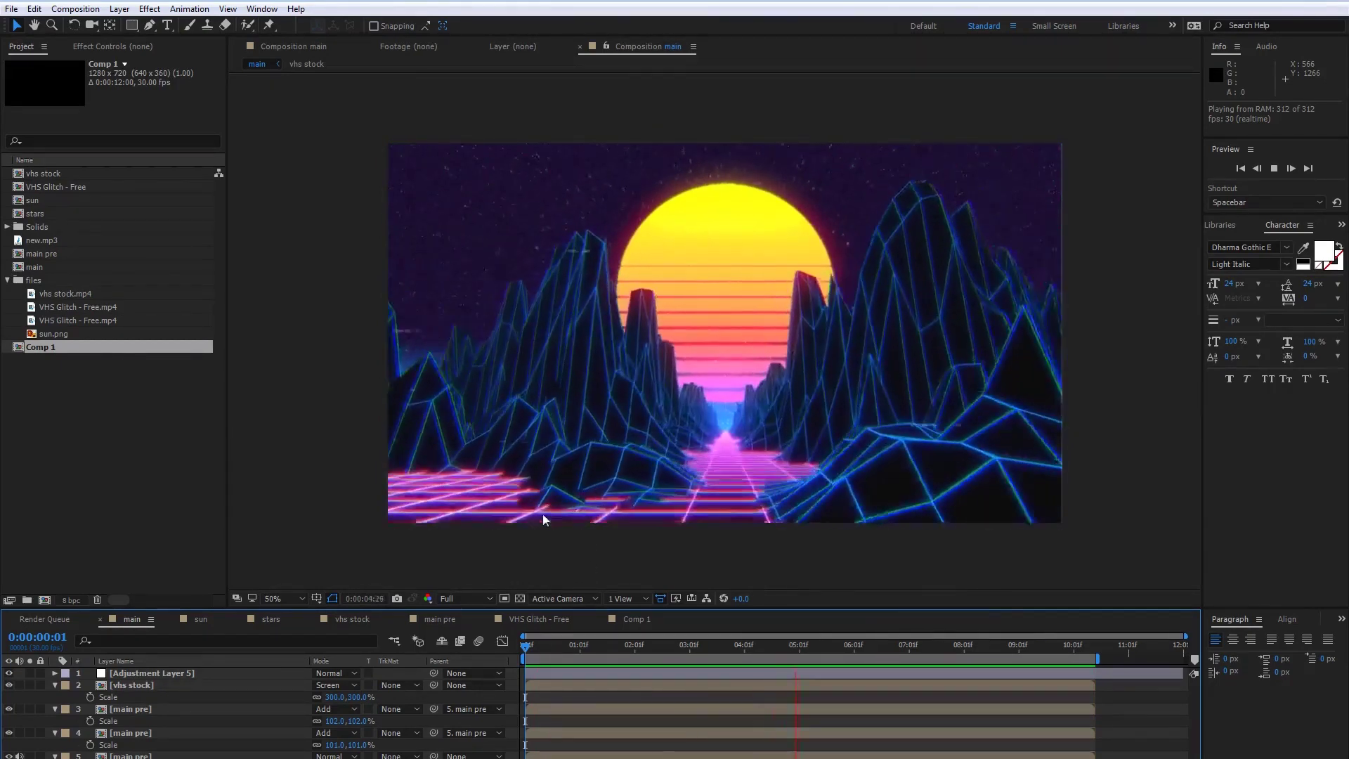
- Preview the finished retro landscape animation, and examine the mountain and grid model from different angles in Cinema 4D
key("space")
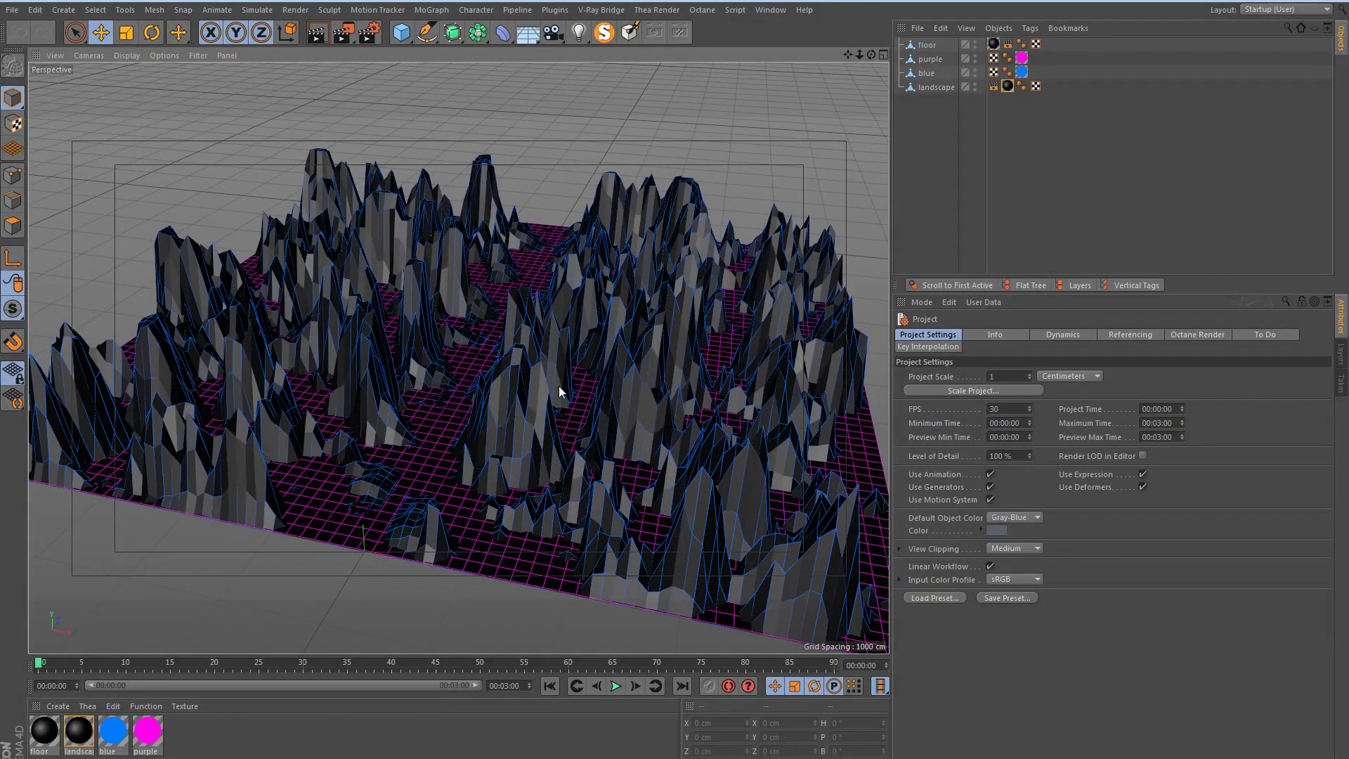
left_click_drag(442, 397, 482, 432)
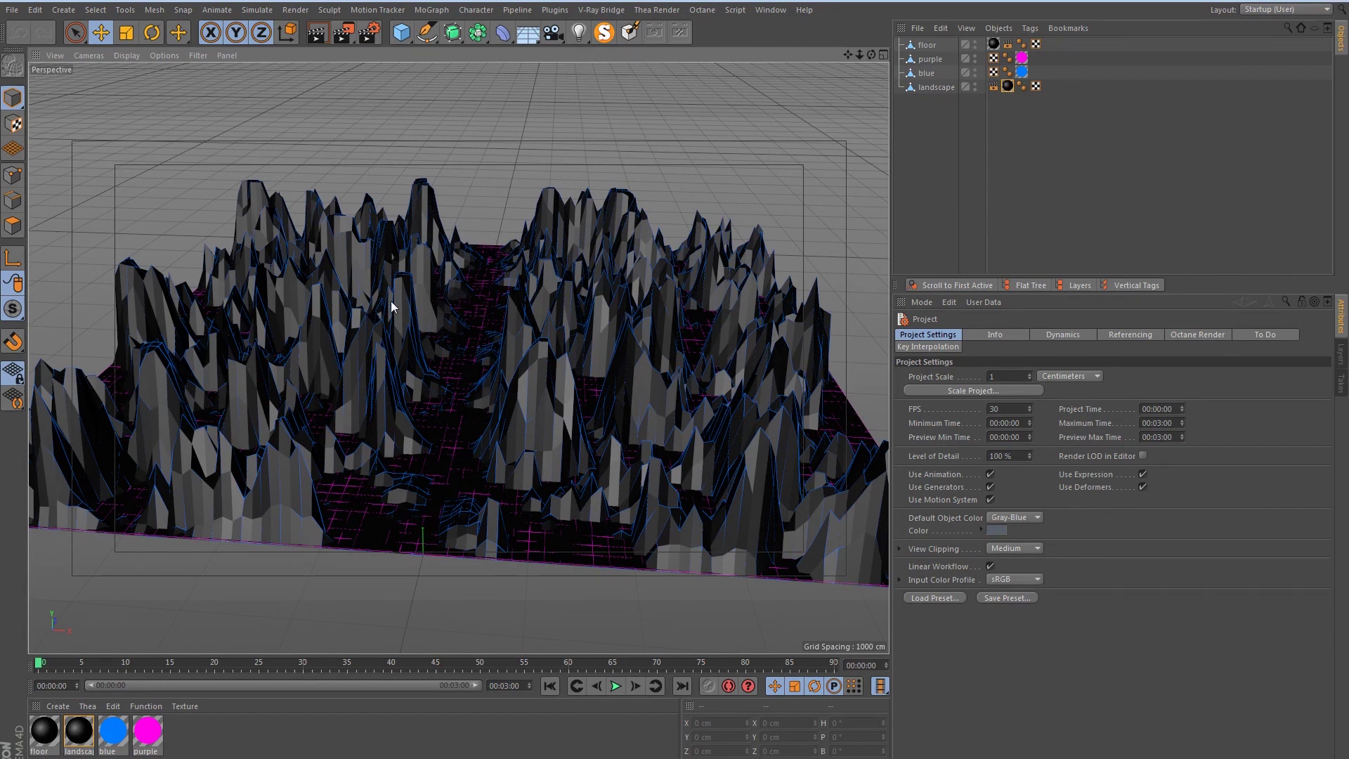
left_click_drag(477, 349, 491, 347)
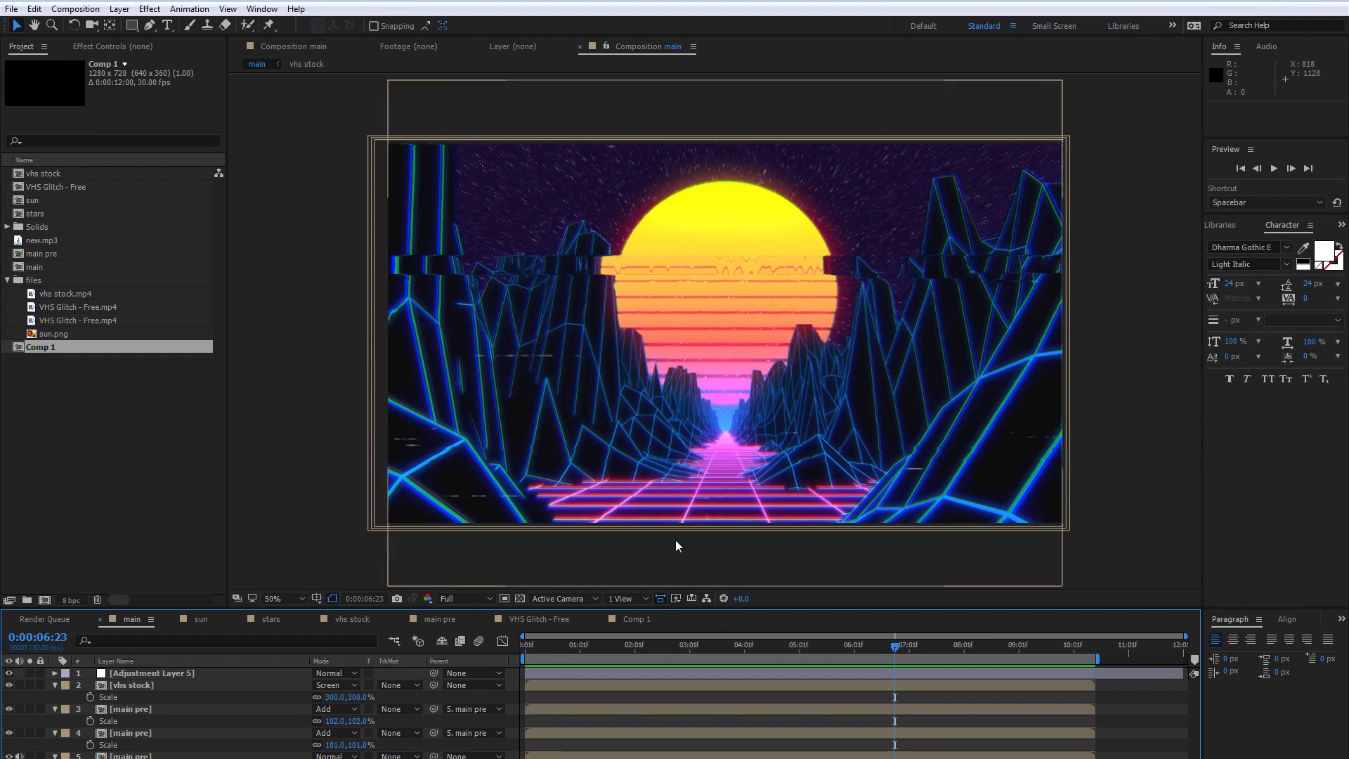
- Switch to After Effects, open Comp 1 and check its composition settings, keeping the 30 fps frame rate
left_click(107, 469)
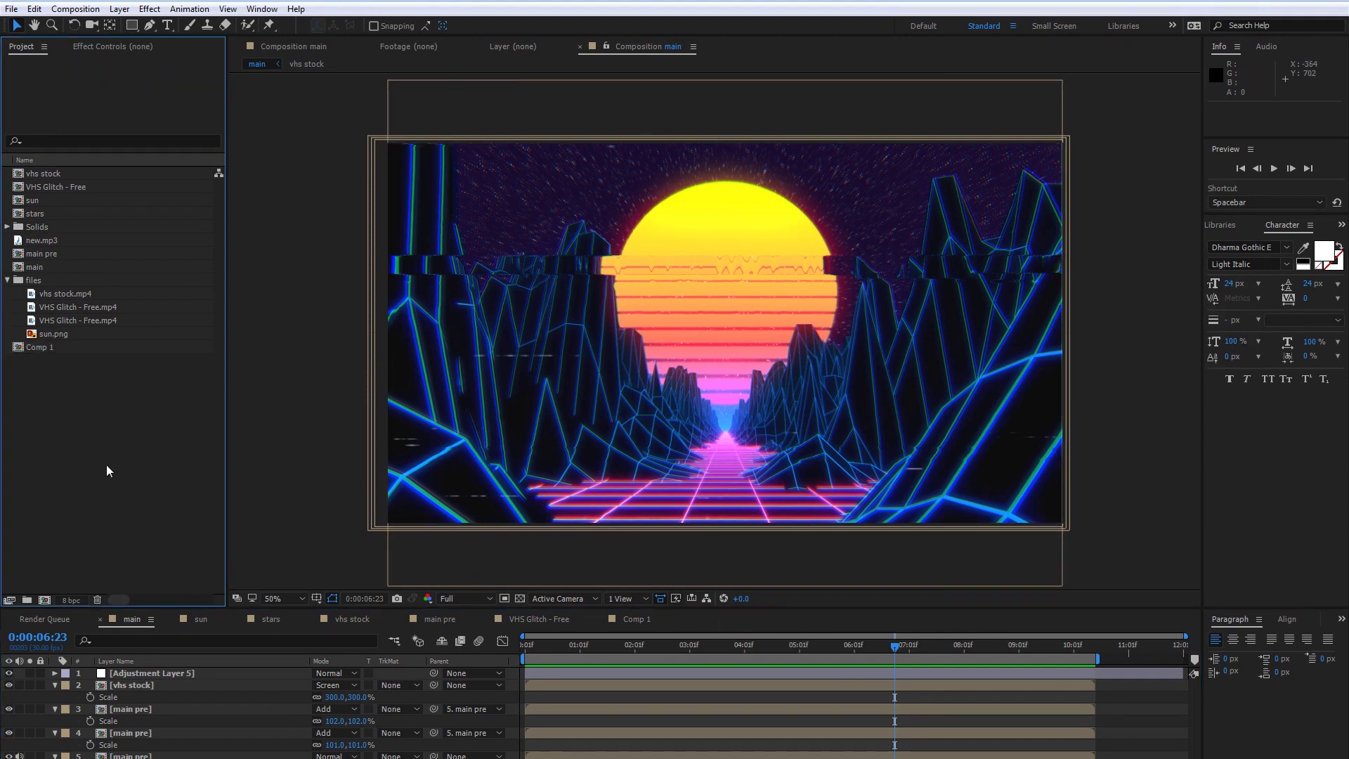
left_click(629, 618)
scroll(595, 328, "down", 1)
scroll(589, 328, "up", 1)
left_click(93, 10)
left_click(106, 42)
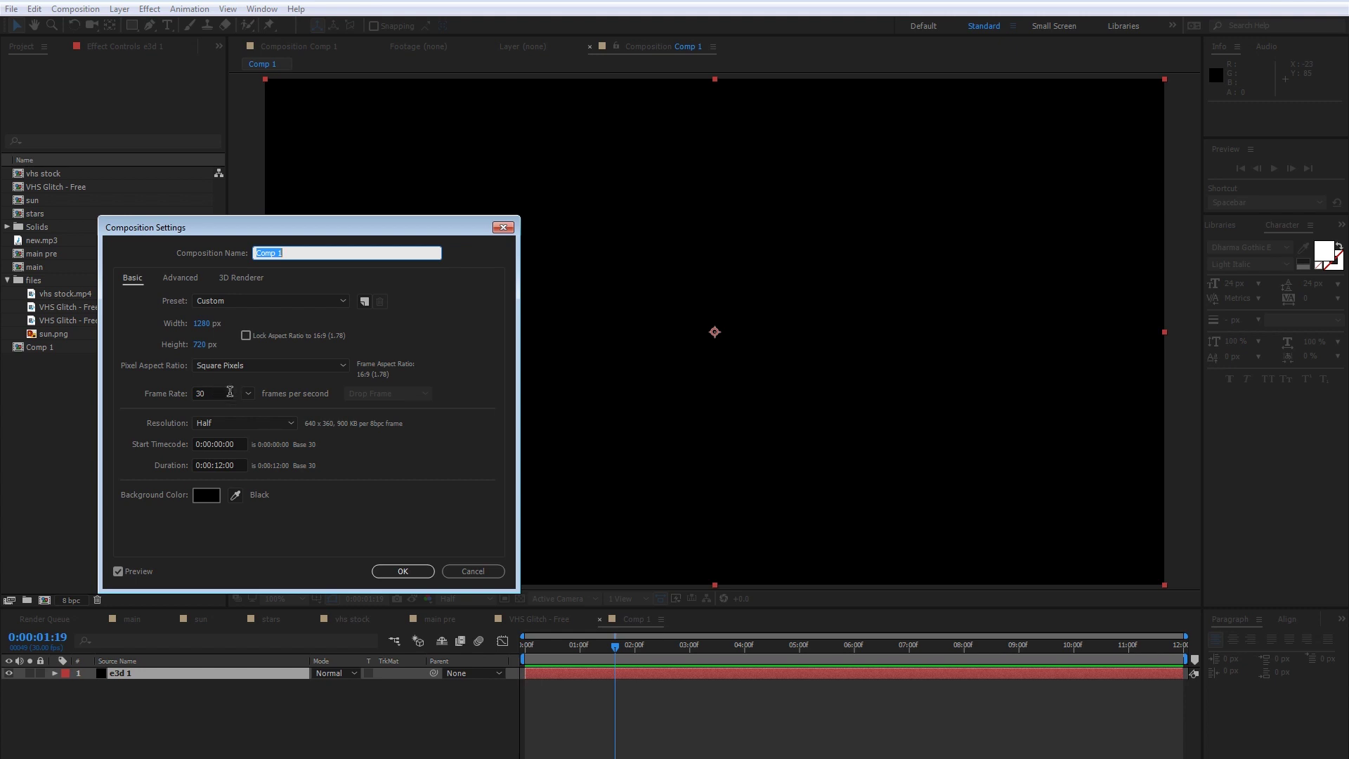
left_click_drag(218, 390, 70, 385)
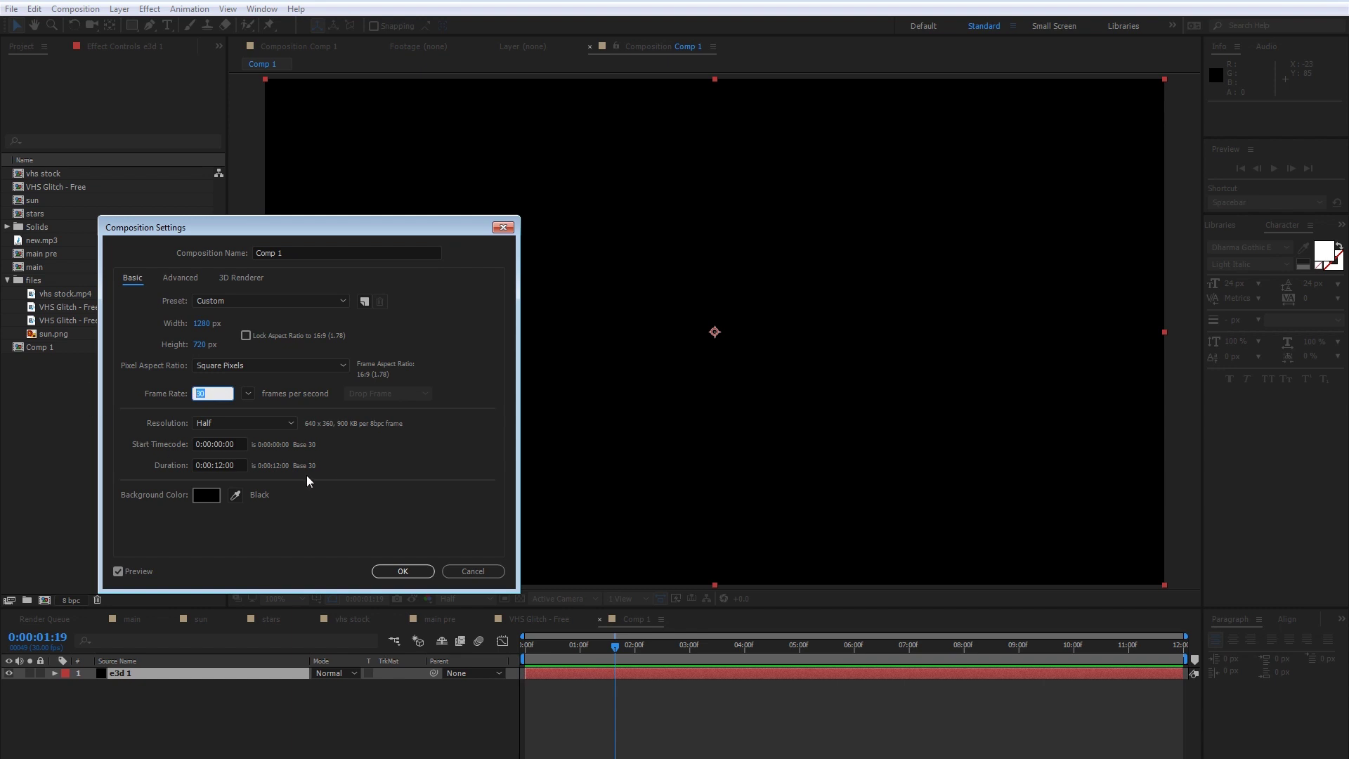
left_click(393, 571)
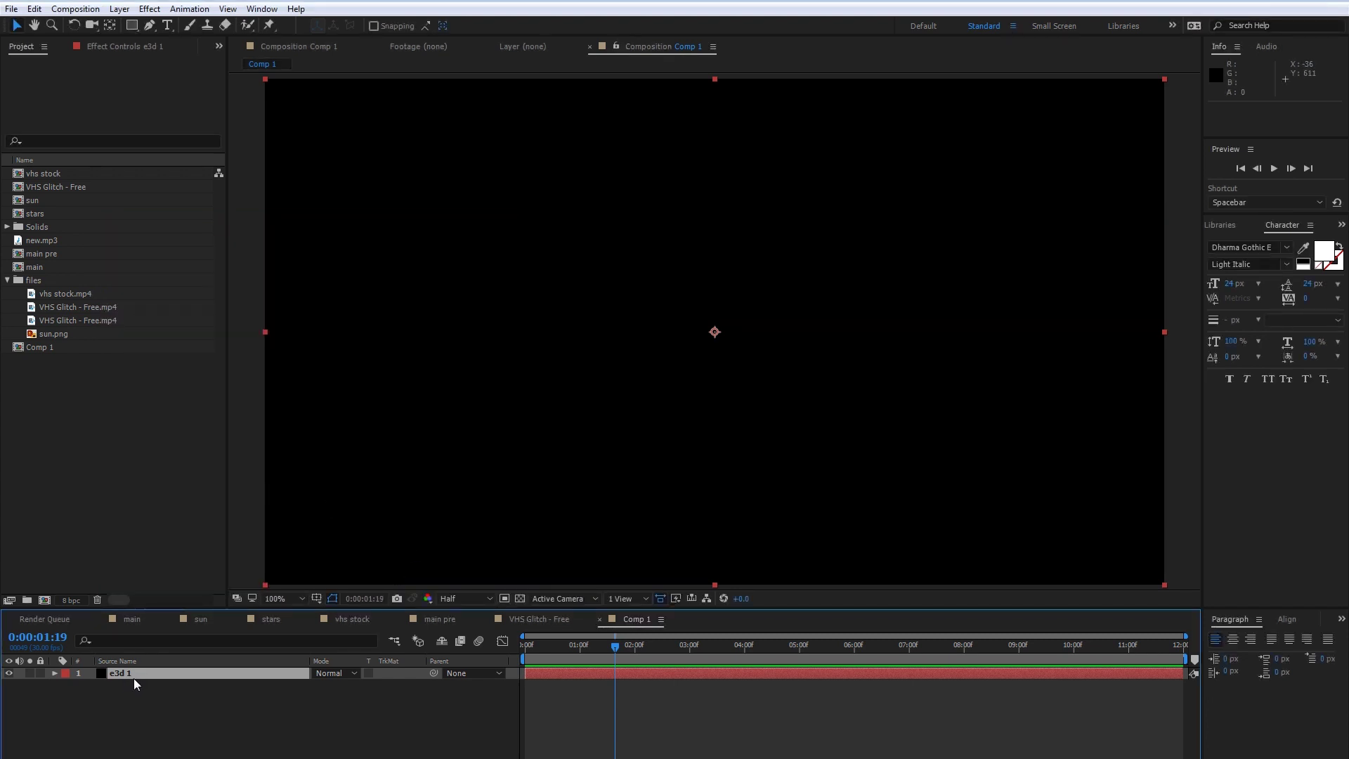
- Apply the Element effect to the e3d 1 layer and open its Scene Setup
right_click(127, 671)
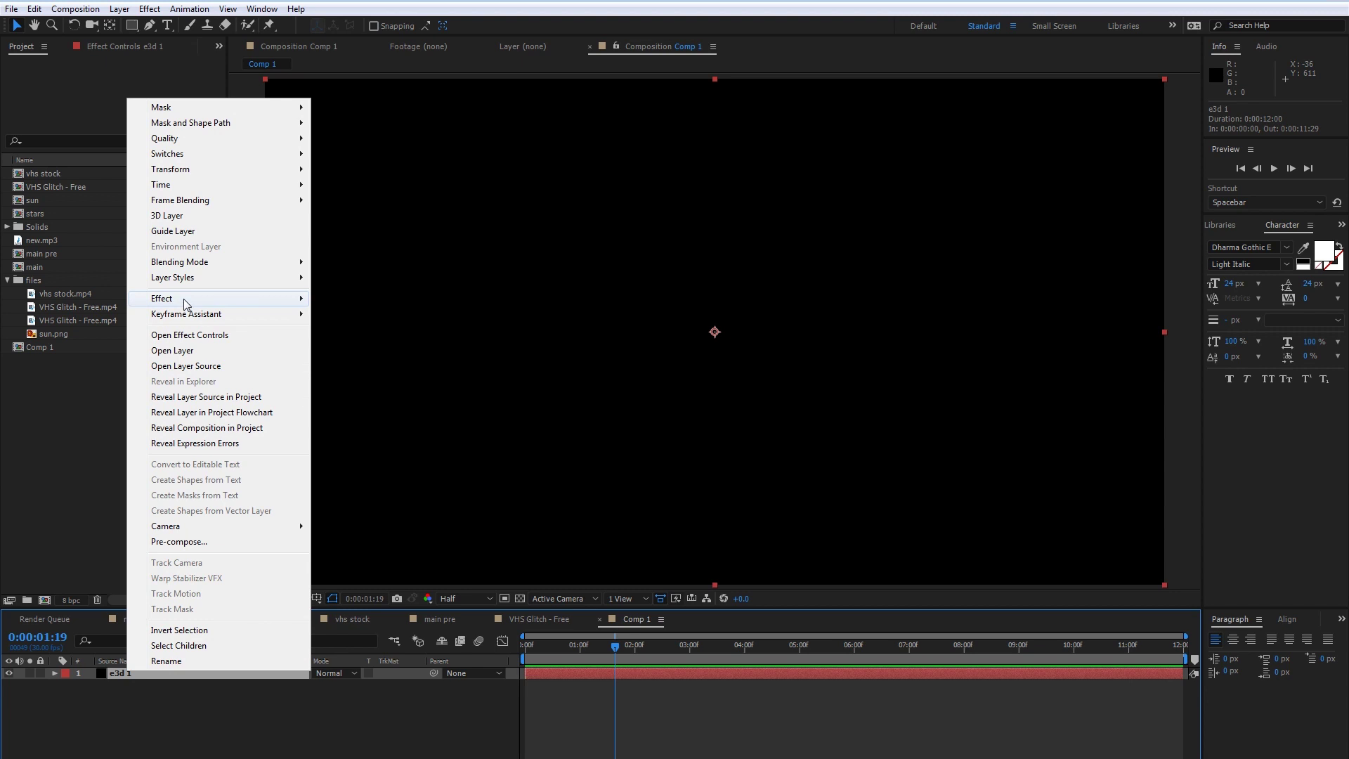
mouse_move(184, 298)
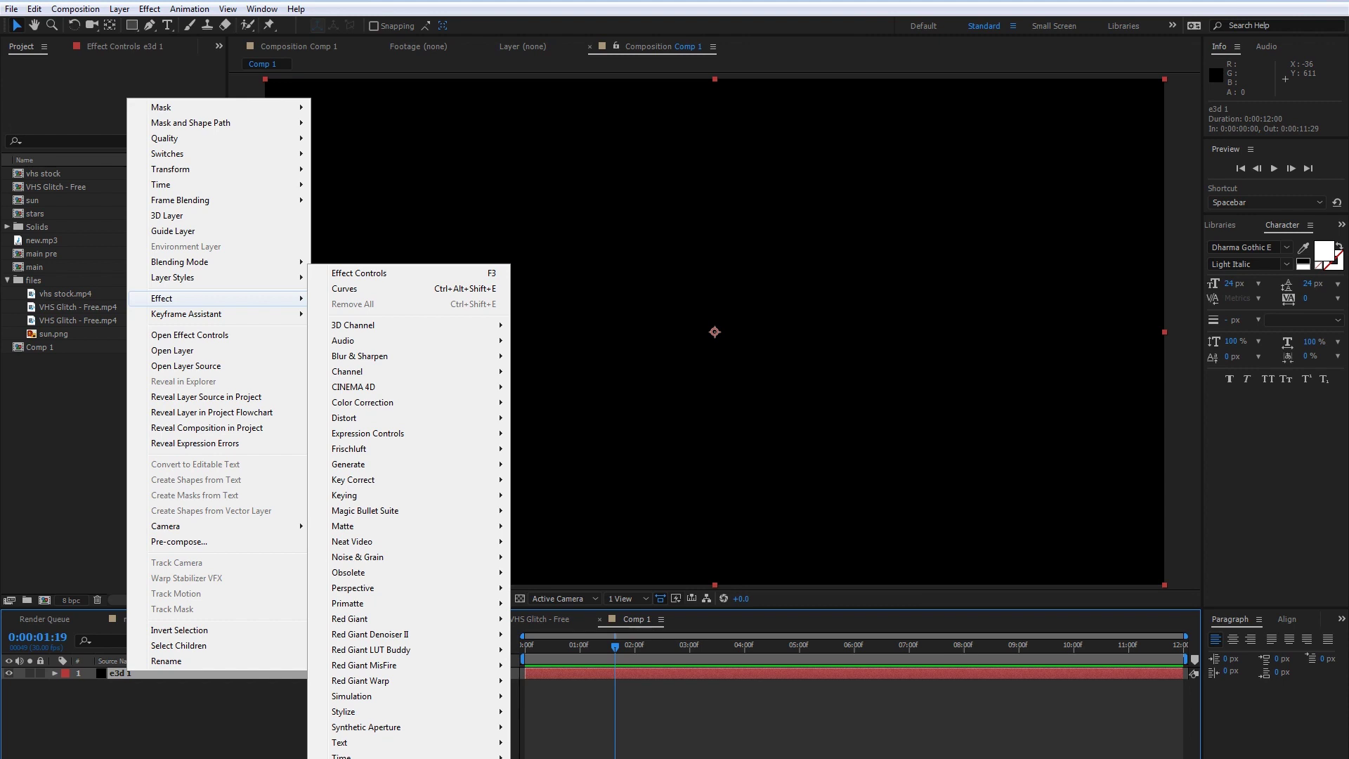
left_click(562, 758)
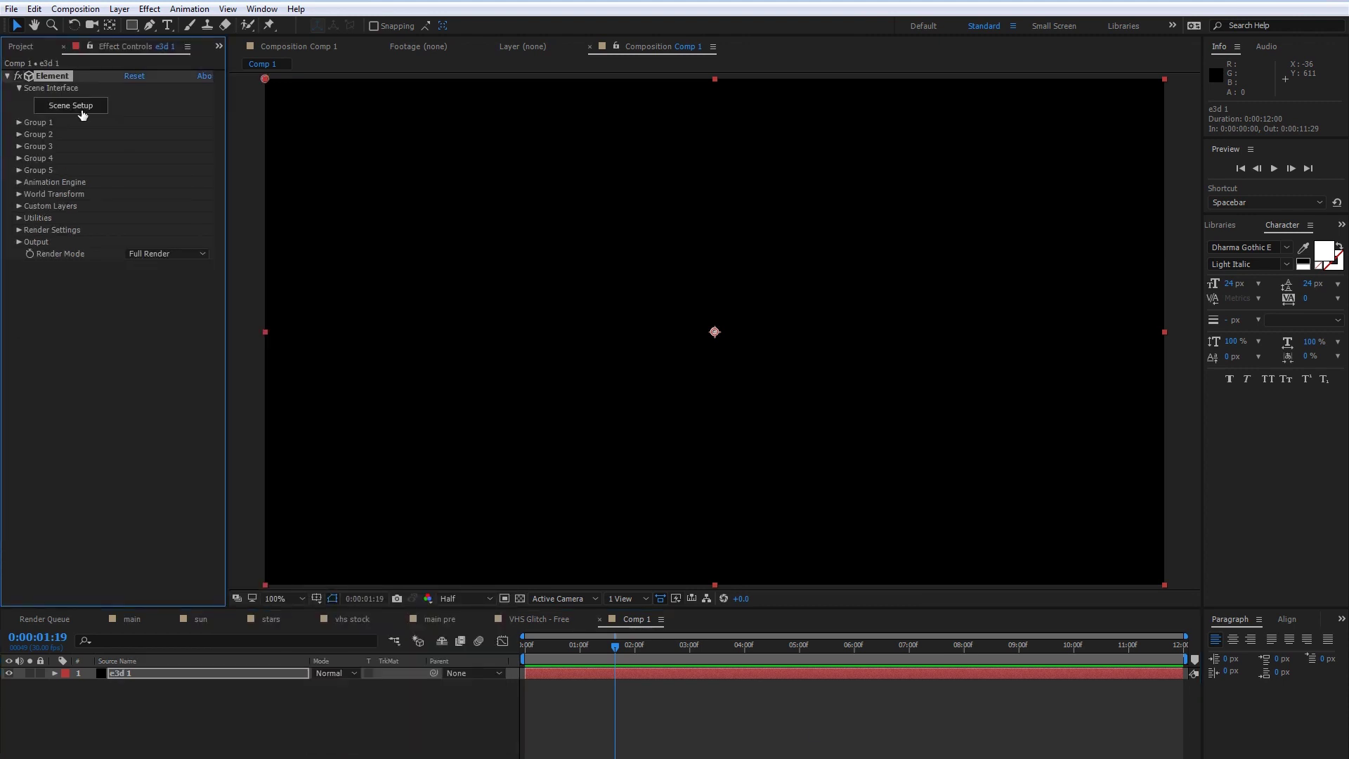
left_click(71, 106)
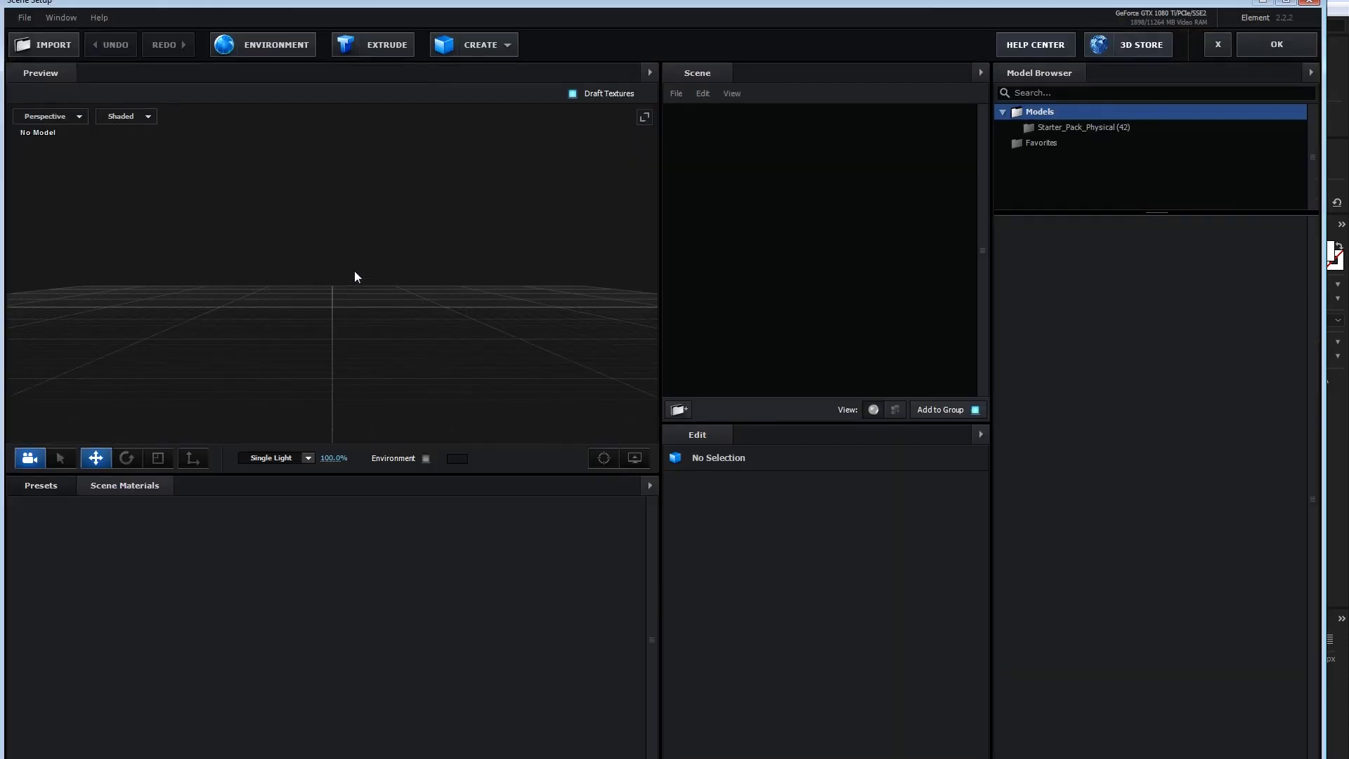
- Import objects.c4d as a 3D object with Force Alignment set to From Model and Load Animation enabled
left_click(54, 44)
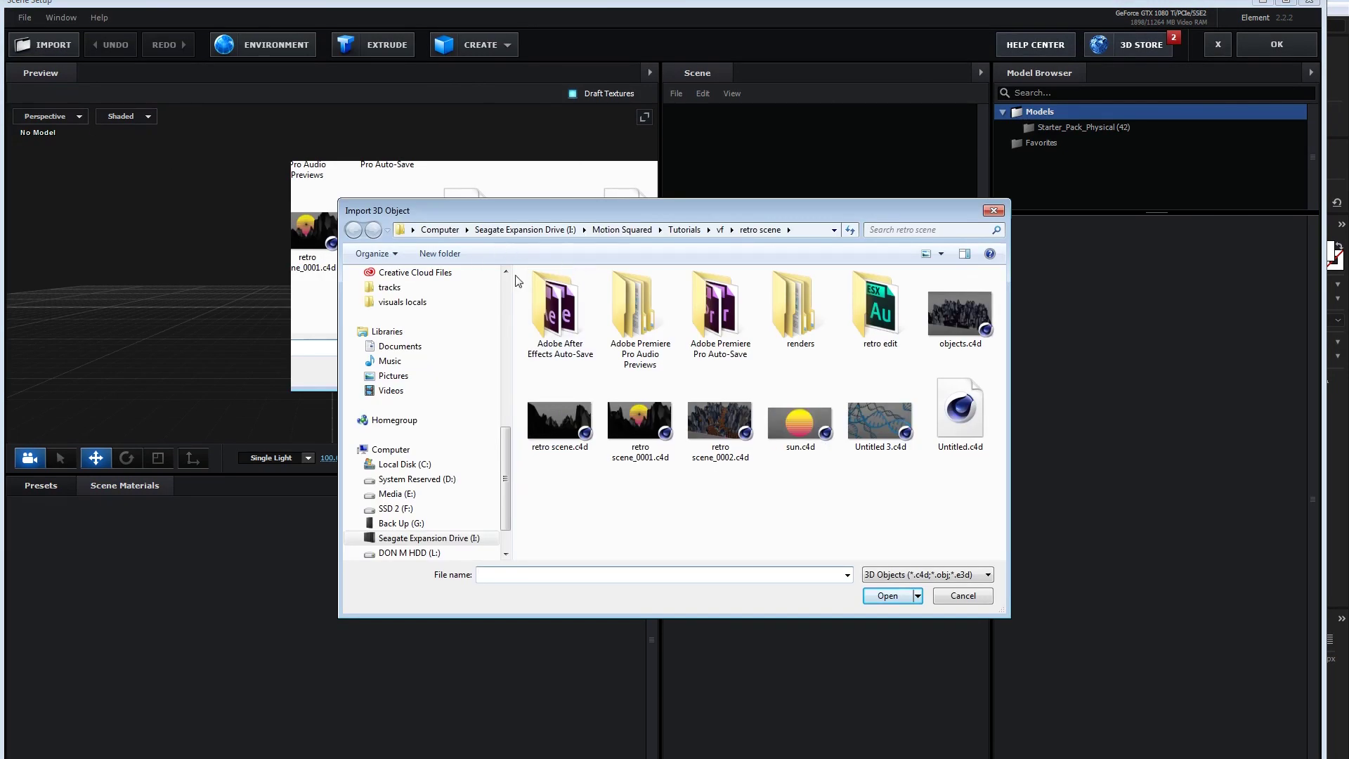
left_click(959, 313)
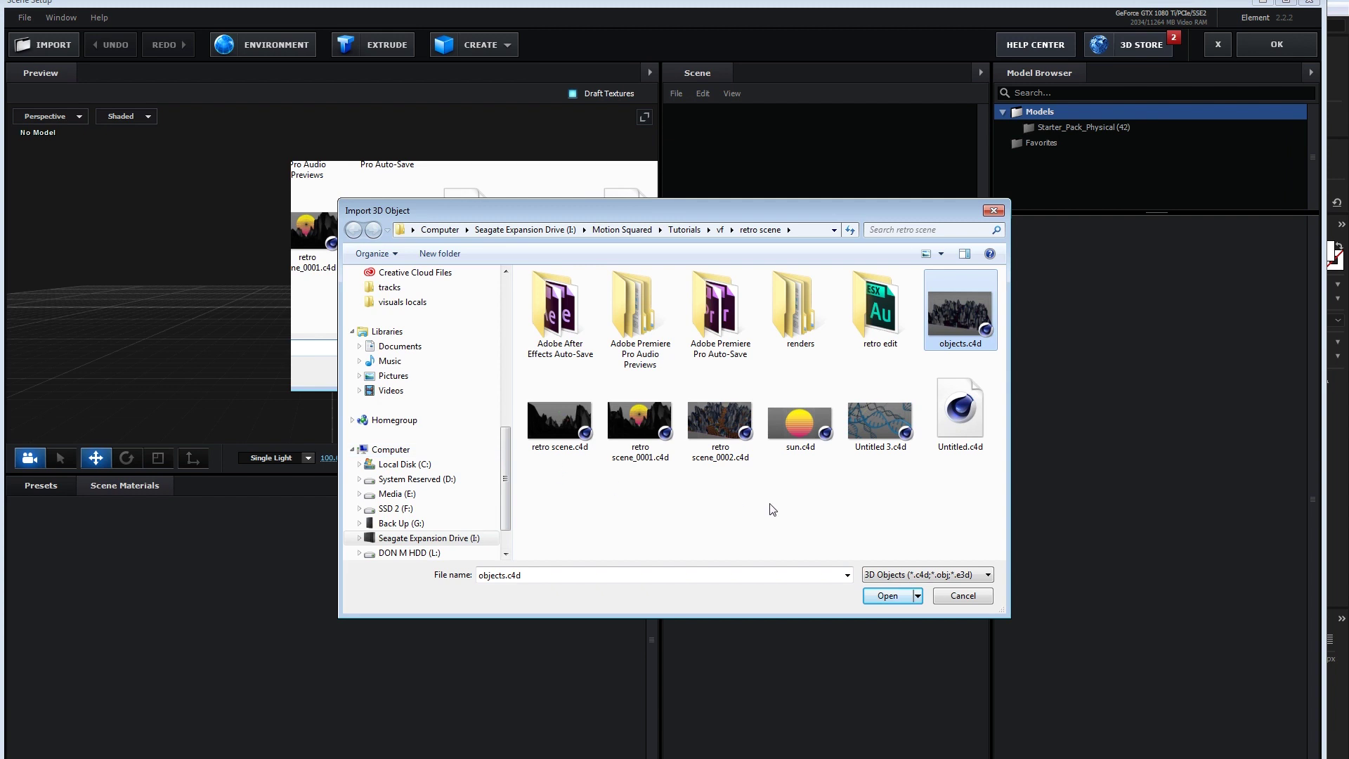
left_click(886, 596)
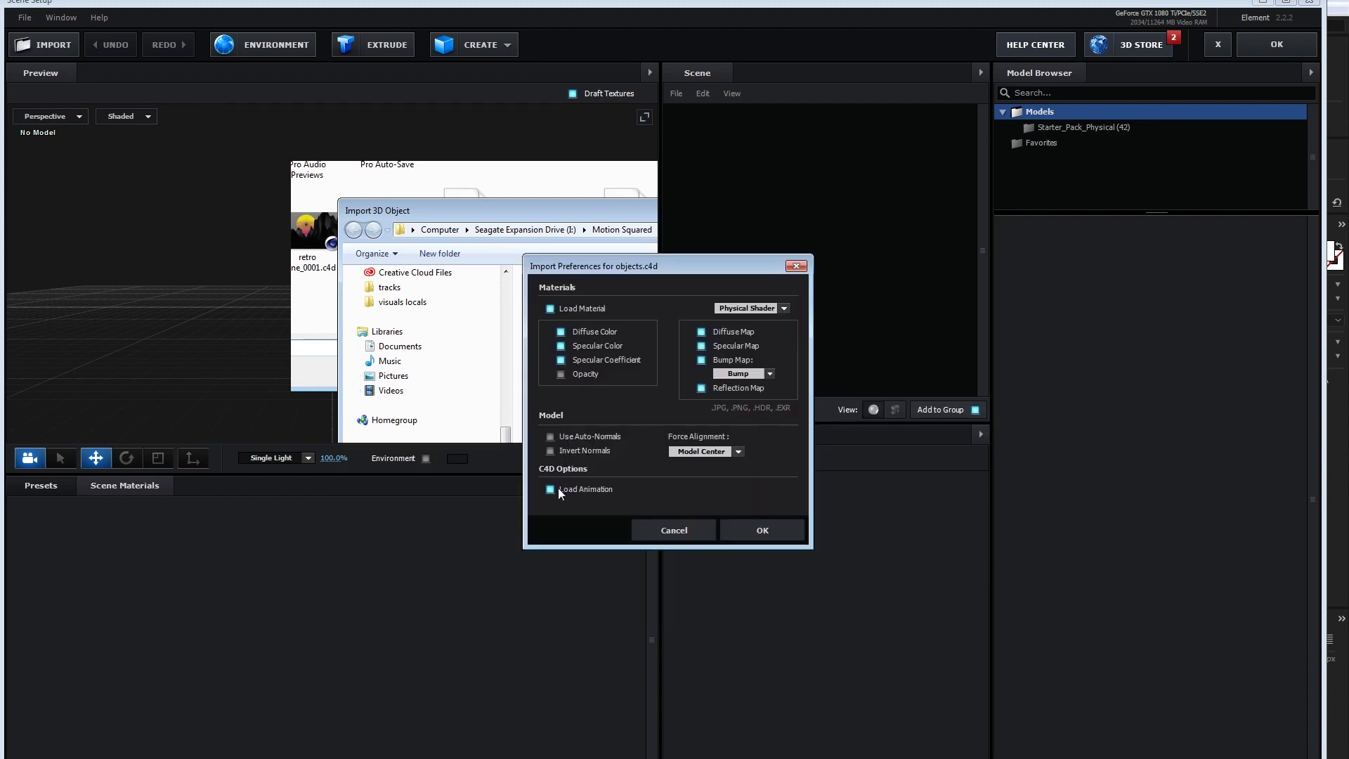
left_click(701, 451)
left_click(721, 470)
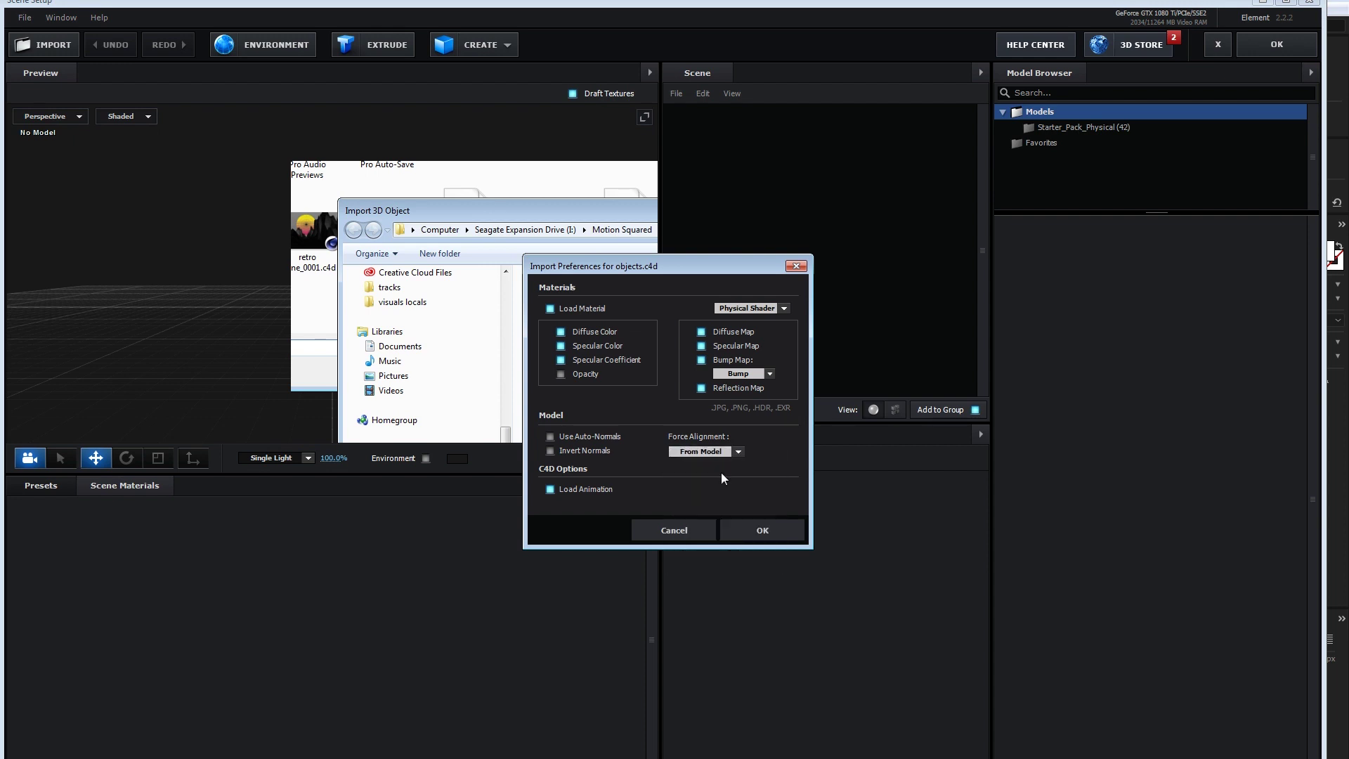
left_click(753, 529)
- Expand the imported objects model in the group folder and inspect its materials and geometry
left_click_drag(306, 268, 340, 287)
key("ctrl+z")
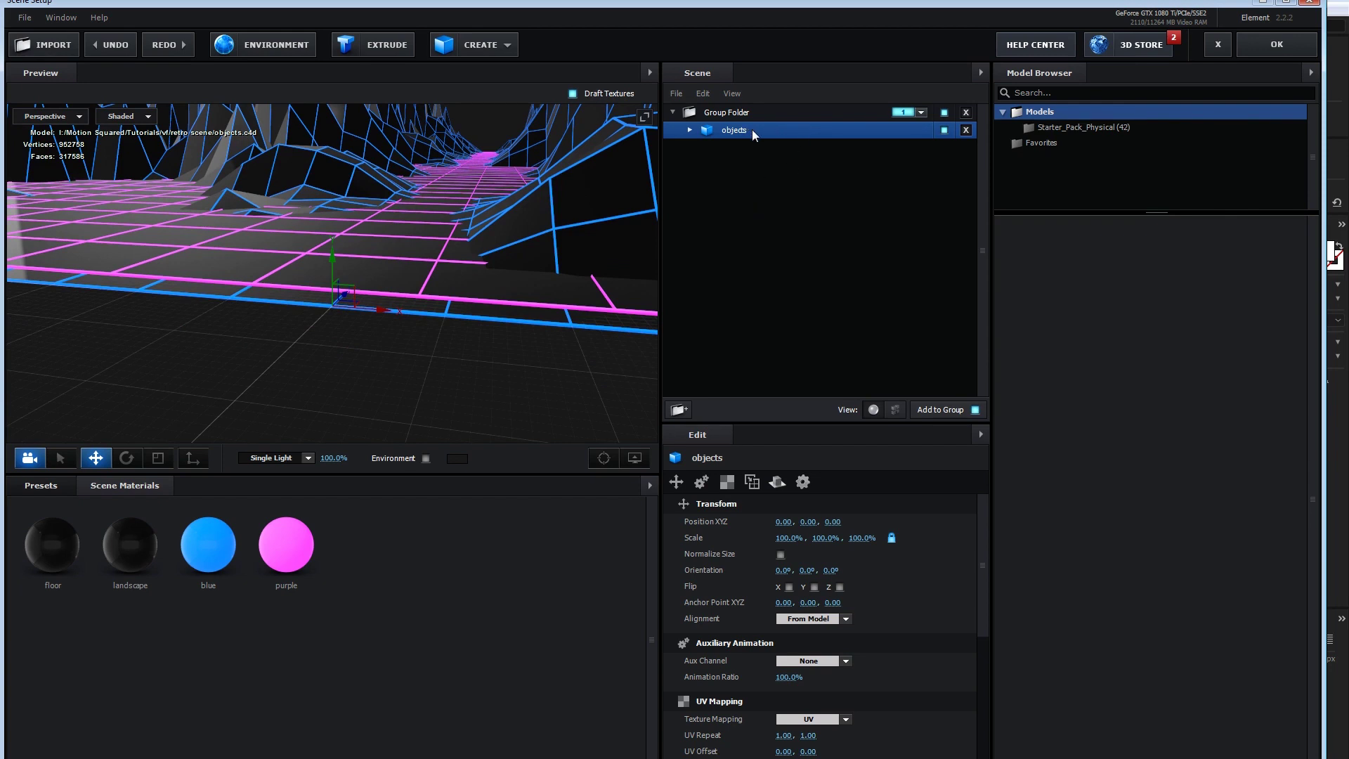
left_click(727, 116)
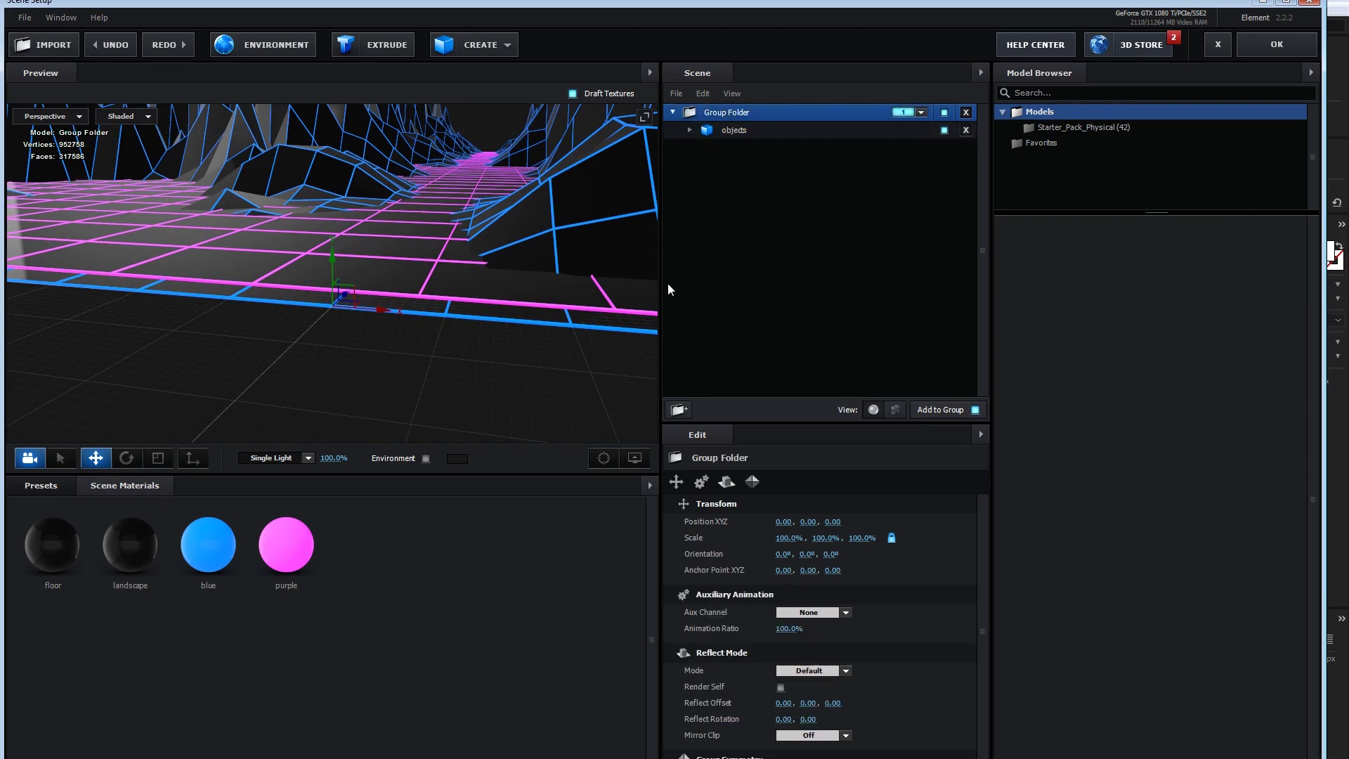
left_click(691, 132)
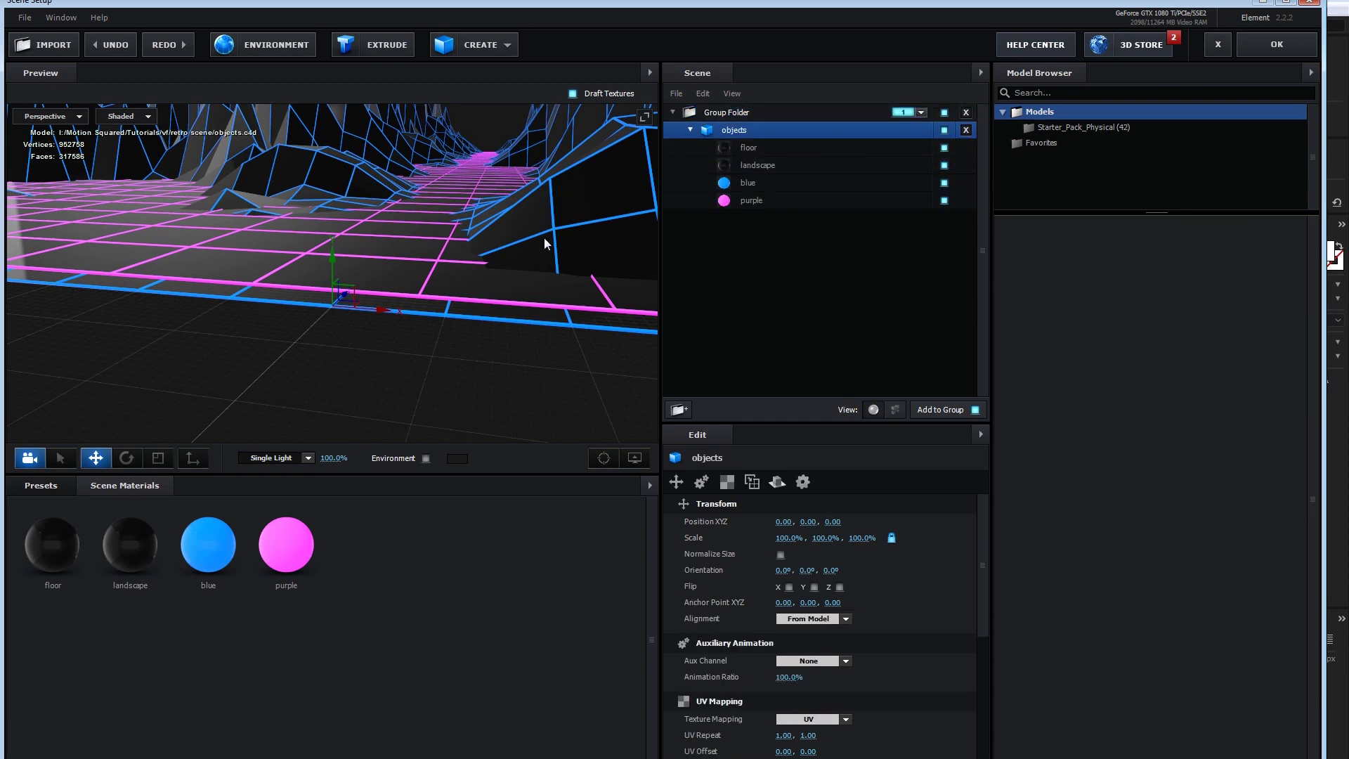
left_click_drag(352, 213, 368, 307)
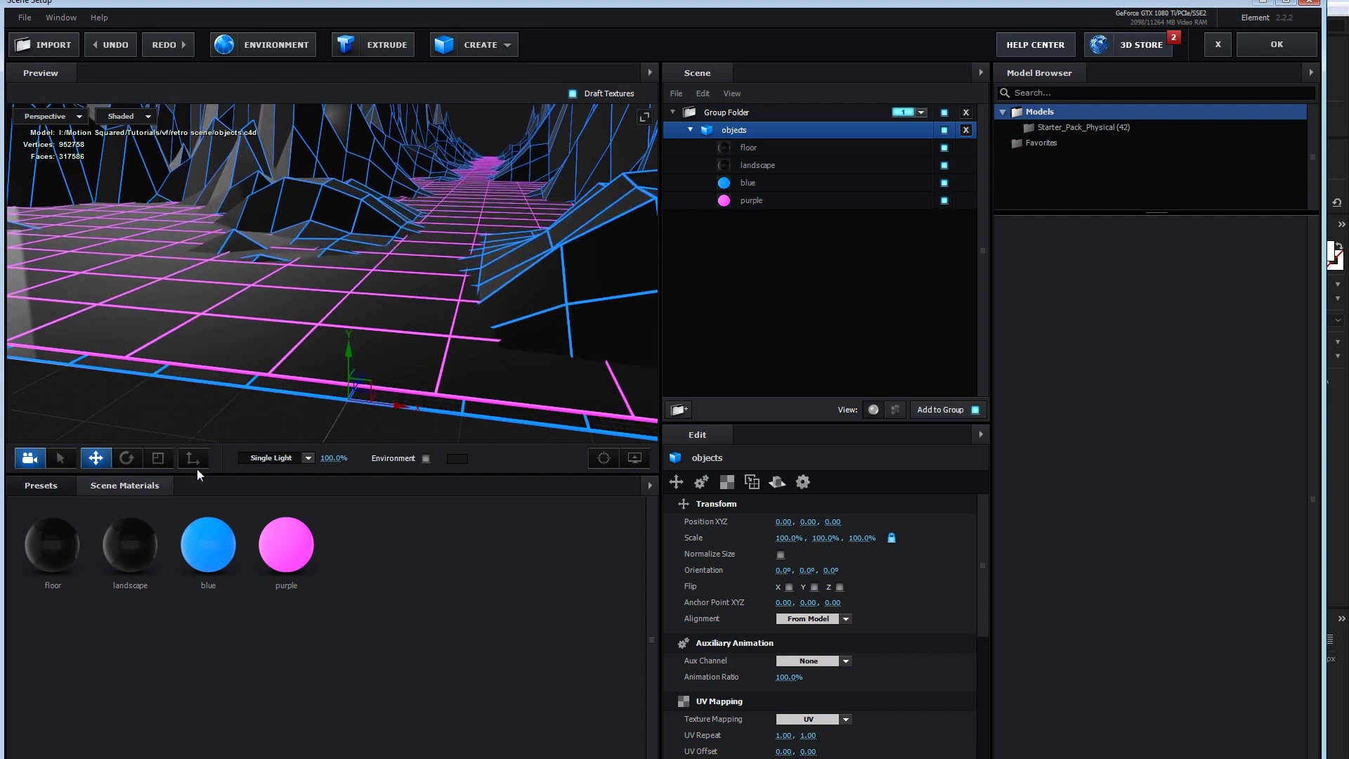
- Set the landscape material's specular multiplier to 0.0% and its diffuse color to black
left_click(57, 545)
left_click(153, 553)
scroll(986, 537, "down", 1)
mouse_move(986, 538)
left_mouse_down()
mouse_move(990, 580)
mouse_move(993, 563)
left_mouse_up()
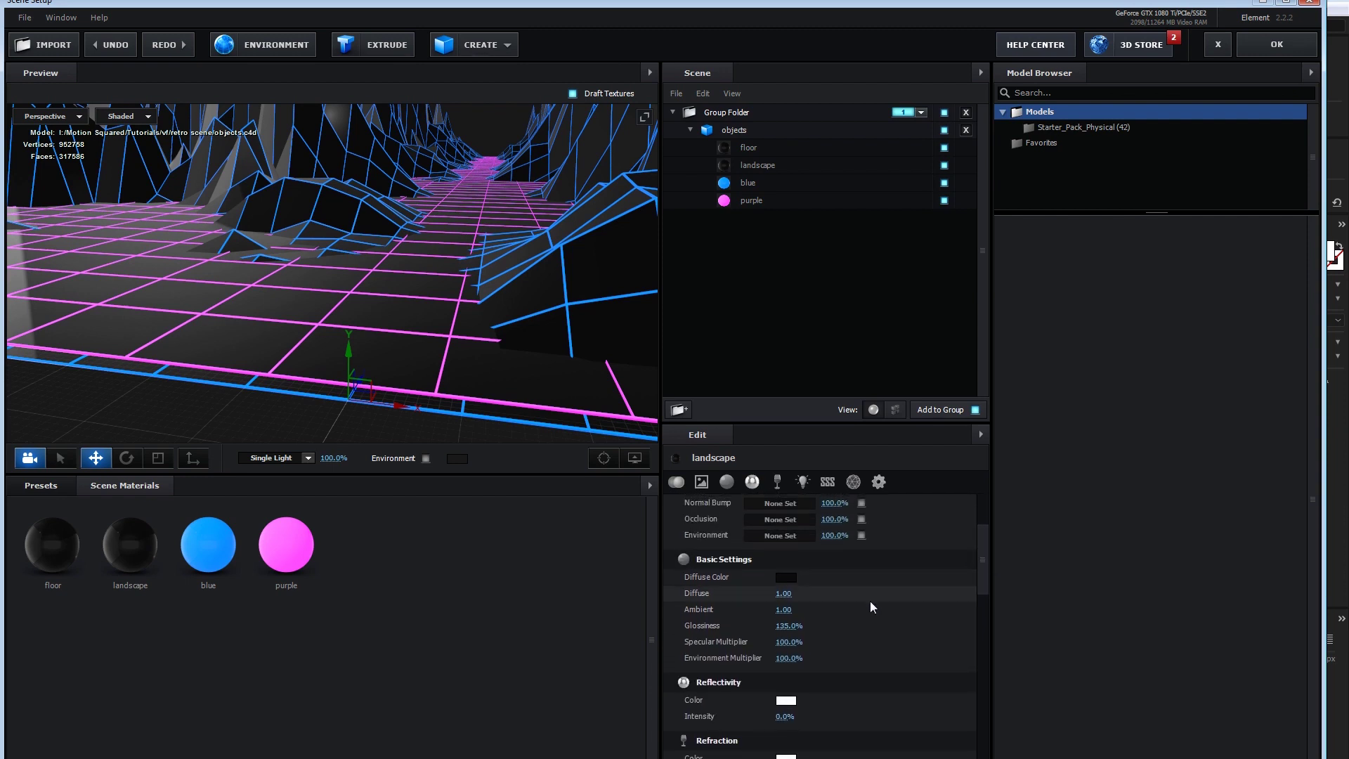
left_click_drag(788, 642, 637, 636)
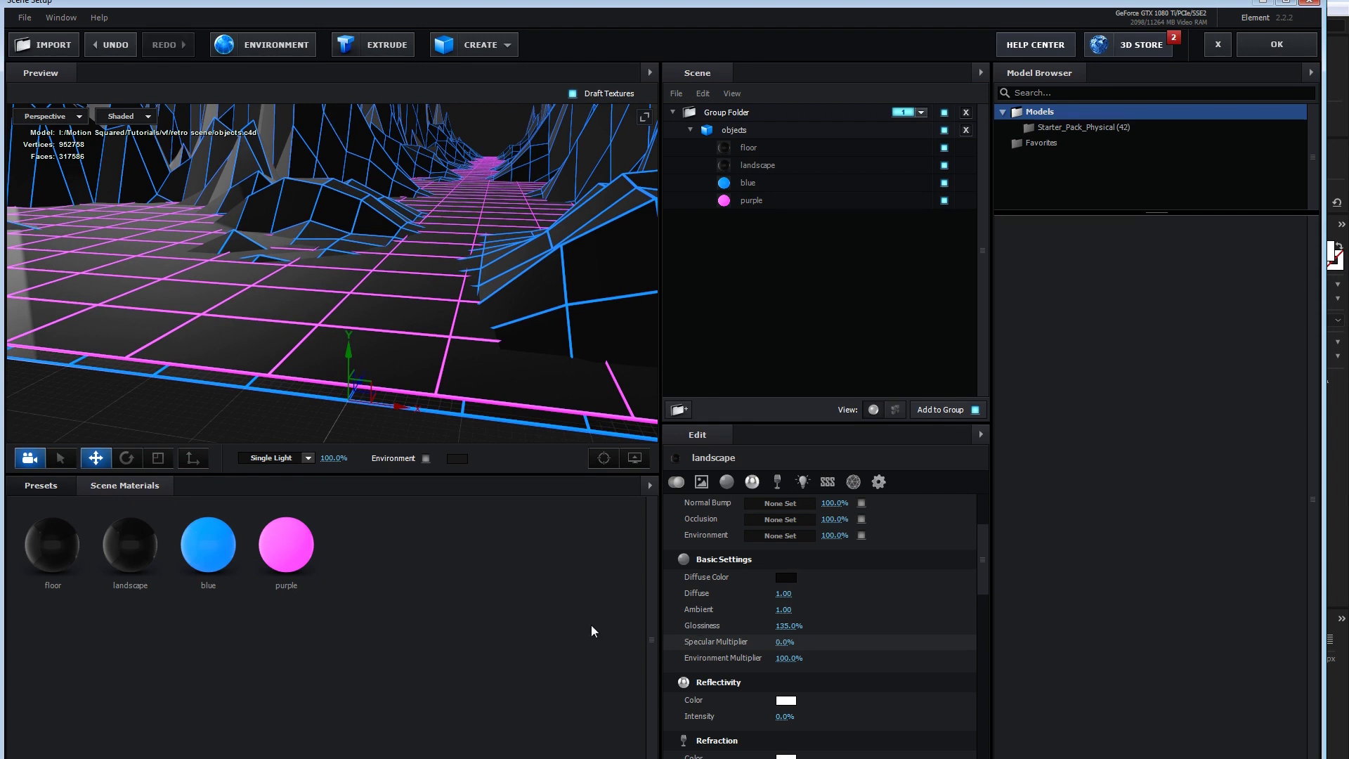
left_click(781, 578)
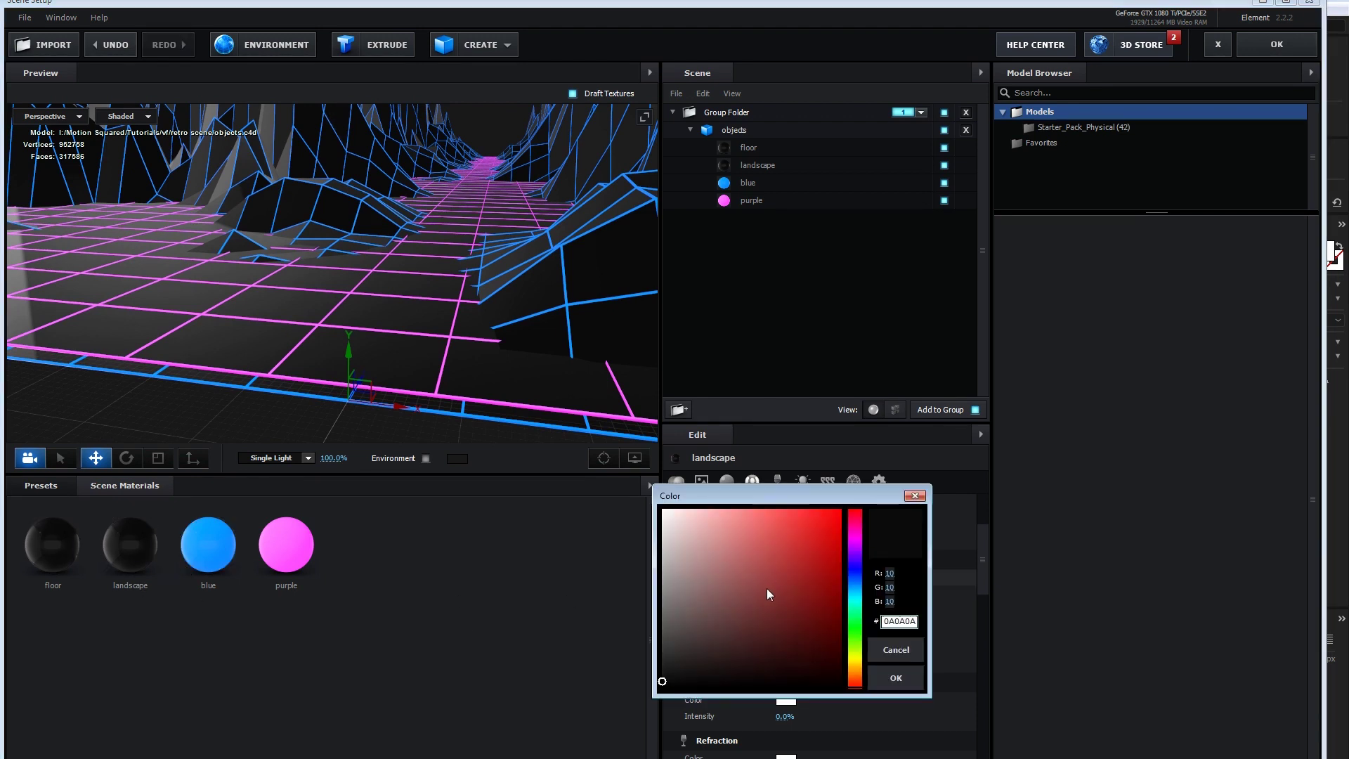
left_click(912, 677)
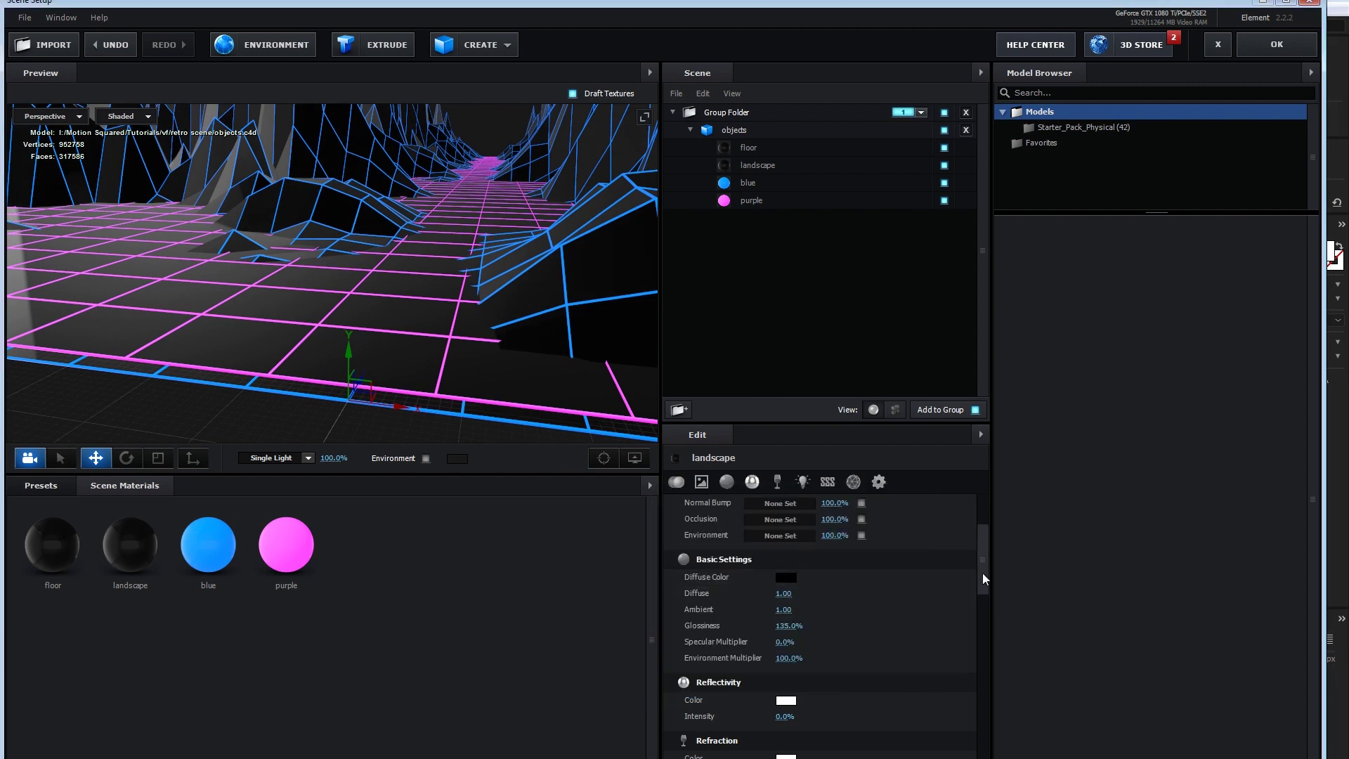
- Change the landscape material's type to Standard Shader and set its specular to 0.00
left_click_drag(981, 576, 984, 545)
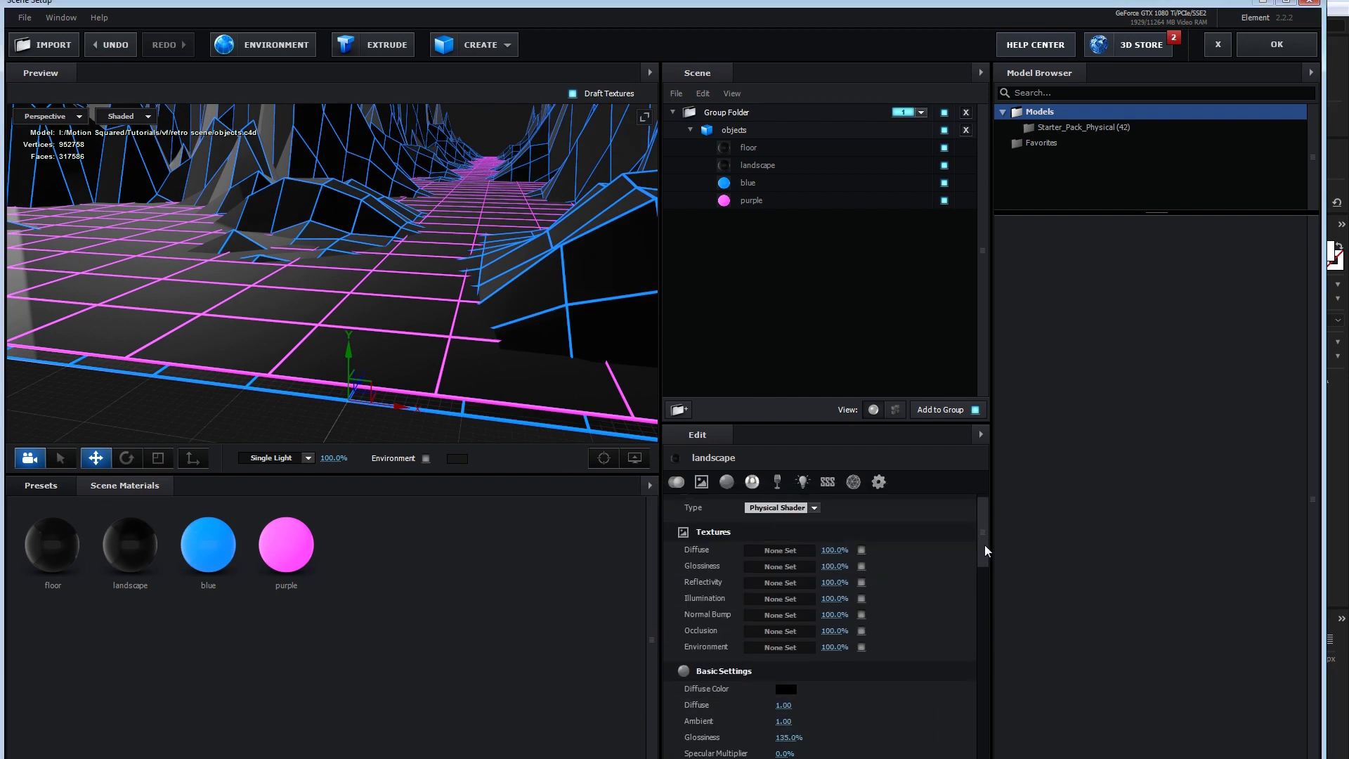
left_click(766, 510)
left_click(767, 513)
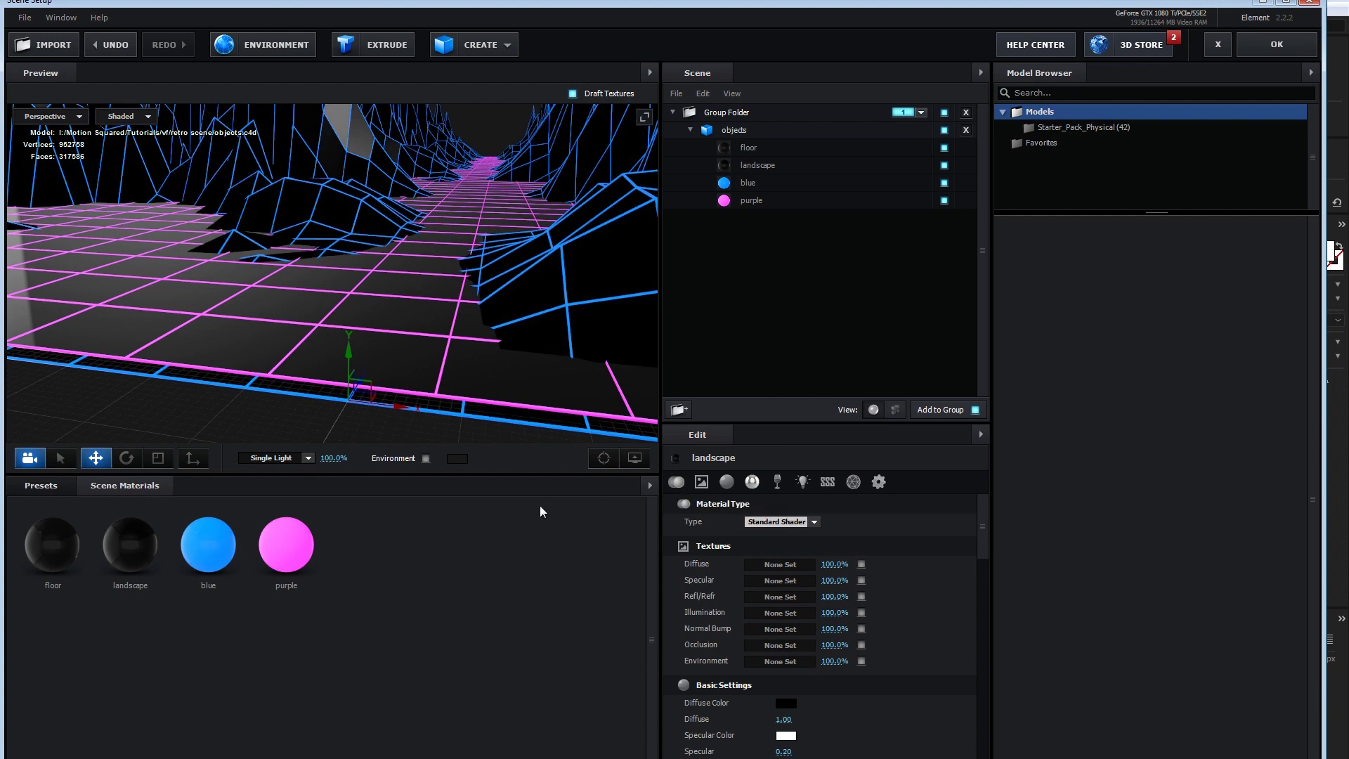
left_click_drag(363, 237, 360, 301)
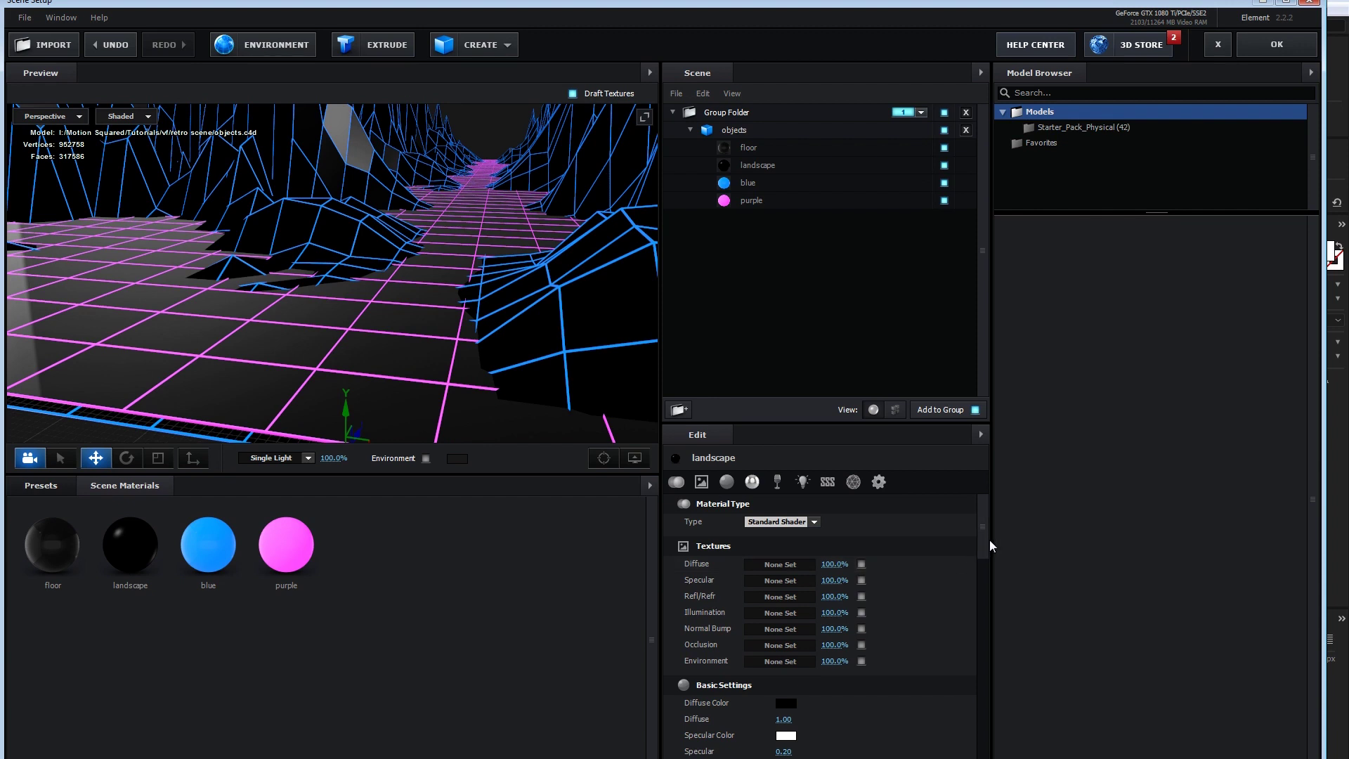
scroll(962, 545, "down", 4)
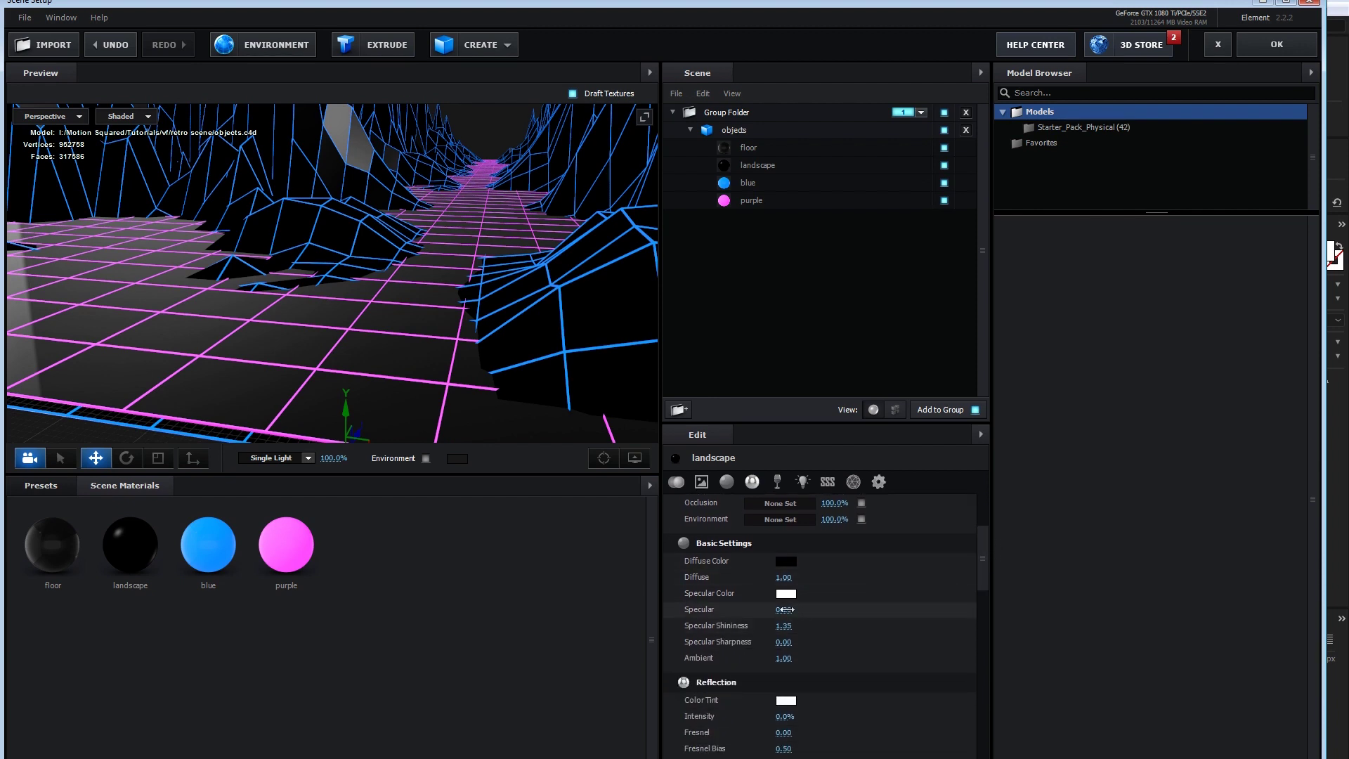
left_click_drag(784, 609, 721, 609)
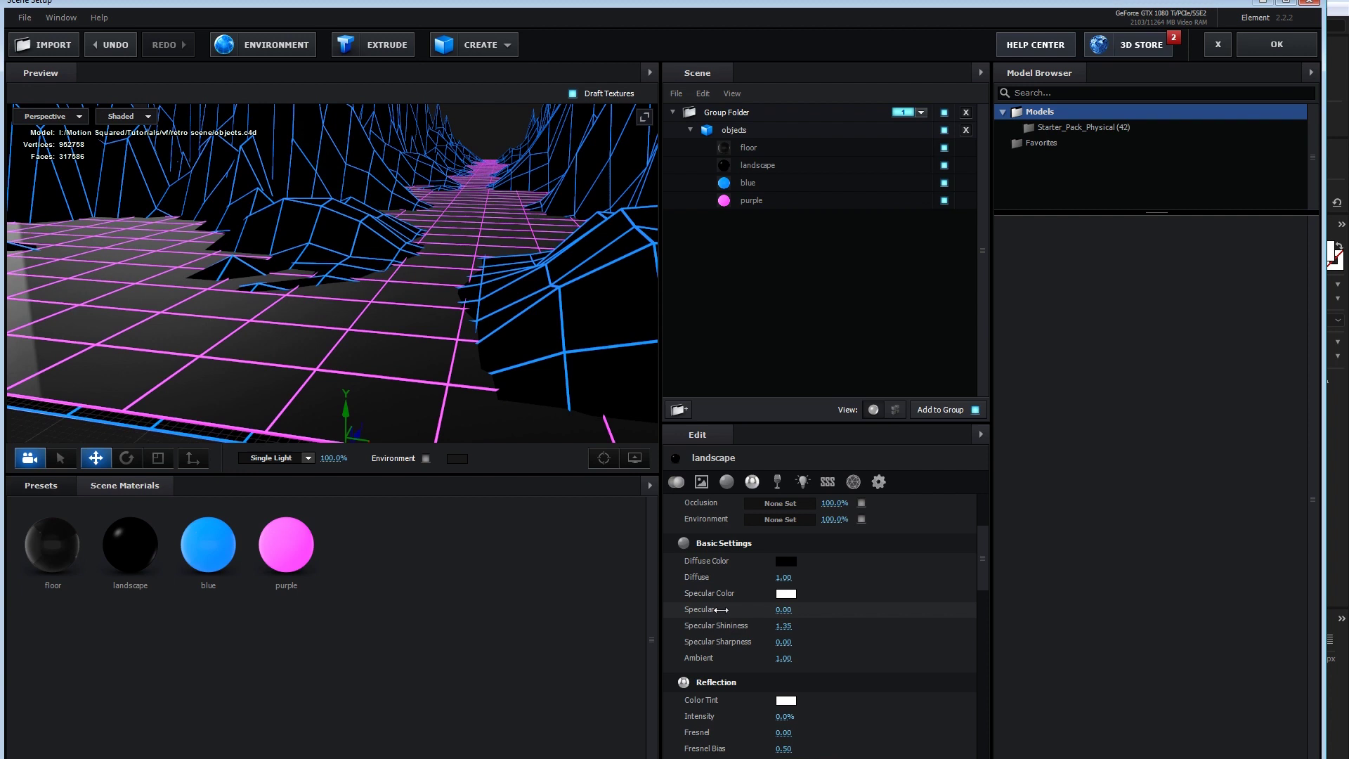
- Change the floor material's type to Standard Shader
left_click(52, 544)
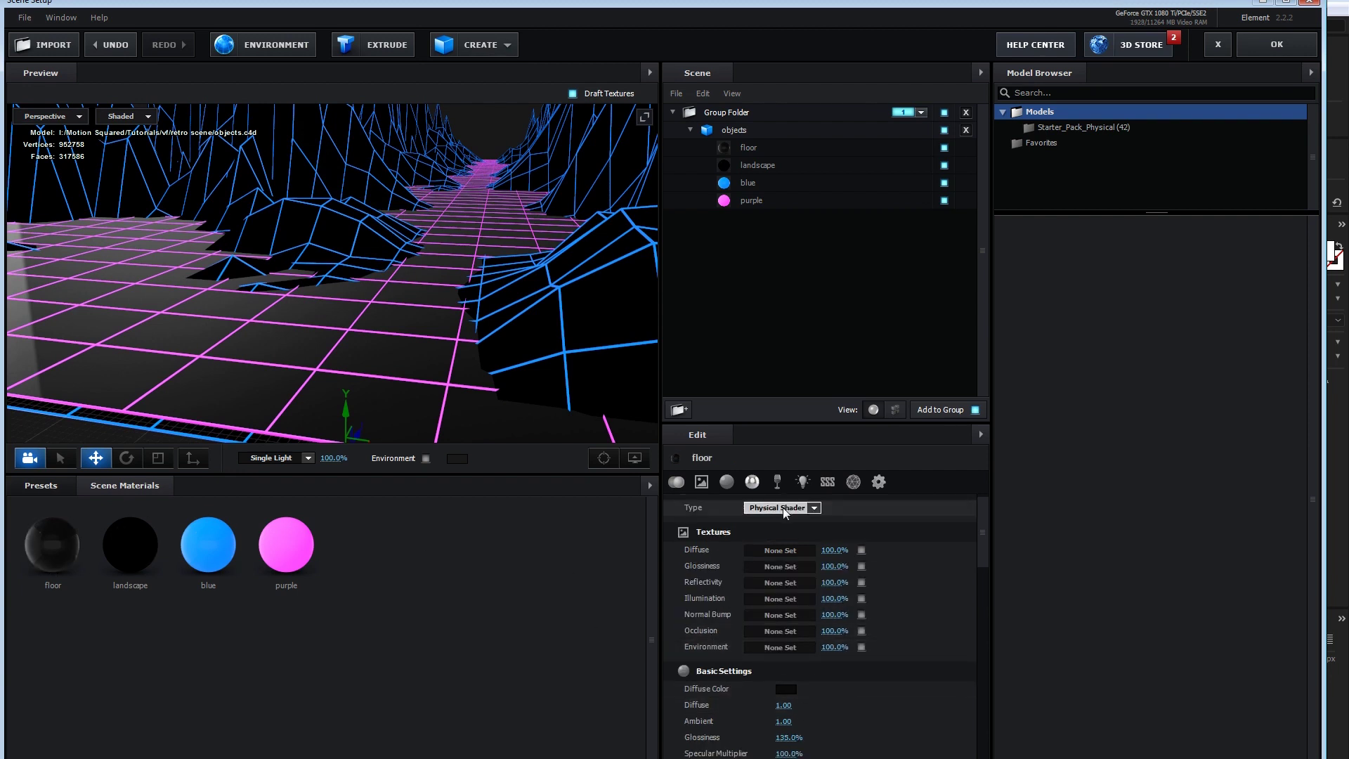
scroll(781, 508, "down", 4)
left_click_drag(982, 564, 978, 619)
left_click(781, 690)
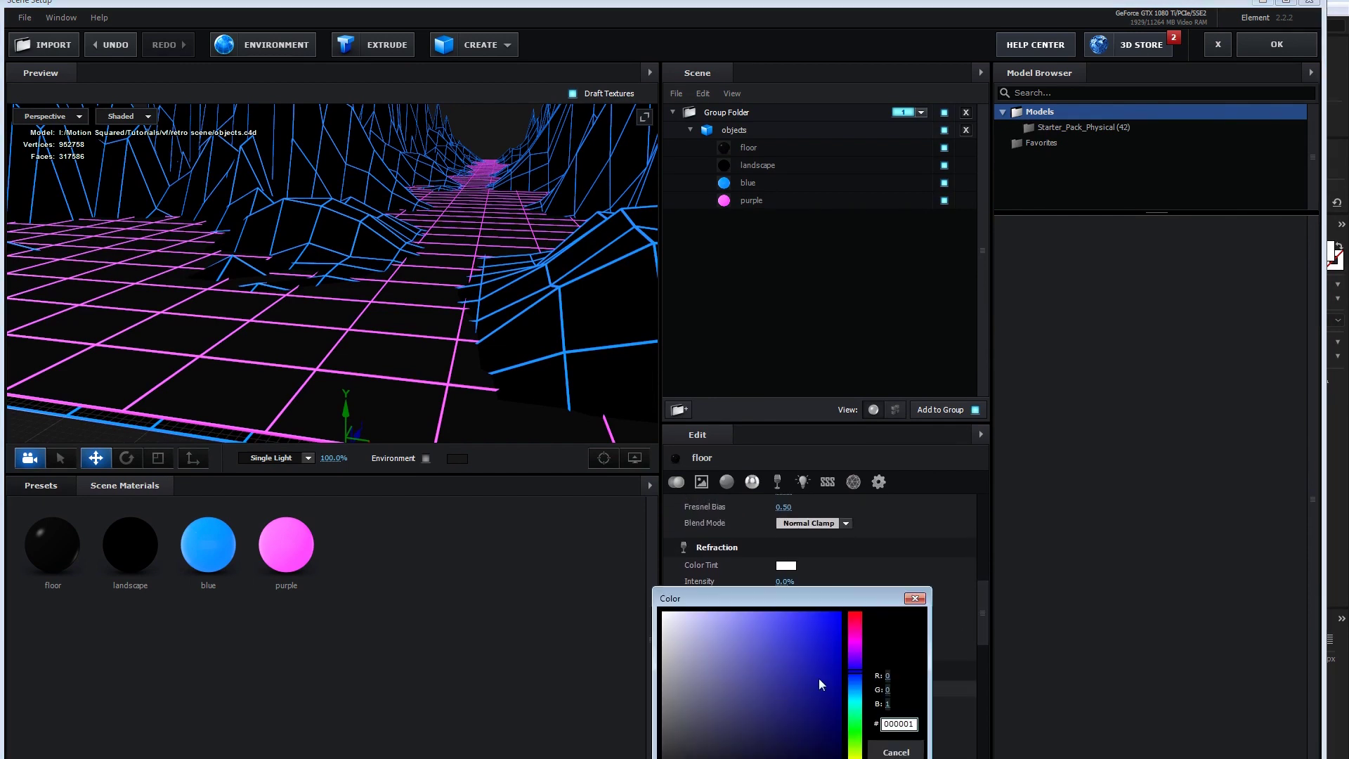
left_click(897, 750)
- Set the floor material's diffuse color to black and its specular to 0.00
left_click_drag(980, 613, 978, 546)
left_click(780, 618)
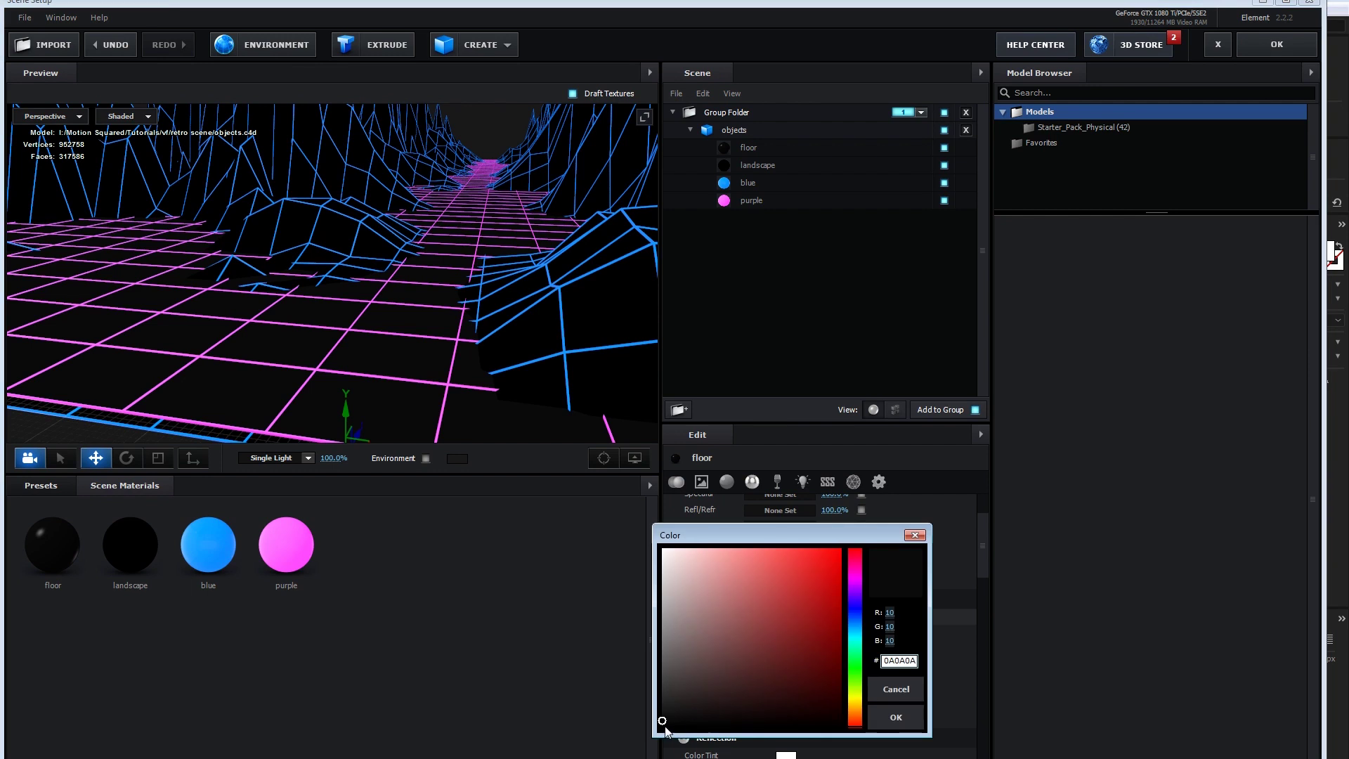
left_click(895, 715)
scroll(978, 577, "down", 3)
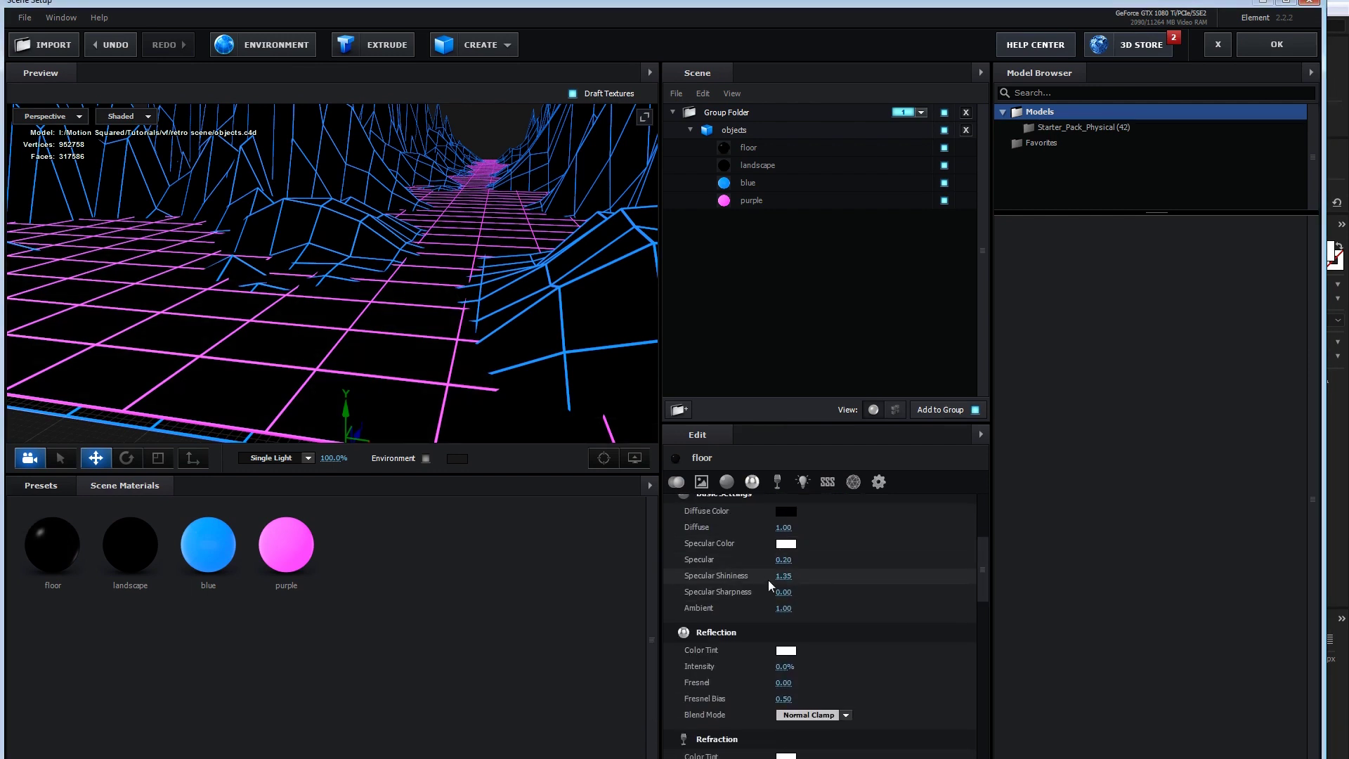
left_click_drag(784, 559, 747, 559)
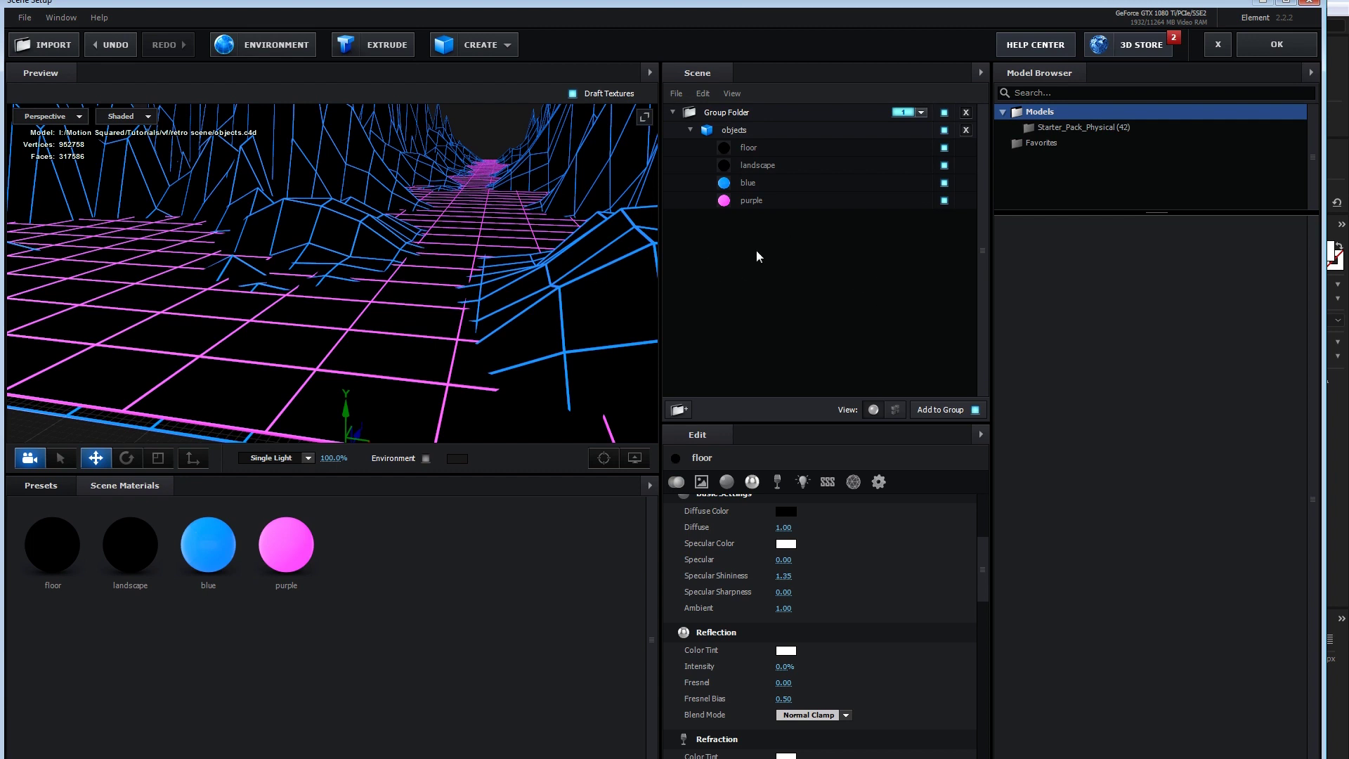
- Accept the Element scene setup and set the composition's preview resolution to Full
left_click(1272, 46)
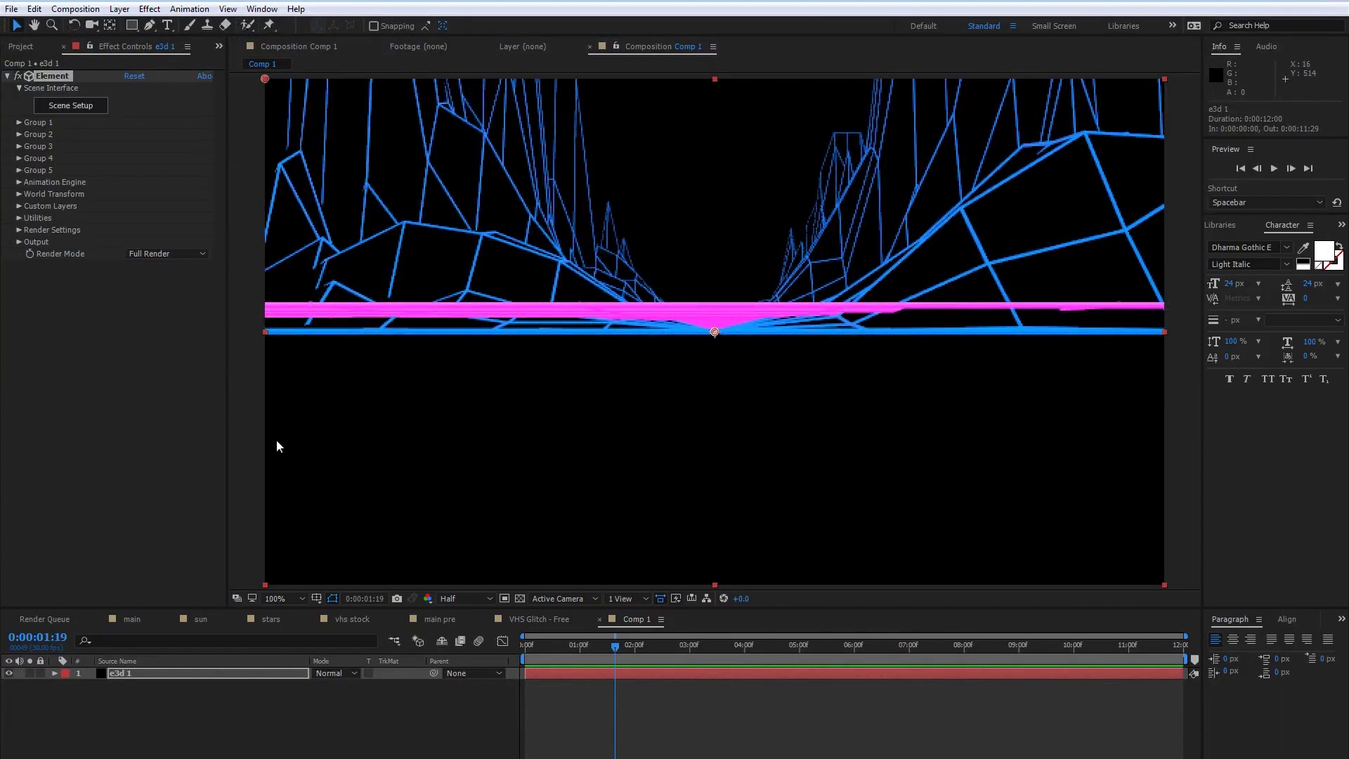
left_click(462, 600)
left_click(476, 630)
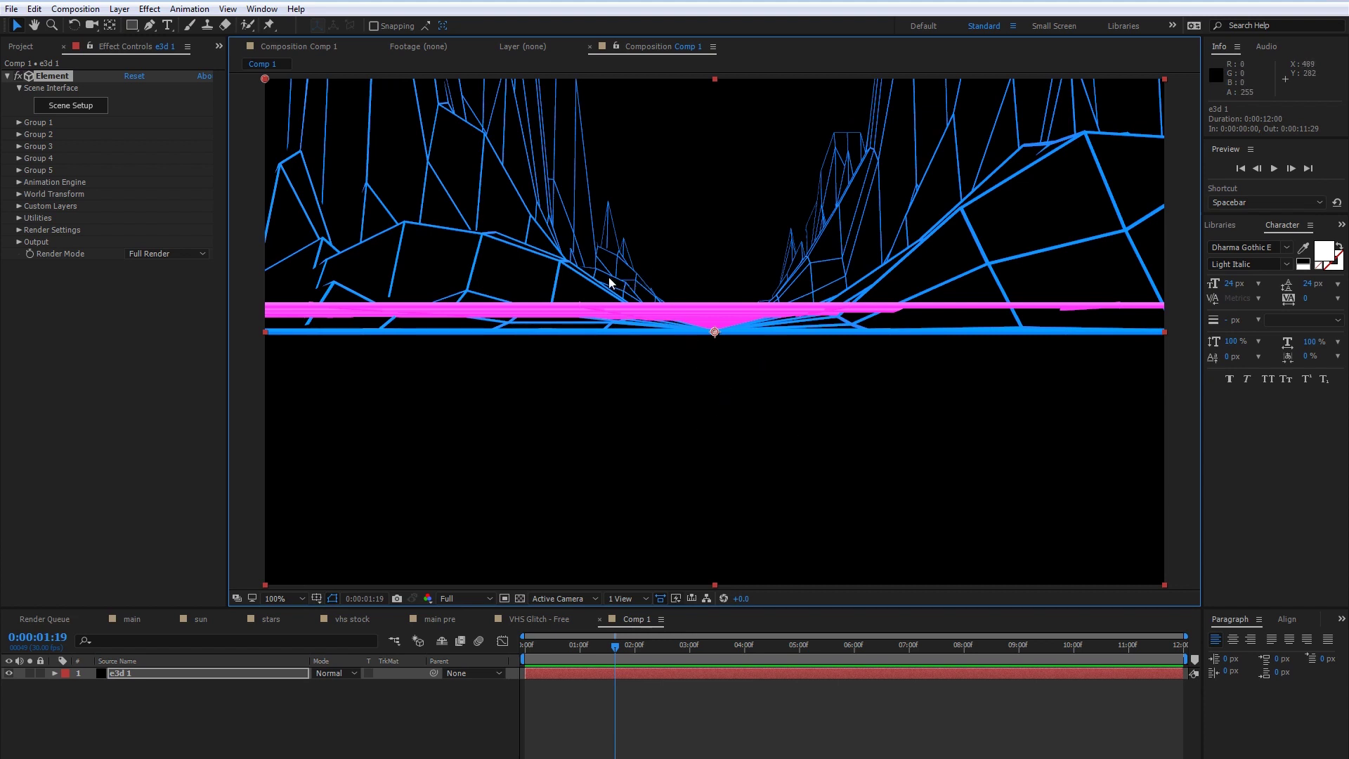
- Add a new two-node camera to the composition using the 24mm lens preset
right_click(339, 697)
mouse_move(402, 545)
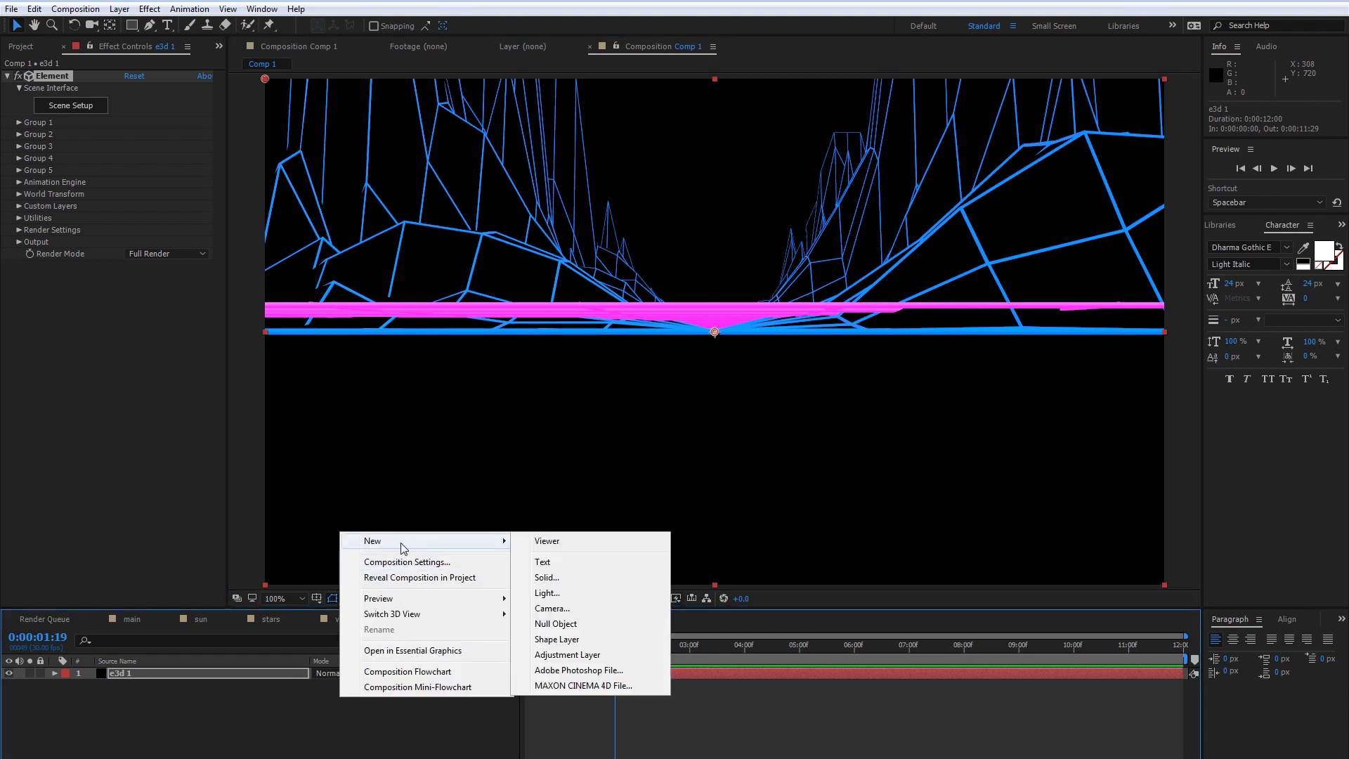
left_click(583, 607)
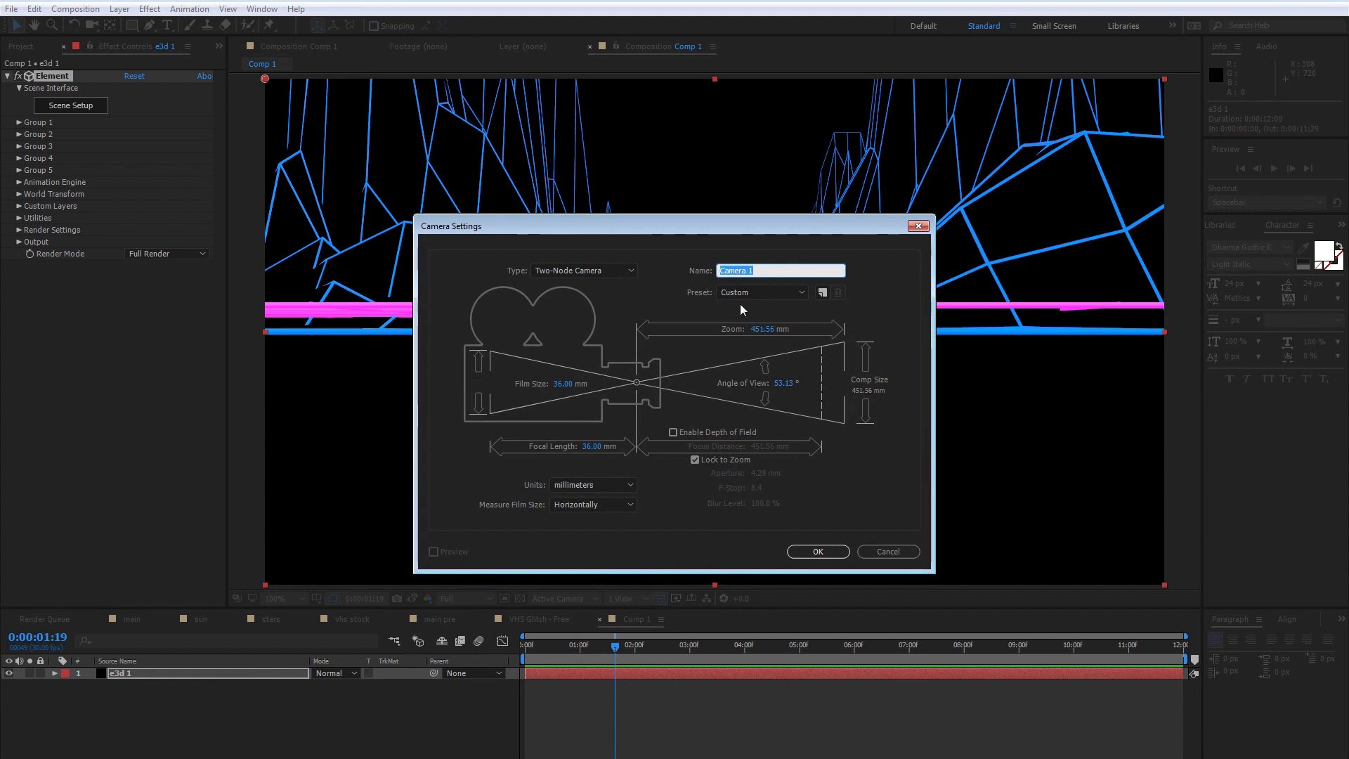
left_click(744, 293)
left_click(758, 364)
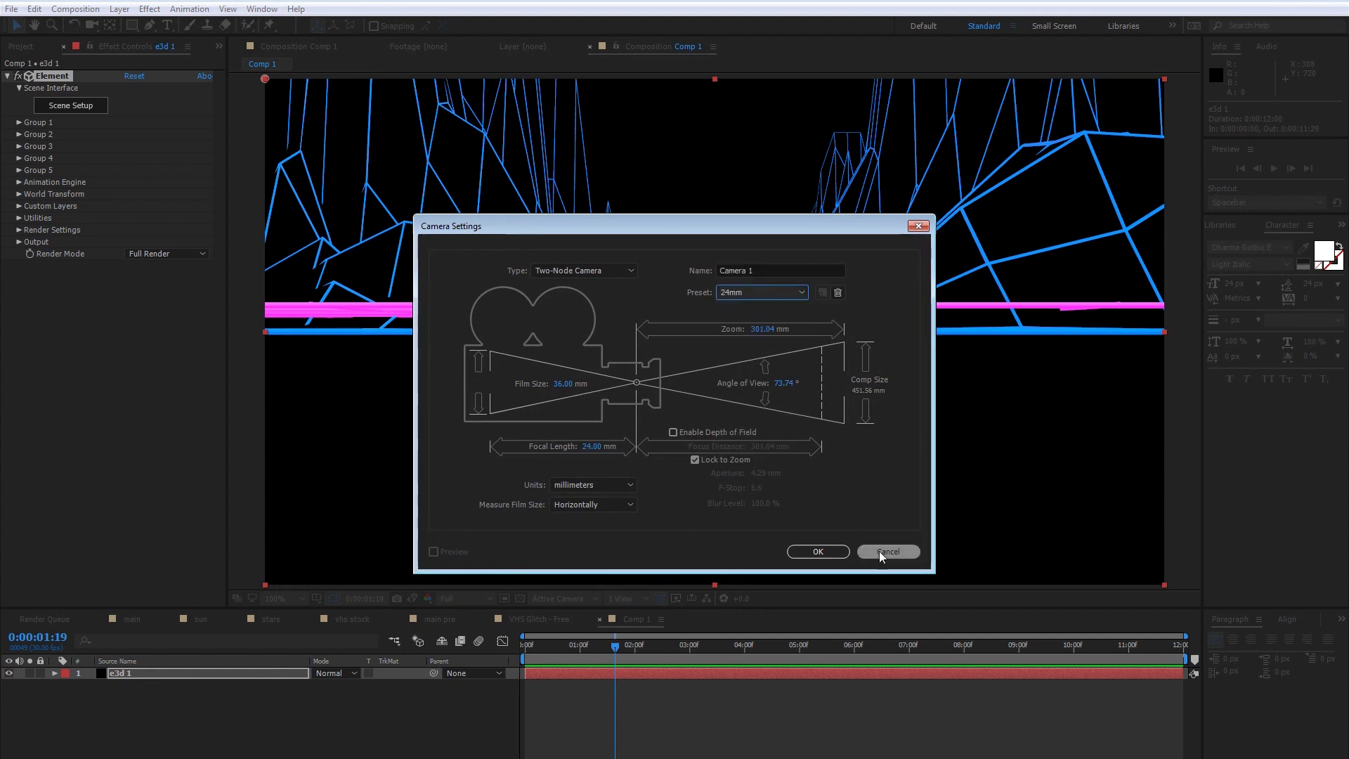
left_click(815, 551)
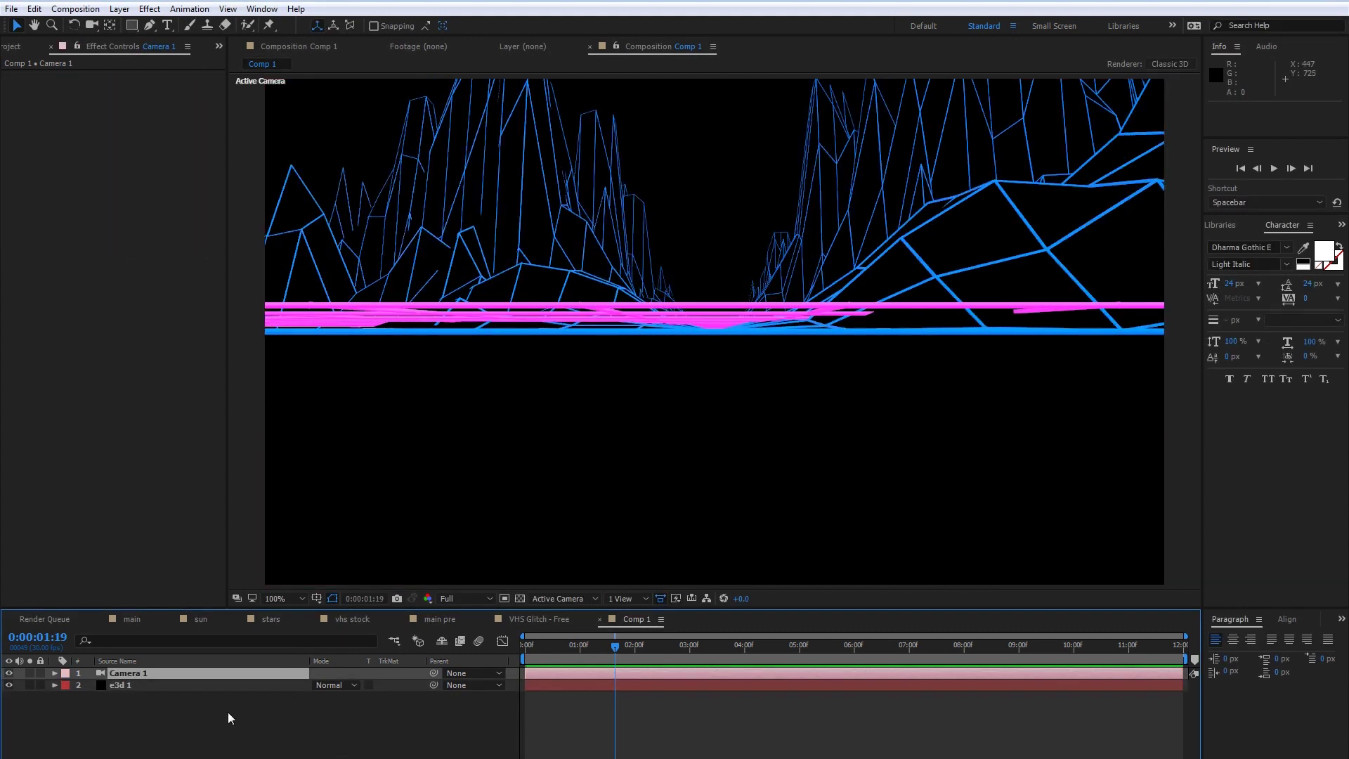
- Add a null object, make it a 3D layer, and parent Camera 1 to it
right_click(206, 706)
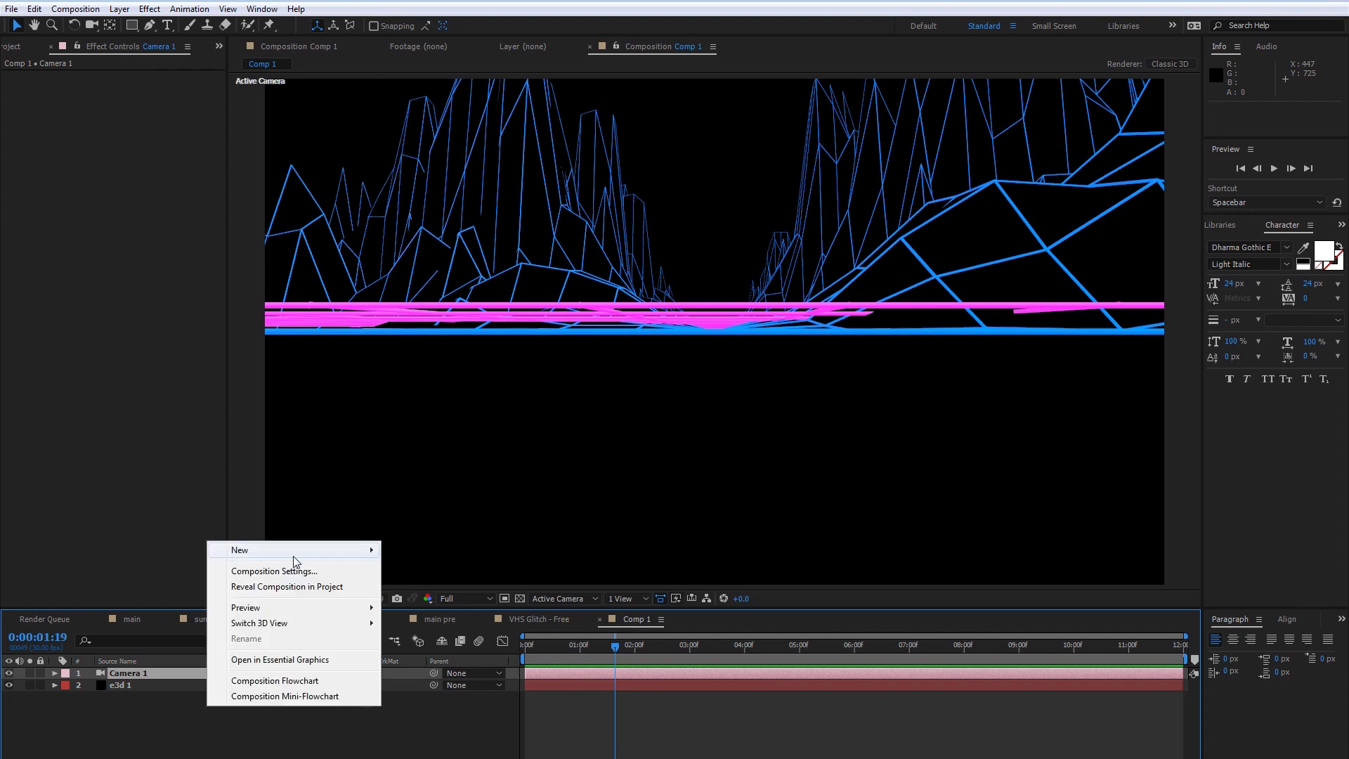
mouse_move(292, 551)
left_click(445, 634)
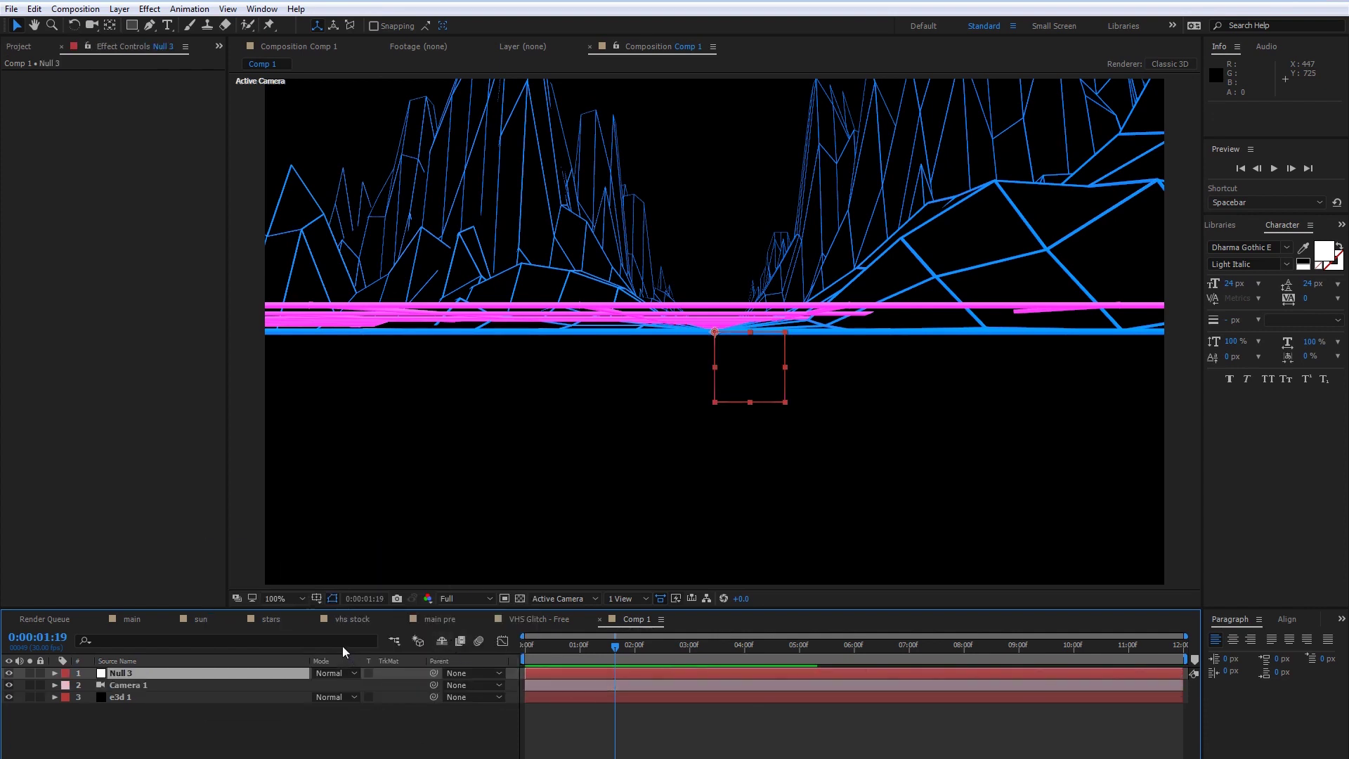
left_click(390, 674)
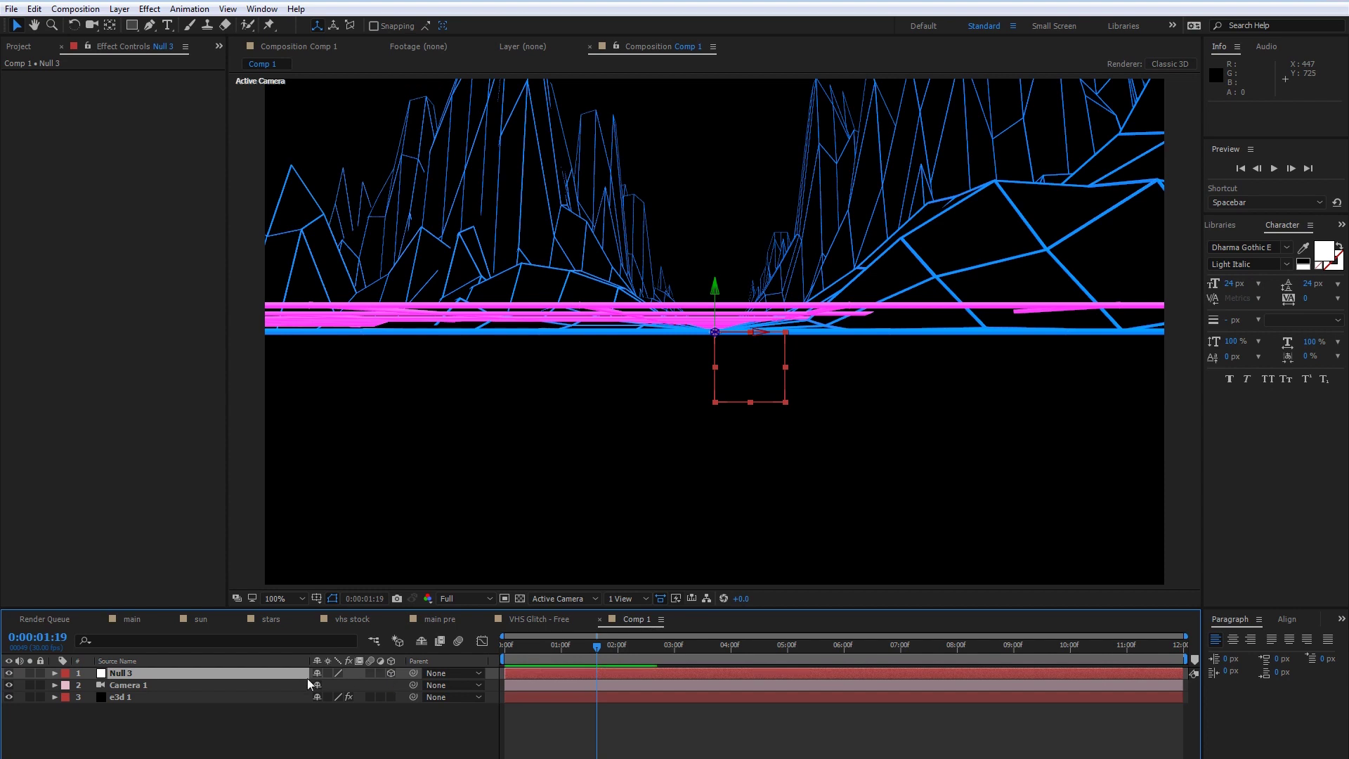
left_click(162, 683)
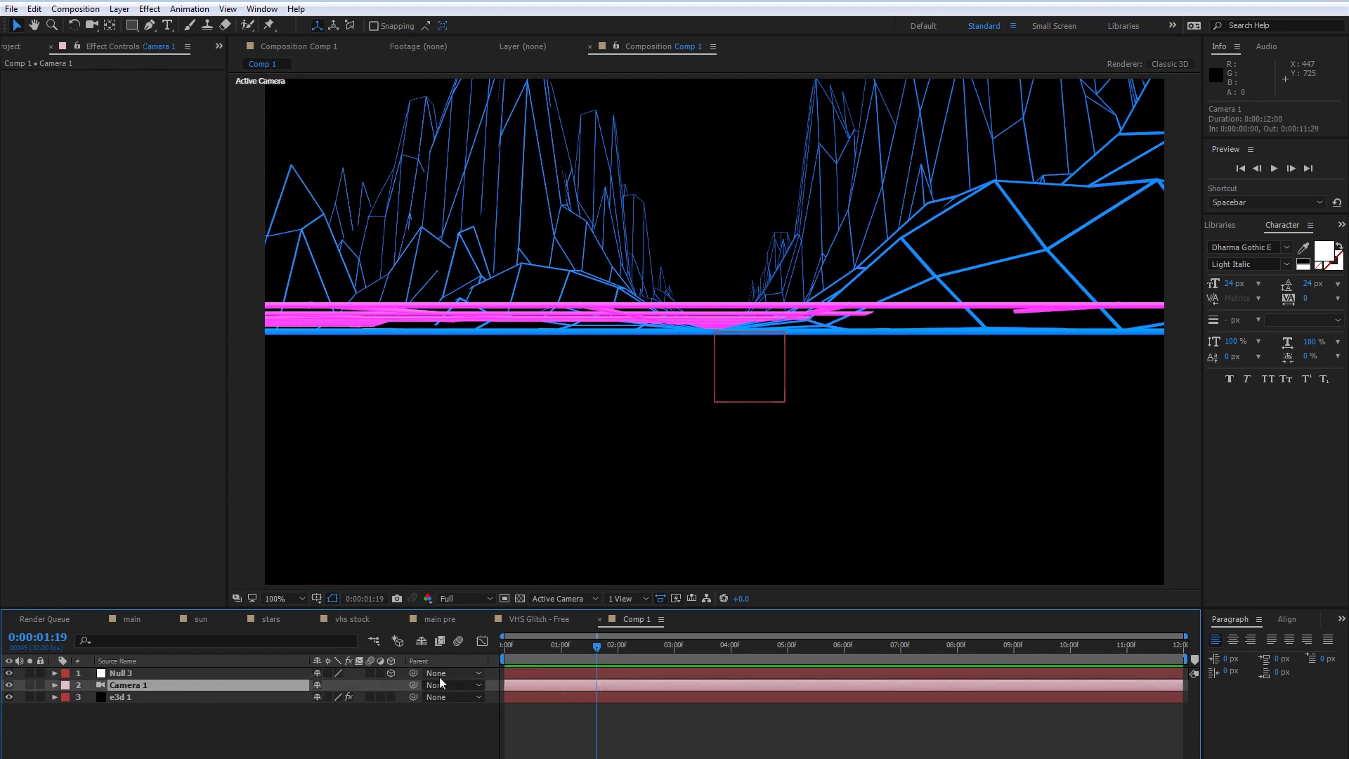
left_click_drag(413, 687, 140, 673)
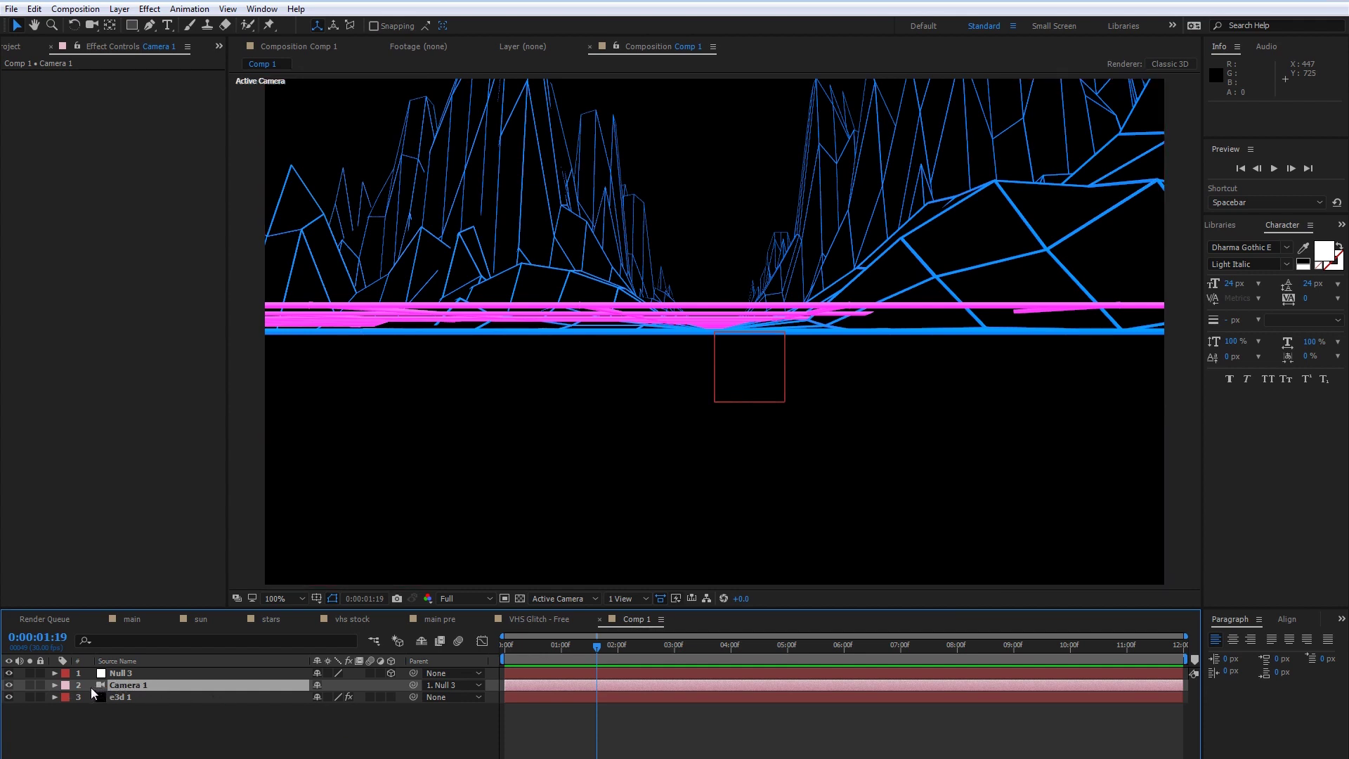
- Reveal the Position properties of the null and Camera 1, and set the null's Y position to 0
left_click(132, 673)
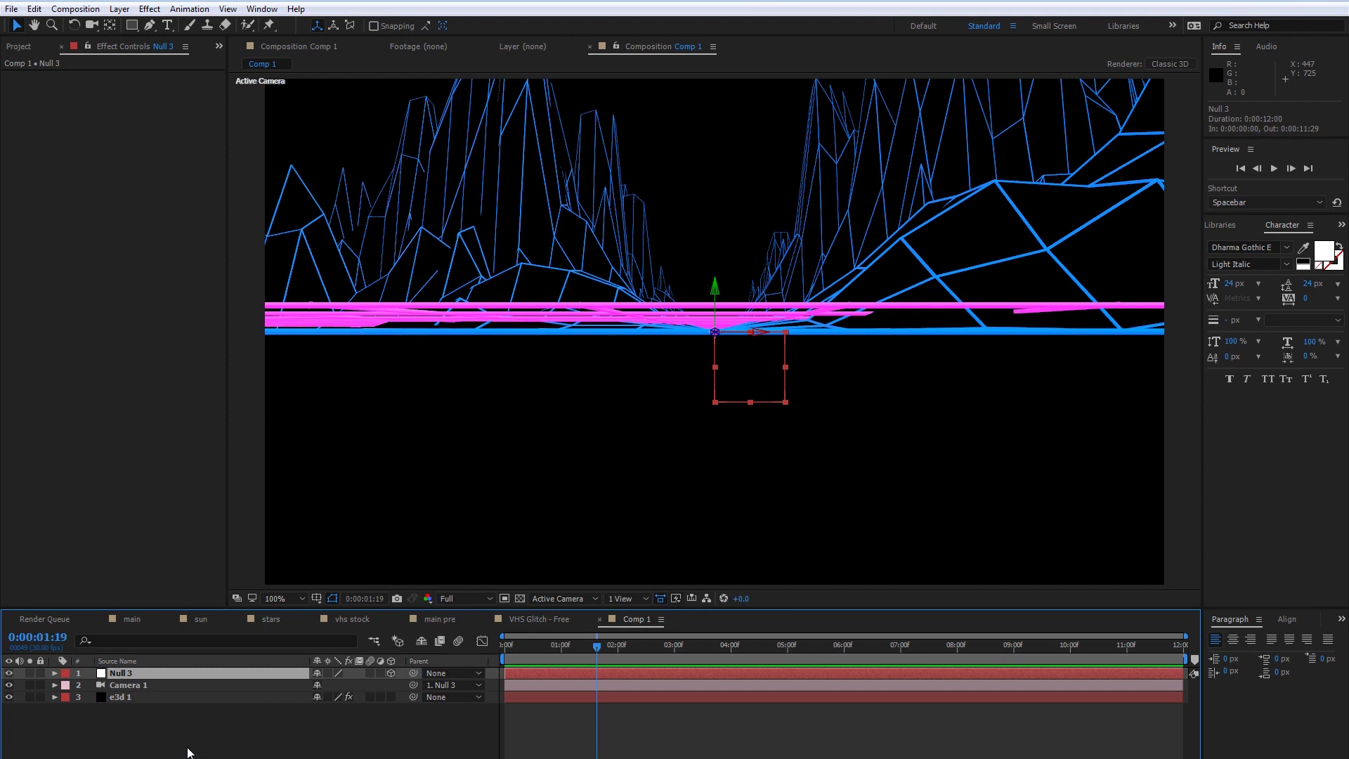
key("p")
left_click(162, 696)
key("p")
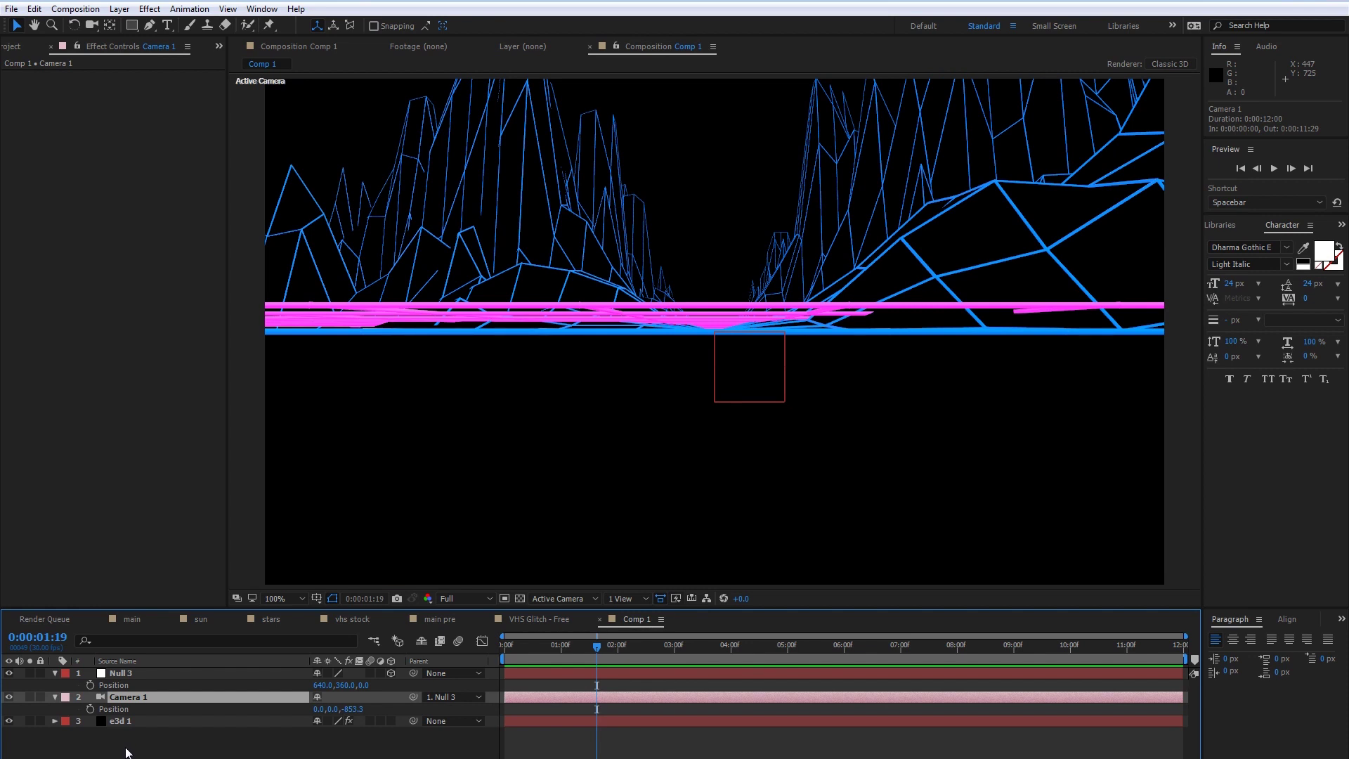
left_click(141, 676)
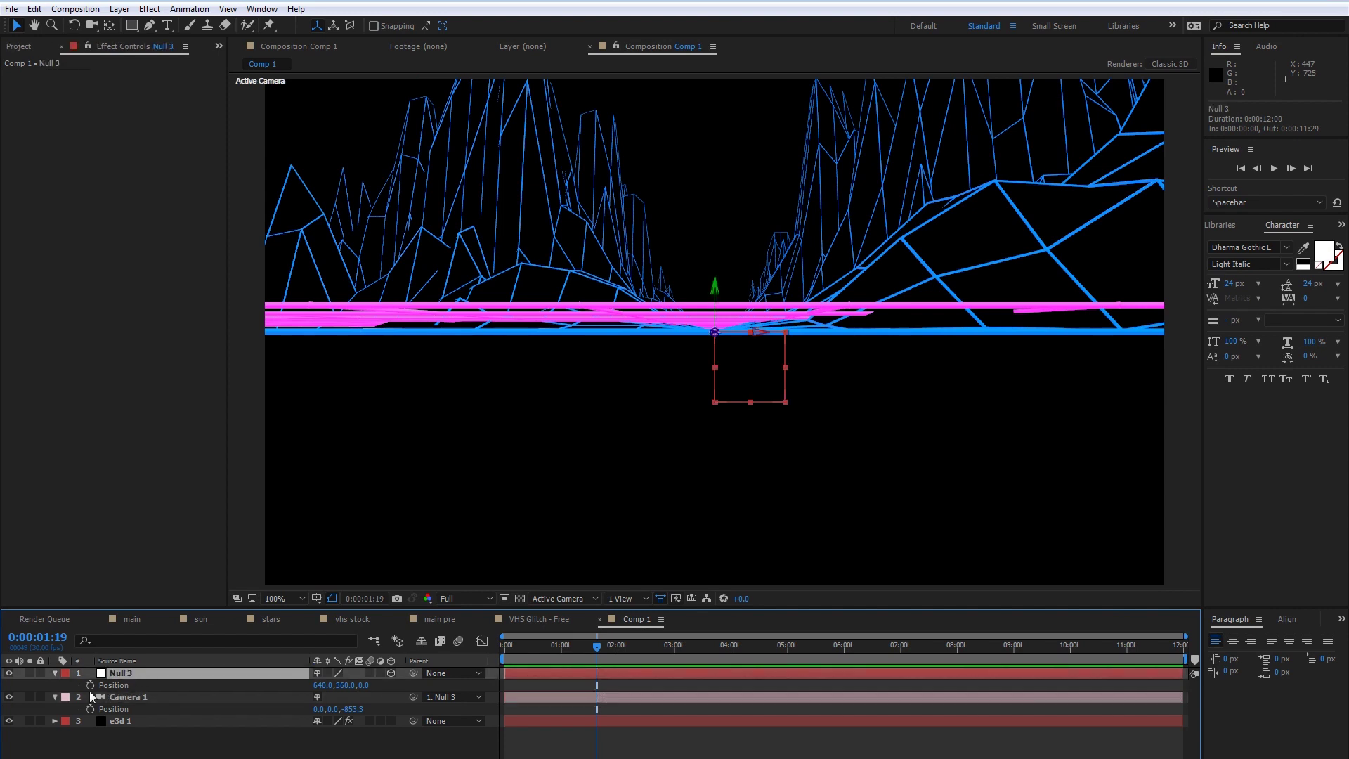
left_click_drag(344, 685, 122, 661)
left_click(342, 685)
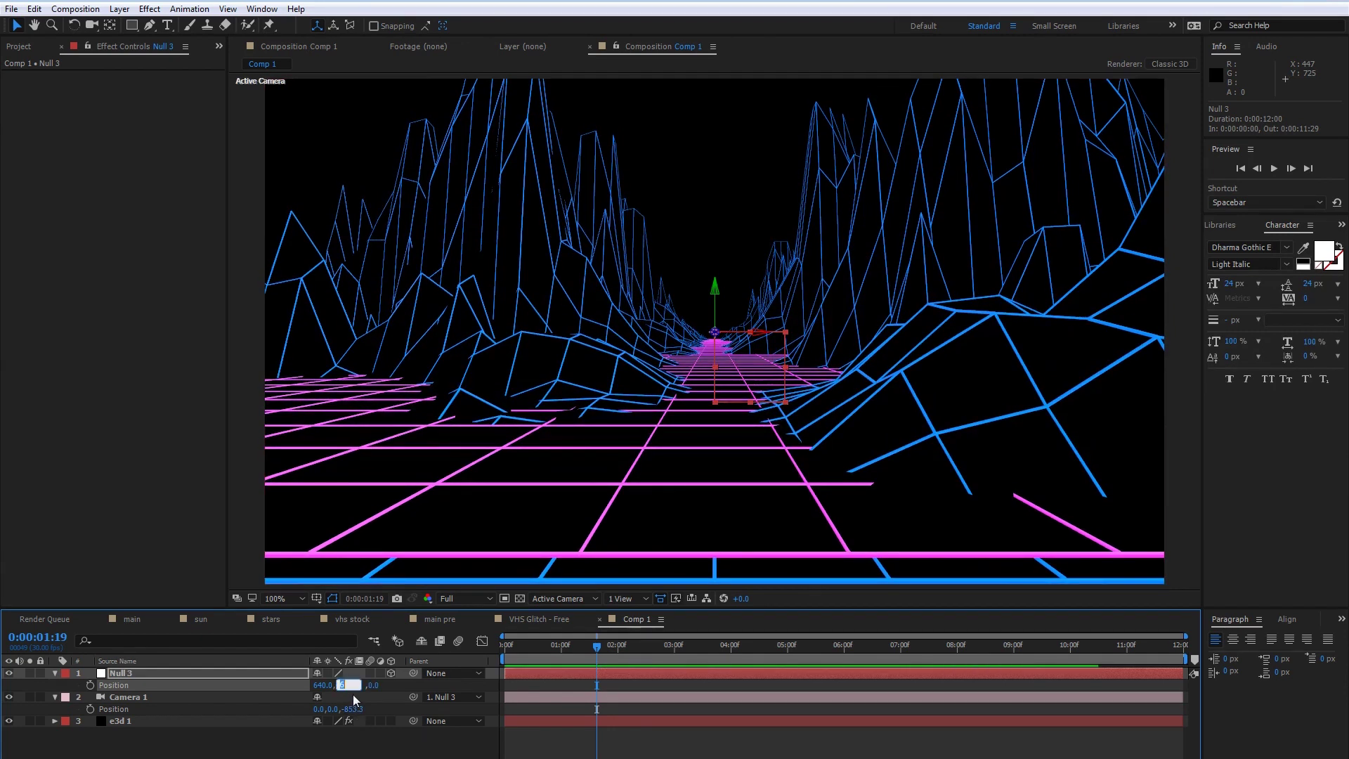
type("0")
key("Return")
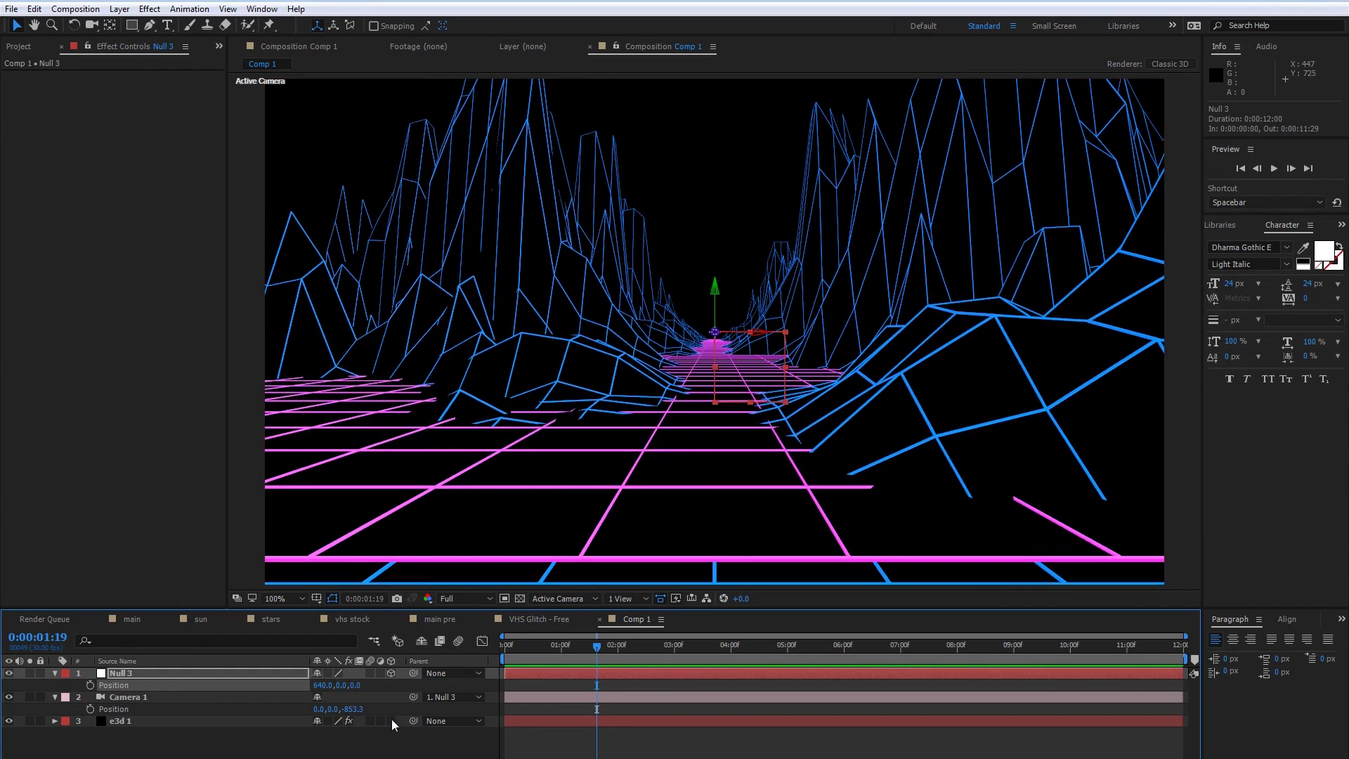
- Change the composition's frame size to 1920 x 1080 px
scroll(656, 513, "down", 2)
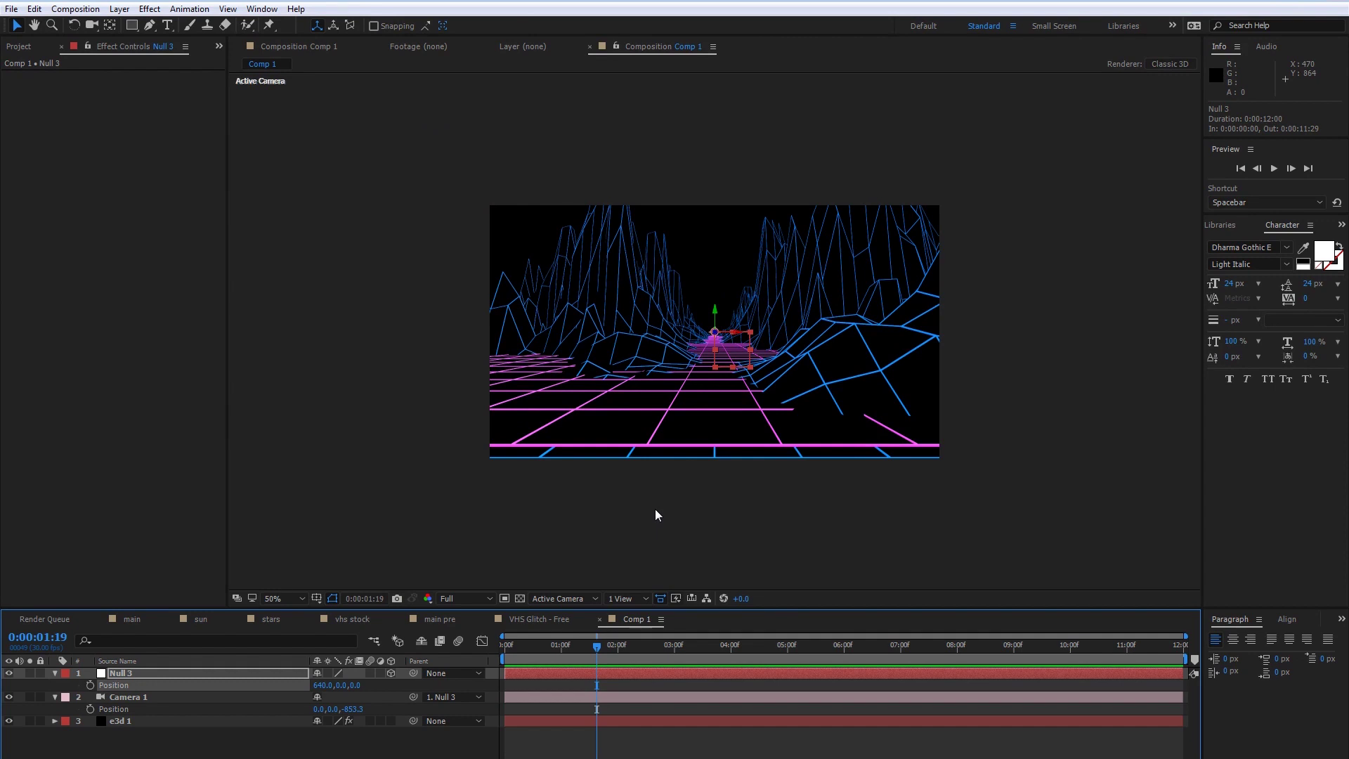
scroll(657, 515, "up", 2)
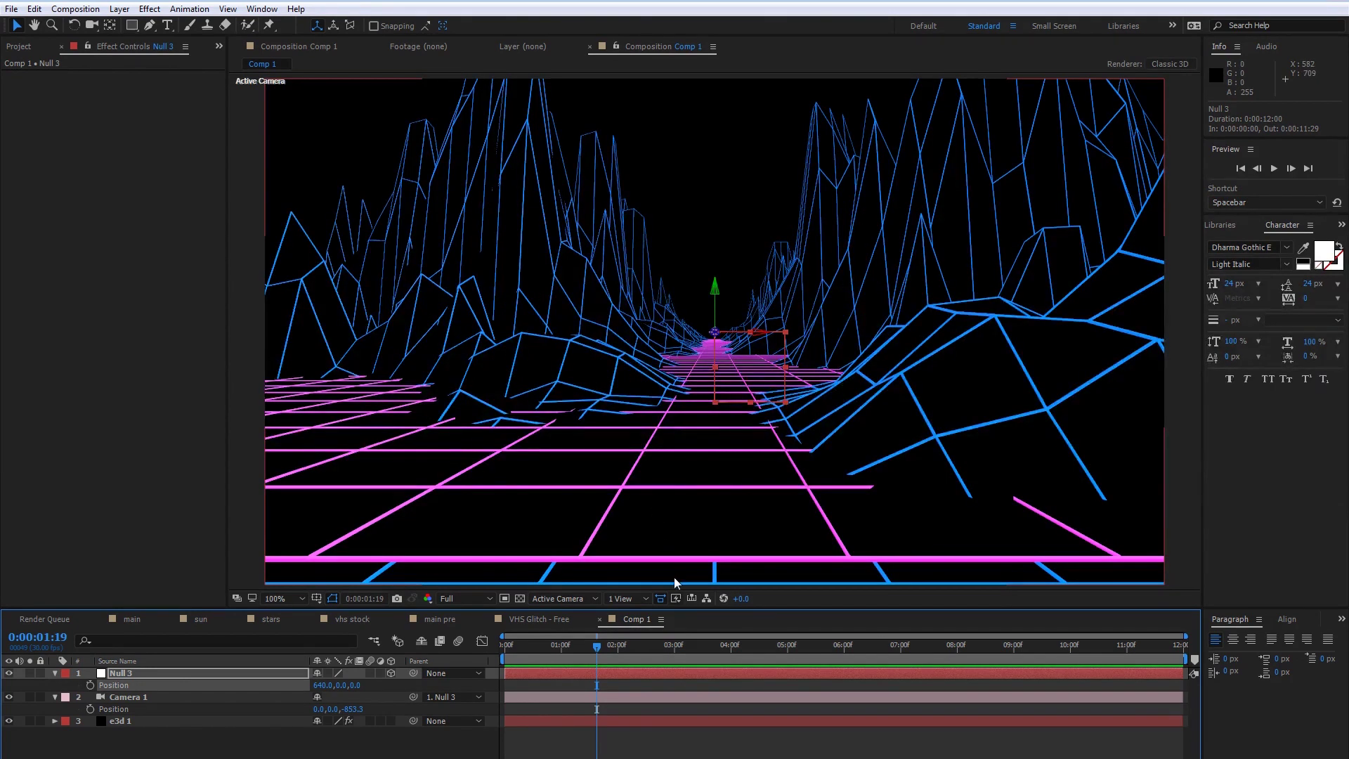
scroll(676, 555, "down", 2)
left_click(75, 8)
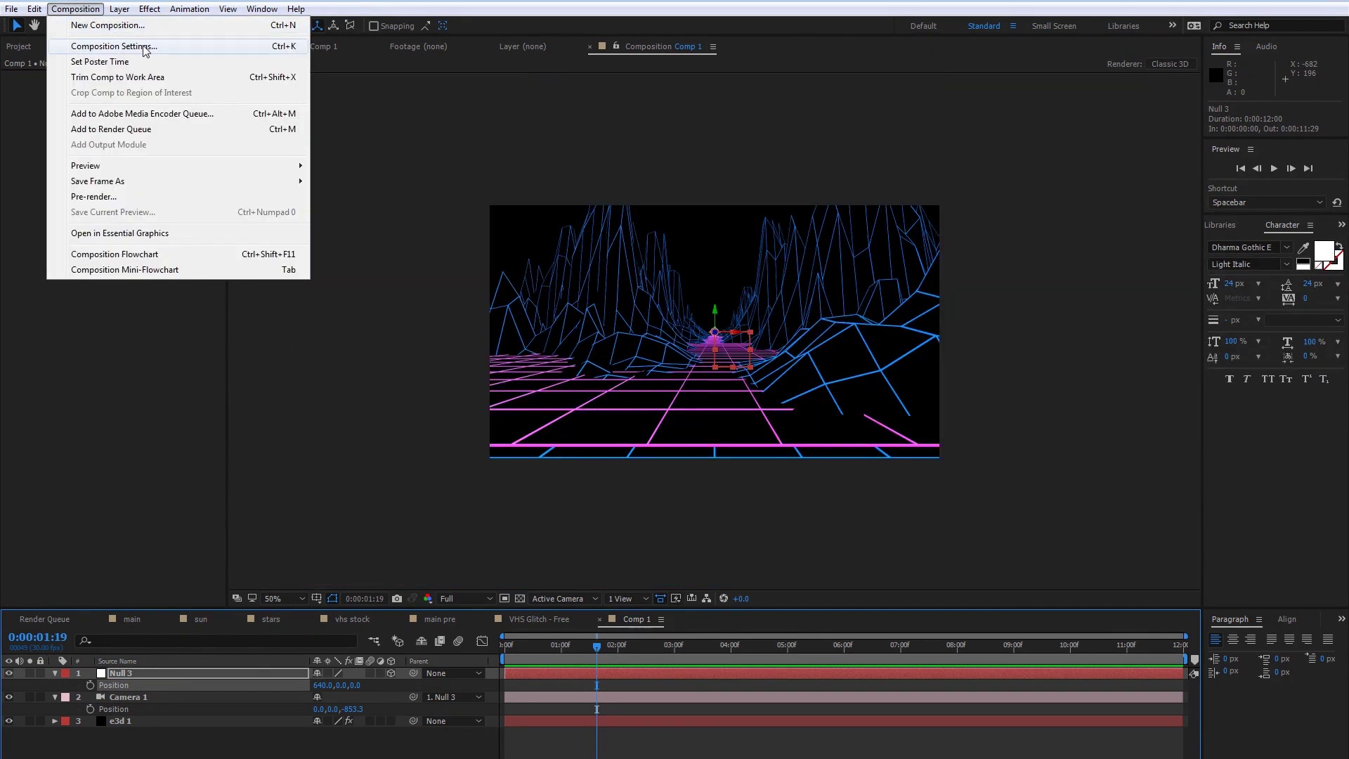
left_click(145, 51)
left_click(205, 322)
type("1920")
key("Tab")
type("1080")
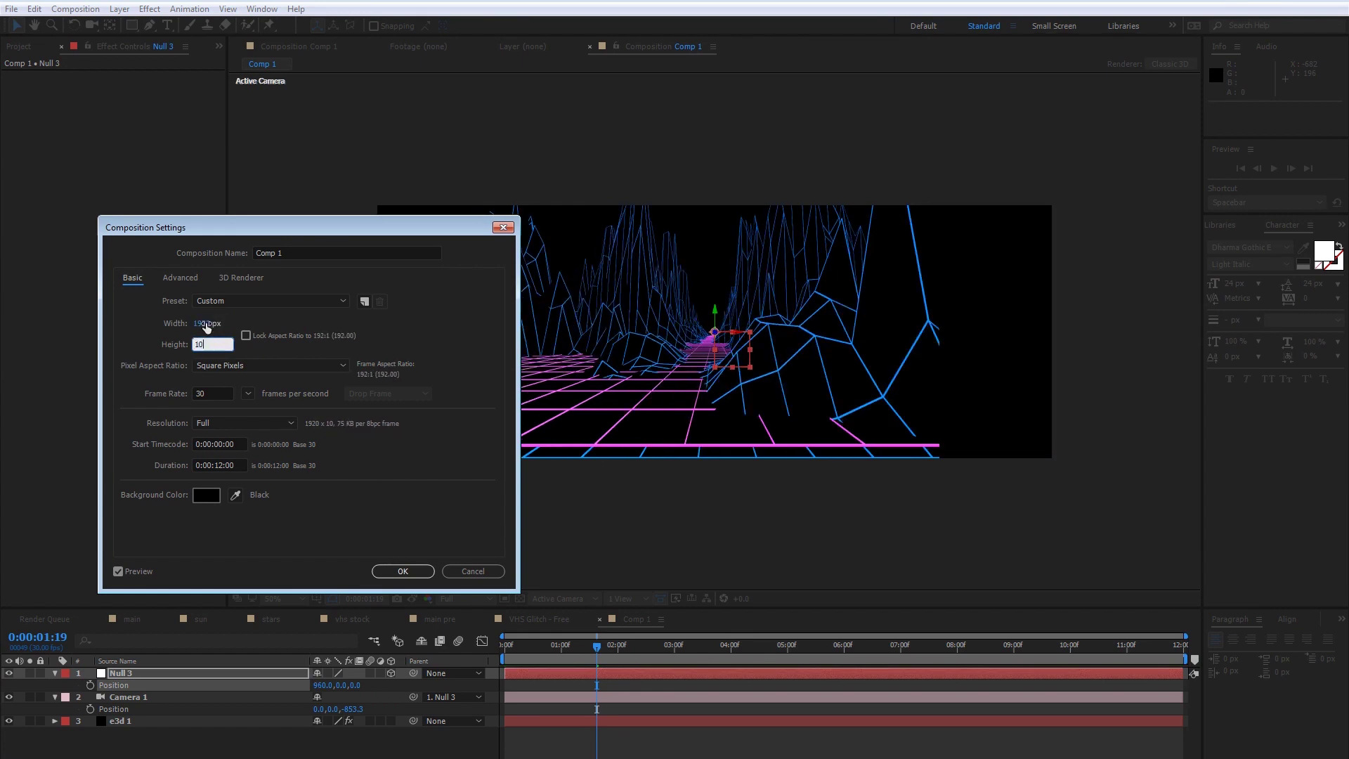
left_click(402, 570)
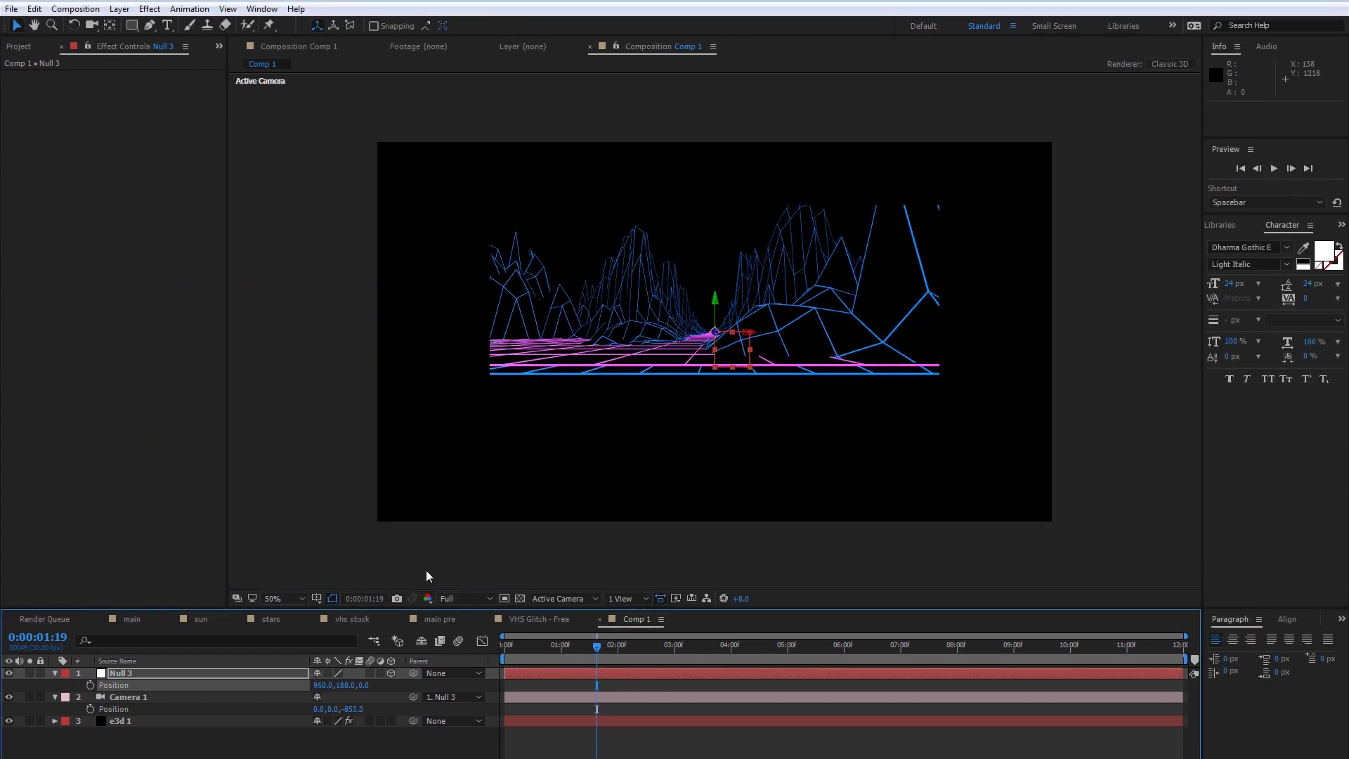
- Resize the e3d 1 solid to match the composition size
left_click(135, 720)
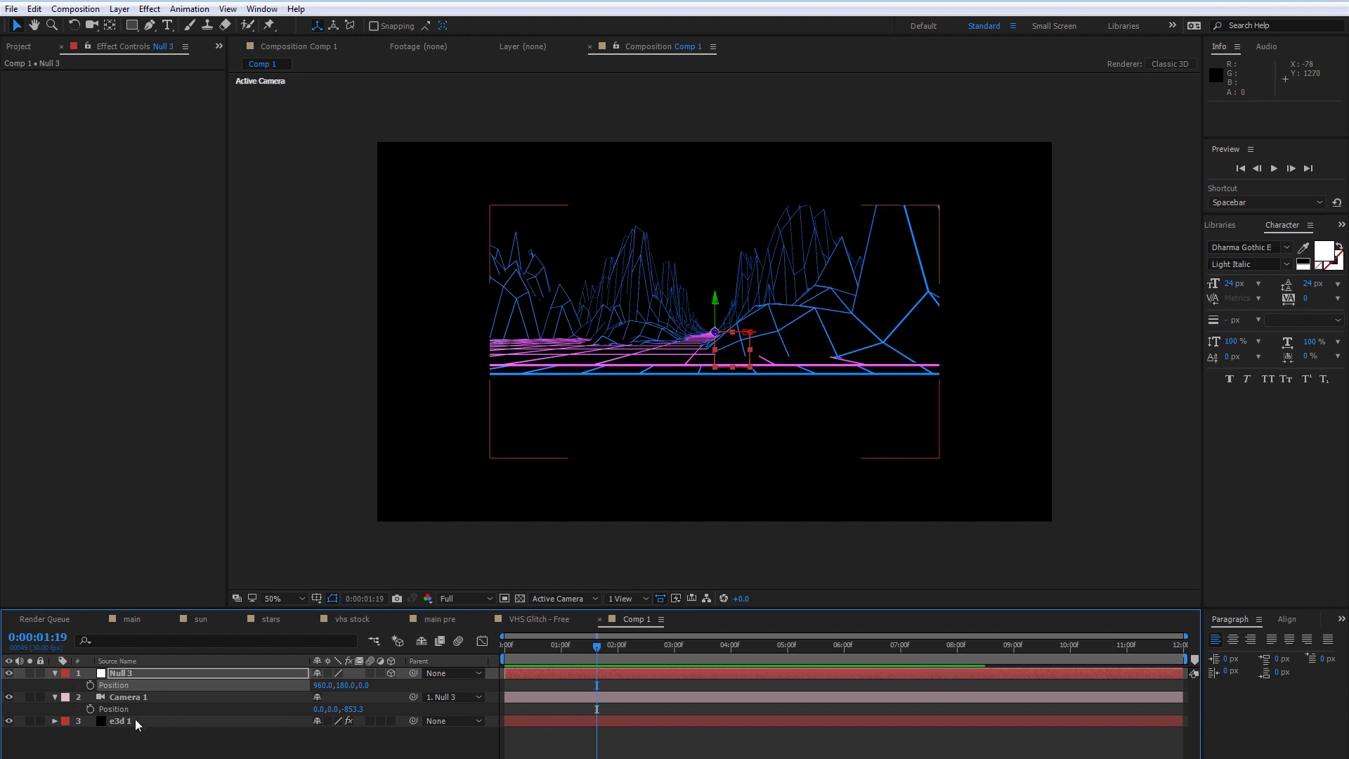
left_click(119, 9)
left_click(179, 43)
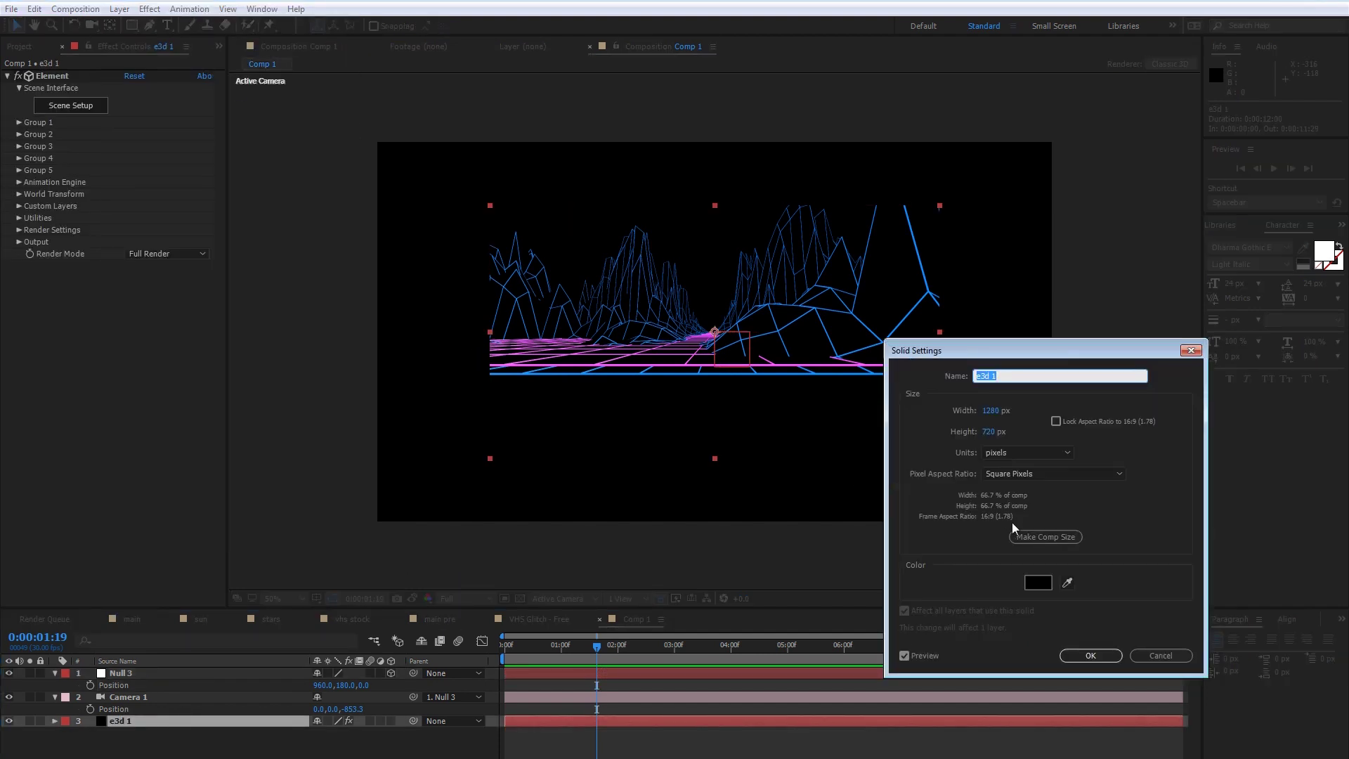
left_click(1045, 536)
left_click(1087, 655)
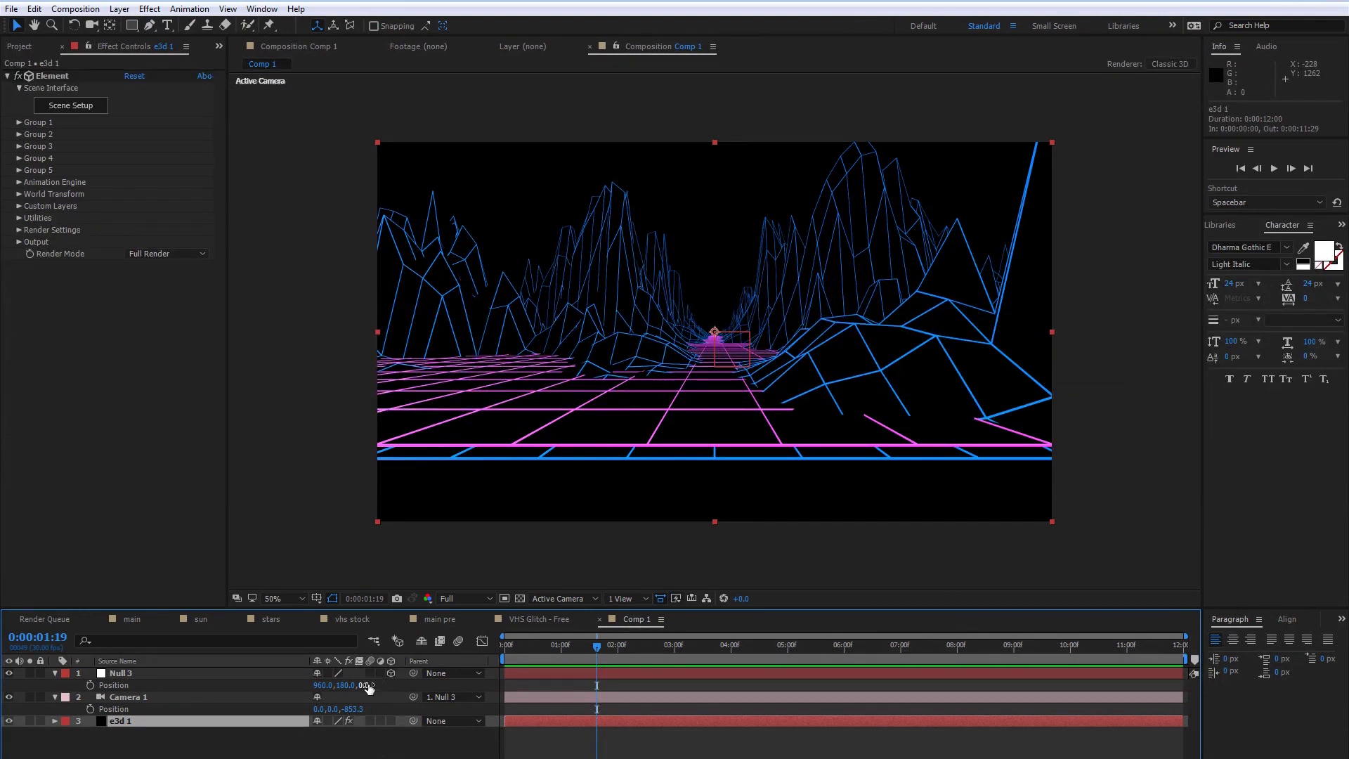
- Set the null's Y position to 100 and Camera 1's Z position to 0
left_click(341, 685)
type("100")
key("Return")
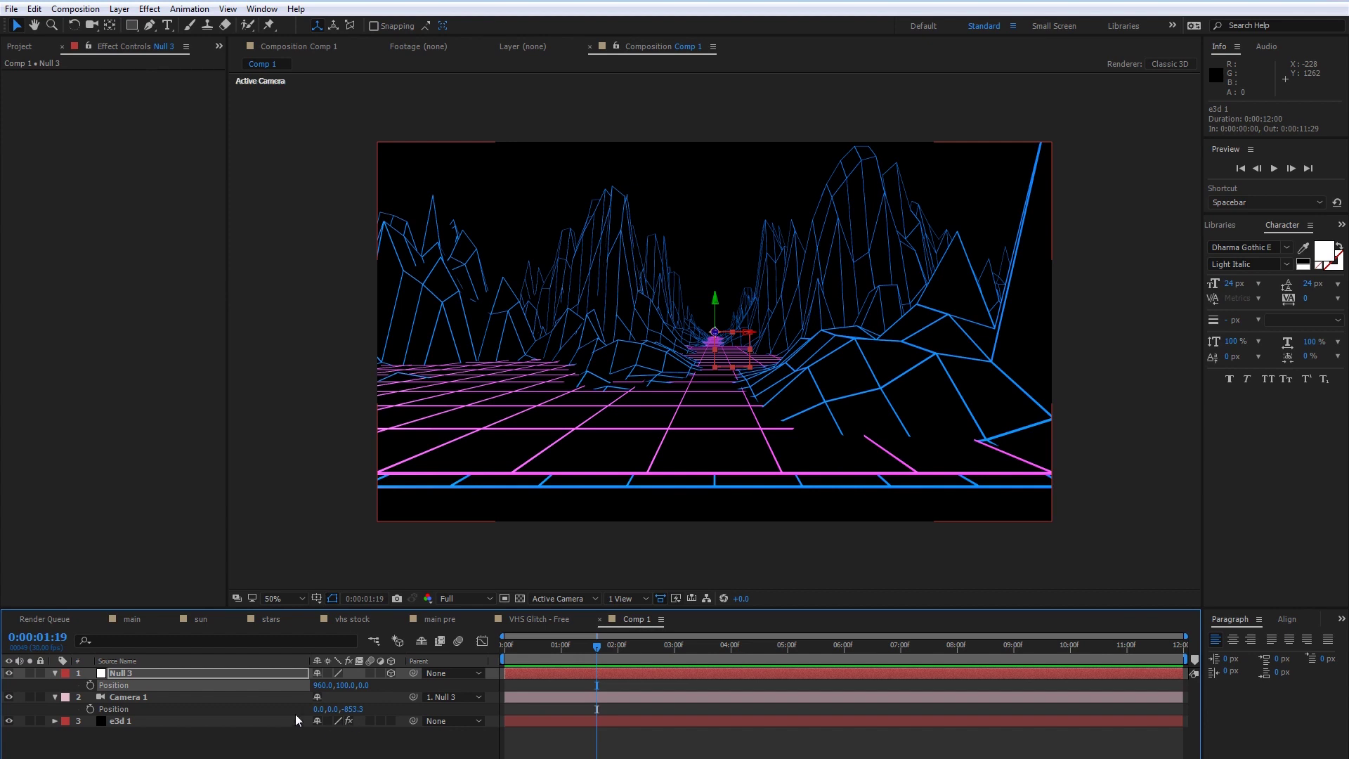
left_click(140, 696)
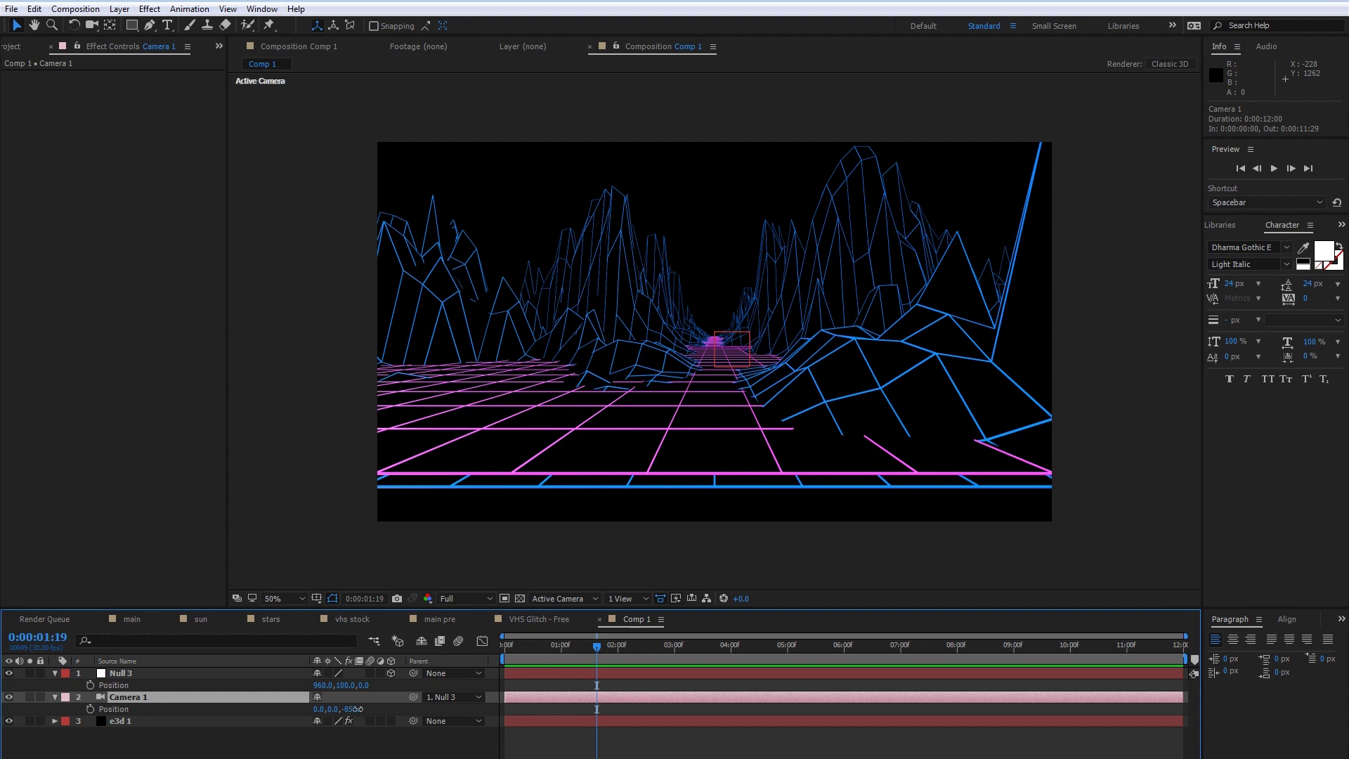
left_click(352, 708)
type("0")
key("Return")
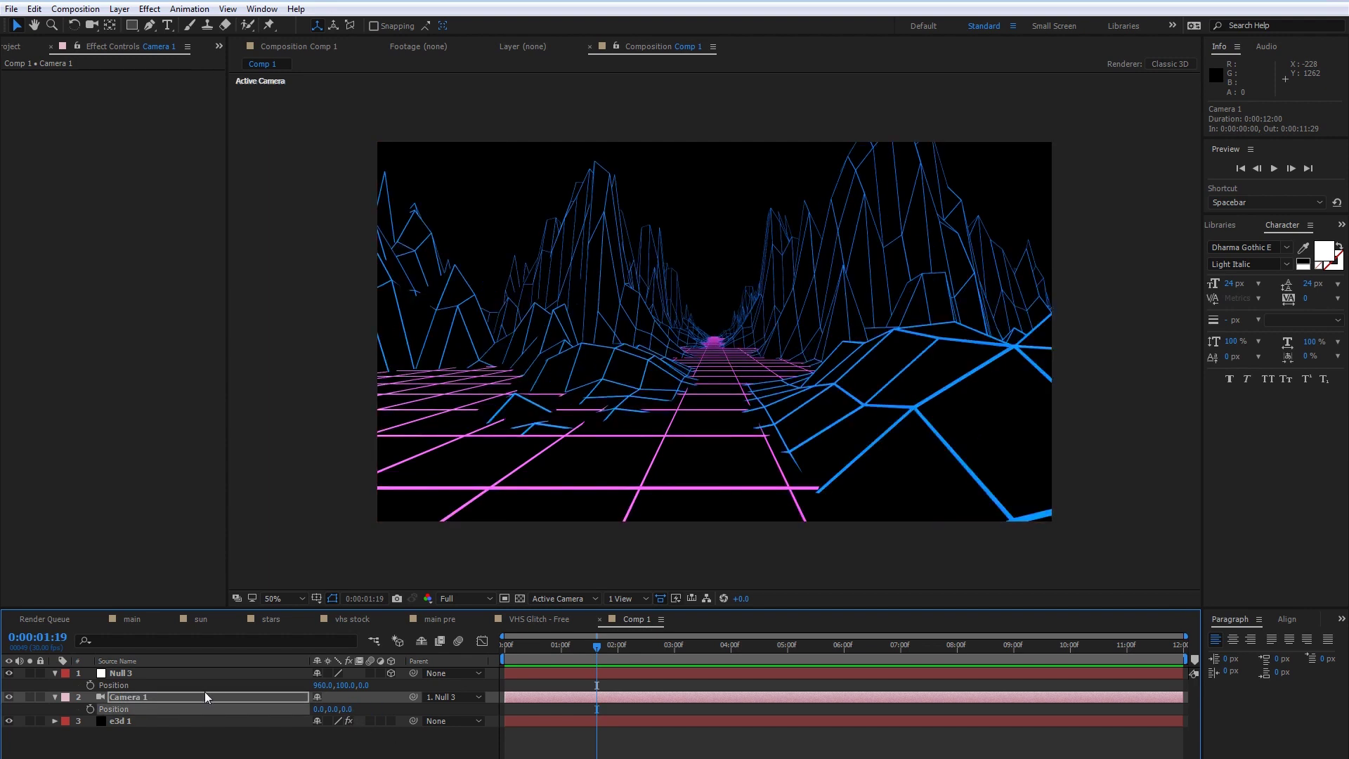
- Reveal Camera 1's rotation properties and turn its auto-orientation off
key("r")
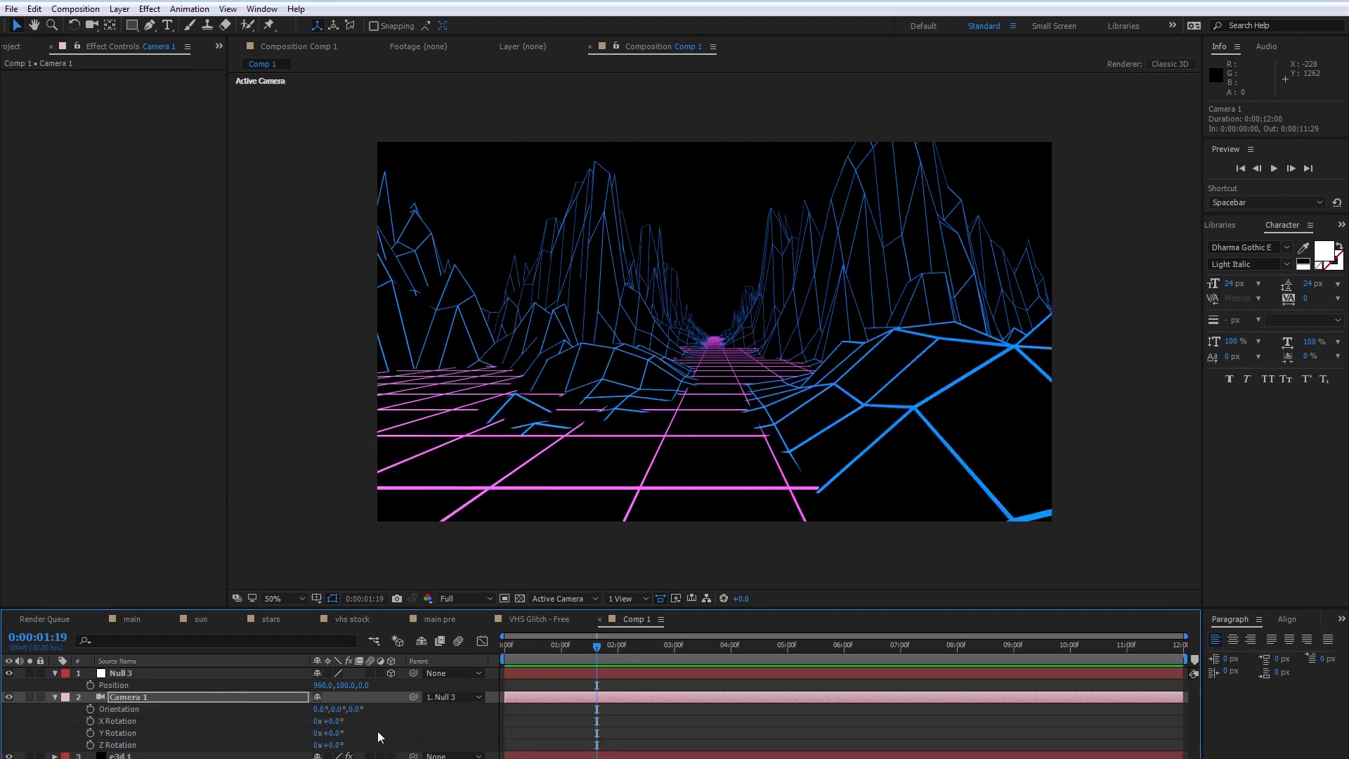
right_click(128, 693)
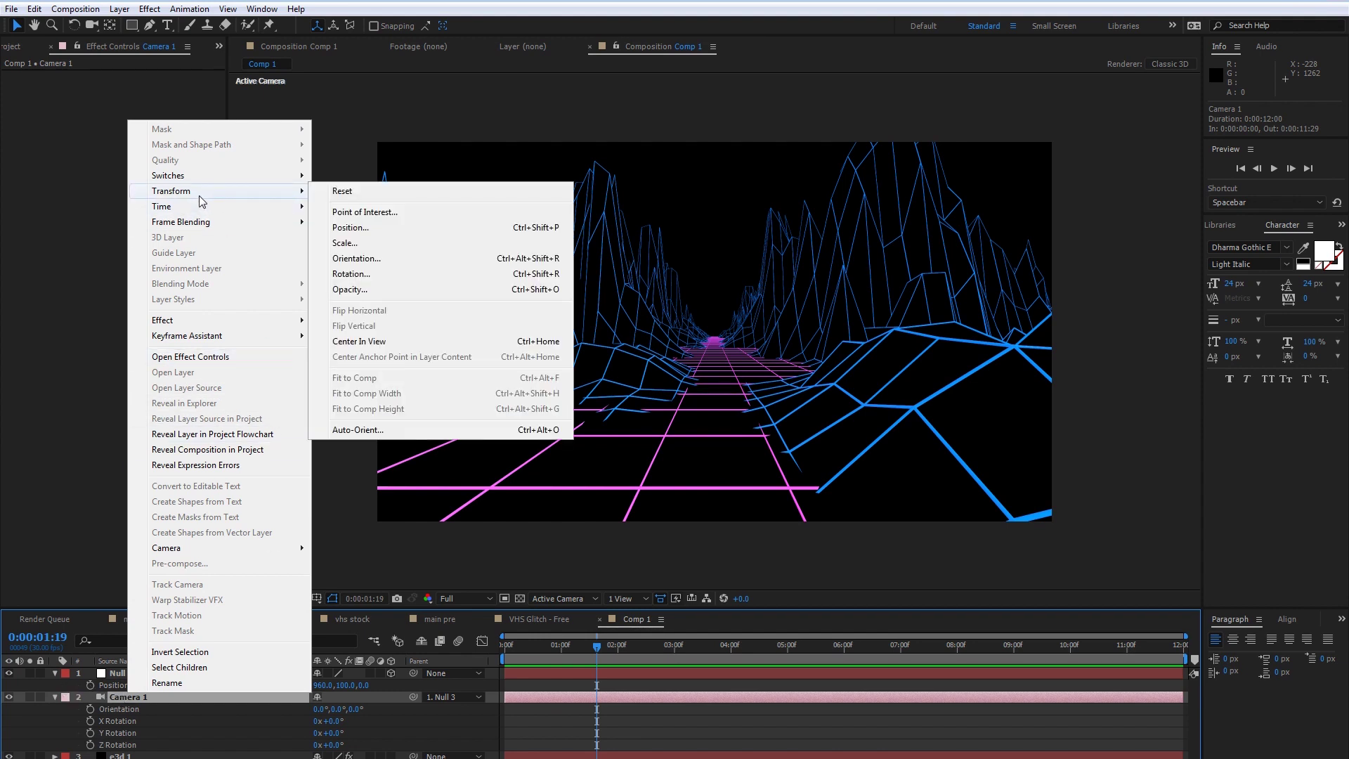
left_click(358, 430)
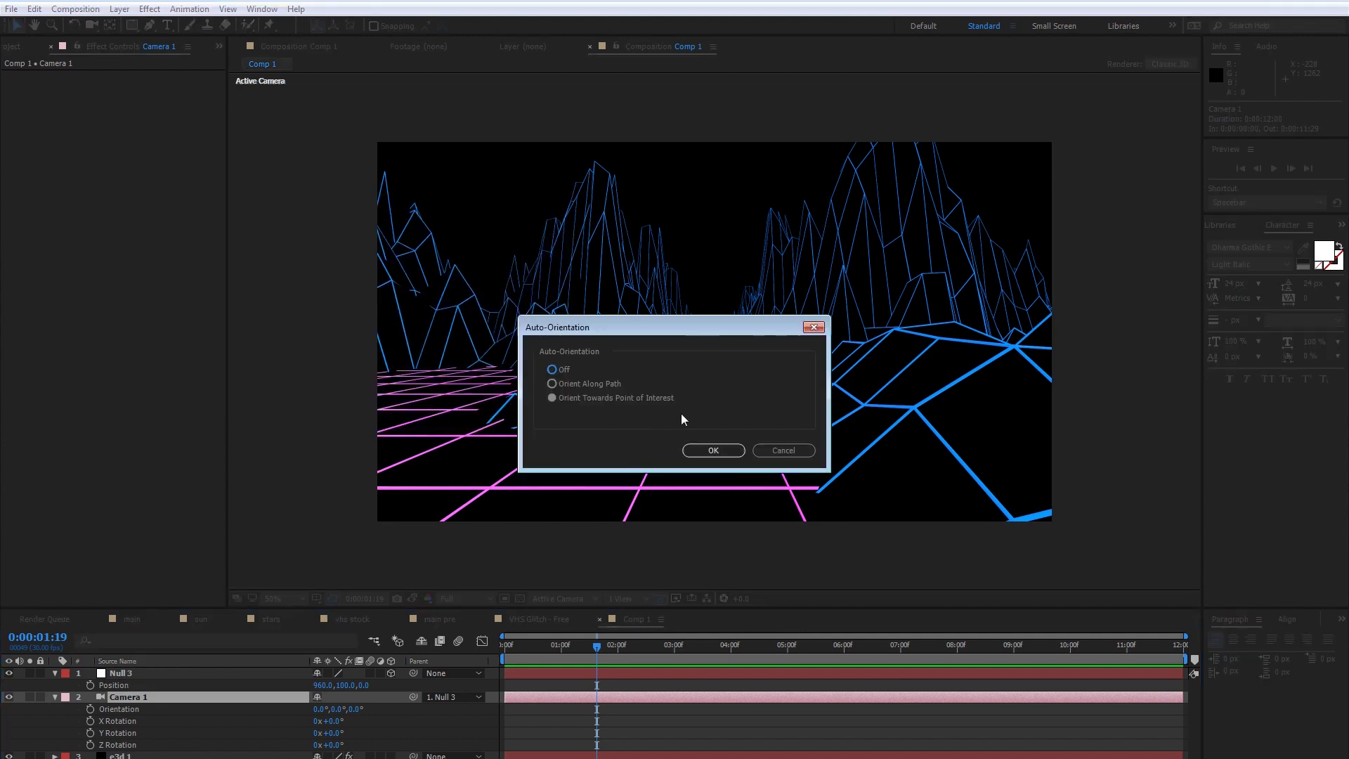
left_click(552, 369)
left_click(713, 449)
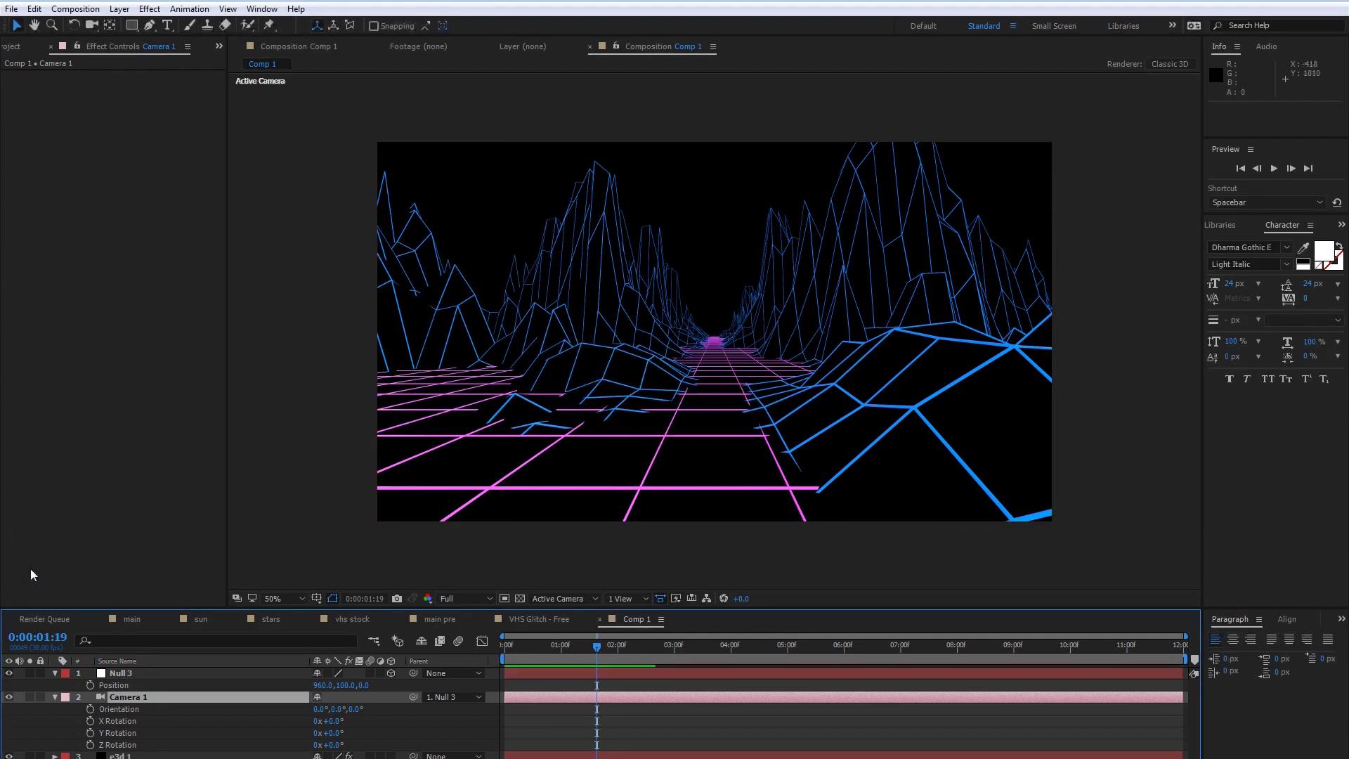
- Collapse the null and camera layer properties, and move the current time to the start of Comp 1
left_click(56, 672)
left_click(55, 684)
left_click(139, 705)
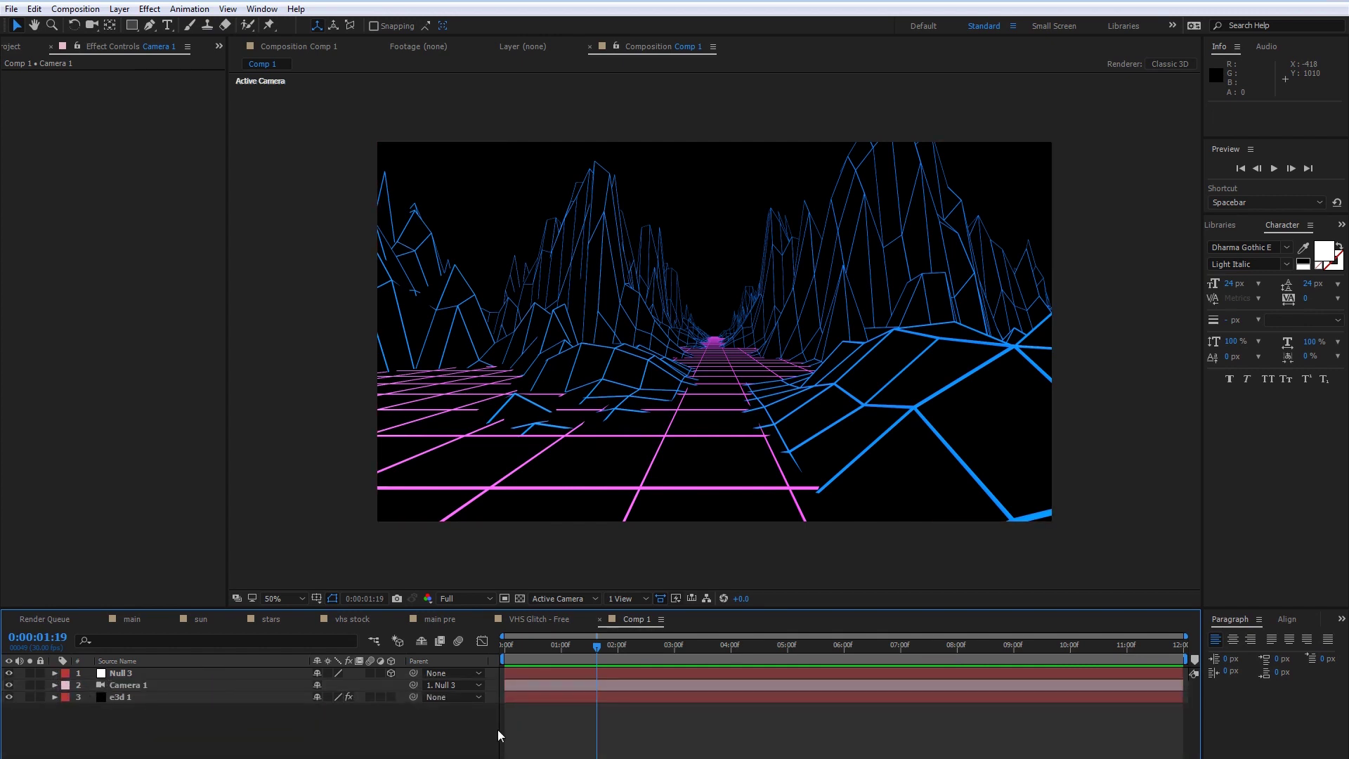
left_click_drag(542, 642, 406, 642)
- Scrub through the finished animation in the main composition and return to Comp 1
left_click(132, 619)
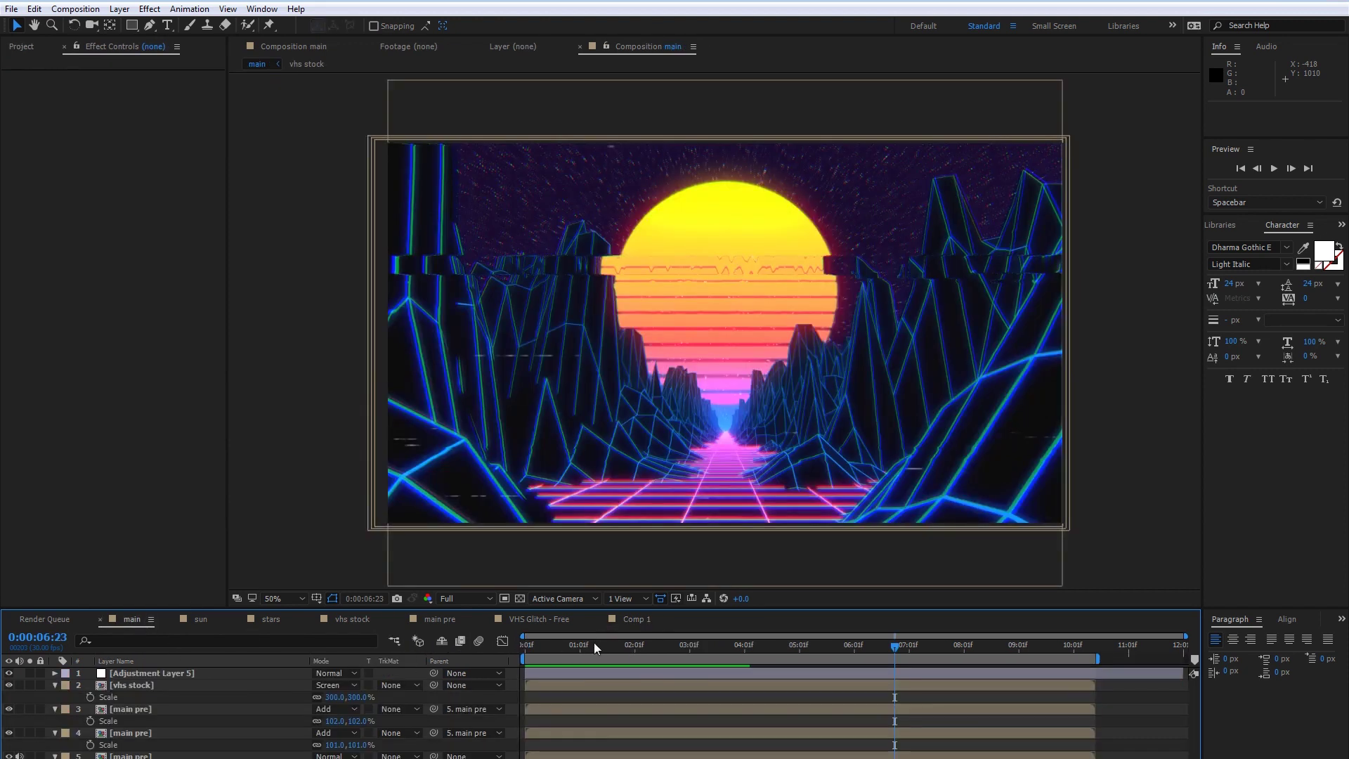
left_click_drag(532, 648, 816, 662)
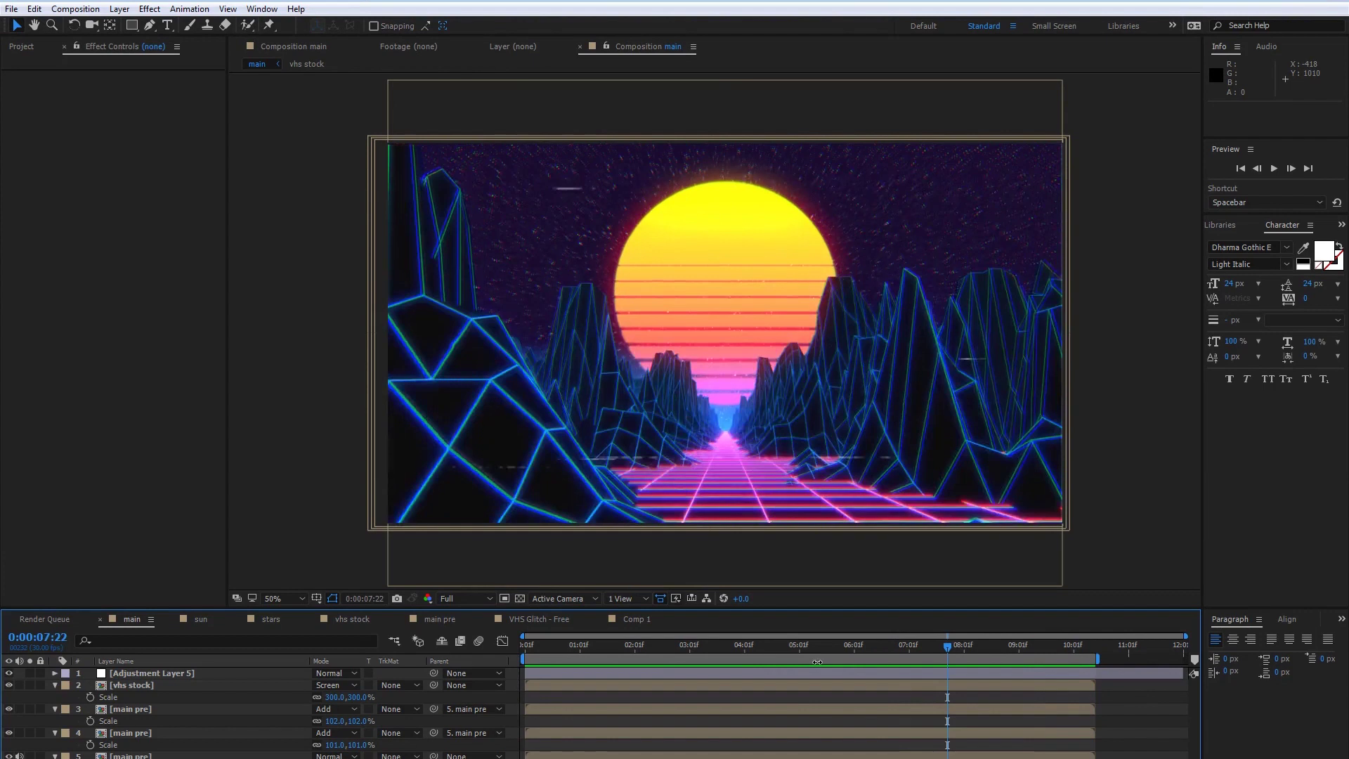
left_click(637, 618)
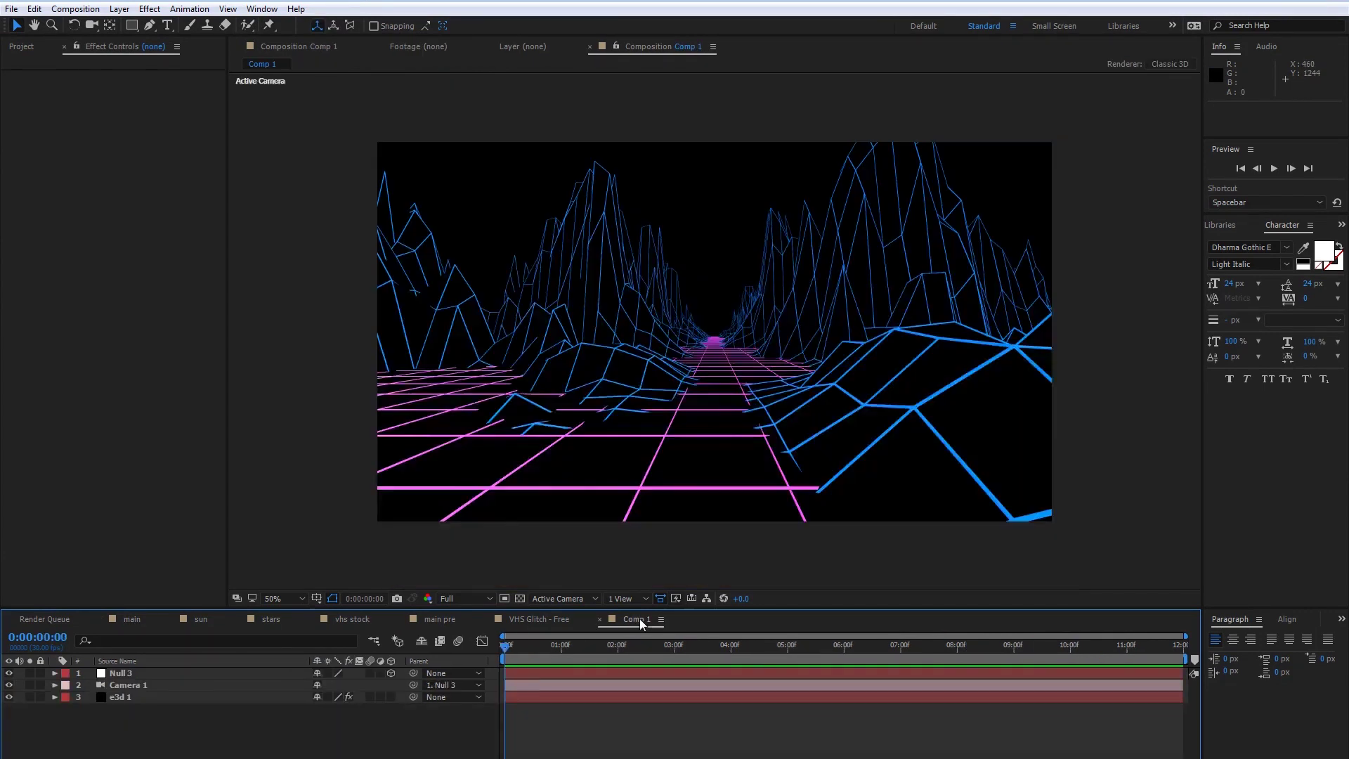
- Set the Element effect's Group 1 replicator shape to 3D Grid on the e3d 1 layer
left_click(127, 697)
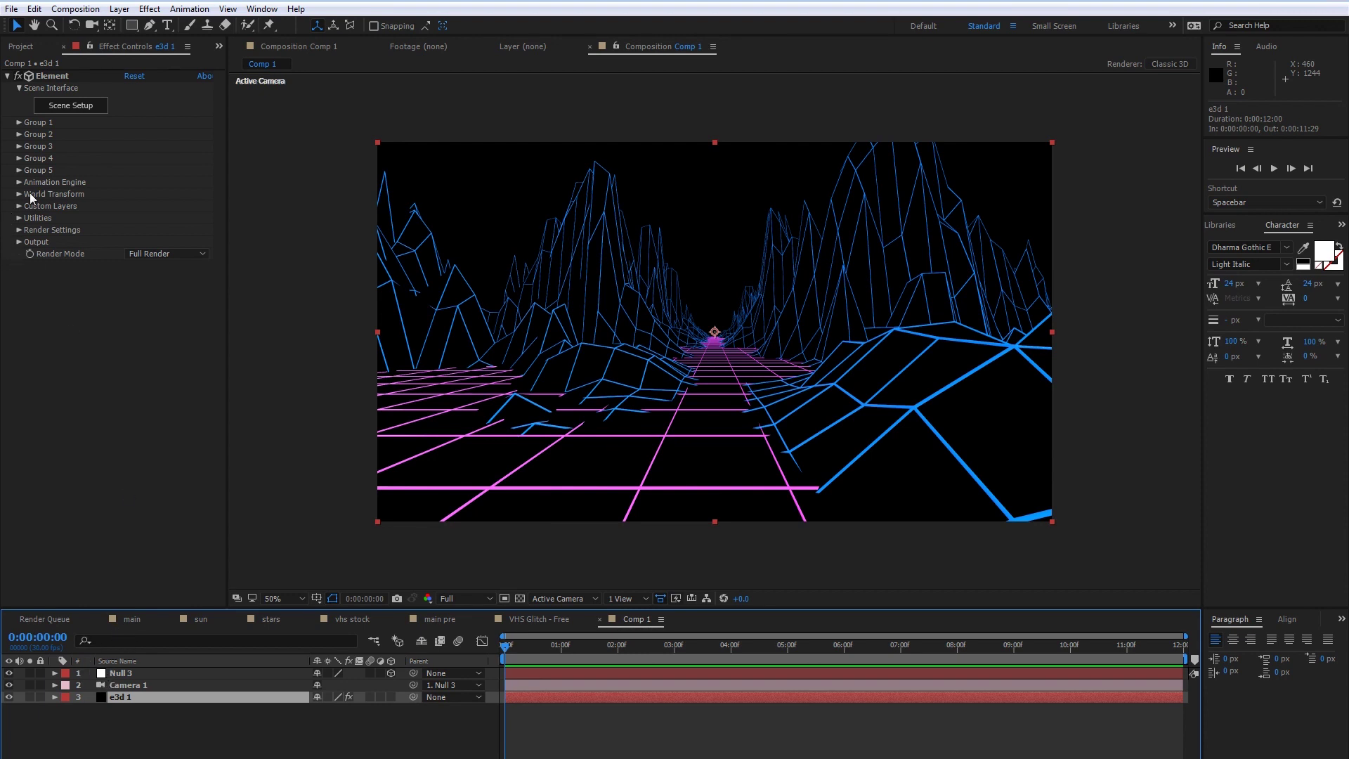
left_click(20, 122)
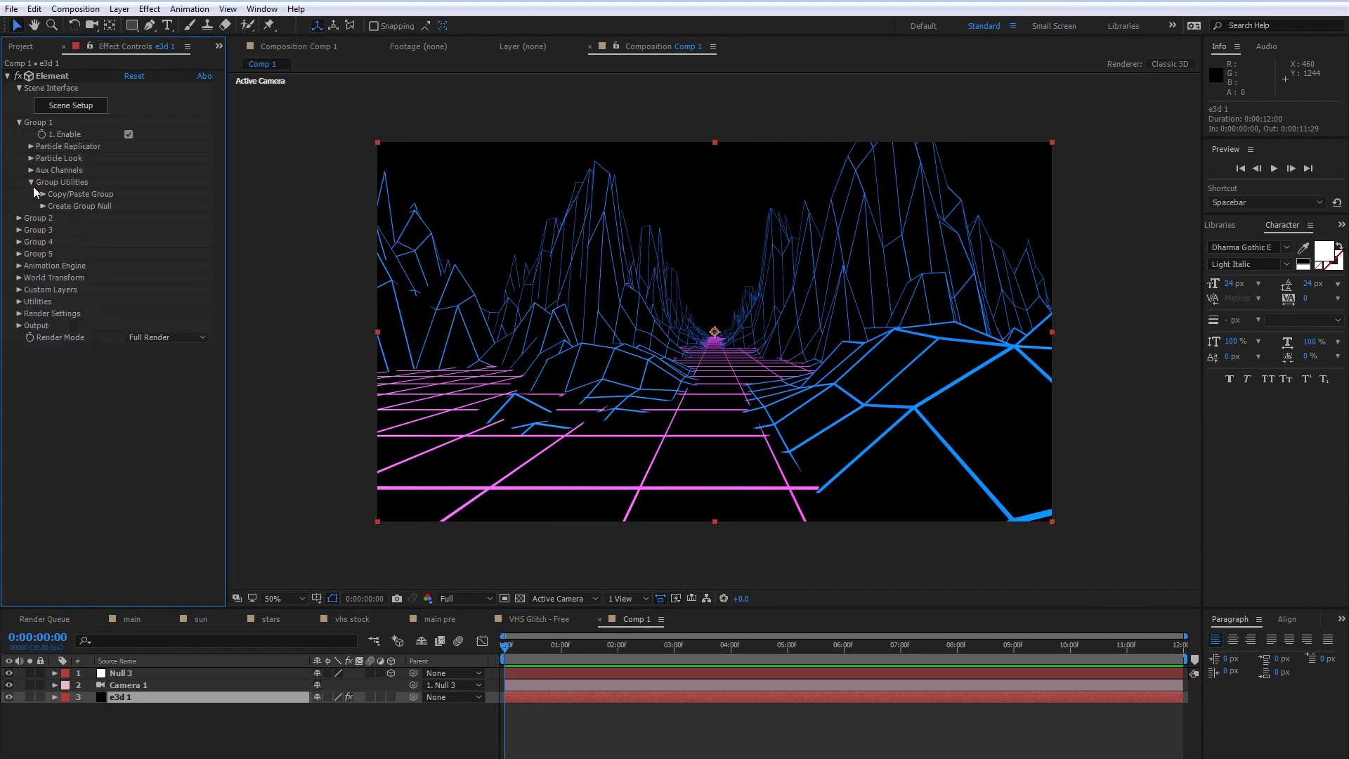
left_click(30, 146)
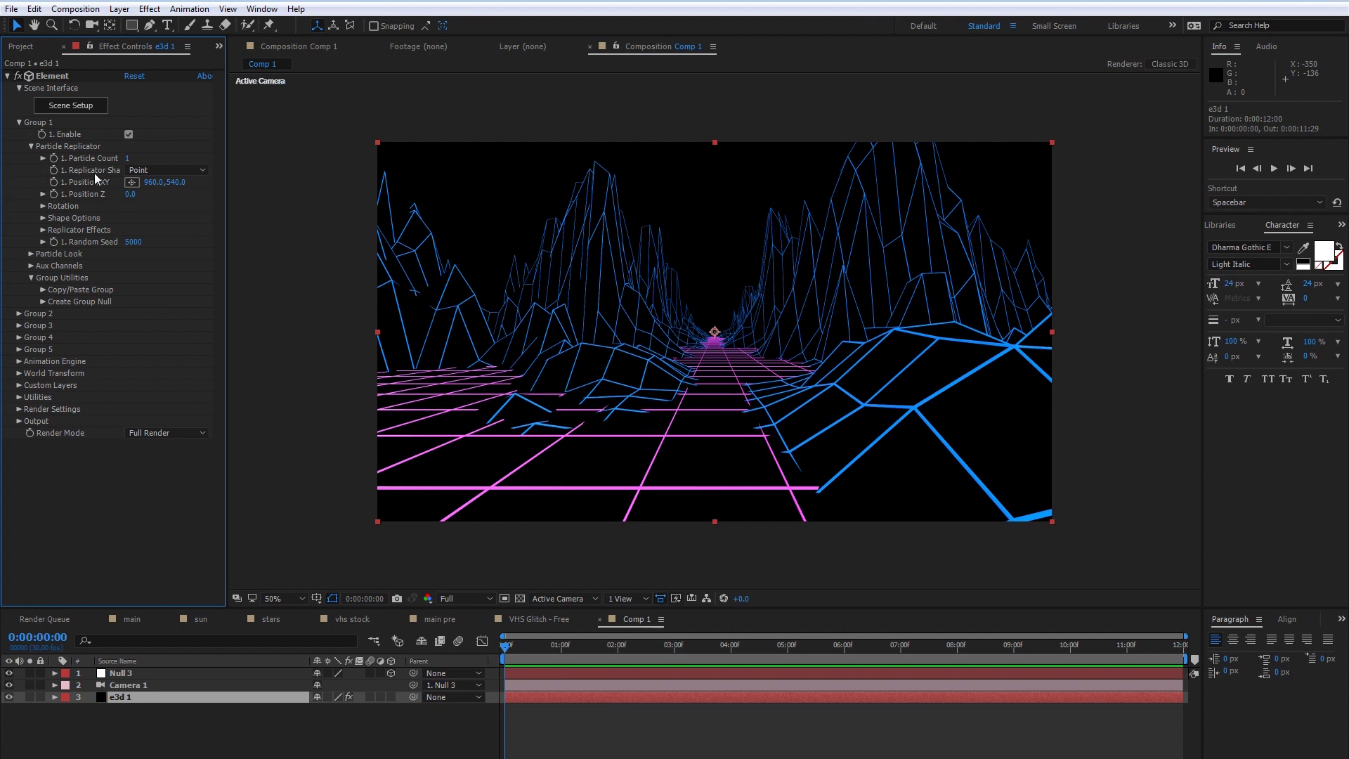
left_click(139, 168)
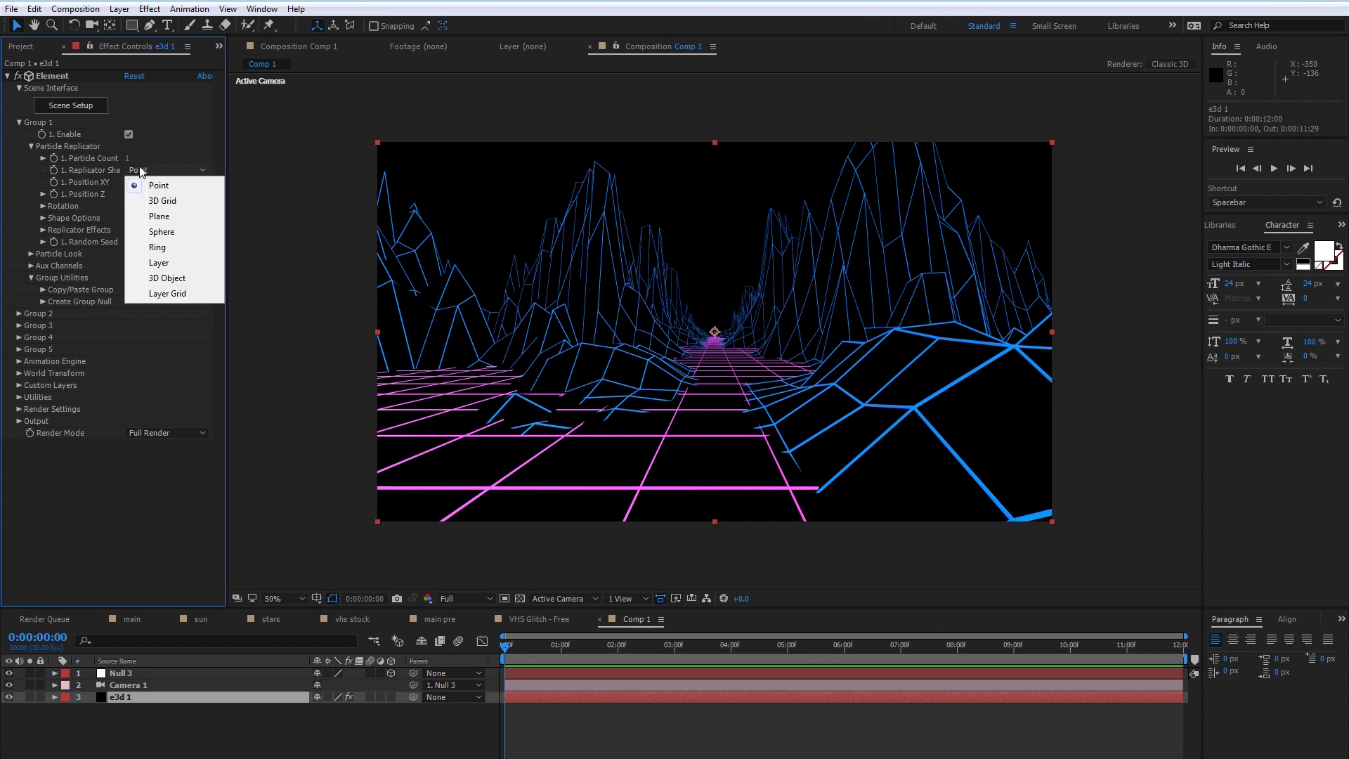
left_click(183, 204)
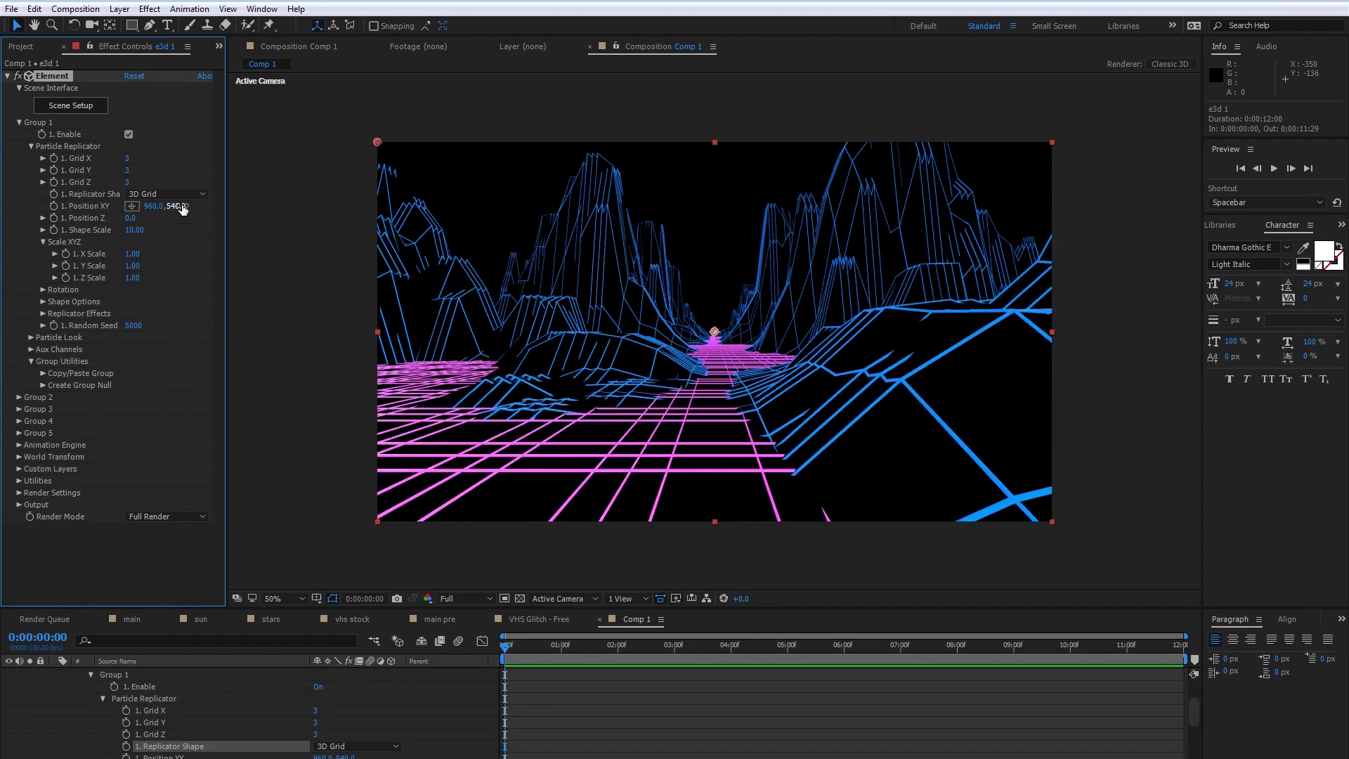
- Set Group 1's replicator grid counts to 1 in X, 1 in Y and 6 in Z
left_click(126, 161)
type("1")
left_click(156, 162)
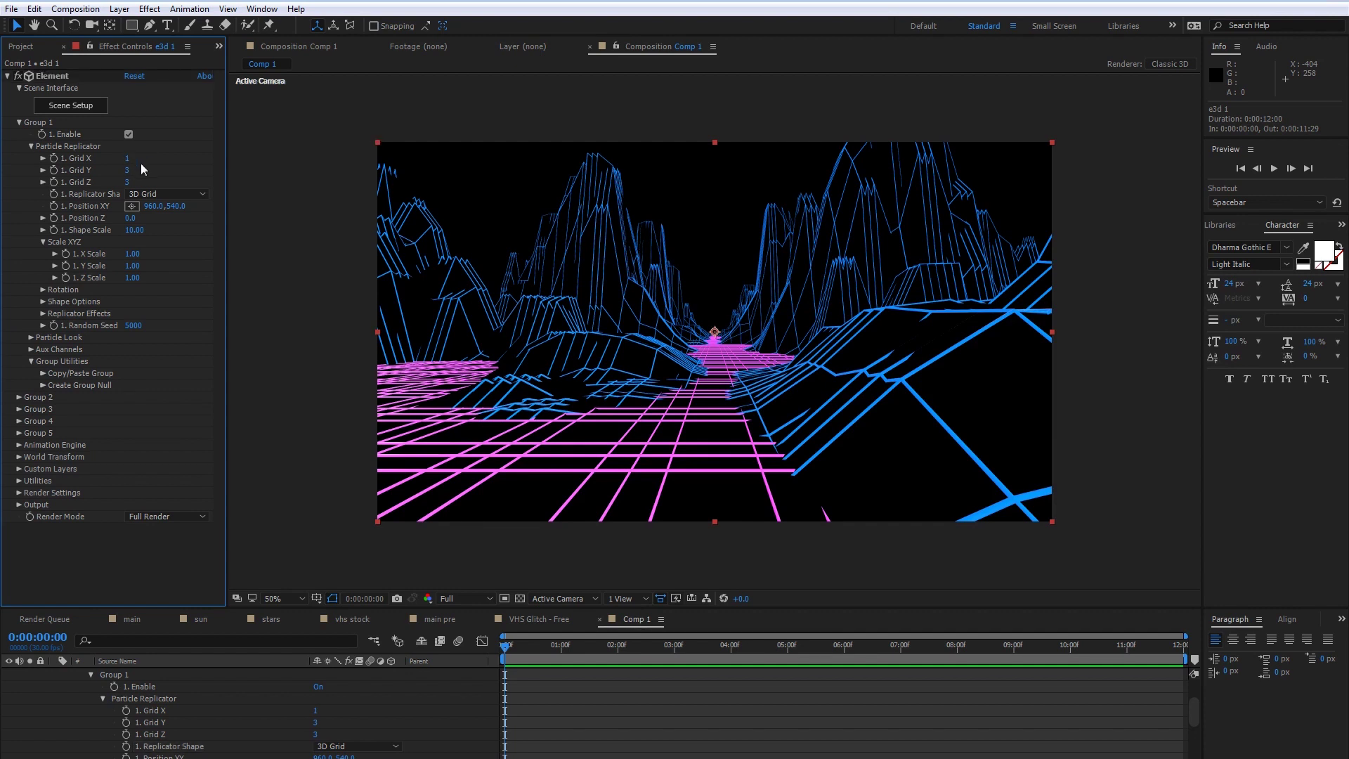
left_click(128, 171)
type("1")
left_click(156, 174)
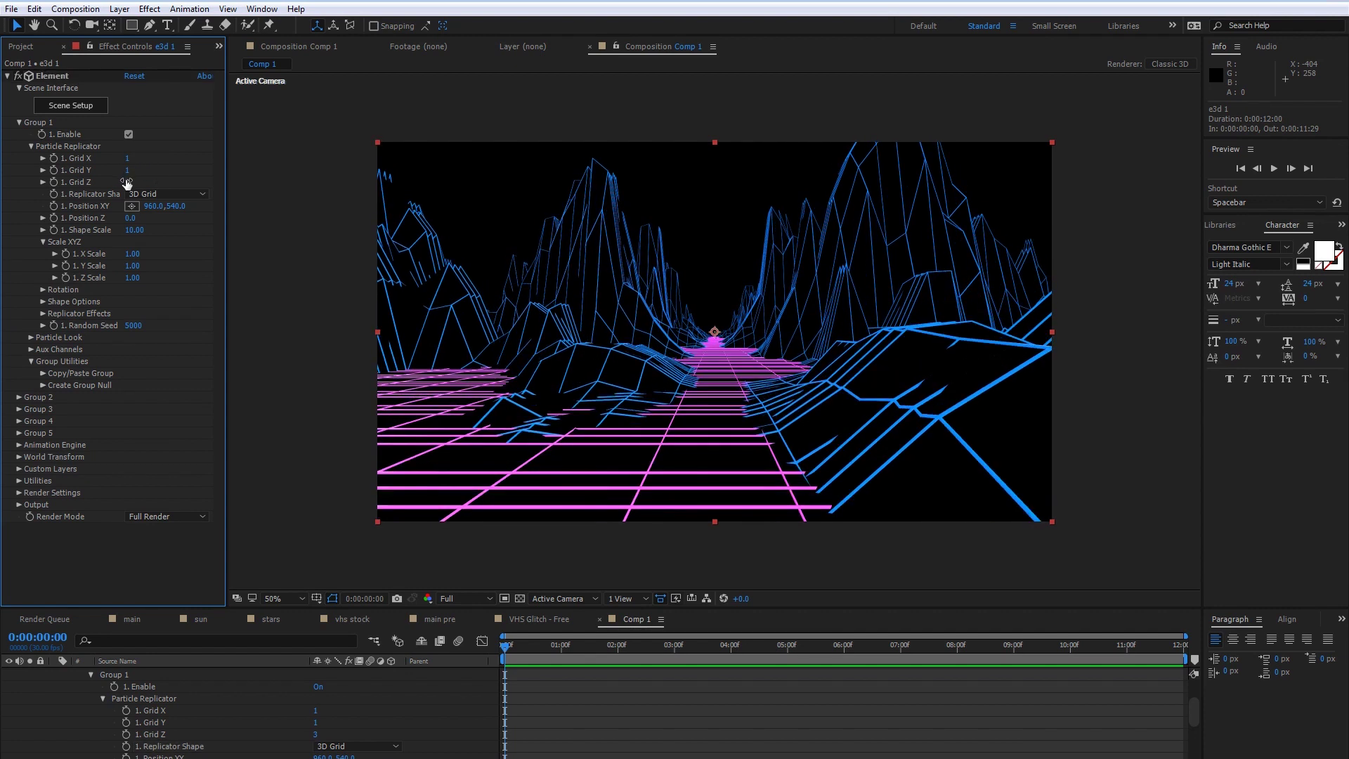
left_click(126, 182)
type("6")
left_click(179, 152)
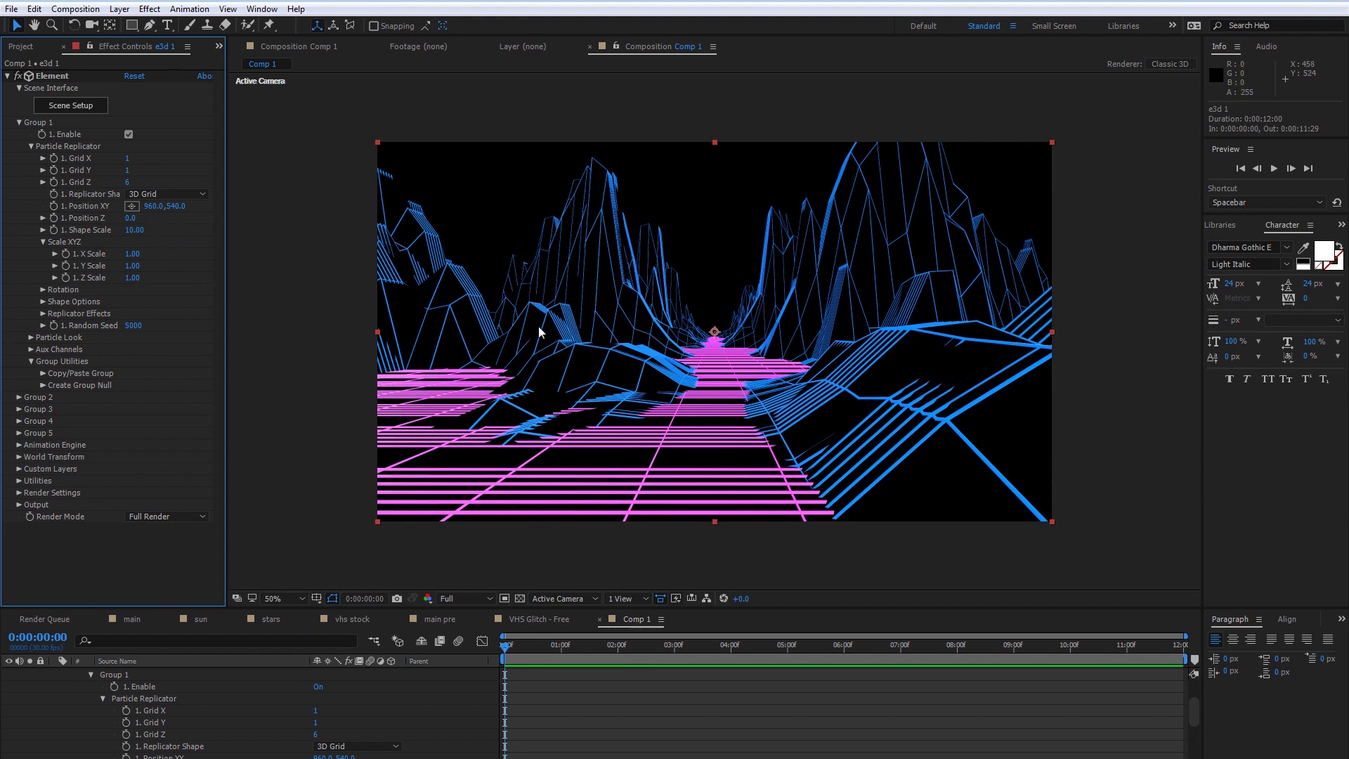
- Collapse the e3d 1 layer's properties in the timeline and deselect the layer
scroll(86, 697, "up", 3)
right_click(90, 707)
left_click(54, 696)
left_click(195, 715)
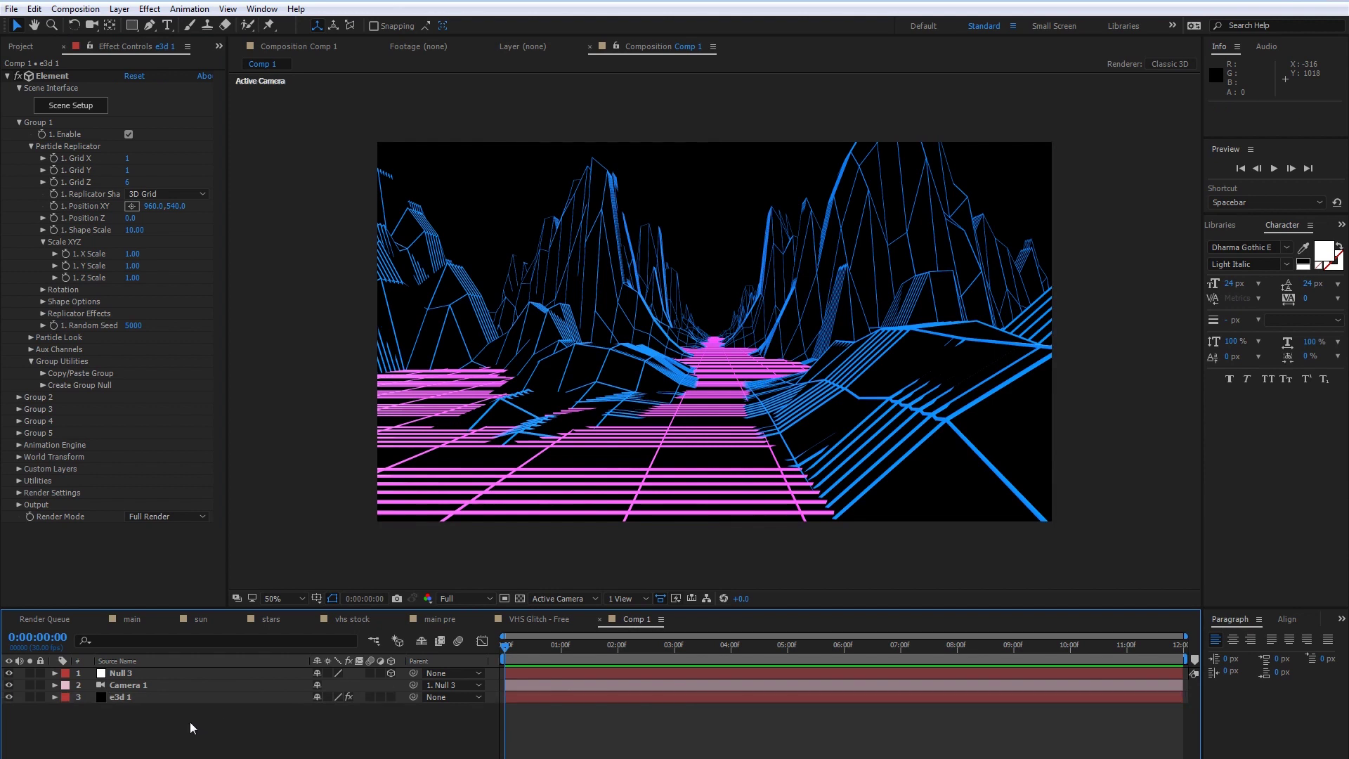
- Create a two-node camera named cam 1 with the 24mm preset in Comp 1
right_click(267, 727)
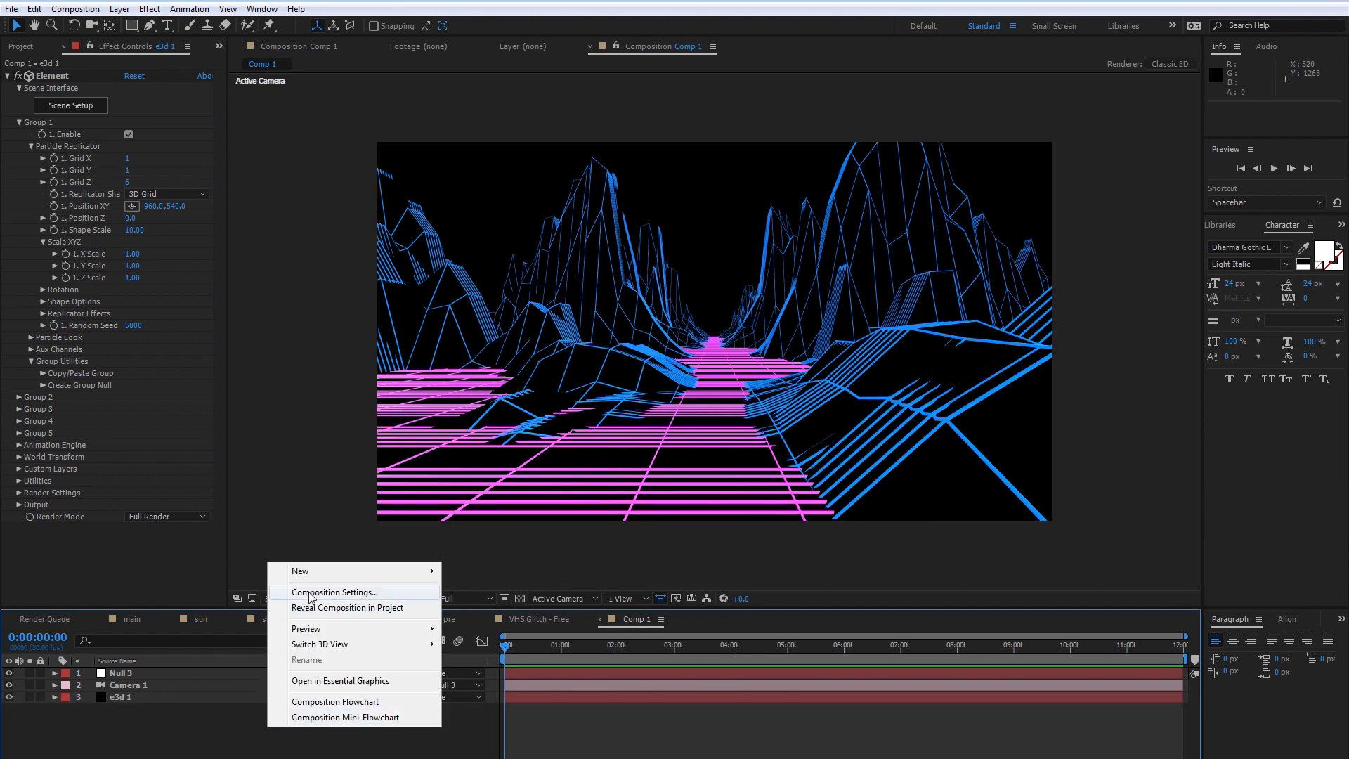
mouse_move(317, 570)
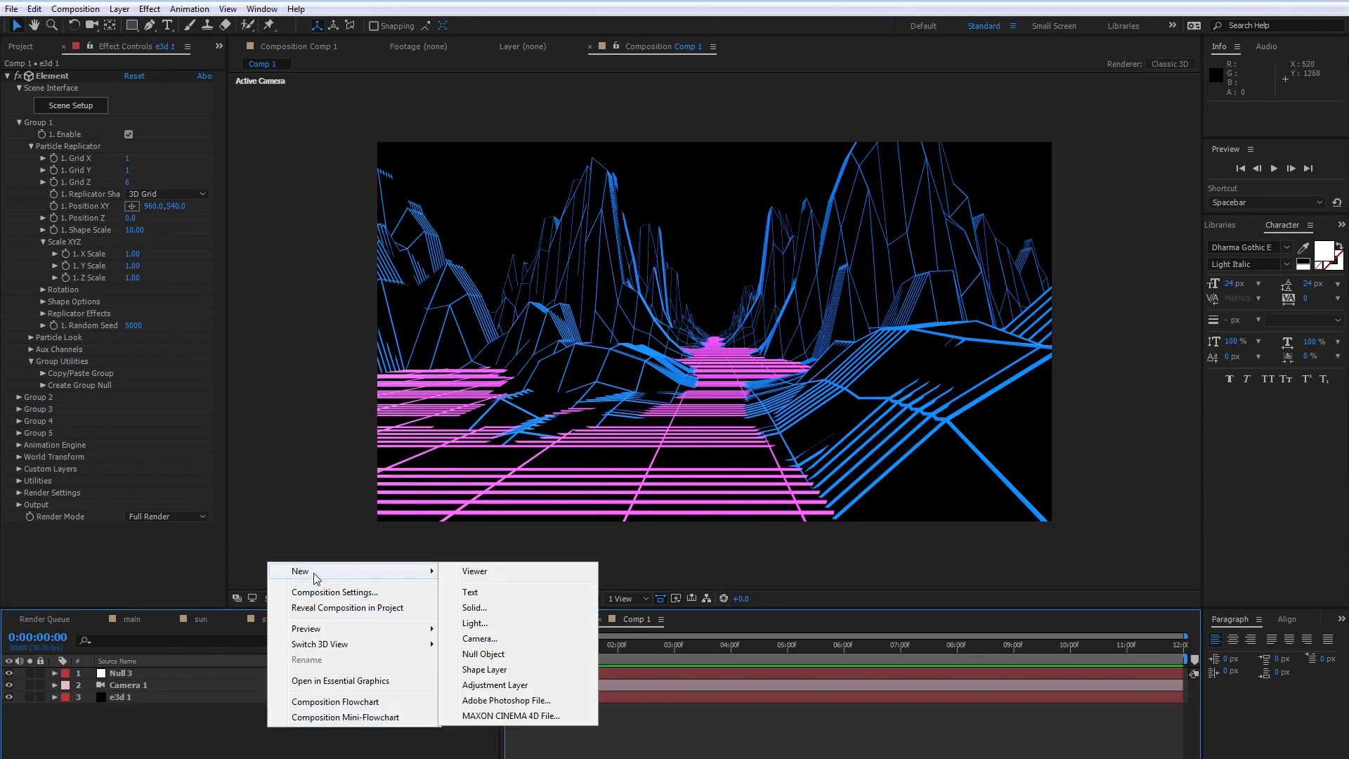
left_click(479, 638)
type("cam ")
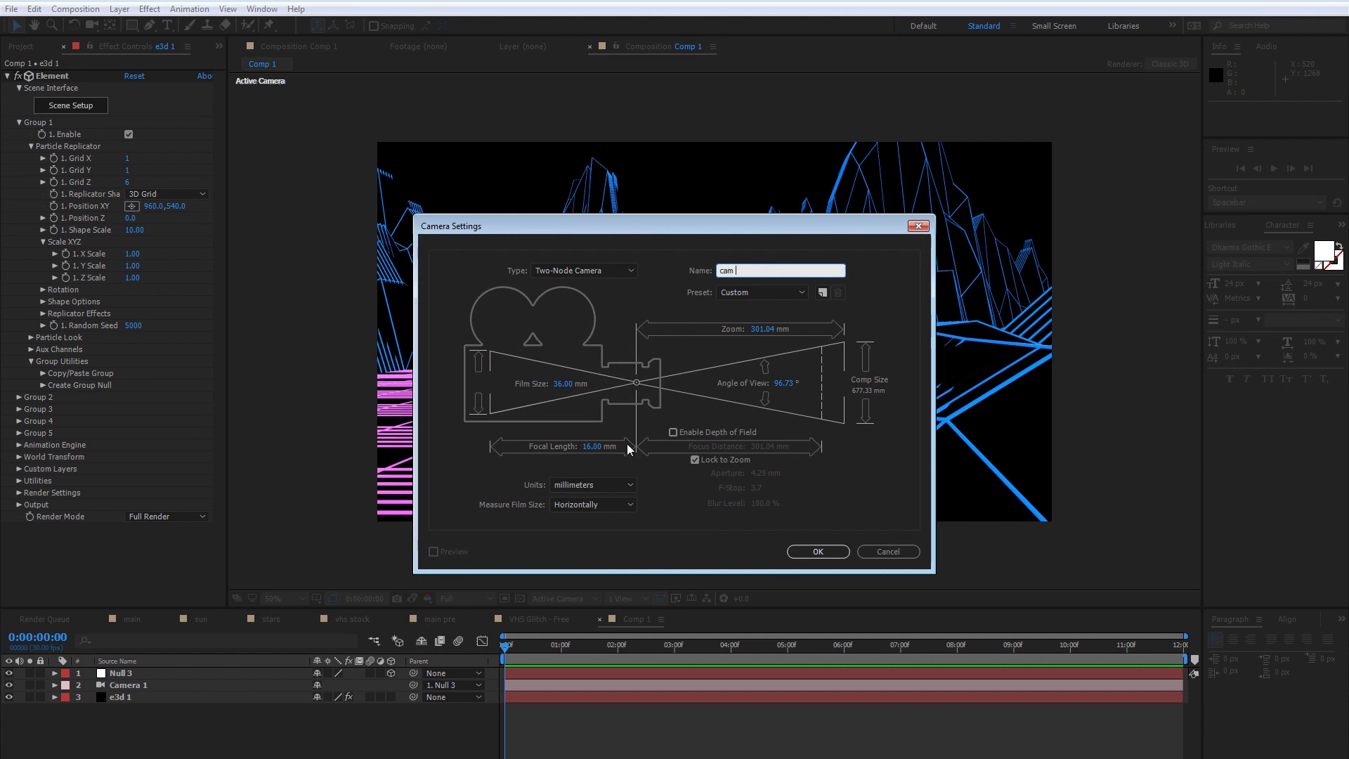
type("1")
left_click(687, 315)
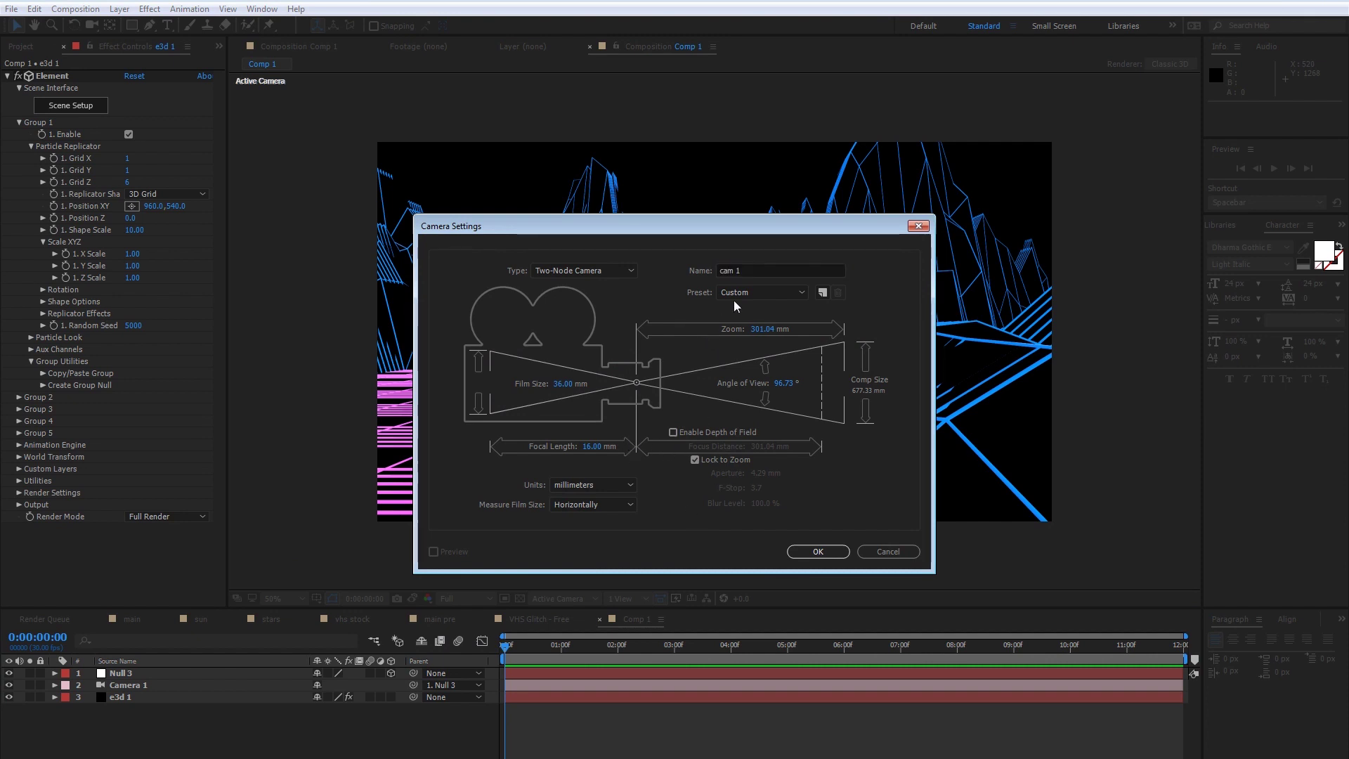
left_click(770, 300)
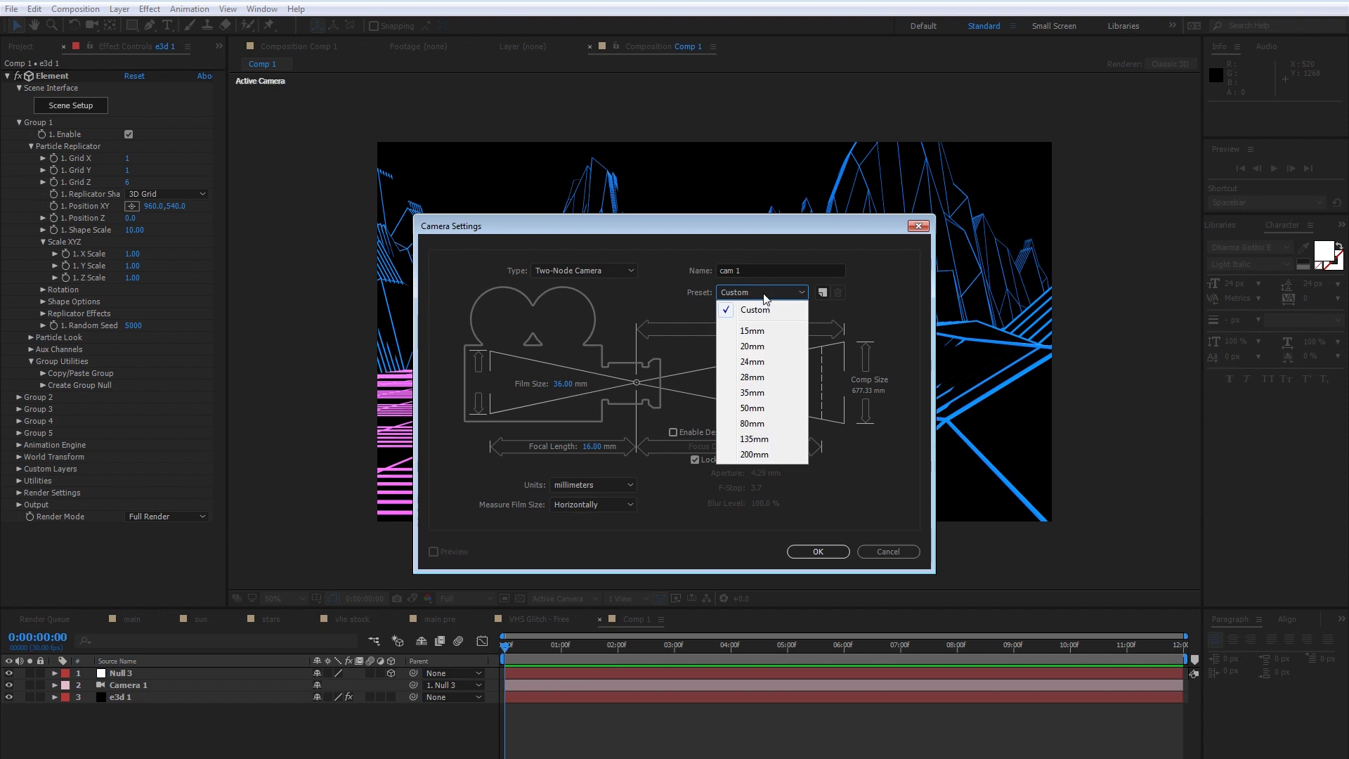
left_click(766, 358)
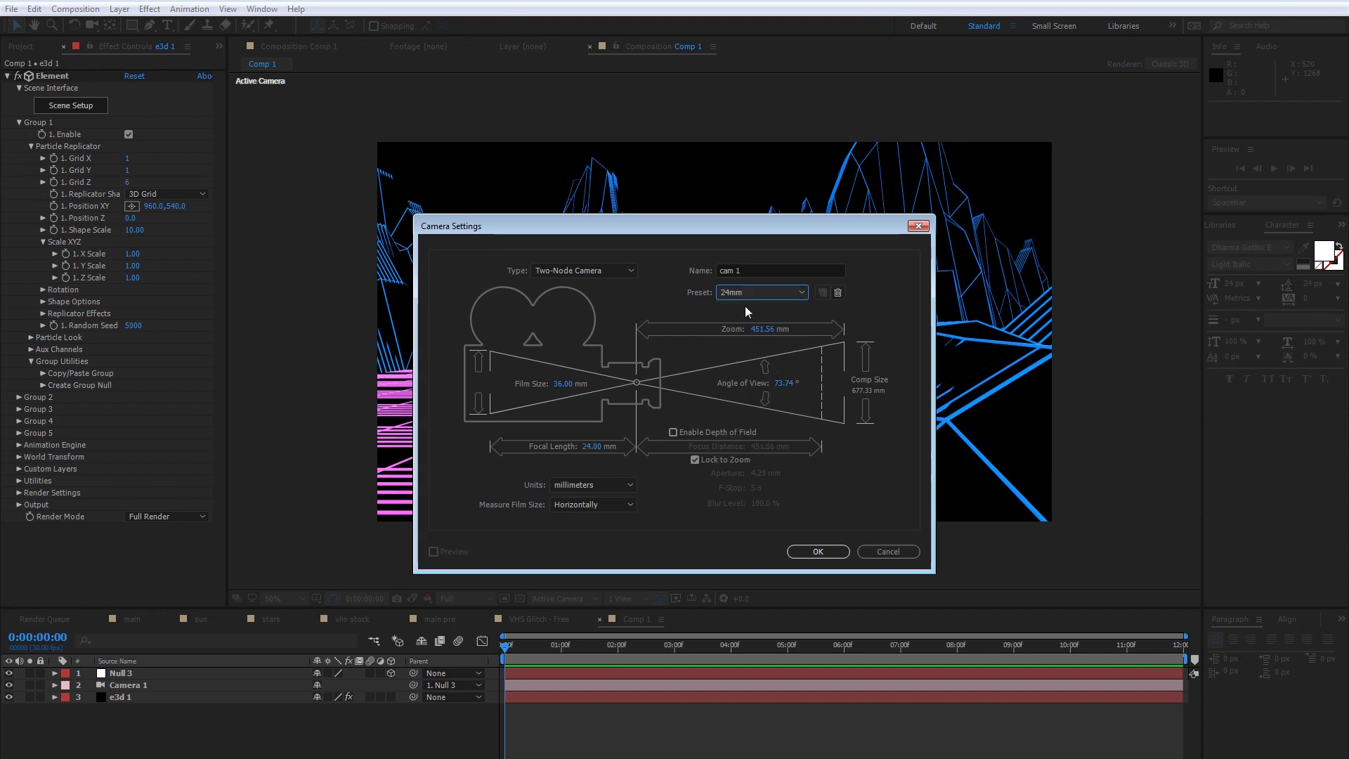
left_click(843, 552)
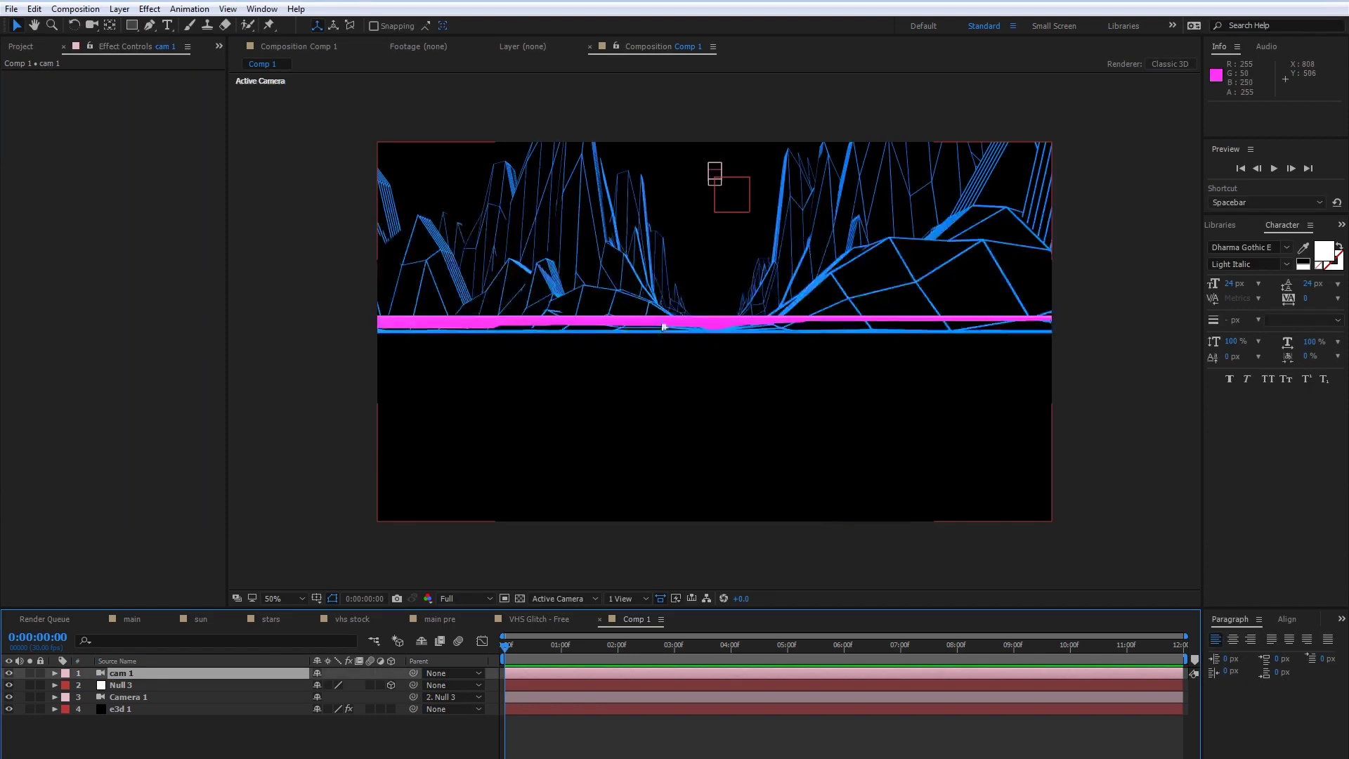
- Move, orbit and pull back cam 1 to overlook the replicated landscape from a raised, angled viewpoint
key("c")
key("c")
key("c")
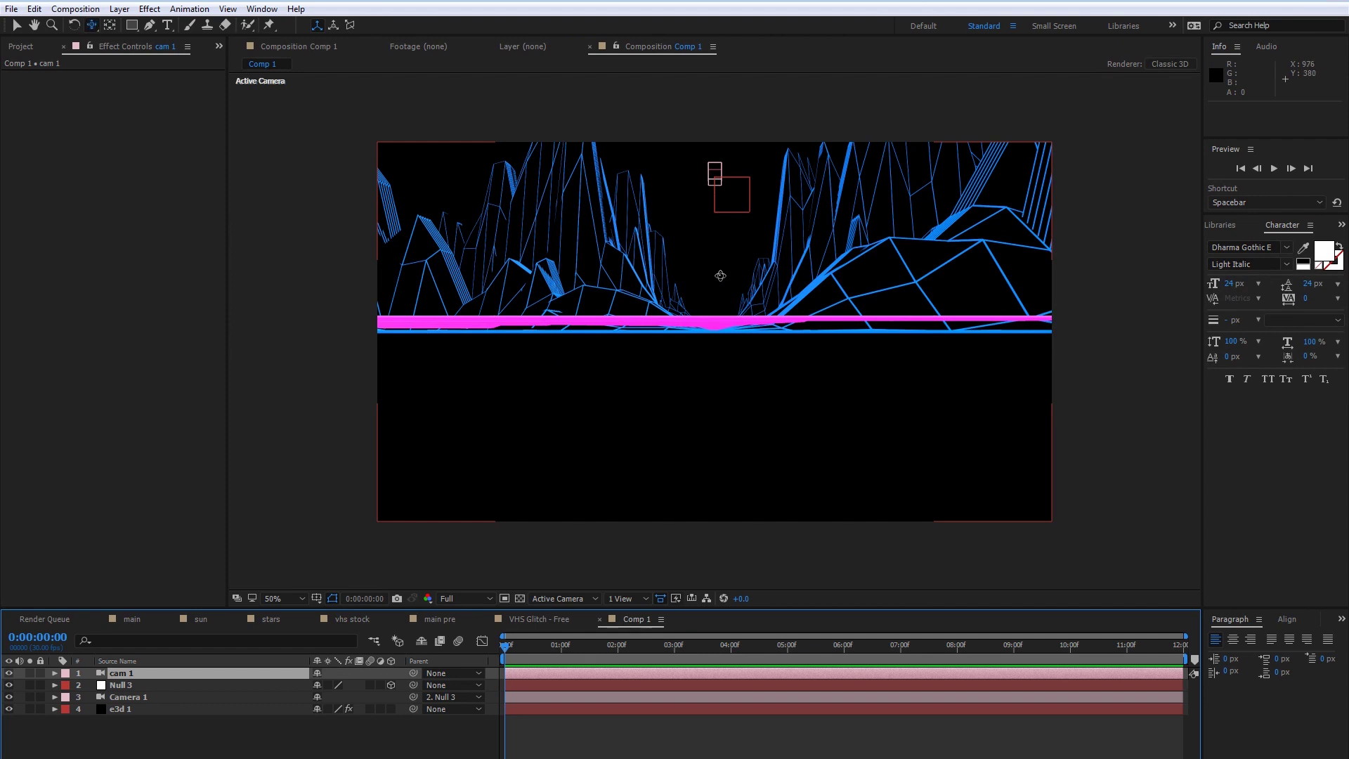
left_click_drag(717, 266, 708, 440)
key("c")
key("c")
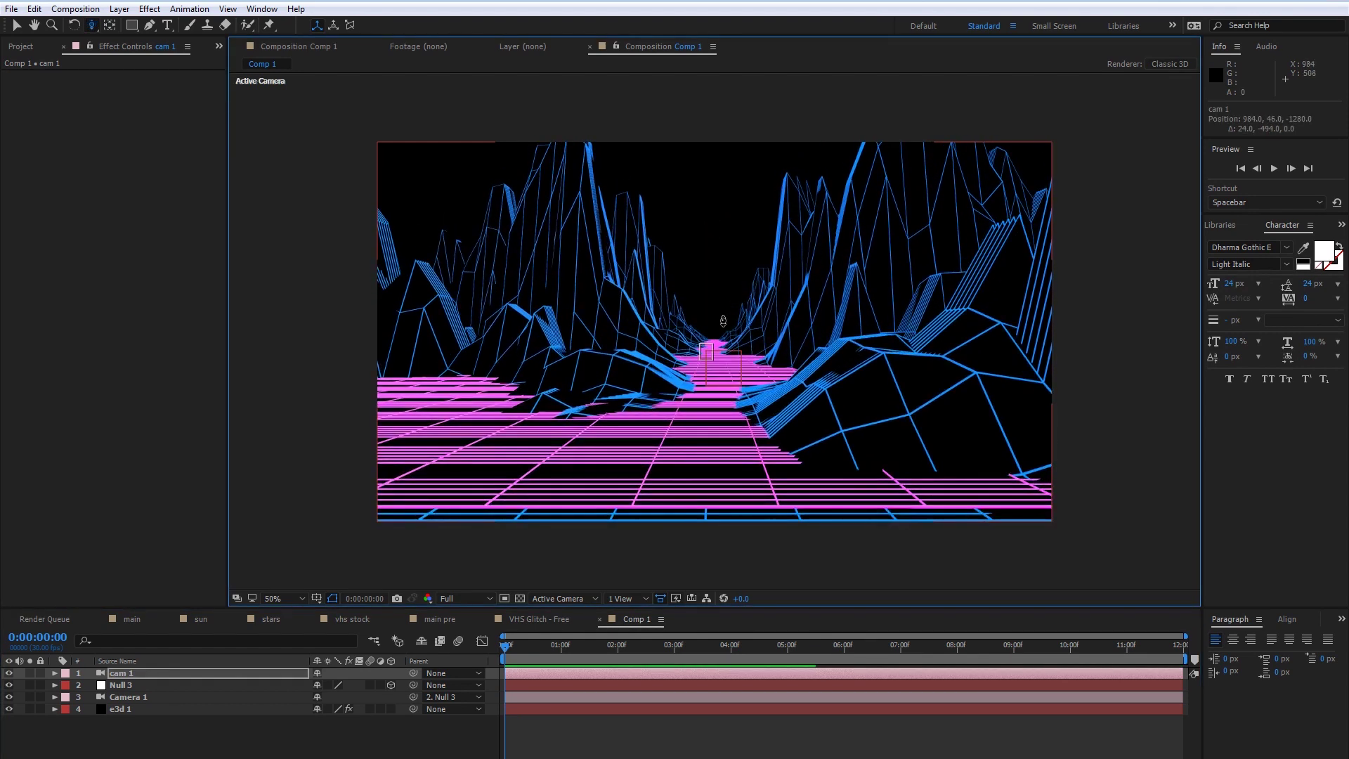
left_click_drag(714, 338, 695, 415)
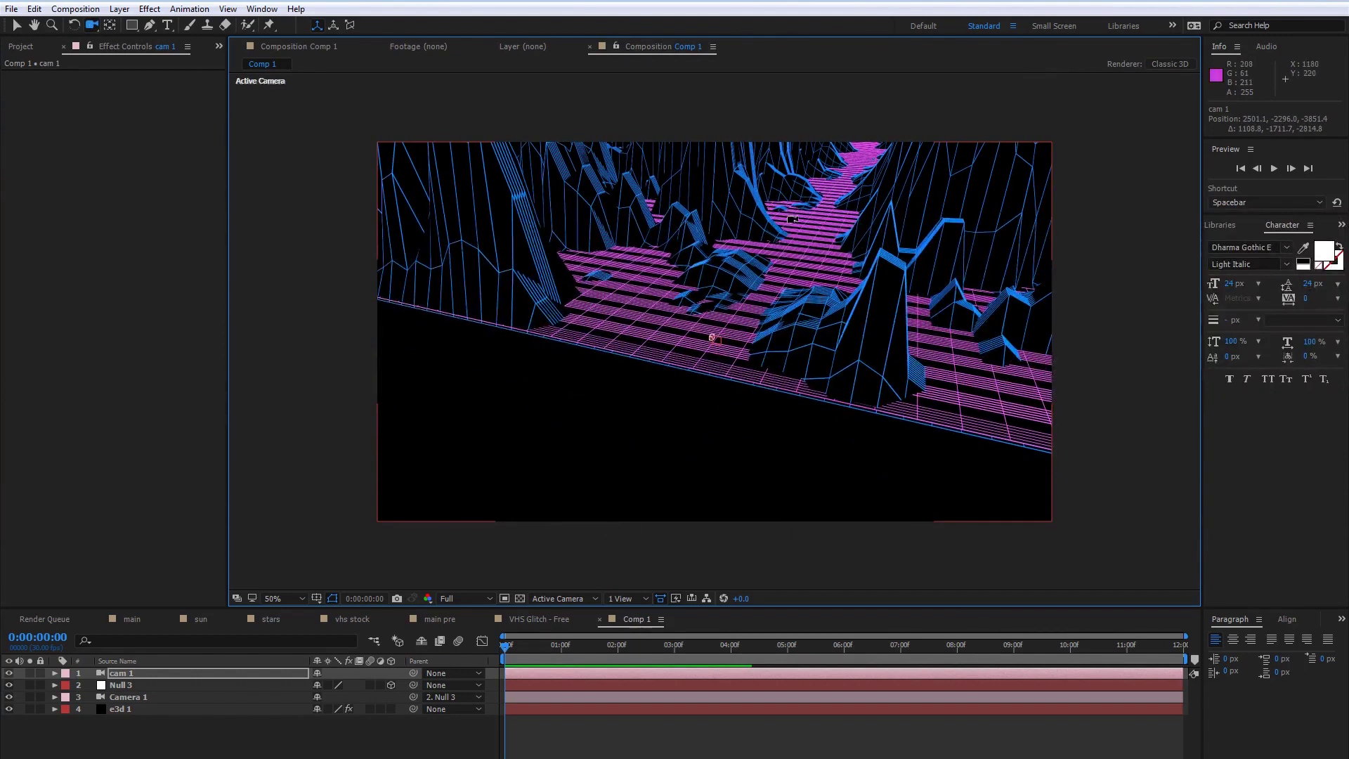
left_click_drag(807, 197, 541, 555)
key("c")
key("c")
left_click_drag(719, 310, 628, 576)
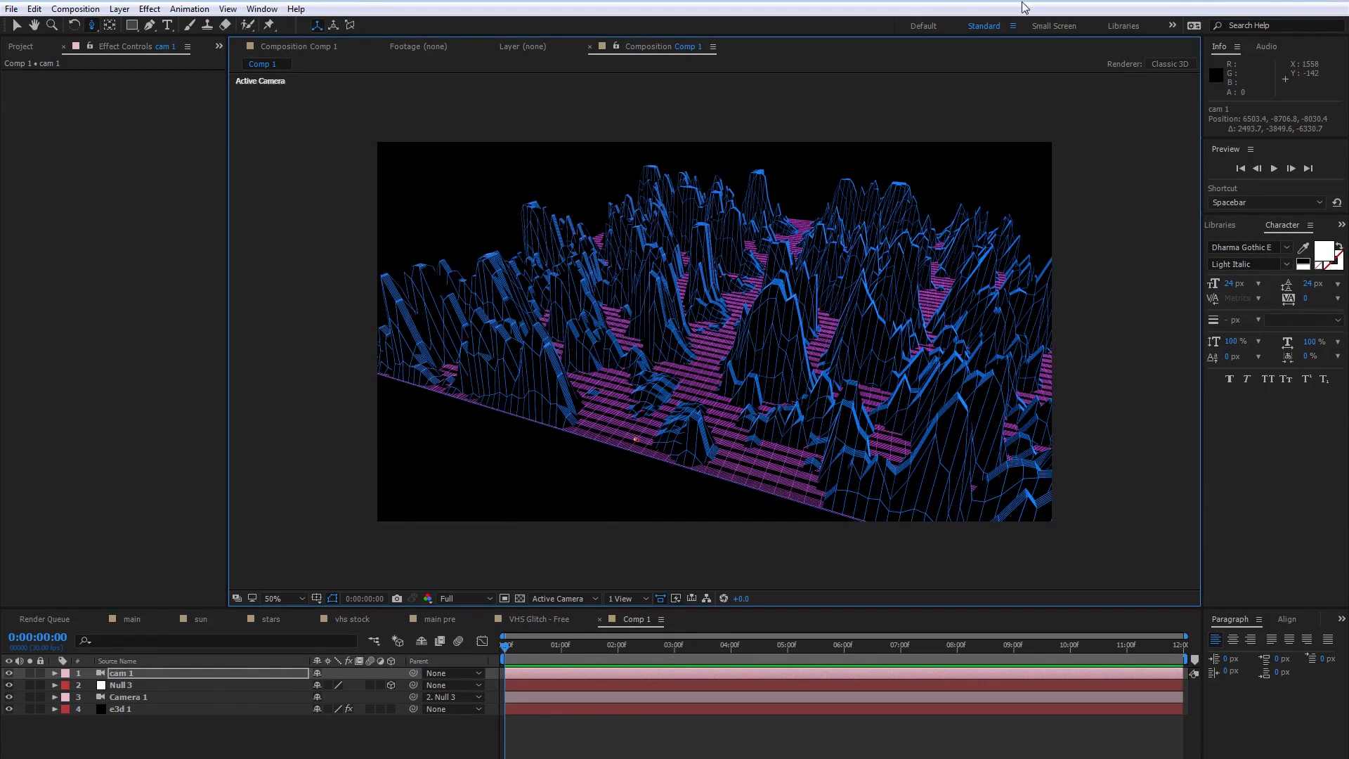
- Set Group 1's Shape Scale to 6000 in the e3d 1 layer's Element effect, spreading the copies along the valley
left_click(148, 707)
left_click_drag(226, 301, 285, 298)
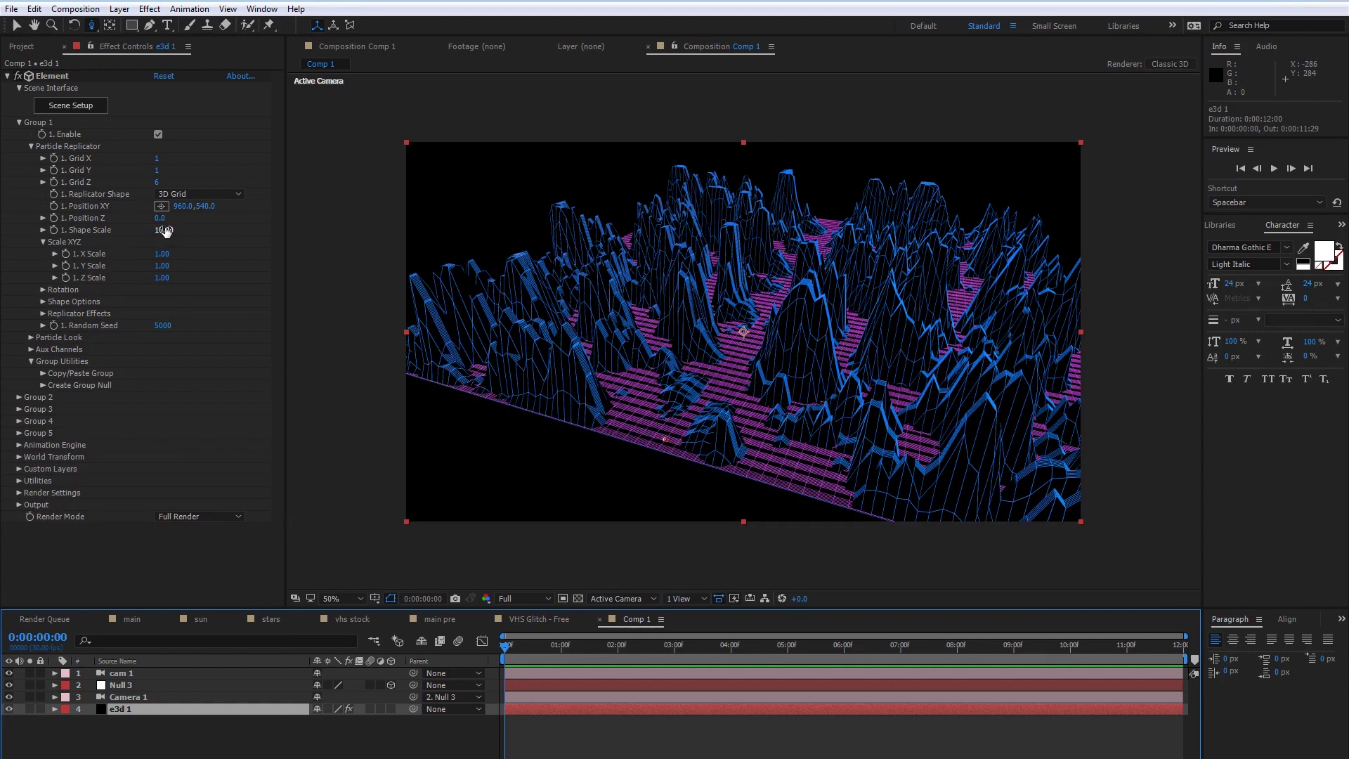
left_click_drag(163, 231, 353, 154)
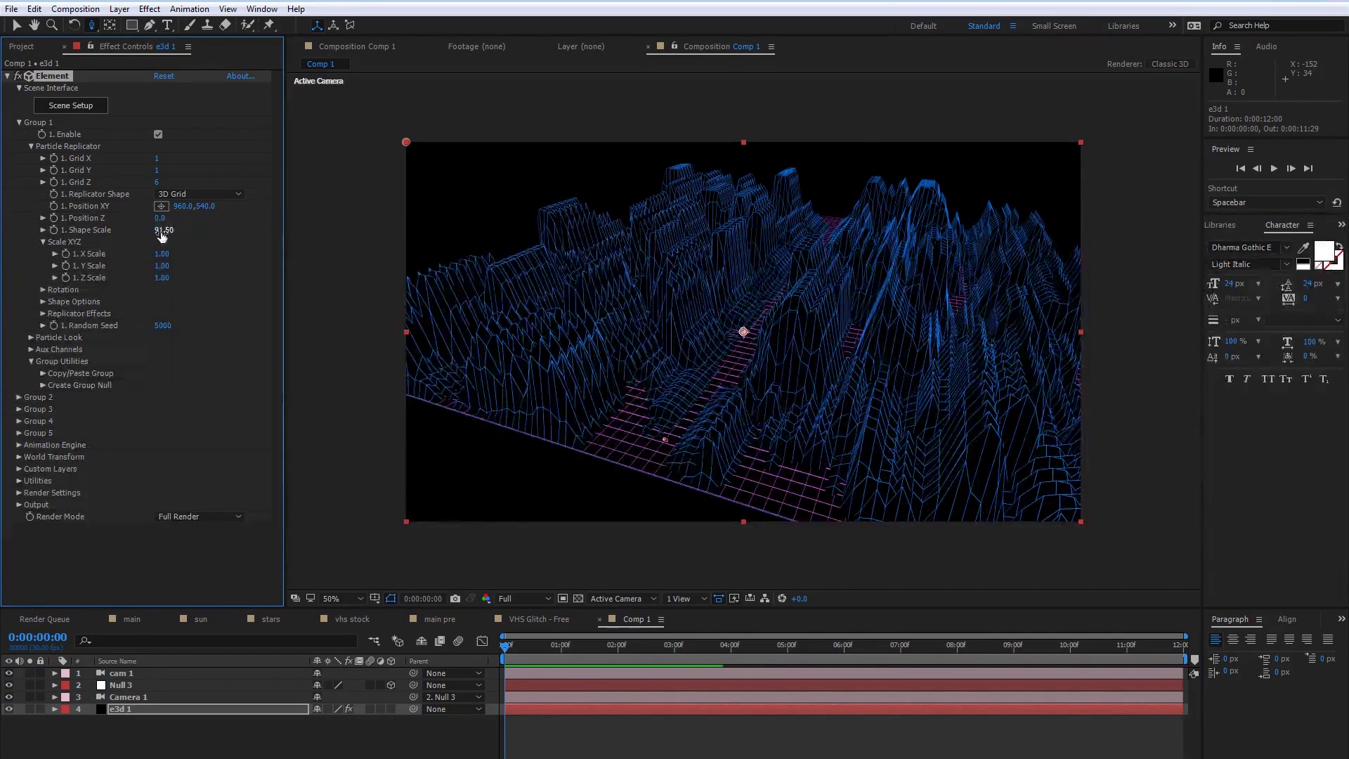
left_click_drag(162, 232, 290, 236)
left_click(162, 229)
type("60")
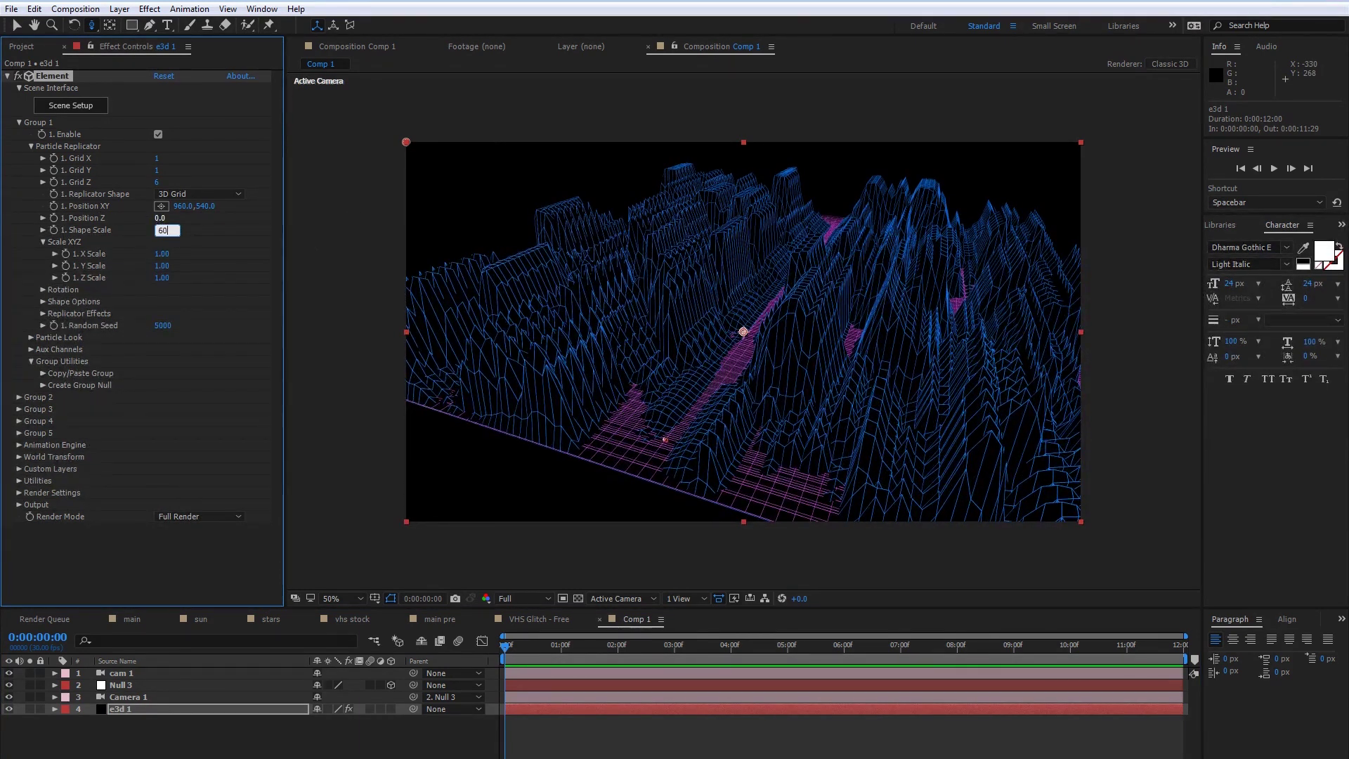
key("Return")
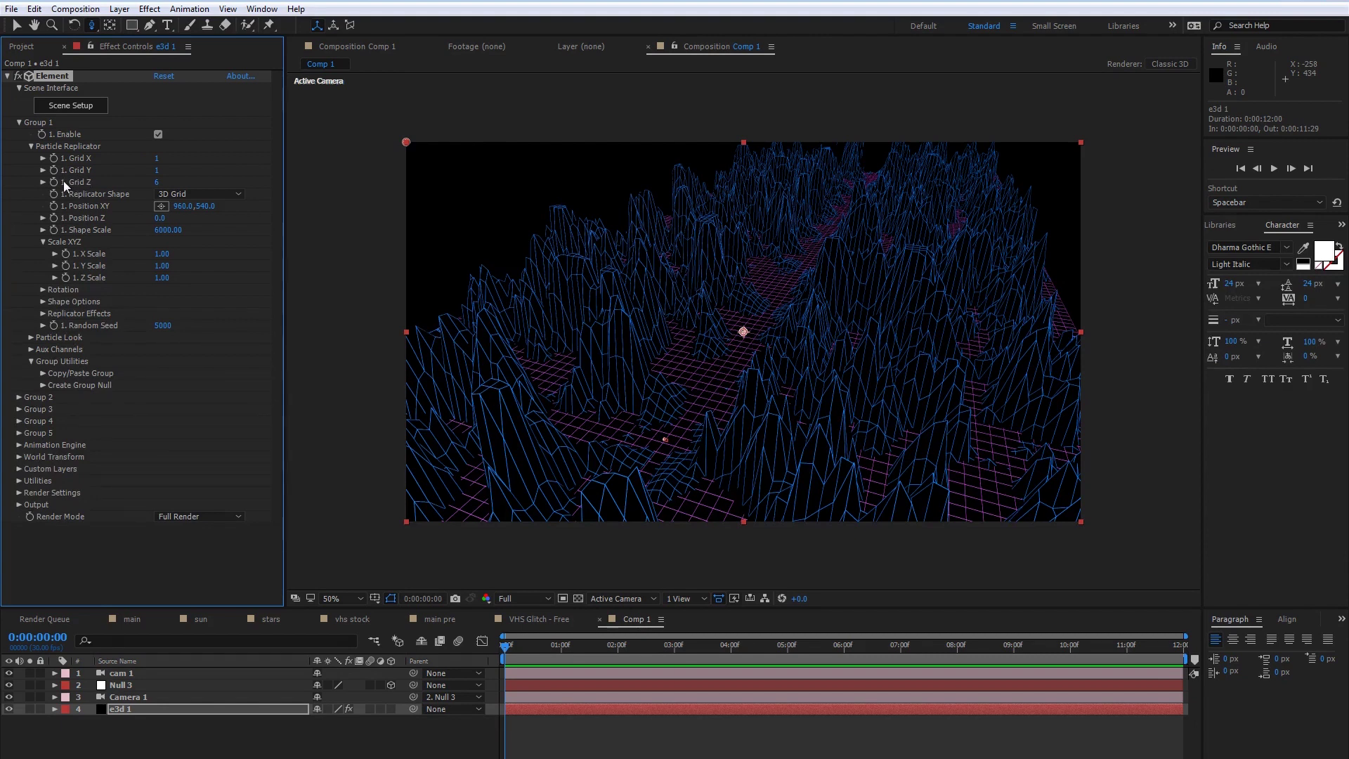
- Set Group 1's Grid Z count to 4
left_click(158, 181)
type("4")
key("Return")
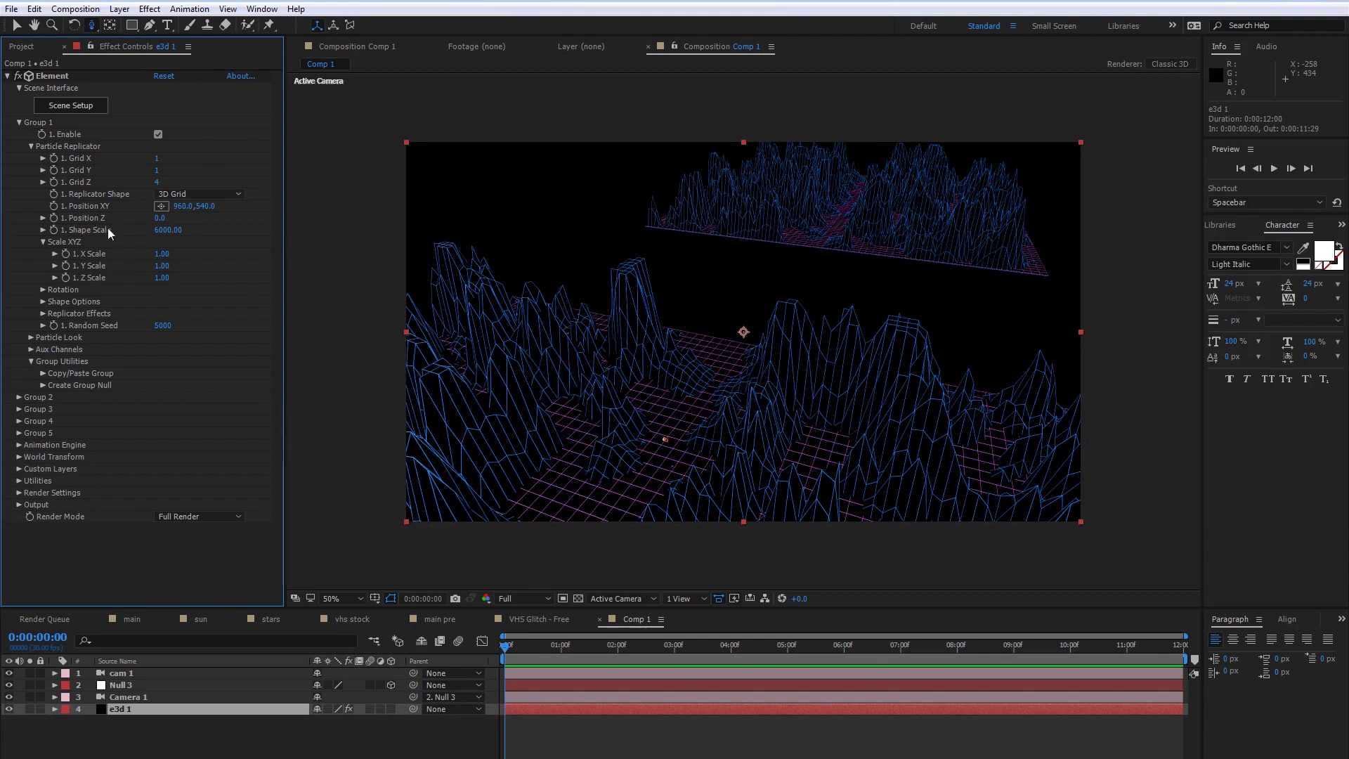
- Set Group 1's Shape Scale to 4000 and try raising it slightly to about 4135
left_click_drag(174, 232, 2, 394)
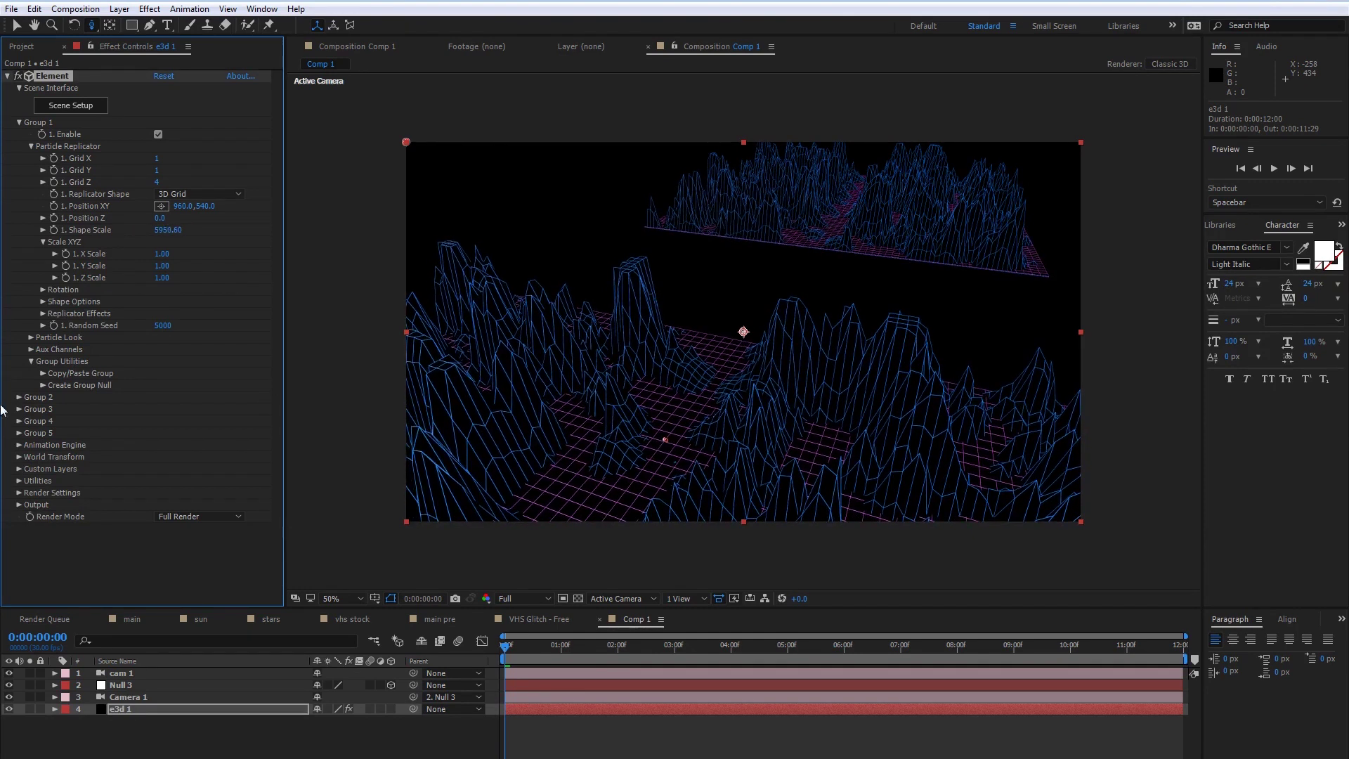
left_click_drag(169, 230, 60, 237)
left_click(167, 231)
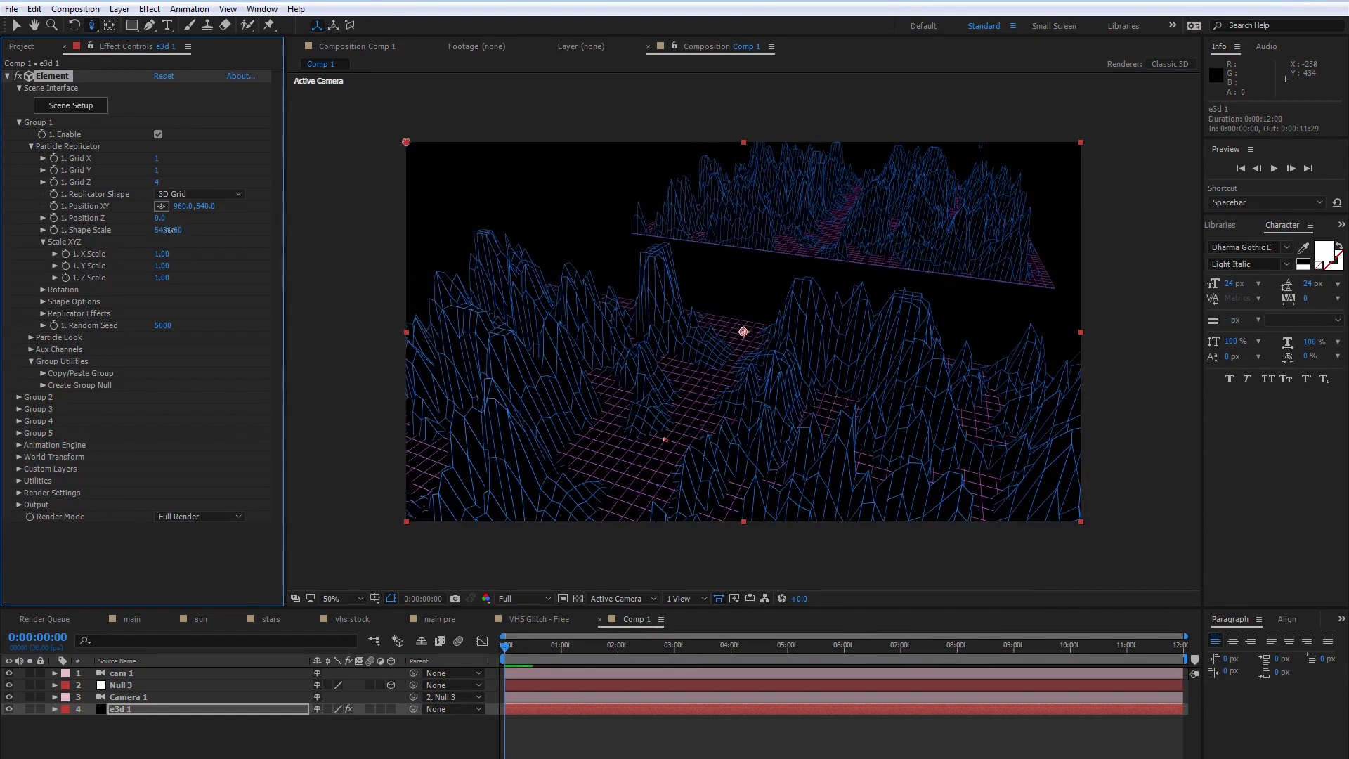
type("4000")
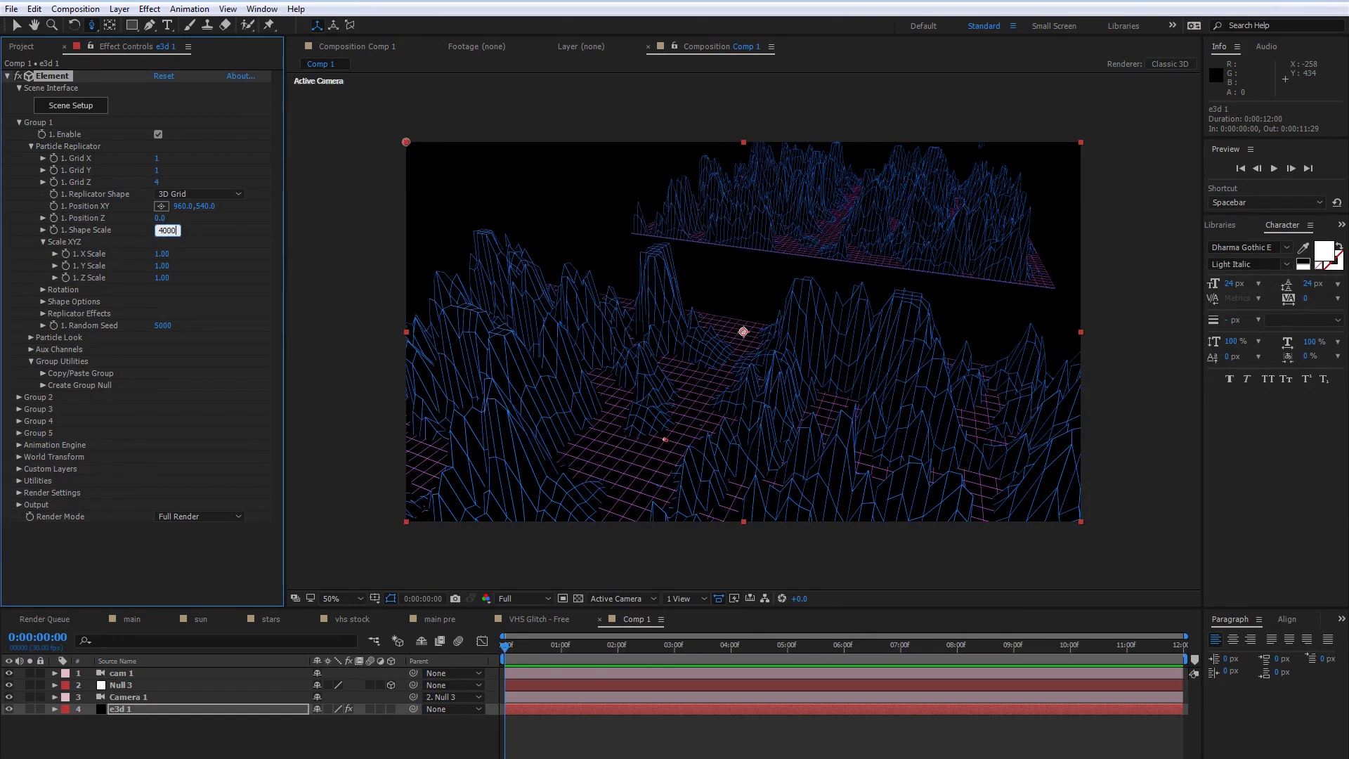
key("Return")
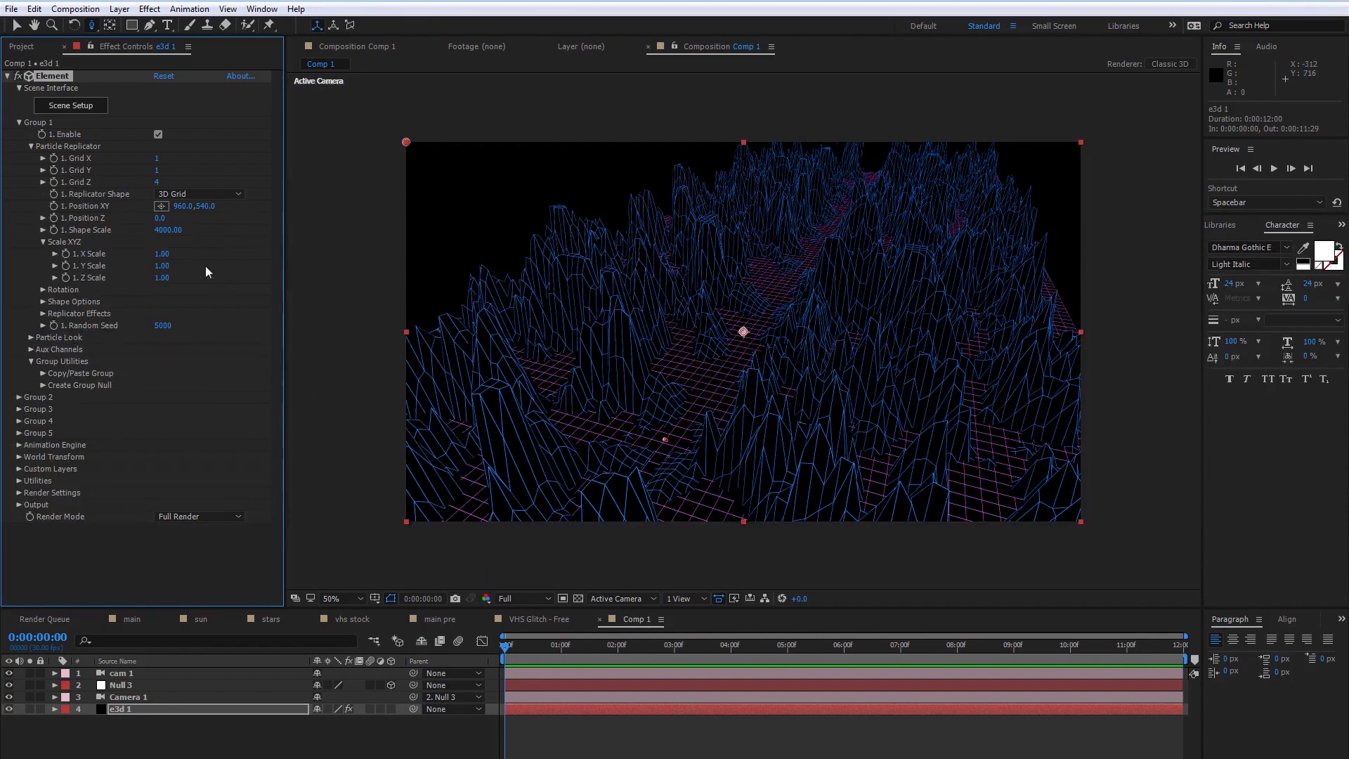
left_click_drag(160, 233, 184, 233)
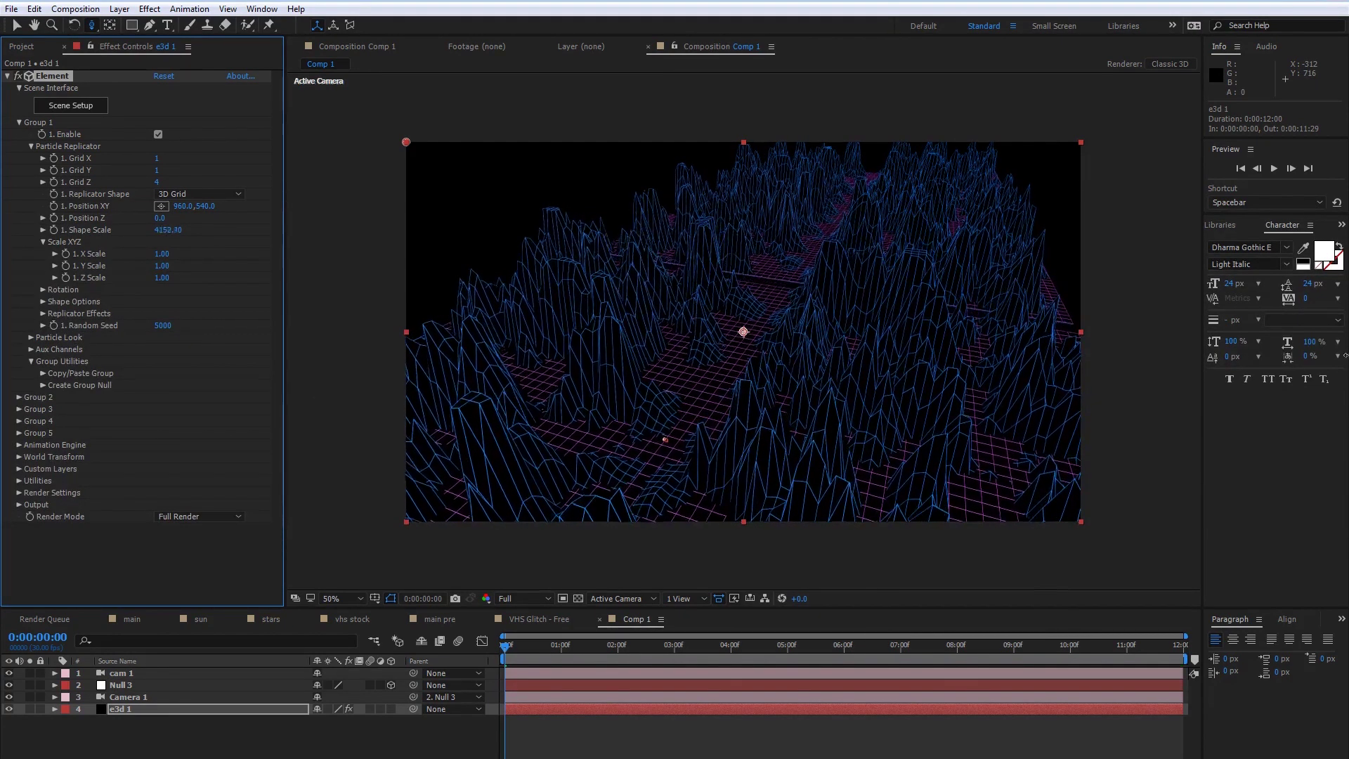
left_click_drag(1280, 340, 1135, 339)
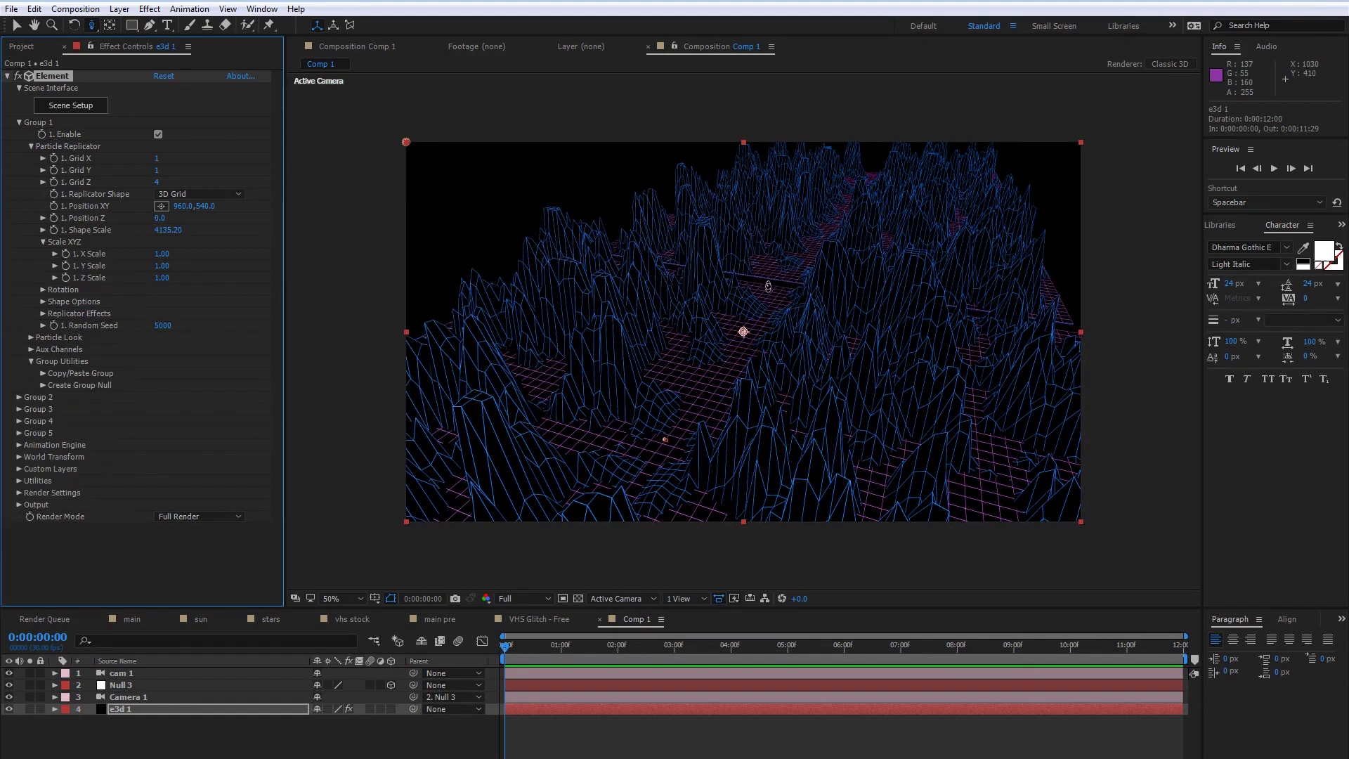
- Set Group 1's Grid Z count to 6 and its Shape Scale to 6000
left_click(166, 230)
left_click(160, 183)
left_click(160, 182)
type("6")
key("Return")
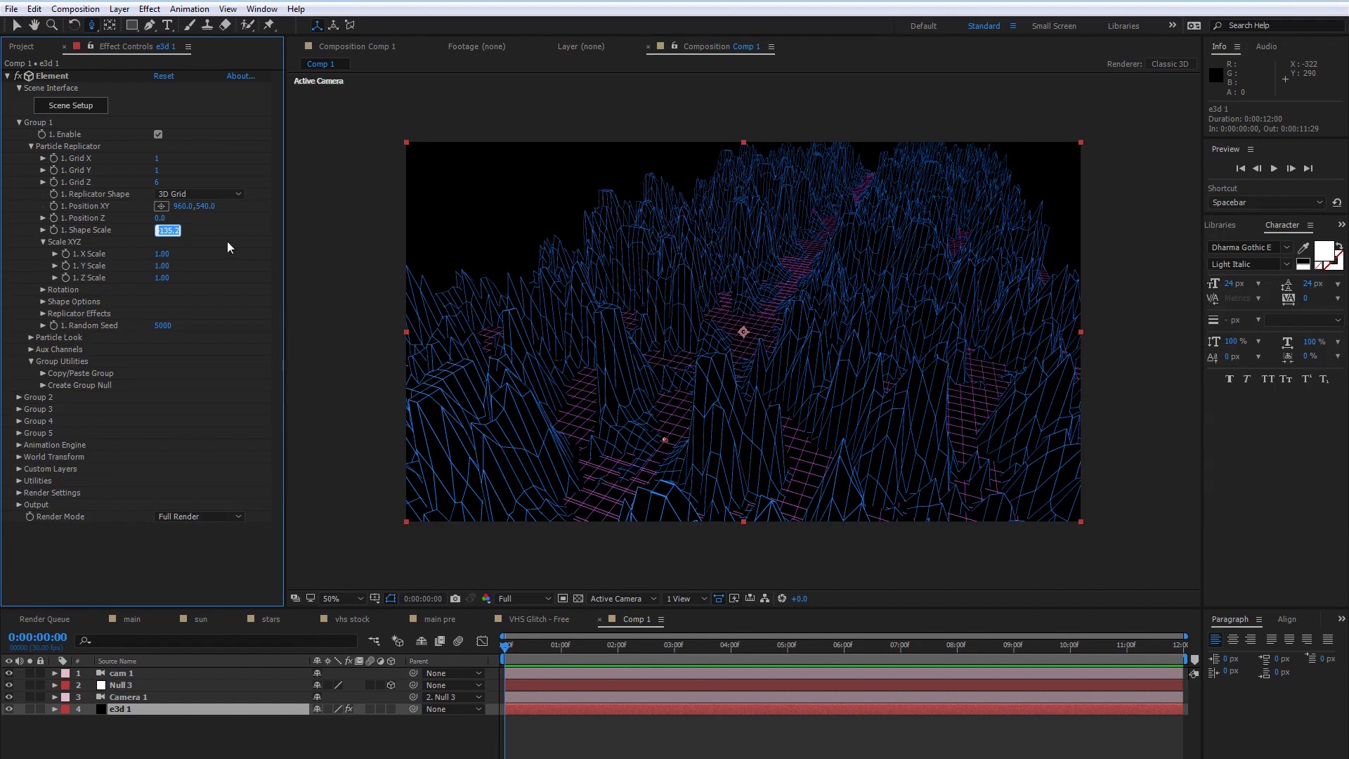
type("6000")
key("Return")
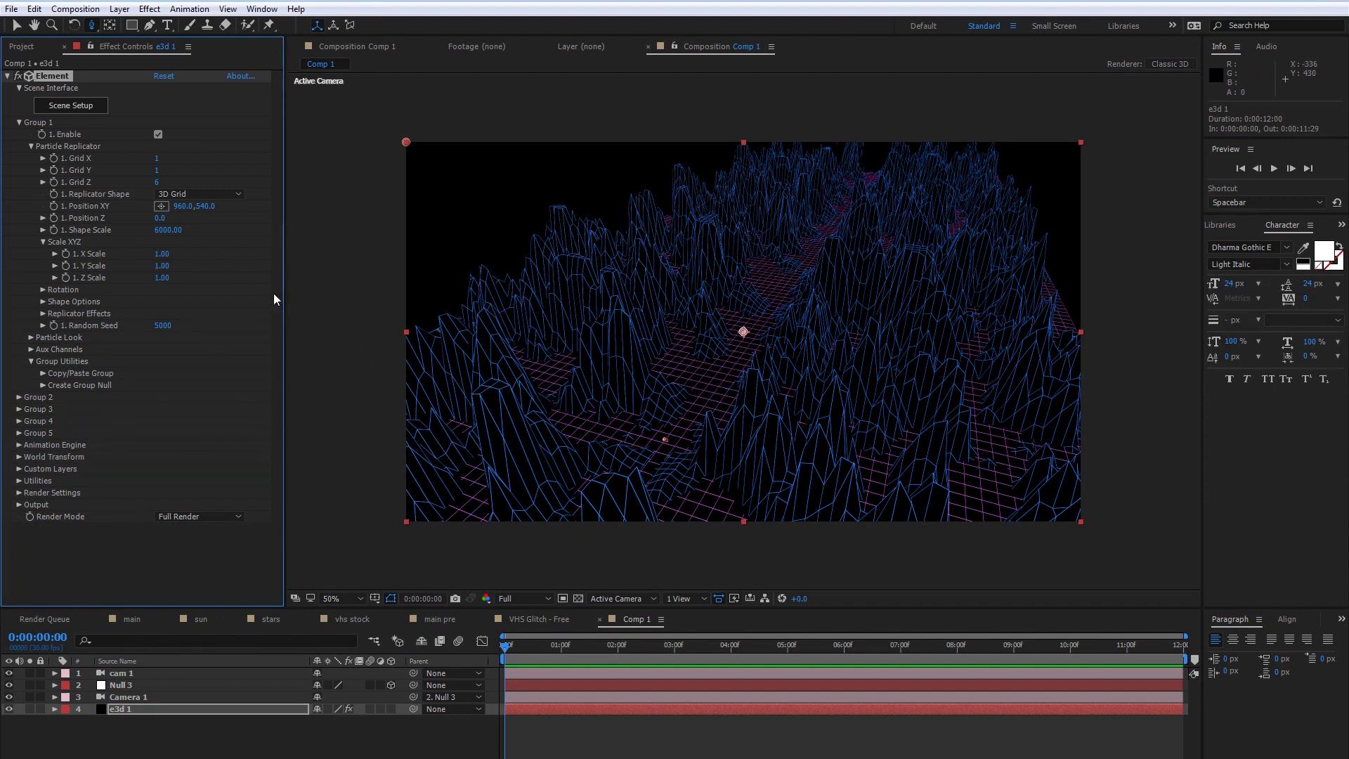
- Rename the Camera 1 layer, which is parented to Null 3, to cam 1
left_click(144, 672)
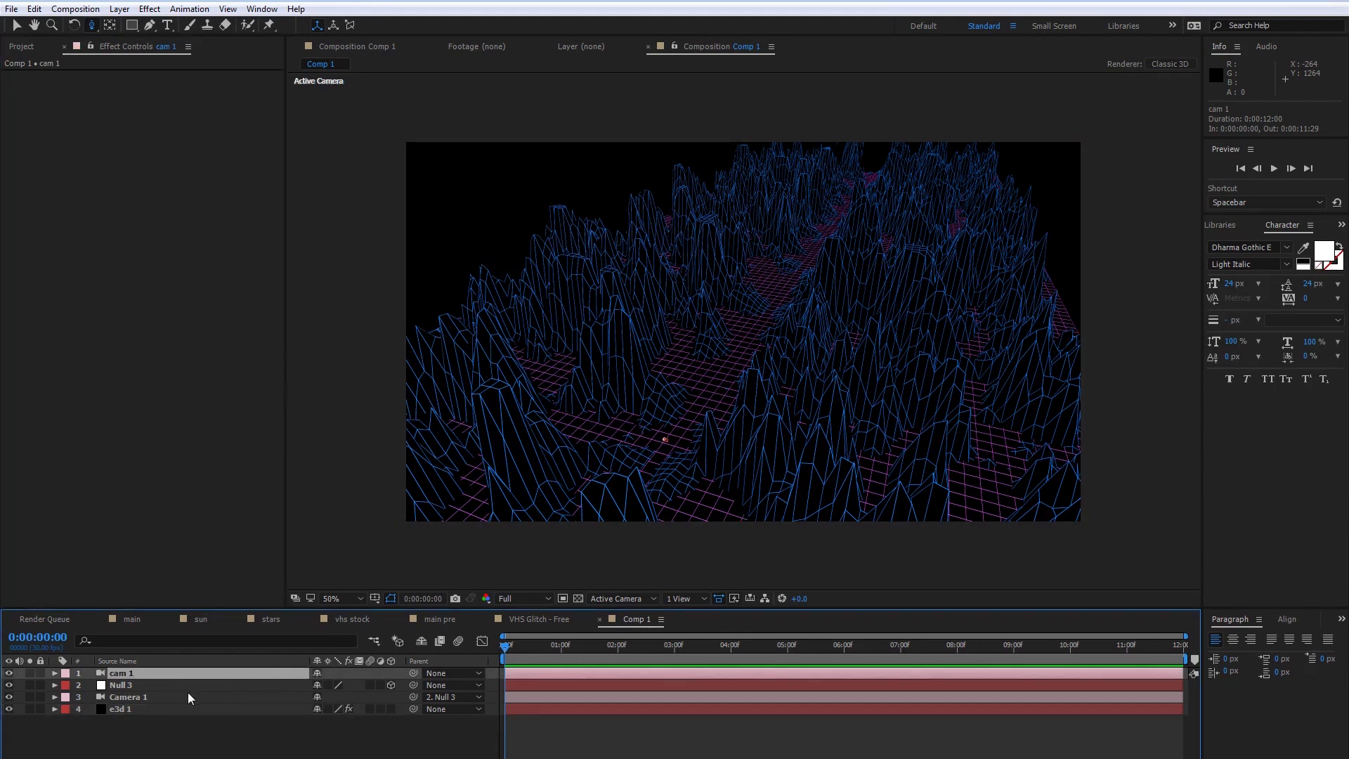
left_click(140, 695)
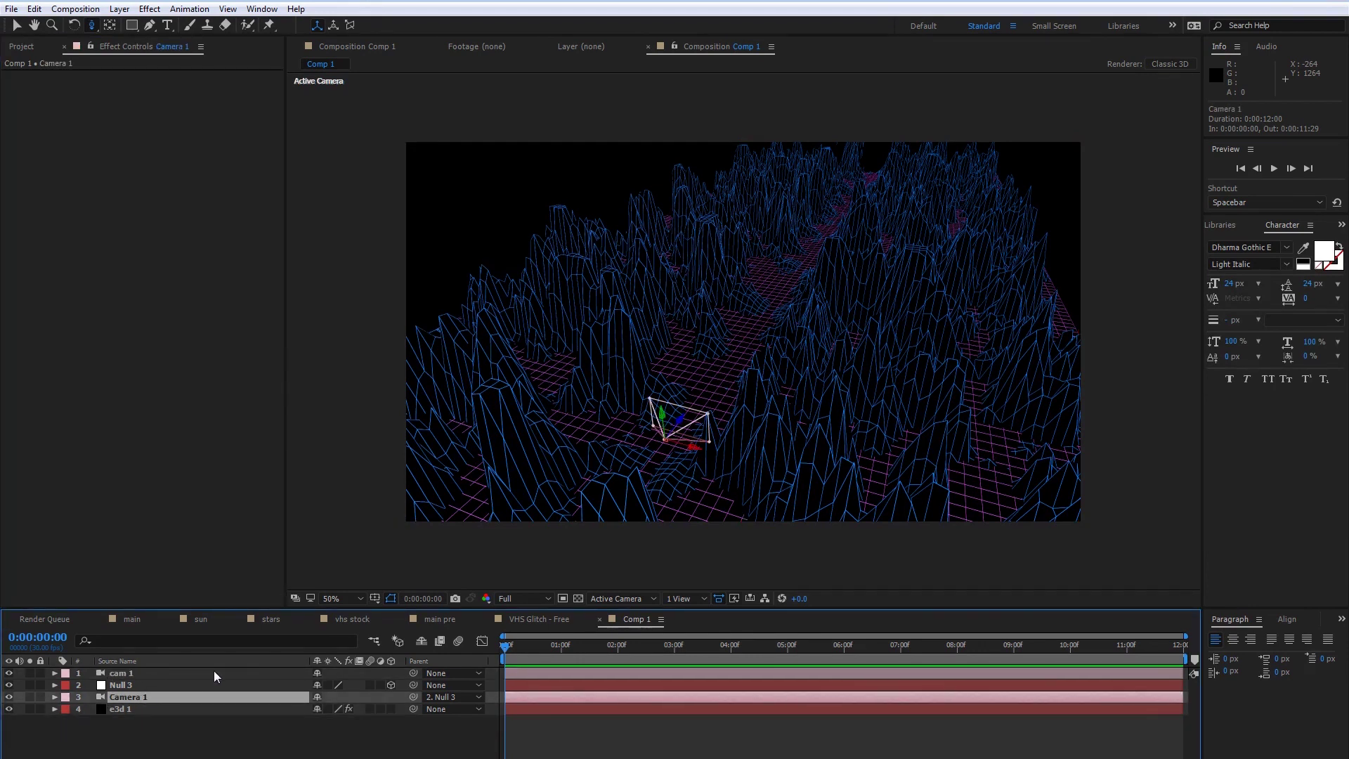
key("Return")
type("cam")
key("Return")
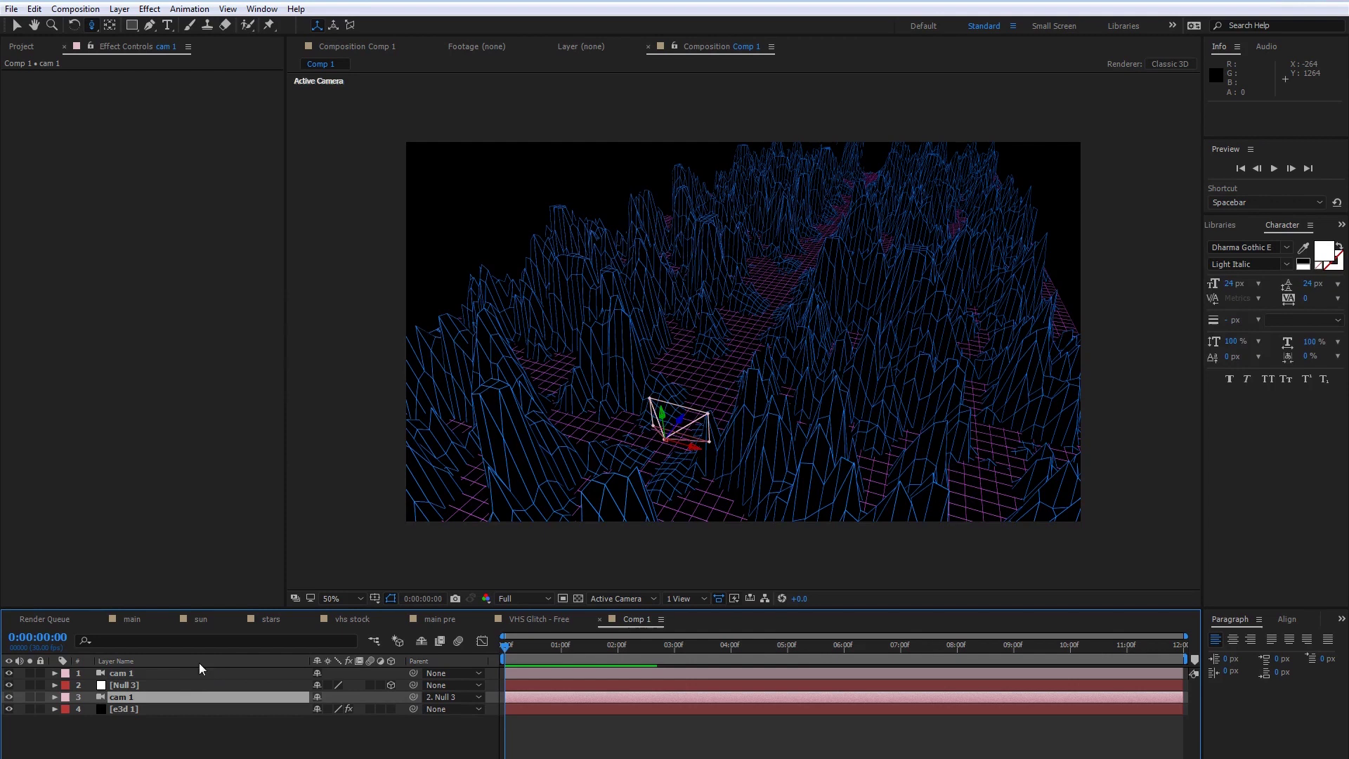
- Rename the unparented camera layer above Null 3 to free roam
left_click(174, 670)
key("Return")
type("free ra")
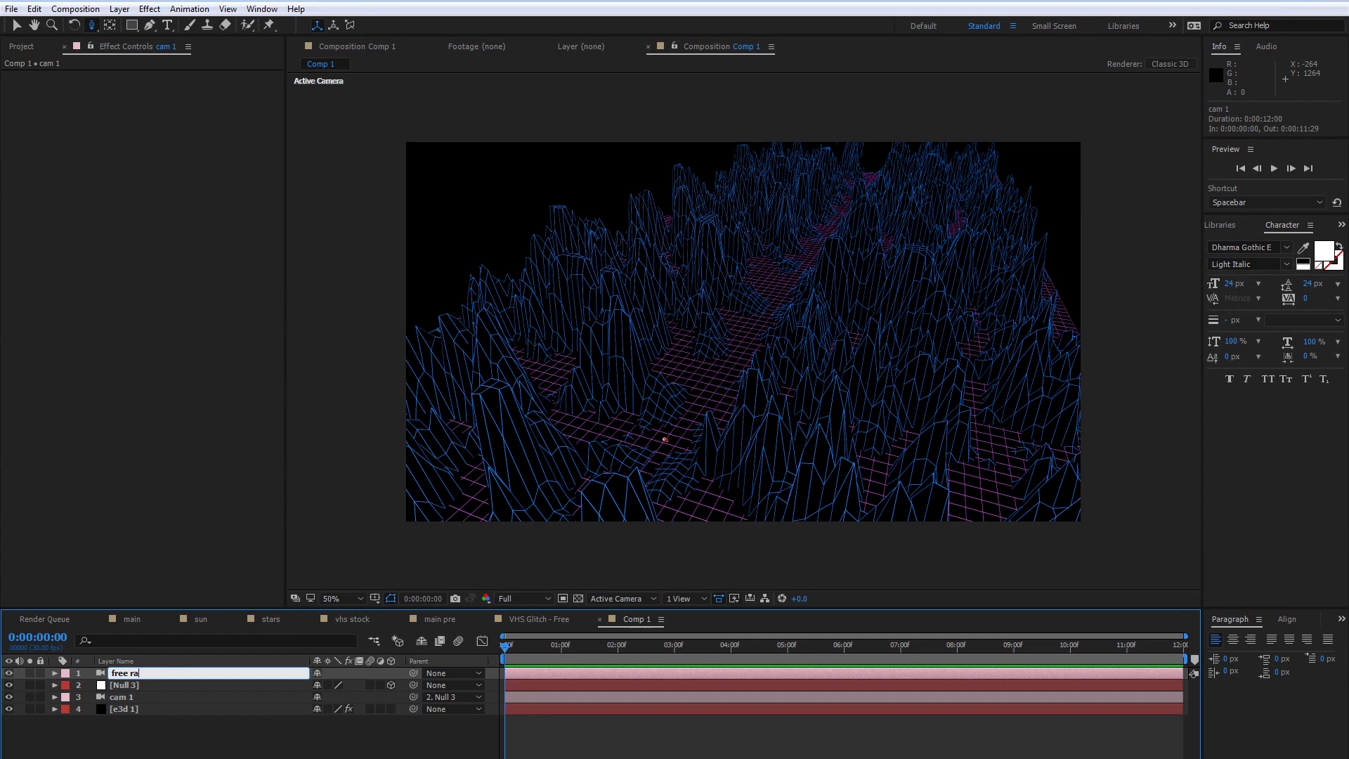
key("Return")
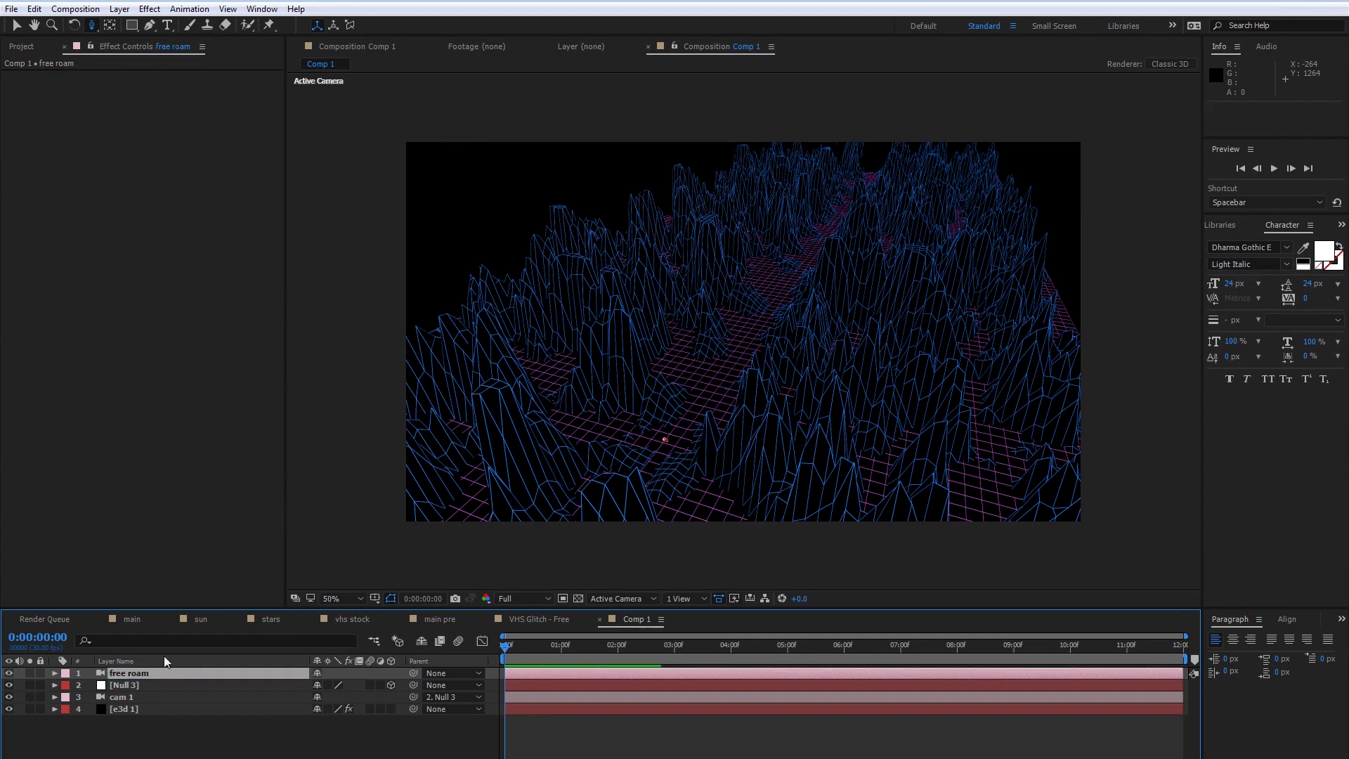
- Look through cam 1 and try moving Null 3 forward along the valley to a Z position of 1802
left_click(222, 693)
left_click(610, 598)
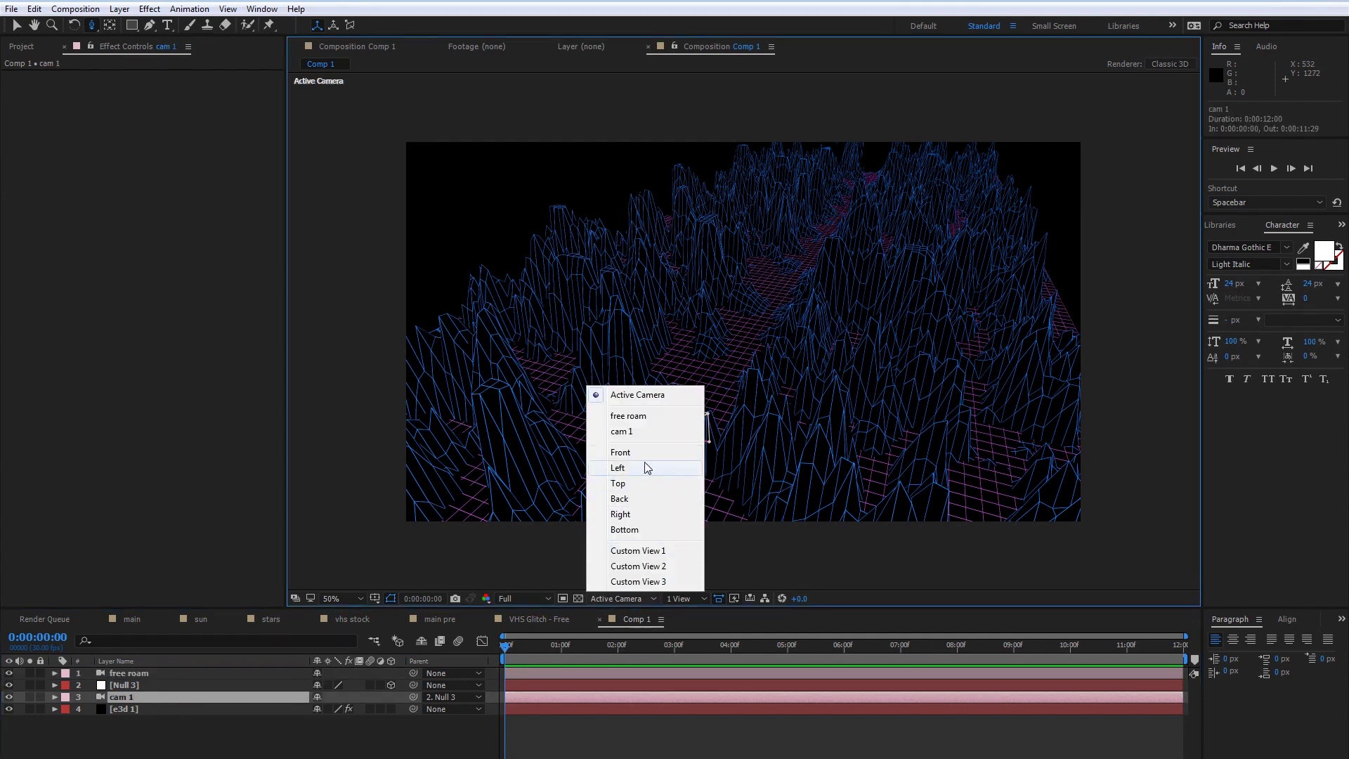
left_click(639, 431)
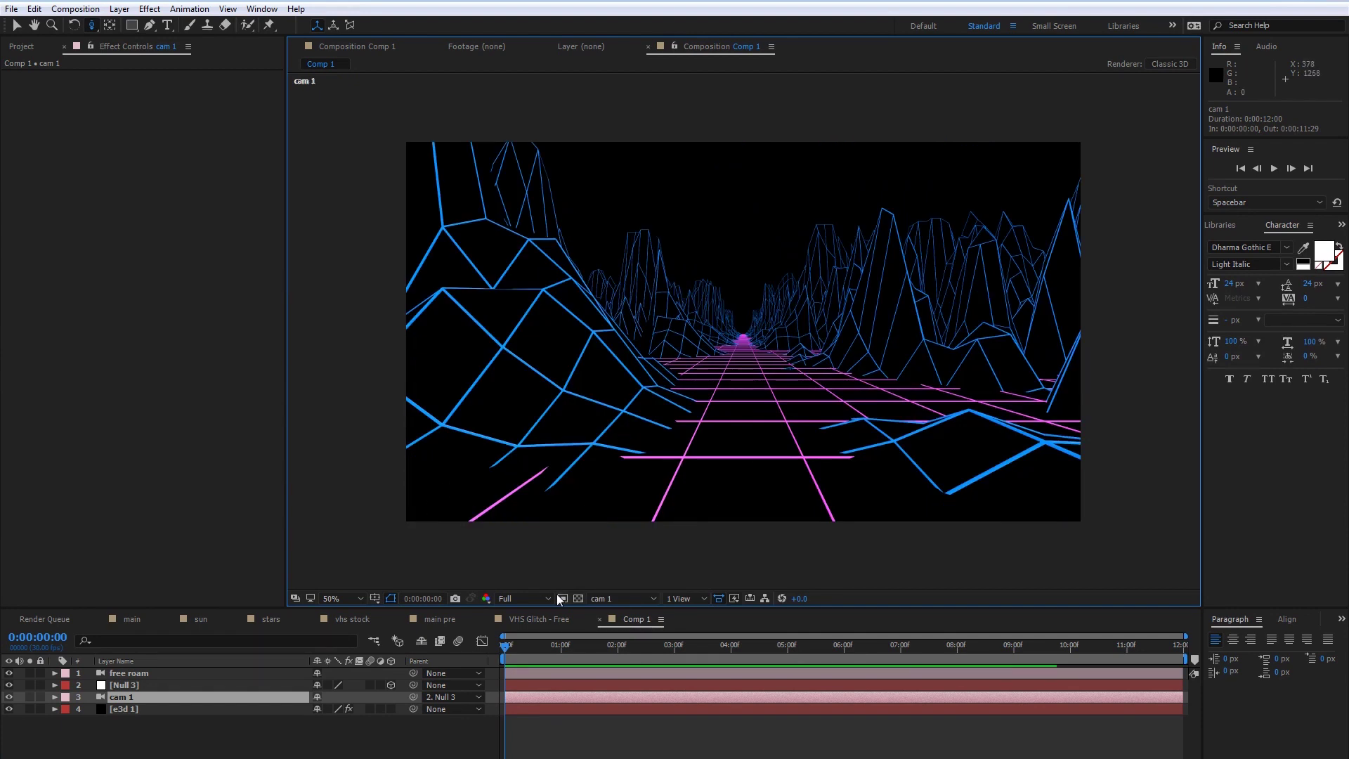
left_click(150, 684)
key("p")
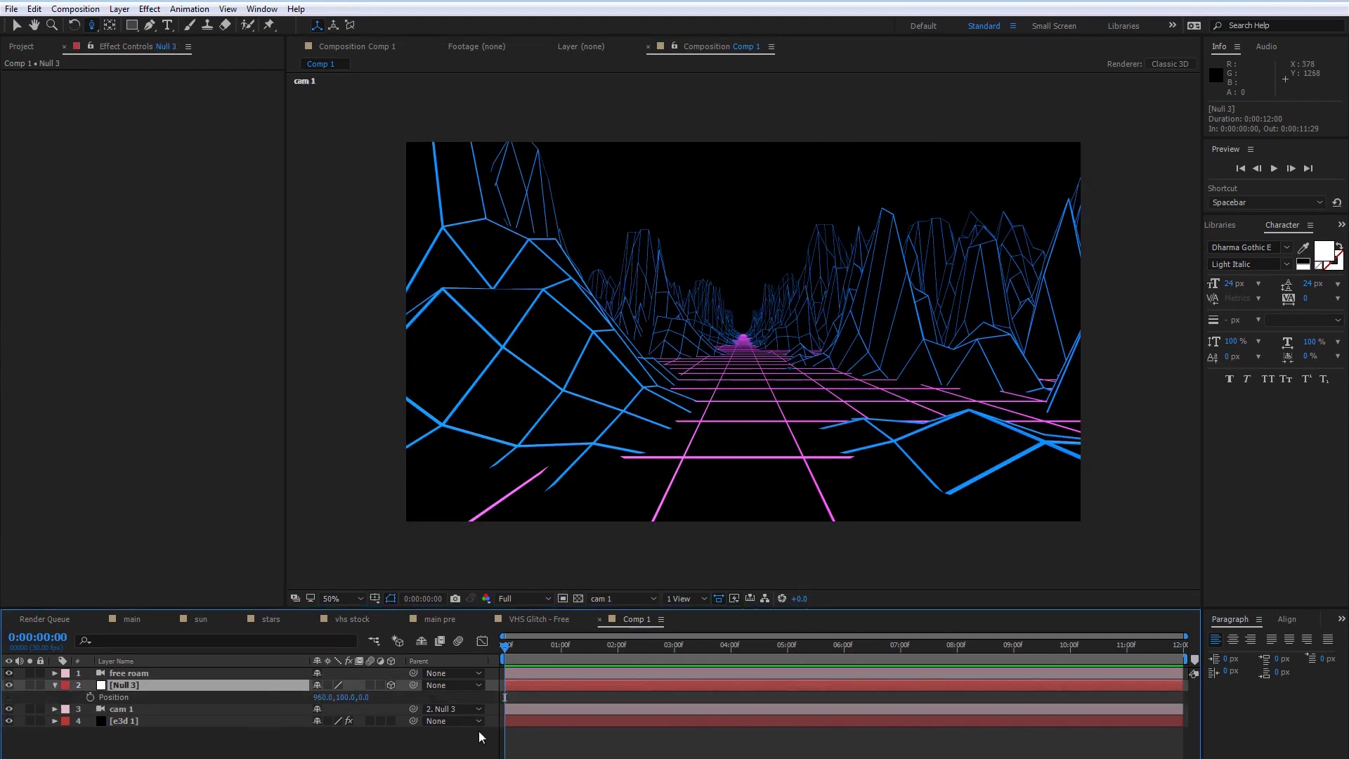
left_click_drag(365, 698, 1345, 509)
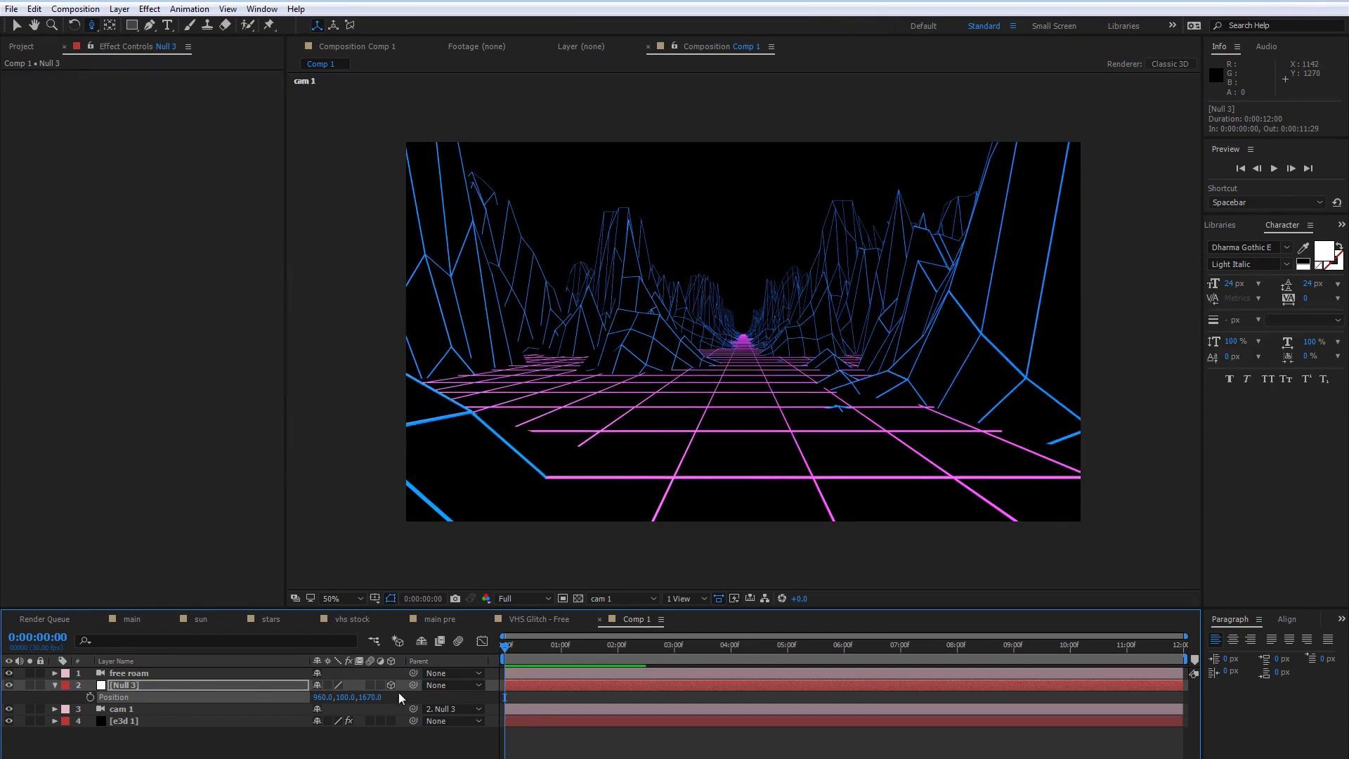
left_click_drag(369, 698, 1053, 506)
left_click_drag(629, 548, 213, 474)
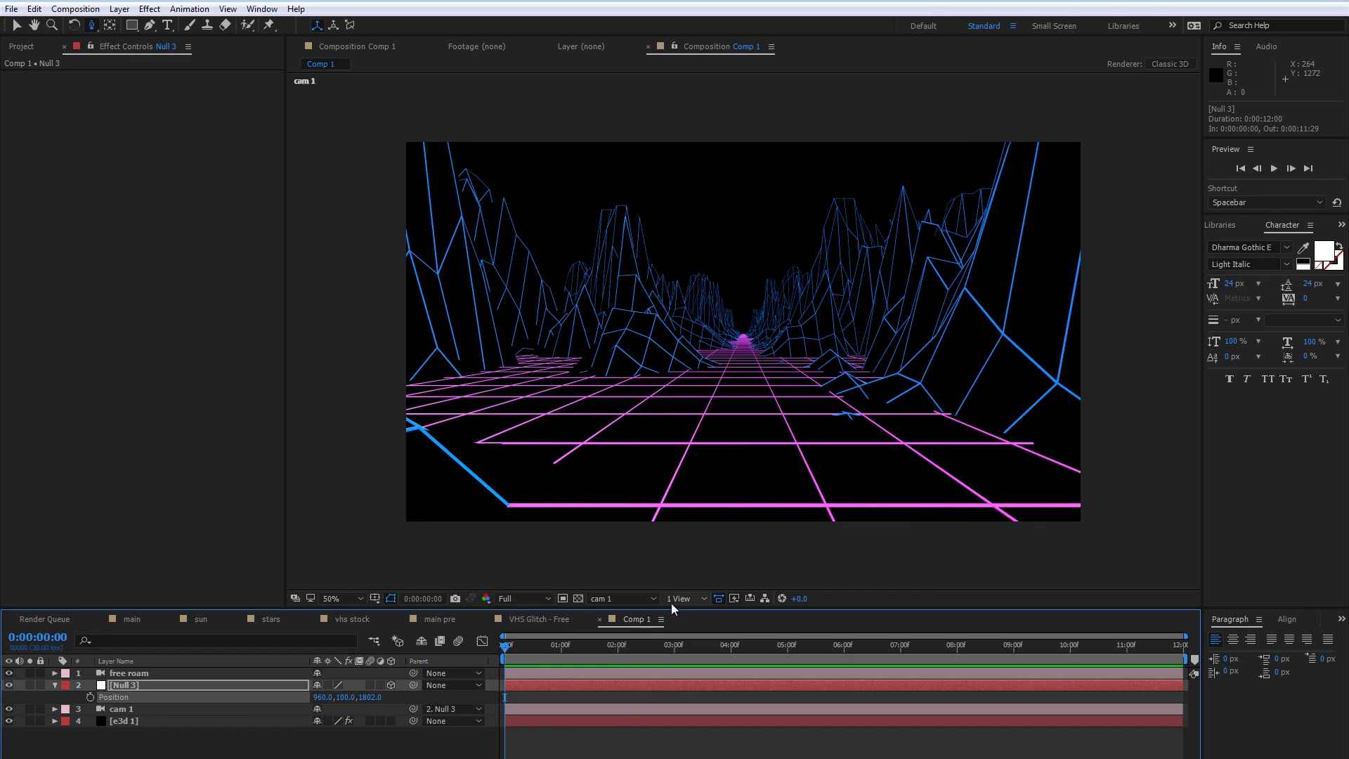
- Examine the extent of the replicated terrain in the Top view, including its far and near ends
left_click(652, 599)
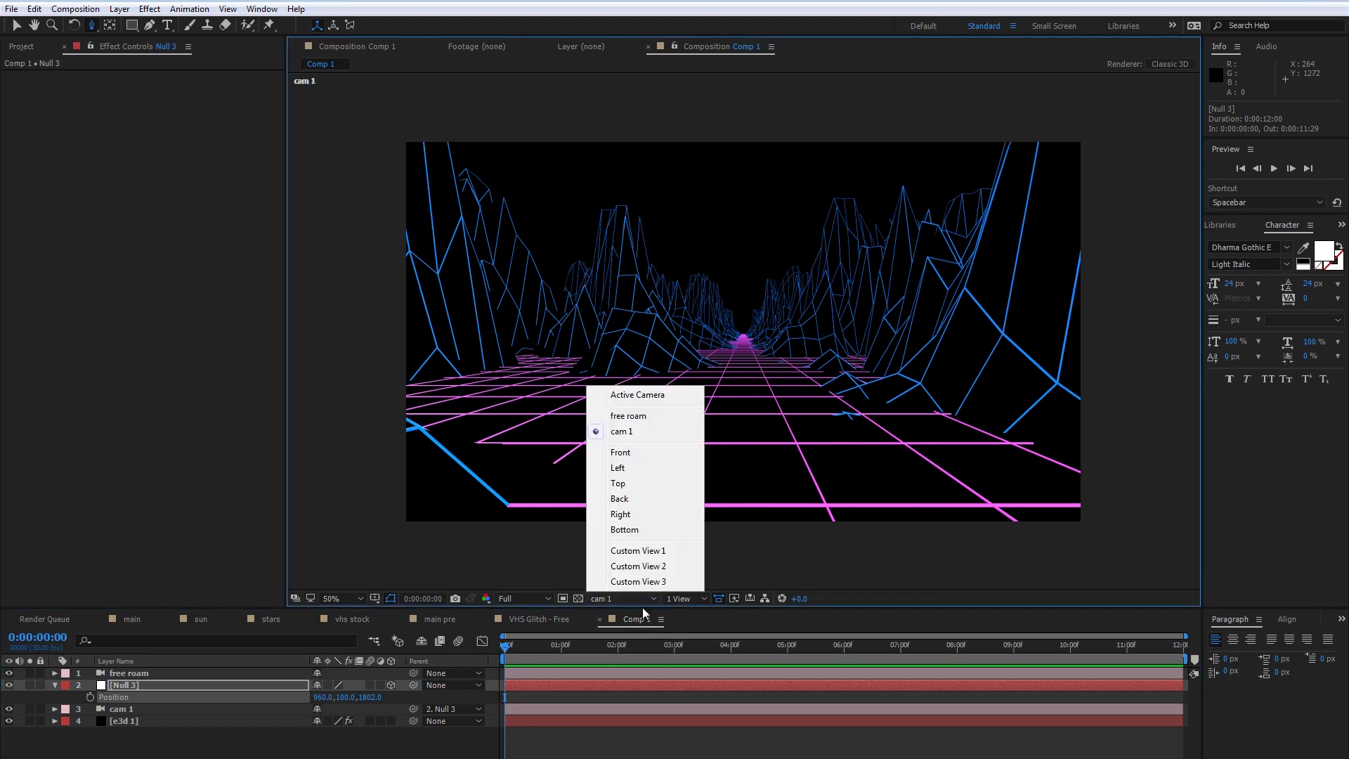
left_click(632, 483)
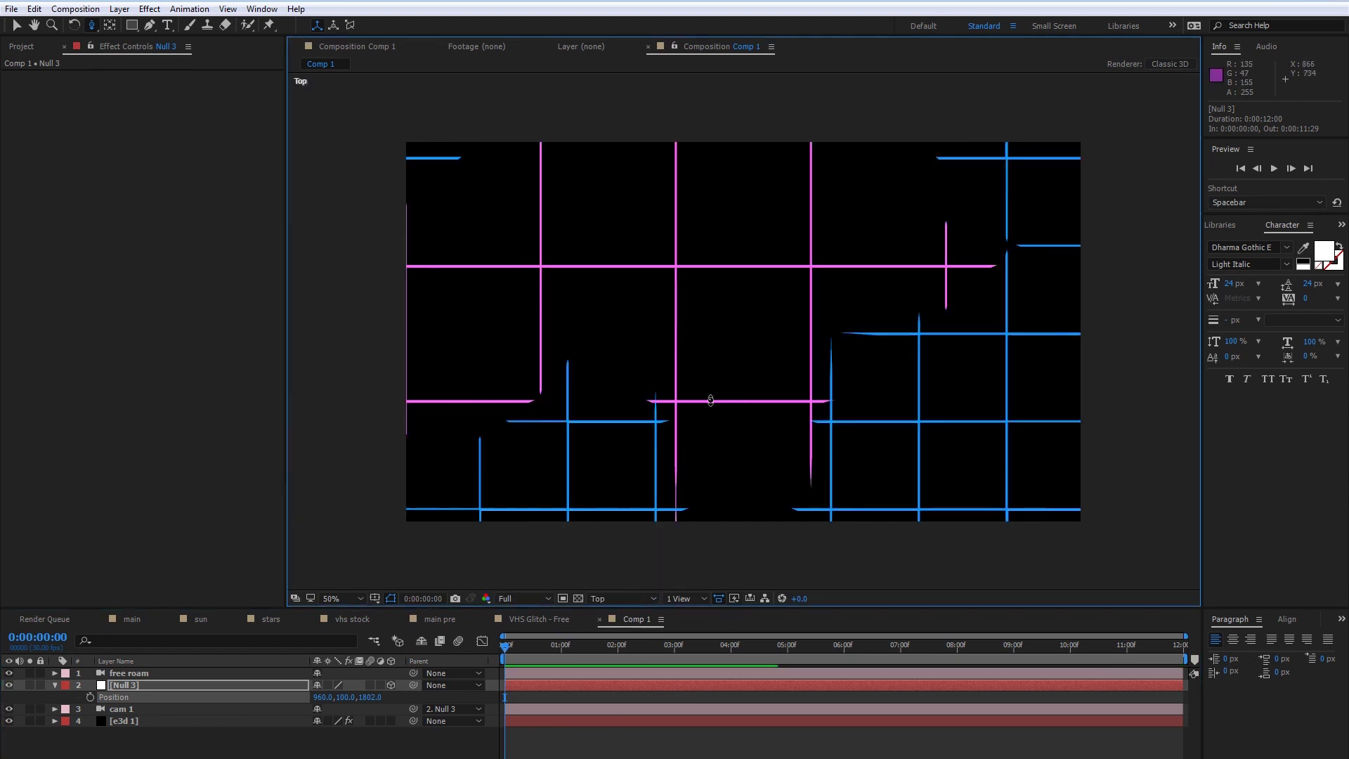
left_click_drag(723, 292, 706, 439)
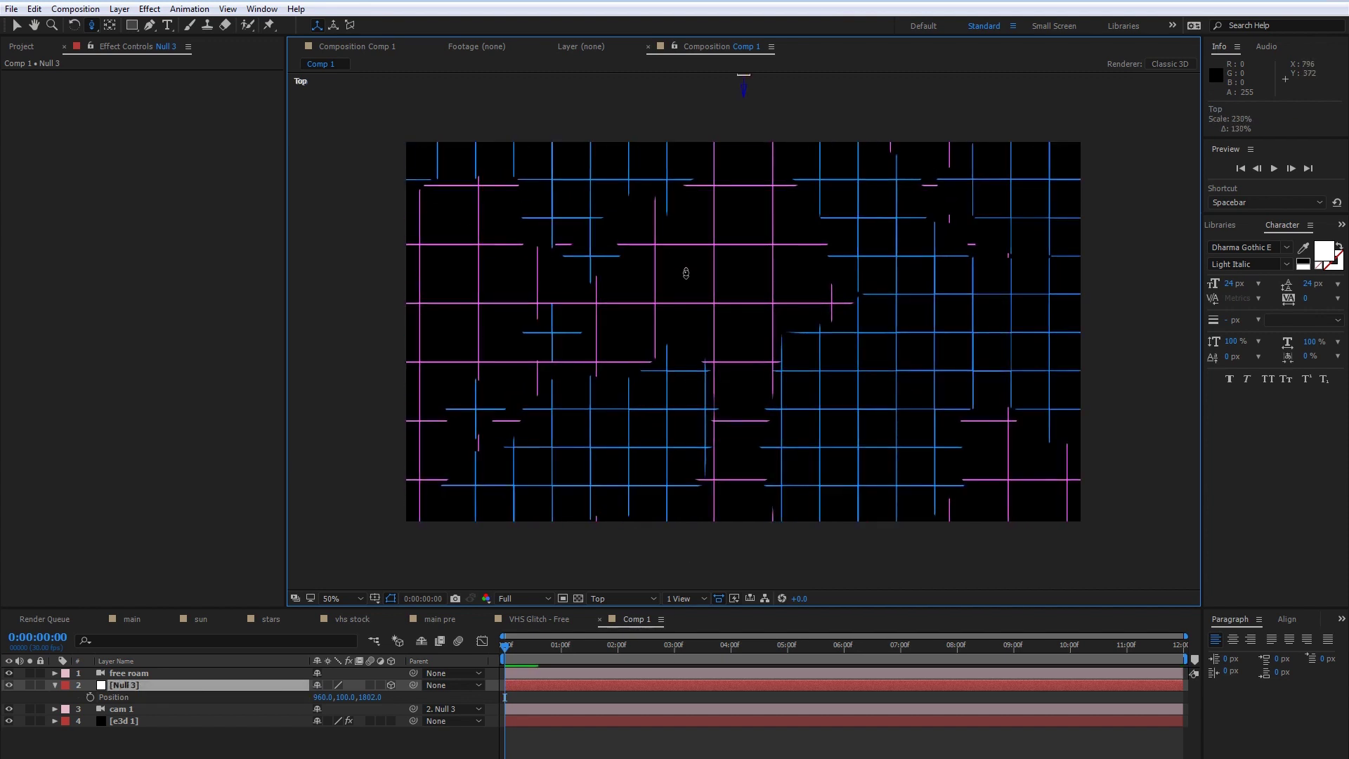
left_click_drag(686, 277, 738, 478)
left_click_drag(717, 230, 668, 482)
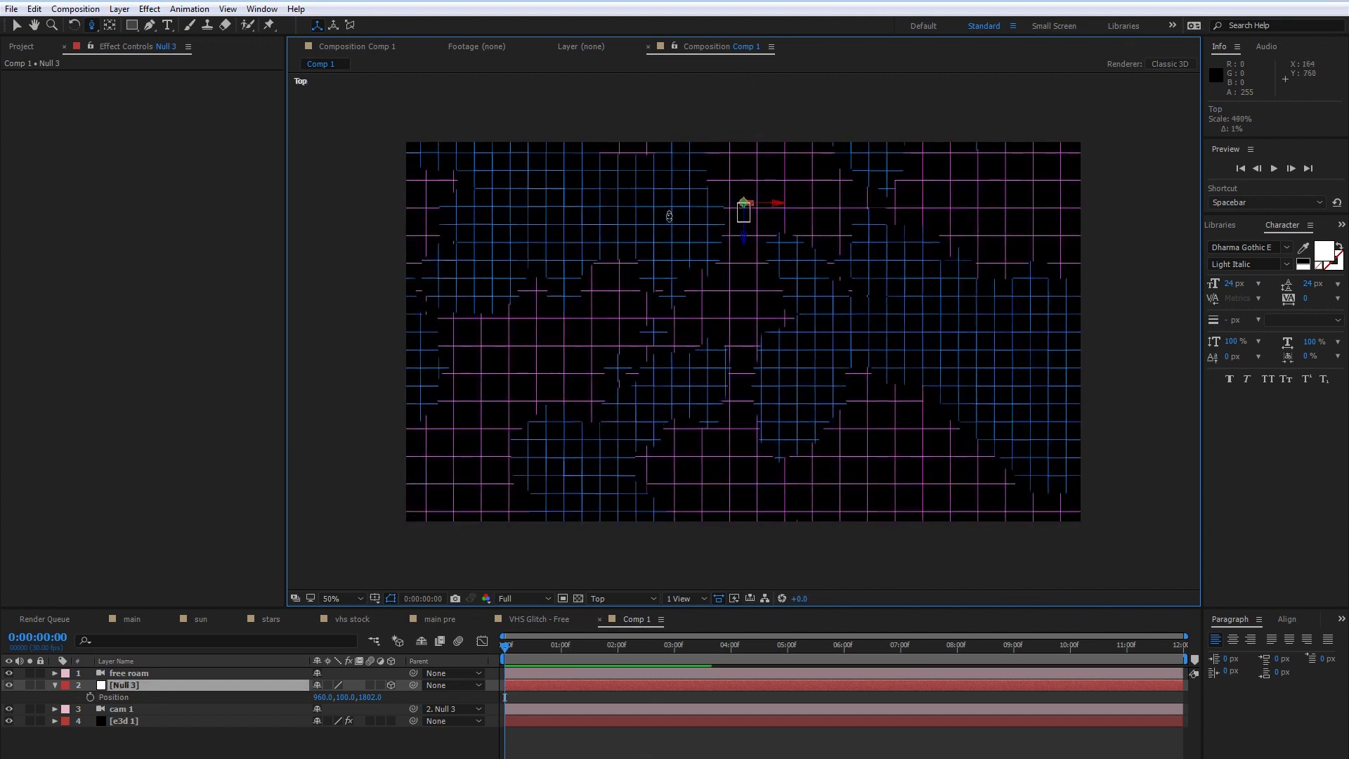
left_click_drag(674, 199, 629, 453)
left_click_drag(630, 225, 633, 481)
left_click_drag(616, 180, 647, 491)
left_click_drag(612, 202, 544, 668)
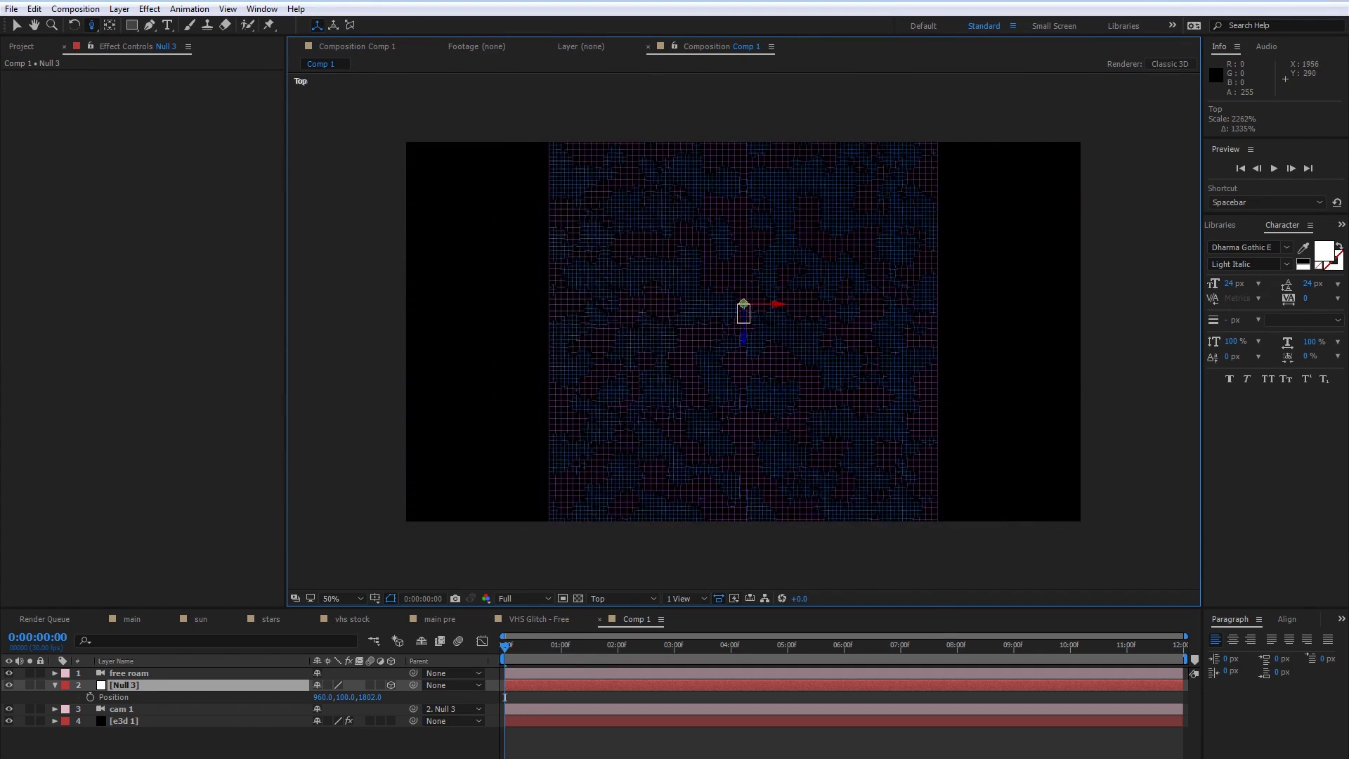
left_click_drag(632, 361, 650, 604)
left_click_drag(679, 187, 630, 734)
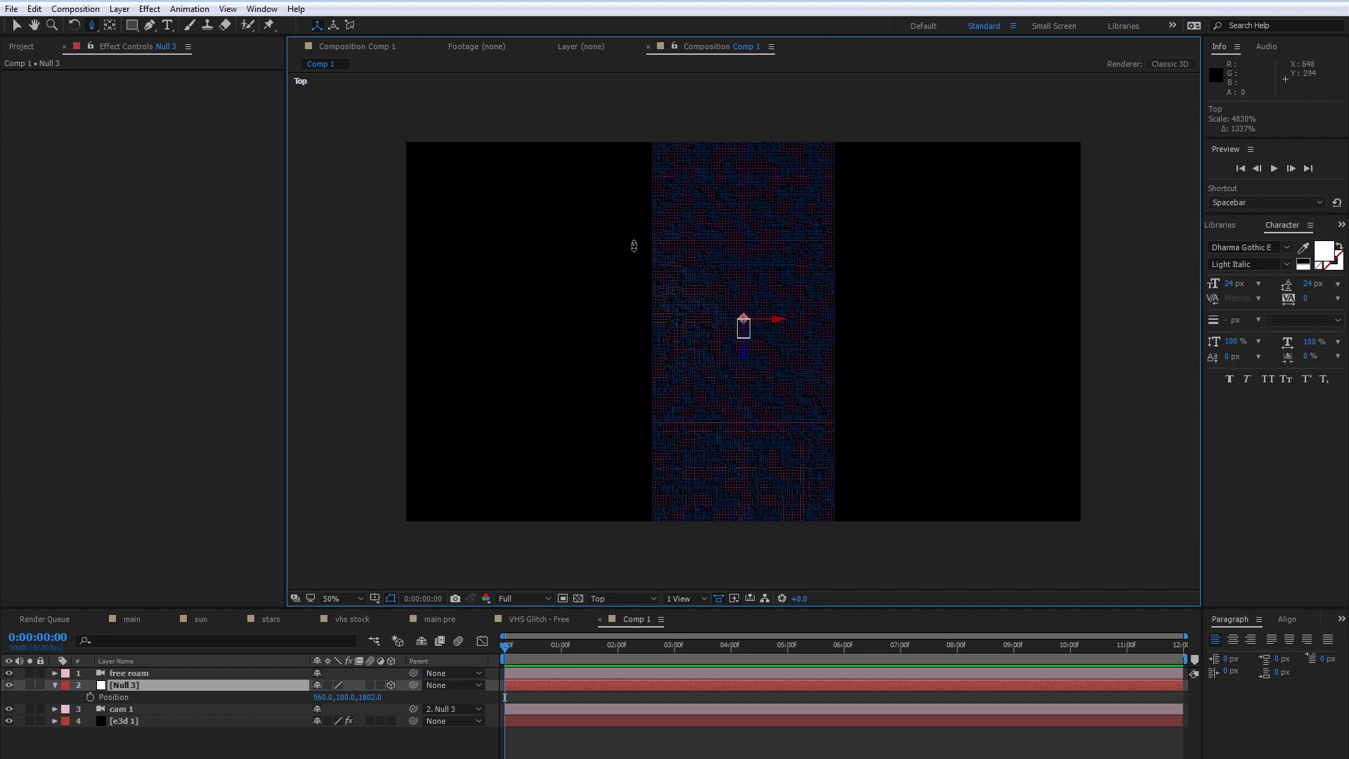
left_click_drag(759, 246, 665, 707)
left_click_drag(757, 133, 551, 454)
left_click_drag(718, 290, 680, 457)
left_click_drag(736, 162, 696, 461)
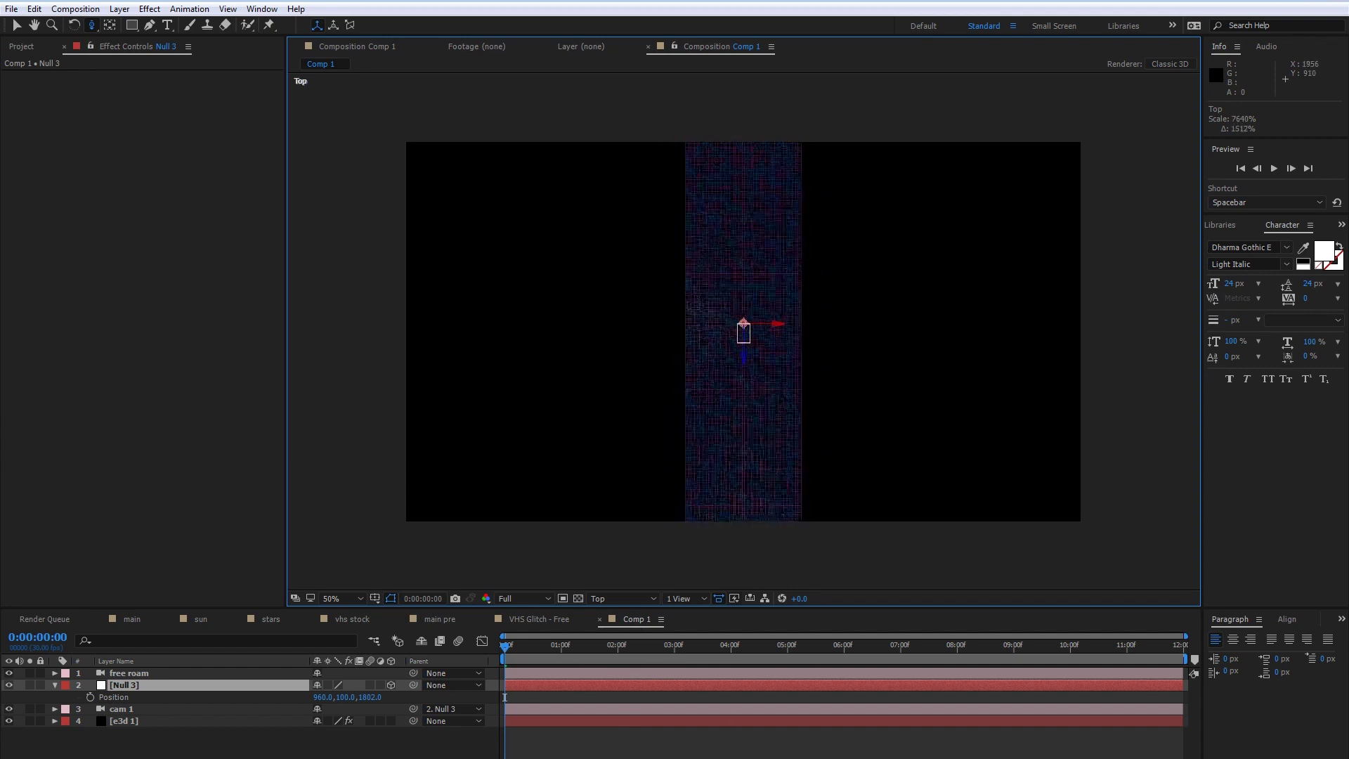
key("c")
key("c")
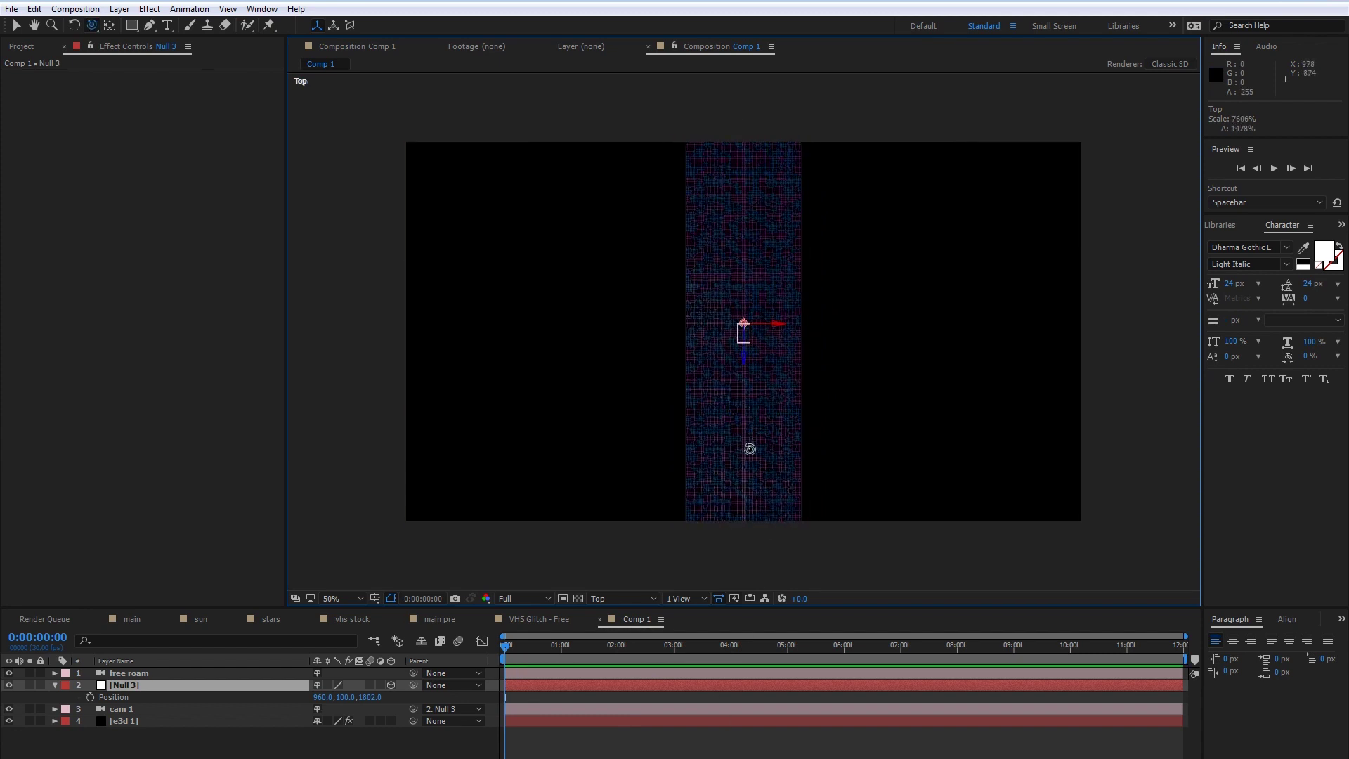
key("c")
left_click_drag(732, 453, 696, 525)
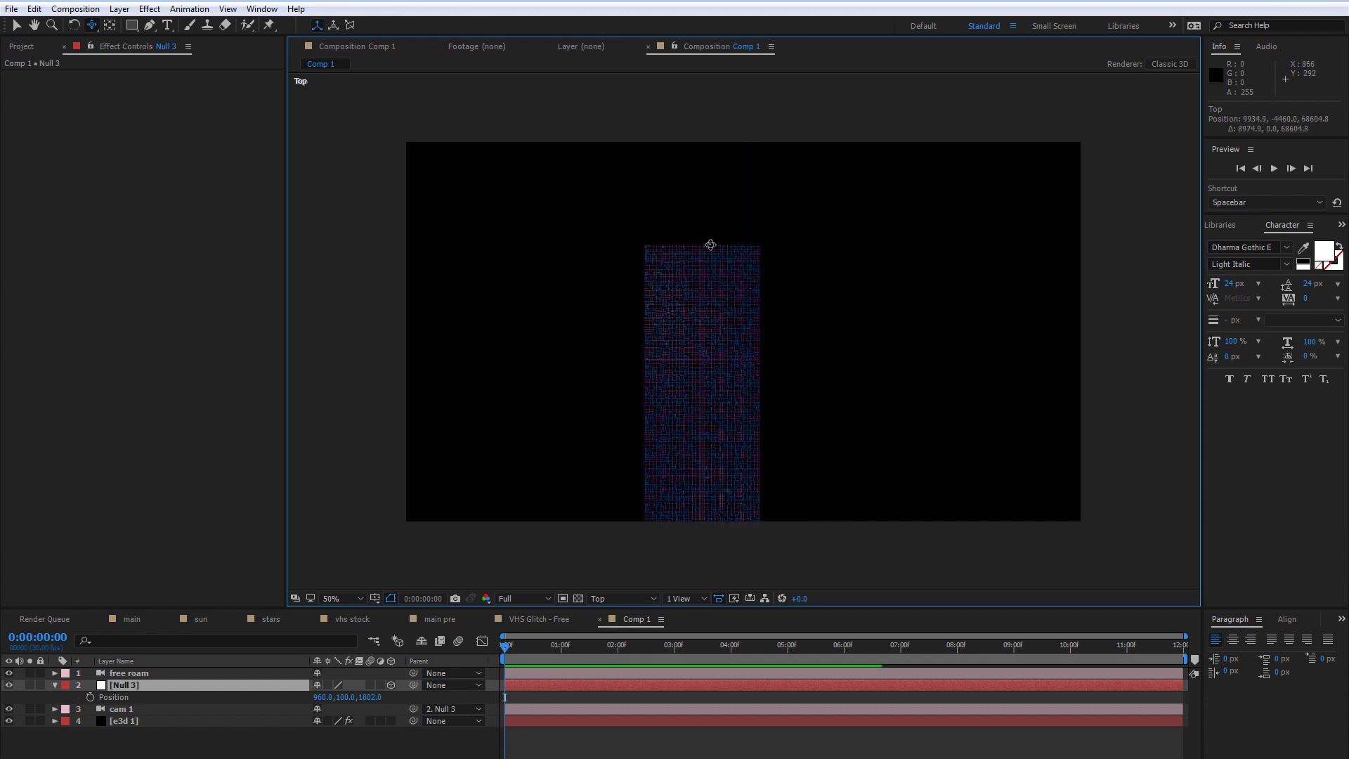
mouse_move(690, 466)
left_mouse_down()
mouse_move(676, 196)
mouse_move(702, 235)
mouse_move(702, 194)
left_mouse_up()
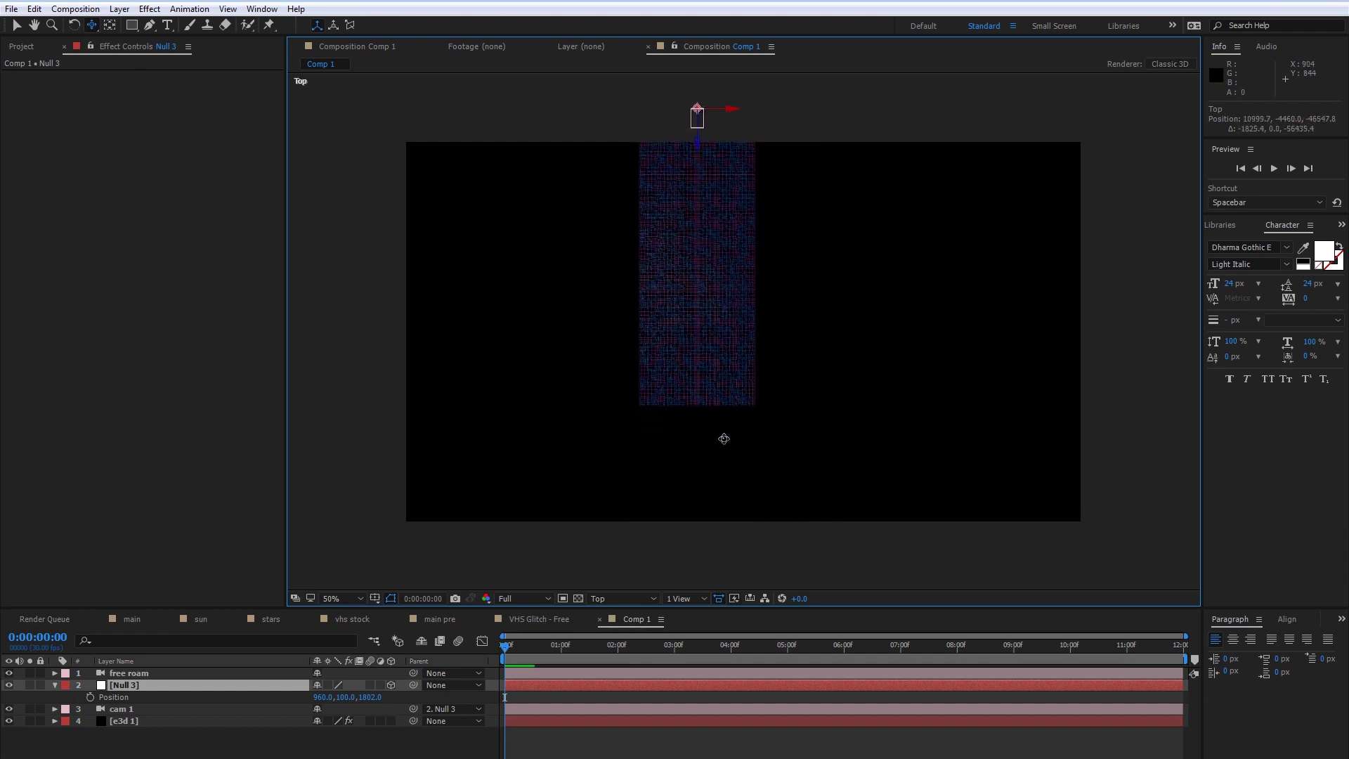
left_click_drag(706, 350, 708, 430)
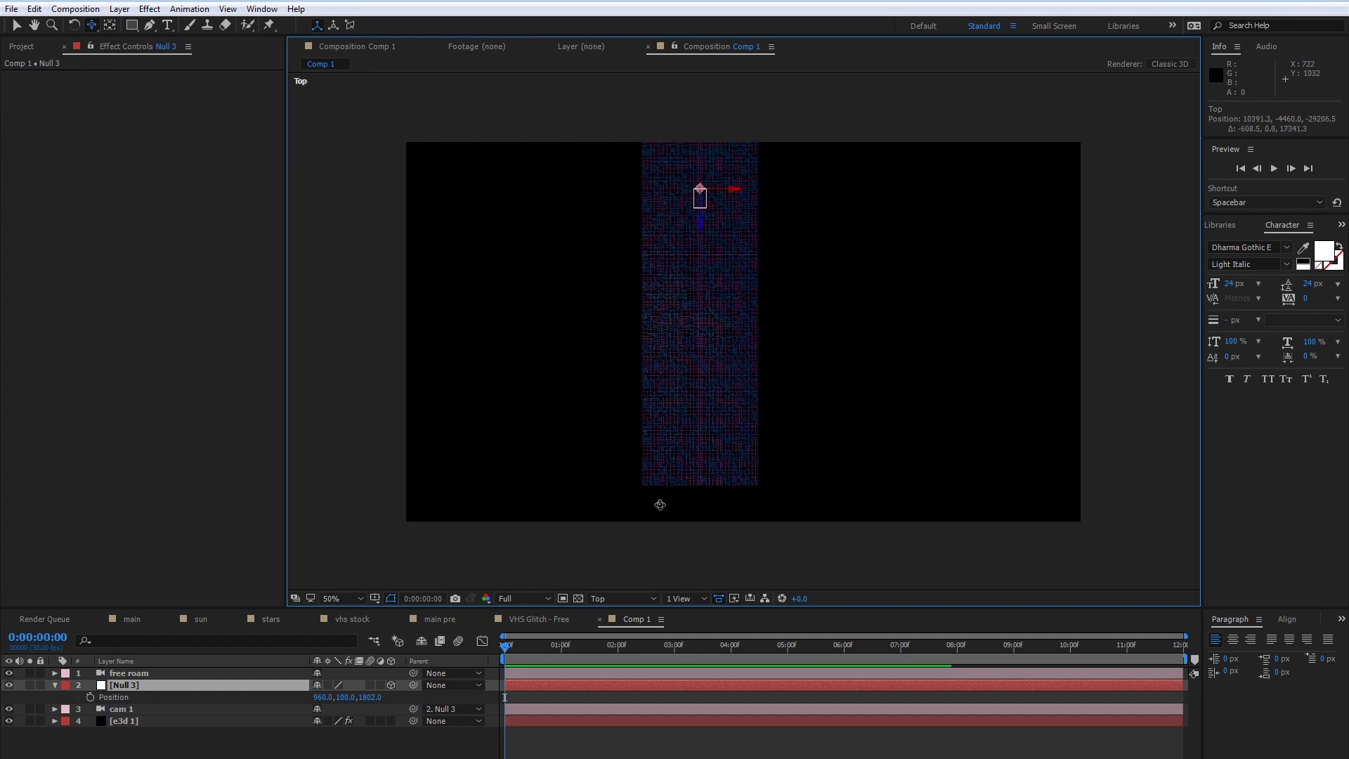
- Set Null 3's Z position to -62500, placing it at the terrain's near edge
left_click_drag(363, 698, 278, 701)
left_click(367, 696)
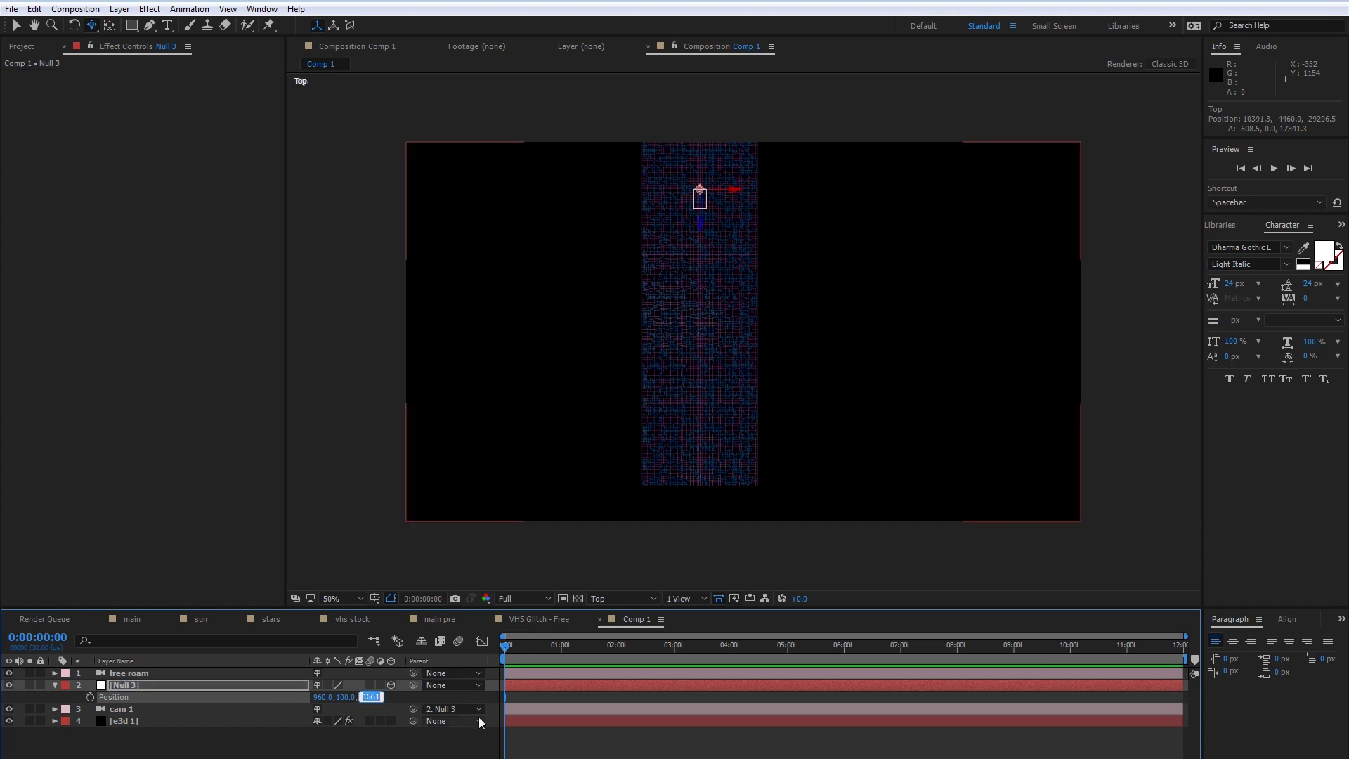
type("-6")
key("Return")
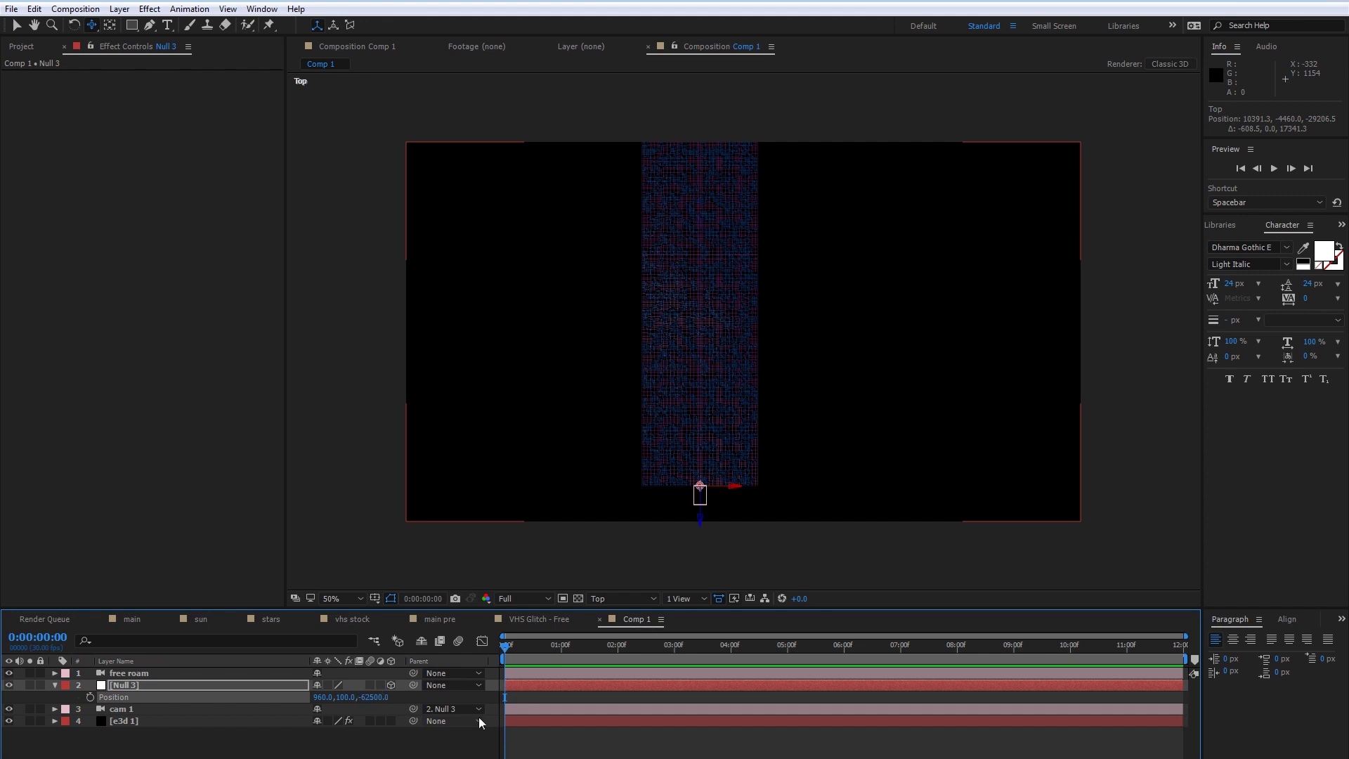
- Inspect closely in the Top view how Null 3 lines up with the terrain's near edge
scroll(666, 528, "up", 1)
left_click_drag(651, 548, 668, 225)
key("c")
left_click_drag(676, 337, 698, 283)
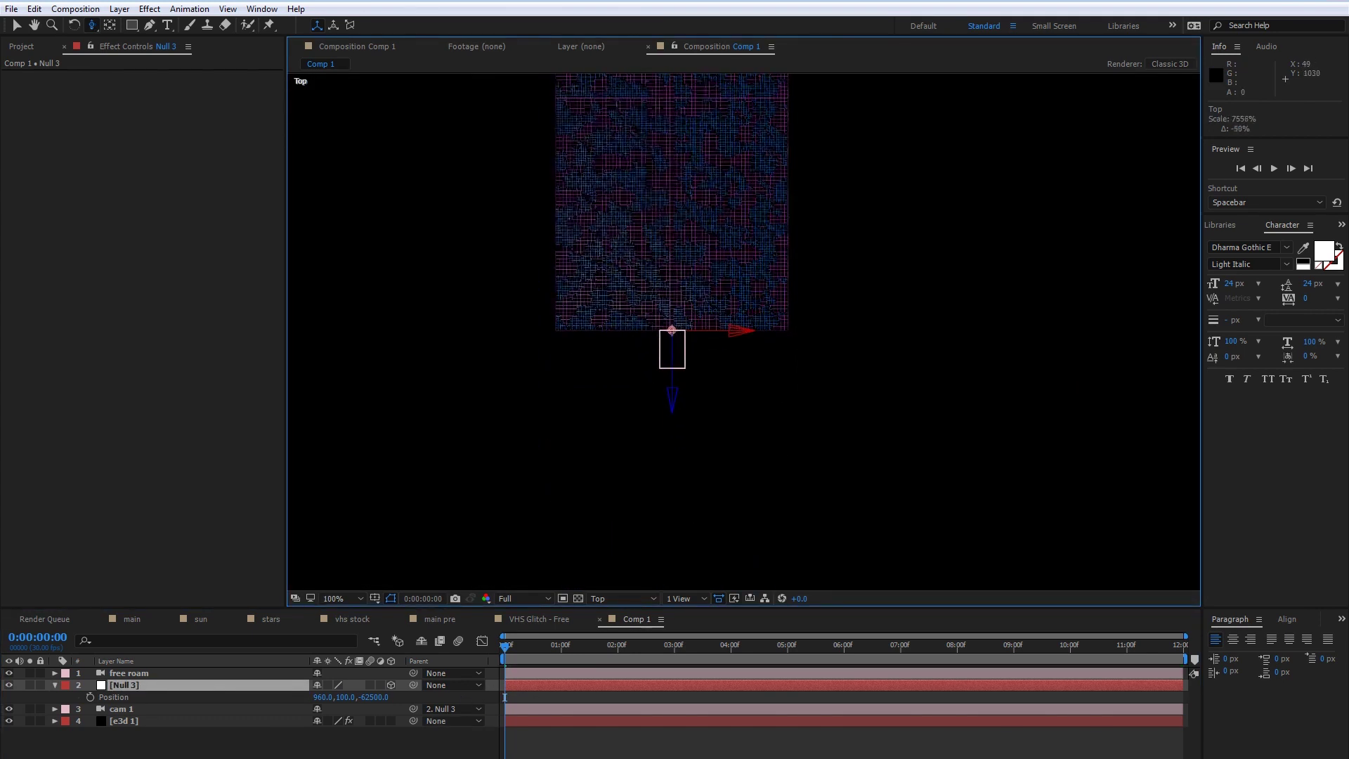
left_click_drag(658, 355, 748, 143)
left_click_drag(654, 291, 706, 95)
left_click_drag(653, 450, 602, 95)
left_click_drag(595, 450, 602, 84)
left_click_drag(622, 485, 611, 70)
left_click_drag(576, 407, 587, 133)
left_click_drag(524, 409, 440, 3)
left_click_drag(442, 335, 444, 12)
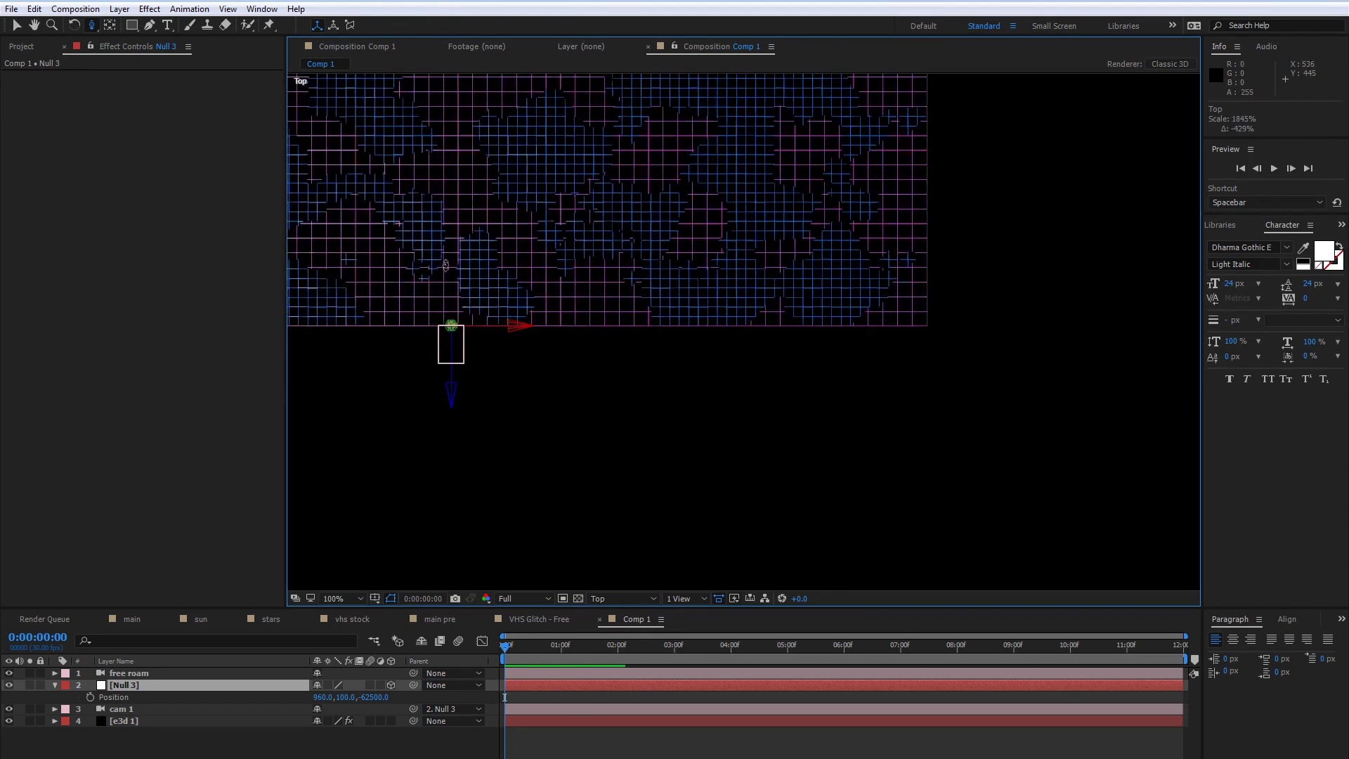
key("c")
key("c")
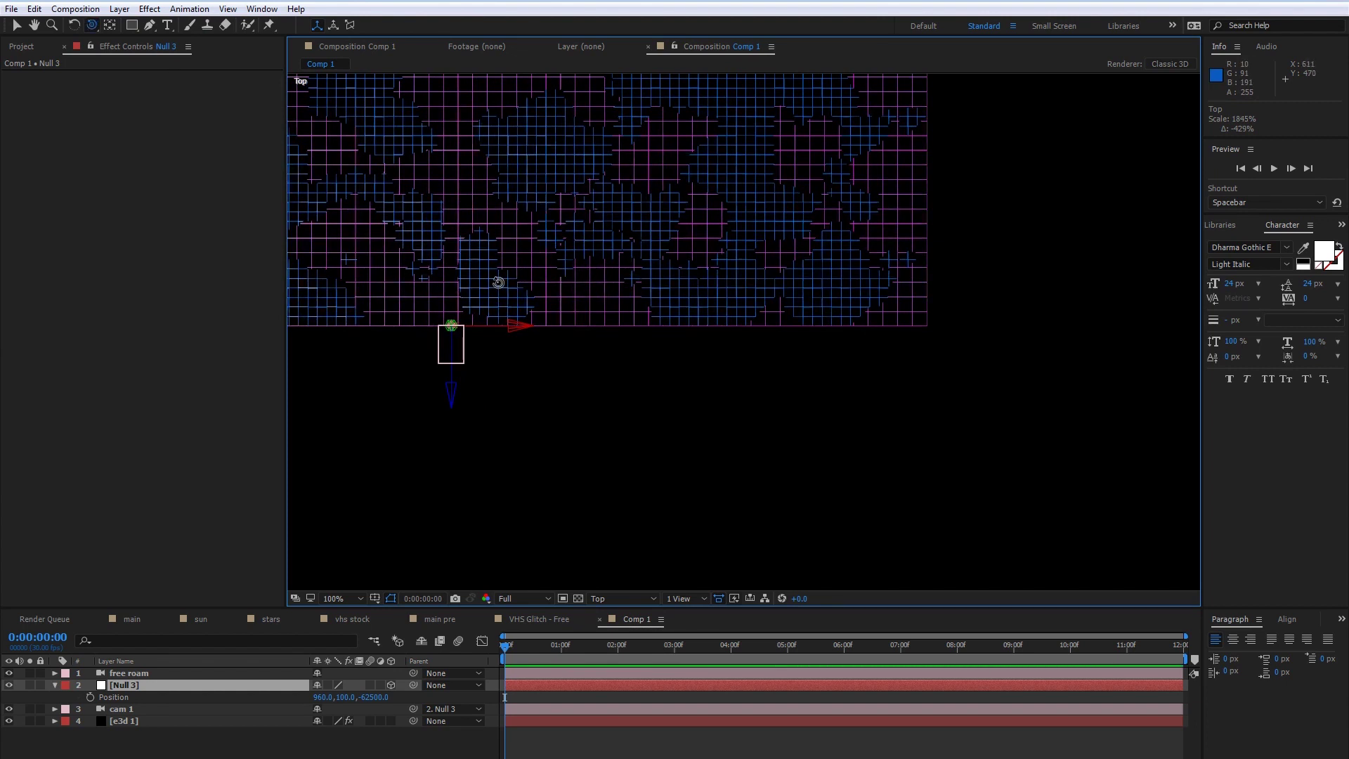
left_click_drag(473, 273, 719, 396)
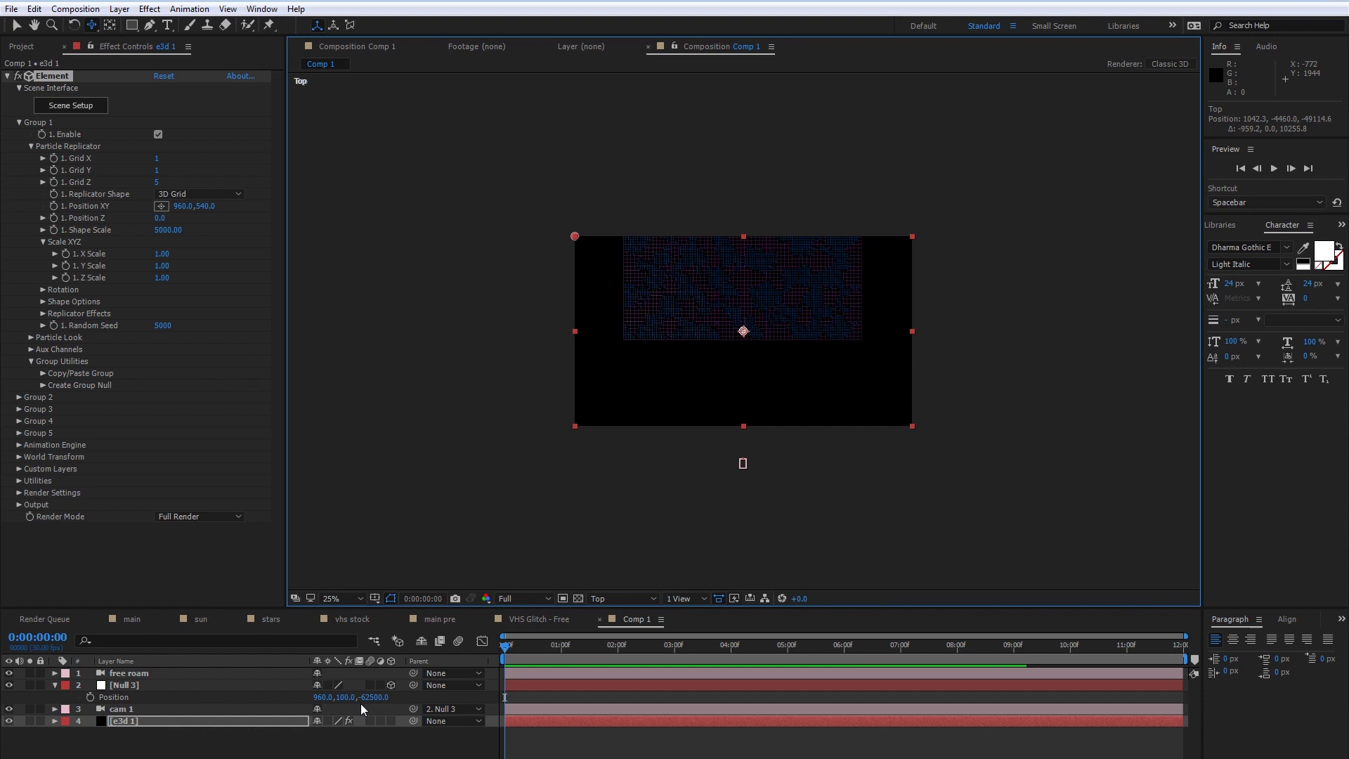
- Try aligning Null 3 with the near edge of the shortened terrain at a Z position of -50013
left_click_drag(365, 697, 316, 697)
left_click_drag(673, 675, 1156, 630)
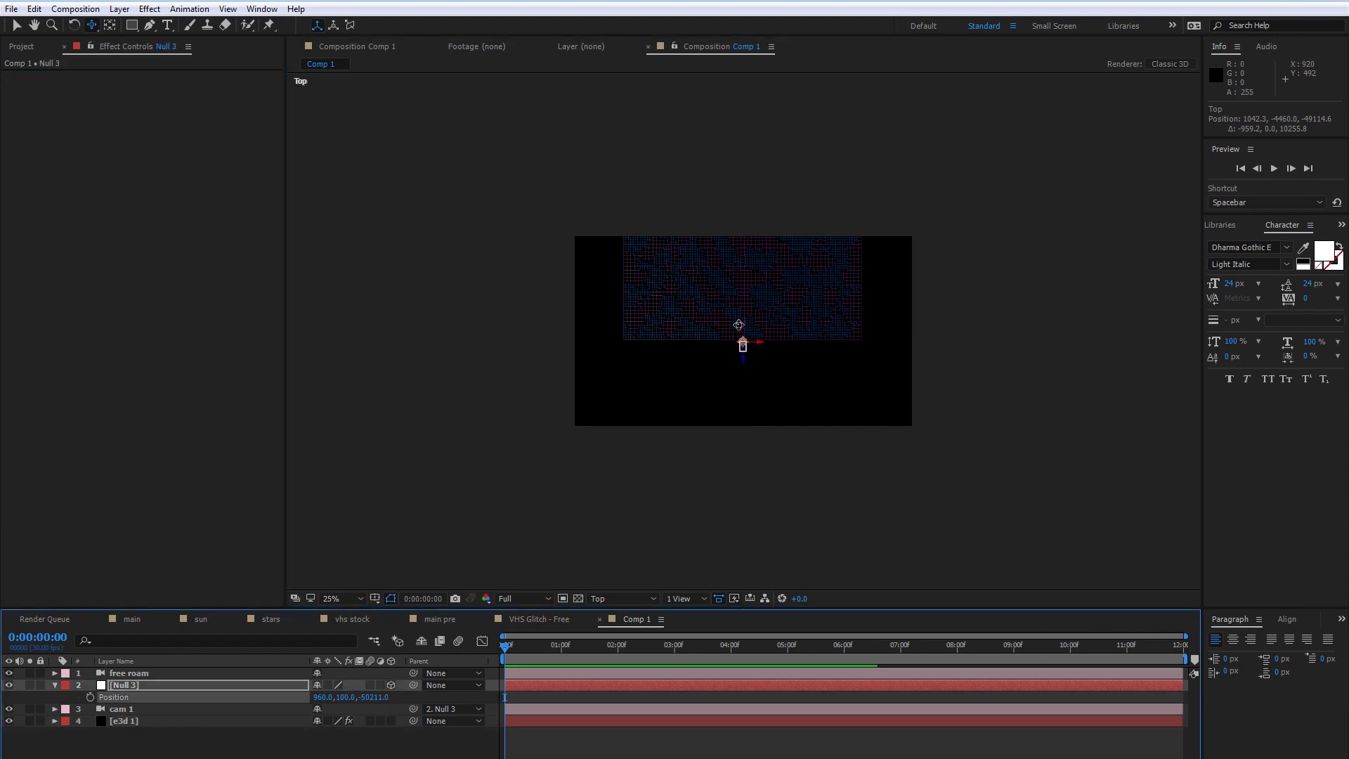
scroll(737, 344, "up", 3)
scroll(738, 368, "up", 2)
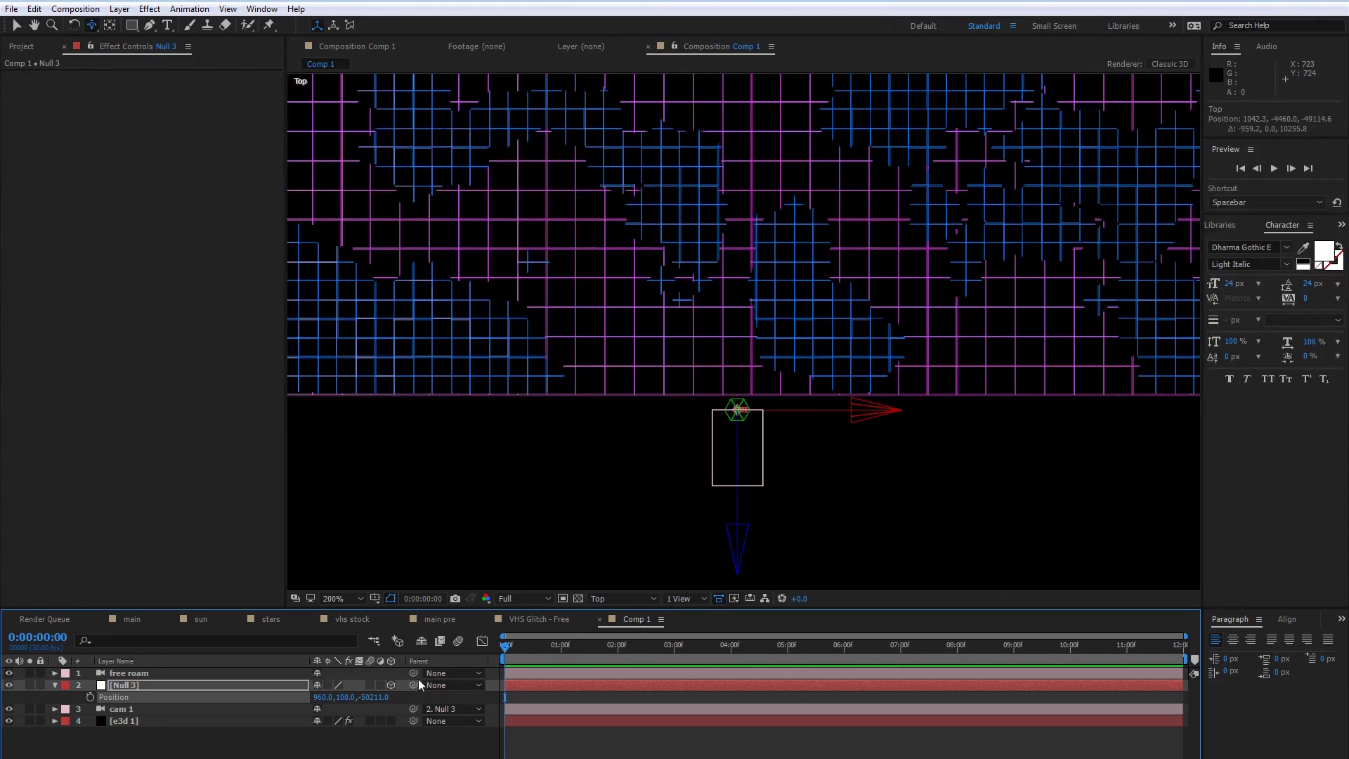
left_click_drag(380, 698, 534, 715)
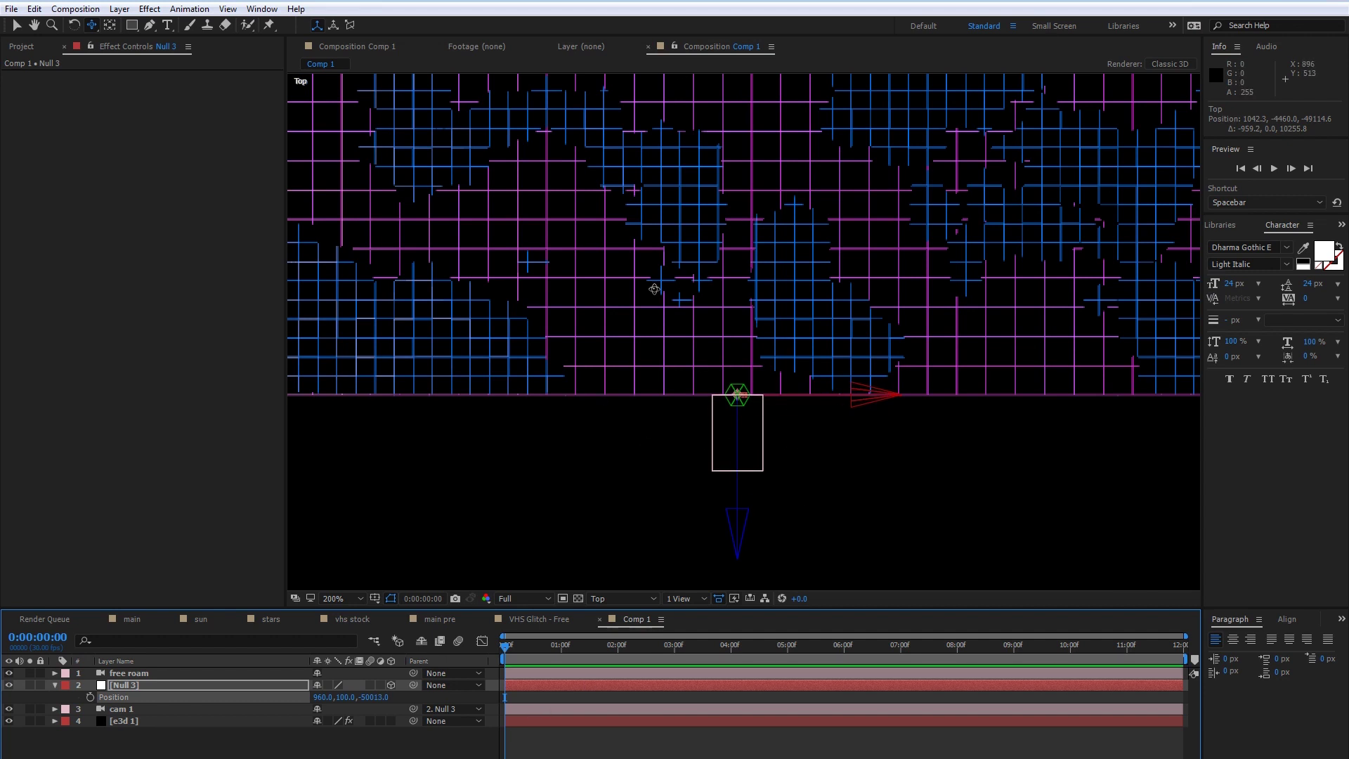
- Undo the latest Null 3 position changes and the Group 1 replicator changes
scroll(654, 288, "down", 3)
scroll(654, 289, "up", 1)
key("ctrl+z")
key("ctrl+z")
key("ctrl+z")
key("ctrl+z")
key("ctrl+z")
key("ctrl+z")
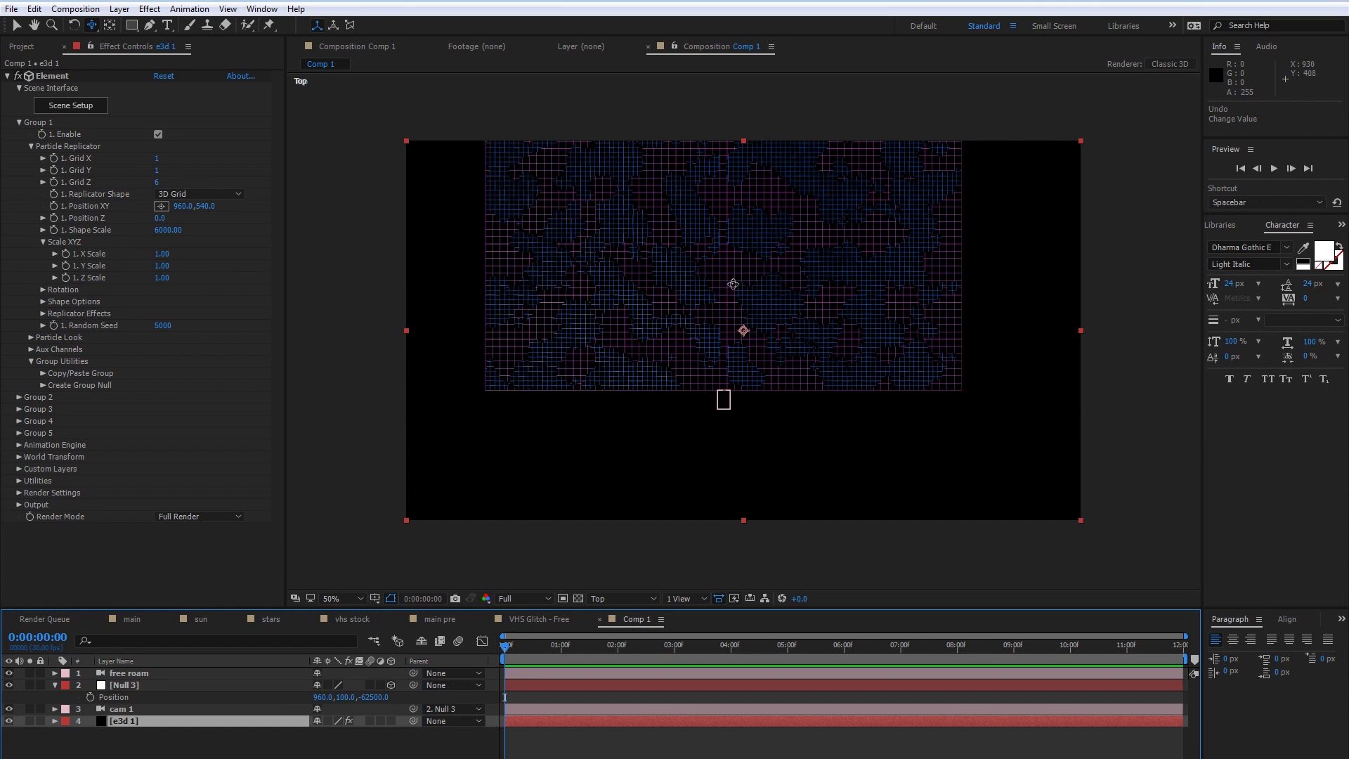
- Examine the terrain ahead of Null 3 in the Top view to judge the length of the camera path
left_click_drag(729, 277, 691, 590)
left_click_drag(735, 189, 749, 255)
key("c")
key("c")
left_click_drag(732, 375, 723, 581)
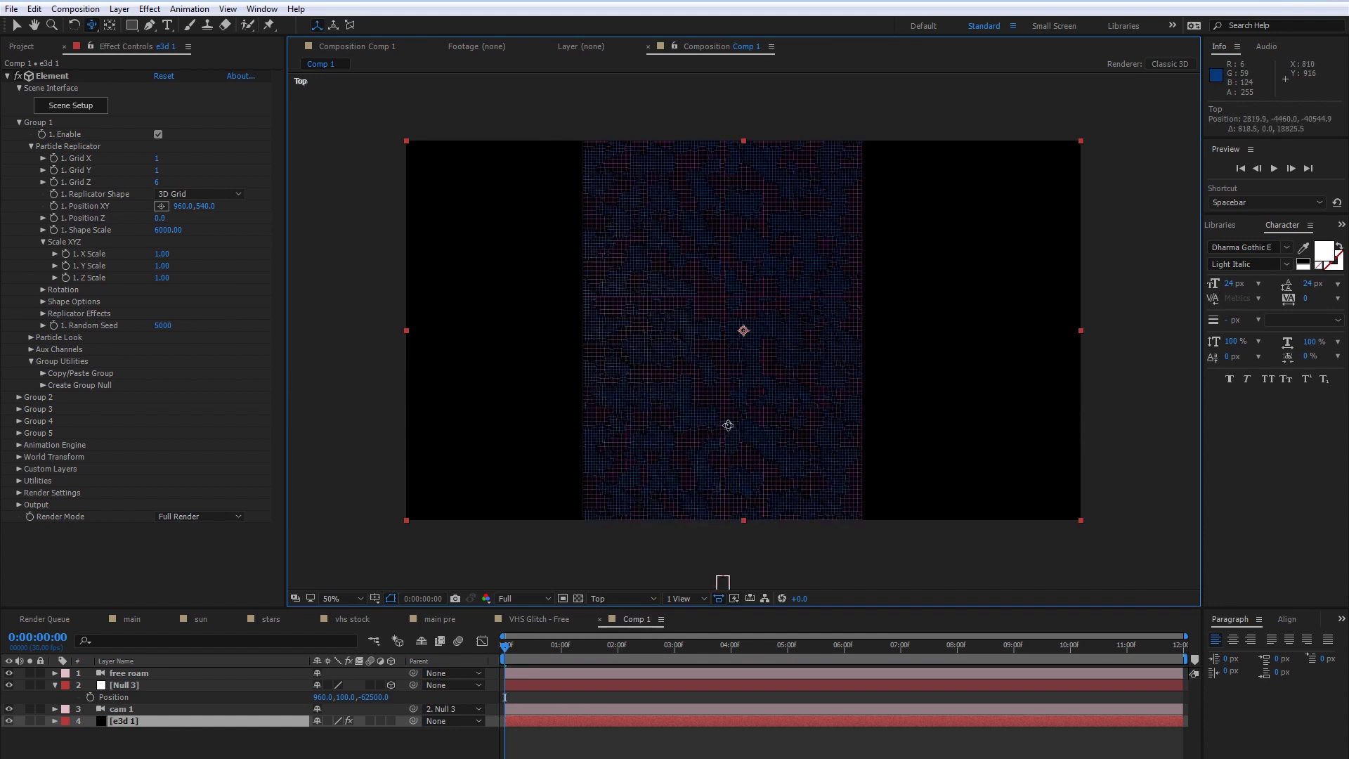
key("c")
left_click_drag(787, 388, 638, 612)
left_click_drag(691, 333, 673, 562)
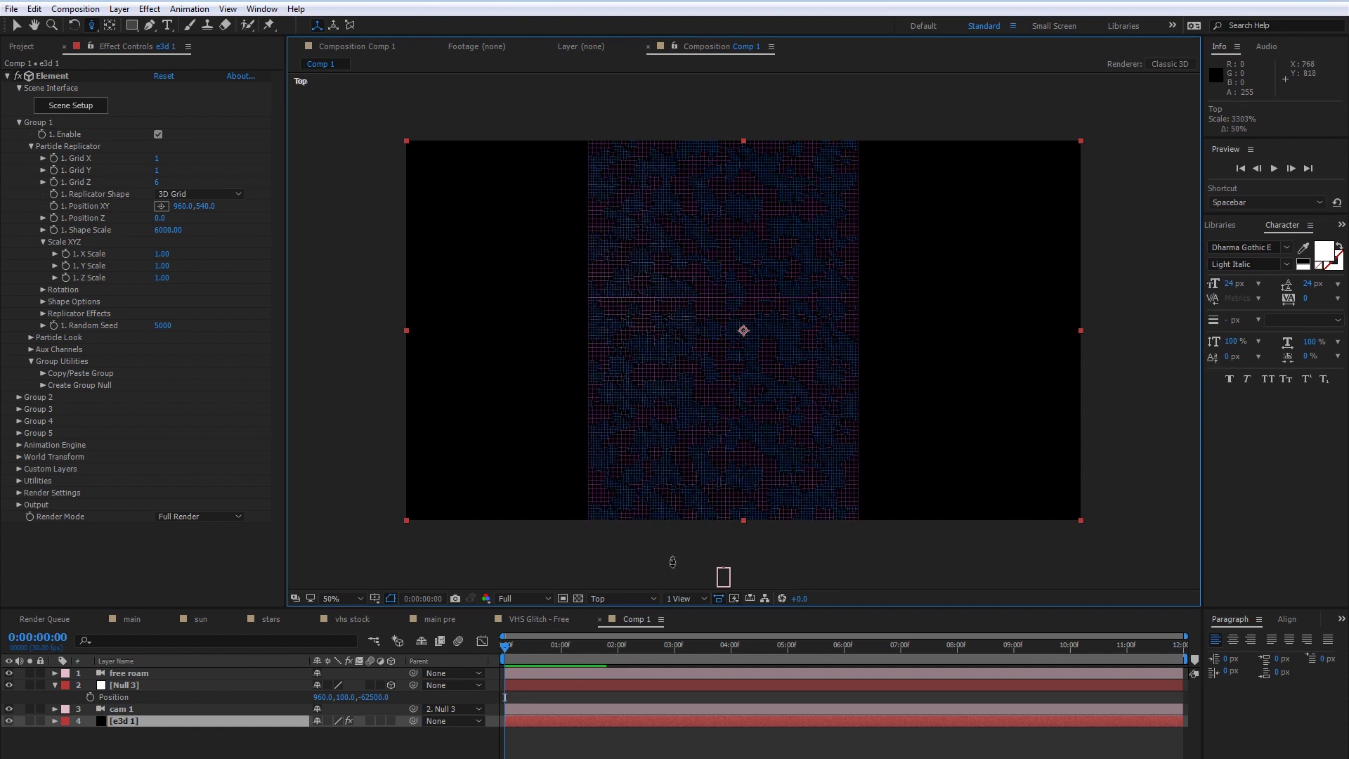
left_click_drag(705, 184, 723, 421)
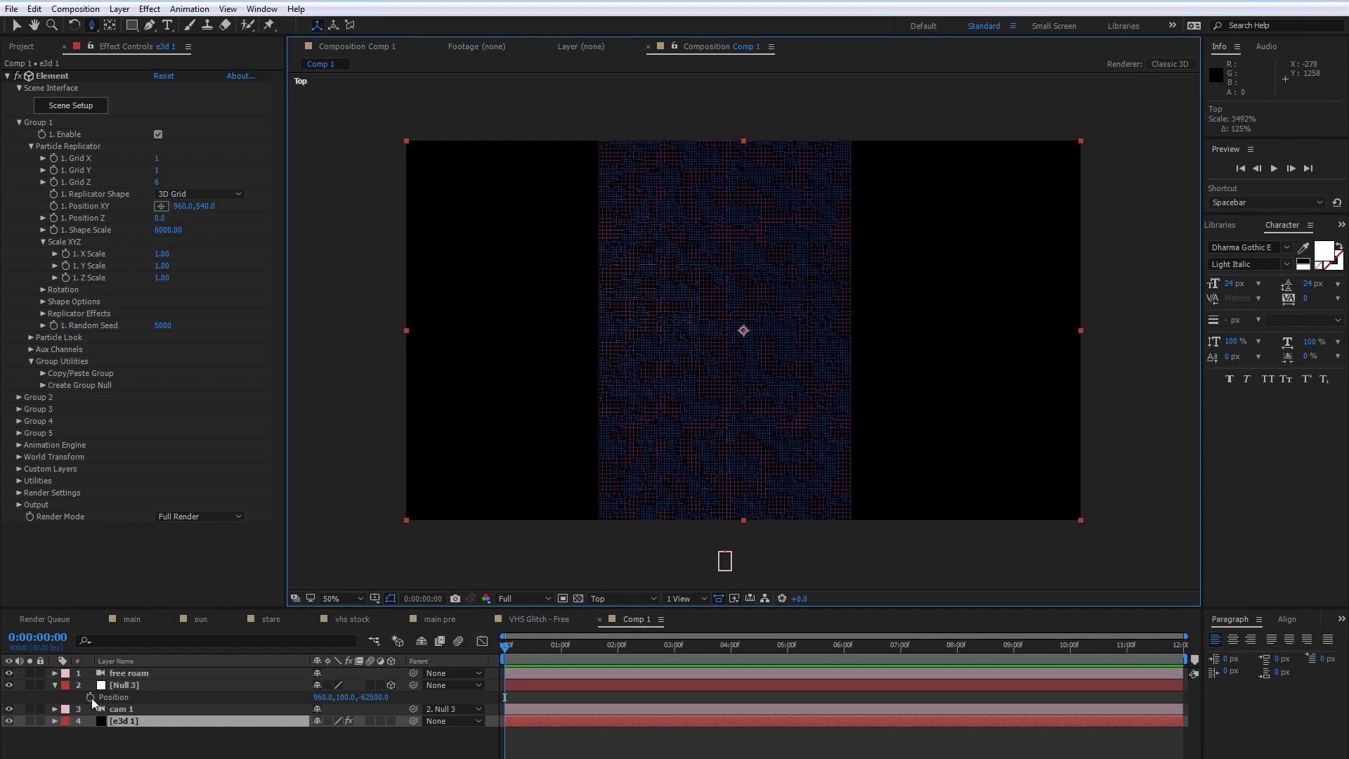
- Keyframe Null 3's position at the composition's start and move it along the valley to Z -17675 at 0:00:11:29
left_click(90, 697)
left_click_drag(611, 646, 1303, 636)
left_click_drag(386, 697, 236, 686)
left_click_drag(515, 643, 1343, 503)
left_click_drag(380, 697, 1130, 491)
left_click_drag(380, 697, 1331, 617)
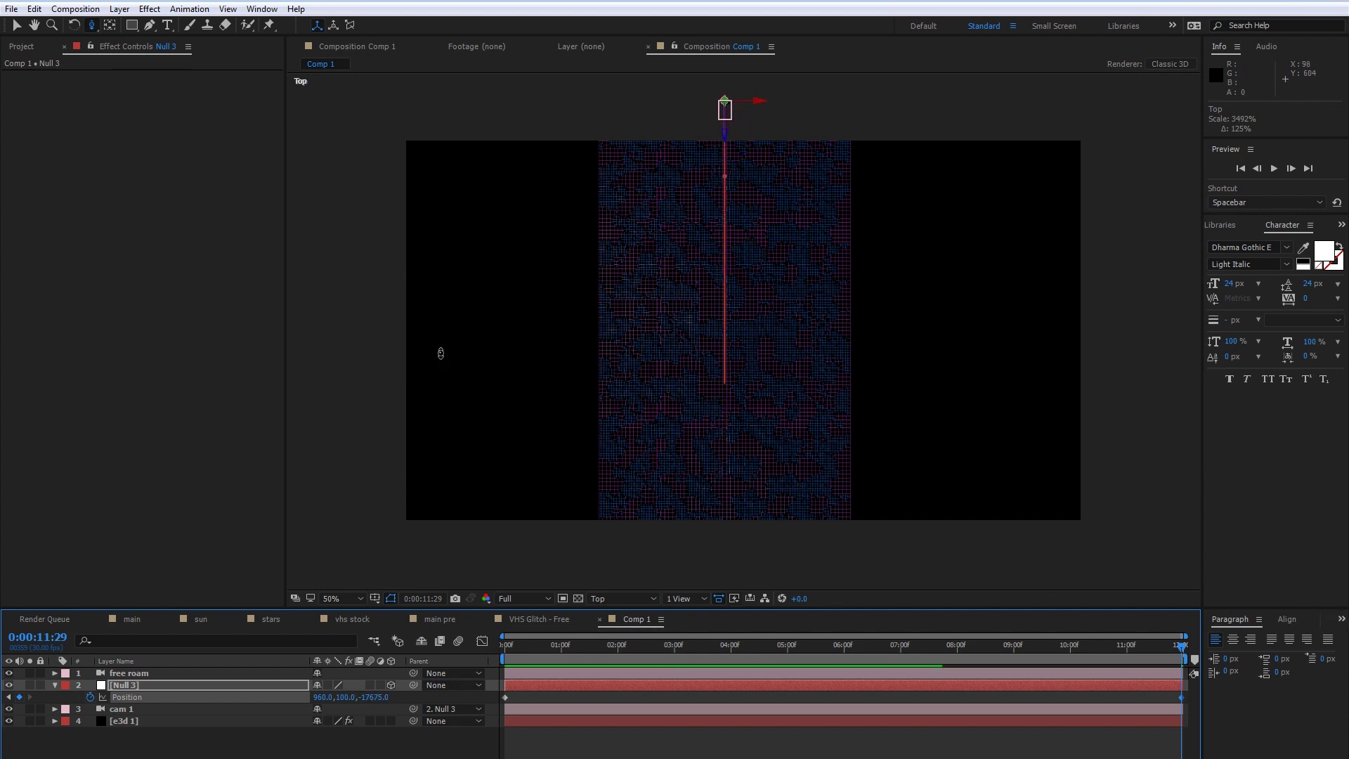
- Set Null 3's Z position to -12500 for the keyframe at 0:00:11:29
key("c")
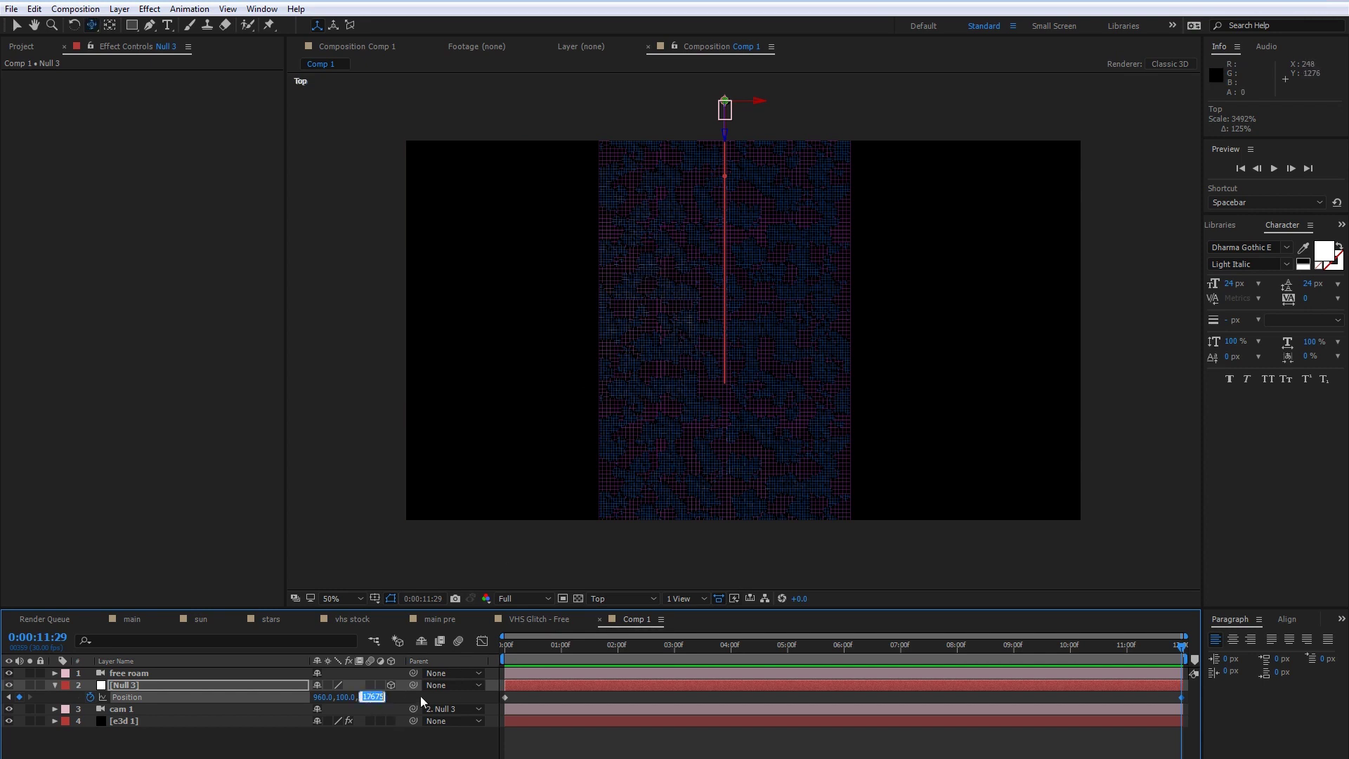
type("-125")
key("Return")
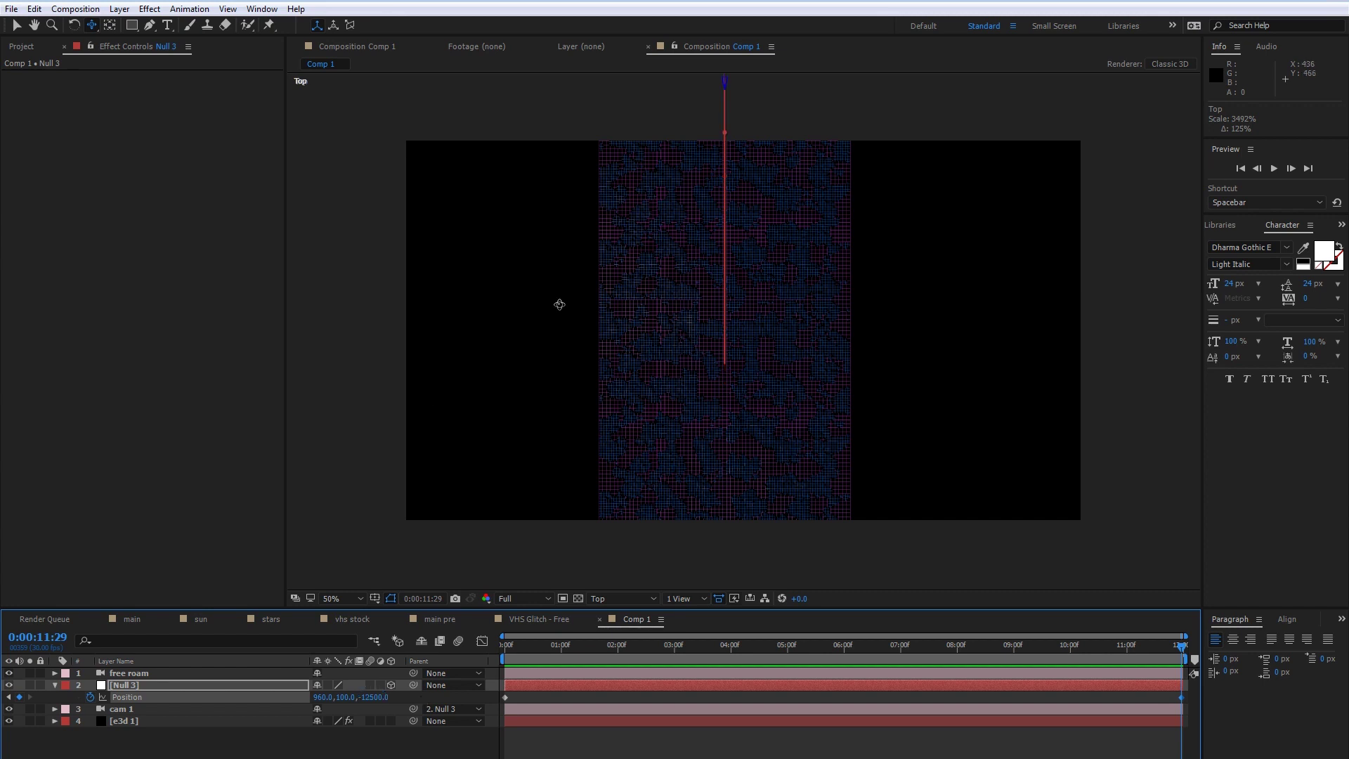
- Examine the terrain around Null 3's motion path in the Top view, checking how far it extends beyond both ends
left_click_drag(790, 211, 773, 474)
scroll(694, 300, "up", 1)
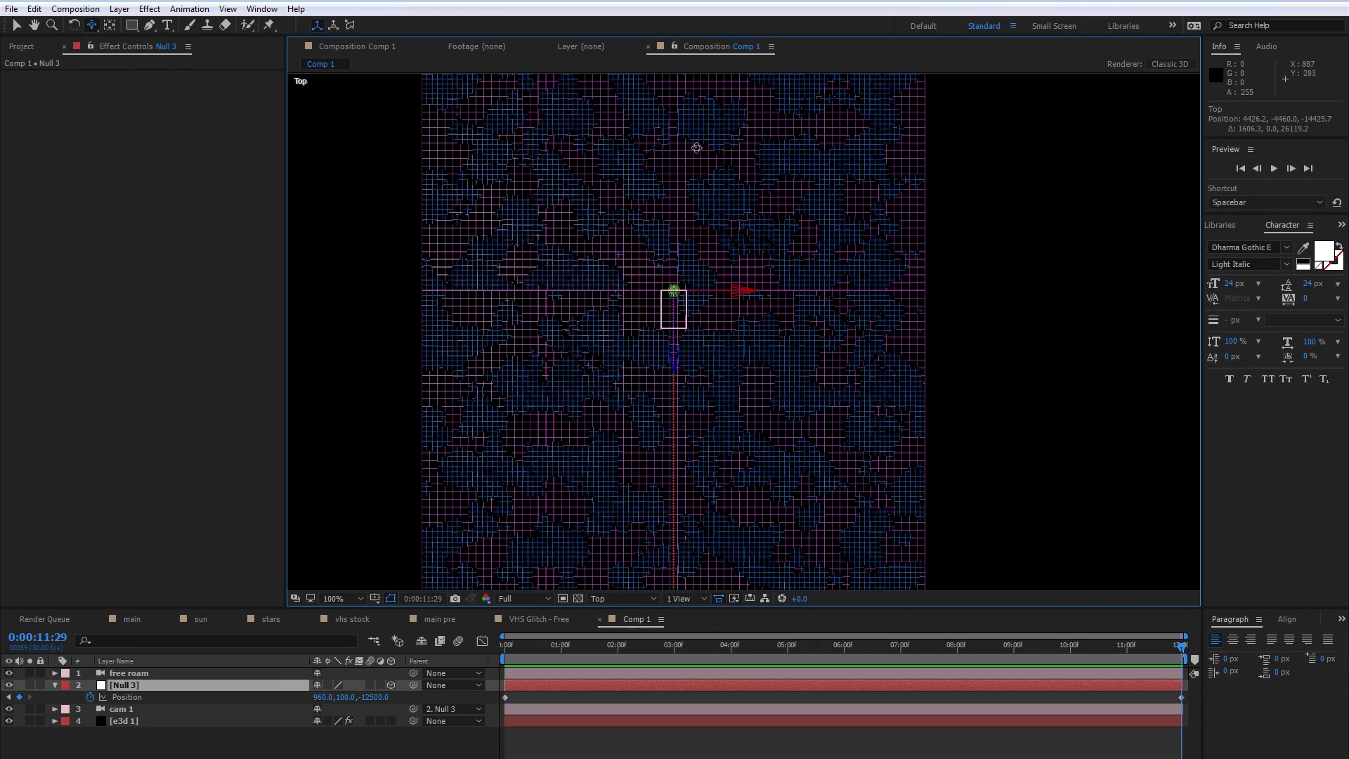
scroll(716, 124, "down", 4)
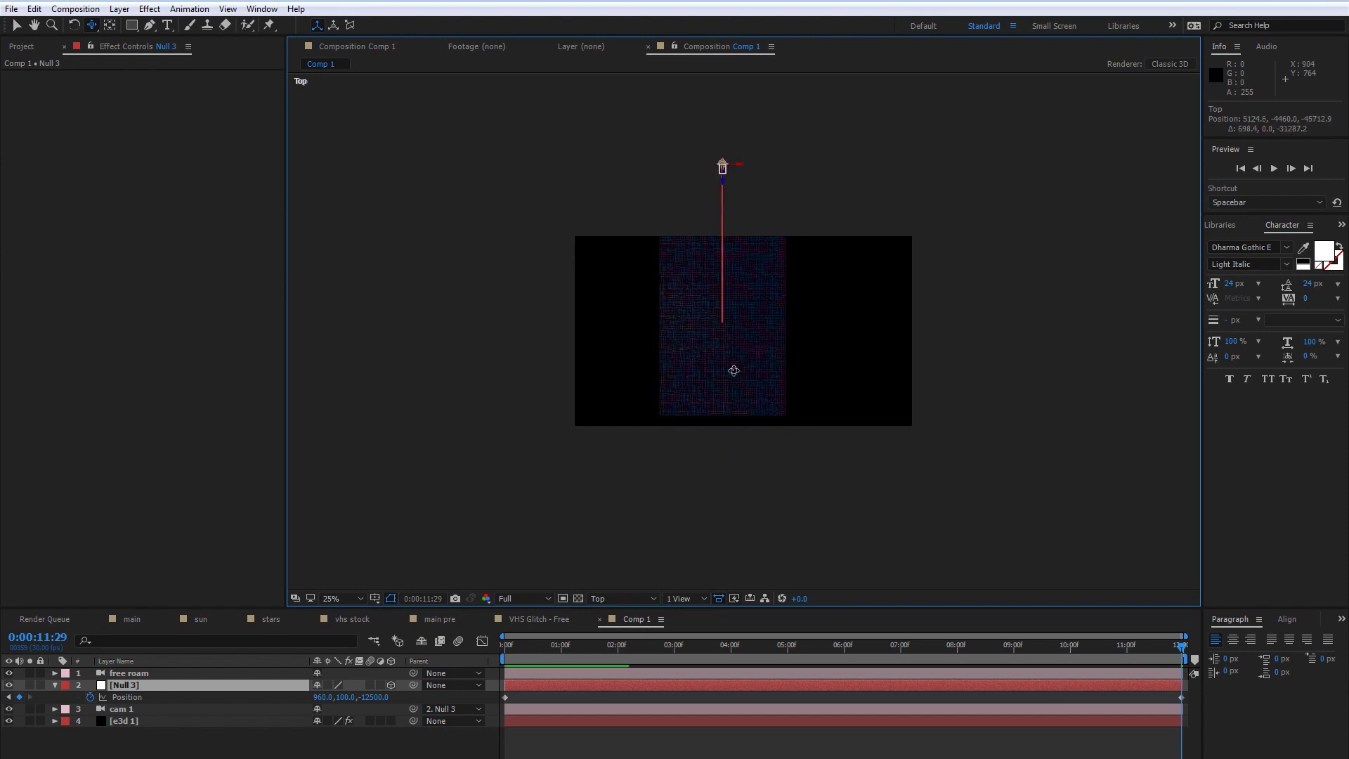
left_click_drag(737, 335, 719, 463)
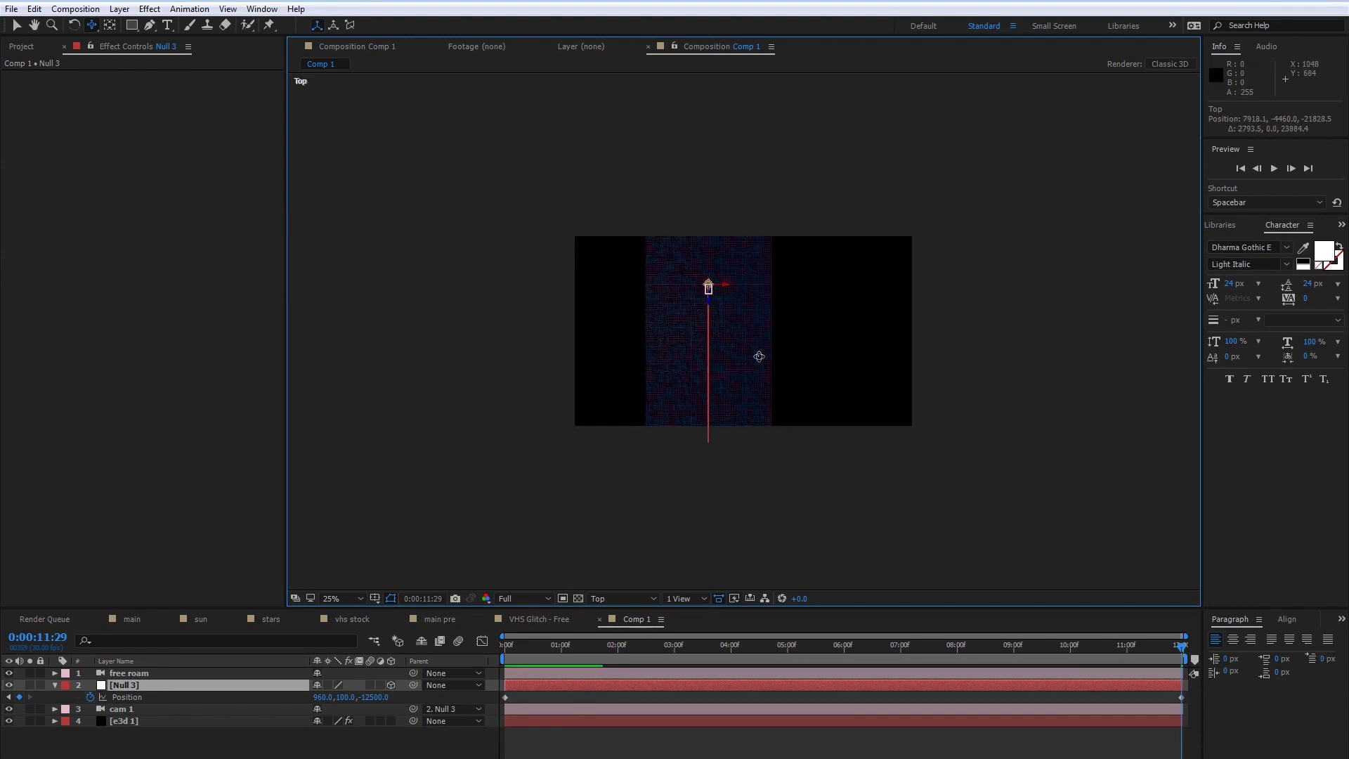
left_click_drag(759, 332, 745, 436)
left_click_drag(683, 288, 729, 423)
mouse_move(743, 300)
left_mouse_down()
mouse_move(741, 422)
mouse_move(749, 365)
mouse_move(751, 427)
mouse_move(741, 315)
left_mouse_up()
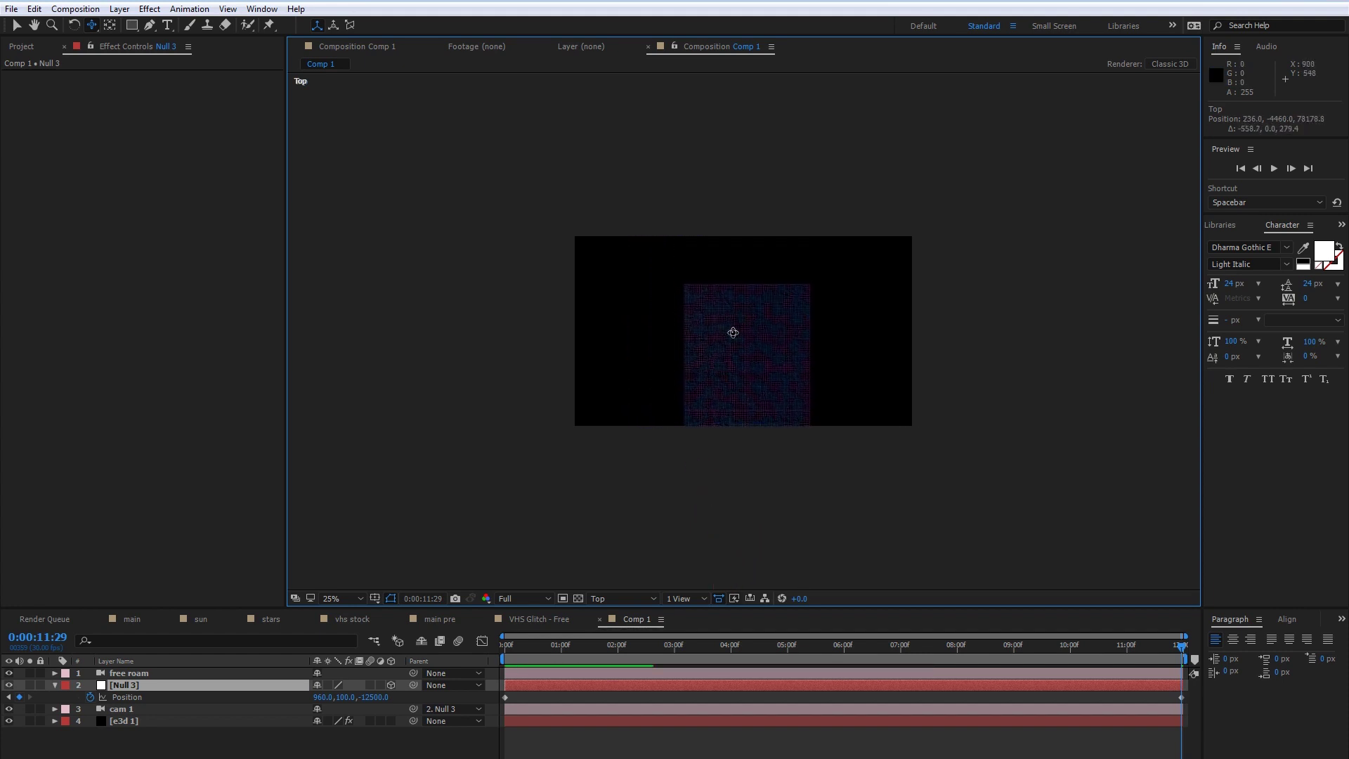
left_click_drag(768, 395, 773, 198)
left_click_drag(749, 417, 725, 196)
left_click_drag(730, 395, 719, 234)
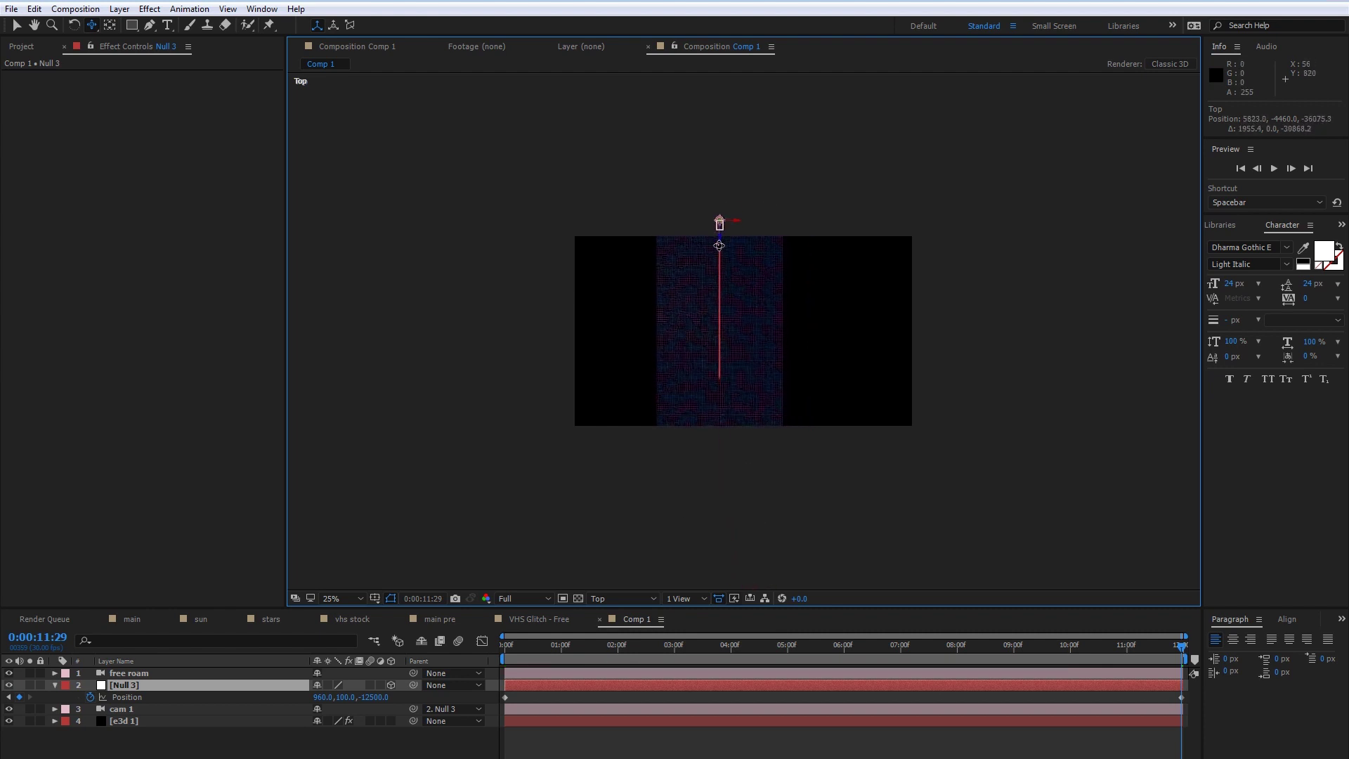
left_click_drag(684, 414, 705, 349)
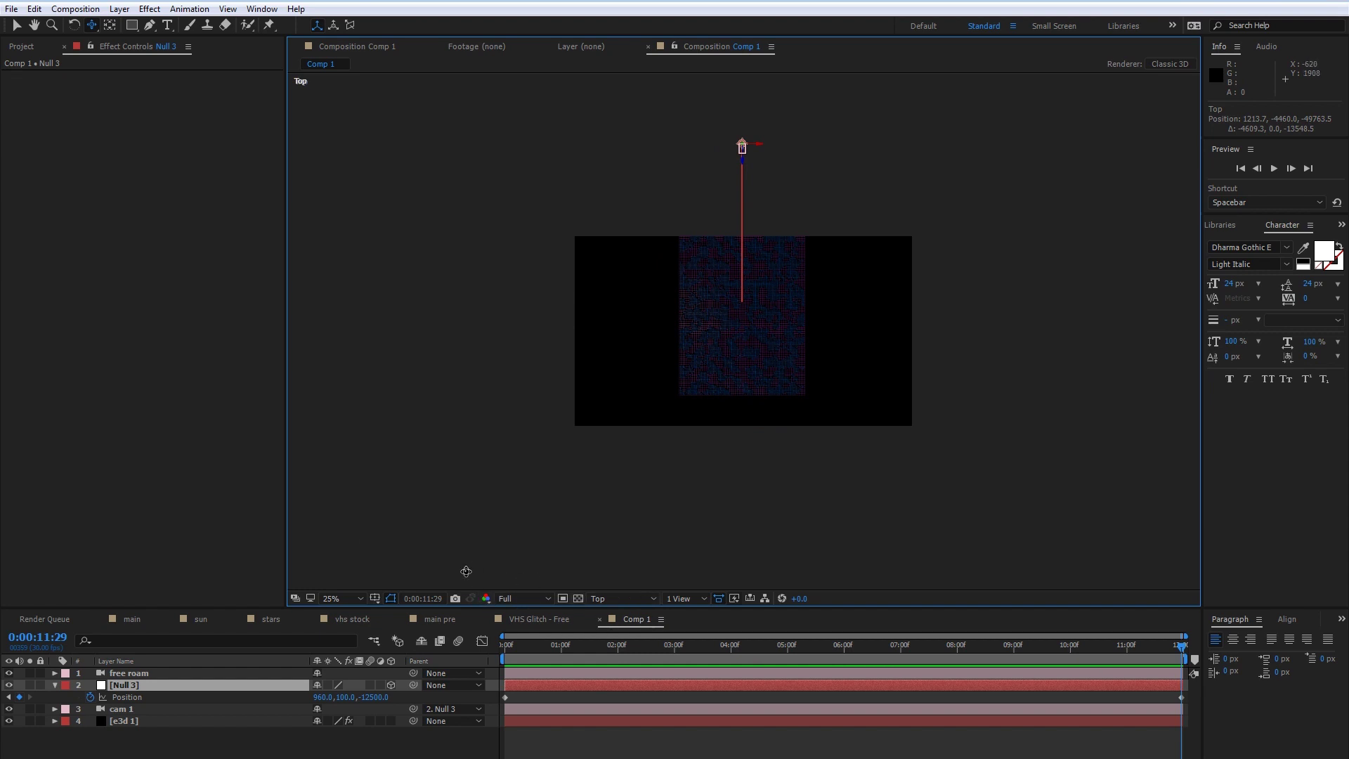
- Switch the viewer to cam 1 and preview the valley fly-through from the composition's start
left_click(619, 598)
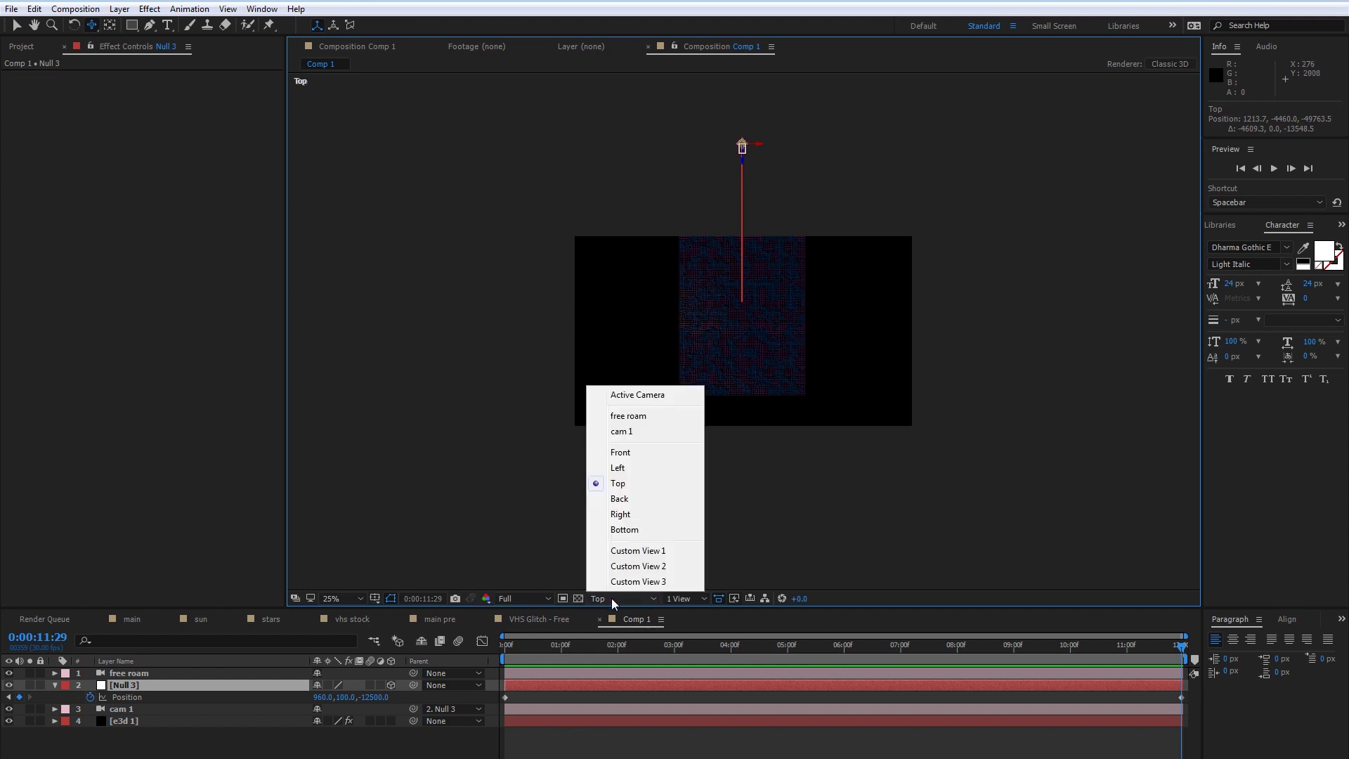
left_click(620, 433)
left_click_drag(533, 647, 290, 629)
key("space")
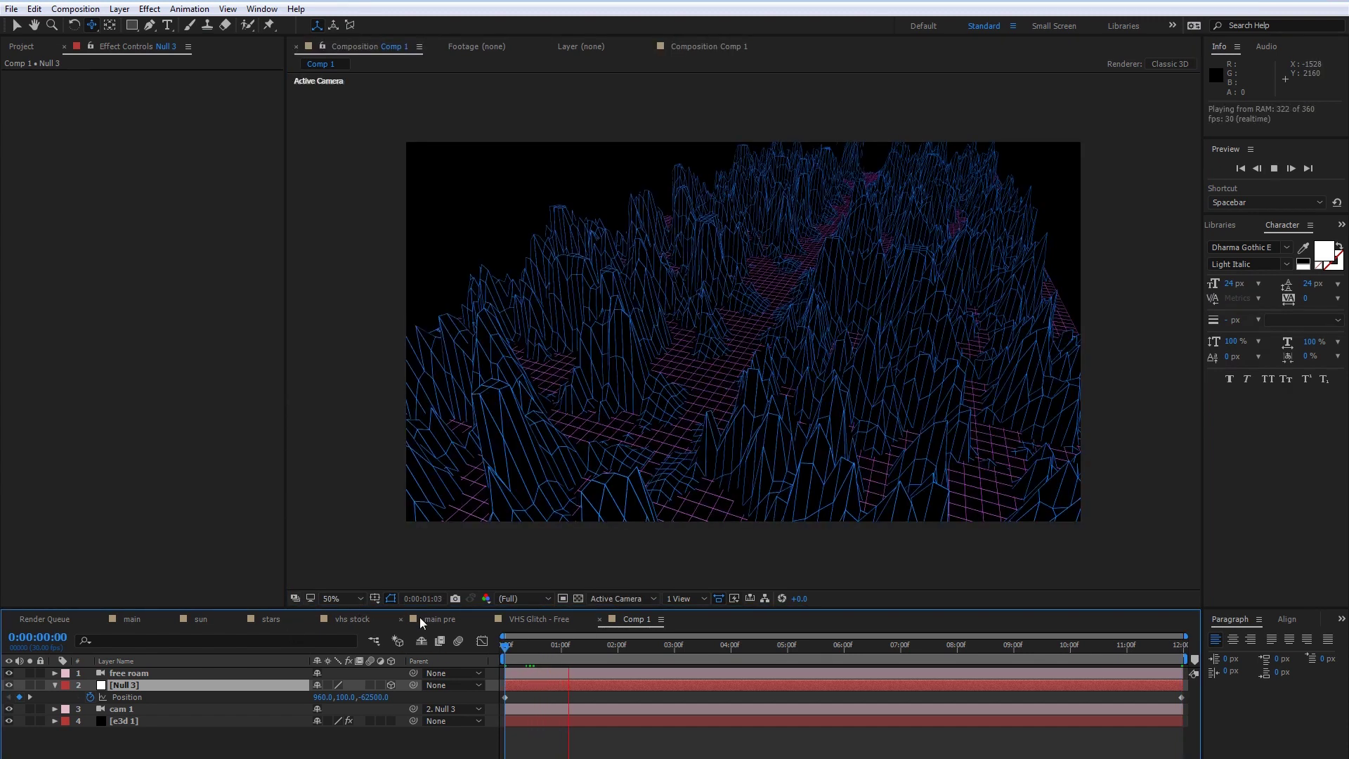
key("space")
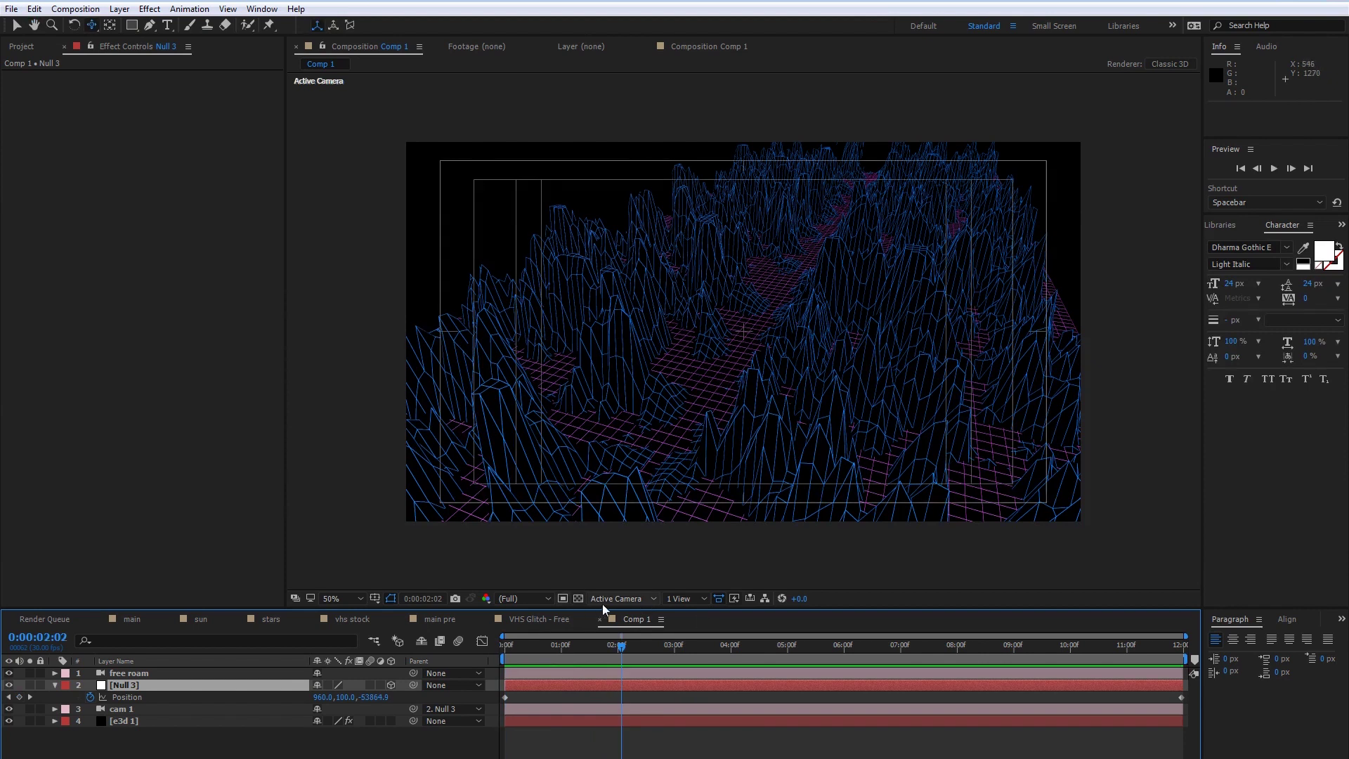
left_click(597, 599)
left_click(622, 432)
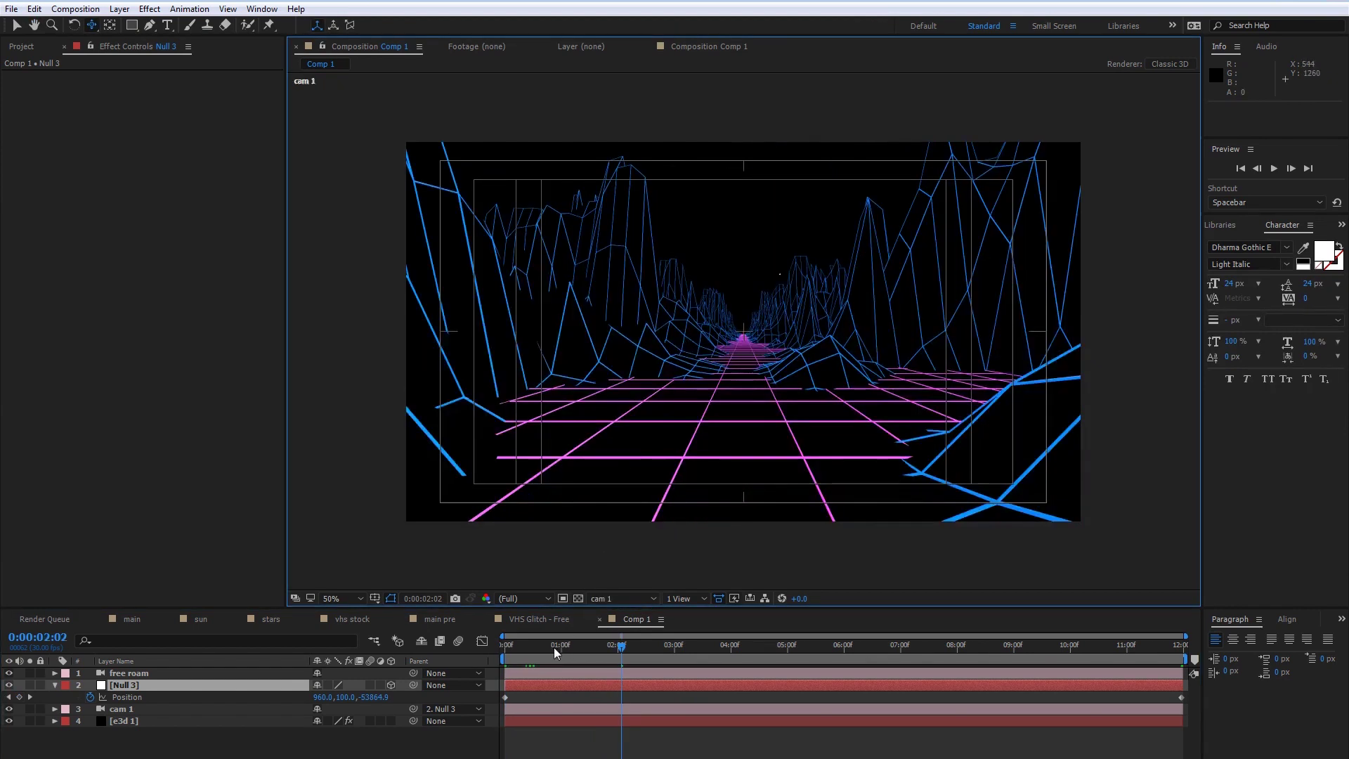
left_click_drag(554, 647, 490, 672)
key("space")
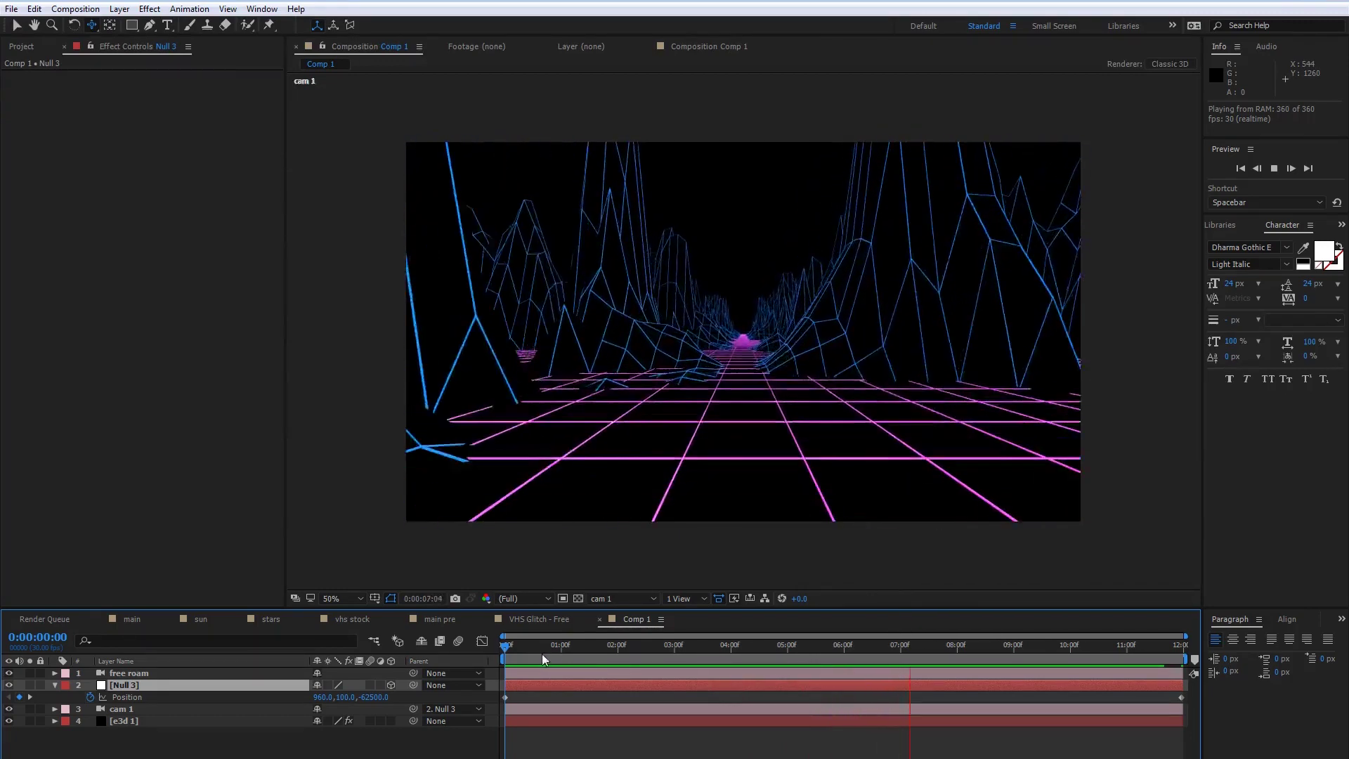
key("space")
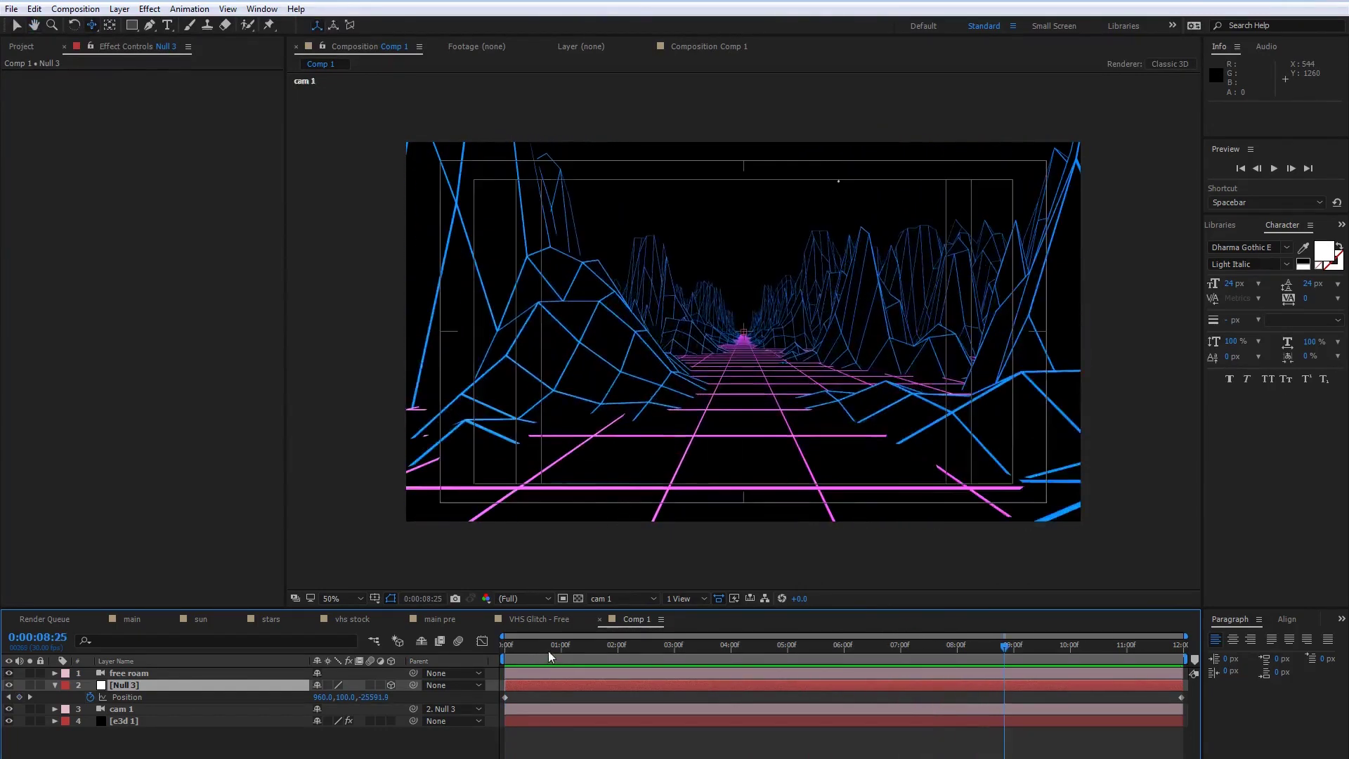
- Compare the camera's frames at the start, 0:00:06:00 and 0:00:11:29, replaying the animation to check how it loops
key("Home")
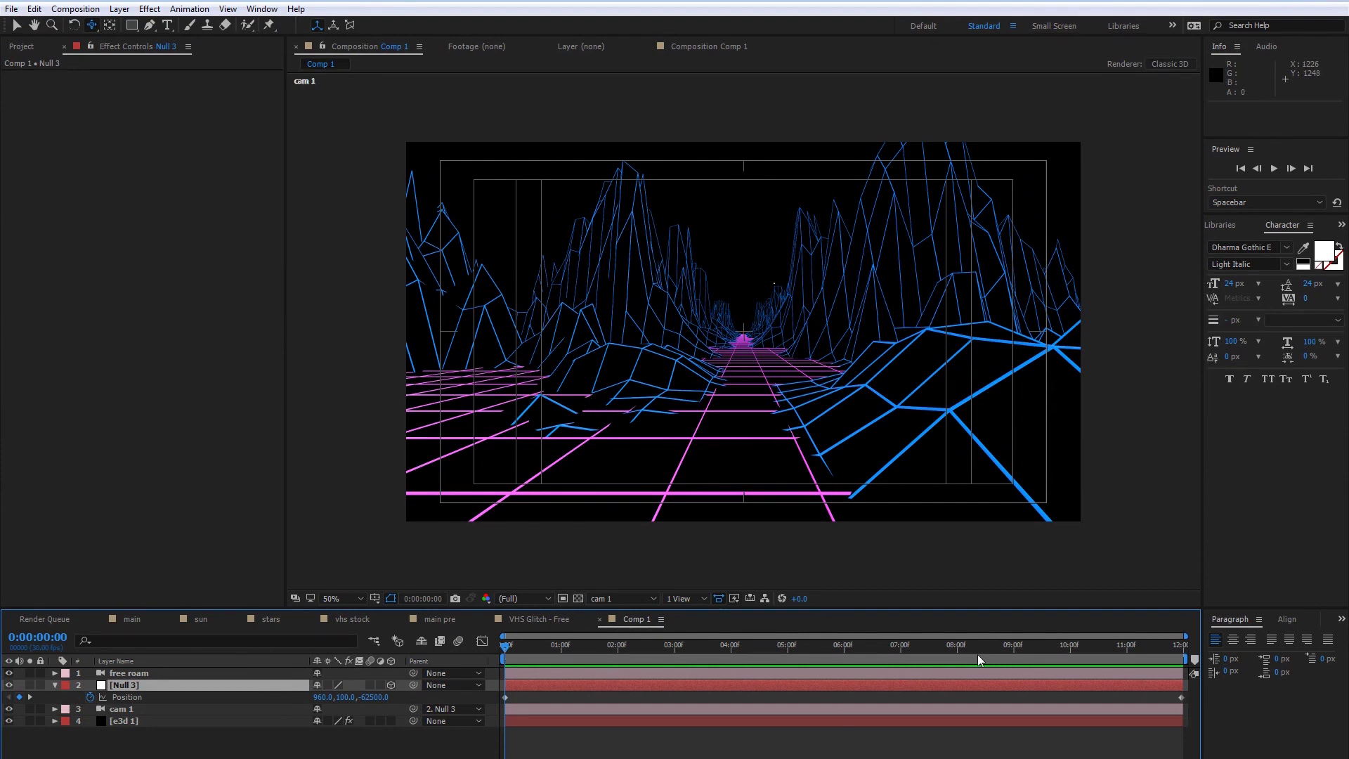
left_click_drag(1001, 645, 493, 644)
key("space")
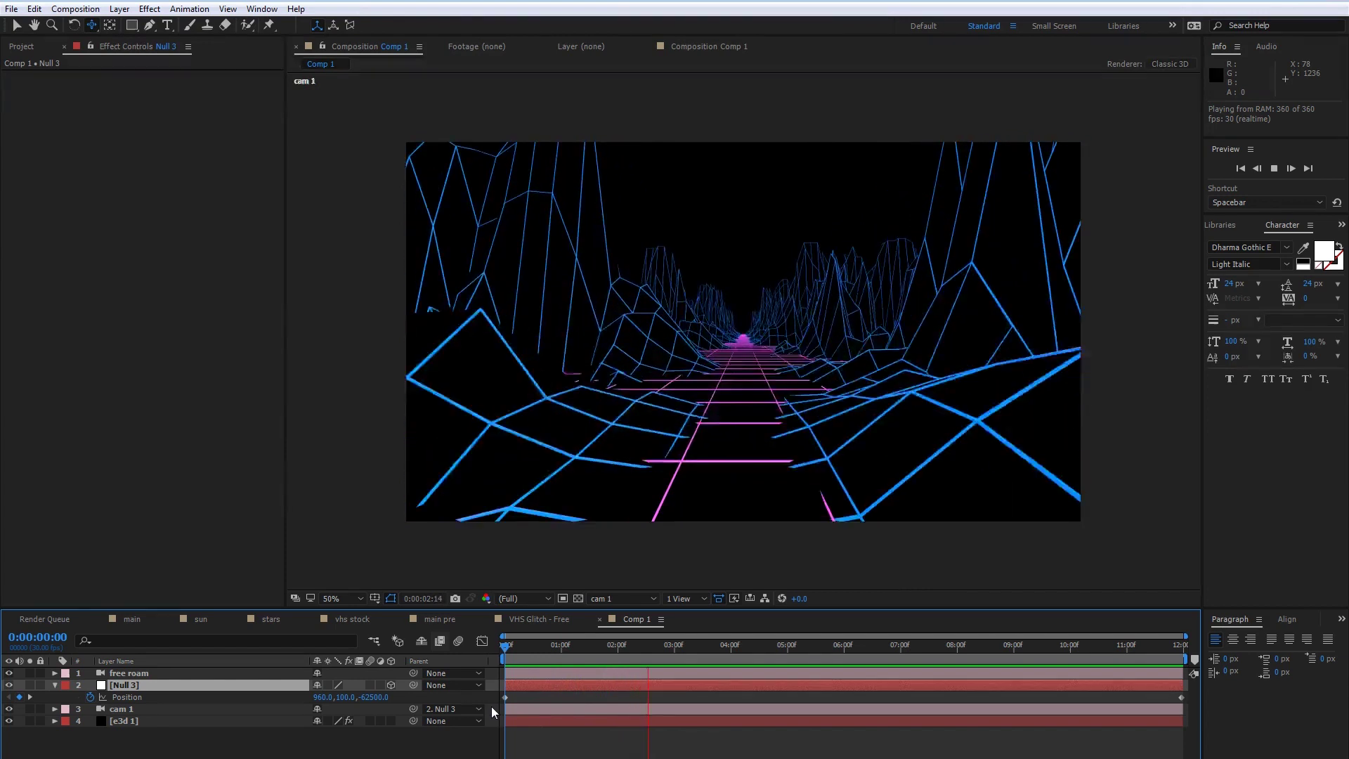
left_click(843, 647)
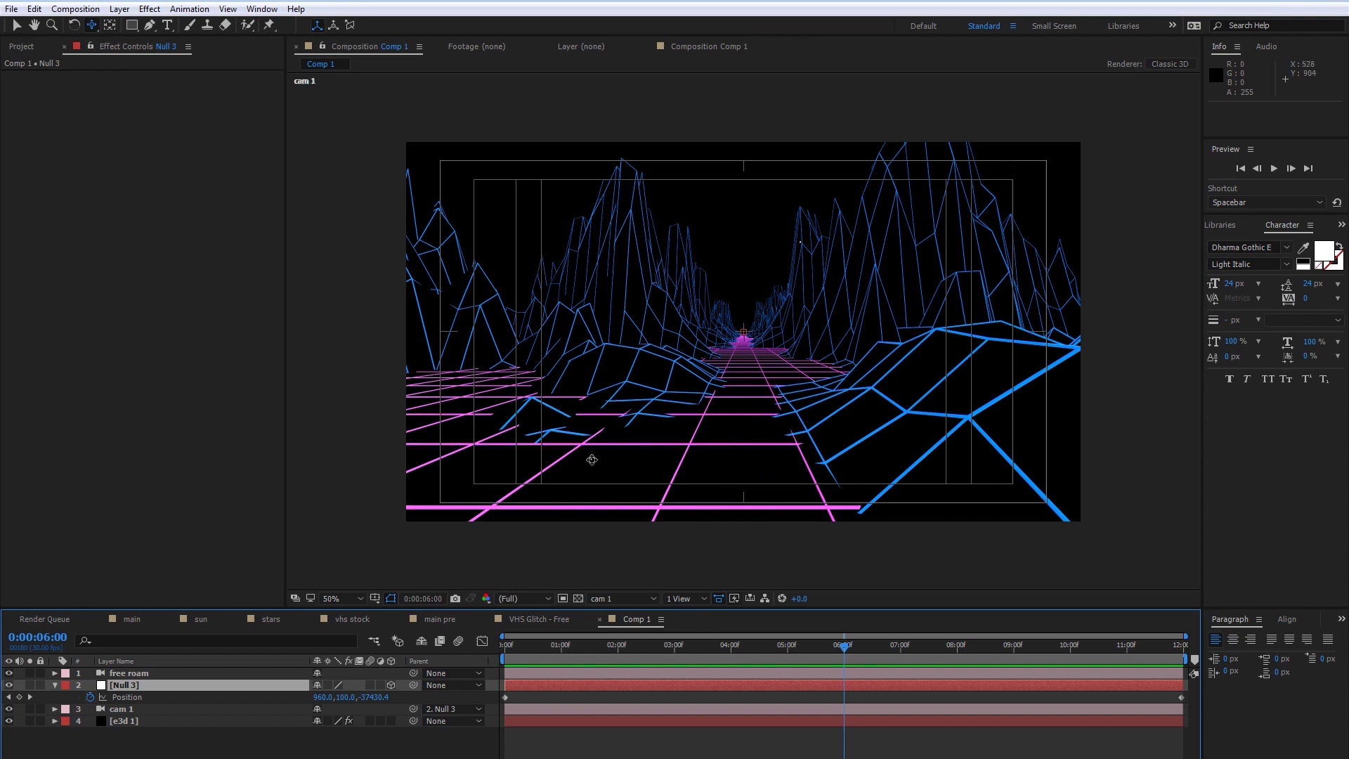
left_click_drag(843, 649, 1194, 660)
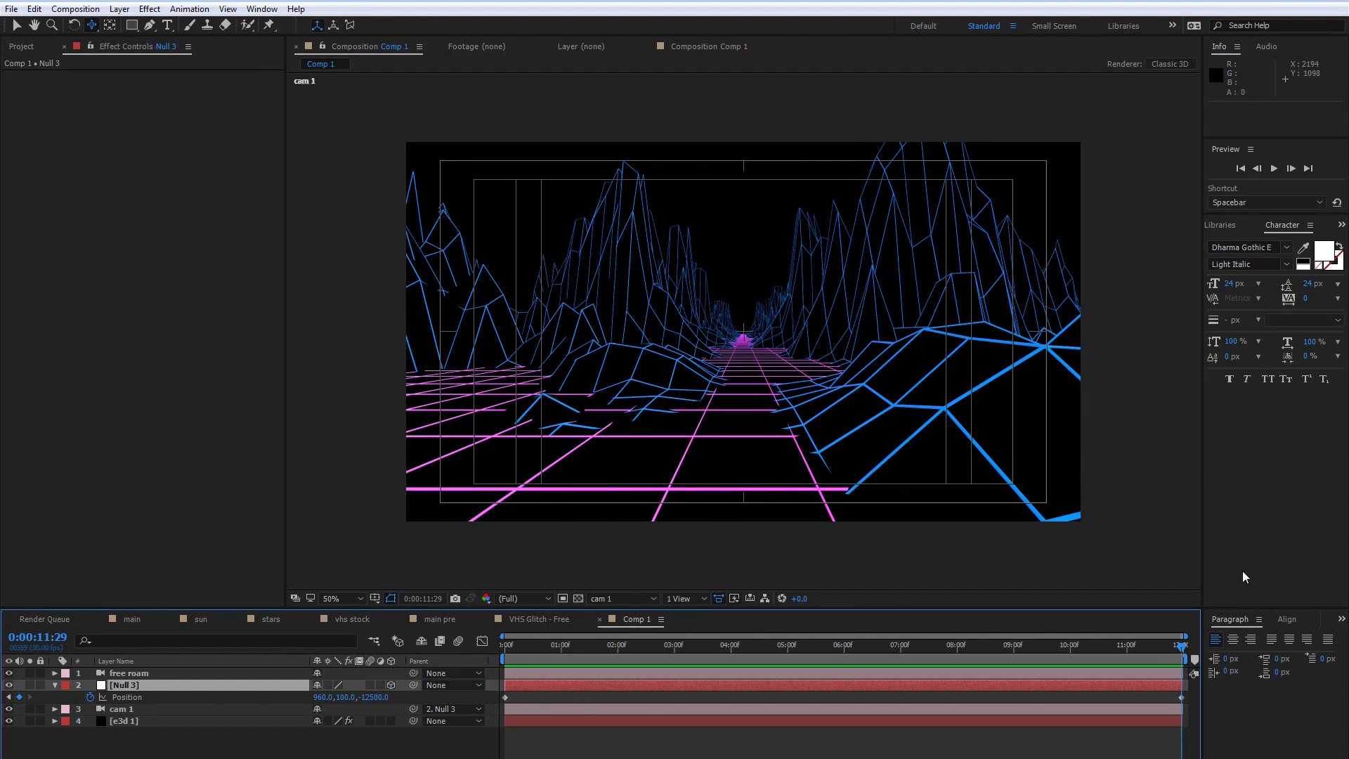
left_click_drag(1171, 655, 1038, 648)
key("space")
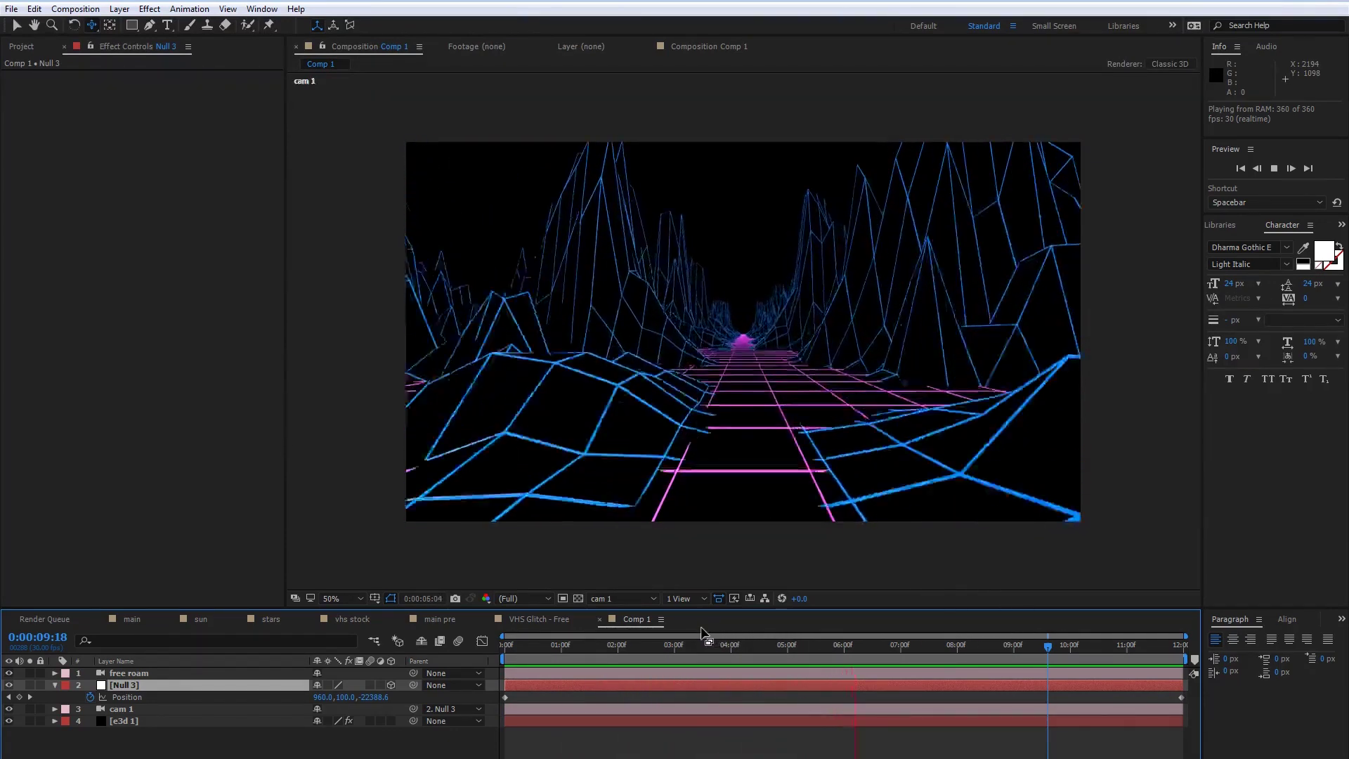
key("space")
left_click_drag(856, 647, 532, 663)
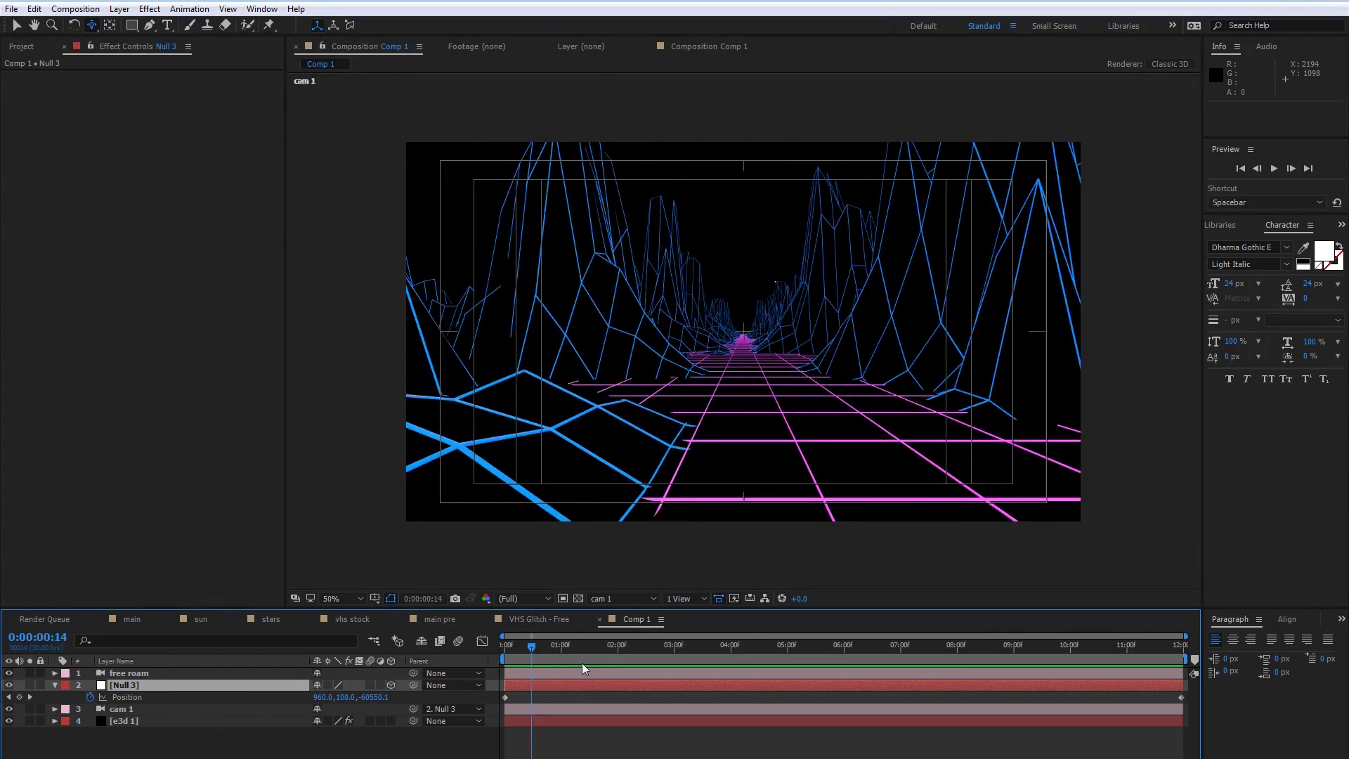
- Try slowing the flight by keyframing Null 3's position at 0:00:06:00 and moving that keyframe to 0:00:11:29 in place of the last one
left_click(844, 649)
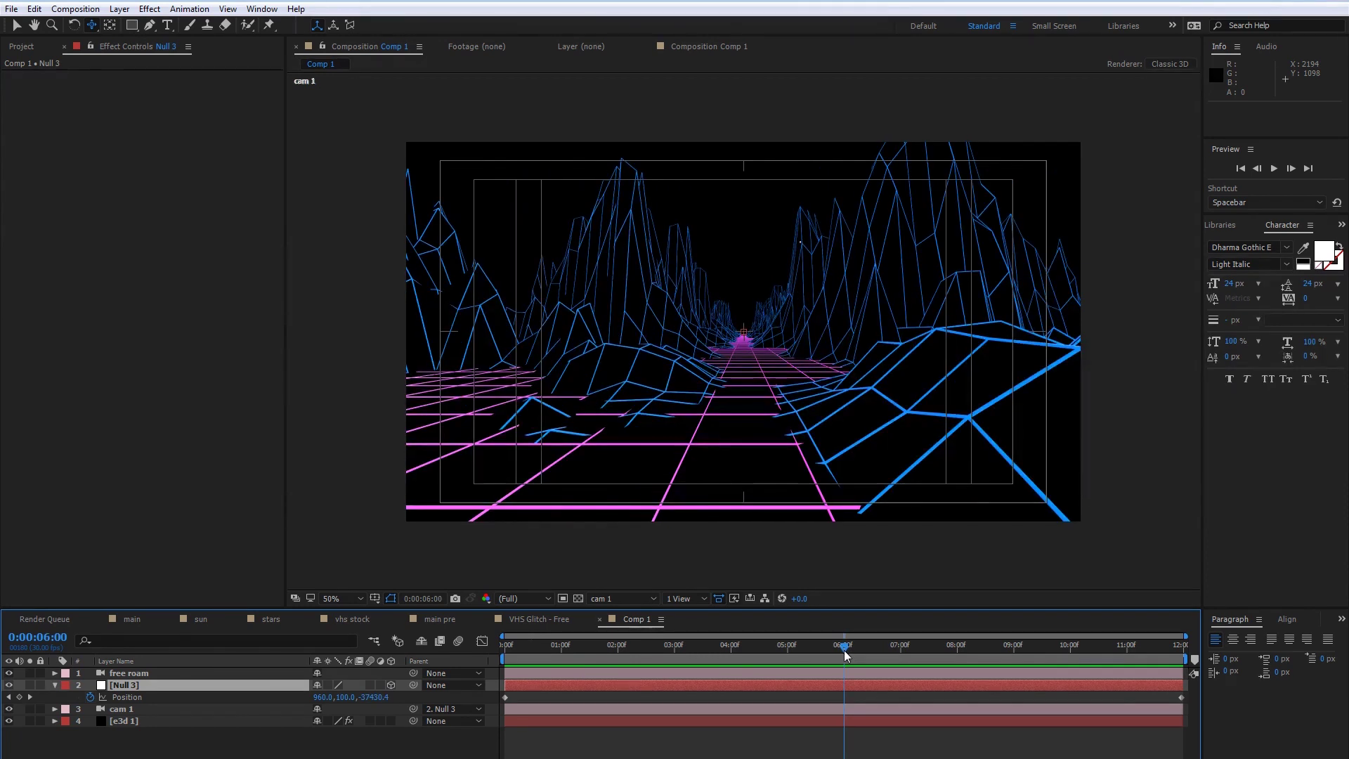
left_click(19, 696)
left_click(373, 696)
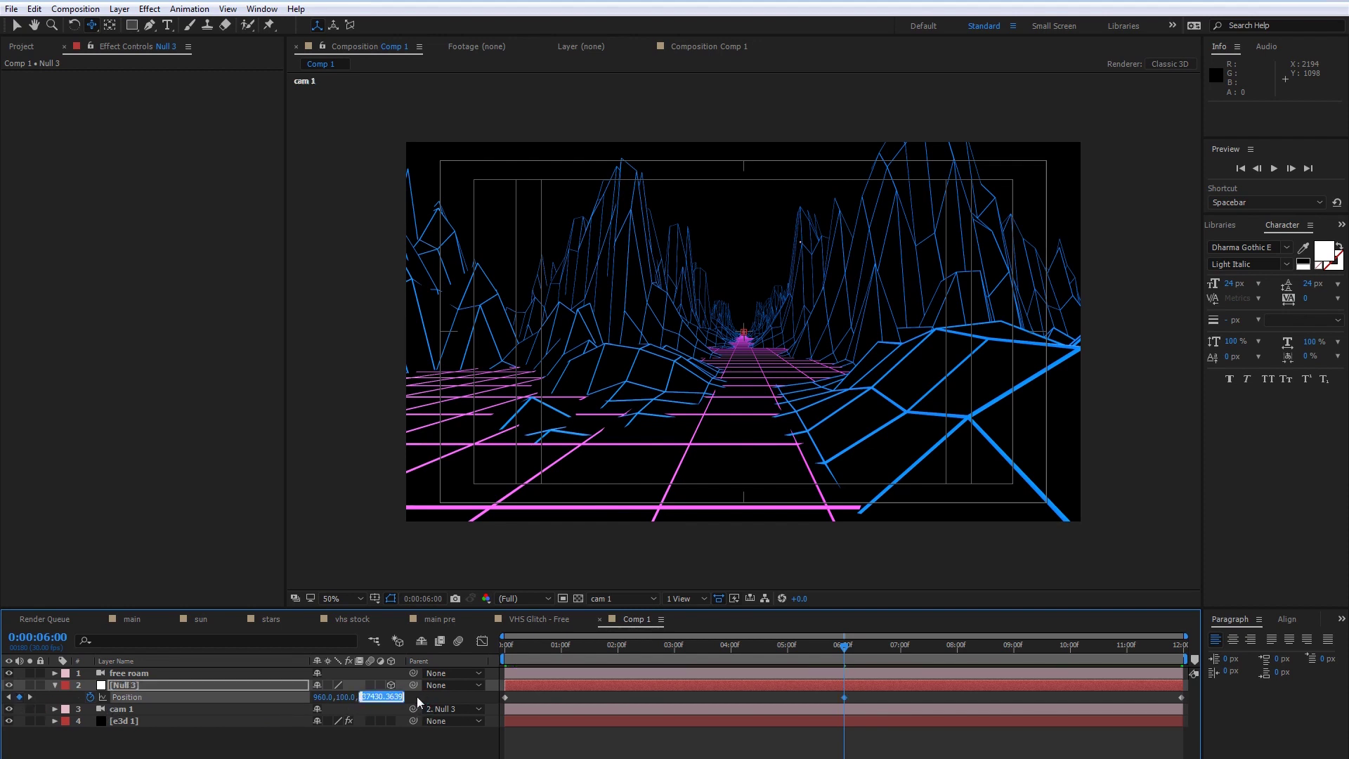
left_click(416, 696)
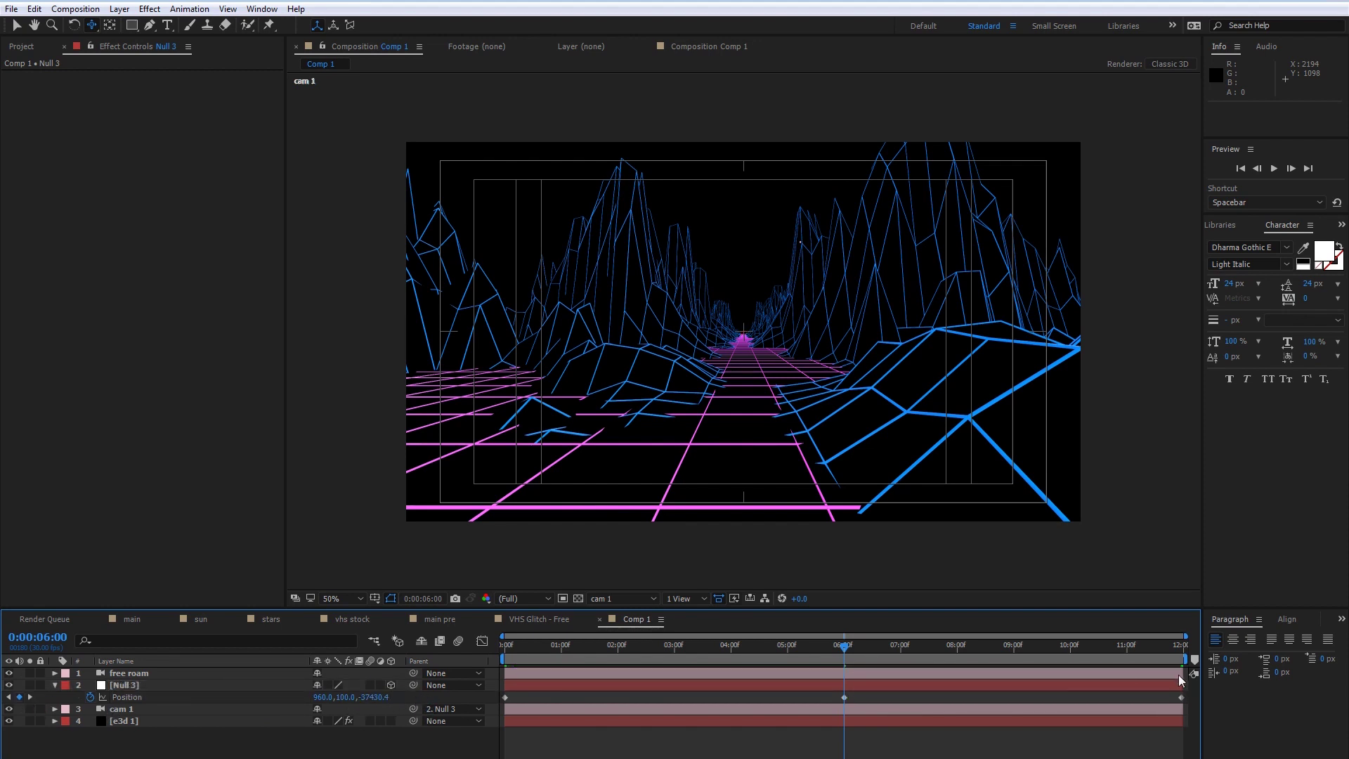
left_click(1180, 697)
key("Delete")
left_click_drag(843, 697, 1179, 702)
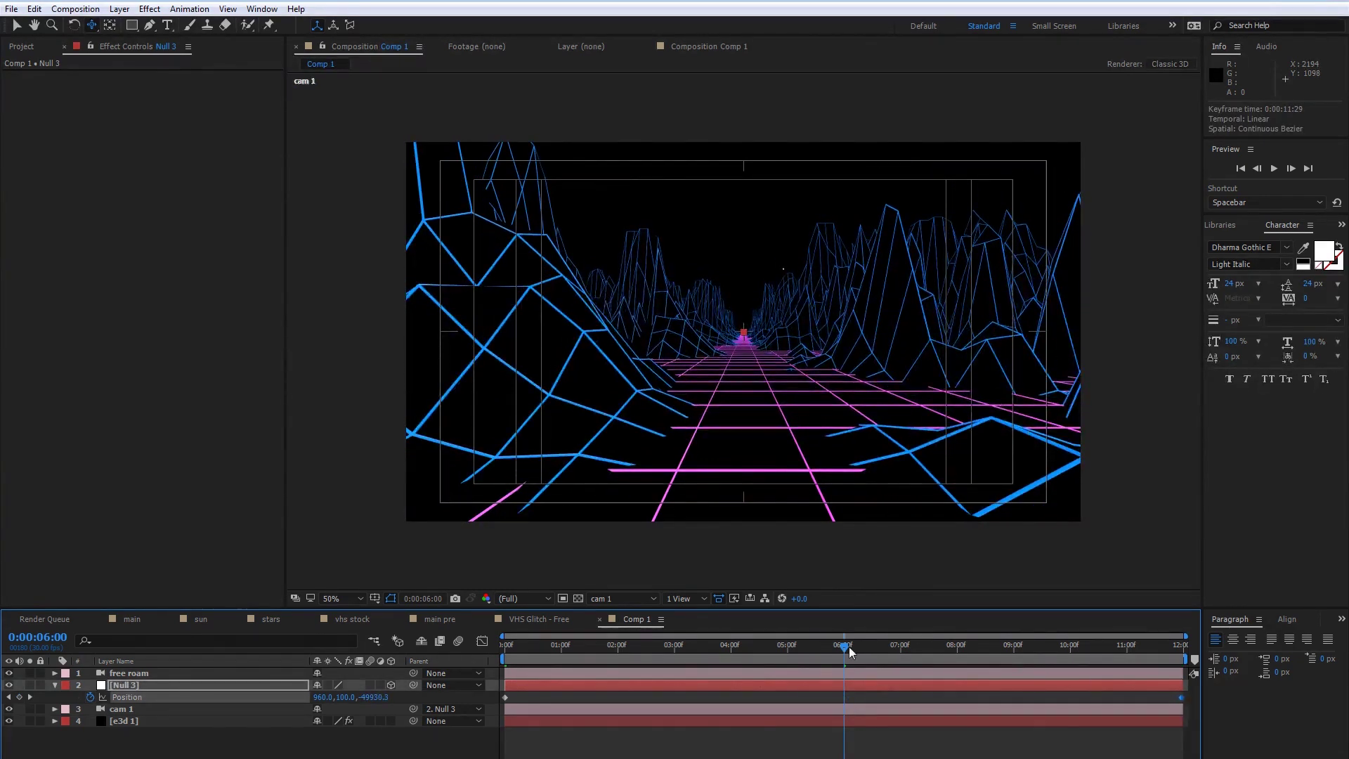
- Preview the slowed camera flight from the composition's start
left_click_drag(846, 646, 322, 637)
key("space")
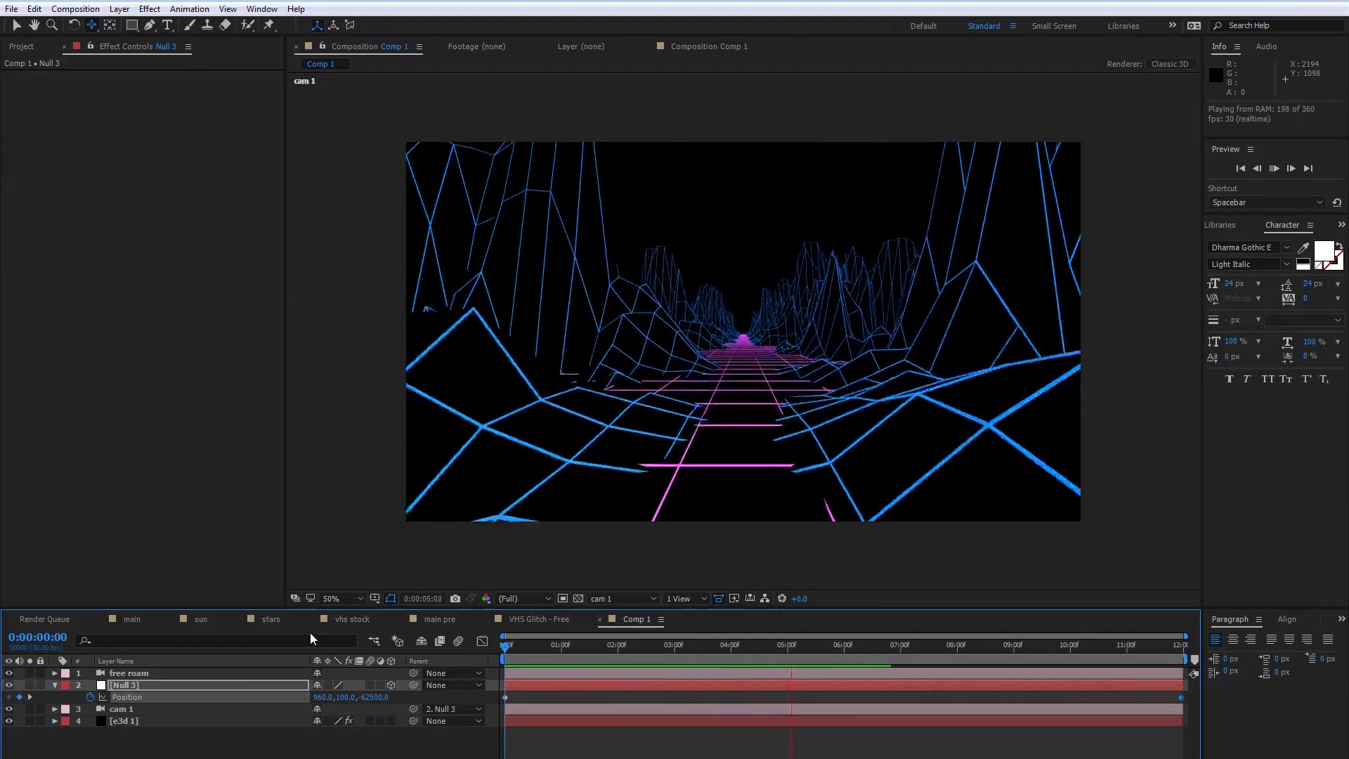
key("space")
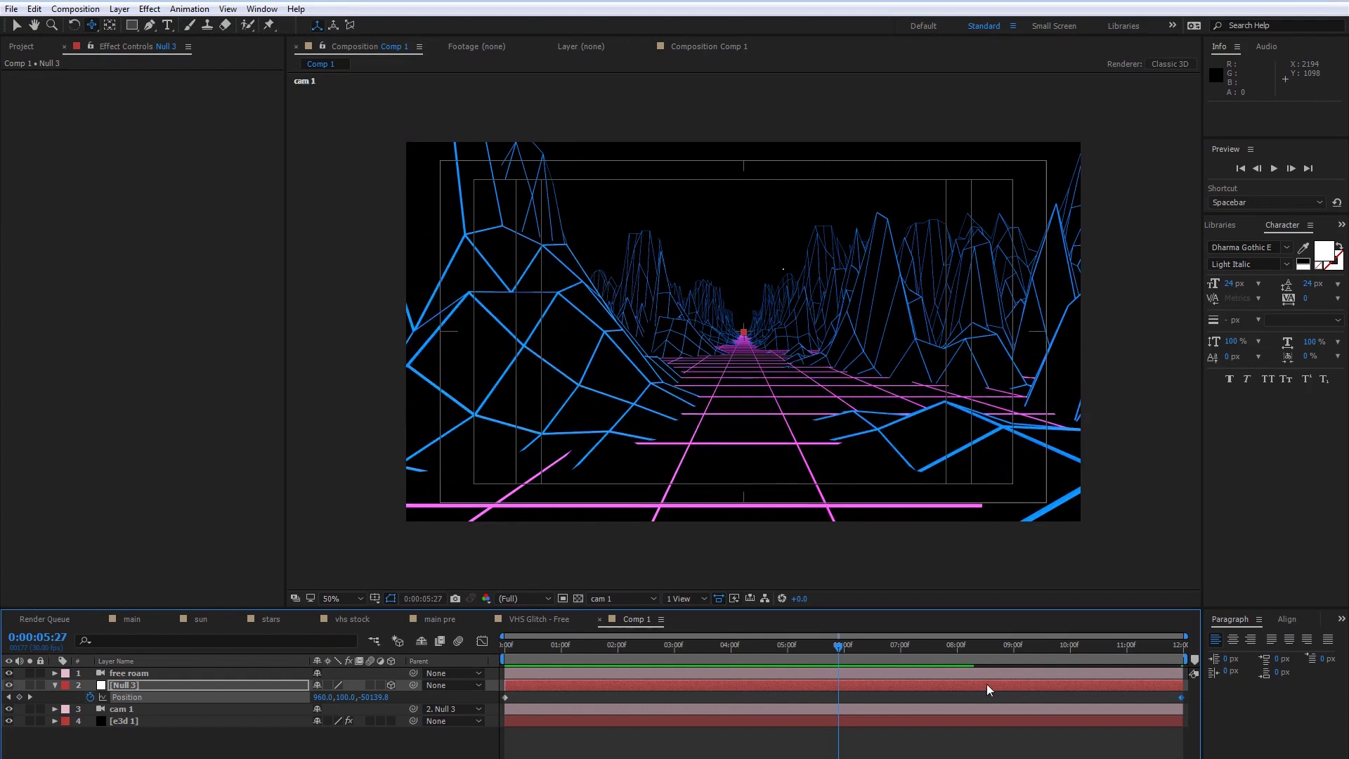
- Undo the Null 3 keyframe move, the end keyframe deletion and the added middle keyframe
key("ctrl+z")
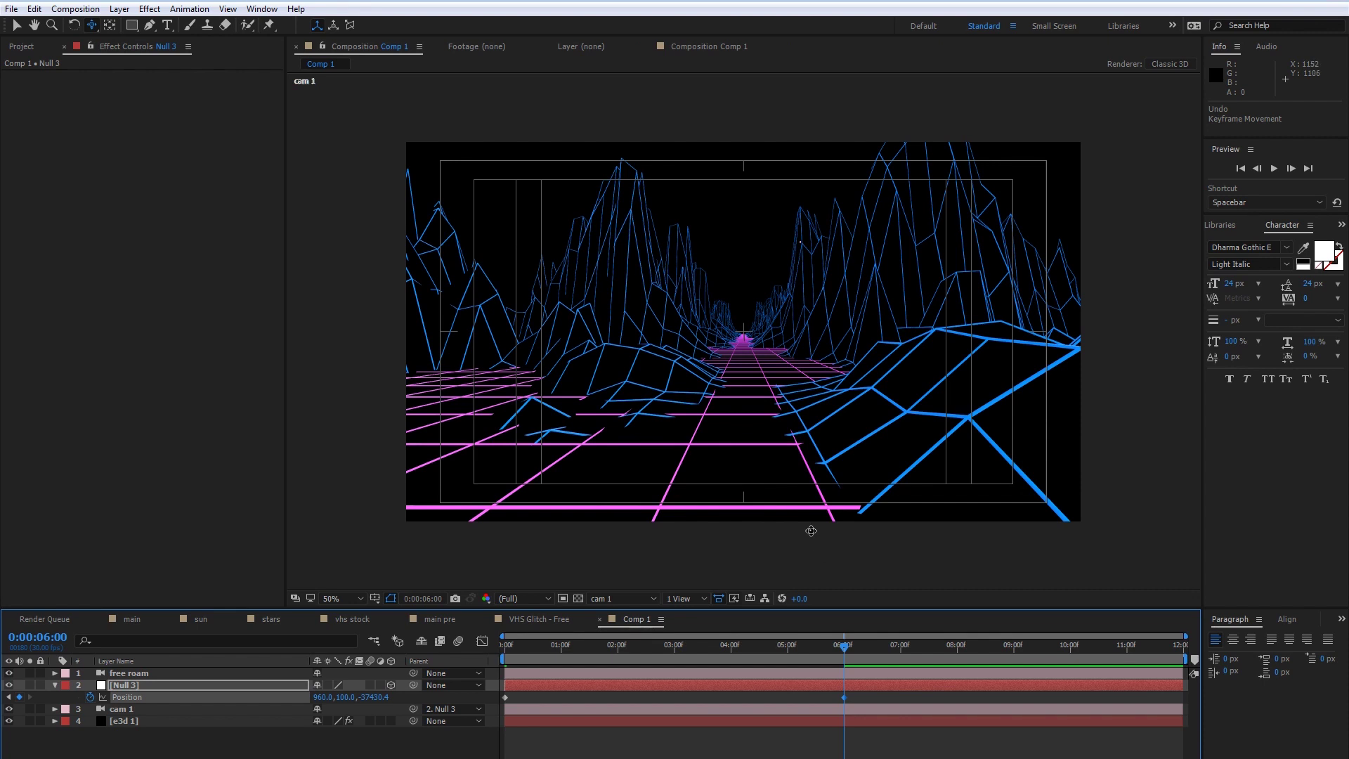
key("ctrl+z")
key("ctrl+z")
- Replay the fly-through from the start with Null 3's original position keyframes
left_click_drag(846, 651, 232, 680)
key("space")
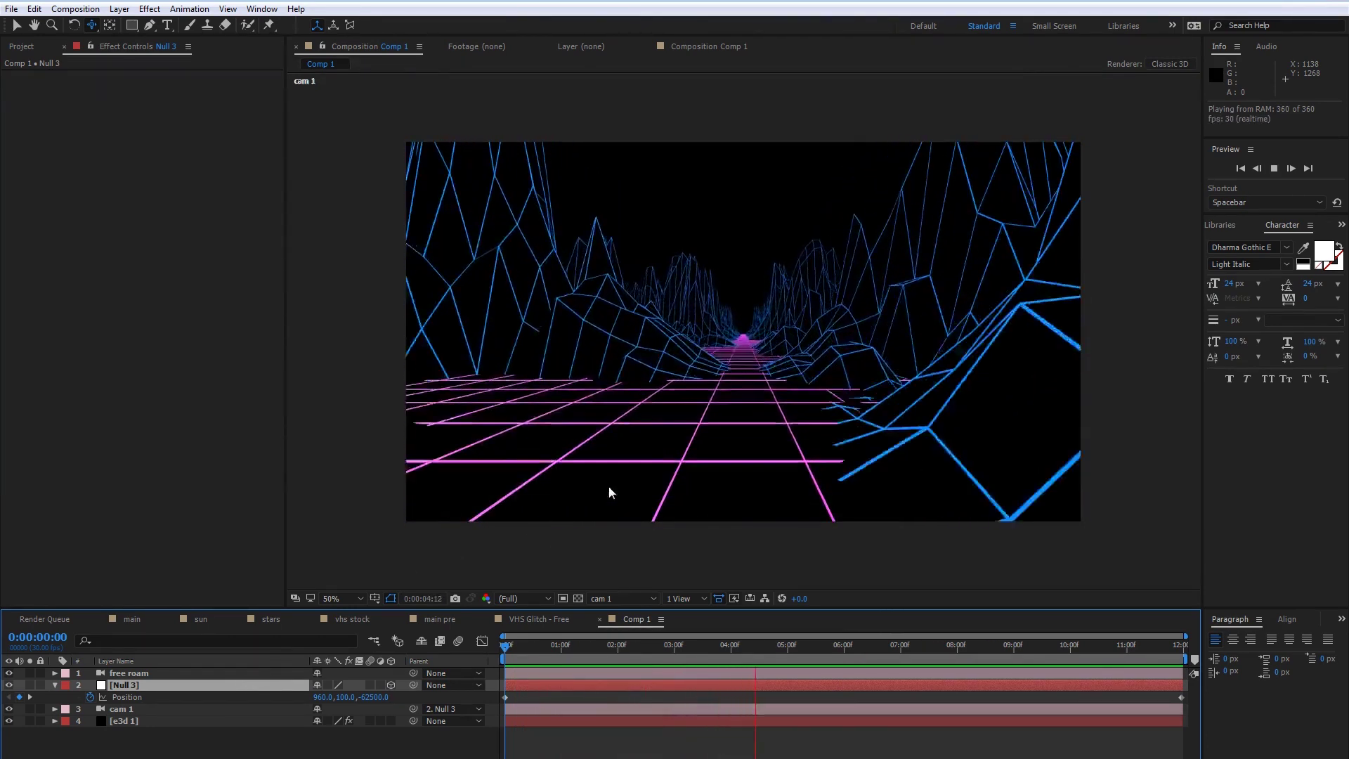
key("space")
- Inspect the distant end of the valley up close around 0:00:10:22 and in playback to see how far terrain is drawn
right_click(767, 421)
left_click(749, 421)
scroll(759, 421, "up", 1)
left_click_drag(777, 644, 1105, 584)
scroll(736, 286, "up", 1)
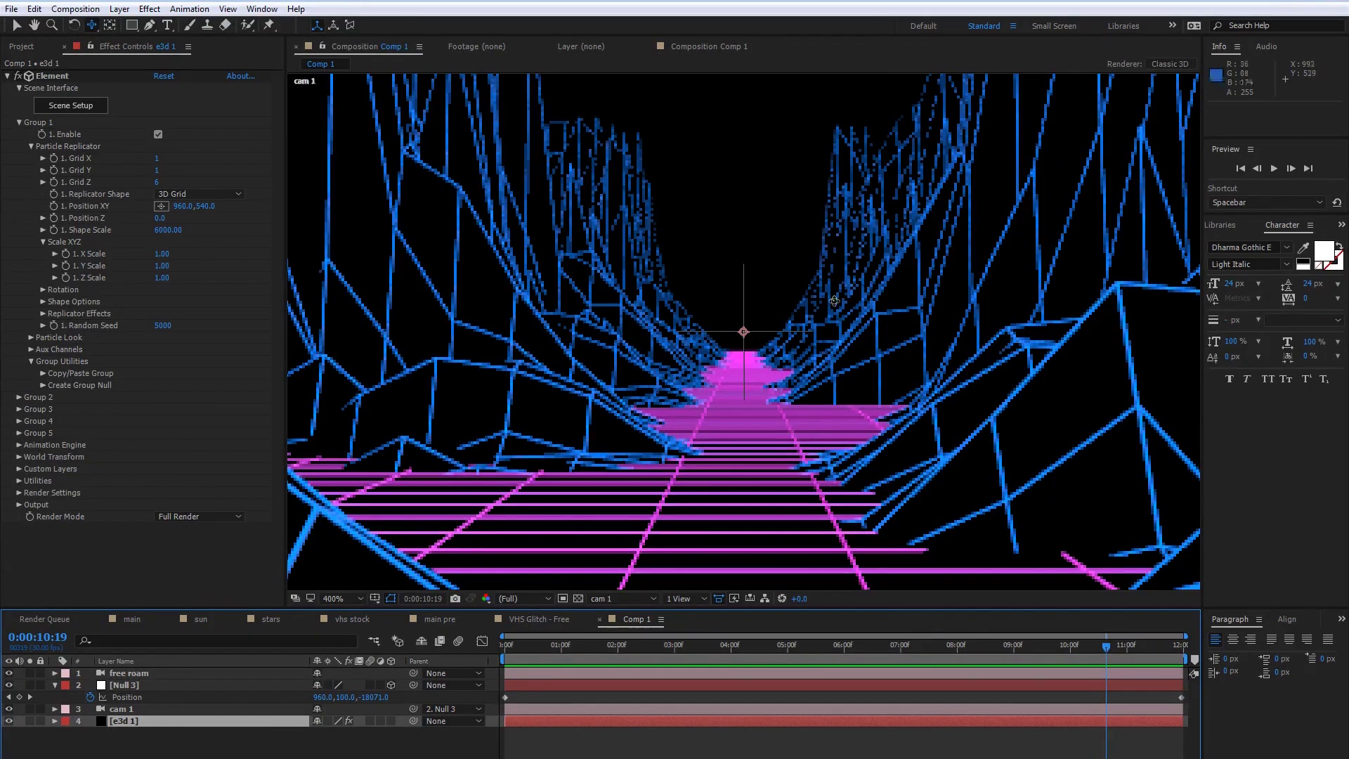
left_click_drag(1131, 645, 1112, 646)
scroll(766, 320, "down", 3)
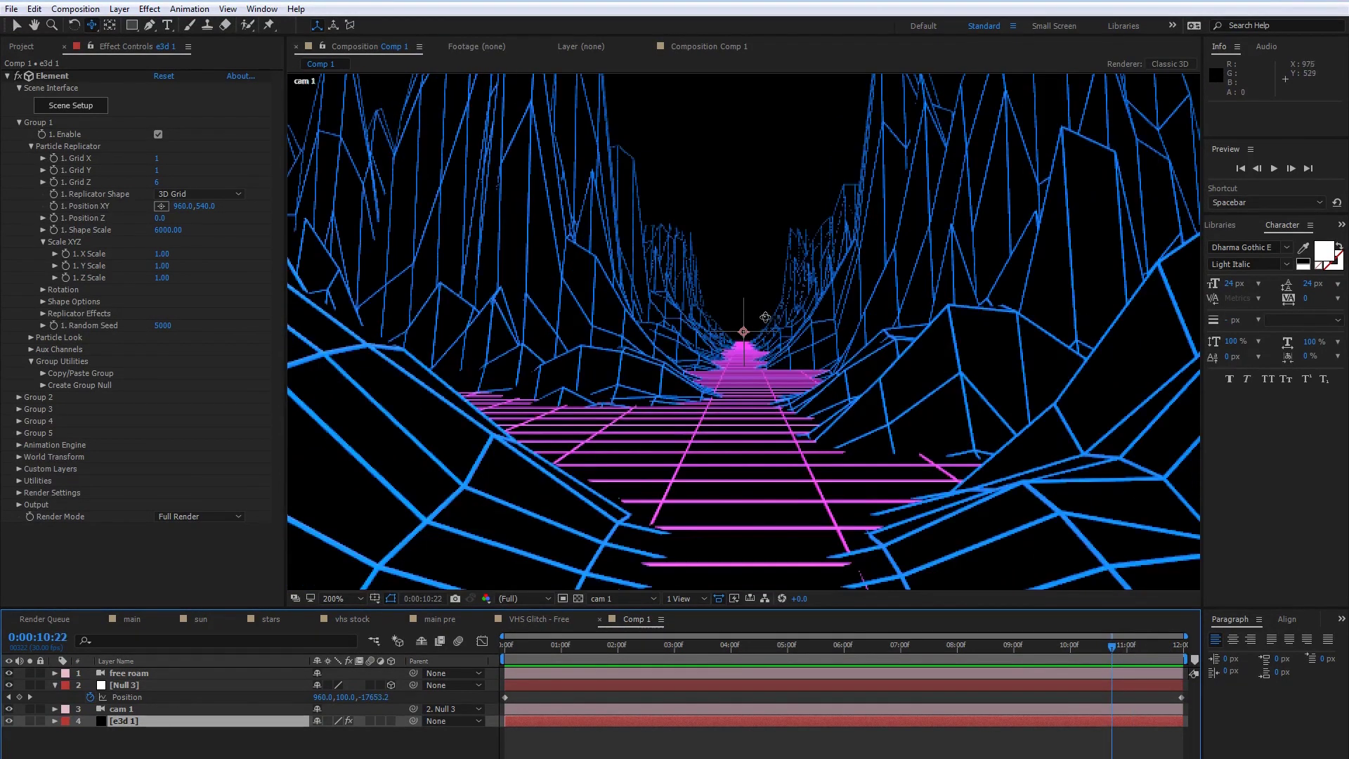
key("space")
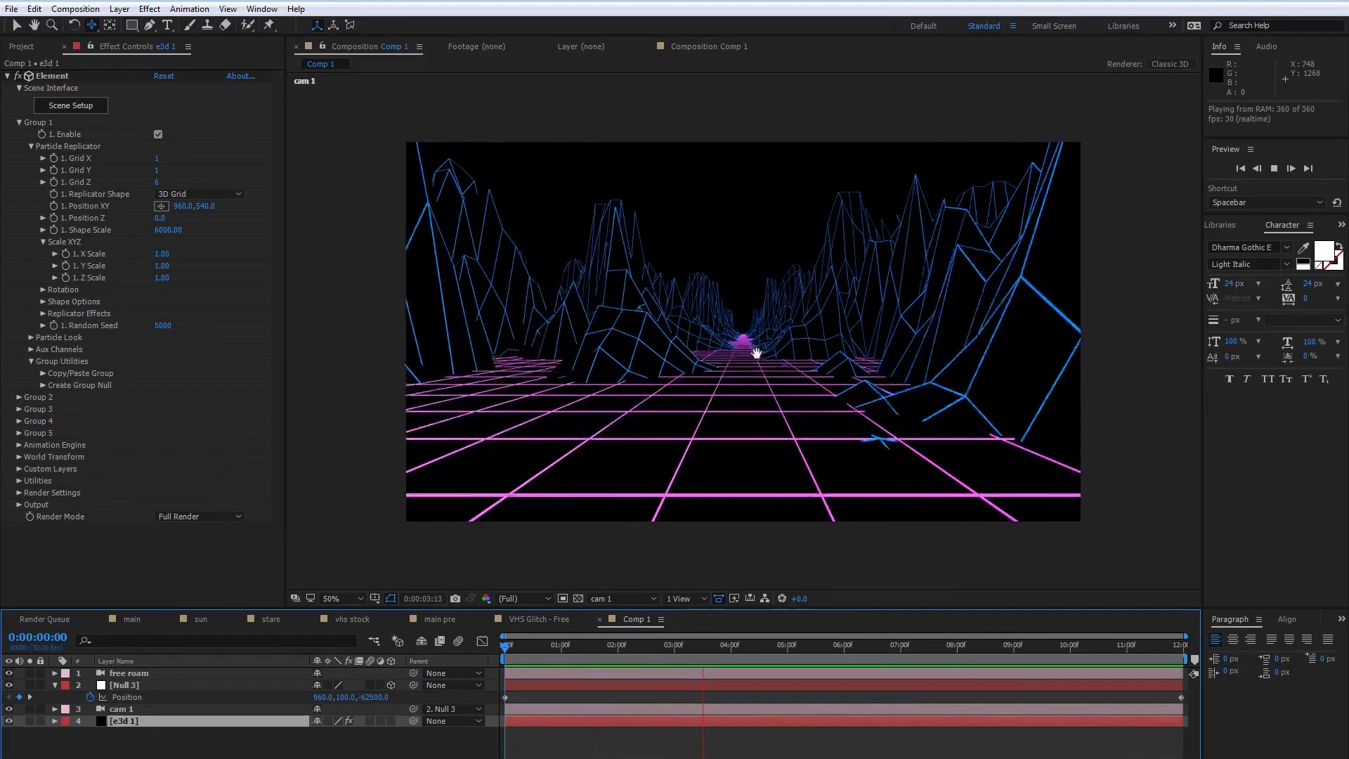
key("space")
- Set the e3d 1 layer's Camera Far Plane to 100000 in the Camera Cut-off render settings and preview from the start
left_click(20, 492)
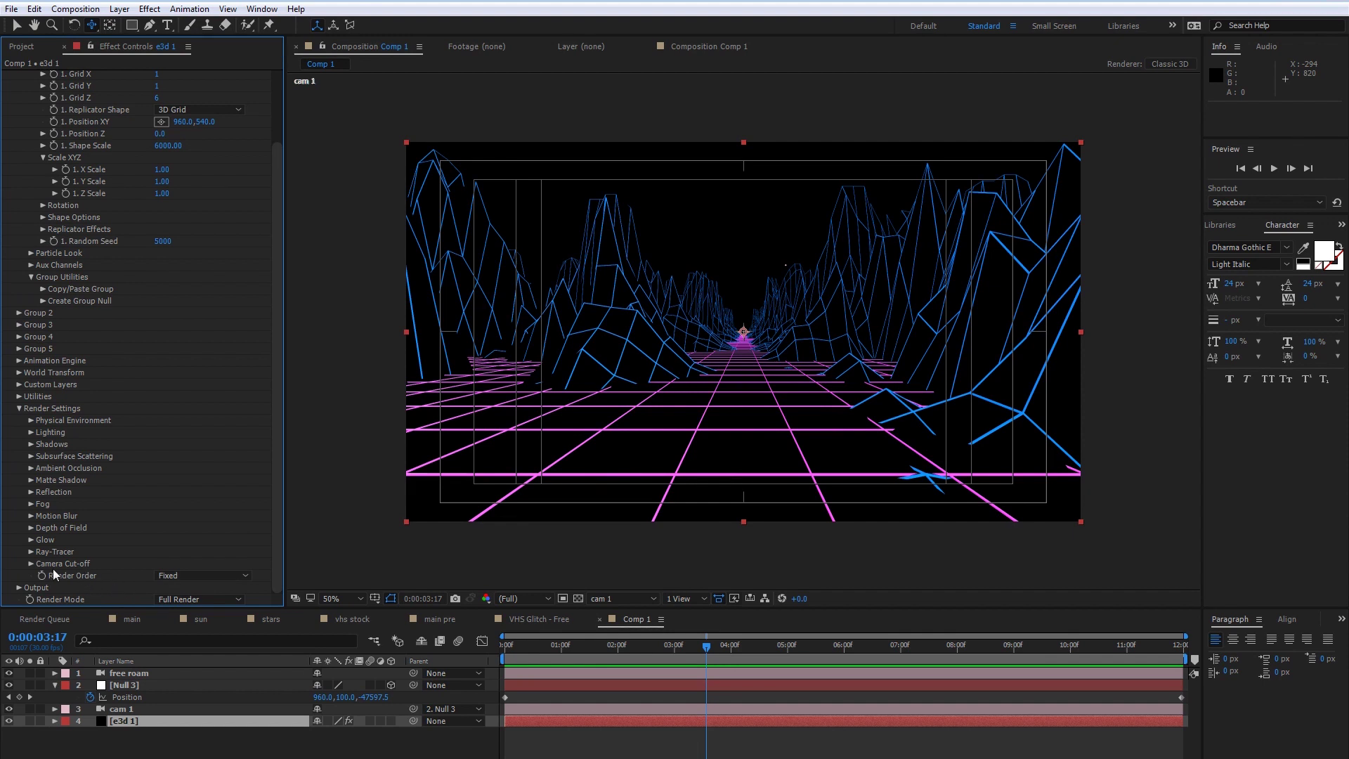
left_click(171, 576)
left_click(159, 550)
left_click(30, 564)
scroll(47, 551, "down", 2)
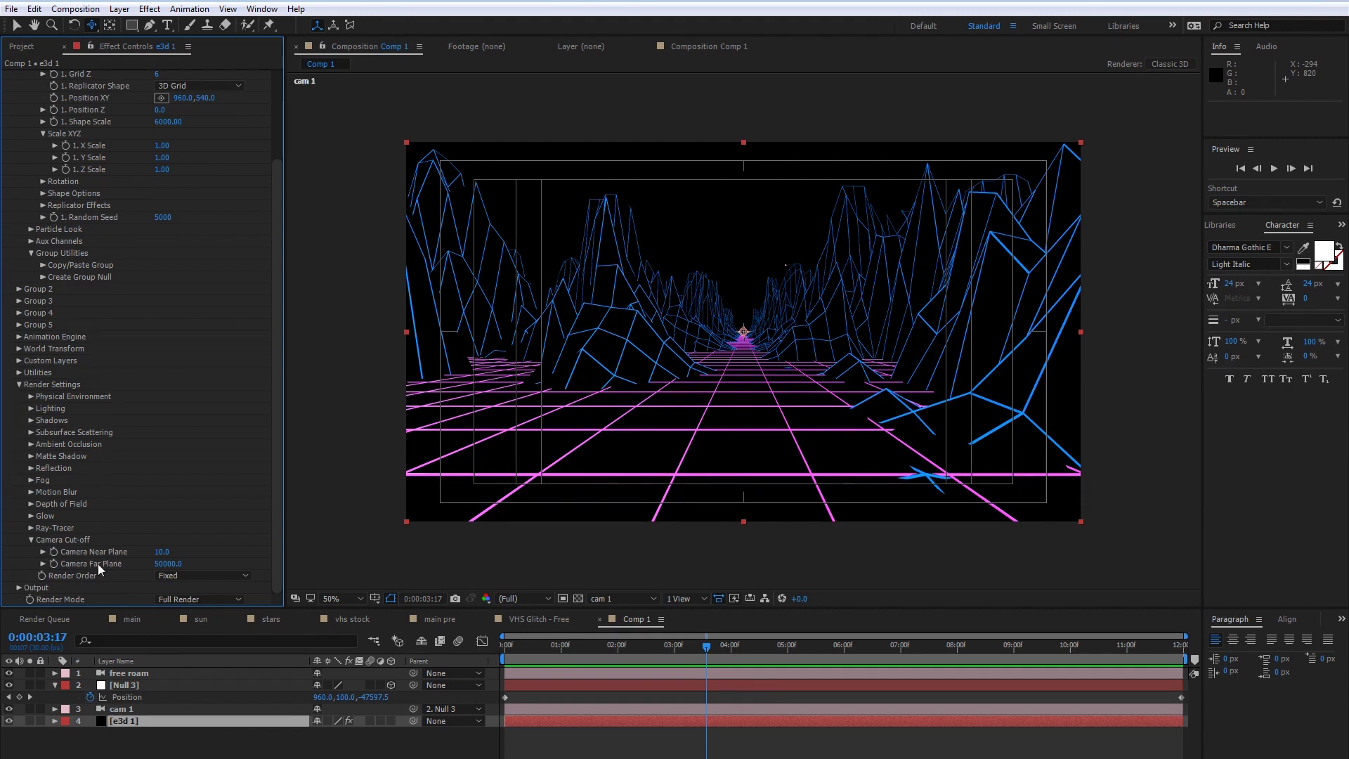
left_click(167, 564)
left_click(165, 562)
left_click(110, 540)
left_click_drag(706, 646, 465, 653)
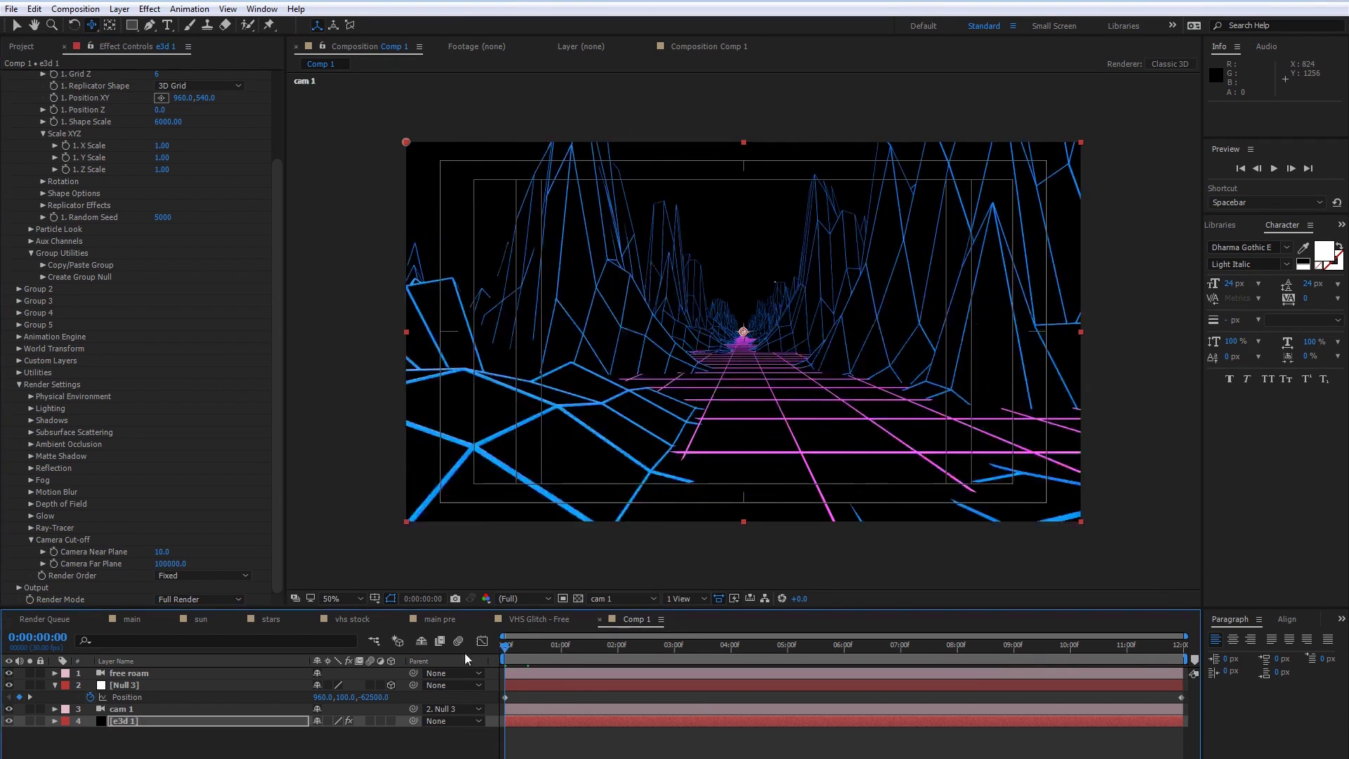
key("space")
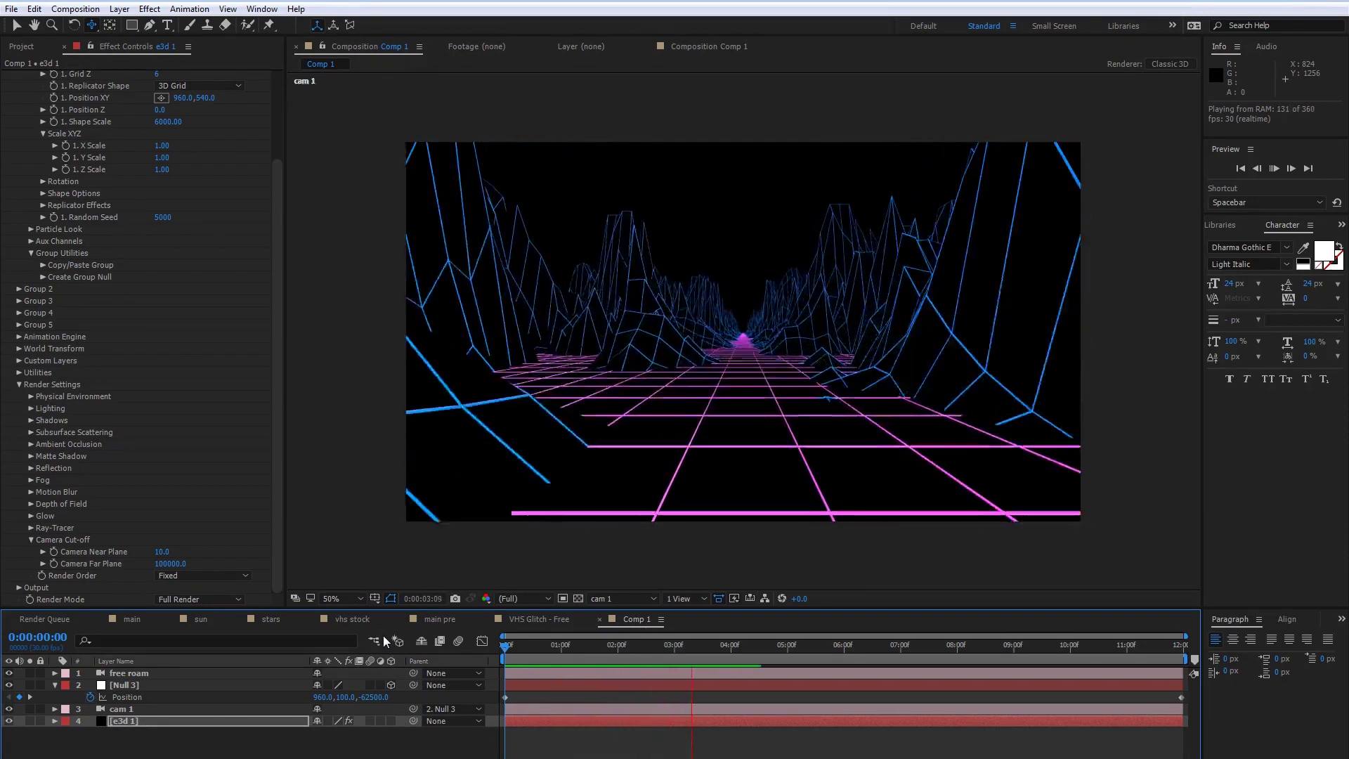
- Stop the preview and set the cam 1 layer's X Rotation to 11° to tilt the camera
key("space")
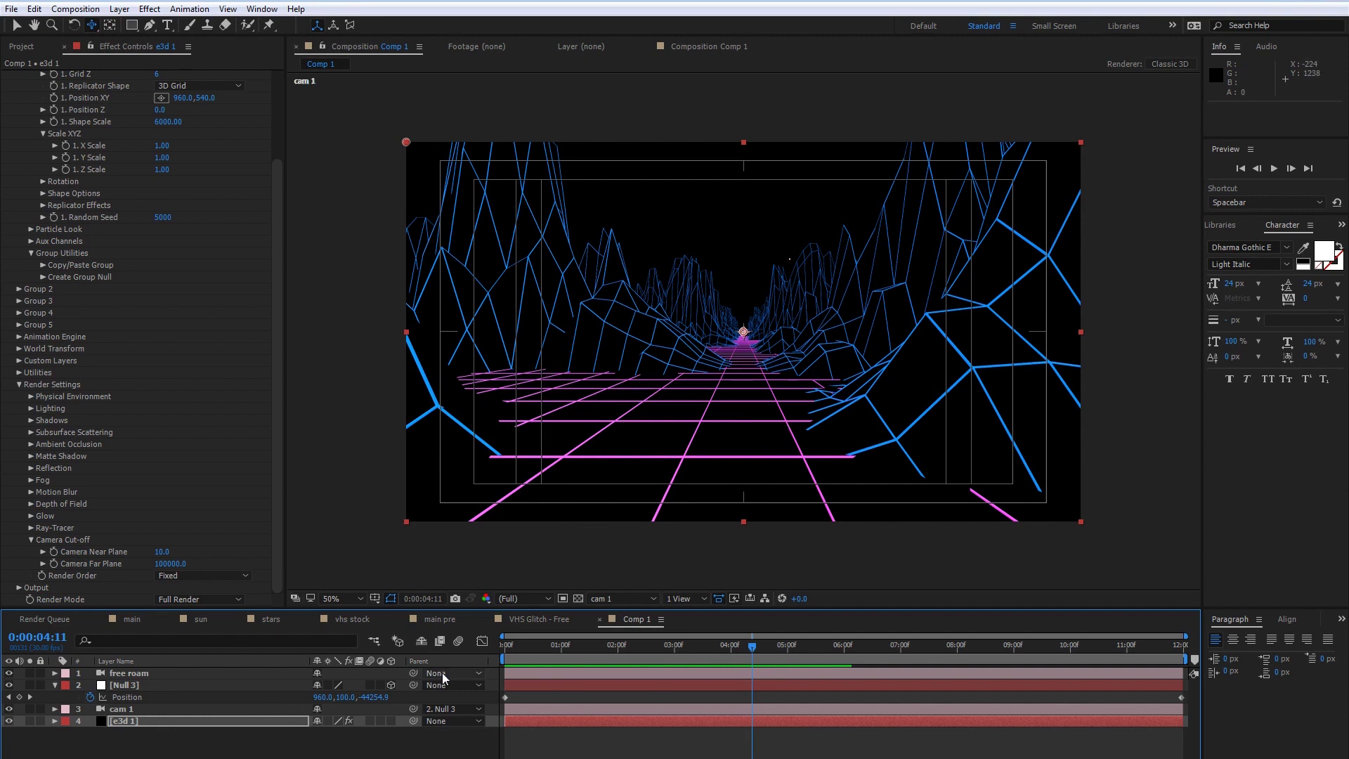
left_click(138, 710)
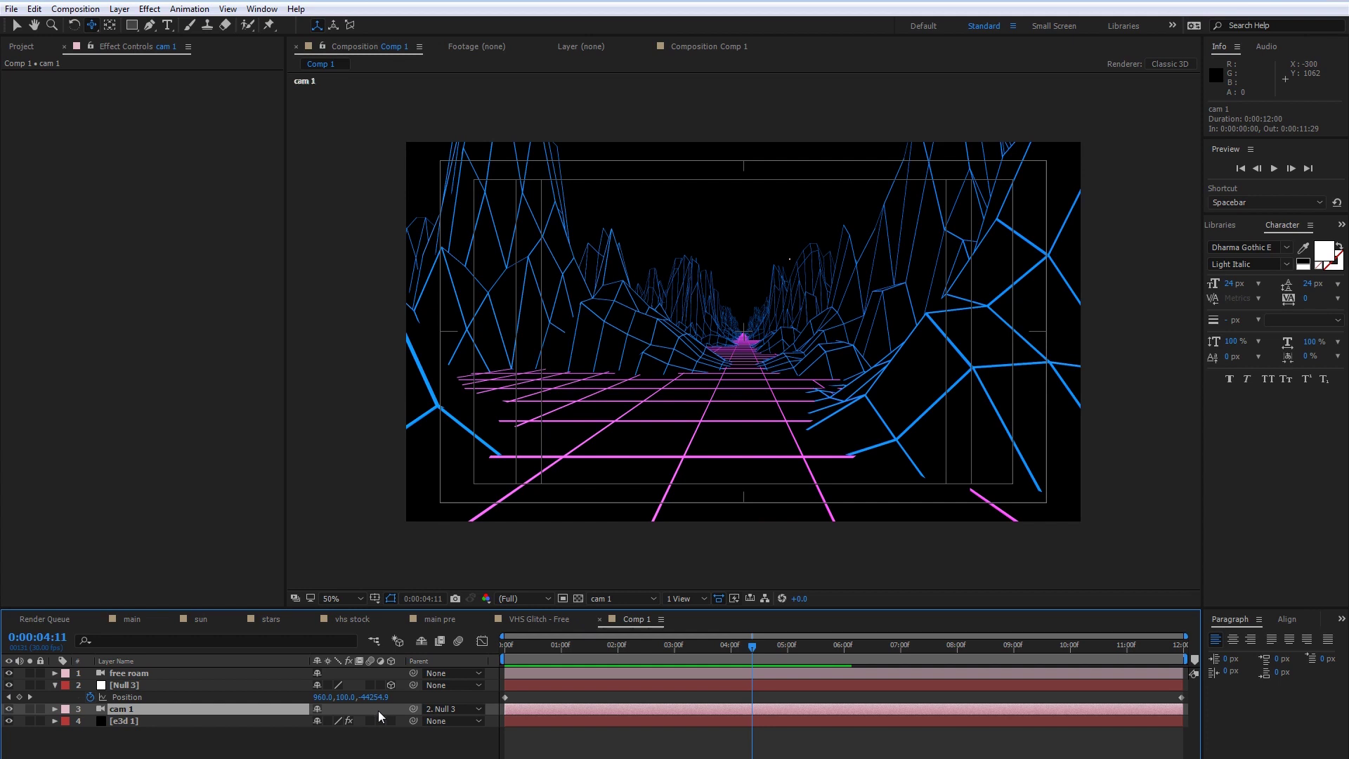
key("r")
left_click(195, 686)
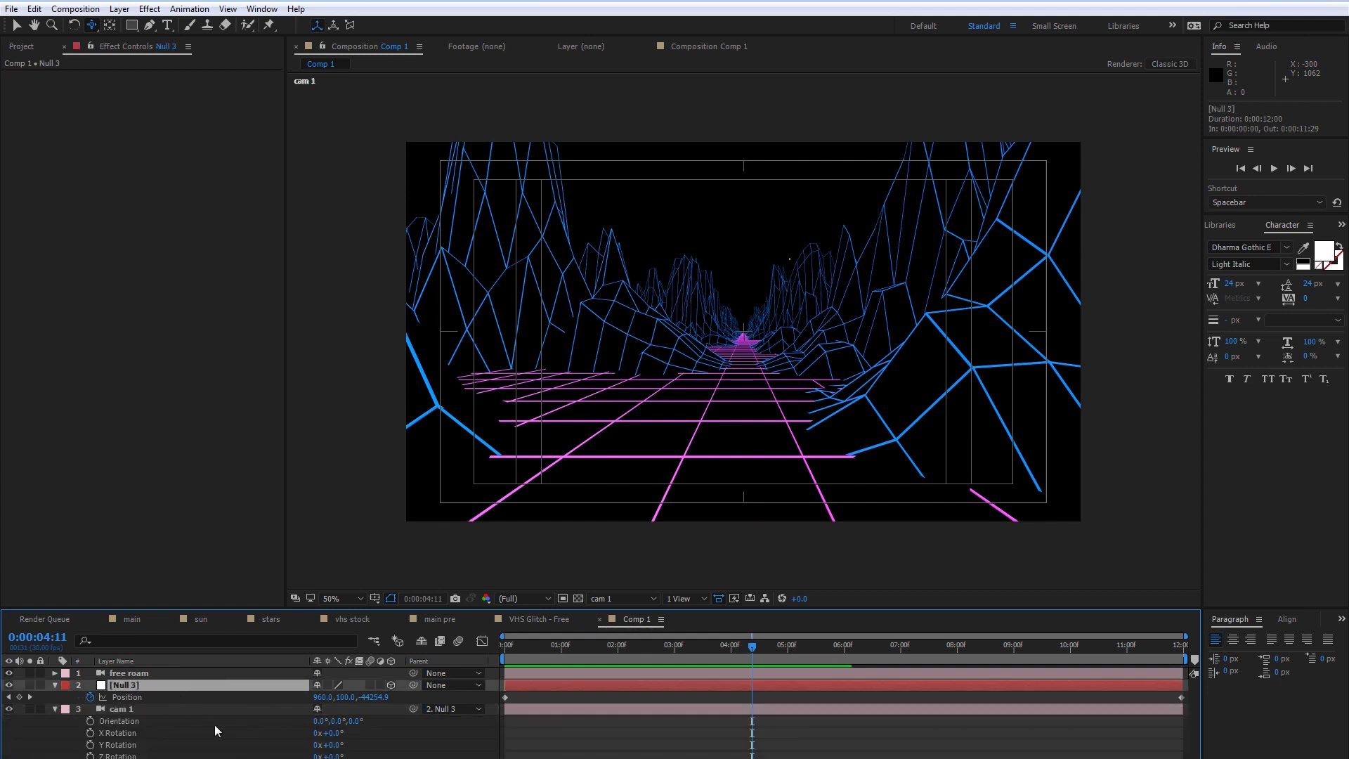
left_click(168, 709)
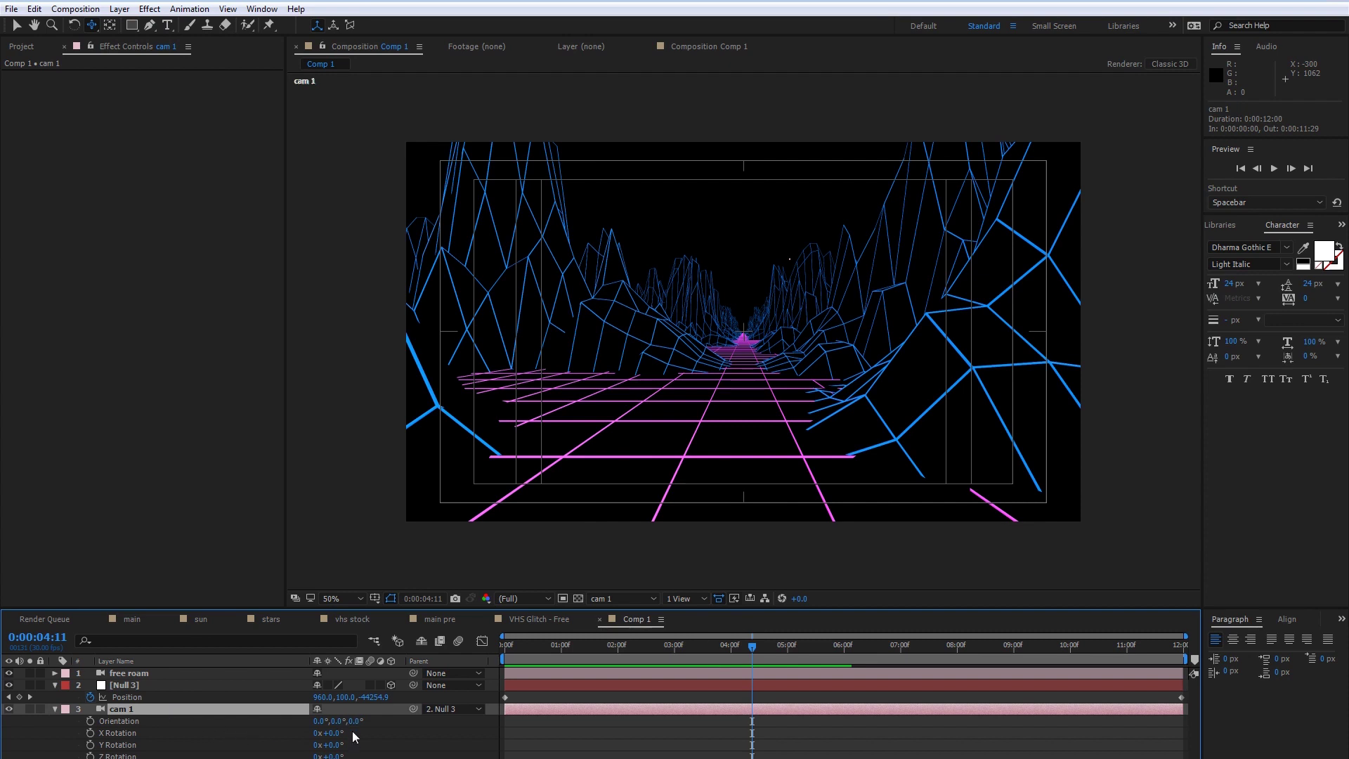
mouse_move(333, 745)
left_mouse_down()
mouse_move(344, 745)
mouse_move(335, 733)
left_mouse_up()
key("ctrl+z")
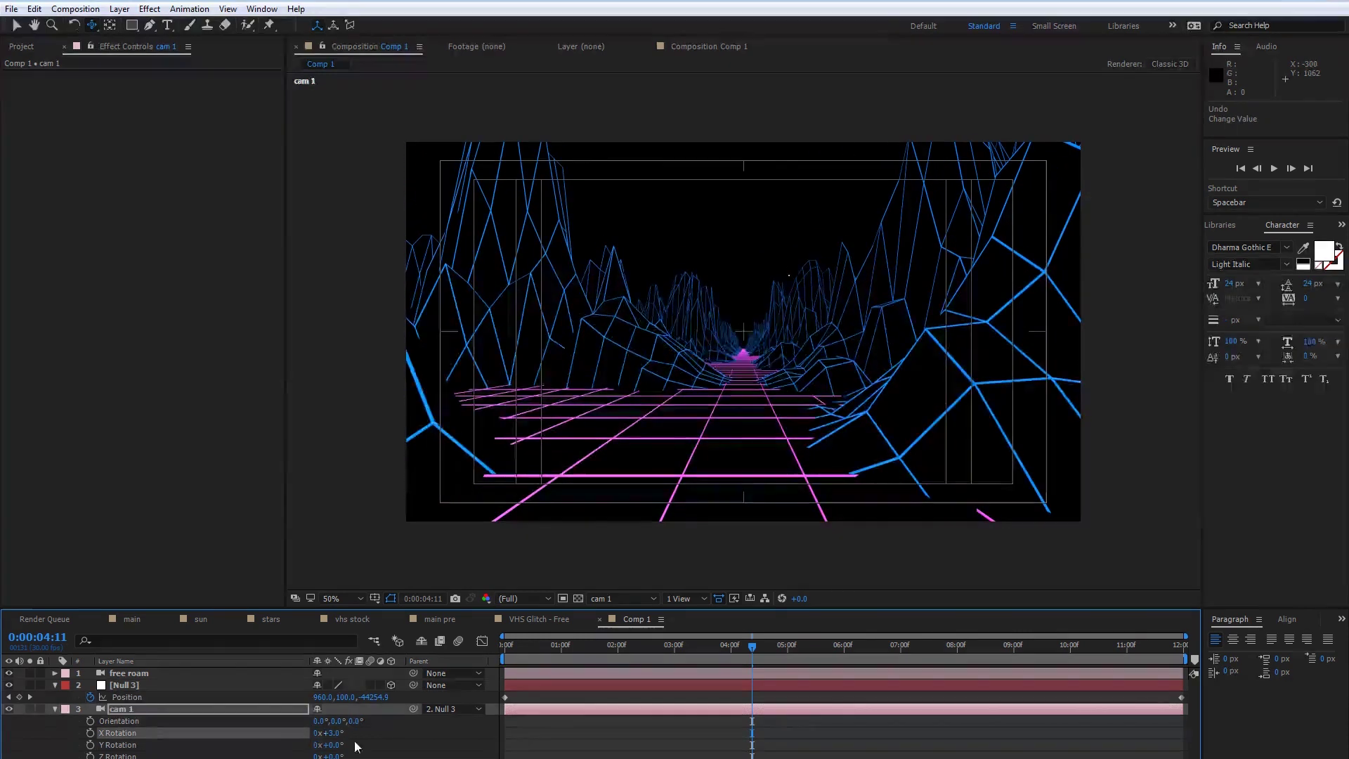
left_click(335, 735)
type("11")
key("Return")
- Preview the fly-through from the start of Comp 1 with the tilted camera
left_click_drag(746, 642, 297, 636)
key("space")
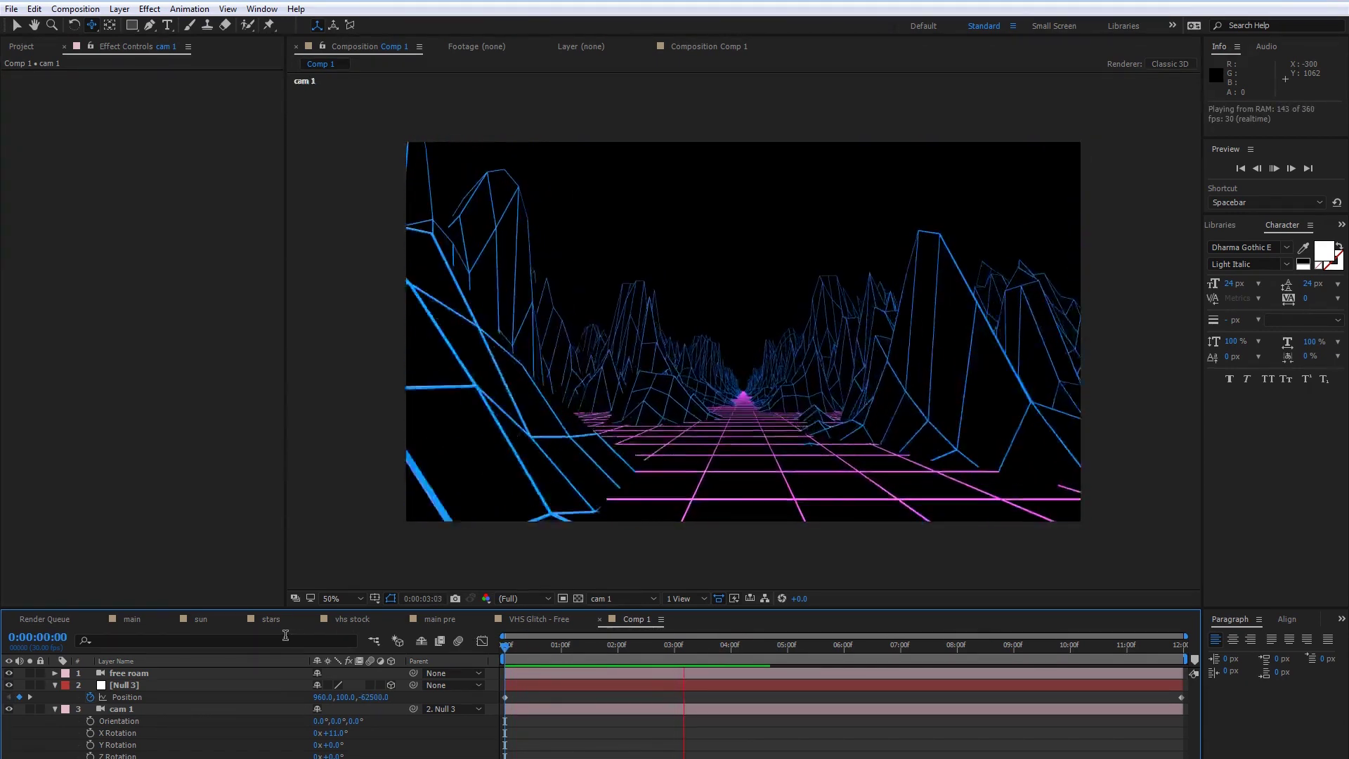
key("space")
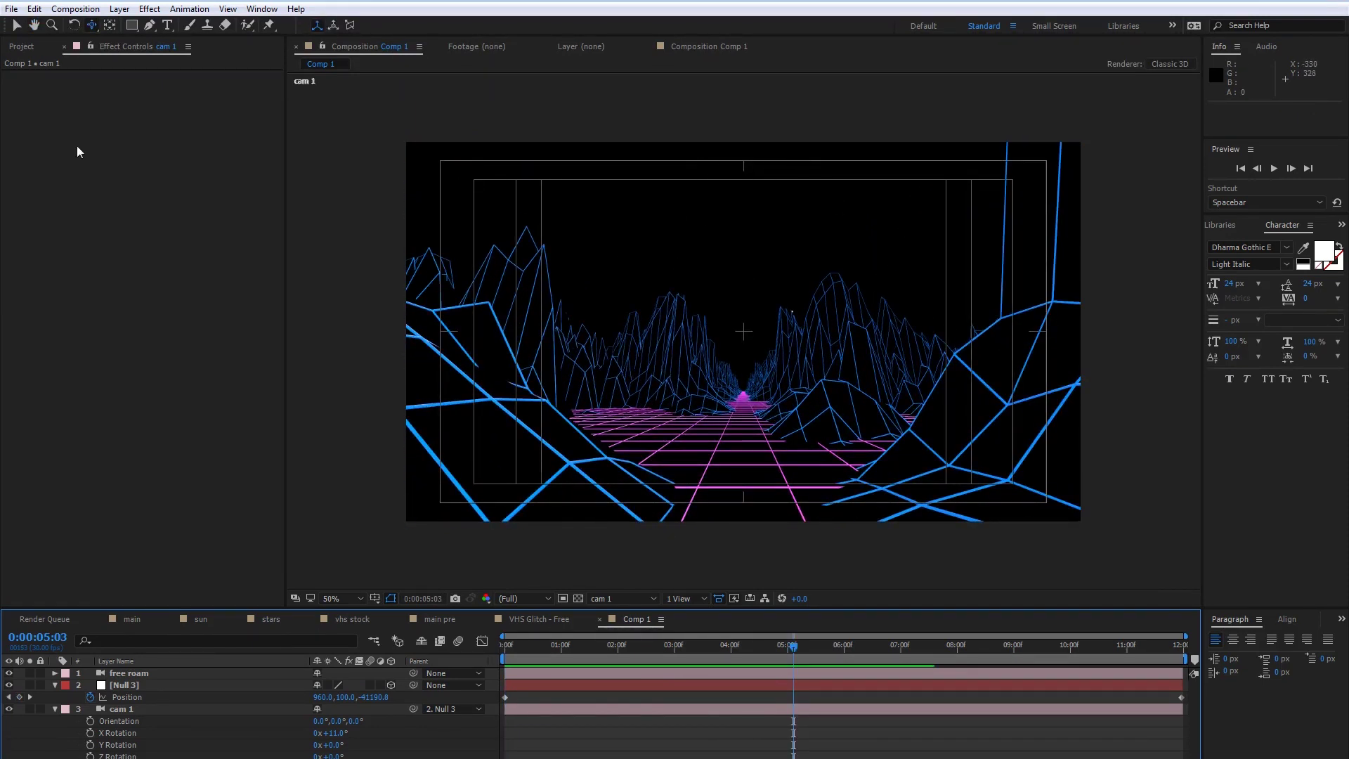
- Create a new composition from the sun.png image in the project files
left_click(21, 46)
left_click(40, 239)
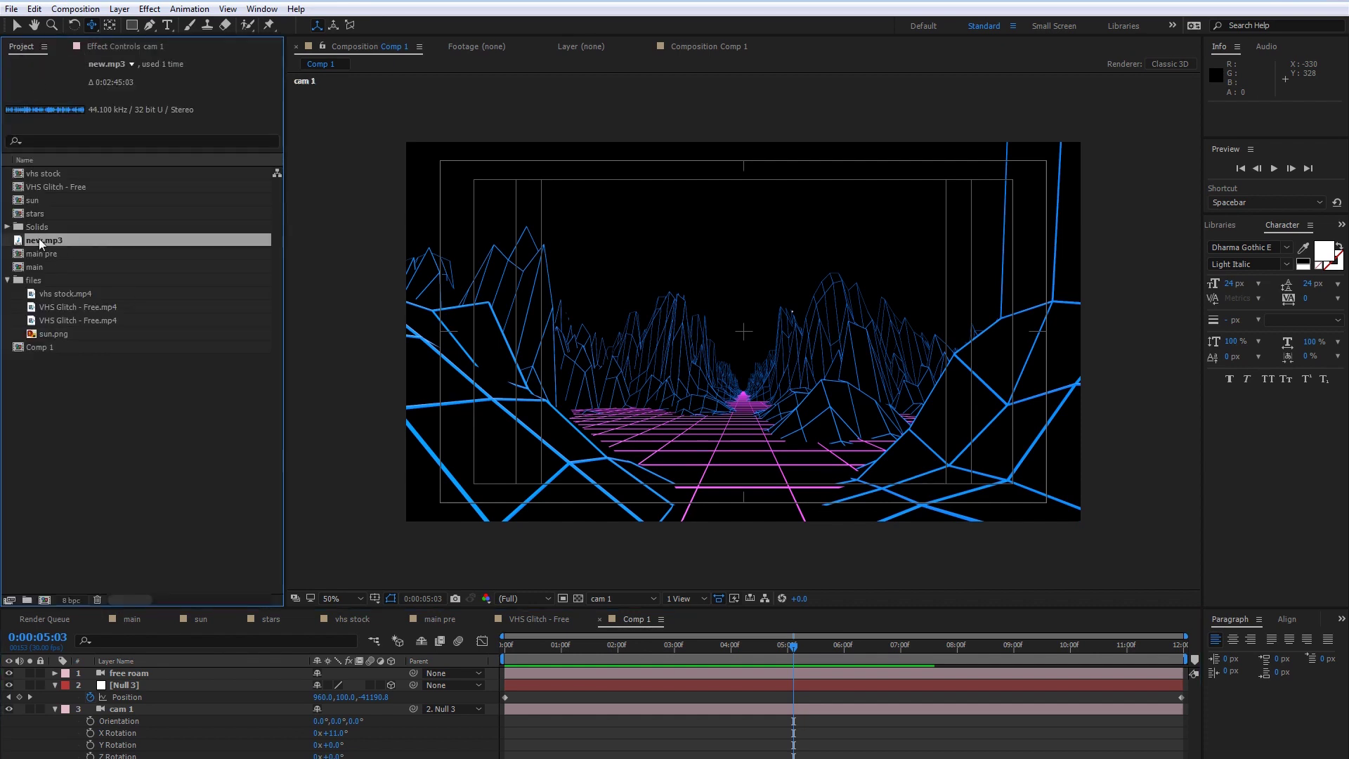
left_click(34, 334)
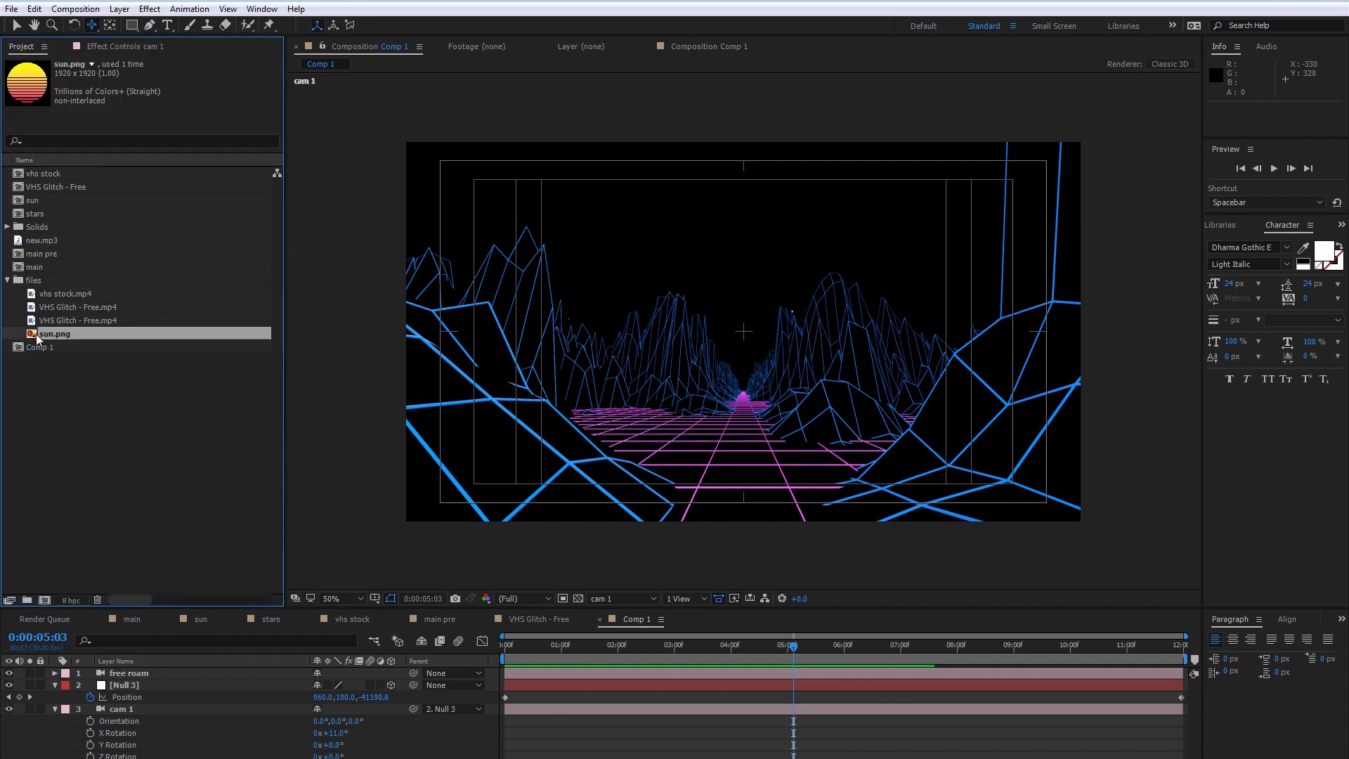
left_click_drag(32, 338, 47, 600)
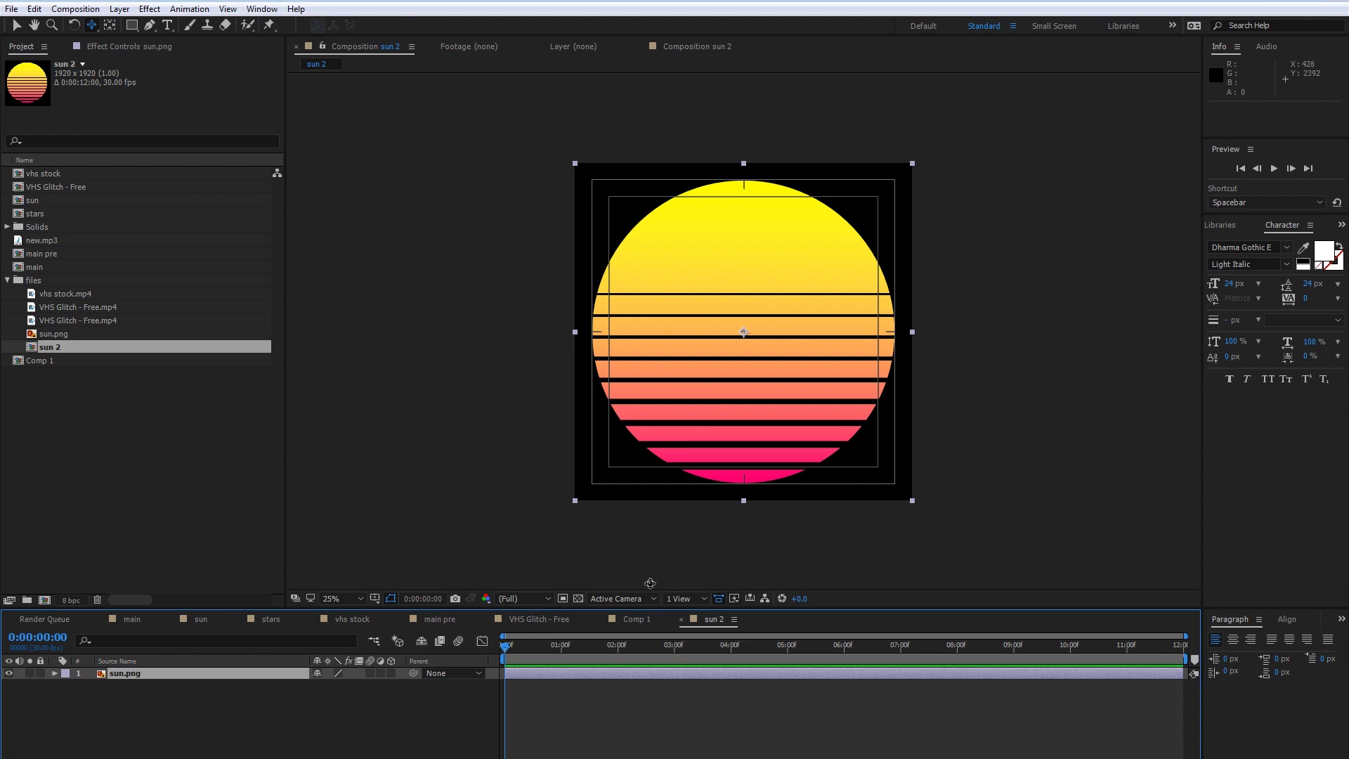
- Add the sun 2 composition to Comp 1 as the lowest layer, beneath e3d 1
left_click(628, 618)
left_click(54, 708)
left_click(54, 684)
left_click_drag(78, 352, 257, 720)
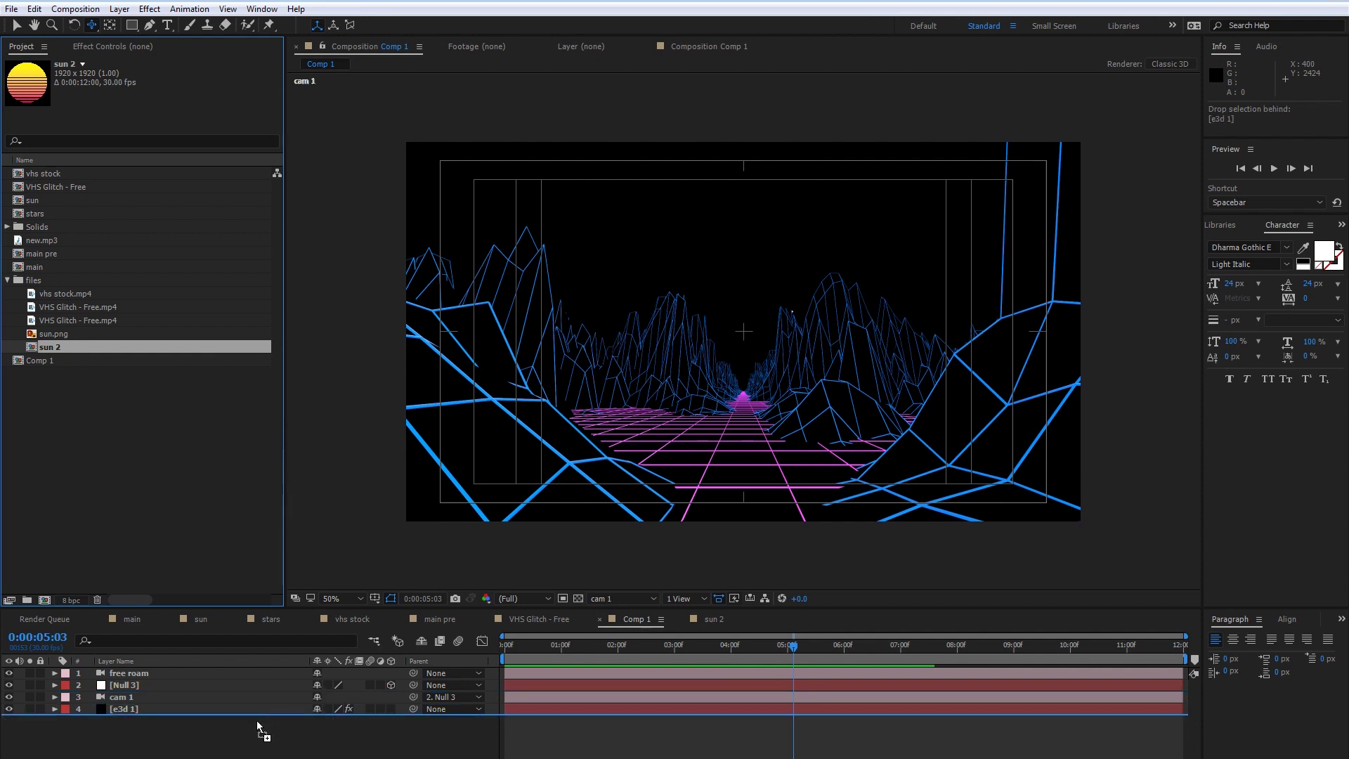
left_click_drag(258, 723, 257, 722)
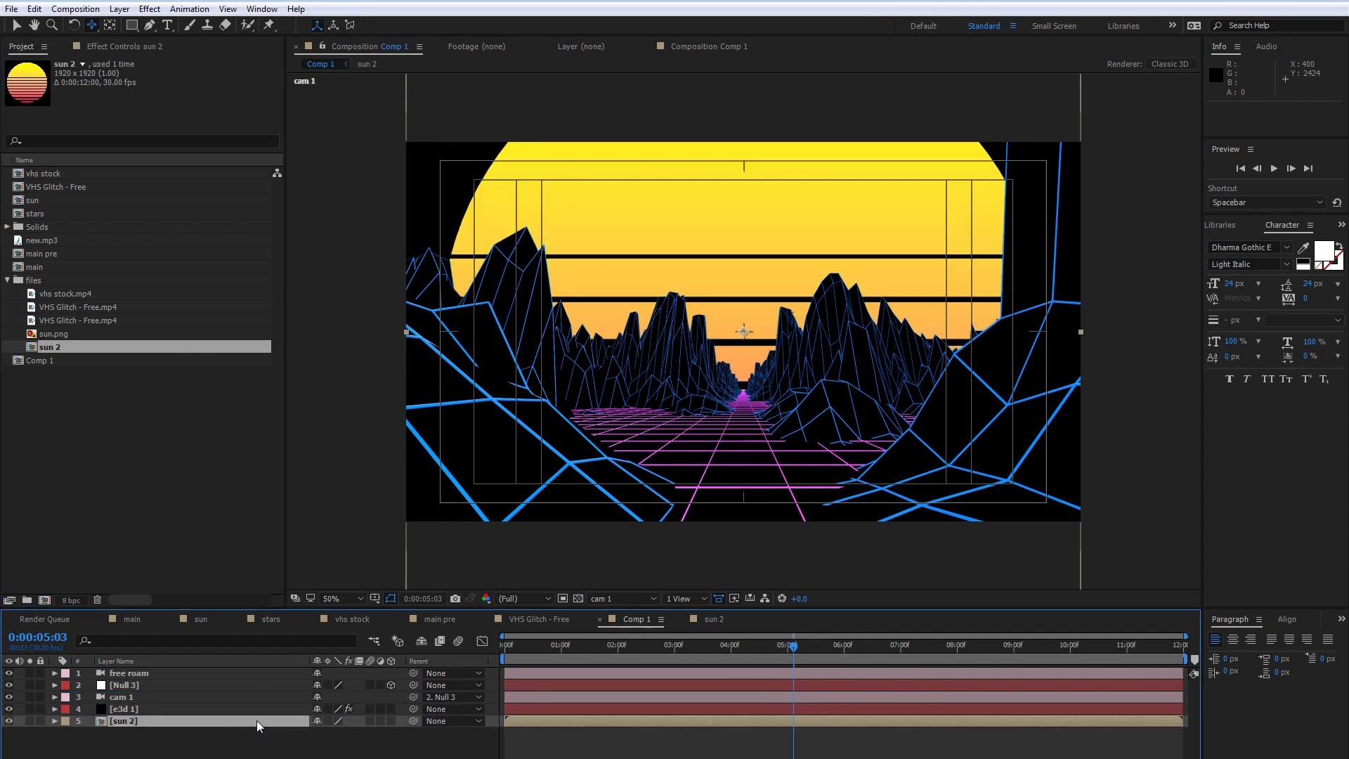
- Scale the sun 2 layer down to 35%
key("s")
left_click_drag(357, 733, 317, 739)
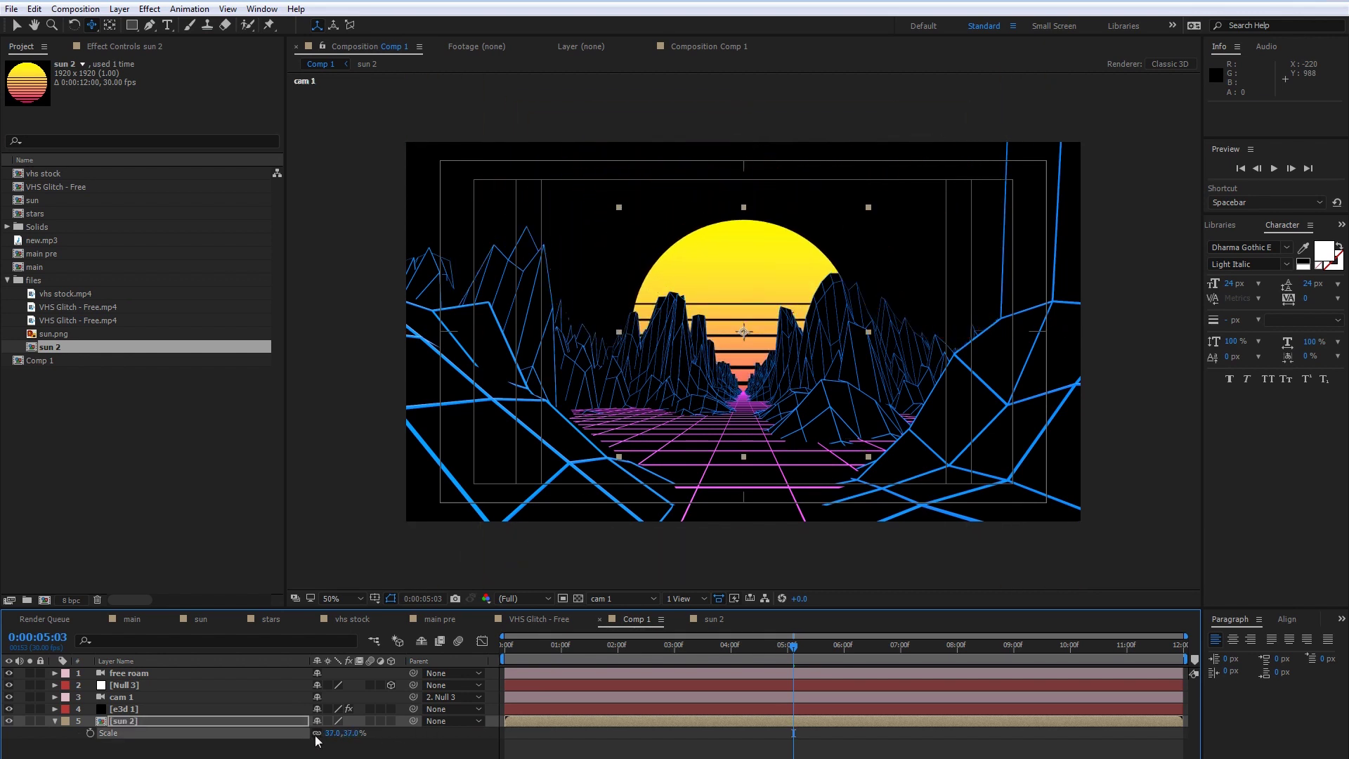
left_click(353, 733)
key("Return")
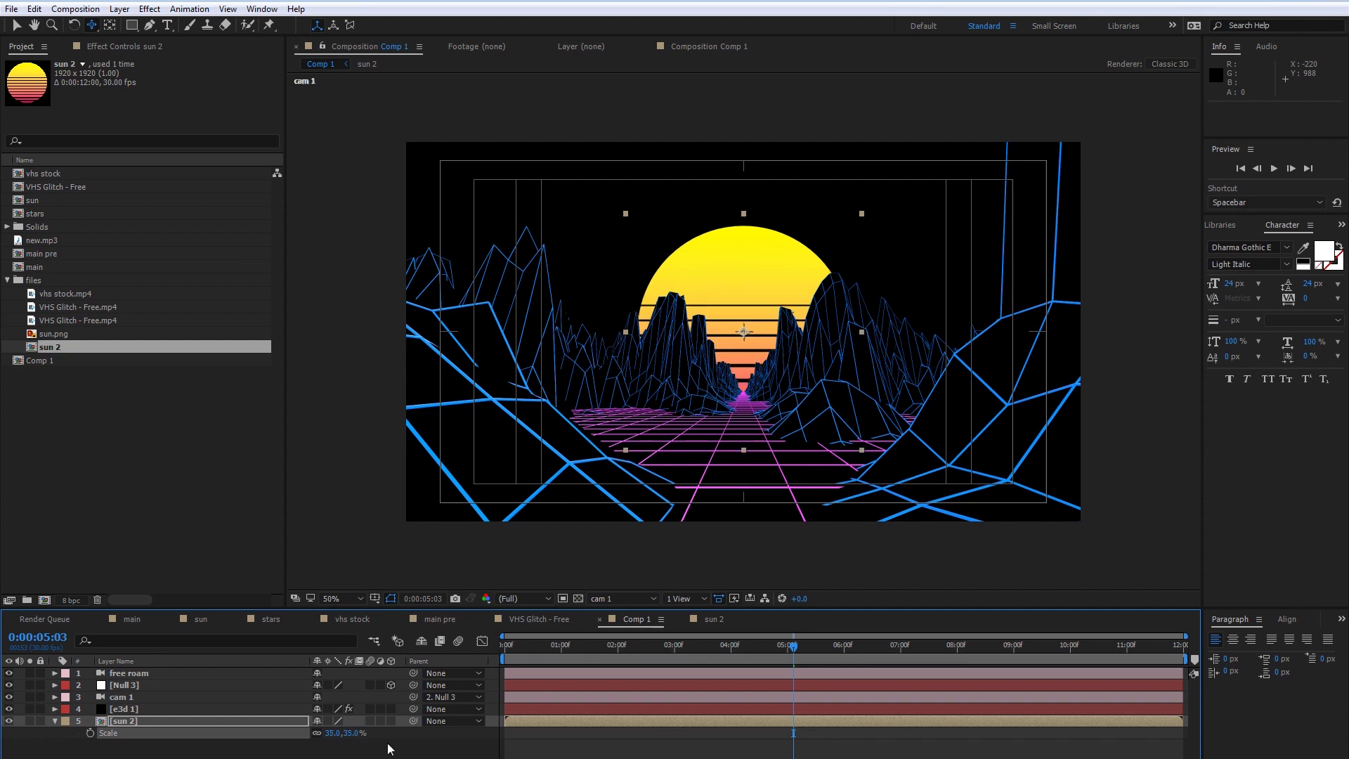
- Raise the sun 2 layer to position 960, 358 and check it at the start and end of the timeline
key("p")
left_click_drag(351, 734, 235, 723)
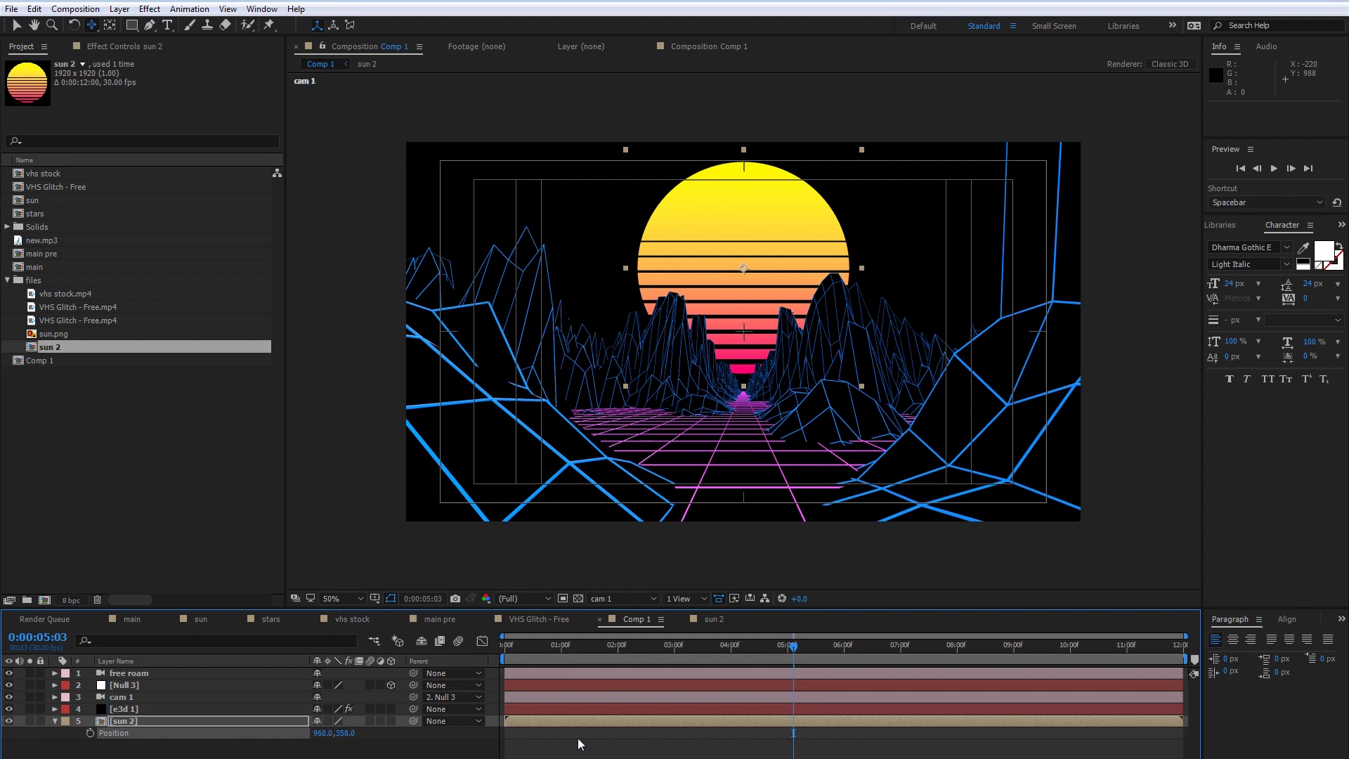
key("Home")
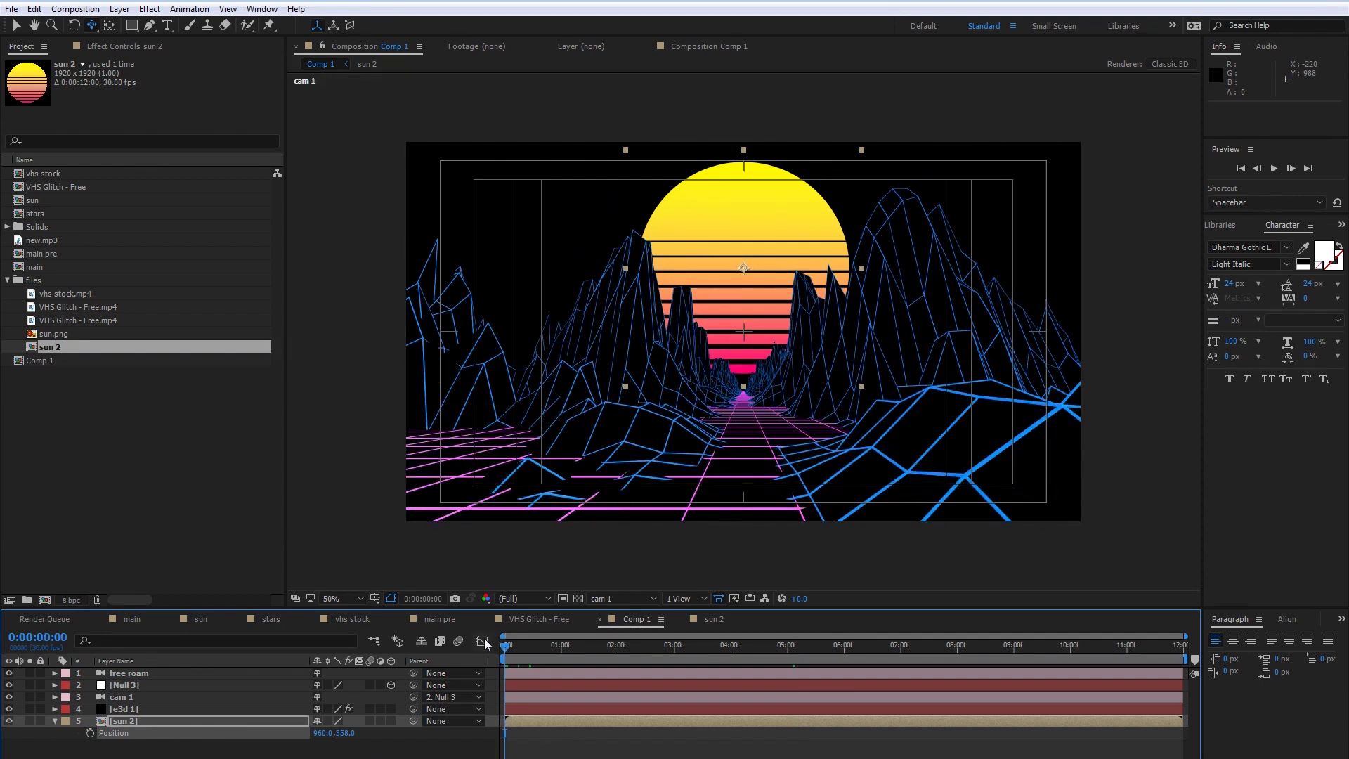
left_click_drag(504, 646, 1280, 673)
- Examine the first frame of the finished main composition and the camera options of Camera 1 in its nested main pre composition
left_click(132, 619)
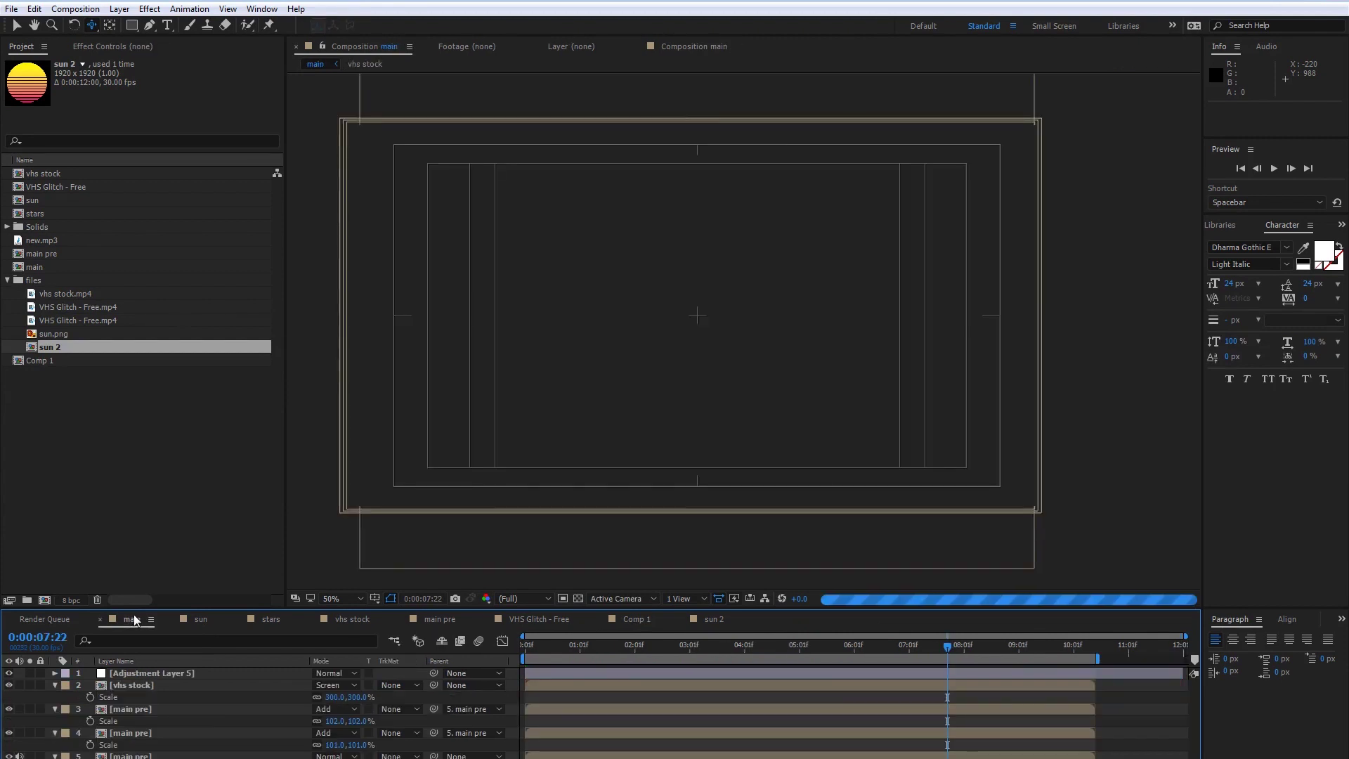
left_click_drag(563, 649, 440, 650)
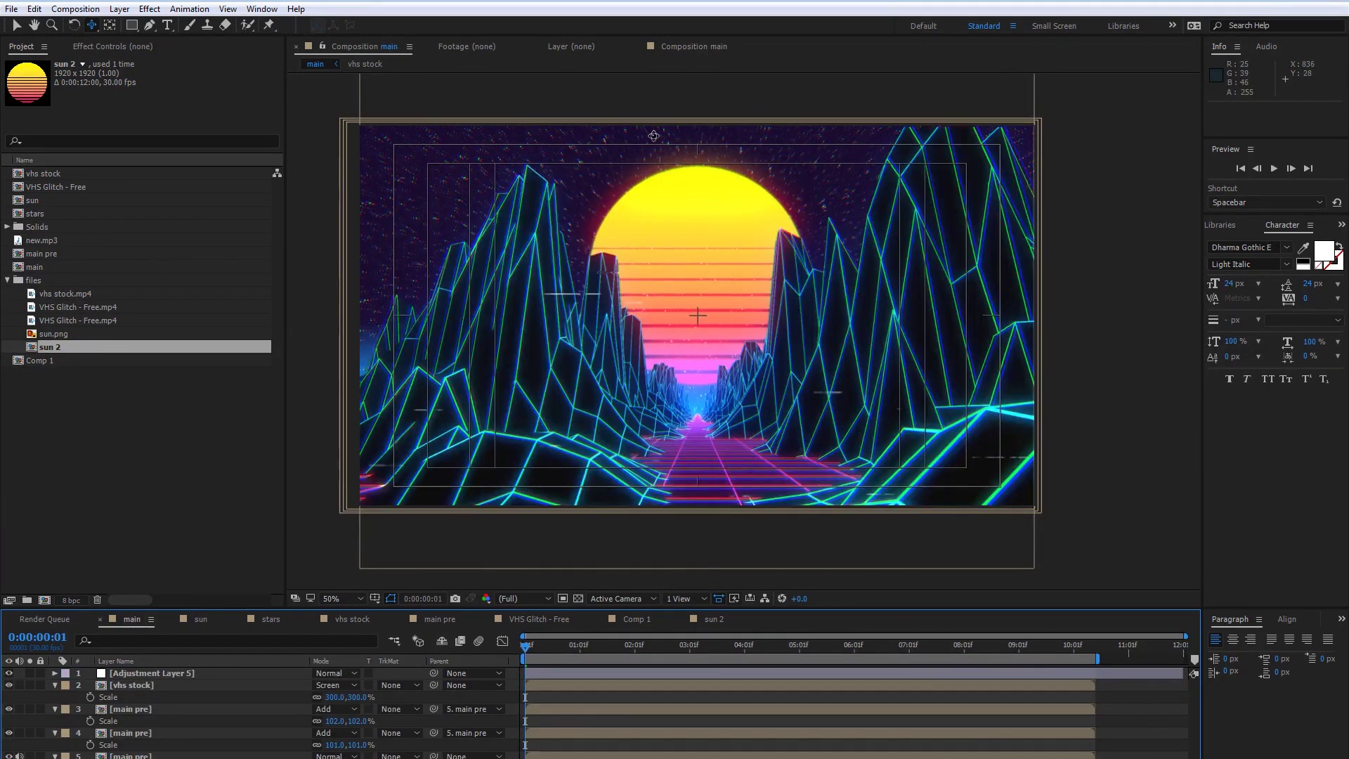
double_click(132, 708)
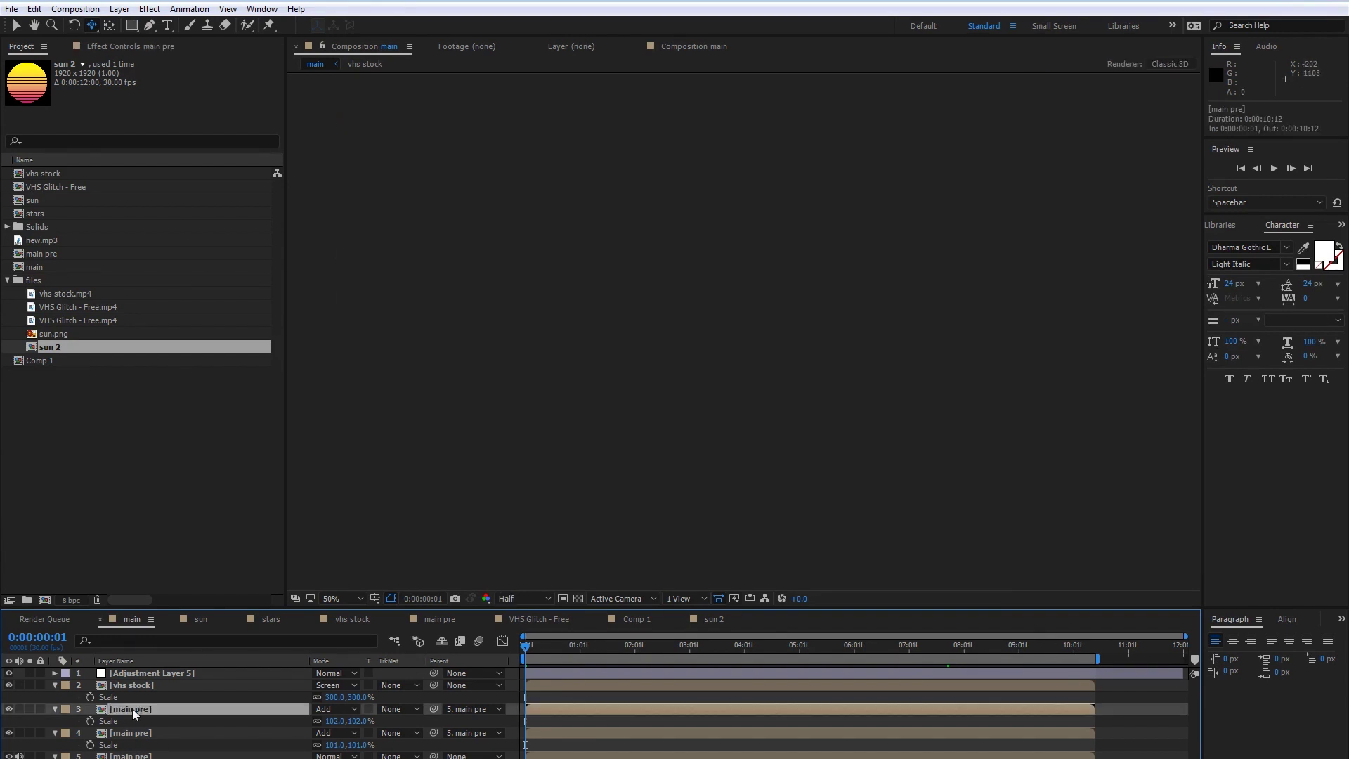
left_click(144, 721)
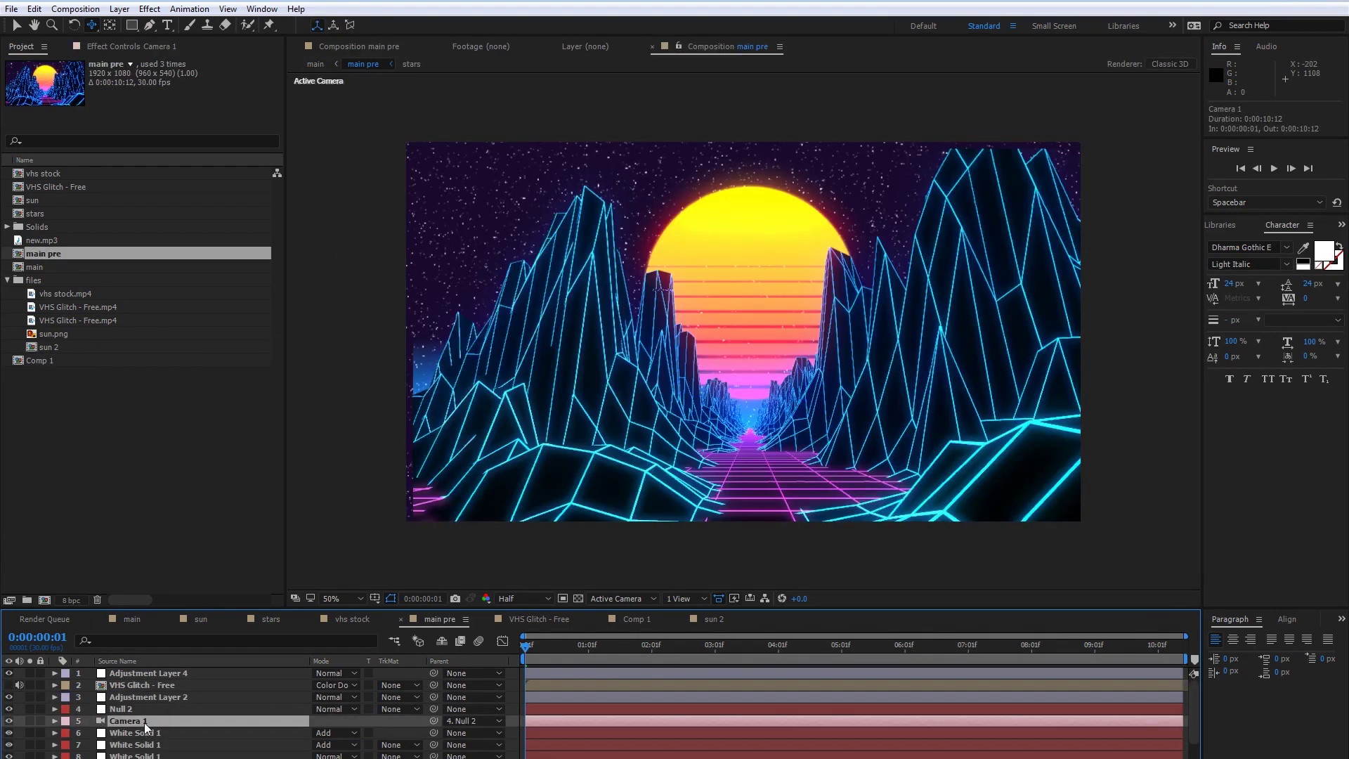
key("a")
key("a")
scroll(150, 737, "down", 1)
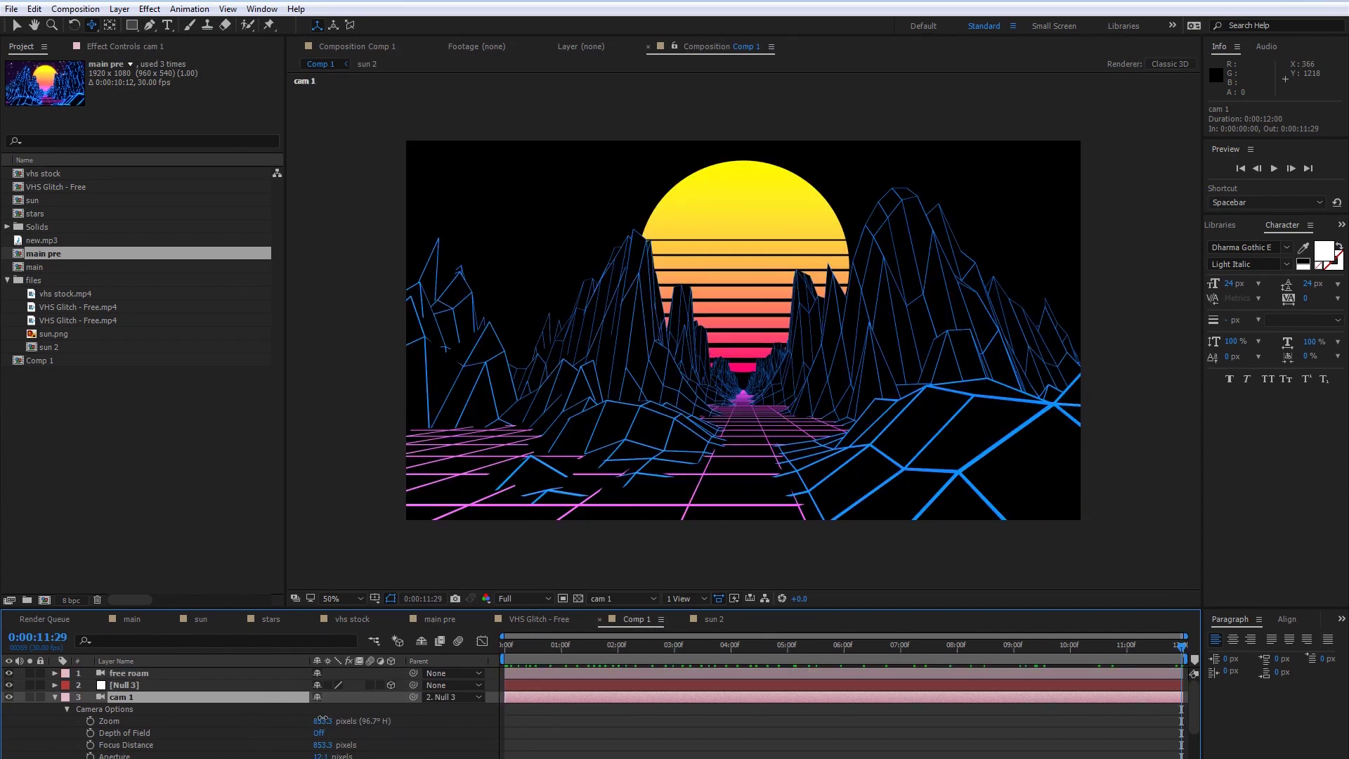
- Set the Zoom of cam 1 in Comp 1 to 1280 pixels and collapse the layer's properties
type("1280")
key("Return")
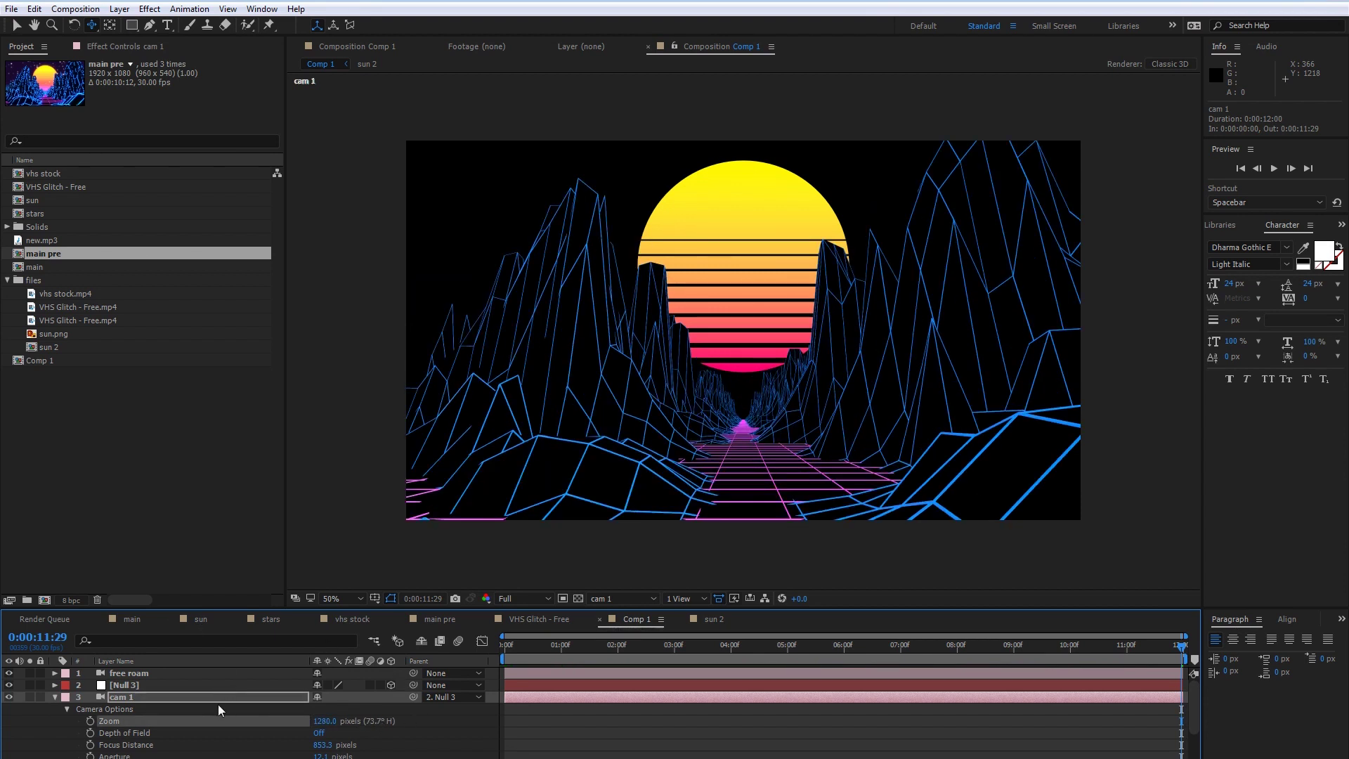
left_click(54, 697)
- Create a trial camera with the 28mm preset, view its camera options, and undo its creation
left_click(215, 752)
right_click(247, 750)
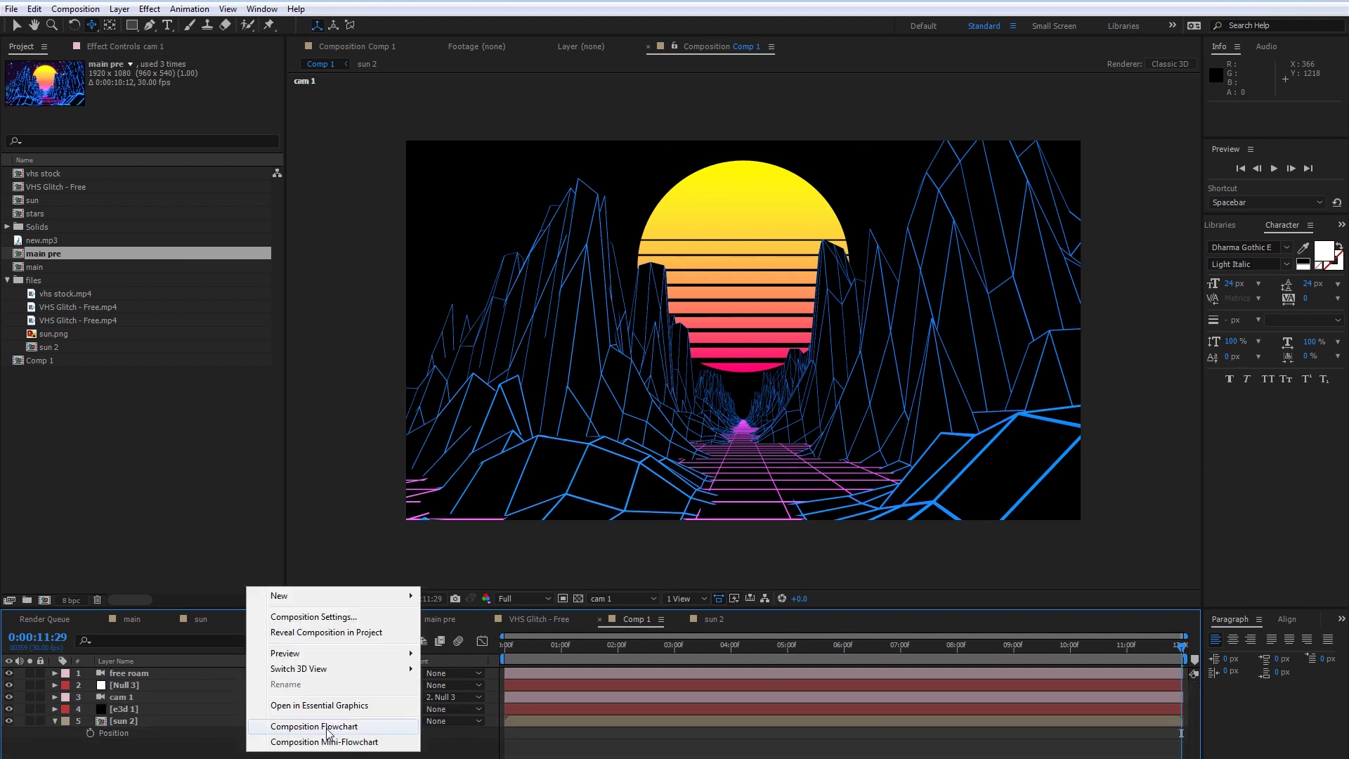
mouse_move(337, 596)
left_click(464, 666)
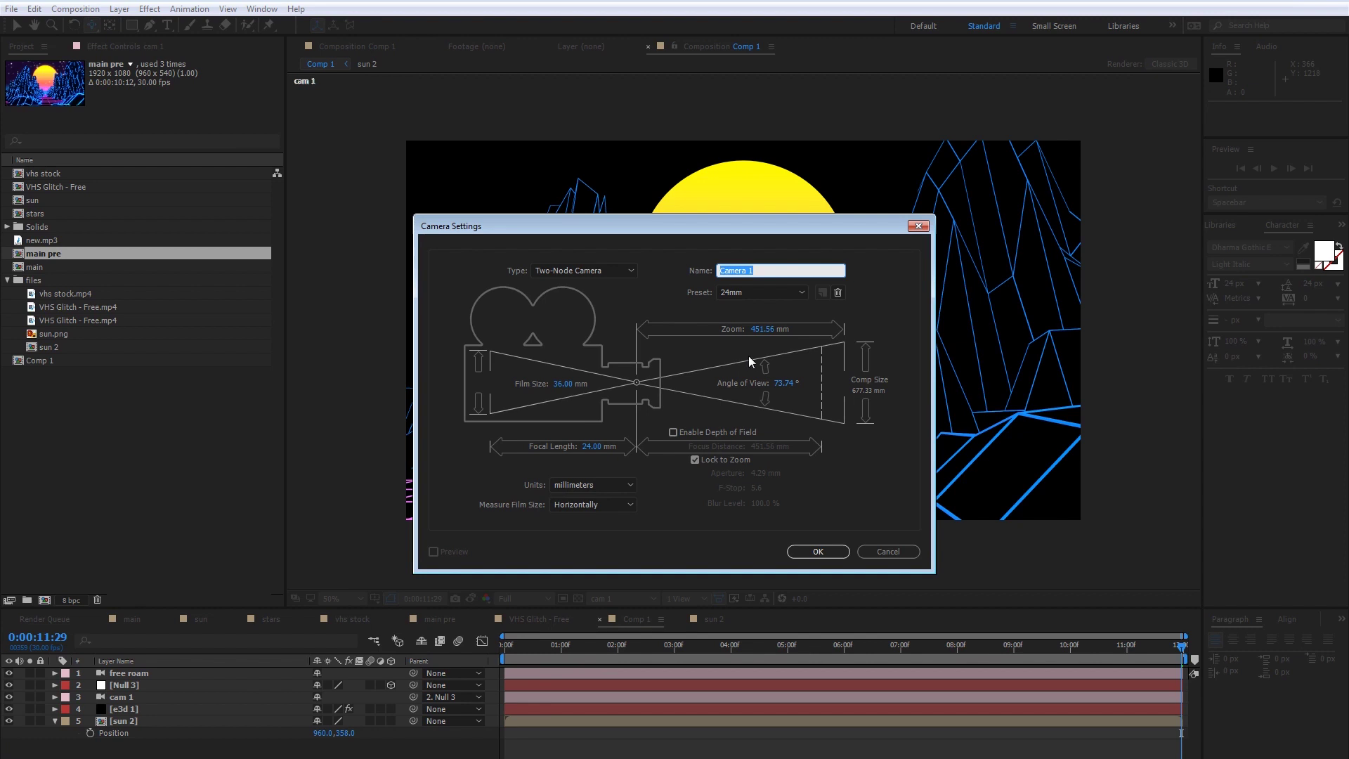
left_click(760, 293)
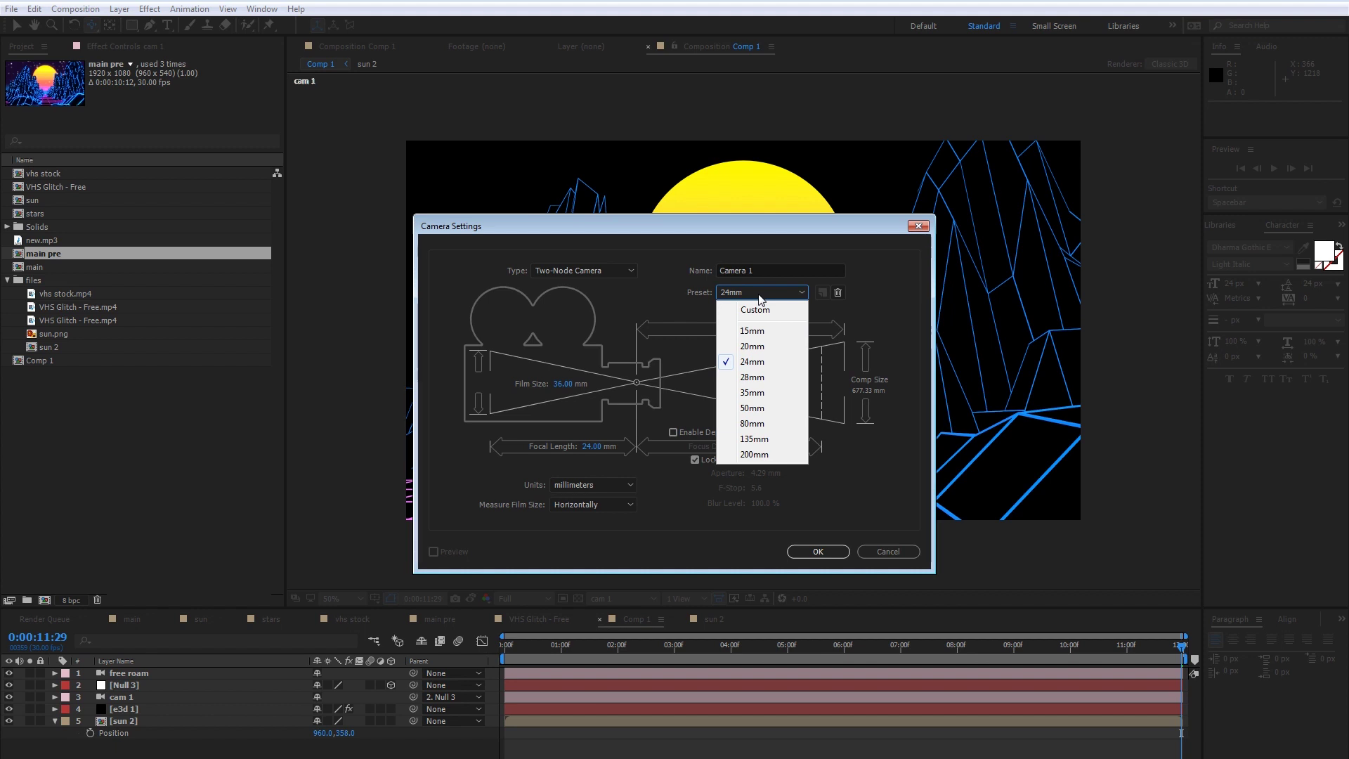
left_click(763, 378)
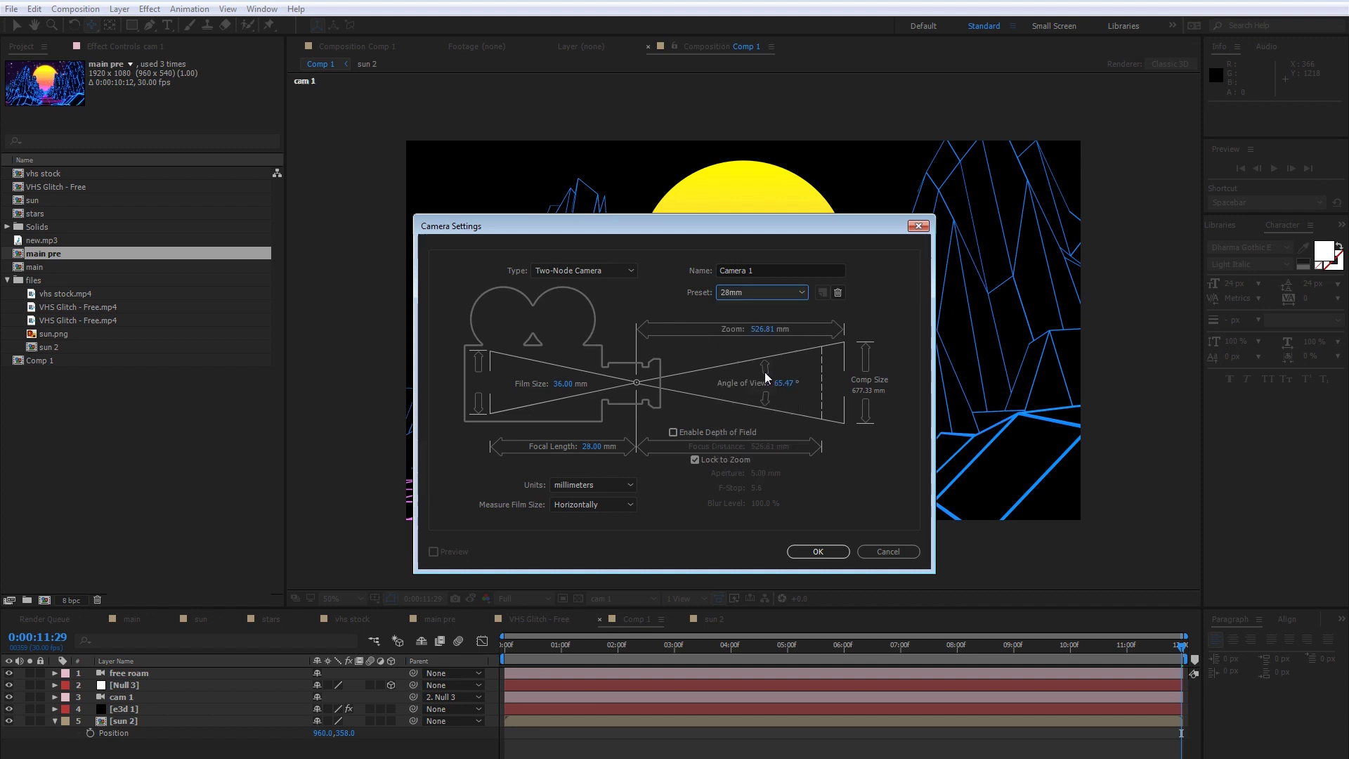
left_click(818, 552)
key("a")
key("a")
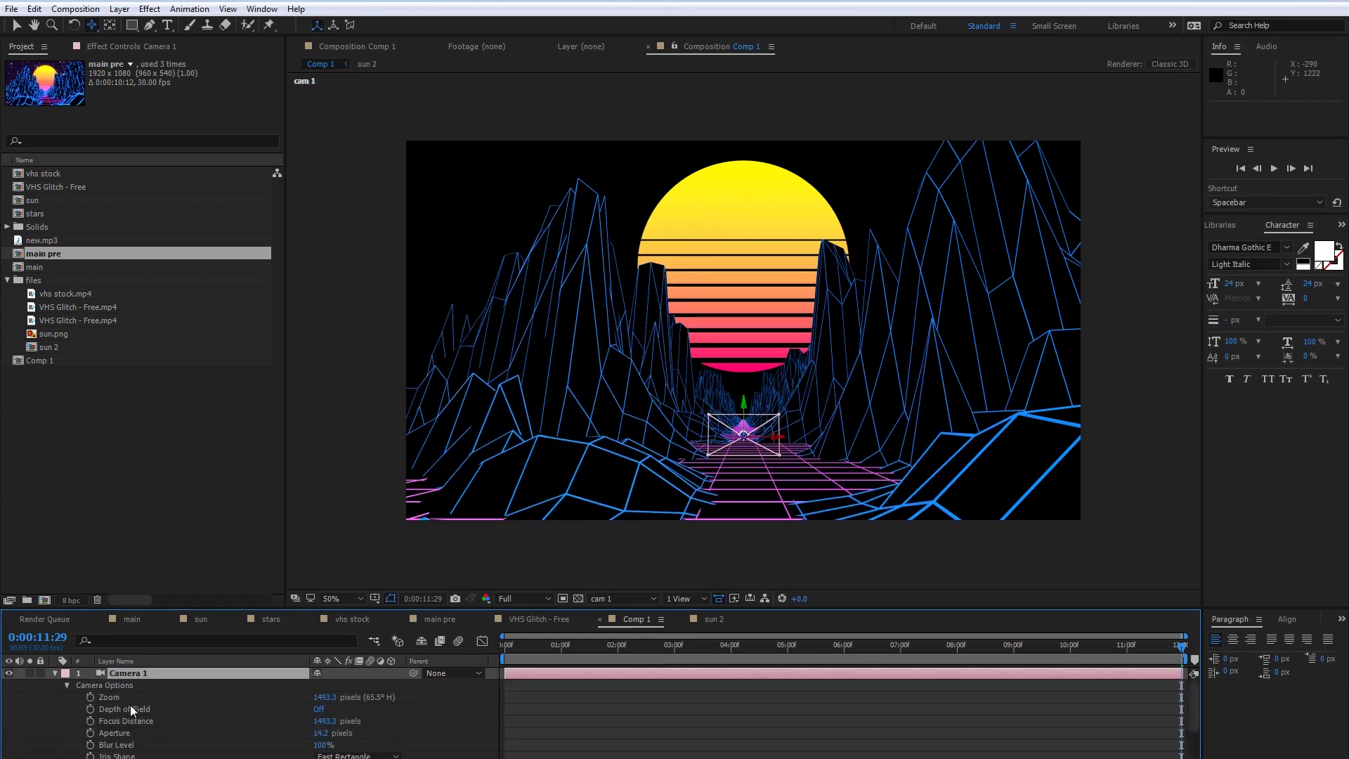
key("ctrl+z")
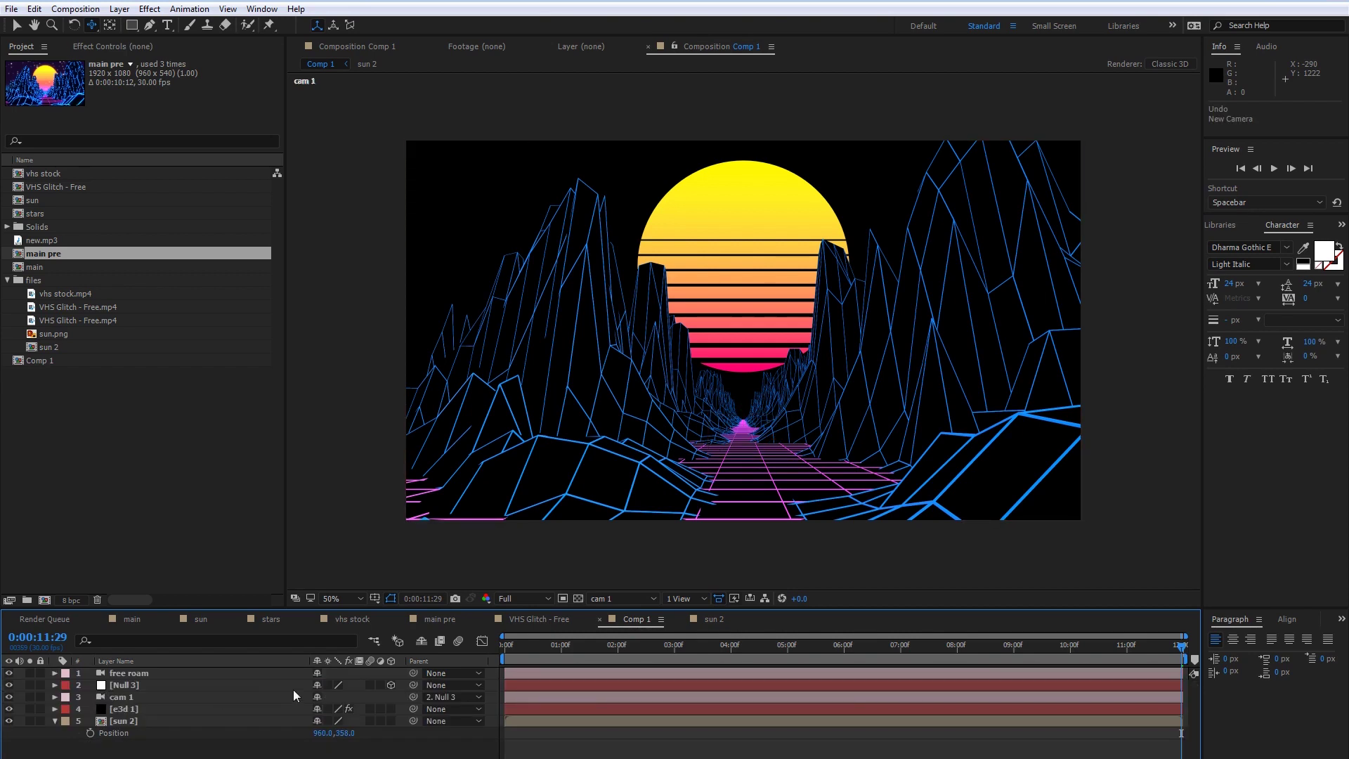
- Lower the sun 2 layer to position 960, 409, judging it at the first frame of Comp 1
left_click_drag(529, 638, 203, 555)
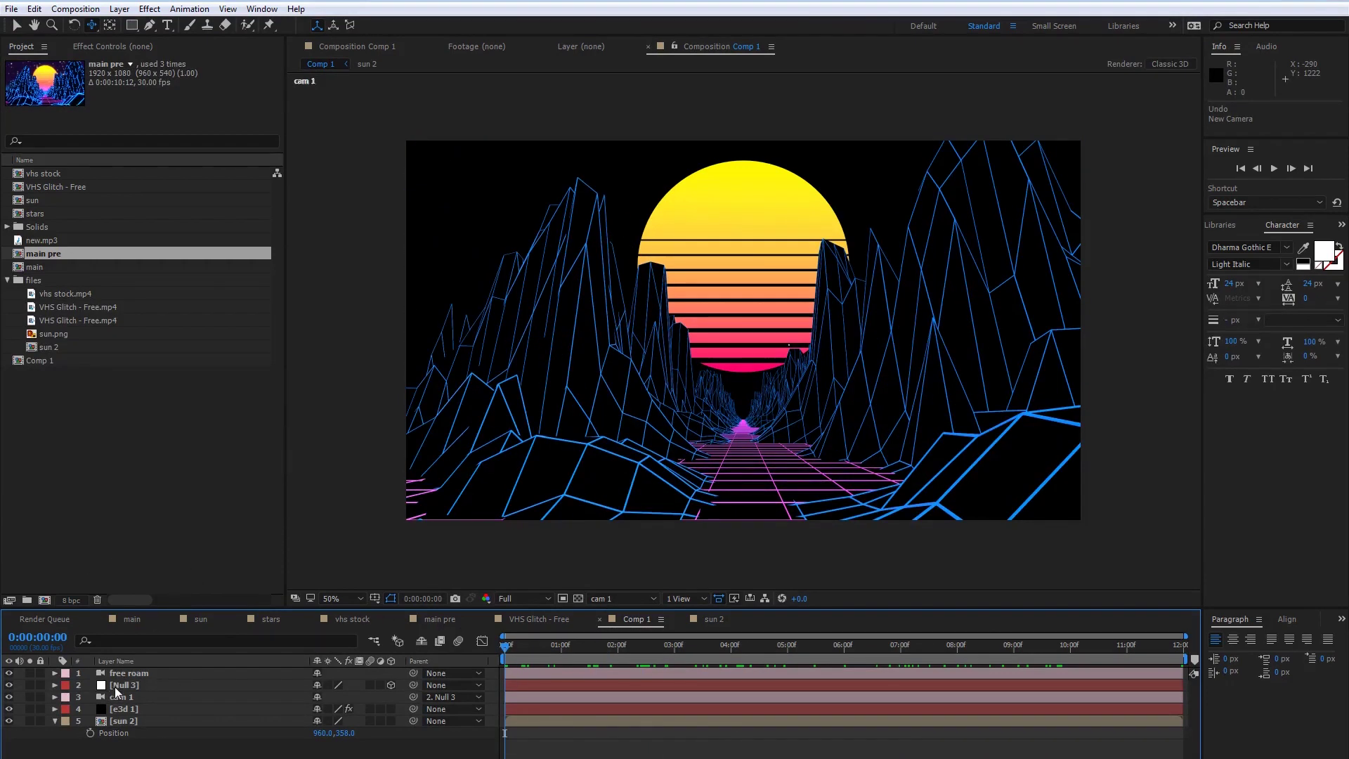
left_click(142, 720)
key("p")
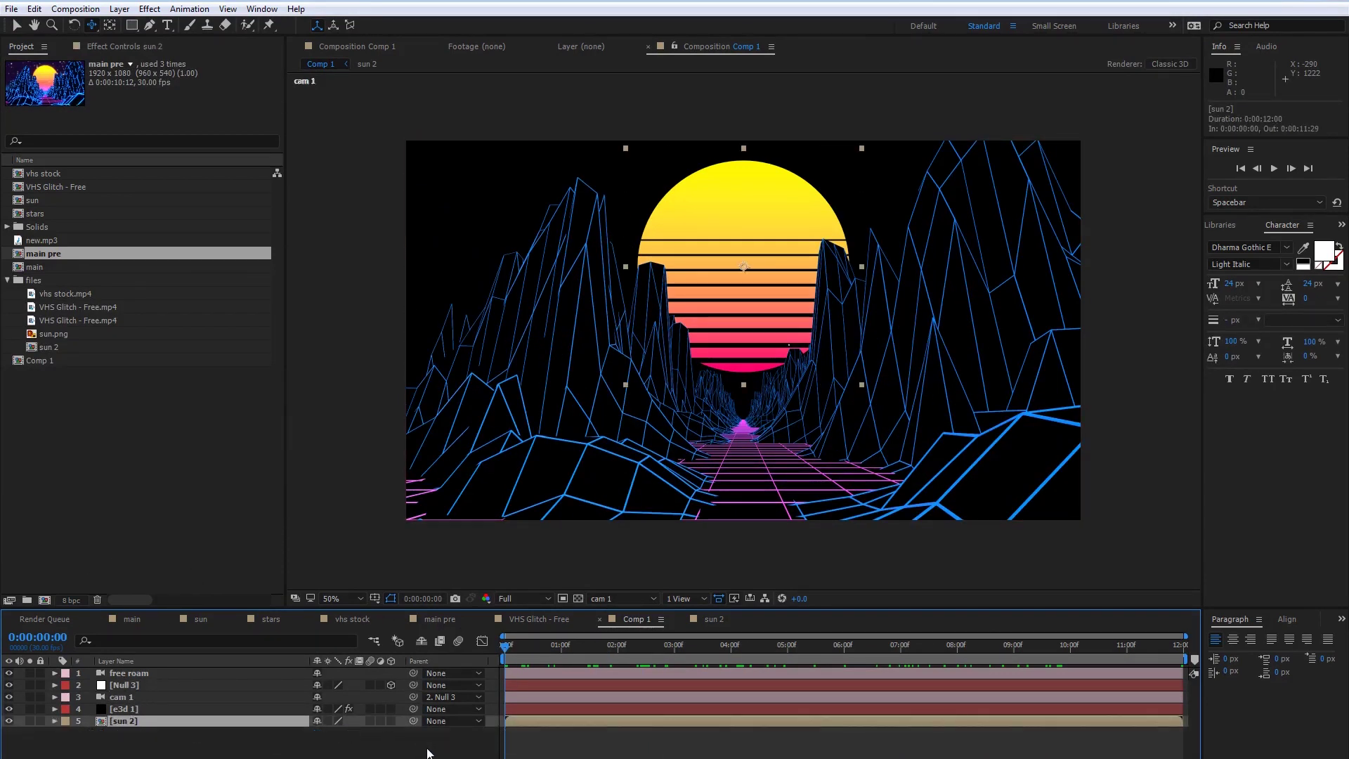
left_click(175, 708)
left_click(165, 719)
key("p")
left_click_drag(349, 732, 388, 735)
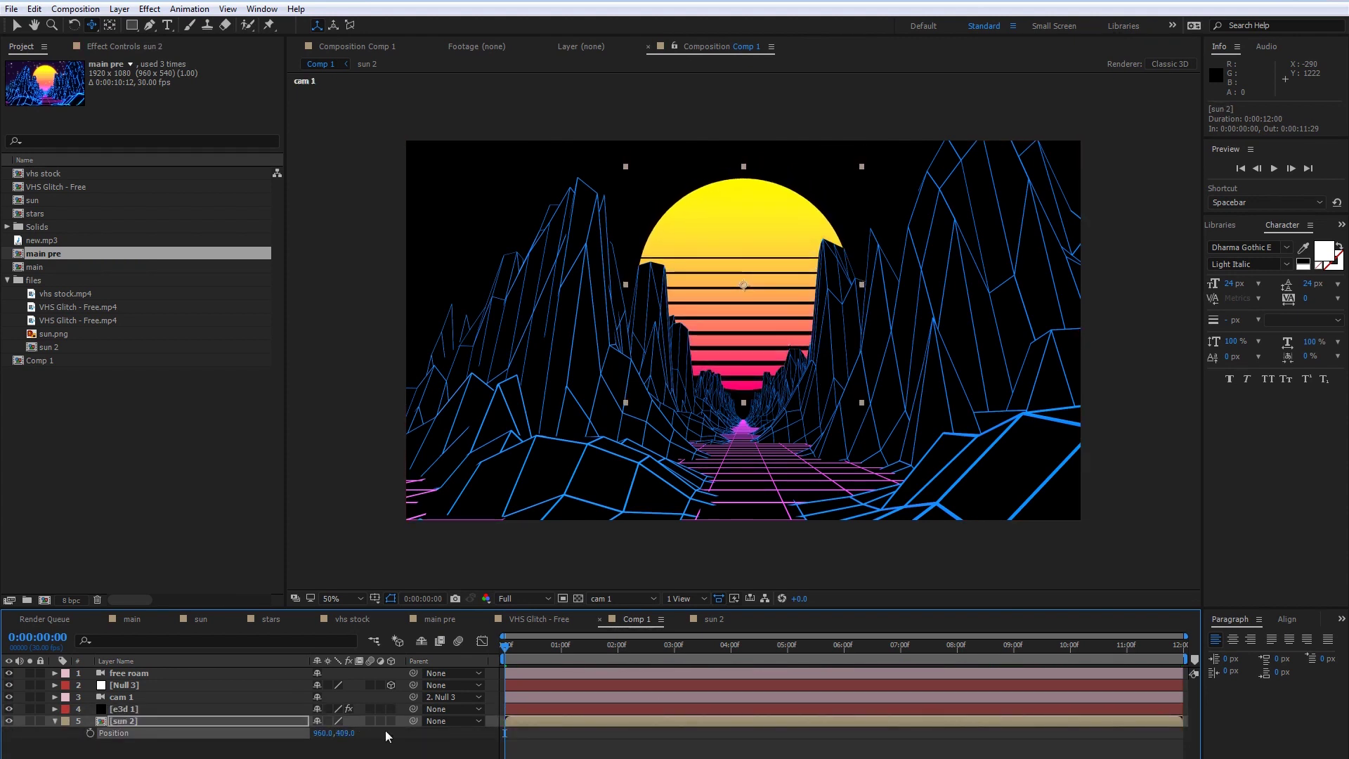
- Preview Comp 1 from the start with the repositioned sun behind the valley
mouse_move(552, 646)
left_mouse_down()
mouse_move(447, 643)
mouse_move(561, 638)
left_mouse_up()
key("space")
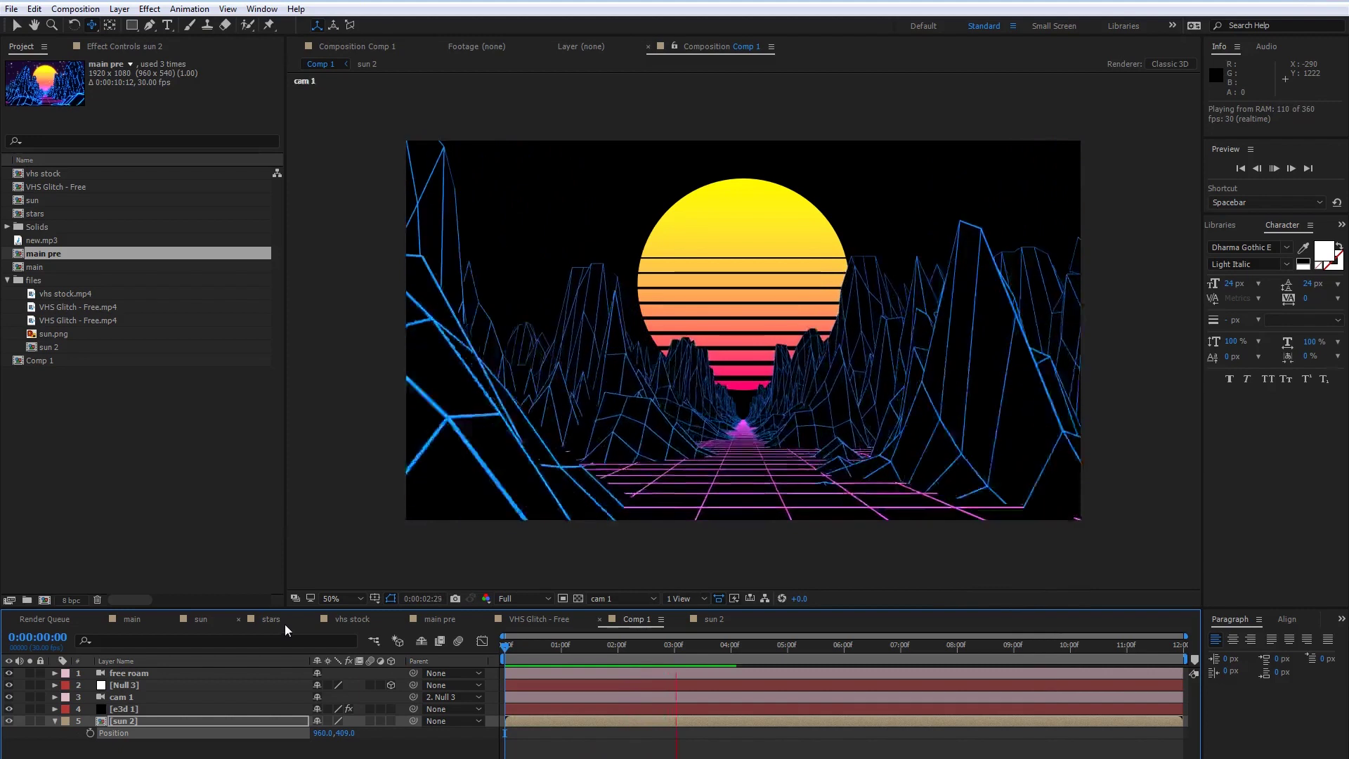
key("space")
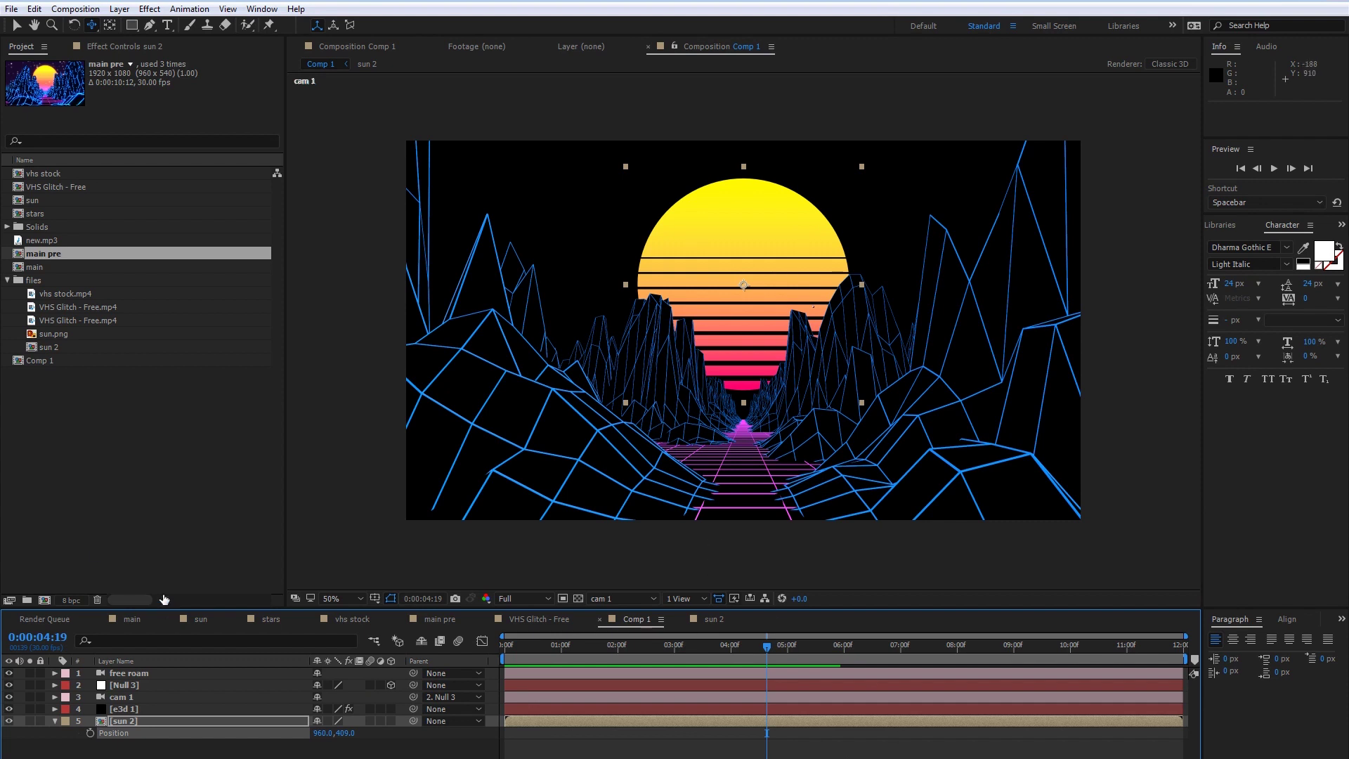
- Compare the opening frame of the finished main composition with the opening frame of Comp 1
left_click(132, 618)
left_click_drag(550, 641, 483, 648)
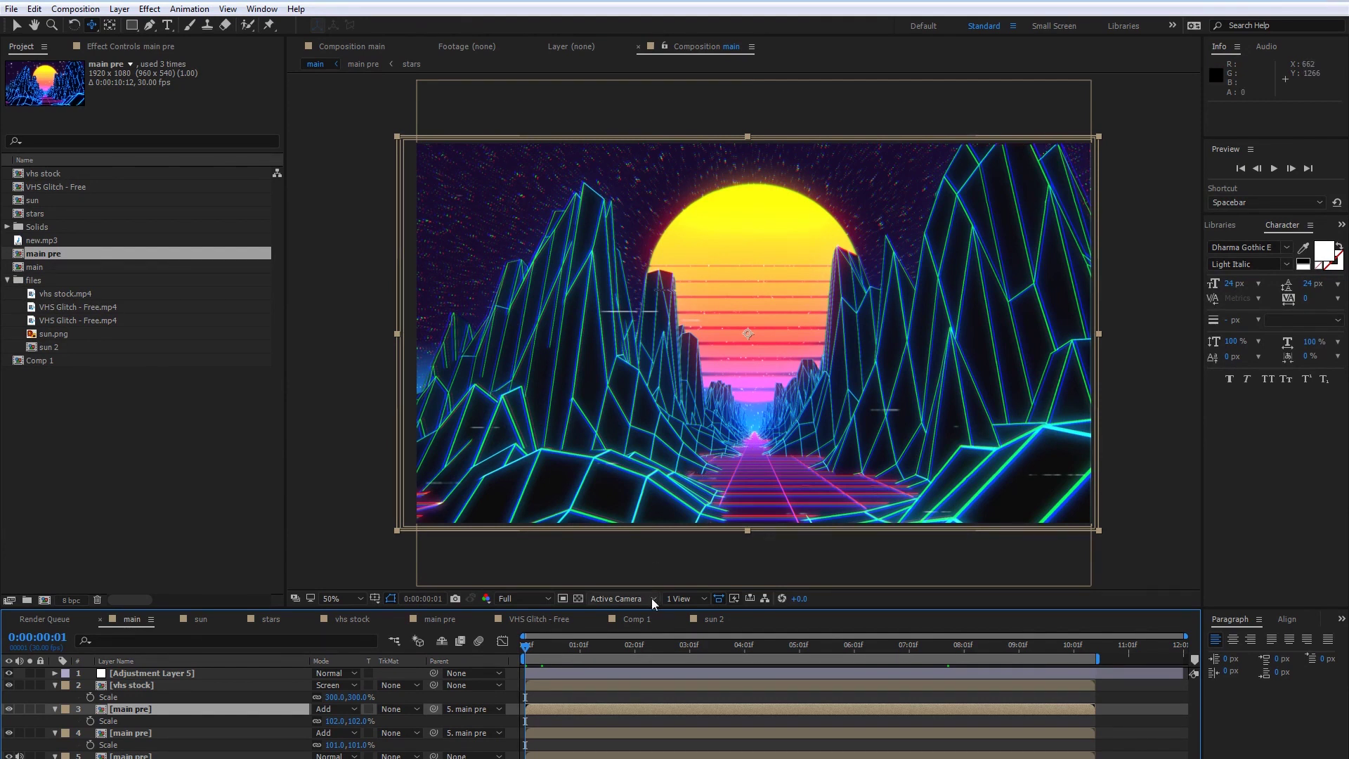
left_click(635, 619)
key("Home")
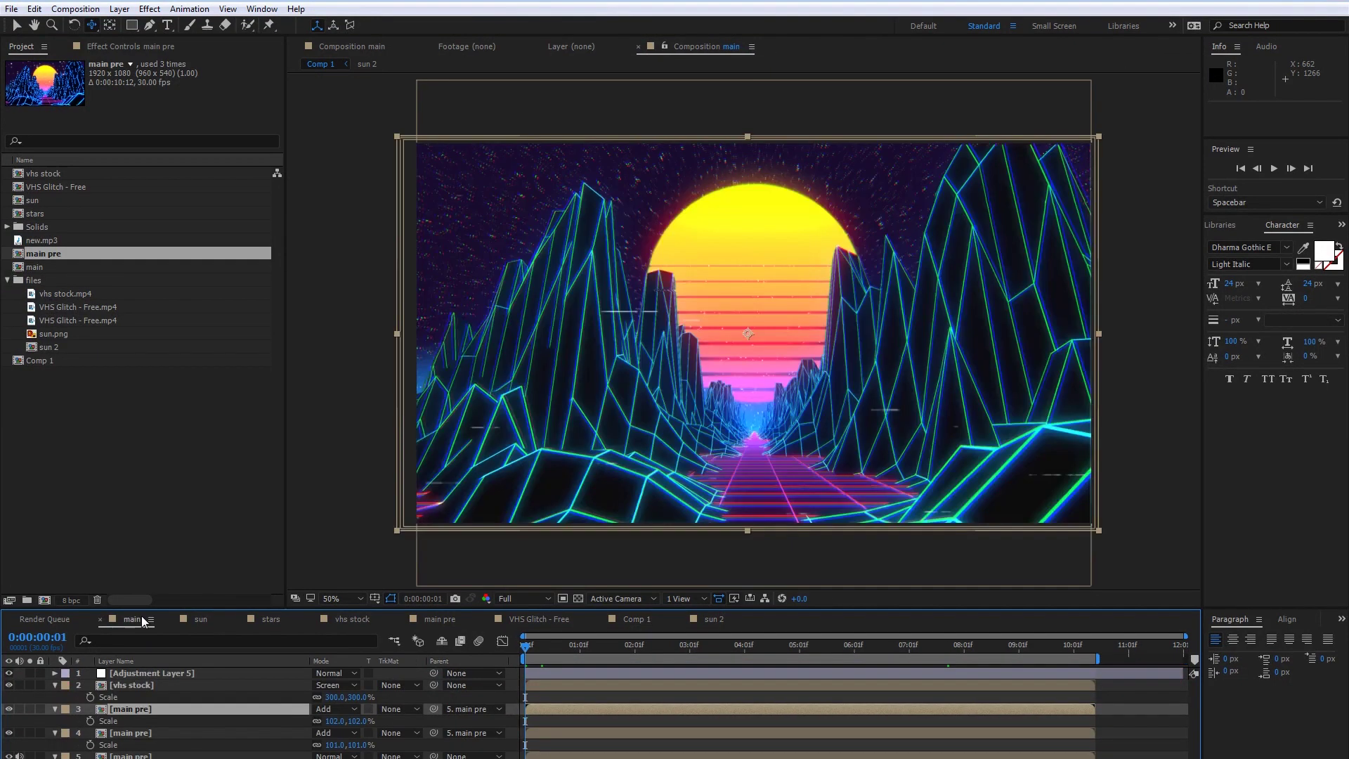
- Enable fog in the Element render settings of the e3d 1 layer in Comp 1
left_click(145, 622)
left_click(635, 621)
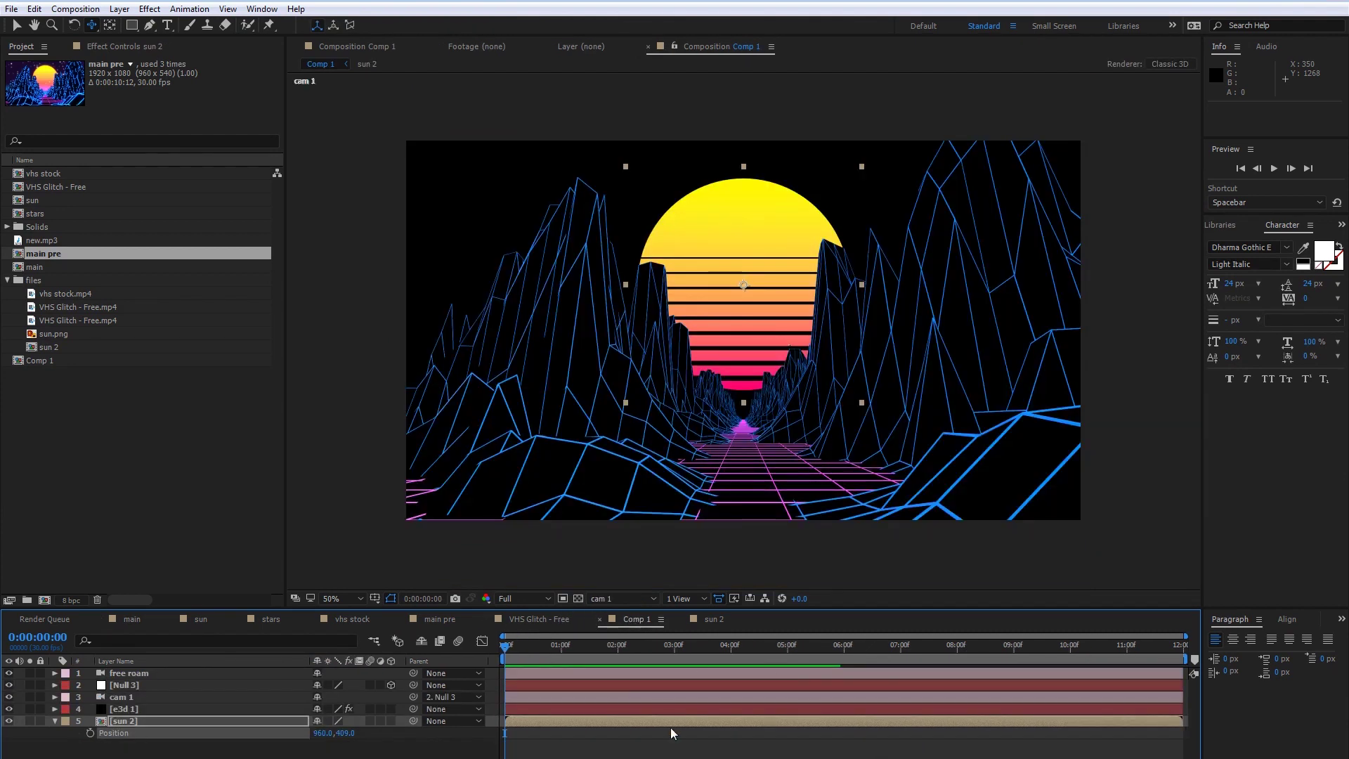
left_click(134, 709)
left_click(124, 48)
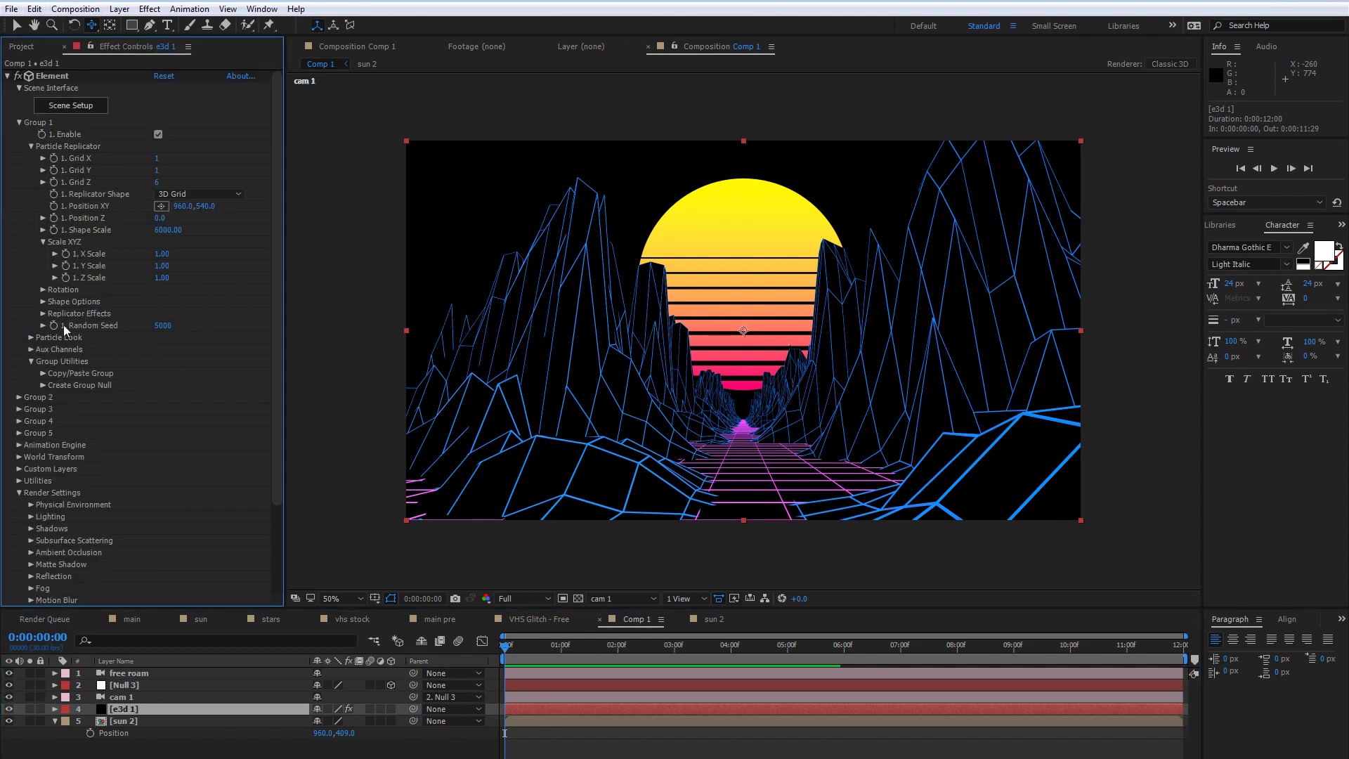
scroll(15, 407, "down", 3)
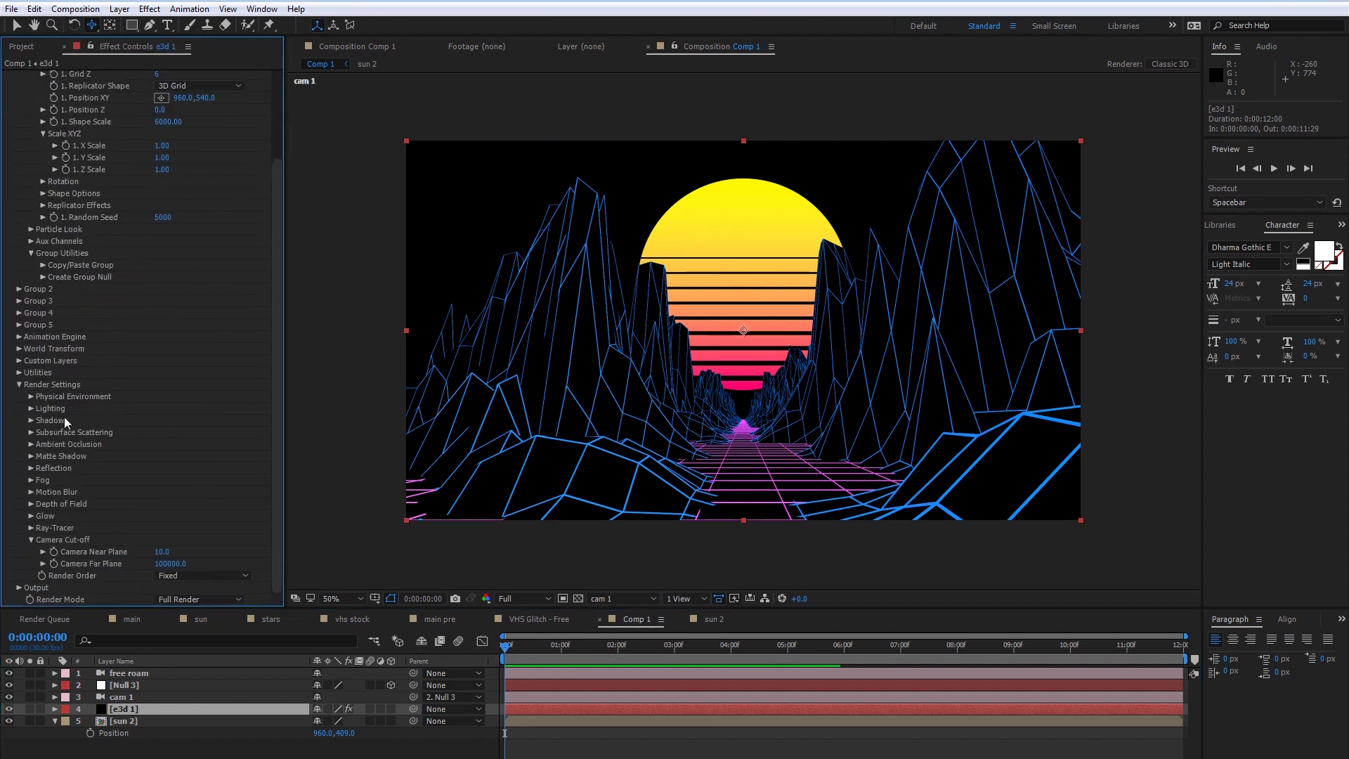
left_click(30, 480)
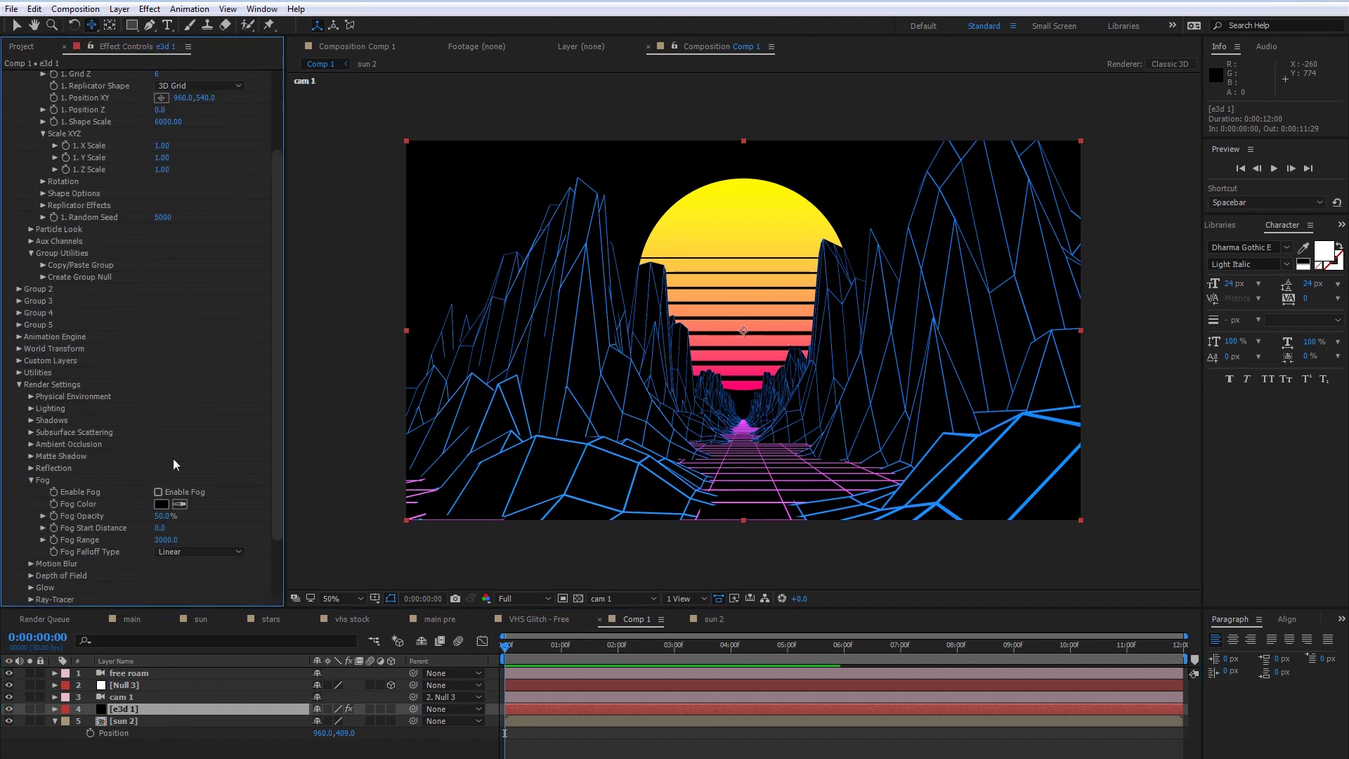
left_click(158, 492)
- Set the fog color to a fully saturated bright blue with hue 200 (00AAFF)
left_click(163, 503)
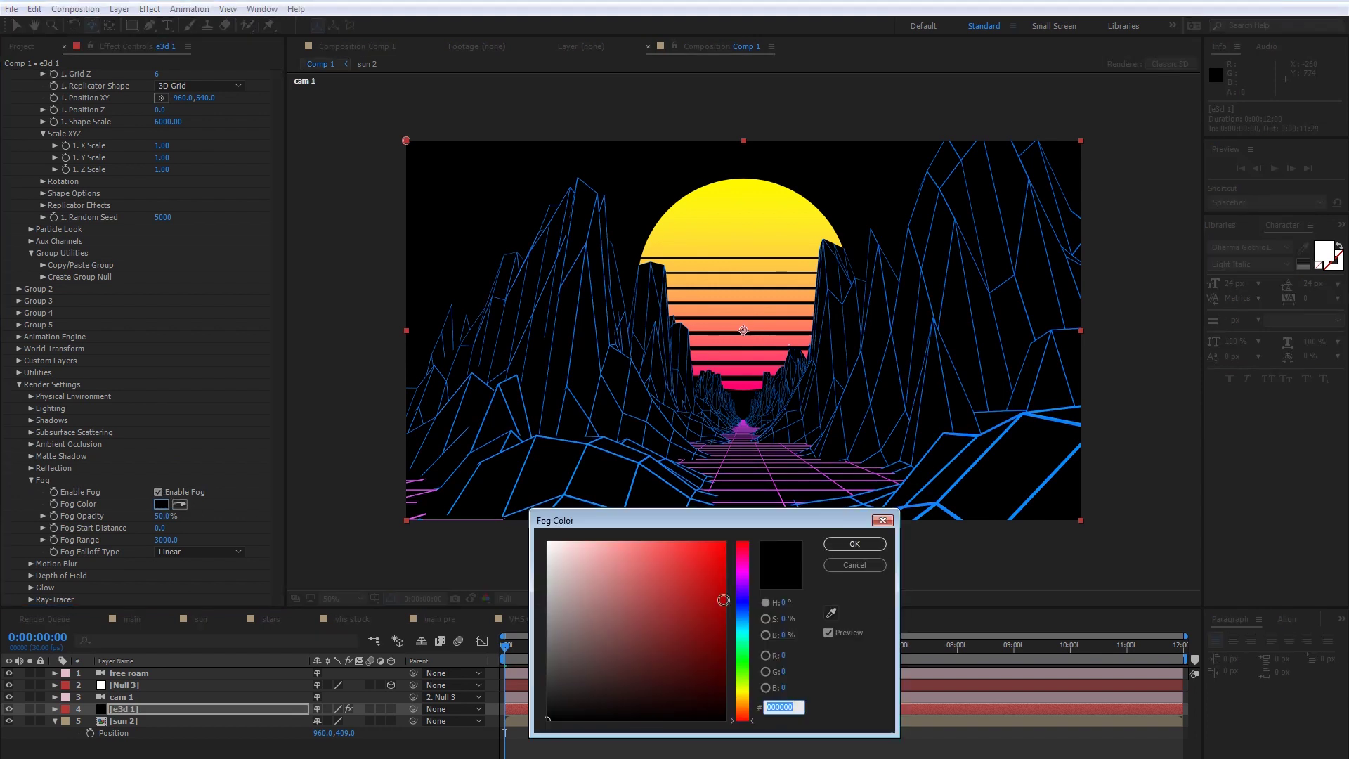
left_click(742, 618)
left_click_drag(682, 593, 728, 539)
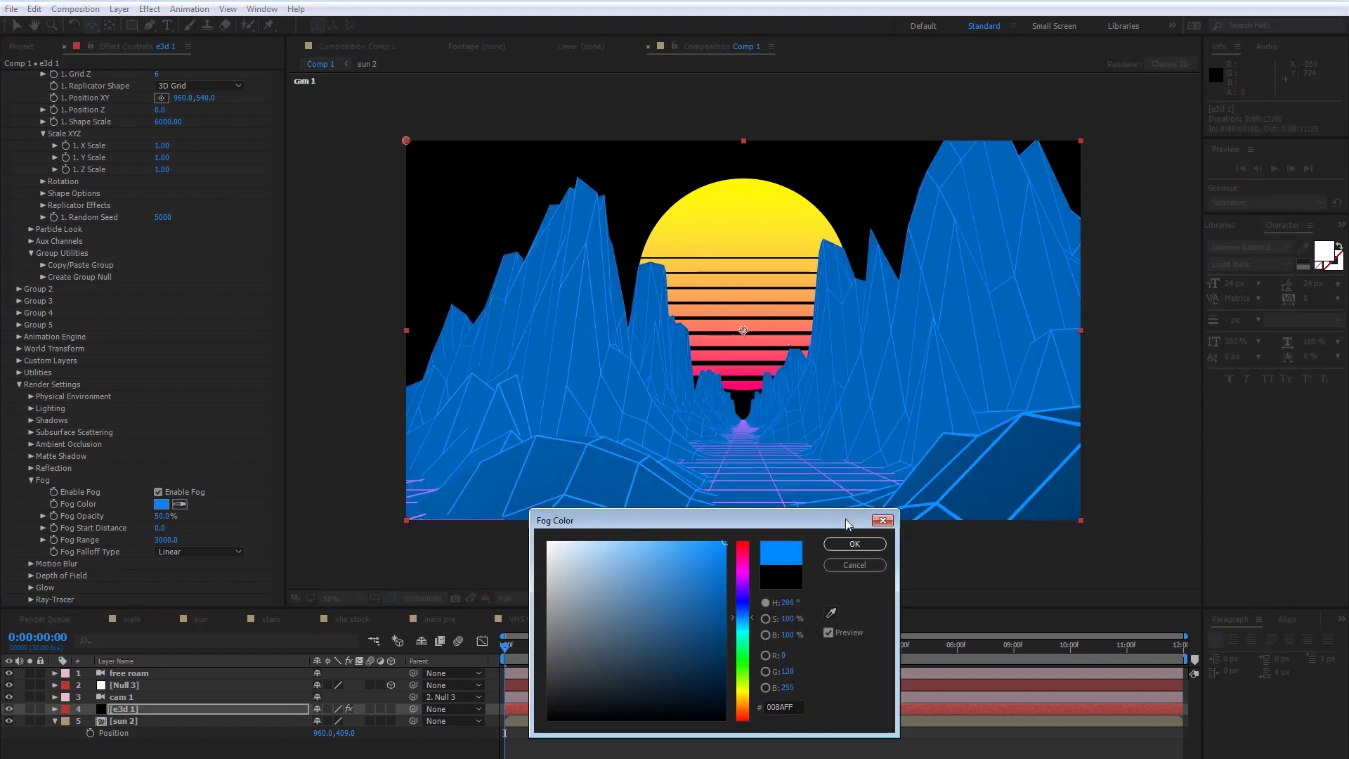
left_click(791, 603)
type("200")
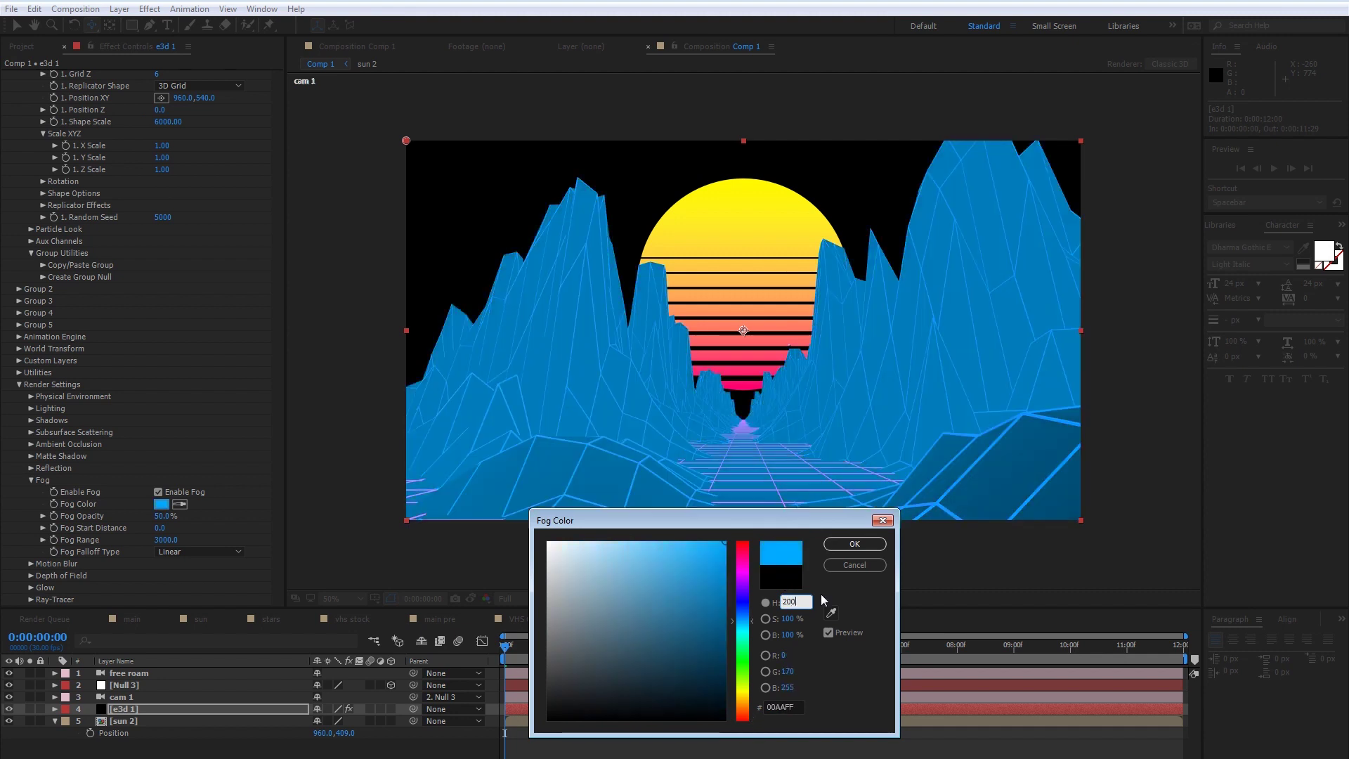
left_click(851, 545)
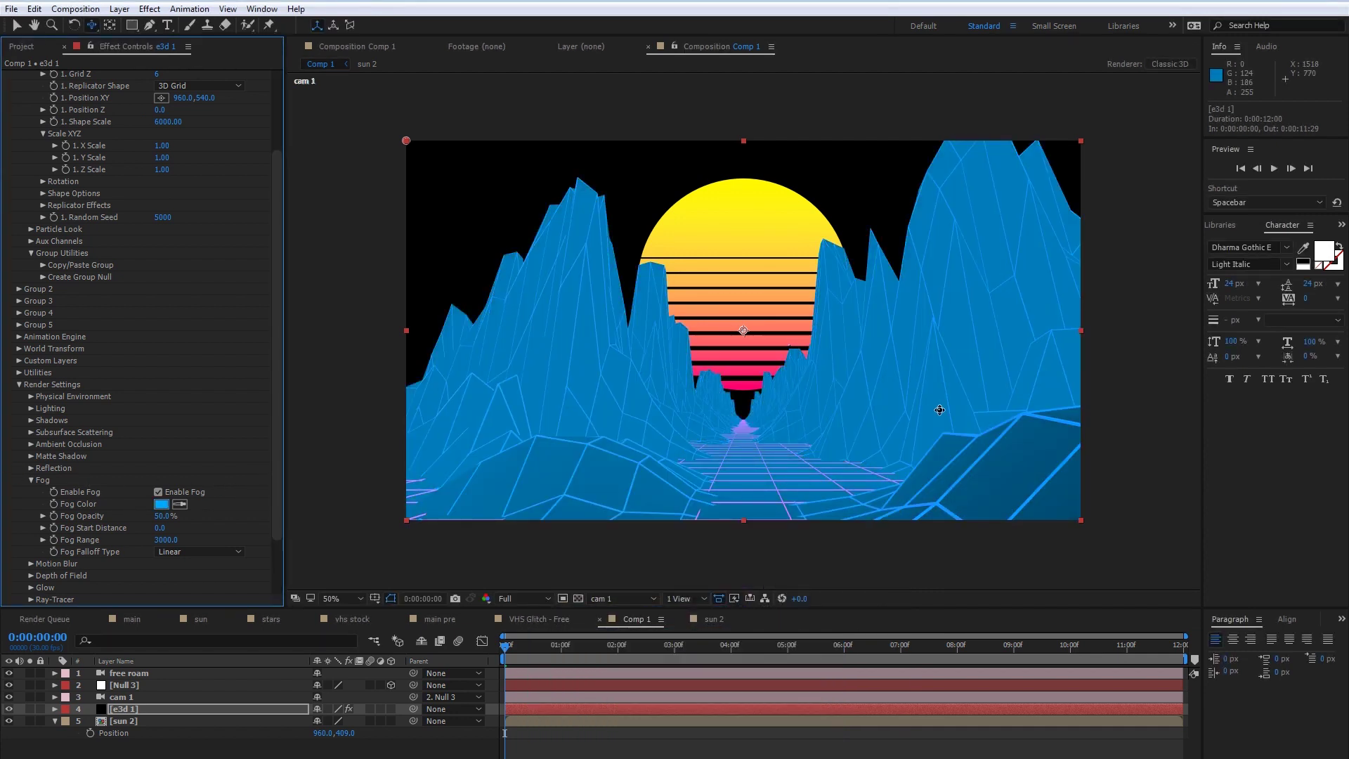
- Set the fog opacity of the e3d 1 layer to 60%
left_click_drag(281, 453, 283, 523)
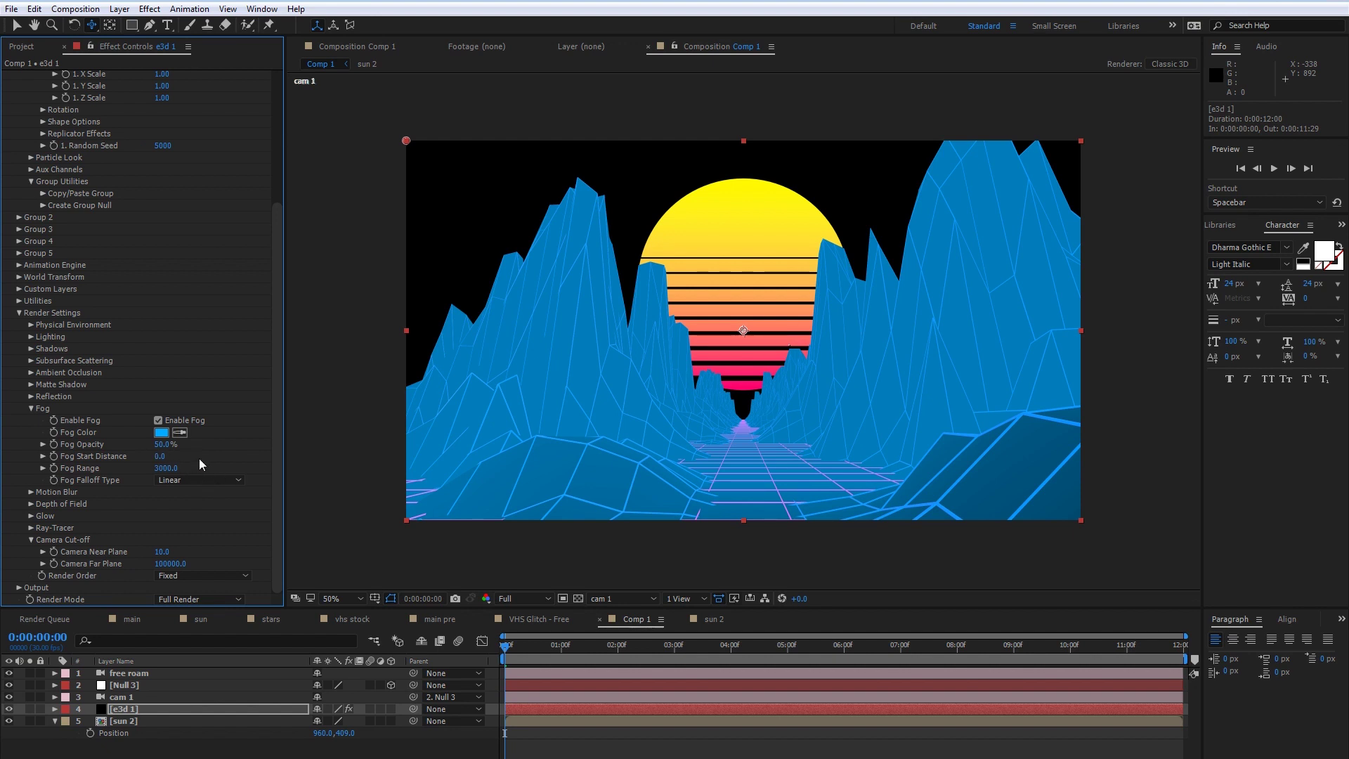
left_click(165, 448)
key("Return")
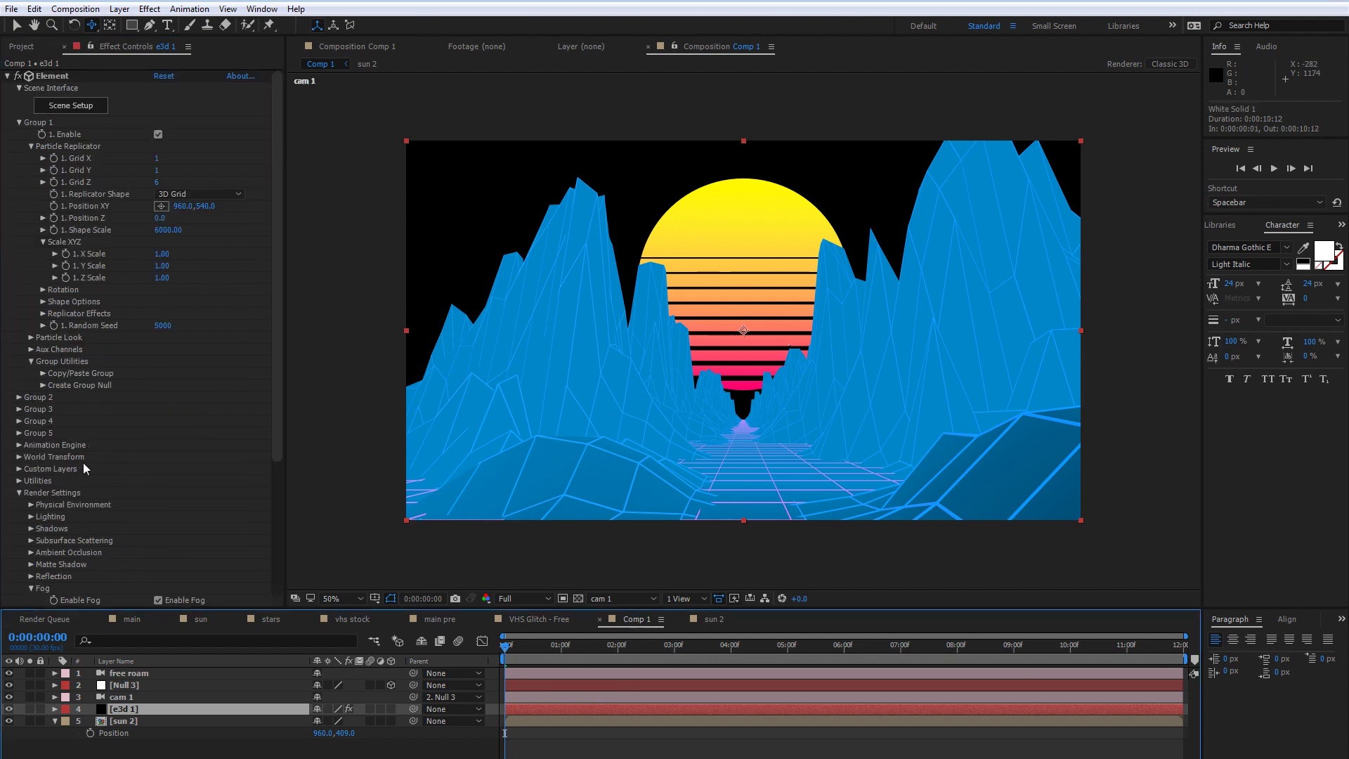
- Set the fog range of the e3d 1 layer to 62500 so the fog reaches deep into the valley
scroll(100, 475, "down", 4)
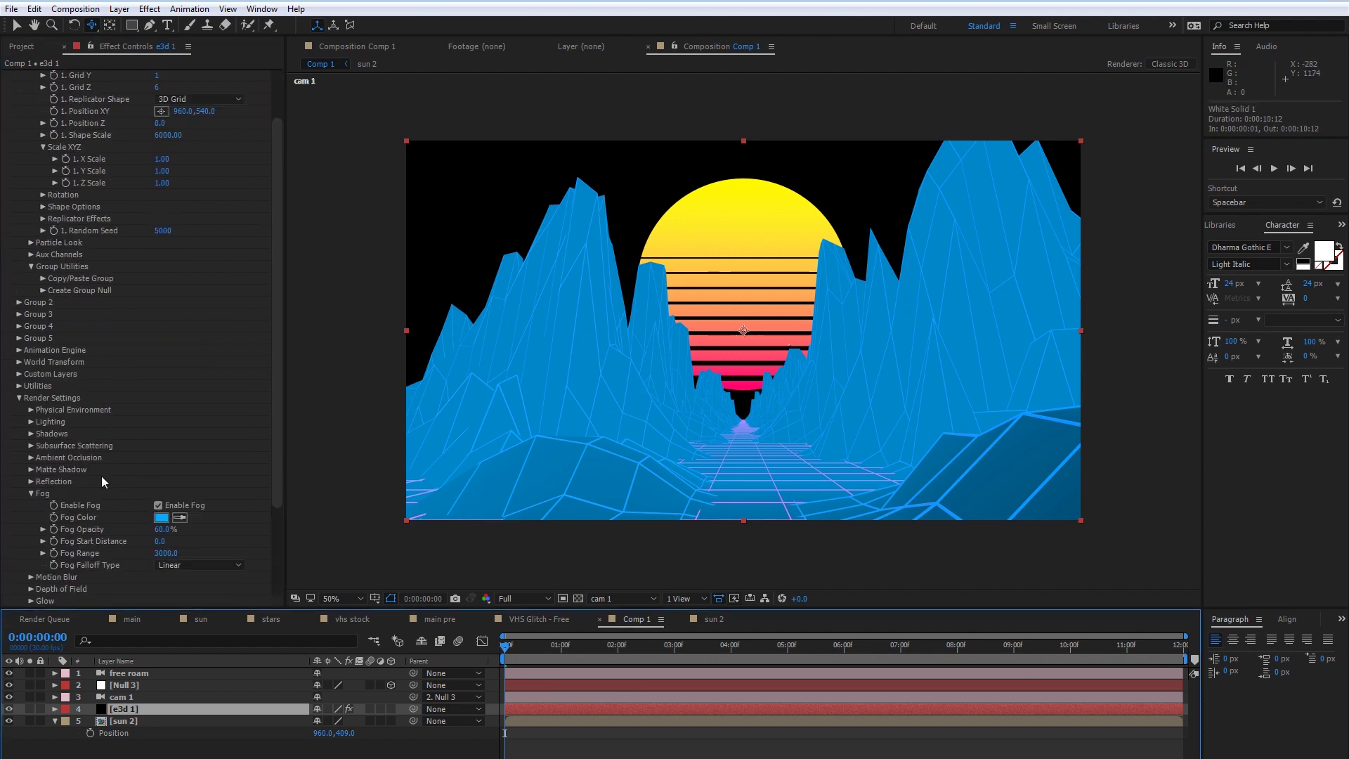
scroll(100, 474, "down", 2)
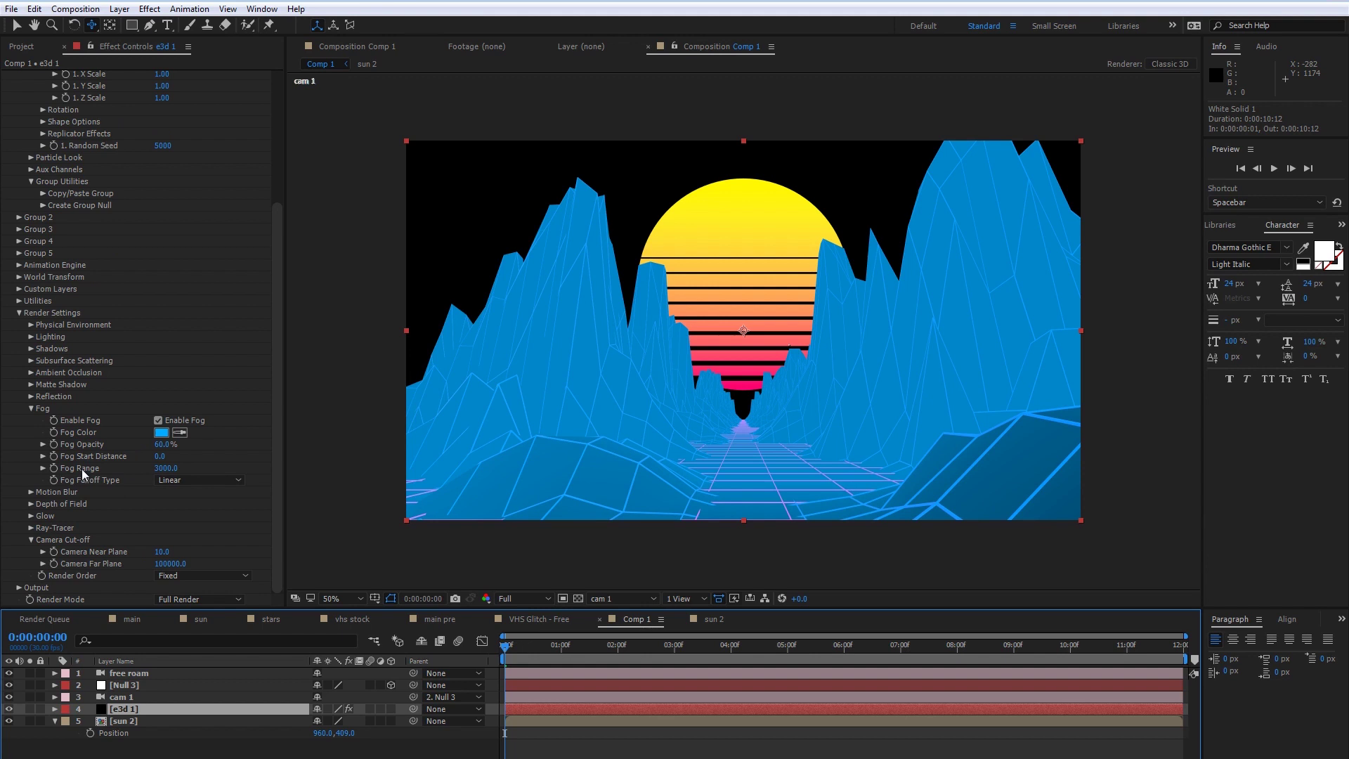
left_click(166, 469)
type("50")
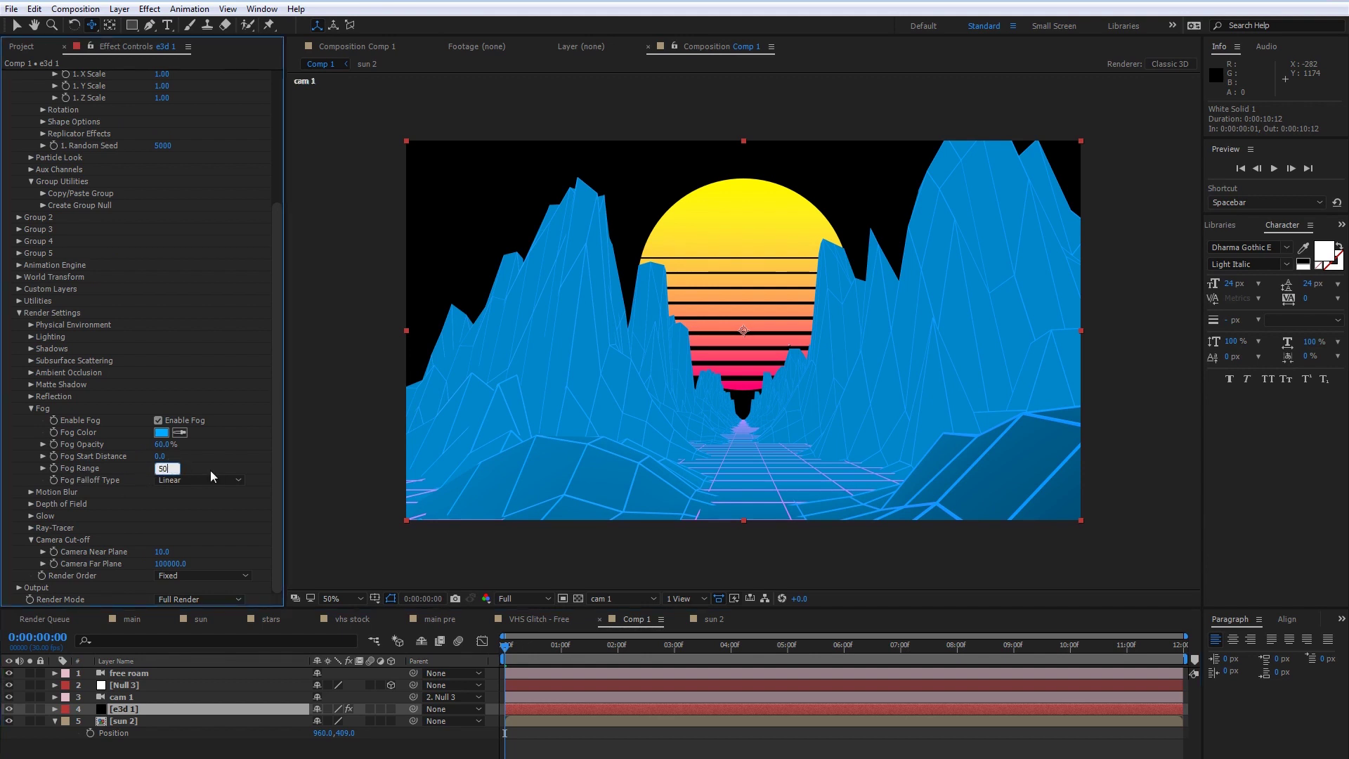
key("BackSpace")
key("BackSpace")
key("Return")
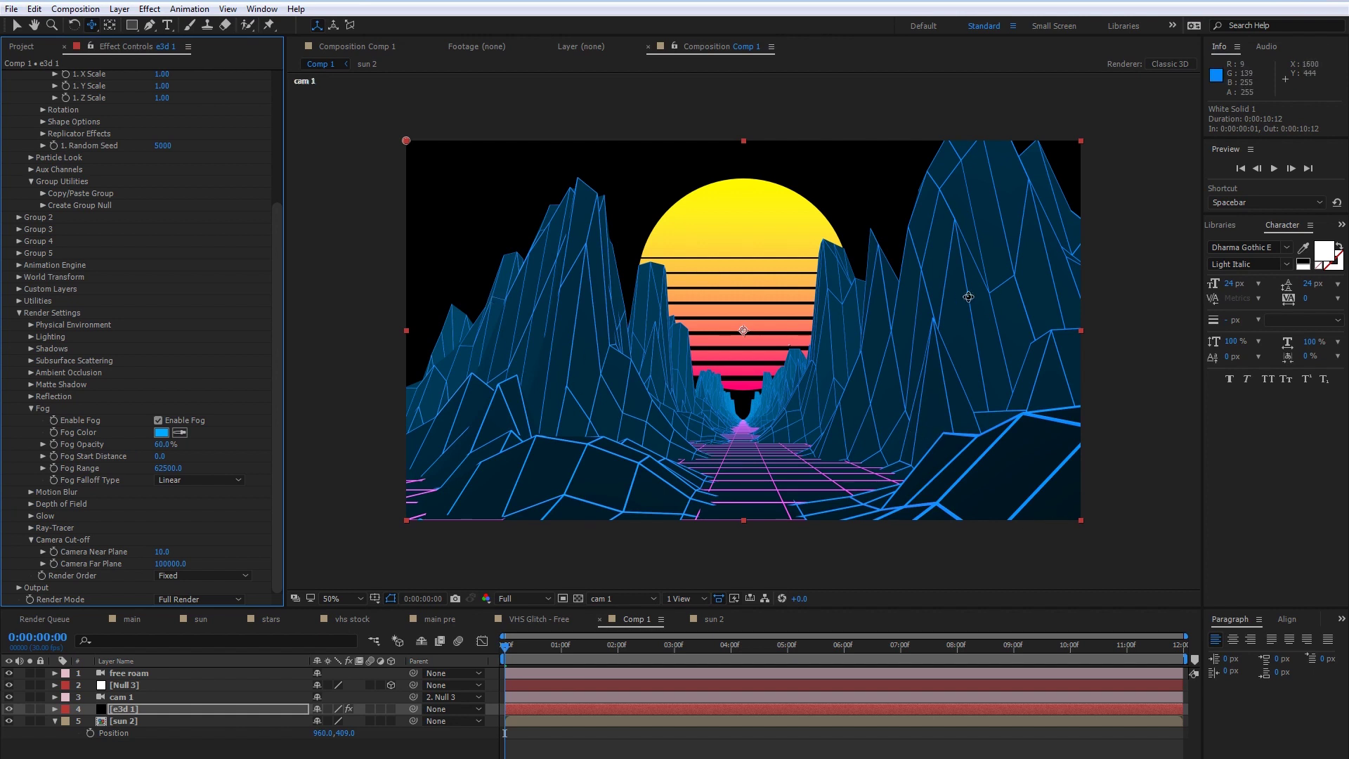
- Adjust the fog to Exponential falloff with a start distance of 500 and an opacity of 50%
left_click(181, 482)
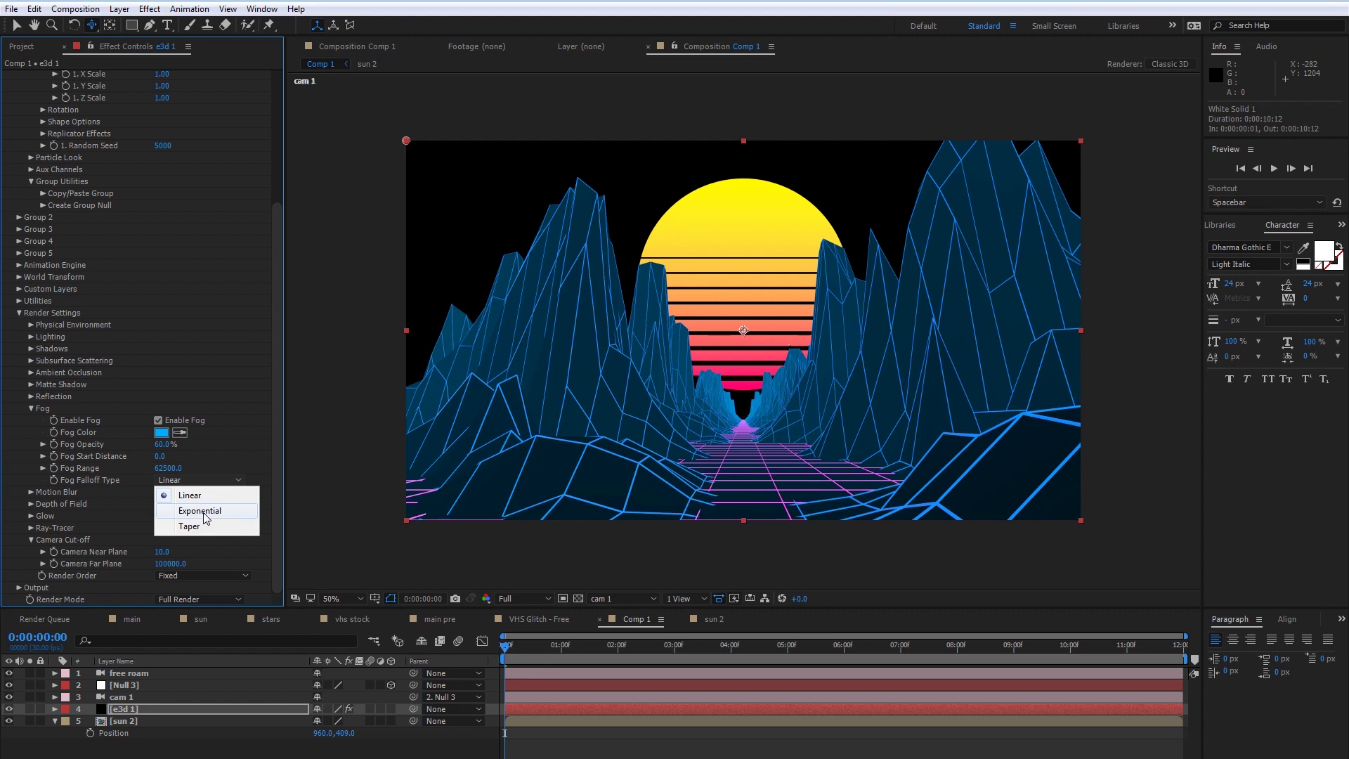
left_click(203, 511)
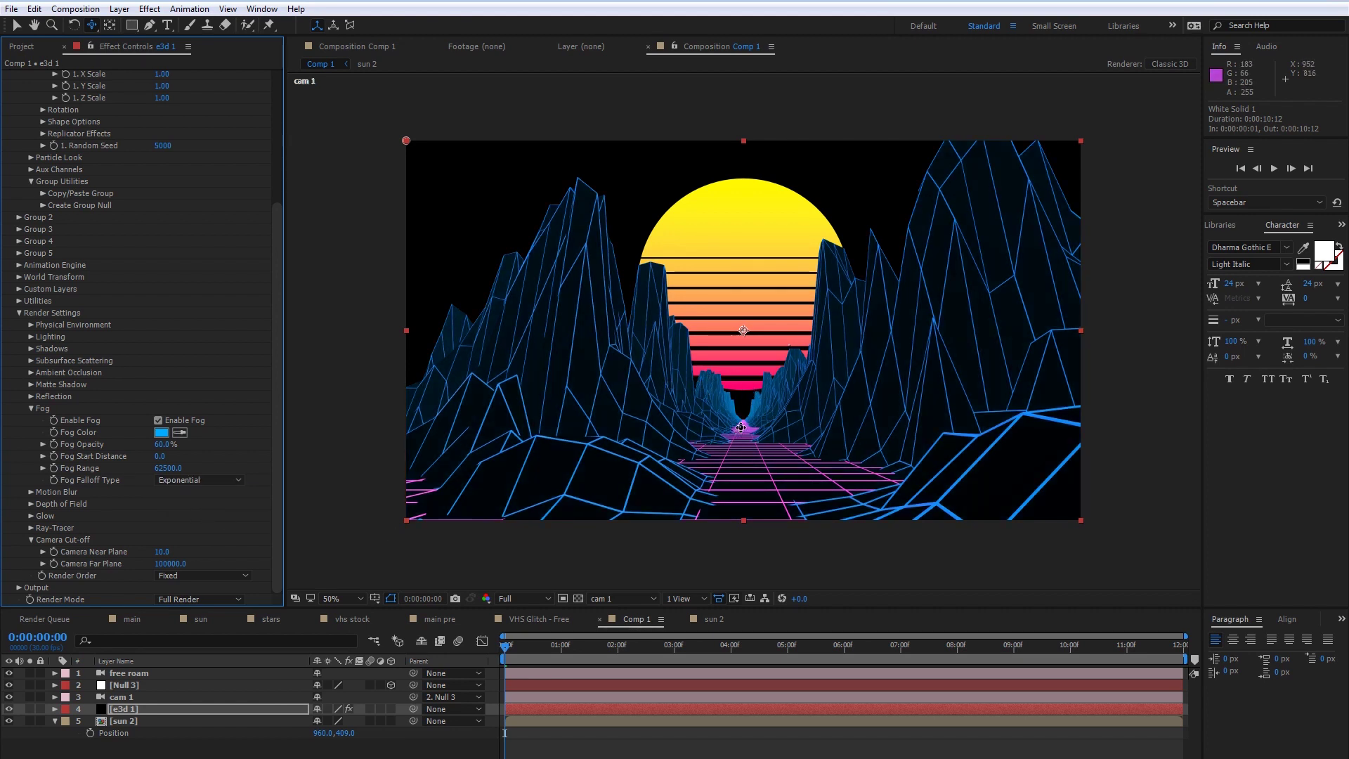
left_click_drag(161, 456, 175, 454)
left_click(163, 444)
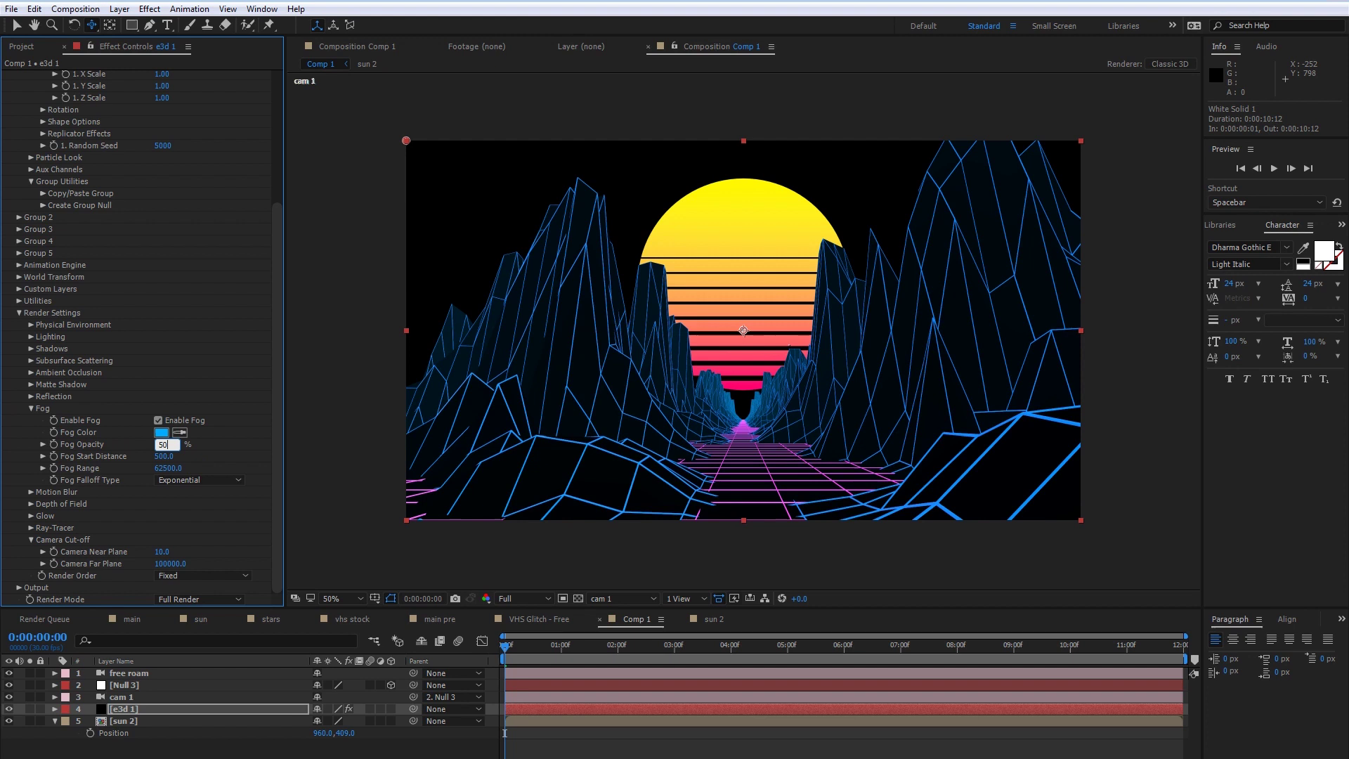
key("Return")
- Check the finished main composition for reference and add a black 1920 x 1080 solid to Comp 1
key("Tab")
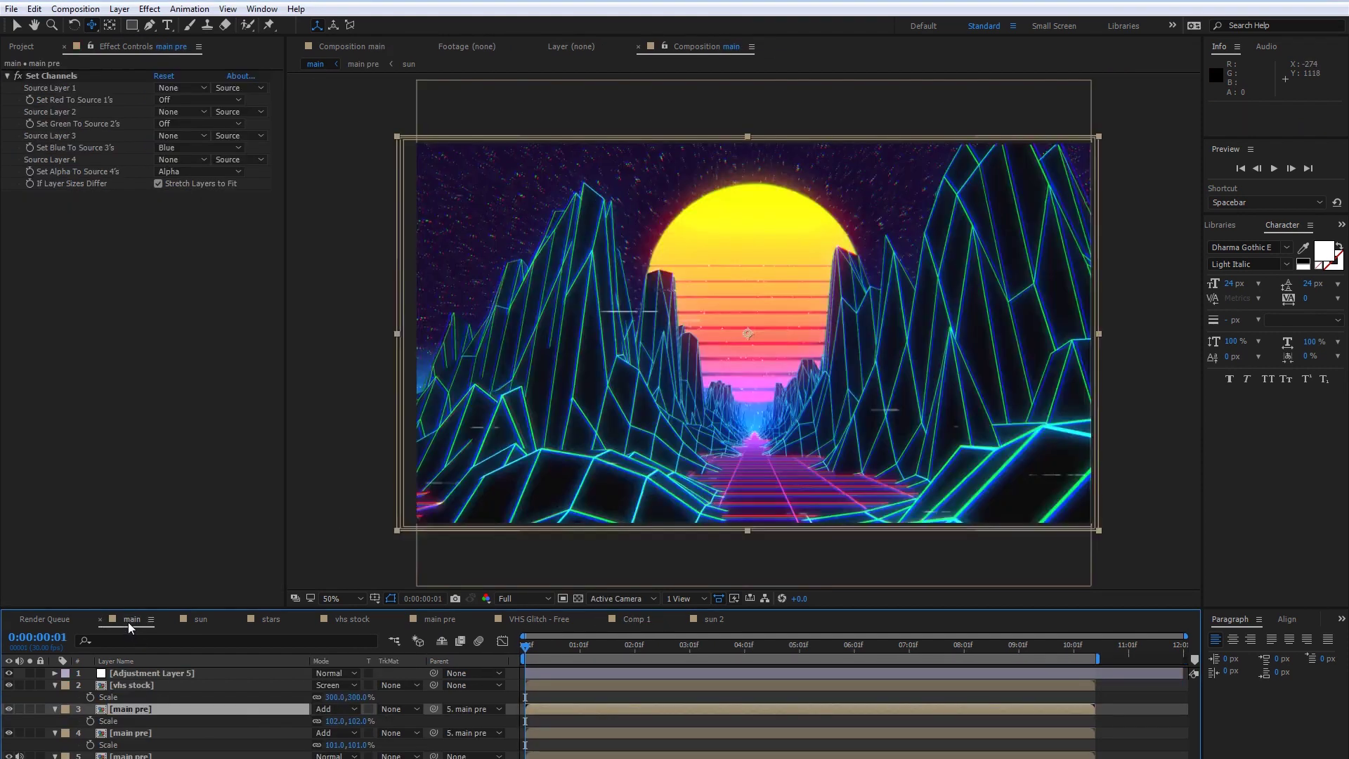
left_click(128, 621)
key("Tab")
left_click(705, 619)
left_click(643, 618)
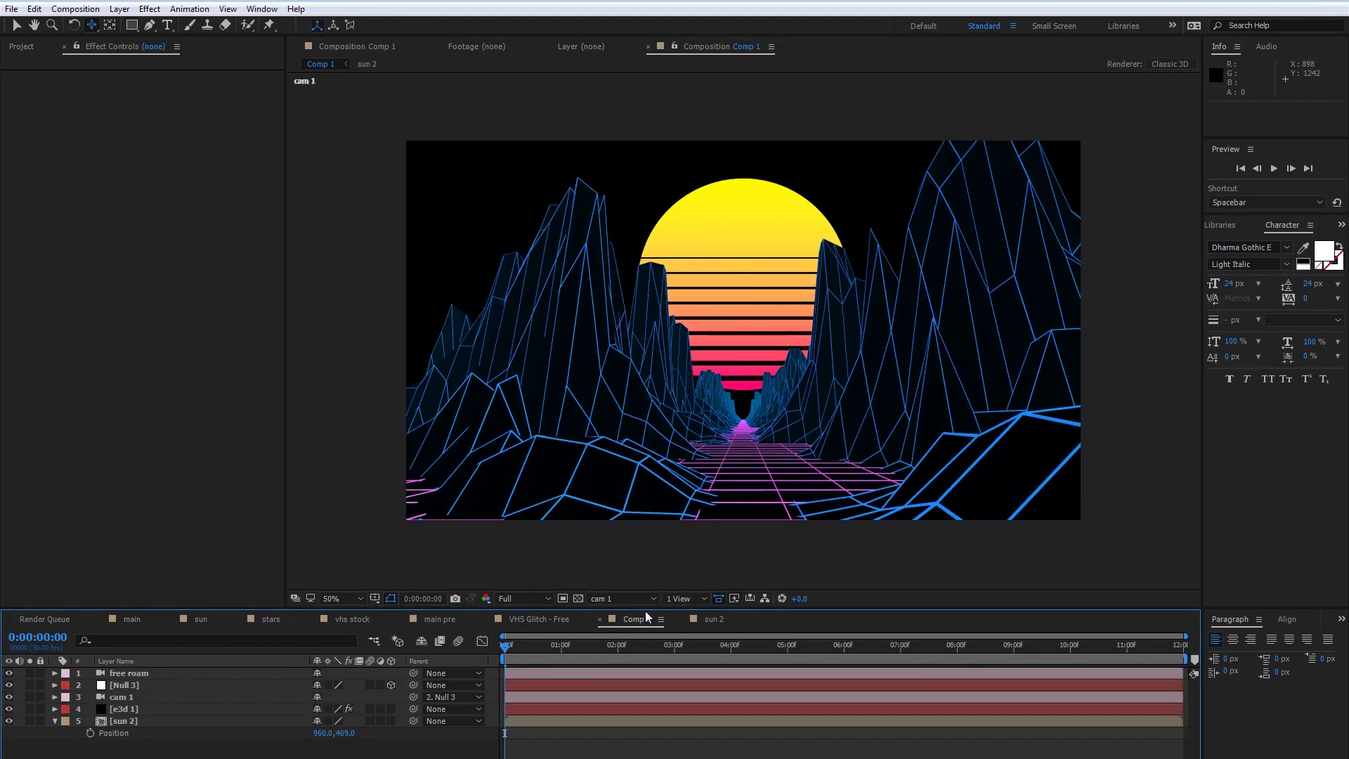
right_click(192, 756)
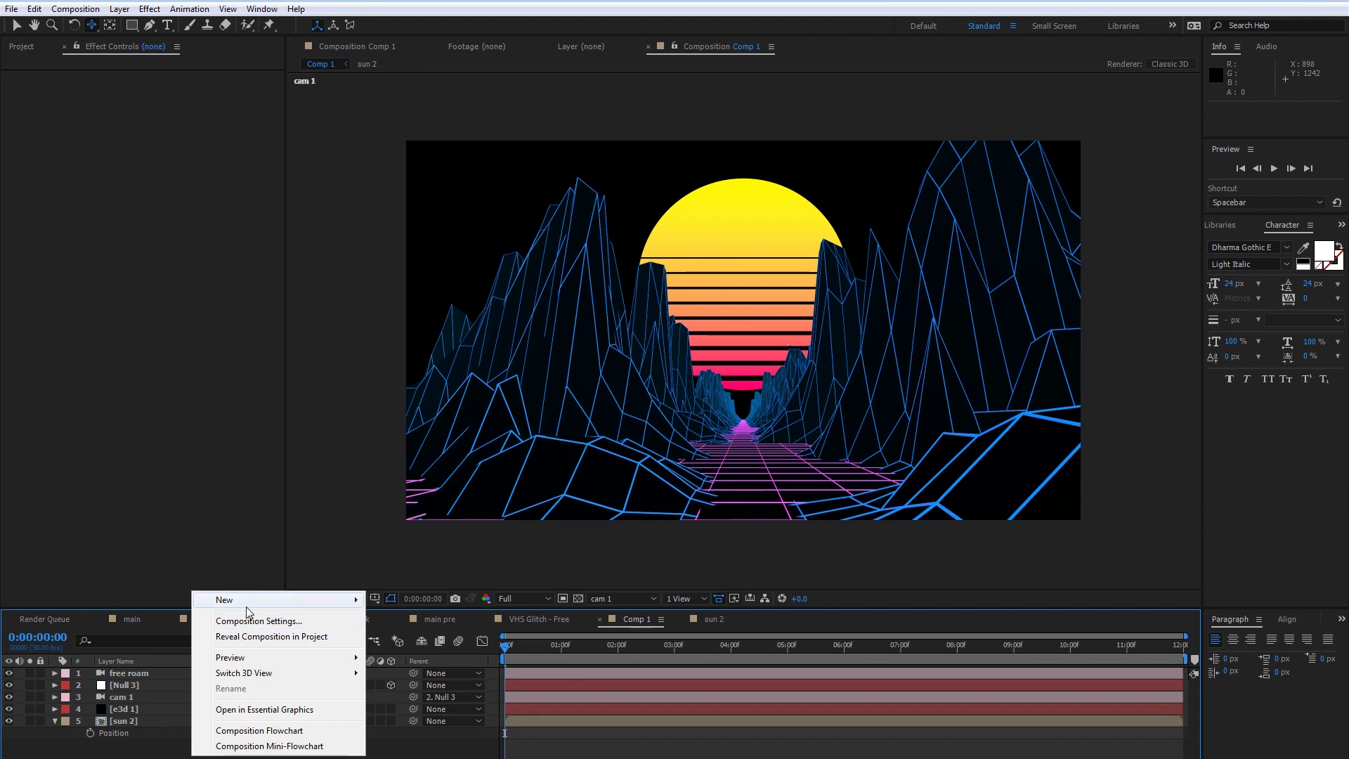
mouse_move(241, 600)
left_click(452, 639)
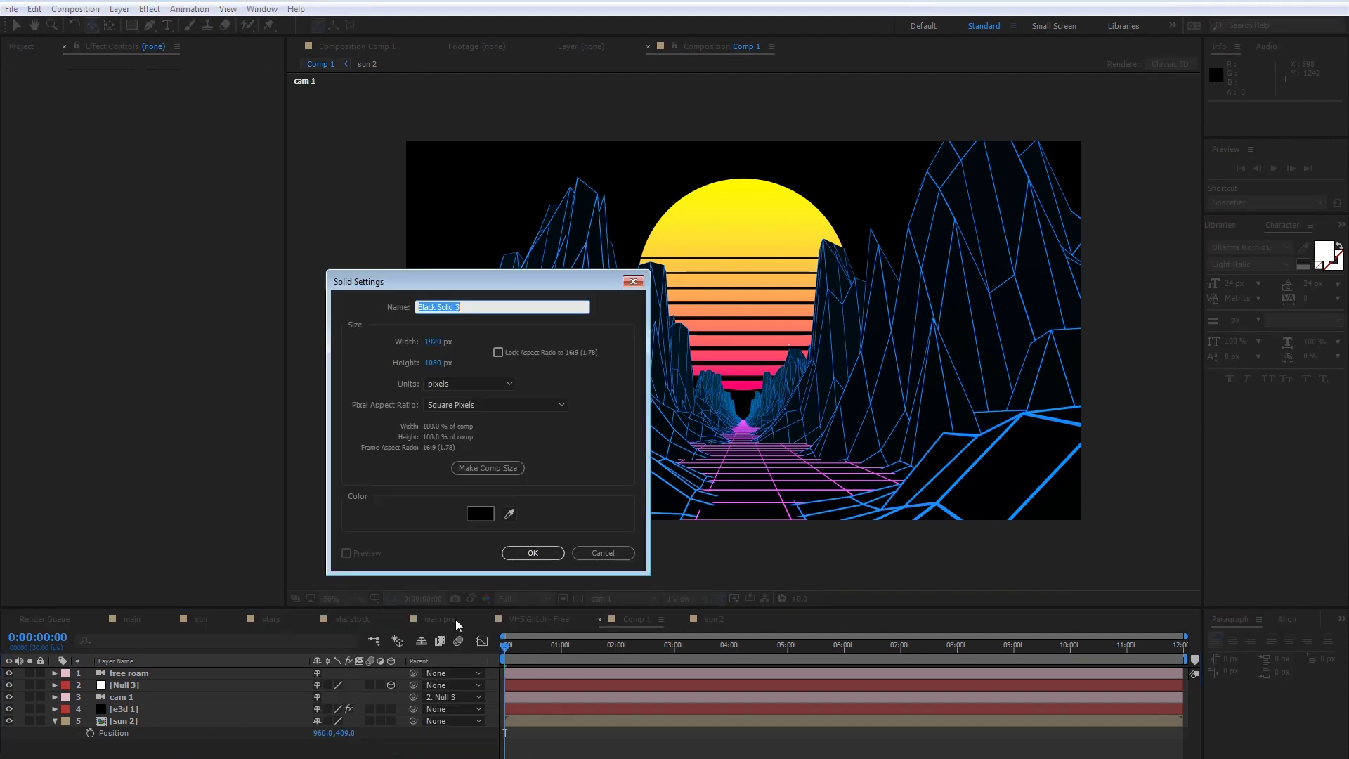
left_click(533, 554)
- Apply the Gradient Ramp effect to the new black solid
right_click(141, 664)
right_click(117, 672)
mouse_move(234, 296)
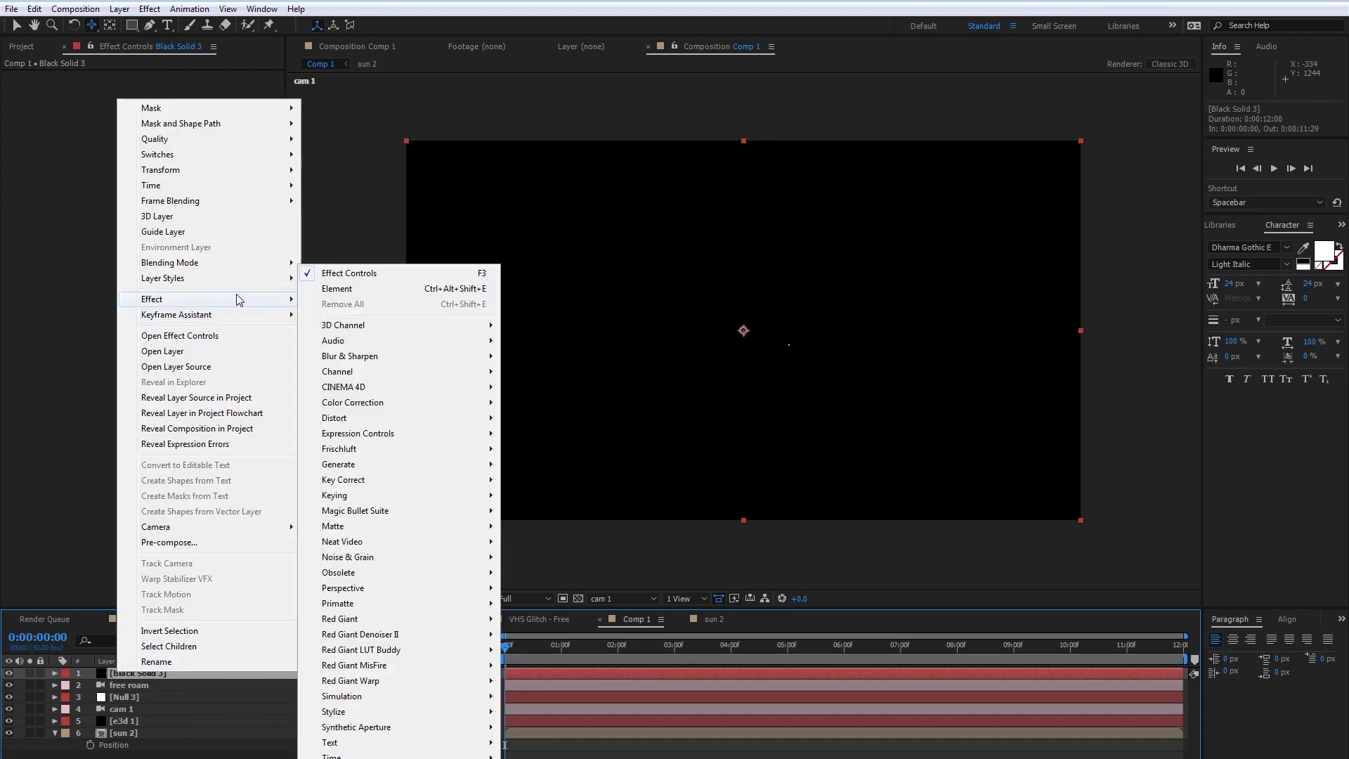
mouse_move(358, 465)
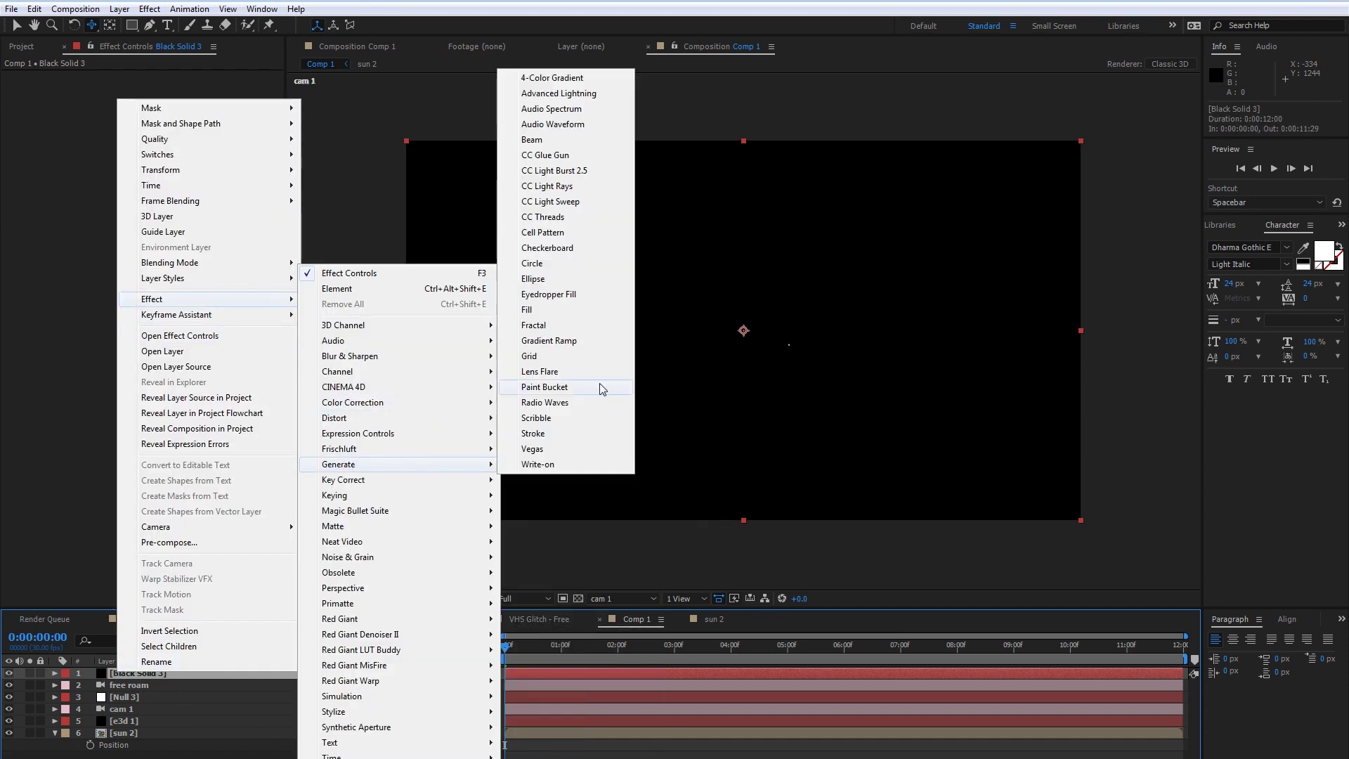
left_click(551, 344)
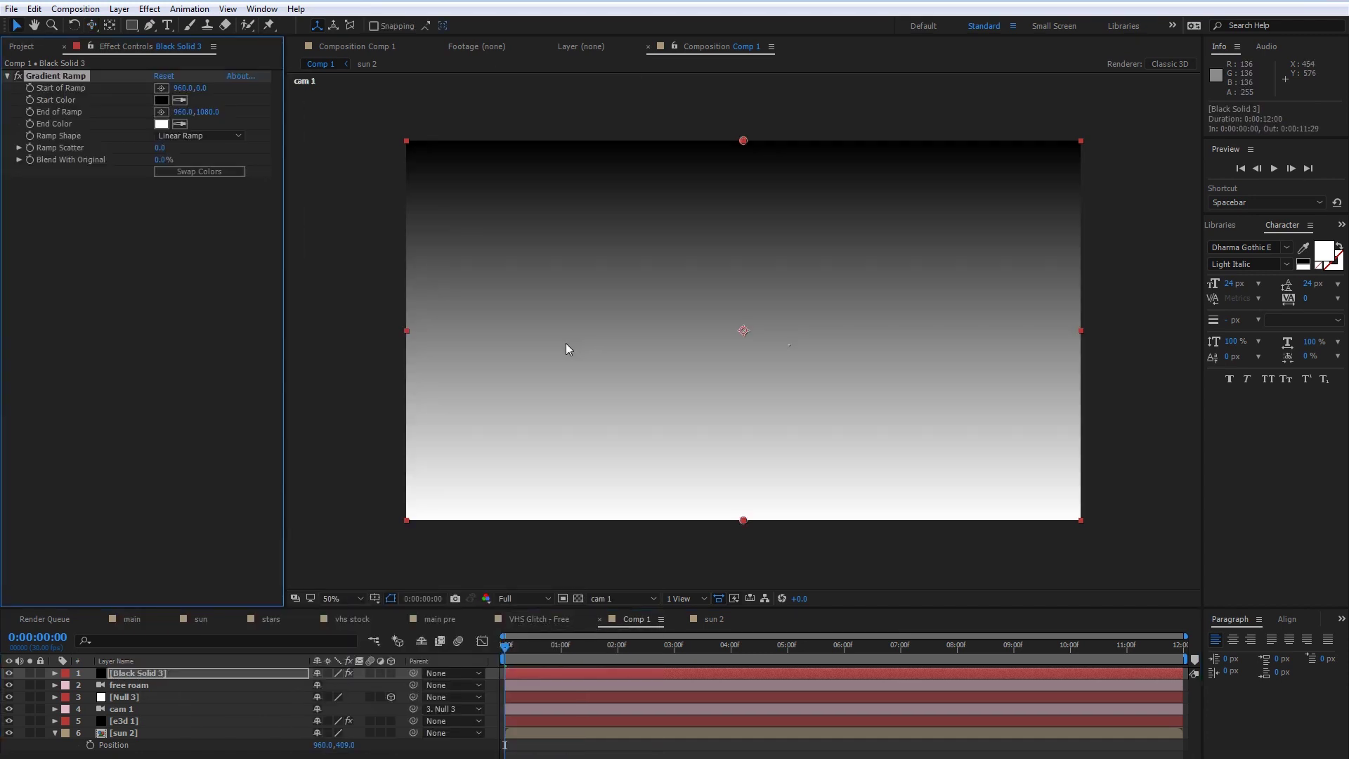
- Set the Gradient Ramp's end color to a fully saturated bright blue with hue 200 (00AAFF)
left_click(163, 124)
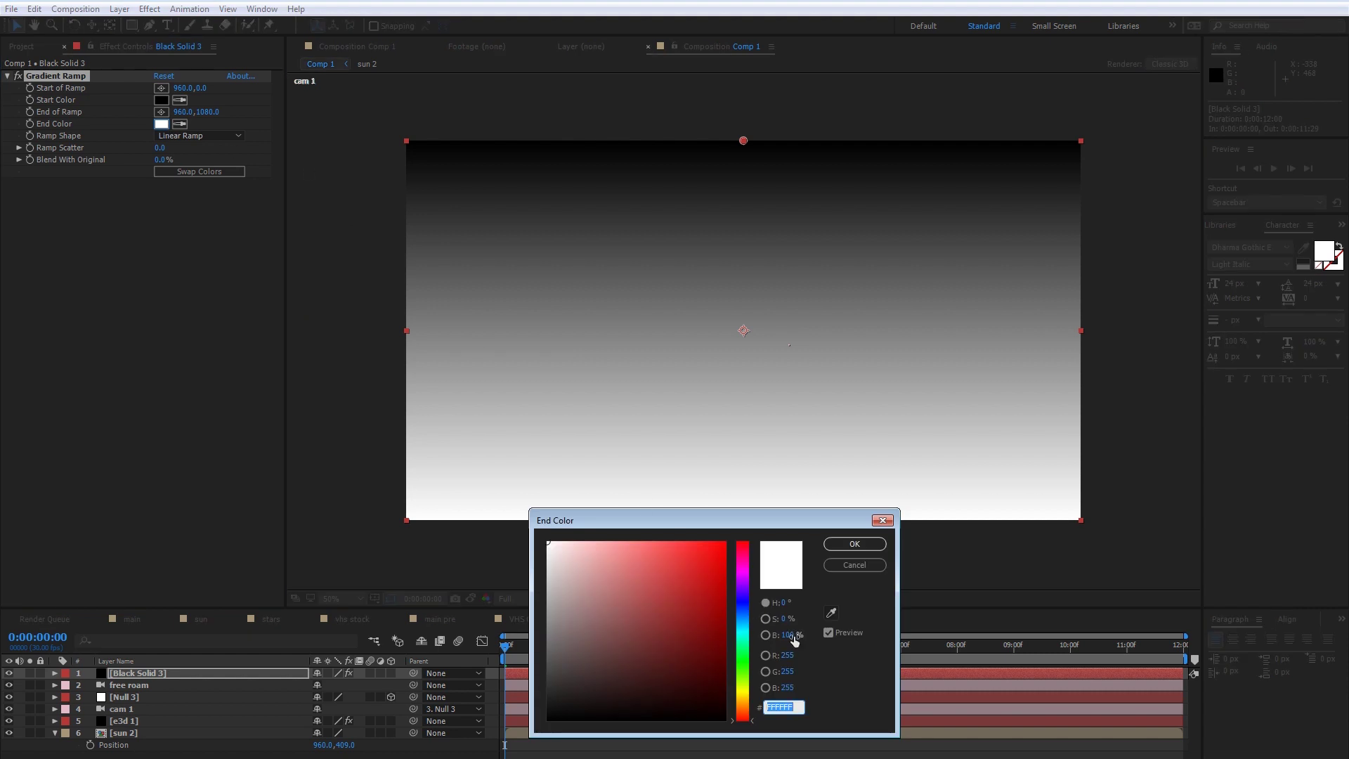
left_click(742, 618)
left_click_drag(686, 613, 746, 538)
left_click(789, 604)
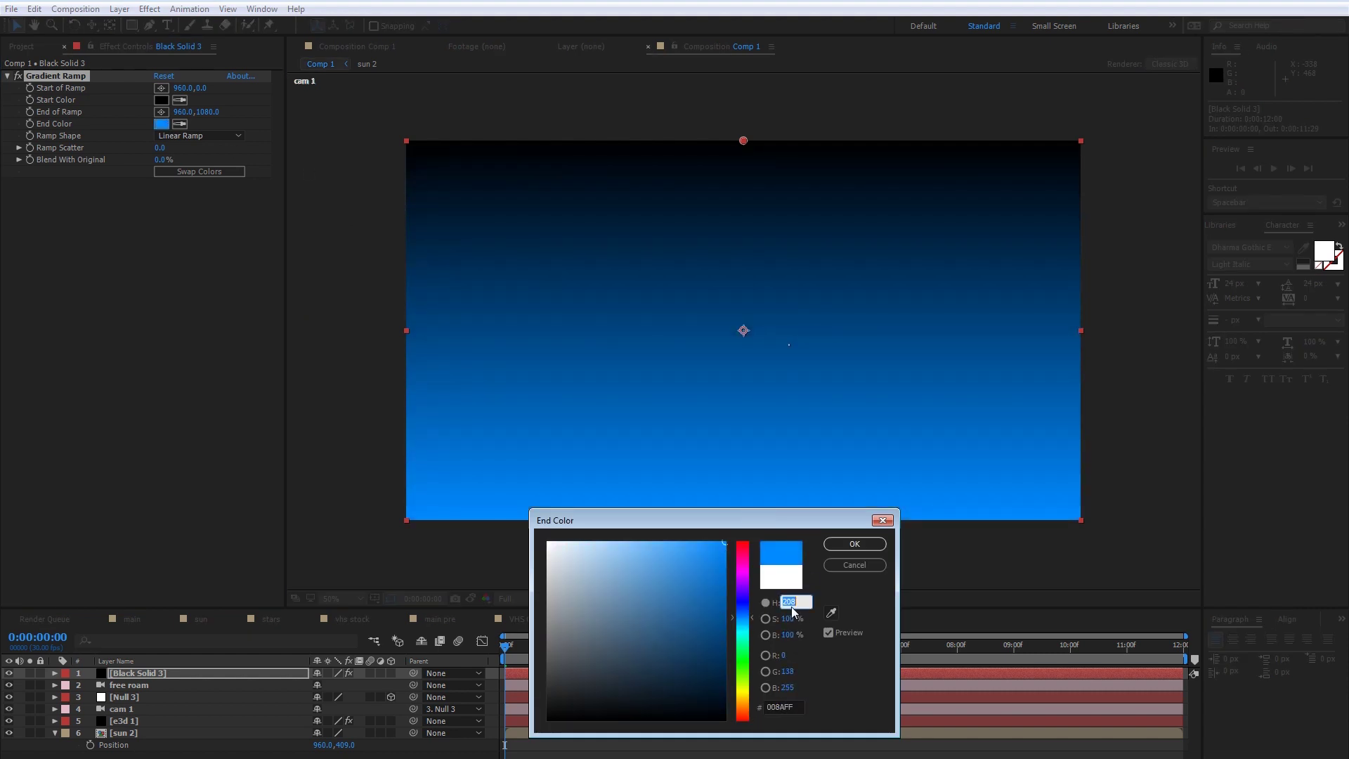
type("200")
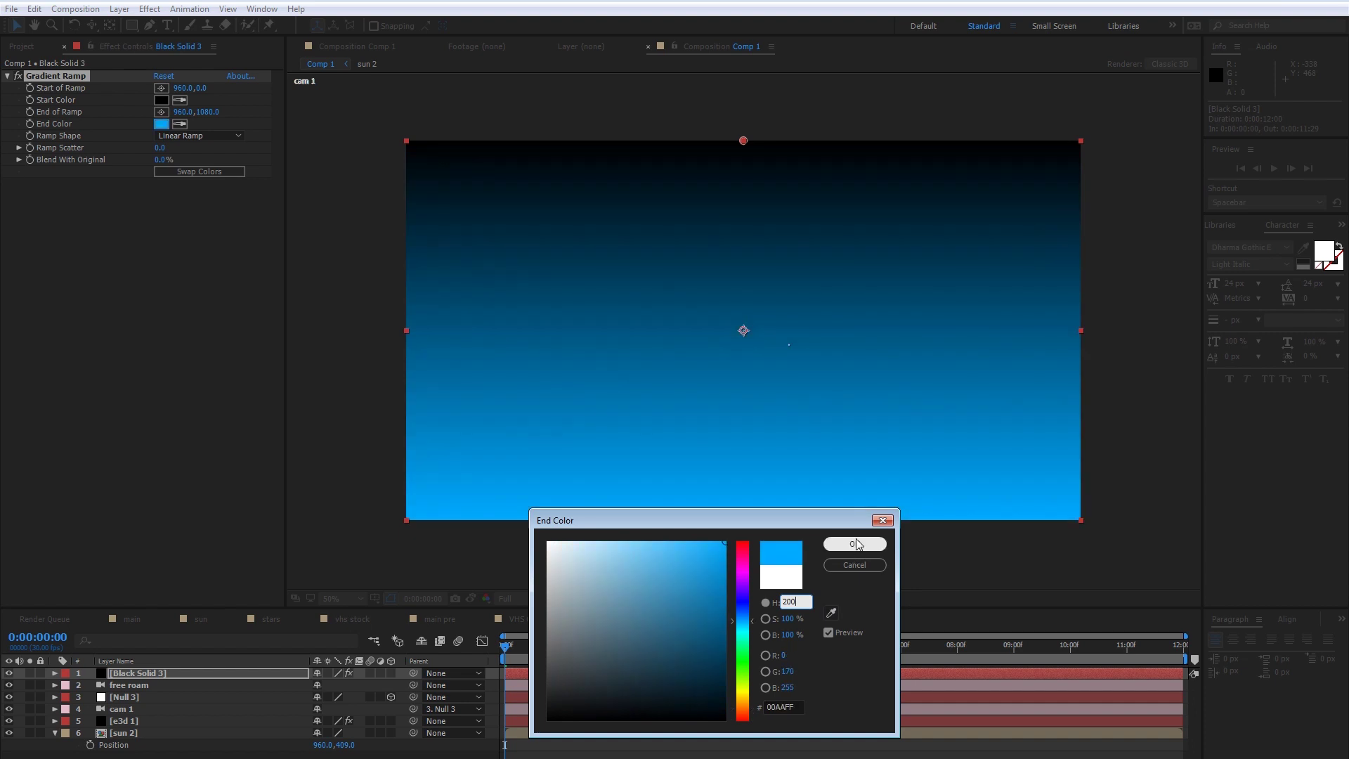
left_click(855, 543)
- Set the gradient solid's blending mode to Add and place it between the e3d 1 and sun 2 layers
left_click(259, 674)
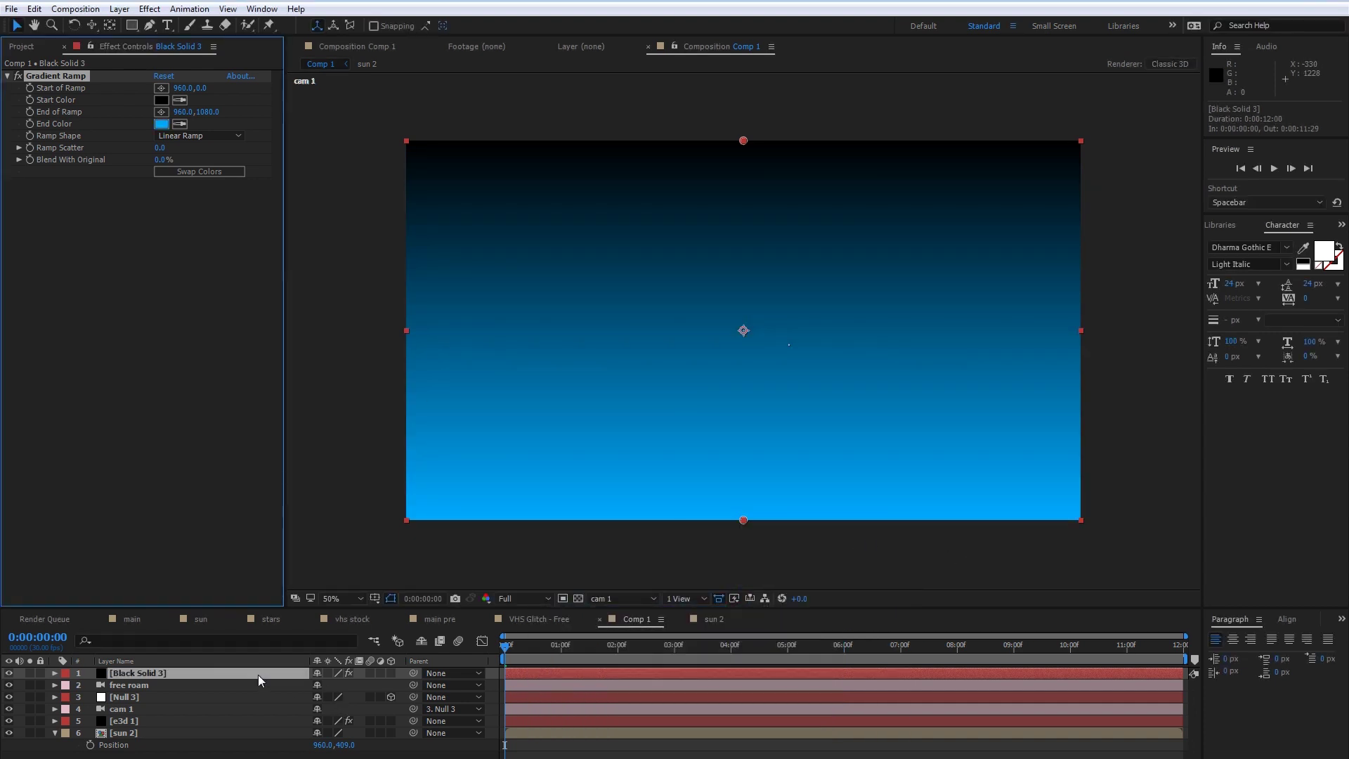
key("F4")
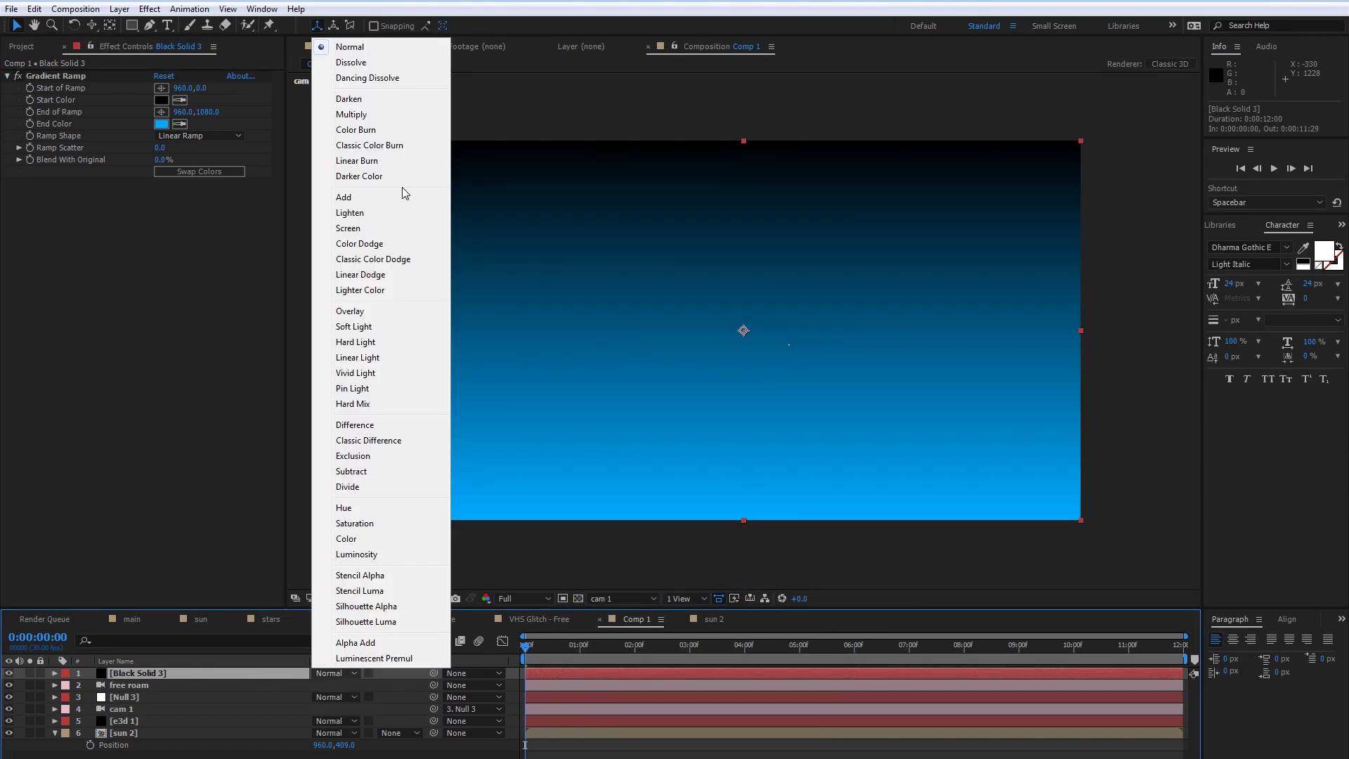
left_click(394, 197)
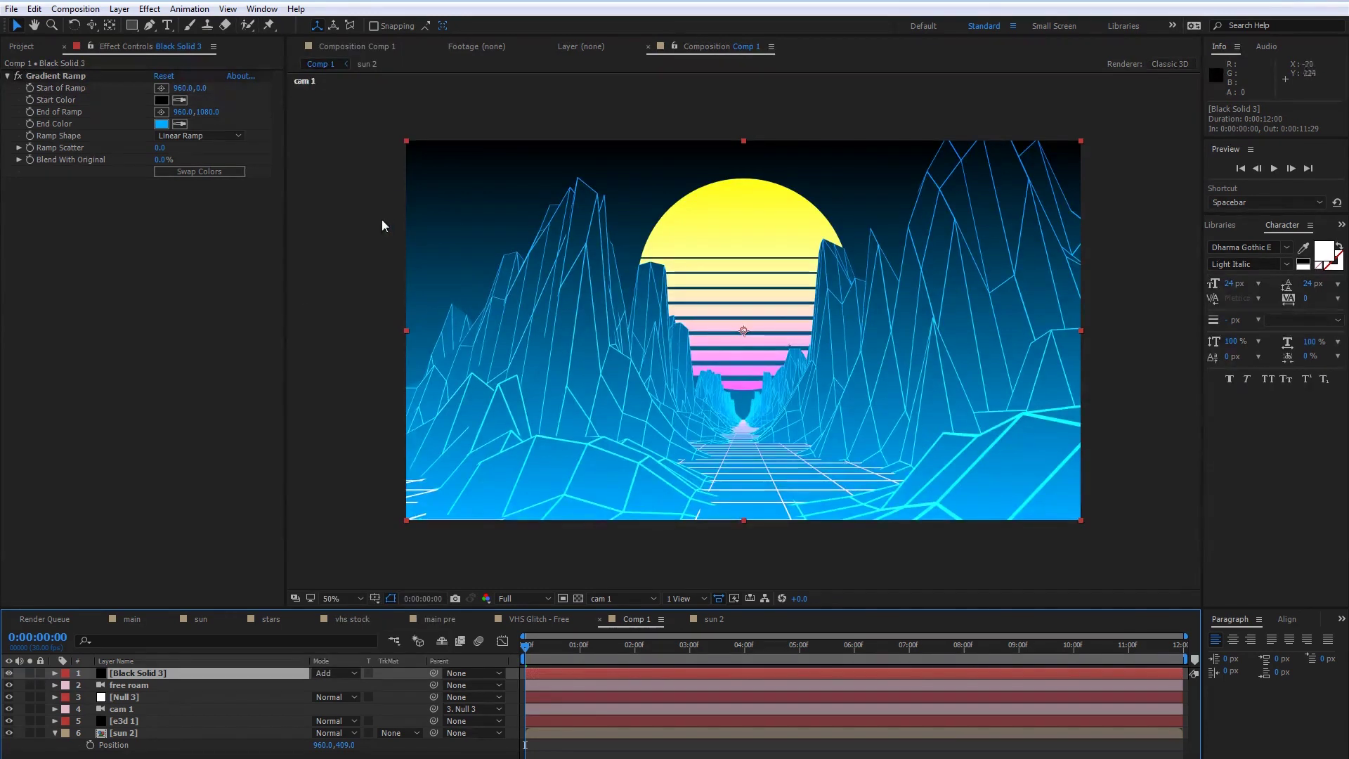
left_click_drag(150, 673, 155, 731)
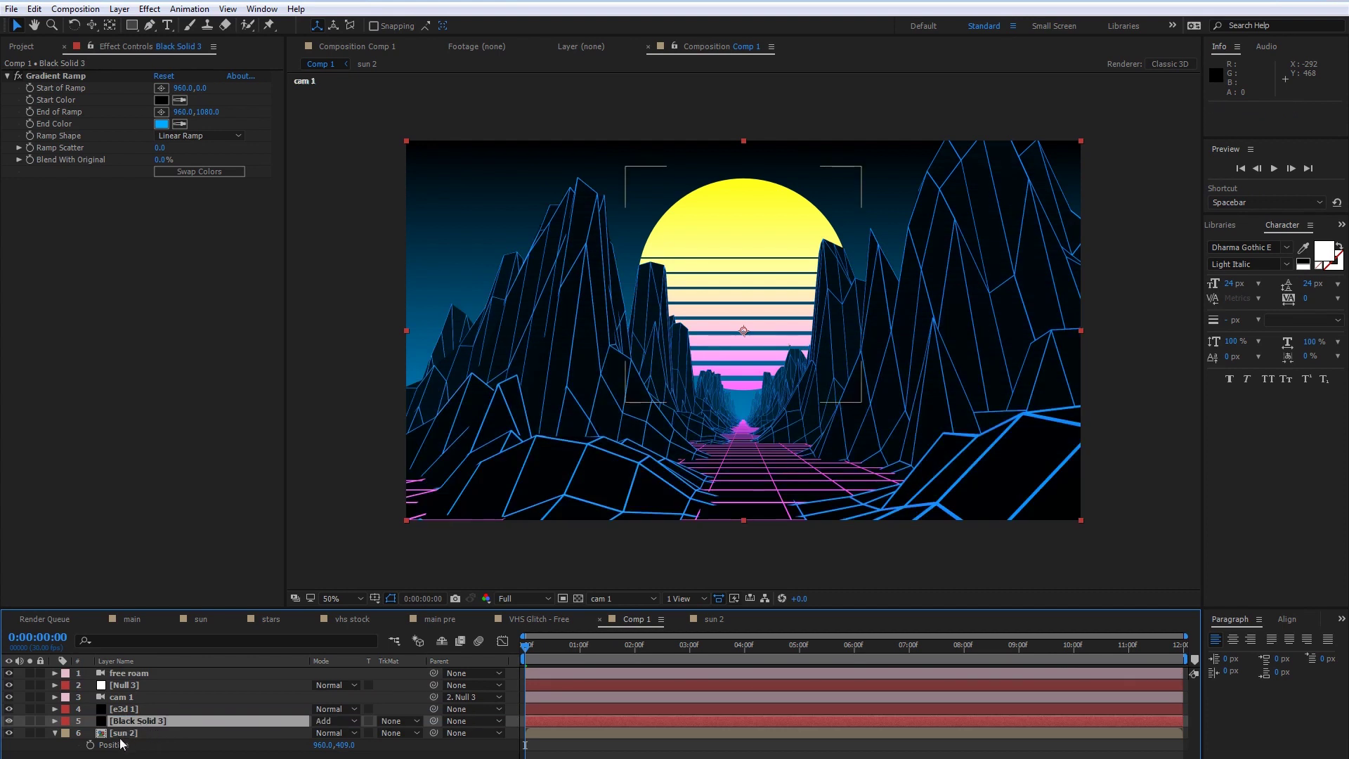
left_click(143, 722)
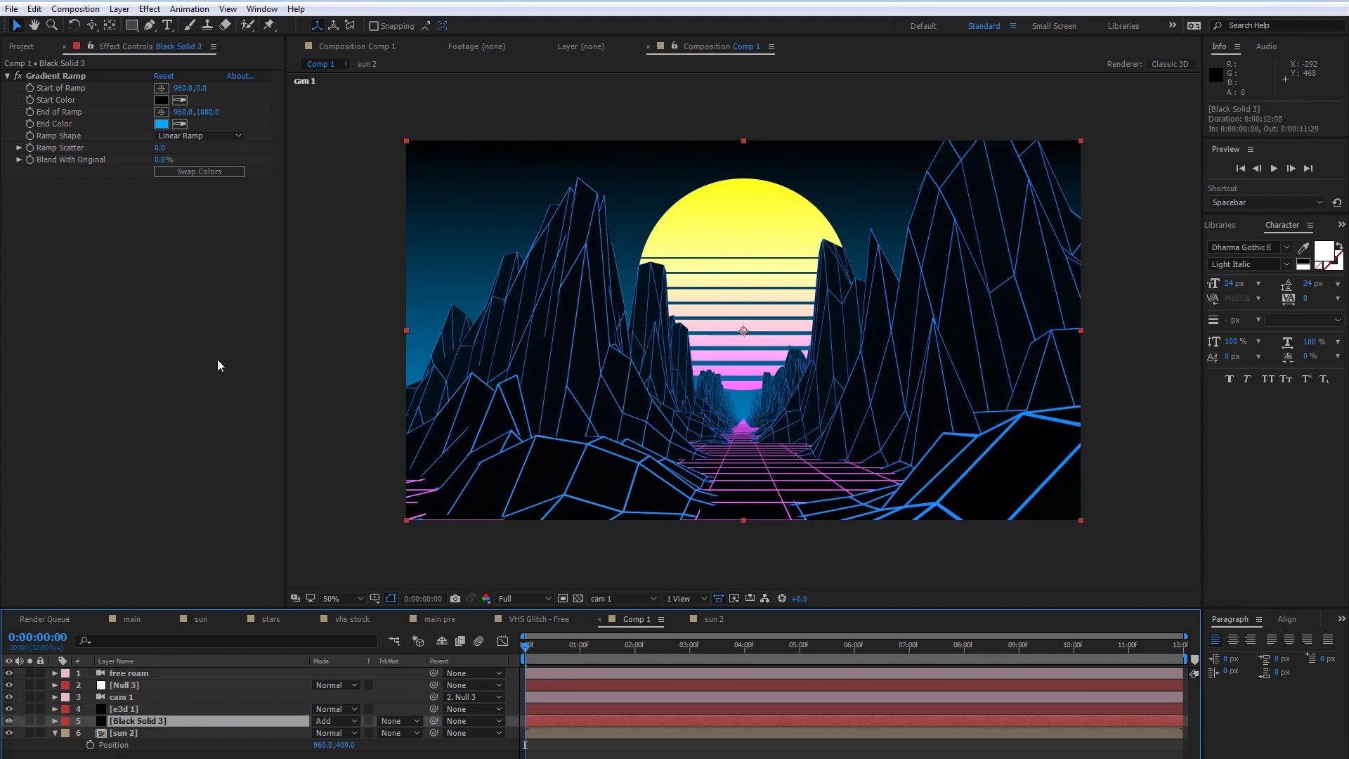
- Move the Gradient Ramp's start point to about 960, 618 and its end point to about 960, 798, and preview Comp 1
left_click(60, 76)
left_click_drag(744, 141, 741, 327)
left_click_drag(743, 522, 743, 419)
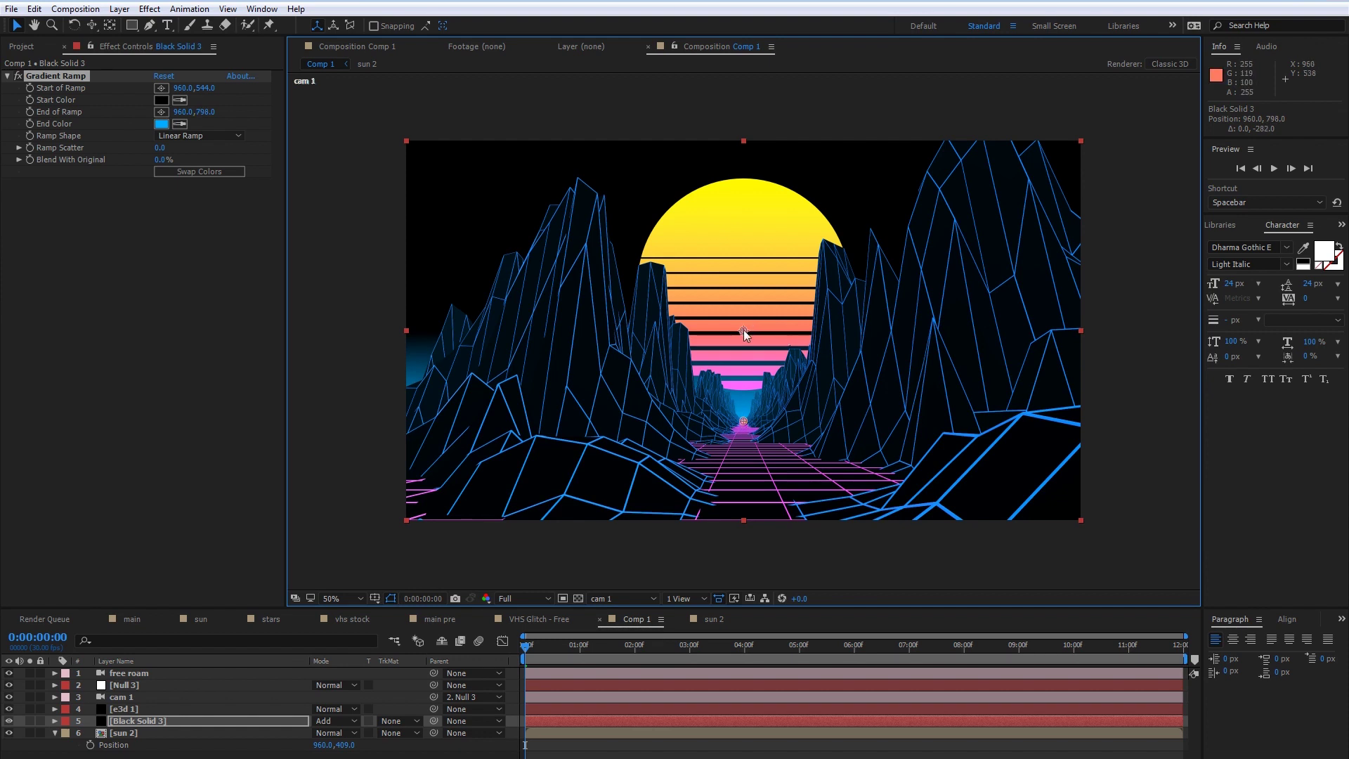
mouse_move(744, 331)
left_mouse_down()
mouse_move(745, 364)
mouse_move(734, 137)
mouse_move(728, 380)
mouse_move(719, 356)
mouse_move(737, 355)
left_mouse_up()
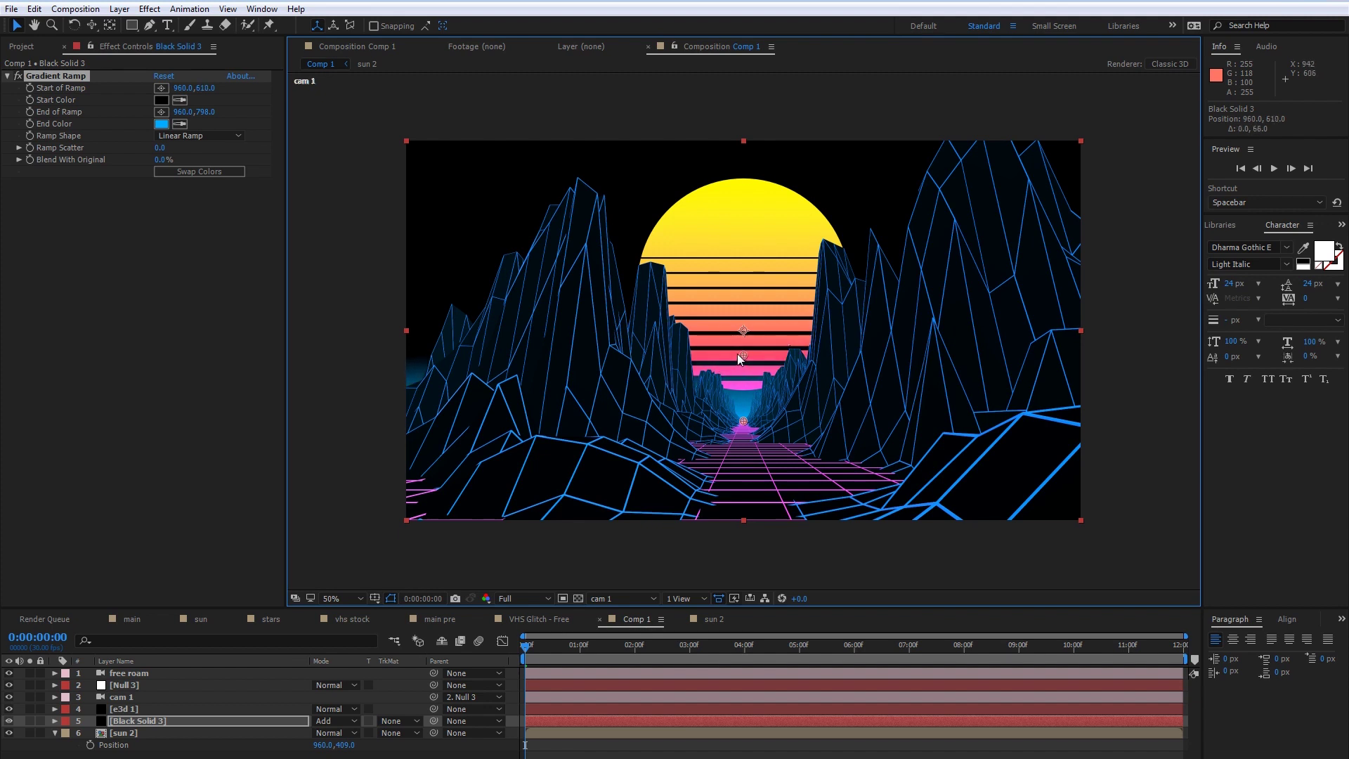
key("space")
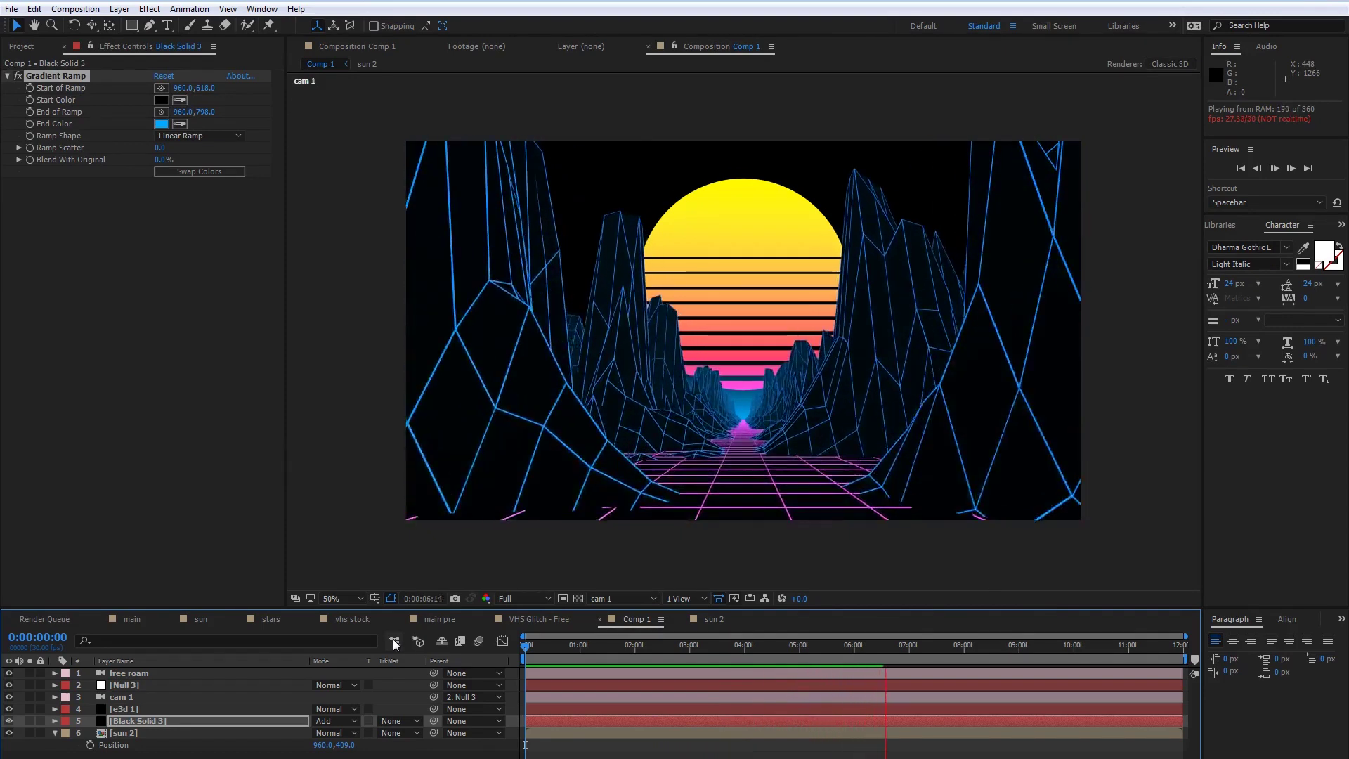
- Stop the preview, deselect the gradient solid and collapse the sun 2 layer's properties
key("space")
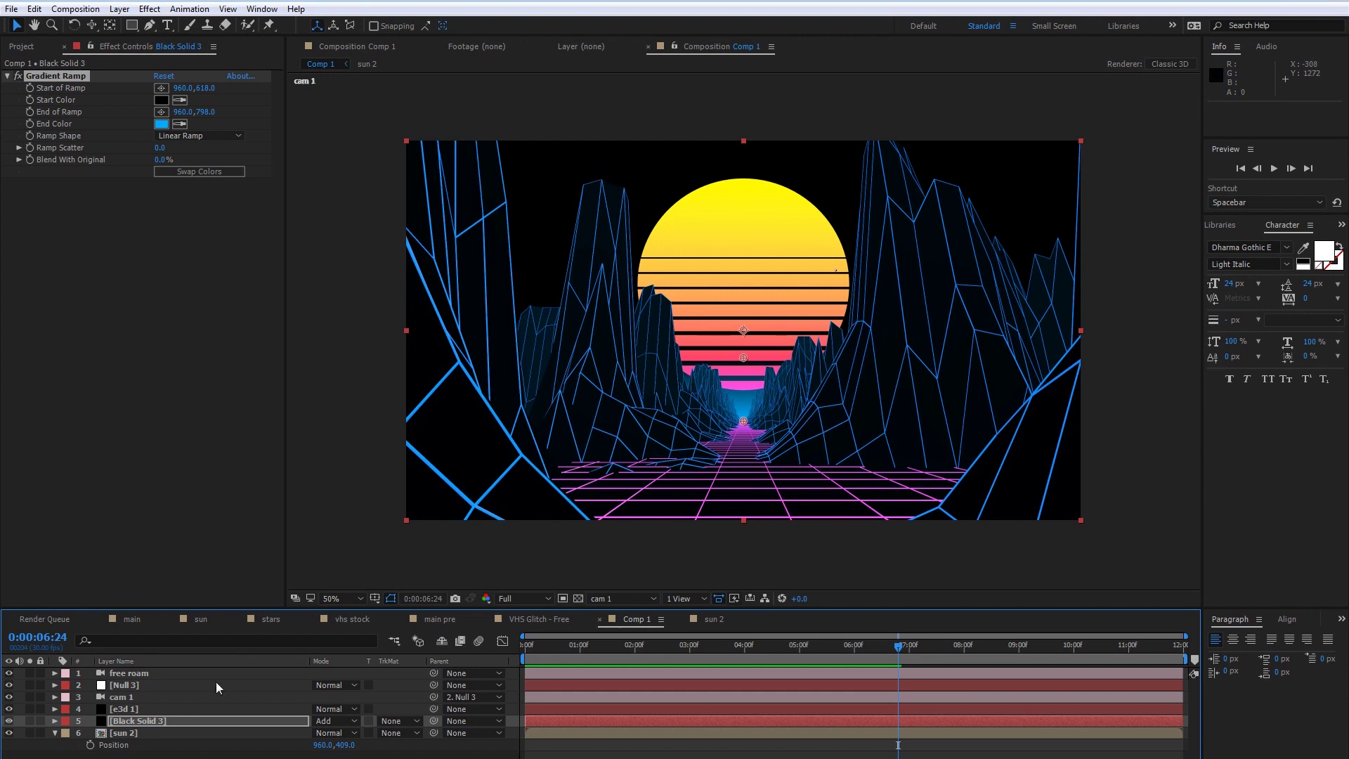
left_click(203, 756)
left_click(56, 733)
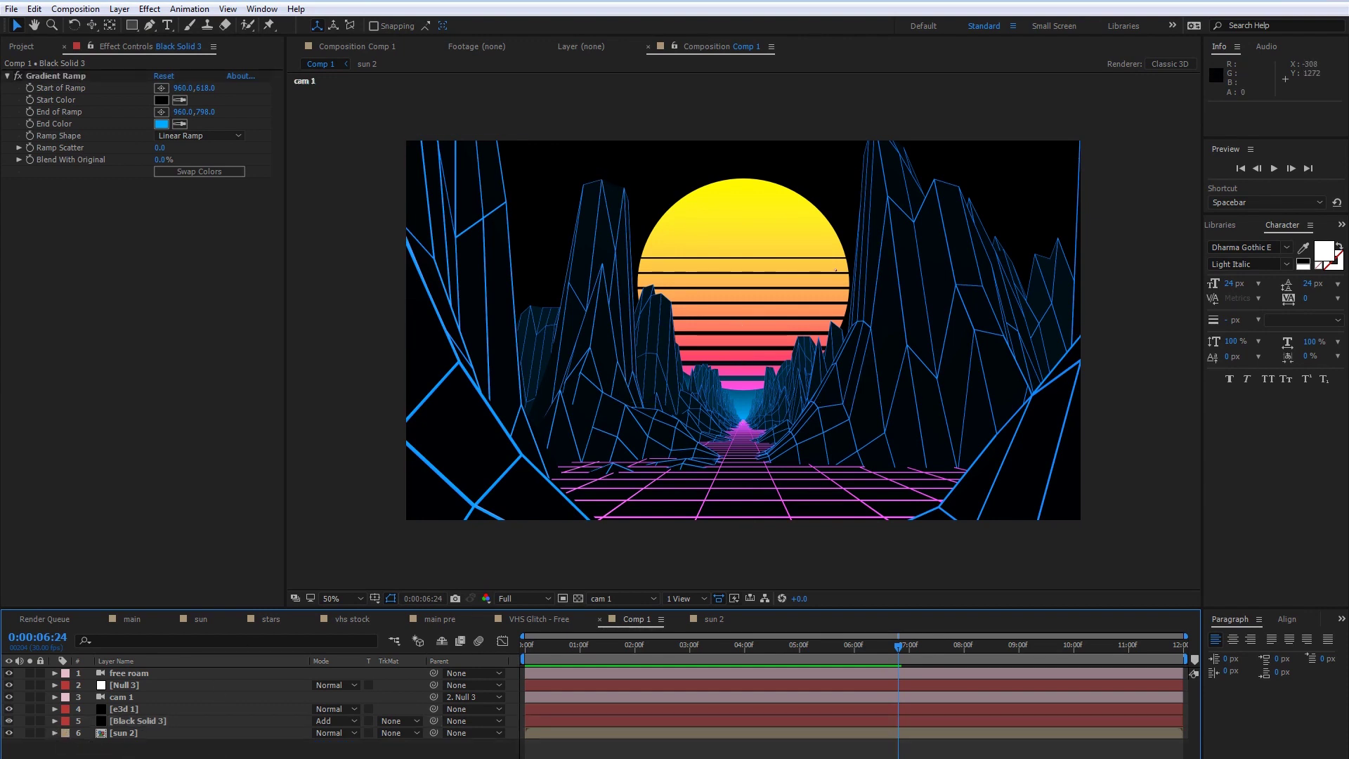
- Check the width and height in the stars composition's settings, and return to Comp 1
left_click(270, 619)
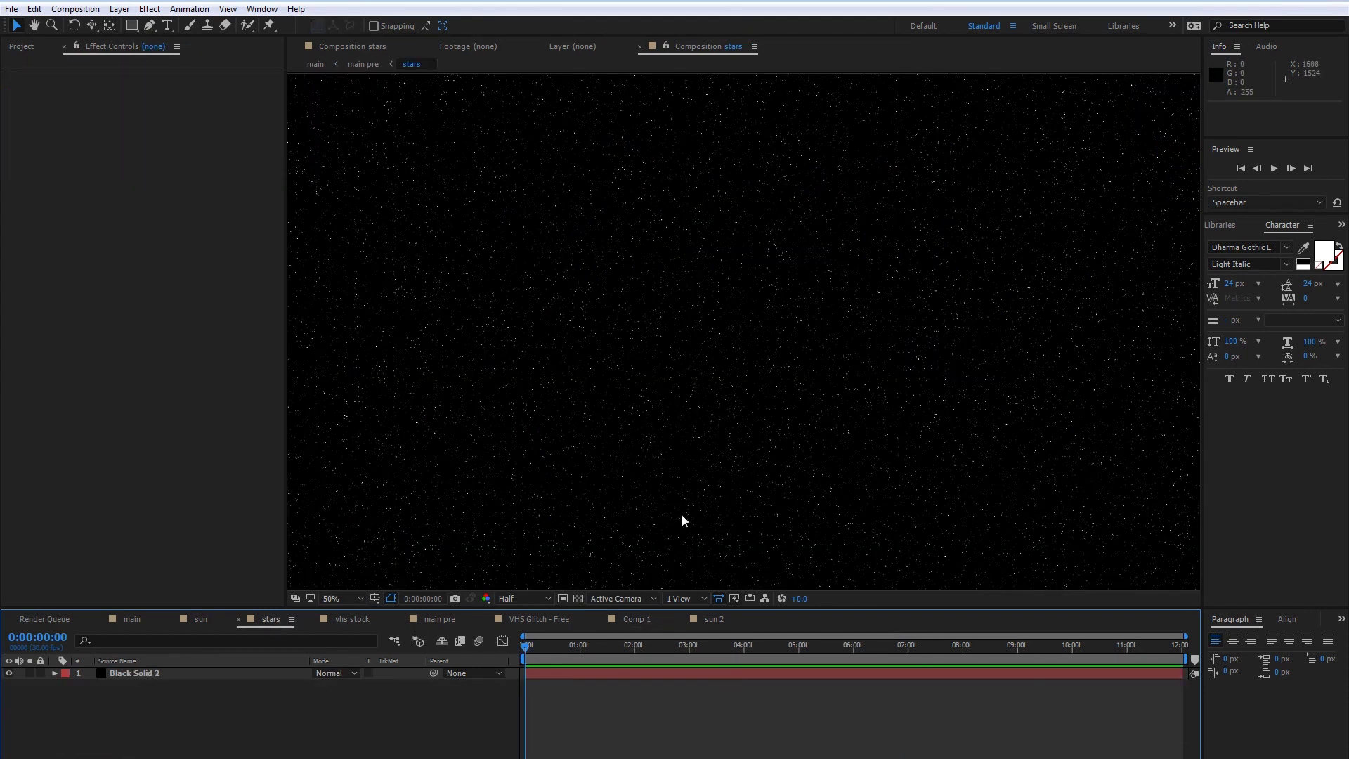
left_click(75, 9)
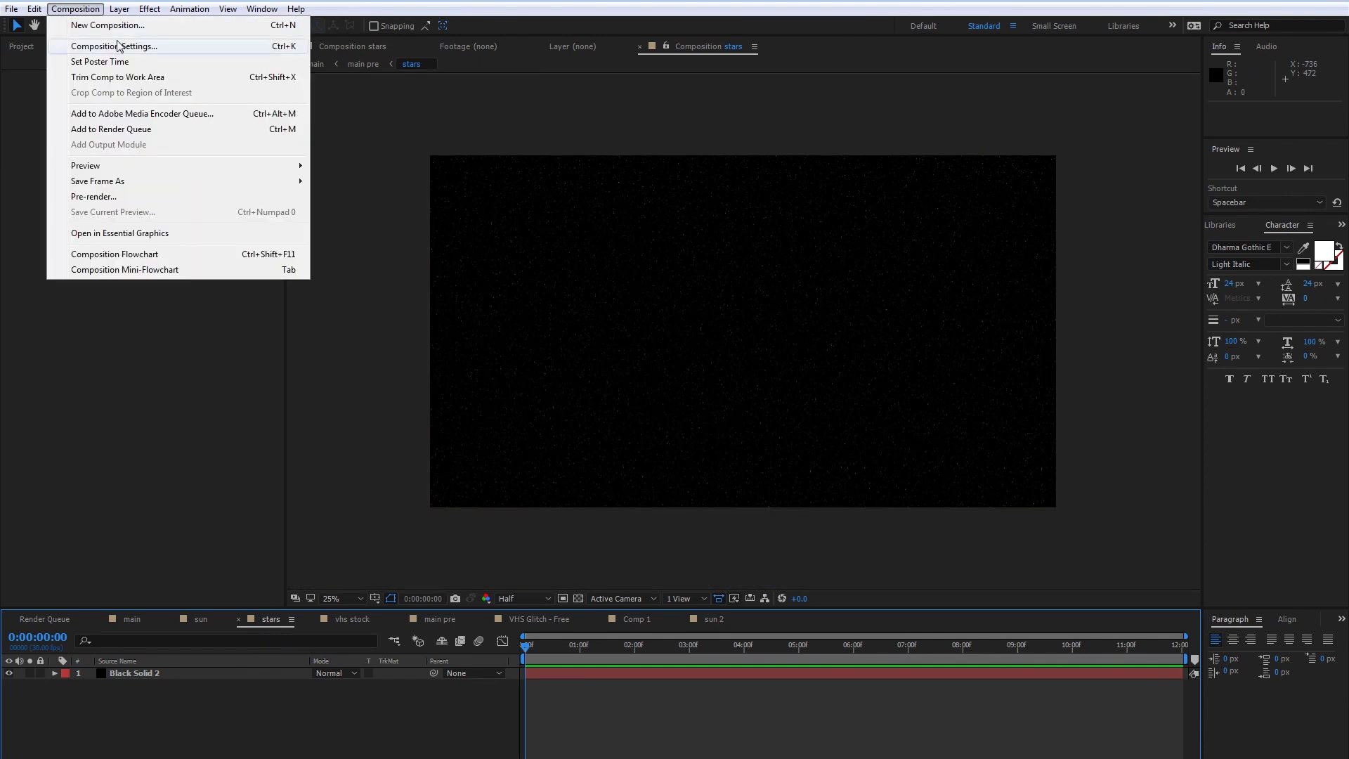
left_click(115, 45)
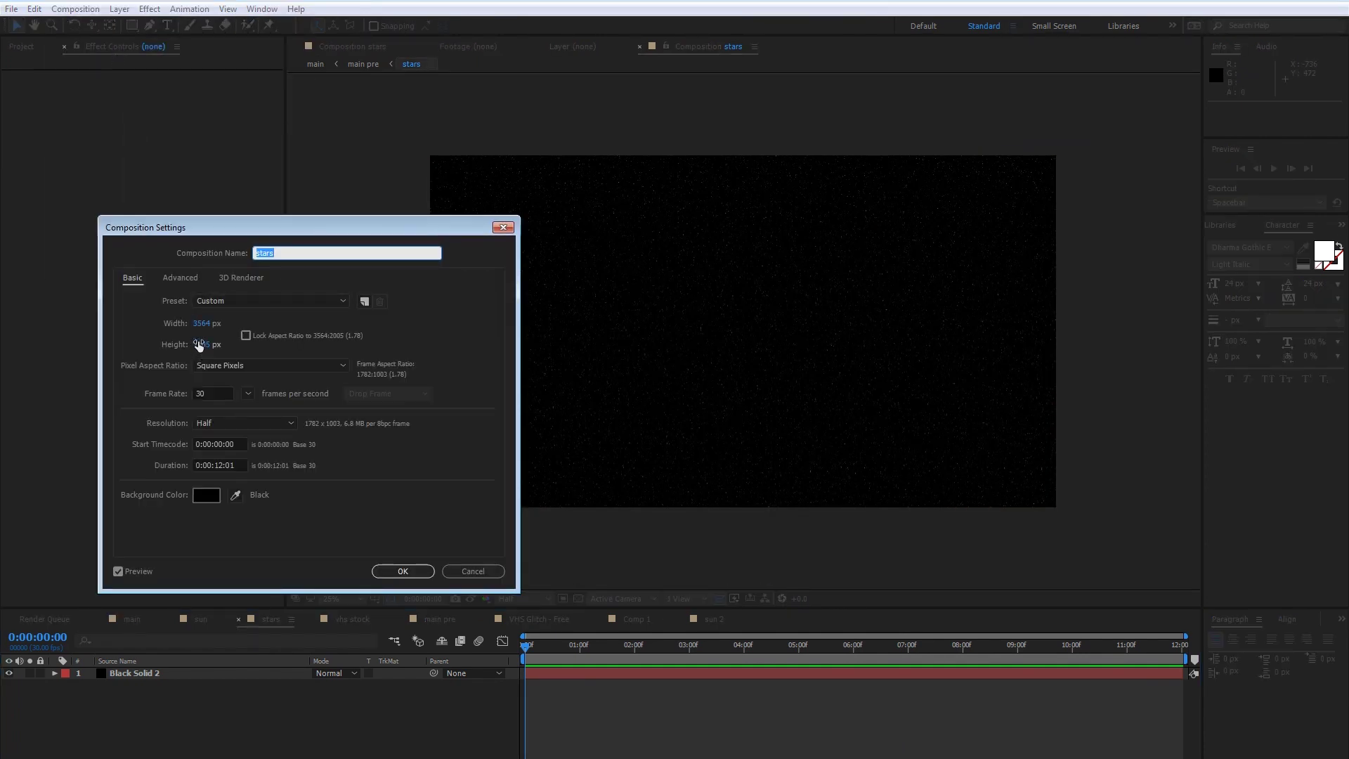
left_click(462, 571)
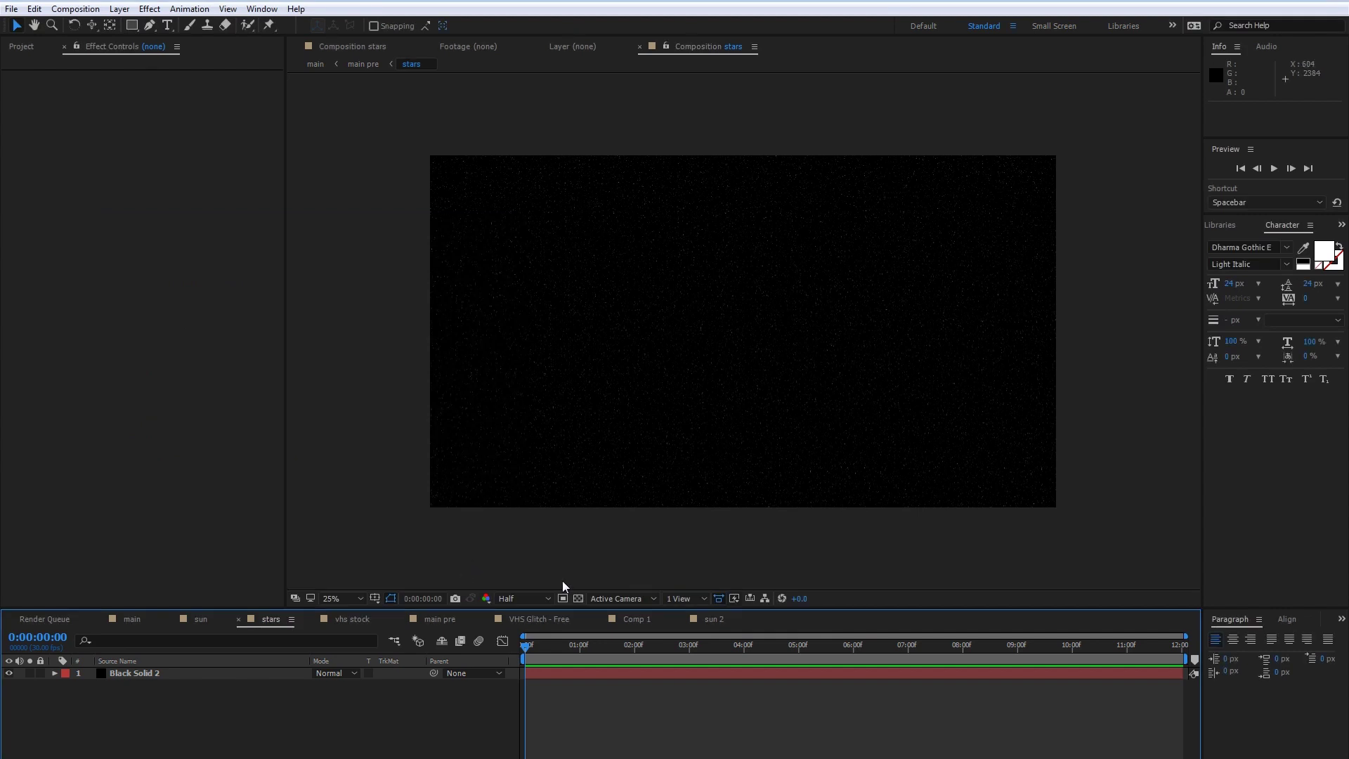
left_click(711, 620)
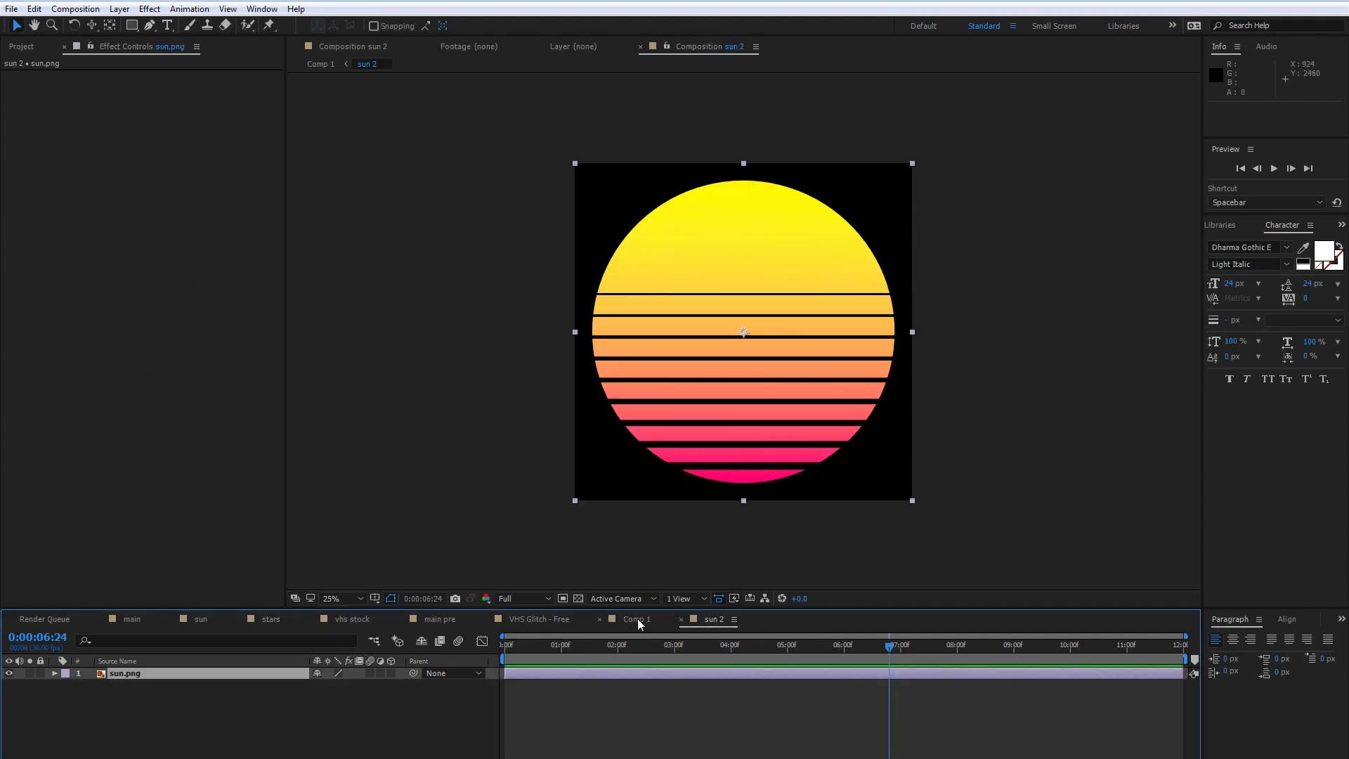
left_click(625, 619)
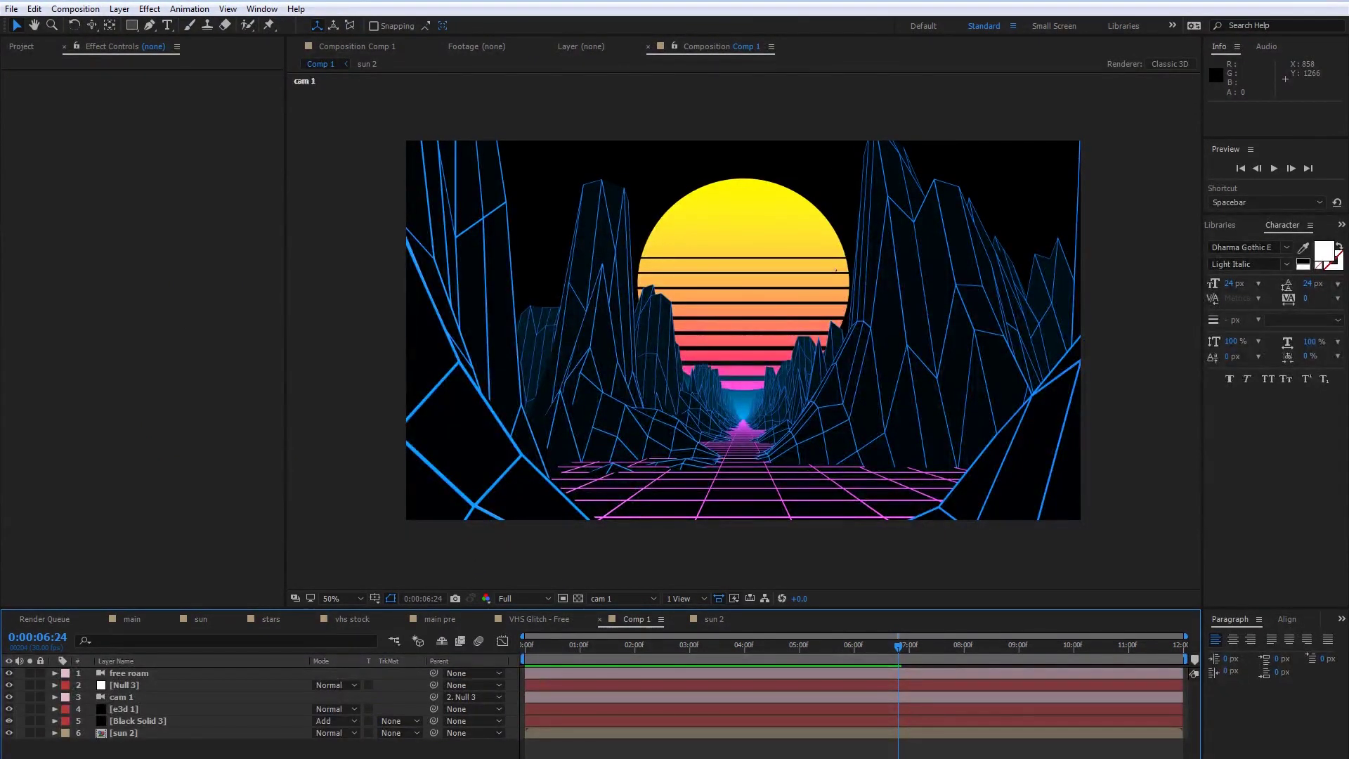
- Create a new black solid in Comp 1 with a width and height of 3560 px
right_click(151, 748)
mouse_move(264, 614)
left_click(397, 653)
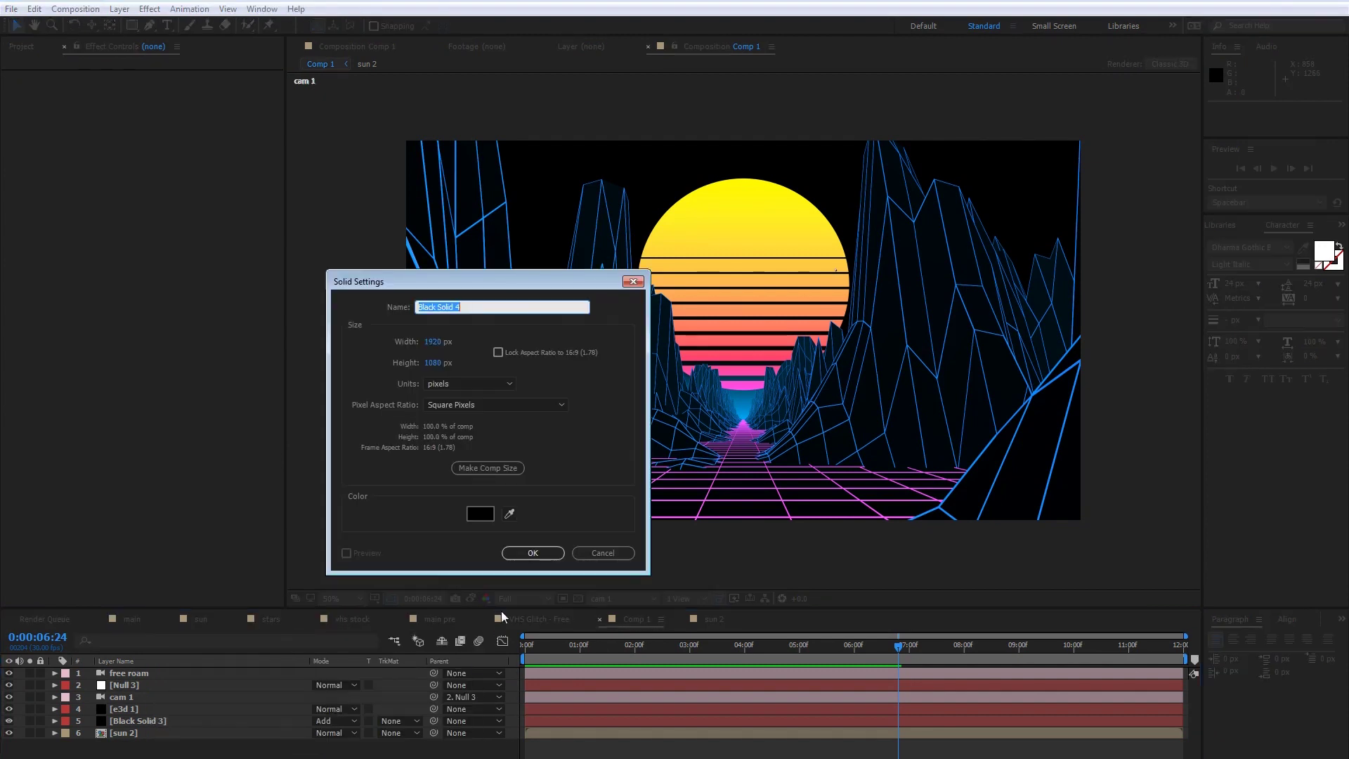
double_click(445, 342)
type("3560")
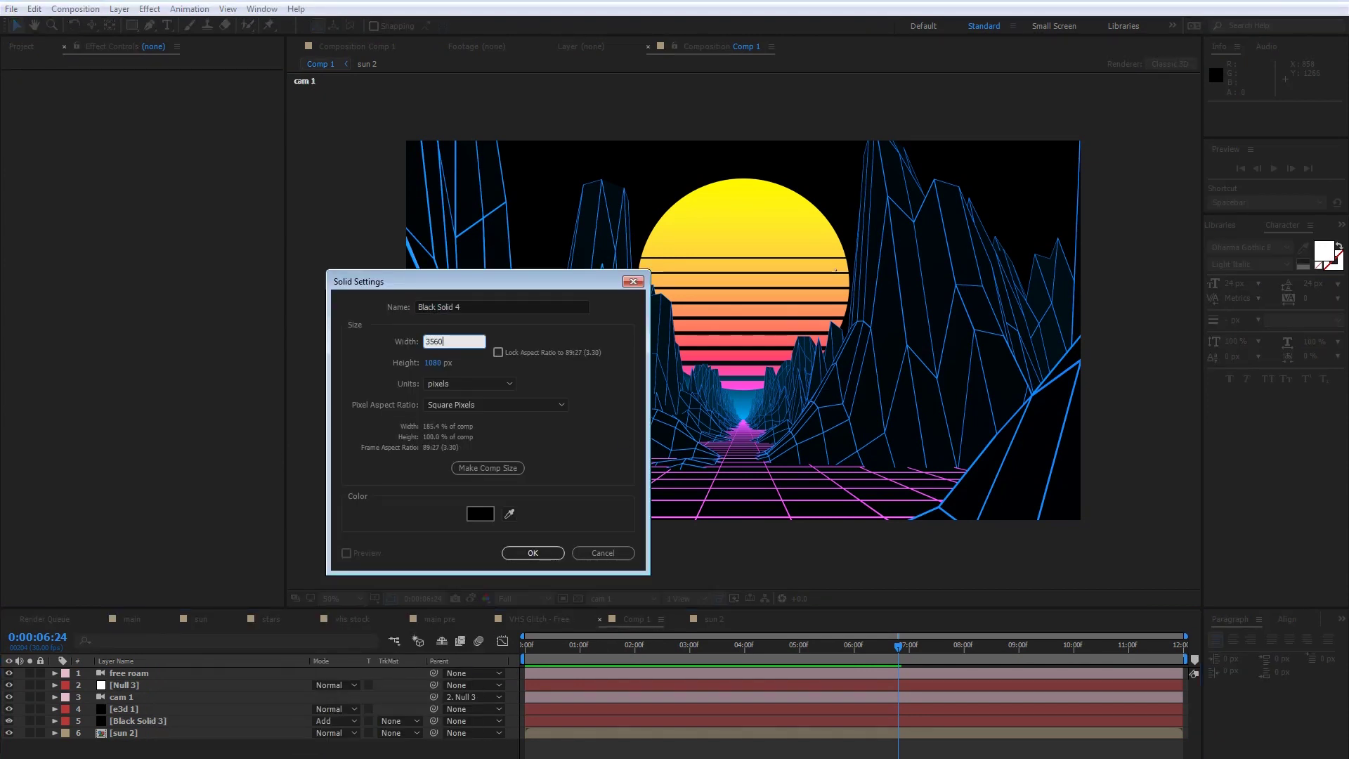
key("Tab")
type("3560")
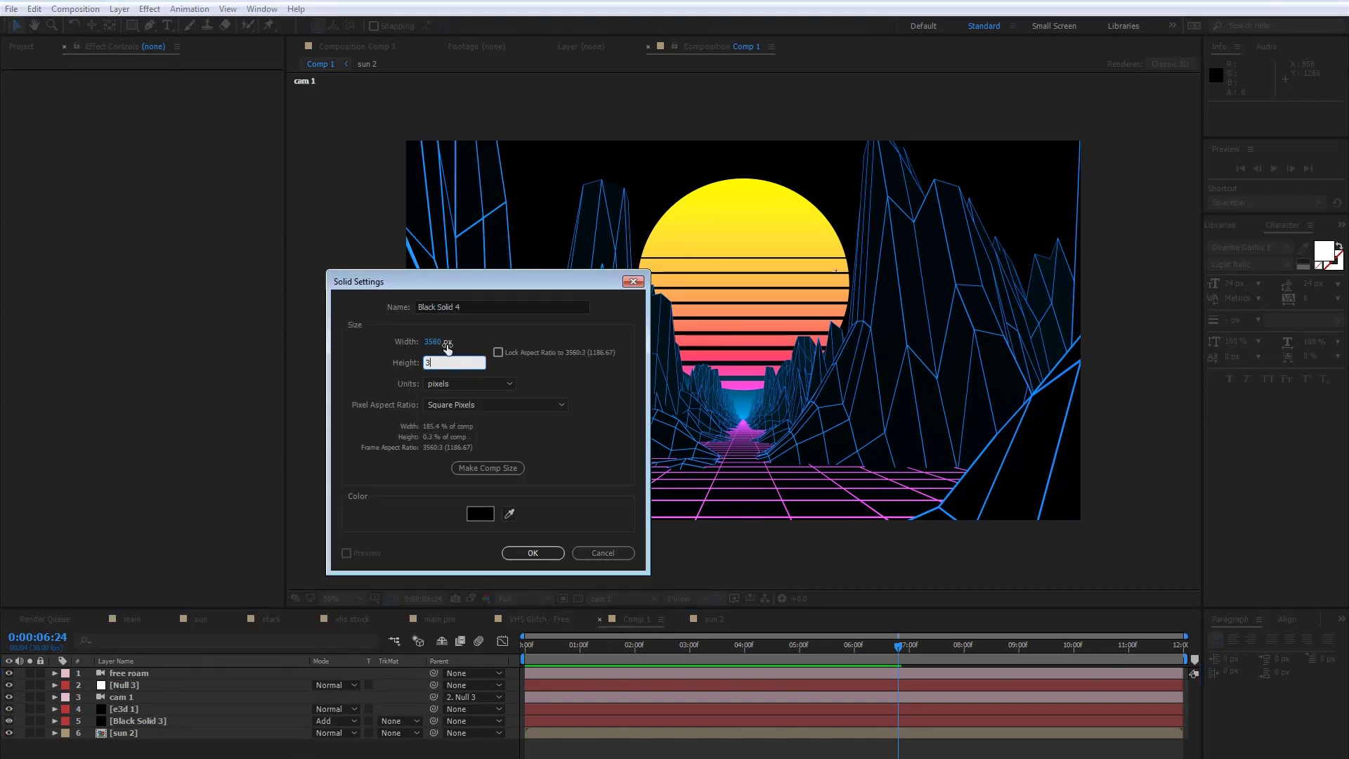
left_click(533, 553)
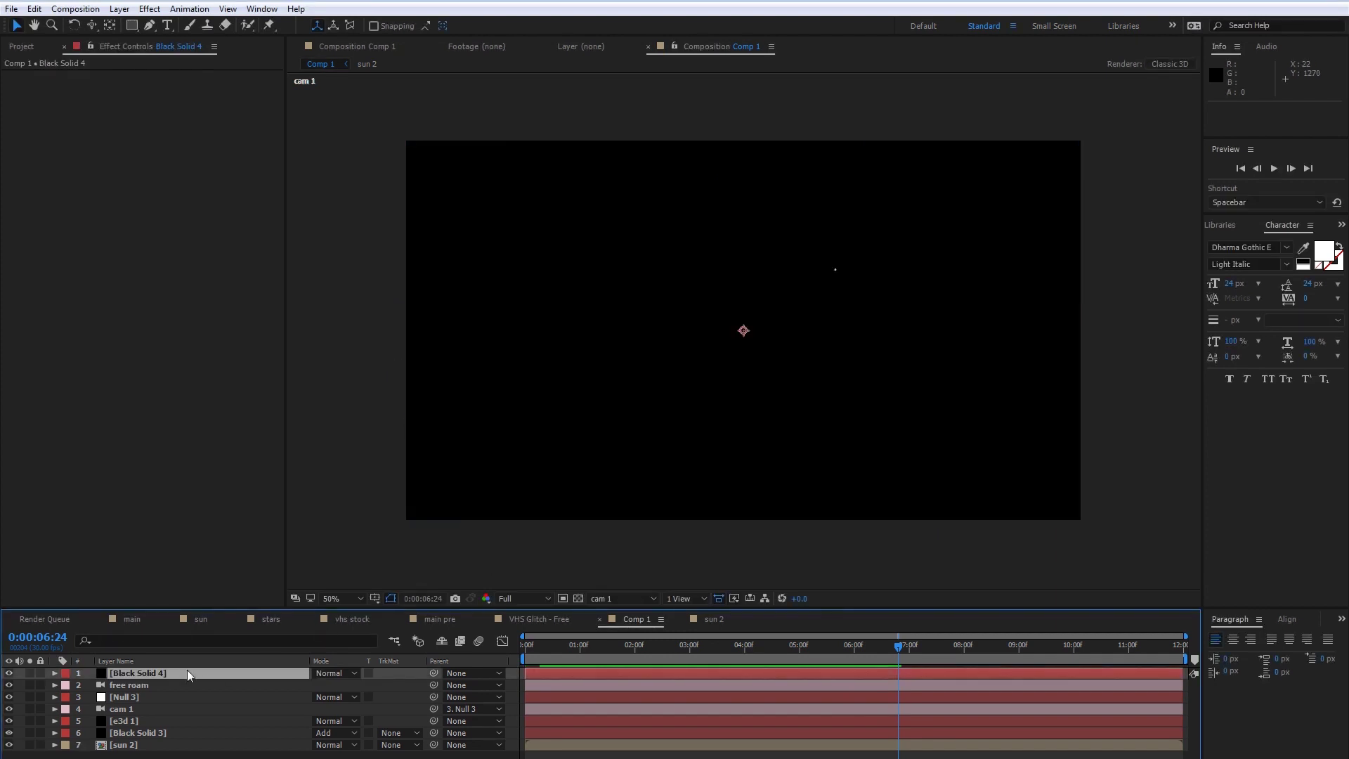
- Pre-compose the new black solid, leaving all attributes in Comp 1, and open the nested composition
right_click(165, 669)
right_click(120, 671)
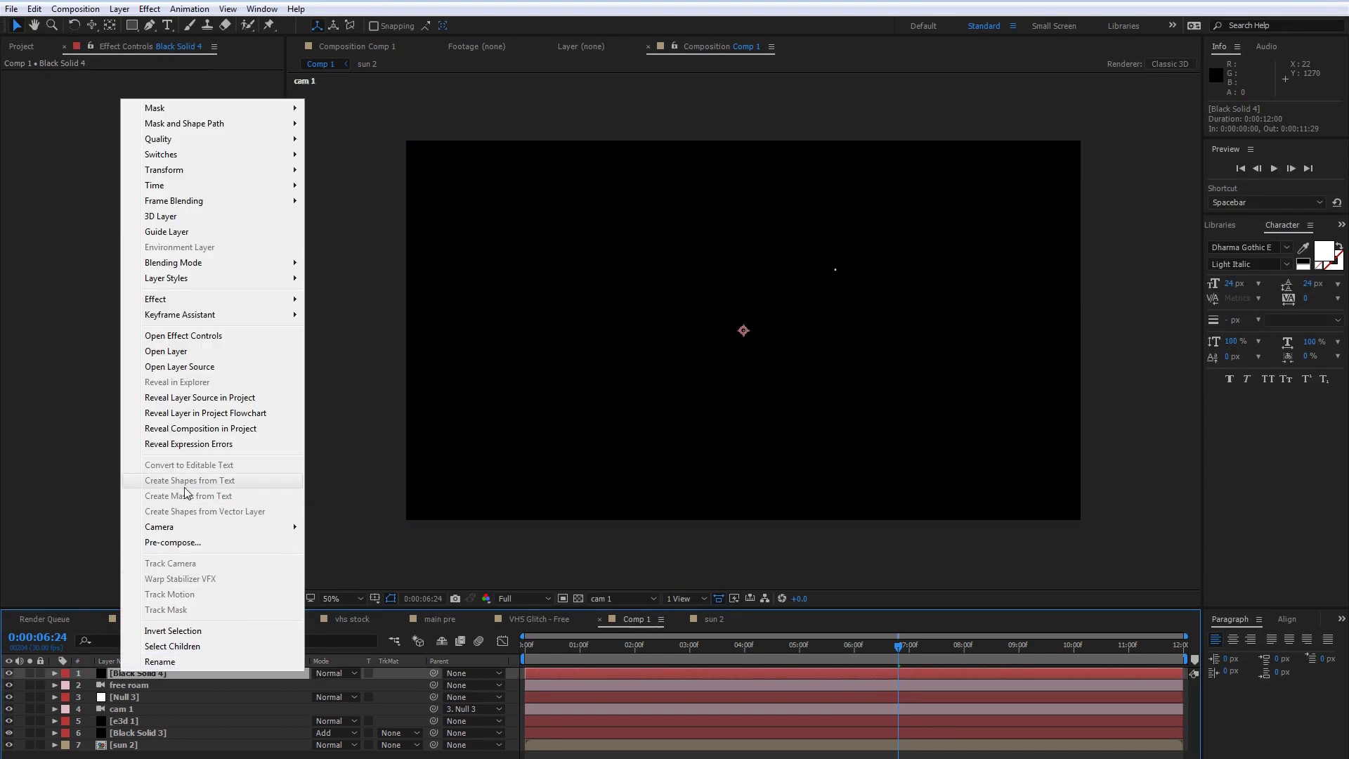
left_click(192, 543)
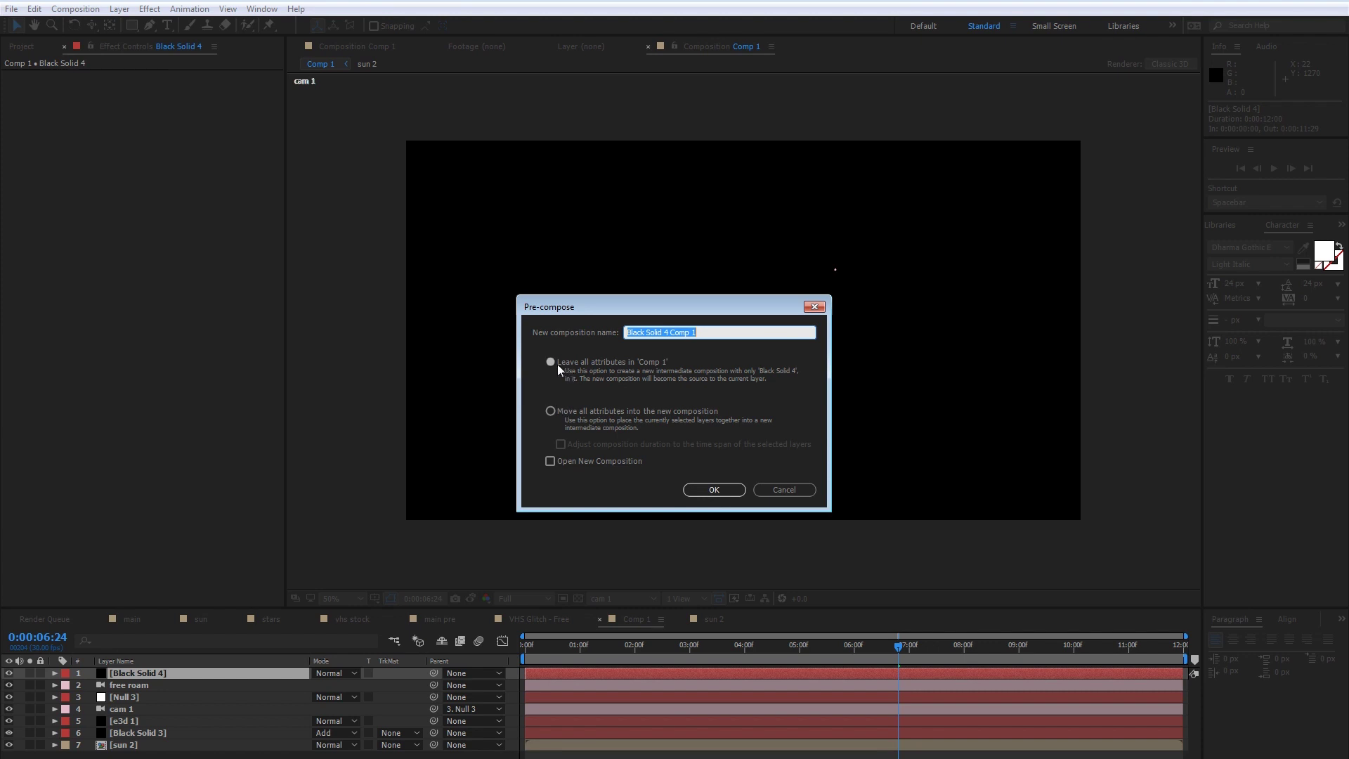
left_click(558, 364)
left_click(697, 490)
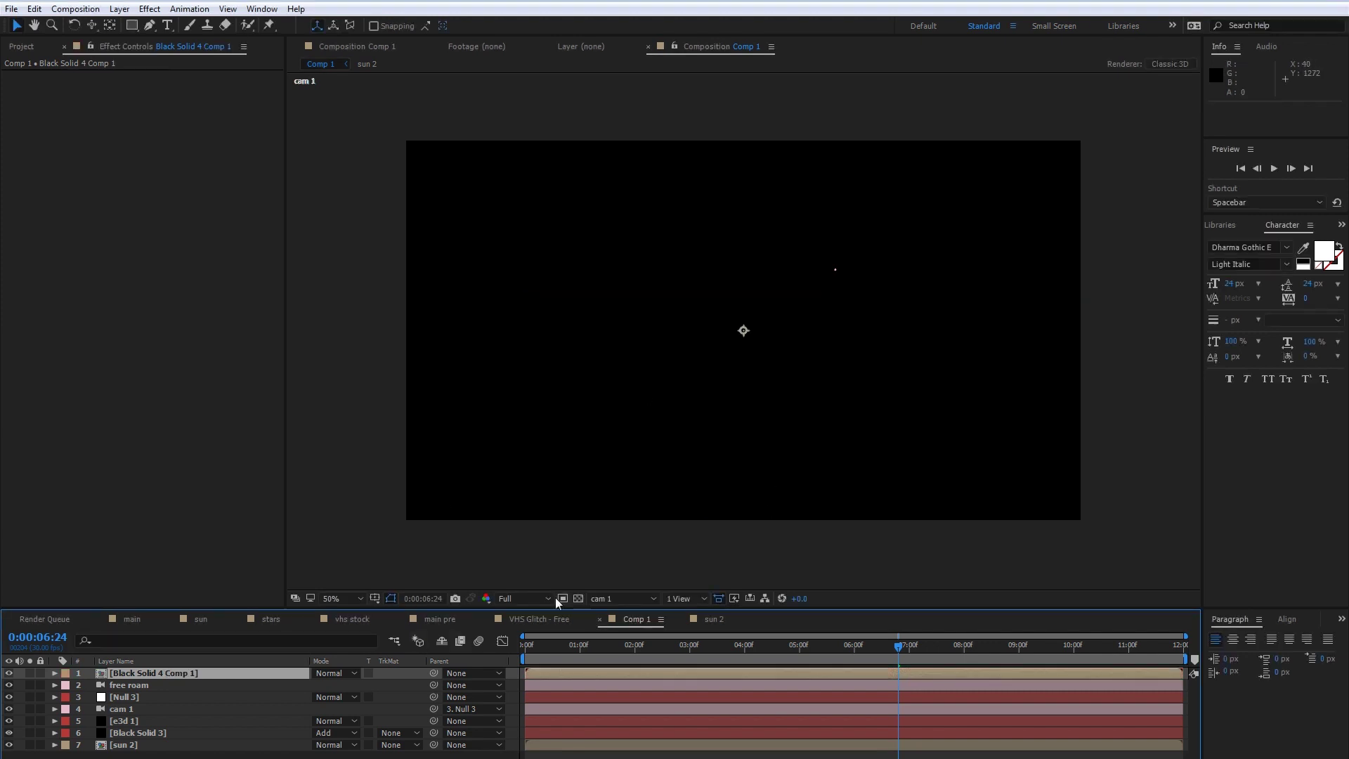
scroll(626, 359, "down", 2)
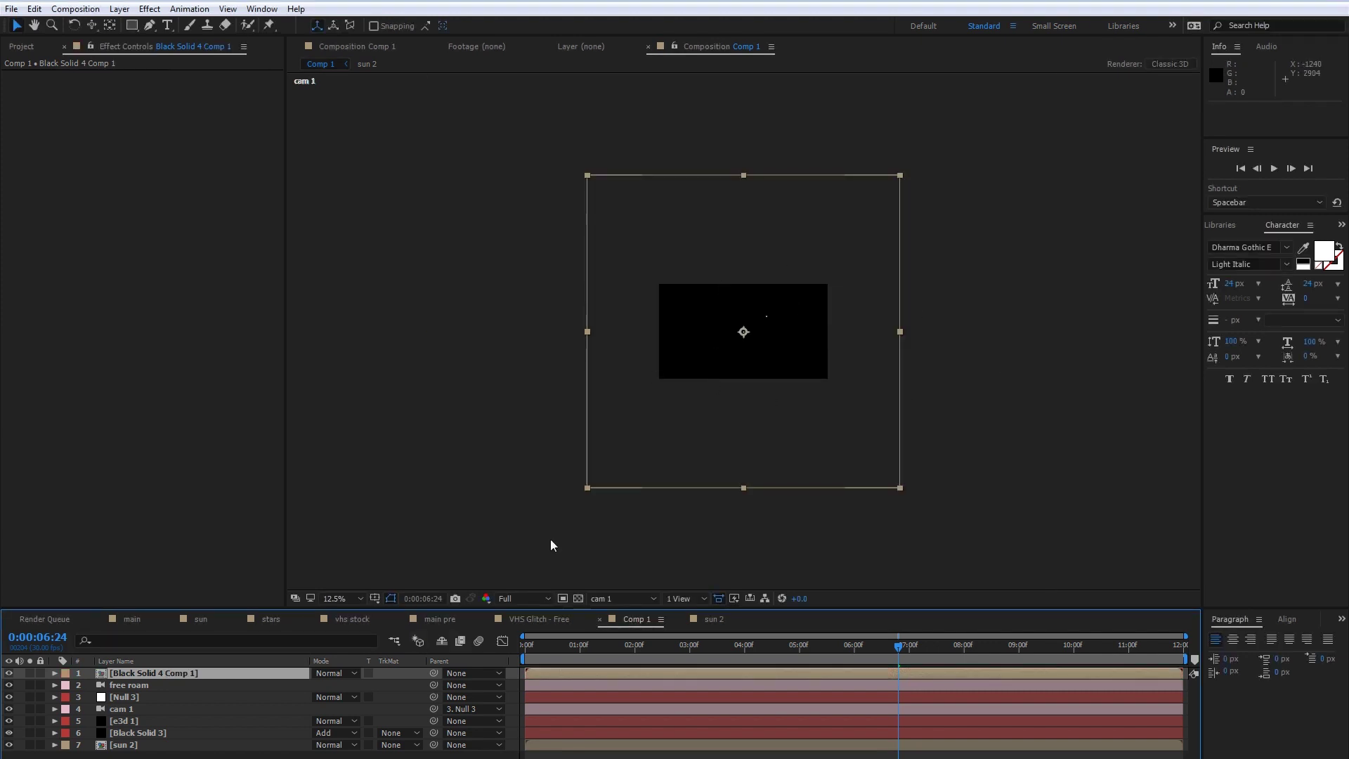
double_click(128, 674)
scroll(688, 344, "up", 1)
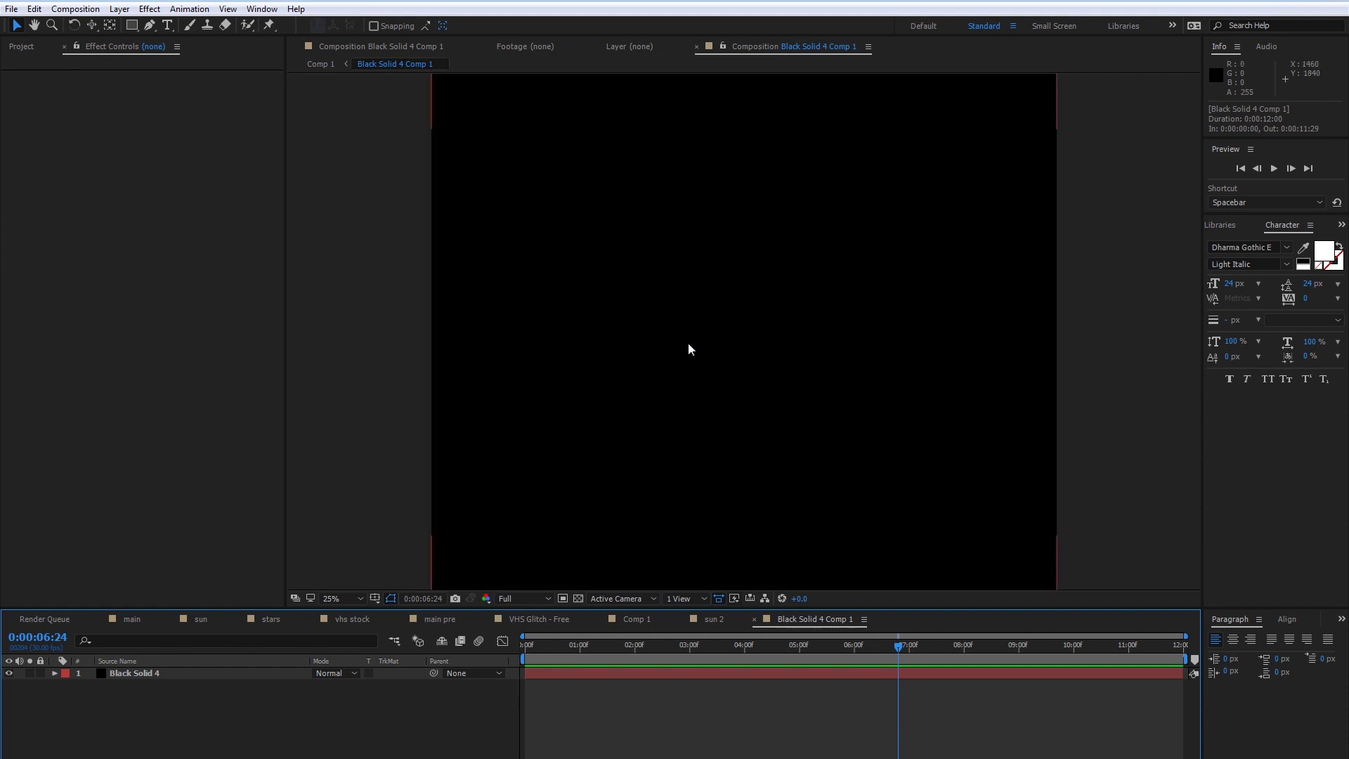
- Try the Noise effect on the large black solid and undo it
right_click(149, 705)
mouse_move(211, 549)
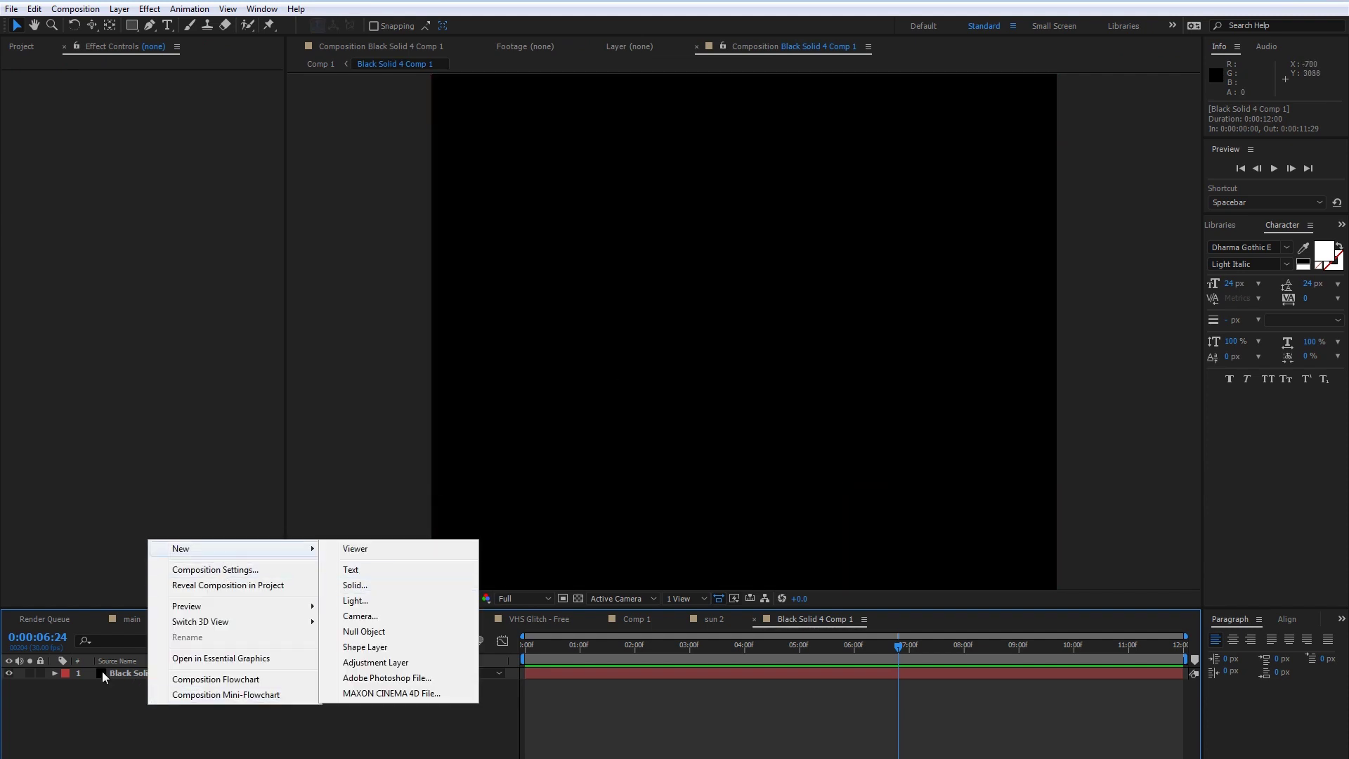
left_click(125, 672)
right_click(124, 672)
mouse_move(175, 300)
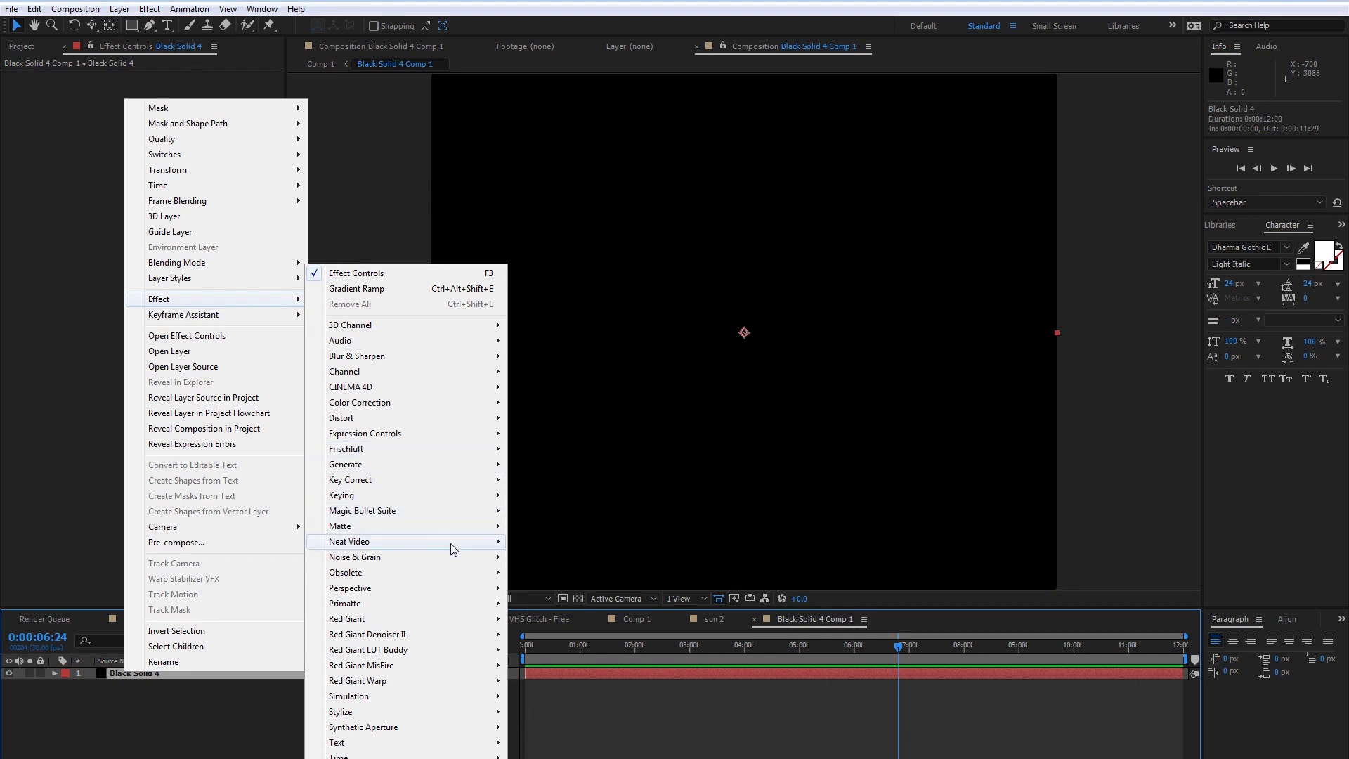
mouse_move(384, 558)
left_click(570, 634)
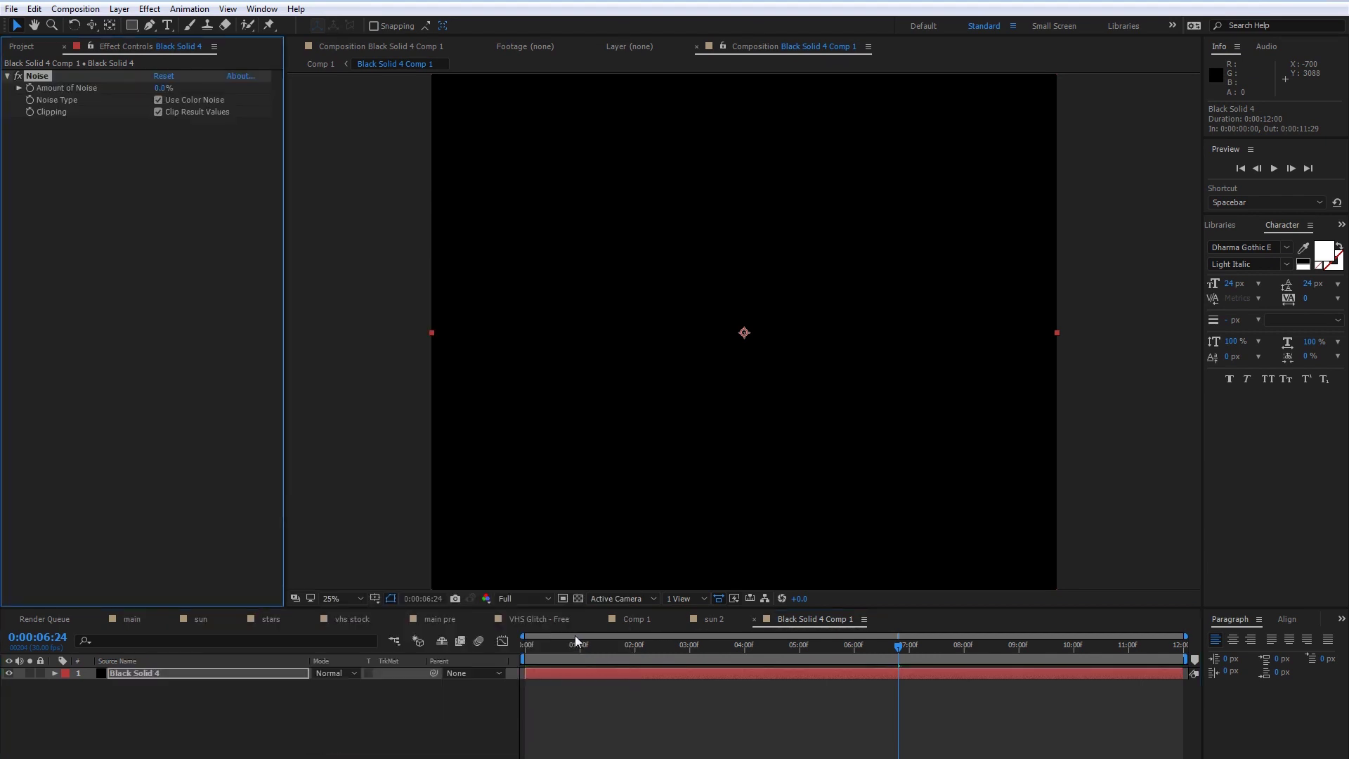
key("ctrl+z")
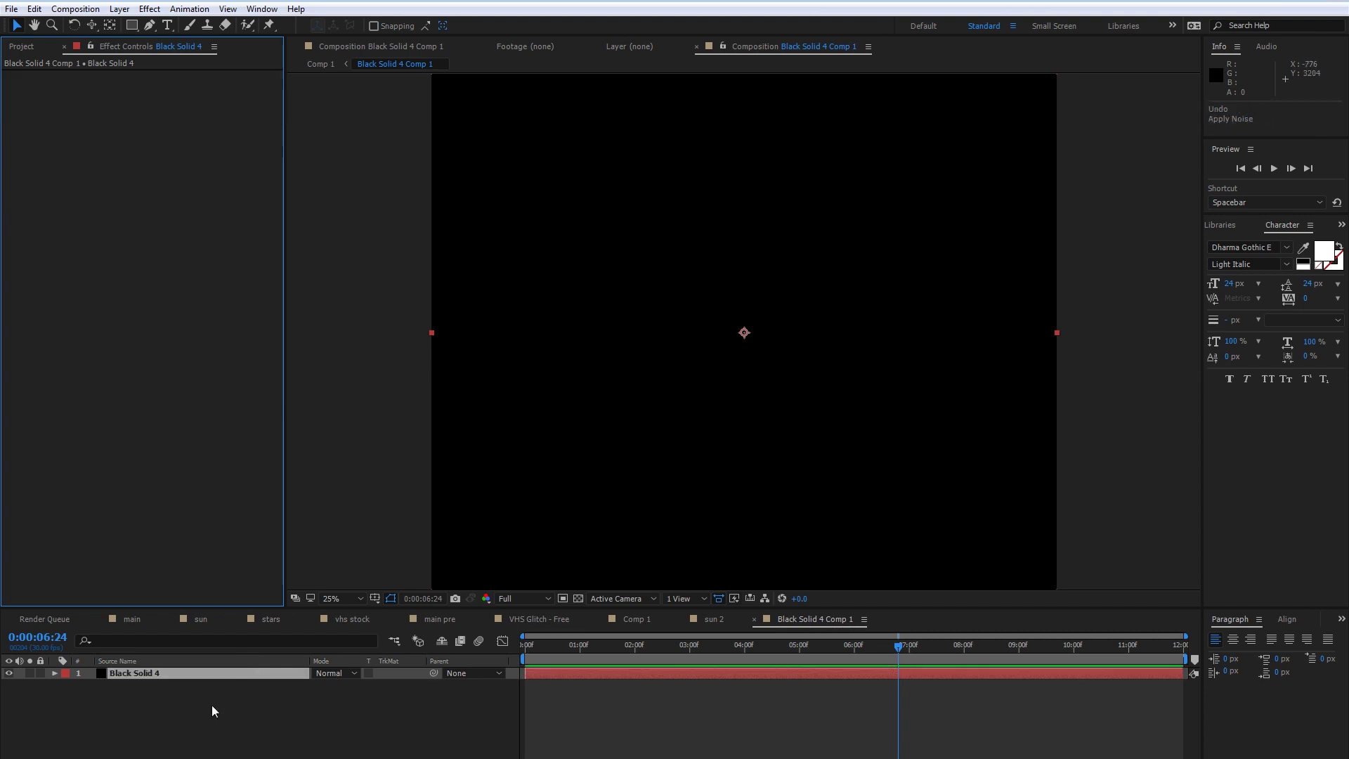
- Apply the Fractal Noise effect to the large black solid
right_click(203, 680)
mouse_move(272, 303)
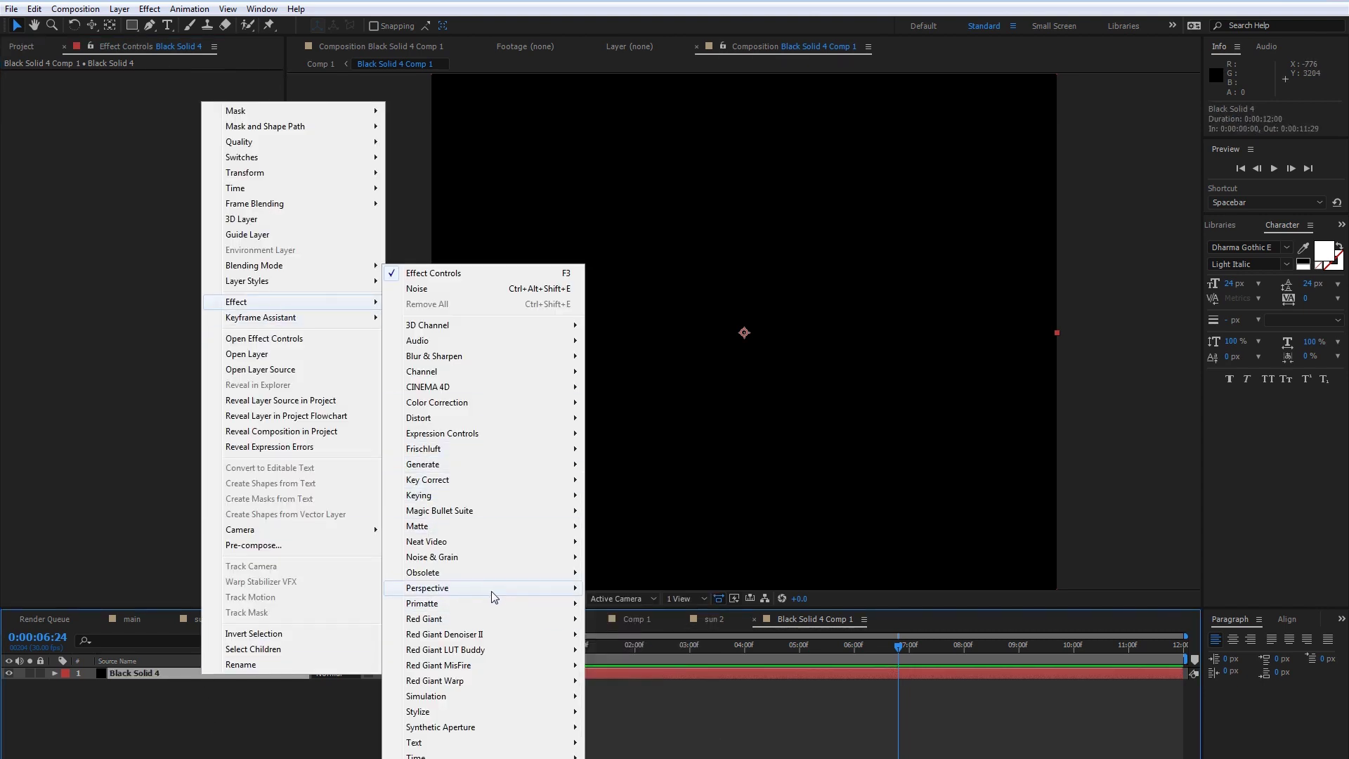
mouse_move(451, 558)
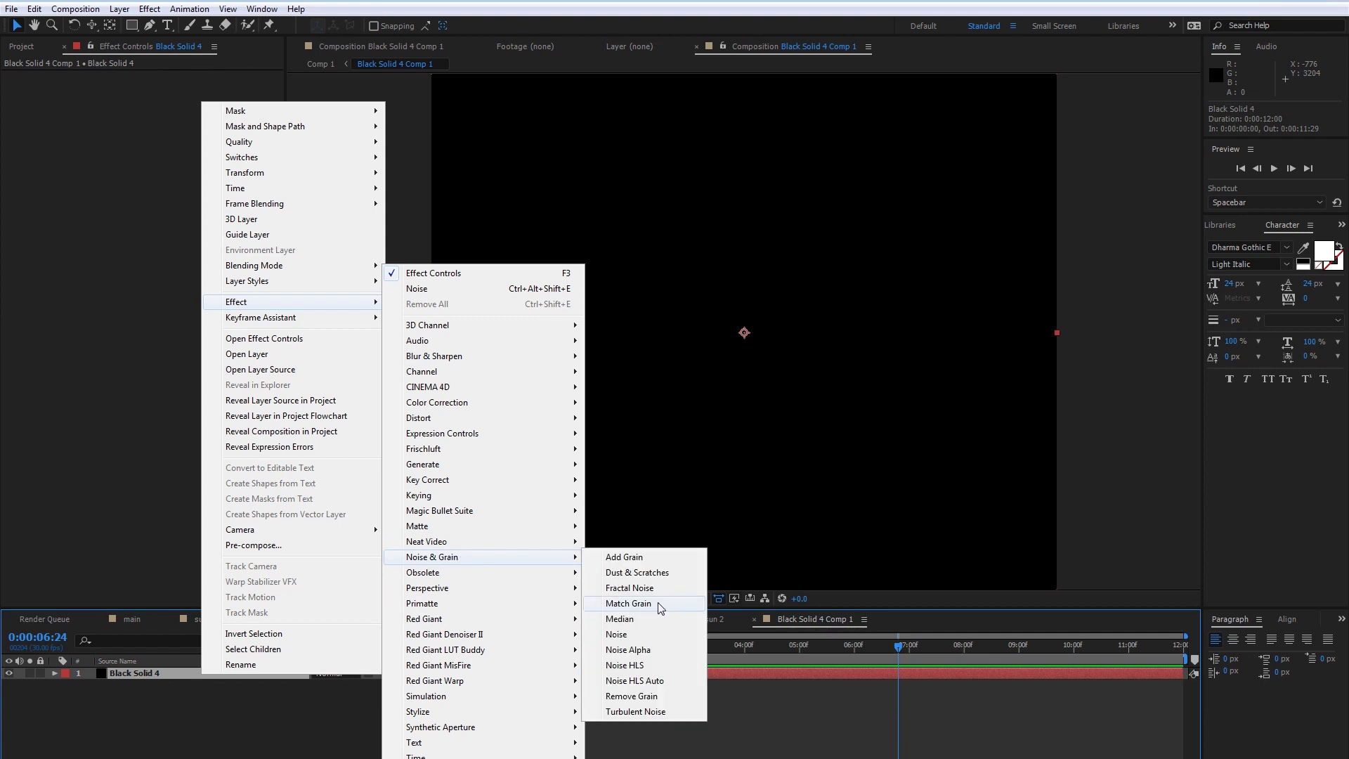
left_click(640, 588)
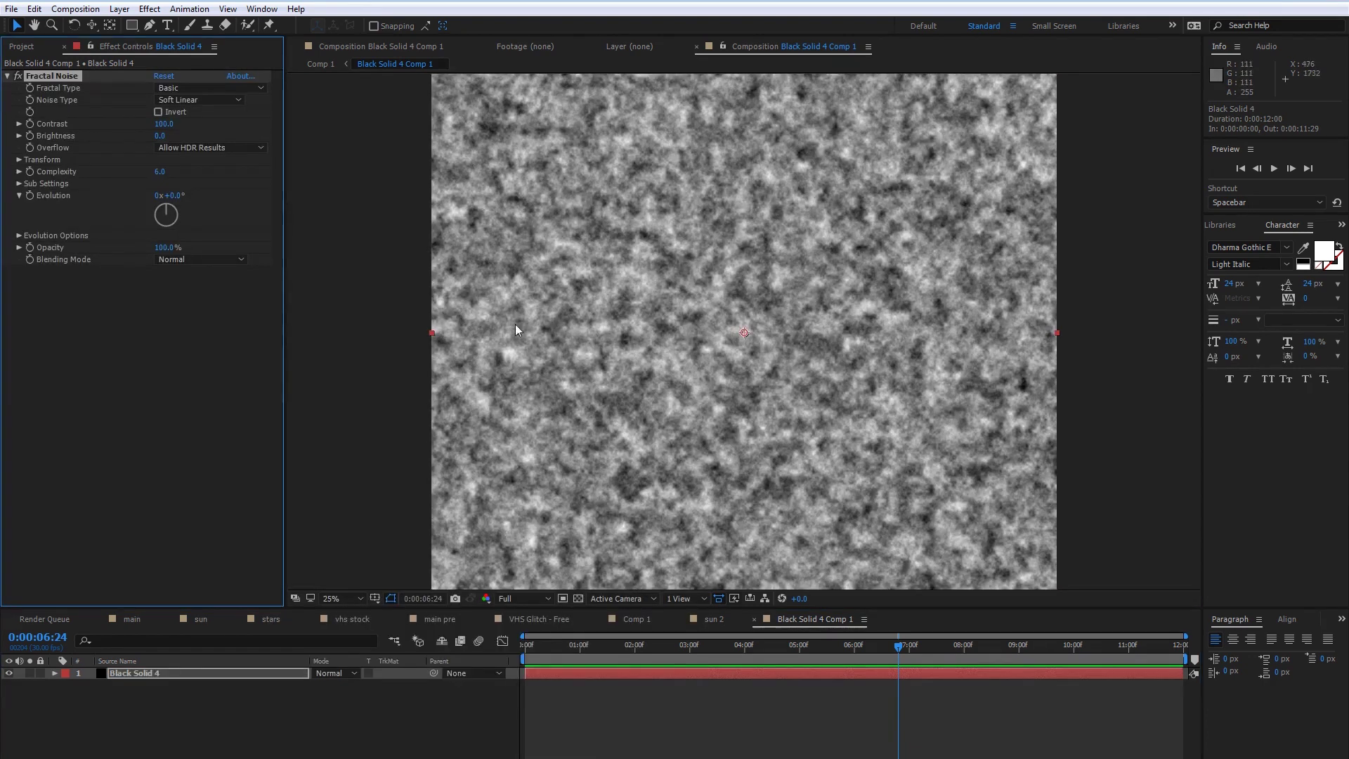
- Set the Fractal Noise's transform scale to 5
scroll(528, 326, "up", 2)
left_click_drag(527, 332, 537, 389)
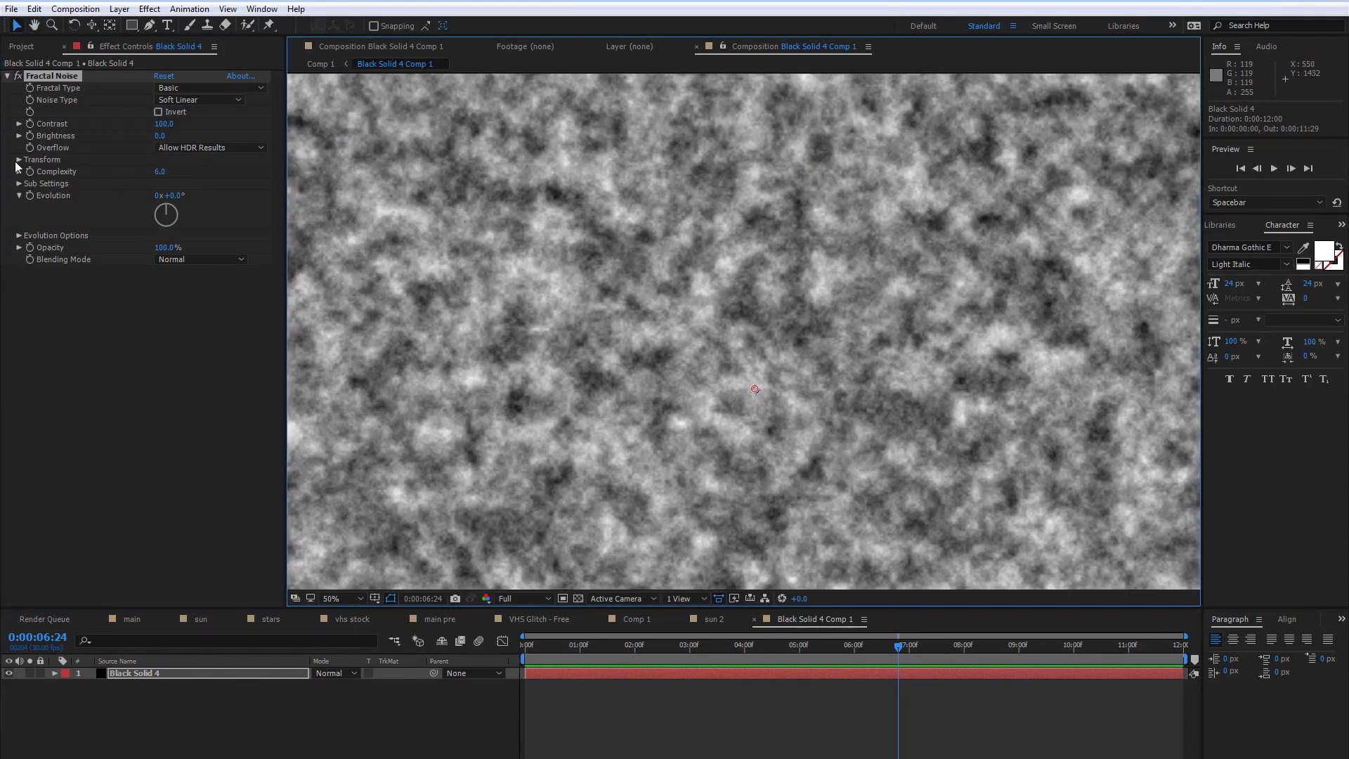
left_click(19, 161)
left_click(163, 195)
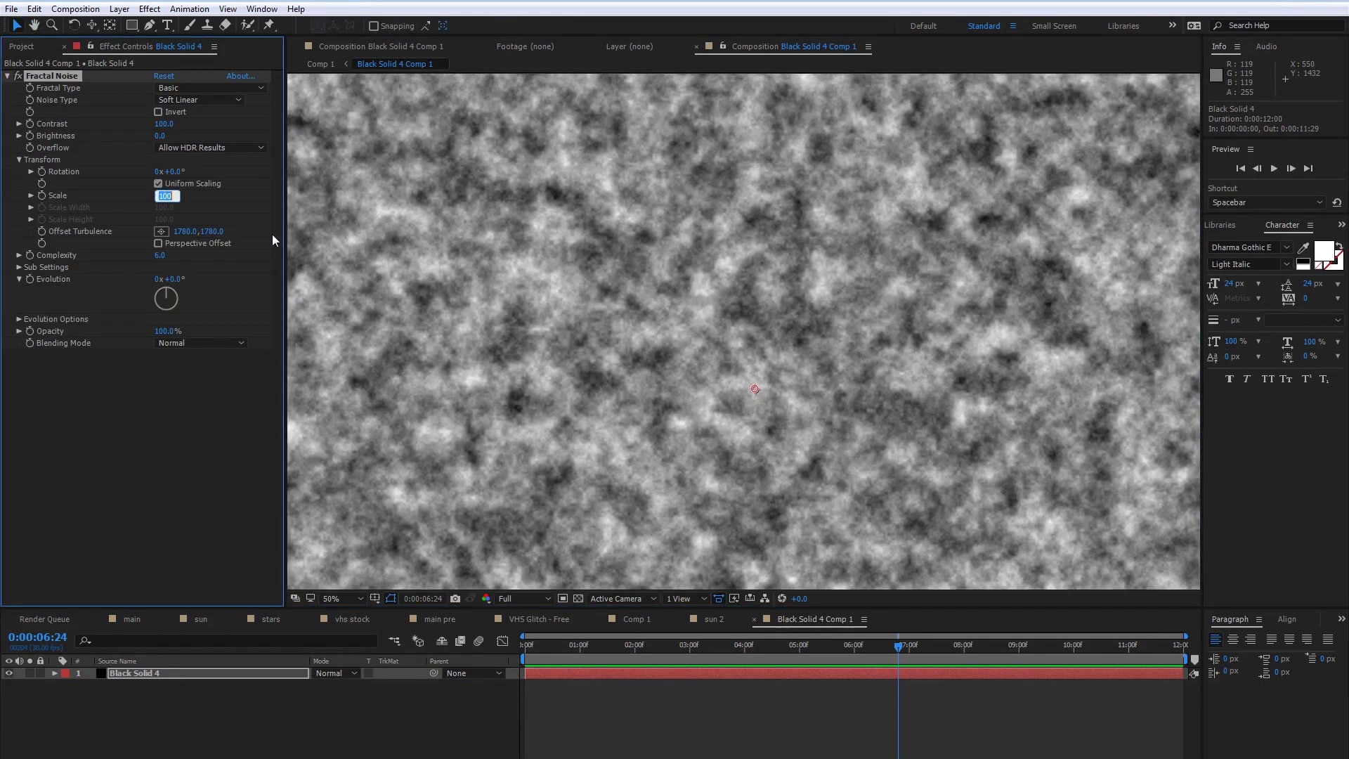
left_click(217, 204)
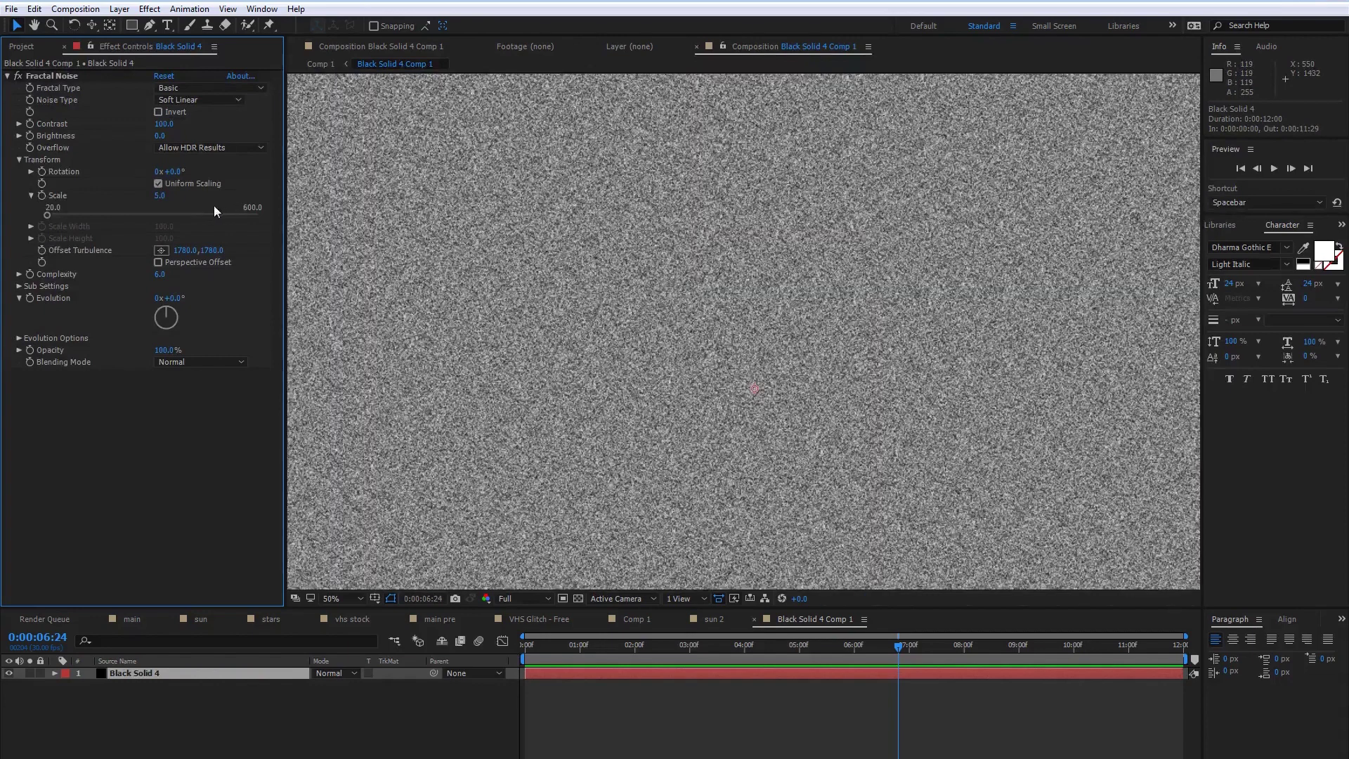
- Set the Fractal Noise's contrast to 500 and its brightness to -150 to form stars
left_click_drag(167, 124, 467, 131)
left_click(164, 124)
type("500")
key("Return")
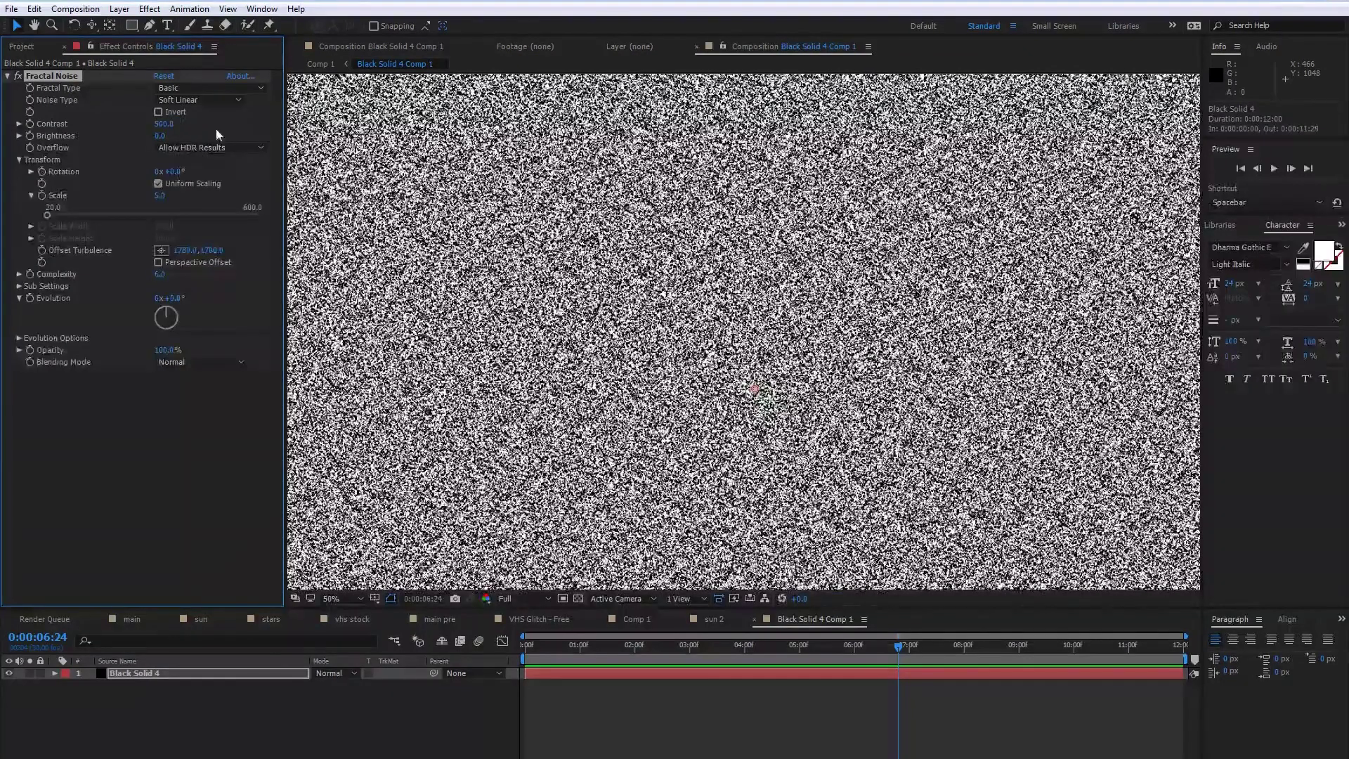
left_click(160, 136)
type("-150")
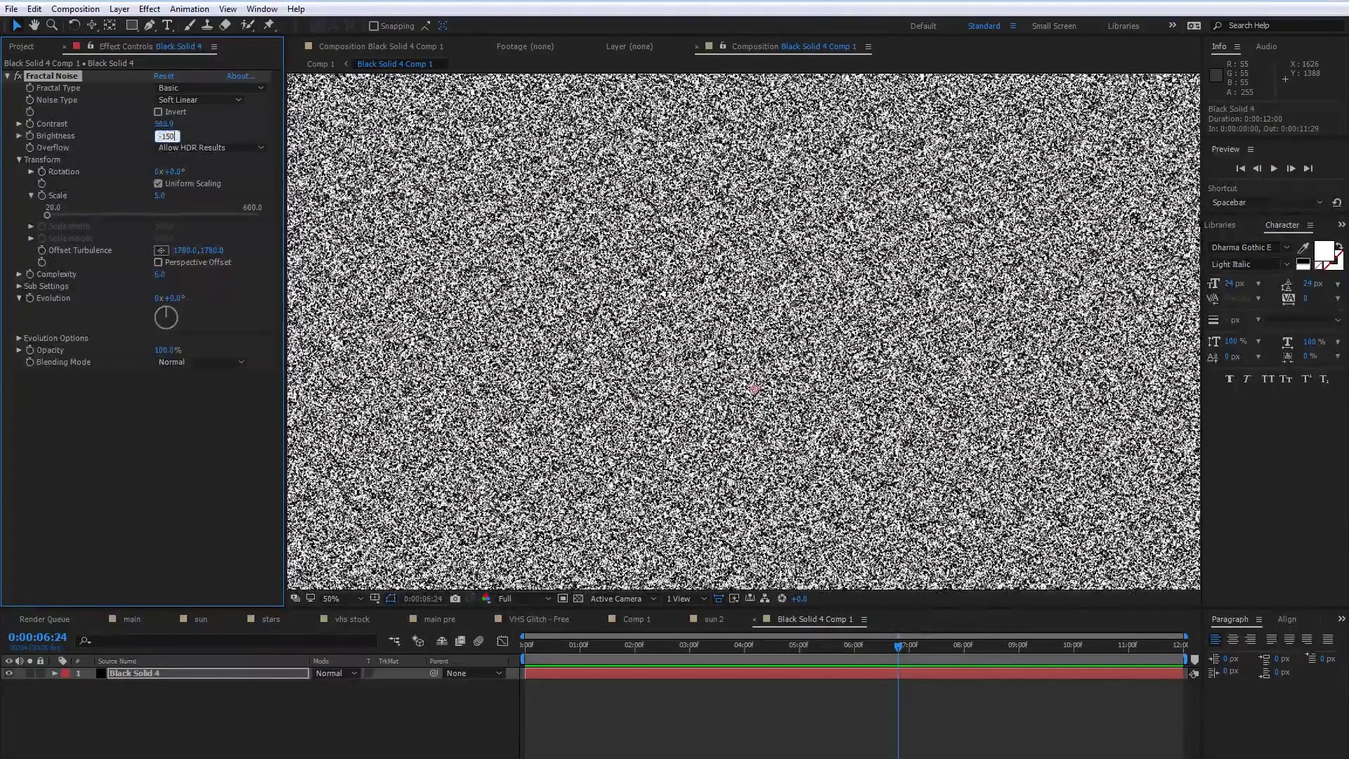
key("Return")
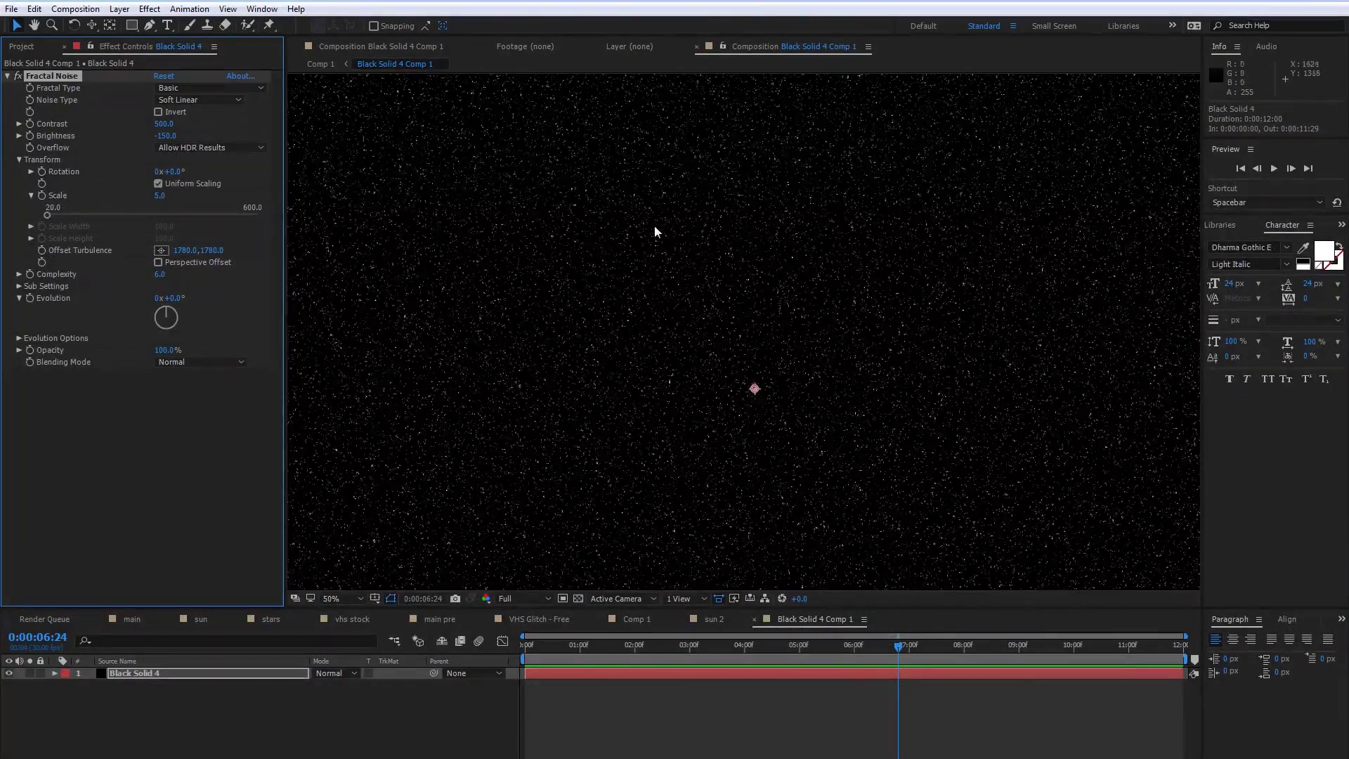
- Set the Fractal Noise's contrast to 400 and inspect the stars at different magnifications
scroll(800, 329, "down", 2)
scroll(756, 326, "up", 3)
left_click(162, 125)
type("400")
key("Return")
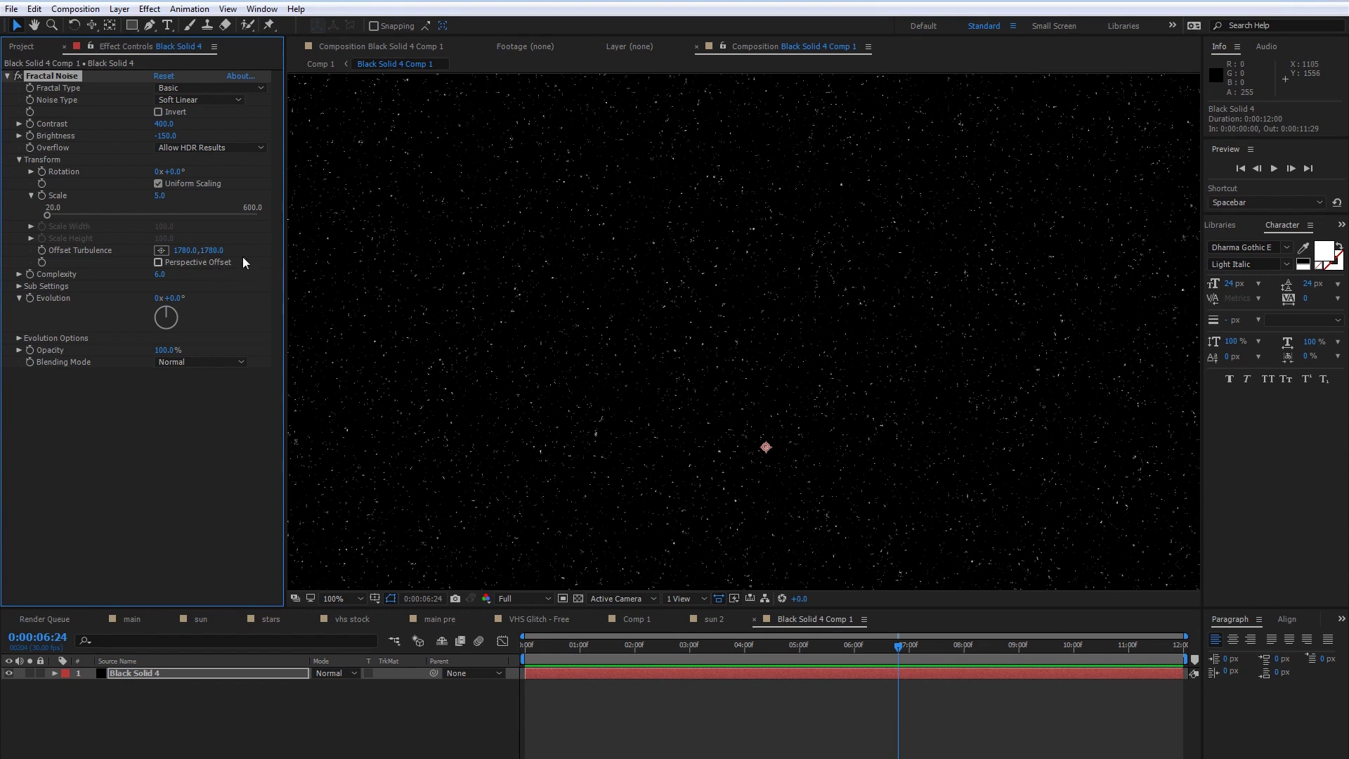
scroll(651, 247, "down", 1)
scroll(649, 248, "down", 2)
scroll(649, 247, "up", 3)
scroll(650, 249, "up", 1)
scroll(649, 249, "down", 2)
- Rename the nested star composition as "stars comp 2" in its composition settings
key("Tab")
left_click(261, 749)
left_click(75, 9)
left_click(105, 46)
type("s")
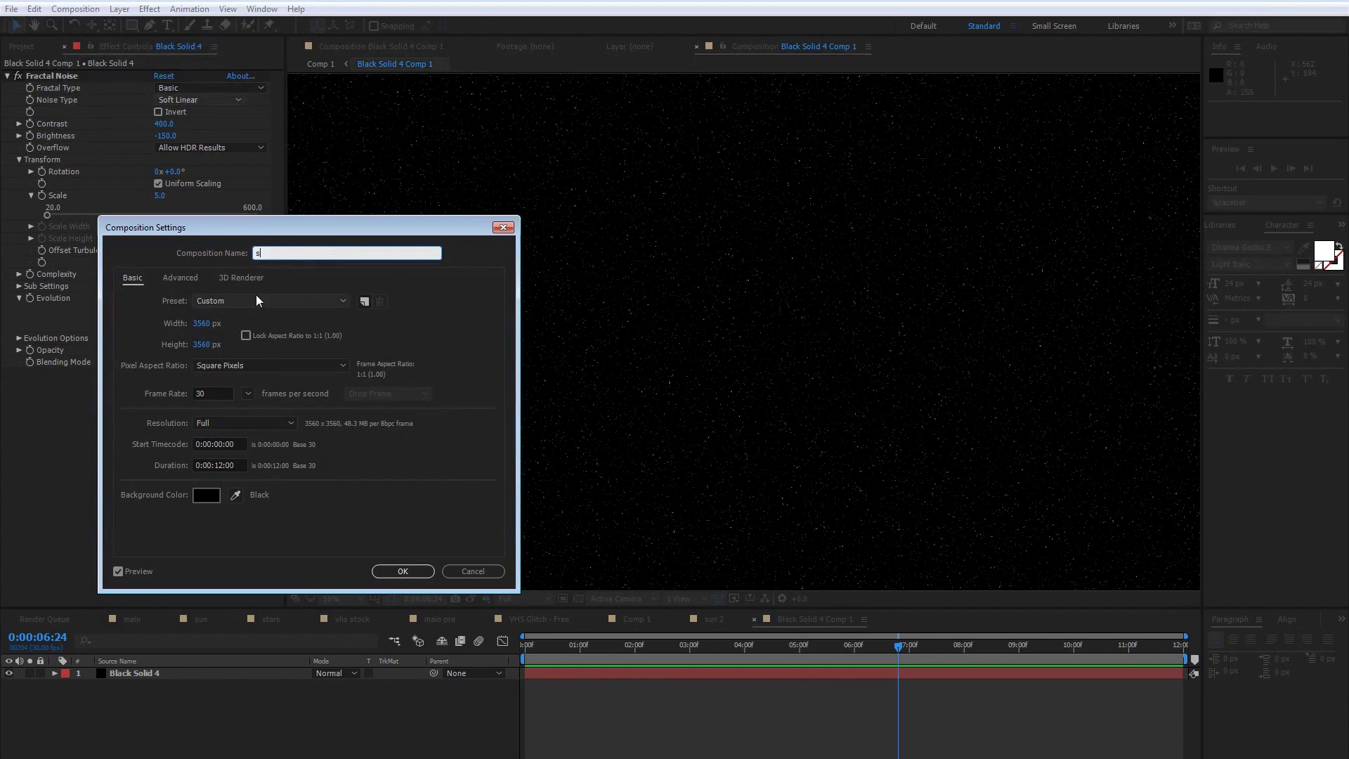
type("tars comp 2")
key("Return")
- Return to the parent composition Comp 1 and rename it "main new" in its composition settings
key("Tab")
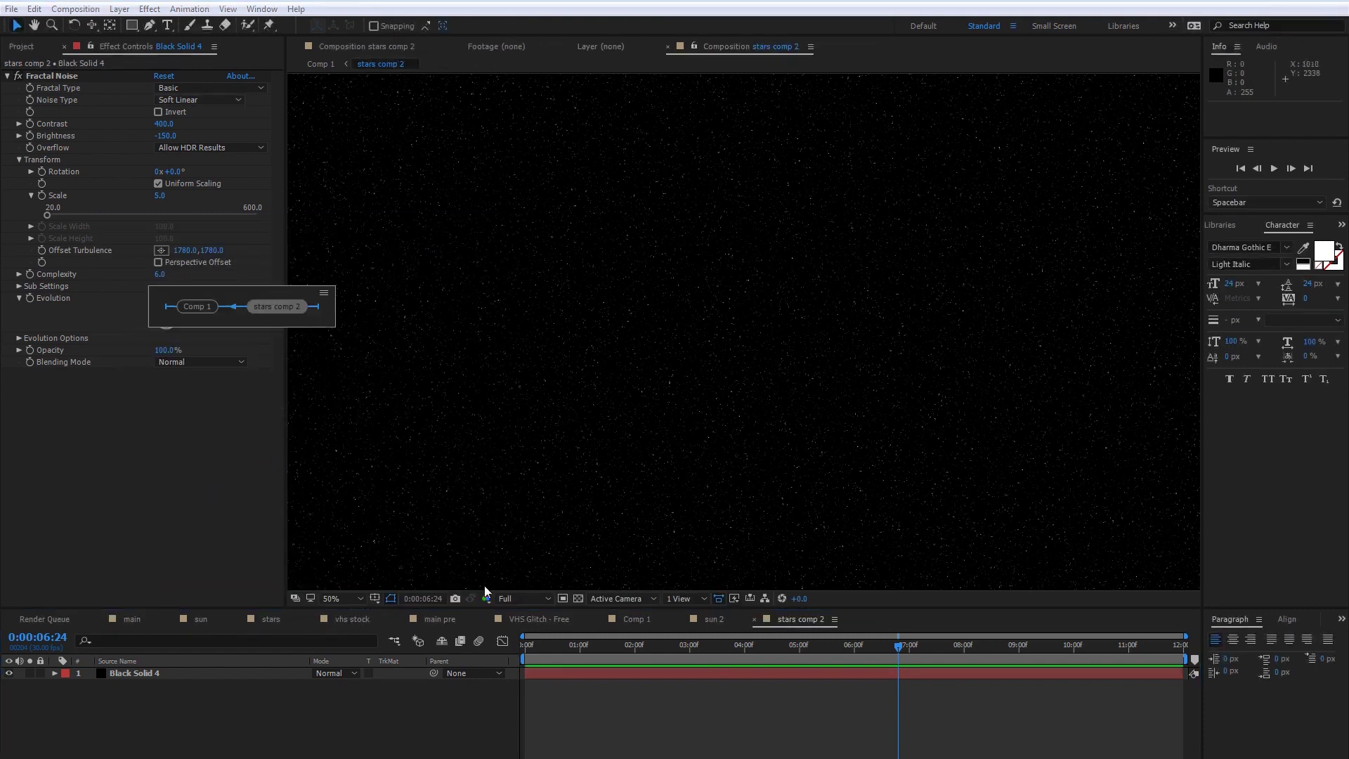
left_click(210, 311)
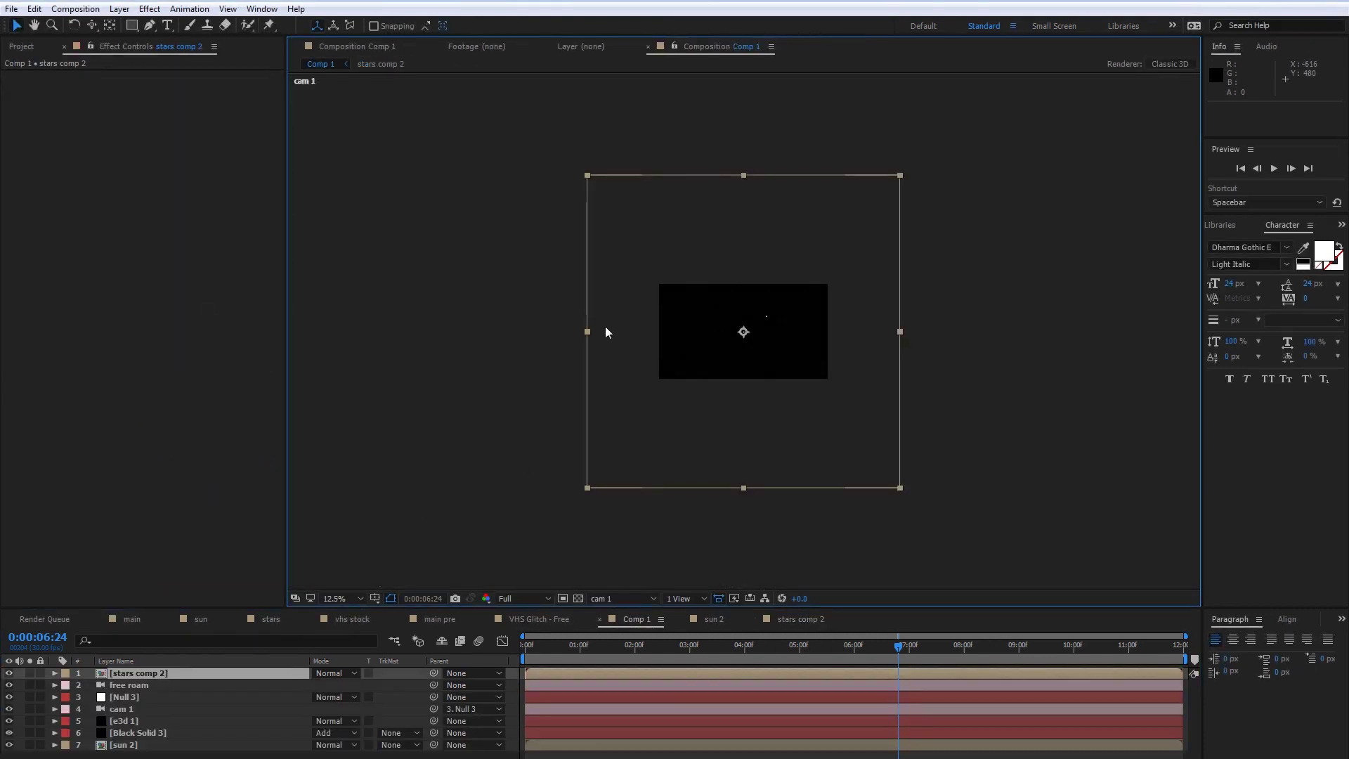
left_click(75, 9)
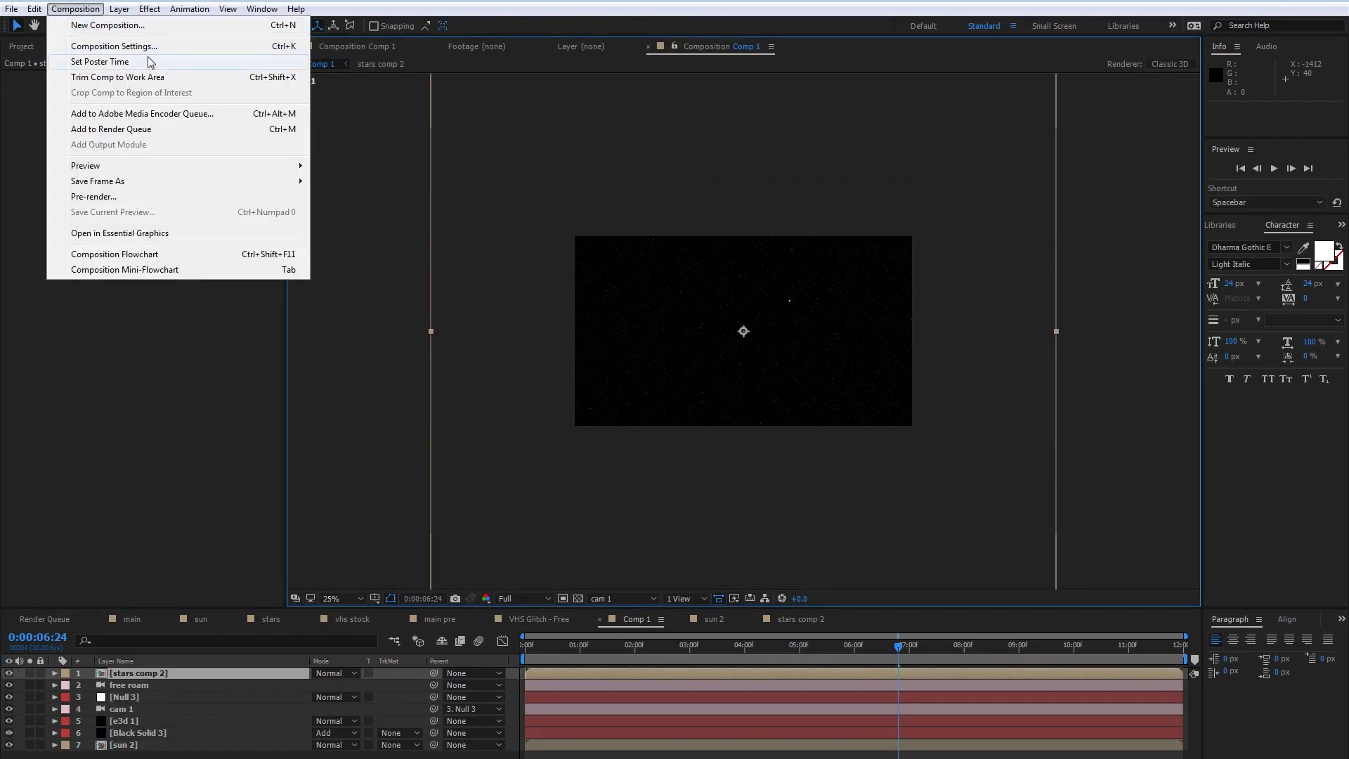
left_click(135, 45)
type("main new")
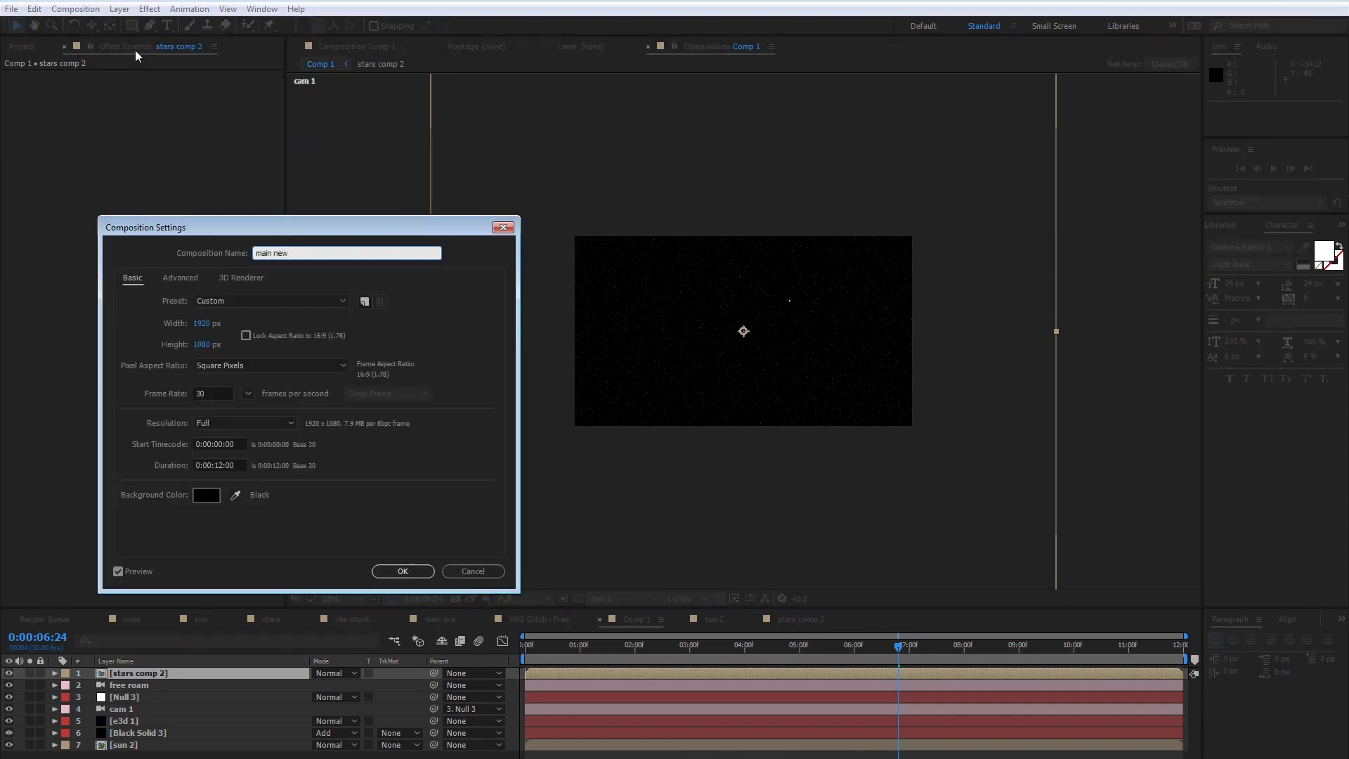
key("Return")
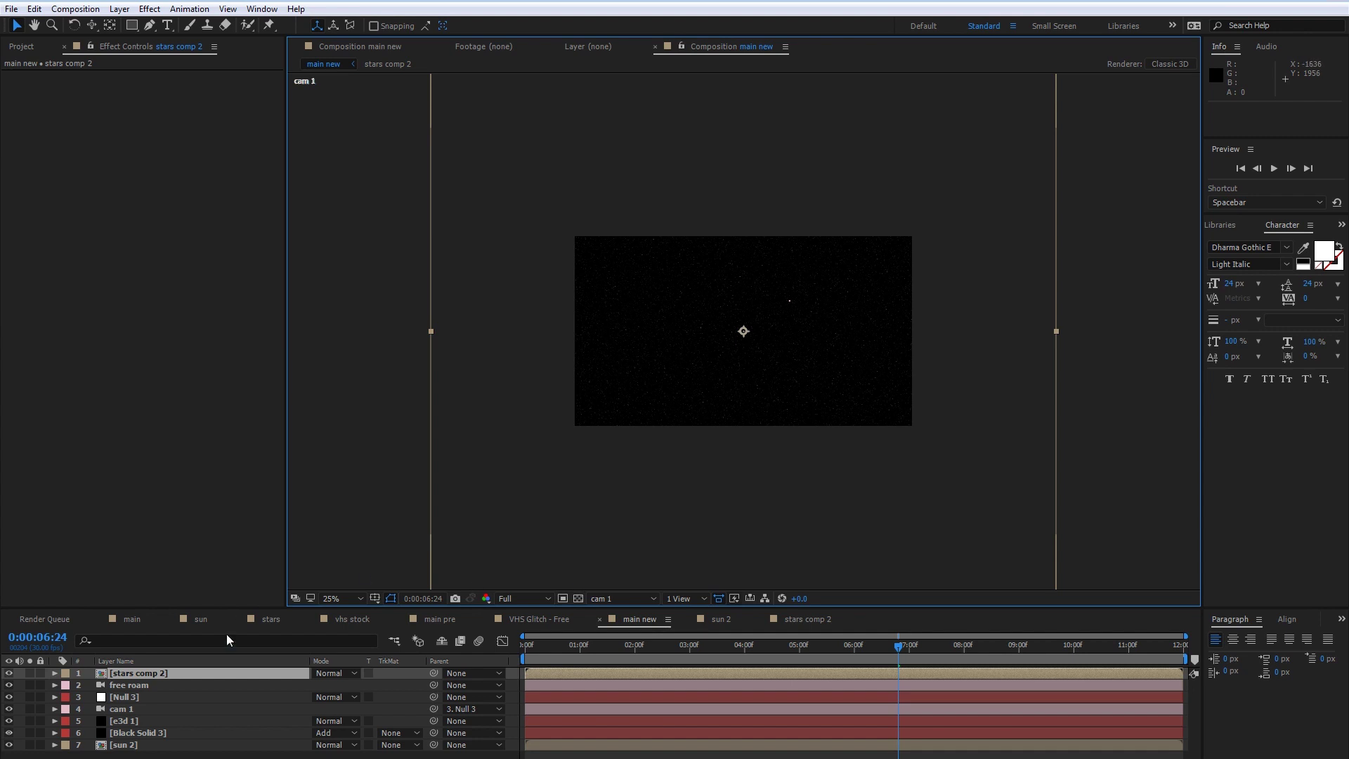
- Move the stars comp 2 layer to the bottom of the layer stack, beneath sun 2, and inspect the composite
left_click_drag(150, 671, 158, 727)
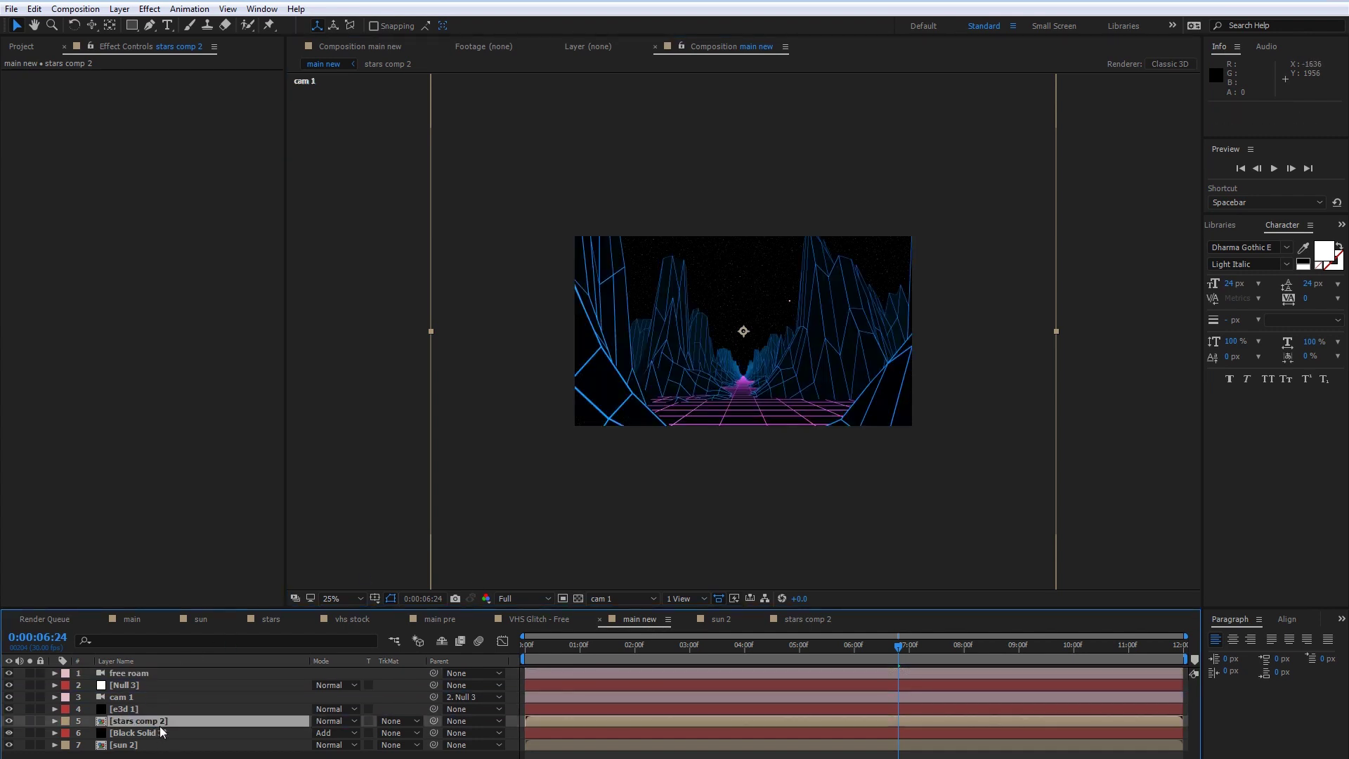
right_click(698, 458)
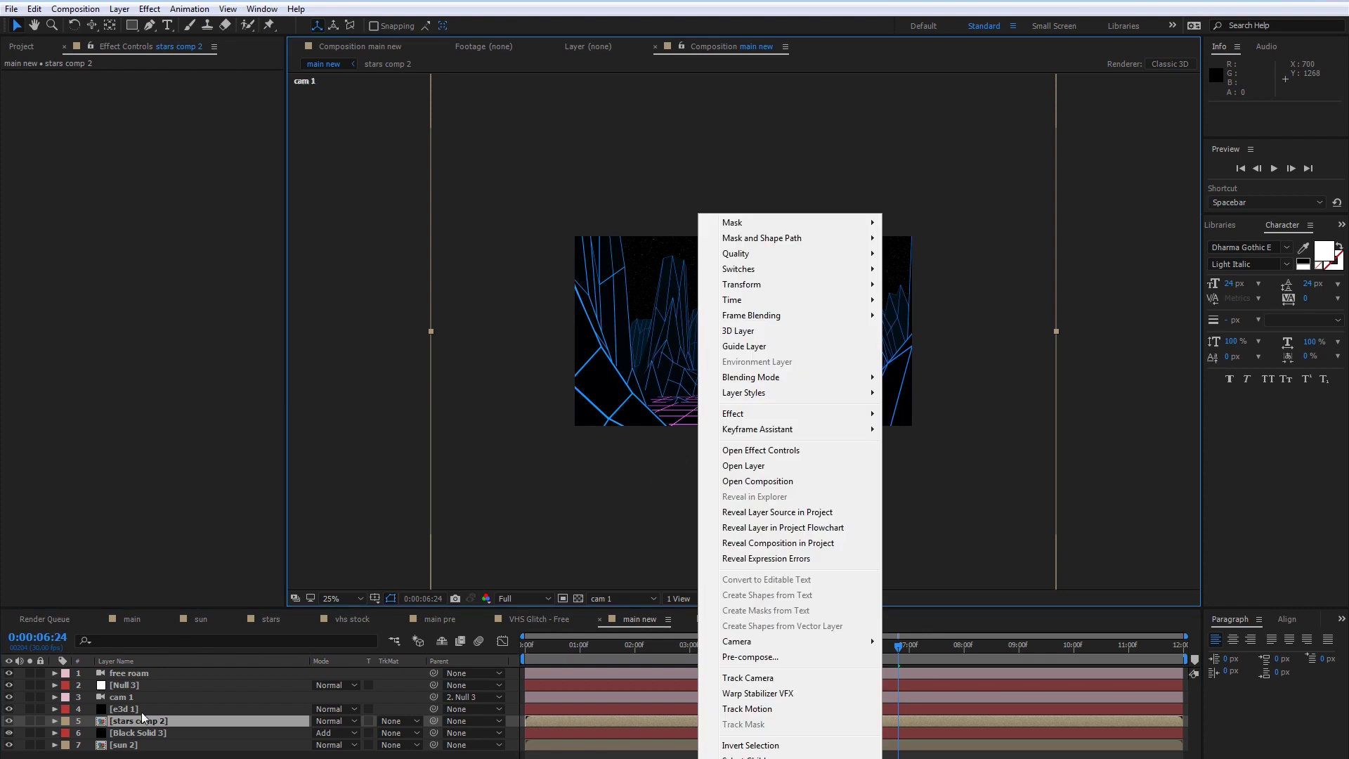
left_click(145, 721)
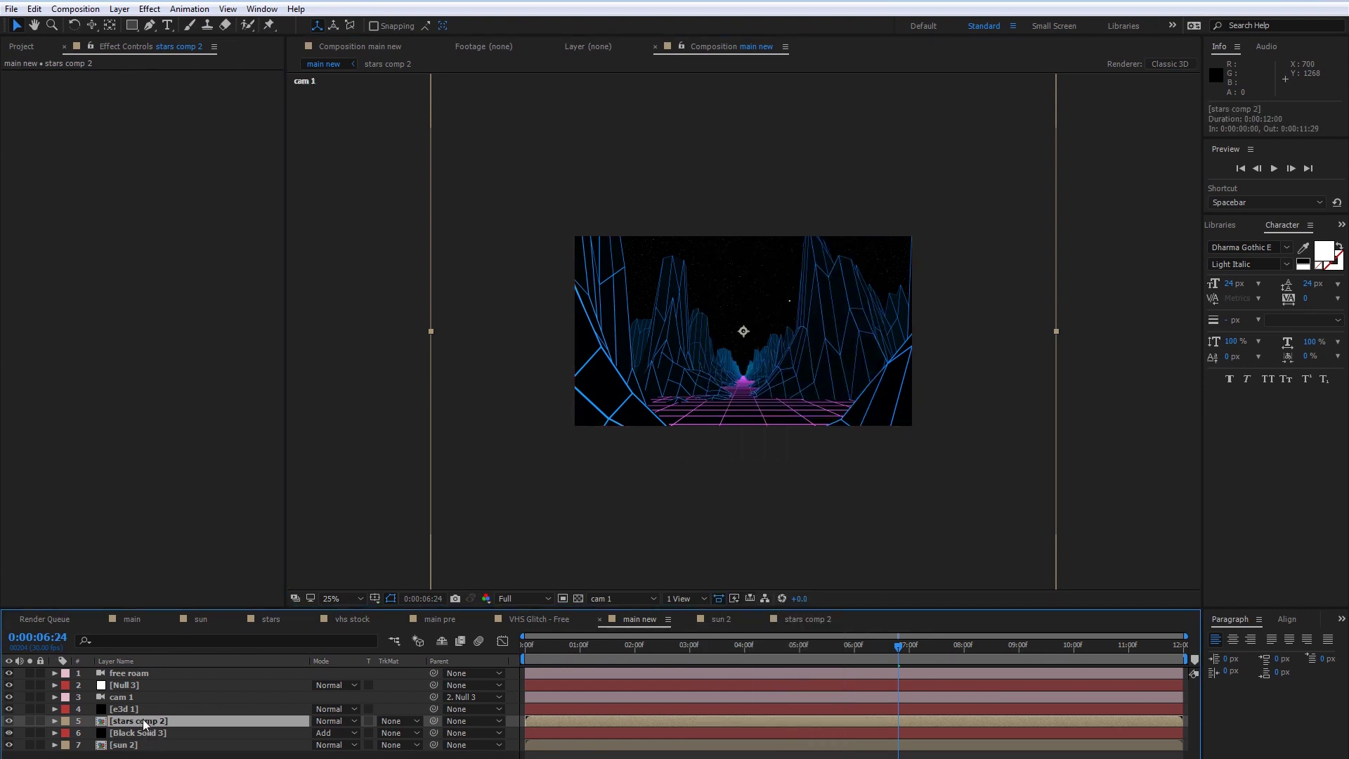
left_click_drag(144, 722, 140, 754)
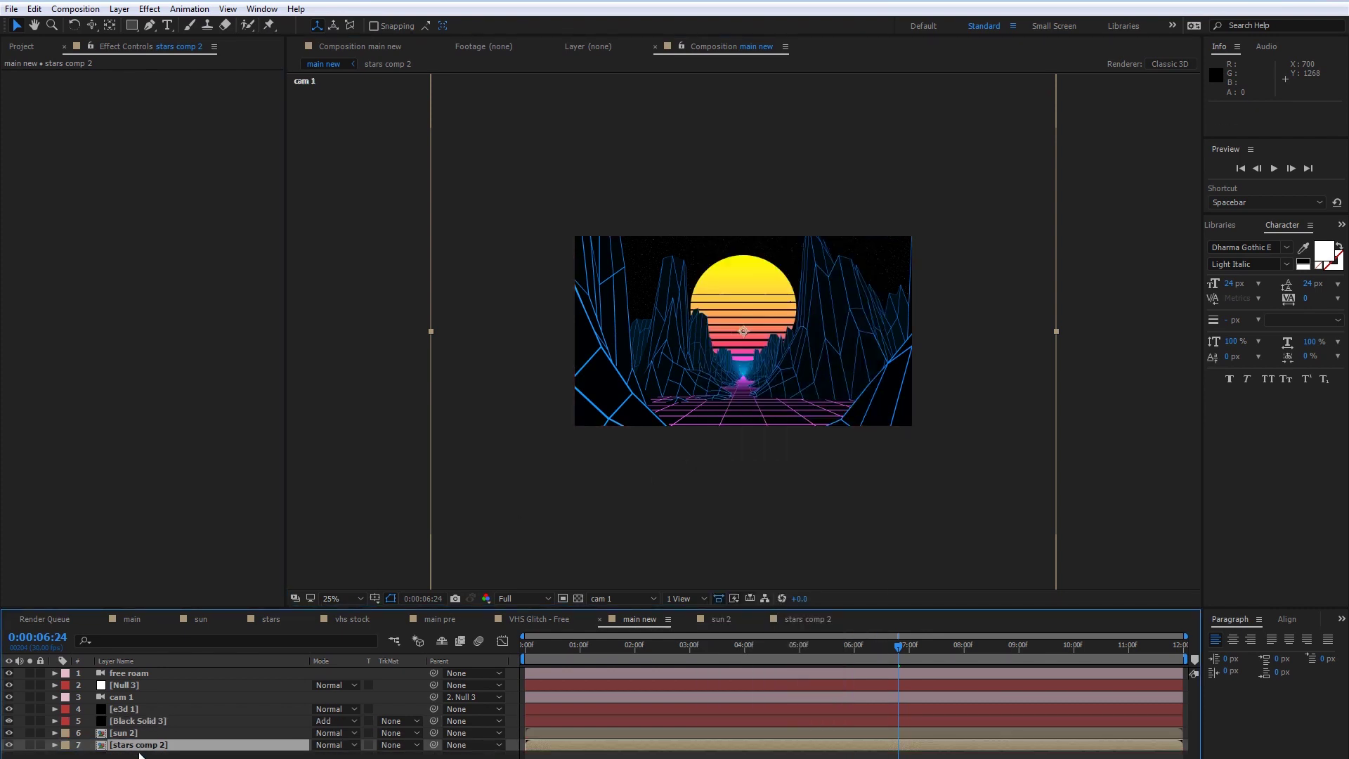
scroll(653, 457, "up", 3)
left_click_drag(603, 441, 602, 442)
scroll(608, 460, "down", 2)
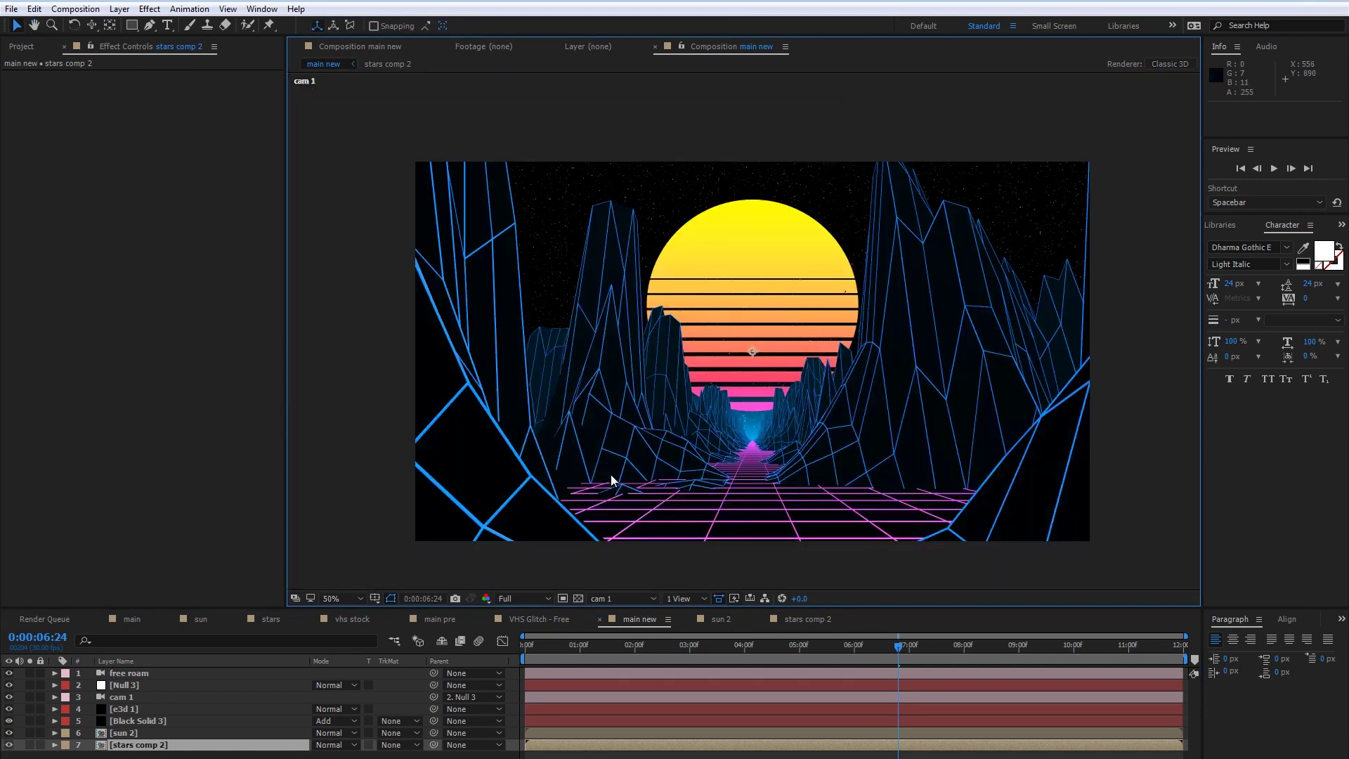
scroll(597, 480, "up", 1)
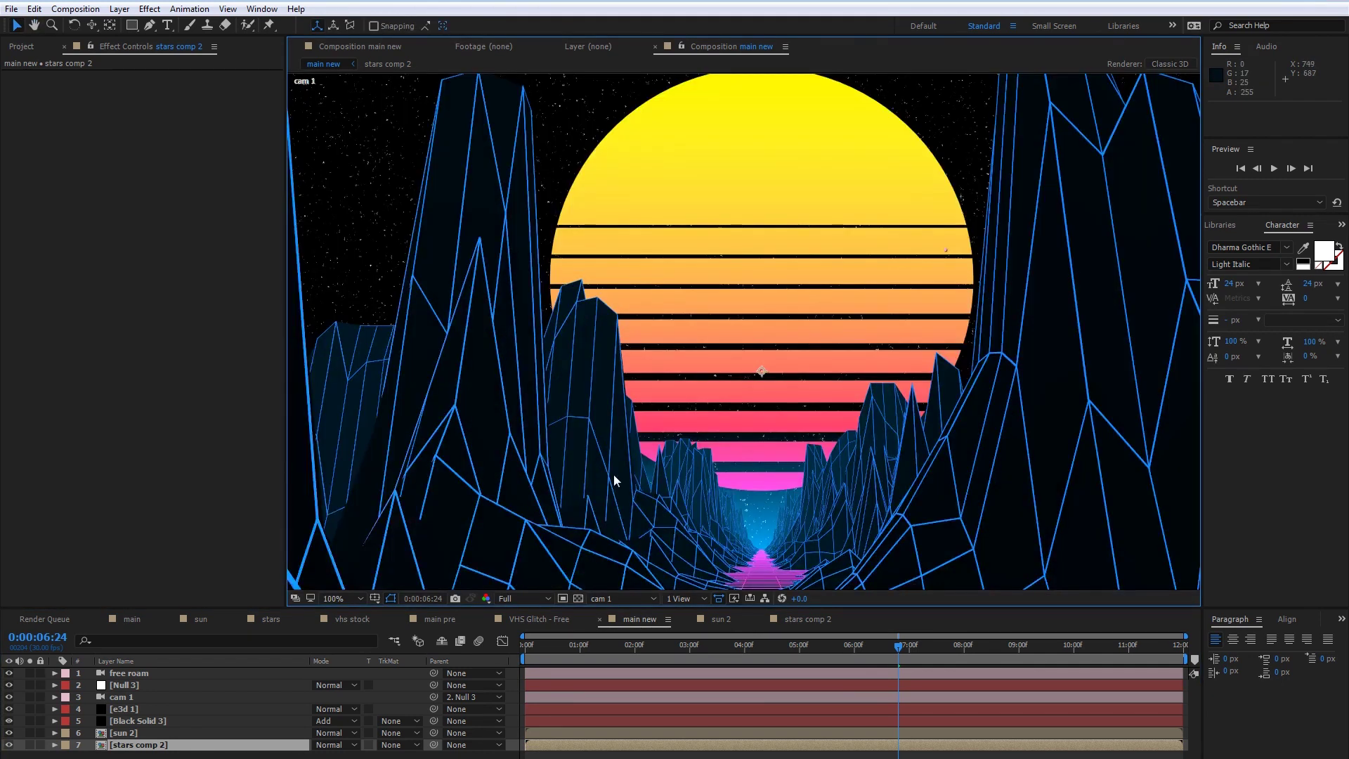
scroll(636, 482, "down", 2)
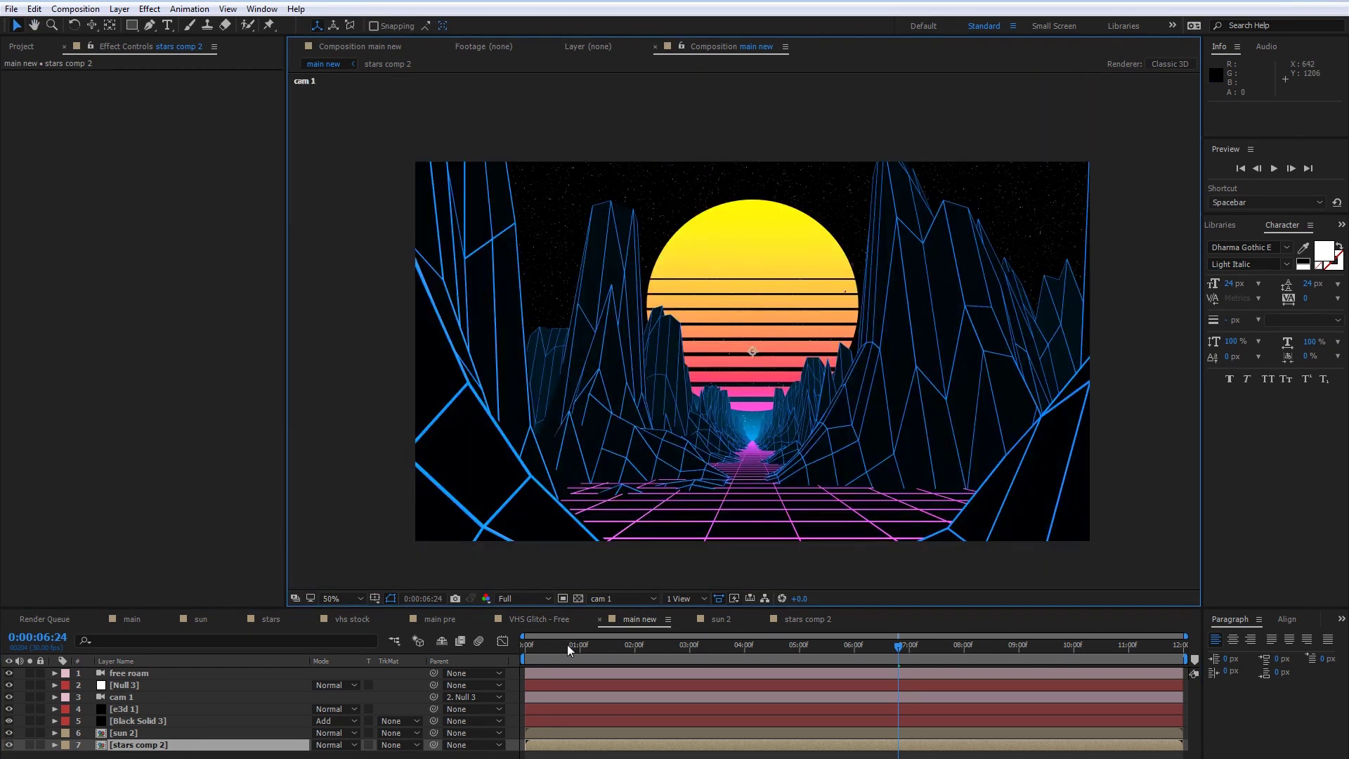
- Keyframe stars comp 2's rotation to make one full turn from the first frame to 0:00:11:29, and preview the spin
key("Home")
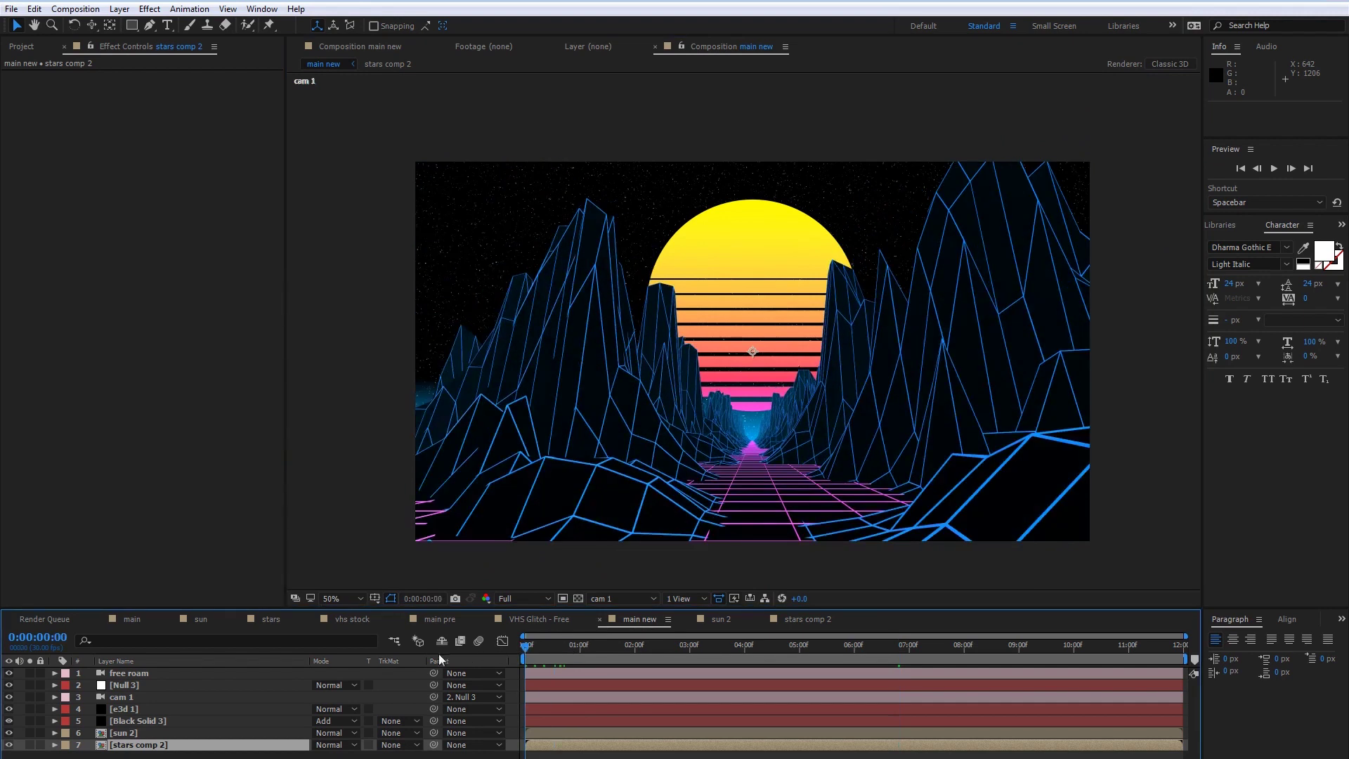
key("r")
left_click(90, 757)
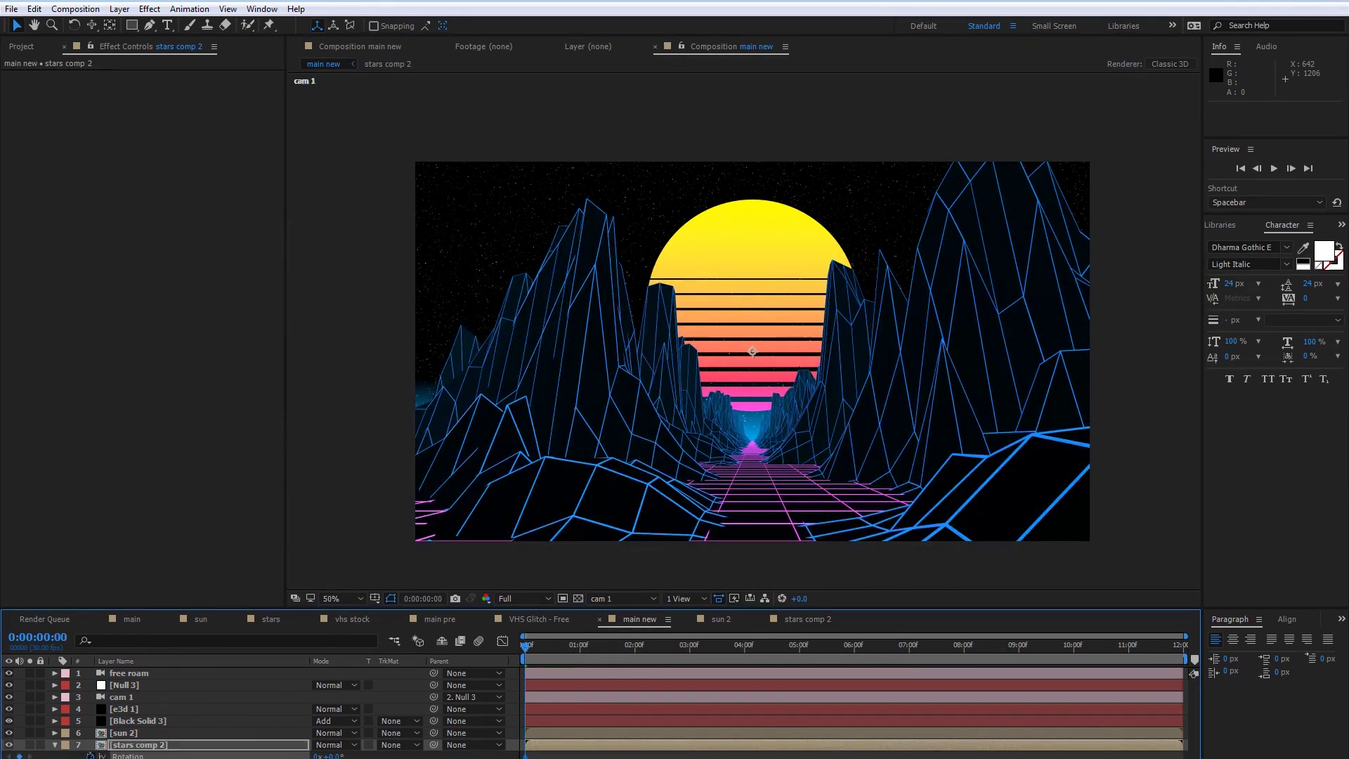
key("End")
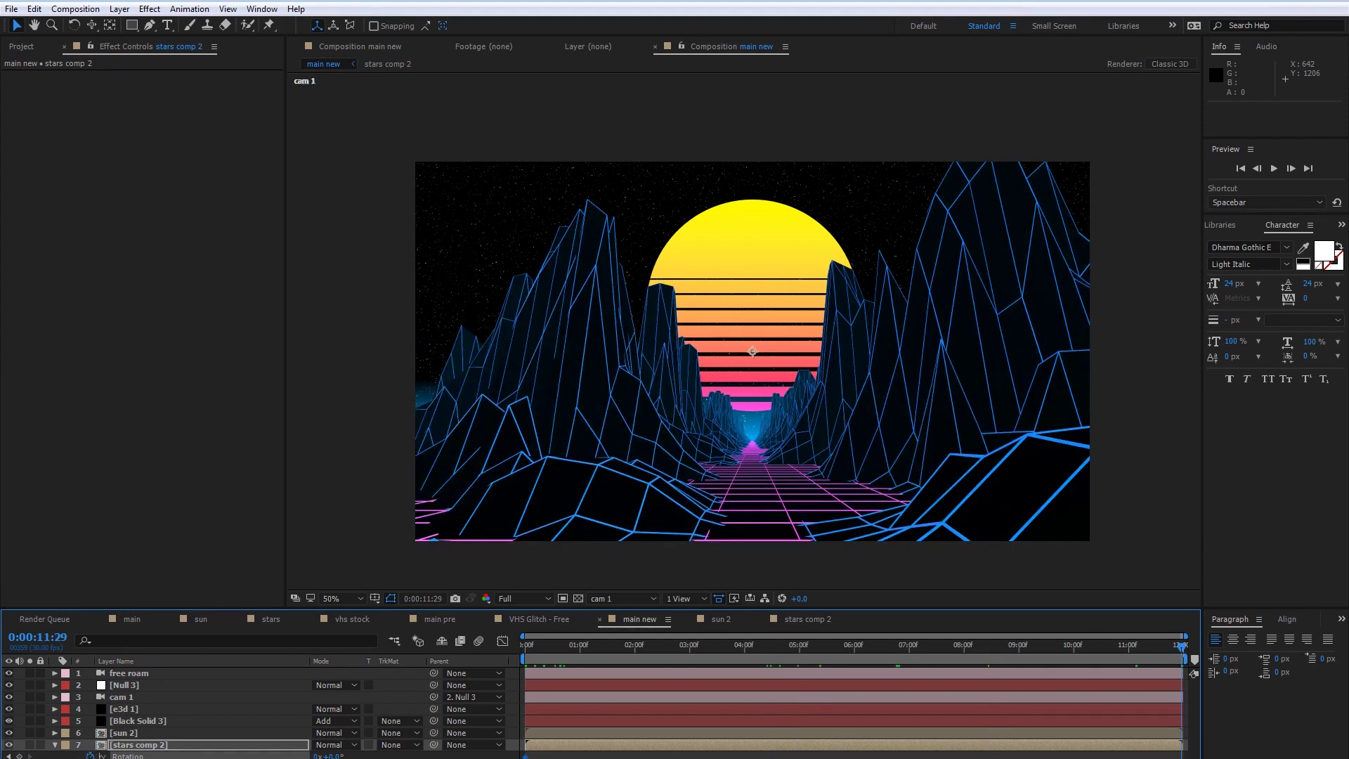
left_click(331, 755)
key("Return")
left_click_drag(1178, 648, 251, 655)
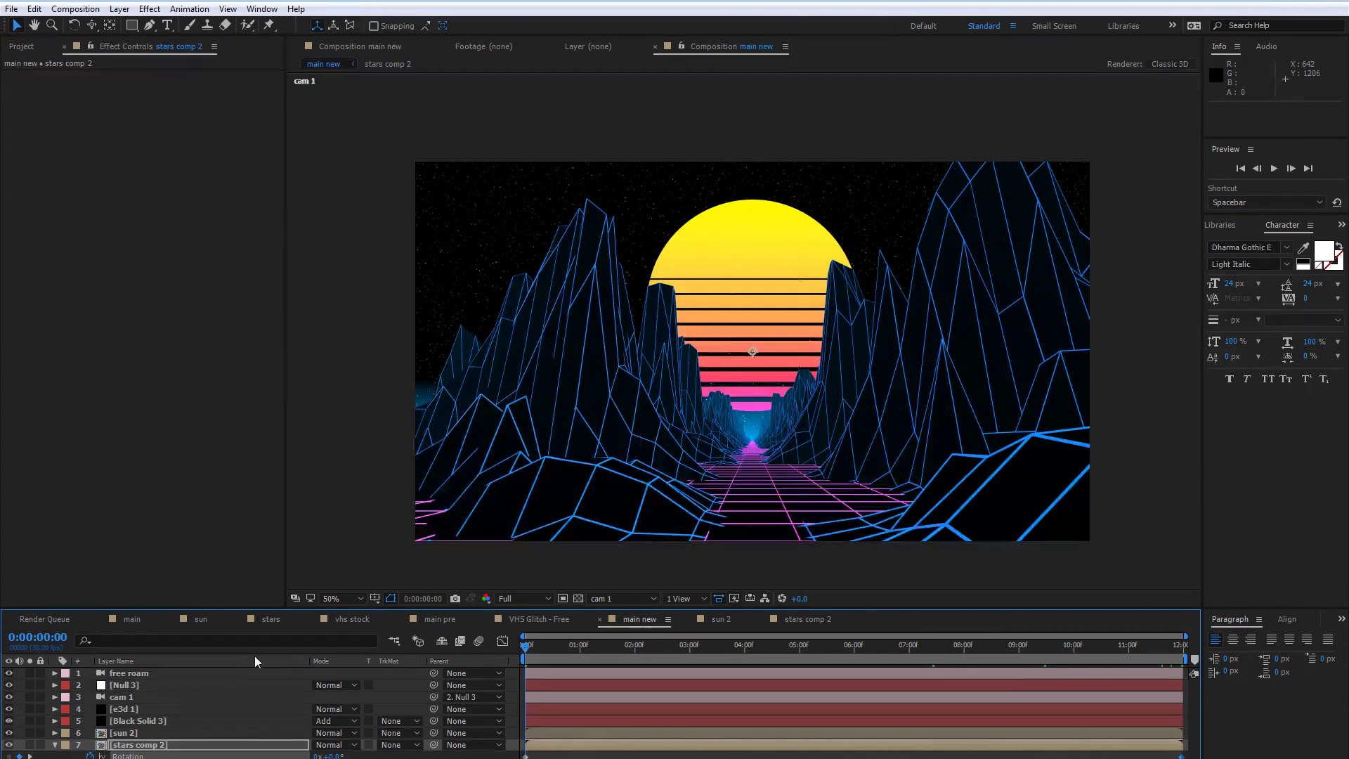
key("space")
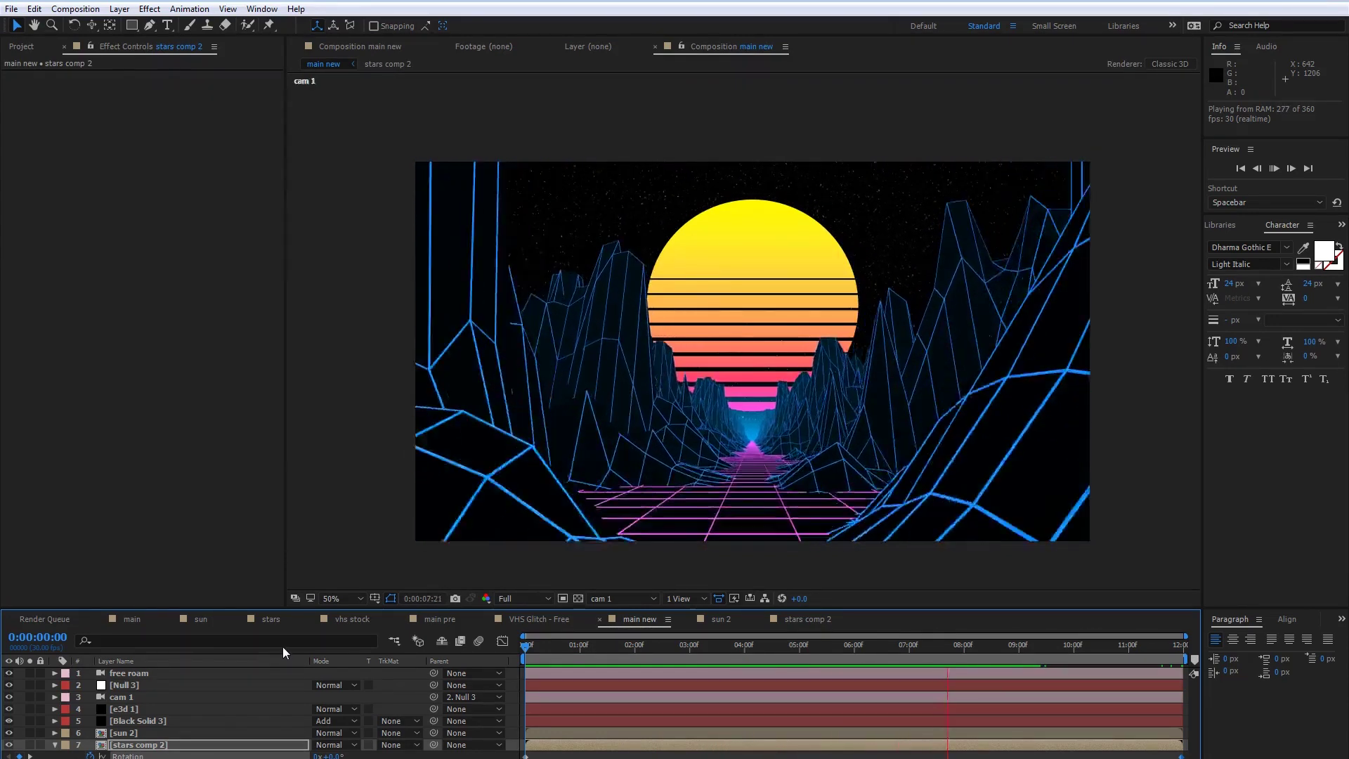
key("space")
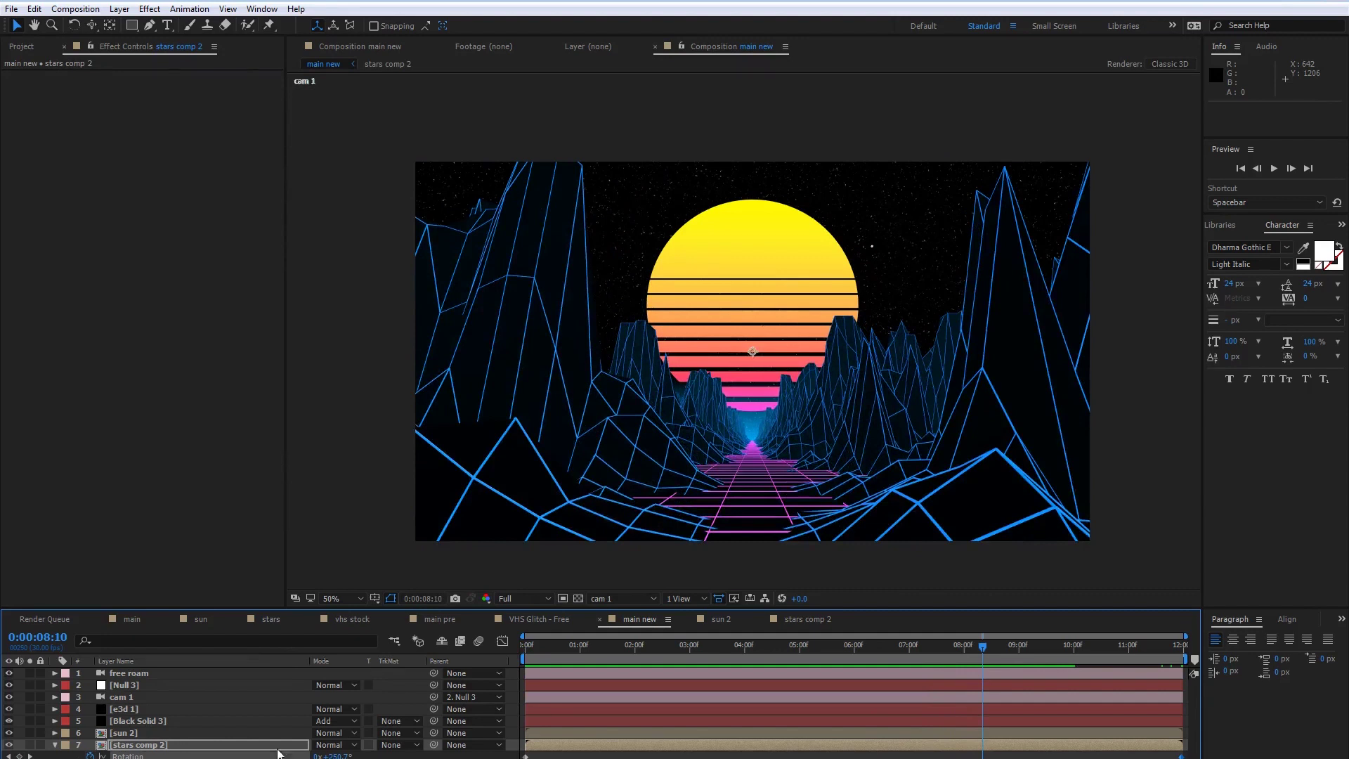
- Compare the sky in the finished main composition at several times with the main new composition
left_click(132, 619)
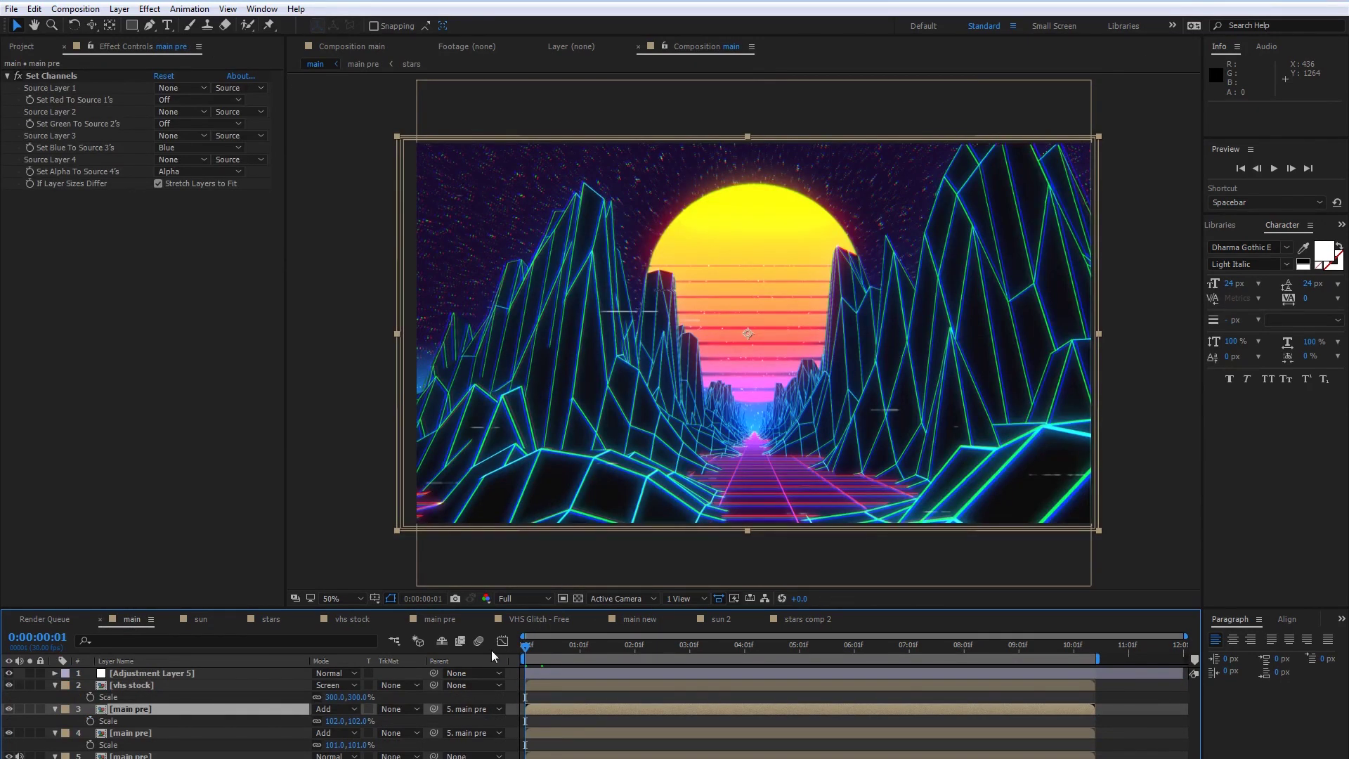
left_click(623, 645)
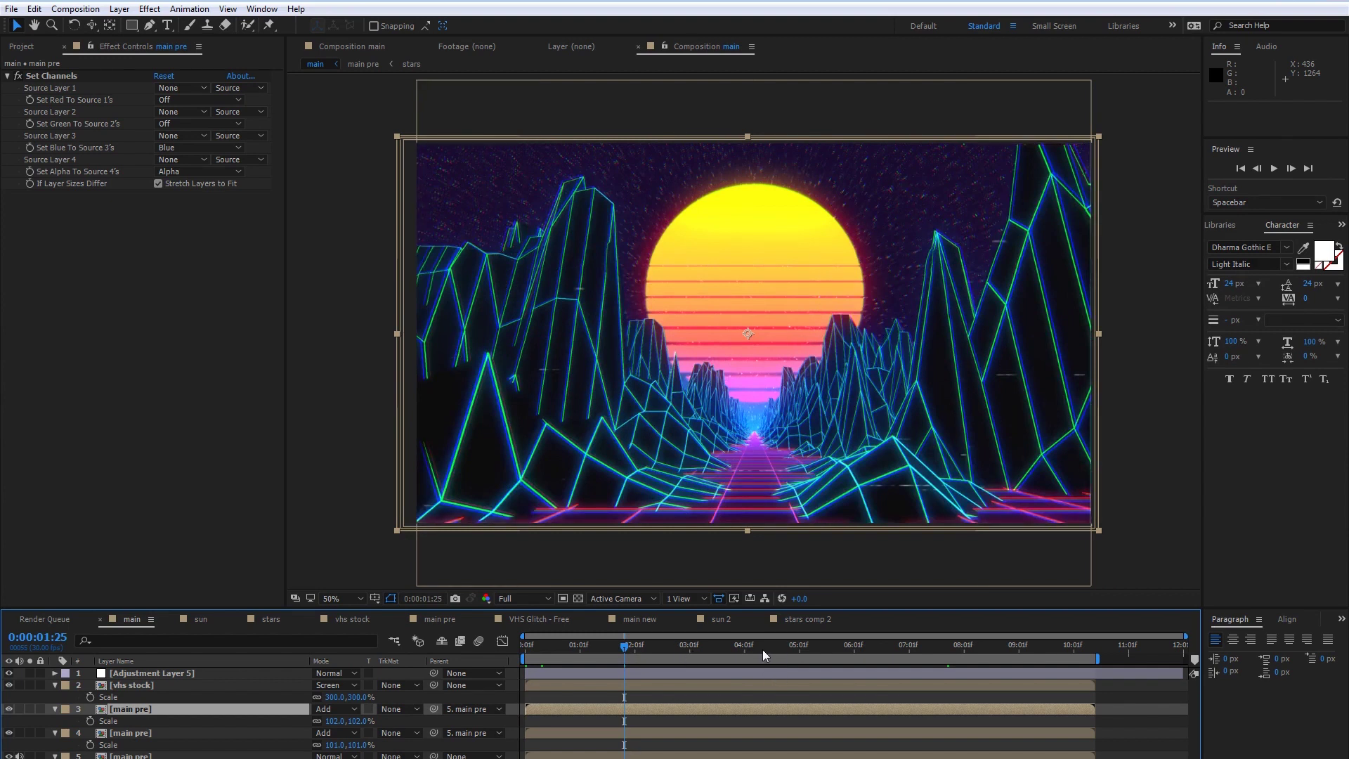
left_click(763, 653)
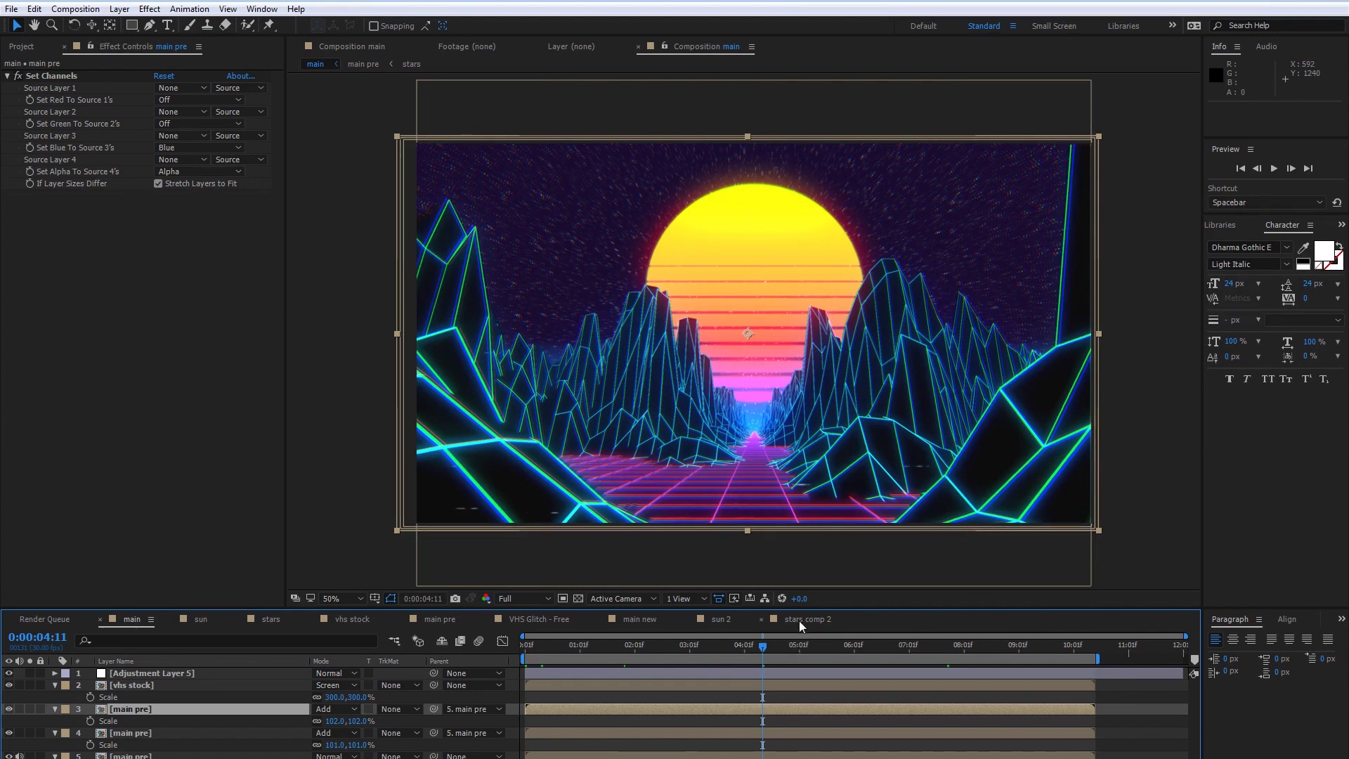
left_click(720, 618)
left_click(639, 619)
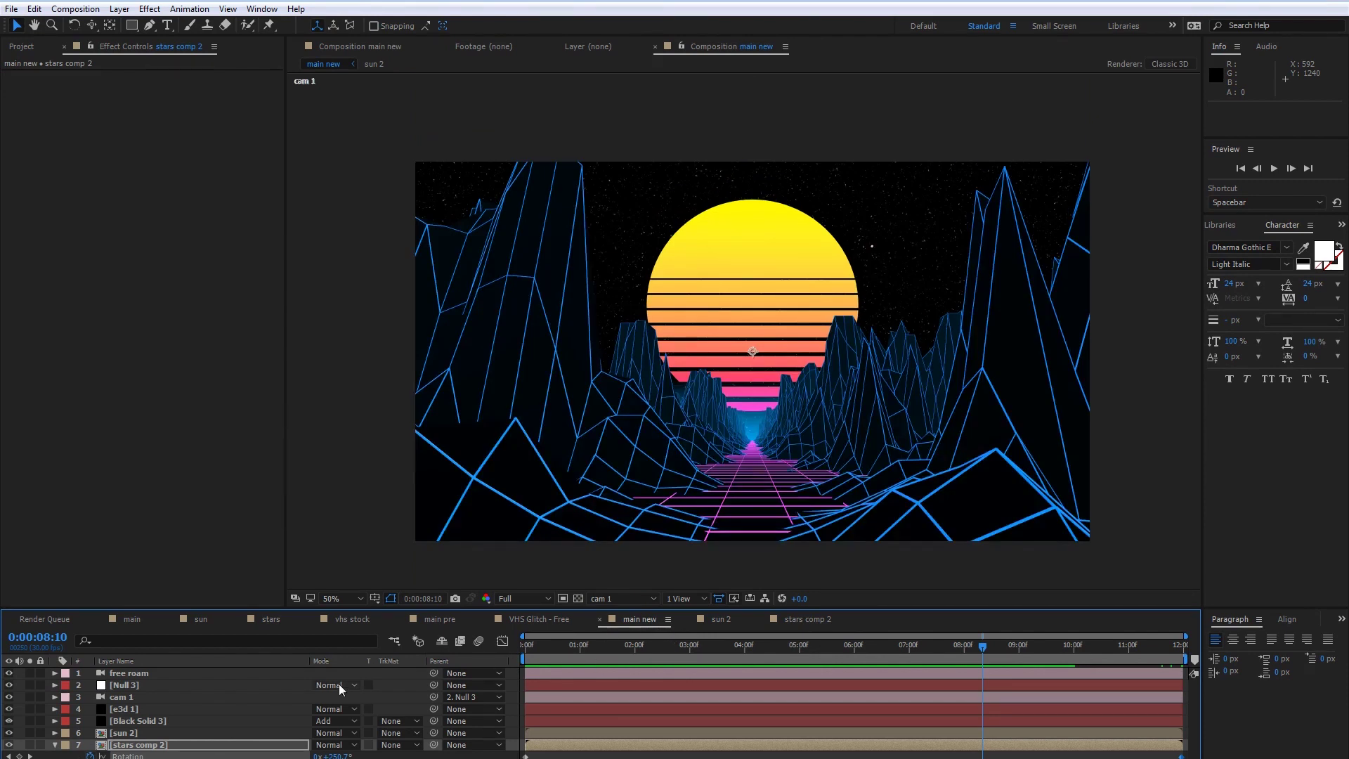
left_click_drag(578, 645, 505, 656)
key("space")
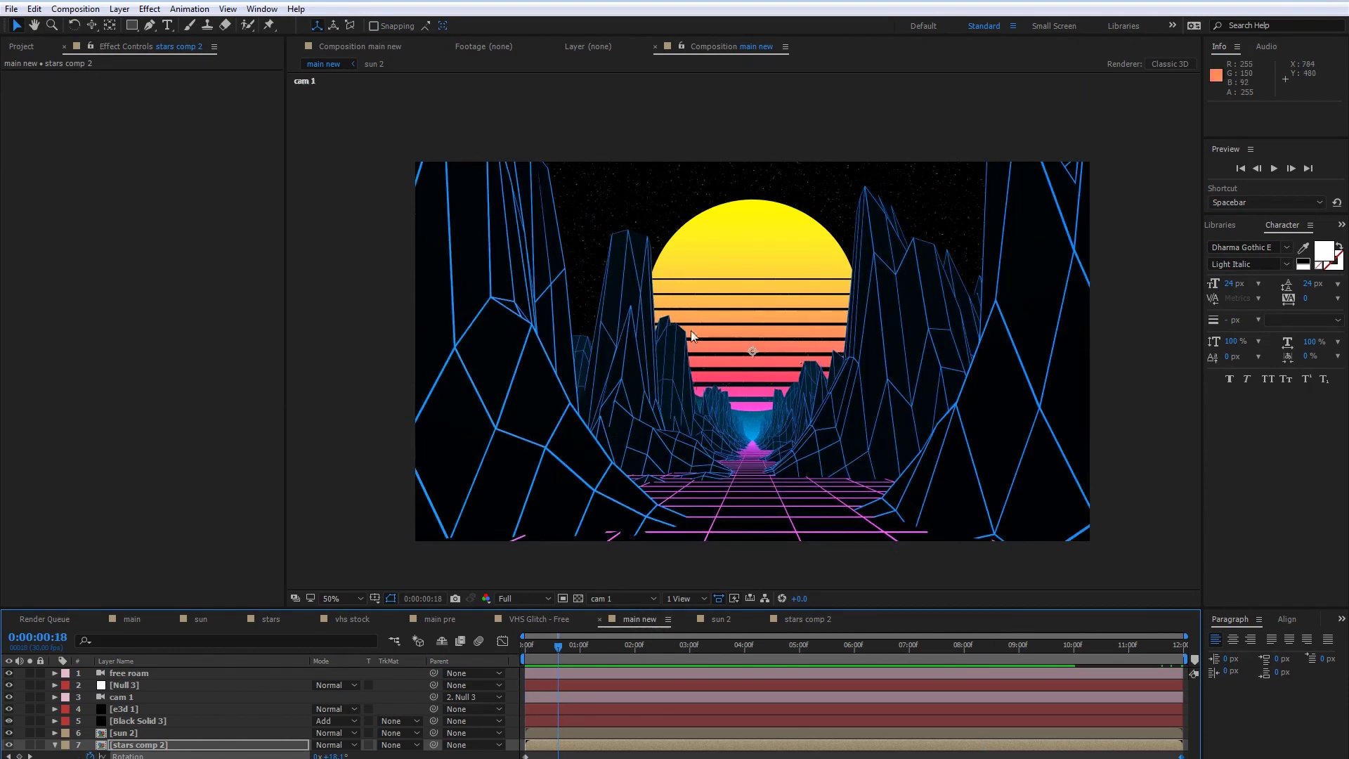
- Apply the Tint color correction effect to the stars comp 2 layer
left_click(150, 732)
right_click(157, 744)
mouse_move(207, 373)
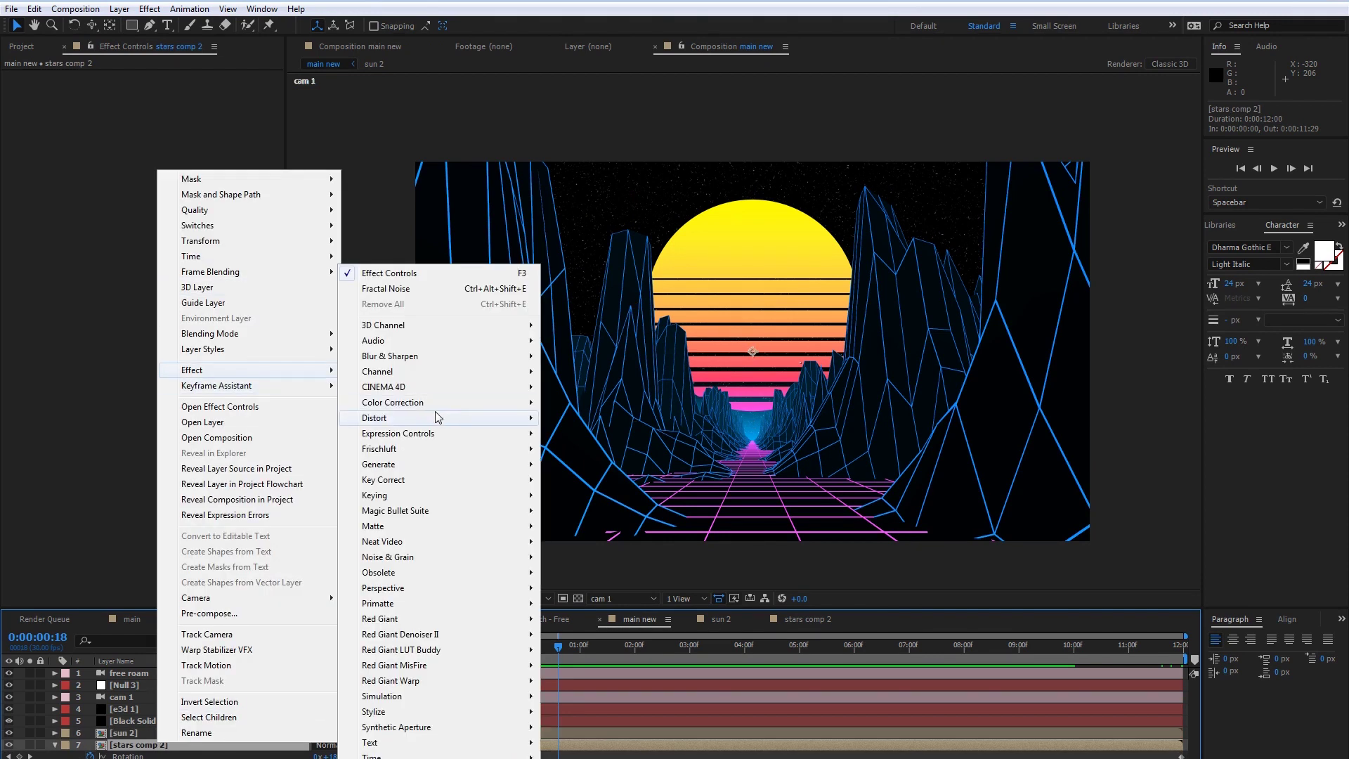
mouse_move(445, 409)
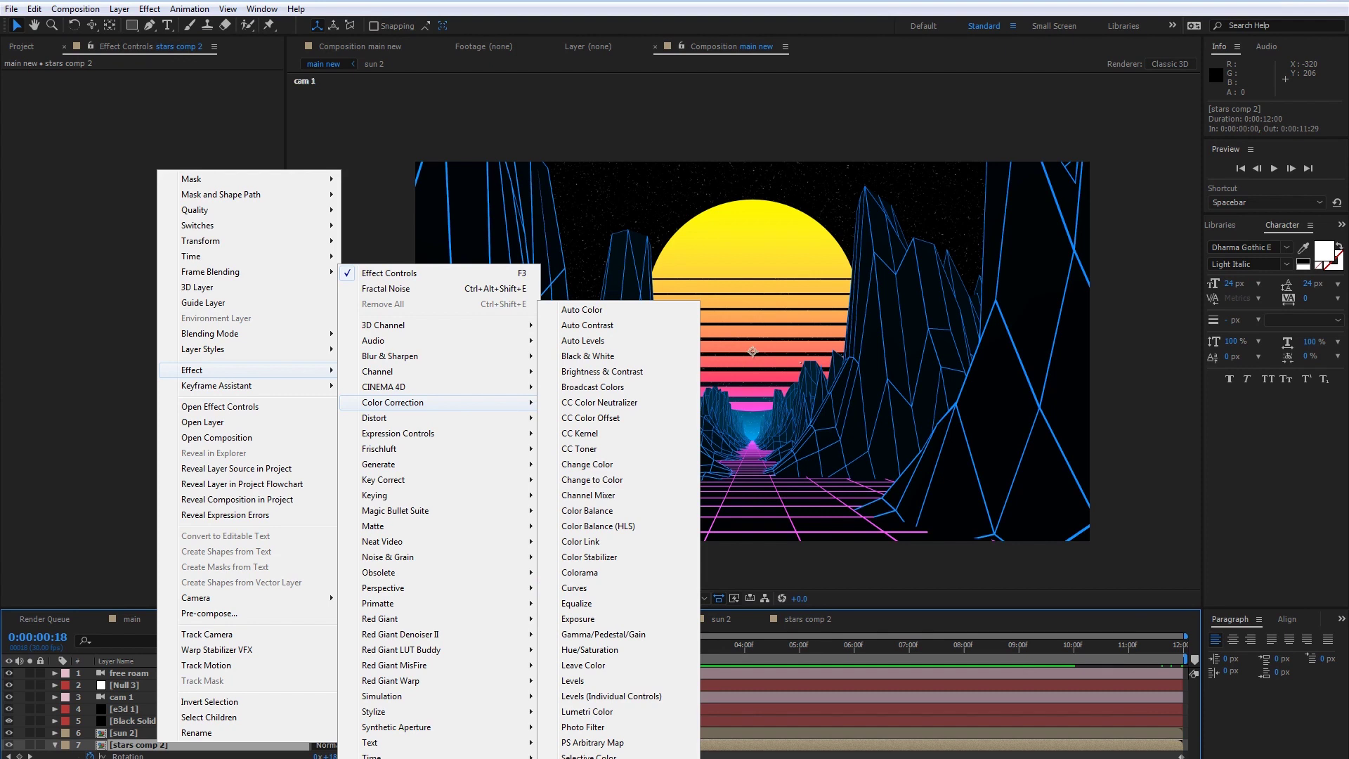
left_click(633, 758)
- Set the Tint's Map Black To color to dark purple with hue 285, saturation 100% and brightness 14% (1A0023)
scroll(734, 357, "up", 1)
key("space")
left_click_drag(515, 256, 666, 453)
left_click_drag(392, 250, 388, 248)
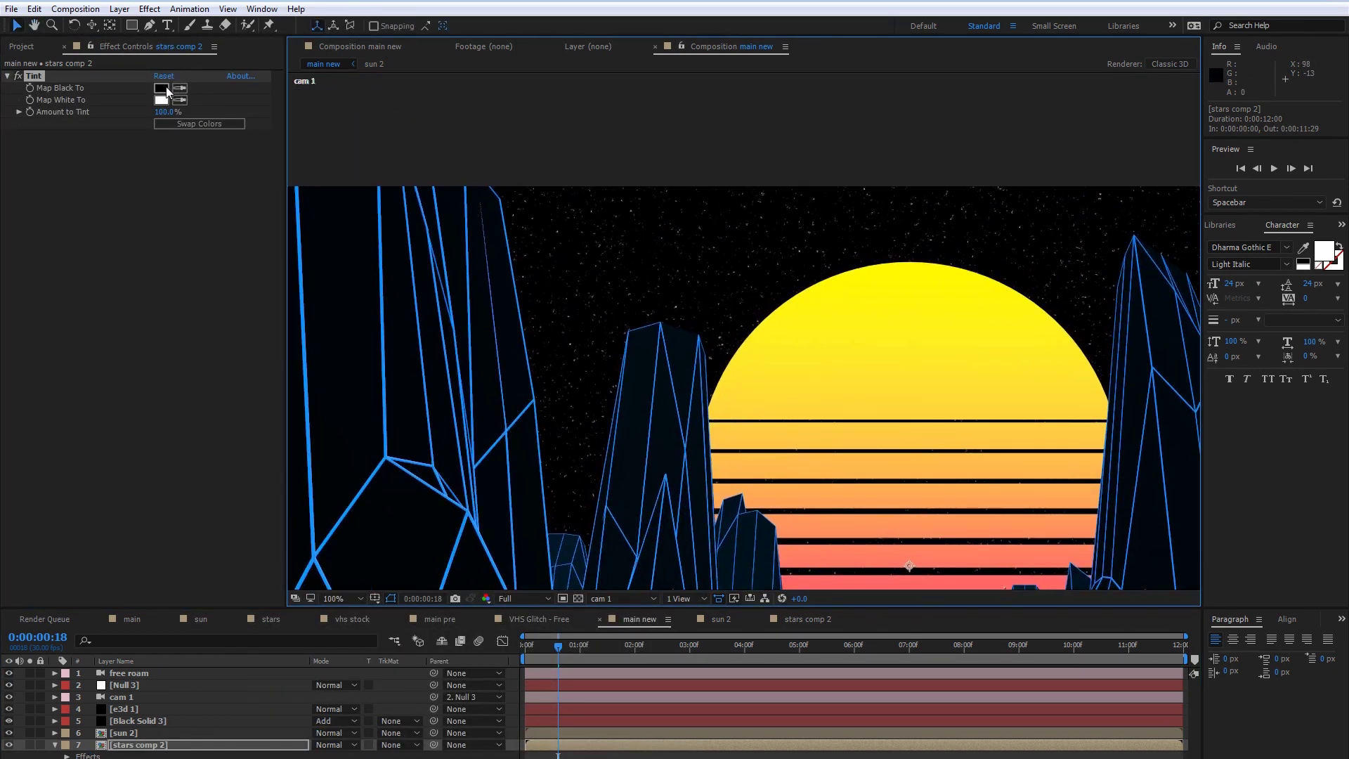
left_click(161, 88)
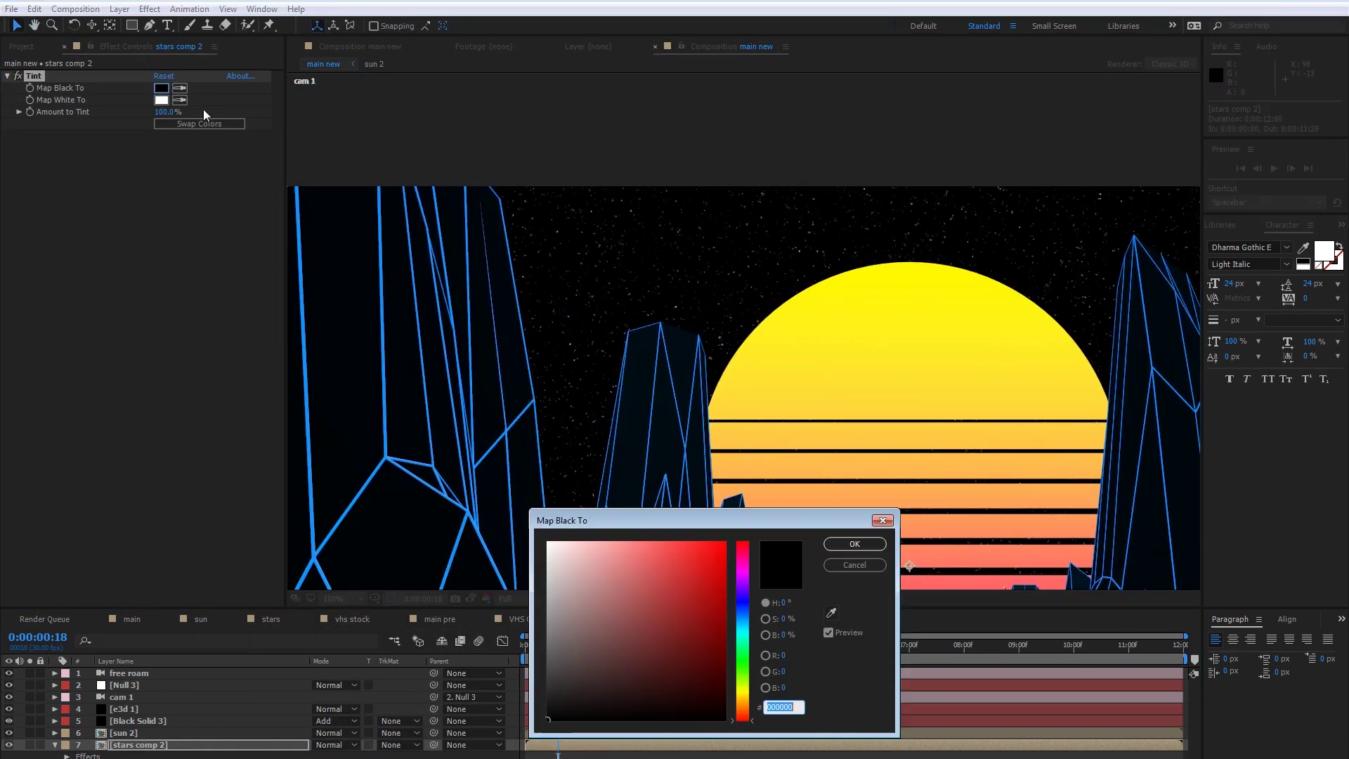
left_click(748, 582)
left_click_drag(565, 693, 753, 696)
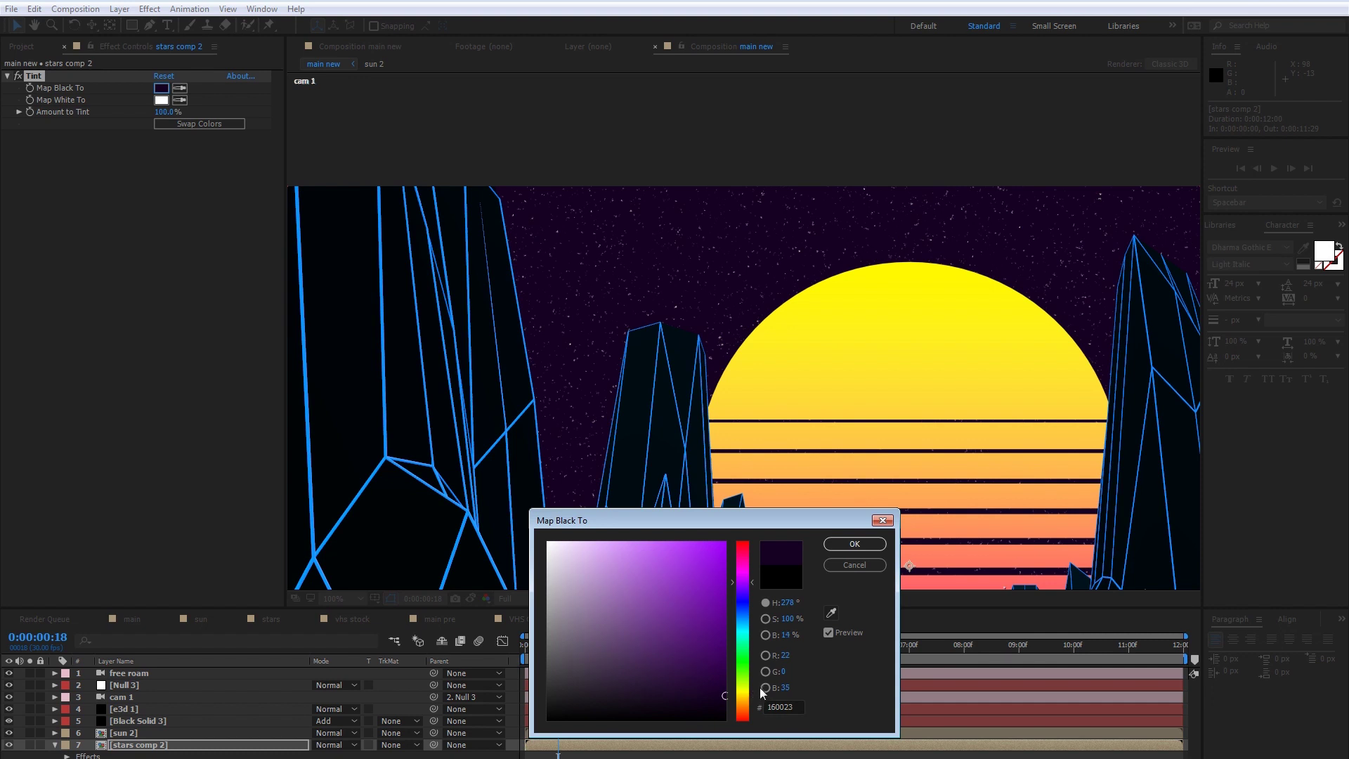
left_click(790, 601)
type("285")
left_click(734, 541)
left_click(787, 601)
type("285")
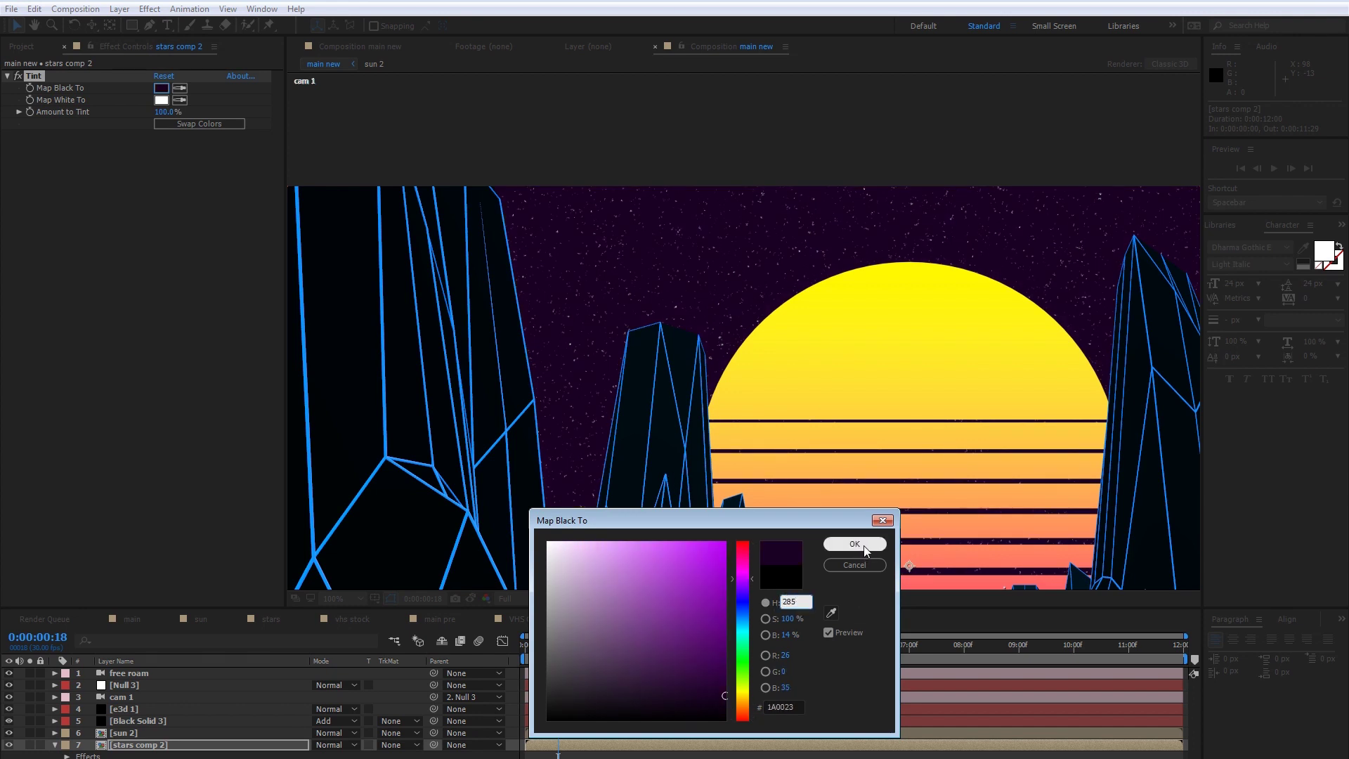
left_click(865, 550)
- Preview the purple starfield behind the whole landscape from the first frame
scroll(687, 439, "down", 1)
key("space")
left_click_drag(700, 496, 623, 419)
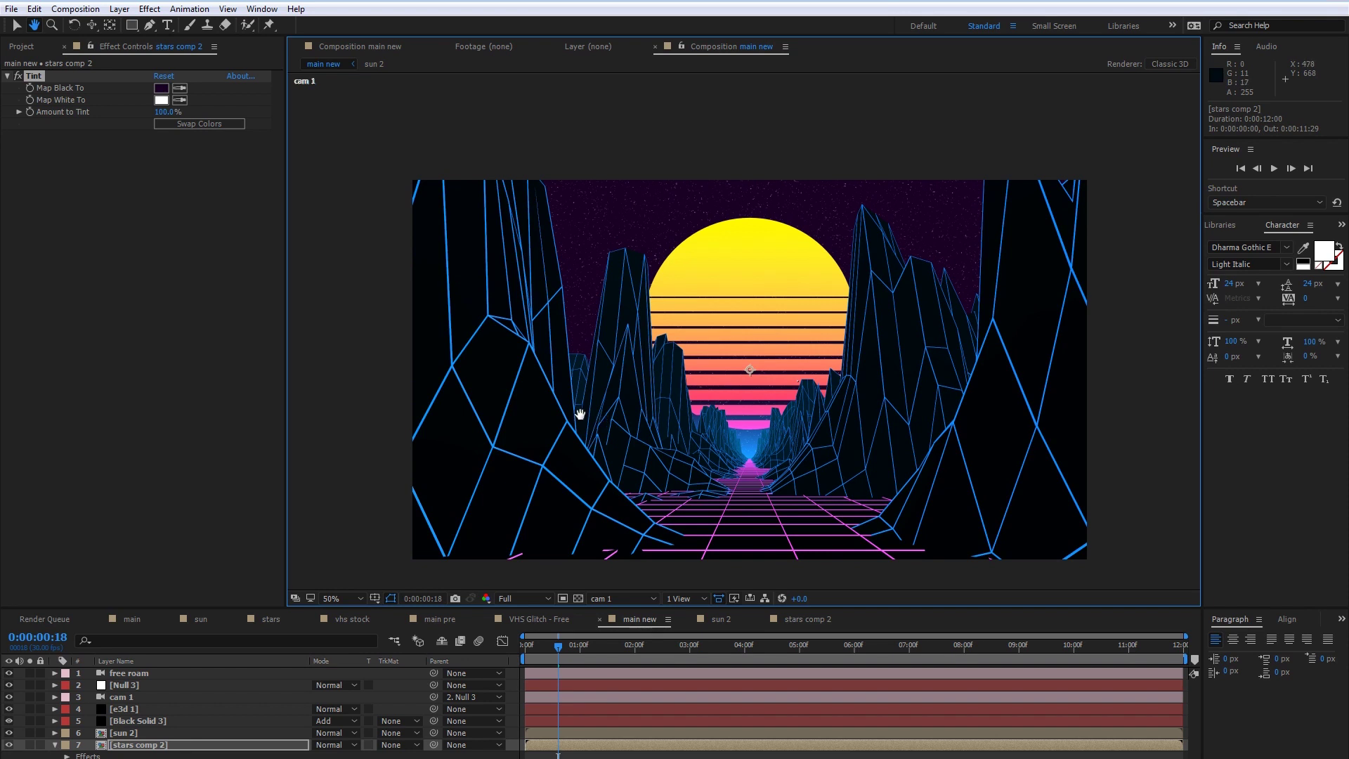
key("v")
key("space")
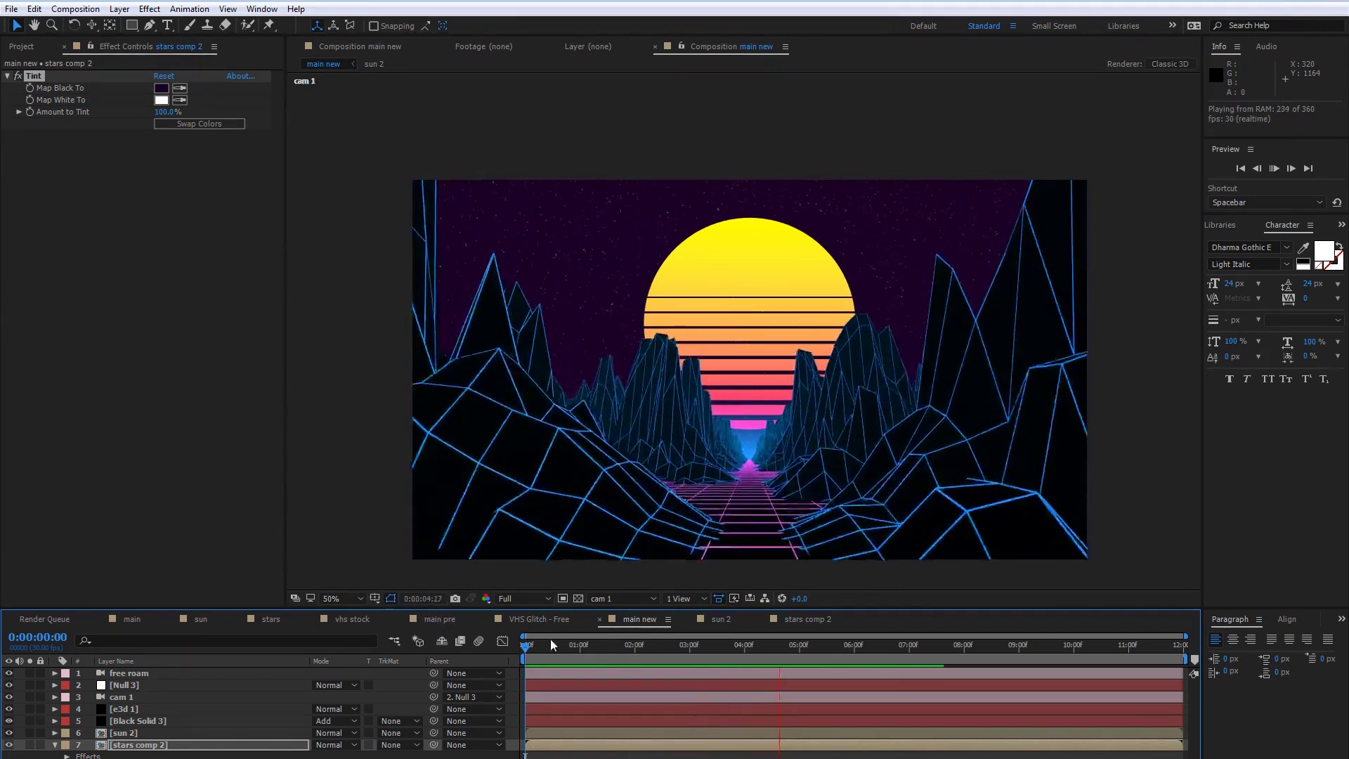
key("space")
- Lower the stars comp 2 layer to position 960, 792 so it rotates around the horizon, and preview from the start
left_click(162, 734)
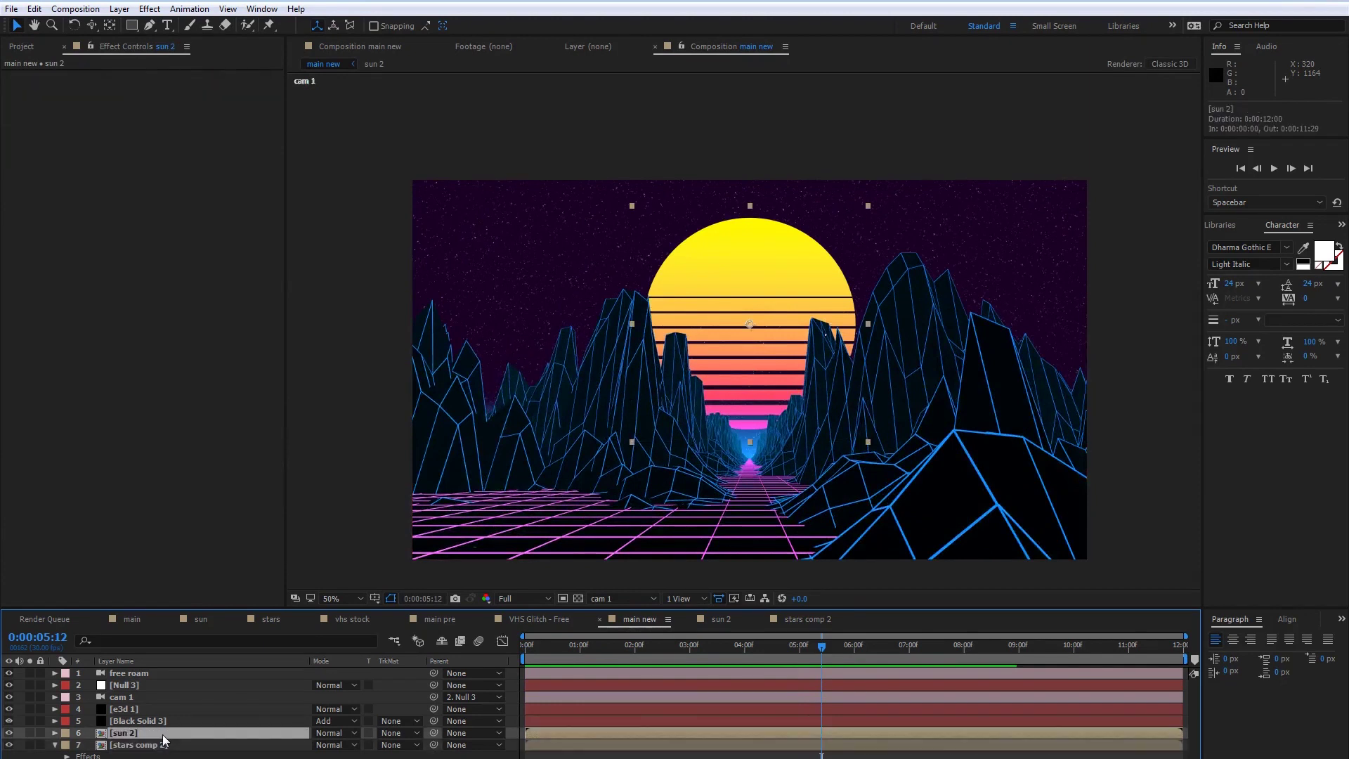
left_click(161, 744)
key("t")
key("t")
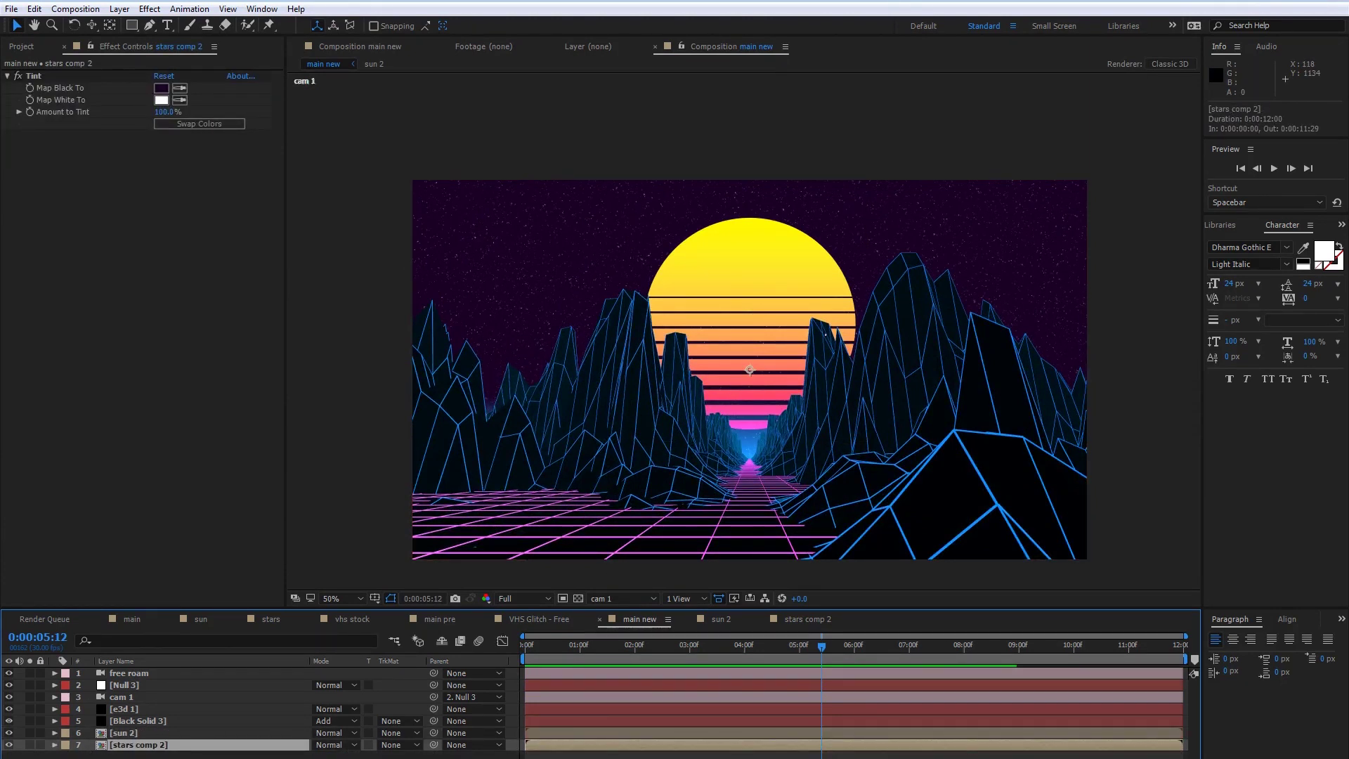
key("p")
left_click_drag(345, 756, 509, 757)
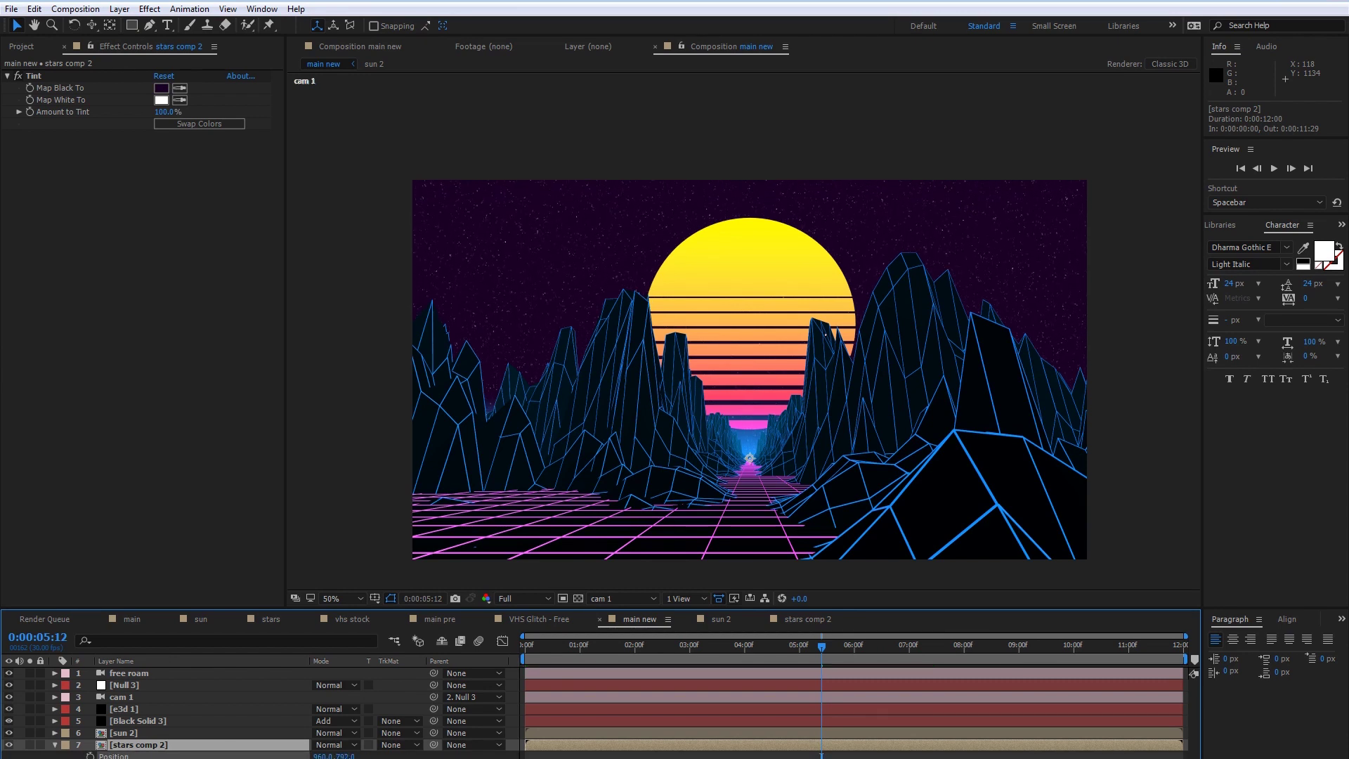
left_click_drag(587, 645, 398, 640)
key("space")
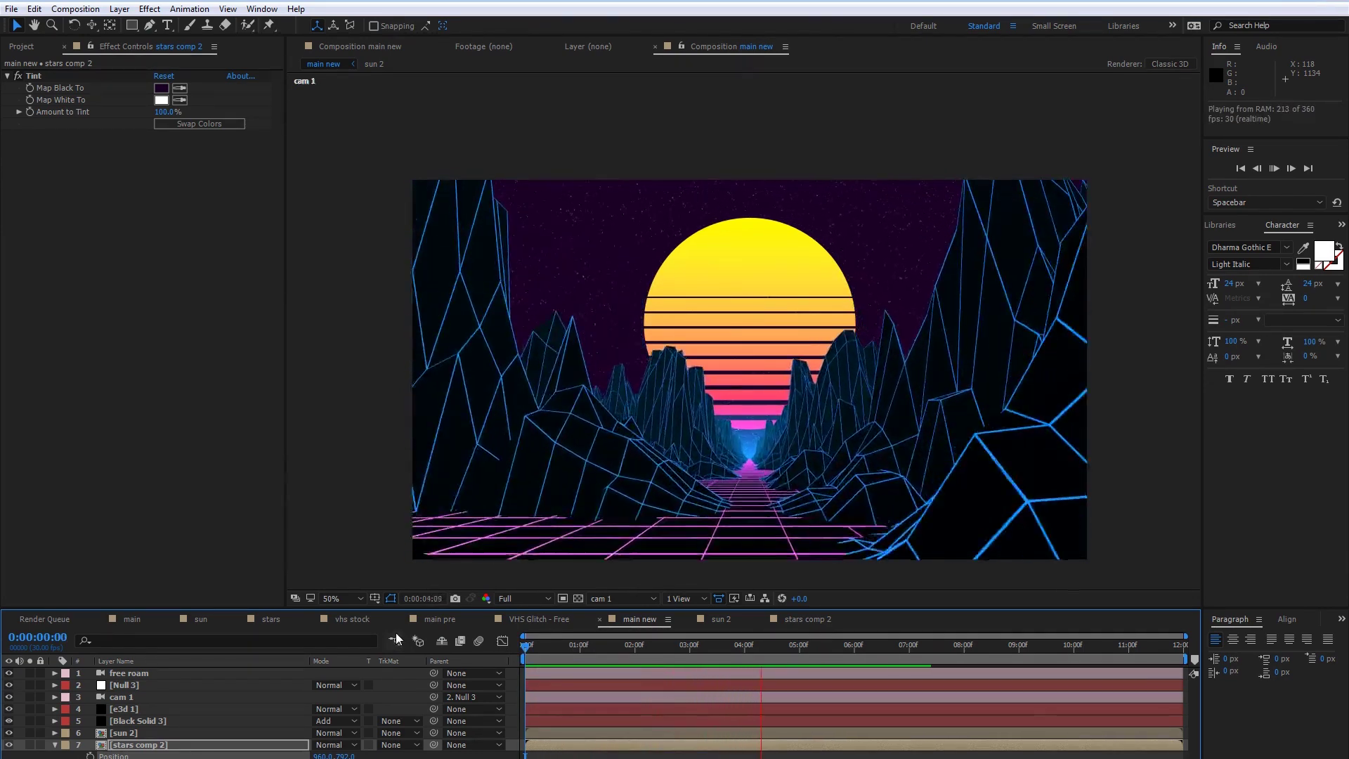
- Stop the preview, switch to the audio editor's retro edit session and play the song from its beginning
key("space")
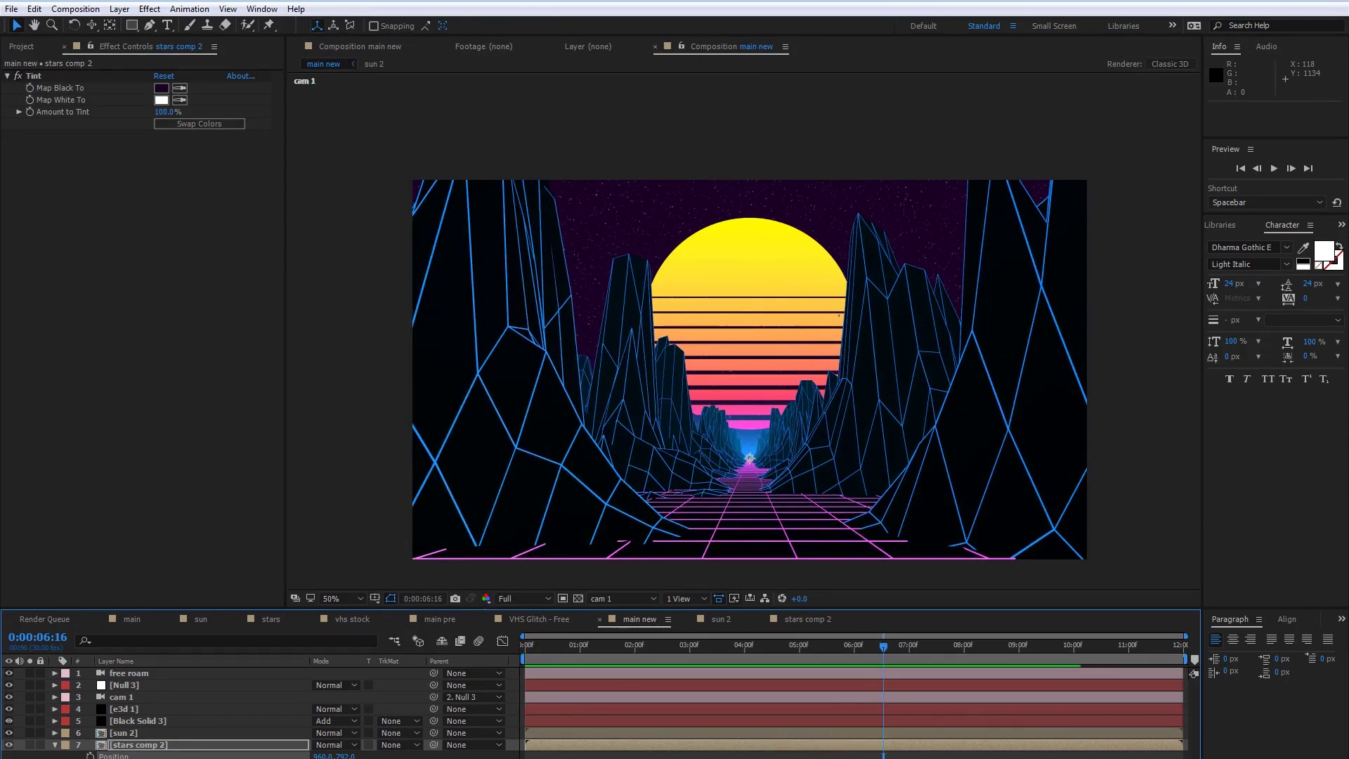
key("alt+Tab")
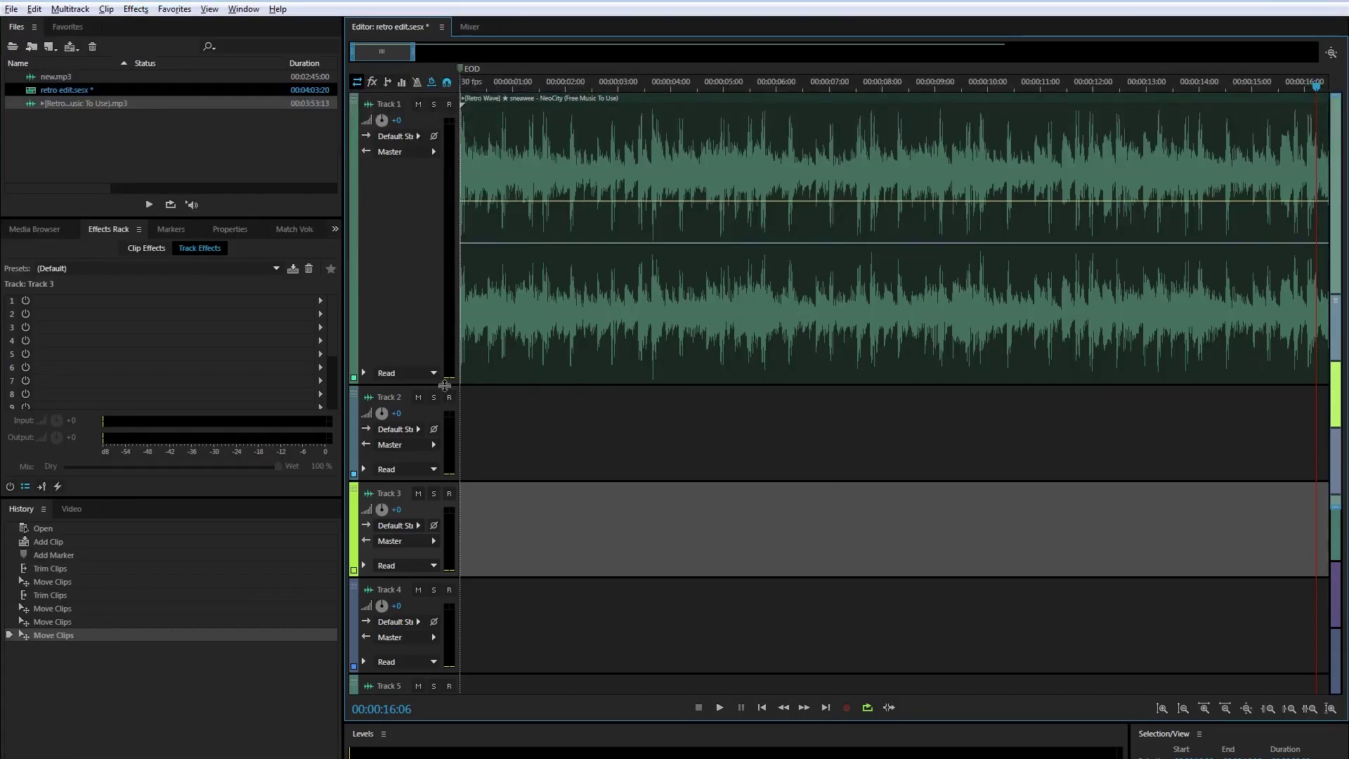
left_click_drag(445, 384, 445, 391)
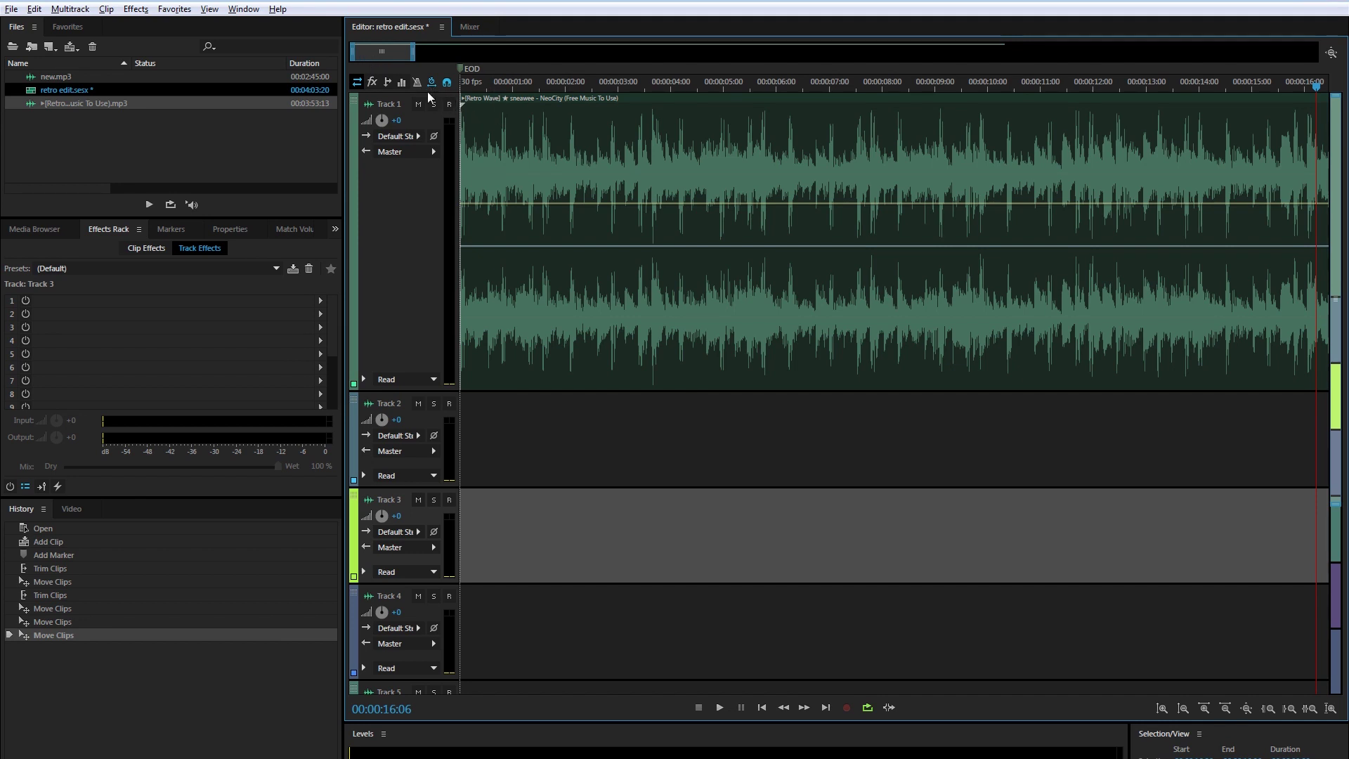
left_click_drag(472, 85, 357, 89)
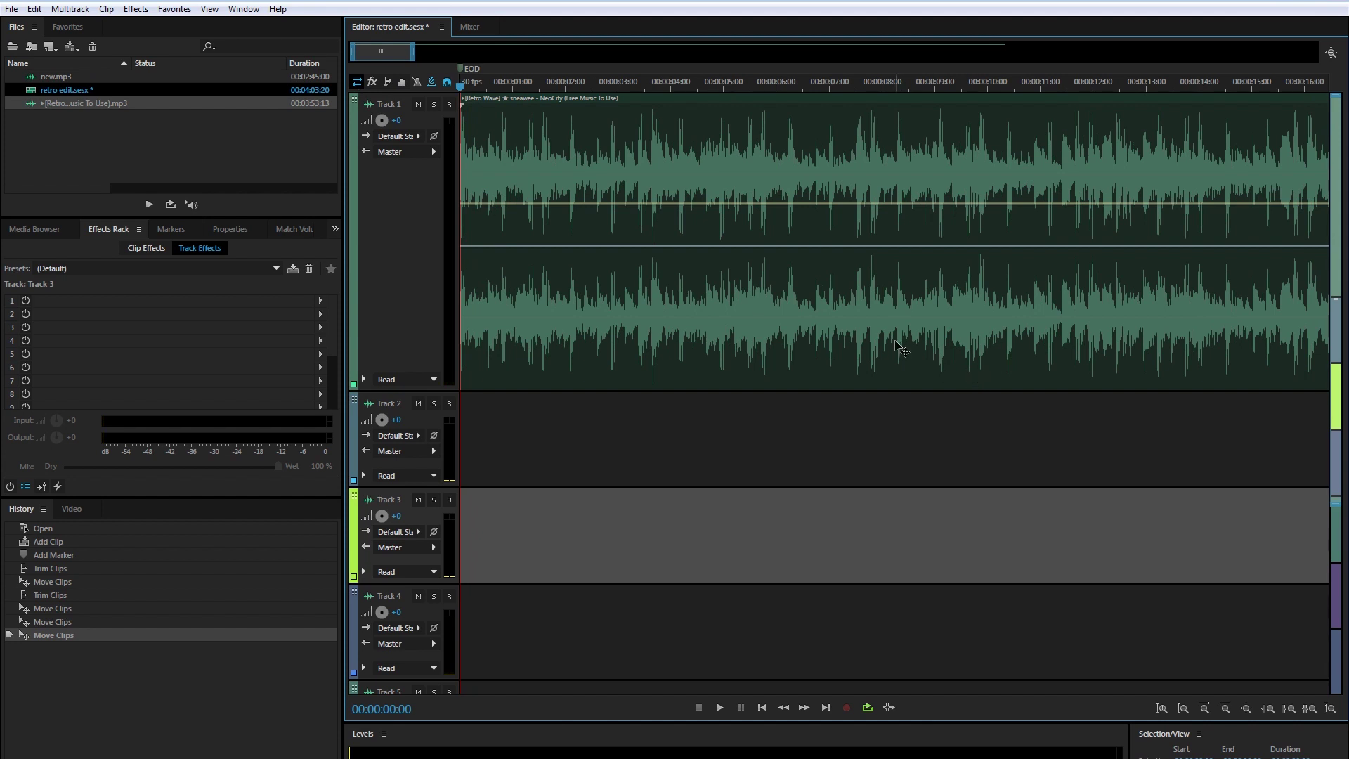
key("space")
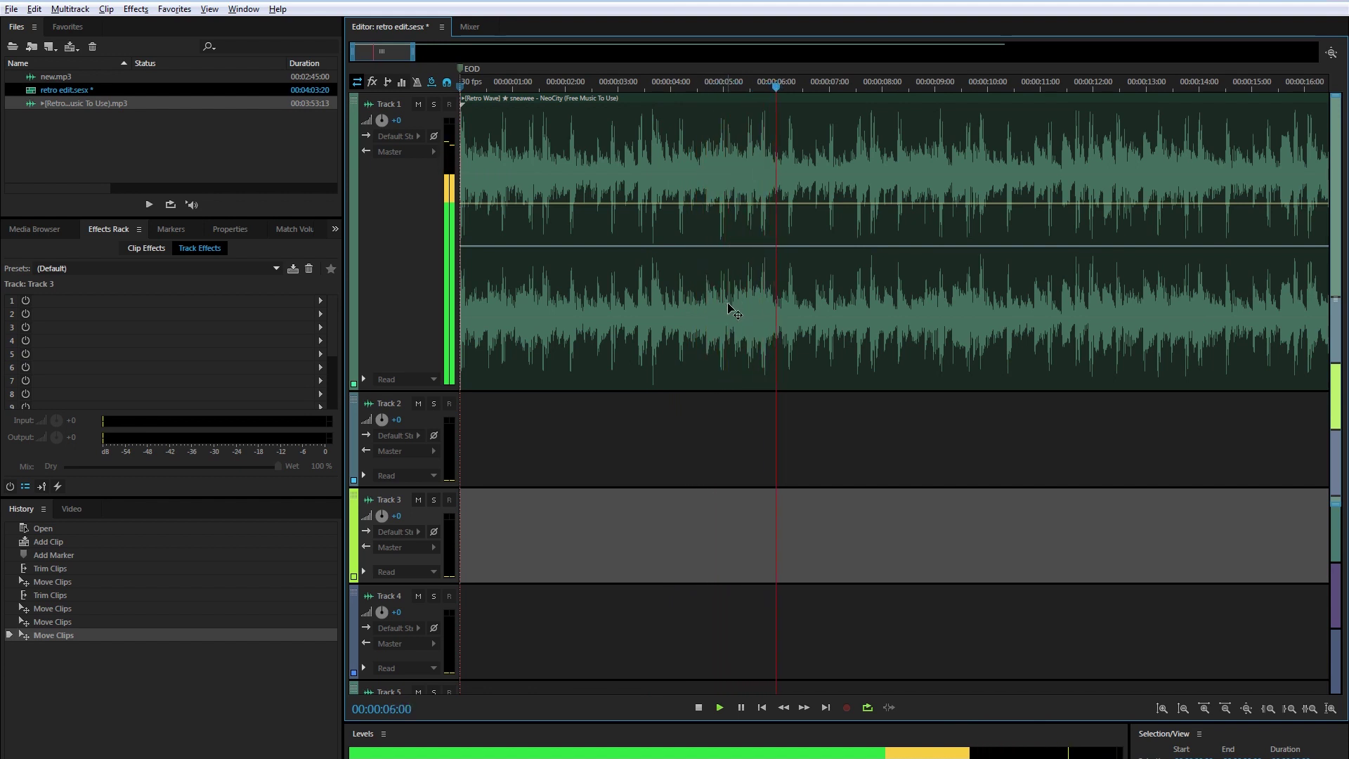
key("space")
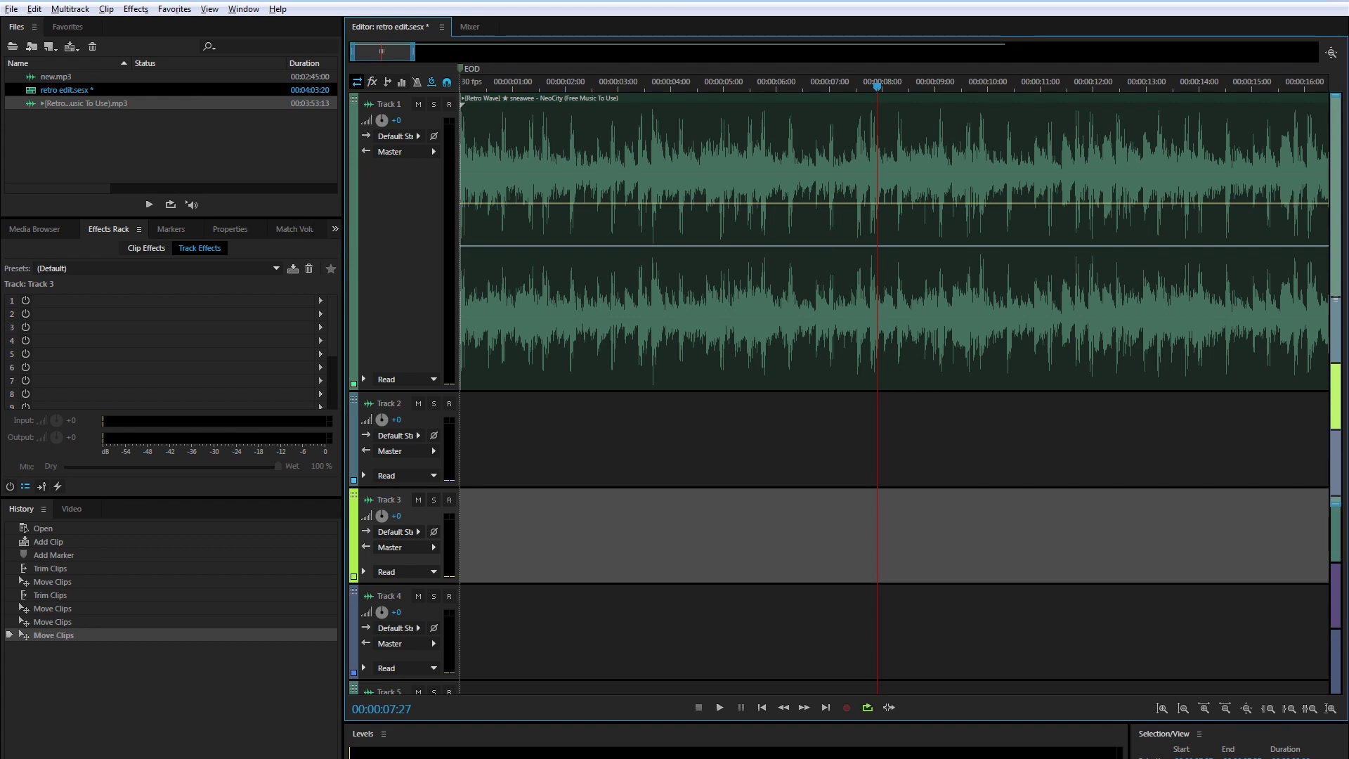
- Replay the song from the start, switch to the Tap for Beats Per Minute page in the browser and highlight the Nearest Whole tempo
key("Home")
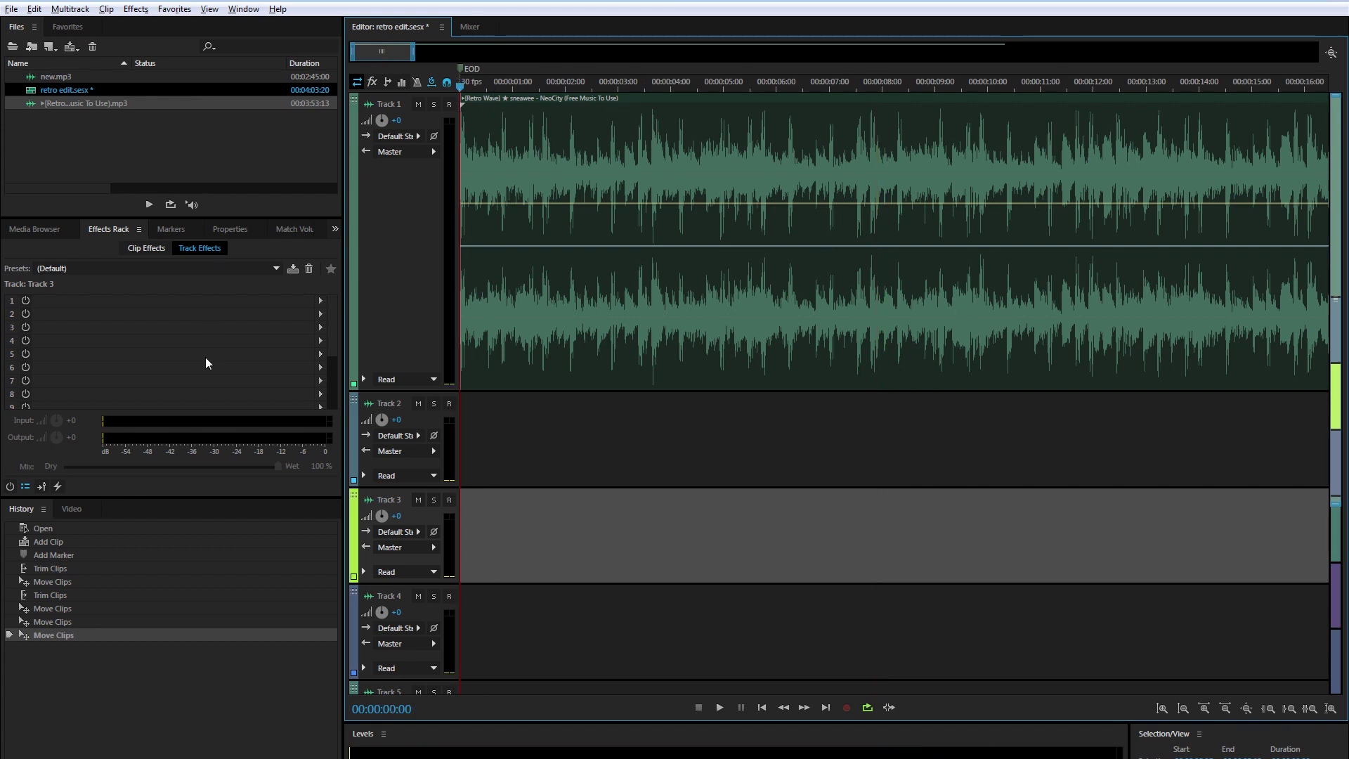
key("space")
left_click(520, 758)
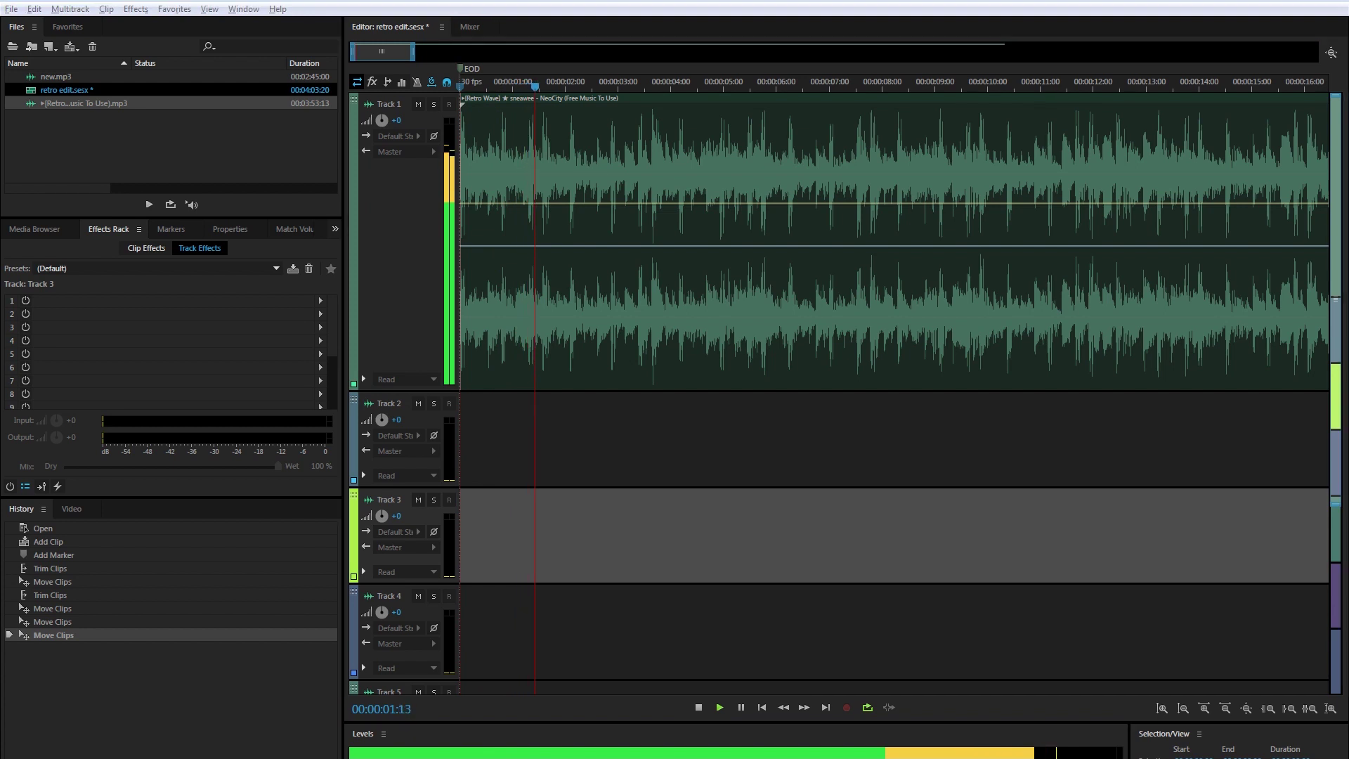
left_click(196, 156)
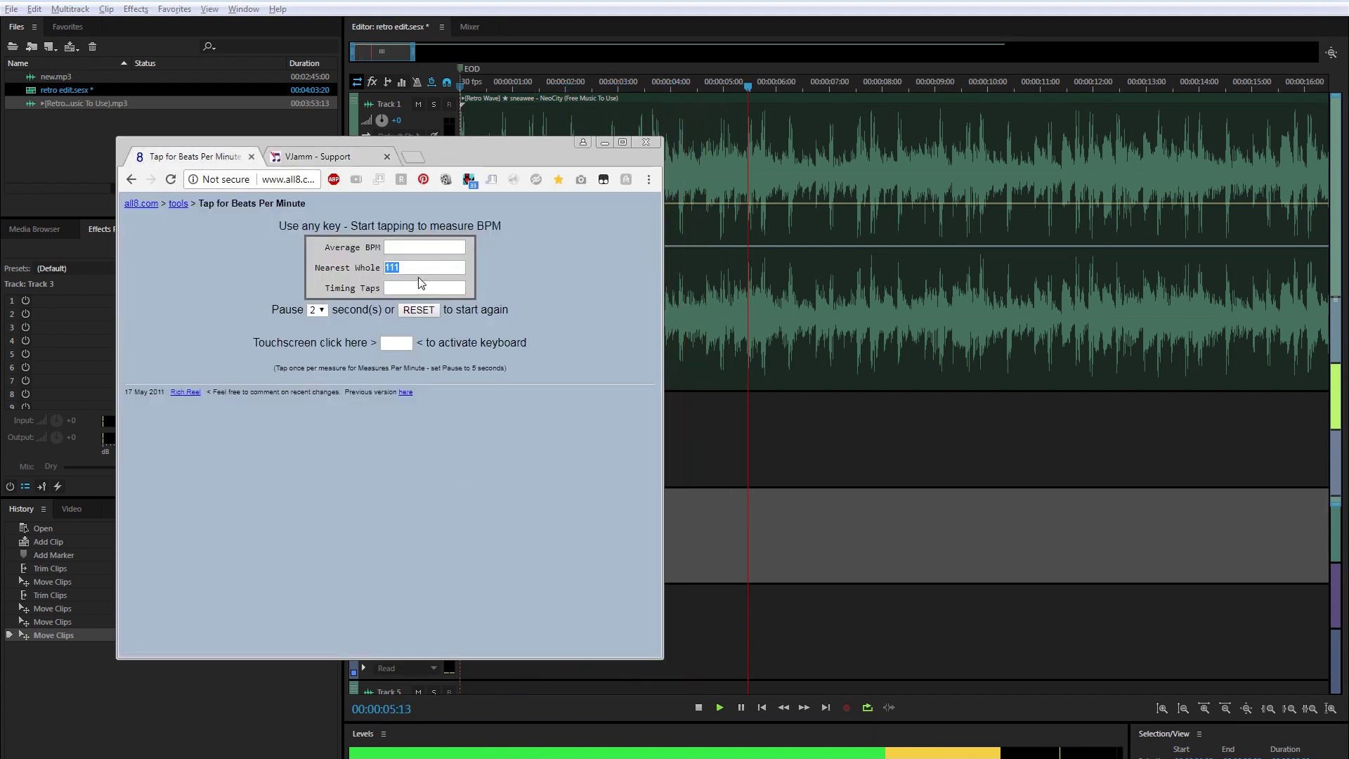
left_click(436, 271)
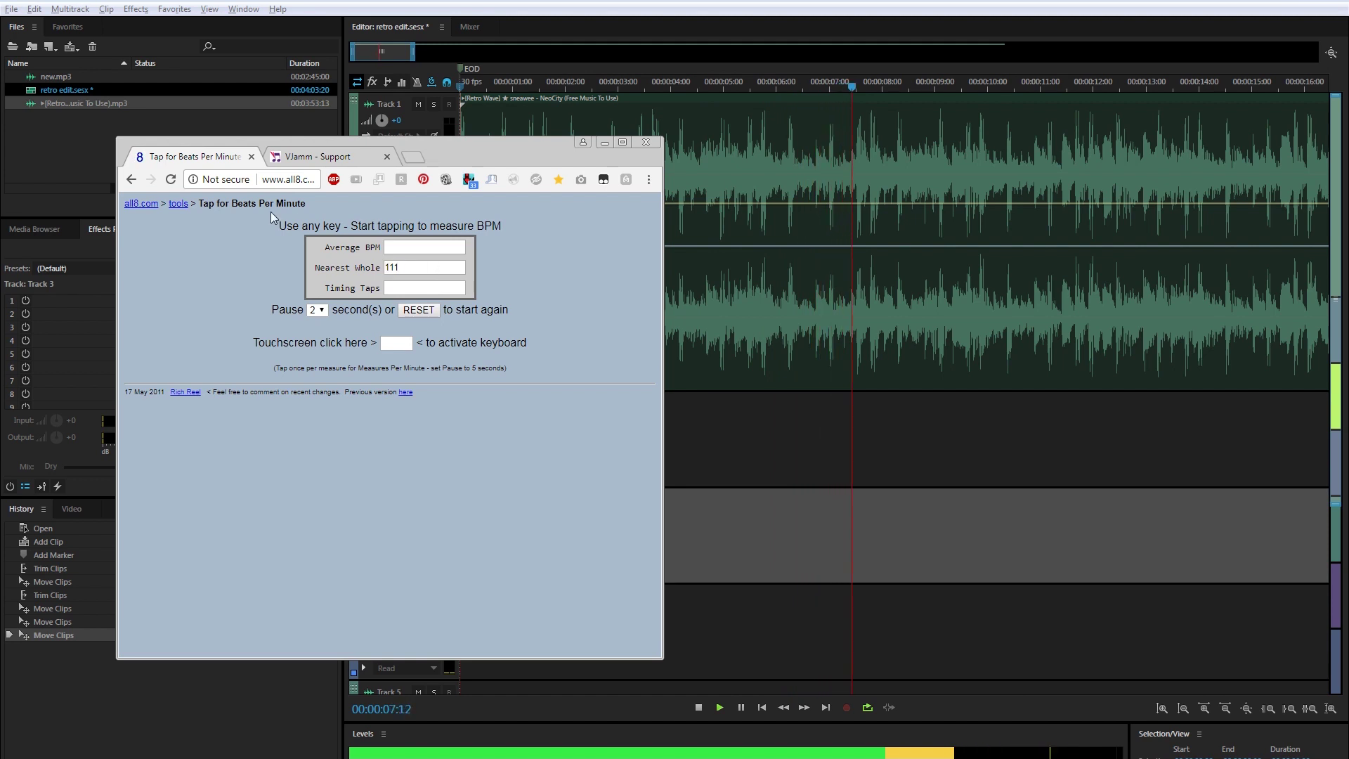
left_click_drag(456, 270, 344, 269)
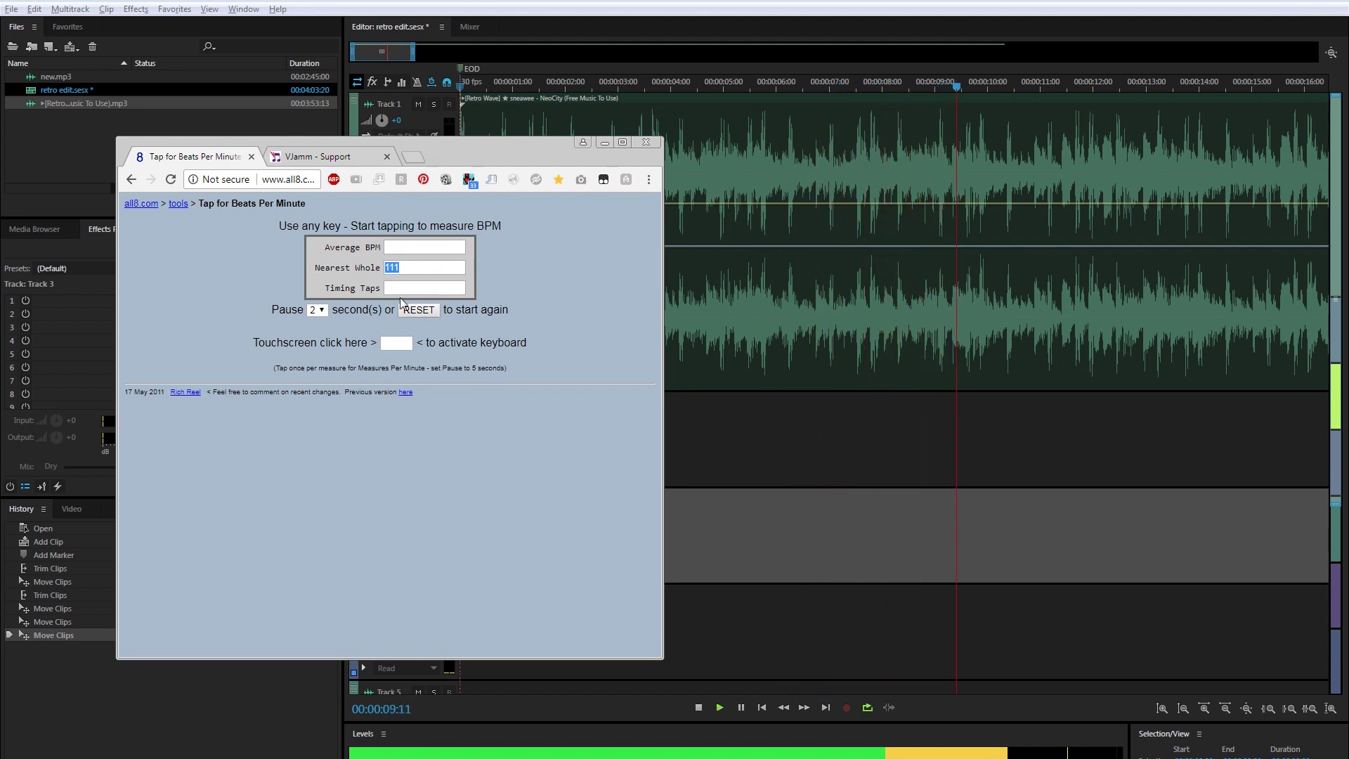
- Register a first beat on the tempo page and stop the song playing in the audio editor
left_click(398, 343)
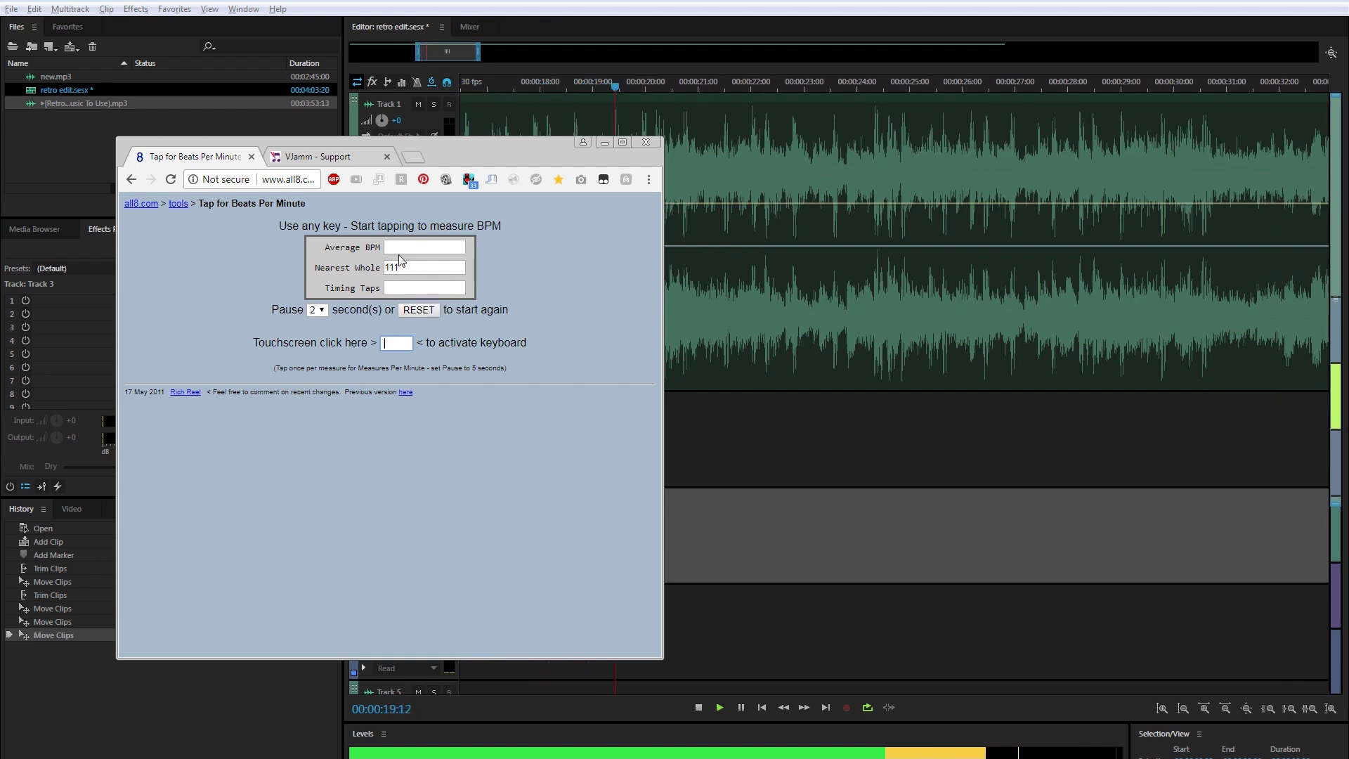
key("space")
left_click(715, 33)
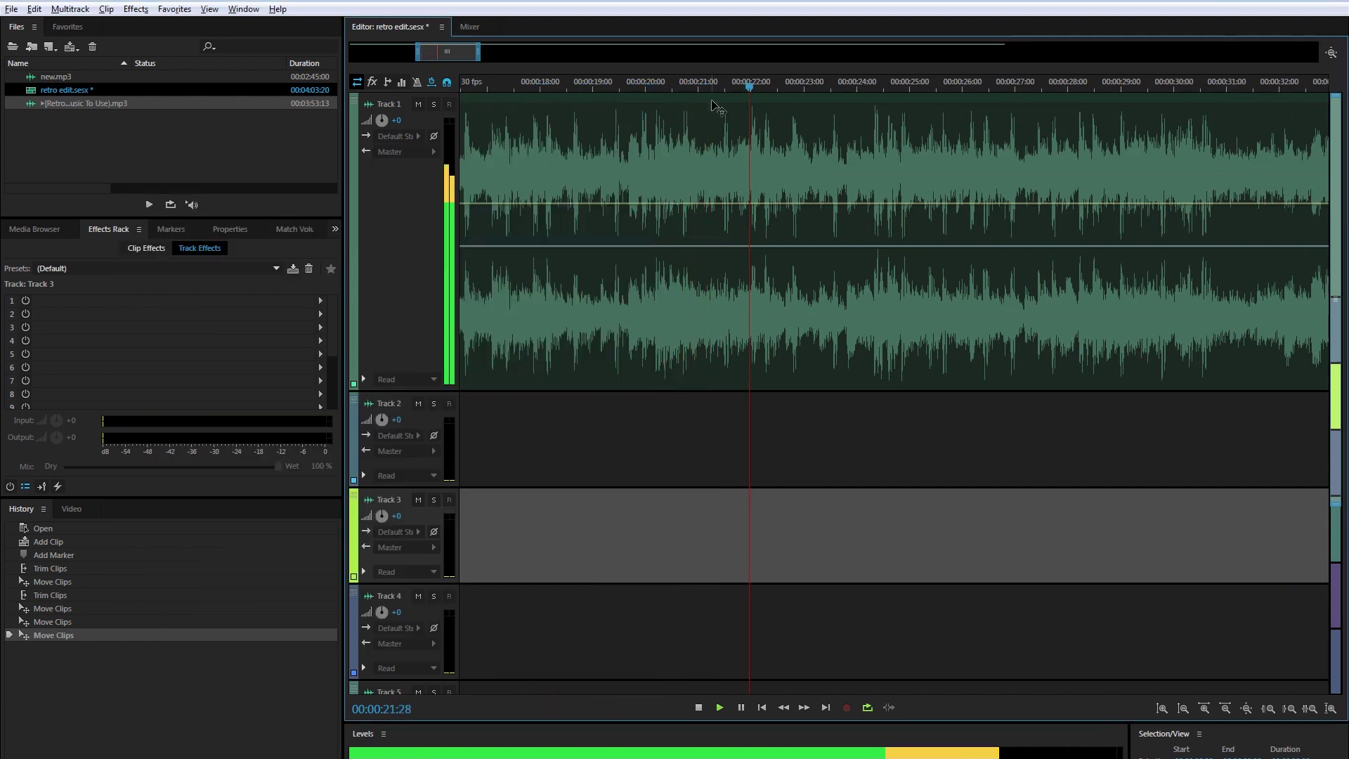
key("space")
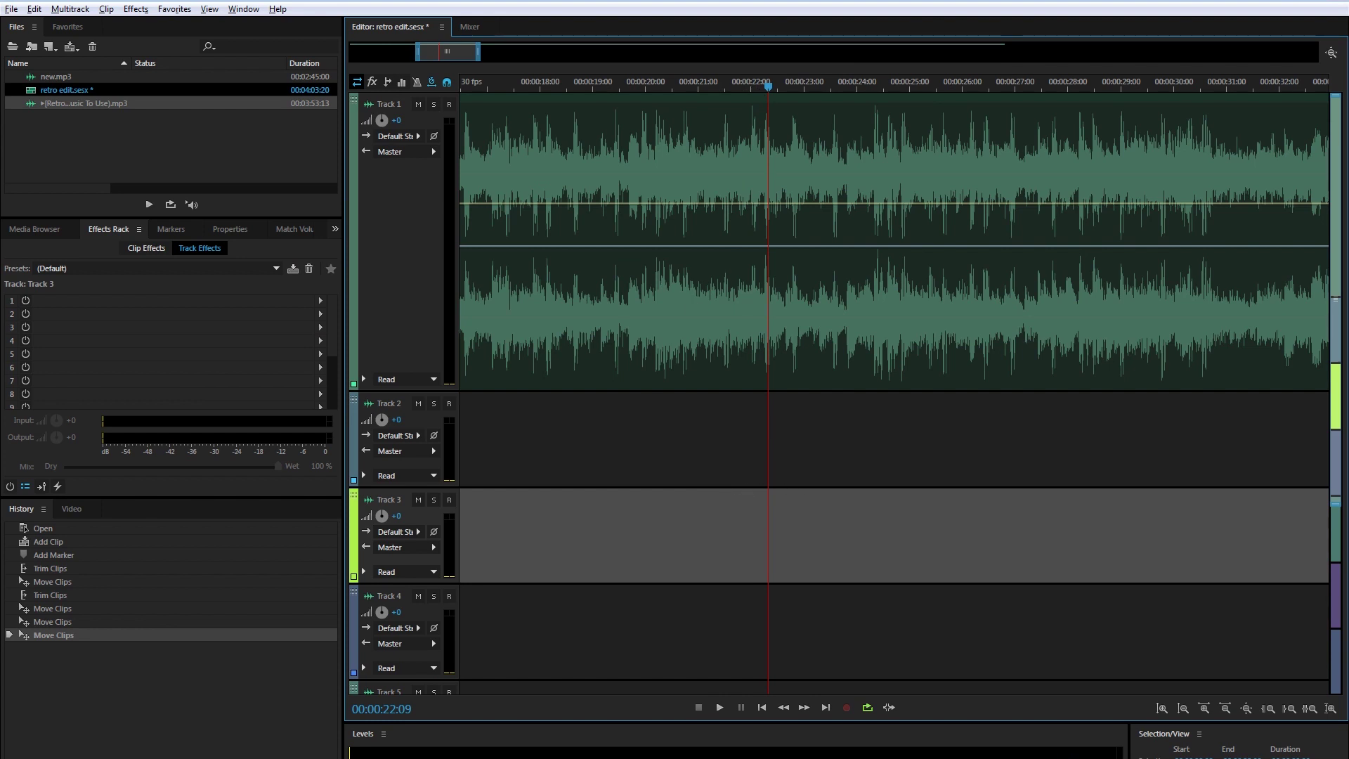
- Return to the Tap for Beats Per Minute page and tap nine evenly spaced beats to measure the tempo
key("alt+Tab")
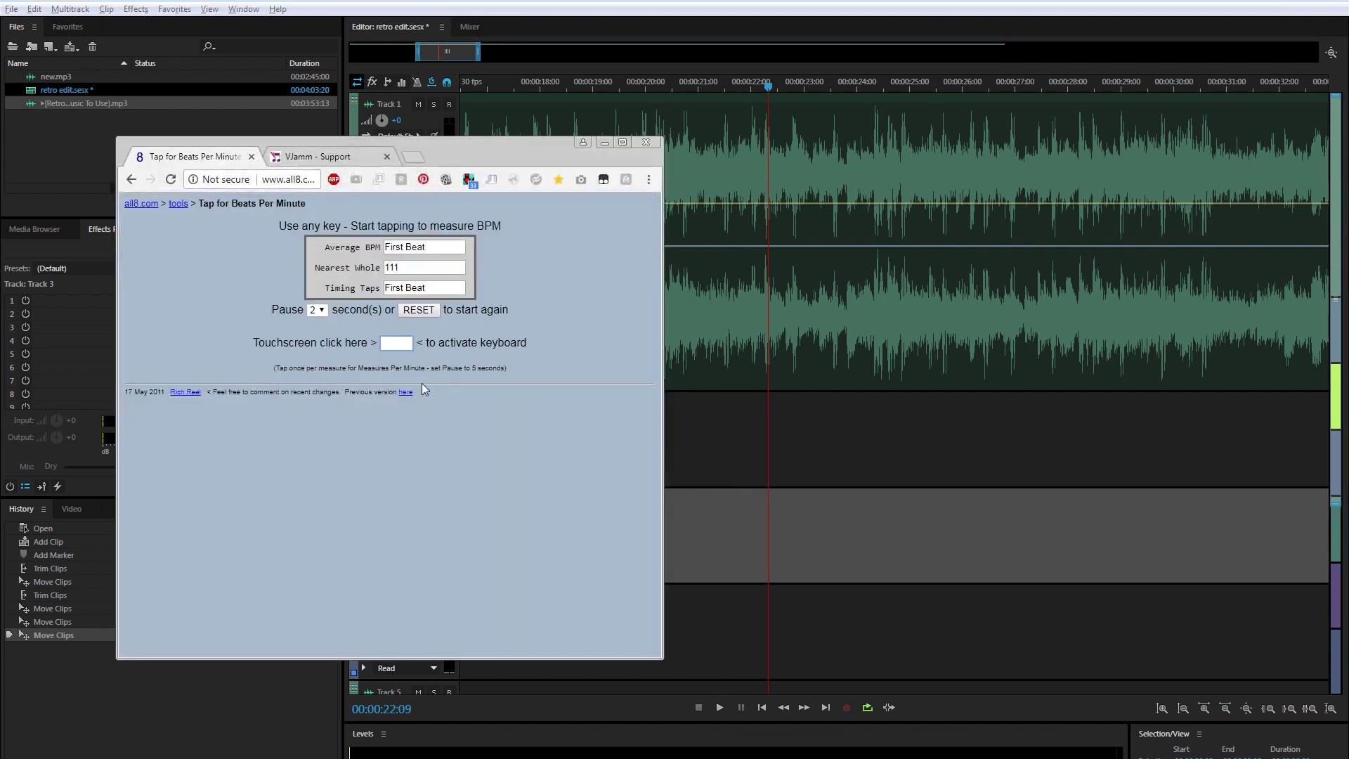
key("space")
key("space")
key("space")
key("space")
key("space")
key("space")
key("space")
key("space")
key("space")
- Compare the Average BPM and Nearest Whole readings on the tempo page
double_click(430, 247)
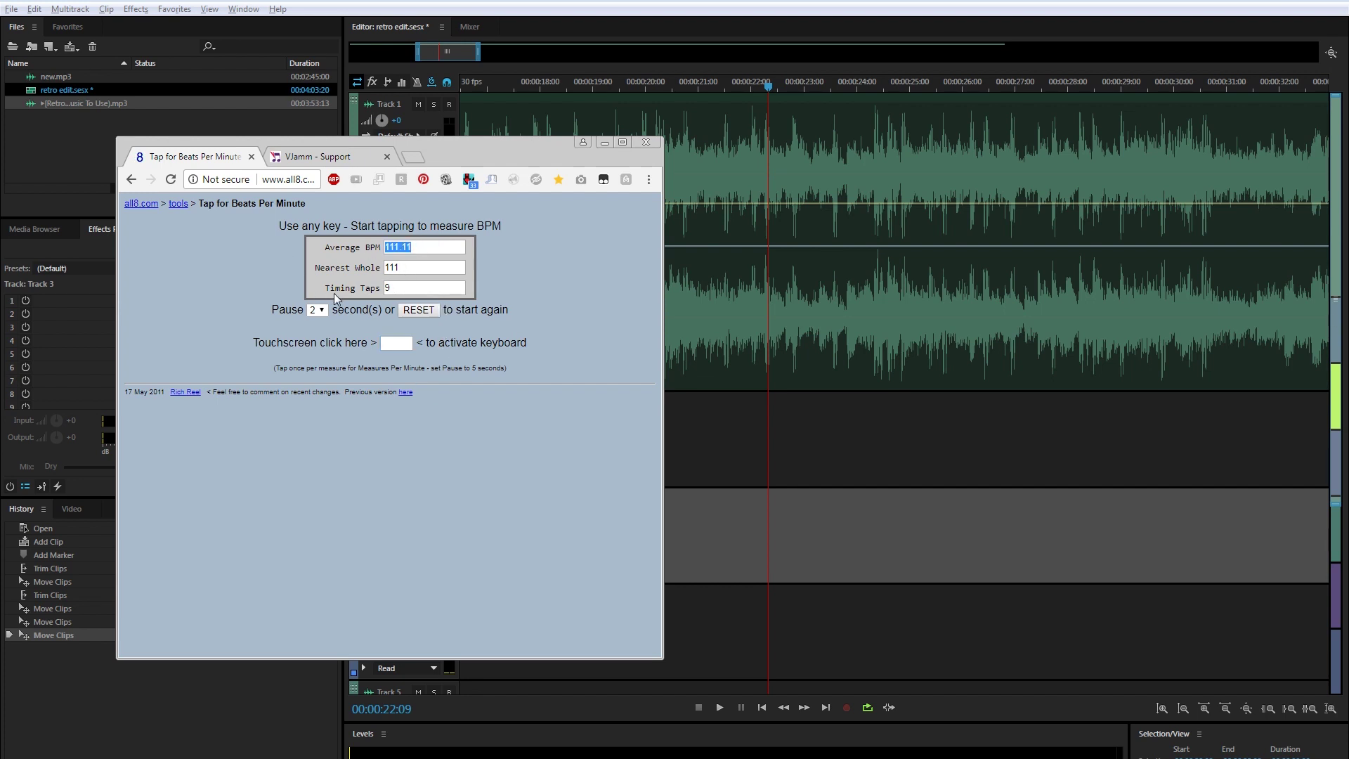
left_click(415, 266)
double_click(426, 249)
left_click_drag(411, 266, 369, 265)
left_click(429, 250)
- On the VJamm Support page, calculate the frames per beat for 116 beats per minute at 30 frames per second
left_click(307, 158)
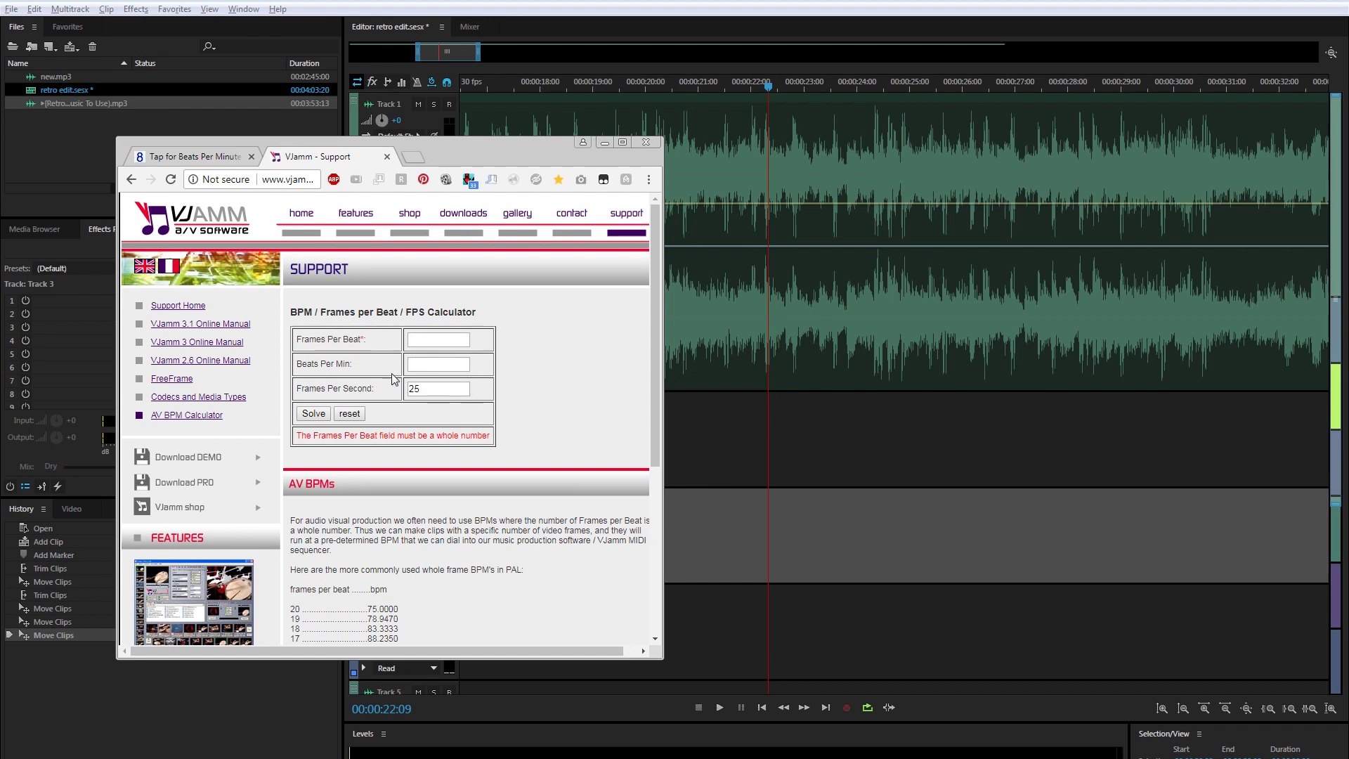
left_click_drag(446, 390, 340, 392)
left_click(453, 340)
left_click(447, 365)
type("166")
key("BackSpace")
type("6")
left_click(313, 414)
- Copy the calculated Frames Per Beat value and reset the calculator
double_click(412, 339)
left_click_drag(411, 339, 473, 340)
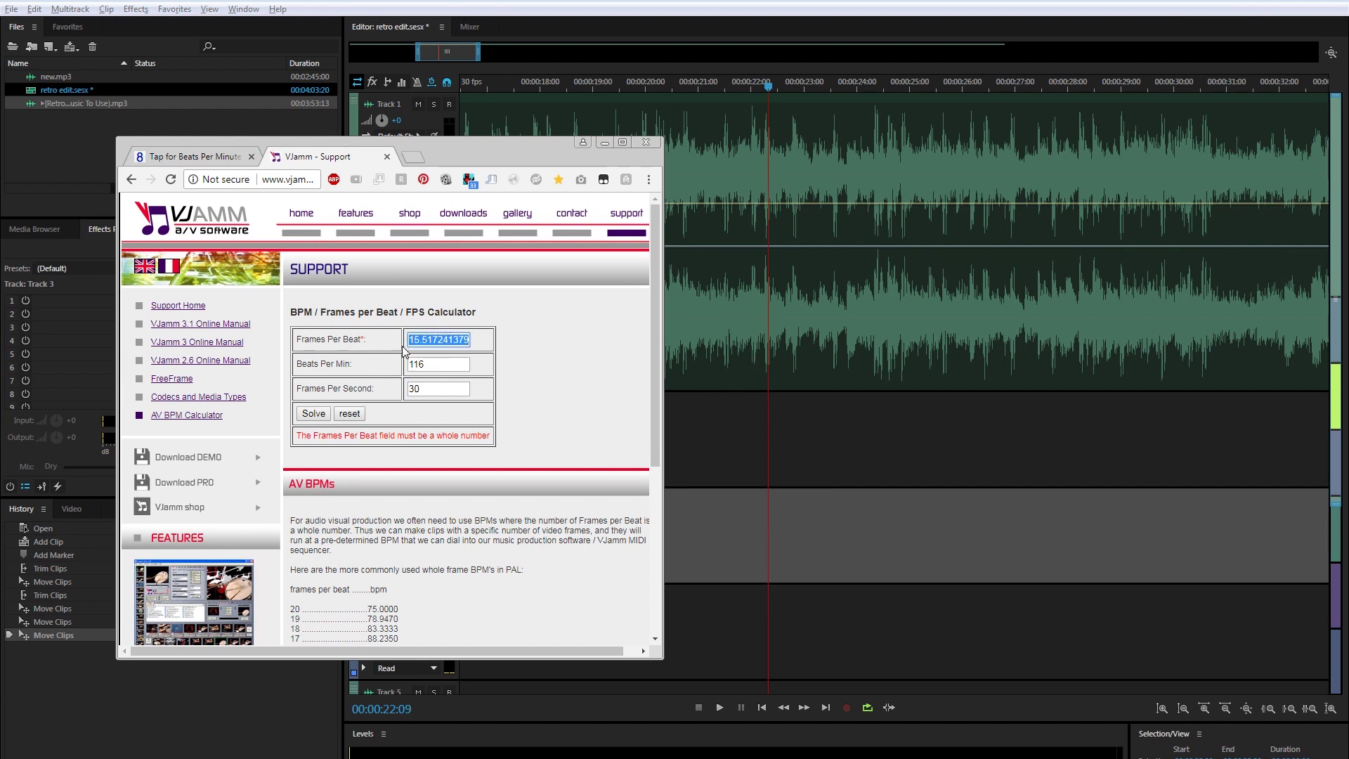
right_click(436, 344)
left_click(489, 378)
left_click(358, 416)
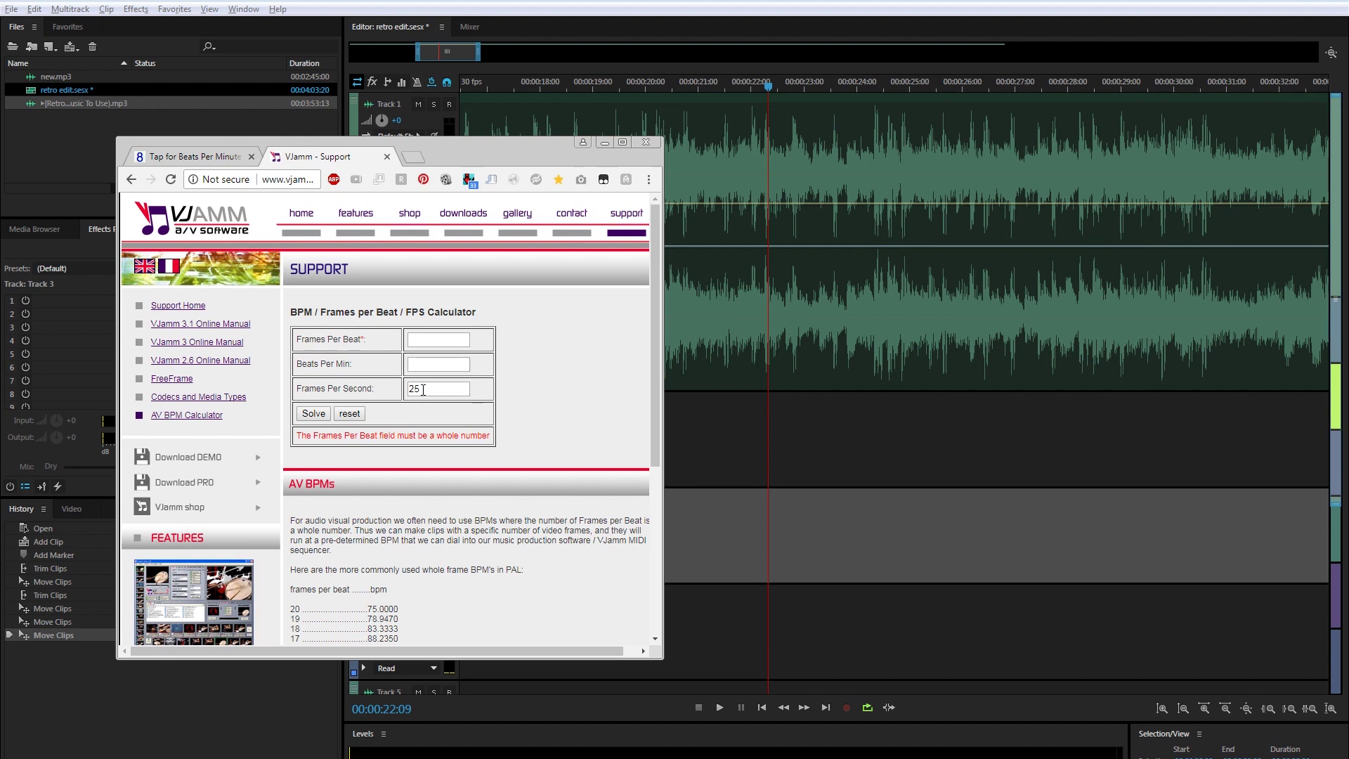
- Calculate the frames per beat for 120 beats per minute at 24 frames per second
left_click(421, 365)
type("120")
left_click_drag(438, 389, 356, 387)
type("24")
left_click(314, 413)
left_click_drag(446, 340, 295, 345)
- Reset the frames-per-beat calculator and solve it again at 30 frames per second
left_click(349, 413)
left_click(432, 364)
key("Tab")
type("30")
left_click(313, 413)
- Reset the calculator, solve the frames per beat for 116 BPM at 30 frames per second and copy the result
left_click(350, 413)
left_click(445, 364)
type("166")
key("Tab")
type("30")
left_click_drag(427, 366, 387, 370)
type("116")
left_click(315, 415)
double_click(426, 338)
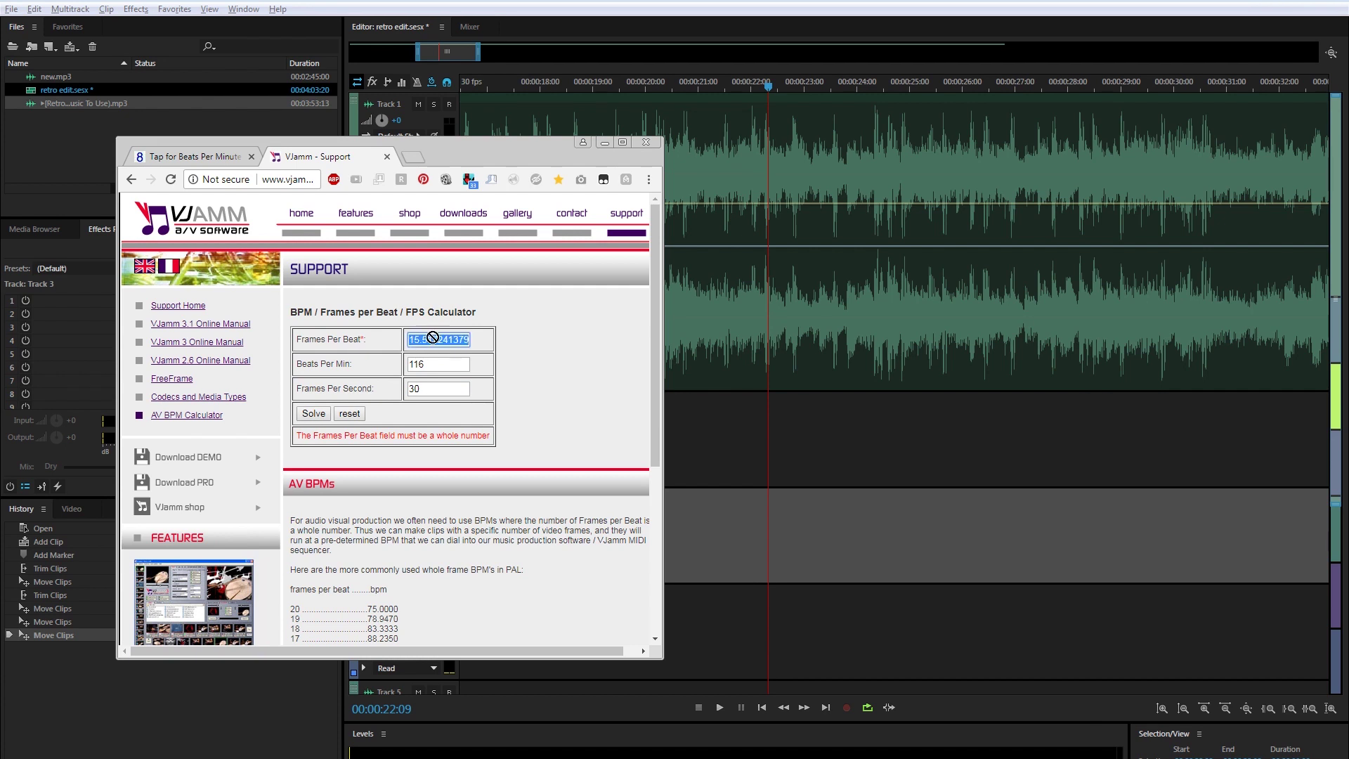
right_click(458, 338)
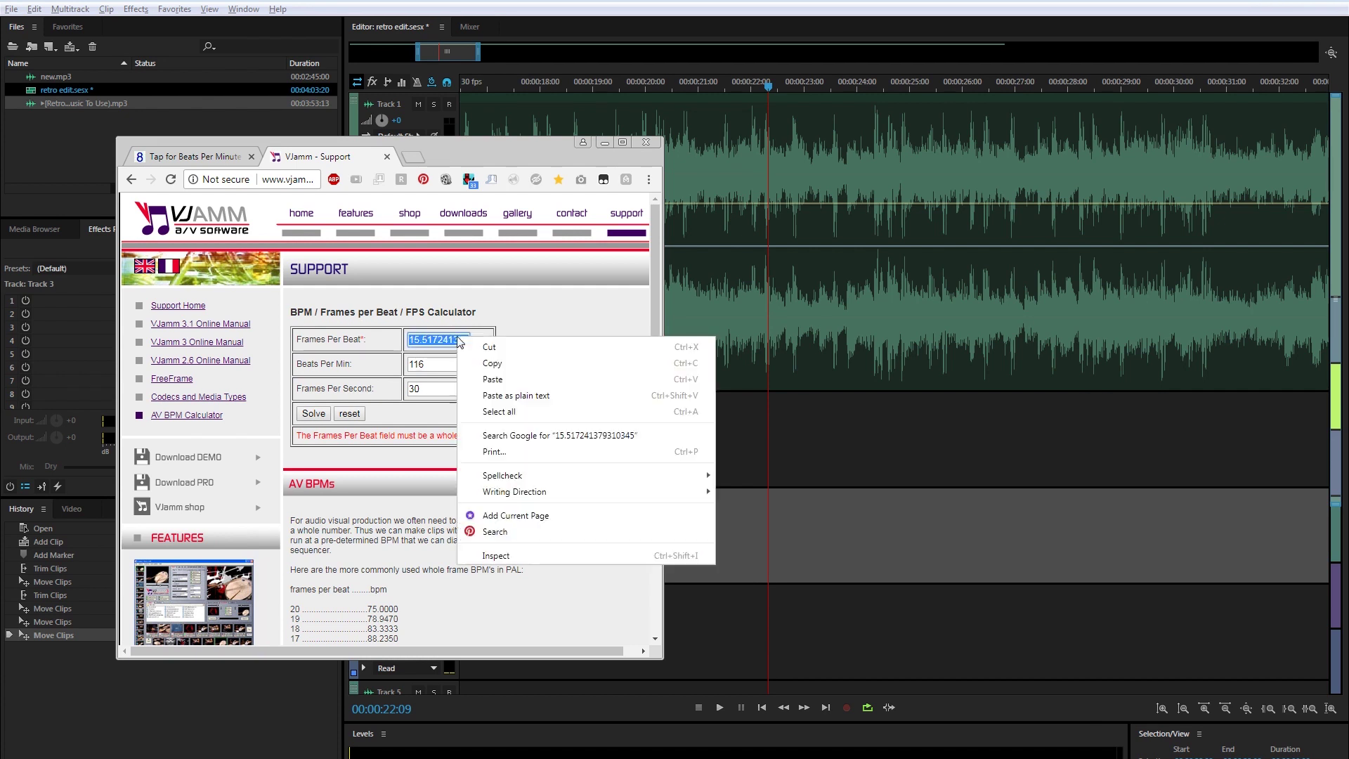
left_click(503, 364)
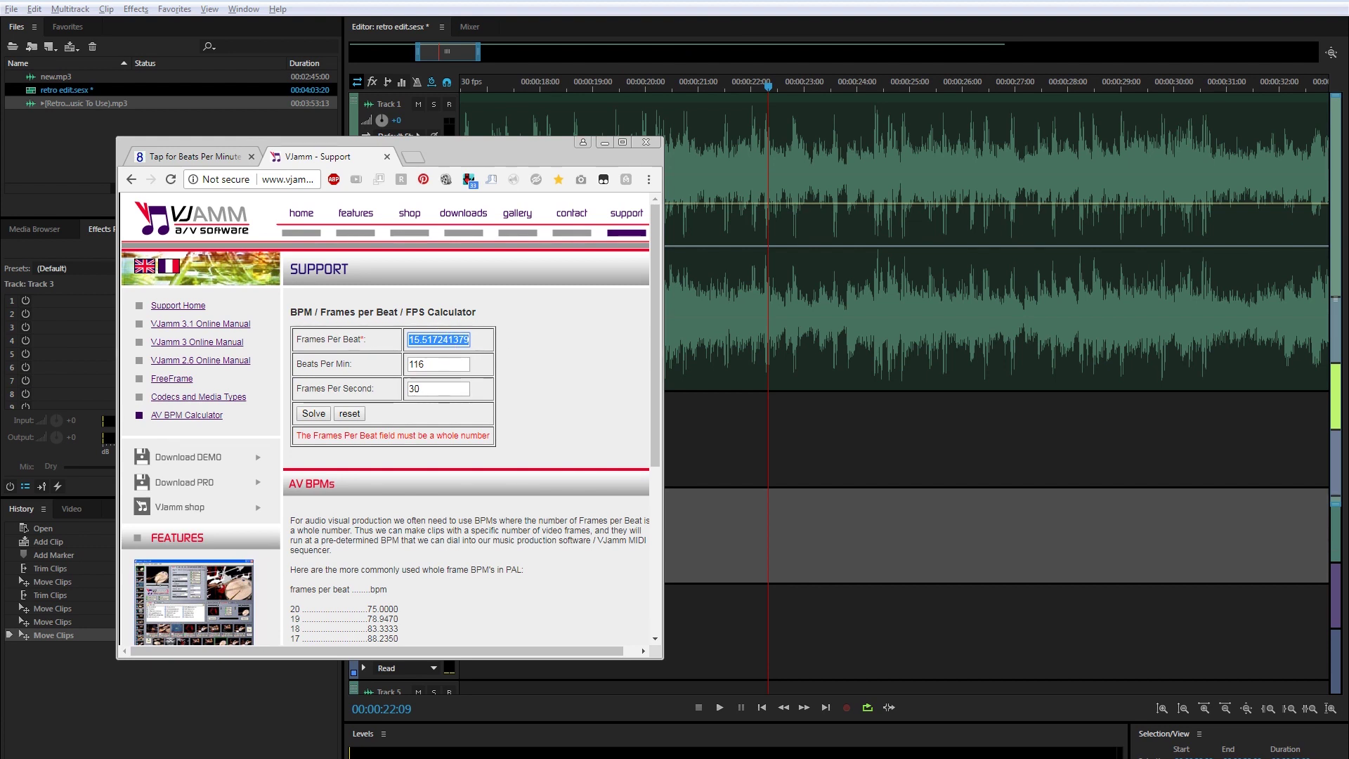
- Switch to the desktop Calculator, clear it, enter the copied frames-per-beat value and start an addition
key("alt+Tab")
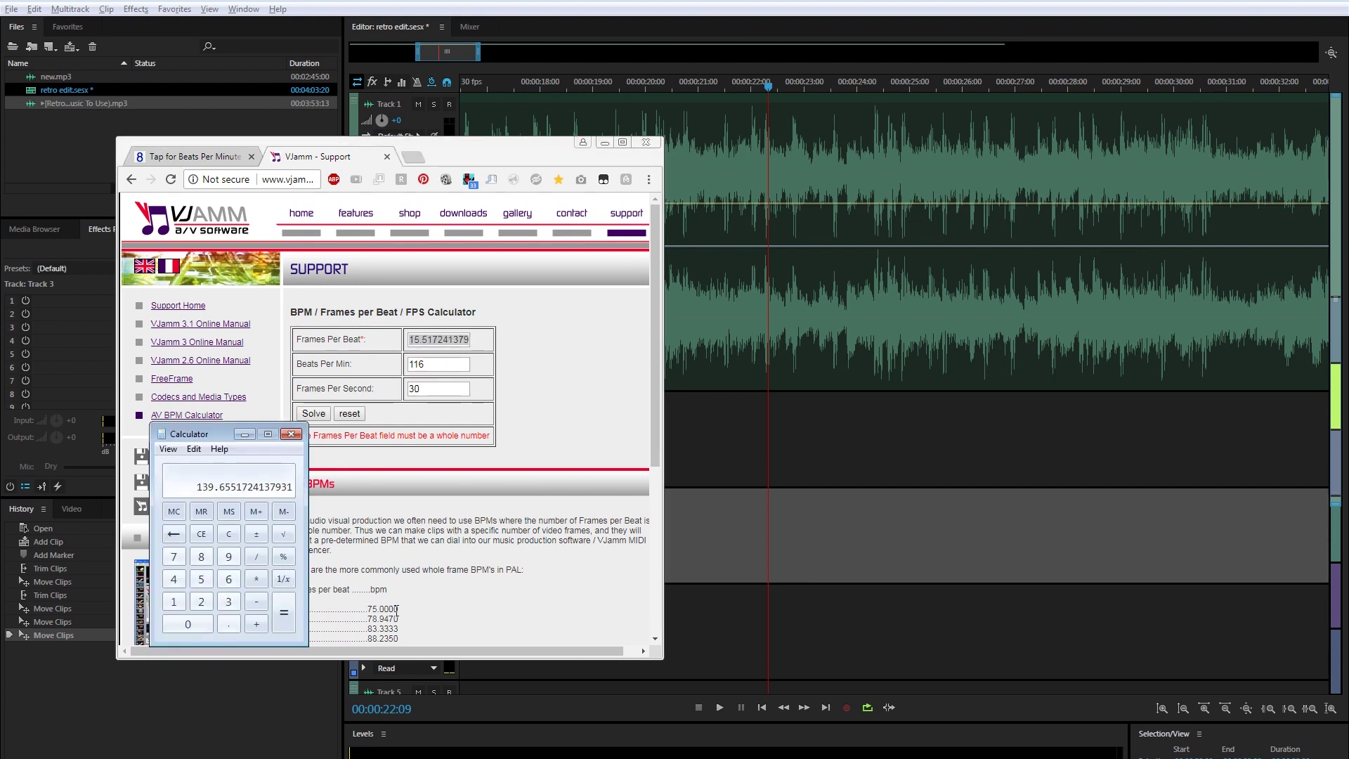
left_click(229, 535)
left_click(605, 144)
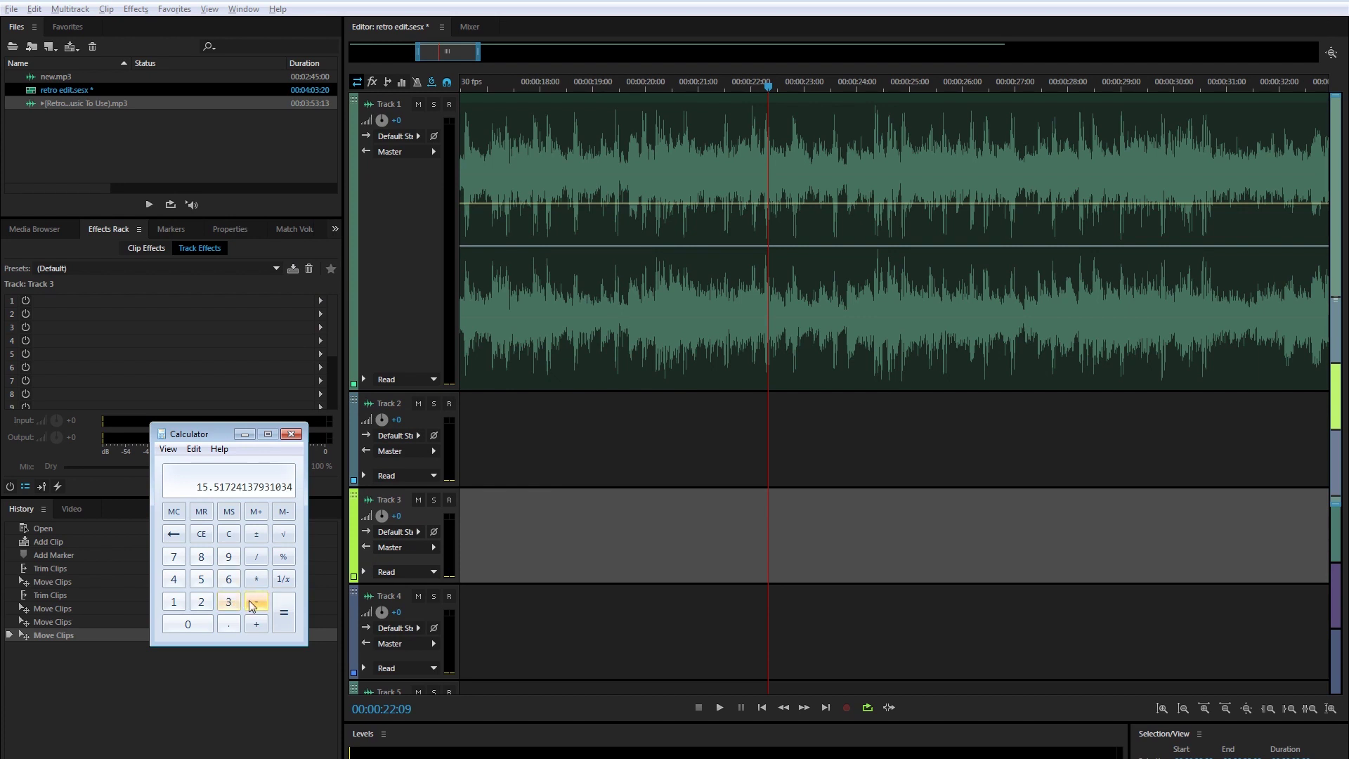
left_click(256, 624)
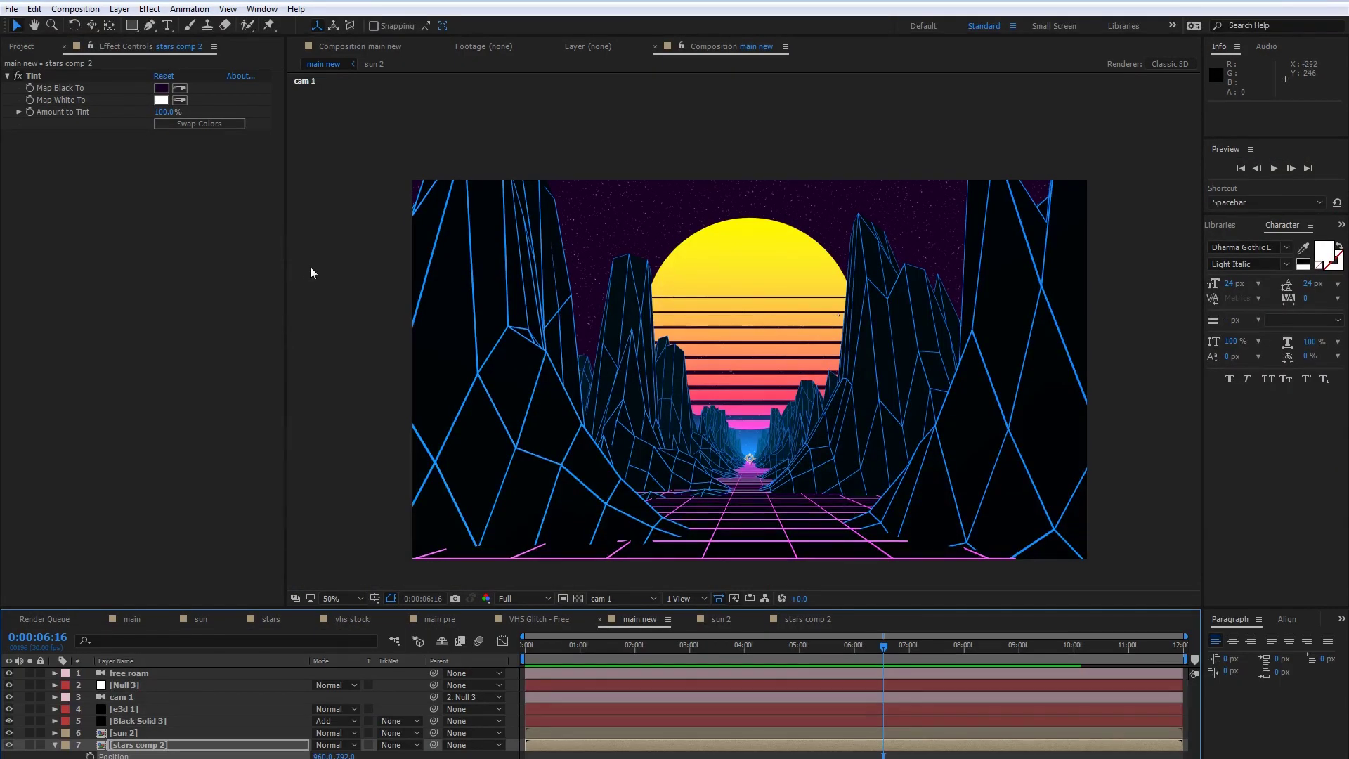
- Back in After Effects, set the main new composition's start timecode to 0:00:00:01
scroll(350, 298, "up", 2)
left_click(75, 8)
left_click(109, 45)
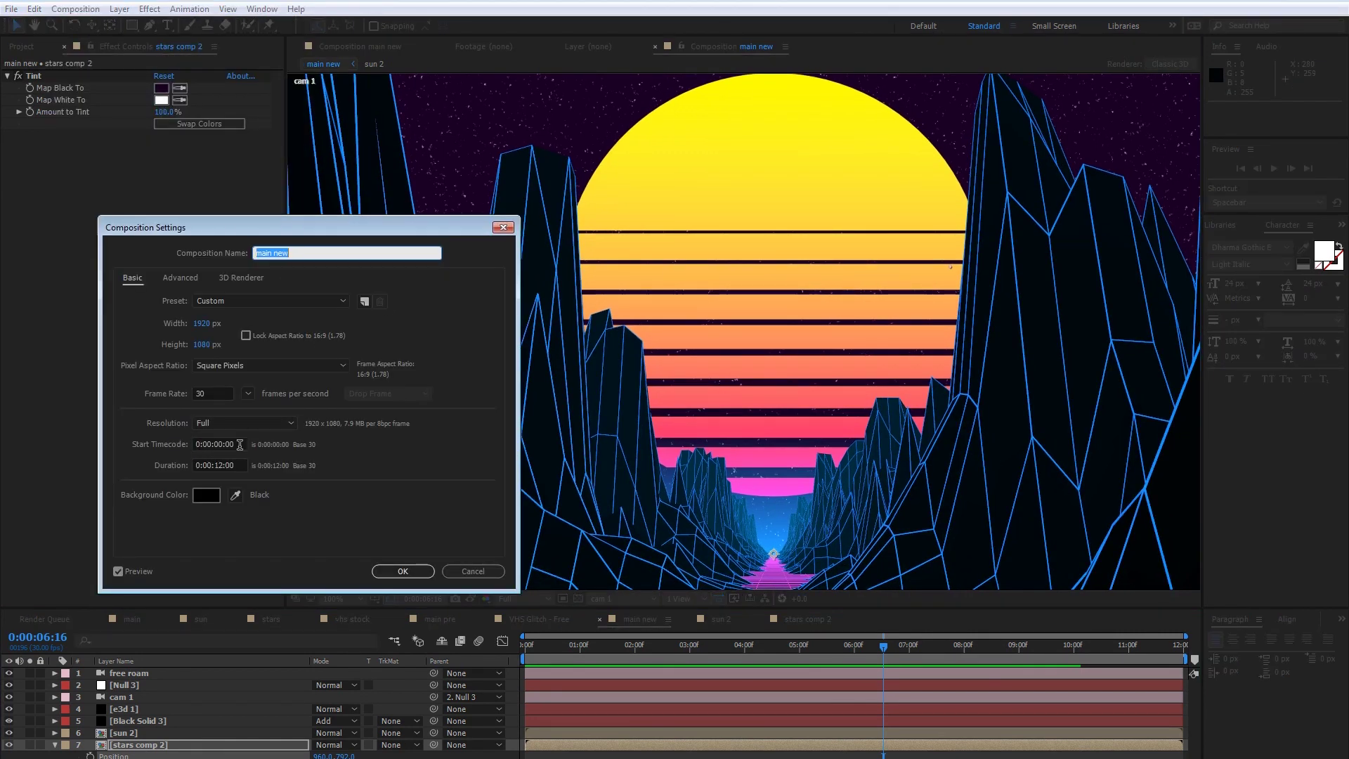
left_click(240, 445)
key("BackSpace")
type("1")
left_click(331, 464)
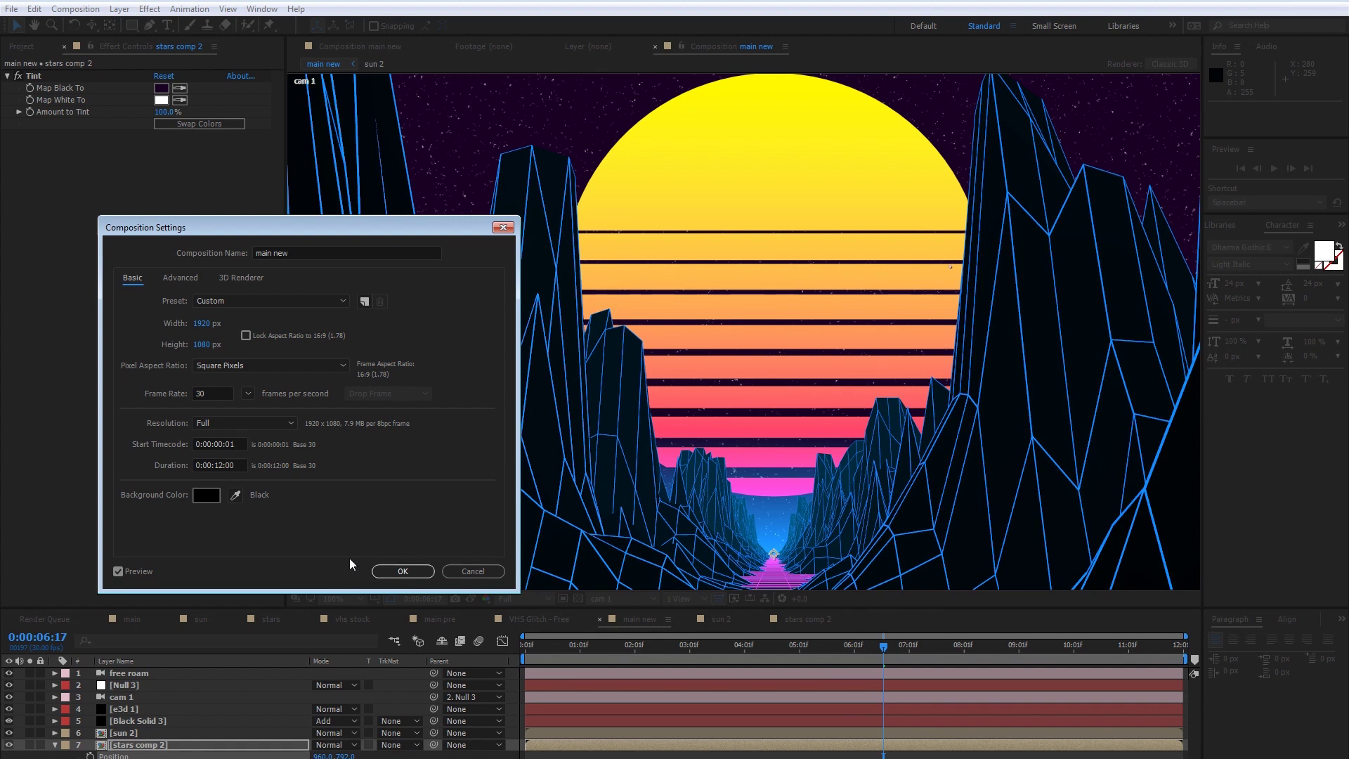
left_click(386, 570)
- Move the current time to 0:00:00:16 and add a Scale keyframe to the sun 2 layer there
left_click_drag(584, 650, 555, 650)
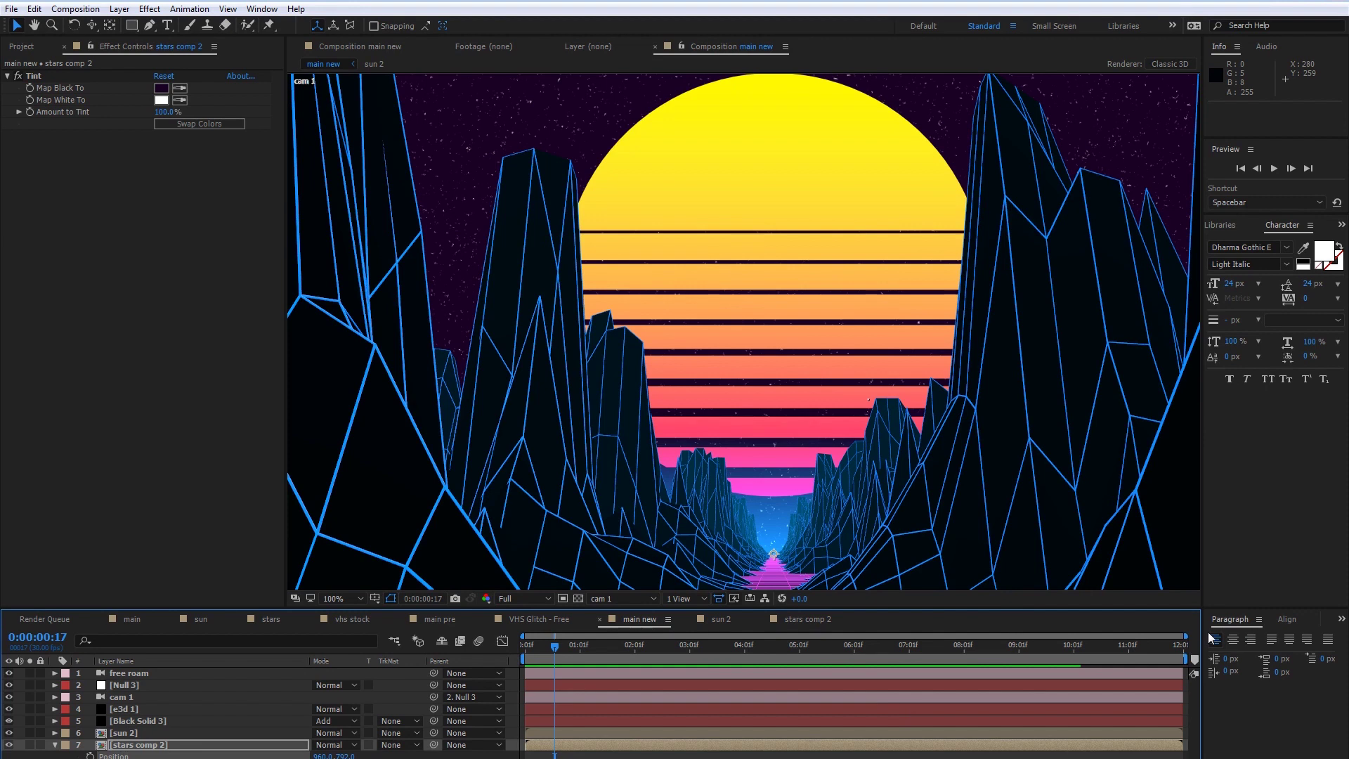
left_click_drag(1186, 636, 647, 639)
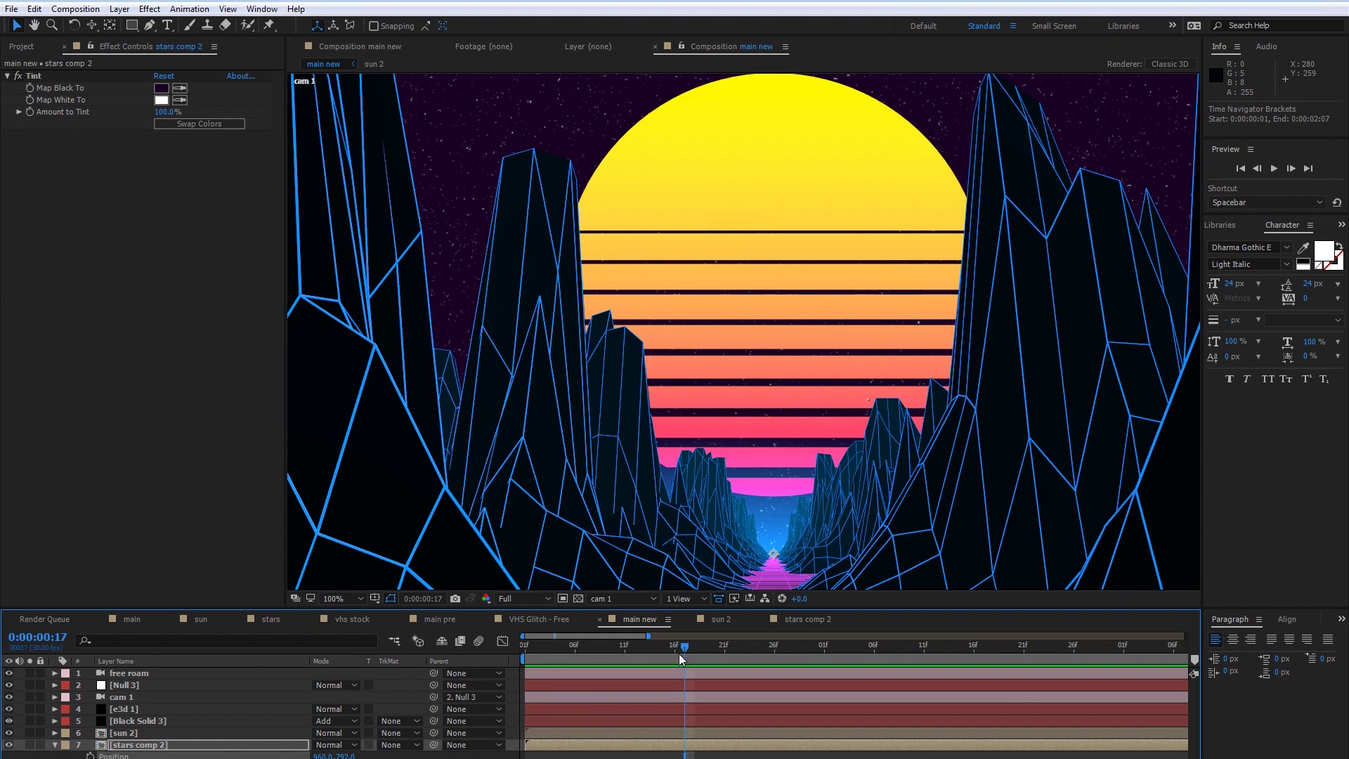
left_click_drag(685, 656, 679, 654)
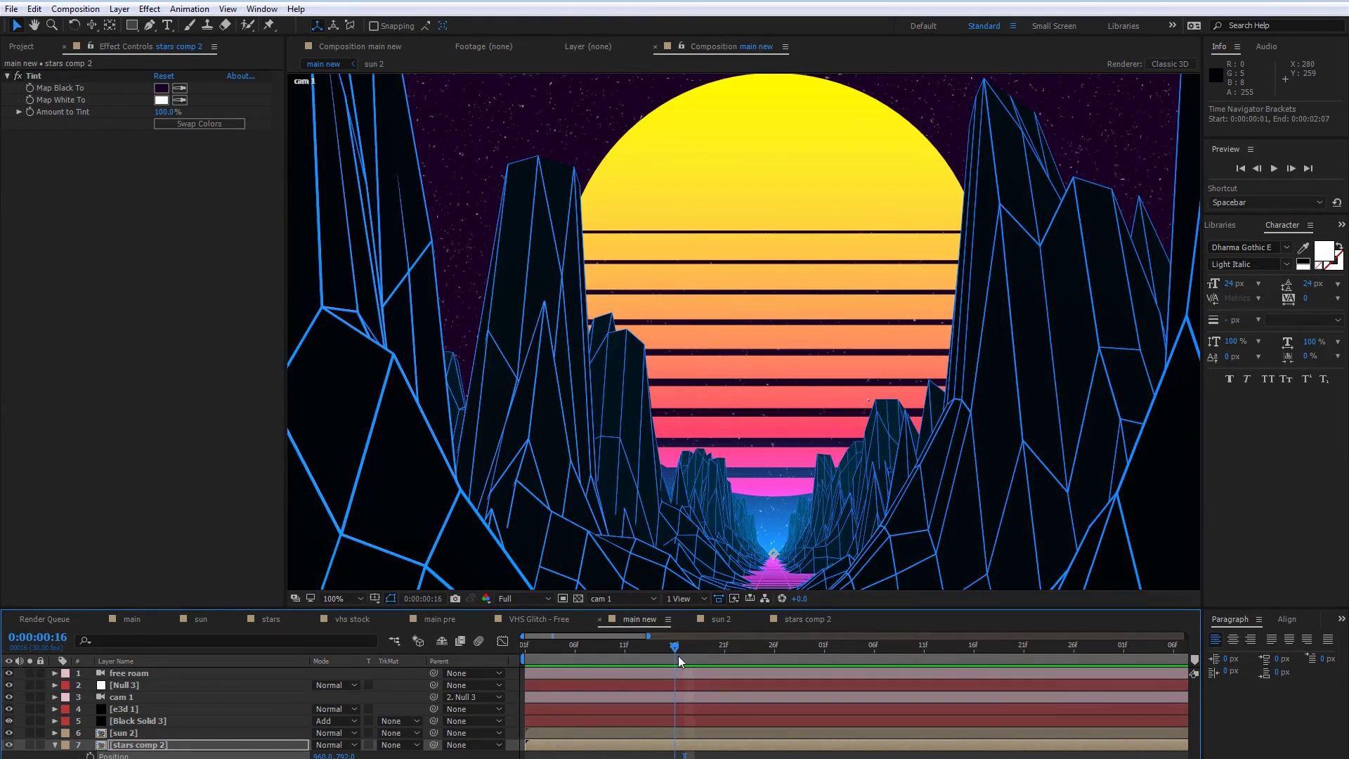
left_click(135, 736)
key("s")
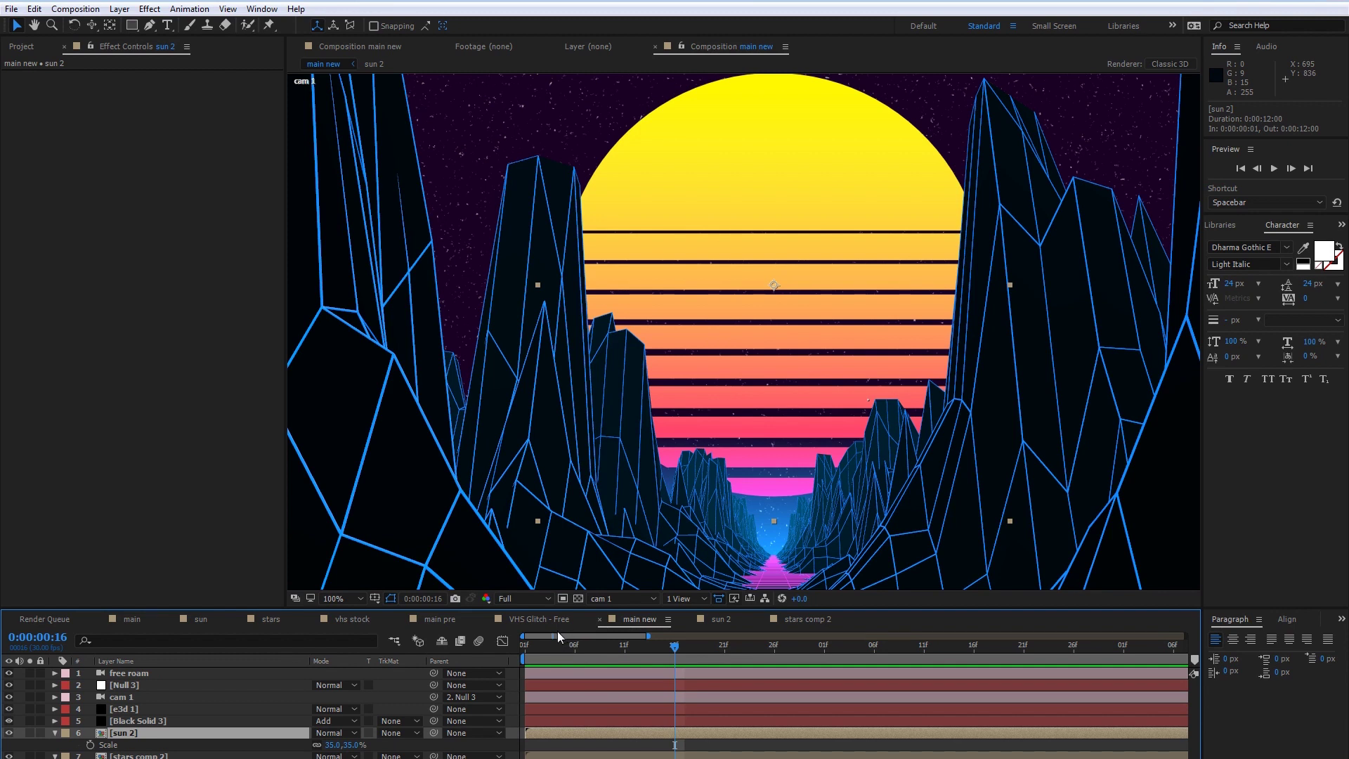
left_click(90, 744)
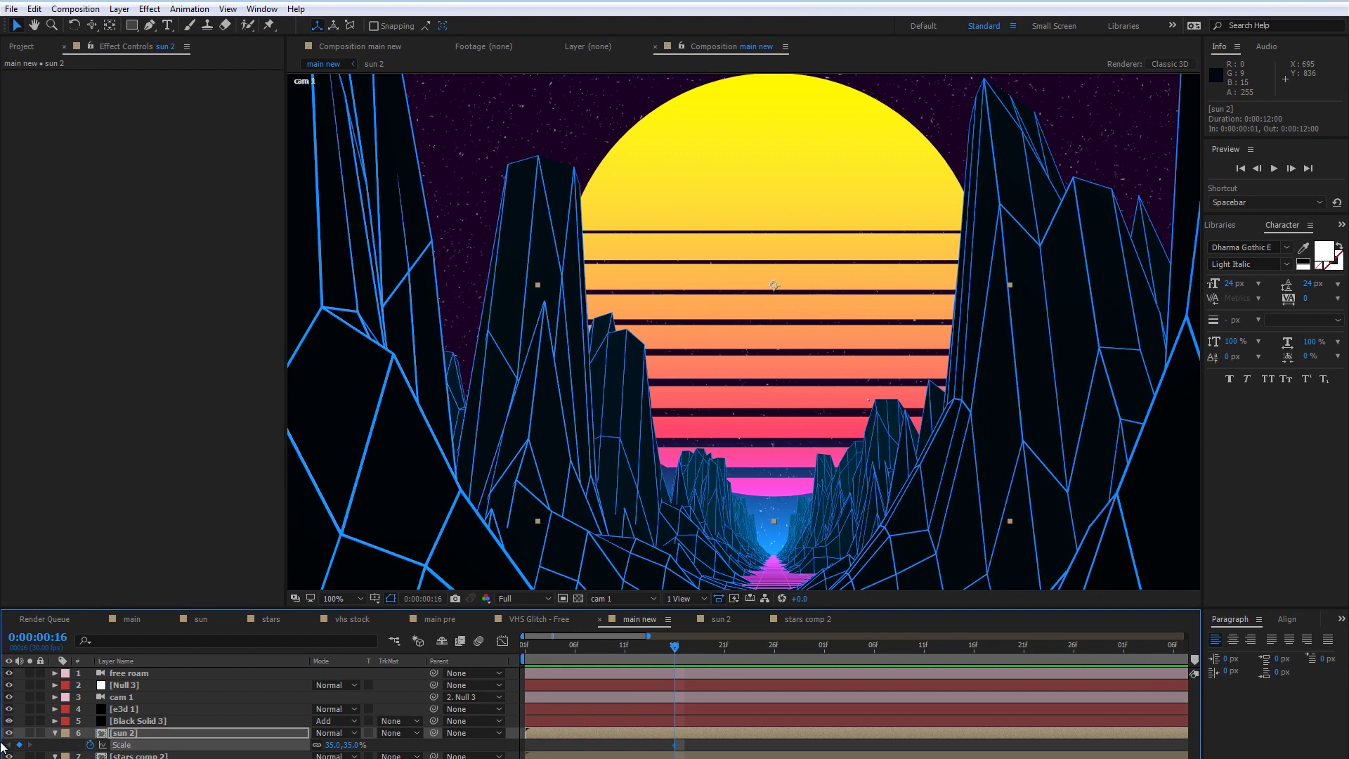
- Add a 36% Scale keyframe to the sun 2 layer four frames further on, at 0:00:00:20
key("Page_Down")
key("Page_Down")
key("Page_Down")
key("Page_Down")
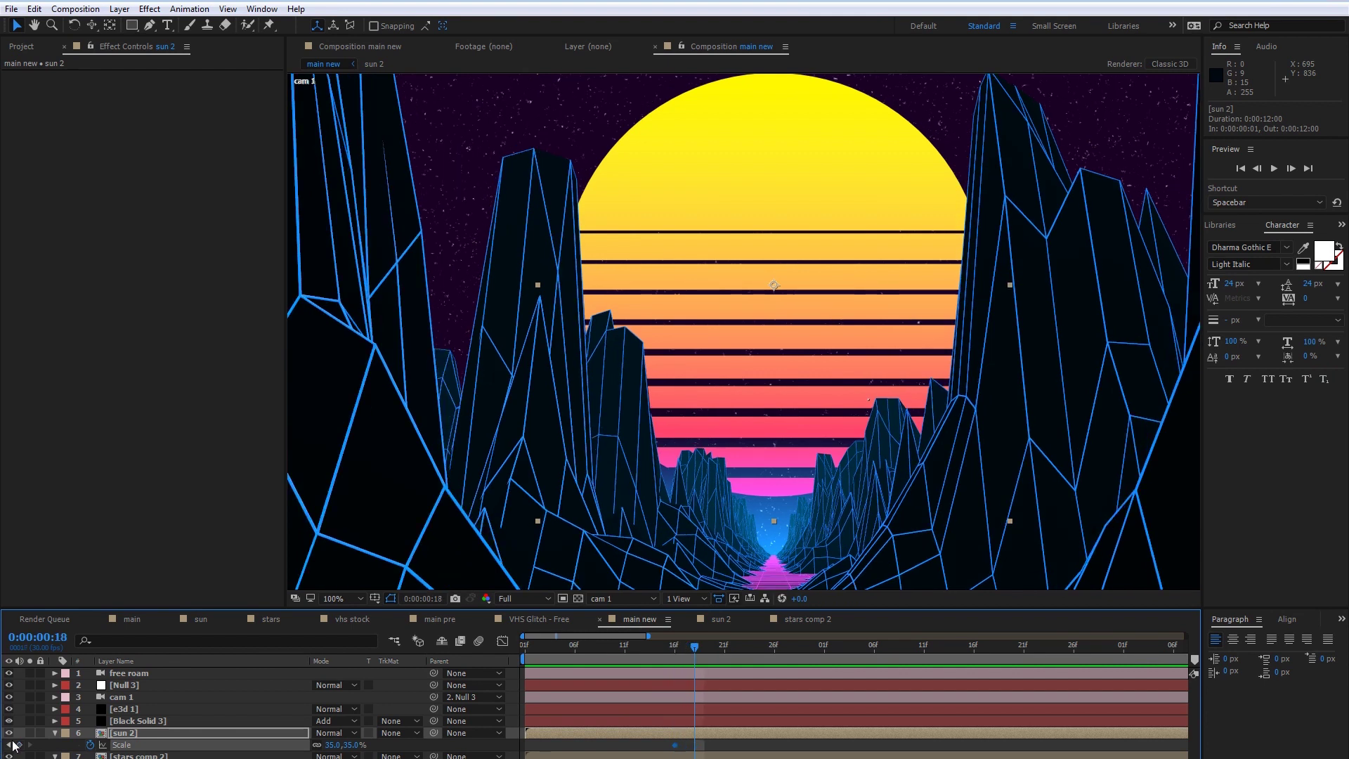
left_click(351, 745)
type("36")
key("Return")
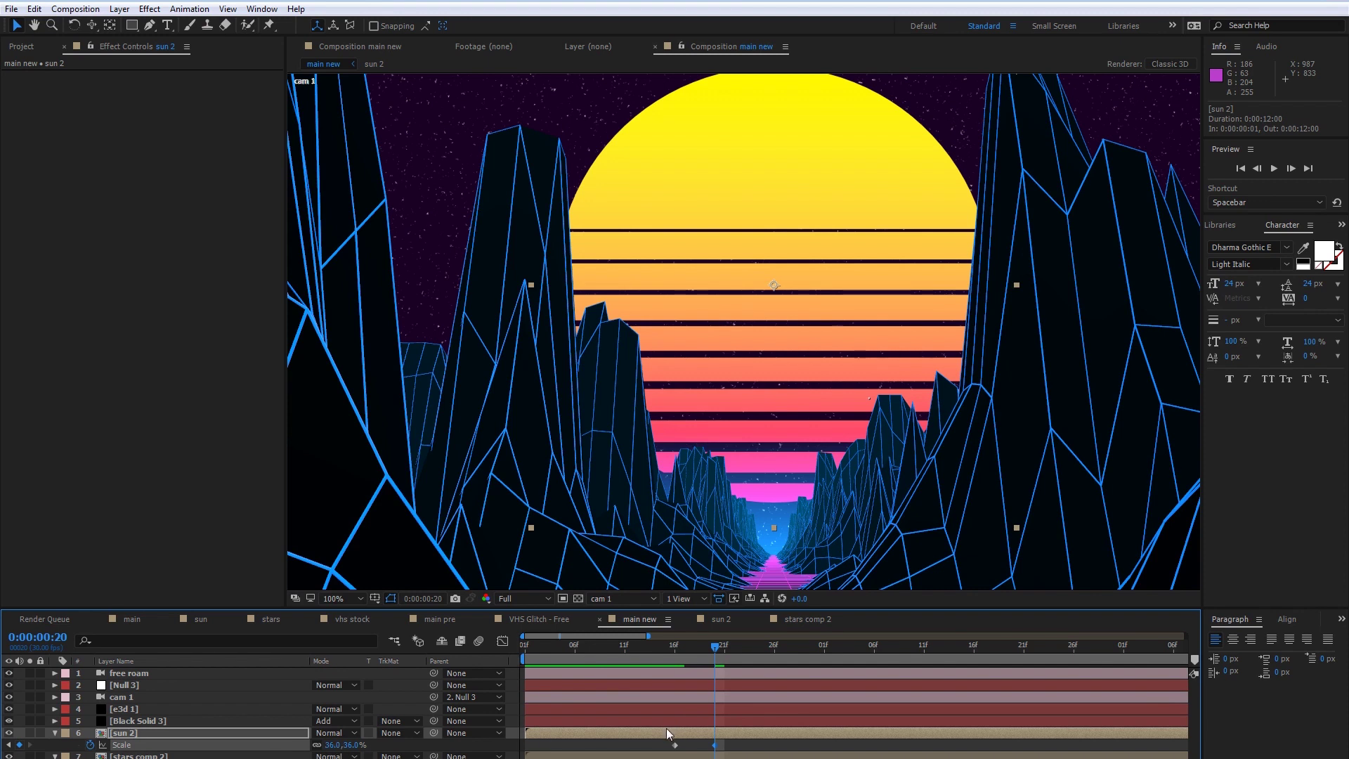
- Add a 35% Scale keyframe to the sun 2 layer at 0:00:00:24
left_click_drag(716, 646, 755, 651)
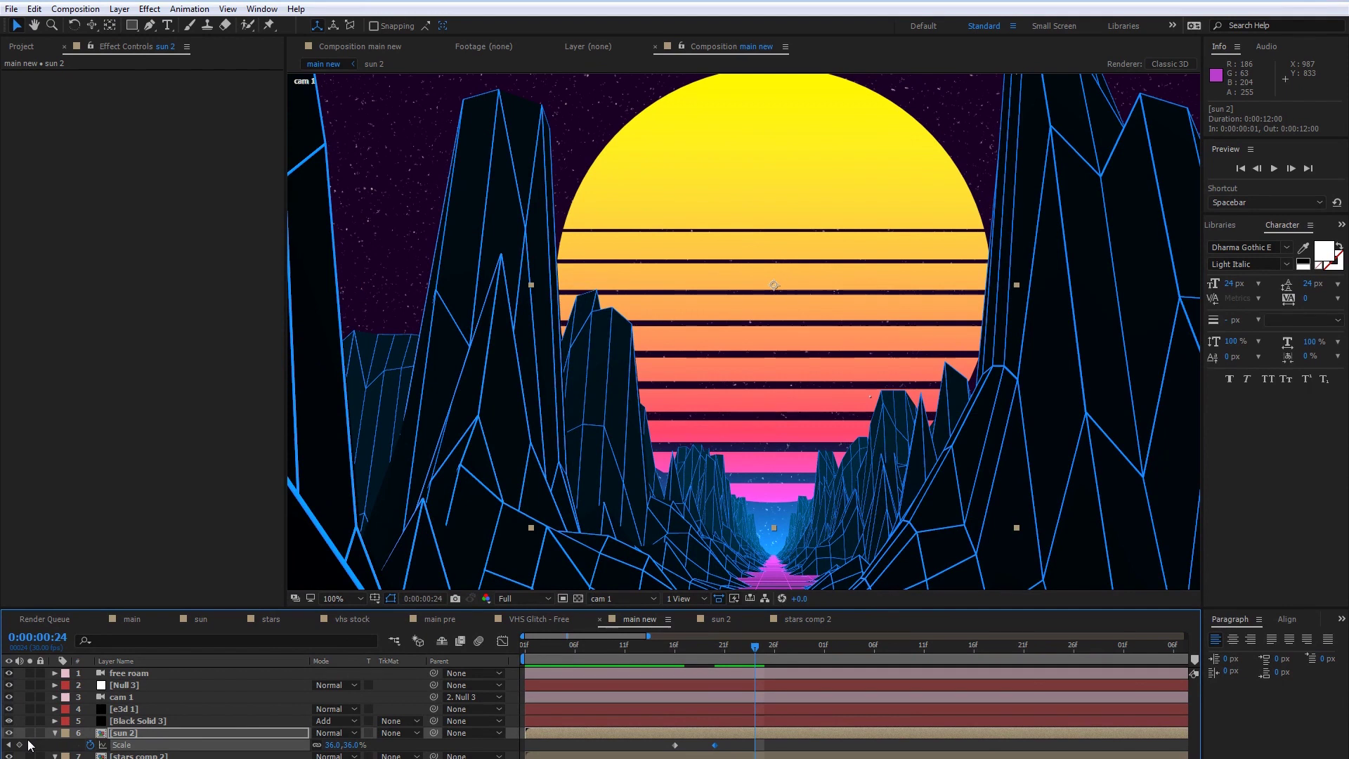
left_click(354, 745)
type("35")
key("Return")
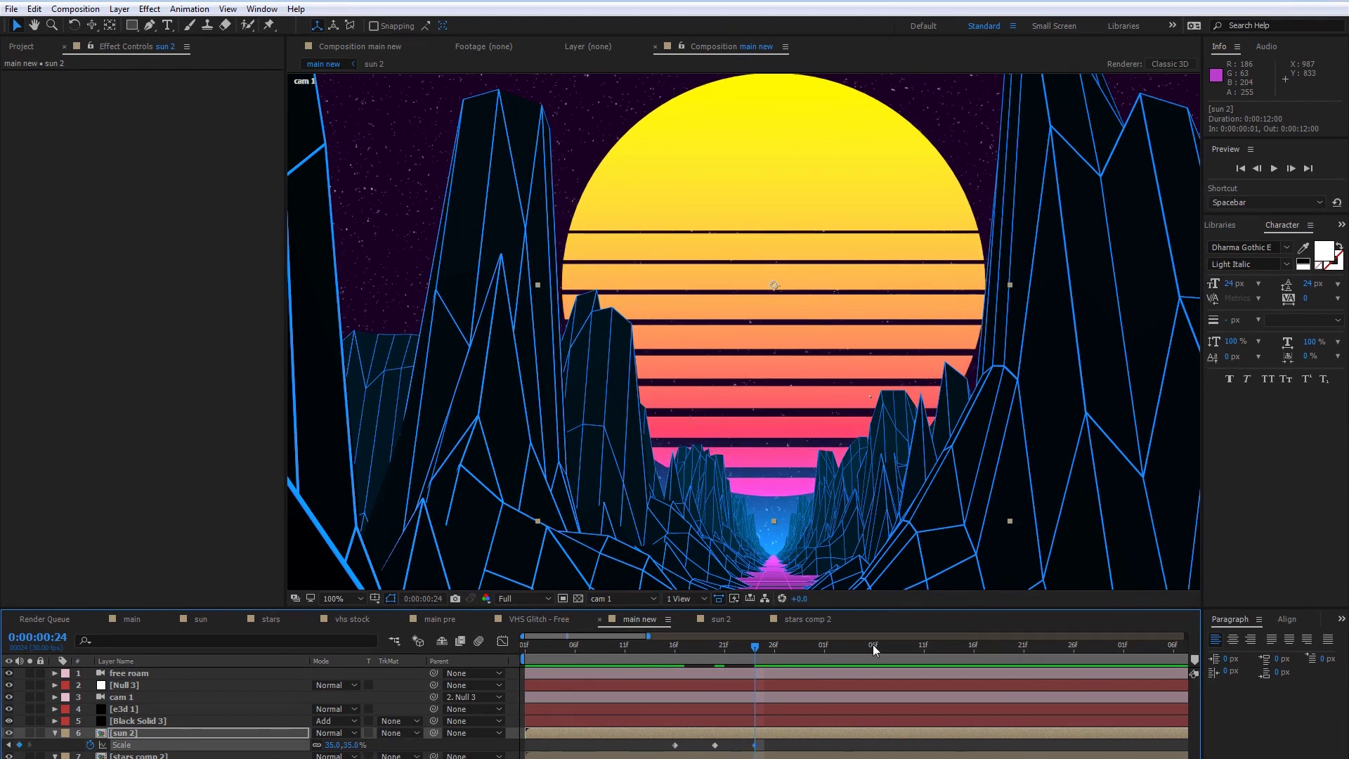
- Preview the sun's first scale pulse from near the beginning of the main new composition
left_click_drag(647, 635, 823, 636)
left_click(550, 648)
key("space")
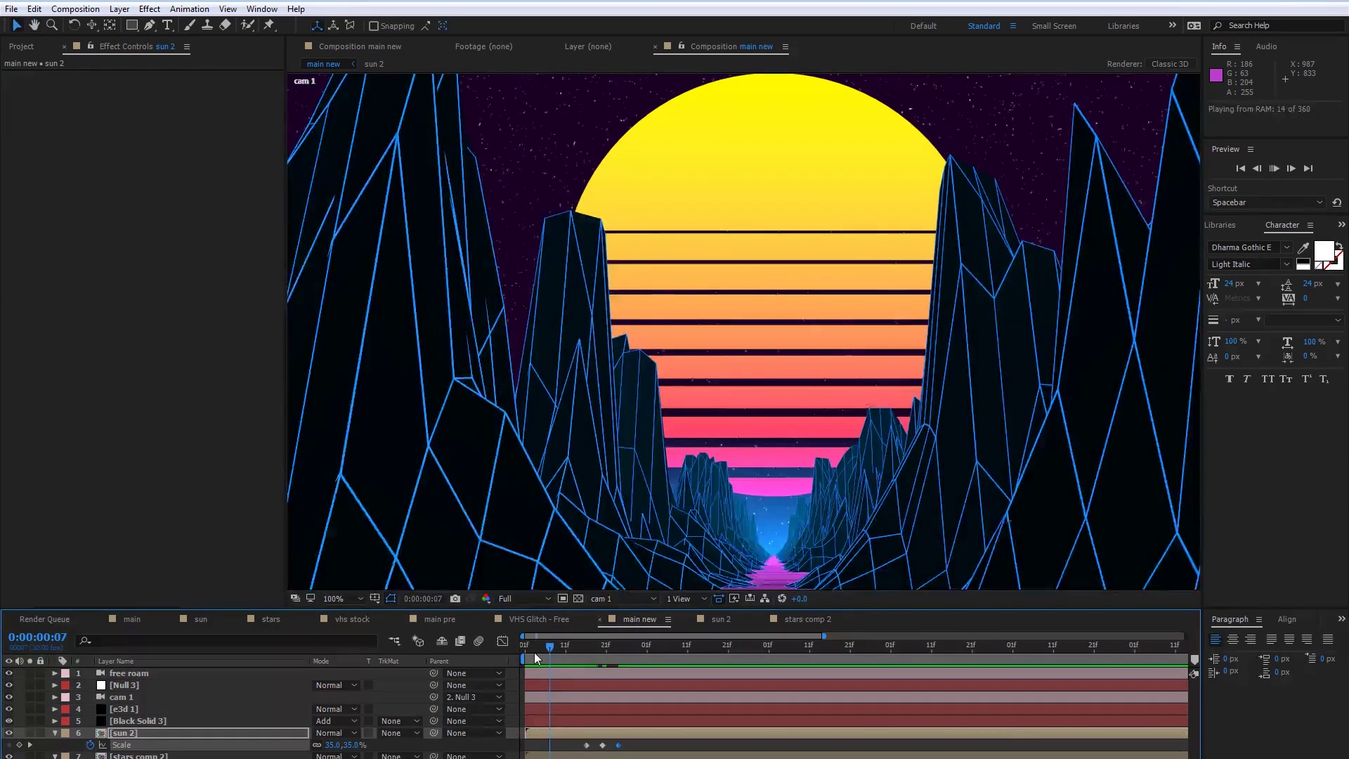
key("space")
left_click(540, 652)
key("space")
key("space")
- Shift sun 2's three Scale keyframes earlier so the 36% peak sits at 0:00:00:16
mouse_move(592, 652)
left_mouse_down()
mouse_move(550, 657)
mouse_move(587, 652)
left_mouse_up()
key("space")
key("space")
left_click_drag(637, 741, 555, 747)
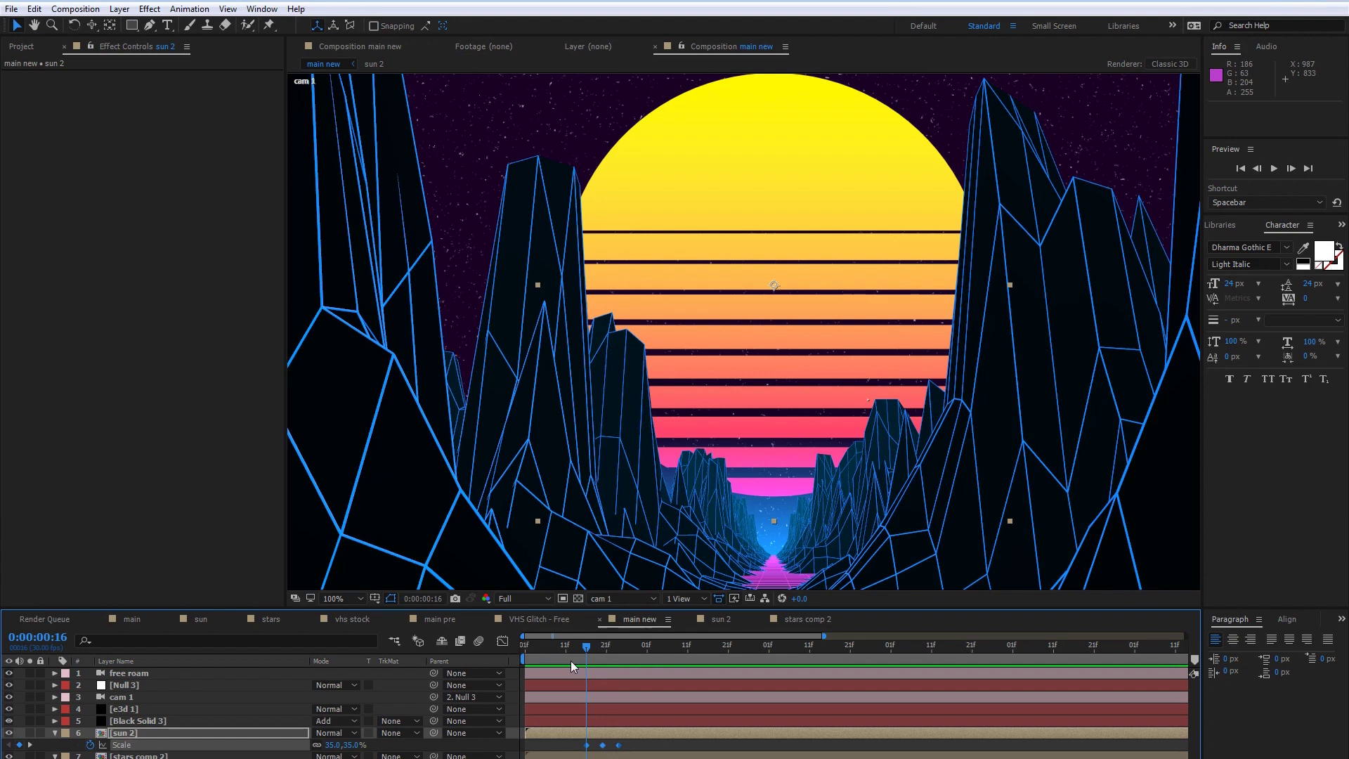
left_click(642, 746)
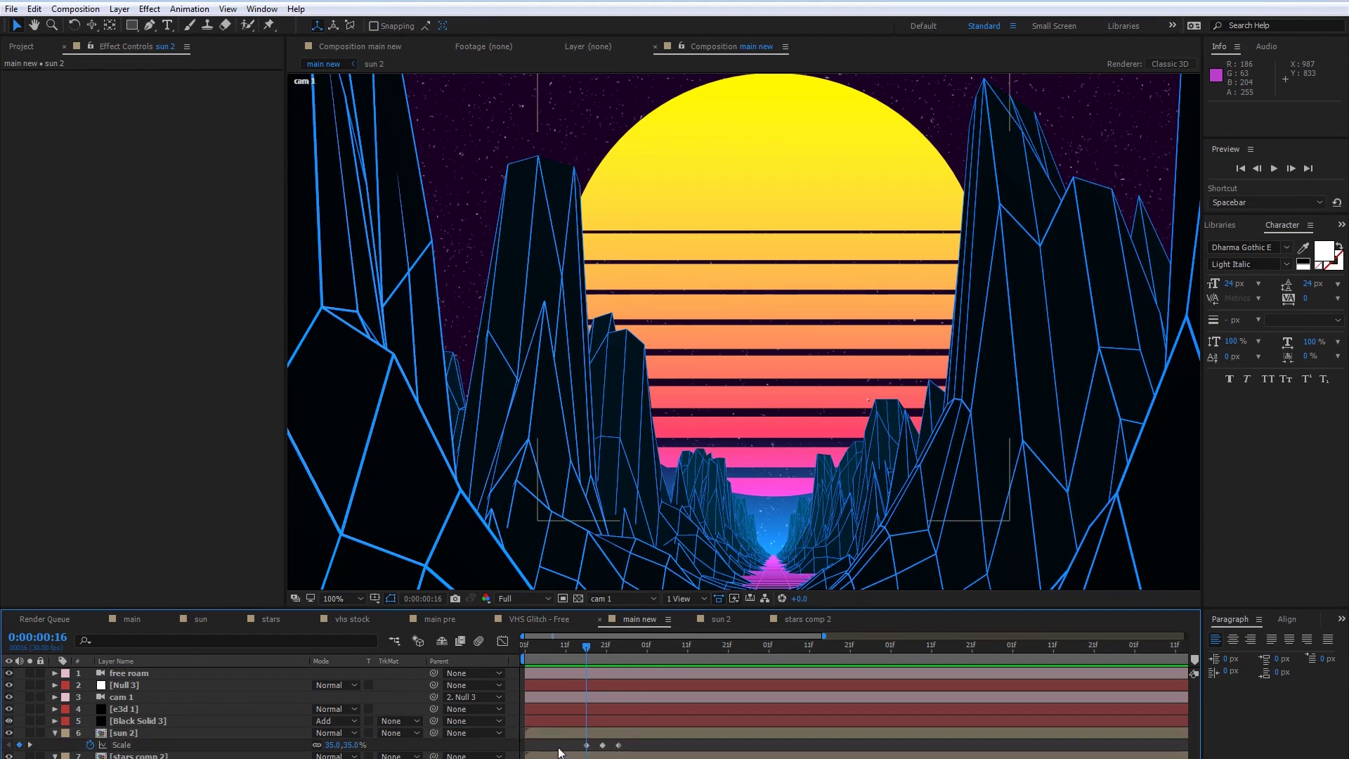
left_click_drag(558, 750, 588, 750)
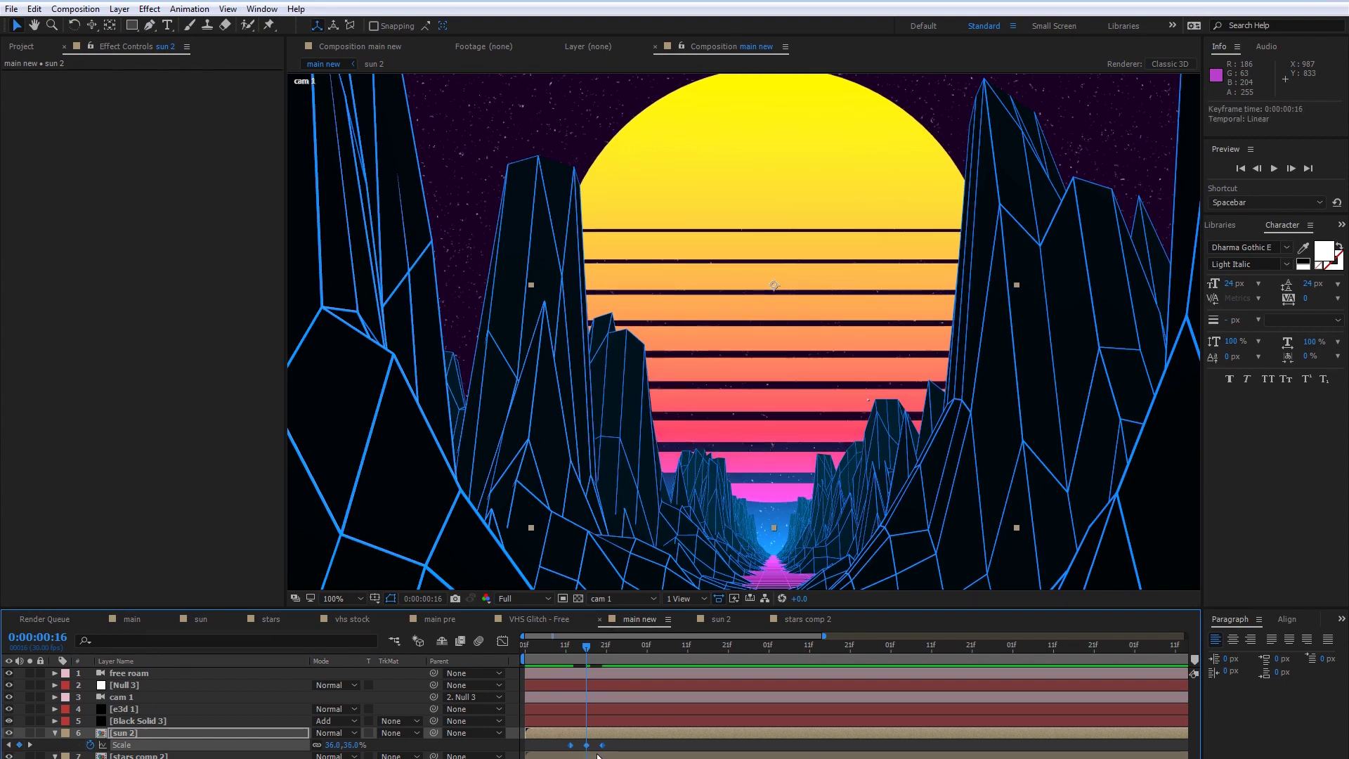
- Calculate the second beat's frame in the desktop Calculator and move the After Effects current time to 0:00:01:01
key("alt+Tab")
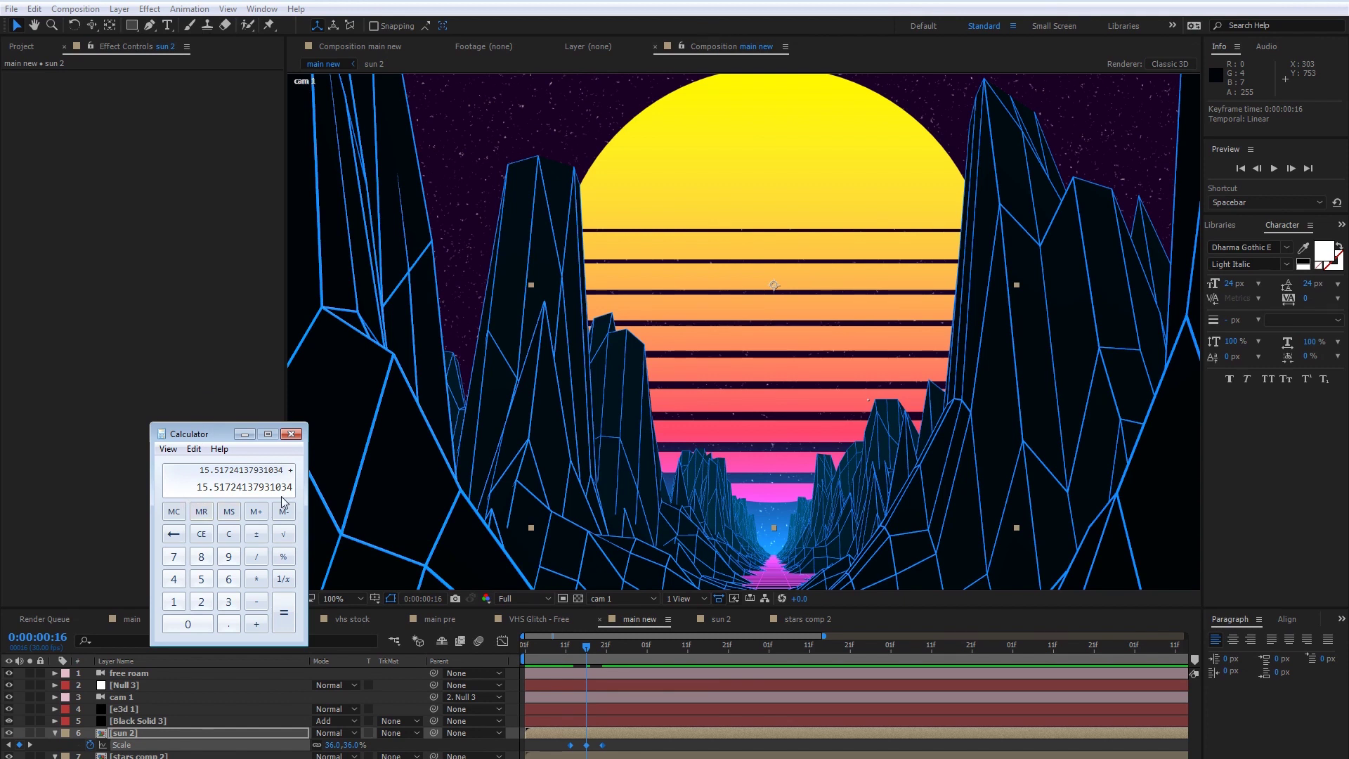
left_click(282, 610)
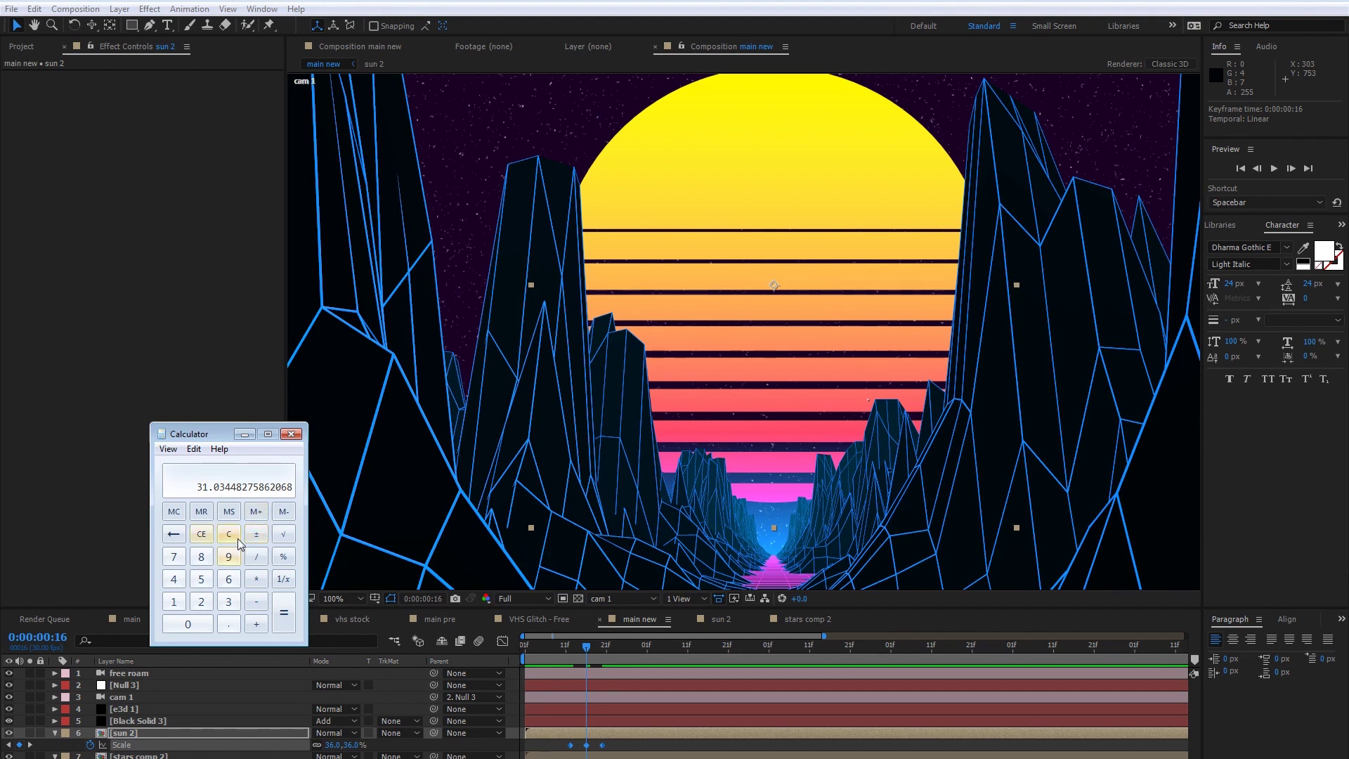
mouse_move(638, 647)
left_mouse_down()
mouse_move(694, 653)
mouse_move(648, 655)
left_mouse_up()
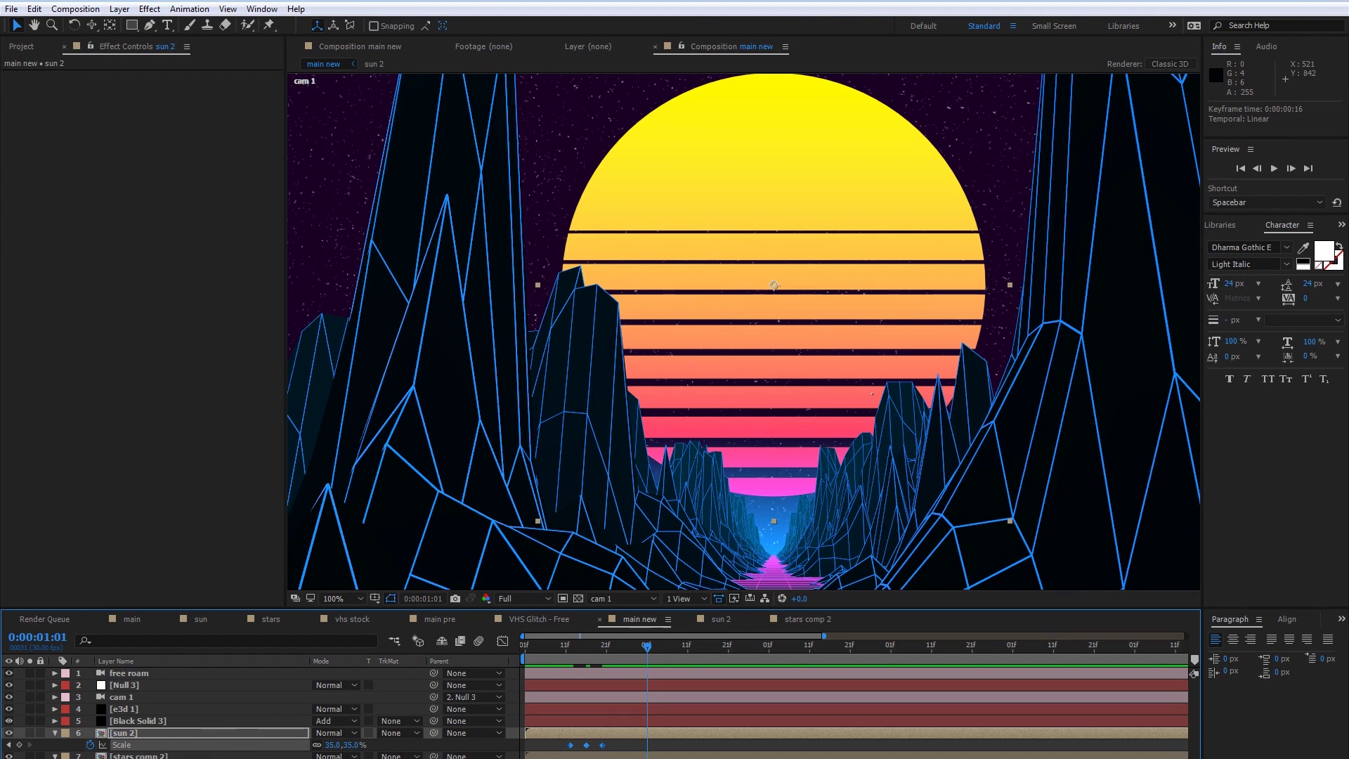
- Copy sun 2's three Scale keyframes, paste them with the 36% peak at 0:00:01:01, and preview the pulses
left_click_drag(616, 748, 513, 745)
key("ctrl+c")
key("ctrl+v")
left_click_drag(697, 747, 647, 746)
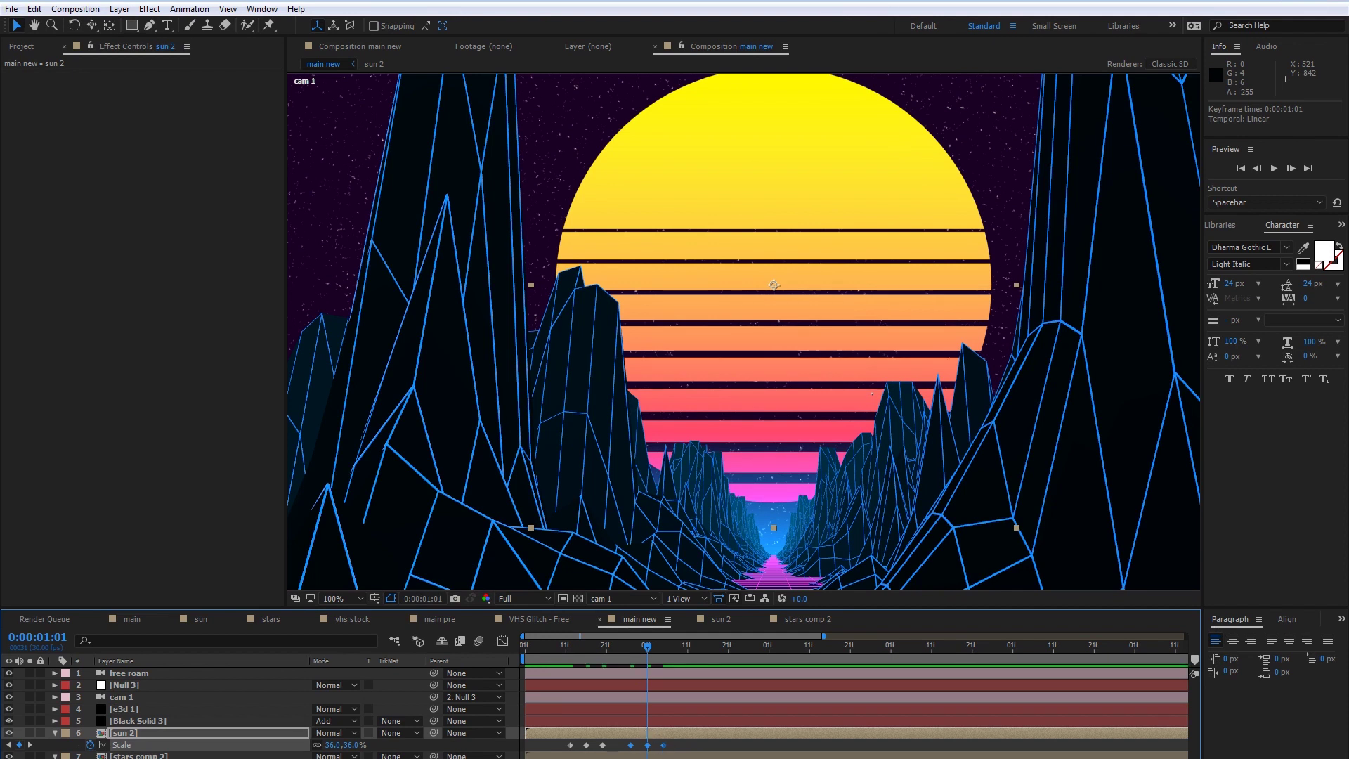
key("space")
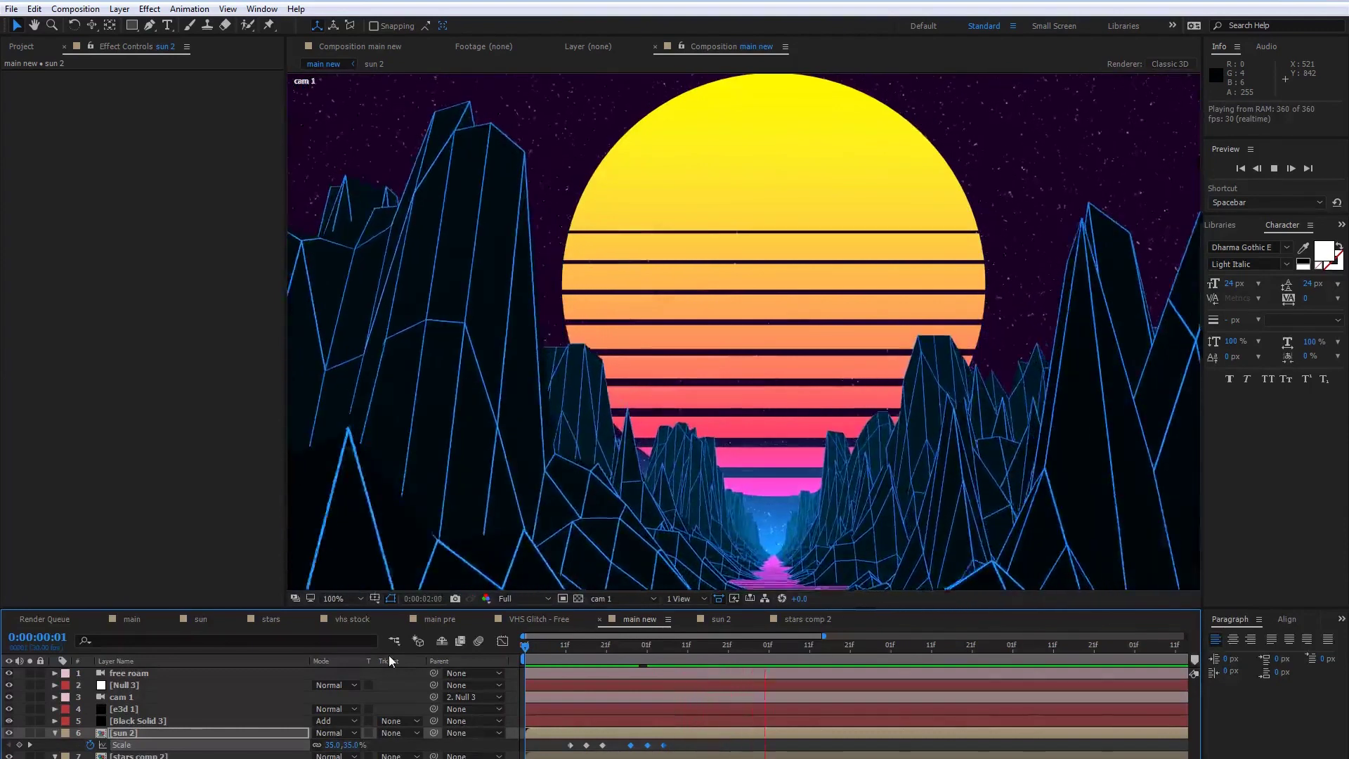
key("space")
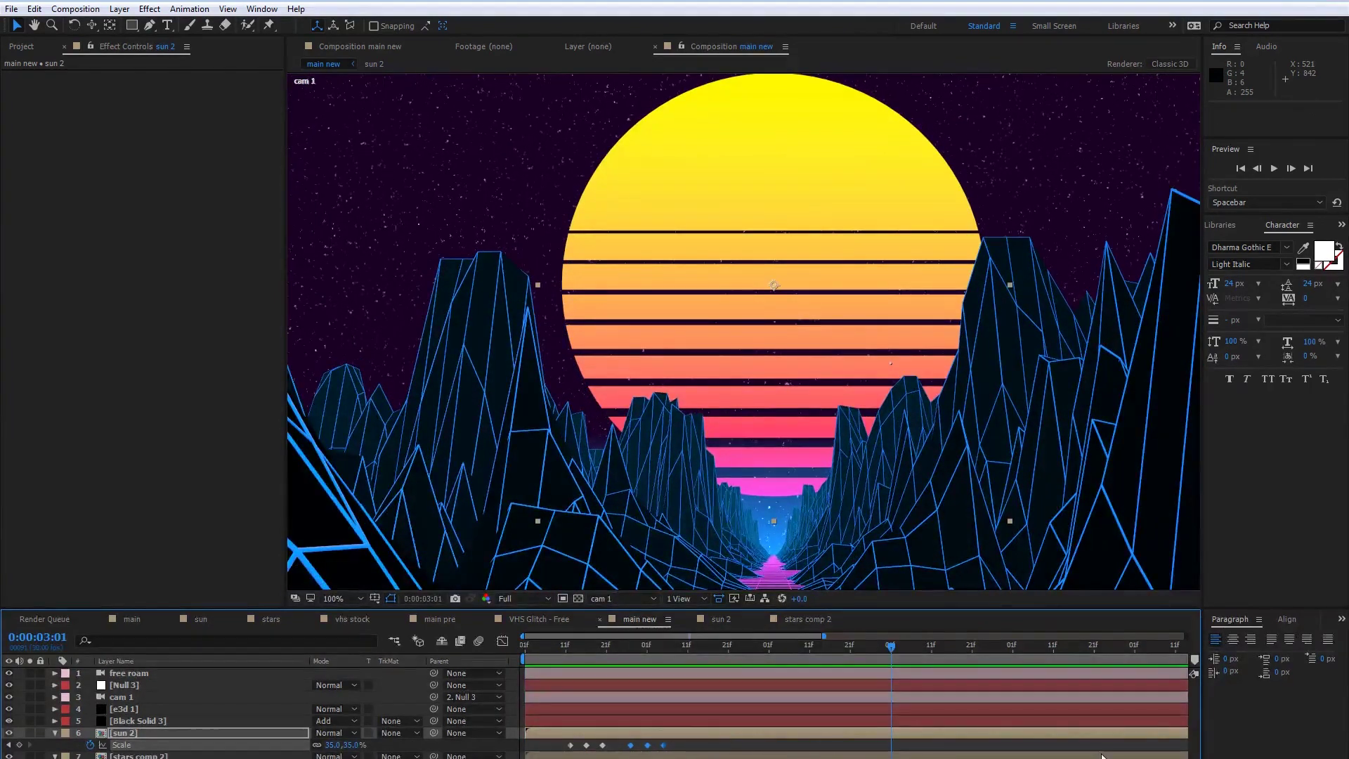
- Calculate the third beat in the Calculator, and in After Effects paste the scale pulse with its peak at 0:00:01:17
key("alt+Tab")
left_click(284, 612)
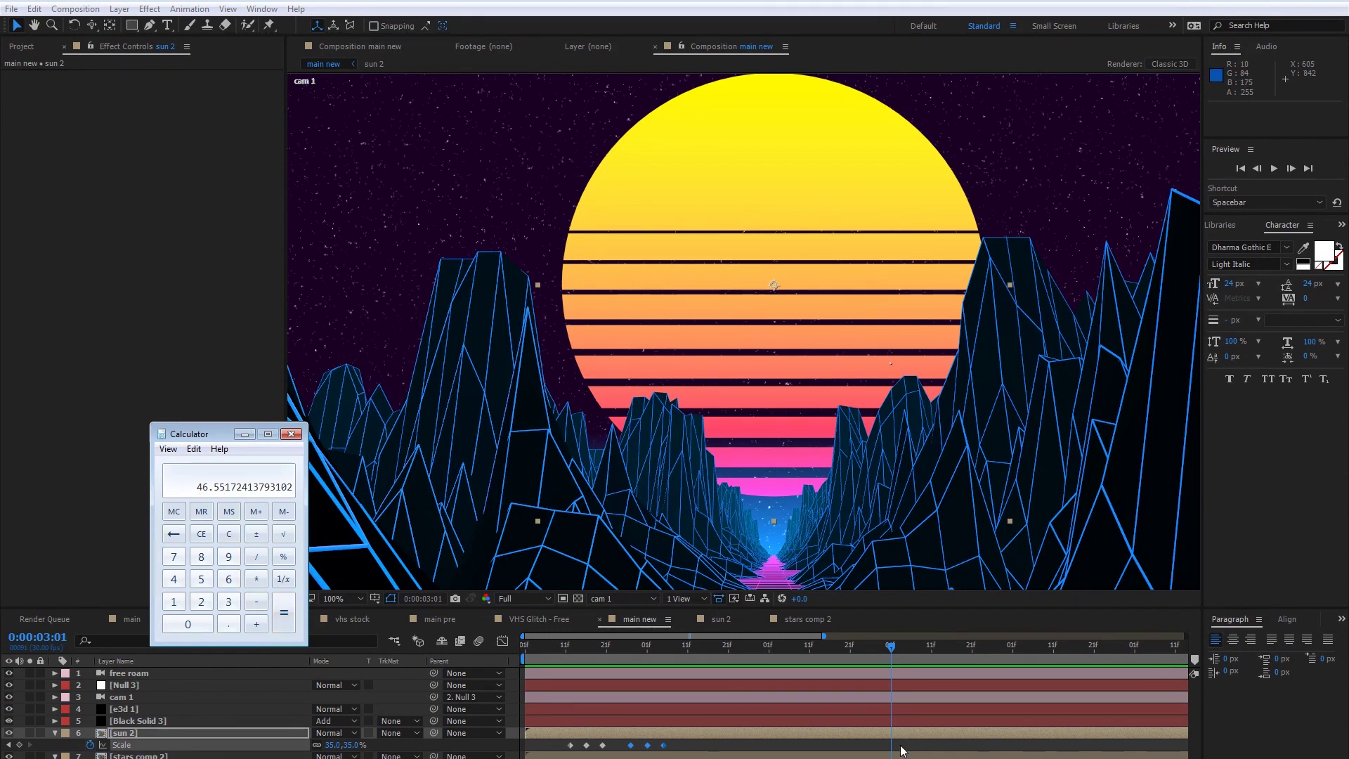
mouse_move(705, 652)
left_mouse_down()
mouse_move(731, 651)
mouse_move(687, 655)
mouse_move(712, 653)
left_mouse_up()
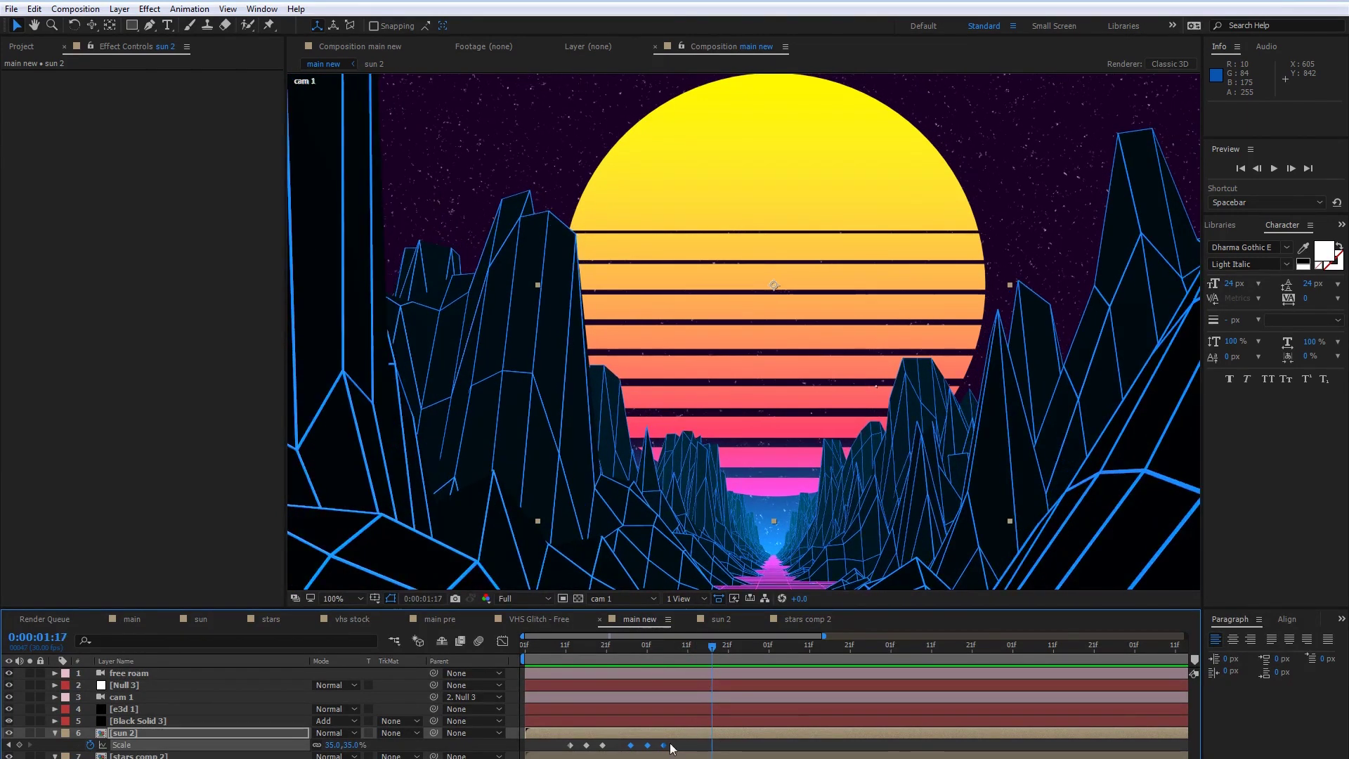
key("ctrl+c")
key("ctrl+v")
left_click_drag(727, 745, 710, 747)
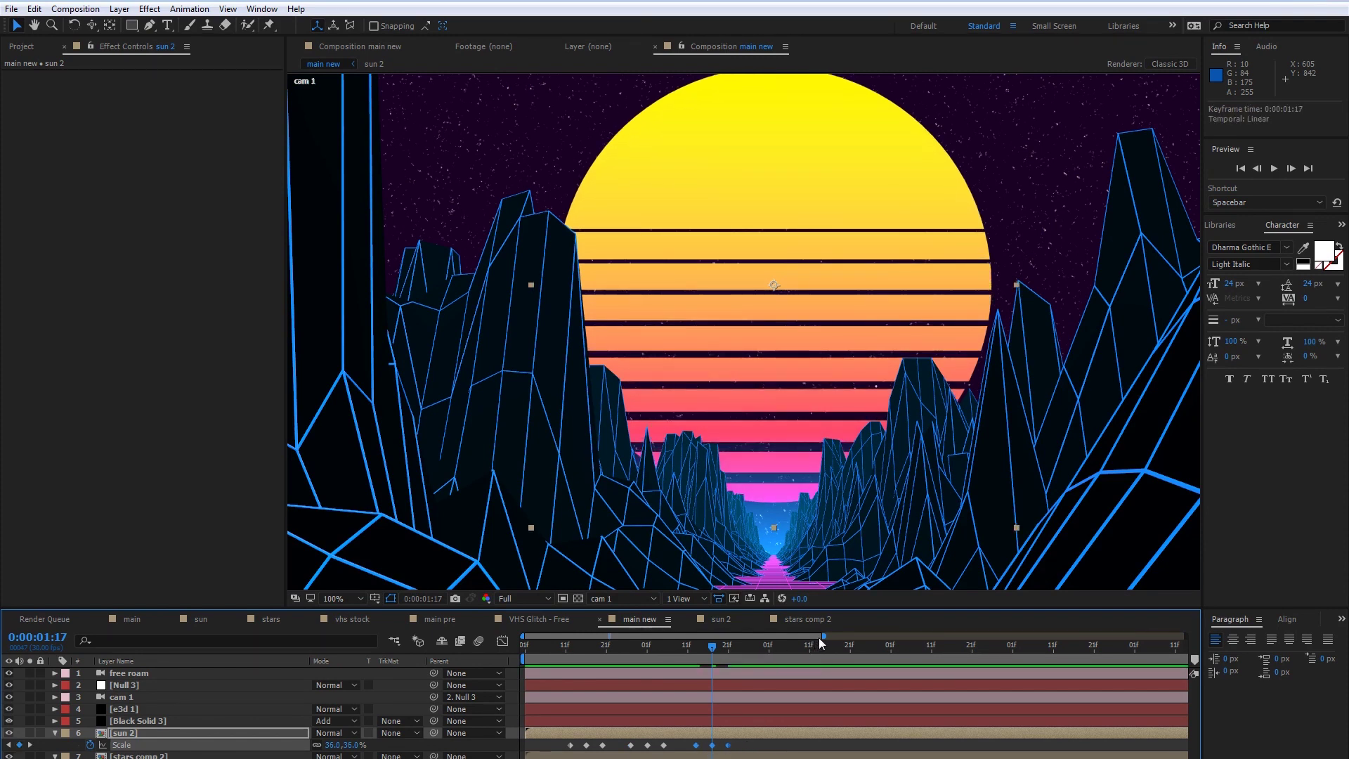
- Add another beat in the Calculator and move the After Effects current time to 0:00:03:03
left_click_drag(758, 647, 832, 651)
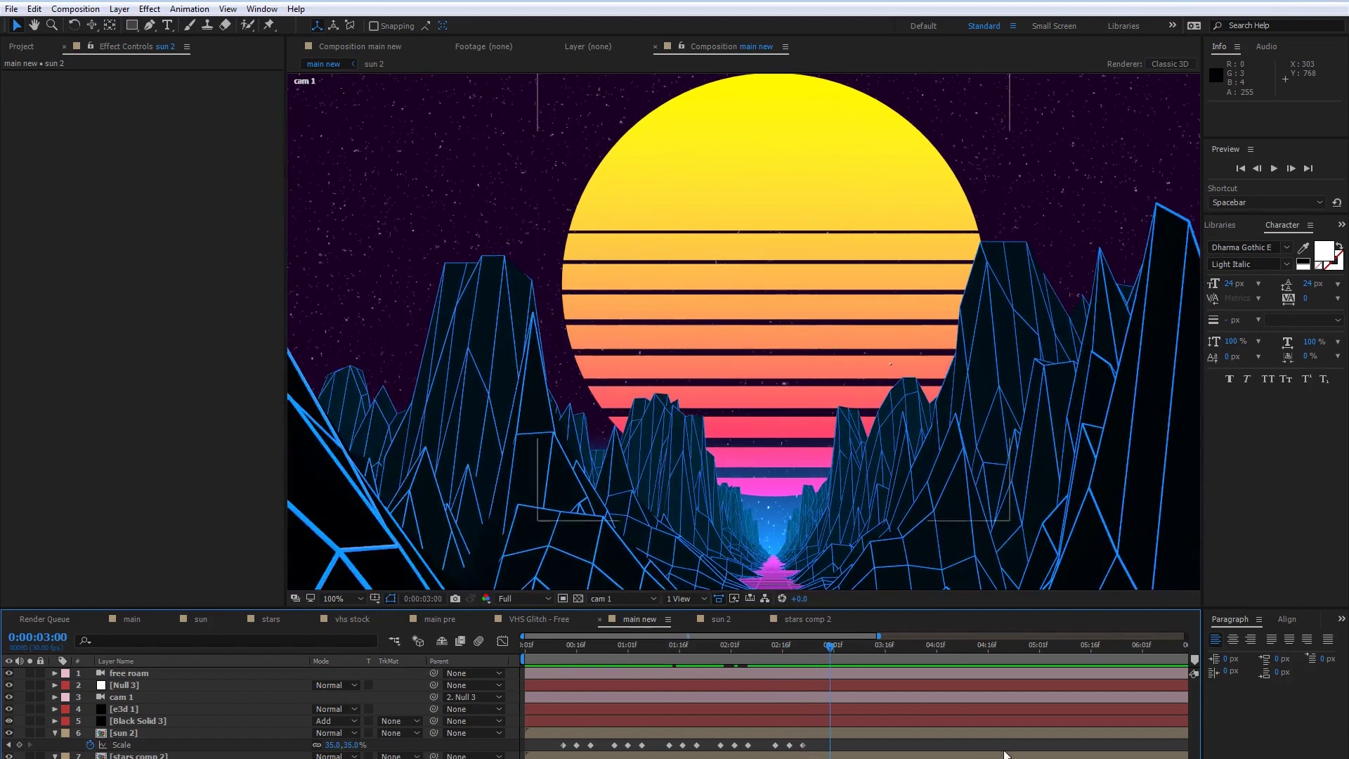
key("alt+Tab")
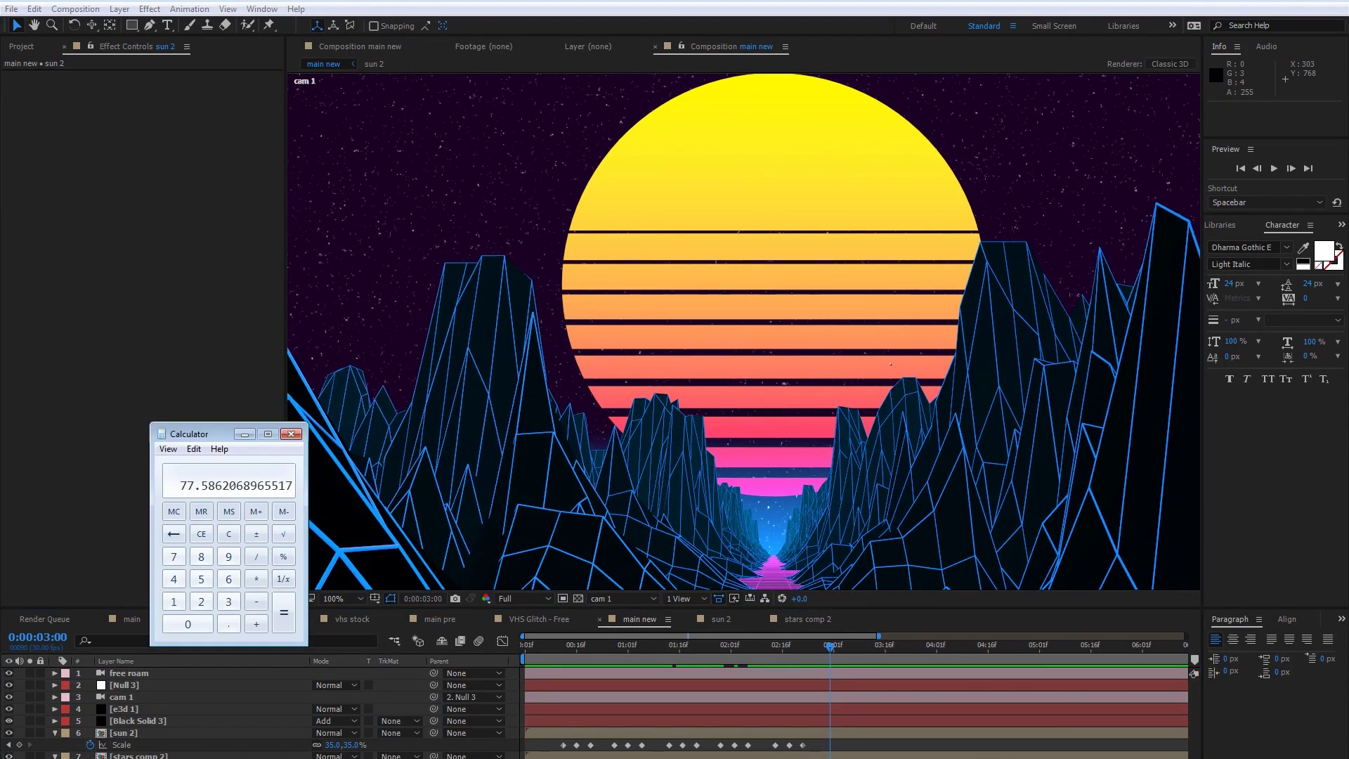
left_click(284, 614)
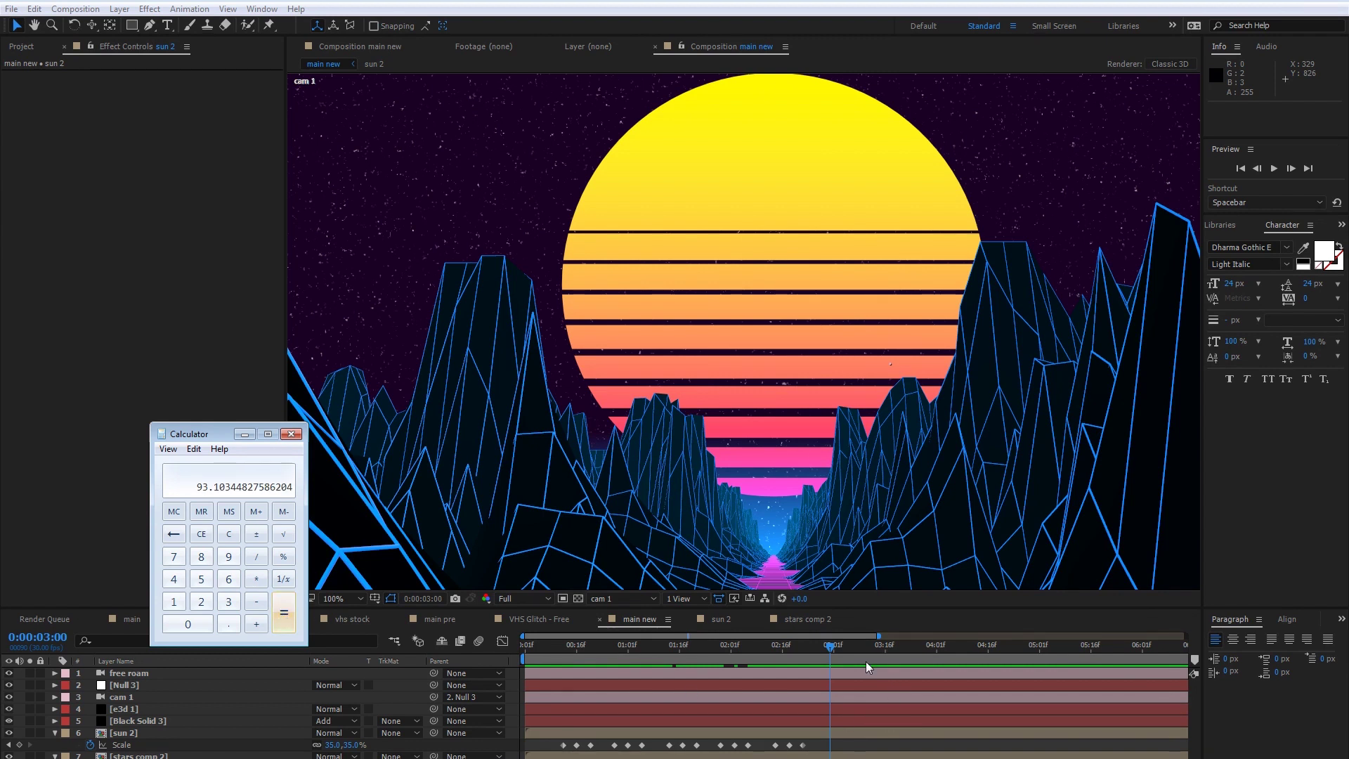
left_click_drag(830, 644, 840, 645)
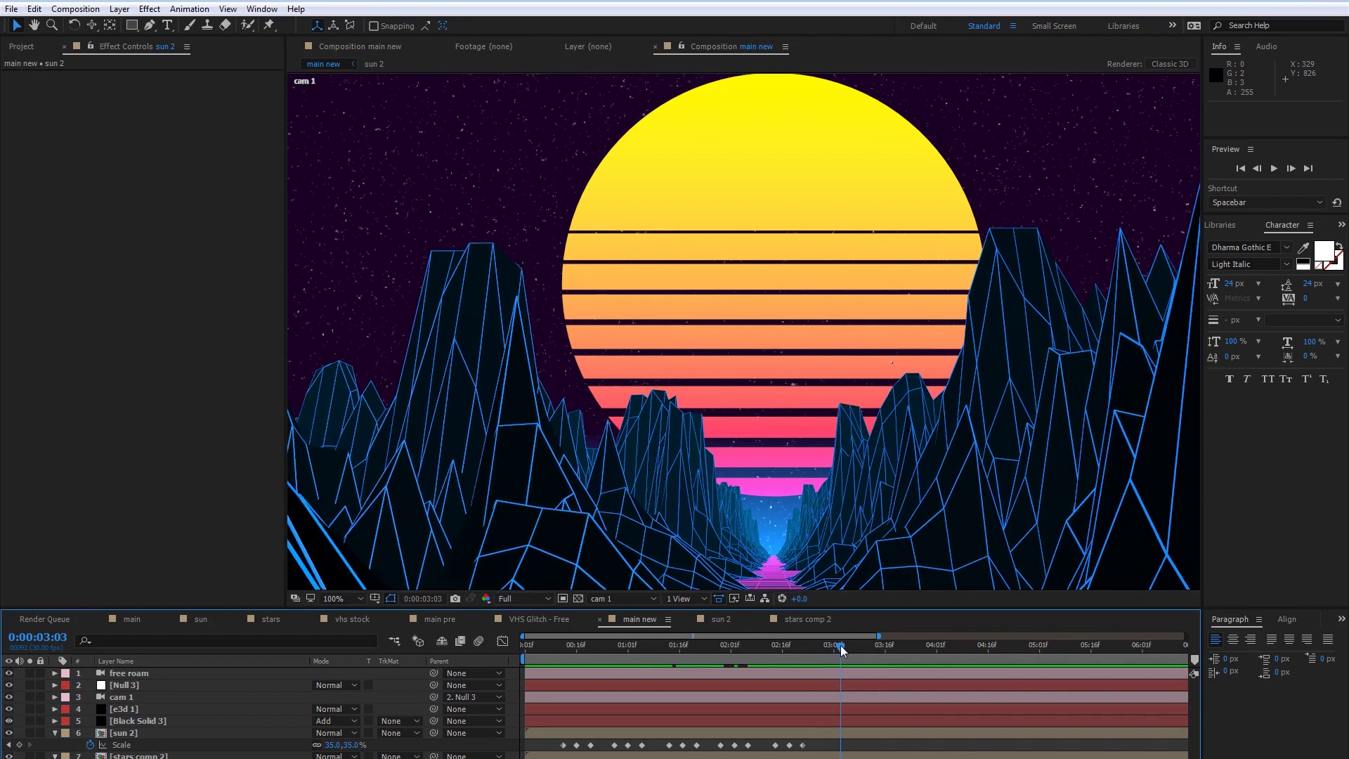
- Copy the last three Scale keyframes on sun 2 and paste them with the middle one at 0:00:03:03
left_click_drag(812, 749, 745, 745)
key("ctrl+c")
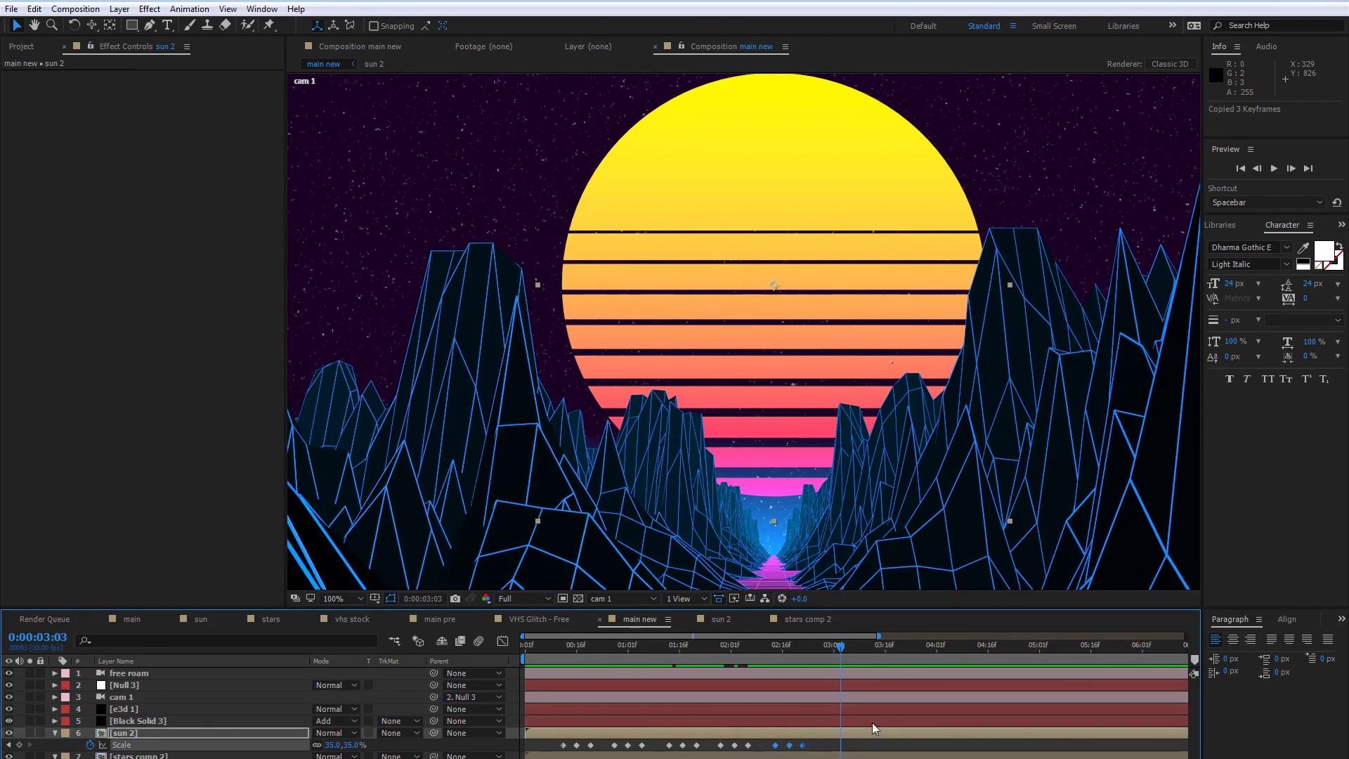
key("ctrl+v")
left_click_drag(881, 750, 841, 746)
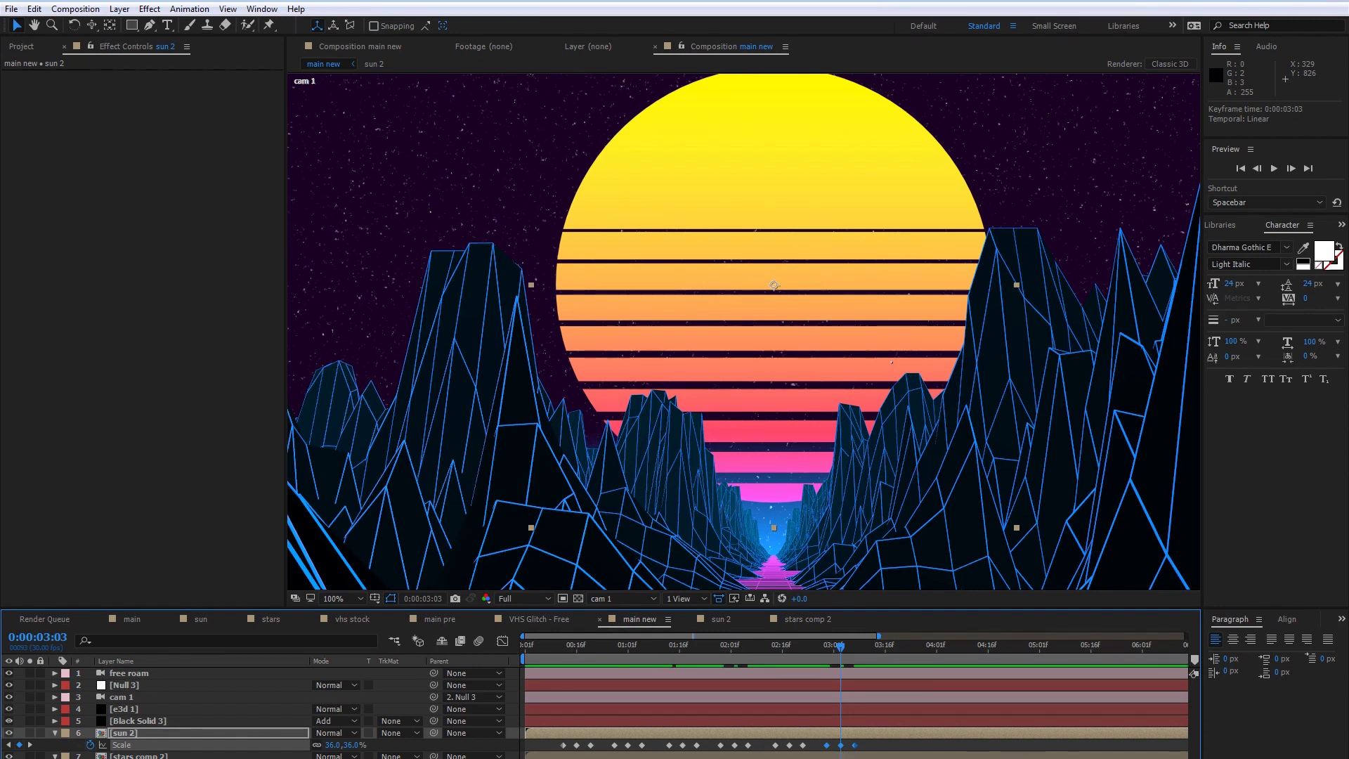
- Calculate the following beat in the Calculator, and in After Effects paste the scale pulse with its peak at 0:00:03:19
key("alt+Tab")
left_click(284, 612)
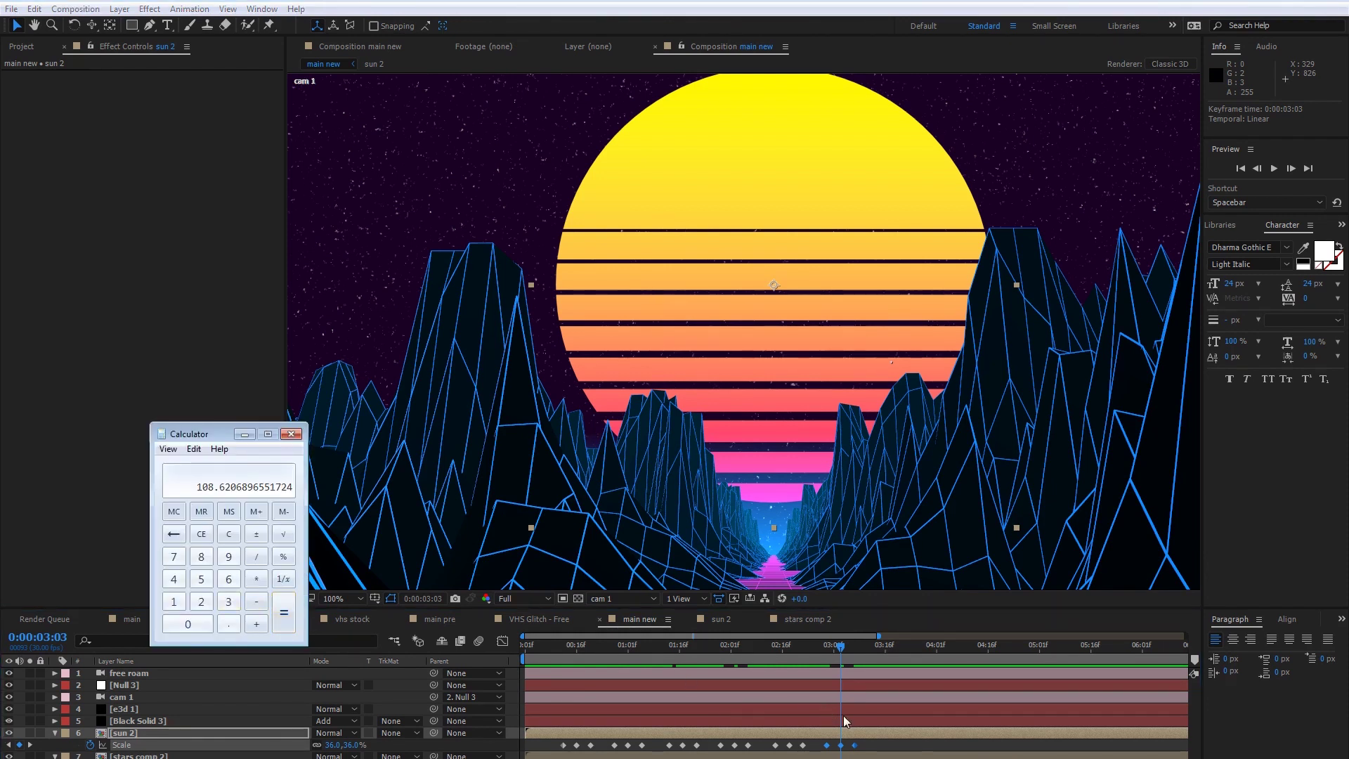
left_click_drag(848, 662, 896, 667)
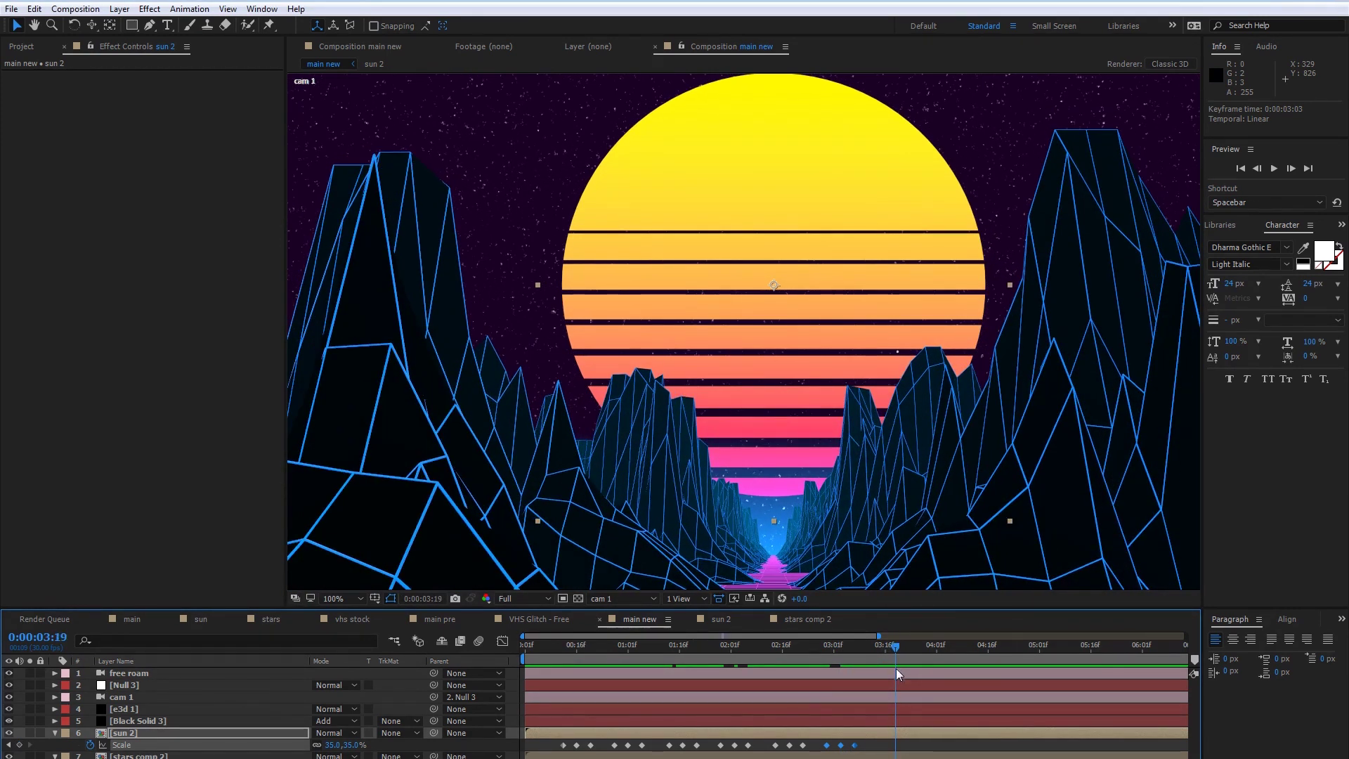
key("ctrl+v")
left_click_drag(933, 749, 895, 749)
key("alt+Tab")
- Copy all of sun 2's Scale keyframes, calculate the next beat in the Calculator, and move the After Effects current time to 0:00:04:20
left_click_drag(991, 746, 512, 749)
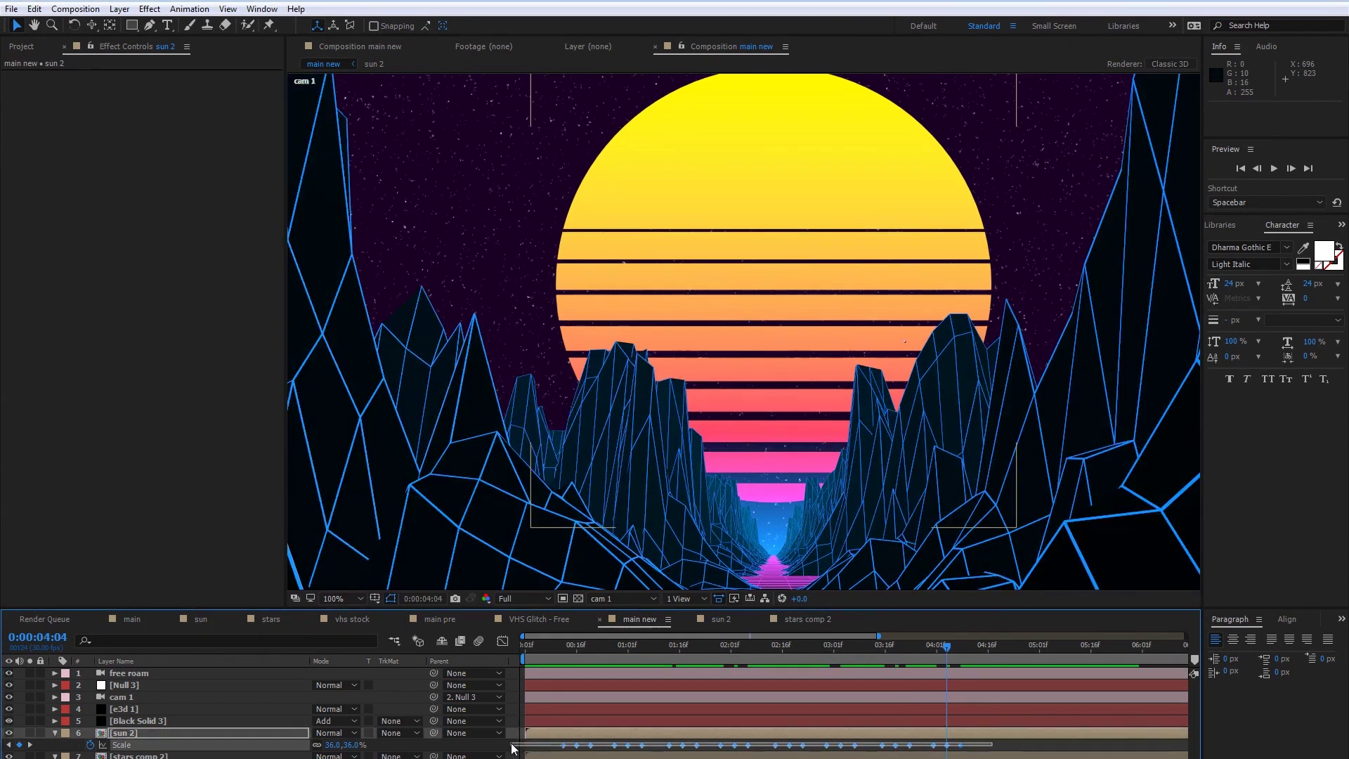
key("ctrl+c")
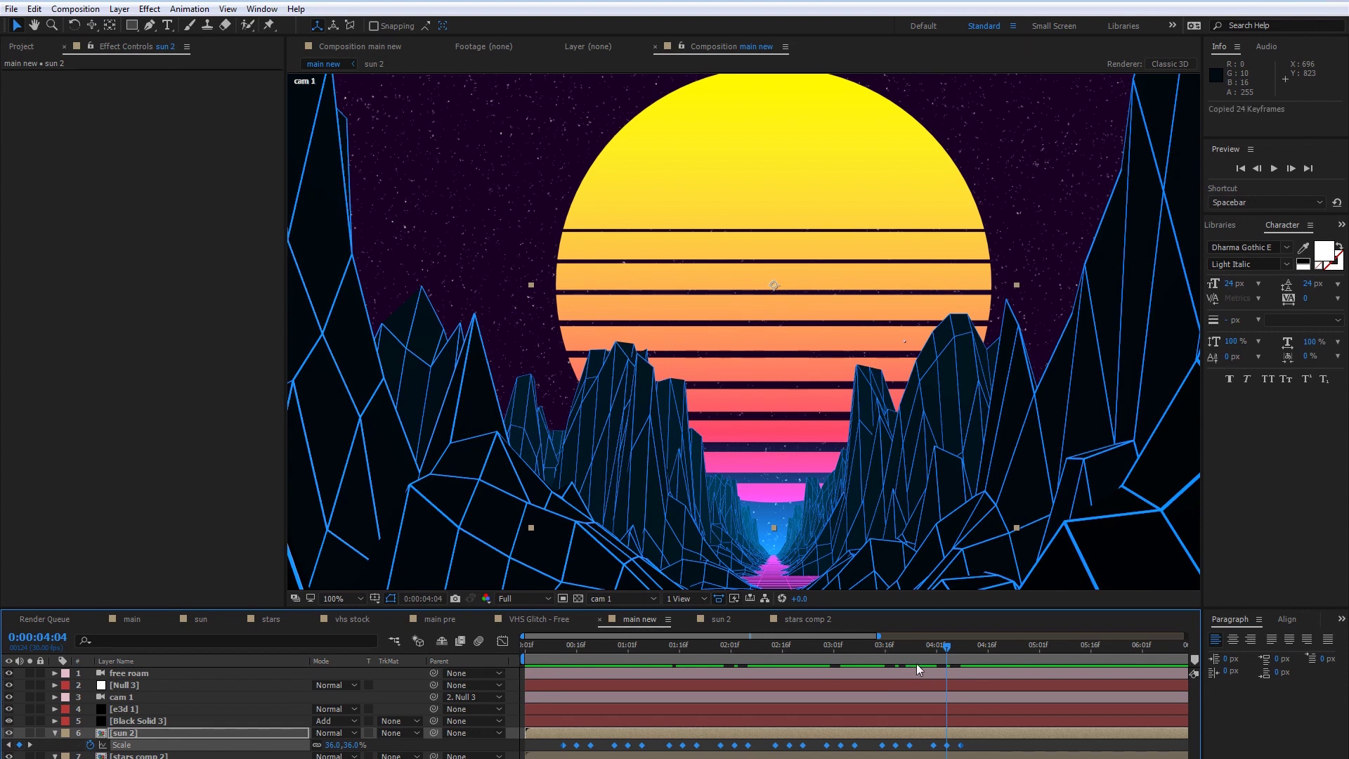
left_click_drag(882, 639, 1254, 690)
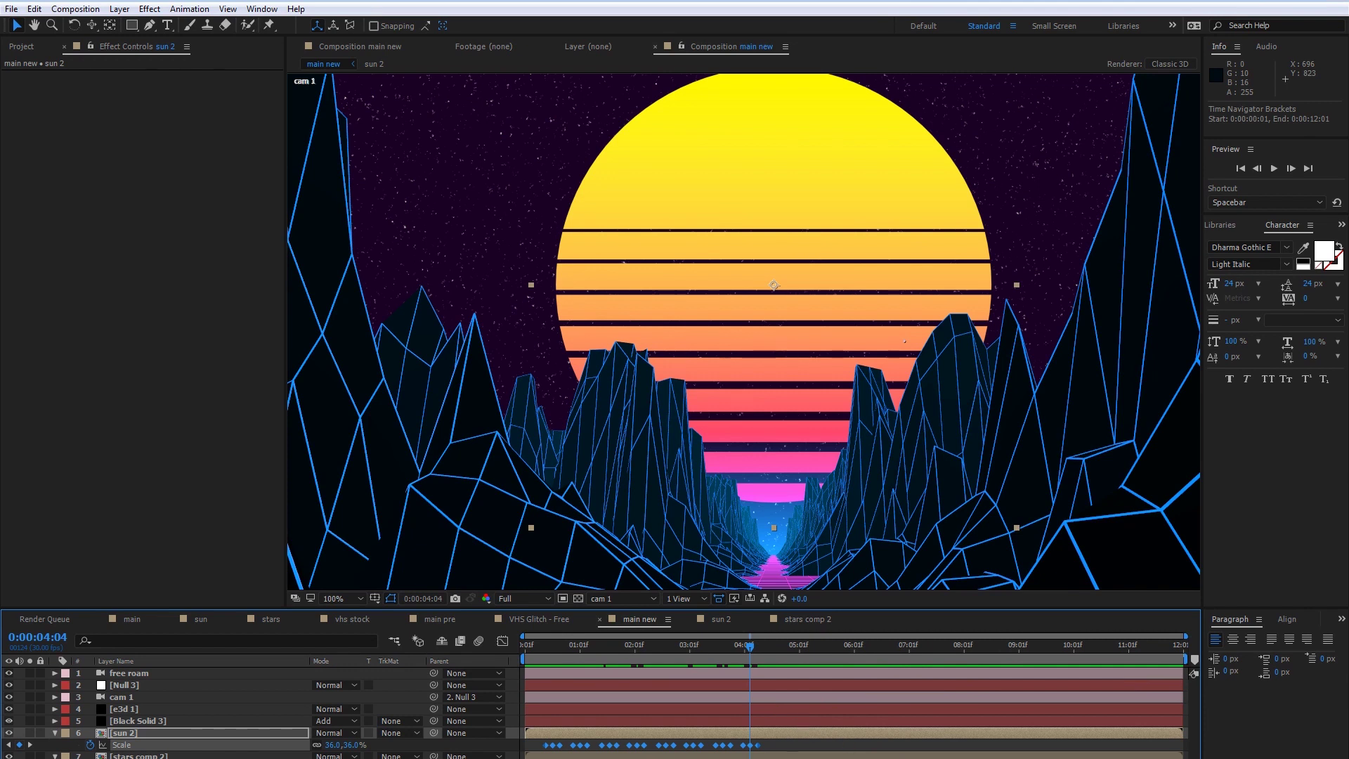
key("alt+Tab")
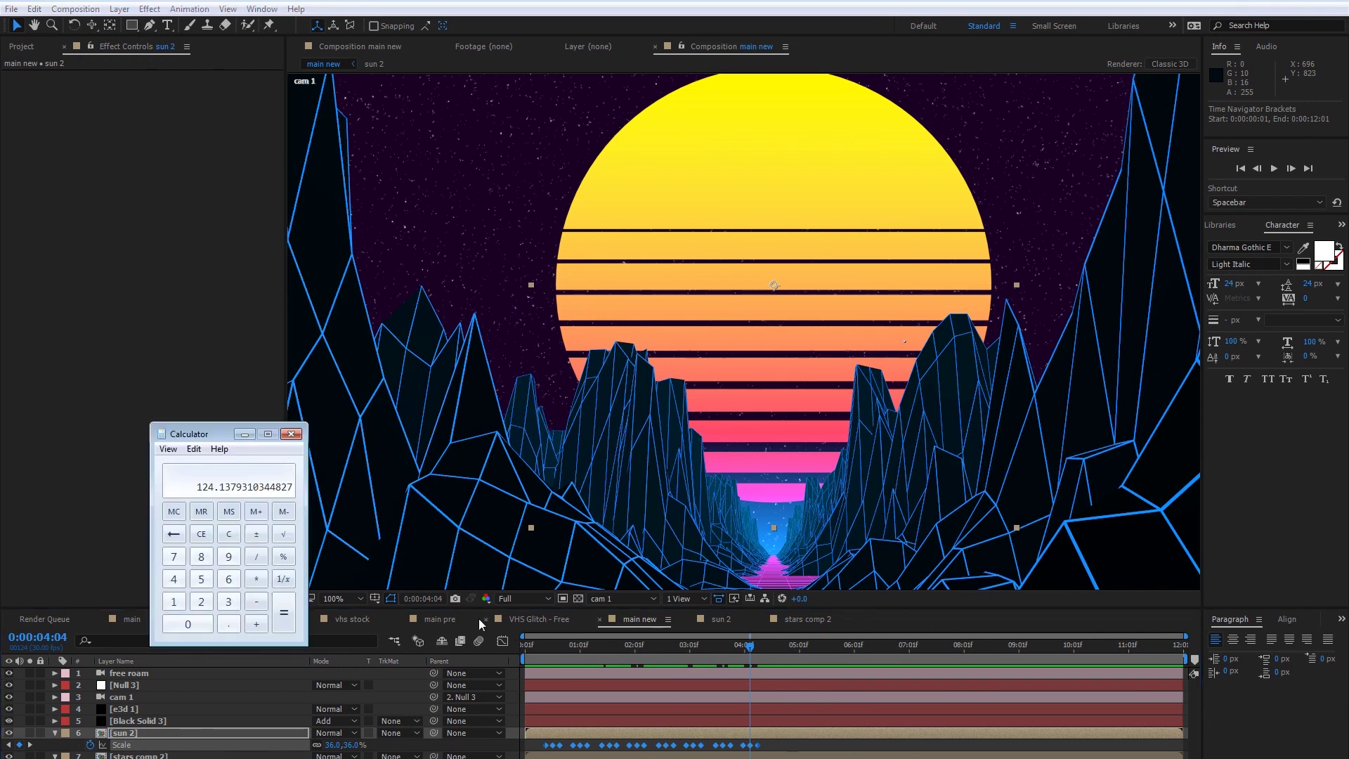
left_click(284, 615)
left_click_drag(747, 642, 777, 649)
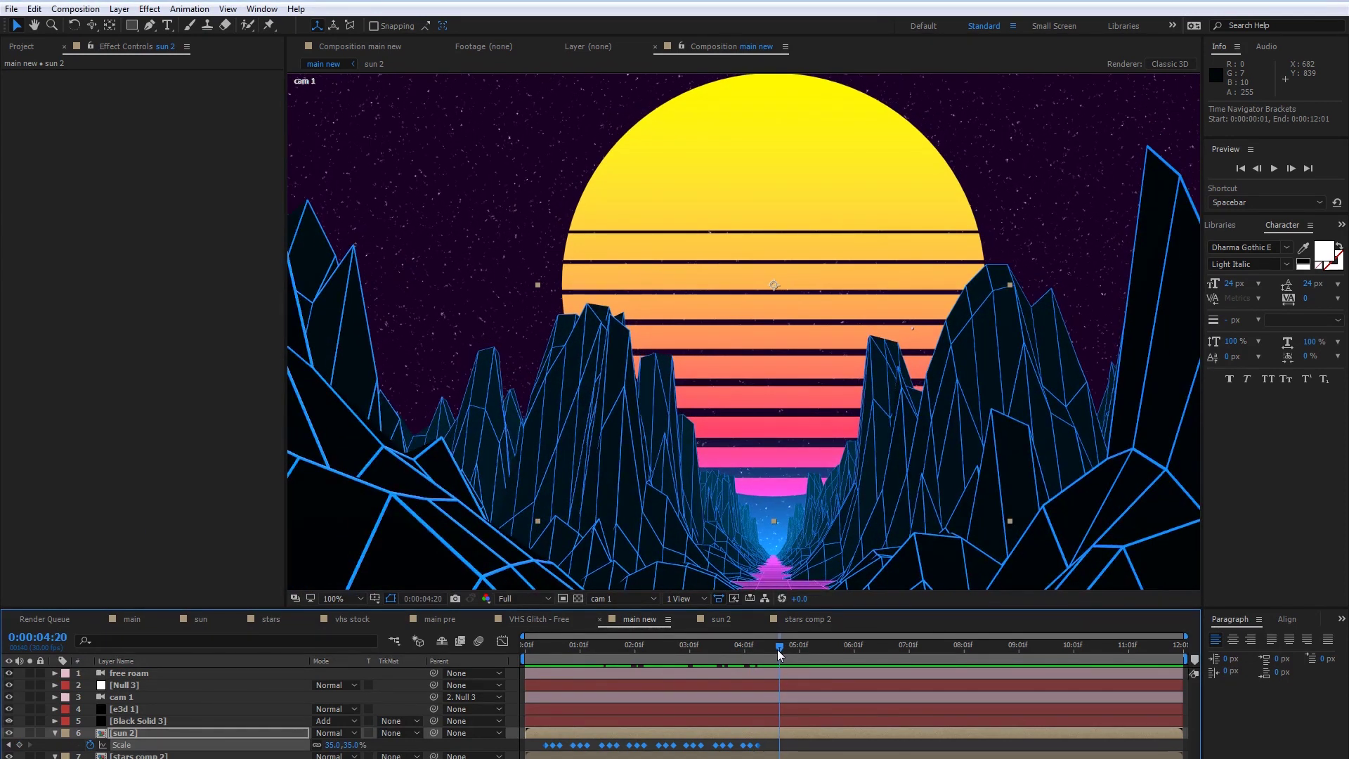
- Duplicate sun 2's whole series of Scale keyframes and align the copy's first peak to 0:00:04:20
left_click_drag(793, 736, 496, 745)
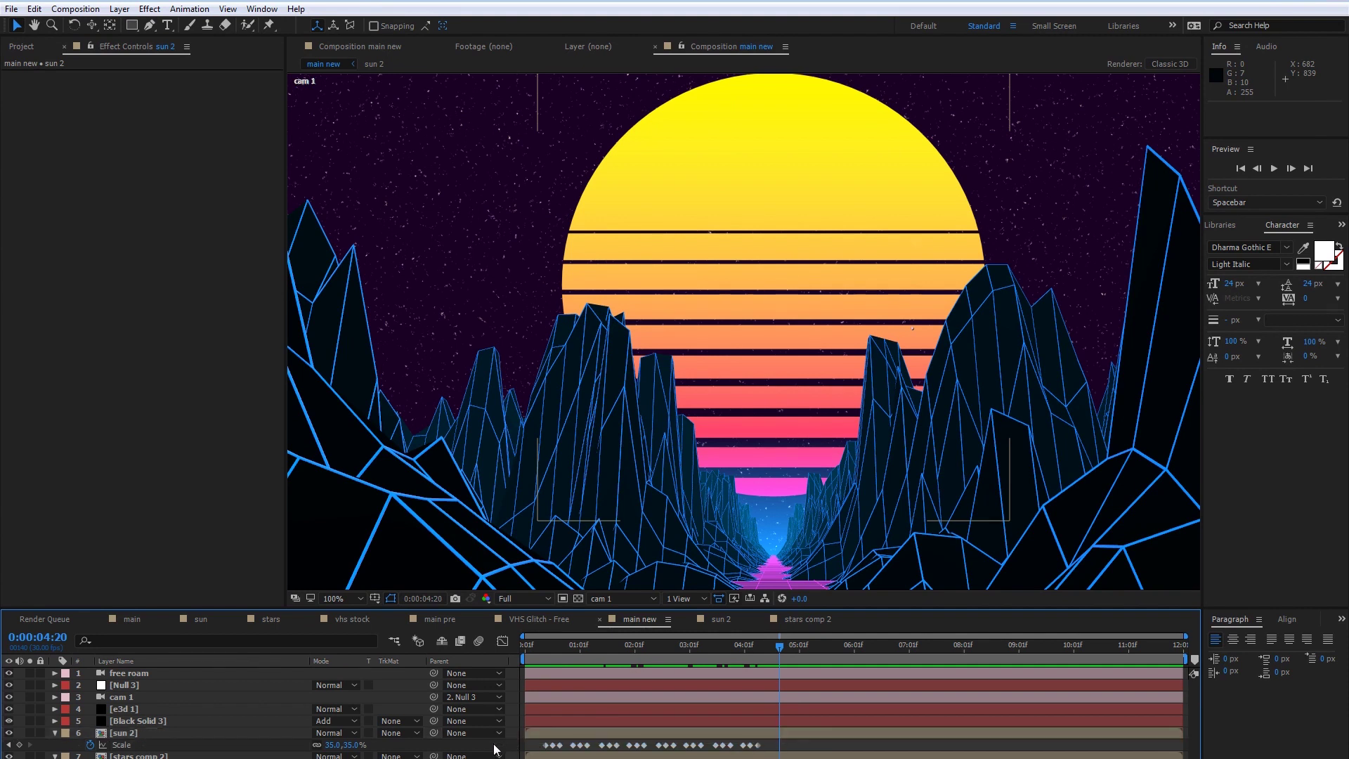
left_click_drag(805, 743, 545, 755)
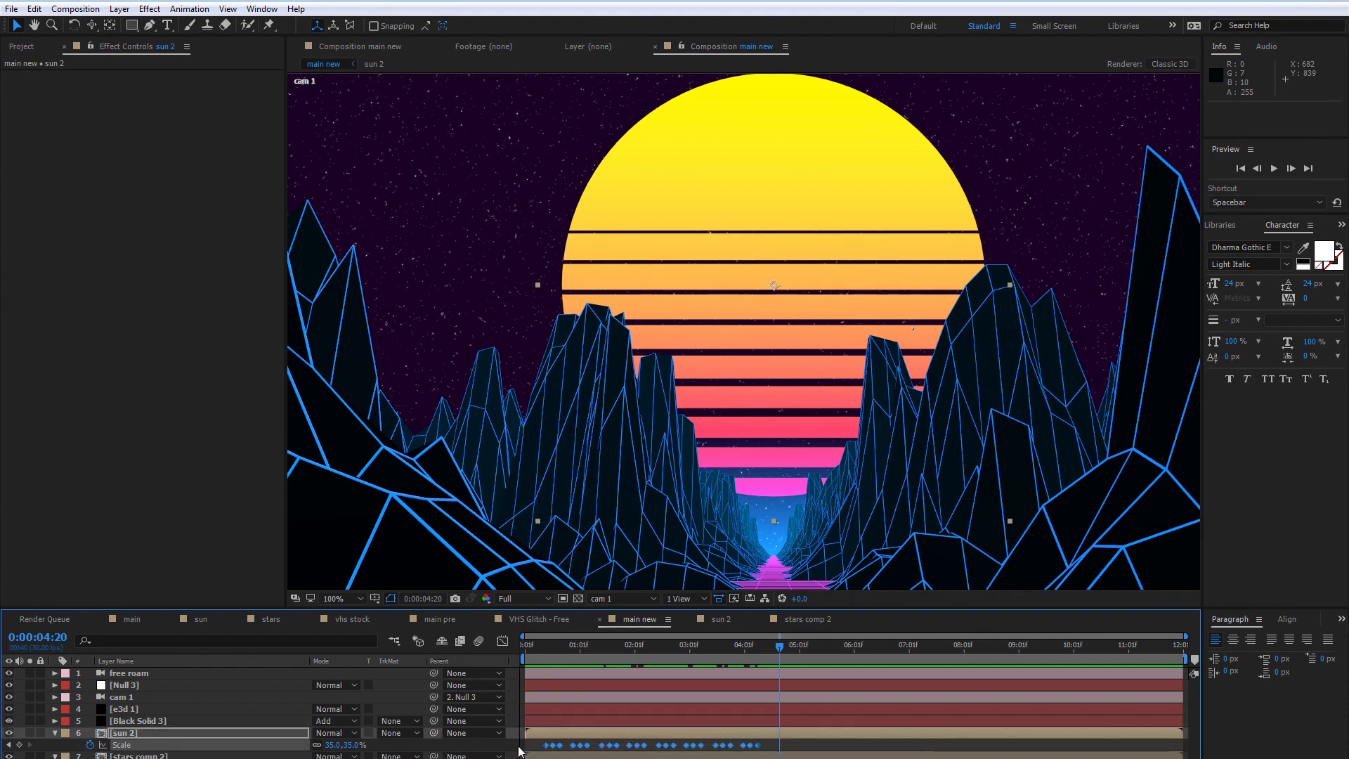
key("ctrl+c")
key("ctrl+v")
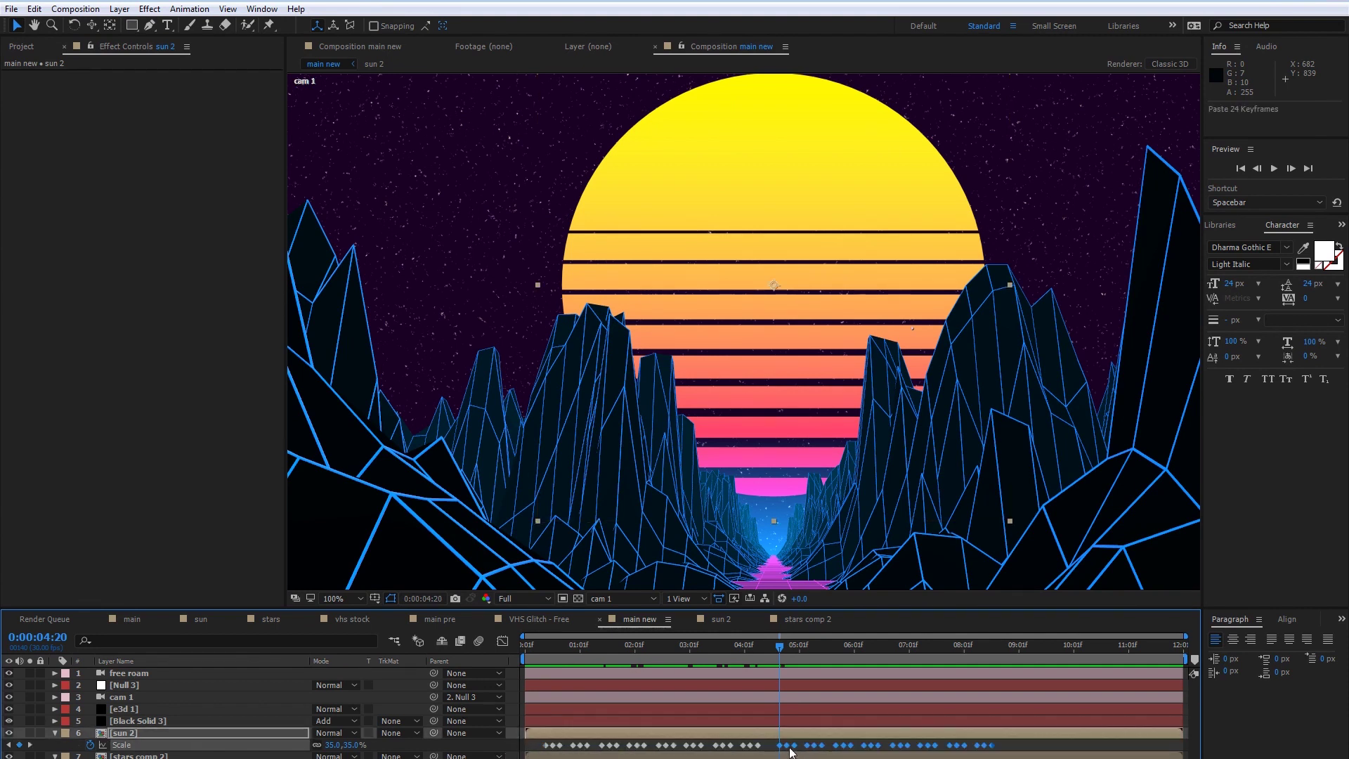
left_click_drag(787, 745, 781, 745)
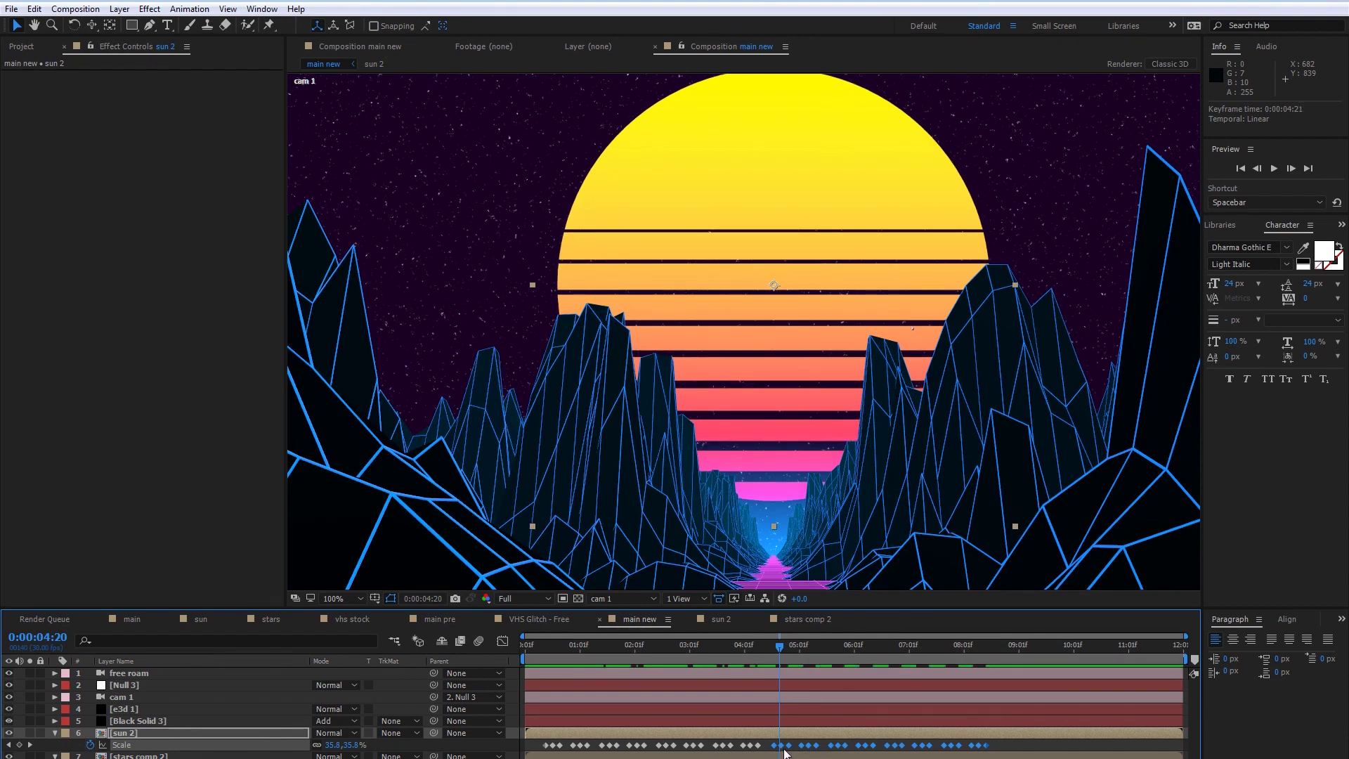
left_click_drag(781, 749, 779, 749)
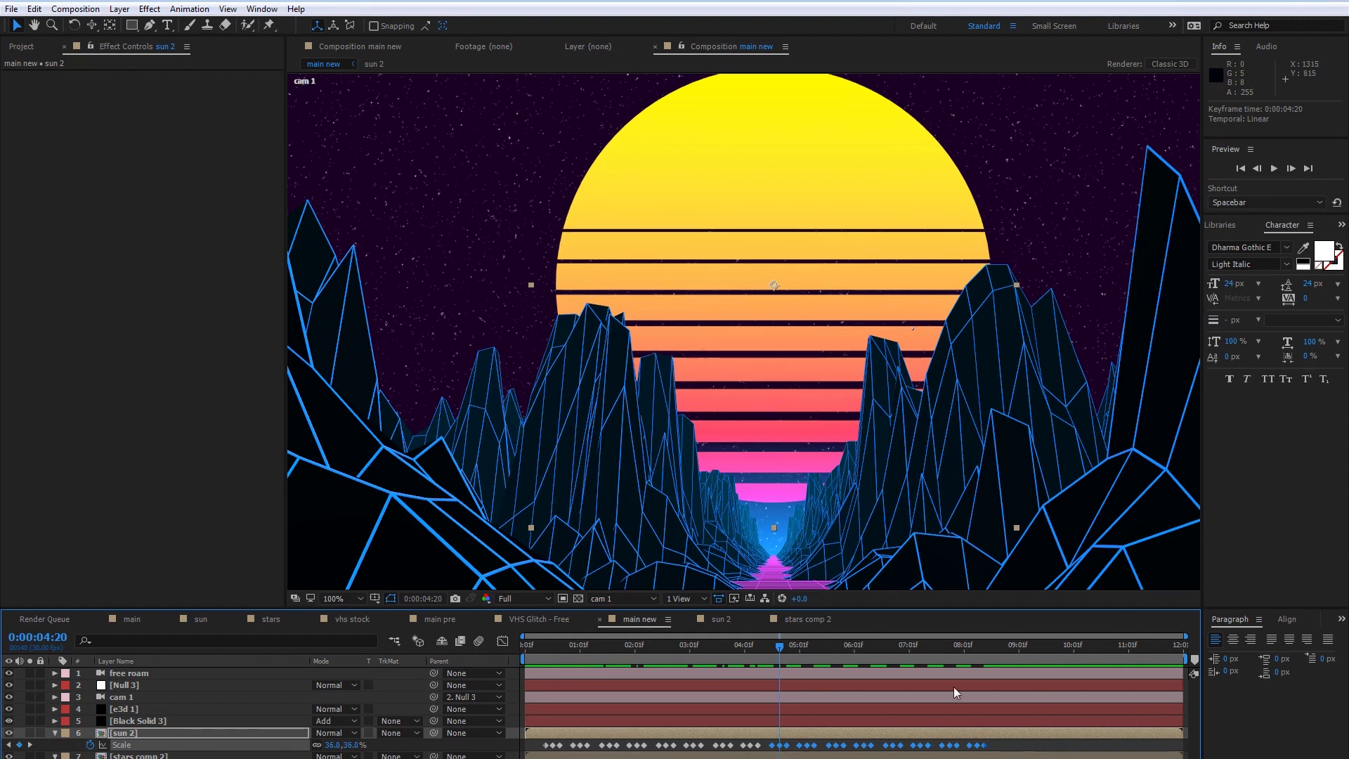
- Paste the copied series of Scale keyframes onto sun 2 again, aligning the copy's first peak to 0:00:08:24
left_click_drag(781, 647, 976, 664)
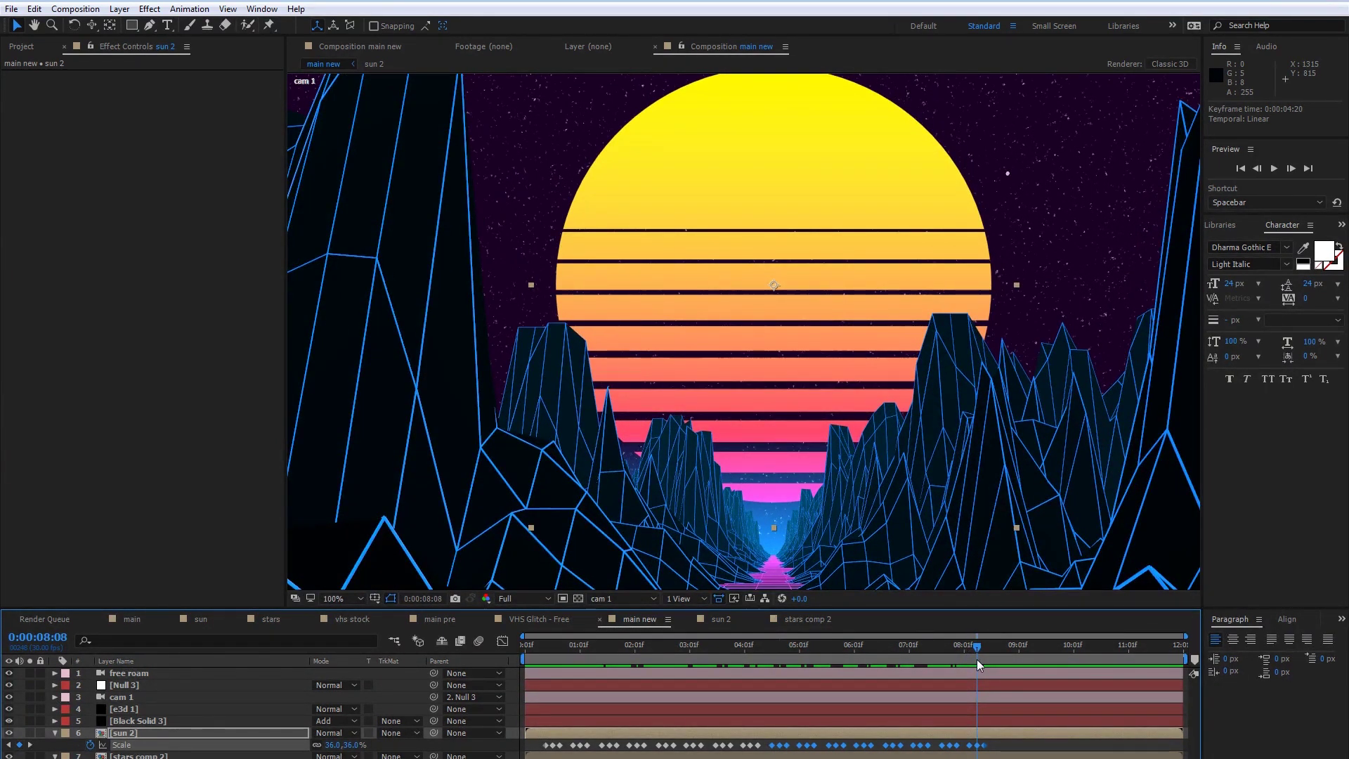
left_click_drag(976, 658, 965, 657)
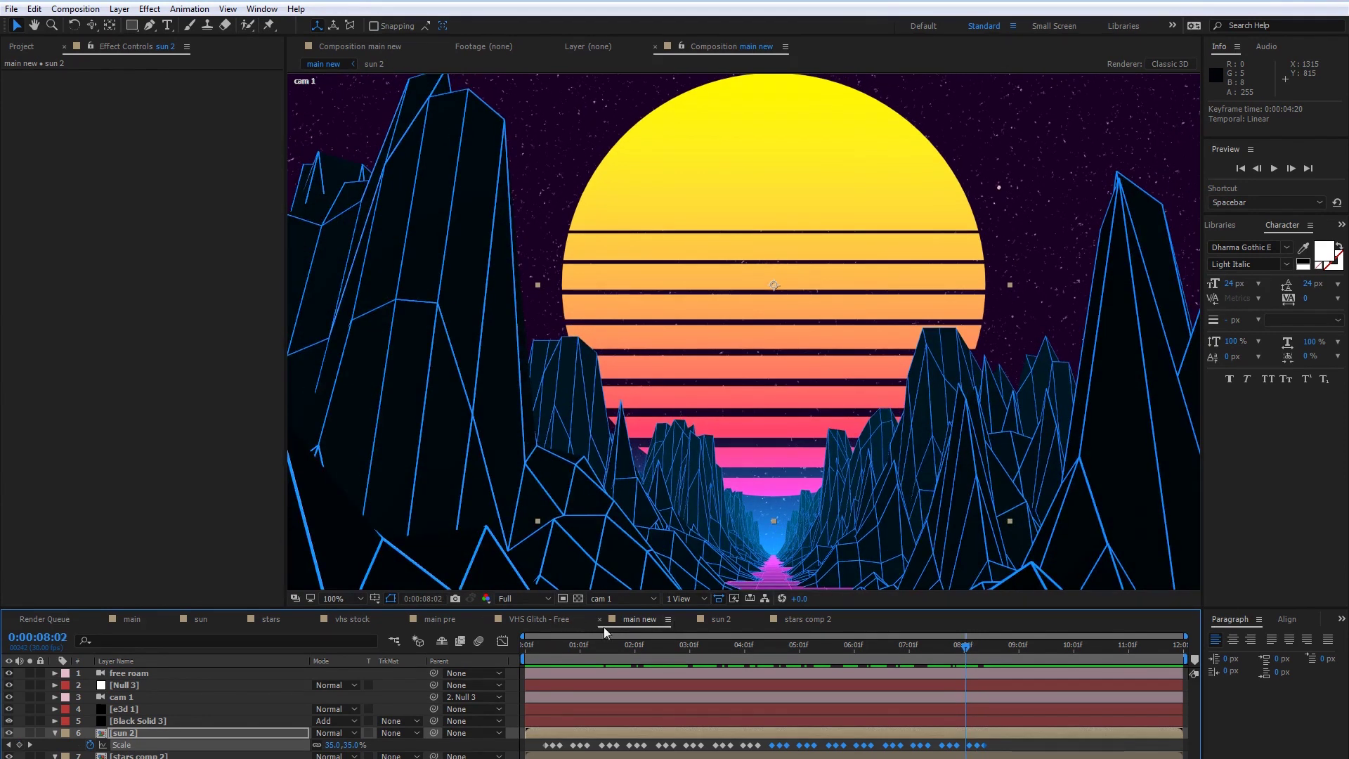
left_click_drag(521, 636, 878, 636)
left_click(768, 743)
left_click_drag(699, 645, 731, 679)
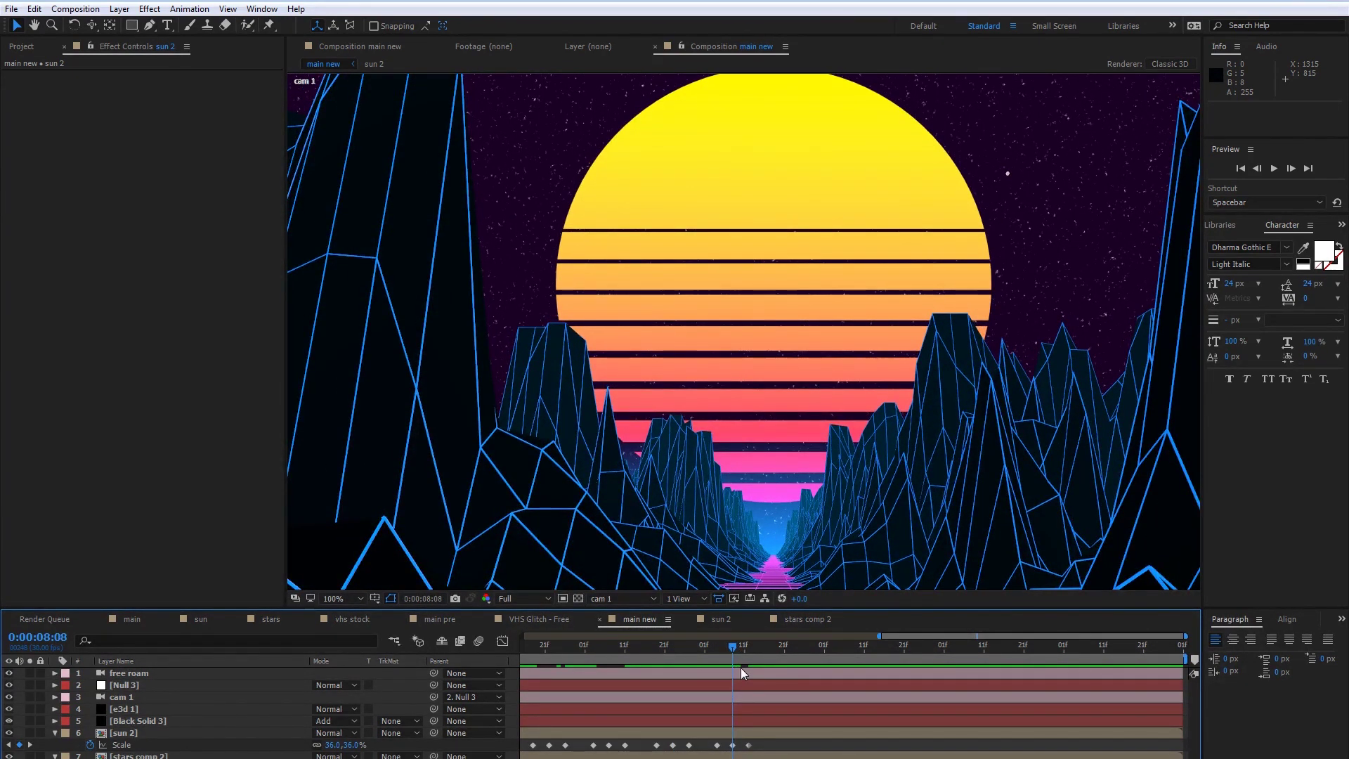
key("space")
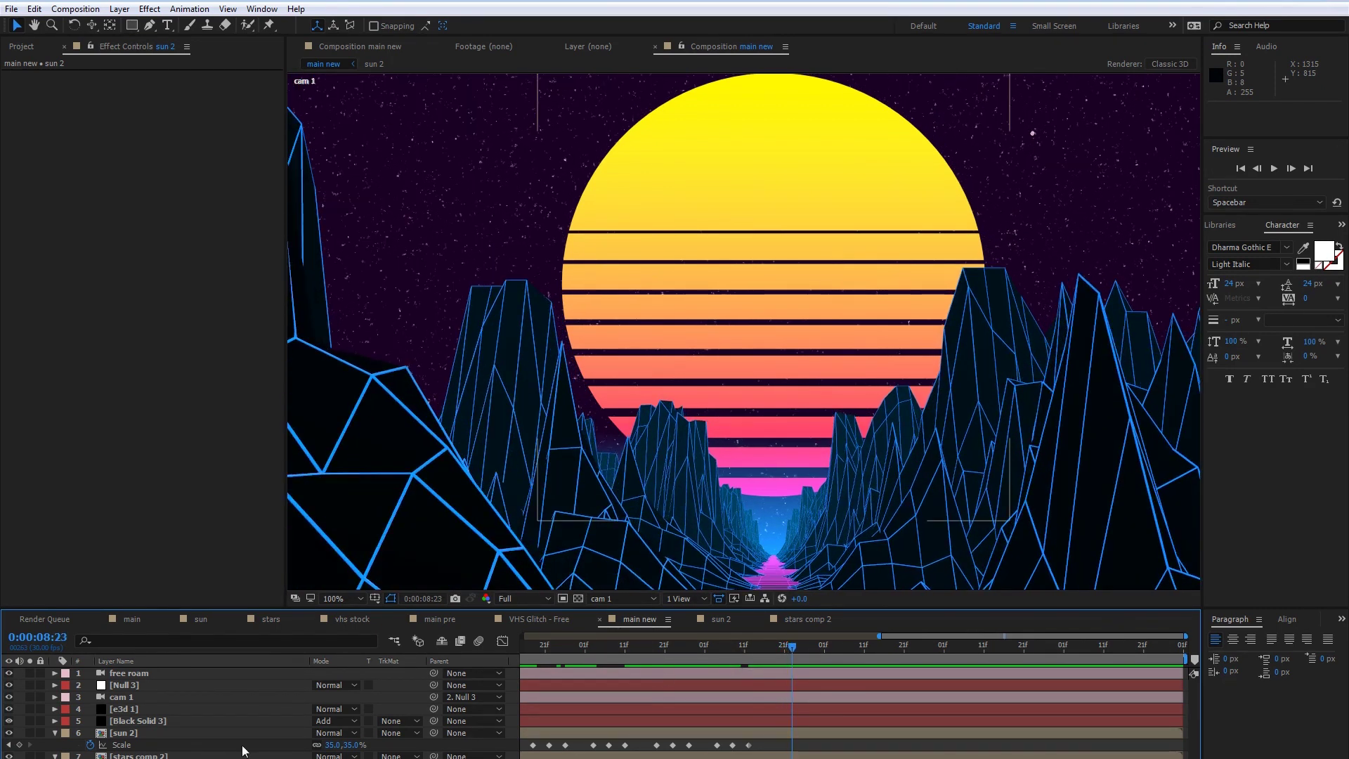
left_click(199, 734)
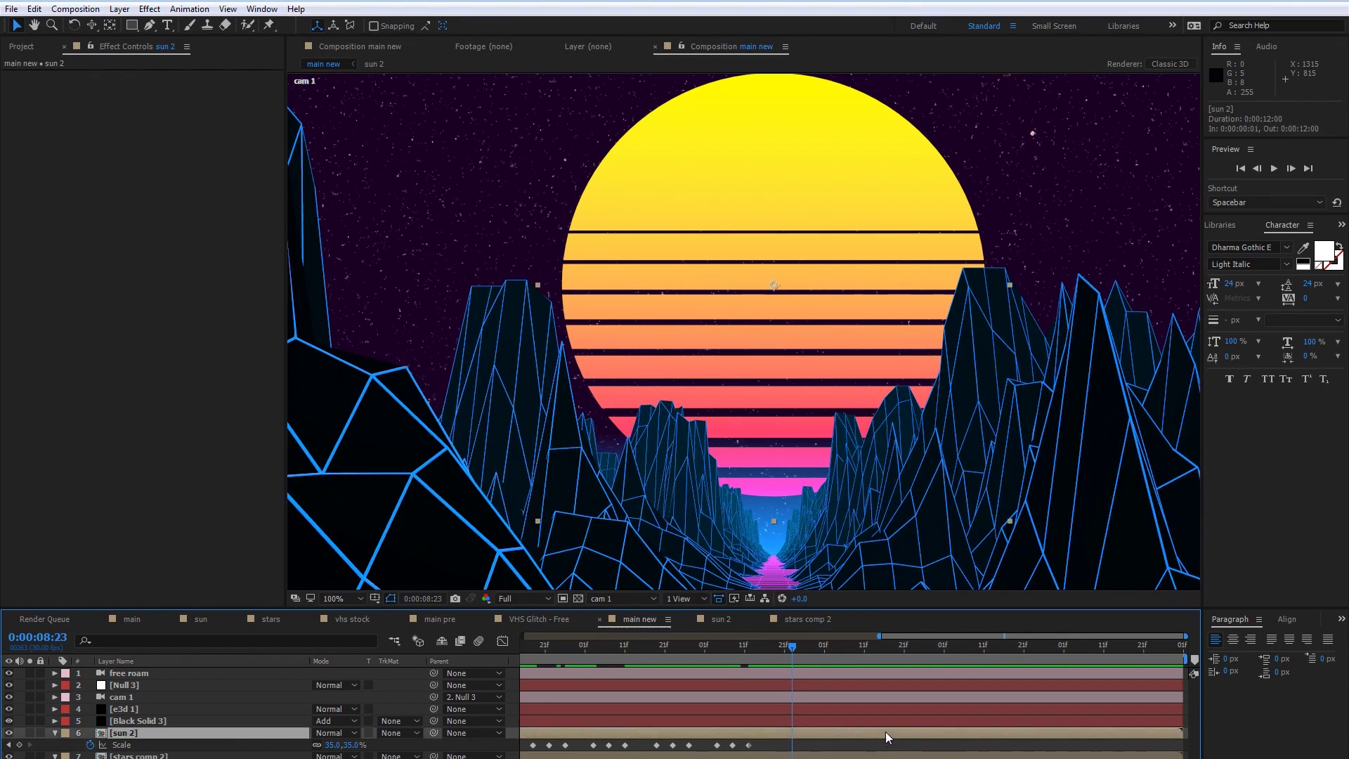
key("Page_Down")
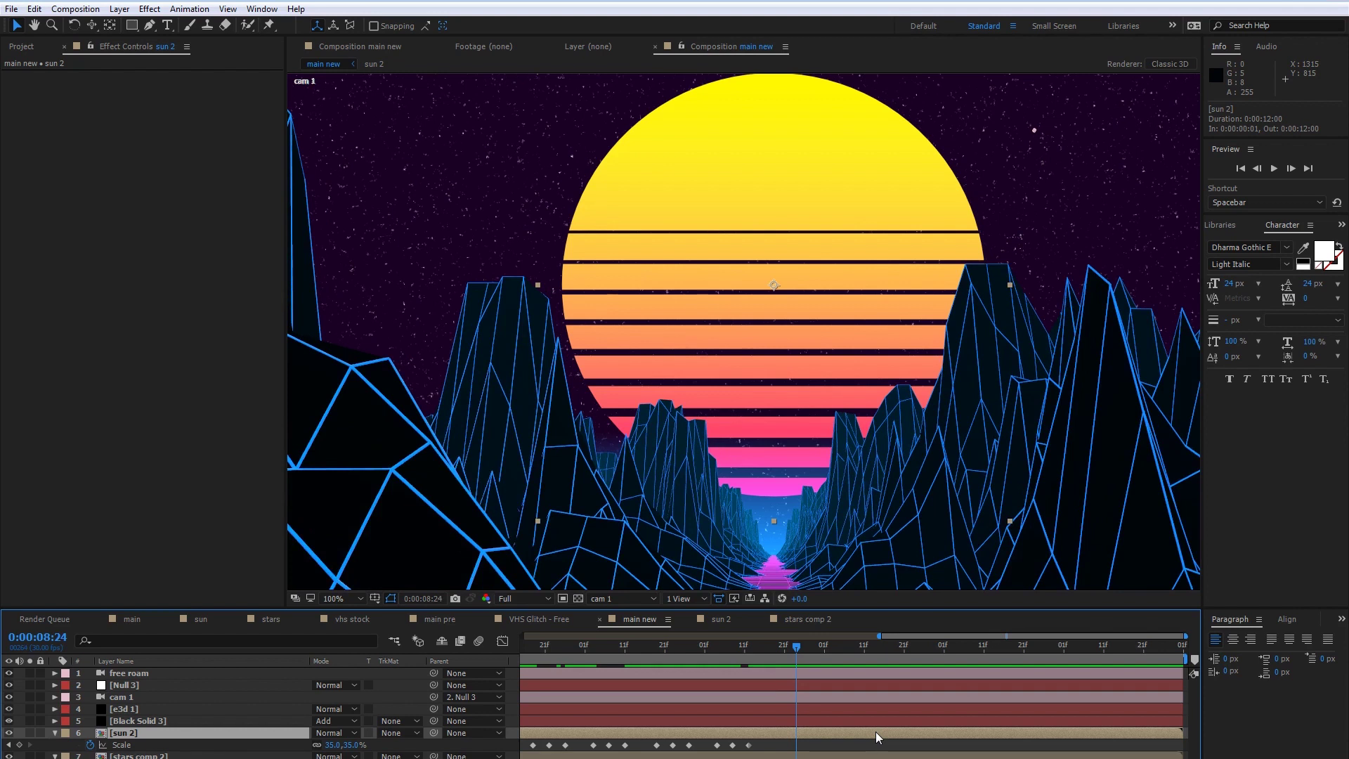
key("ctrl+v")
left_click_drag(813, 747, 799, 753)
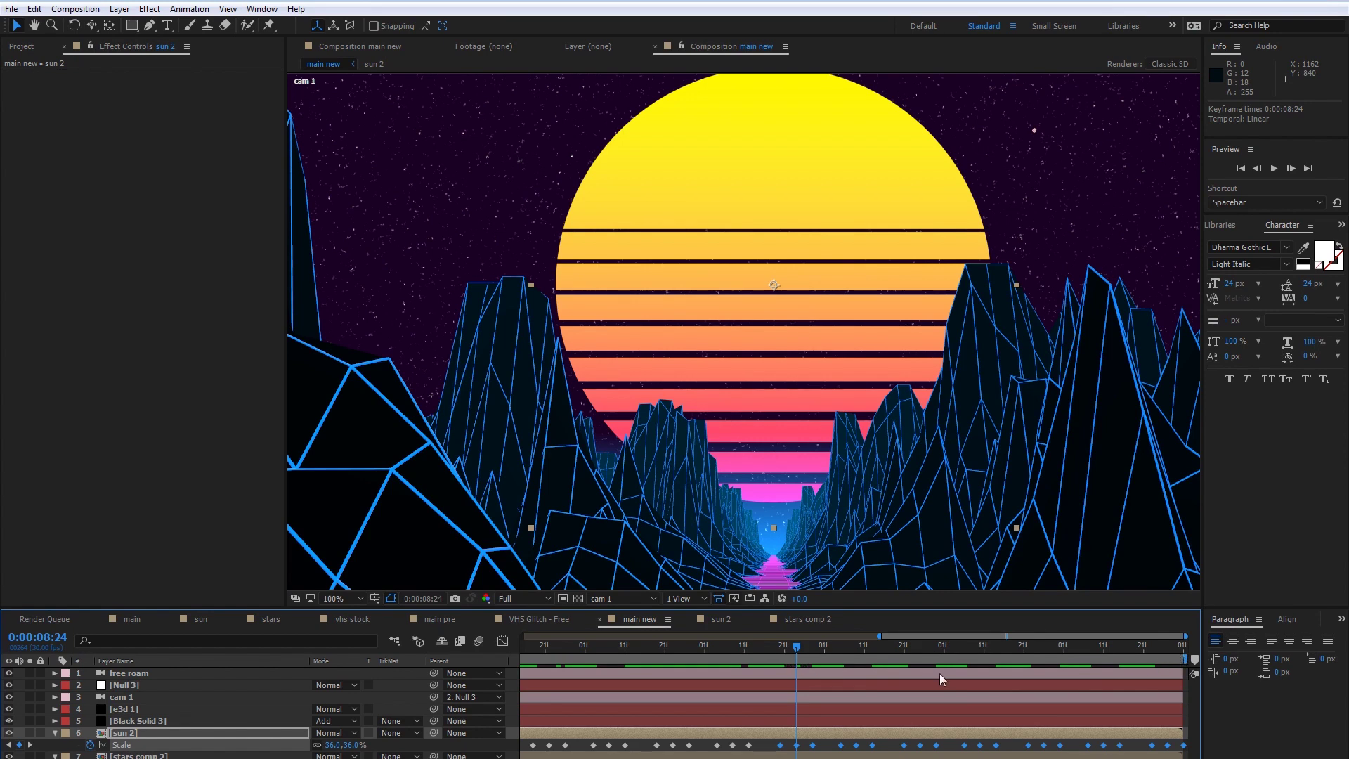
- Review the end of the main new, main and sun 2 compositions, and compare main new's first and last frames for the loop
left_click_drag(1076, 648, 1170, 660)
left_click_drag(880, 636, 487, 663)
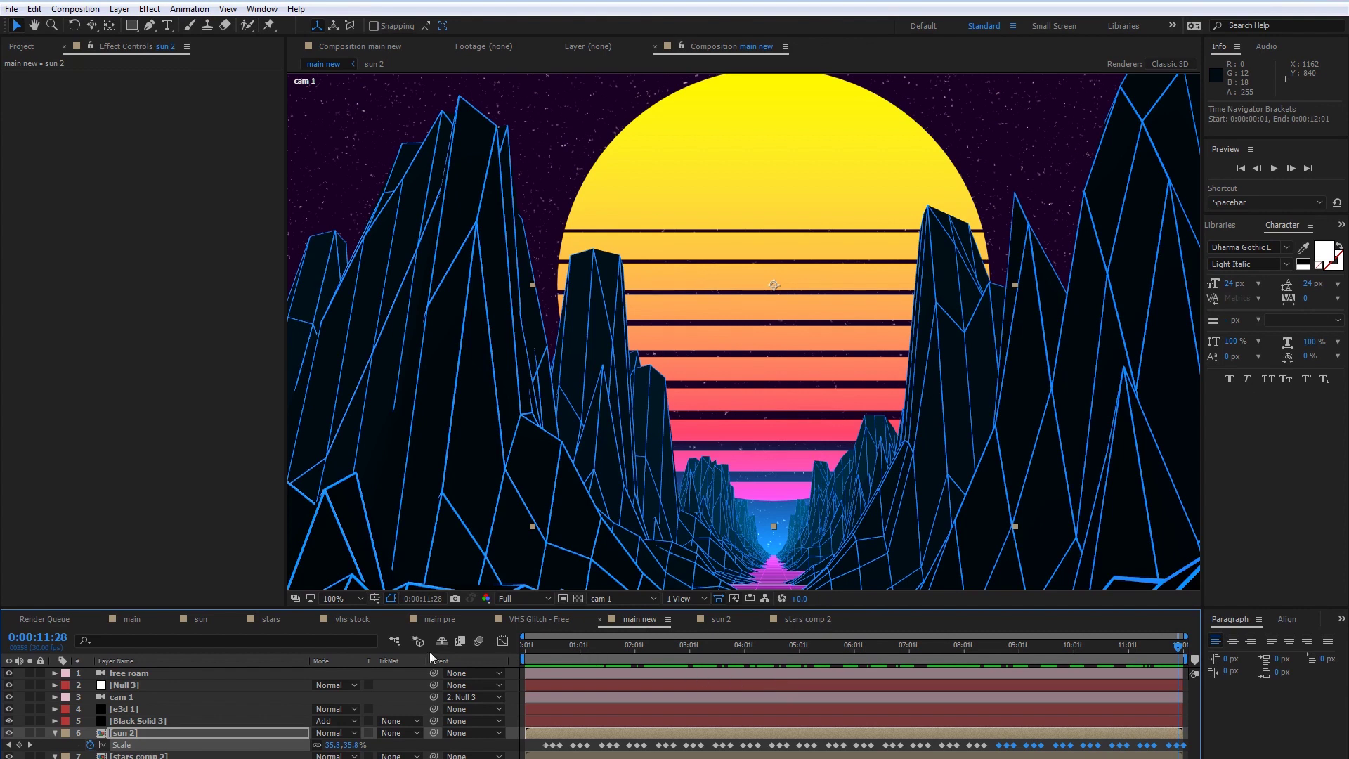
left_click(133, 617)
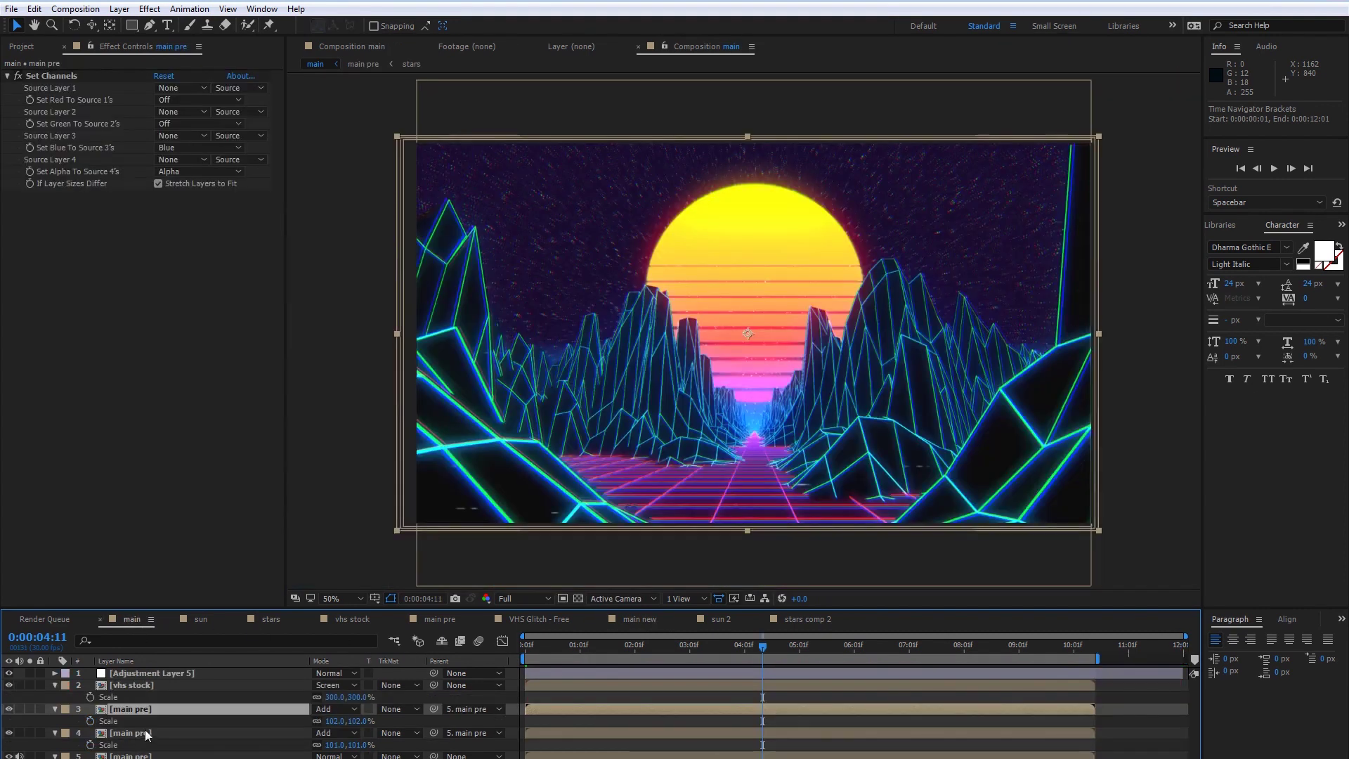
left_click(1093, 646)
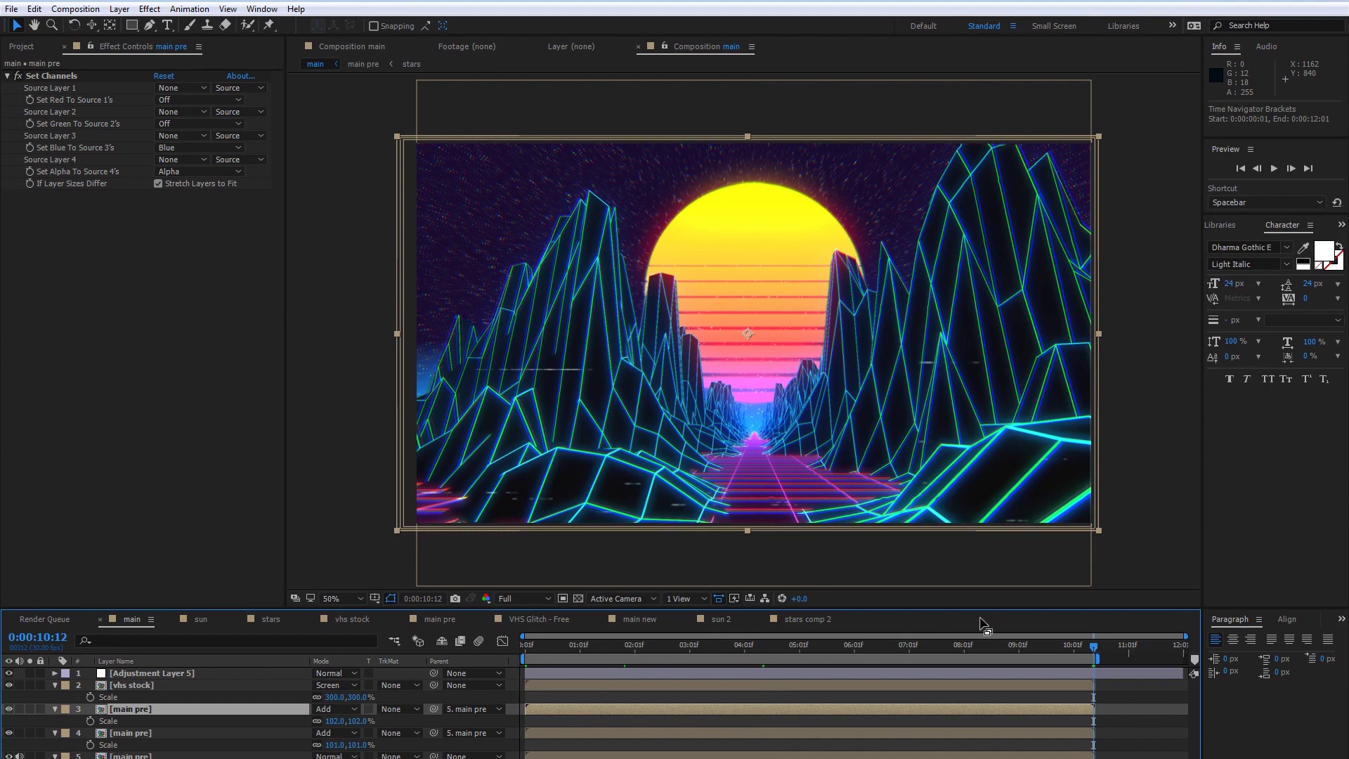
left_click(714, 621)
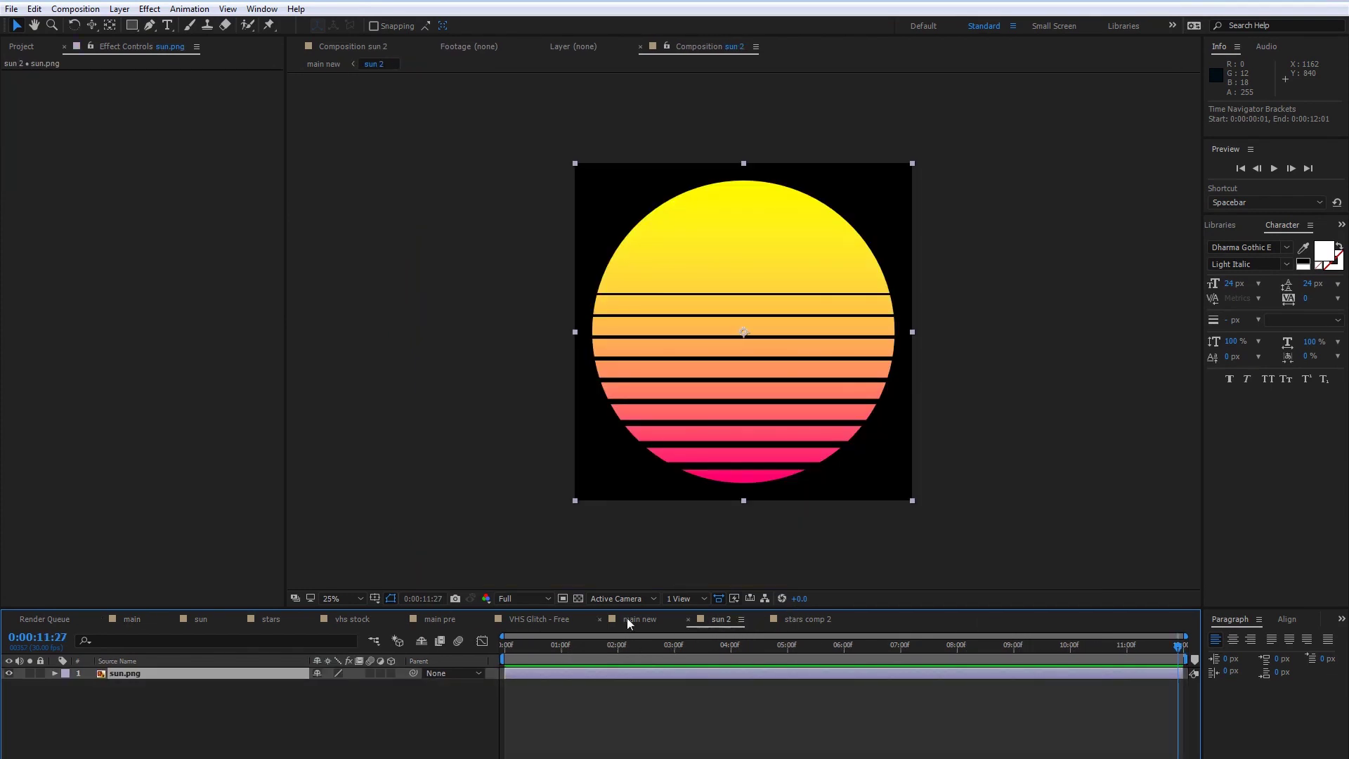
left_click(628, 621)
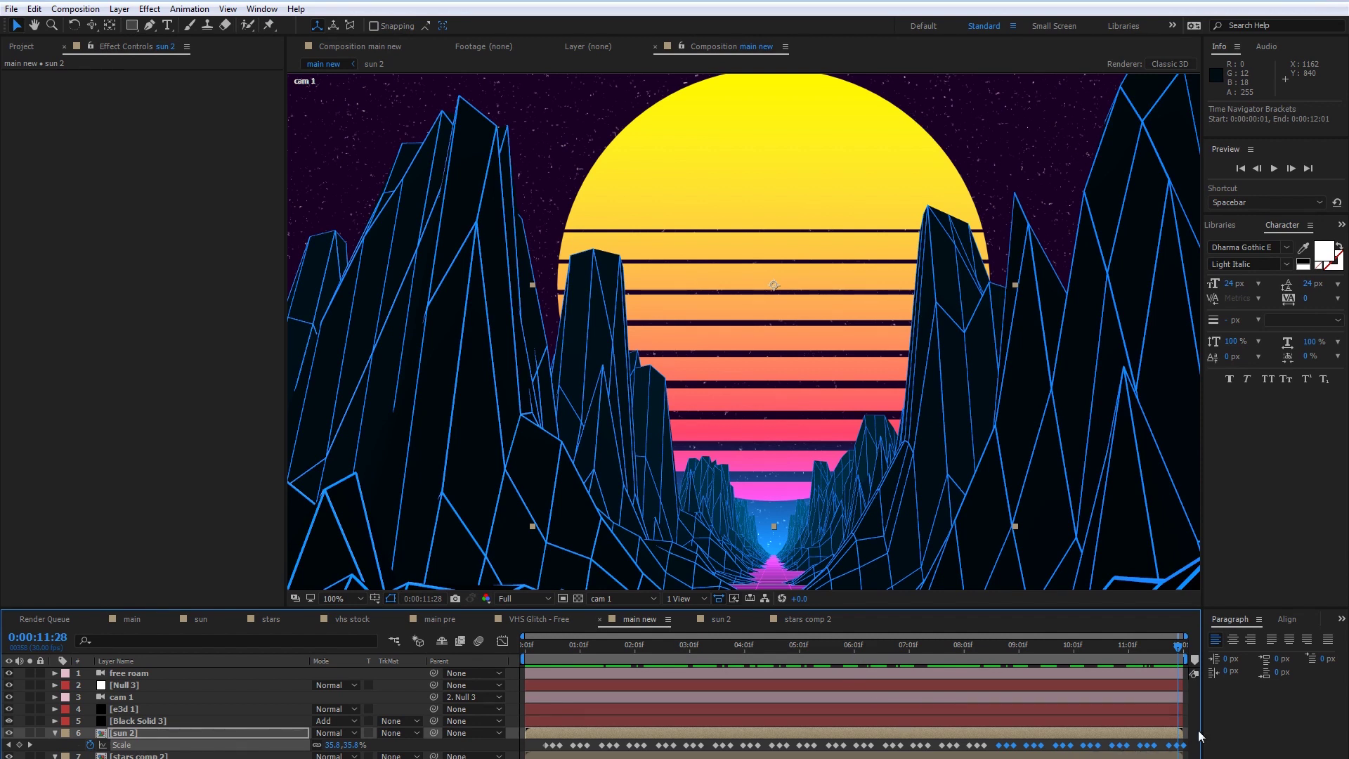
left_click_drag(1177, 648, 1195, 652)
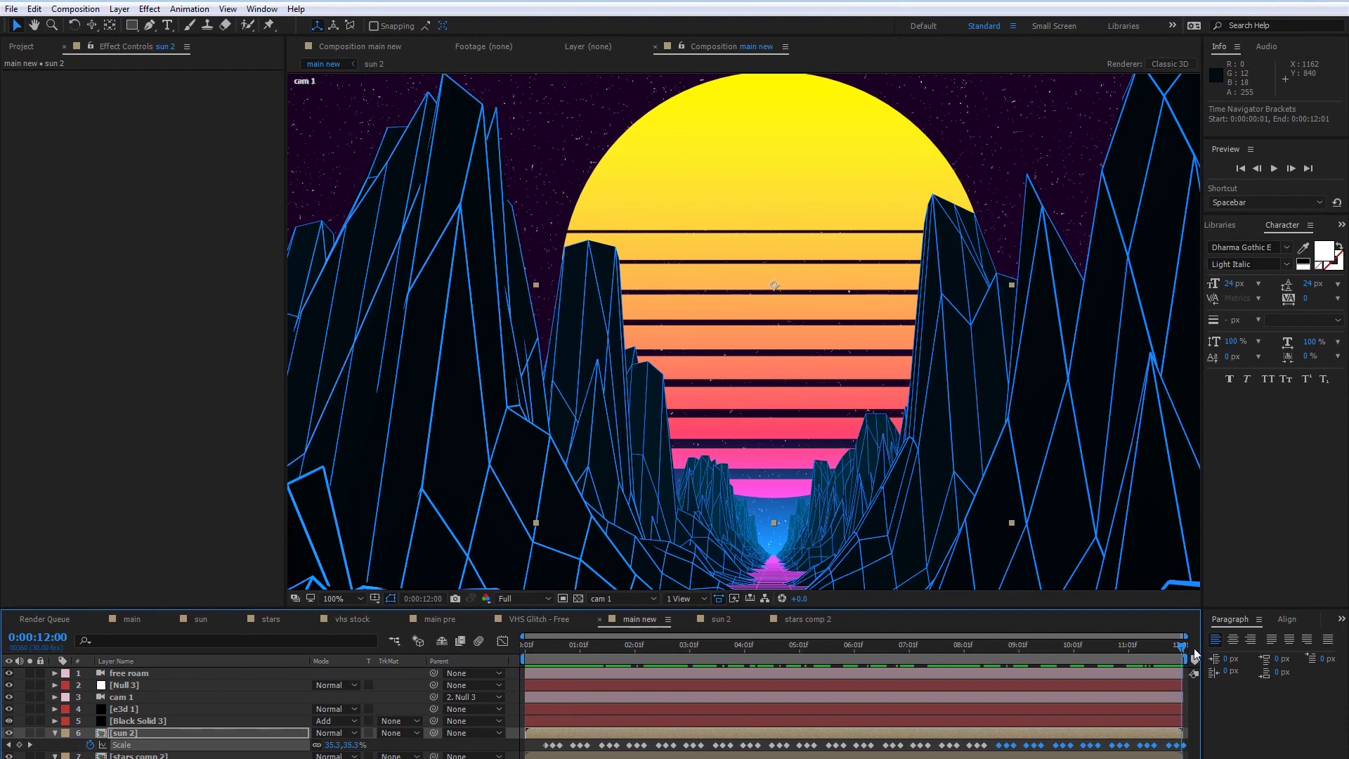
mouse_move(1184, 648)
left_mouse_down()
mouse_move(889, 641)
mouse_move(1119, 646)
mouse_move(1107, 640)
mouse_move(1036, 638)
mouse_move(1202, 663)
left_mouse_up()
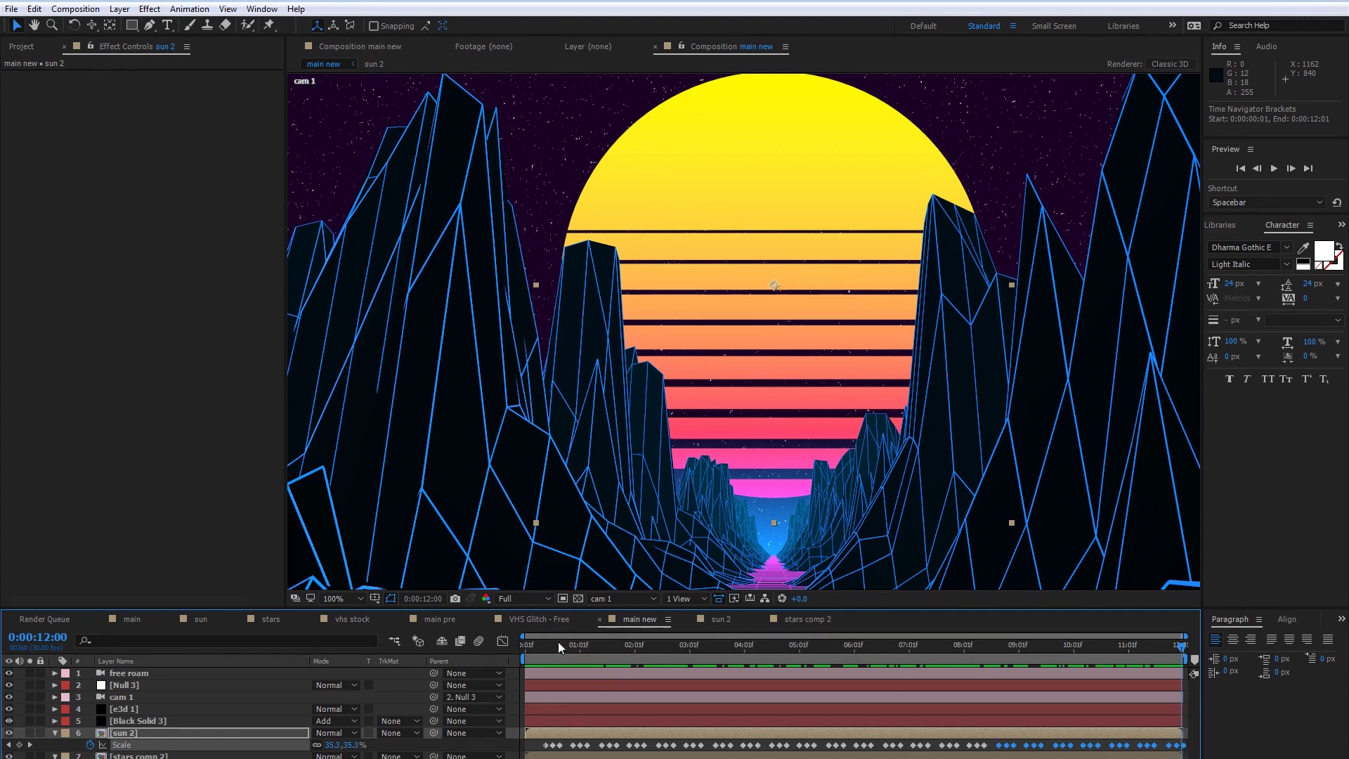
key("Home")
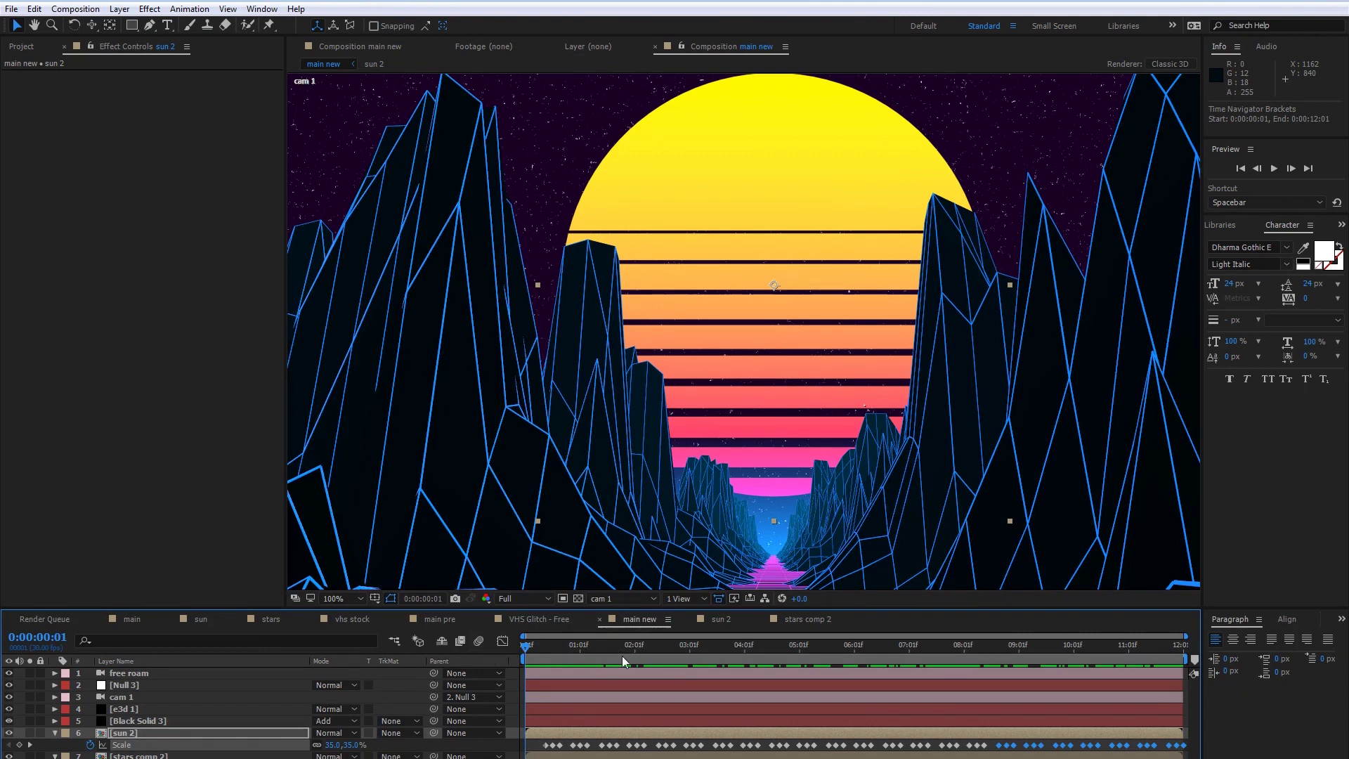
left_click_drag(1169, 651, 1219, 651)
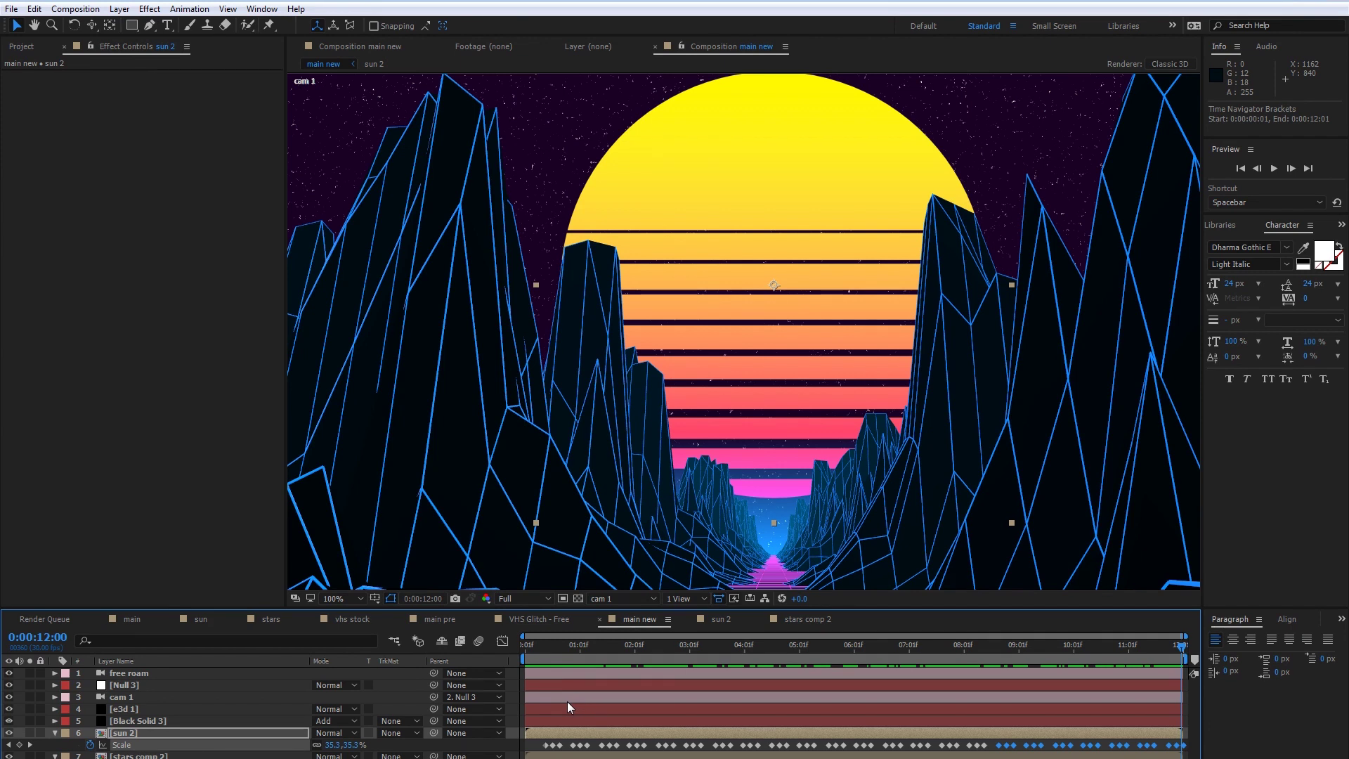
- Shift all of sun 2's Scale keyframes one frame earlier so the last one sits at 0:00:12:00
left_click_drag(532, 742, 1192, 751)
left_click_drag(523, 636, 1169, 749)
left_click_drag(1122, 636, 386, 672)
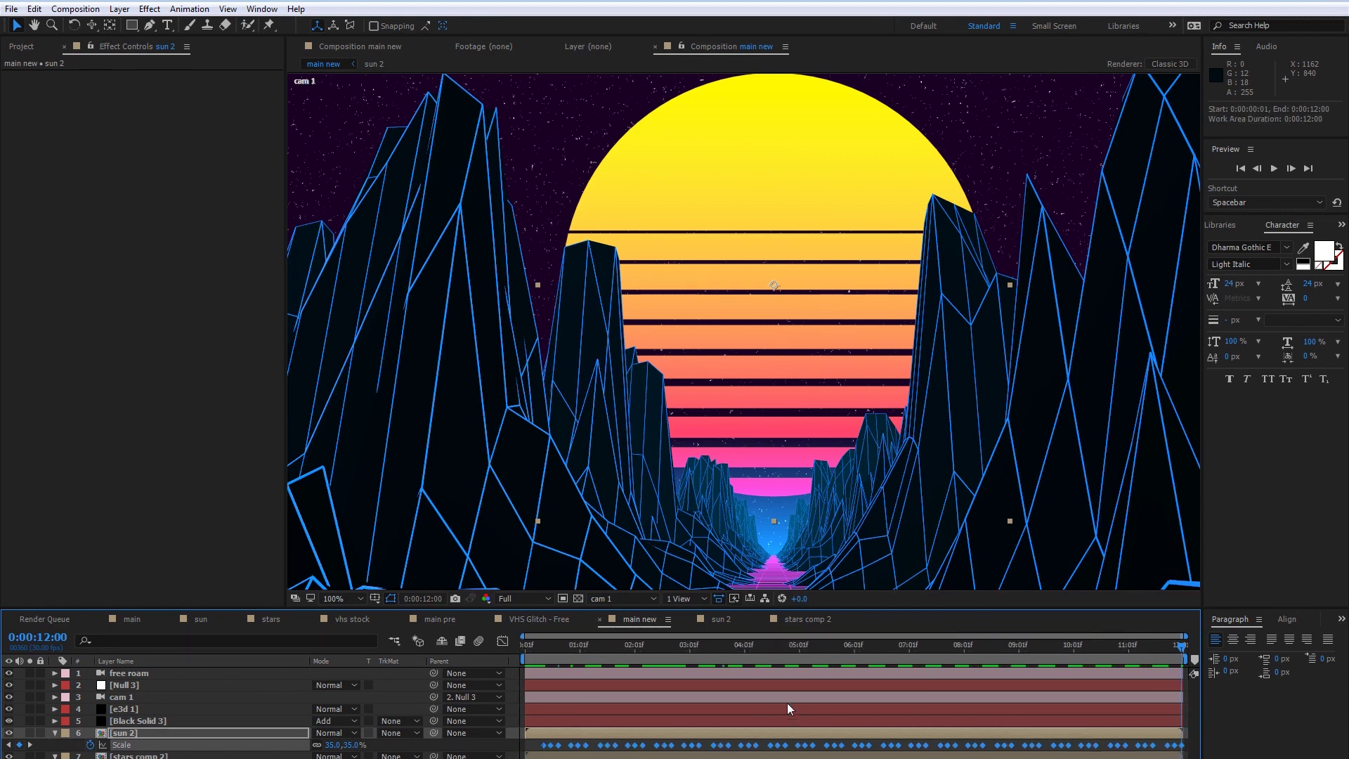
- Trim the main new composition to a work area of 0:00:12:00 and return the current time to the first frame
key("Page_Up")
key("n")
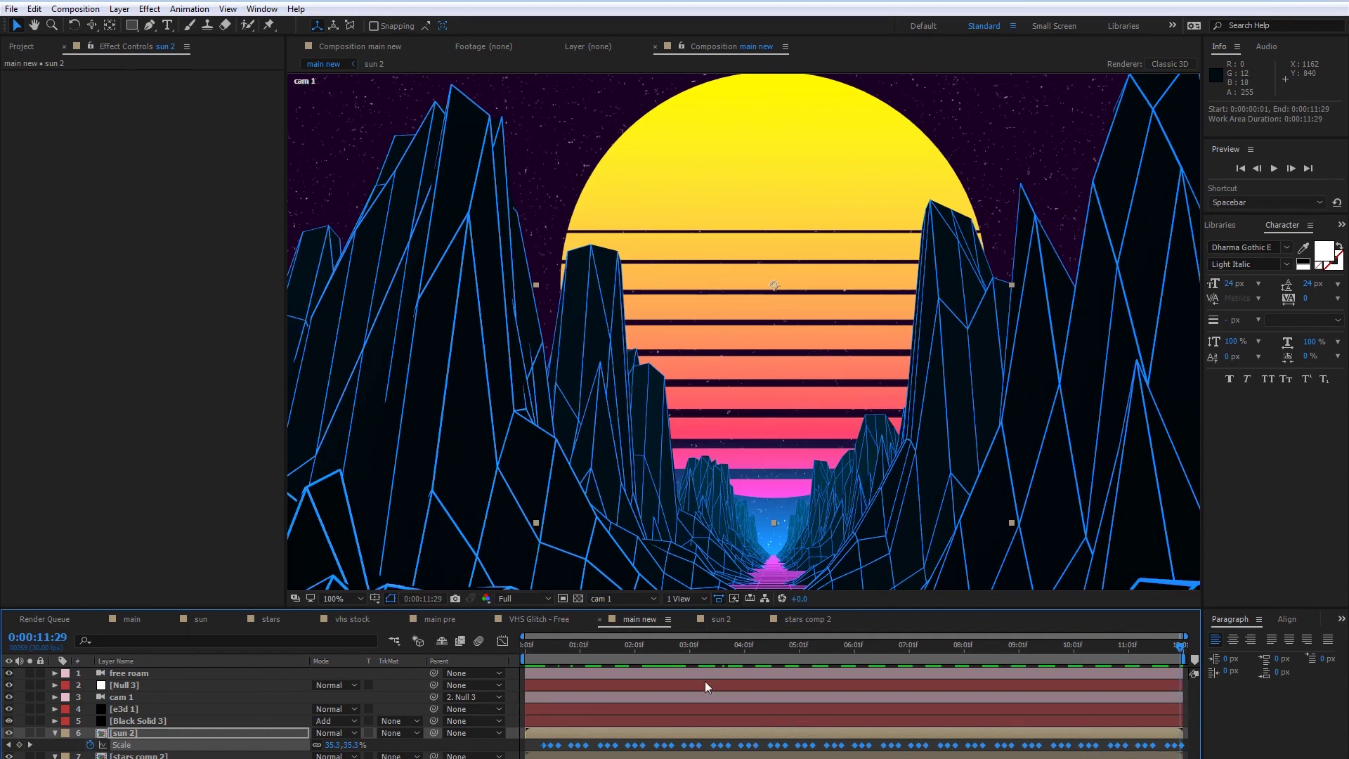
right_click(779, 659)
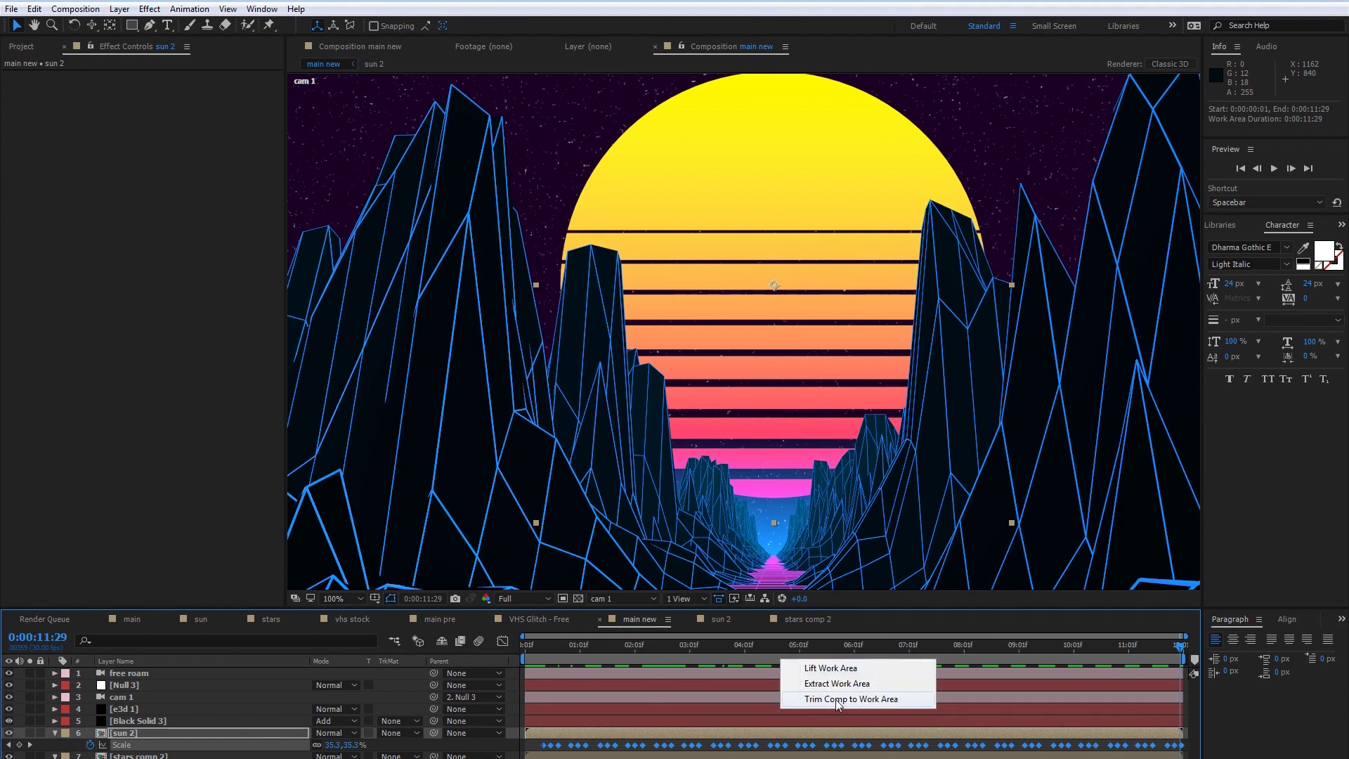
left_click(836, 704)
left_click_drag(1166, 649, 432, 657)
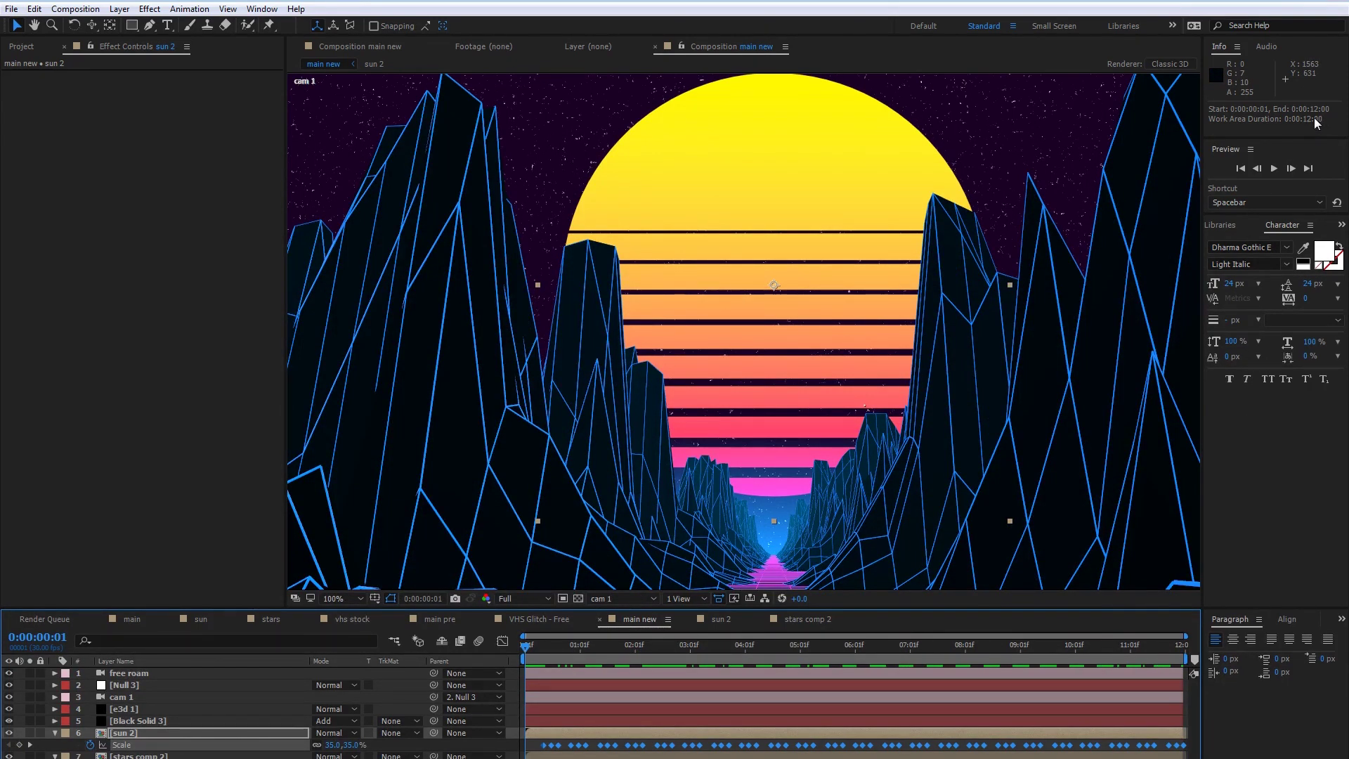
- Preview the main new composition's flythrough animation with the viewer zoomed out to 50%
key("space")
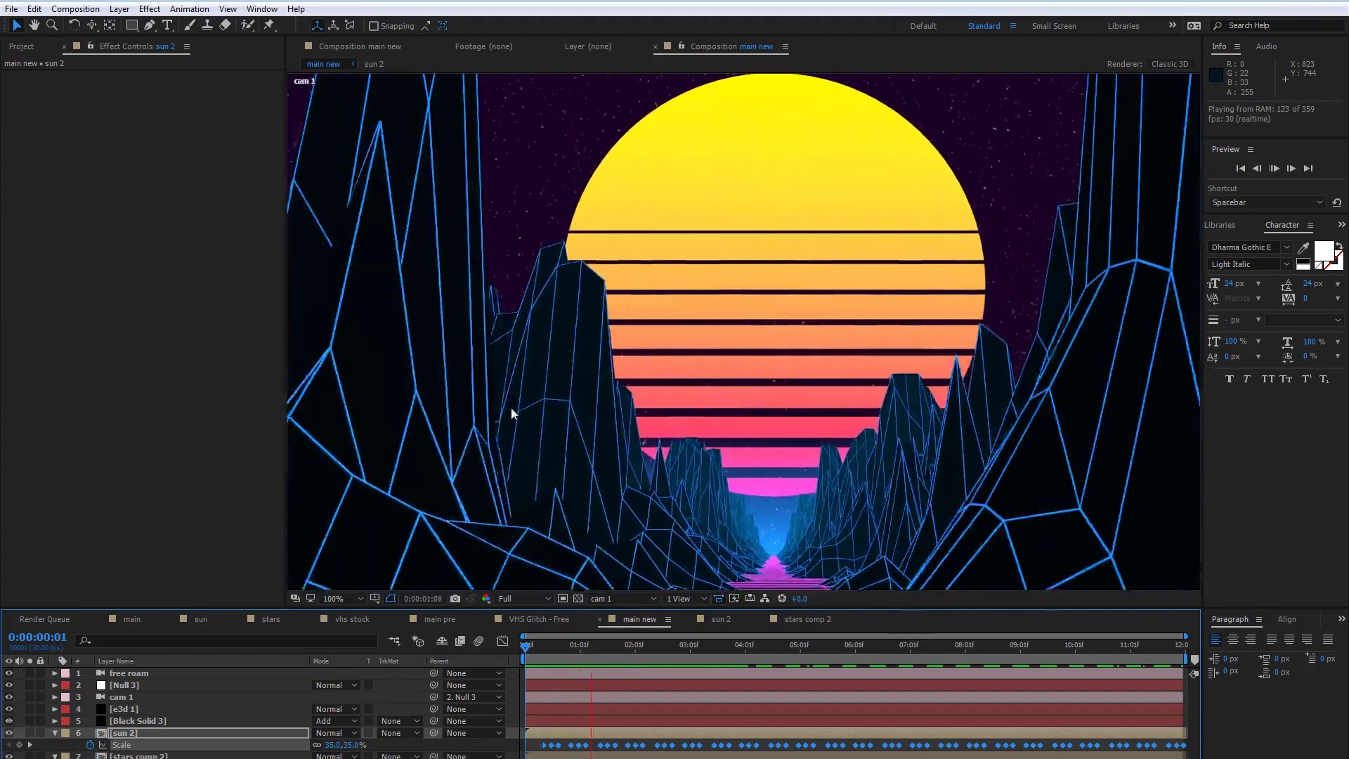
scroll(511, 408, "down", 1)
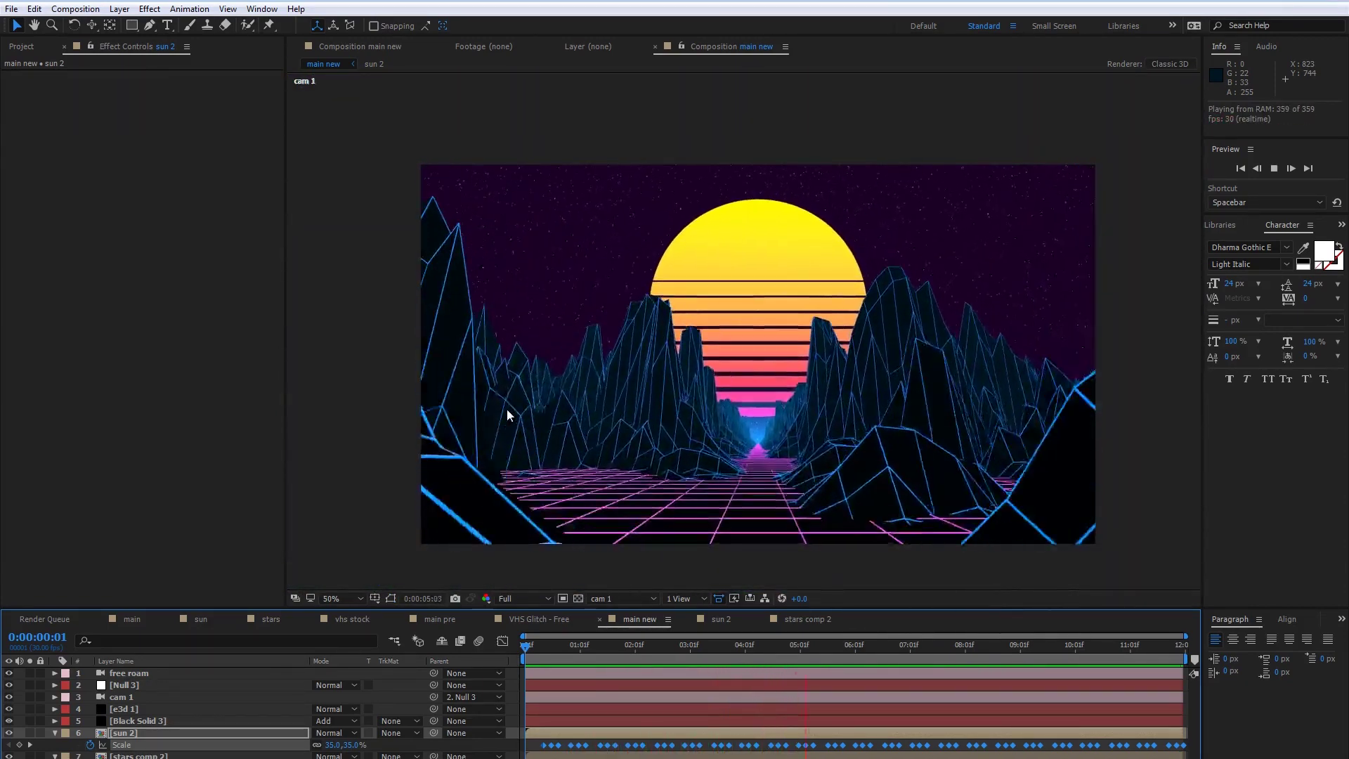
key("space")
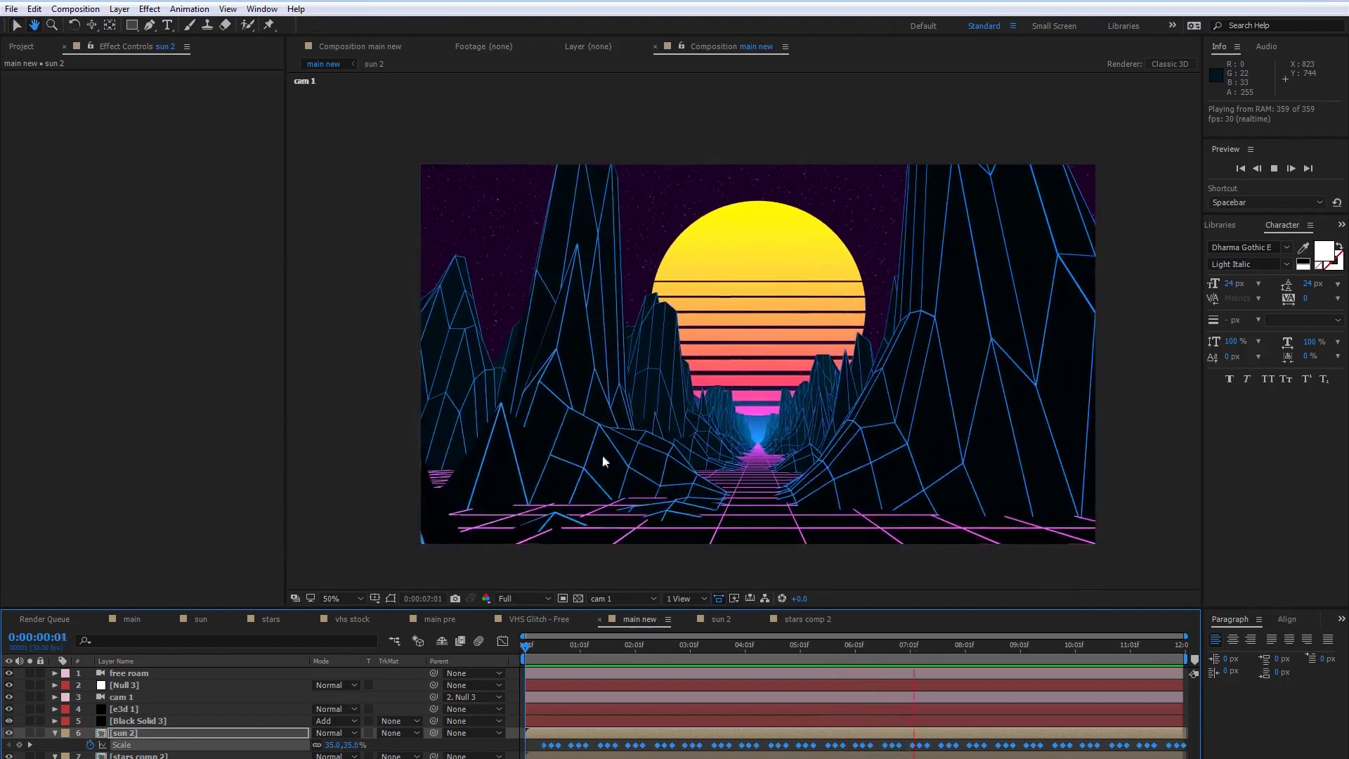
- Inspect the new.mp3 audio file in the project and replay the main new composition from its start
left_click(33, 46)
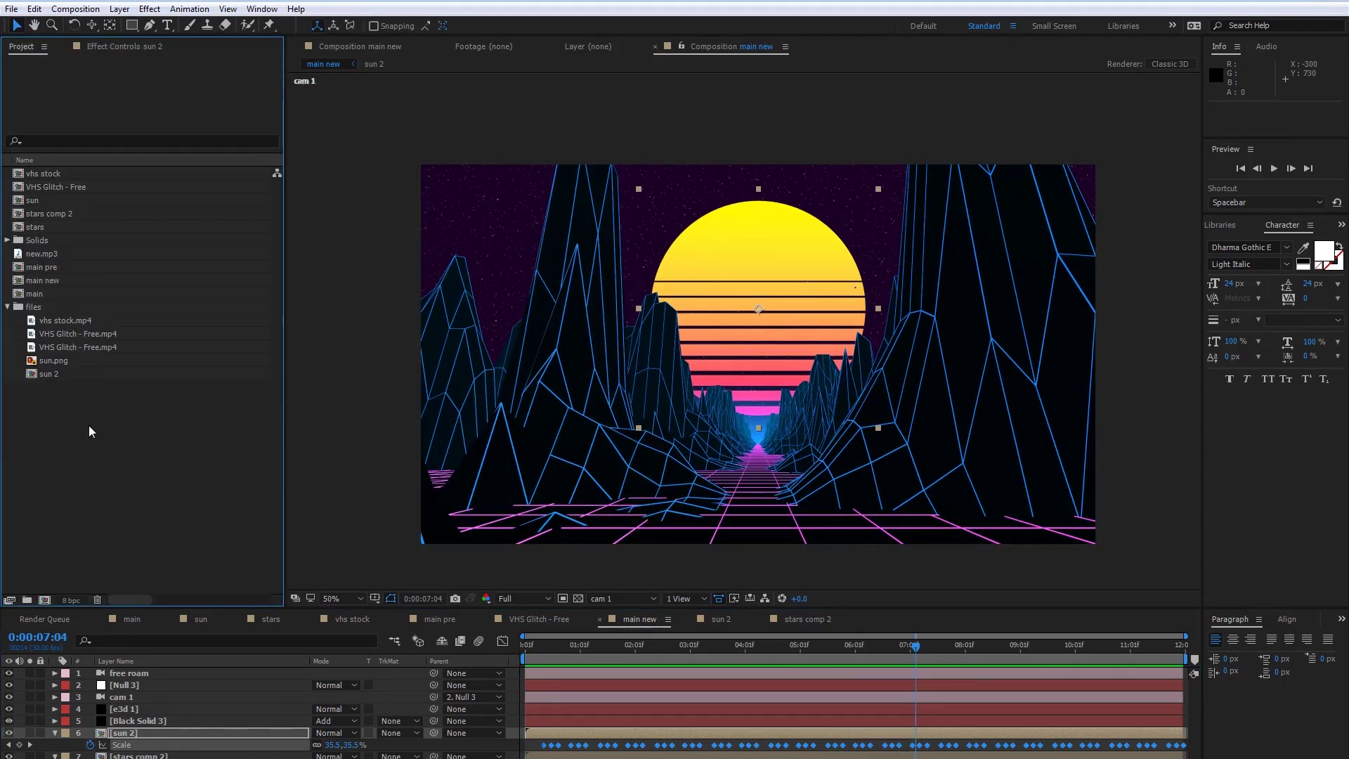
left_click(38, 253)
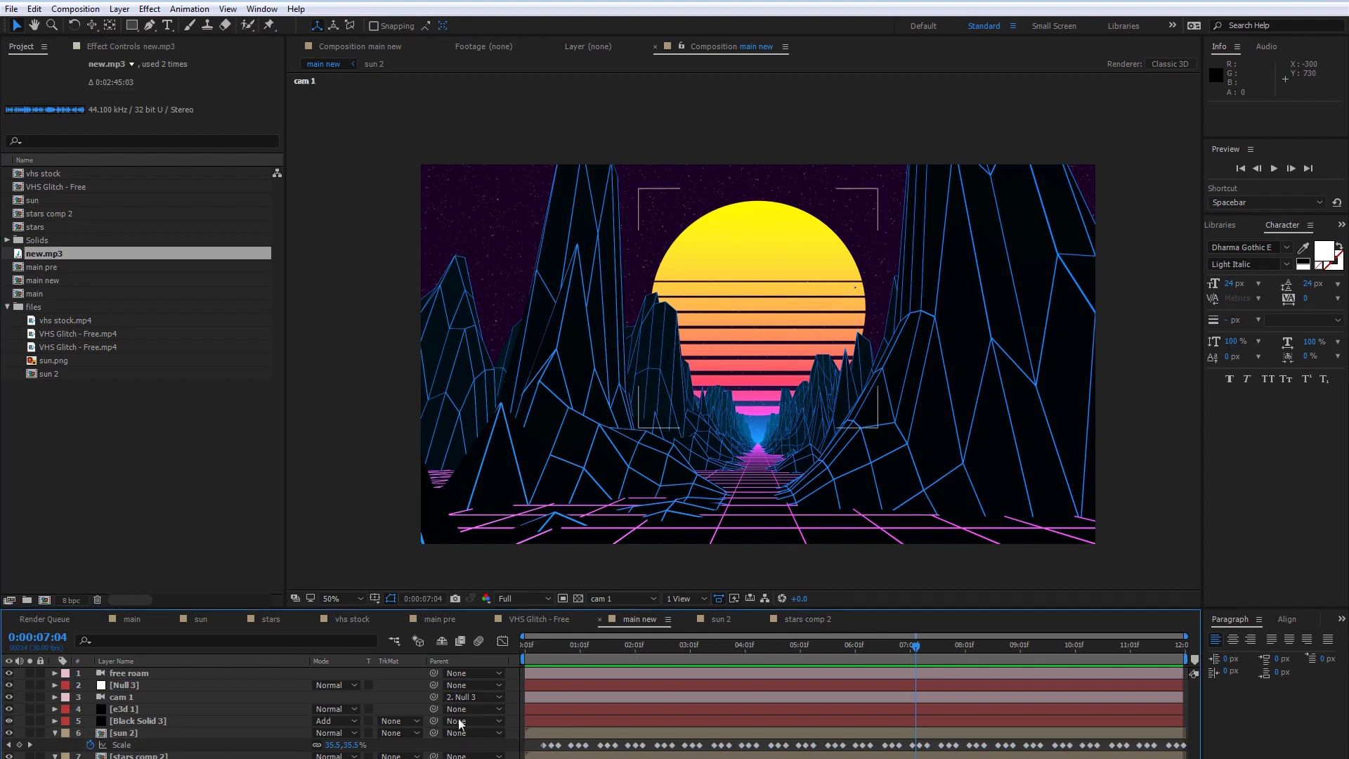
left_click_drag(540, 648, 466, 655)
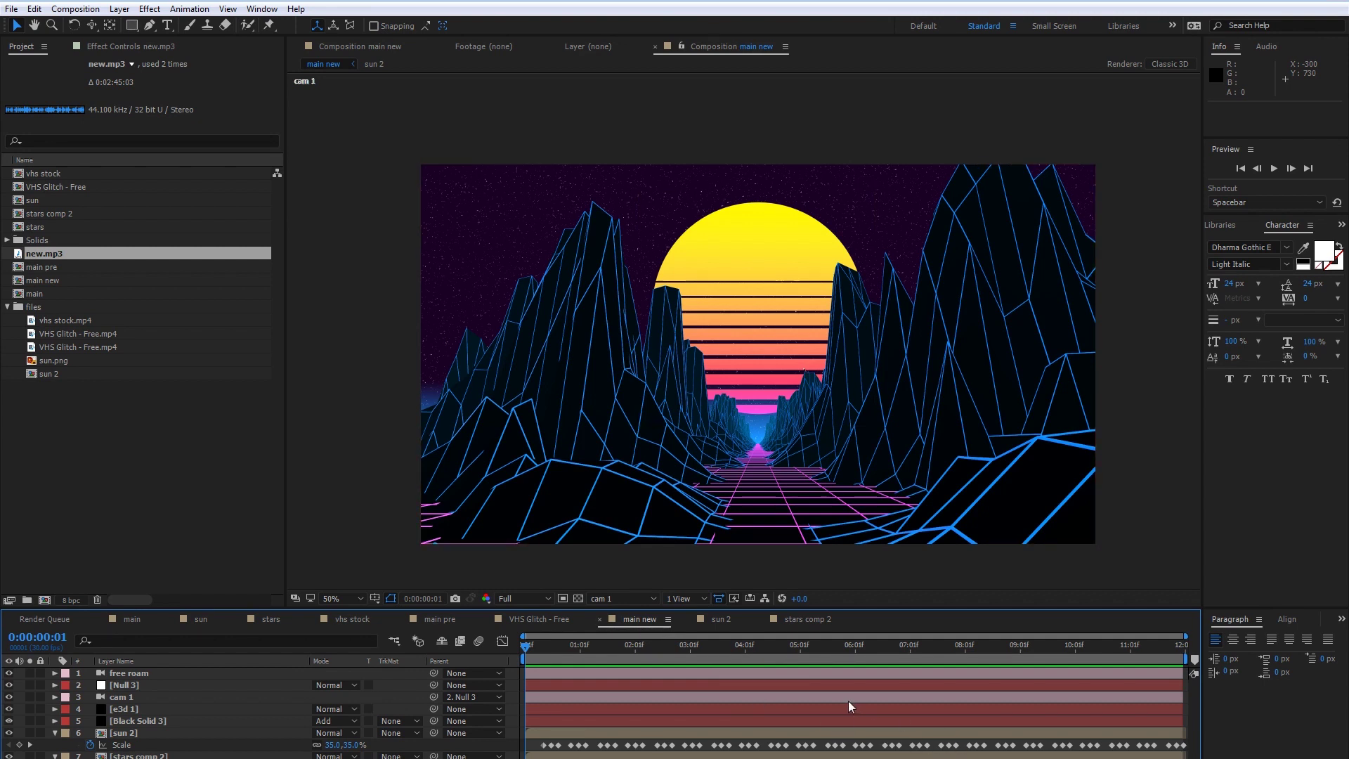
key("space")
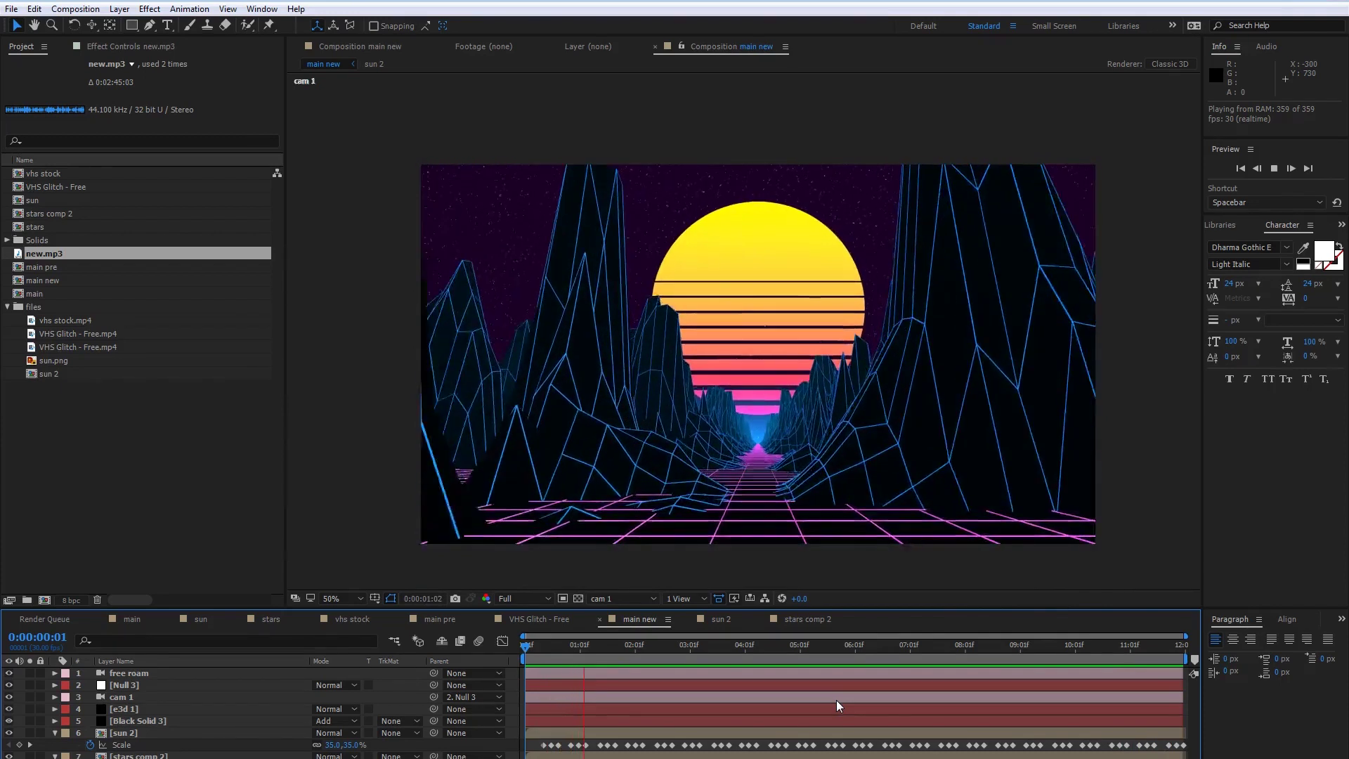
key("space")
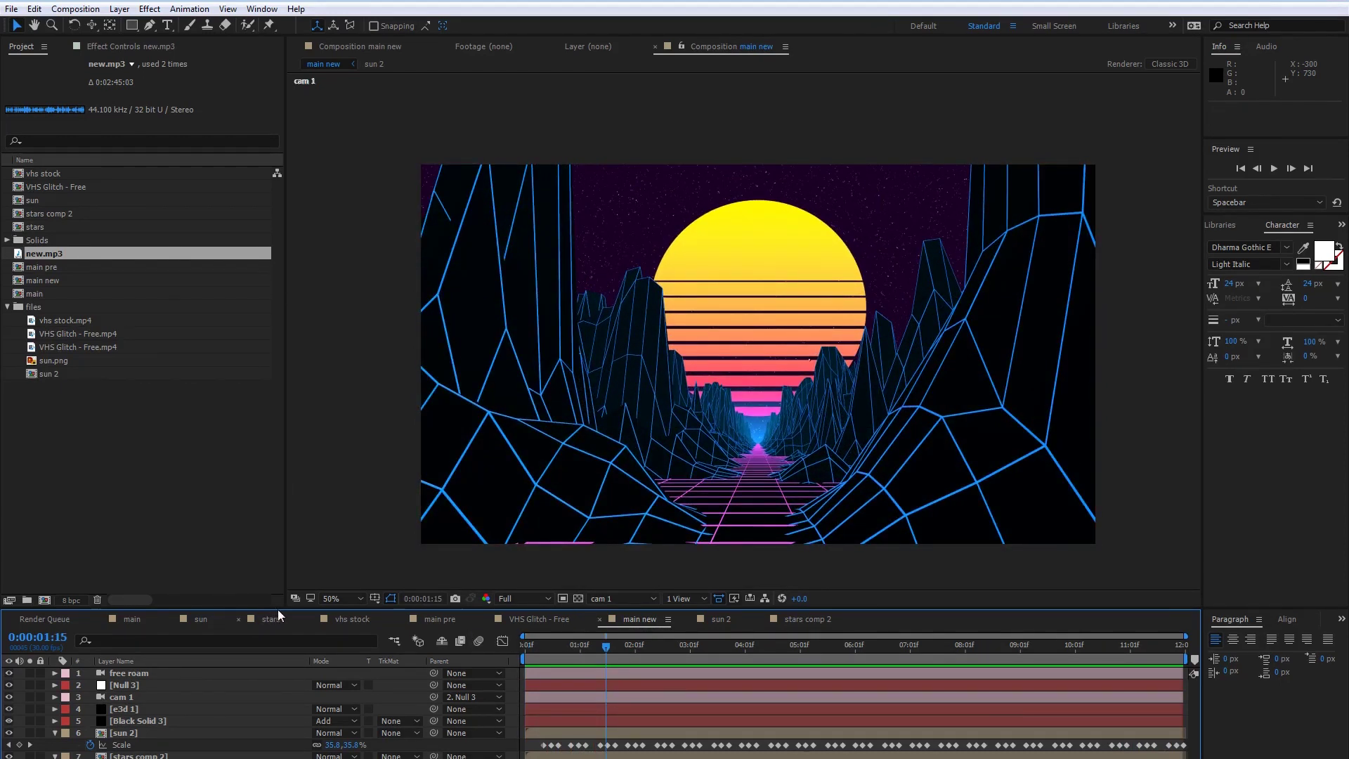
- Scrub through the main new composition to its last frame and back to its first frame
left_click_drag(535, 647, 1234, 691)
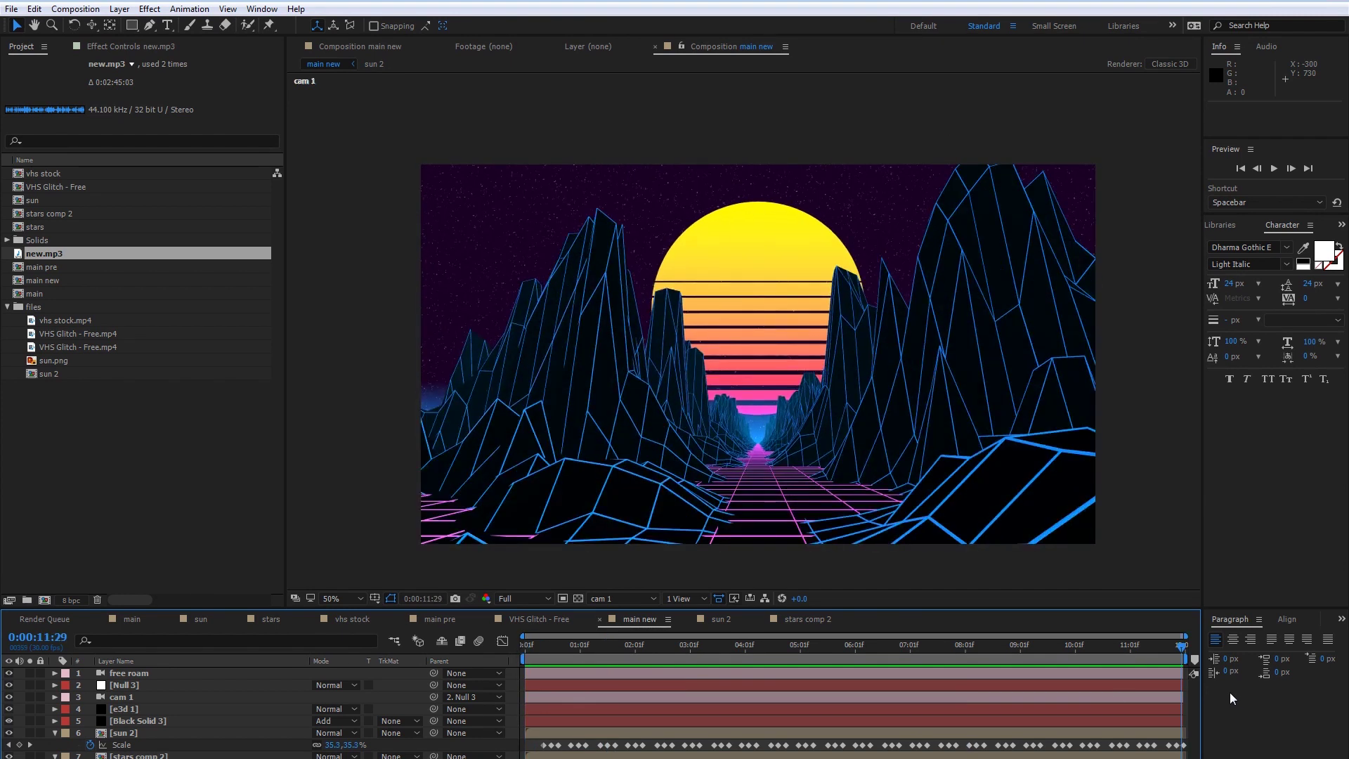
left_click_drag(1216, 689, 784, 717)
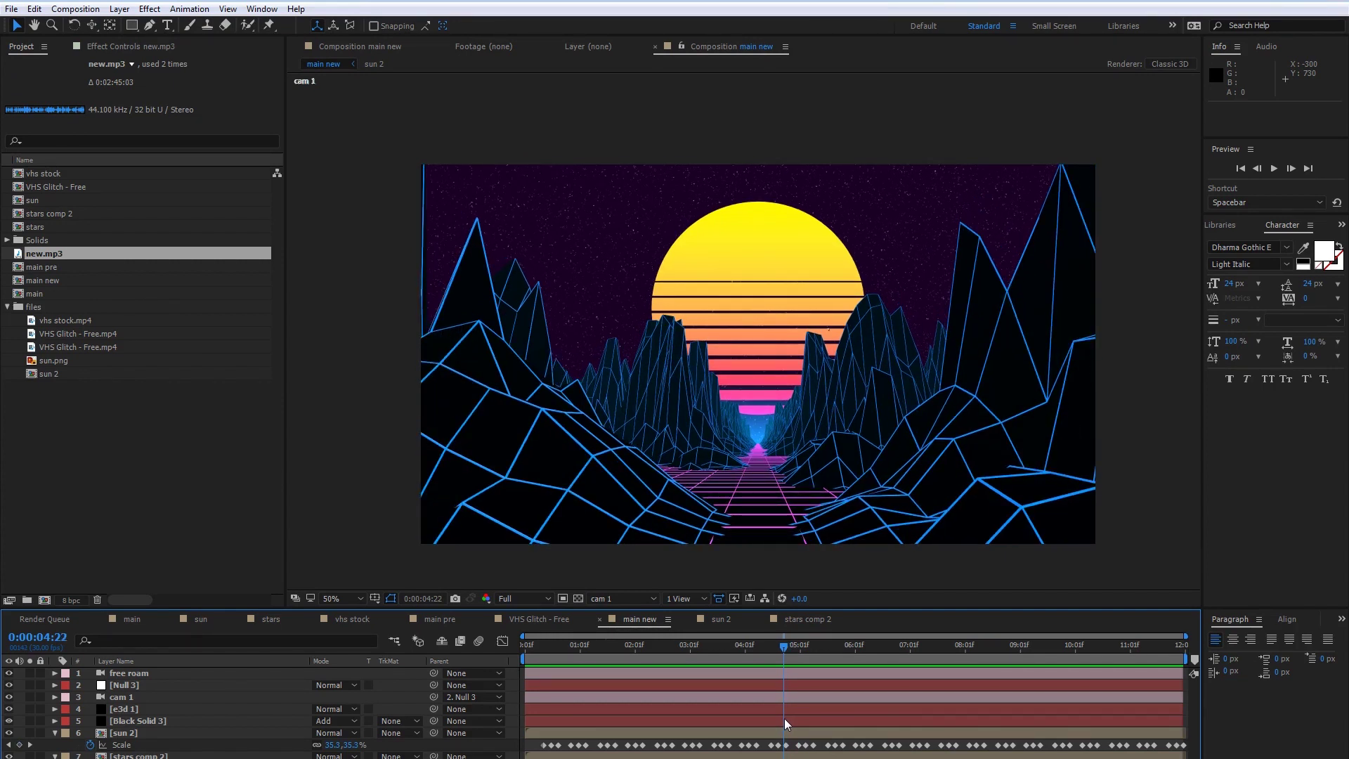
left_click_drag(784, 718, 781, 717)
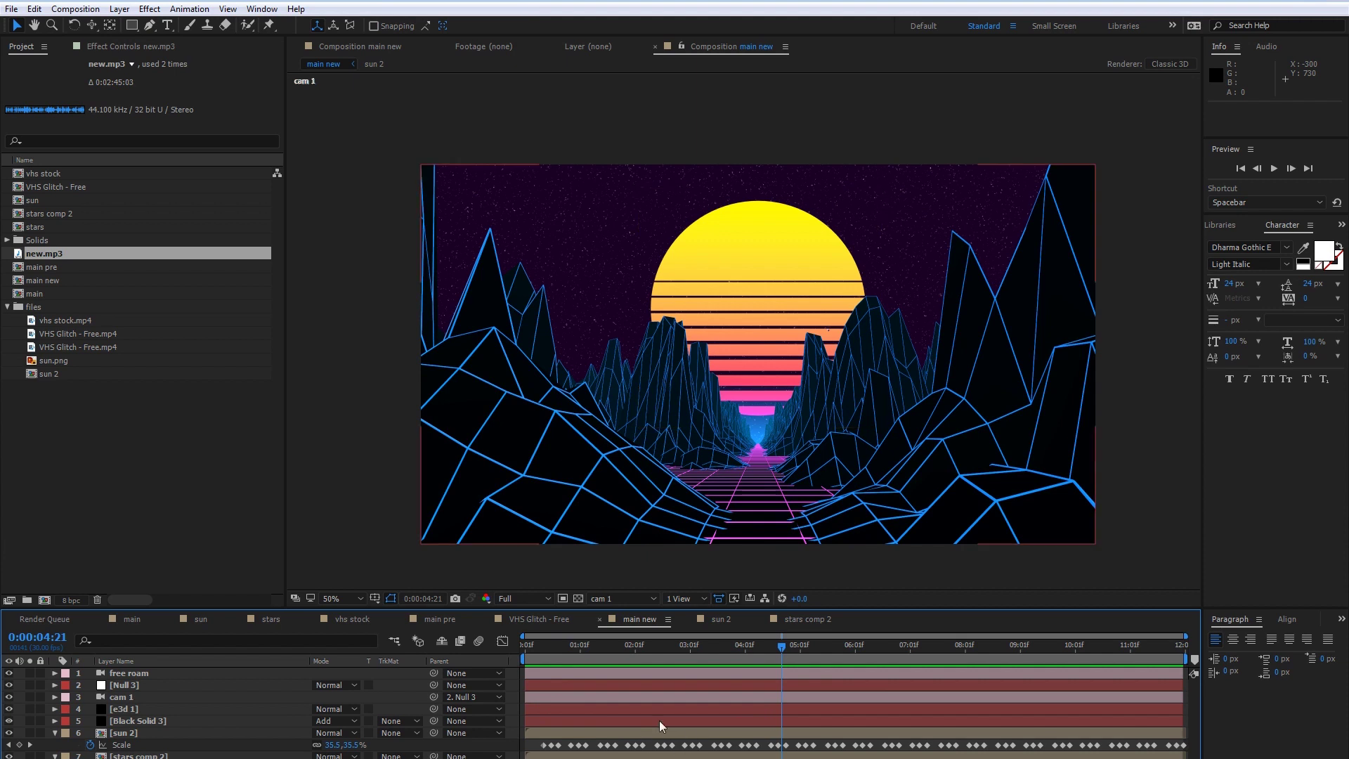
left_click_drag(554, 642, 524, 646)
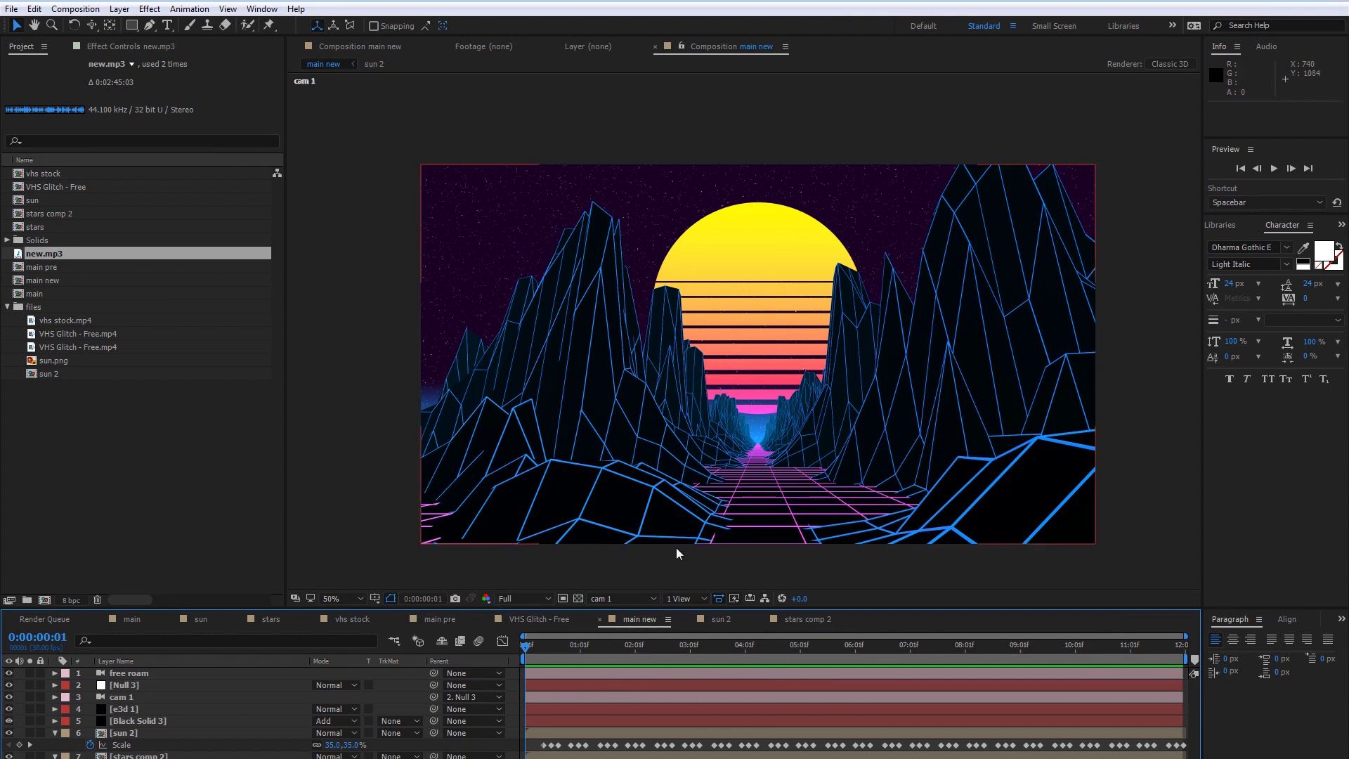
- Review the finished look of the main composition at several frames within its first four seconds
left_click(131, 619)
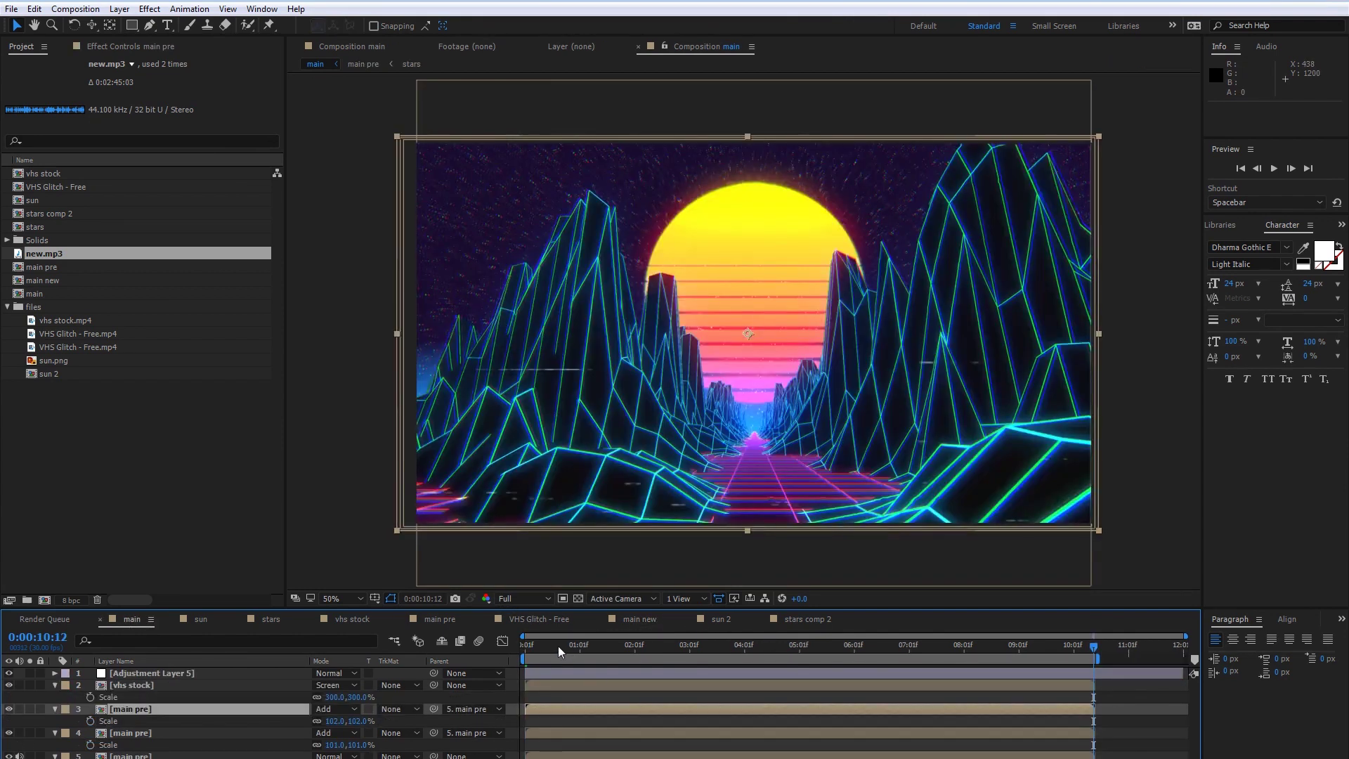
left_click_drag(557, 647, 587, 647)
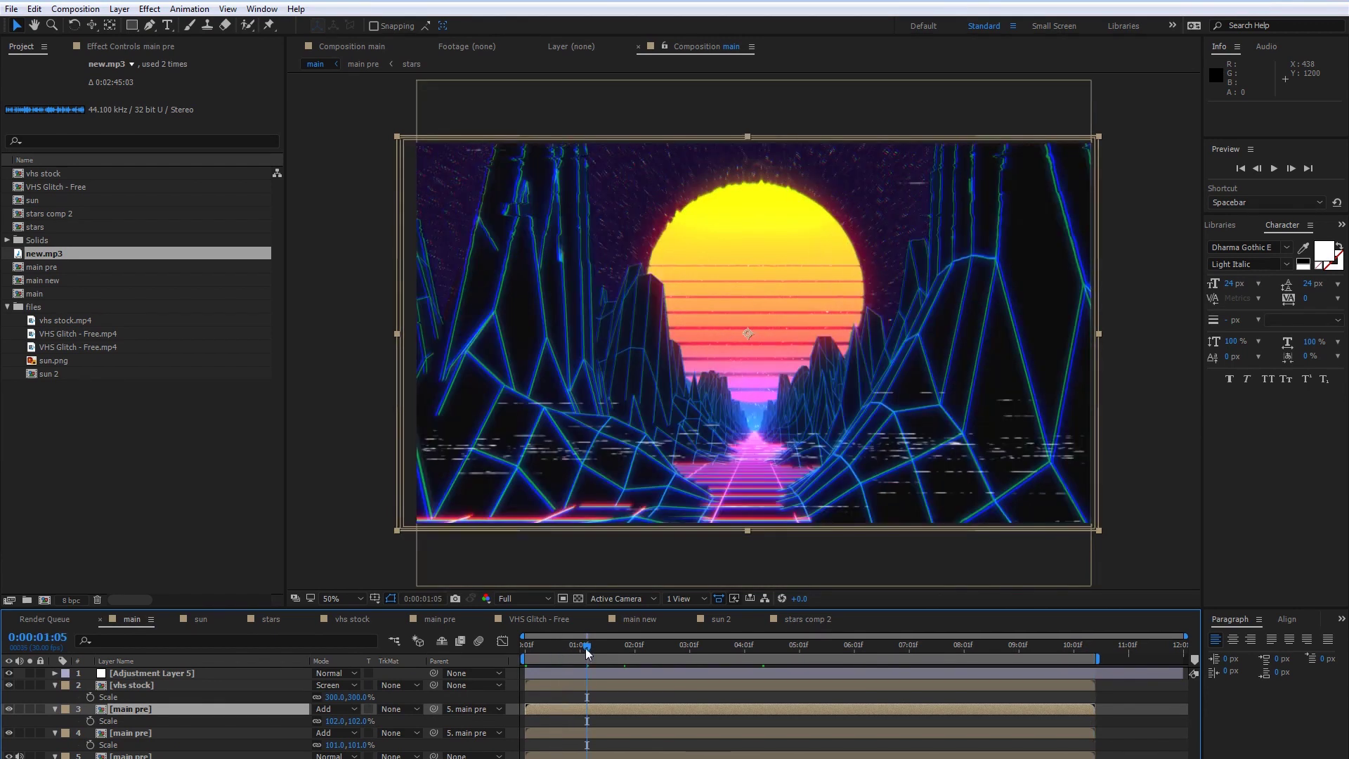
left_click(618, 647)
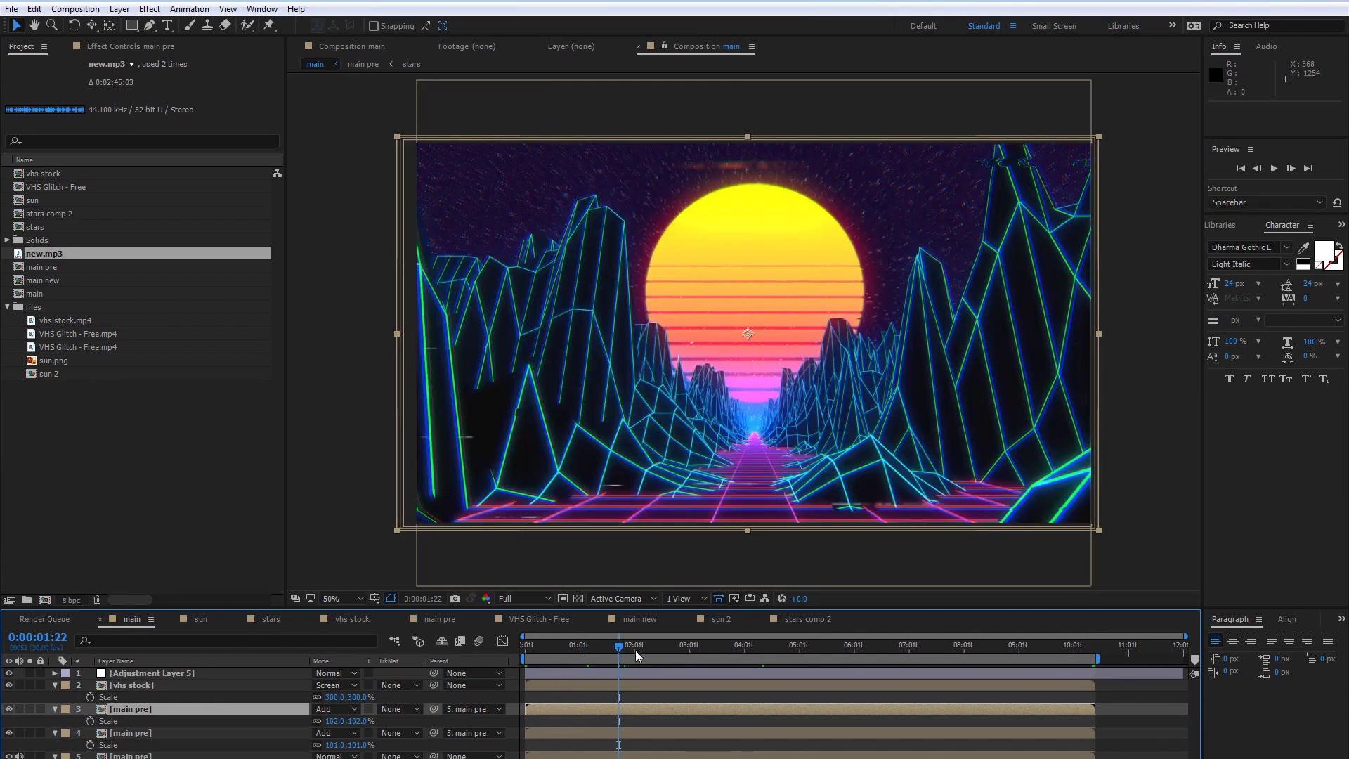
left_click(643, 647)
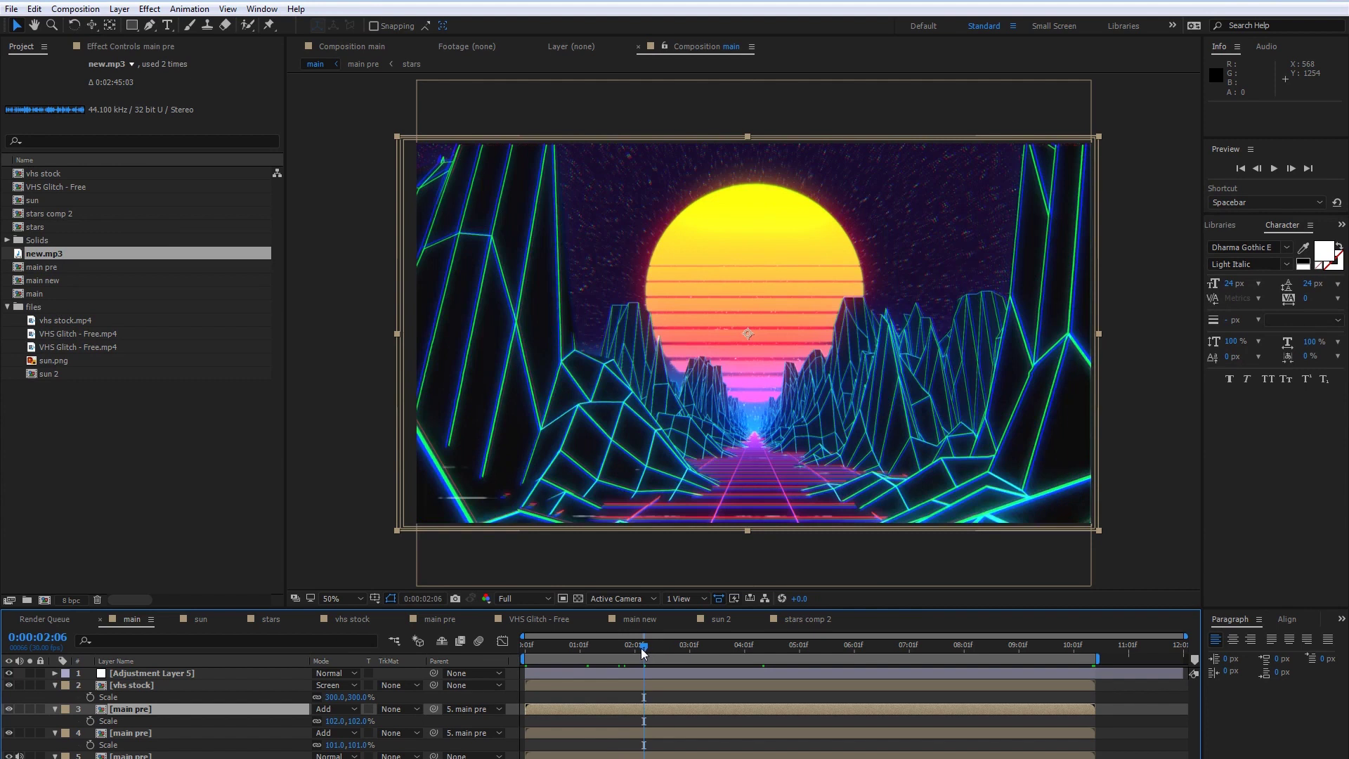
left_click(691, 650)
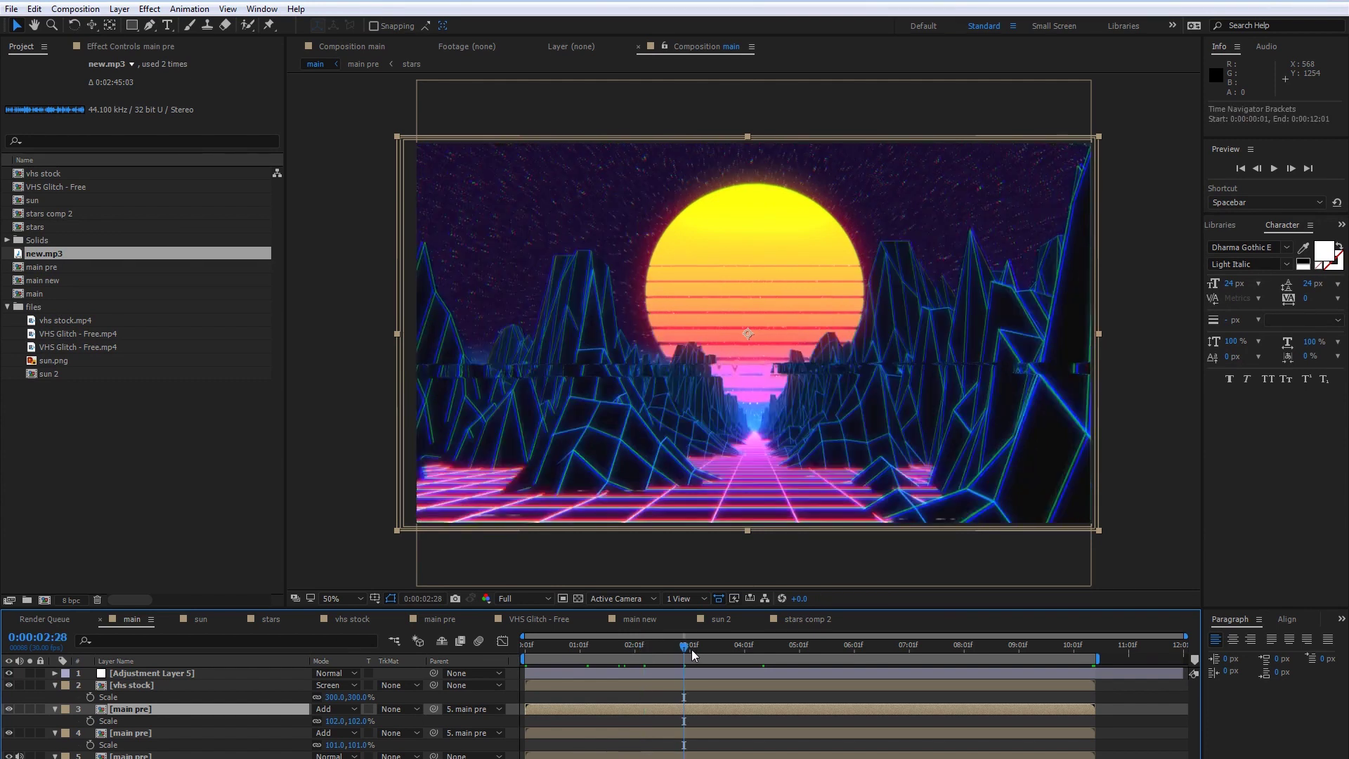
left_click(744, 646)
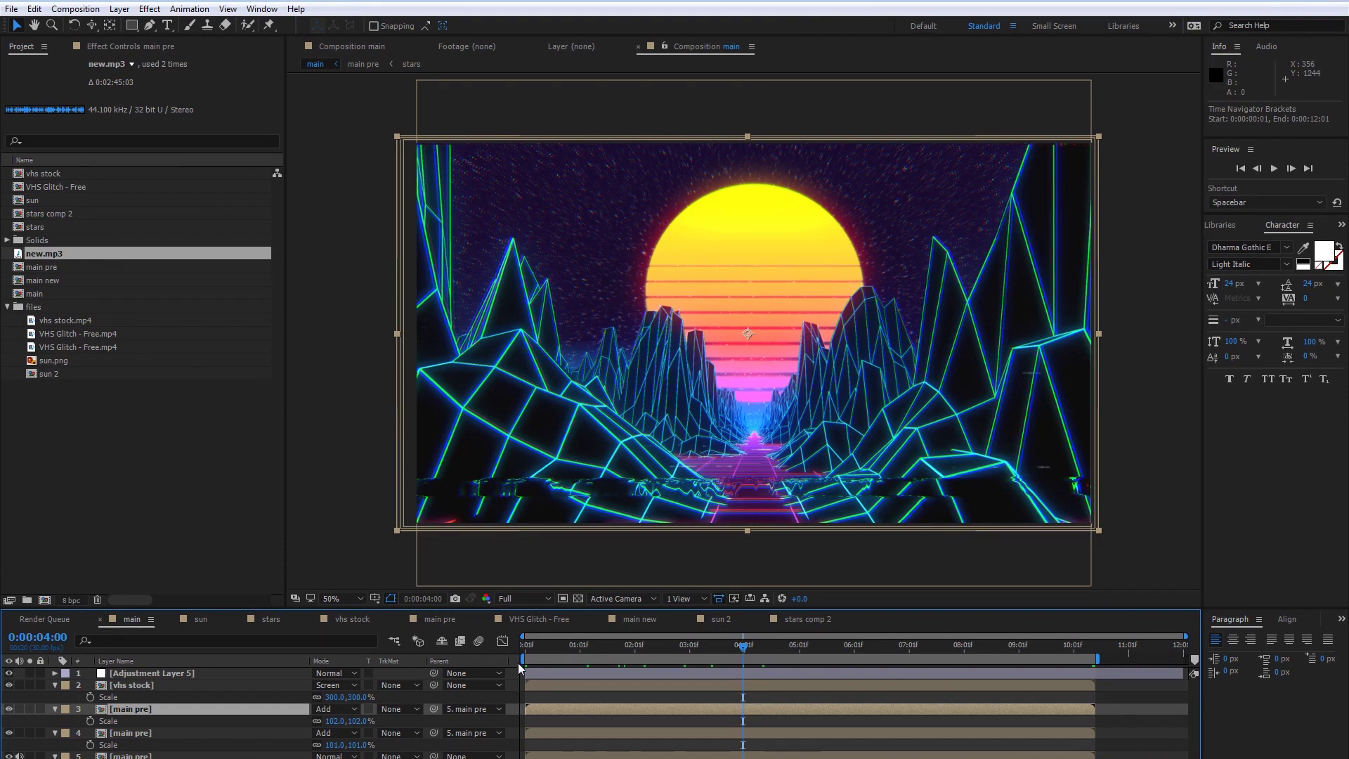
- Duplicate the e3d 1 layer in the main new composition
left_click(791, 618)
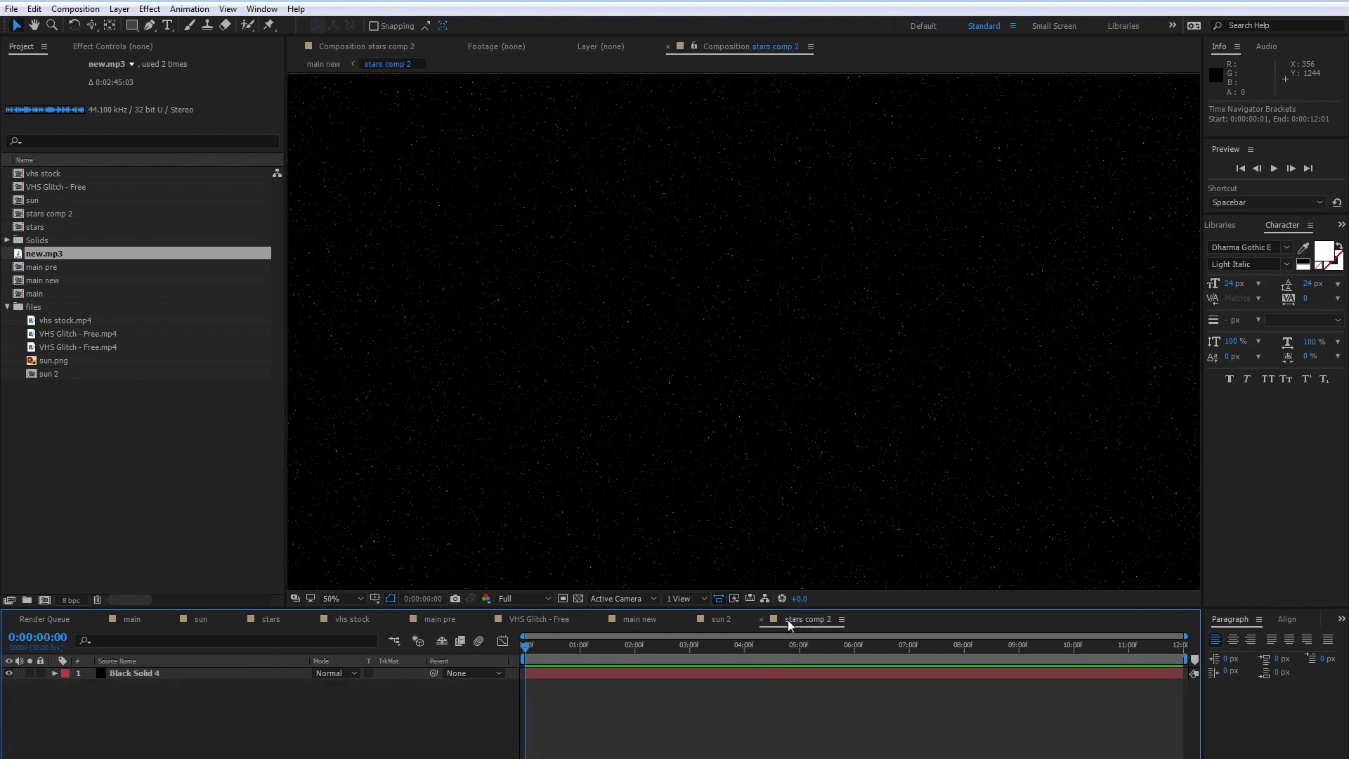
left_click(643, 619)
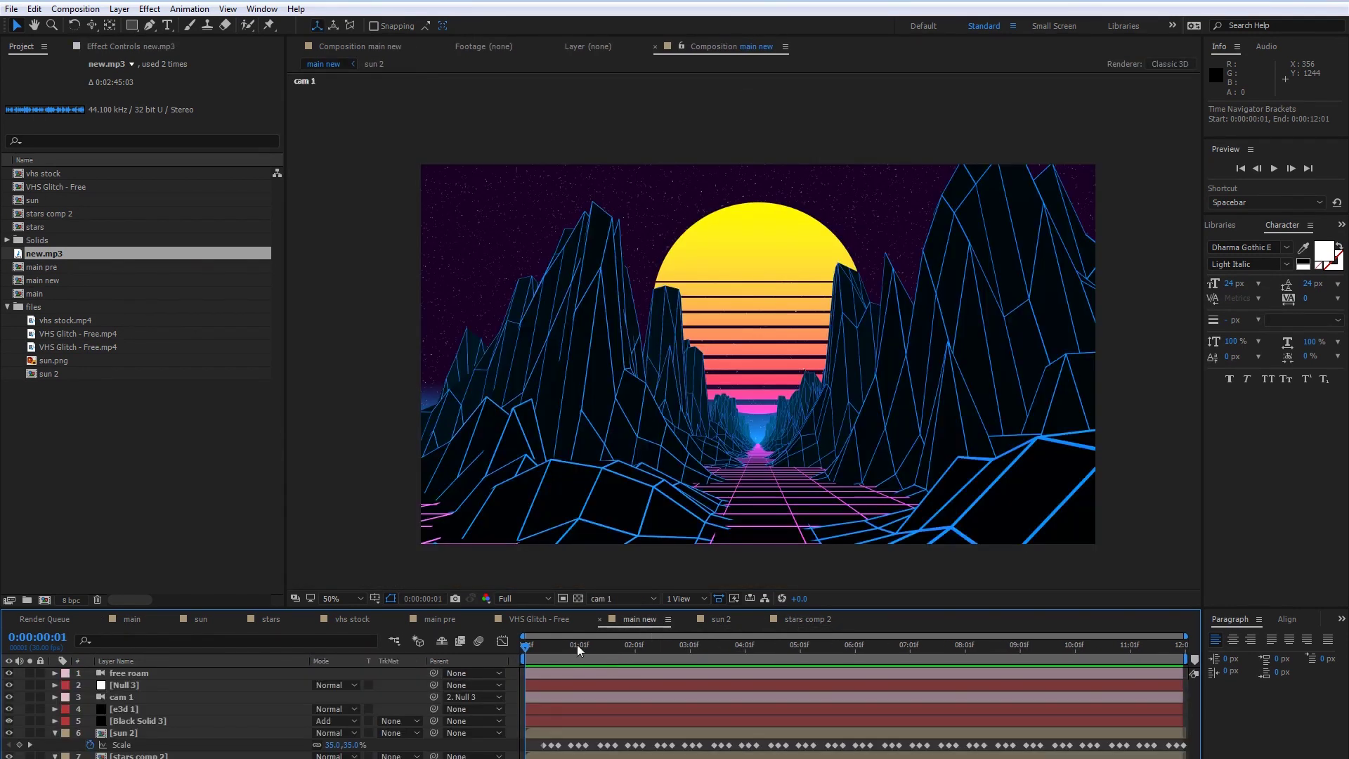
left_click(144, 711)
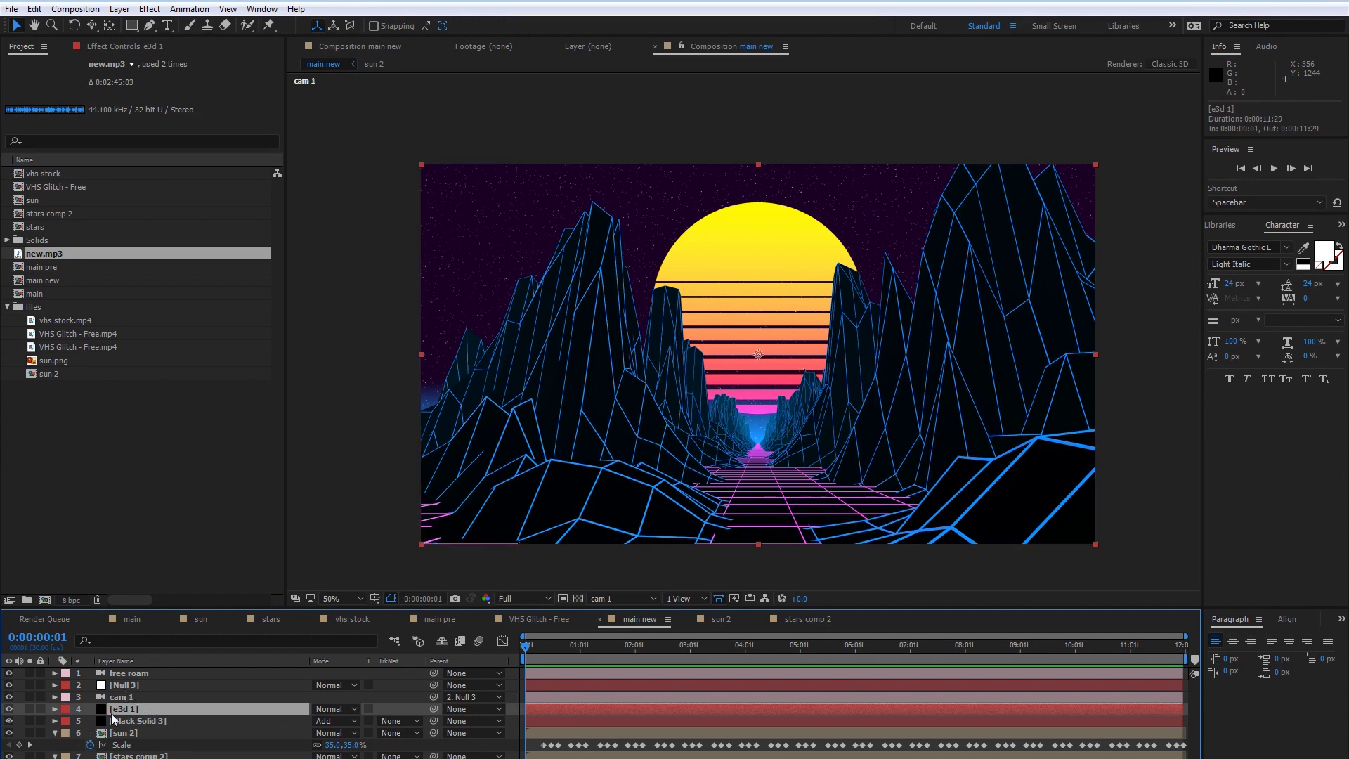
left_click(134, 719)
left_click(132, 710)
key("ctrl+d")
- Disable the purple material in the duplicate e3d 1 layer's Element scene and set the layer's blending mode to Add
left_click(102, 47)
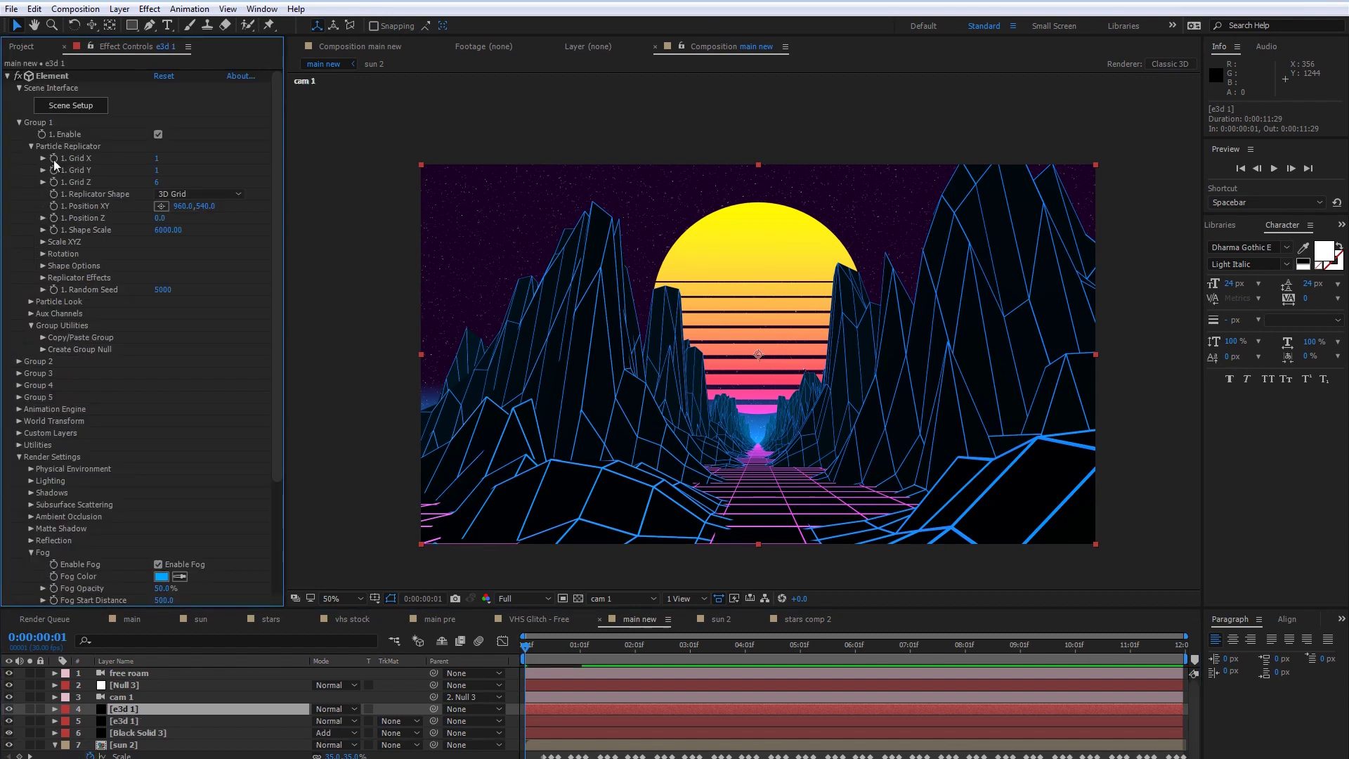
left_click(63, 106)
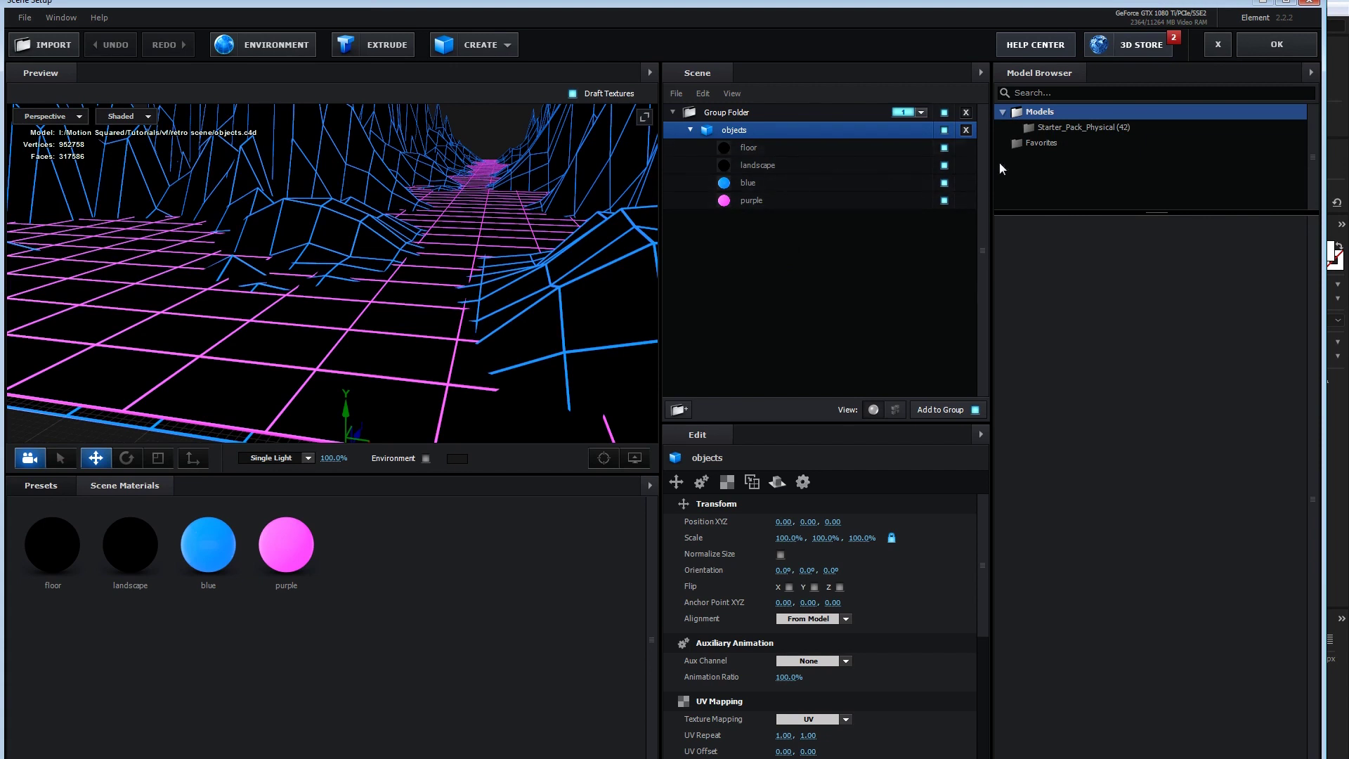
left_click(945, 201)
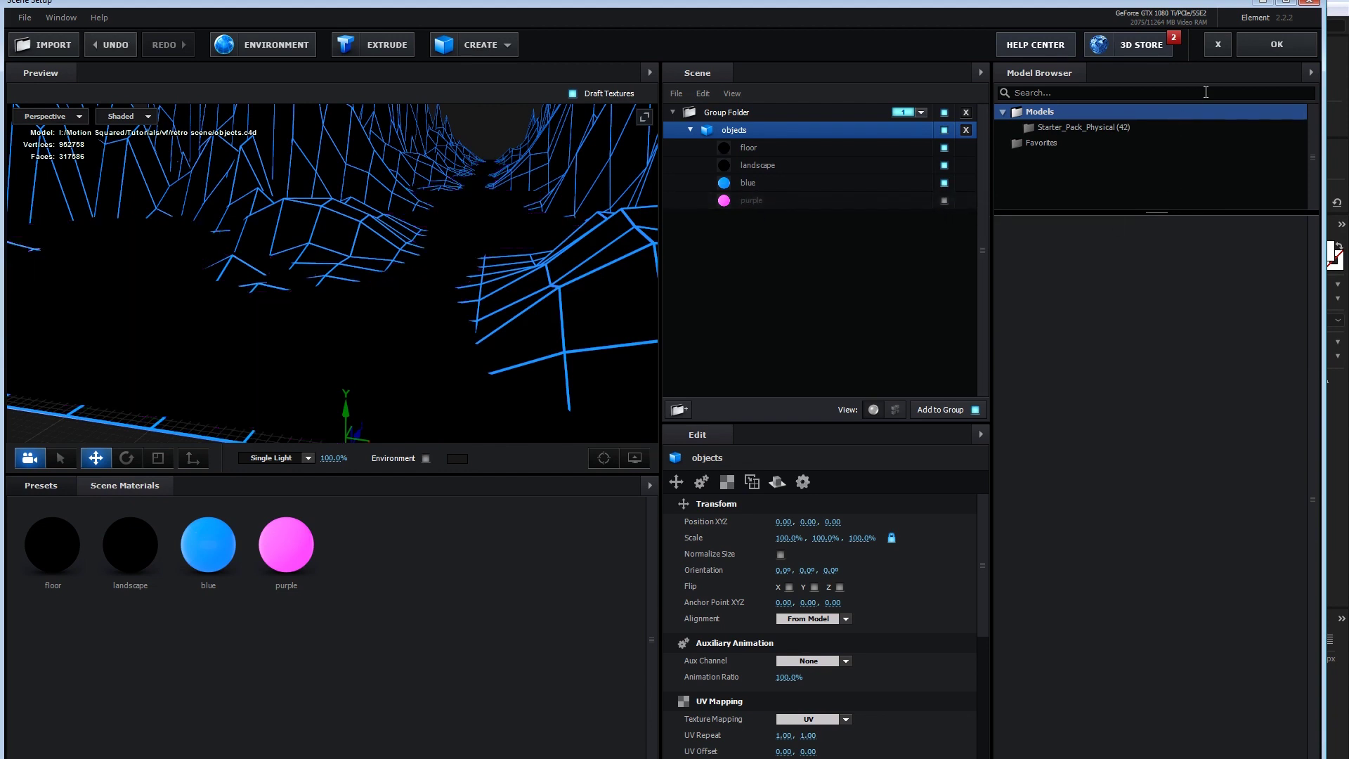
left_click(1267, 45)
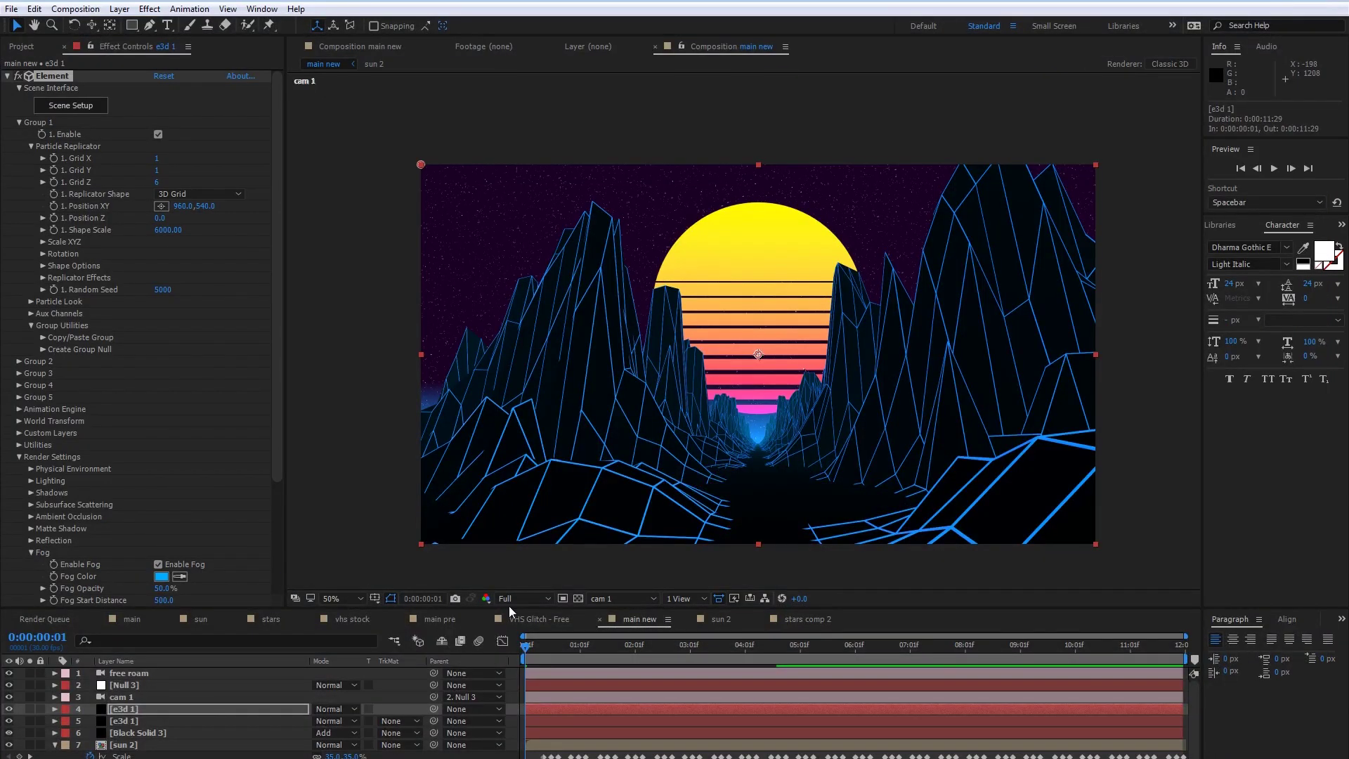
left_click(354, 709)
left_click(364, 233)
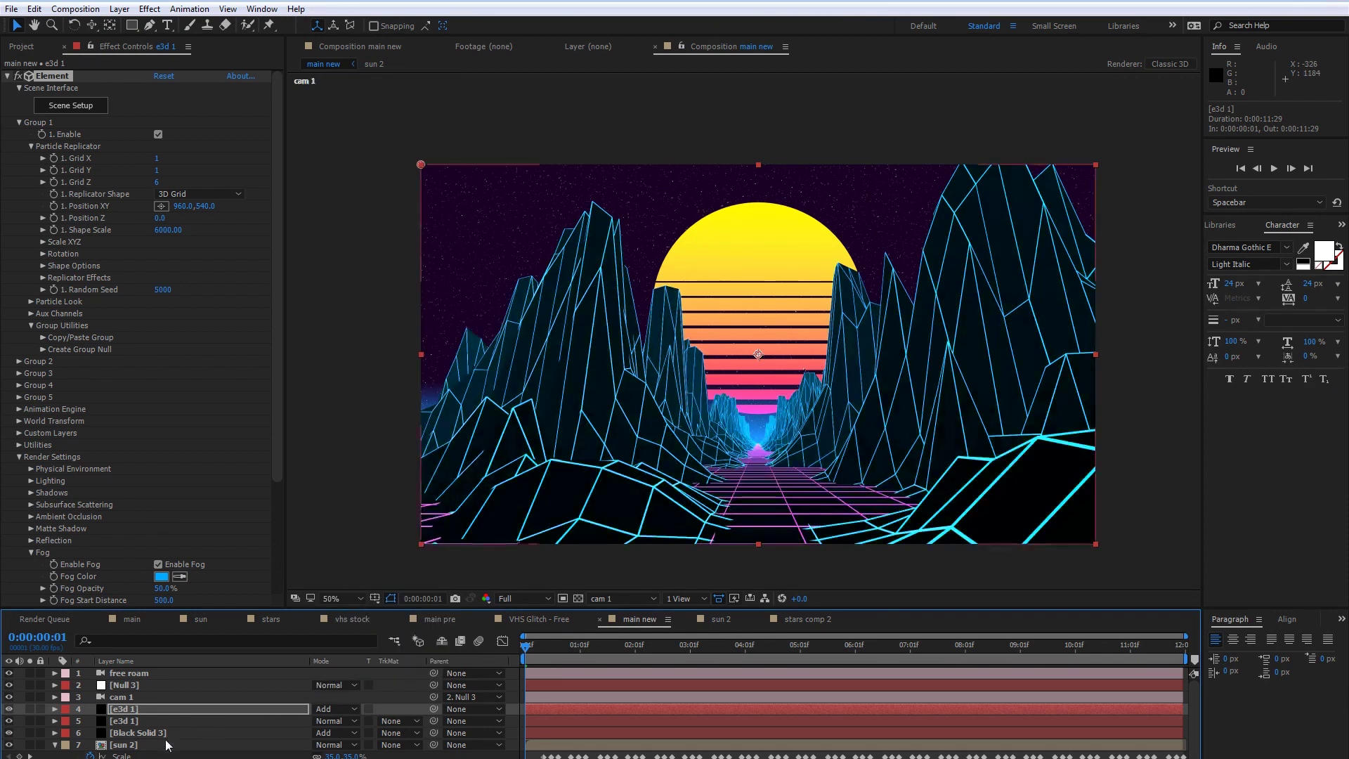
- Toggle the upper e3d 1 layer's visibility repeatedly to compare the scene with and without it, leaving it visible
left_click(11, 709)
left_click(11, 709)
left_click(11, 709)
left_click(11, 710)
left_click(12, 709)
left_click(11, 710)
left_click(12, 710)
left_click(11, 709)
left_click(11, 710)
left_click(12, 709)
left_click(11, 709)
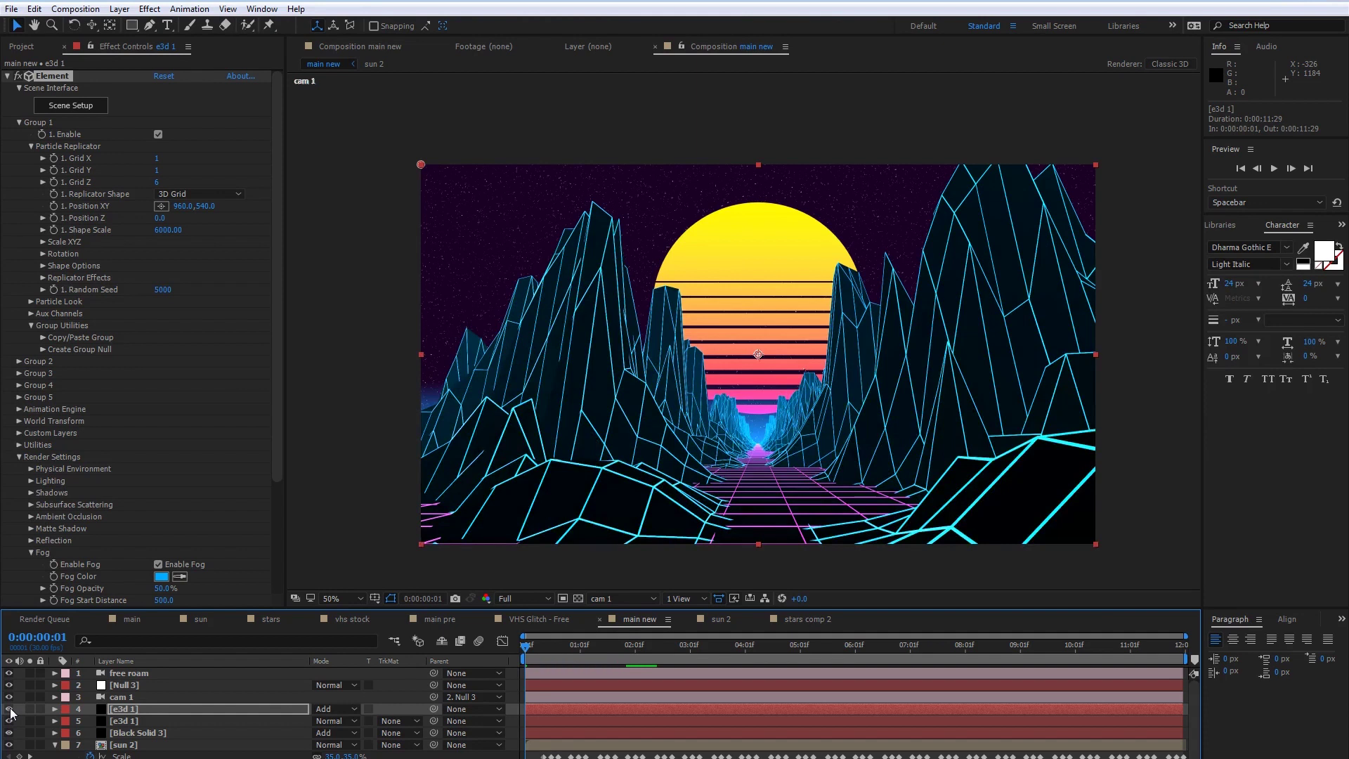
- Disable Fog in the upper e3d 1 layer's Element render settings and compare the scene with the layer hidden and shown
left_click(159, 565)
left_click(159, 565)
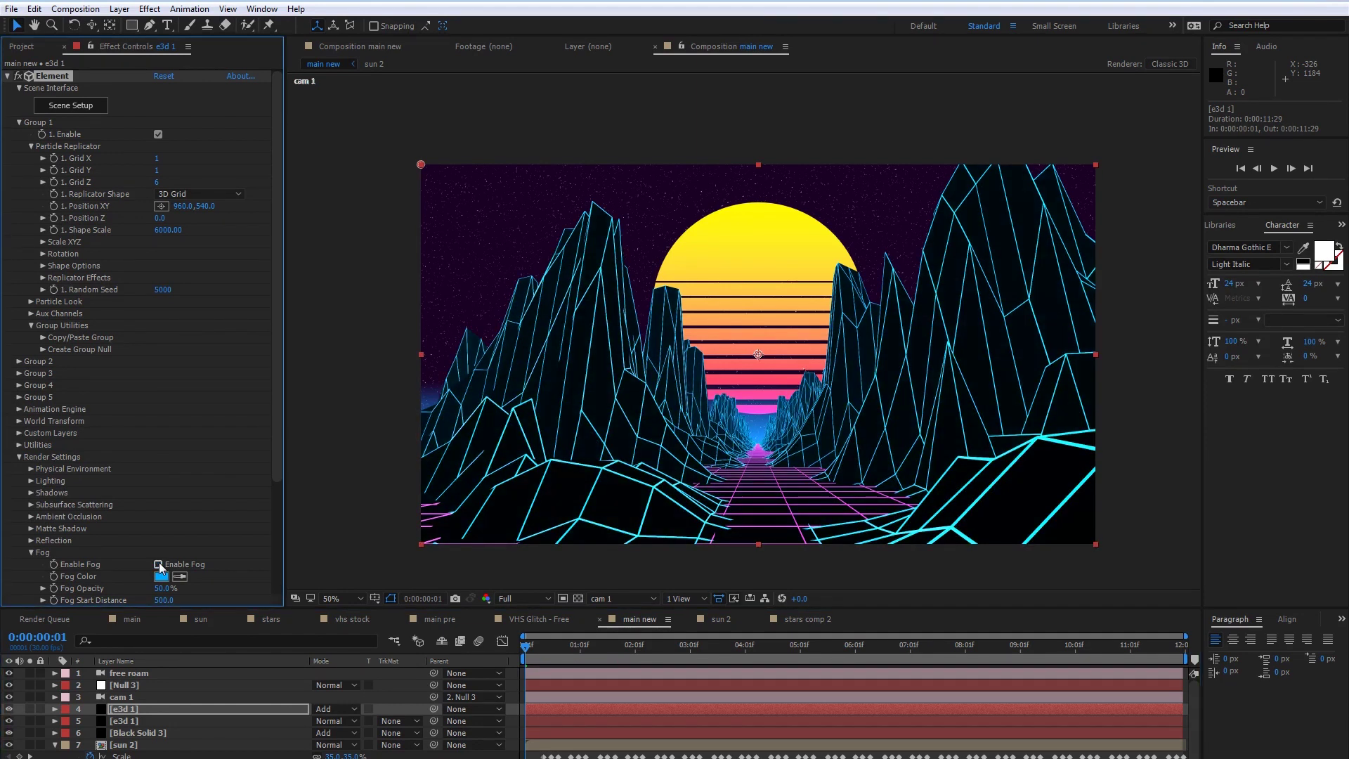
left_click(9, 708)
left_click(10, 708)
left_click(9, 709)
left_click(9, 709)
left_click(9, 710)
left_click(9, 709)
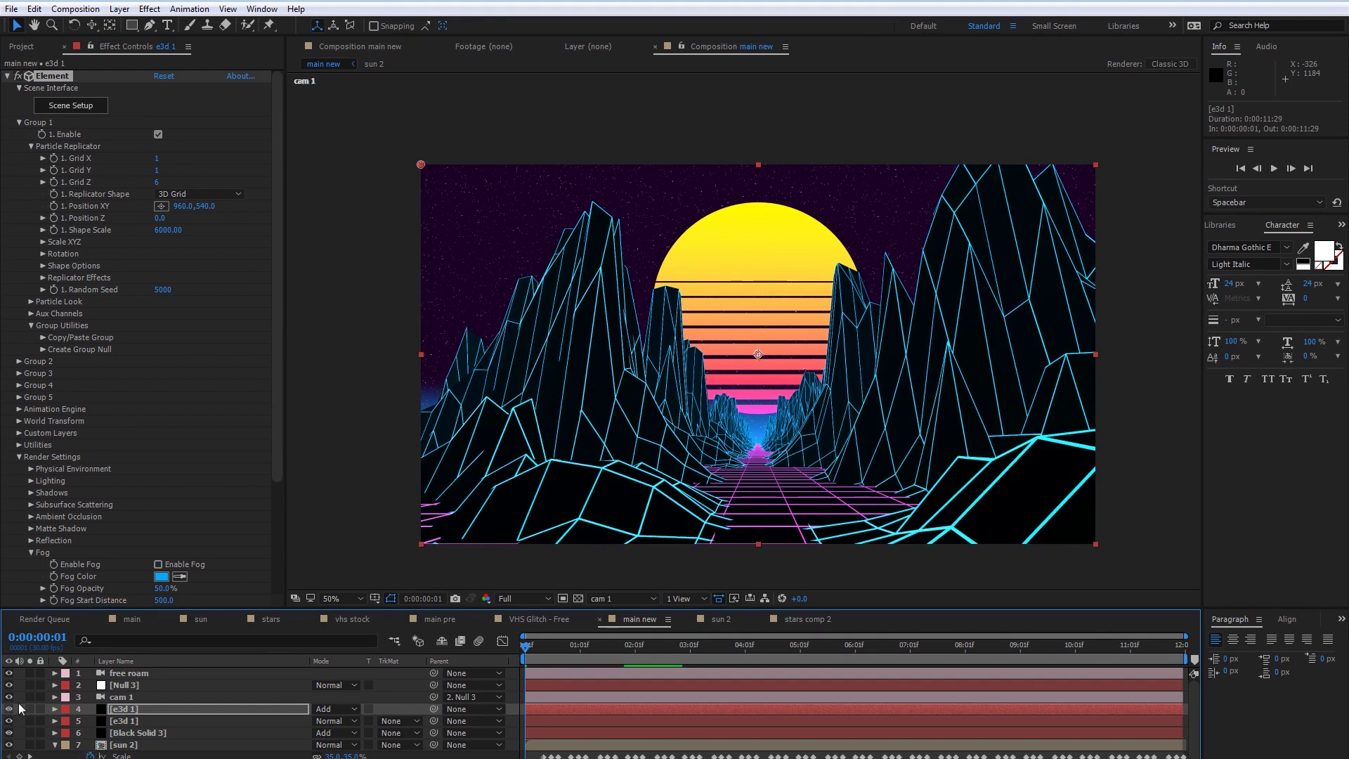
- Enable Glow in the upper e3d 1 layer's Element effect, with Glow Intensity 0.3 and Glow Radius 1
left_click(32, 554)
left_click_drag(279, 494, 279, 566)
left_click(29, 515)
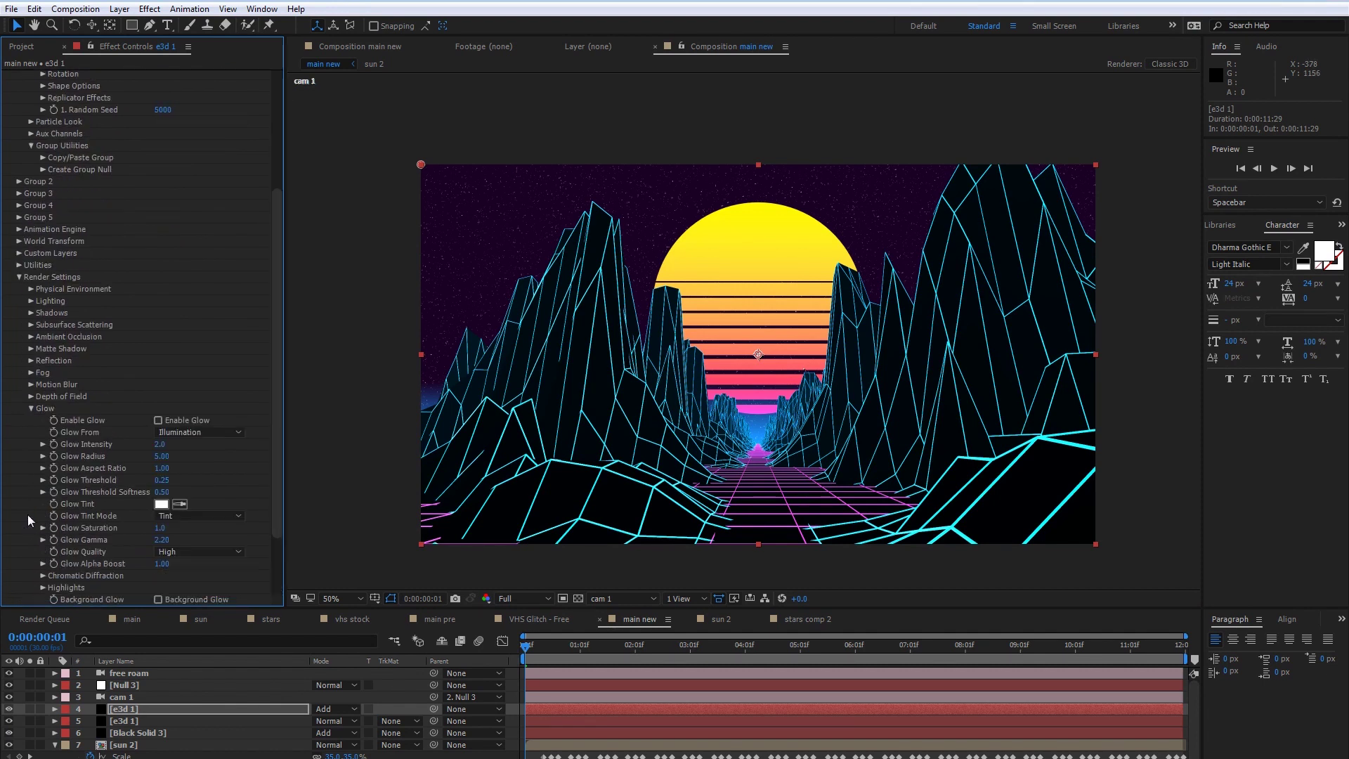
left_click(158, 420)
left_click(162, 444)
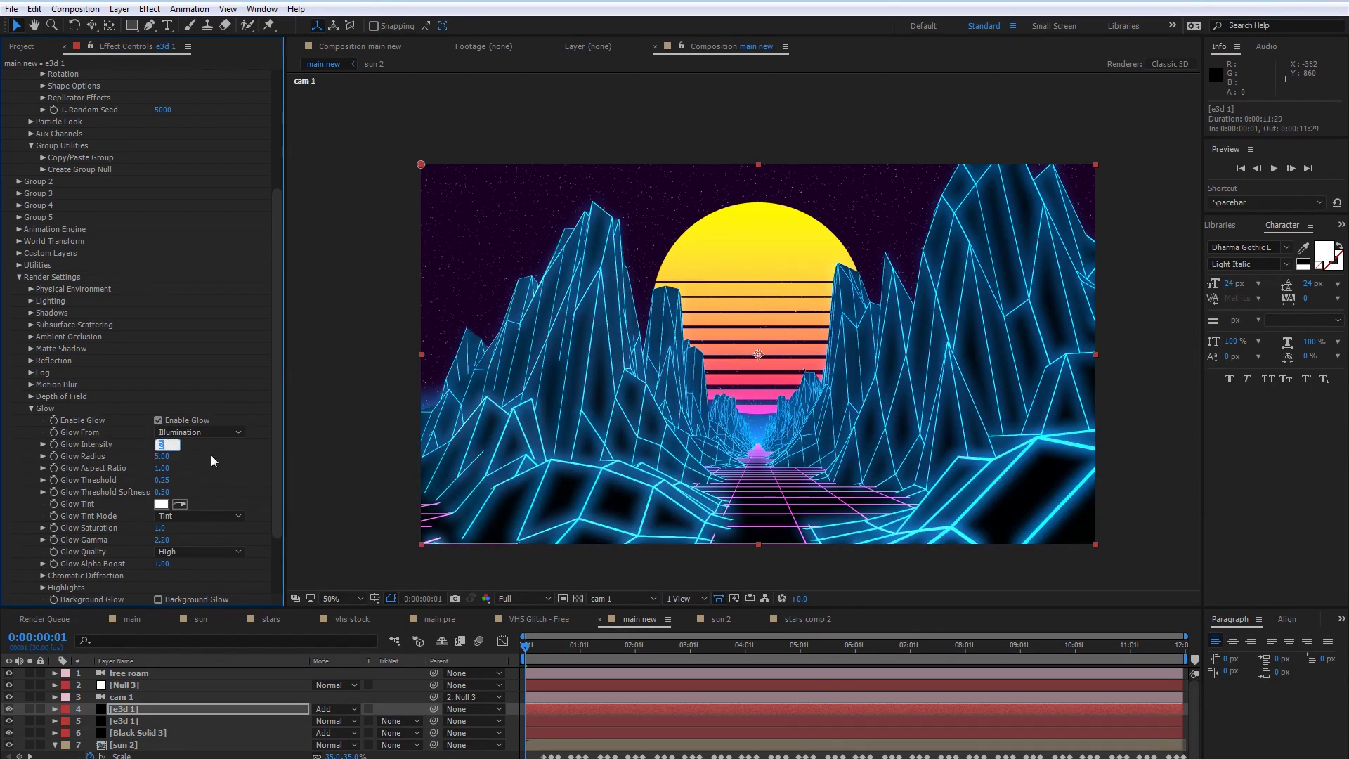
type("0.")
type("3")
key("Return")
left_click(163, 456)
type("1")
key("Return")
- Return to the first frame and toggle the glowing e3d 1 layer's visibility to compare its effect
left_click_drag(534, 648, 518, 651)
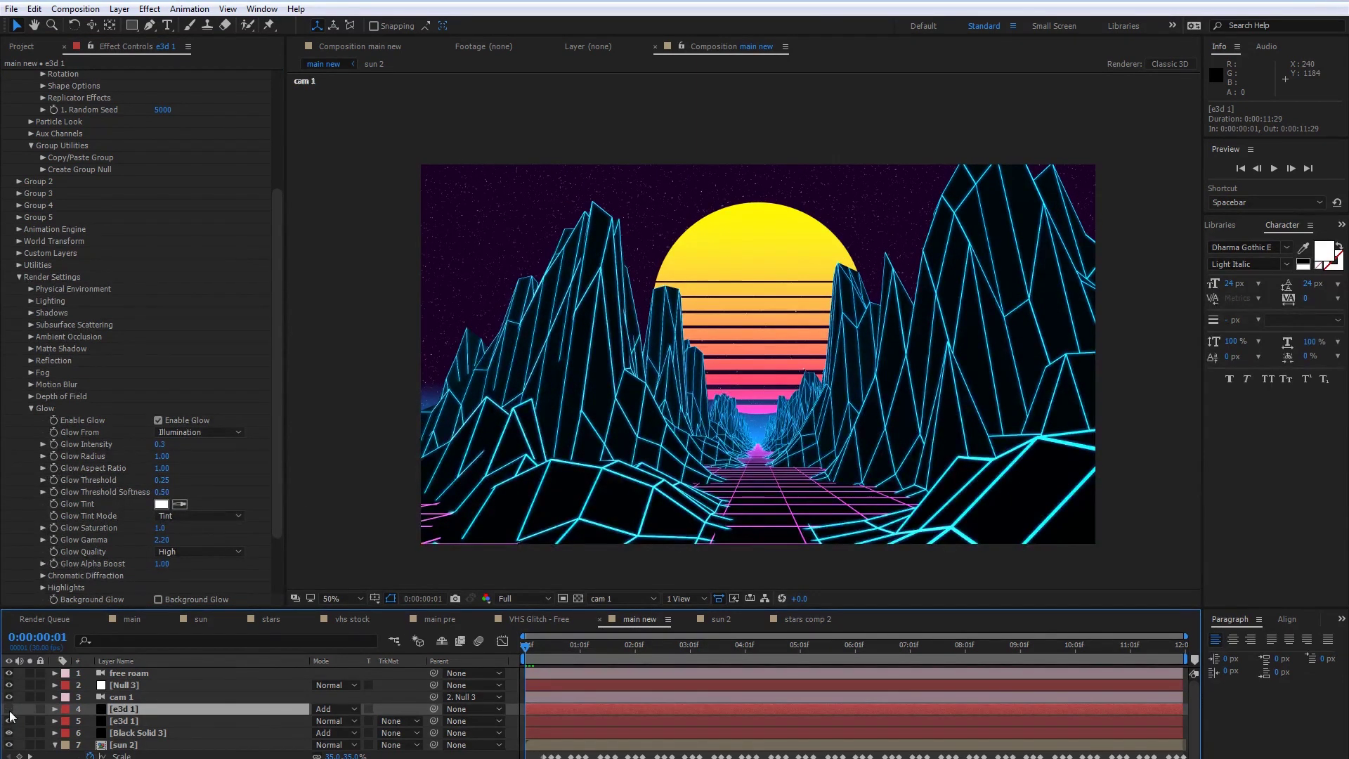
left_click(10, 711)
left_click(10, 710)
left_click(9, 711)
- Duplicate the upper e3d 1 layer that has Add blending and Glow
left_click(126, 720)
left_click(130, 711)
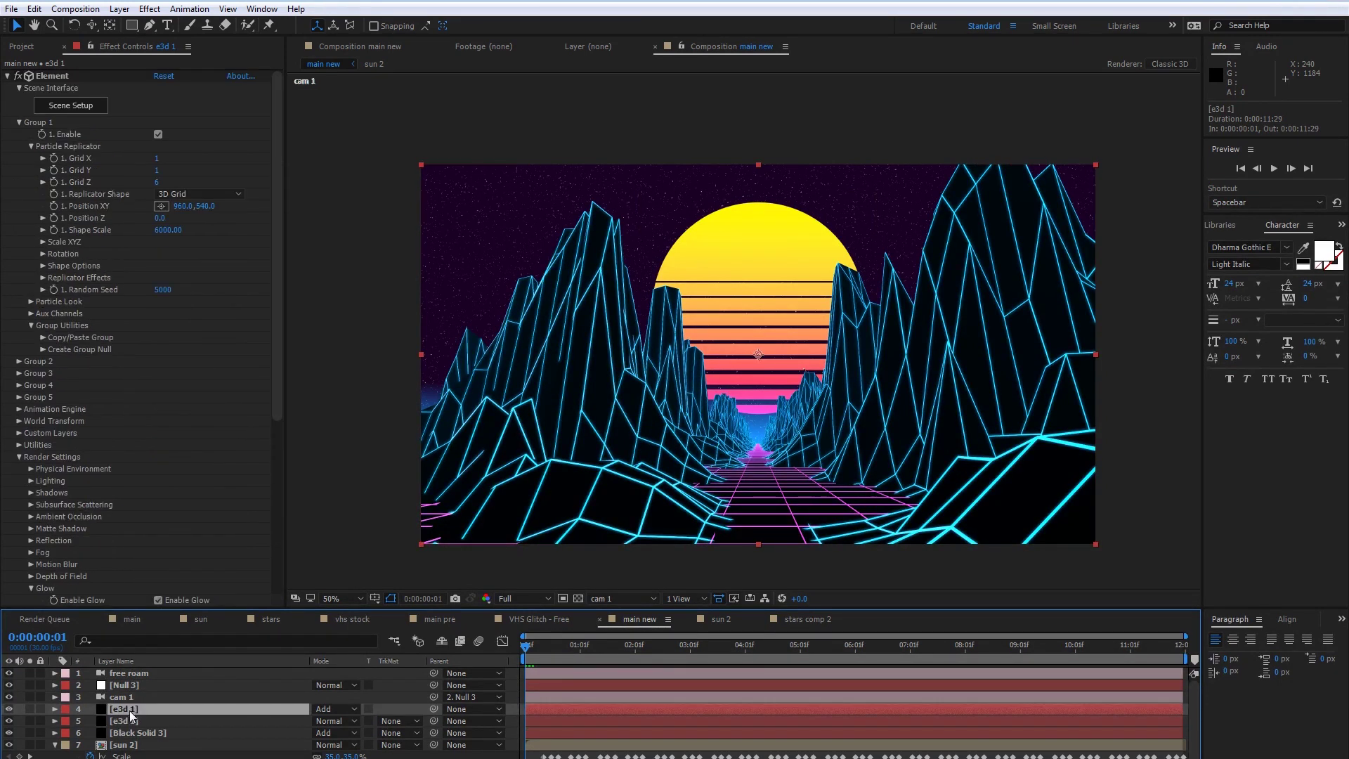
key("ctrl+d")
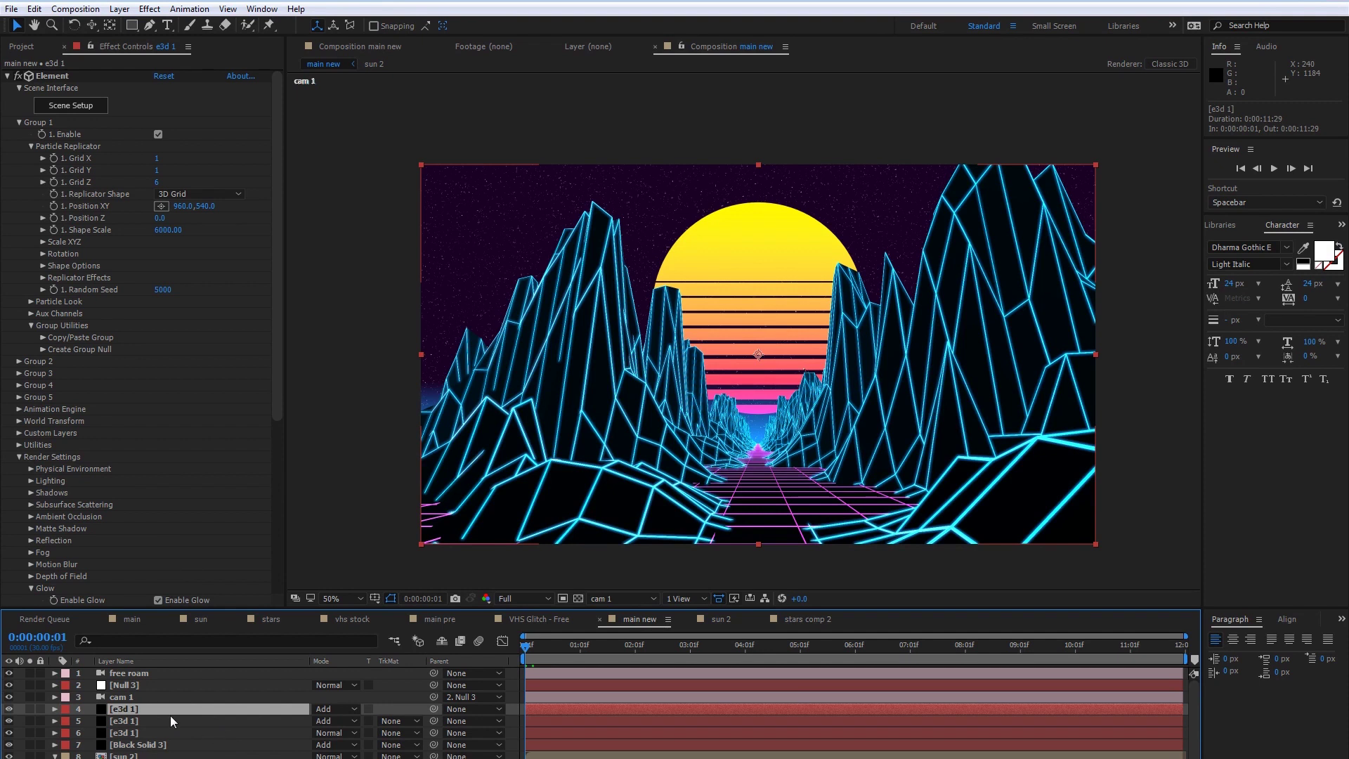
- In the duplicated layer's Element scene setup, enable the purple material, disable the blue material and accept the scene
left_click(83, 107)
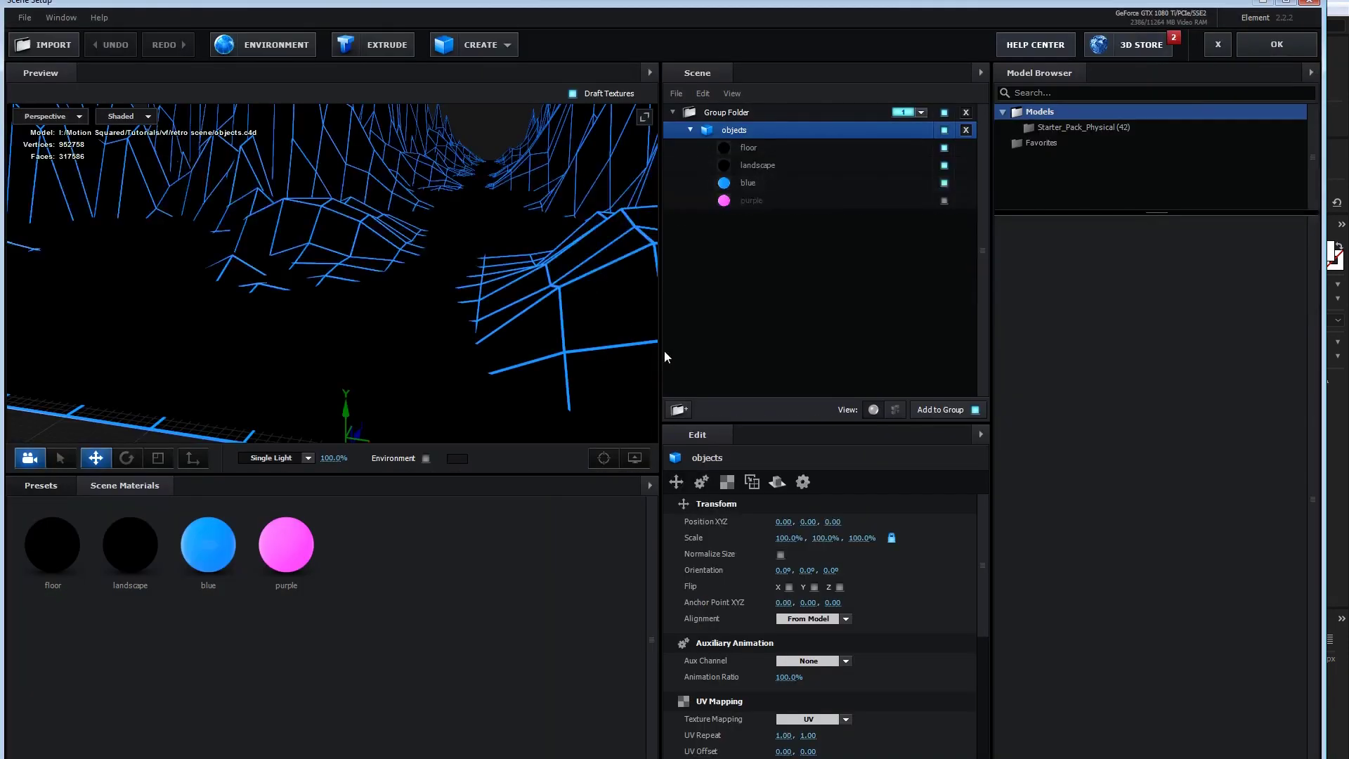
left_click(939, 184)
left_click(944, 200)
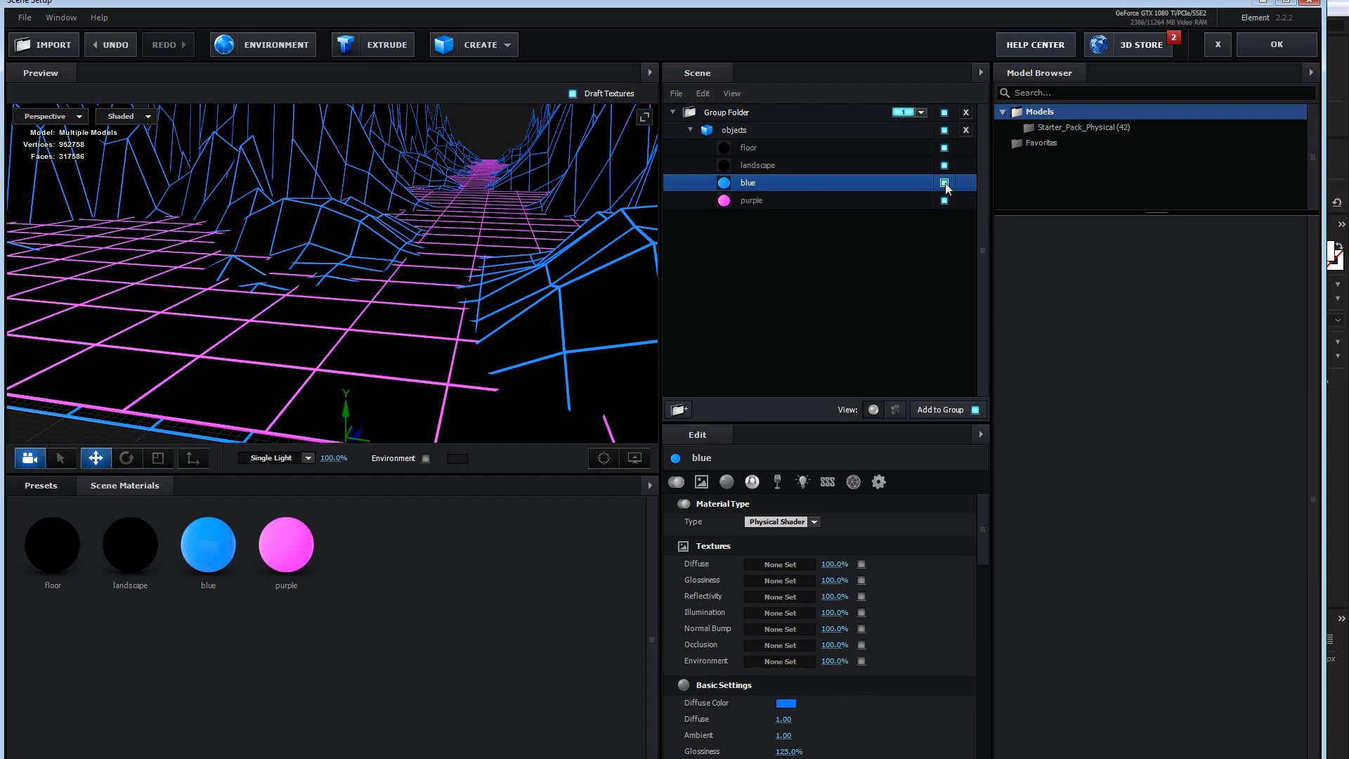
left_click(944, 182)
left_click(765, 203)
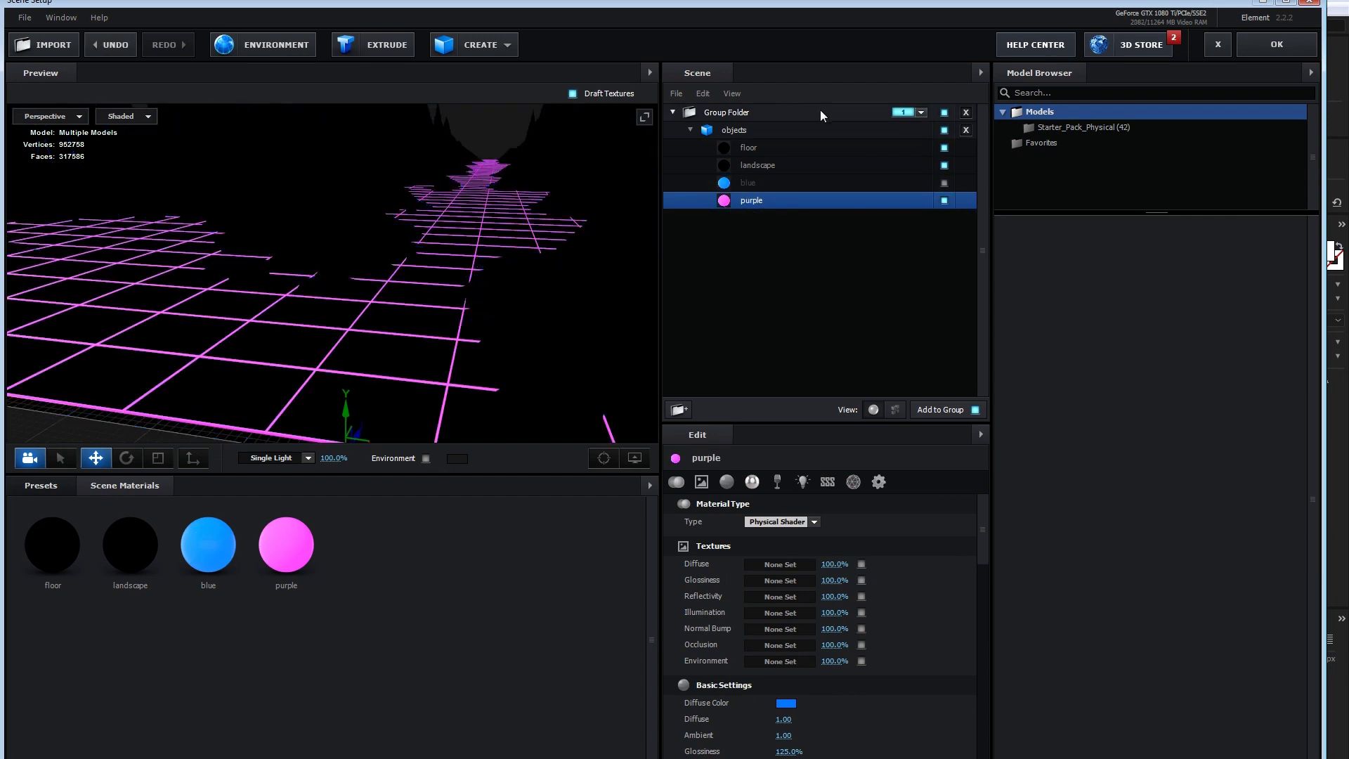
left_click(1277, 45)
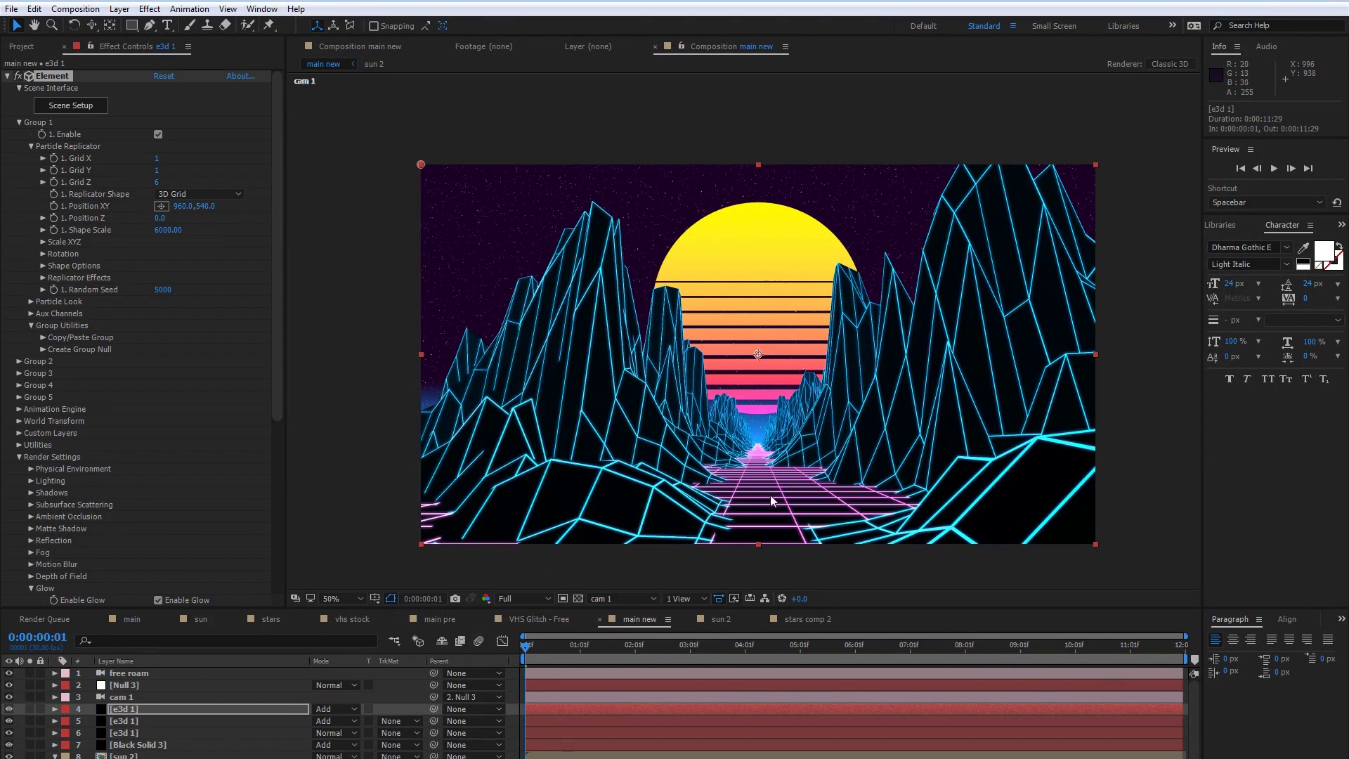
- Toggle the topmost e3d 1 layer's visibility repeatedly to compare the purple grid glow, leaving the layer hidden
left_click(10, 707)
left_click(10, 707)
left_click(10, 707)
left_click(10, 708)
left_click(10, 708)
left_click(10, 707)
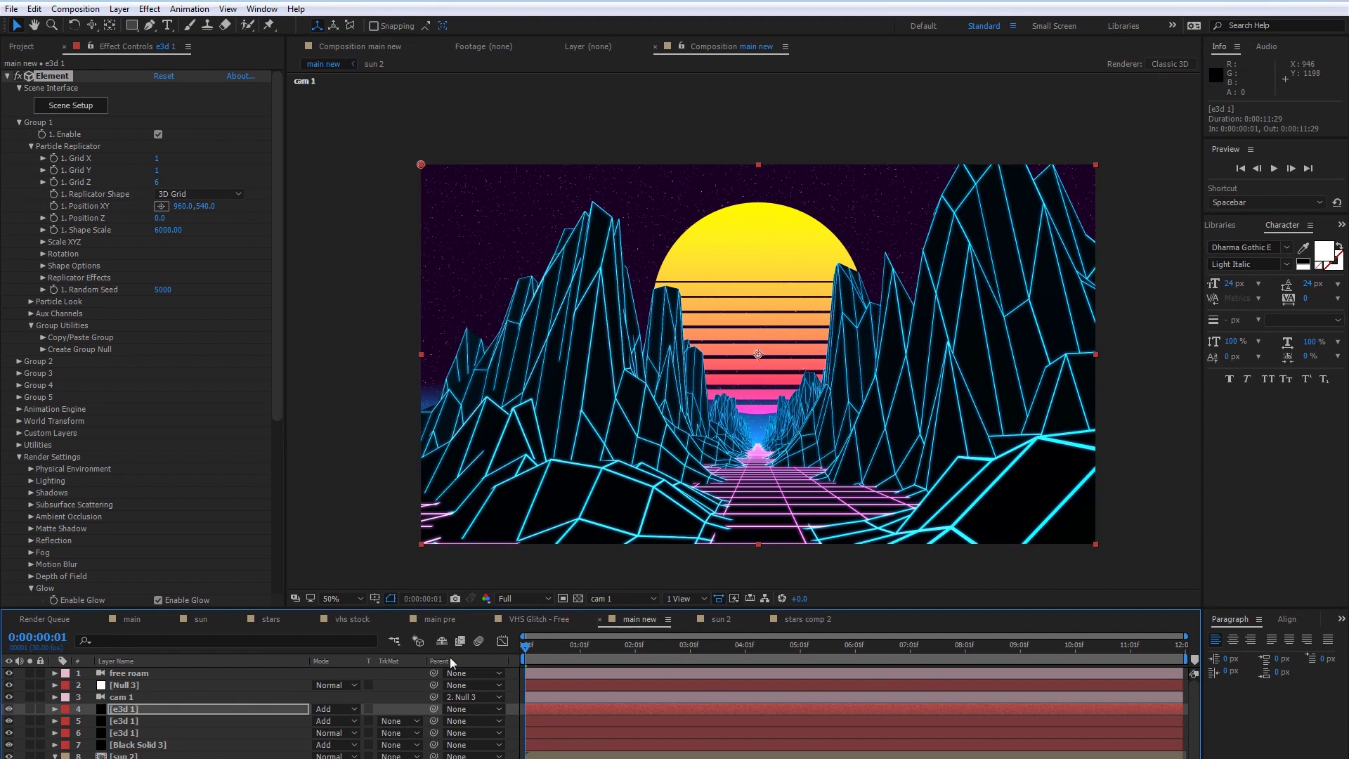
left_click(8, 711)
- Set the current time to 0:00:00:15 and rename the middle e3d 1 layer as blue
left_click(158, 721)
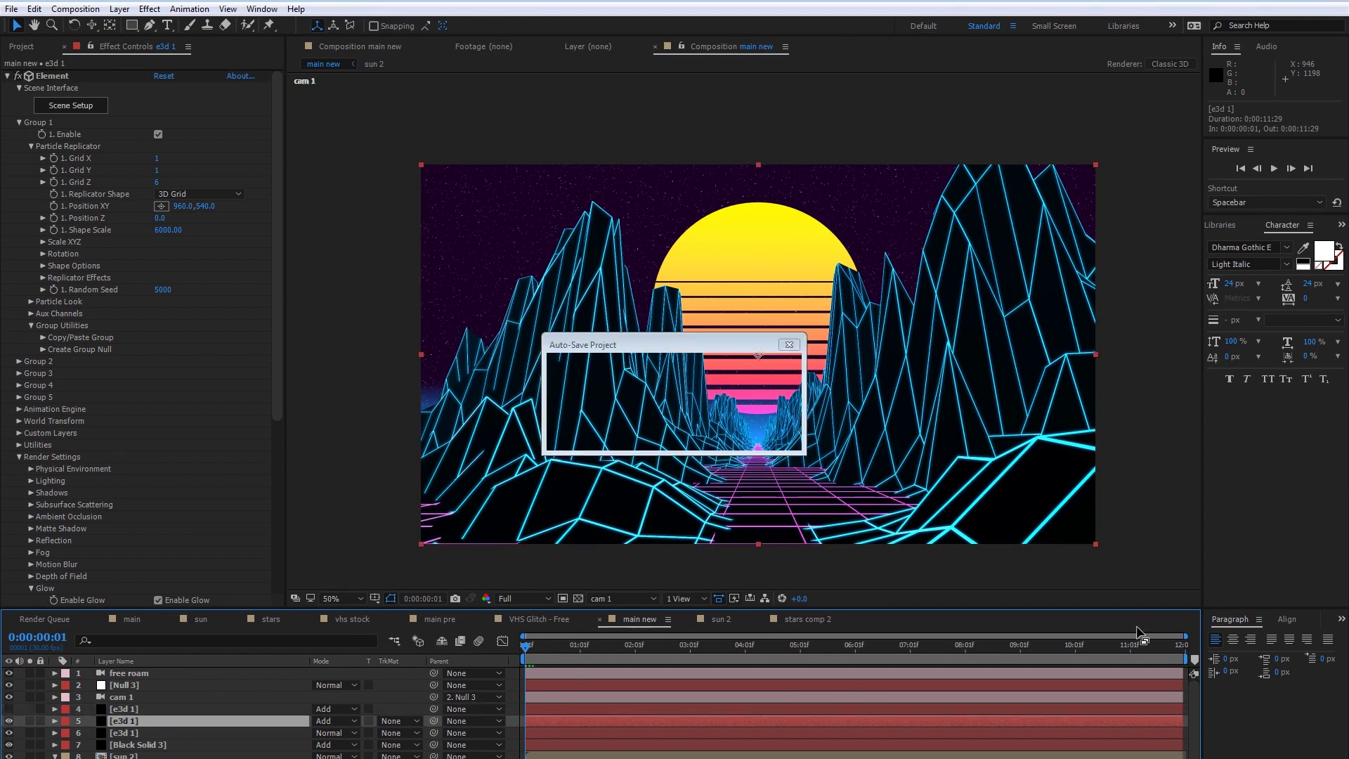
left_click_drag(1185, 636, 671, 645)
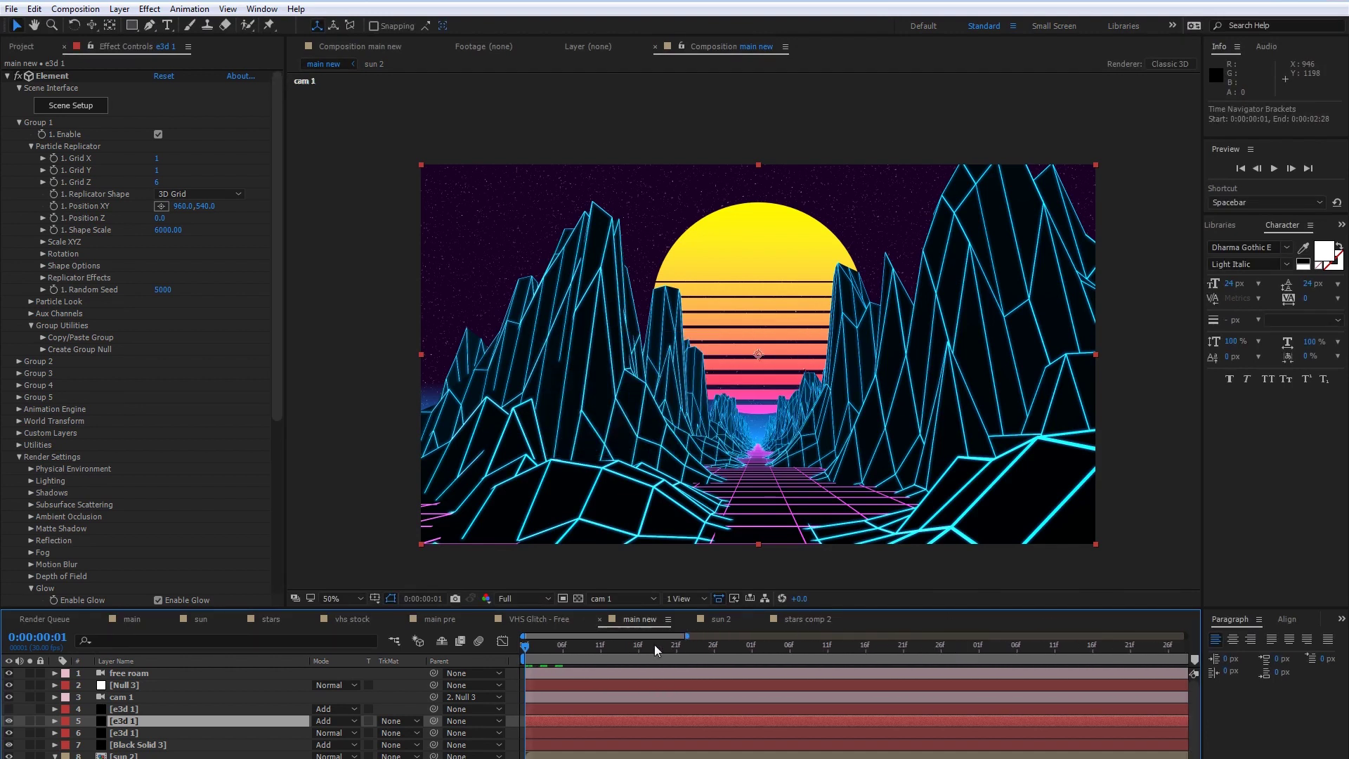
left_click(629, 647)
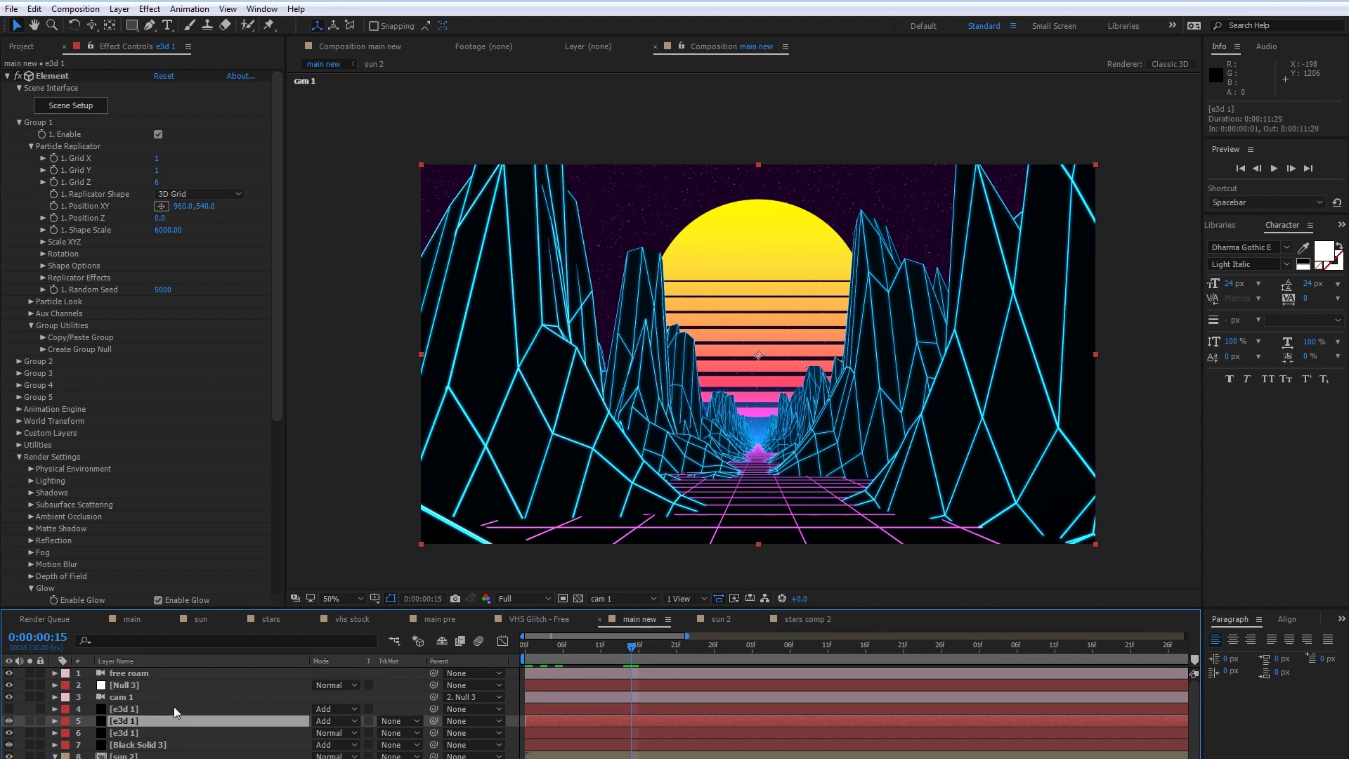
key("Return")
type("blu")
key("Return")
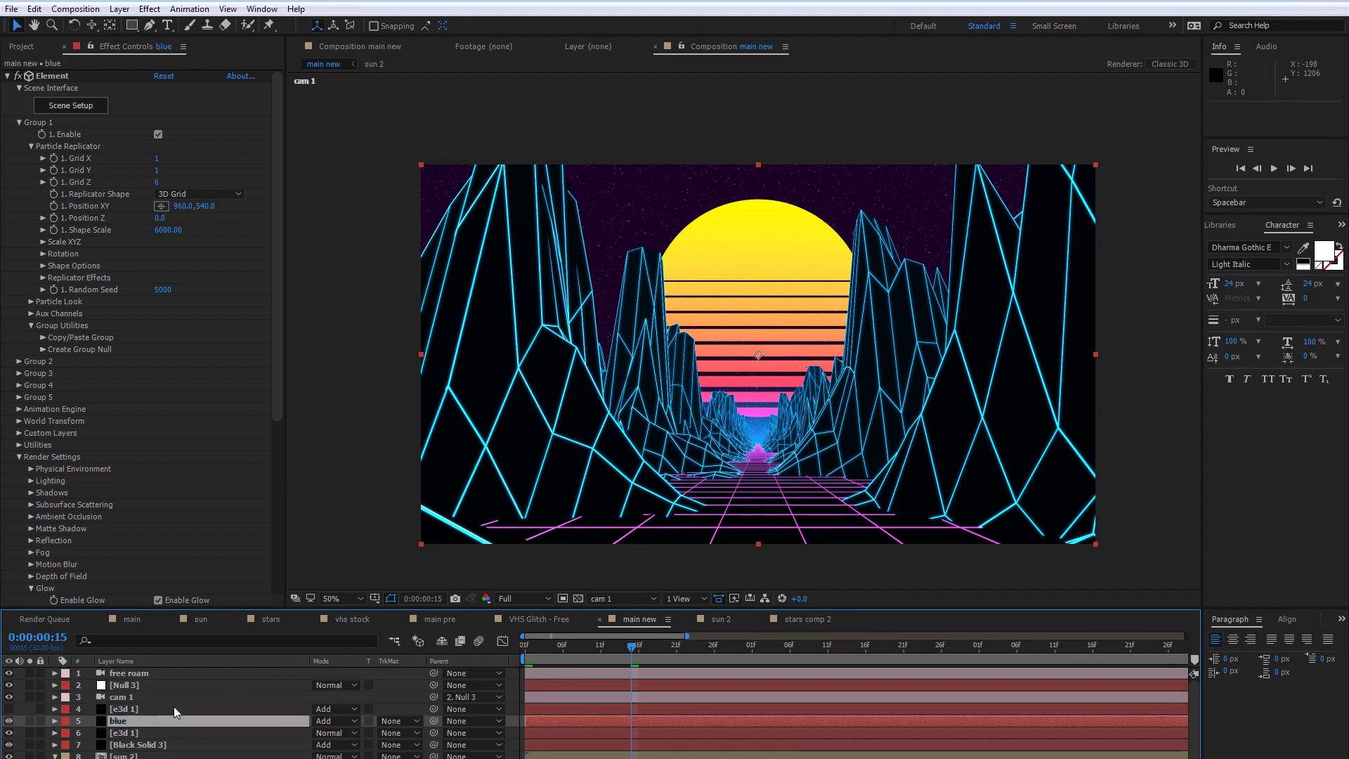
- Rename the topmost e3d 1 layer as purple
left_click(173, 702)
left_click(162, 705)
key("Return")
type("p")
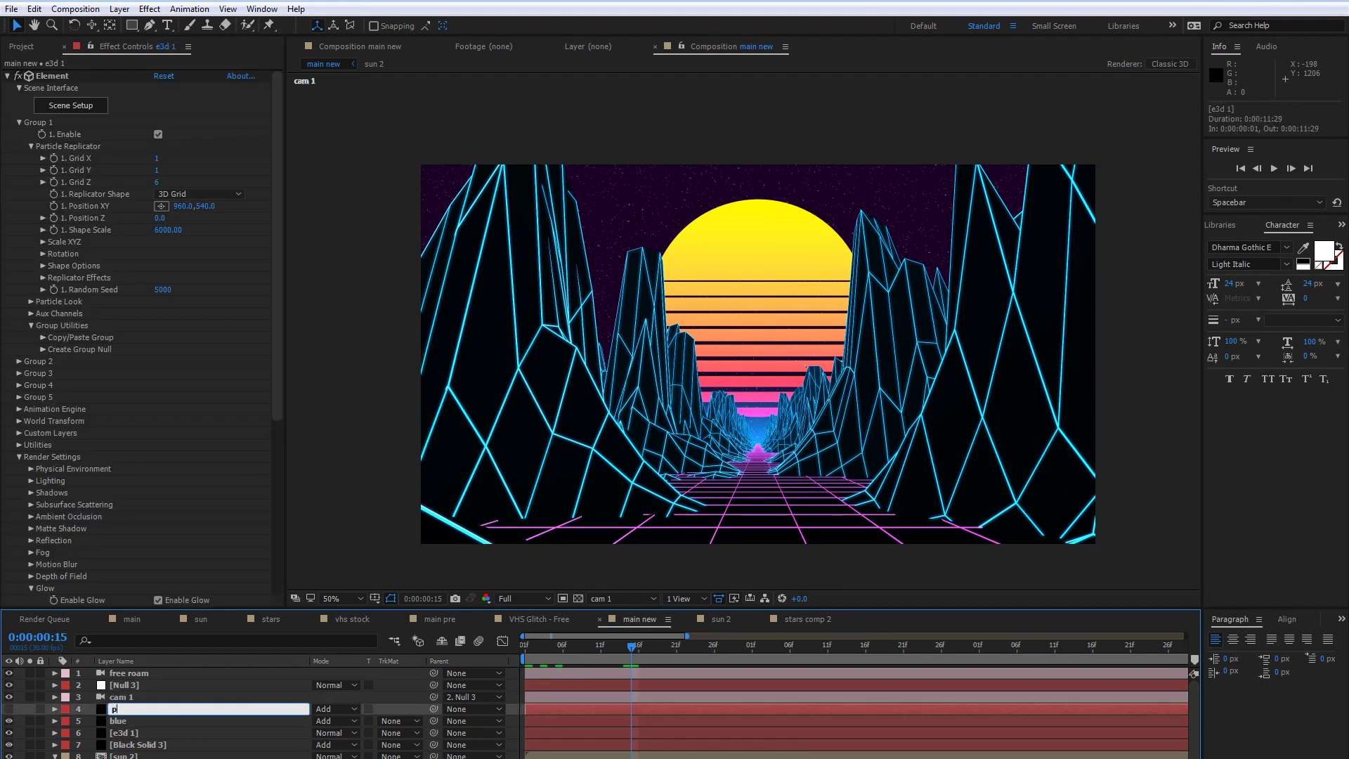
type("urple")
key("Return")
- Keyframe the blue layer's Opacity at 100% on 0:00:00:15 and 0% on 0:00:00:16
left_click(150, 719)
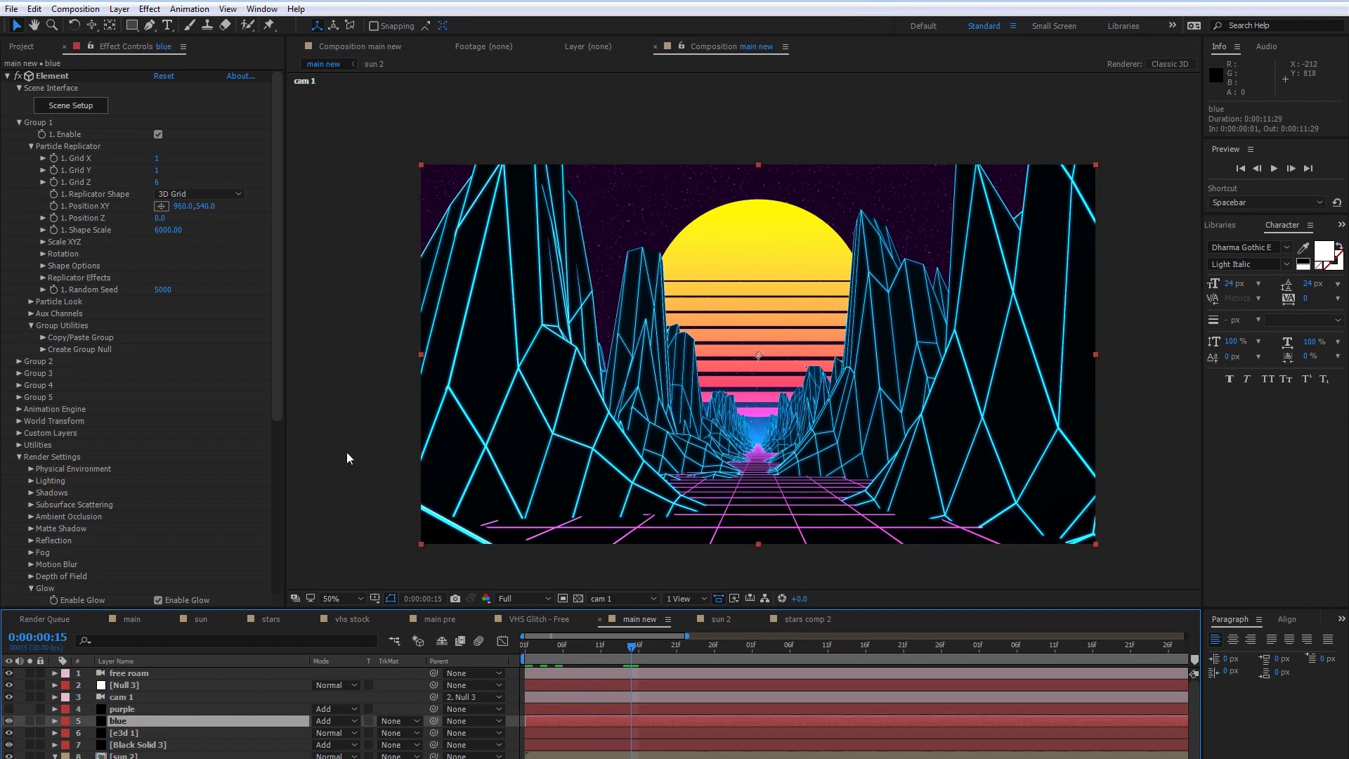
left_click(184, 735)
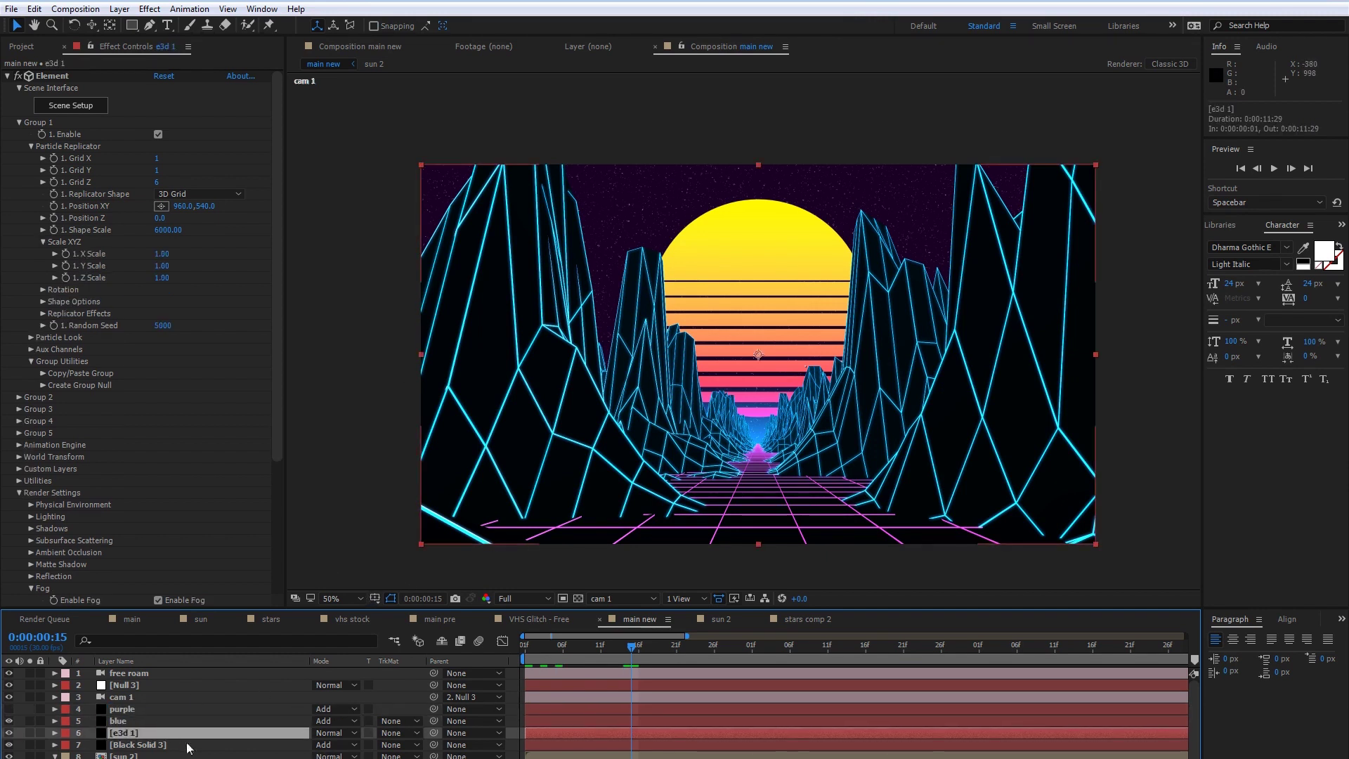
left_click(141, 720)
key("t")
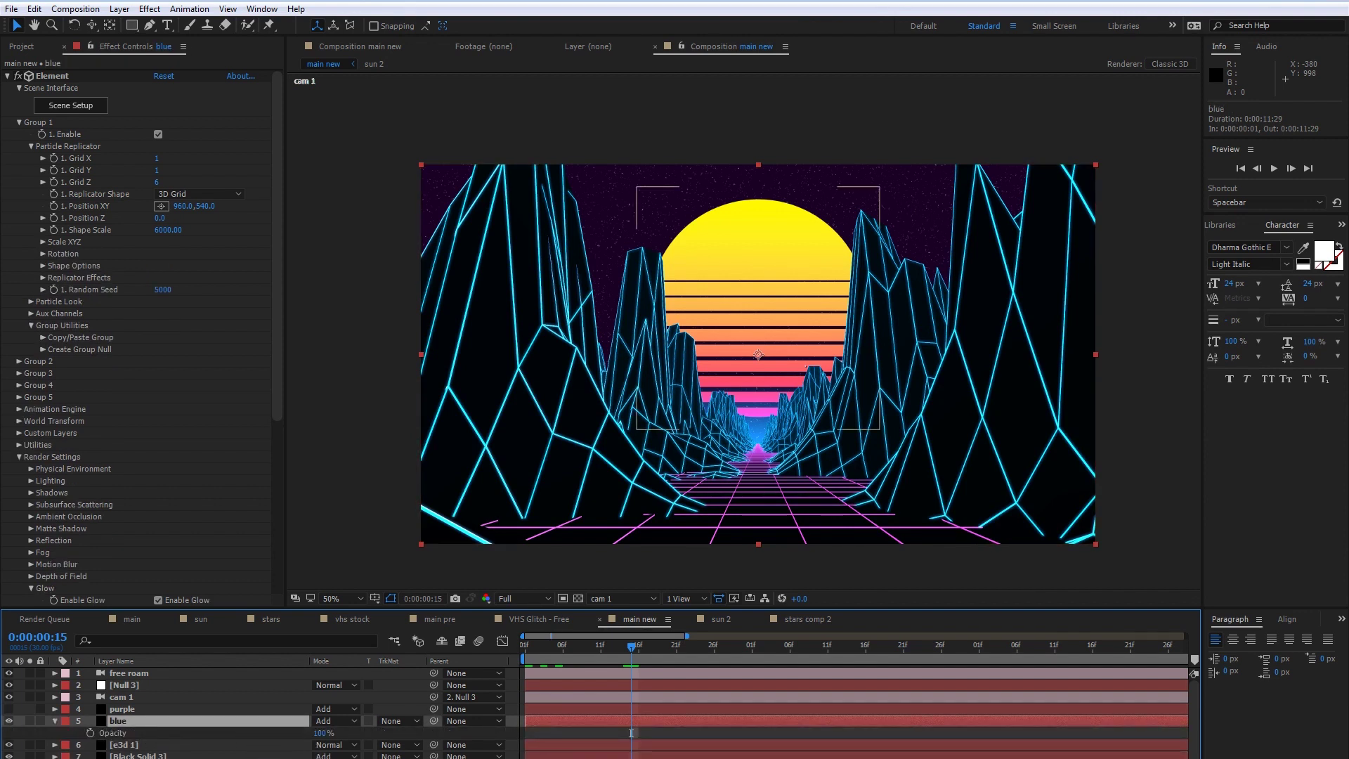
left_click(90, 733)
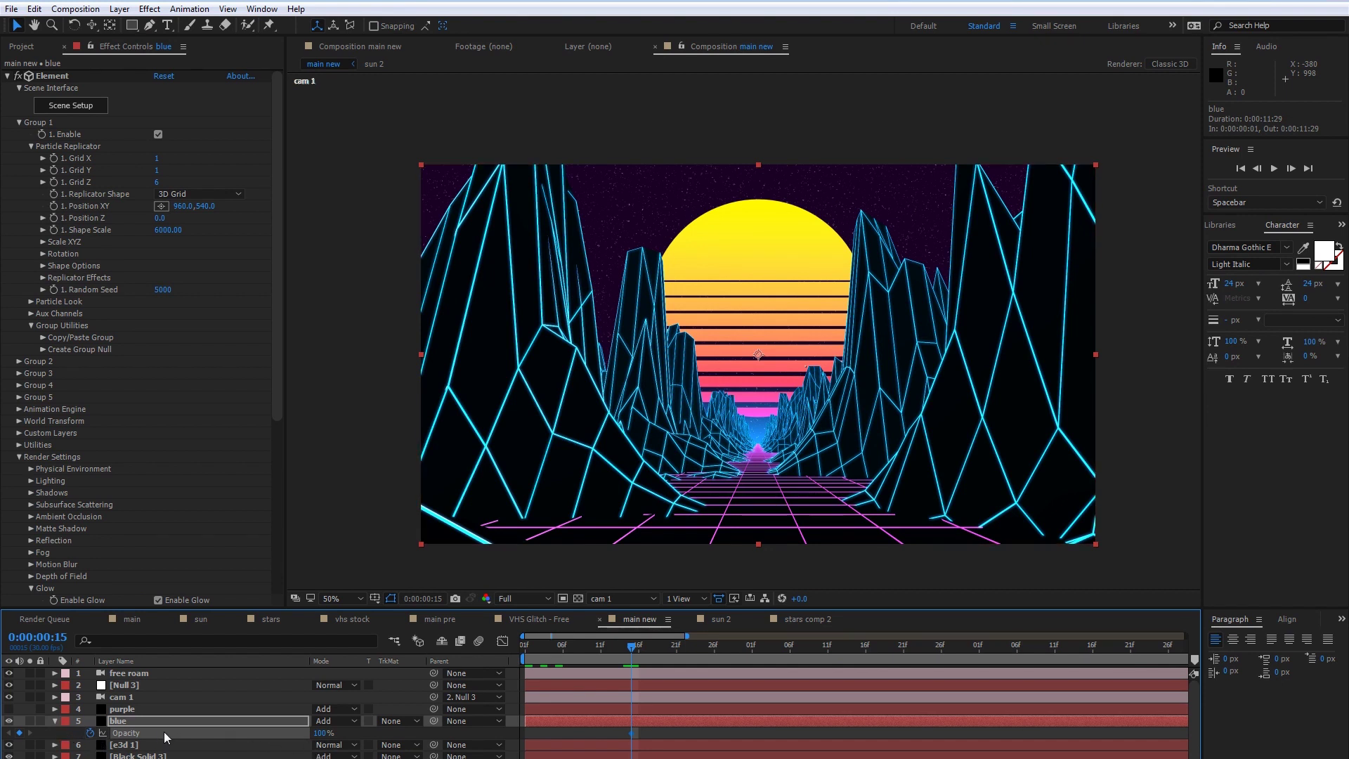
key("Page_Down")
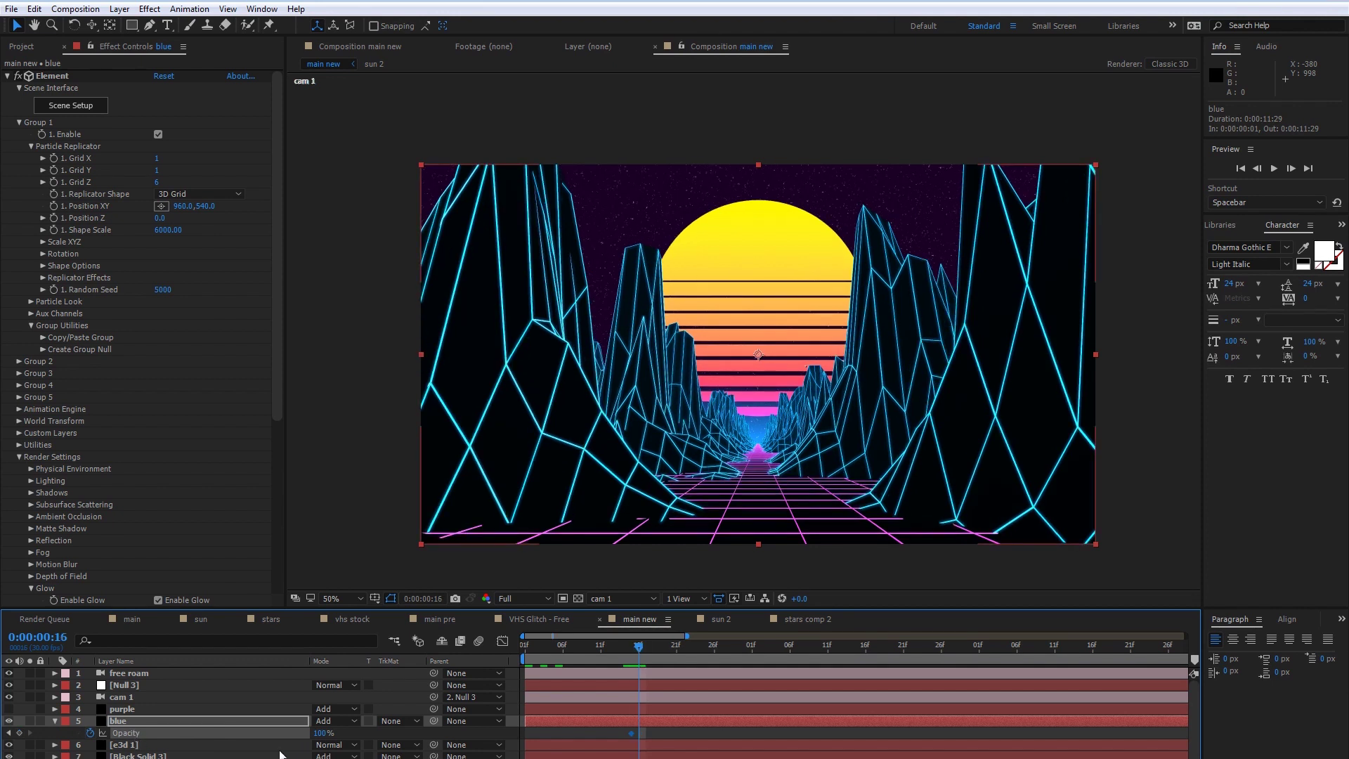
left_click_drag(322, 734, 66, 722)
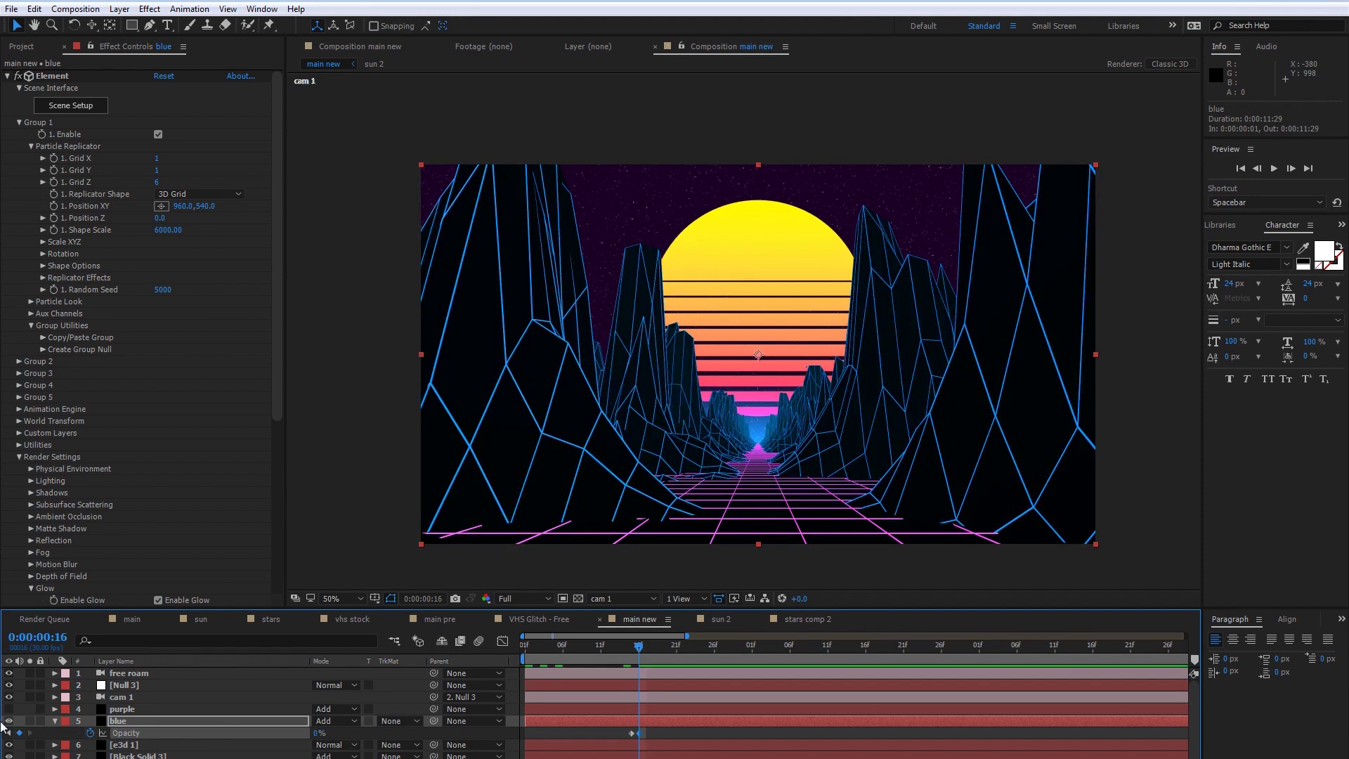
- Keyframe the blue layer's Opacity at 0% on 0:00:01:00 and back to 100% on 0:00:01:01
left_click(743, 644)
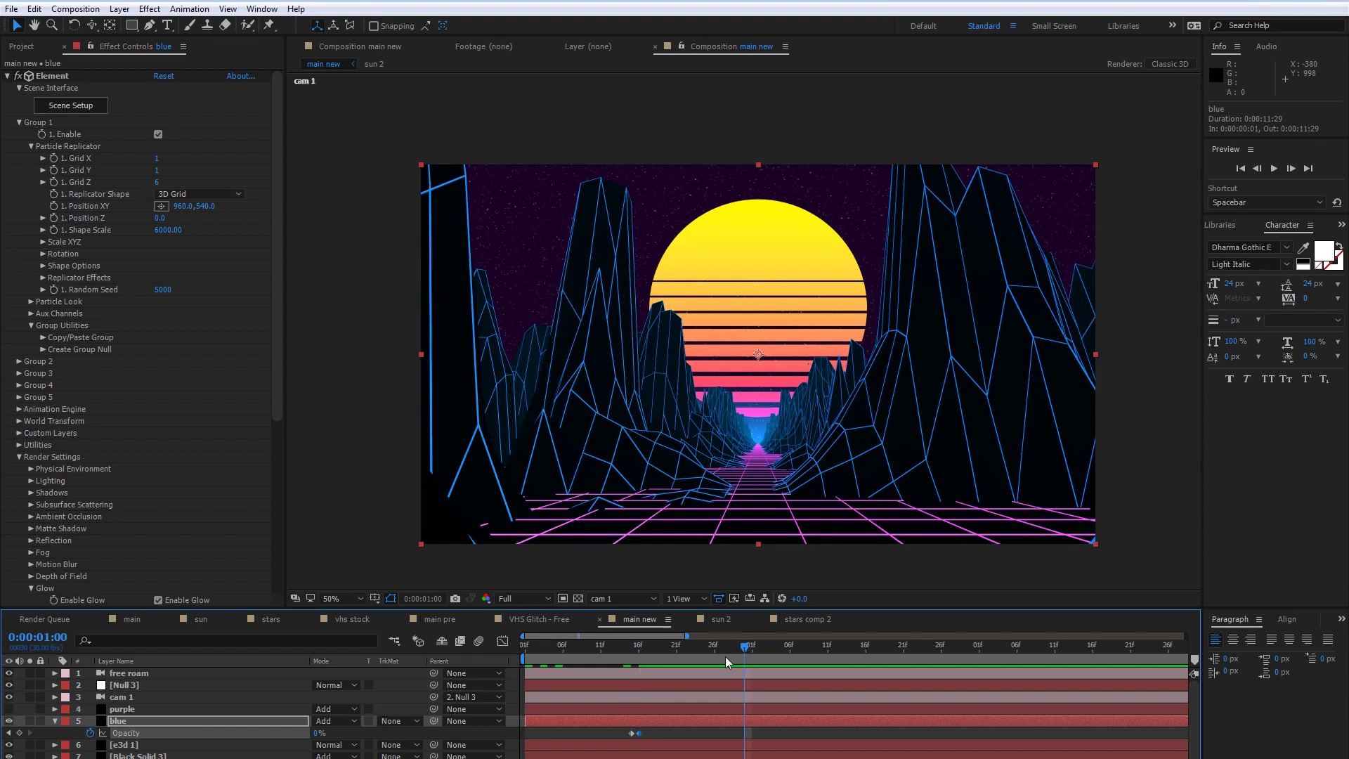
key("Page_Down")
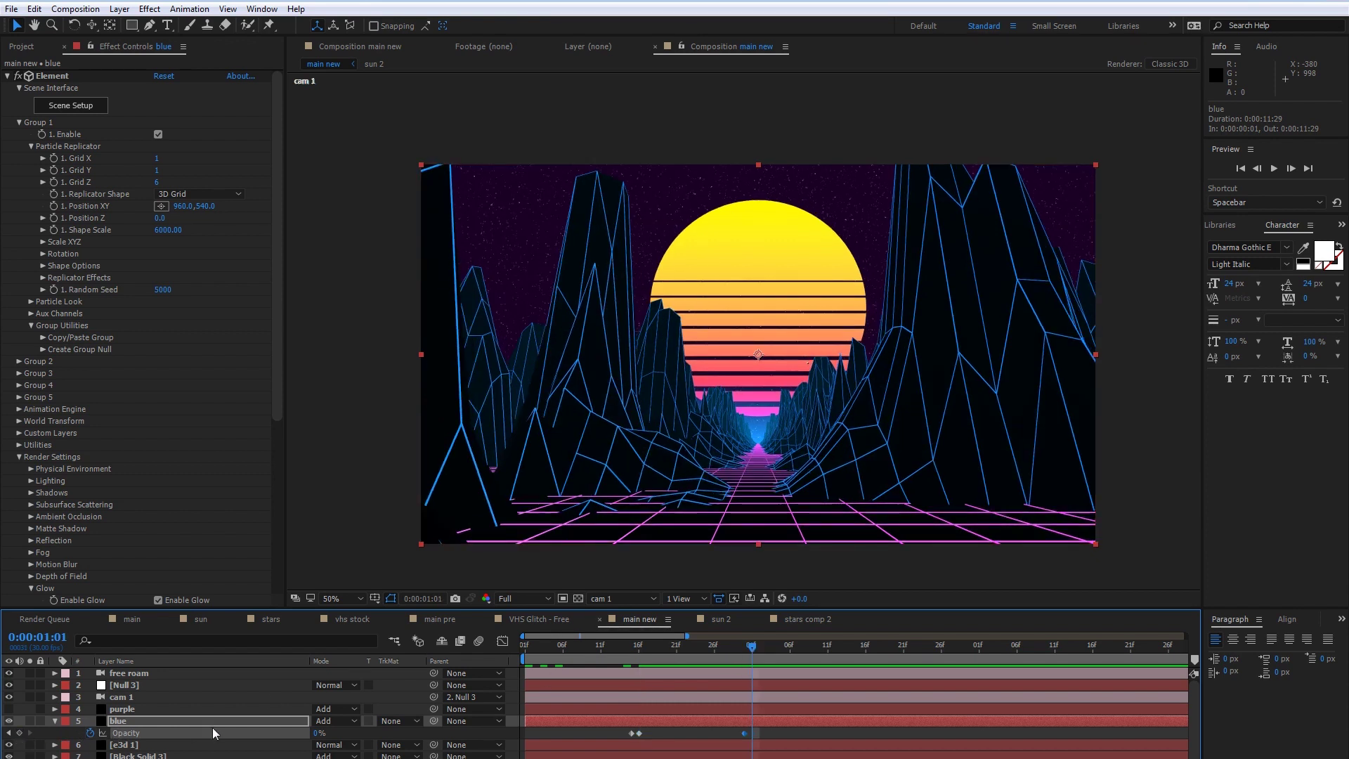
left_click_drag(317, 733, 400, 733)
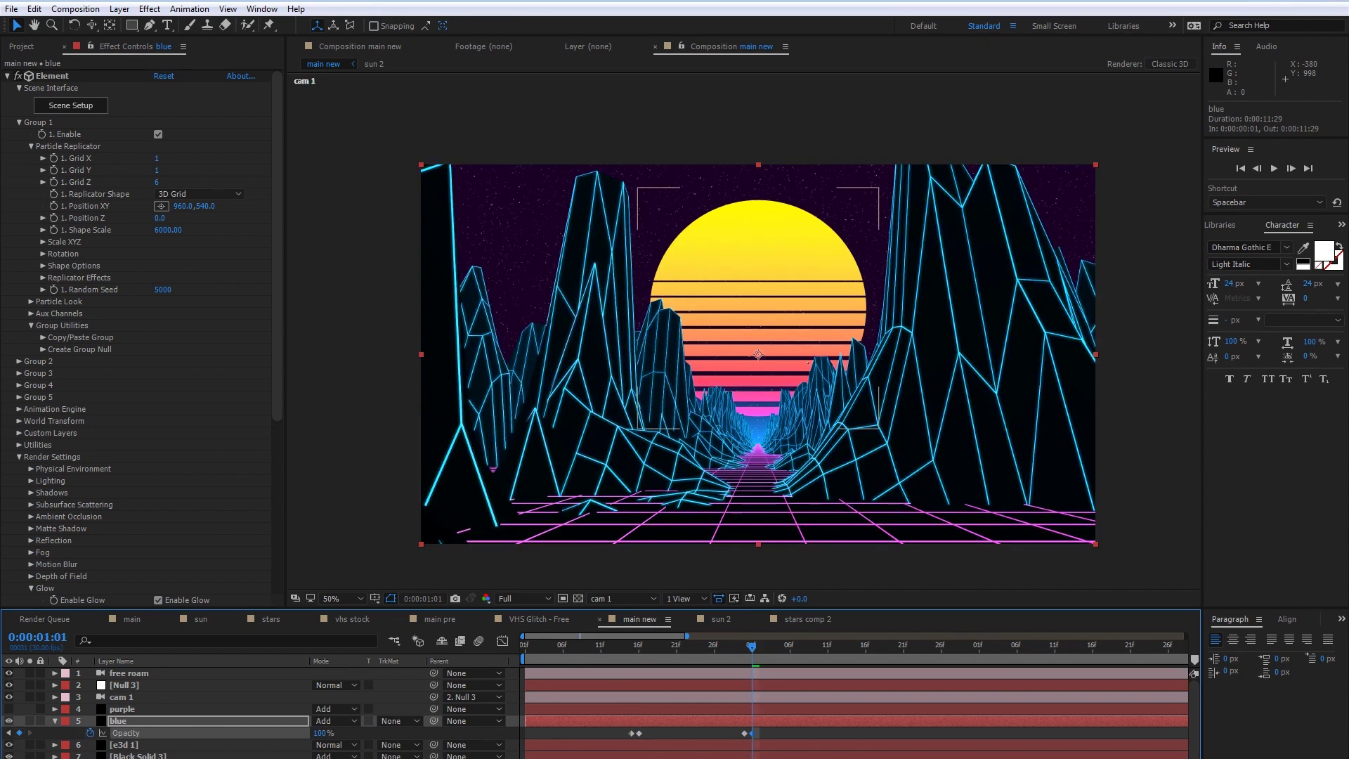
- Copy the blue layer's four Opacity keyframes and paste them at 0:00:01:16
left_click_drag(648, 662, 590, 739)
key("ctrl+c")
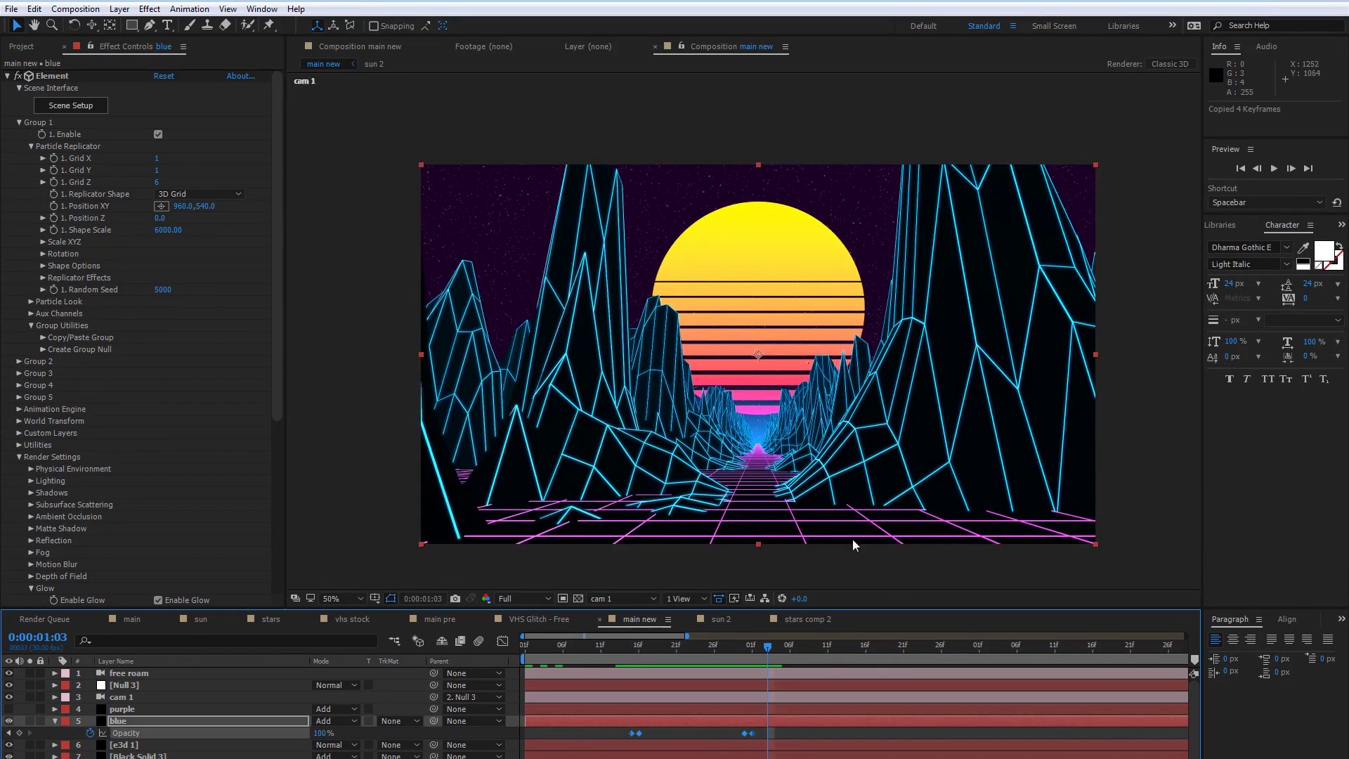
left_click(866, 644)
key("ctrl+v")
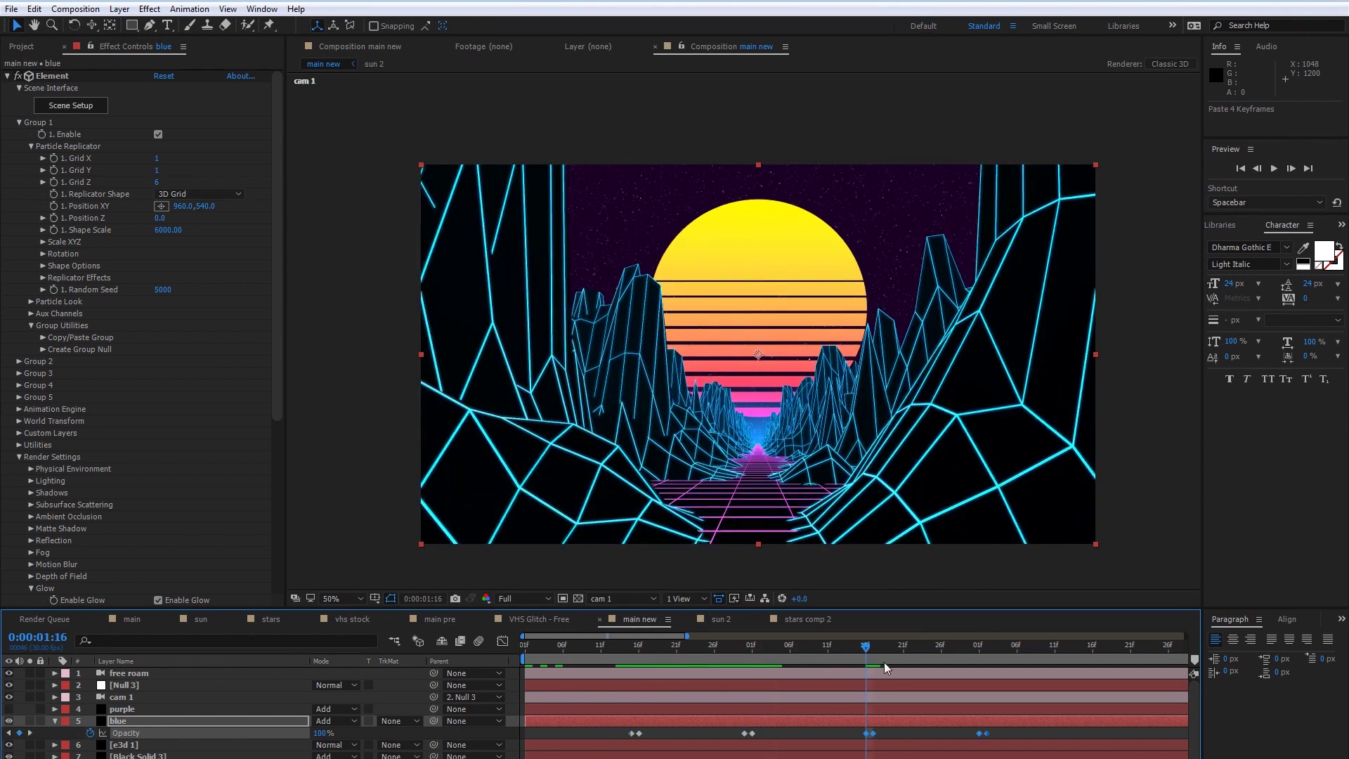
- Paste the four flicker keyframes into the blue layer's Opacity at 0:00:02:17
left_click(807, 729)
left_click_drag(603, 648, 1100, 707)
left_click_drag(595, 636, 629, 636)
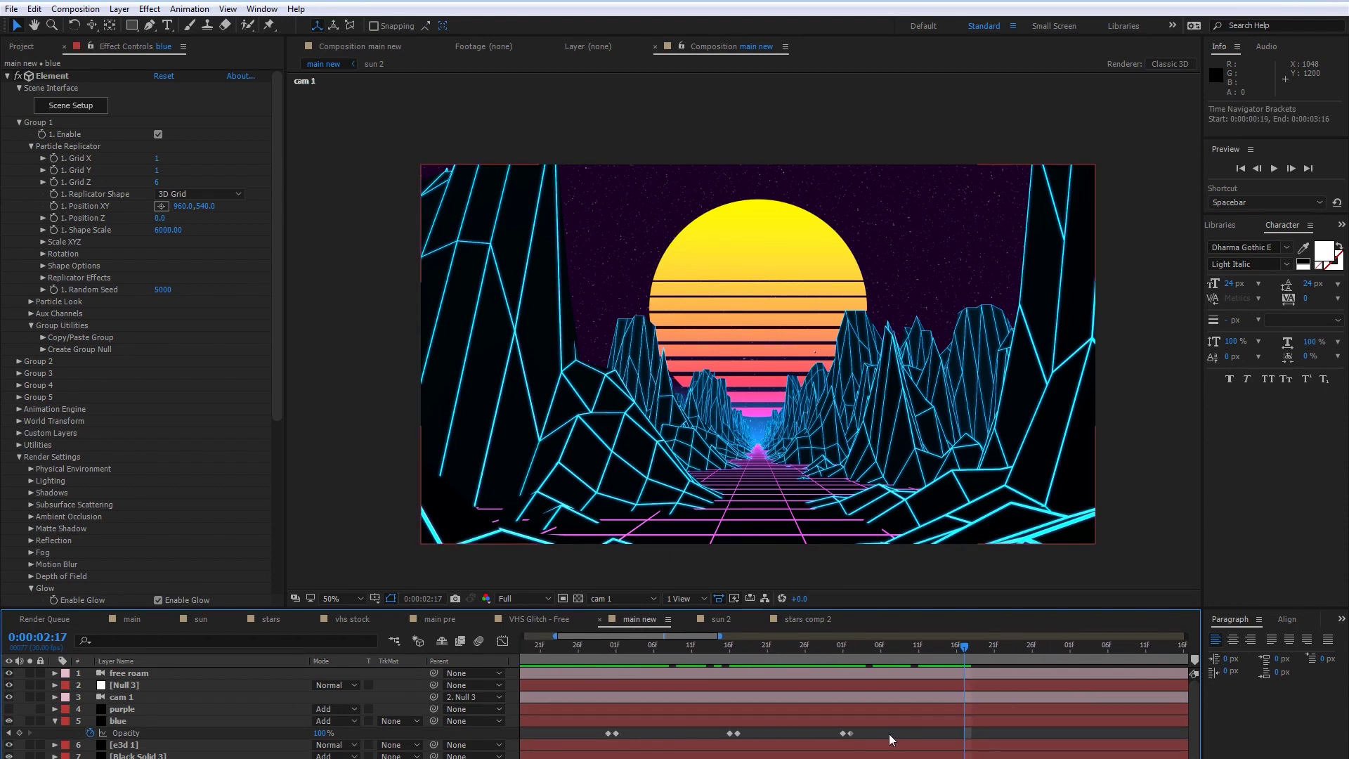
left_click(159, 735)
key("ctrl+v")
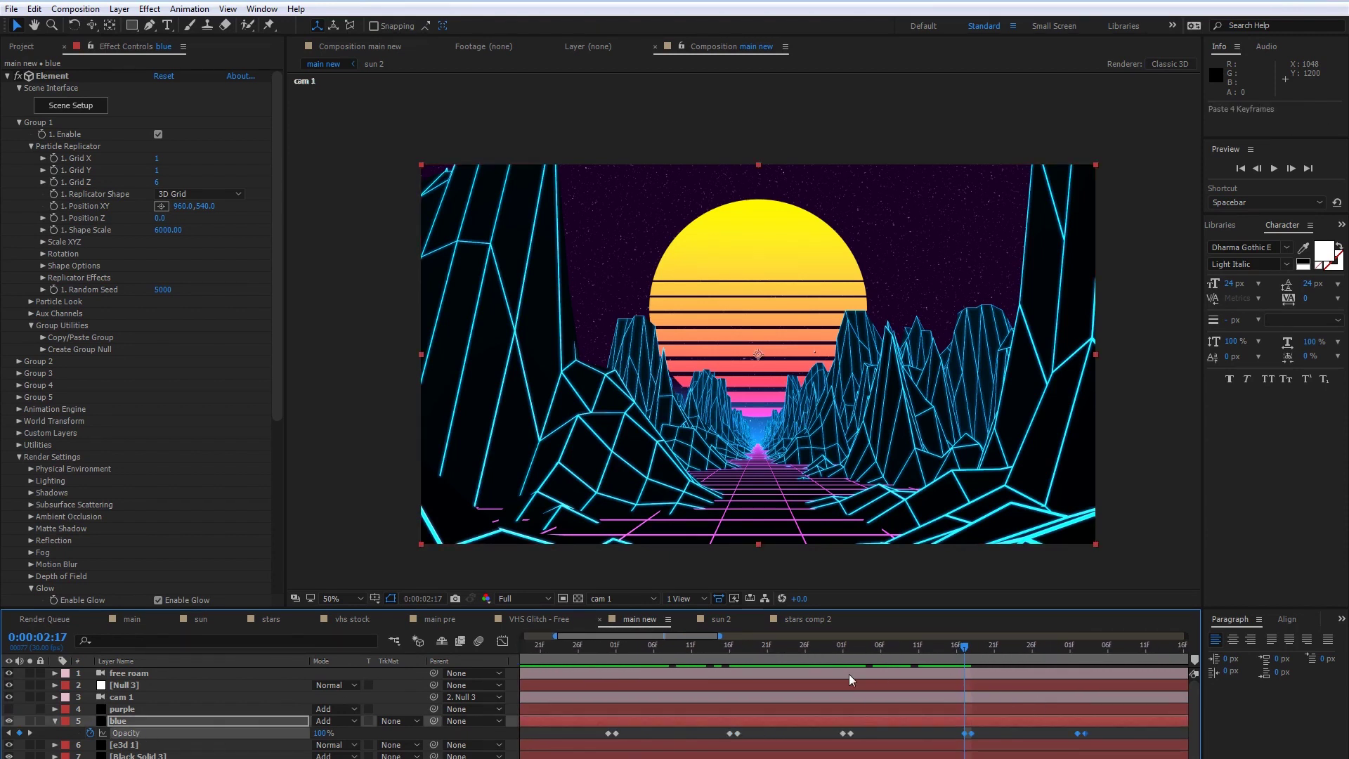
- Paste the blue layer's Opacity flicker keyframes near 0:00:03:18 and again at 0:00:04:19
left_click_drag(663, 635, 765, 645)
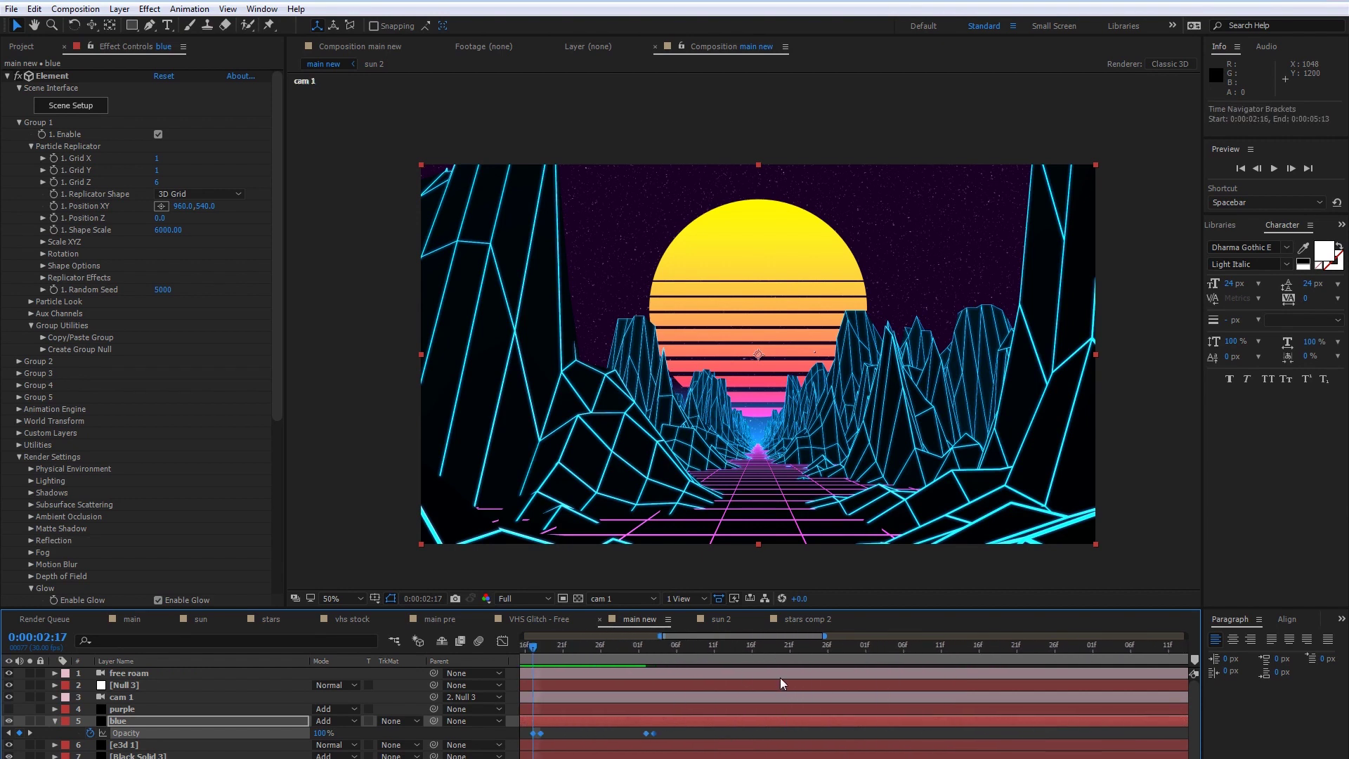
left_click(764, 650)
key("ctrl+v")
left_click_drag(773, 645, 1001, 692)
key("ctrl+v")
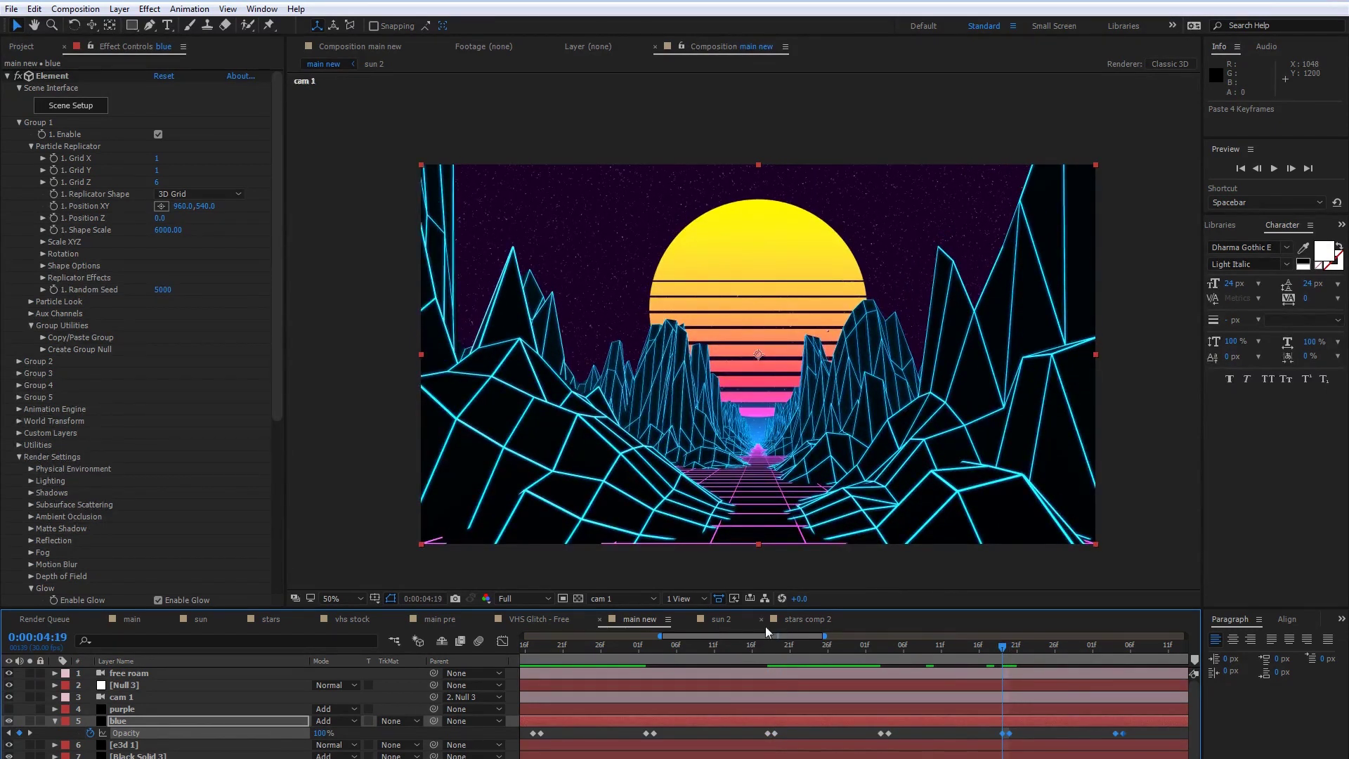
- Keep pasting the blue layer's Opacity flicker keyframes at the same regular interval through the end of the 12-second timeline
left_click_drag(696, 636, 773, 652)
mouse_move(859, 634)
left_mouse_down()
mouse_move(911, 639)
mouse_move(875, 649)
left_mouse_up()
left_click(796, 646)
key("ctrl+v")
left_click(737, 646)
key("ctrl+v")
left_click_drag(740, 647, 1126, 640)
left_click_drag(809, 647, 799, 651)
key("ctrl+v")
left_click_drag(967, 646, 1133, 642)
key("ctrl+v")
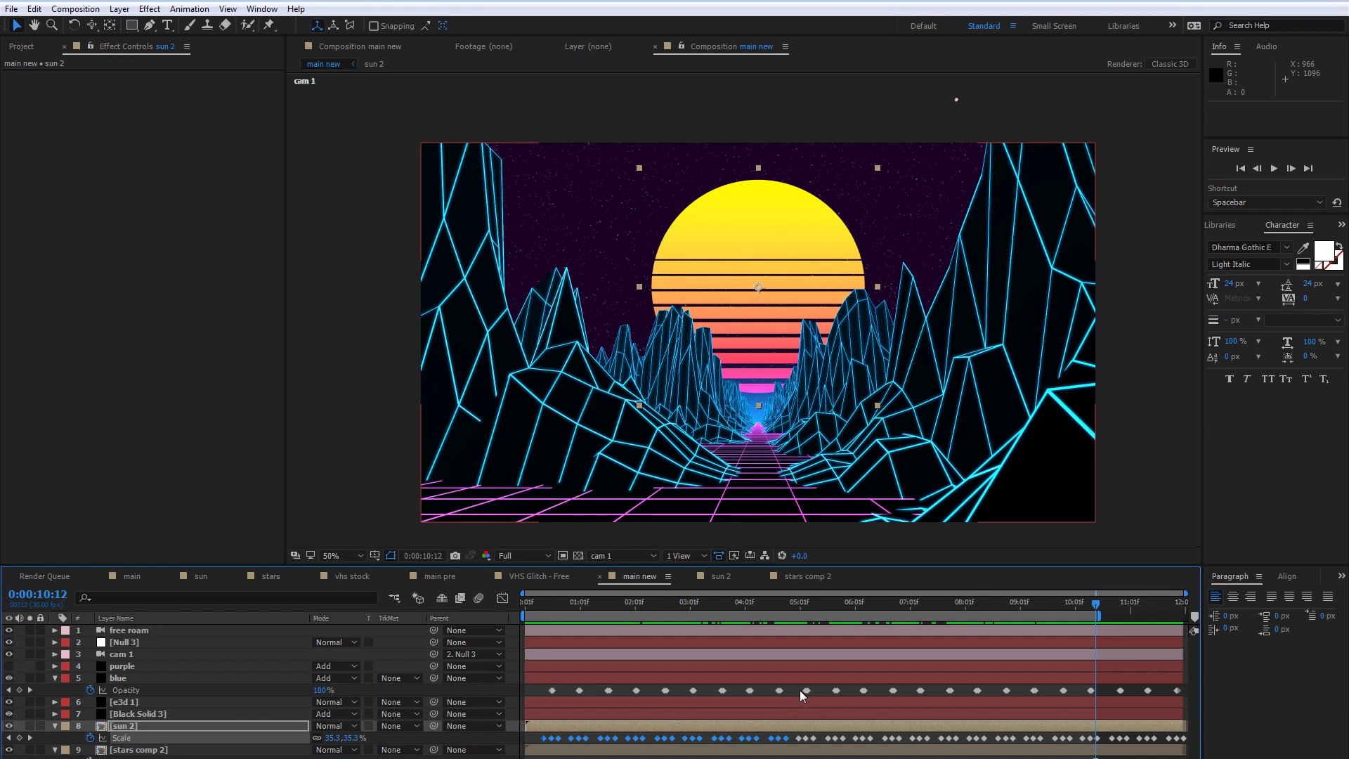
- Examine the sun 2 layer's Scale keyframes by selecting them across the whole timeline and over shorter spans
left_click(529, 738)
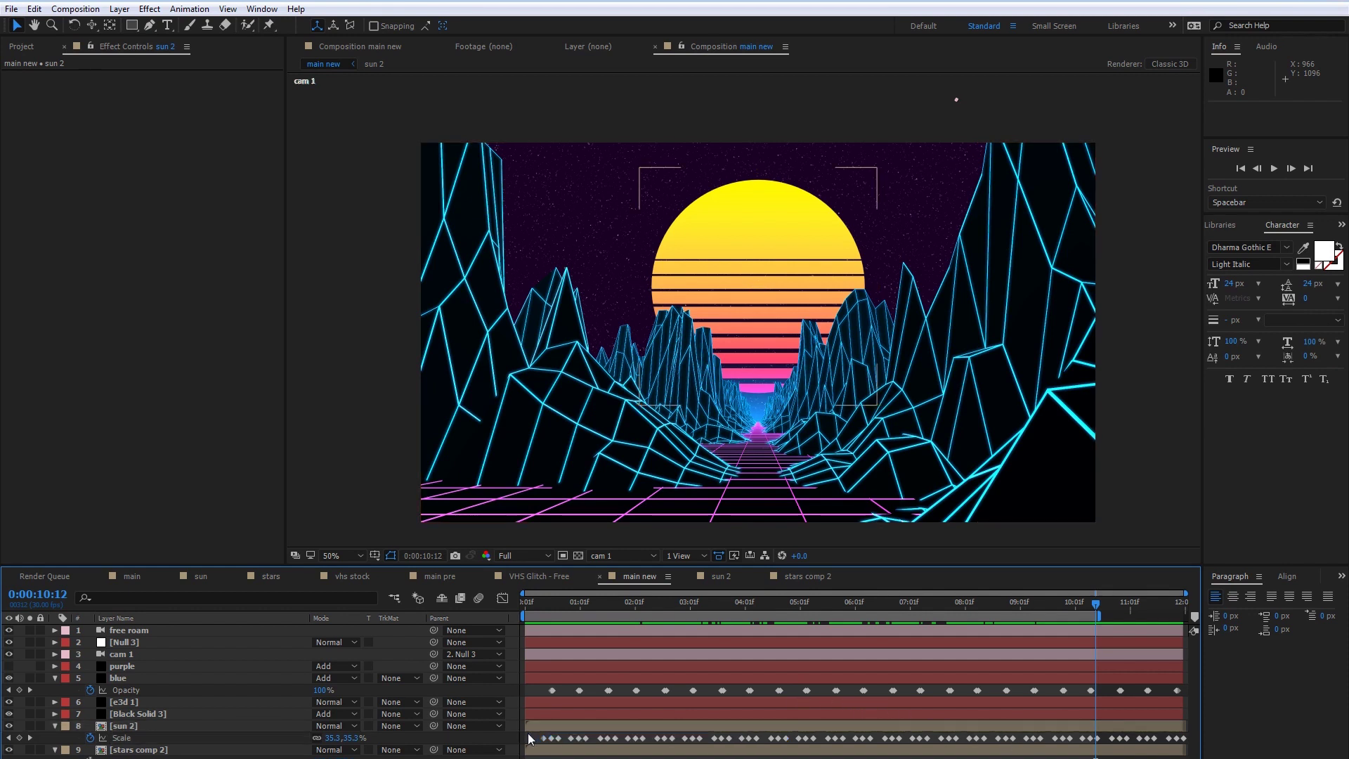
left_click_drag(532, 740, 1180, 744)
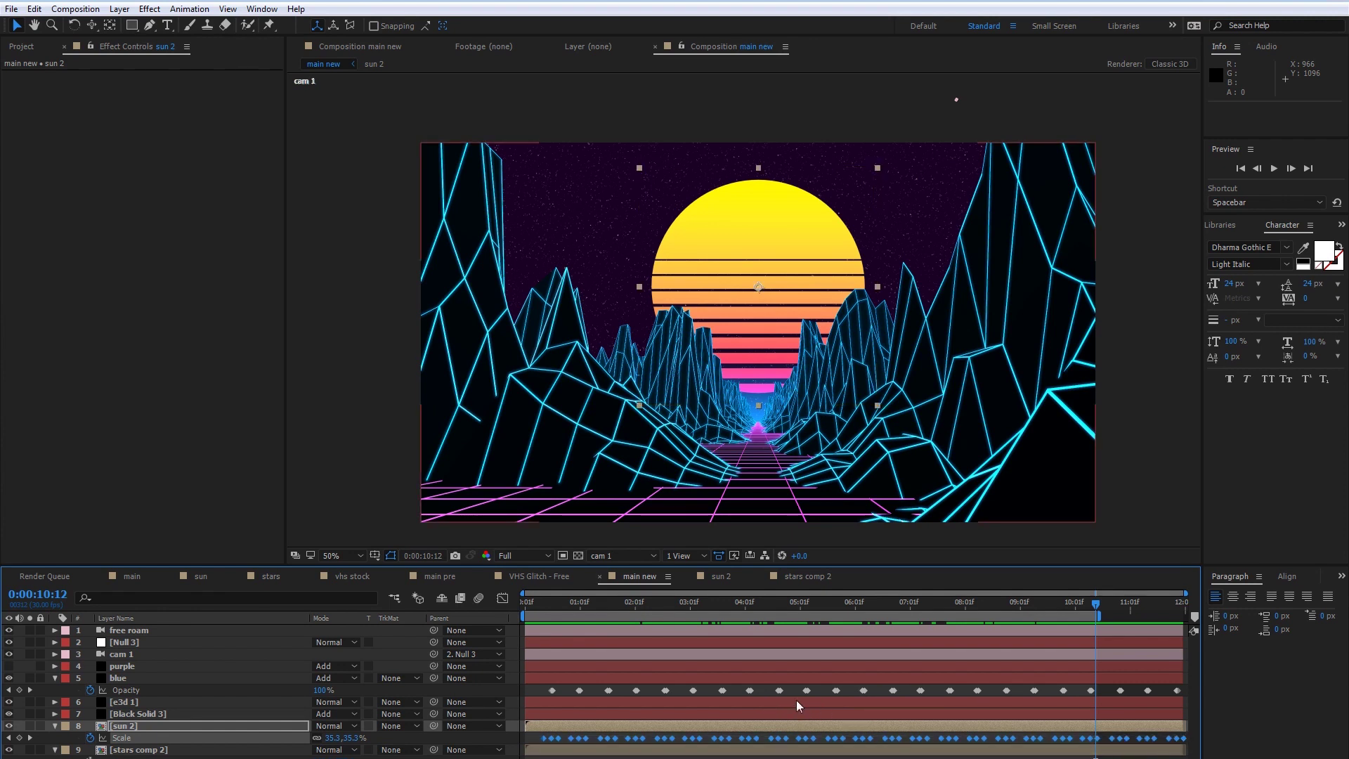
left_click(535, 743)
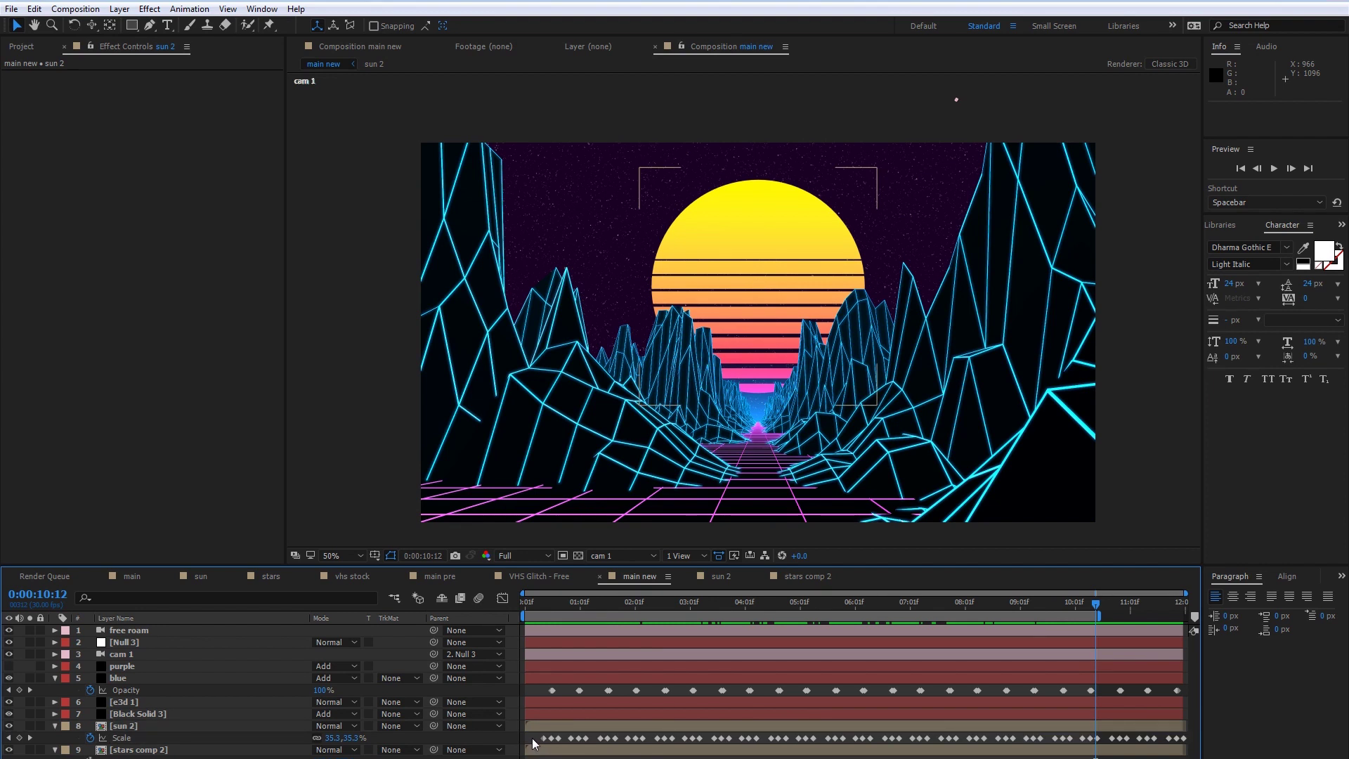
left_click_drag(532, 743, 749, 743)
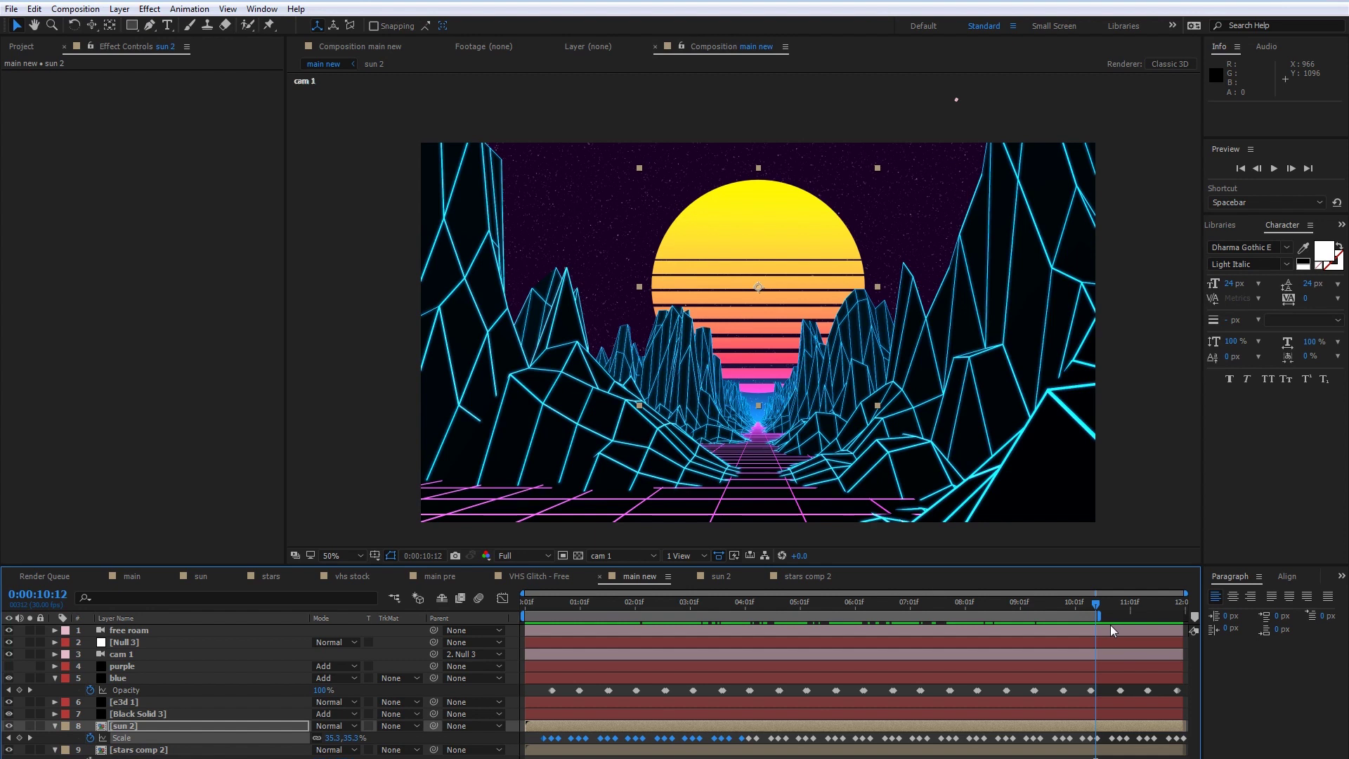
left_click(540, 741)
left_click_drag(531, 740, 1257, 743)
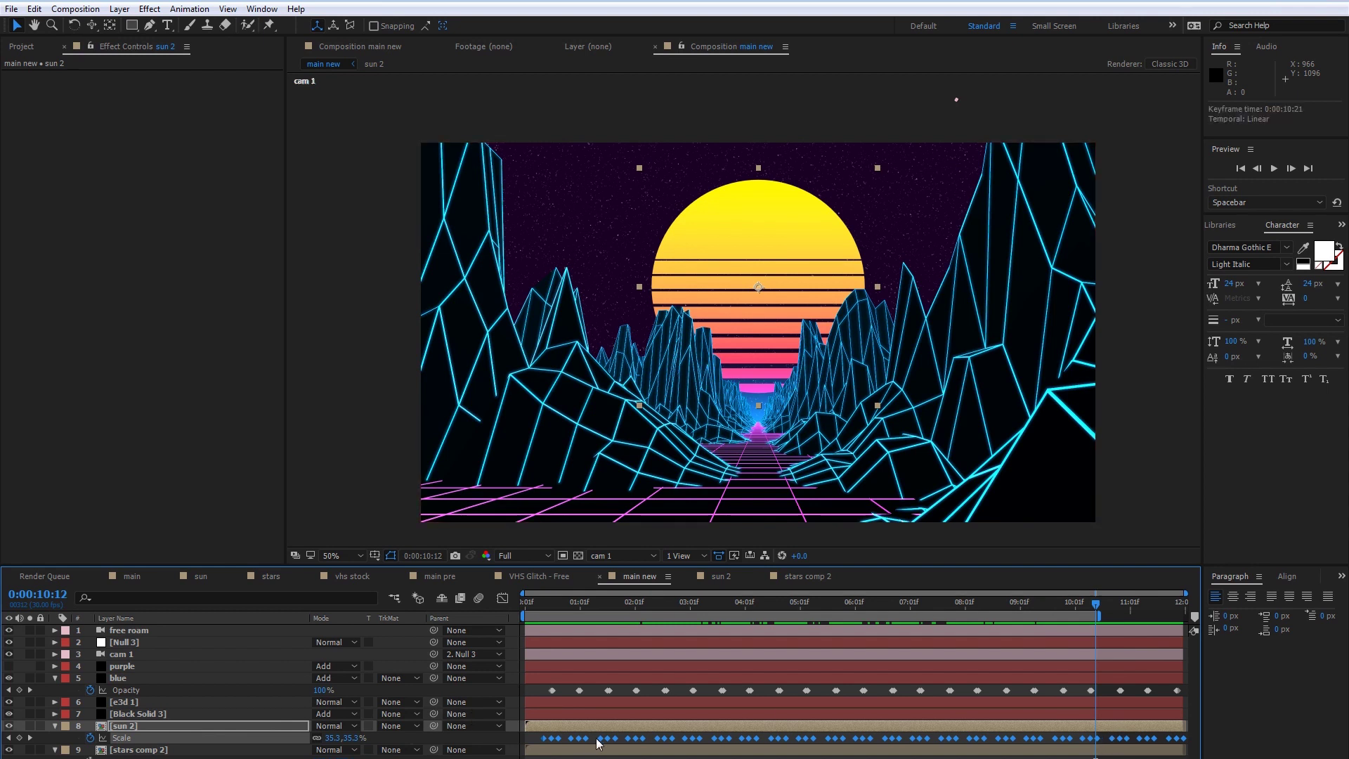
left_click(1107, 743)
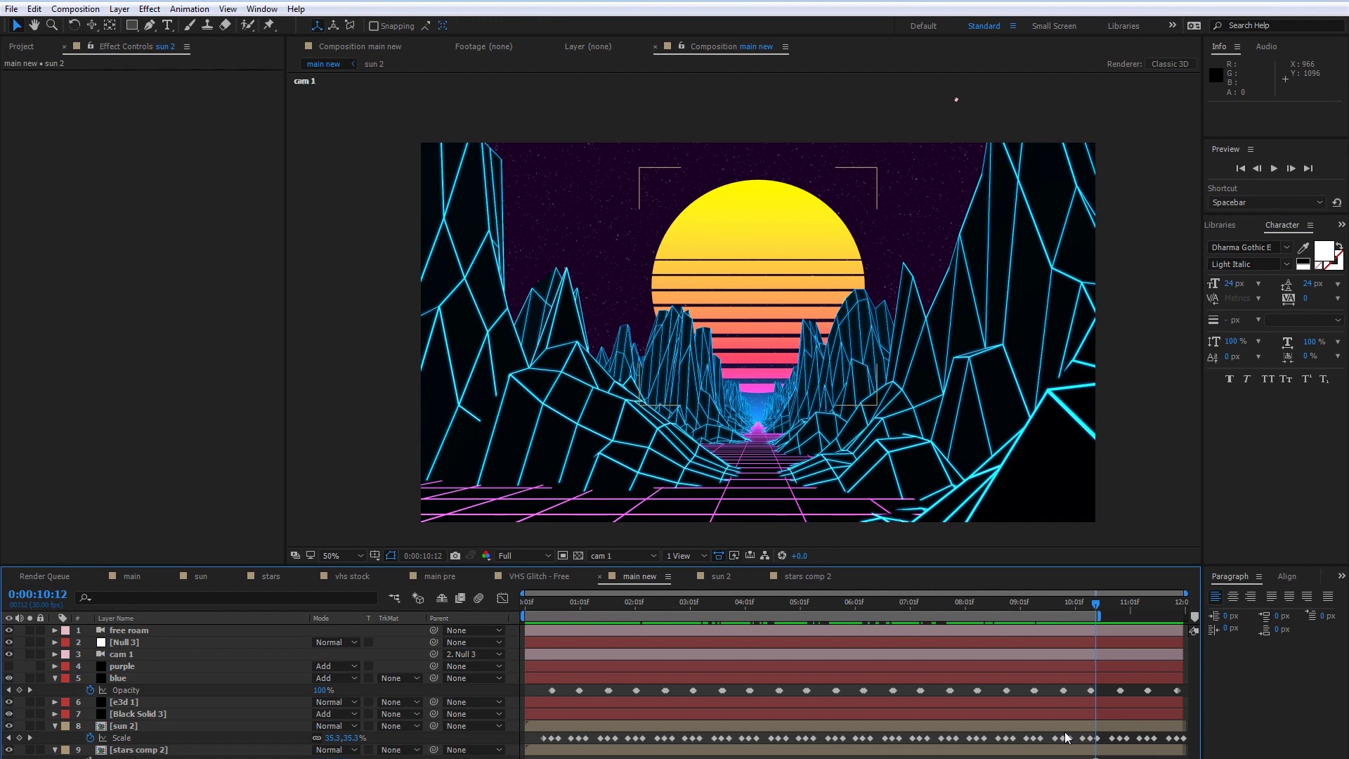
left_click_drag(1107, 743, 1209, 747)
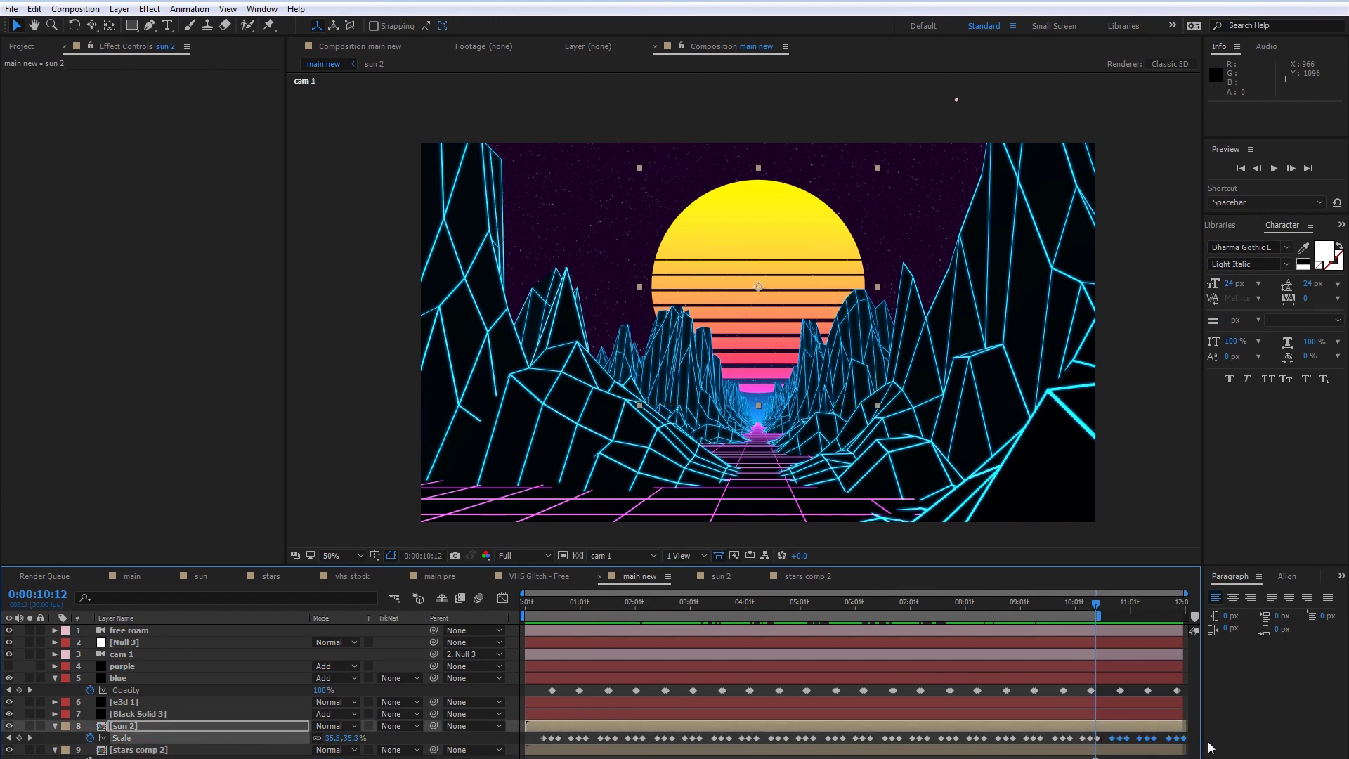
- Delete the sun 2 layer's Scale keyframes beyond 0:00:10:12 and check the cut against the work area's end
key("Delete")
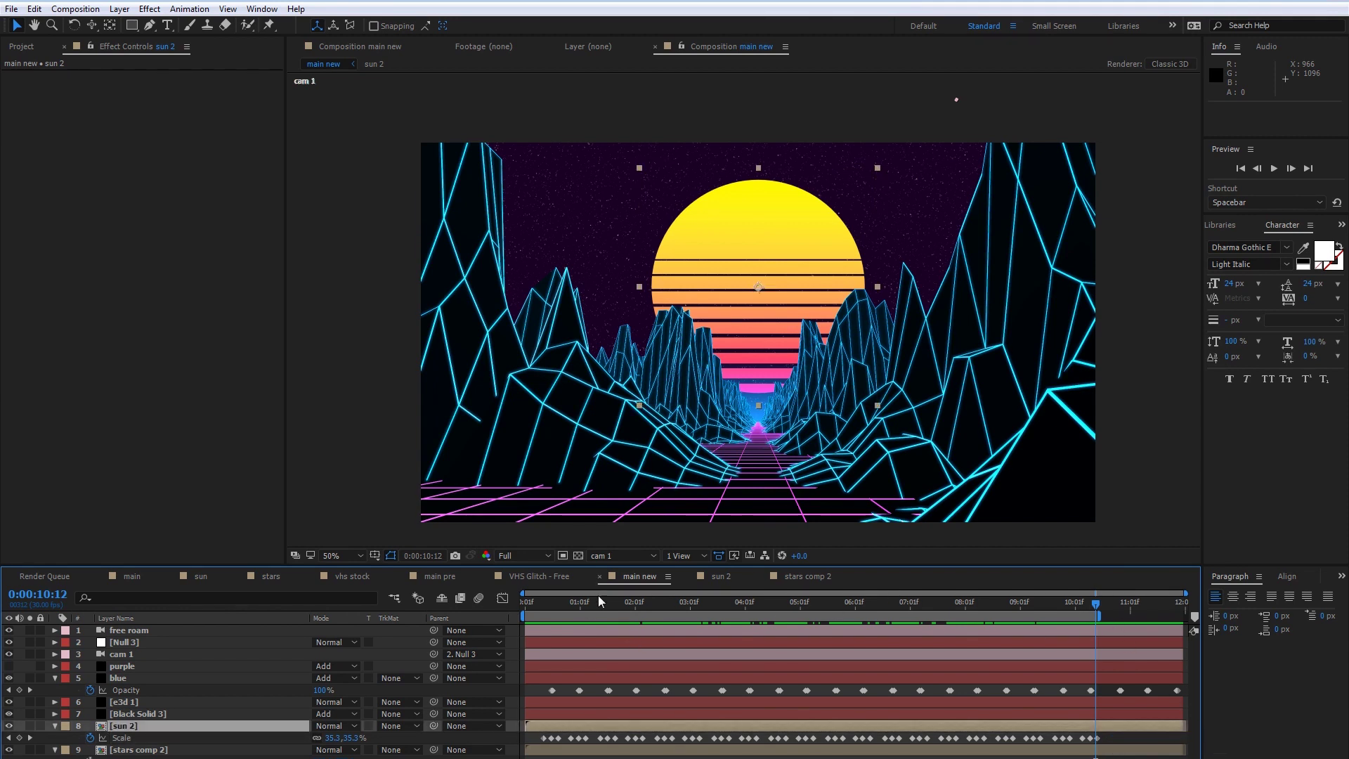
left_click_drag(522, 593, 1025, 593)
left_click(822, 616)
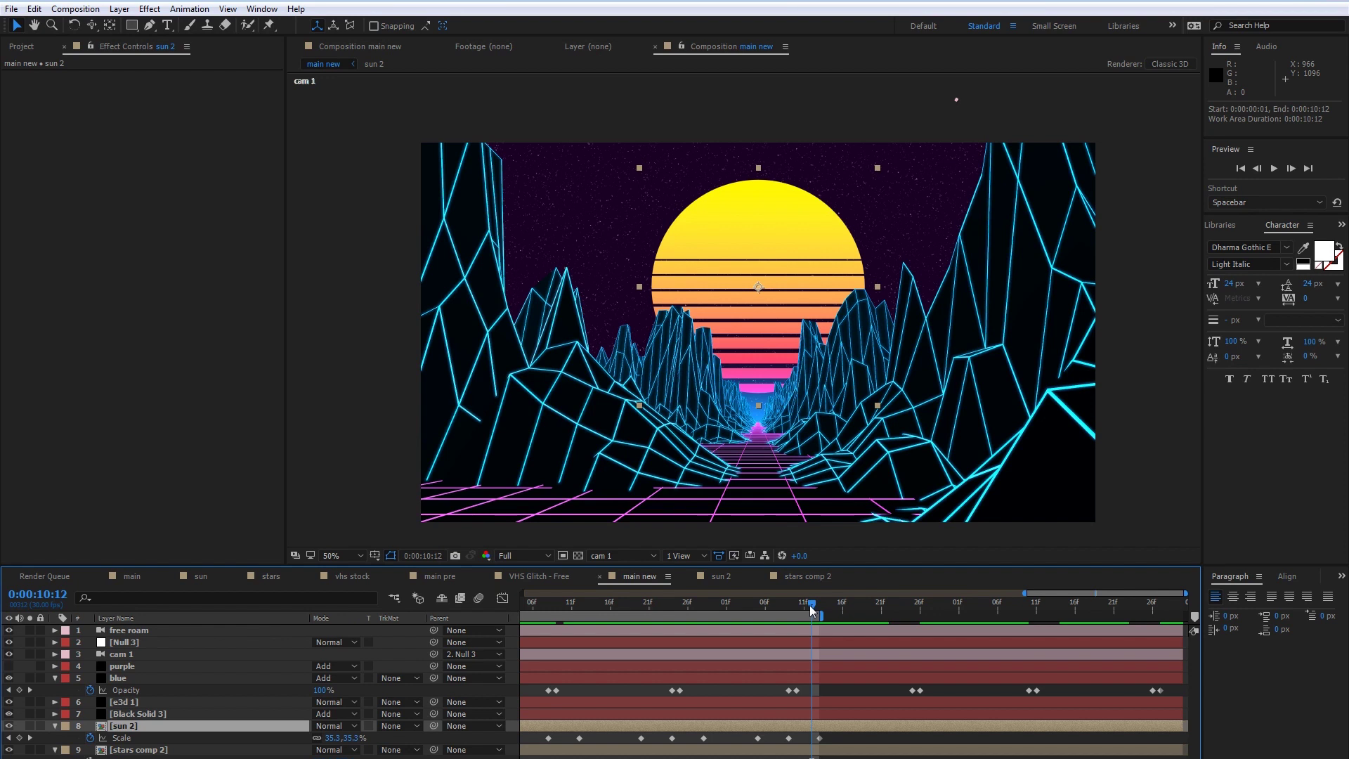
left_click_drag(812, 607, 812, 613)
left_click_drag(1023, 594, 470, 616)
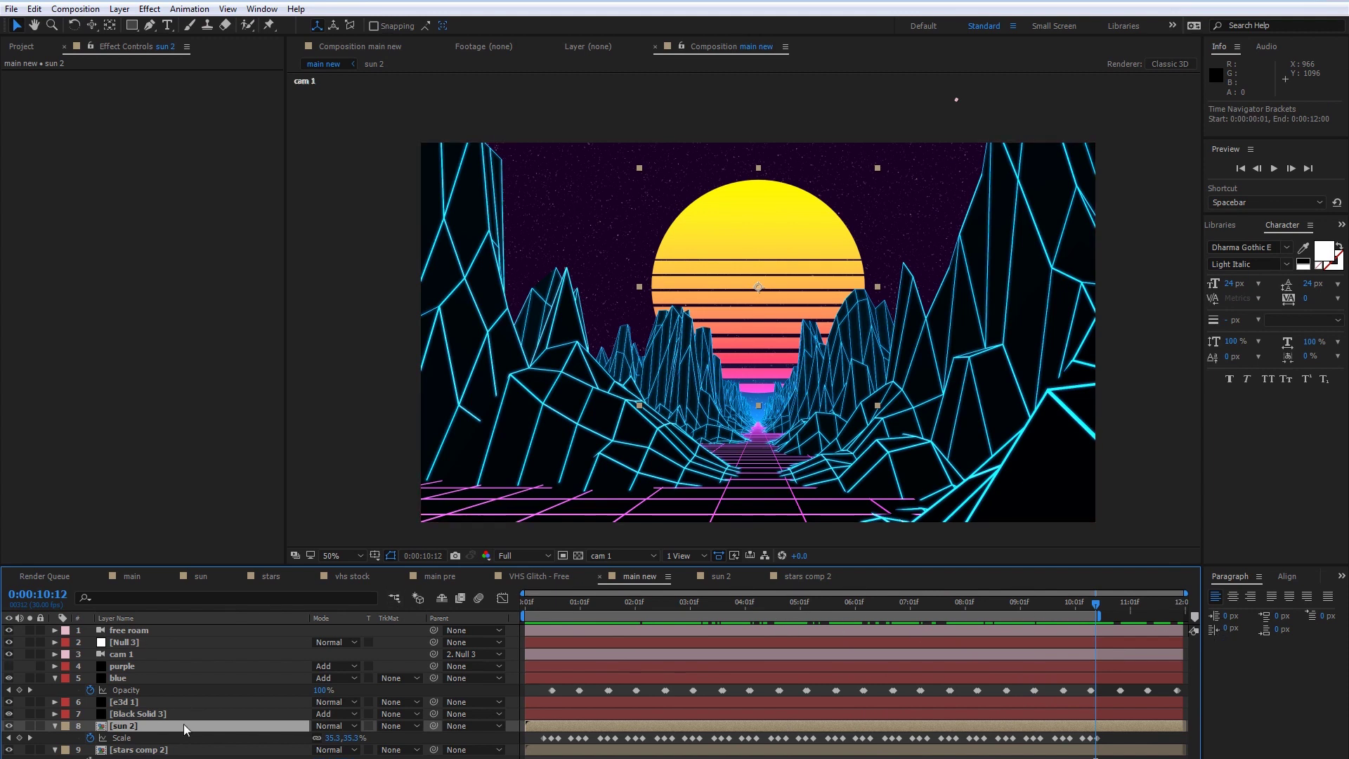
- Reveal Null 3's Position and move its final keyframe to 0:00:10:11
left_click(150, 654)
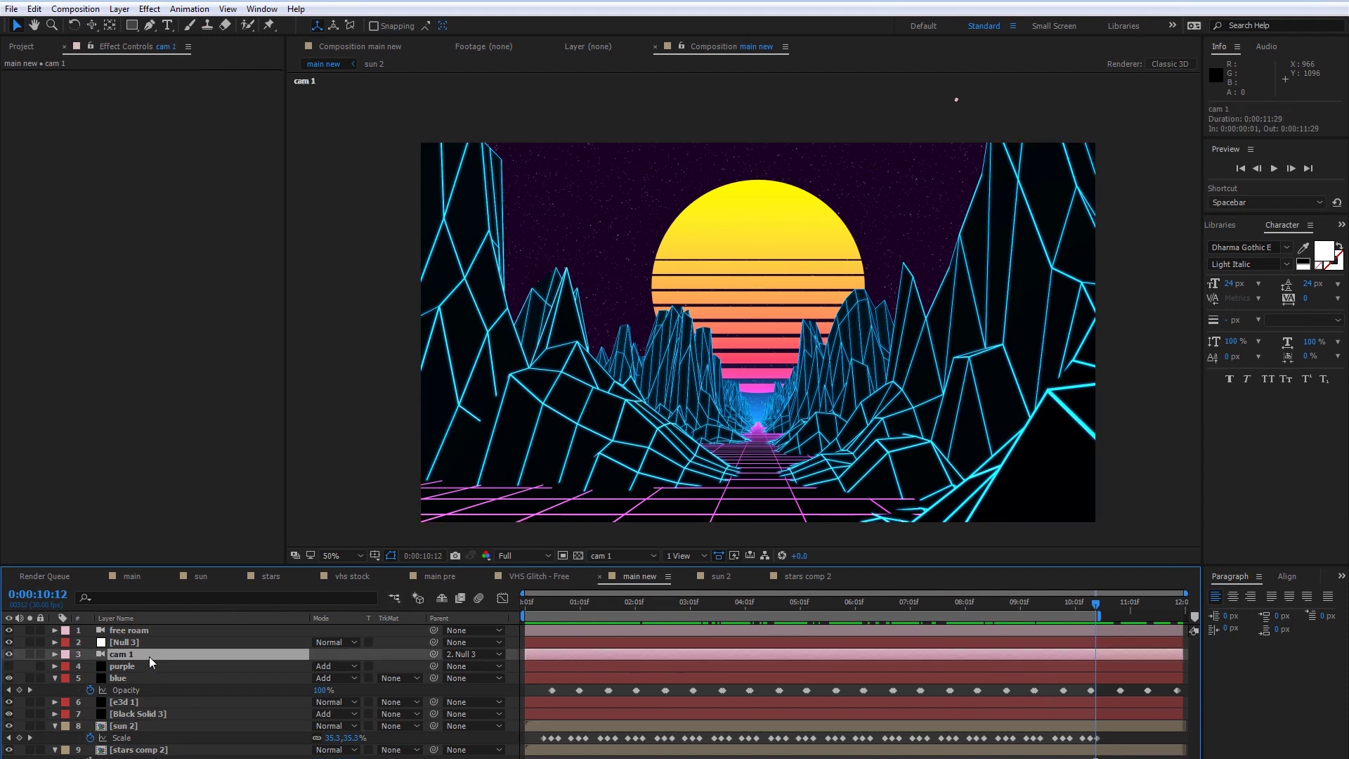
left_click(144, 643)
key("p")
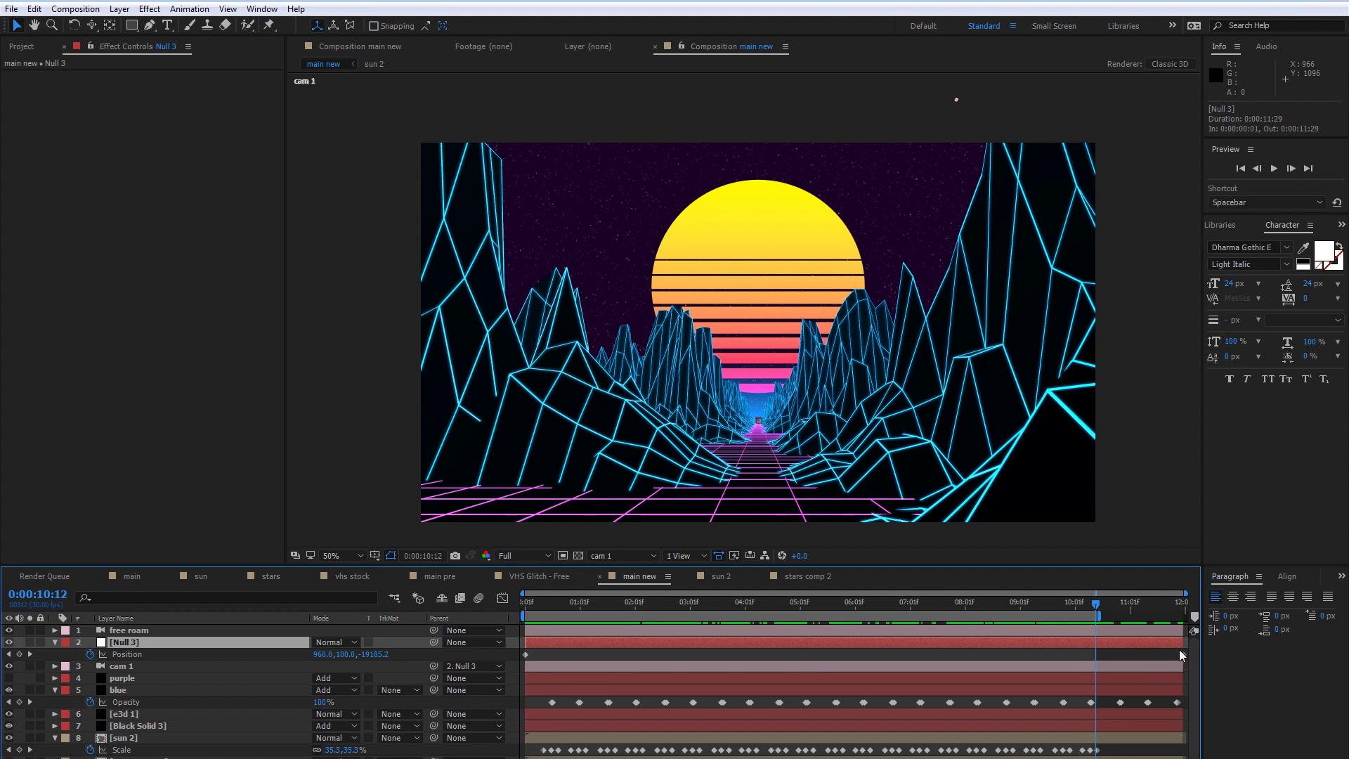
left_click_drag(1181, 651, 1093, 660)
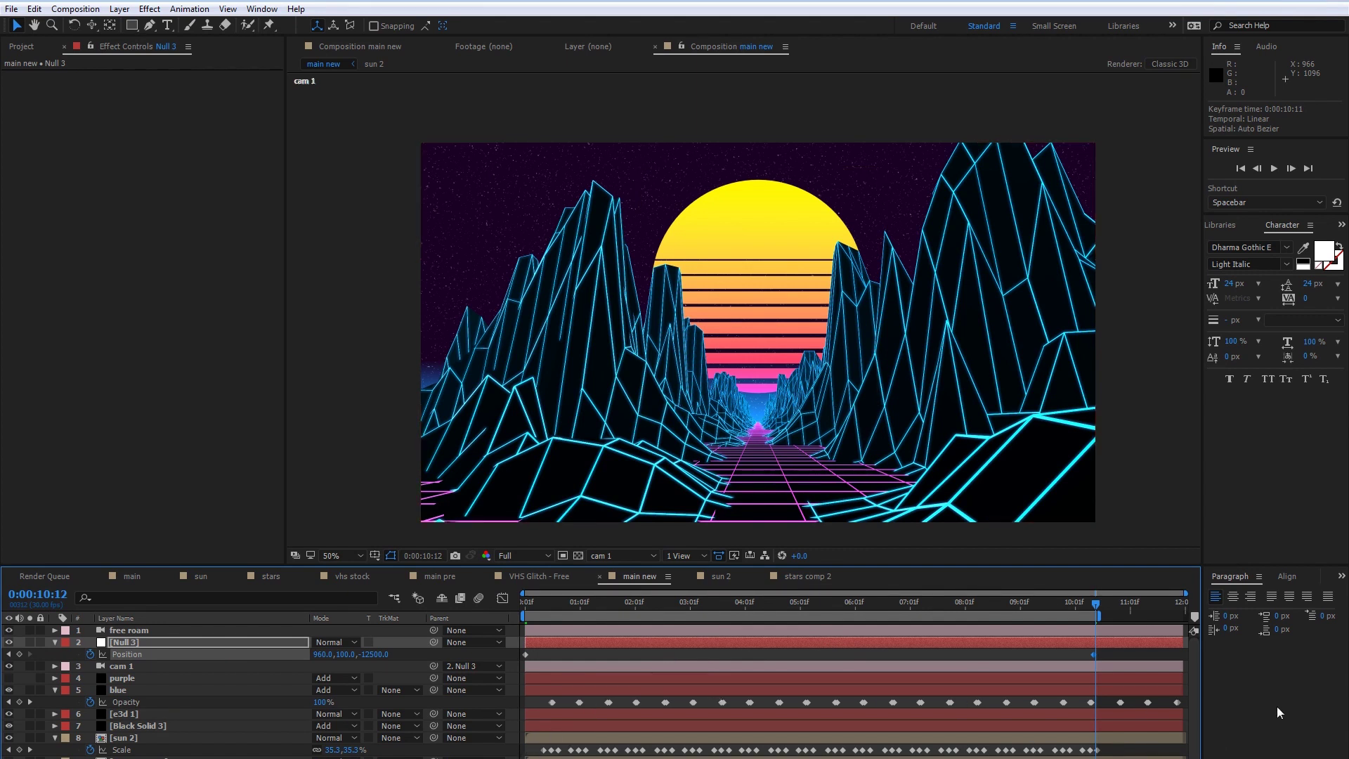
- Delete the blue layer's Opacity keyframes beyond 0:00:10:12 and scrub through the shortened animation
left_click_drag(1107, 701, 1207, 703)
key("Delete")
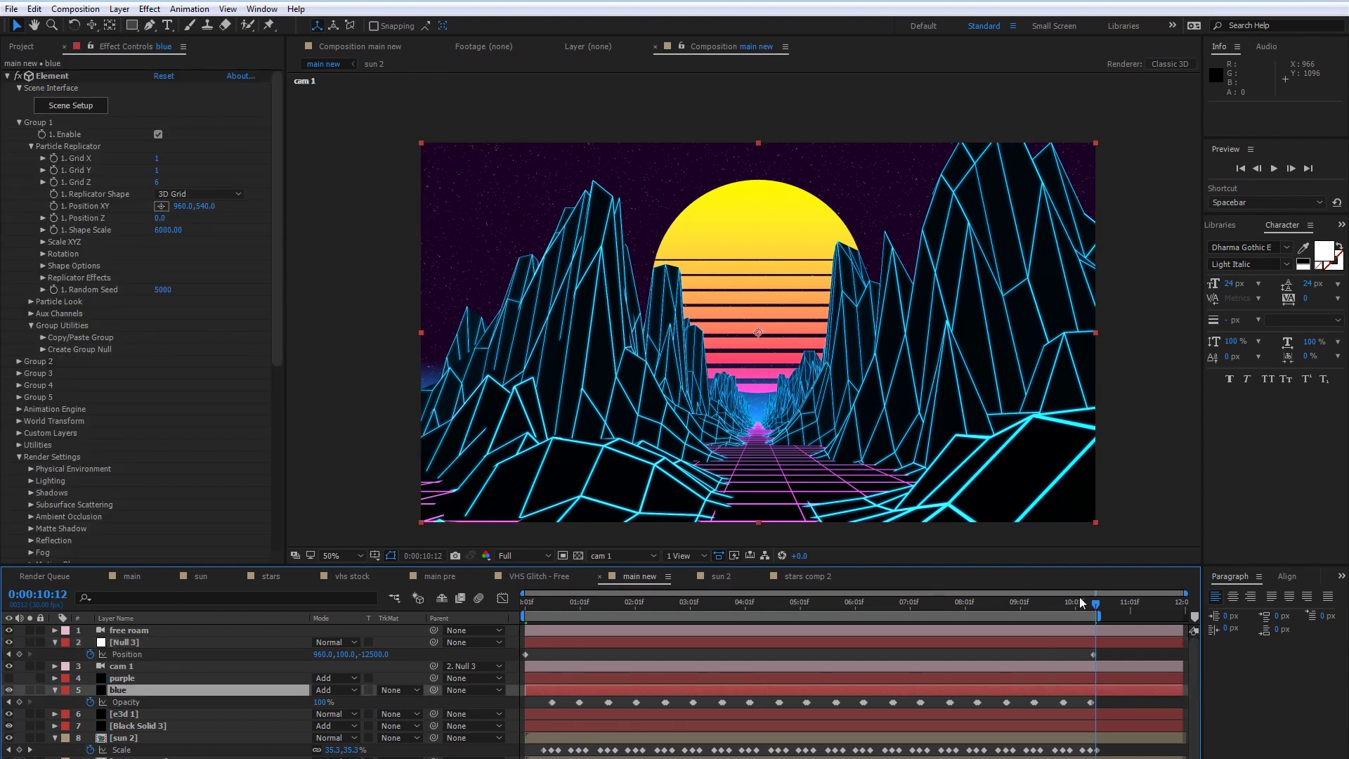
key("space")
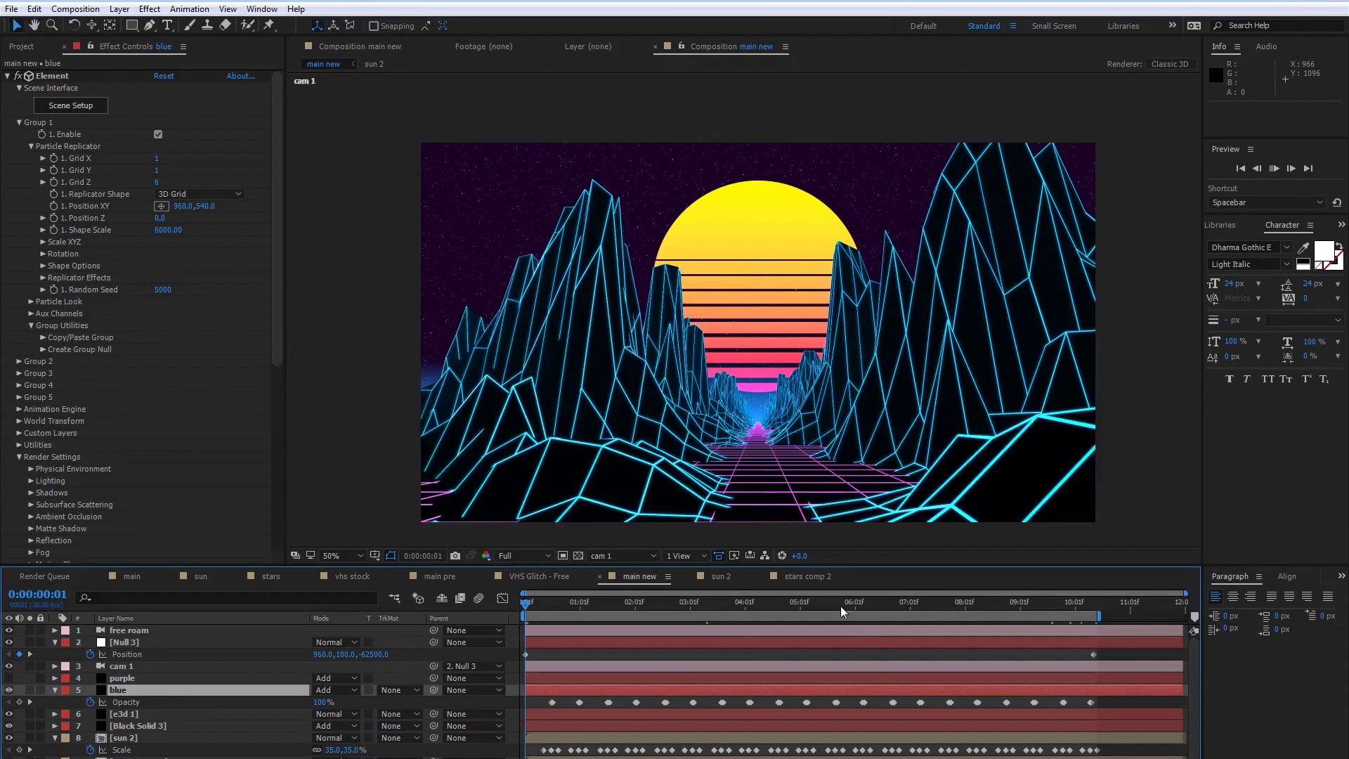
key("space")
left_click_drag(593, 607, 1081, 646)
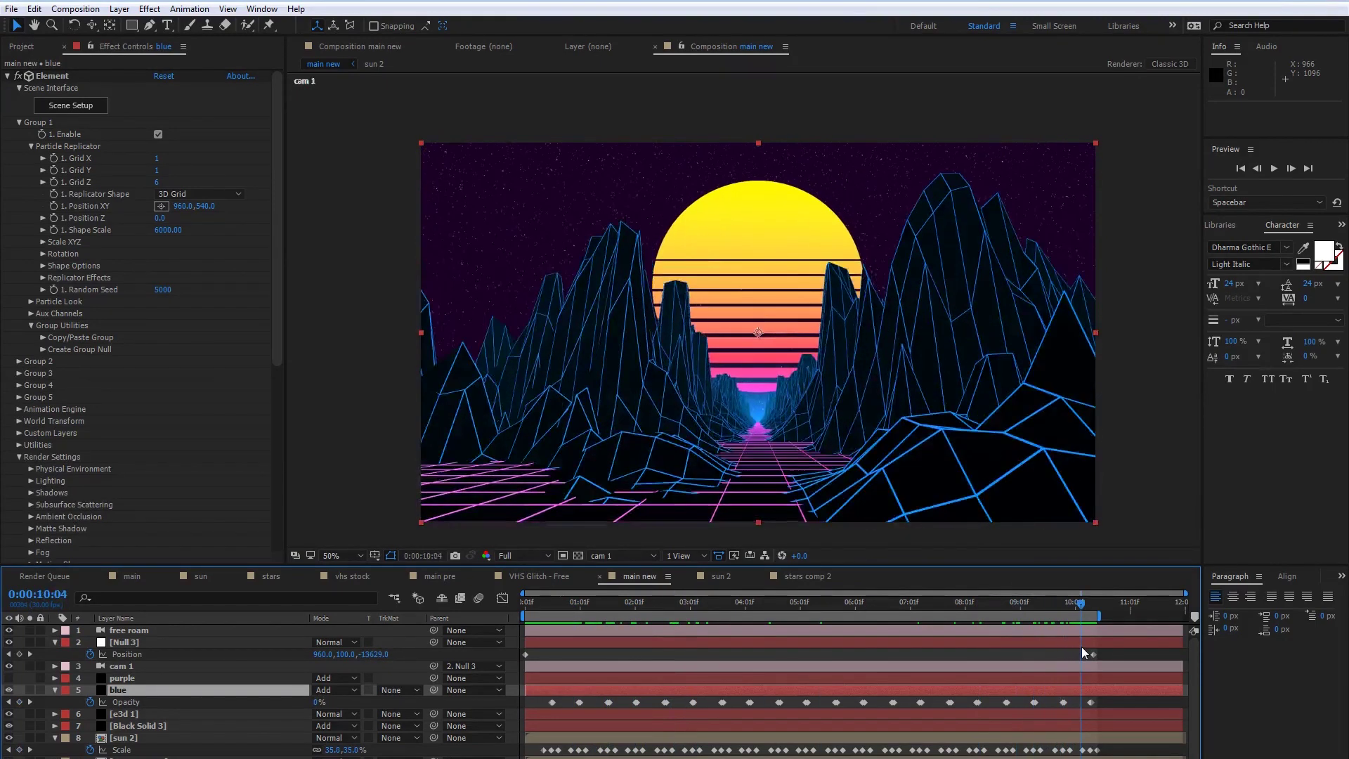
- Copy all of the blue layer's Opacity keyframes into the purple layer's Opacity at 0:00:00:01 and make the purple layer visible
left_click_drag(545, 703, 1127, 705)
key("ctrl+c")
left_click(120, 678)
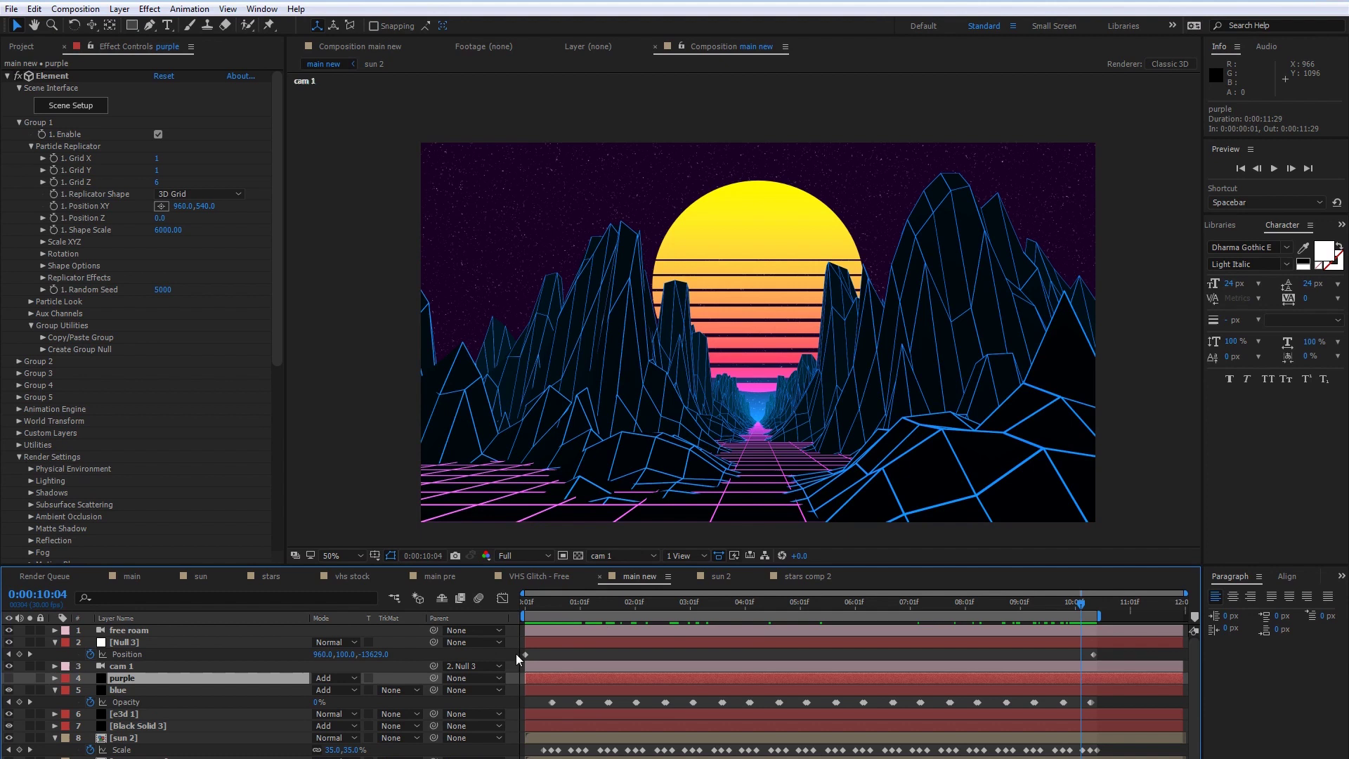
left_click_drag(564, 600, 517, 609)
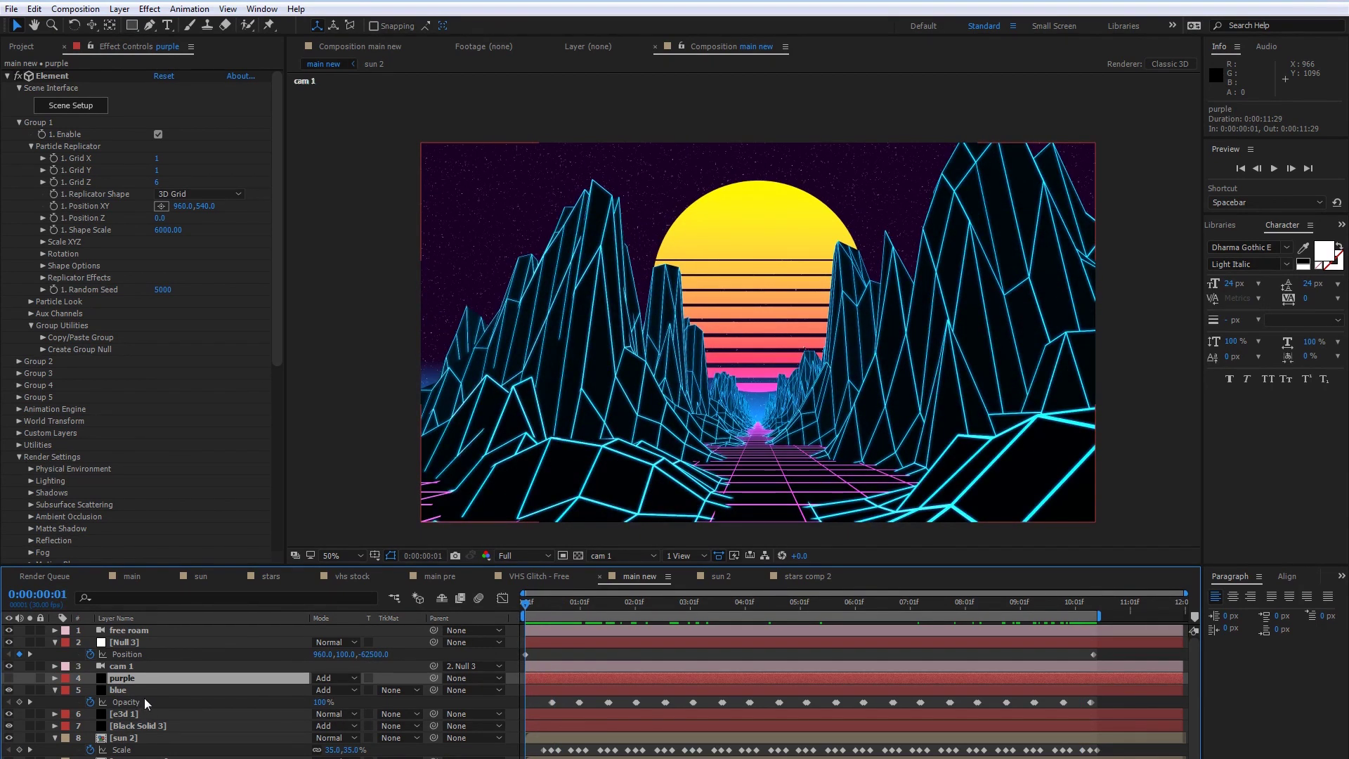
key("t")
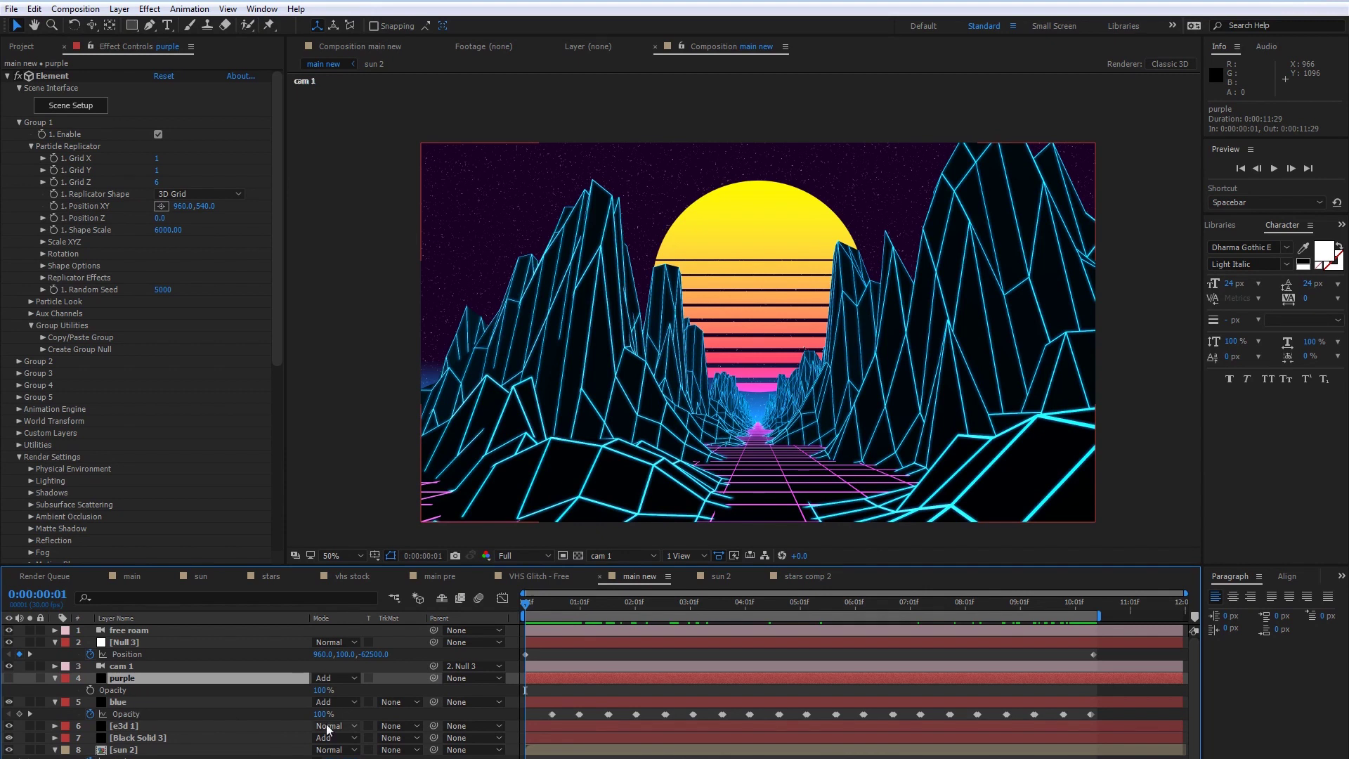
key("ctrl+v")
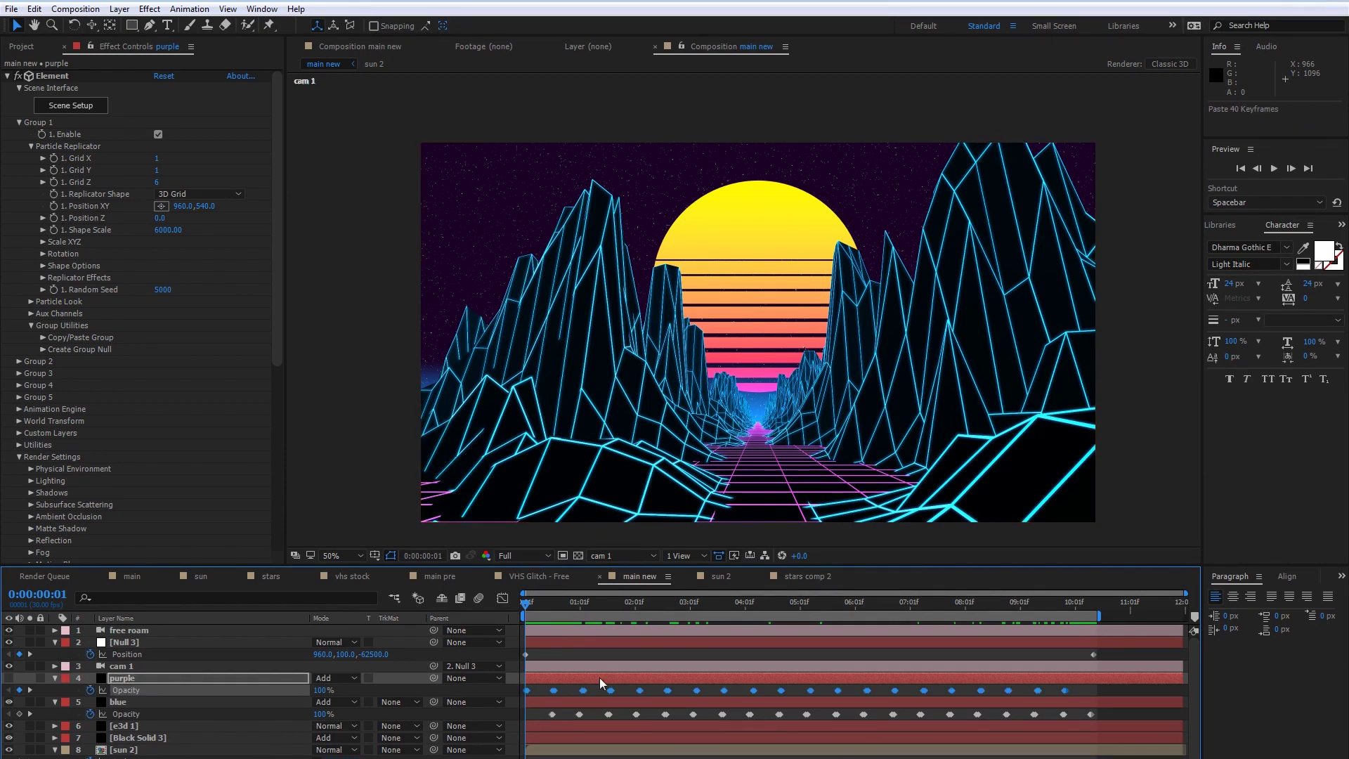
left_click(8, 678)
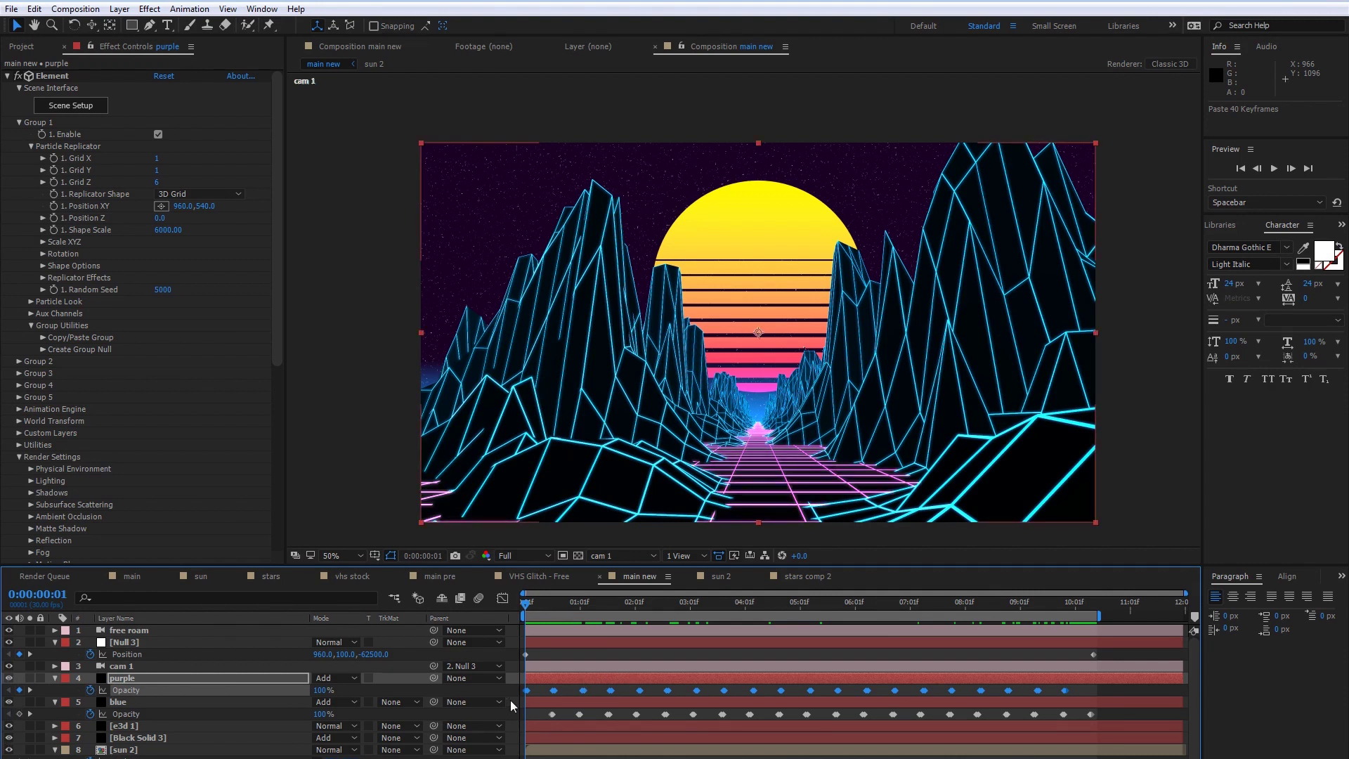
- Shift all of the blue layer's Opacity keyframes one frame later, so the second keyframe sits at 0:00:00:17
mouse_move(526, 605)
left_mouse_down()
mouse_move(735, 628)
mouse_move(523, 620)
left_mouse_up()
left_click_drag(1185, 593, 645, 592)
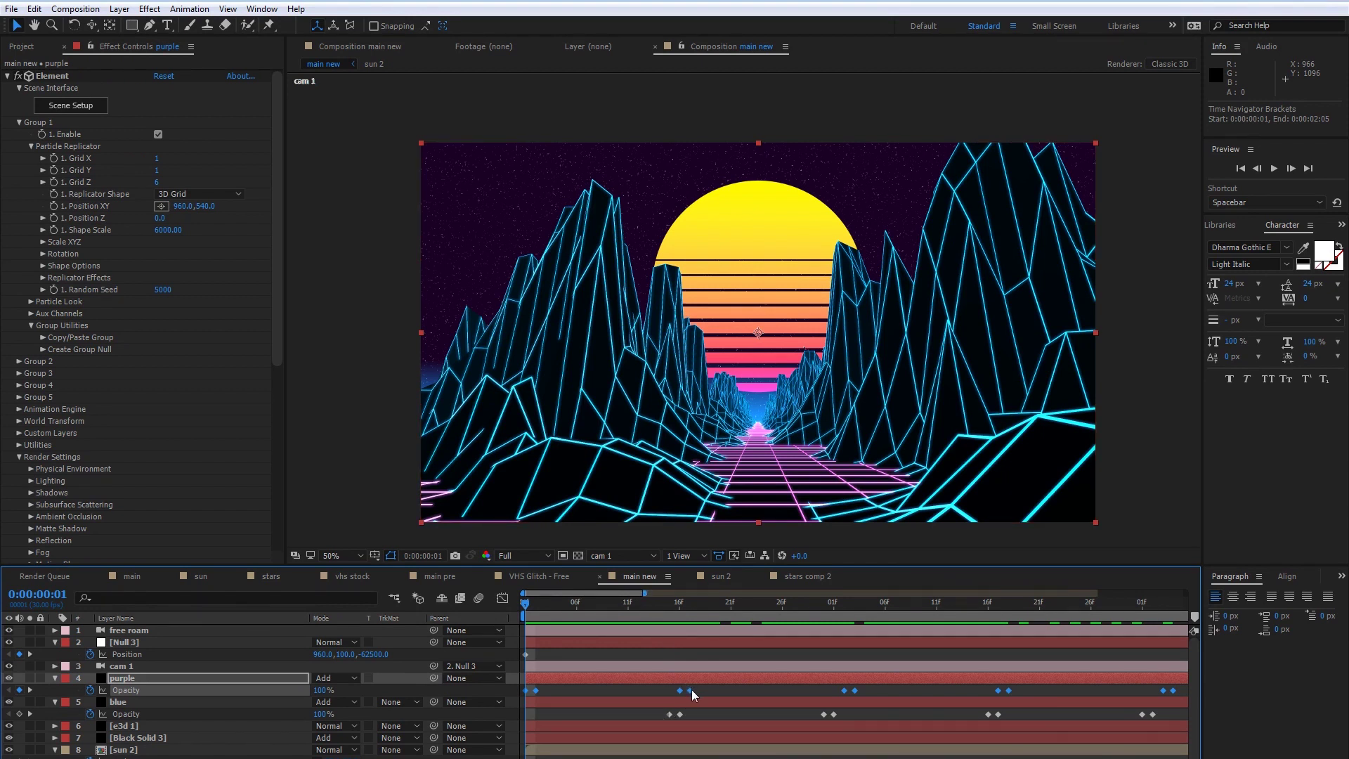
left_click_drag(691, 690, 684, 690)
key("ctrl+z")
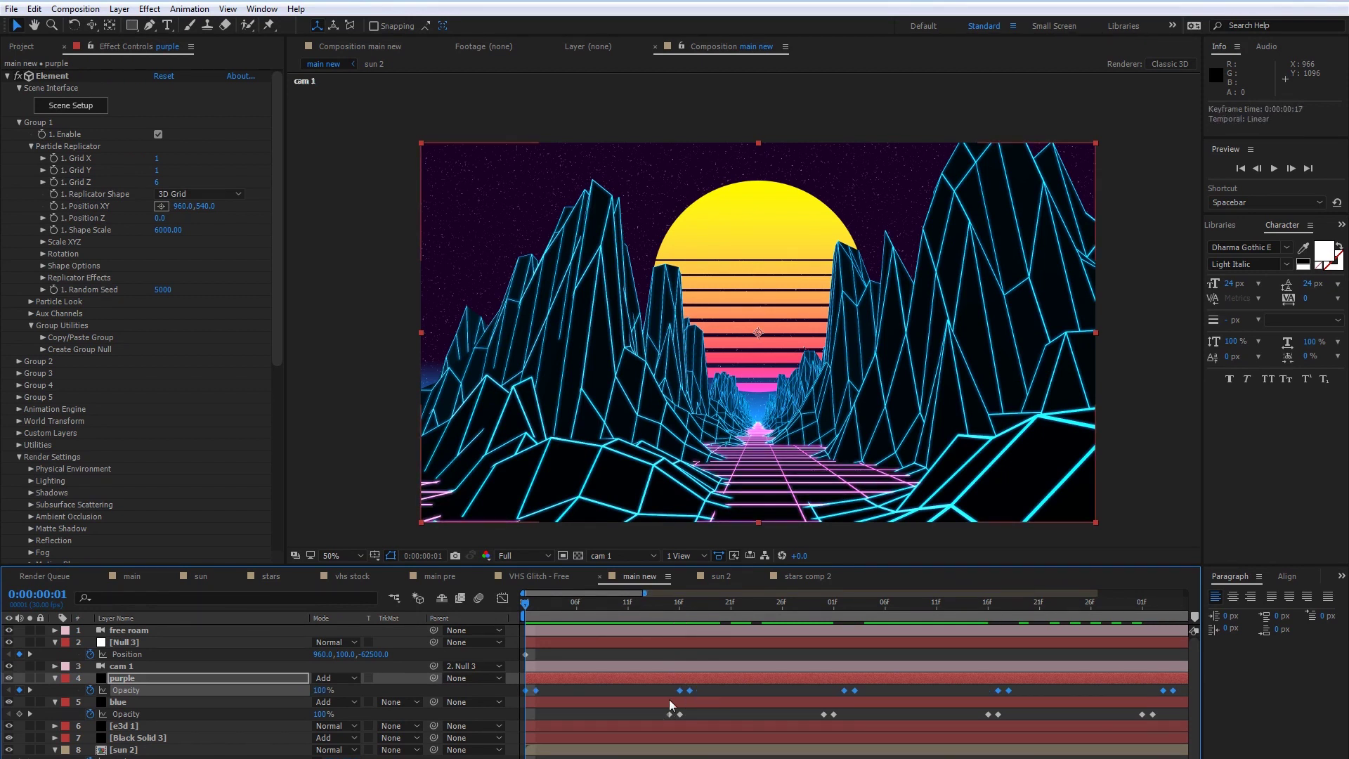
left_click(130, 716)
left_click_drag(679, 714, 689, 715)
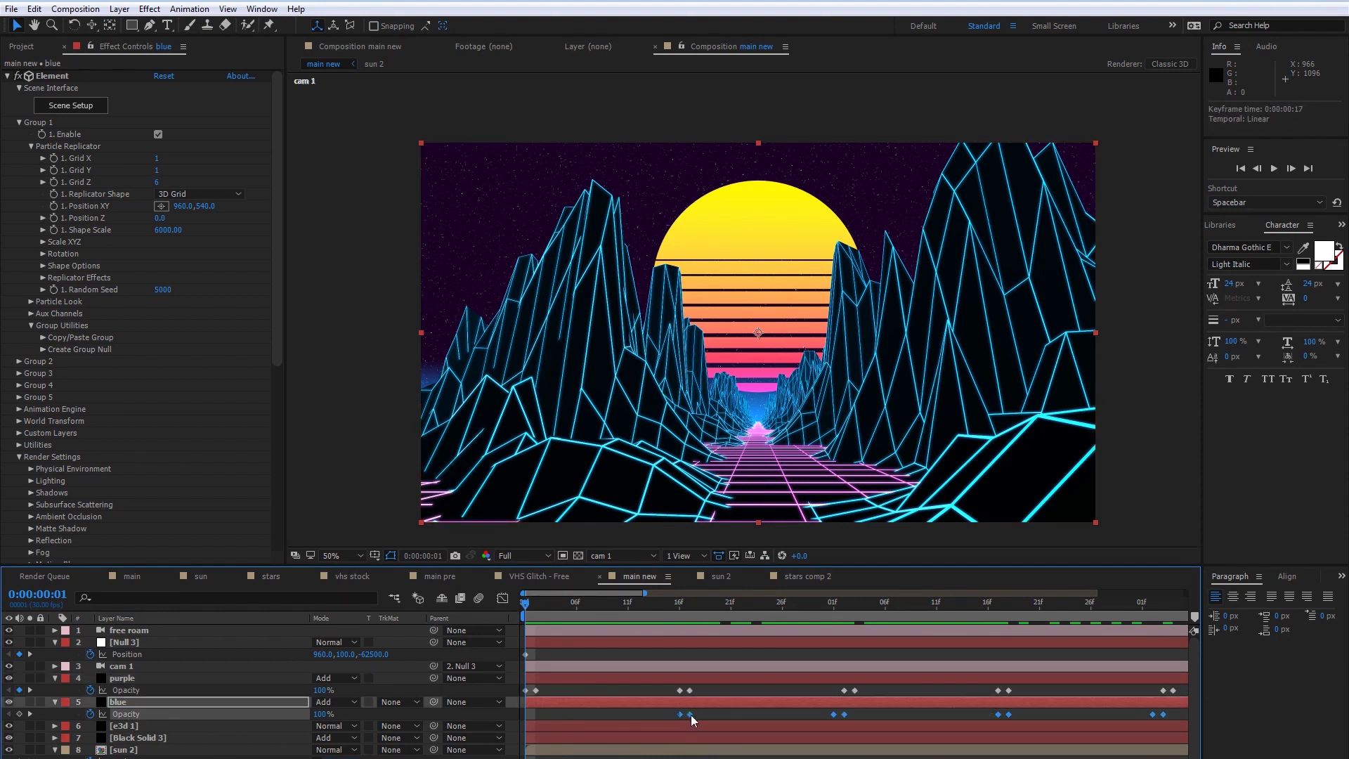
- Preview the animation to check how the blue and purple flickers alternate with the sun's pulse
key("space")
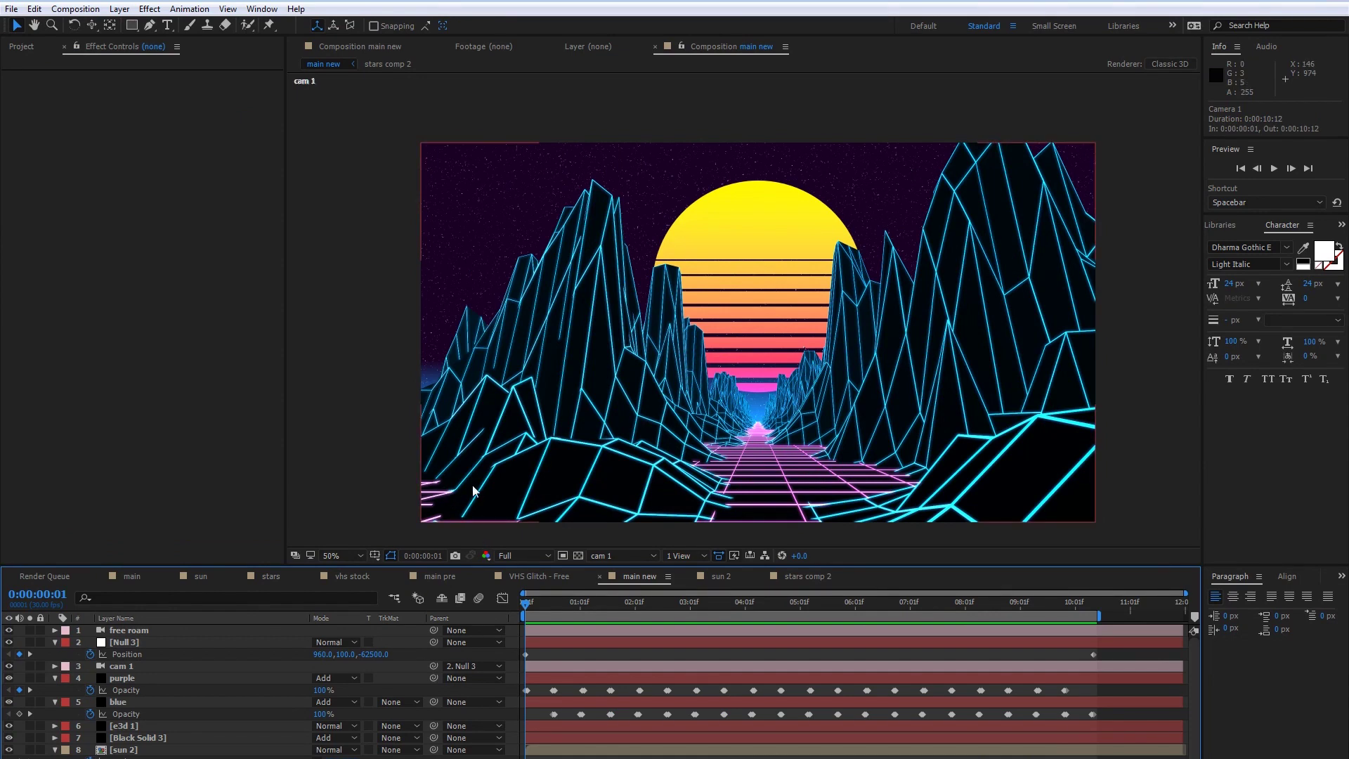
key("space")
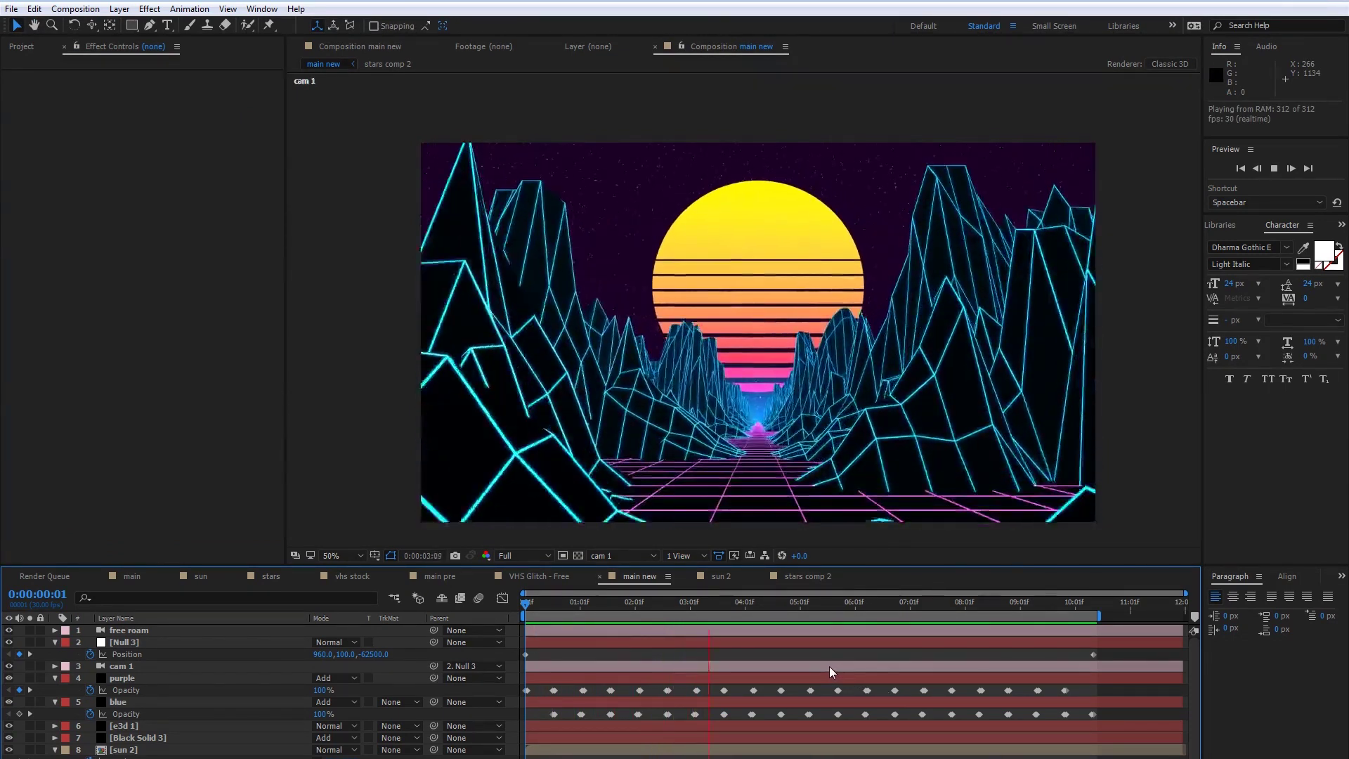
key("space")
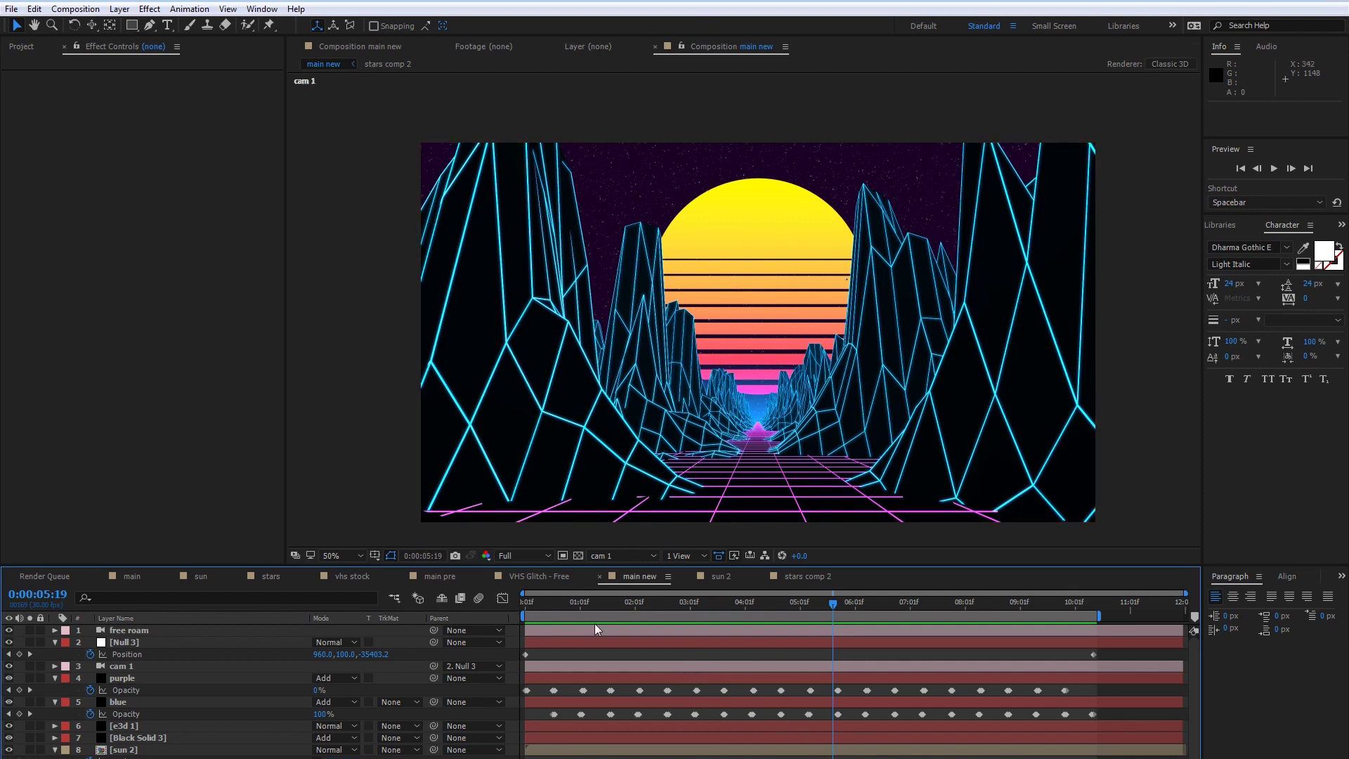
key("space")
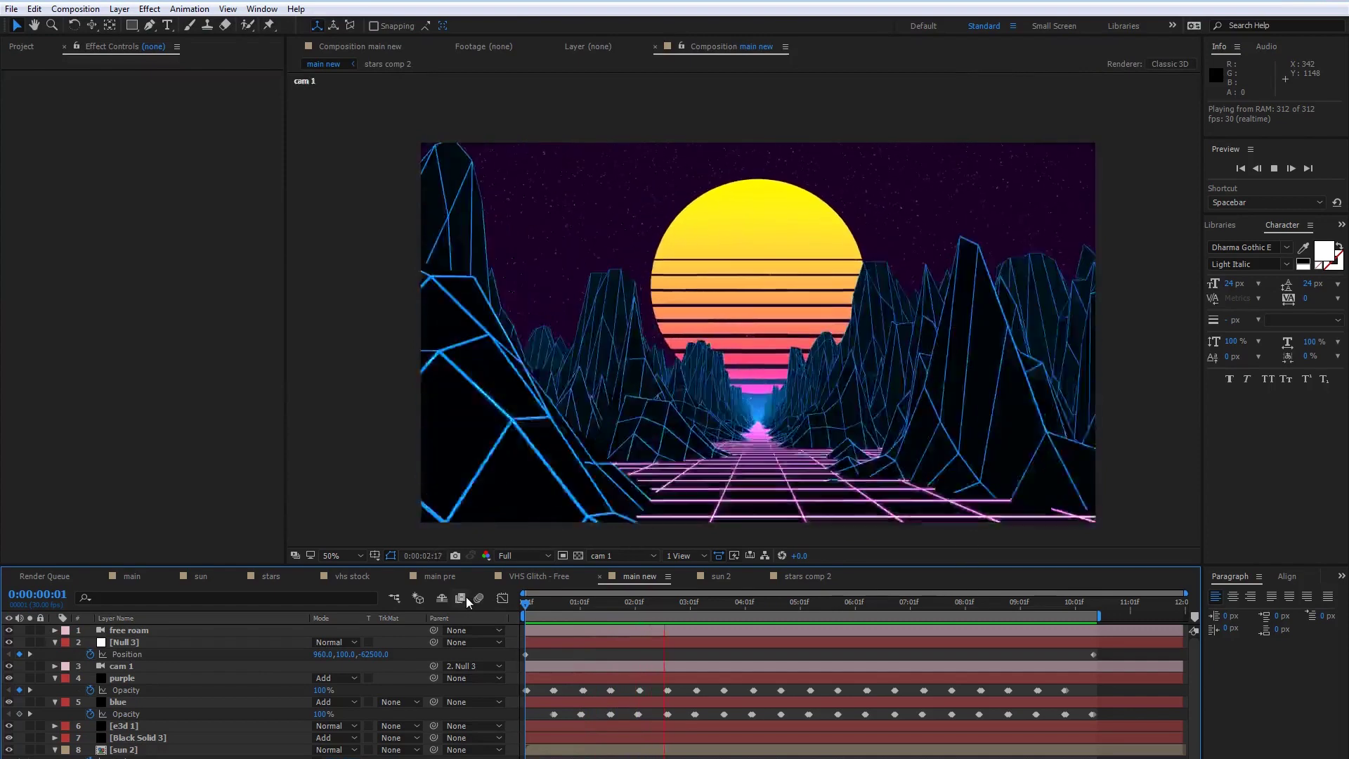
key("space")
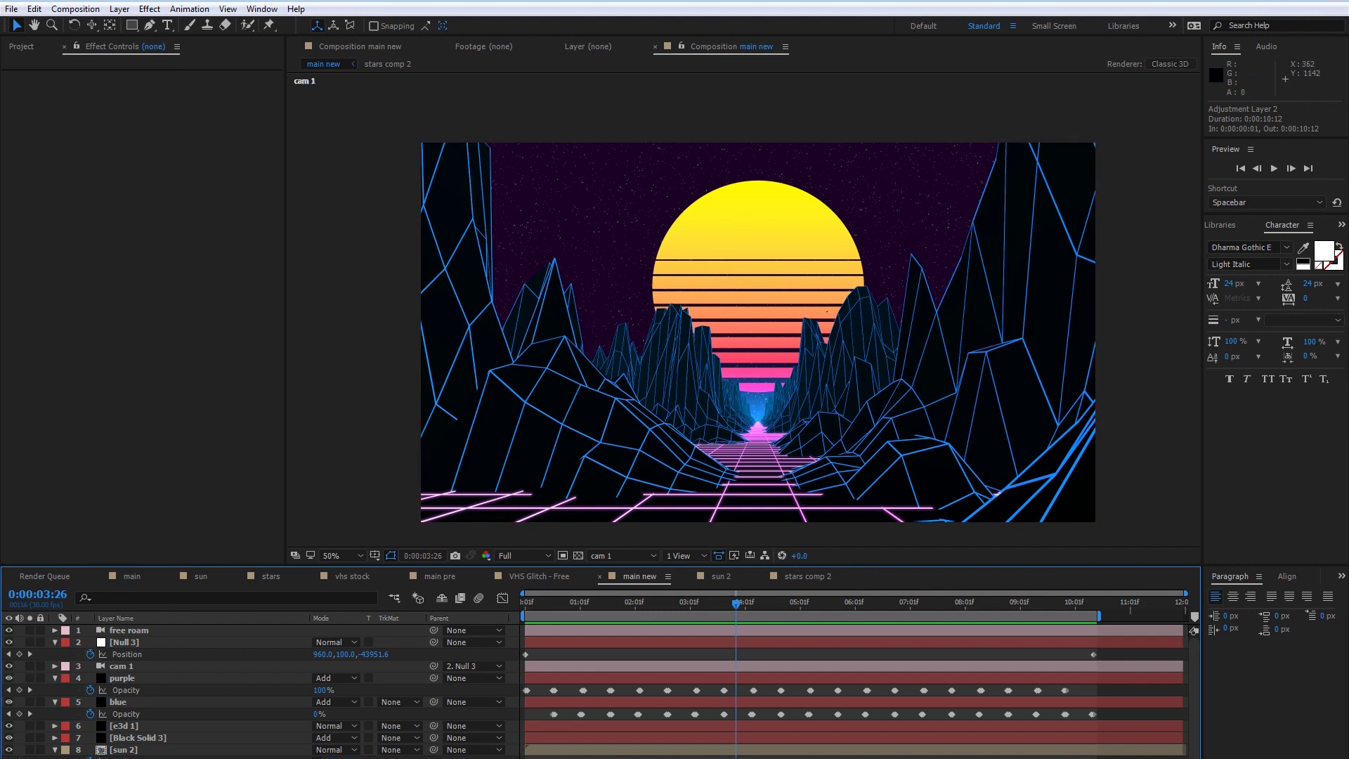
- Duplicate the sun 2 layer and apply Fast Box Blur to the lower copy
left_click(133, 750)
key("ctrl+d")
left_click(140, 756)
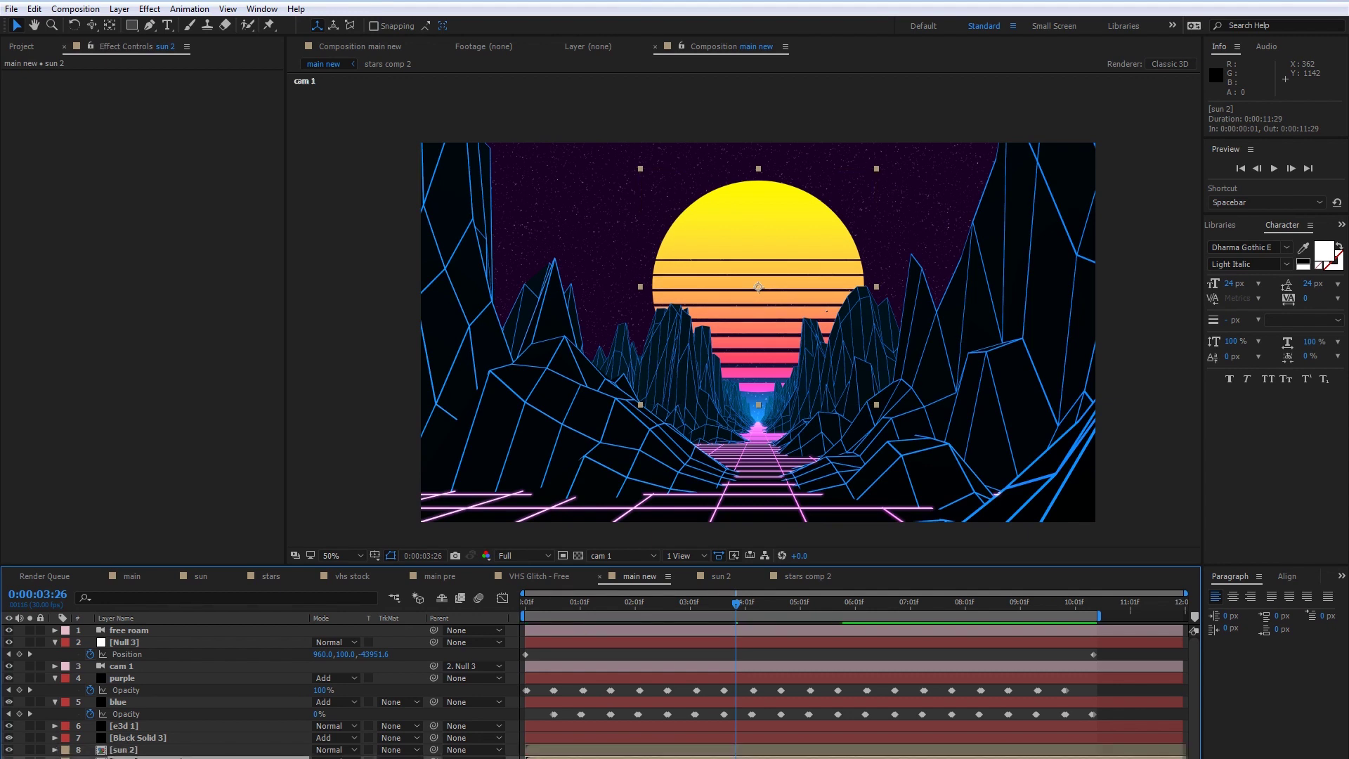
right_click(181, 757)
mouse_move(226, 388)
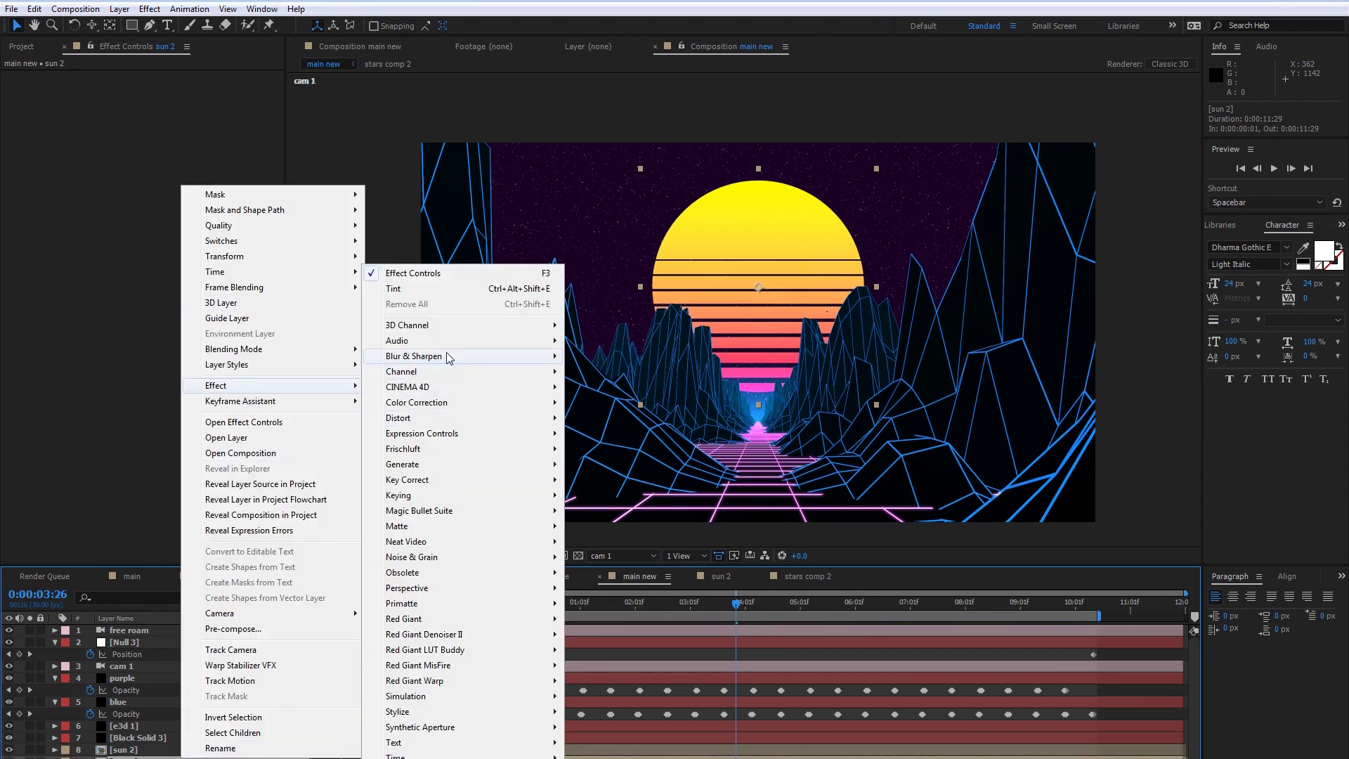
mouse_move(446, 358)
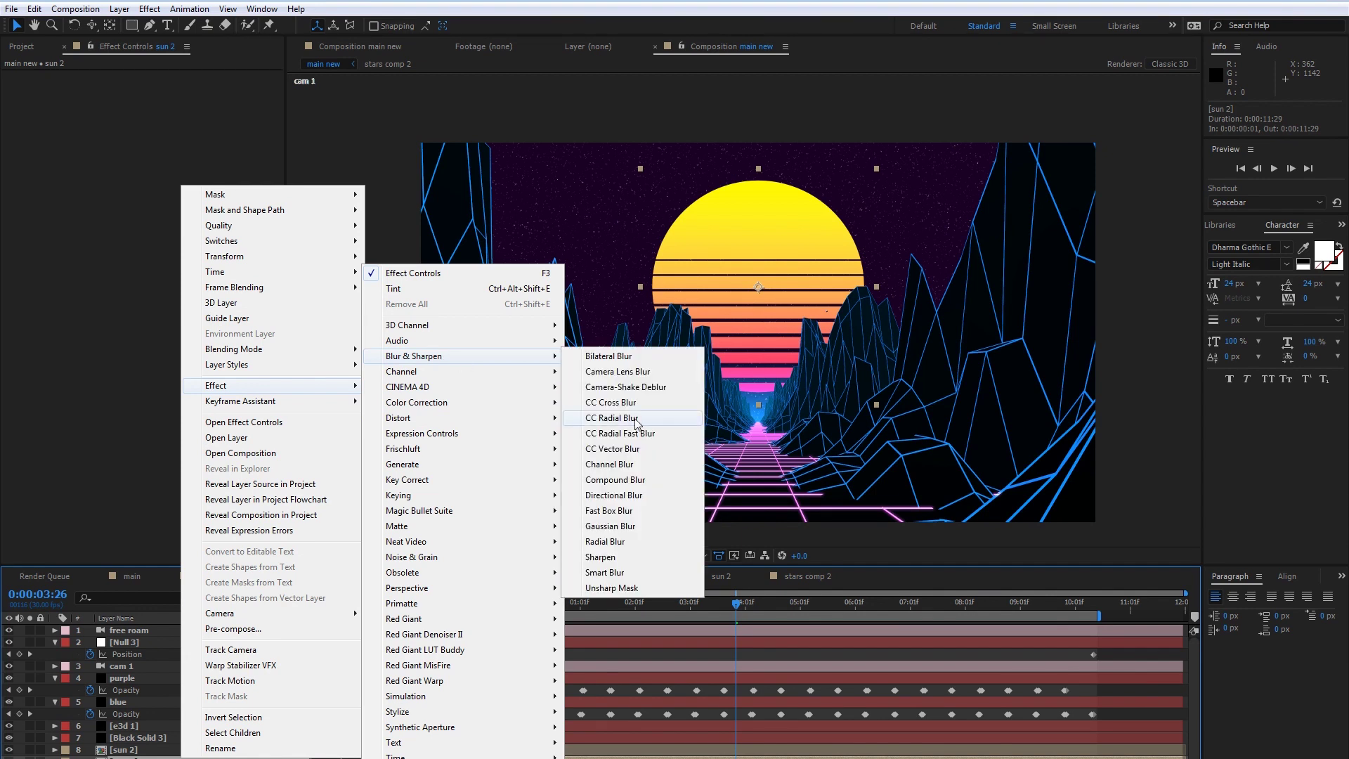
left_click(615, 511)
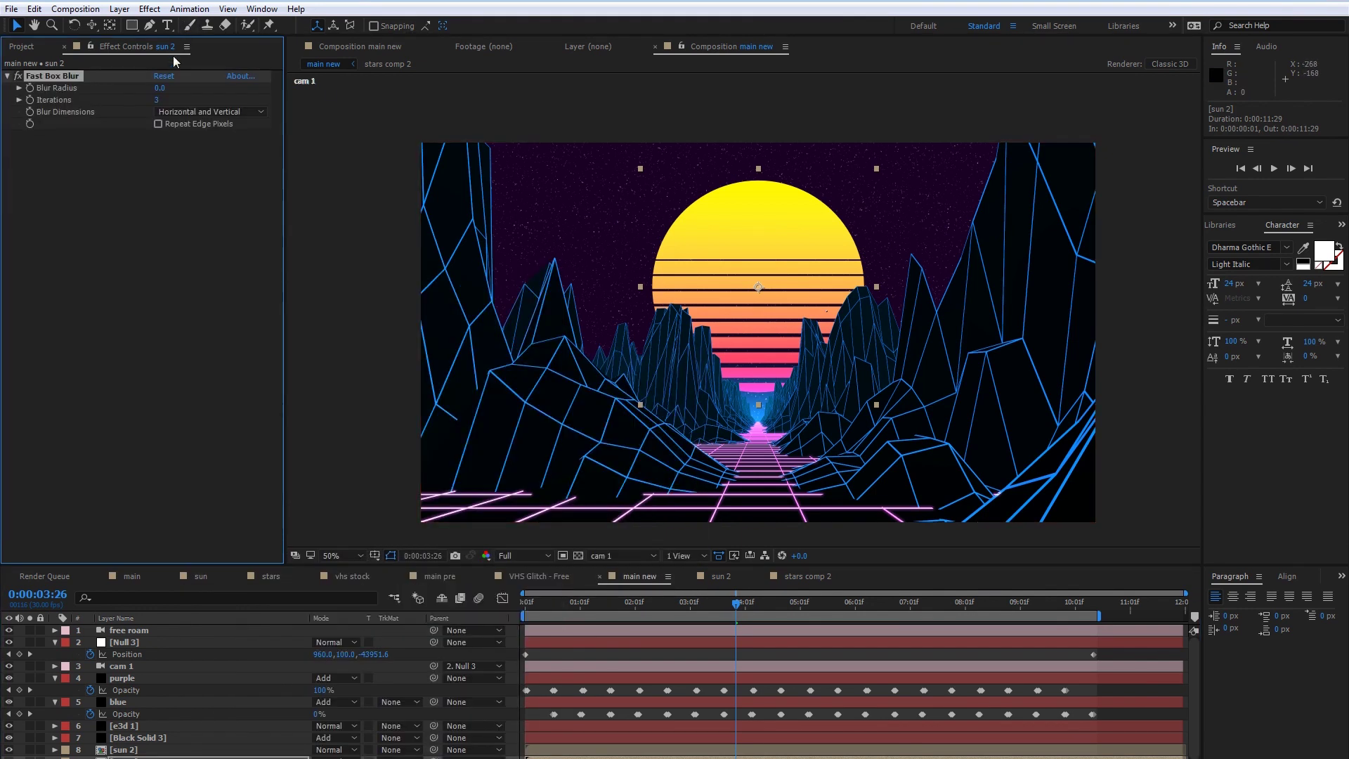
- Set the lower sun copy's Blur Radius to 20 and change its blending mode for a glow
left_click_drag(157, 88, 163, 88)
left_click(166, 88)
type("2")
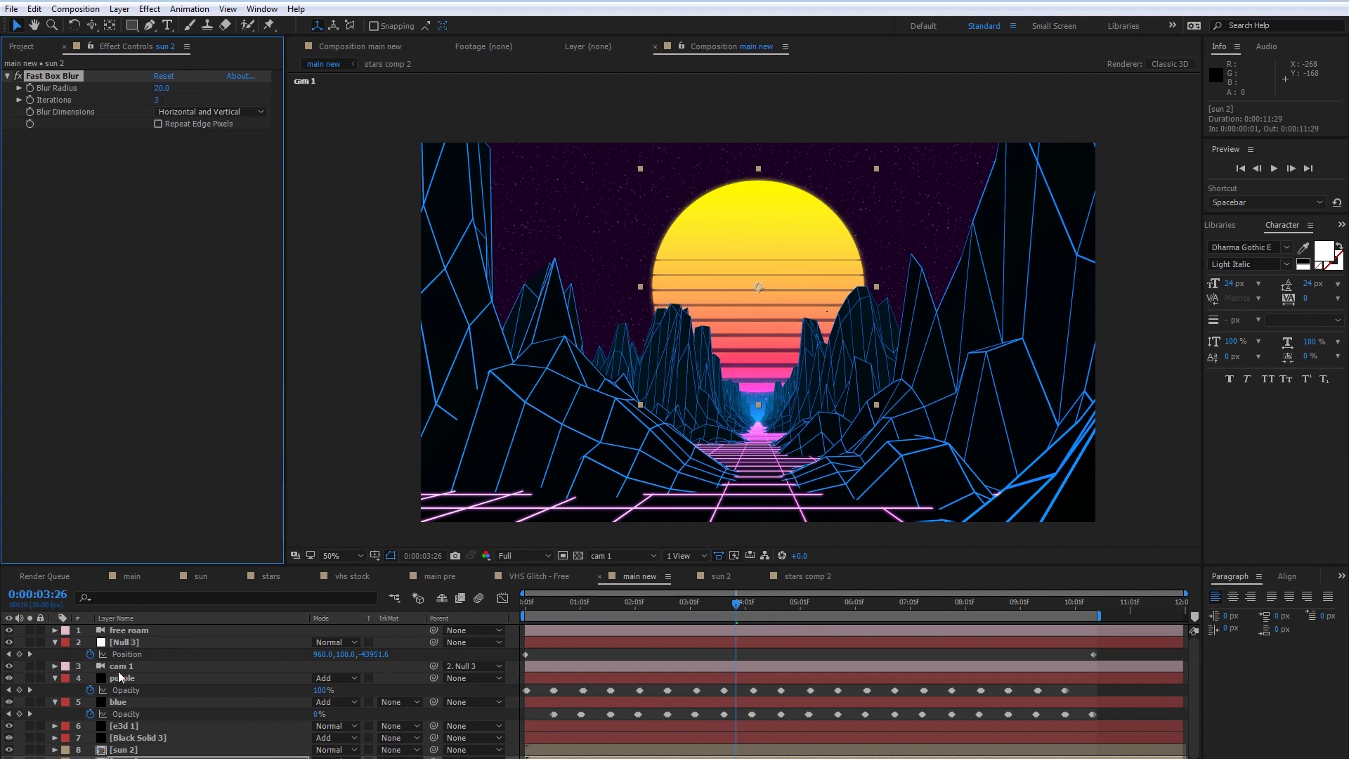
left_click(336, 756)
left_click(365, 301)
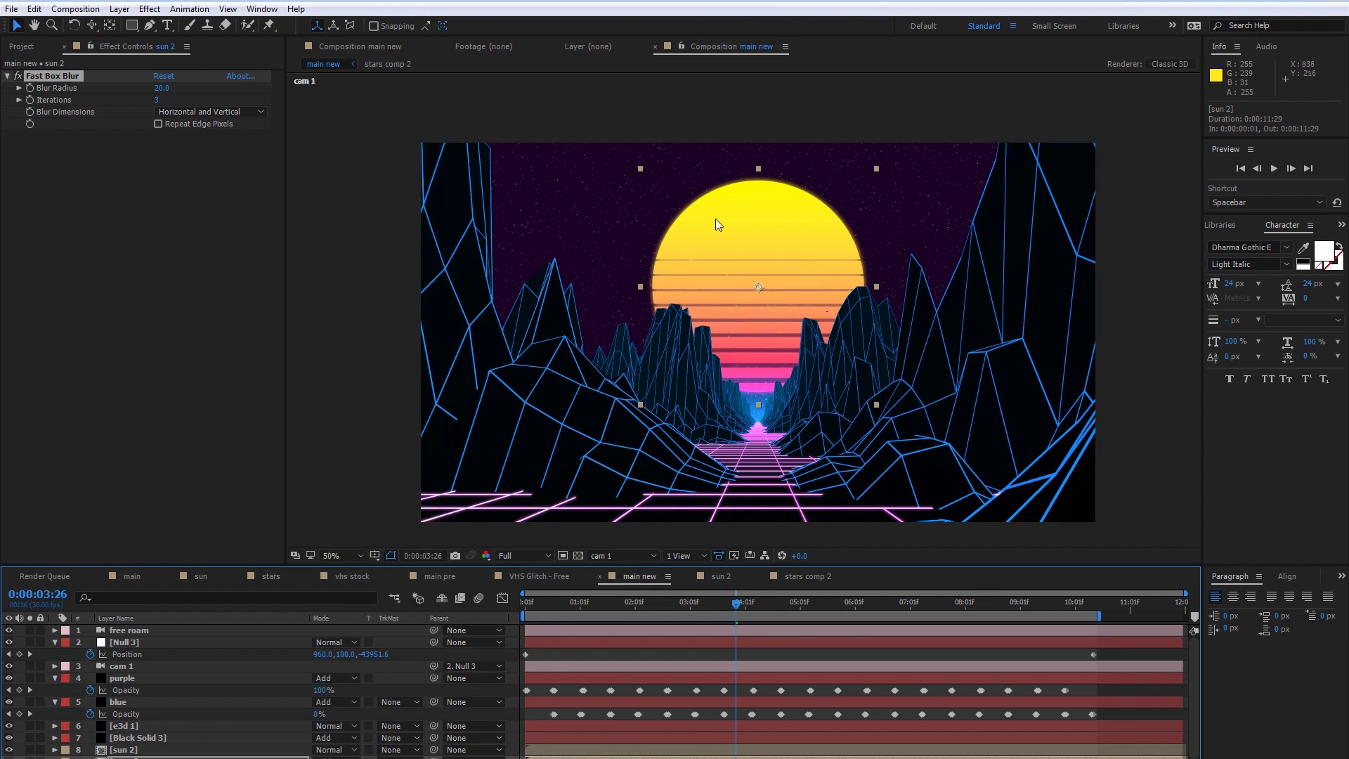
- Trim the main new composition to its work area
left_click_drag(764, 612, 811, 609)
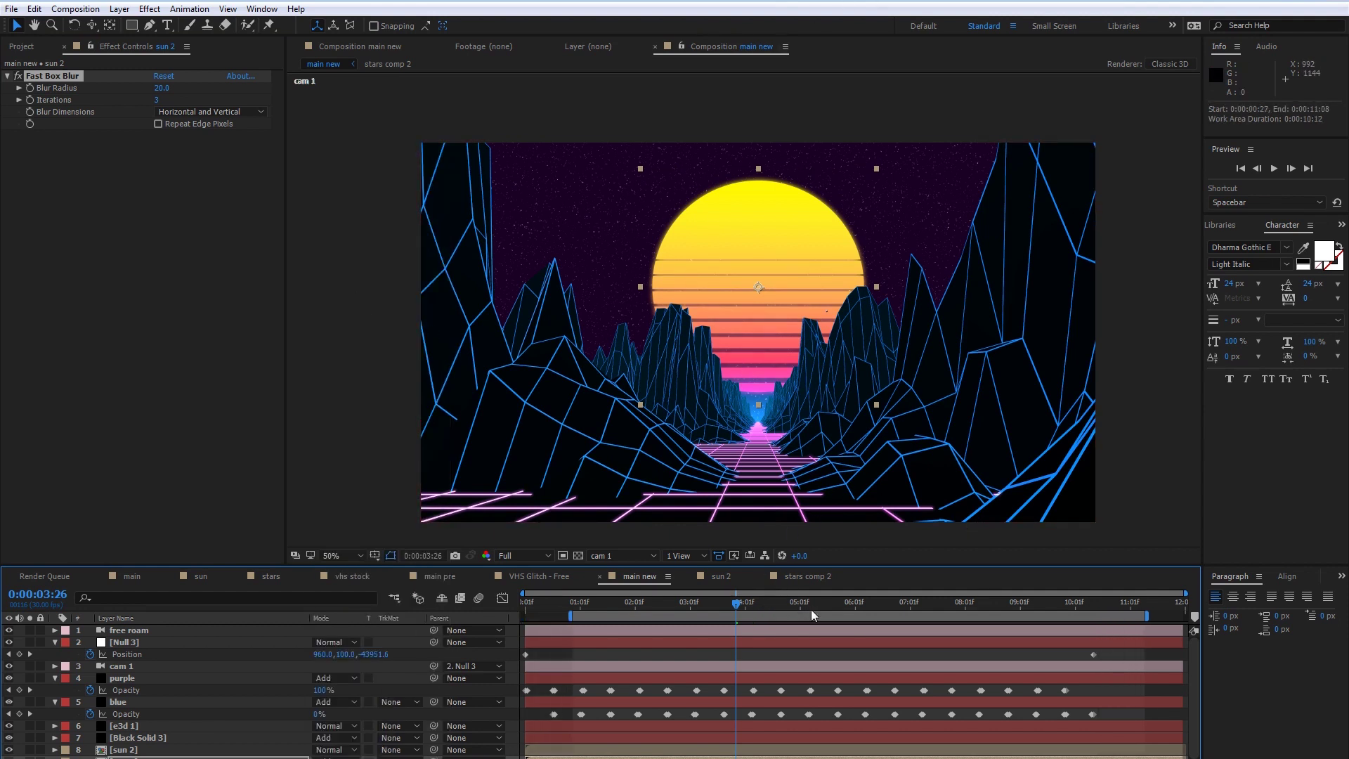
key("ctrl+z")
left_click(769, 604)
left_click(894, 604)
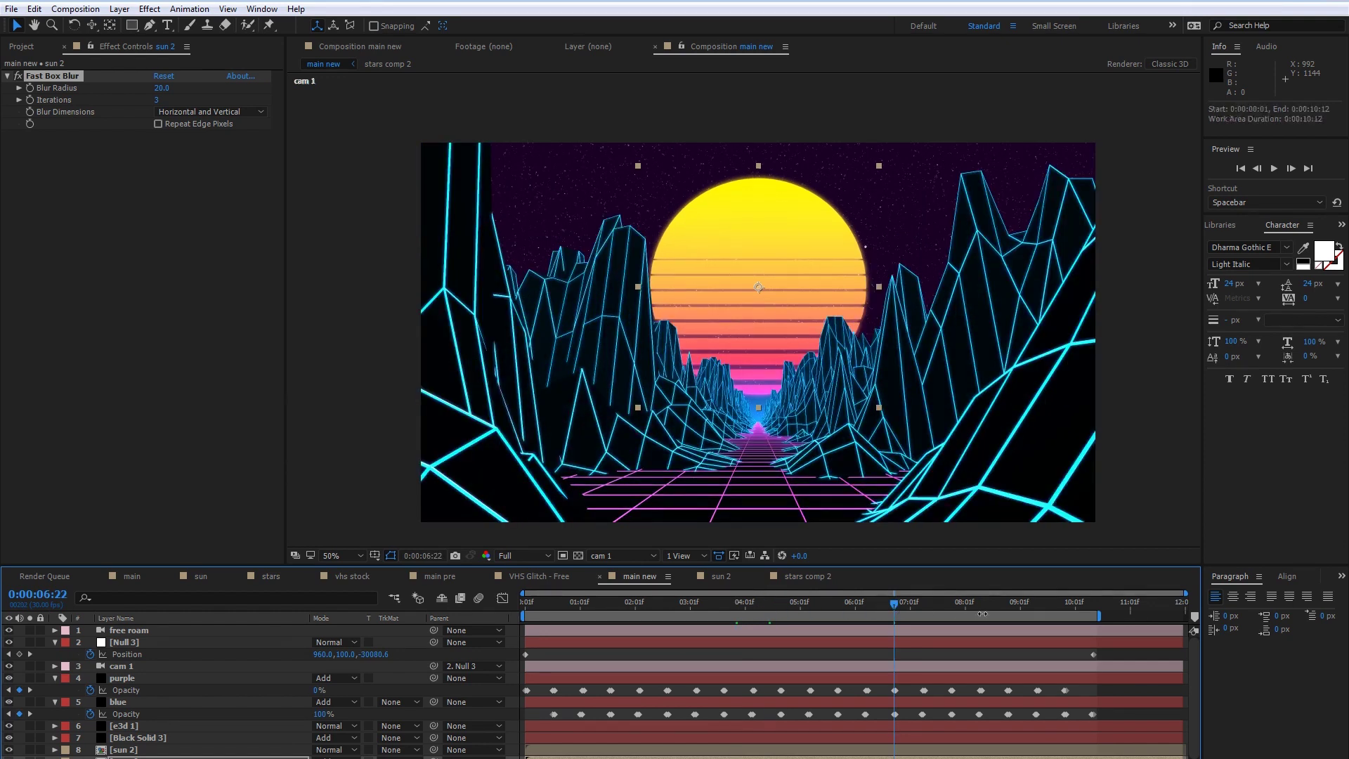
left_click(938, 603)
right_click(904, 615)
left_click(938, 654)
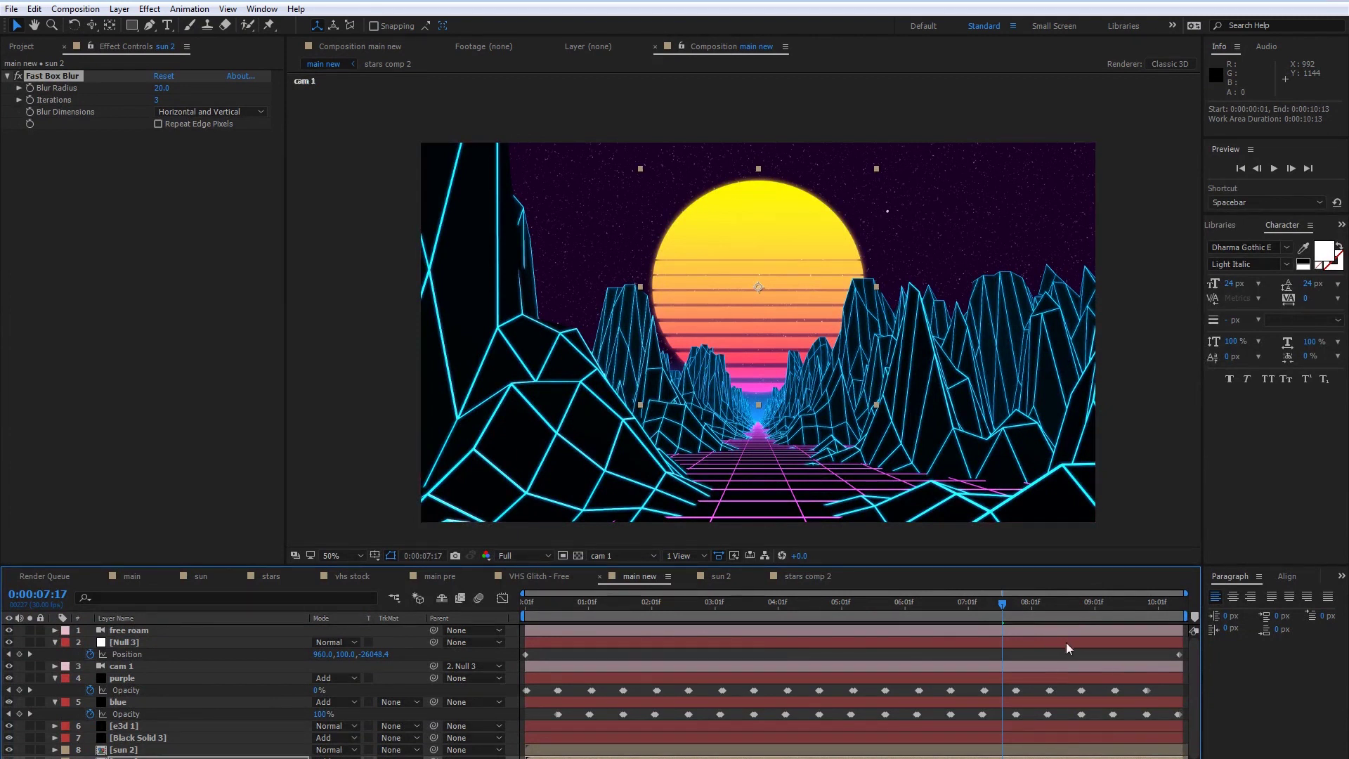
- Scrub through the trimmed composition and compare its look with the finished main composition
left_click_drag(685, 606, 434, 599)
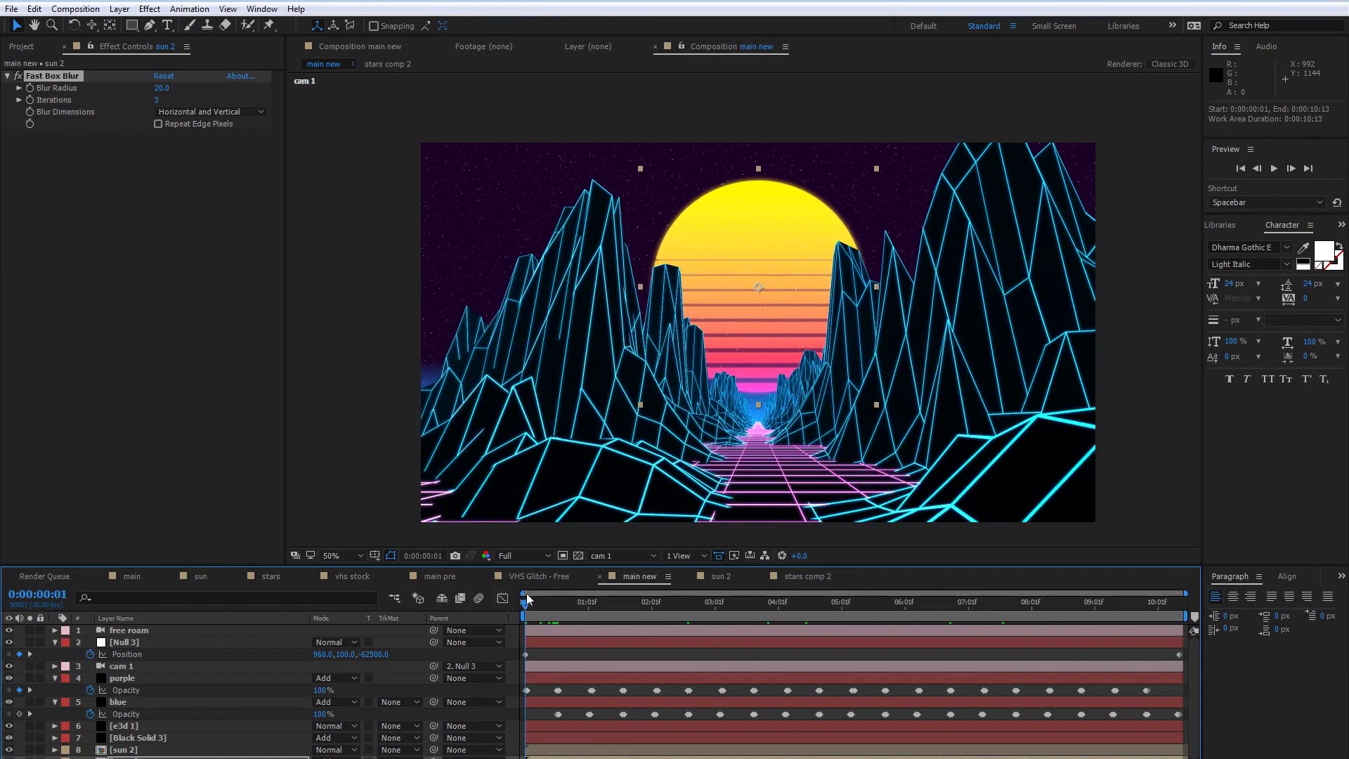
left_click_drag(541, 604, 855, 625)
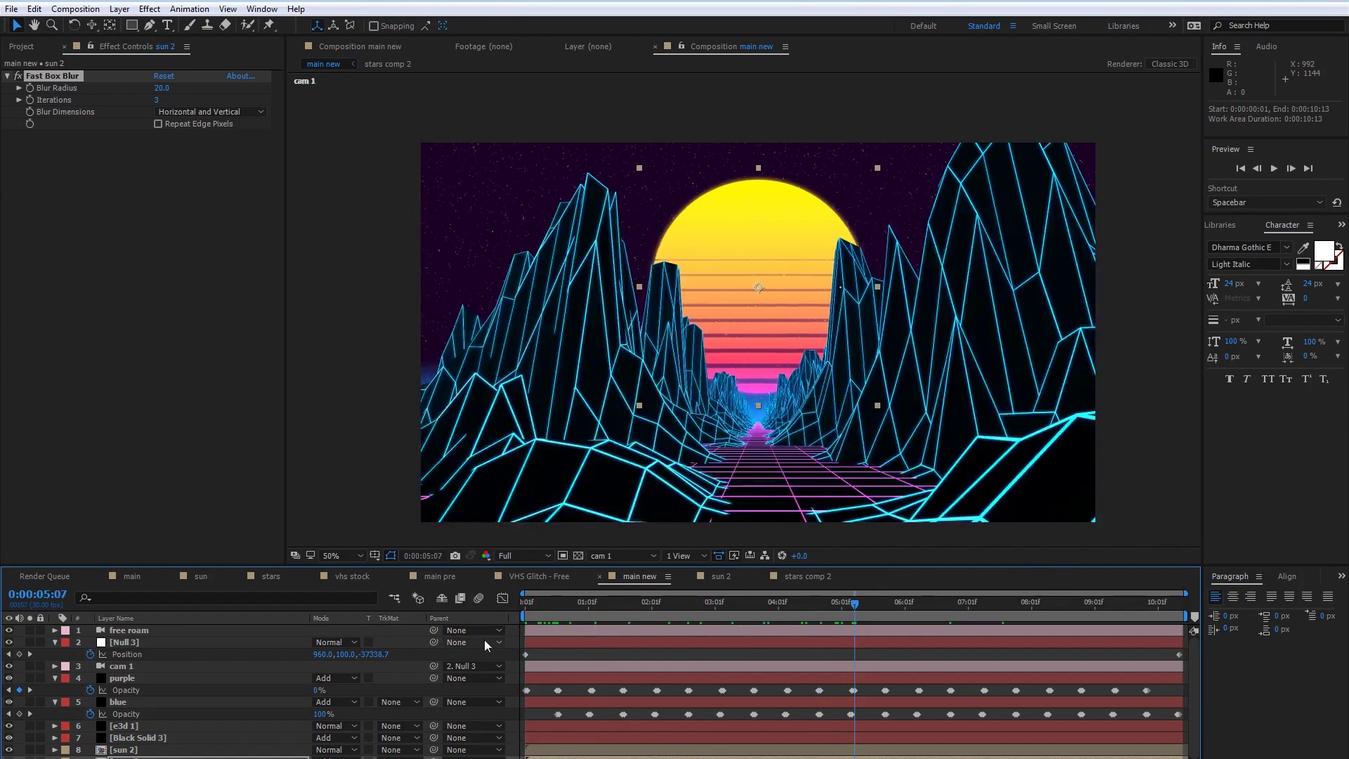
left_click(131, 576)
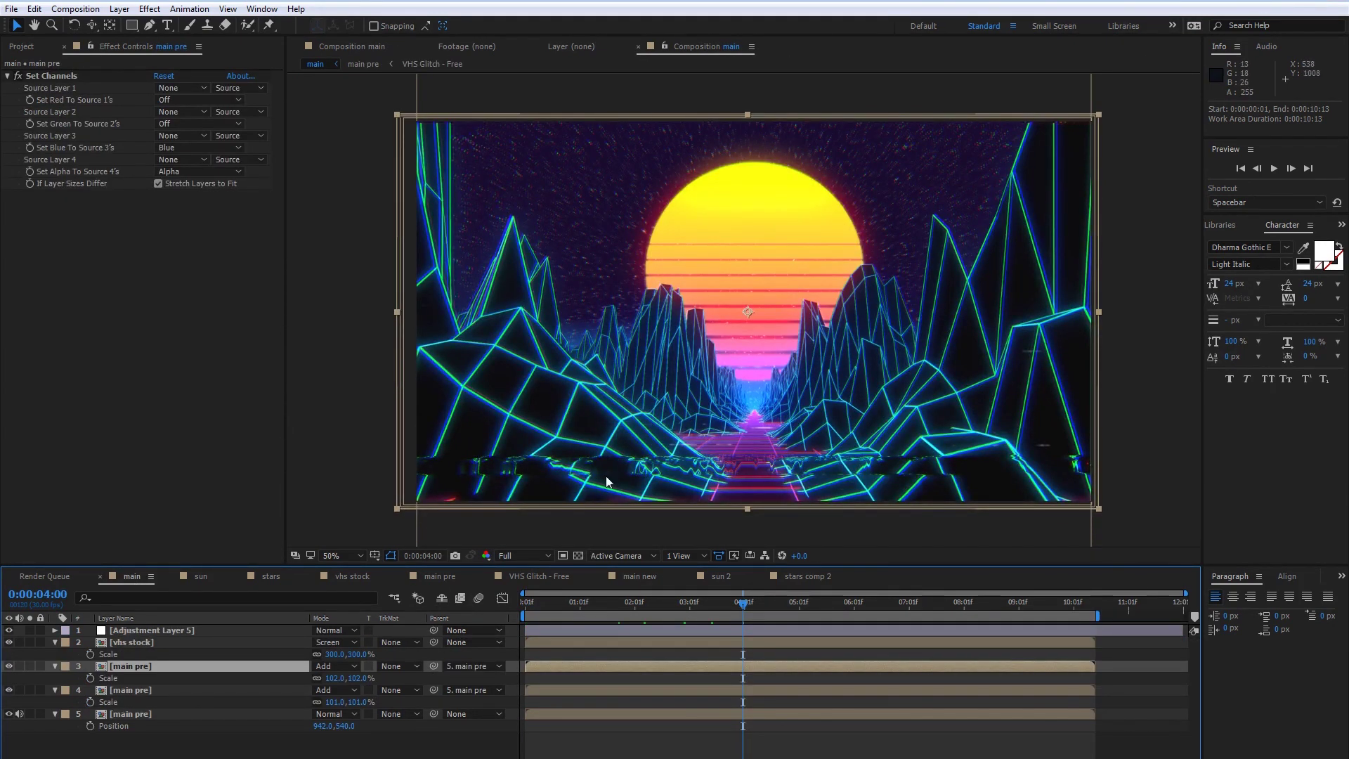
left_click(638, 578)
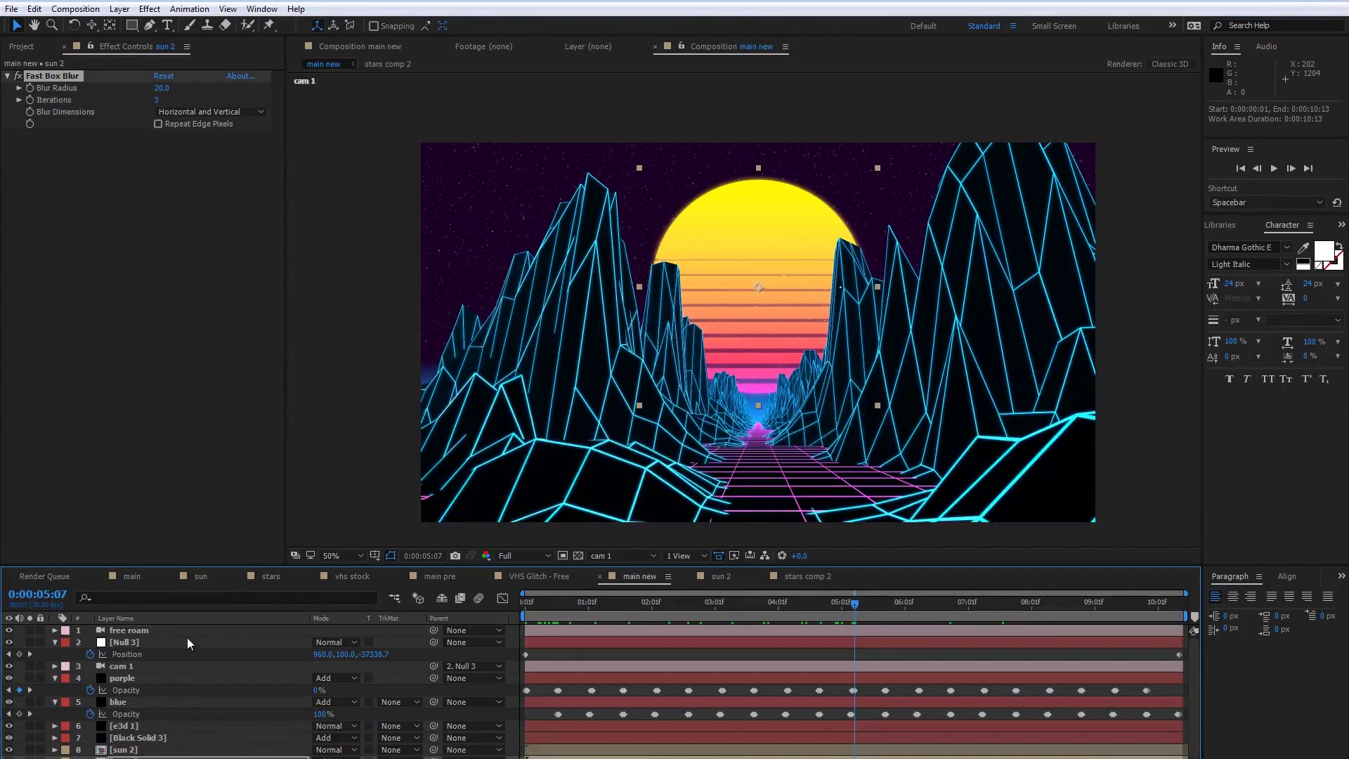
- Add an adjustment layer above Null 3 in the main new composition and apply the Glow effect to it
left_click(158, 640)
left_click(119, 8)
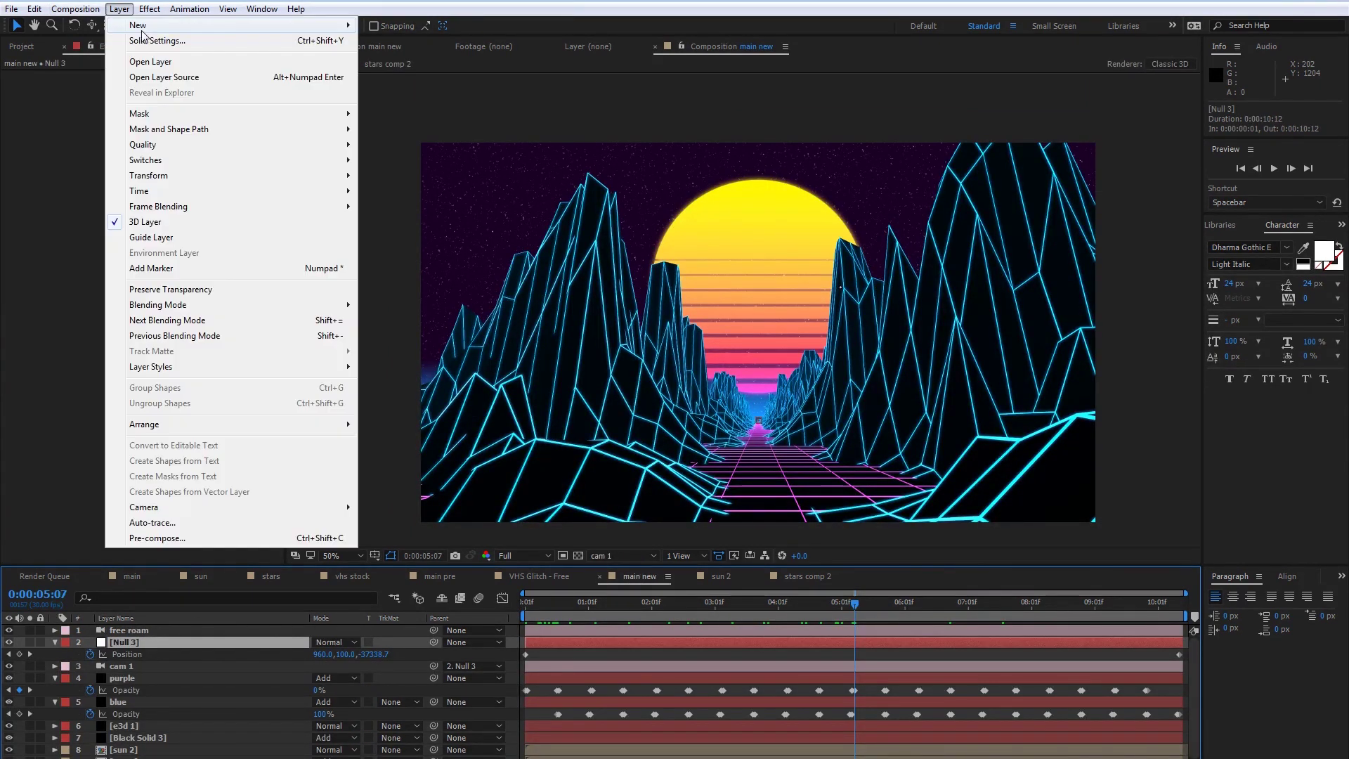
mouse_move(144, 28)
left_click(415, 117)
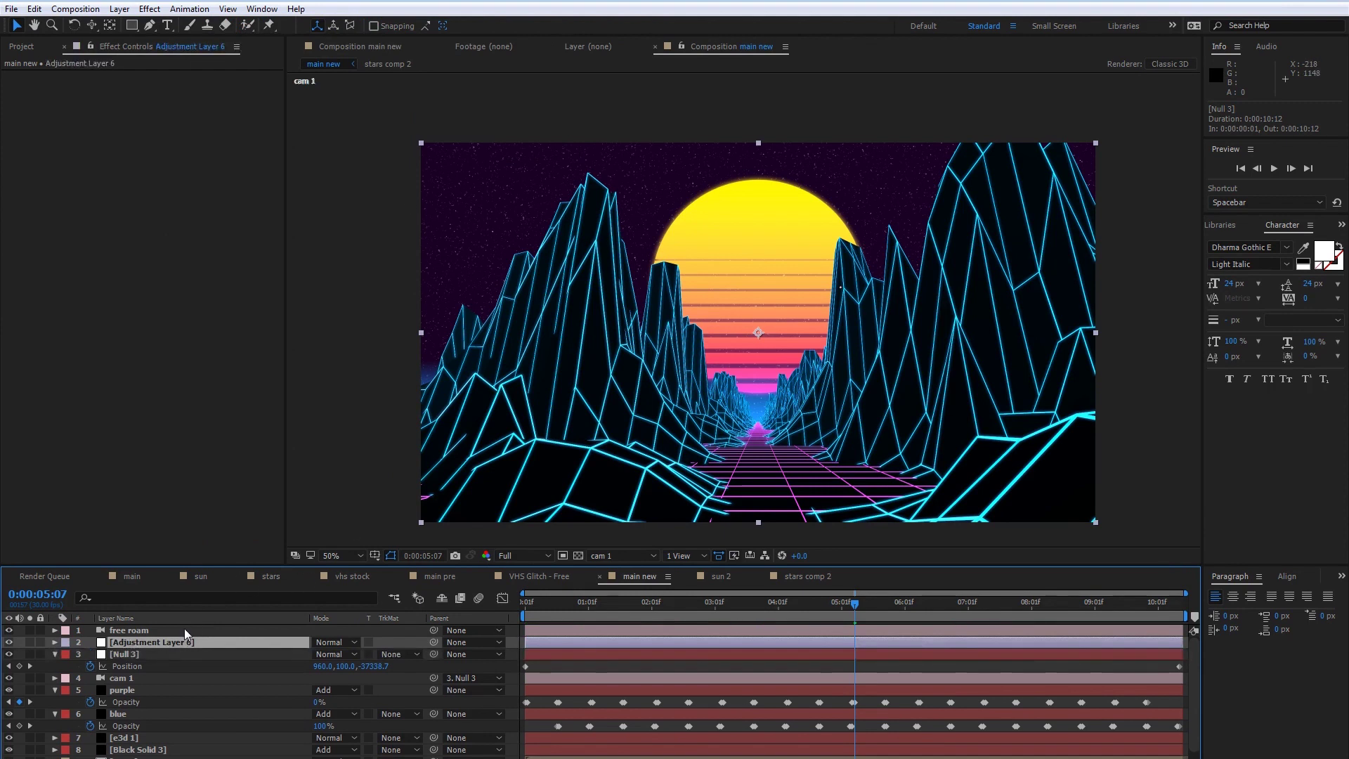
right_click(170, 644)
mouse_move(249, 272)
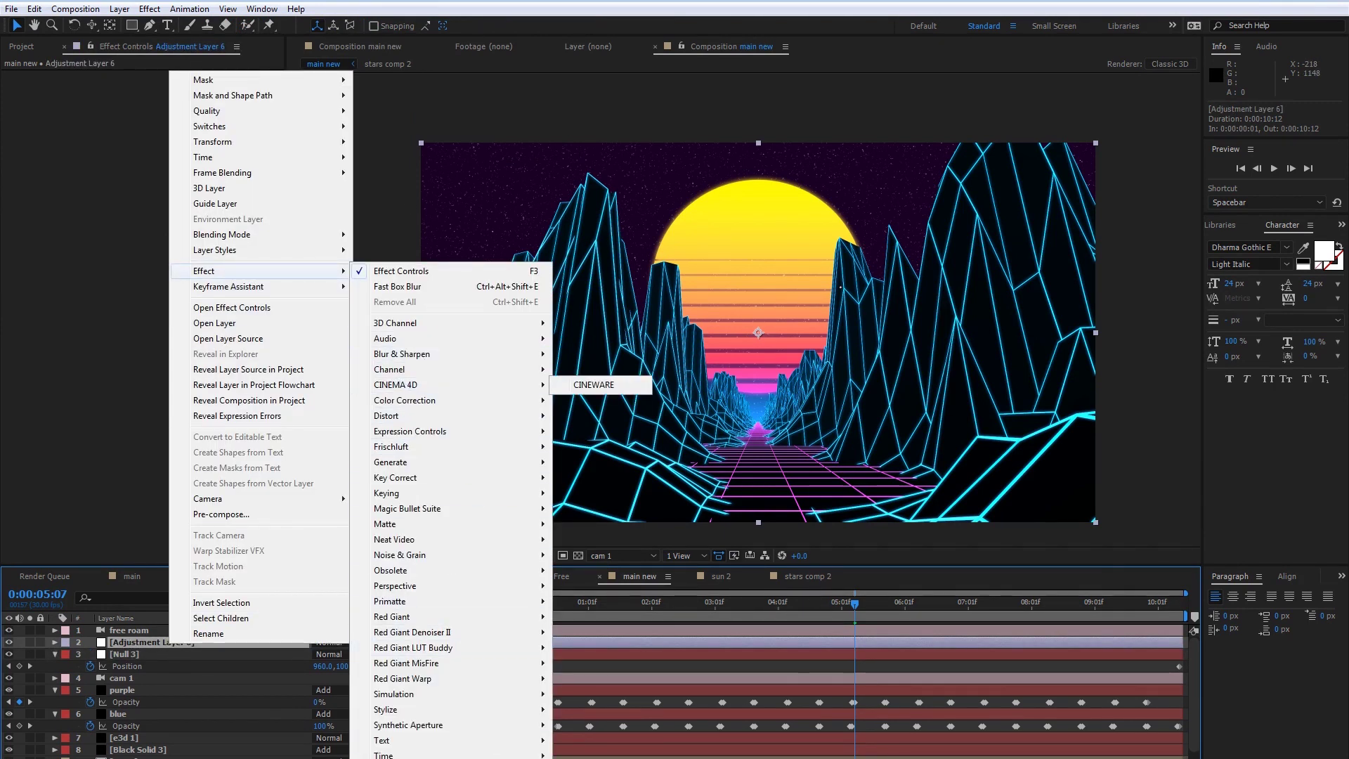
mouse_move(437, 710)
left_click(611, 587)
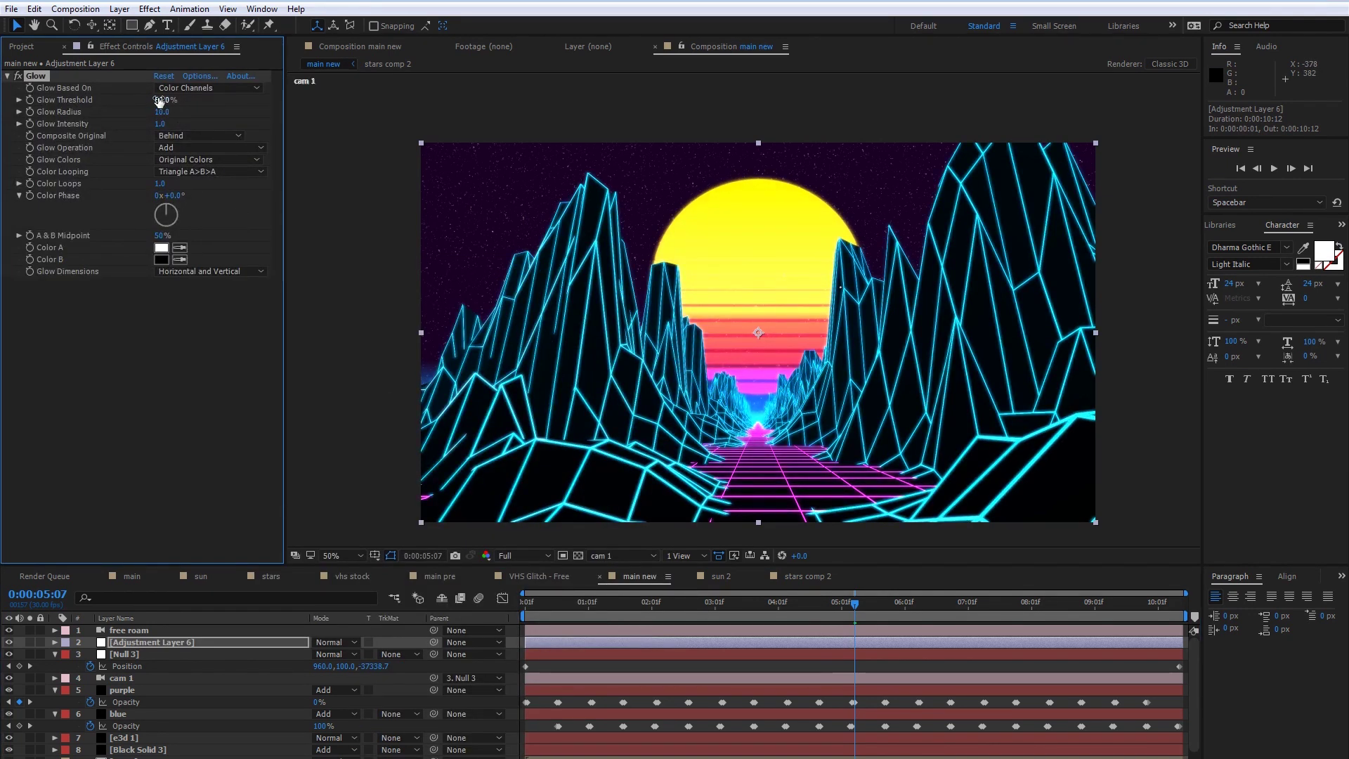
- Set the Glow Threshold to 100% and the Glow Radius to 100, and compare the image with and without the effect
left_click_drag(163, 102, 281, 105)
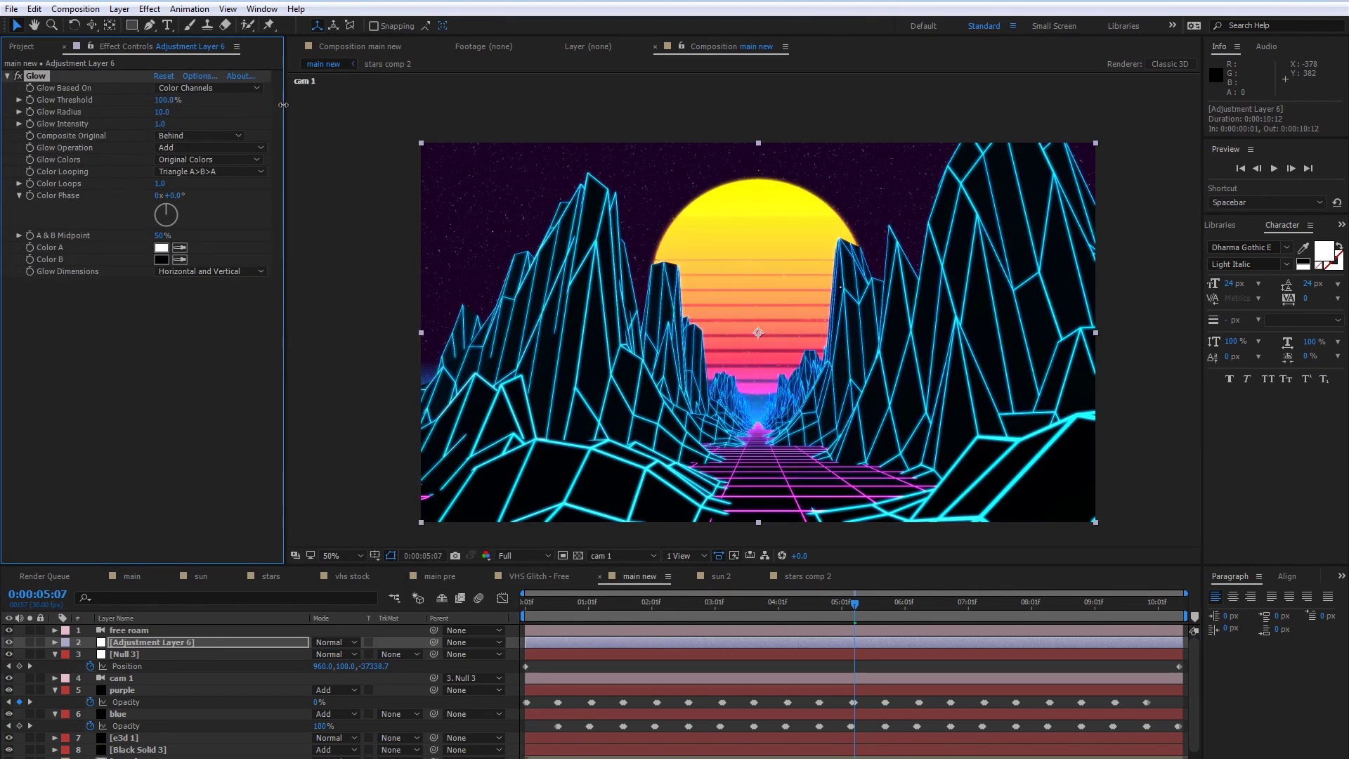
left_click(161, 112)
type("100")
key("Return")
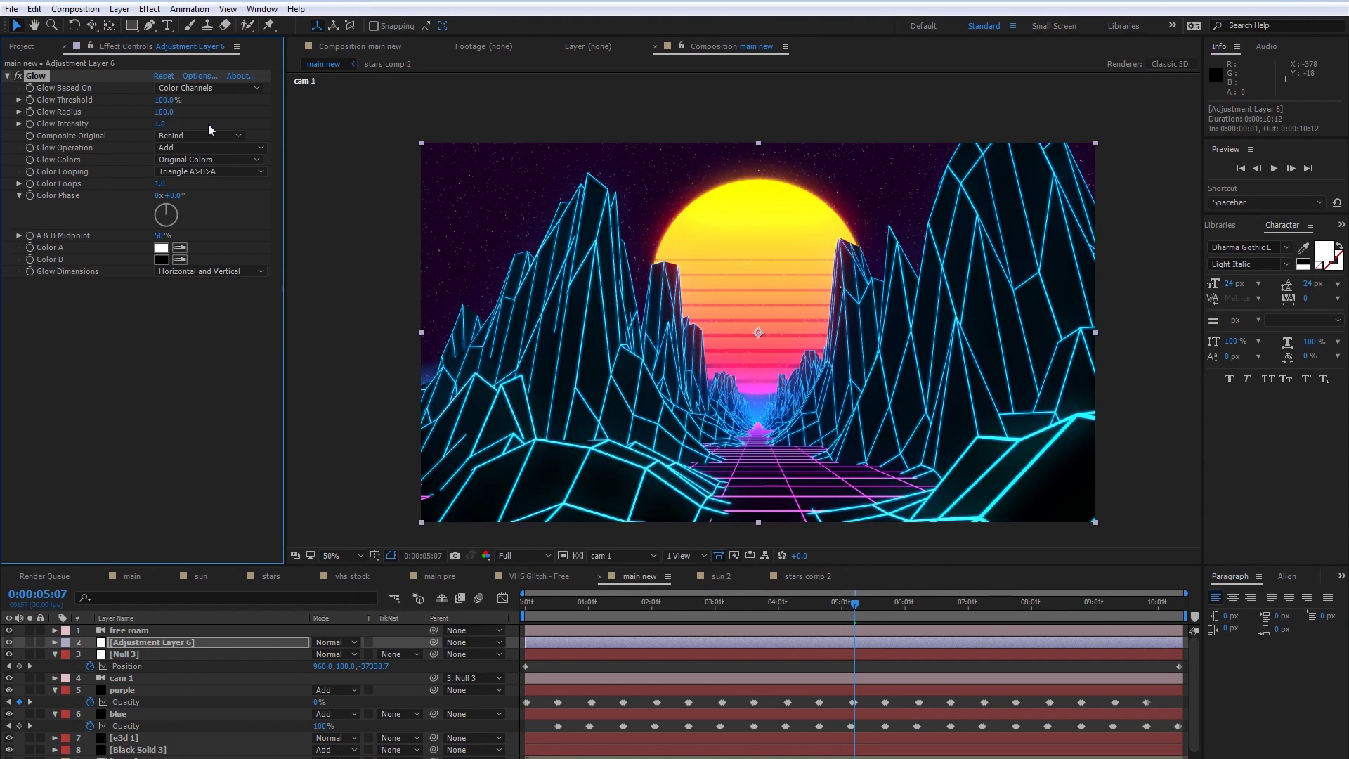
left_click(19, 75)
left_click(19, 76)
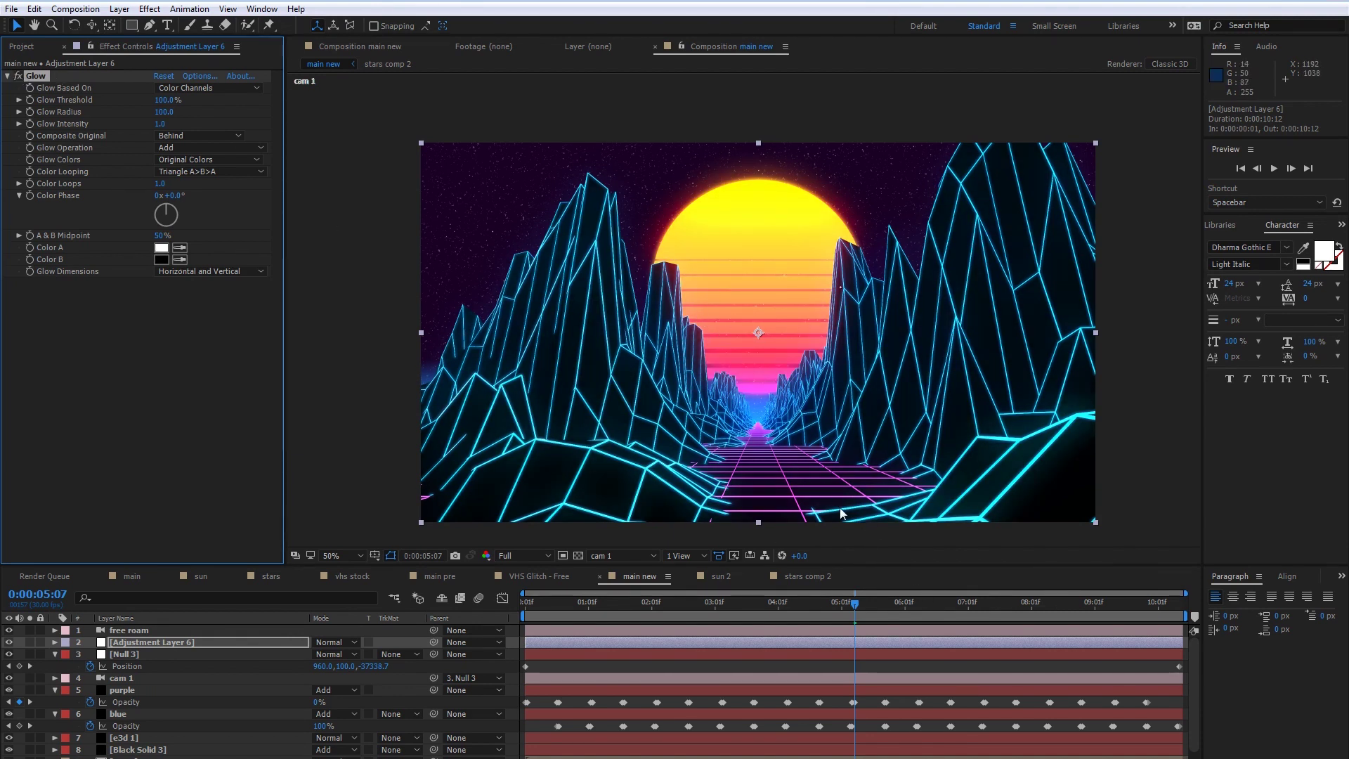
- Set the project's color depth to 16 bits per channel
left_click(484, 555)
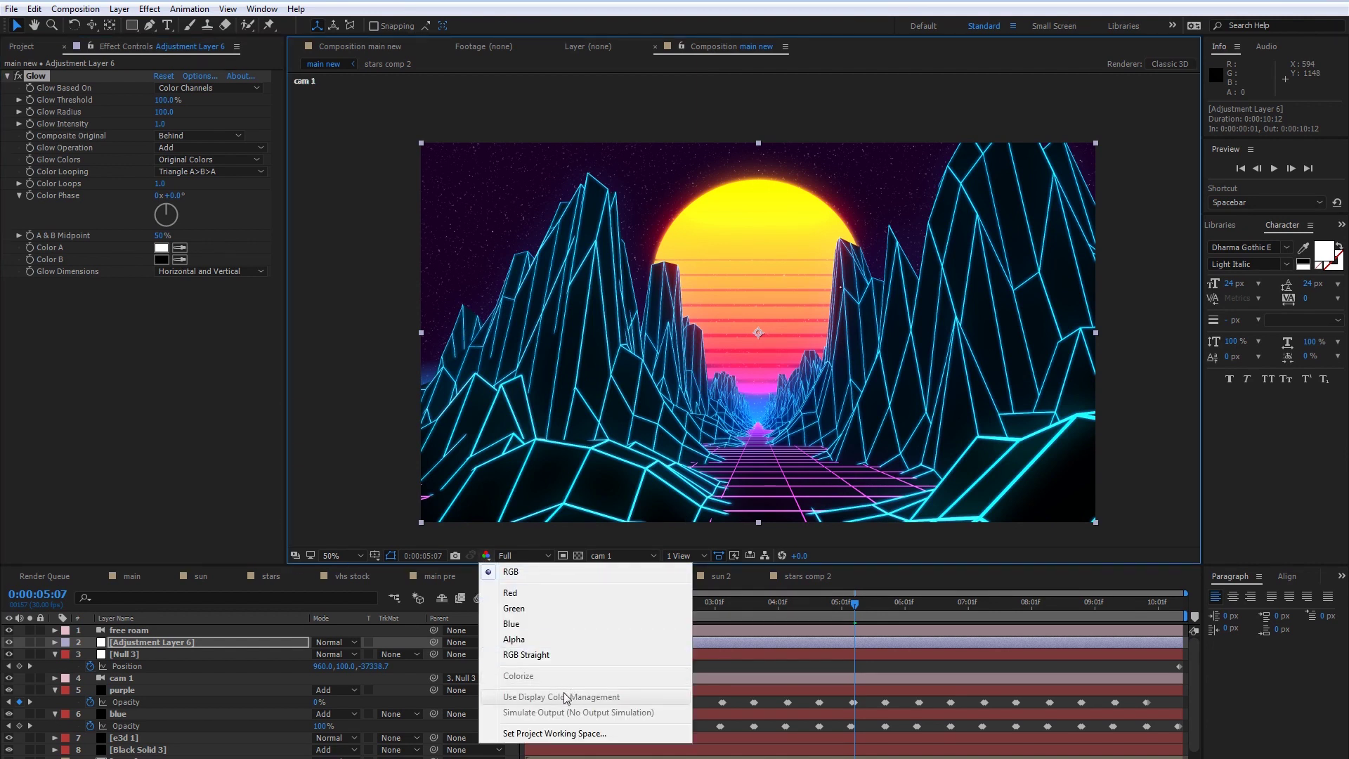
left_click(562, 735)
left_click(550, 324)
left_click(569, 364)
left_click_drag(535, 267, 494, 240)
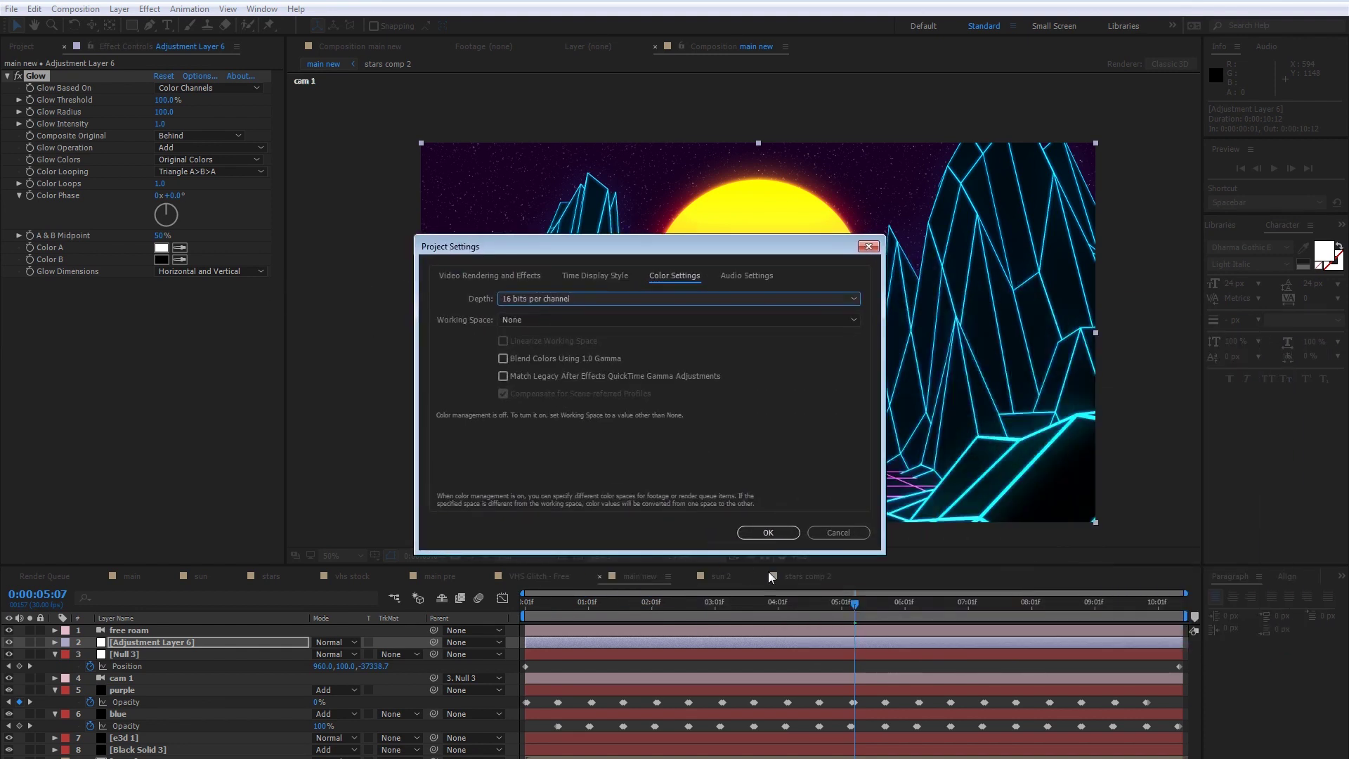
left_click(767, 533)
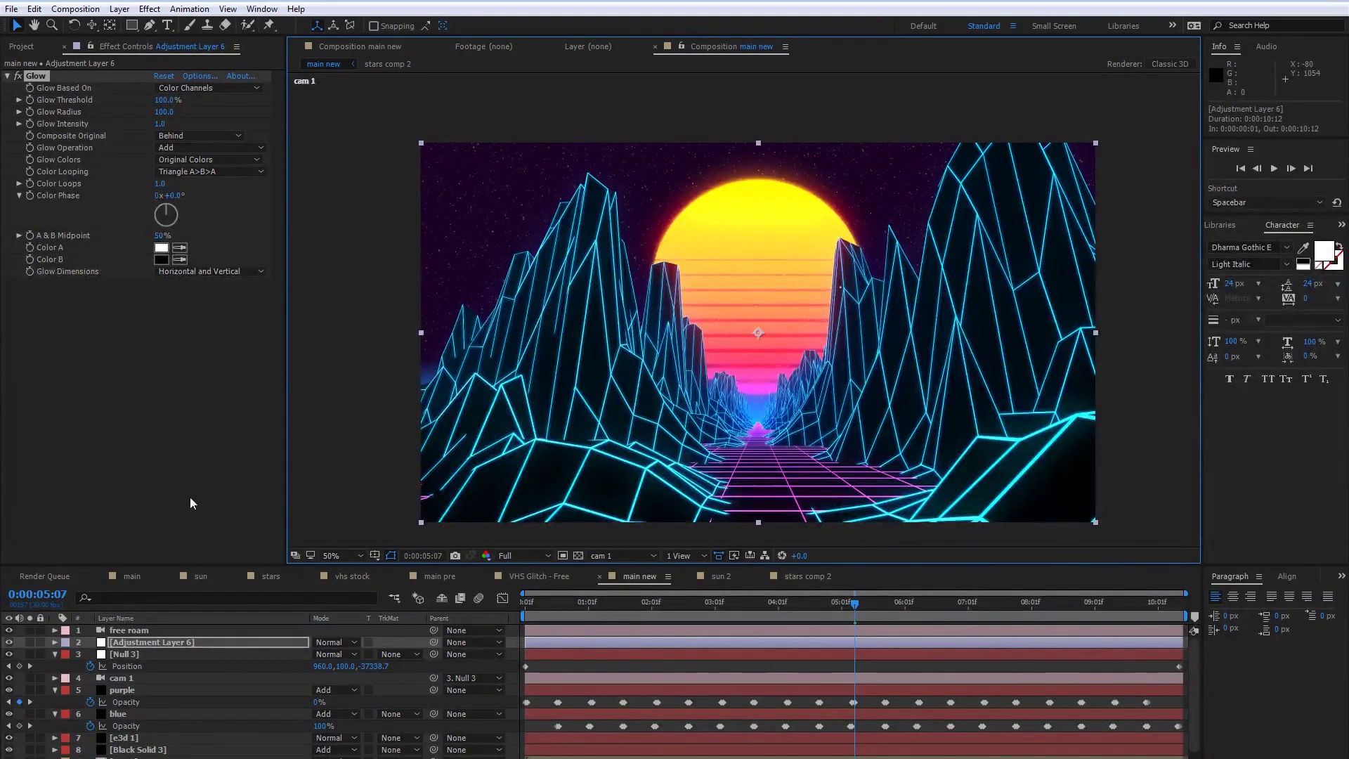
- Try a project color depth higher than 16 bits per channel and undo the change
left_click(489, 553)
left_click(562, 731)
left_click(579, 297)
left_click(562, 348)
left_click(768, 532)
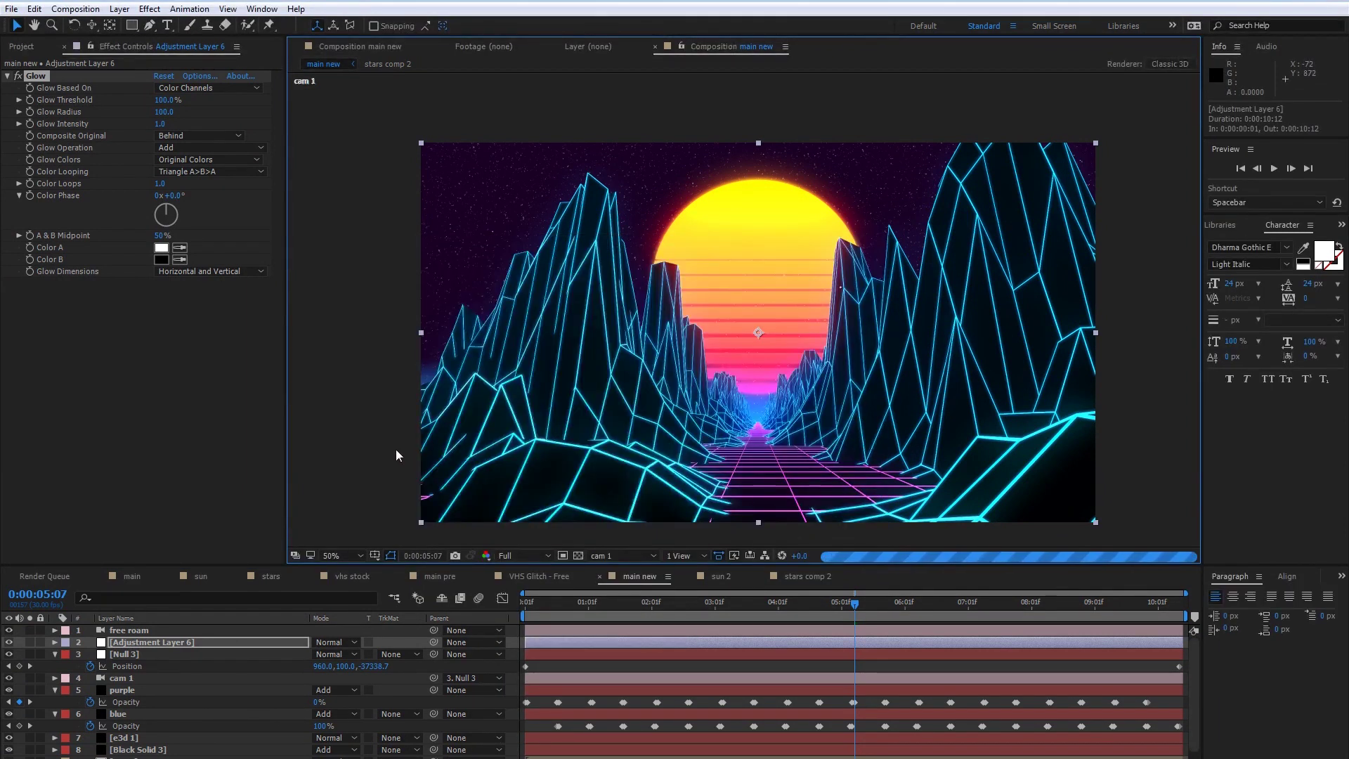
key("ctrl+z")
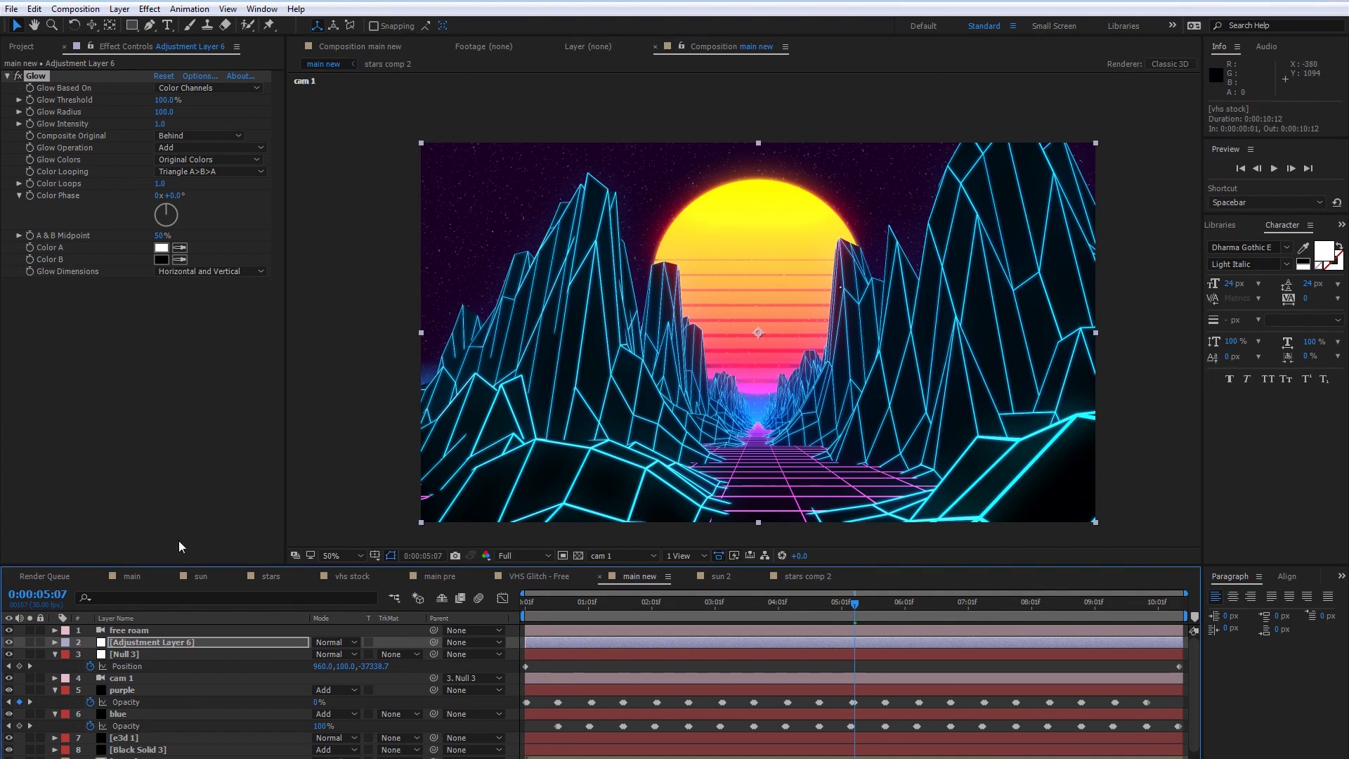
- Examine the VHS distortion at an earlier frame of the finished main composition and return to main new
left_click(132, 575)
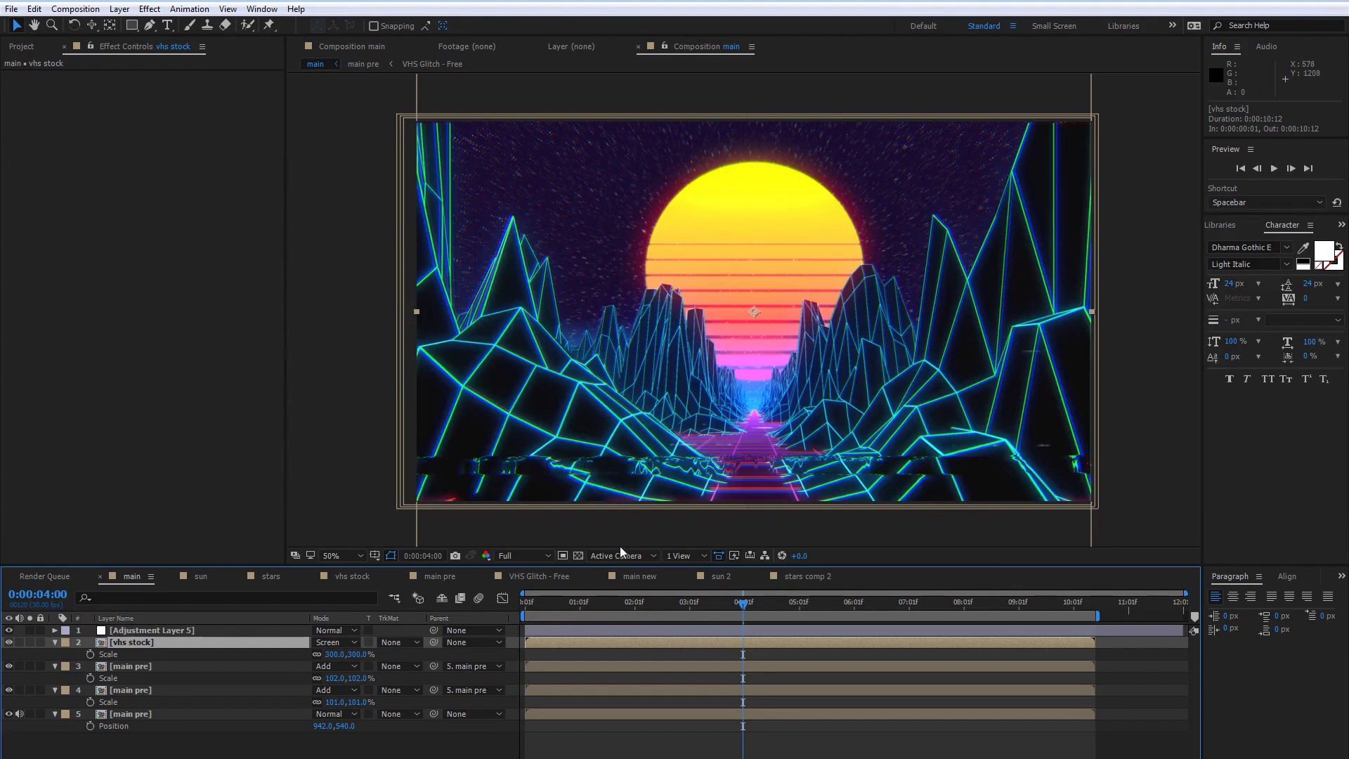
left_click(628, 602)
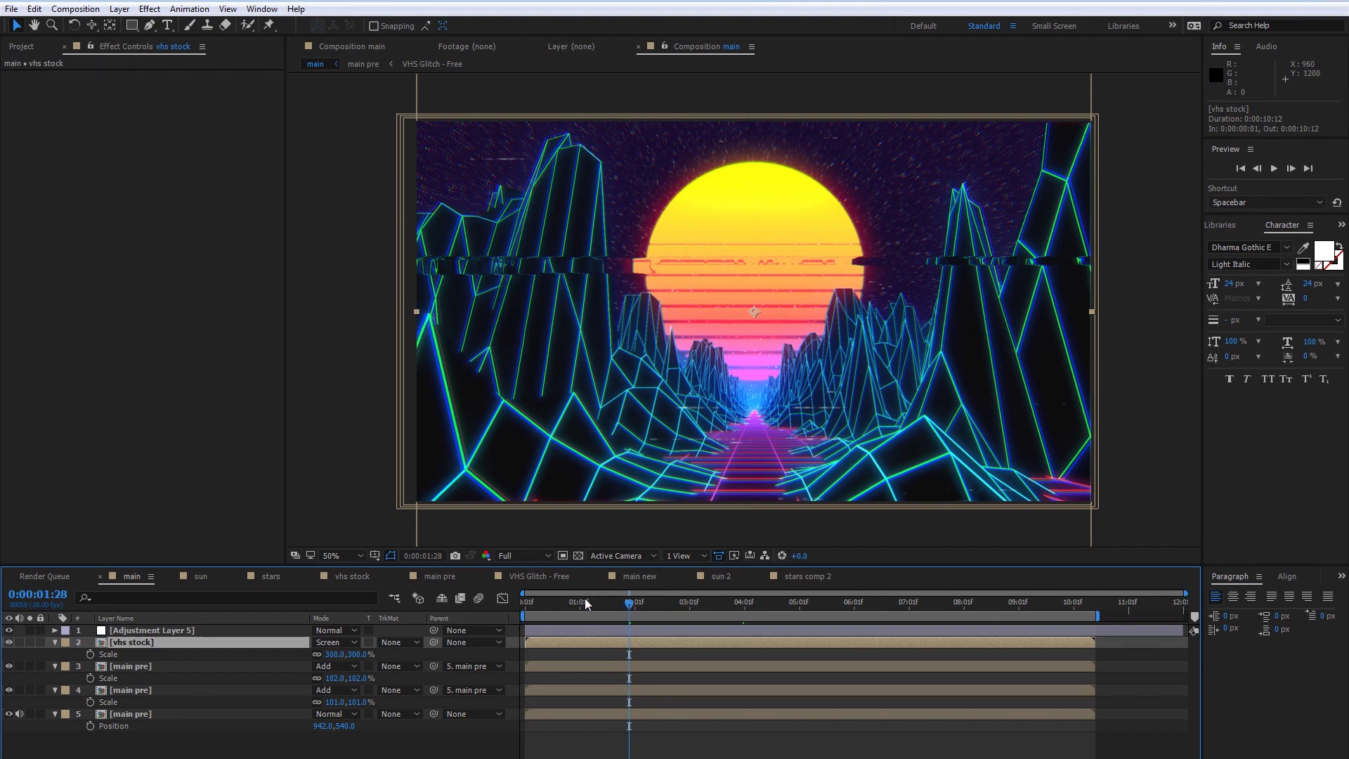
left_click(633, 575)
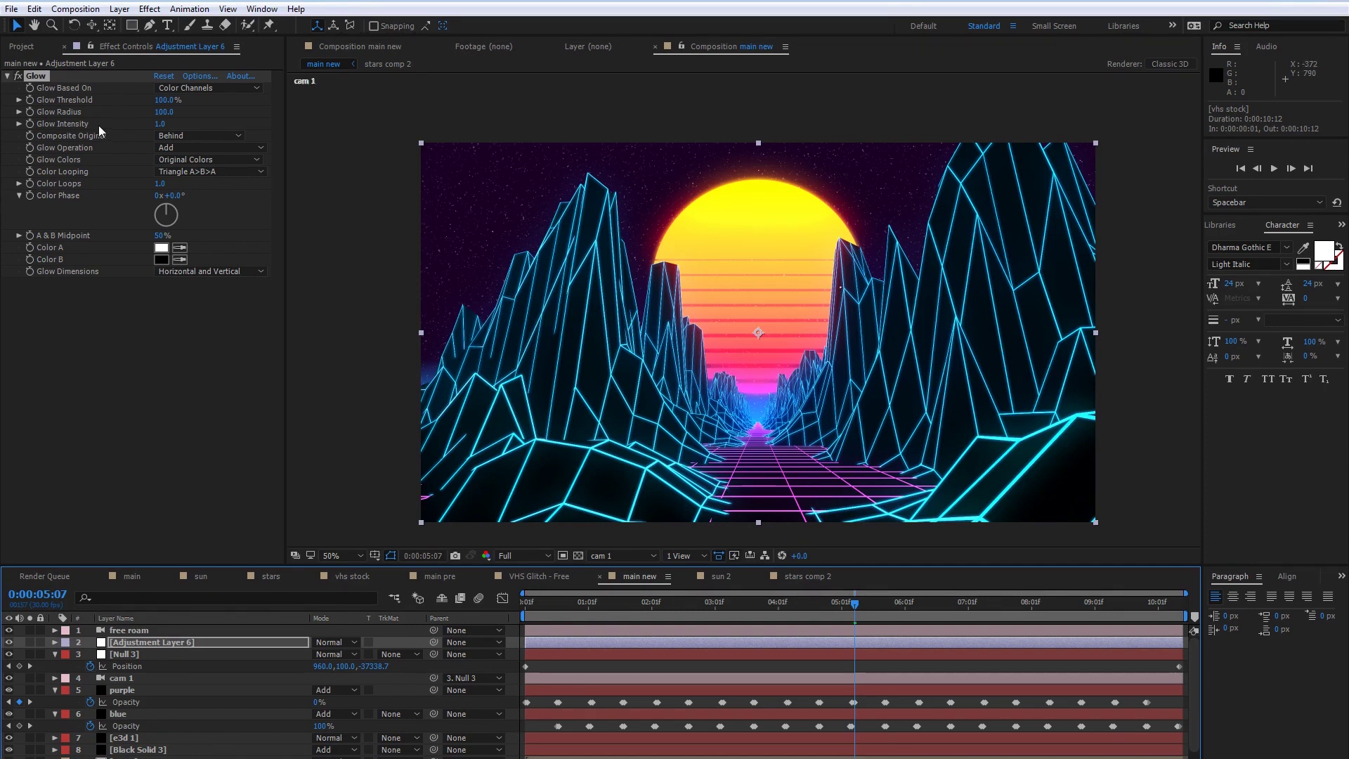
- Preview the vhs stock.mp4 and VHS Glitch - Free.mp4 footage by scrubbing through each clip
left_click(25, 49)
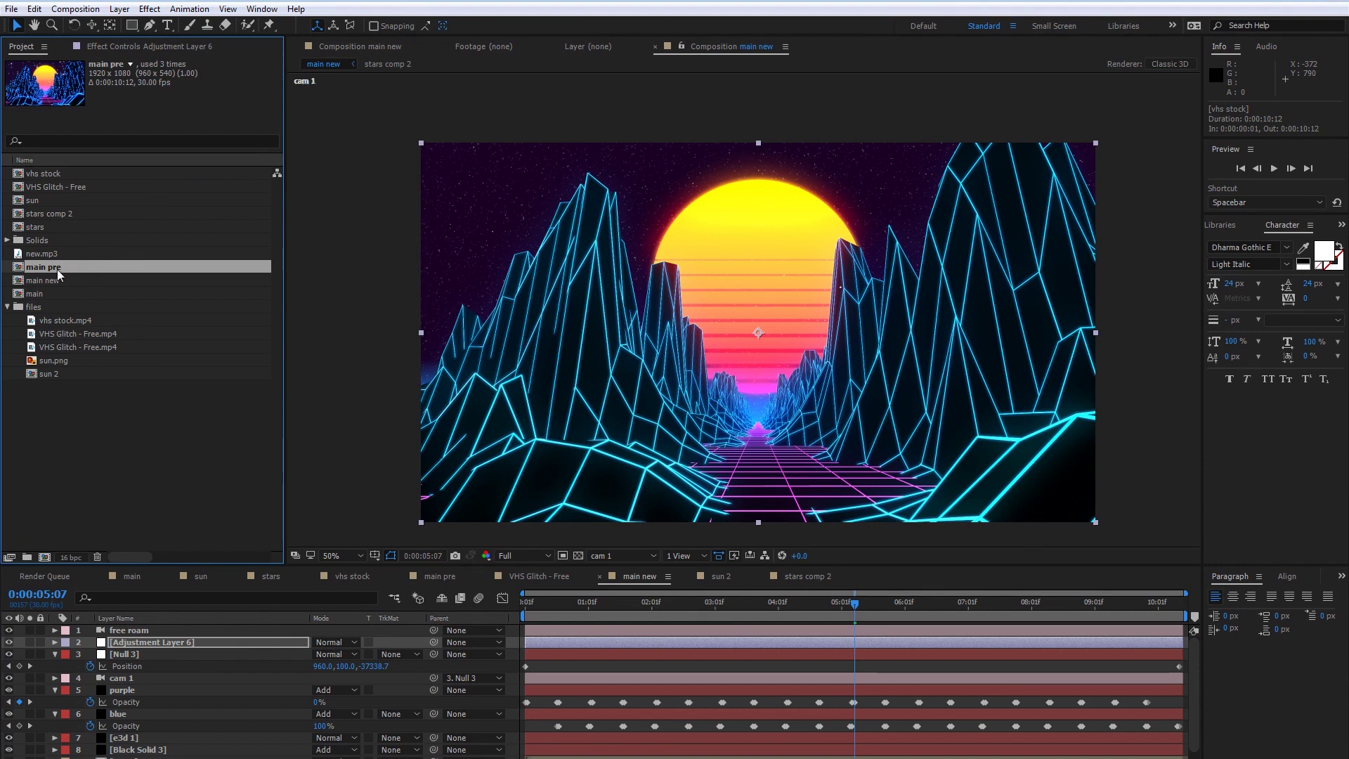
left_click(49, 346)
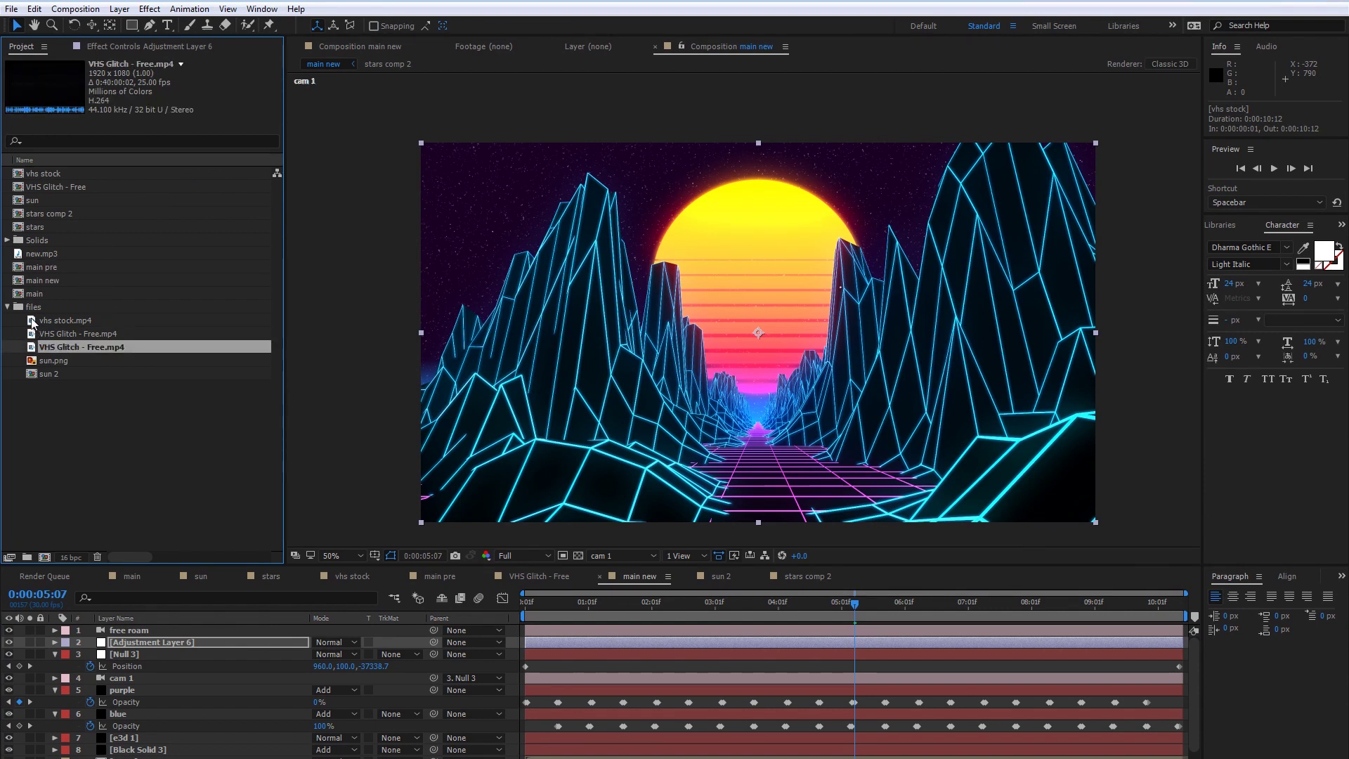
double_click(33, 321)
scroll(641, 362, "up", 1)
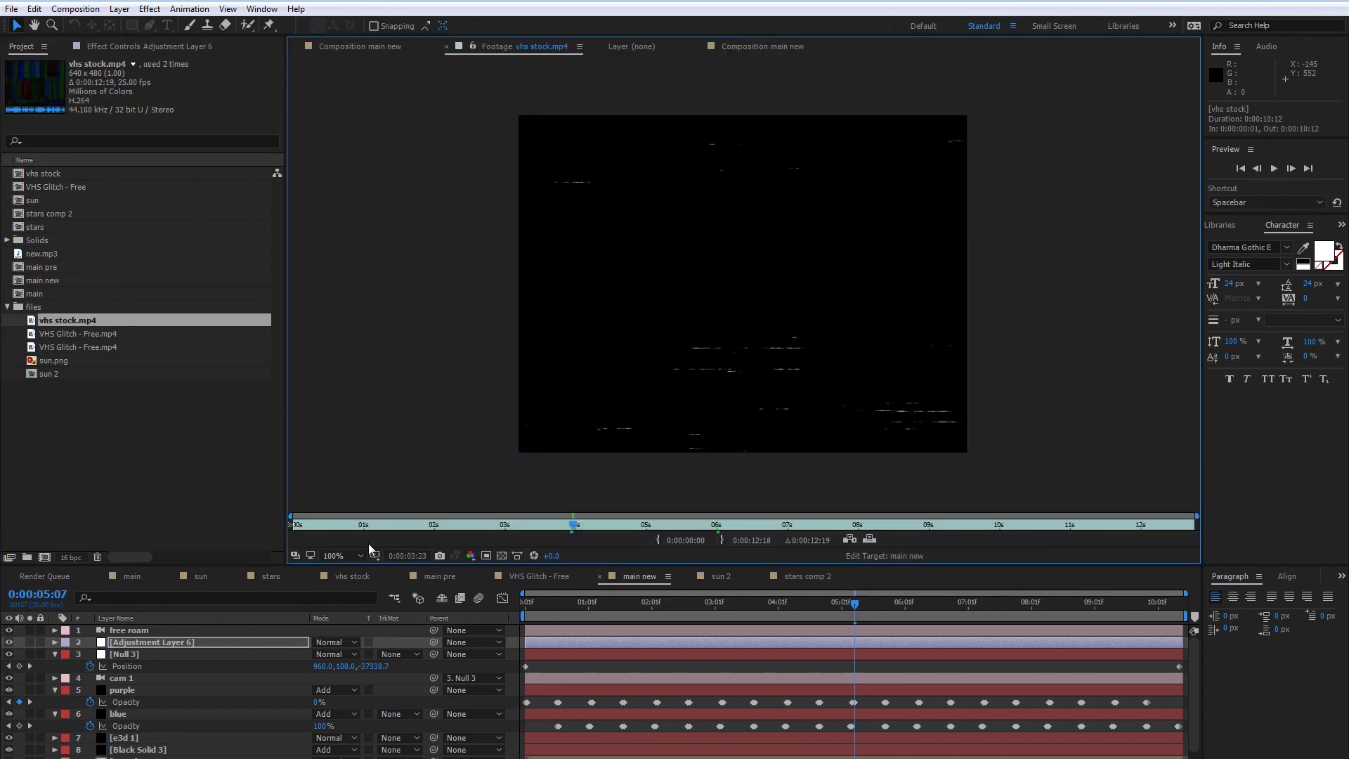
left_click_drag(298, 523, 359, 524)
left_click(90, 332)
double_click(30, 335)
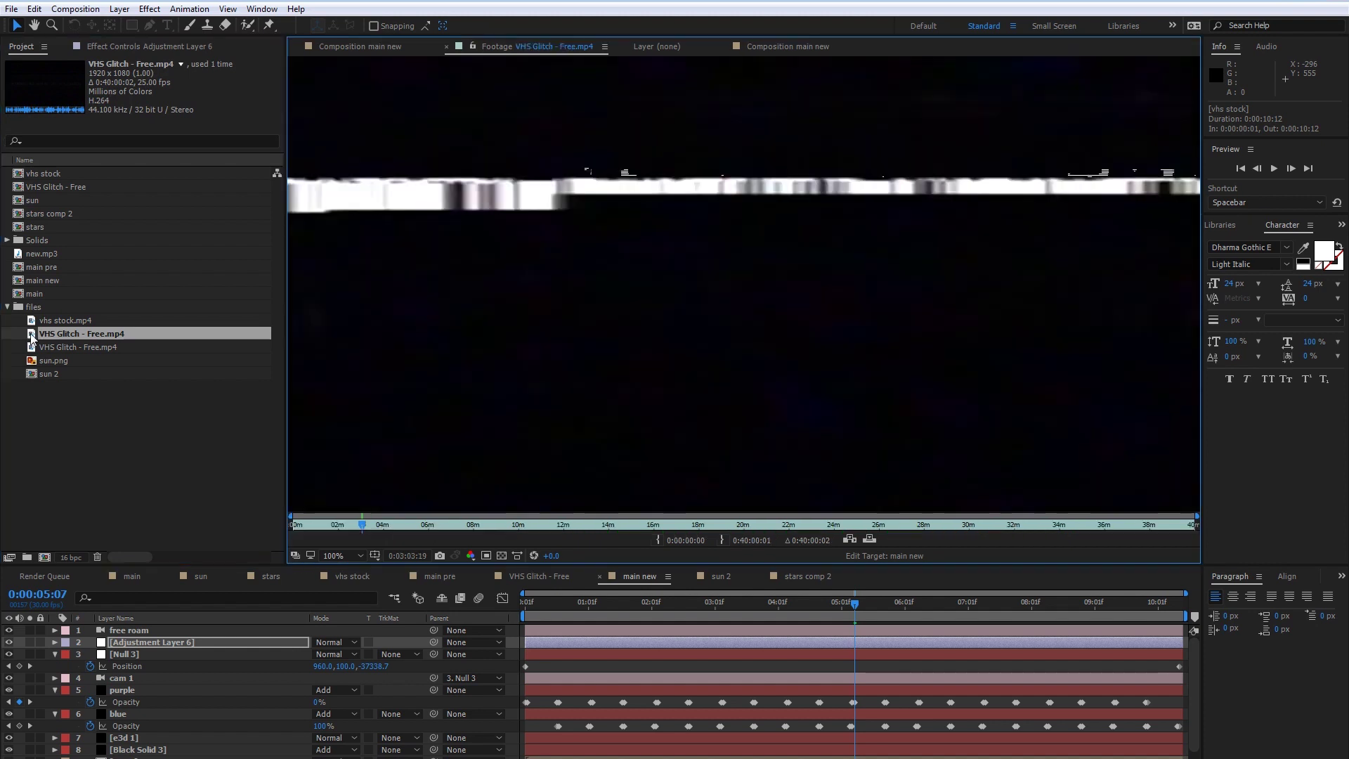
scroll(496, 432, "down", 1)
left_click_drag(362, 526, 549, 618)
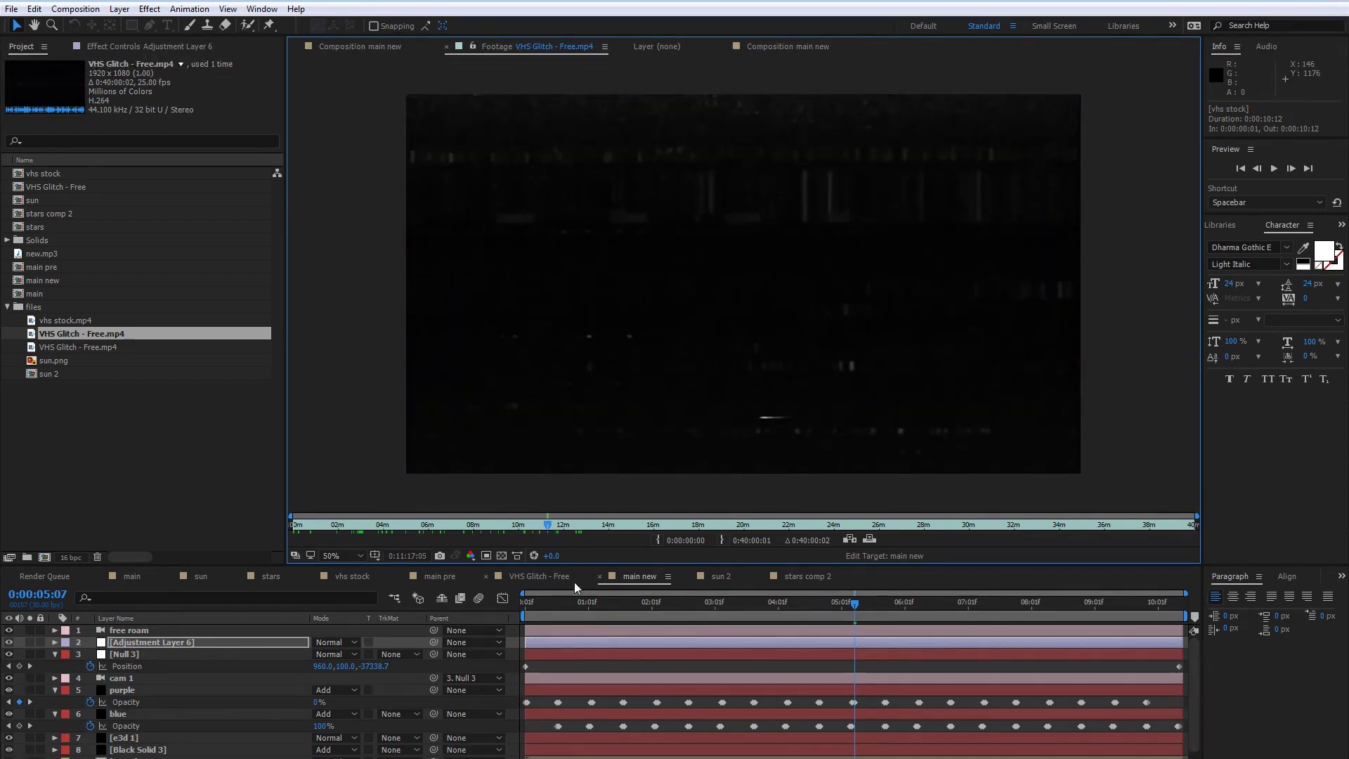
- Scrub through the VHS Glitch - Free composition to examine its trimmed glitch footage
left_click(540, 577)
left_click_drag(532, 616, 1173, 626)
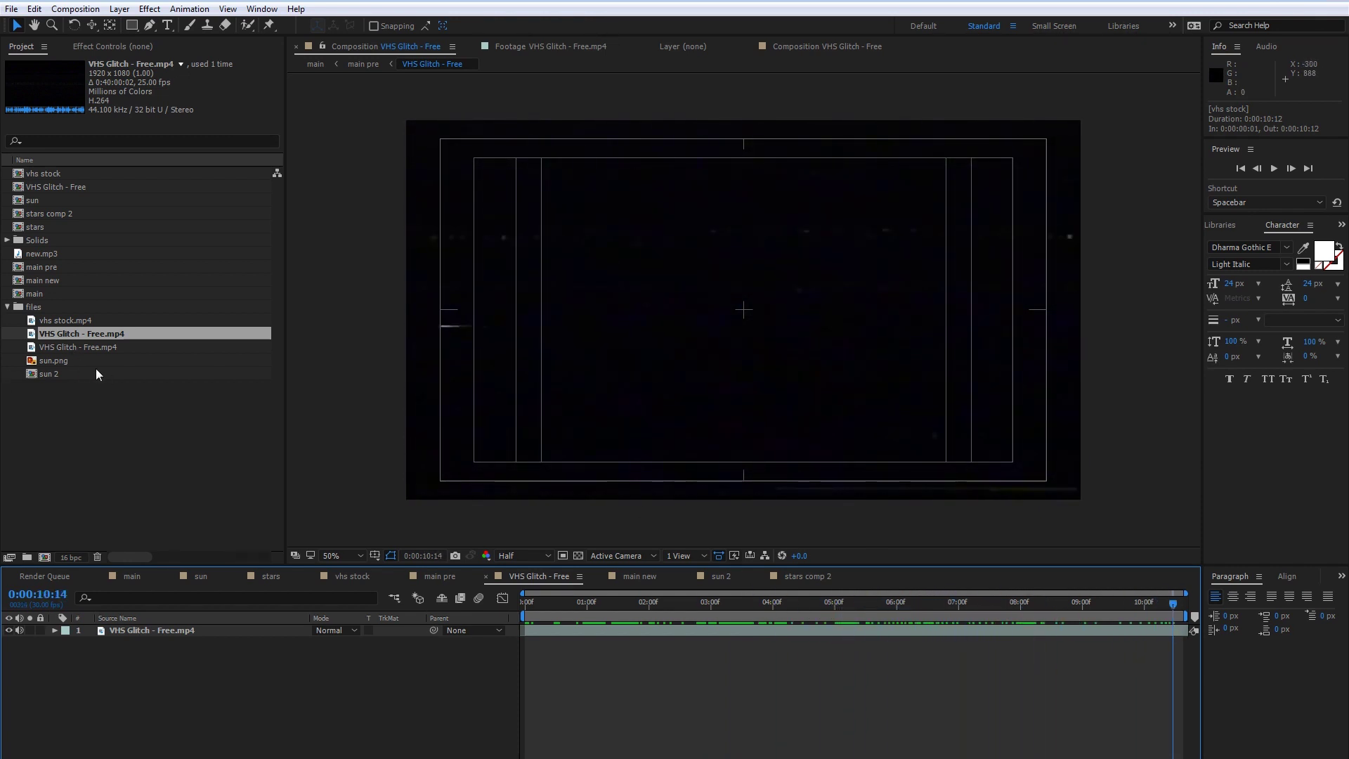
left_click(70, 350)
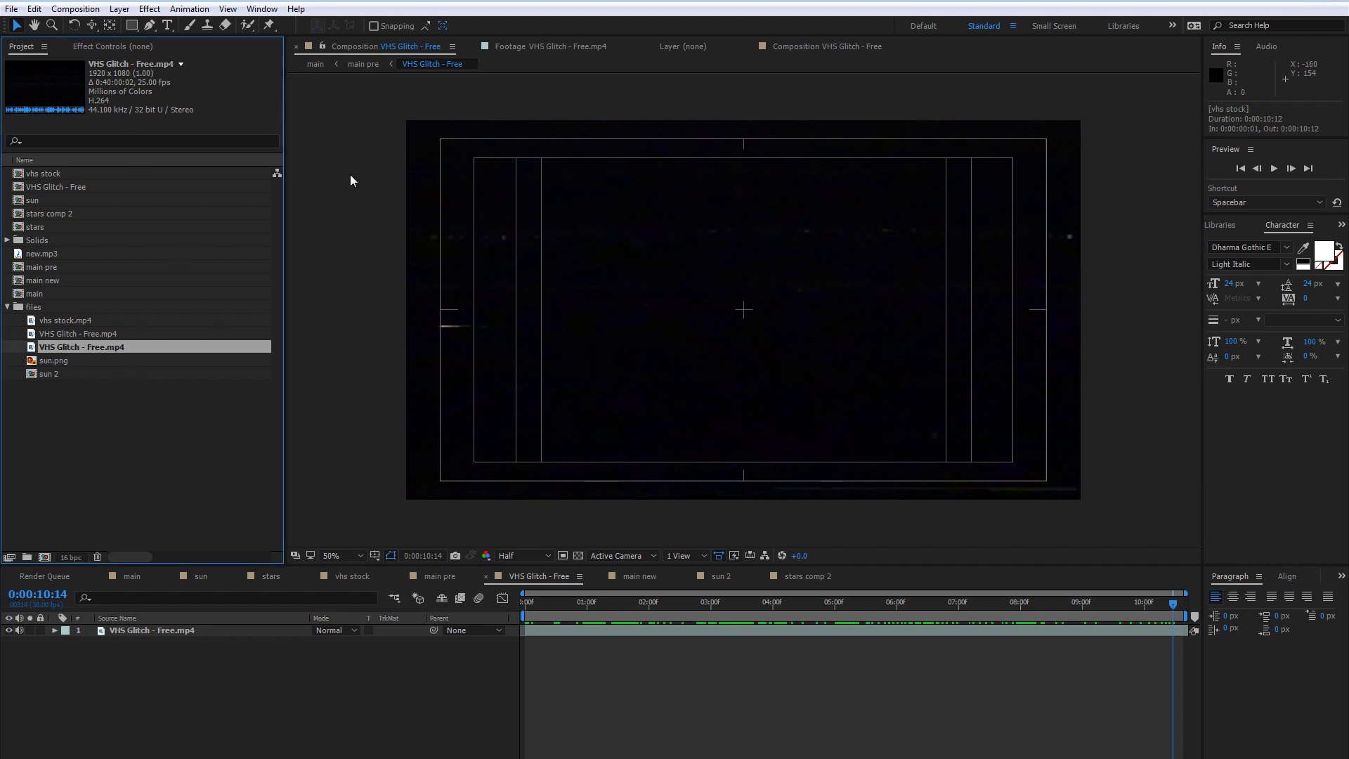
left_click_drag(527, 604, 976, 618)
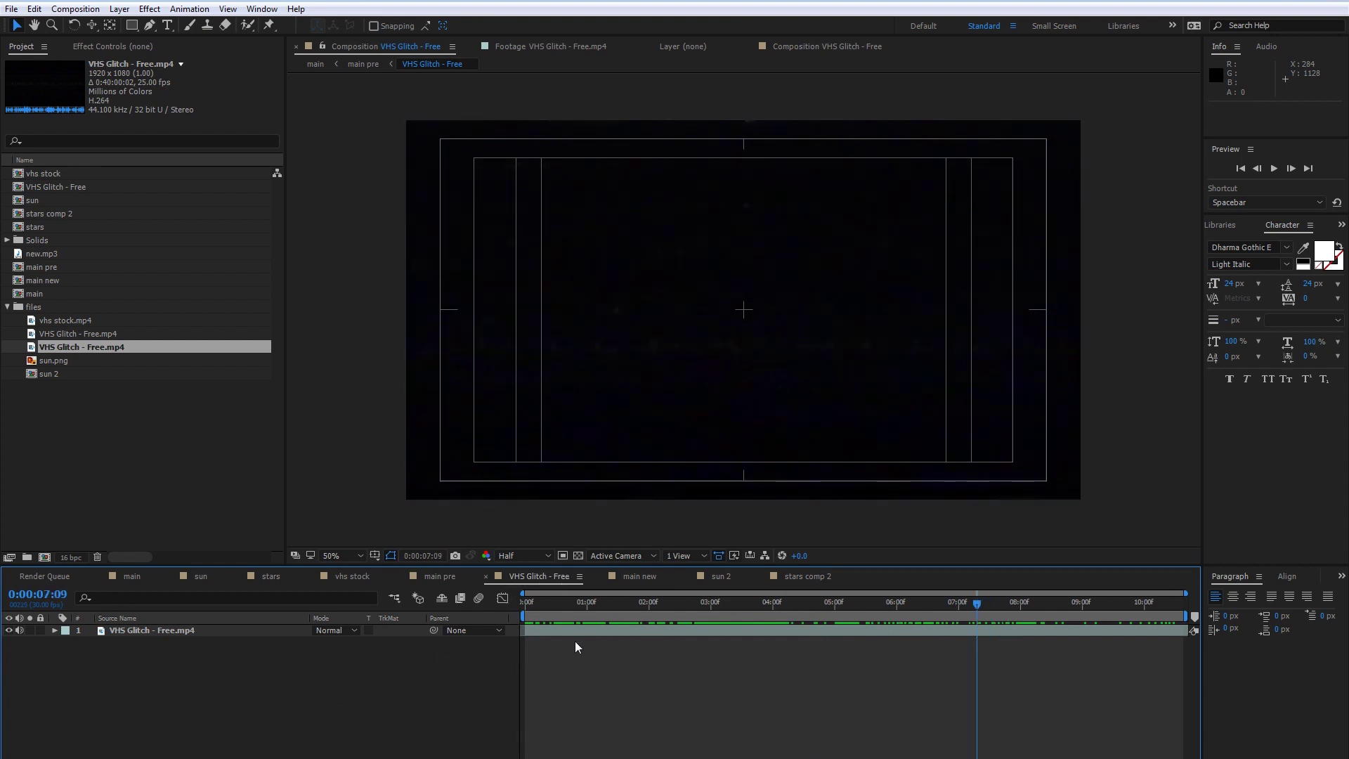
left_click_drag(1156, 613, 797, 655)
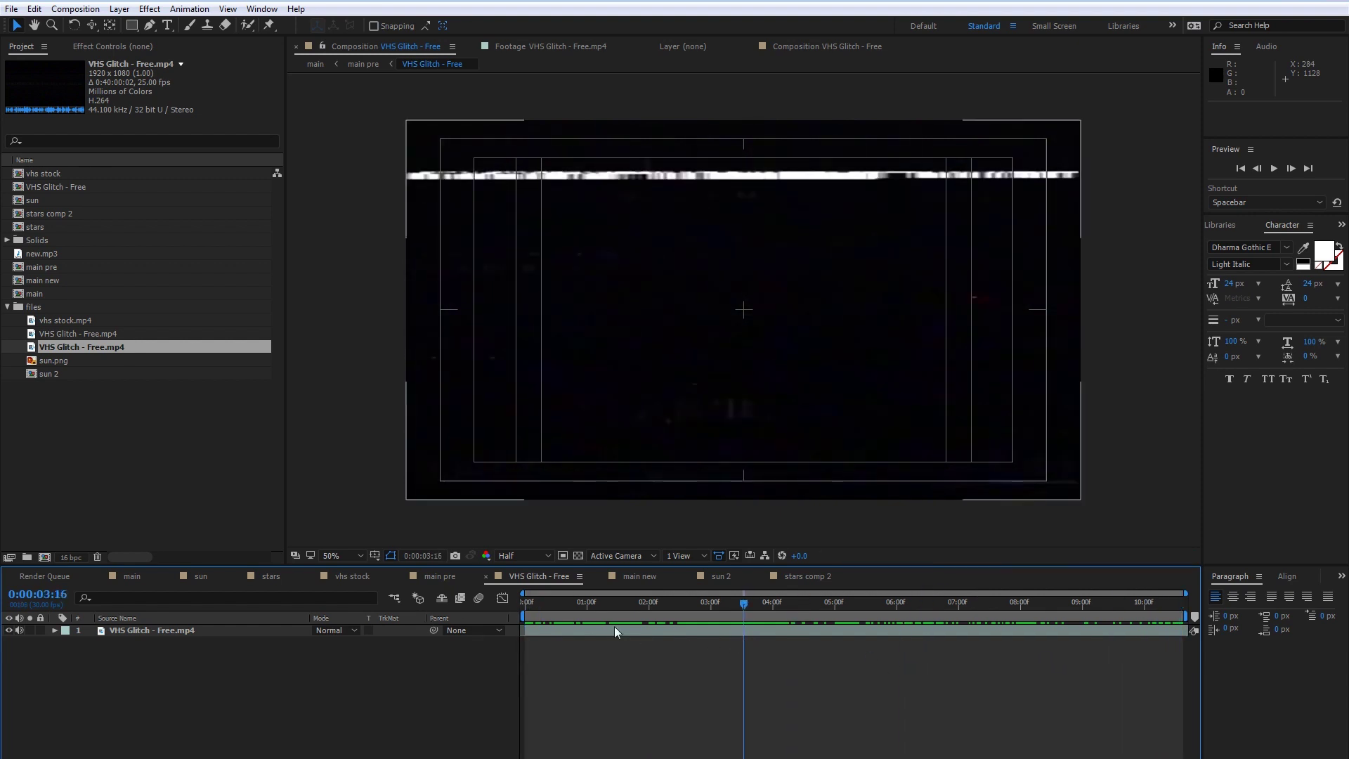
- Place the VHS Glitch - Free composition in main new below the free roam camera and hide the layer
left_click(634, 576)
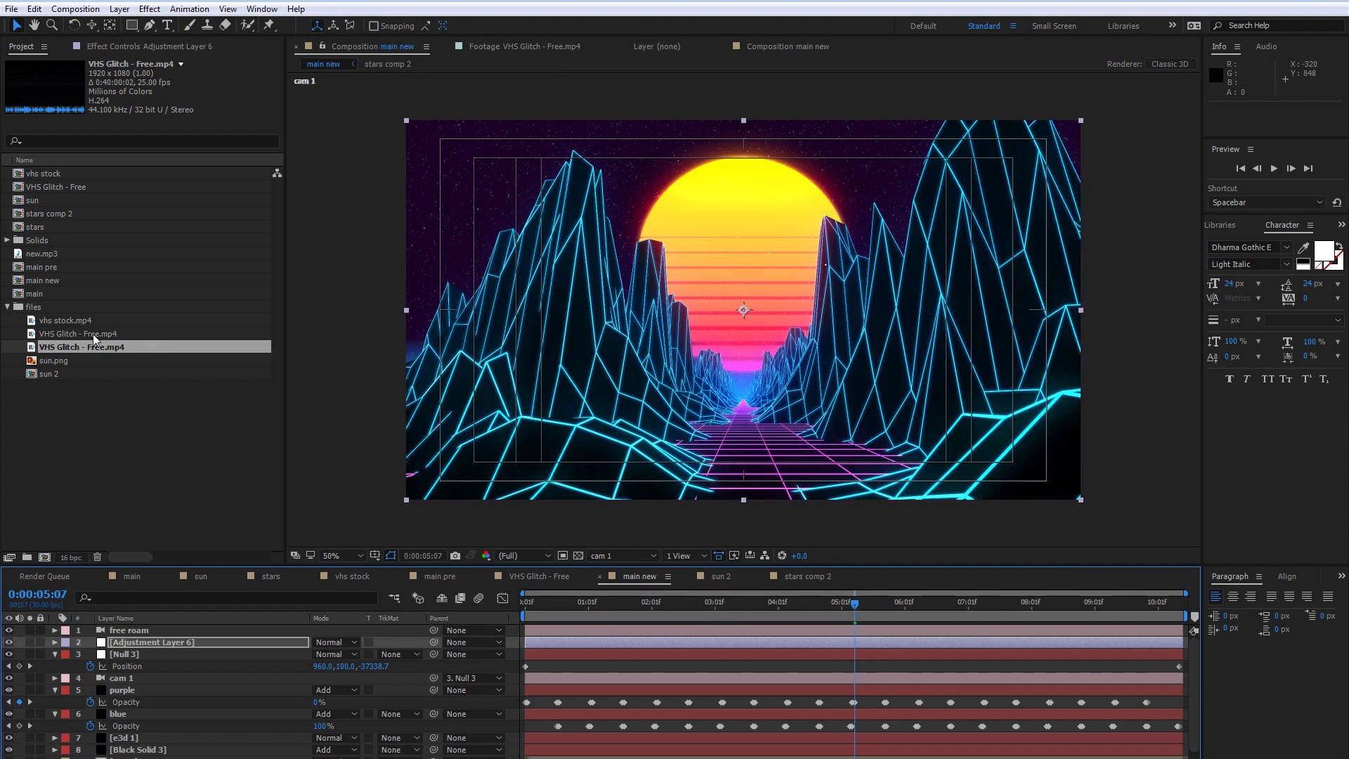
left_click(51, 187)
left_click_drag(144, 597, 177, 642)
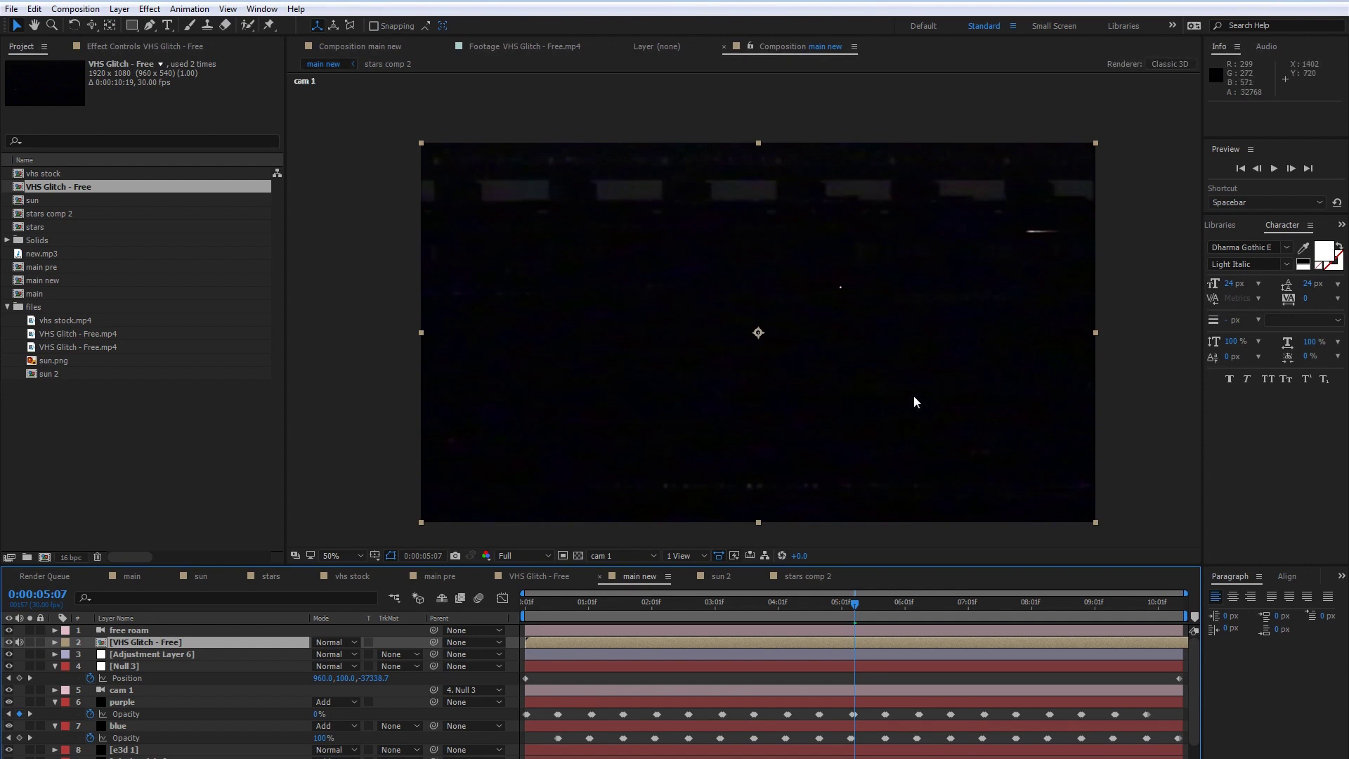
left_click(8, 642)
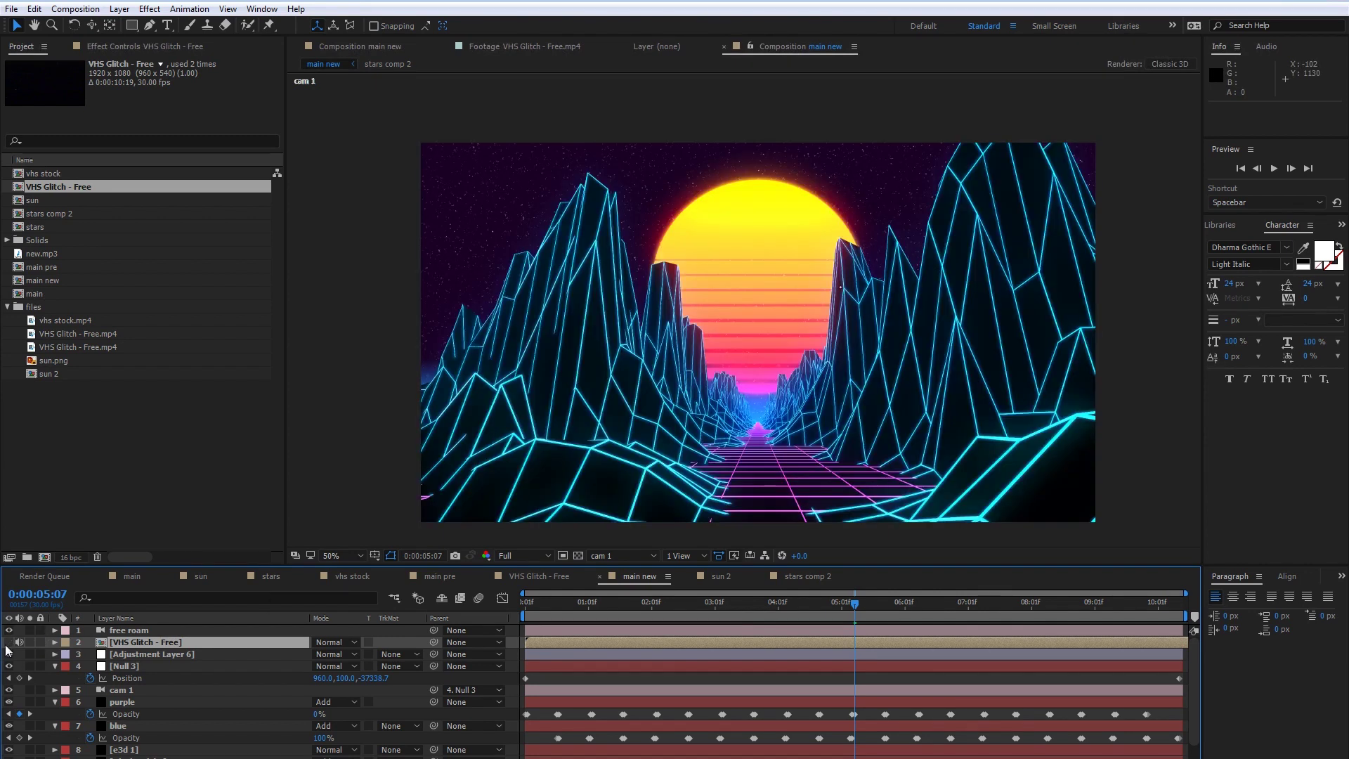
- Add another adjustment layer above the VHS Glitch - Free layer and apply the Displacement Map effect to it
left_click(119, 9)
mouse_move(210, 24)
left_click(411, 117)
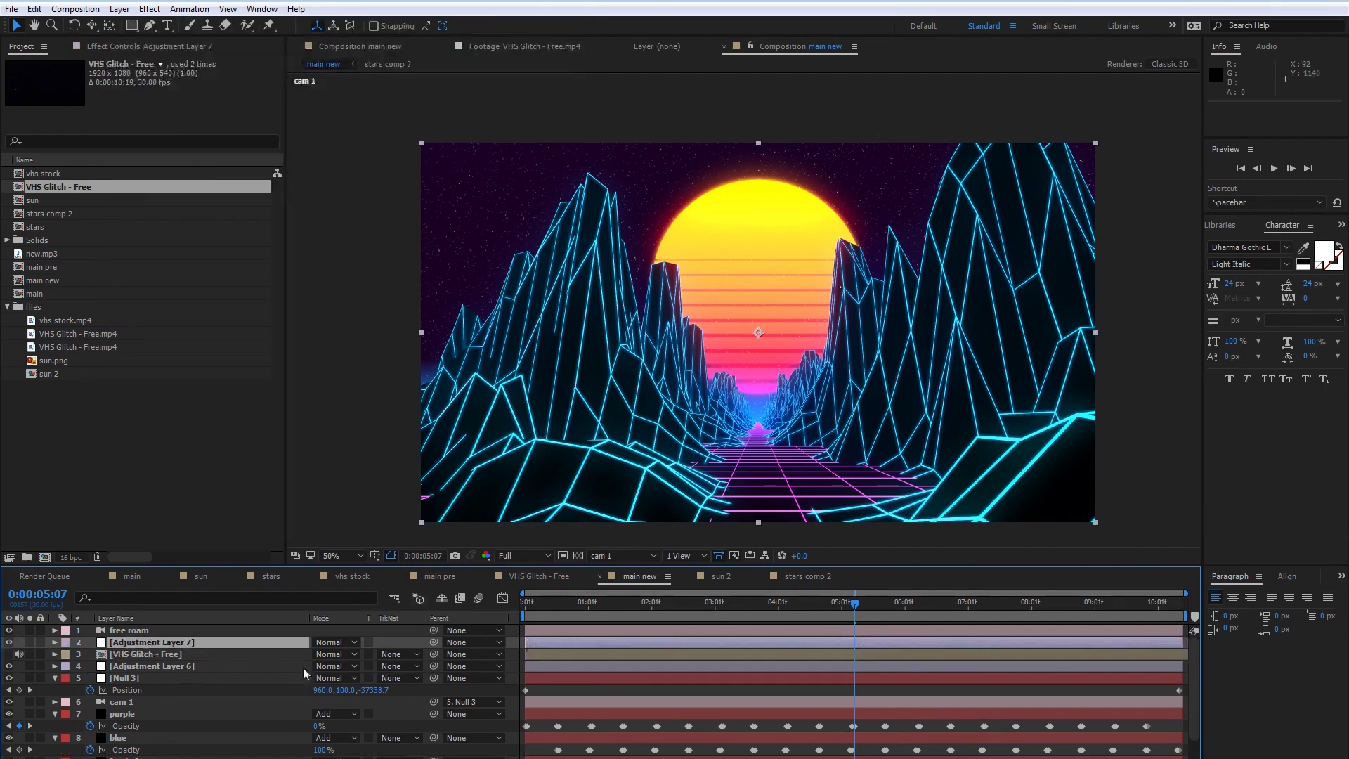
right_click(149, 647)
mouse_move(230, 272)
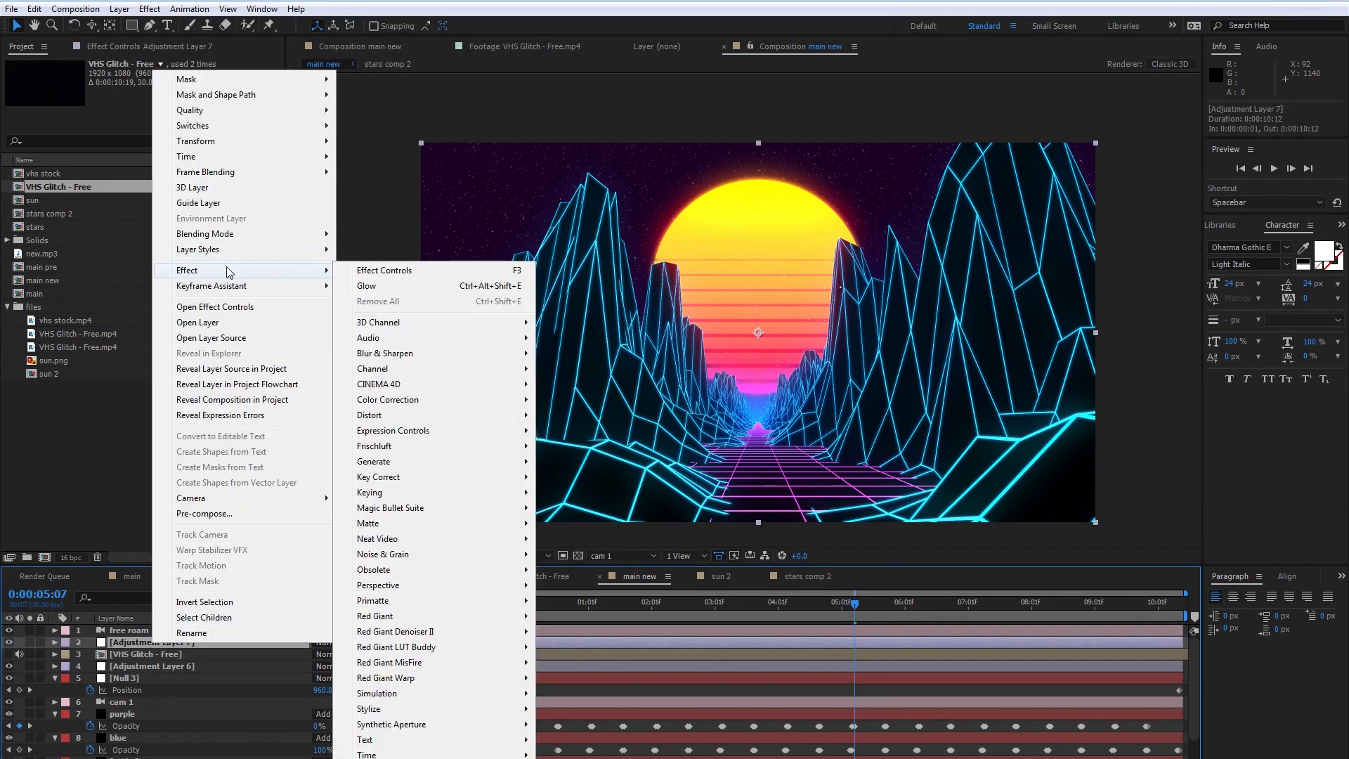
mouse_move(394, 416)
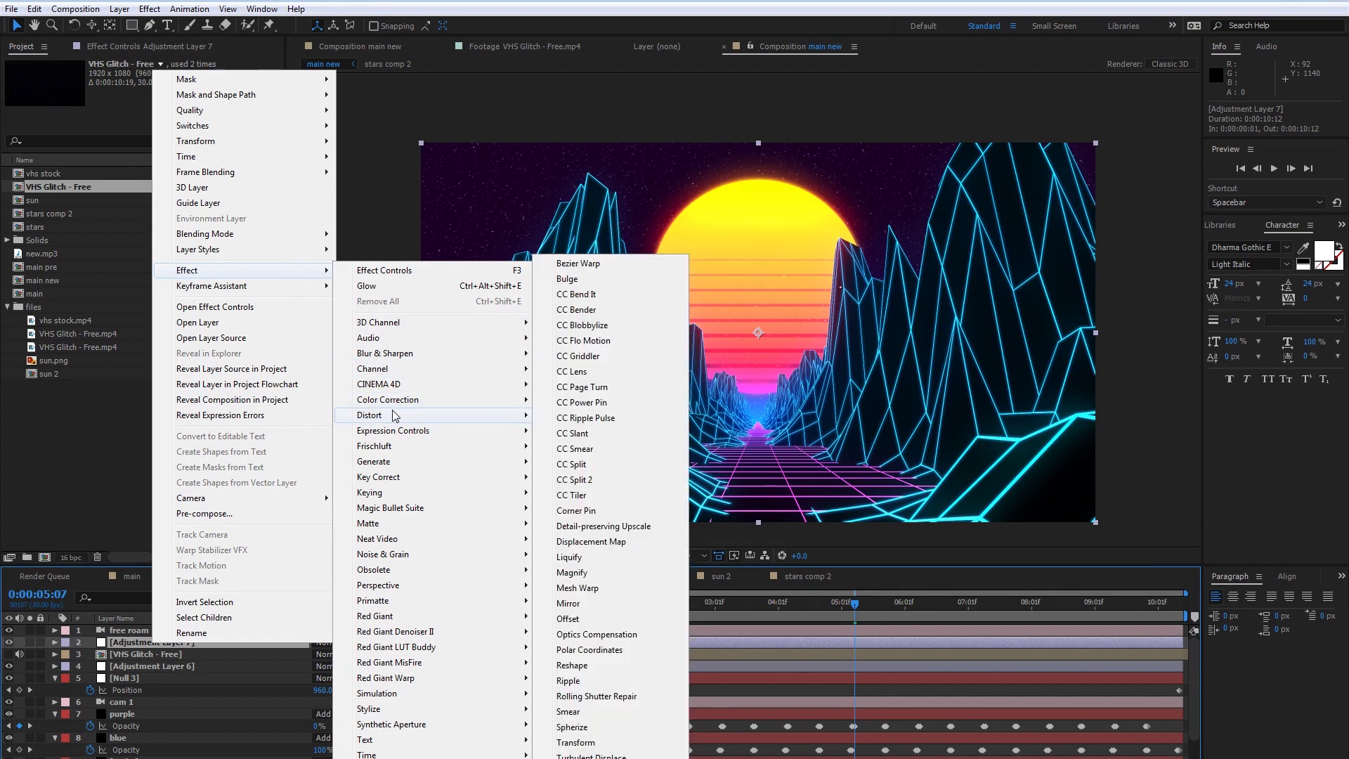
left_click(601, 543)
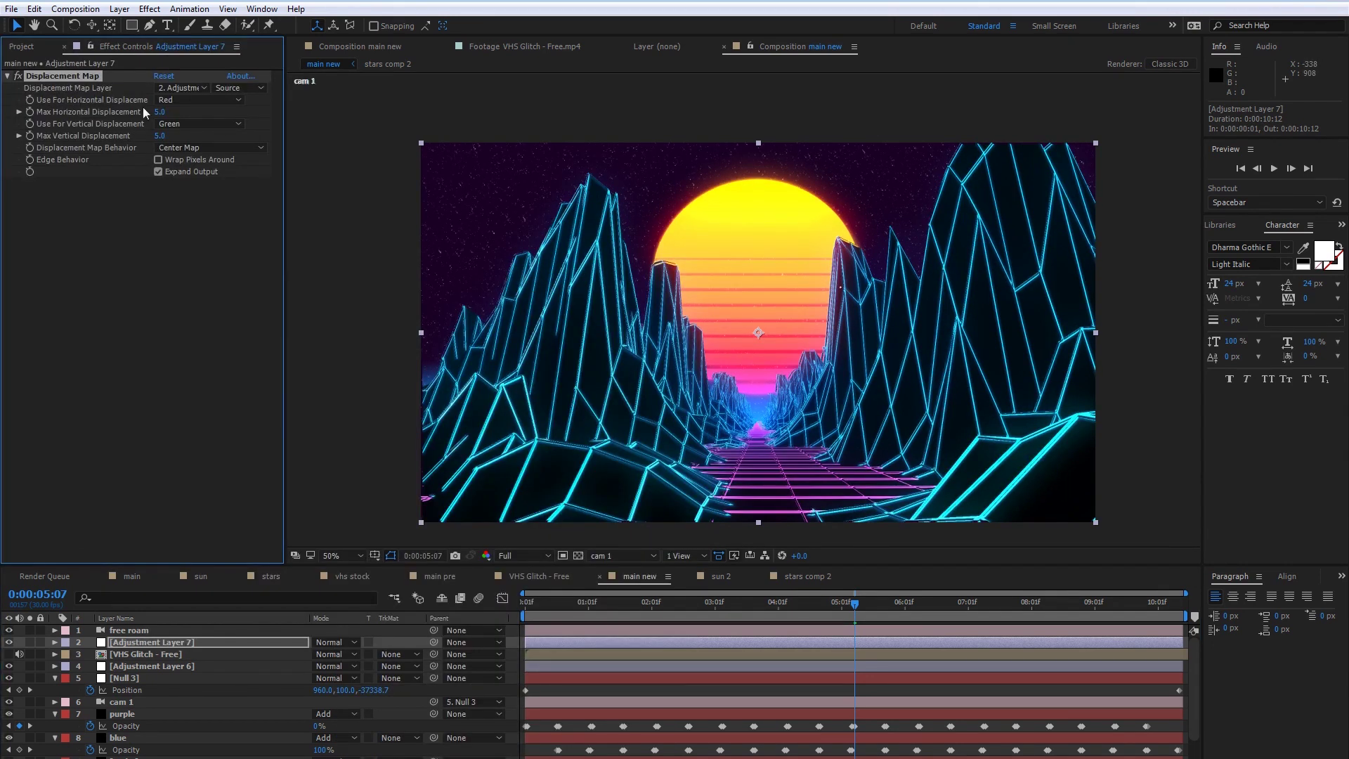
- Use VHS Glitch - Free as the displacement map layer, with Luminance driving both horizontal and vertical displacement
left_click(181, 87)
left_click(198, 145)
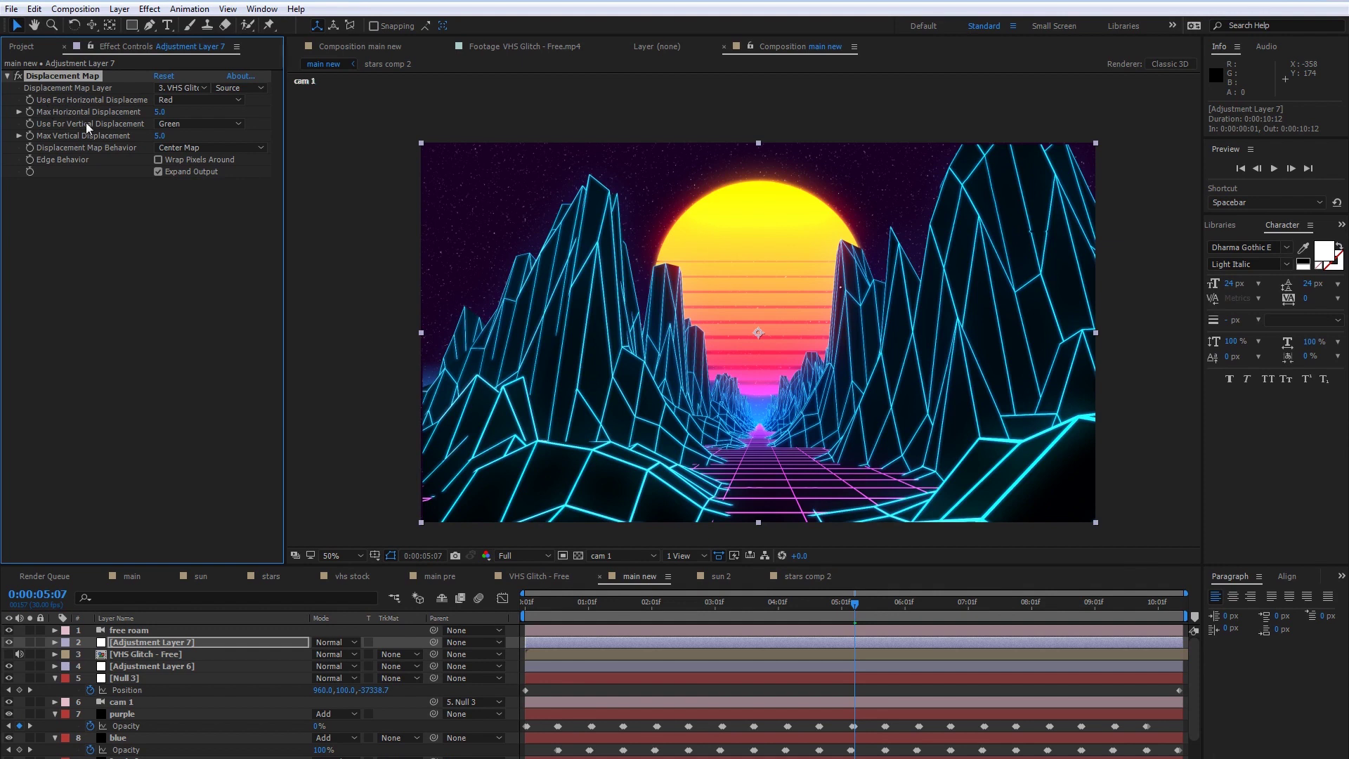
left_click(171, 98)
left_click(207, 175)
left_click(206, 125)
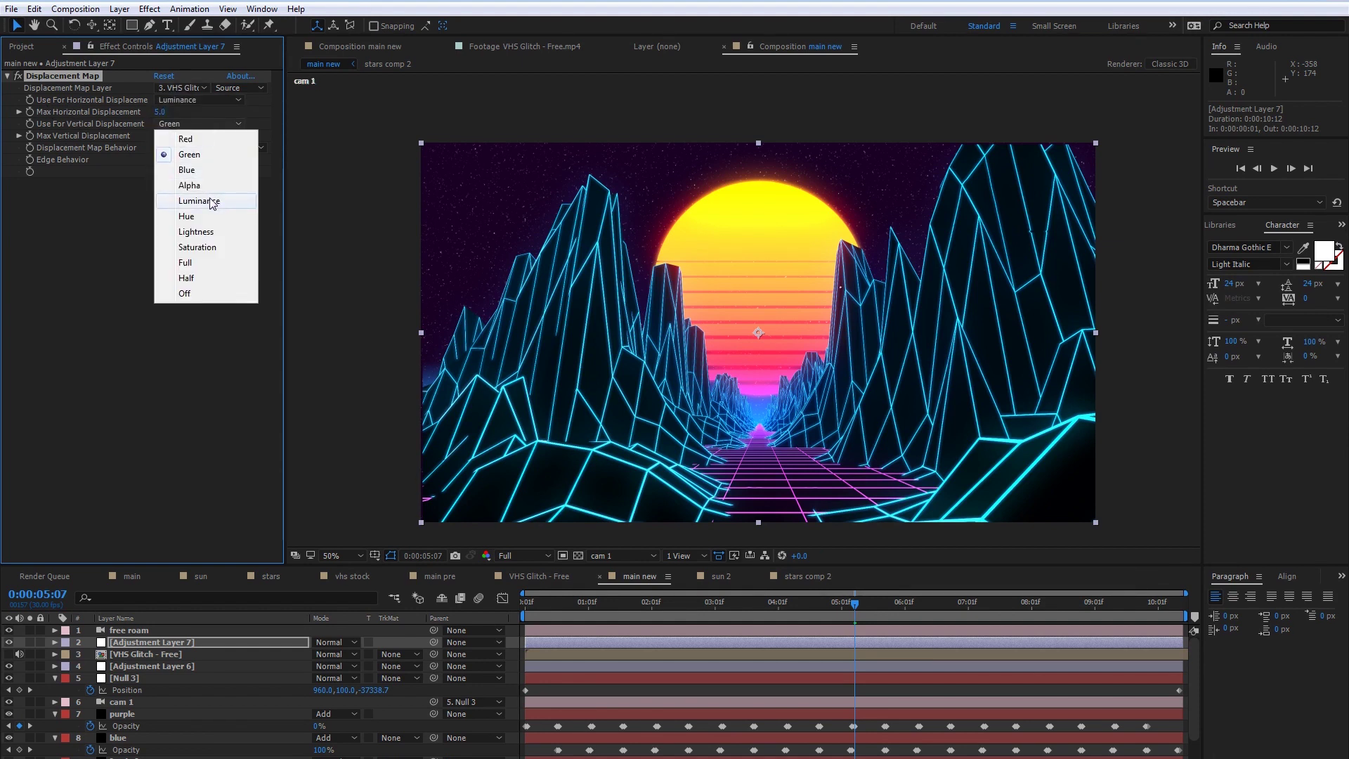
left_click(211, 202)
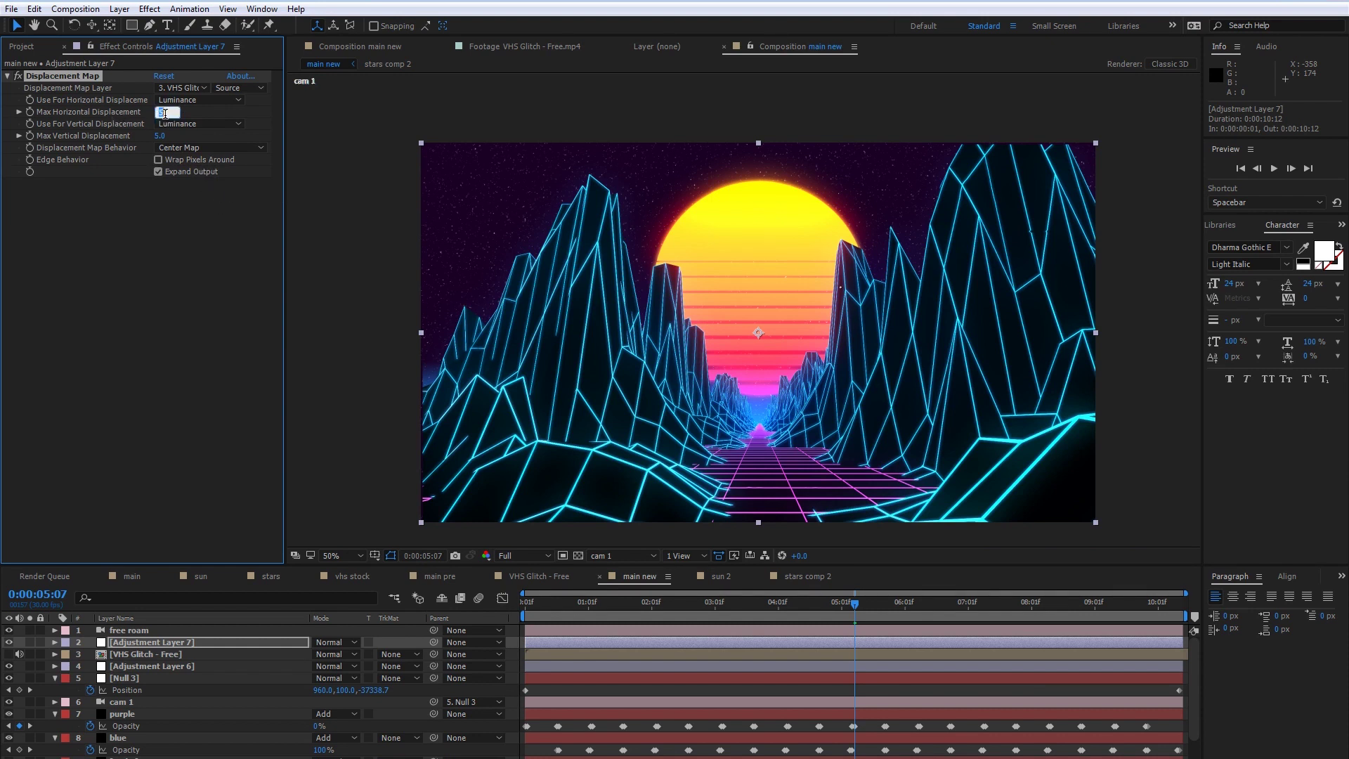
- Set the maximum horizontal and vertical displacement to 20
key("Tab")
type("20")
key("Return")
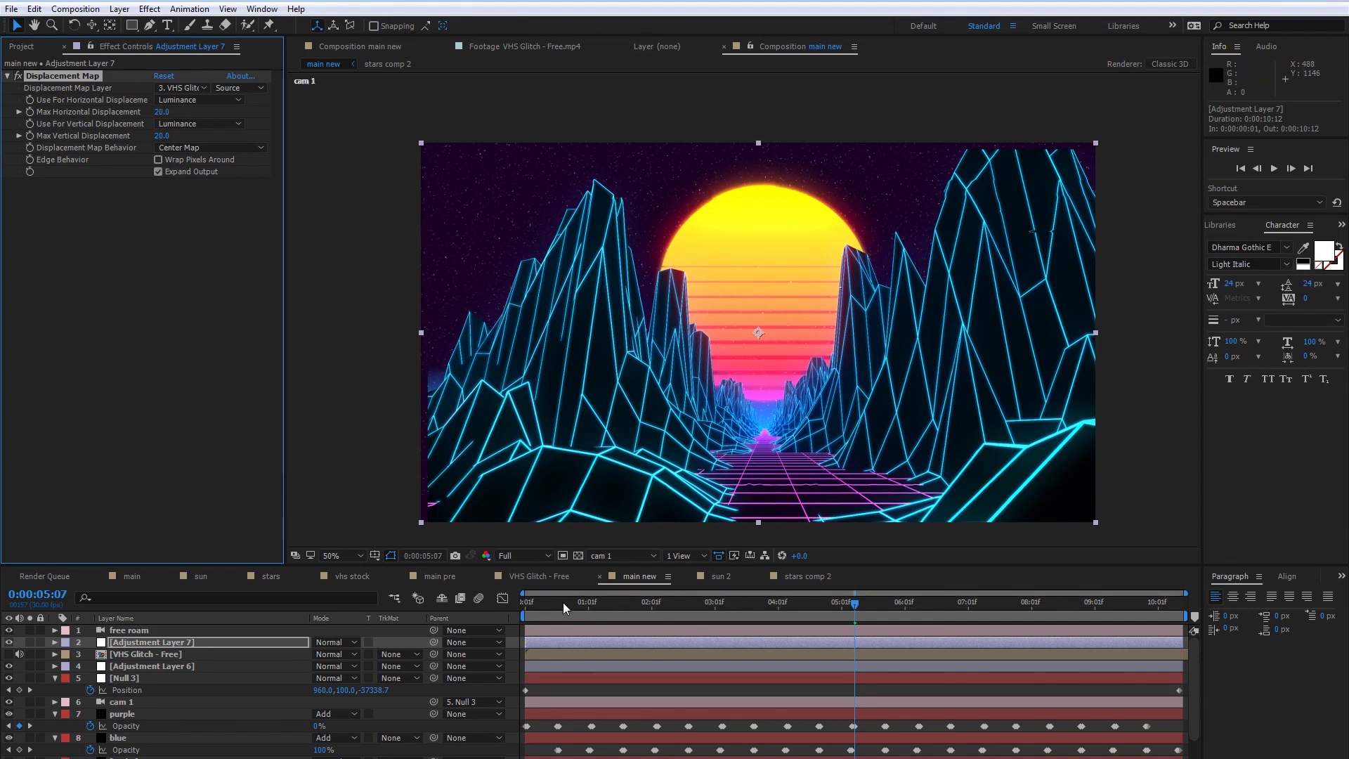
- Scrub through the main new timeline to examine the glitch displacement at several times, ending back at the start
left_click_drag(563, 601, 971, 616)
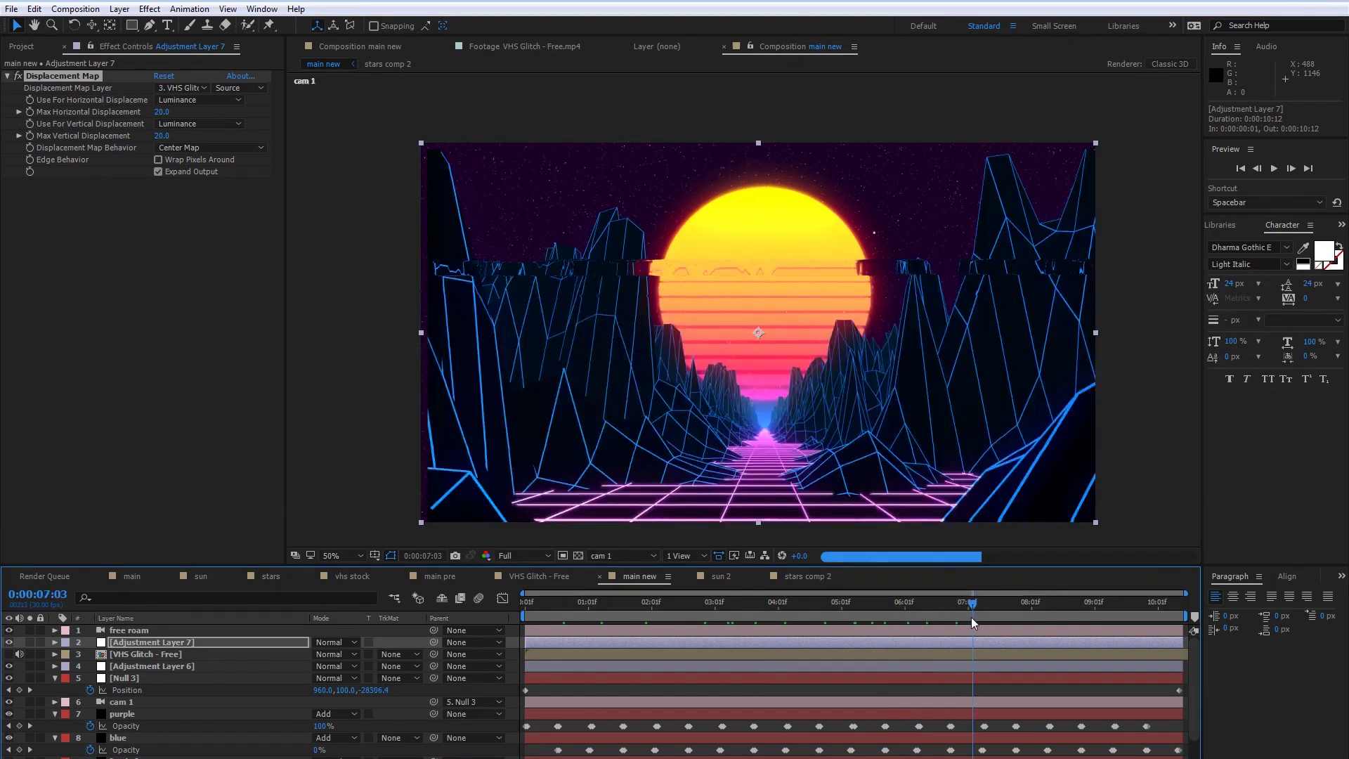
left_click_drag(984, 606, 1104, 610)
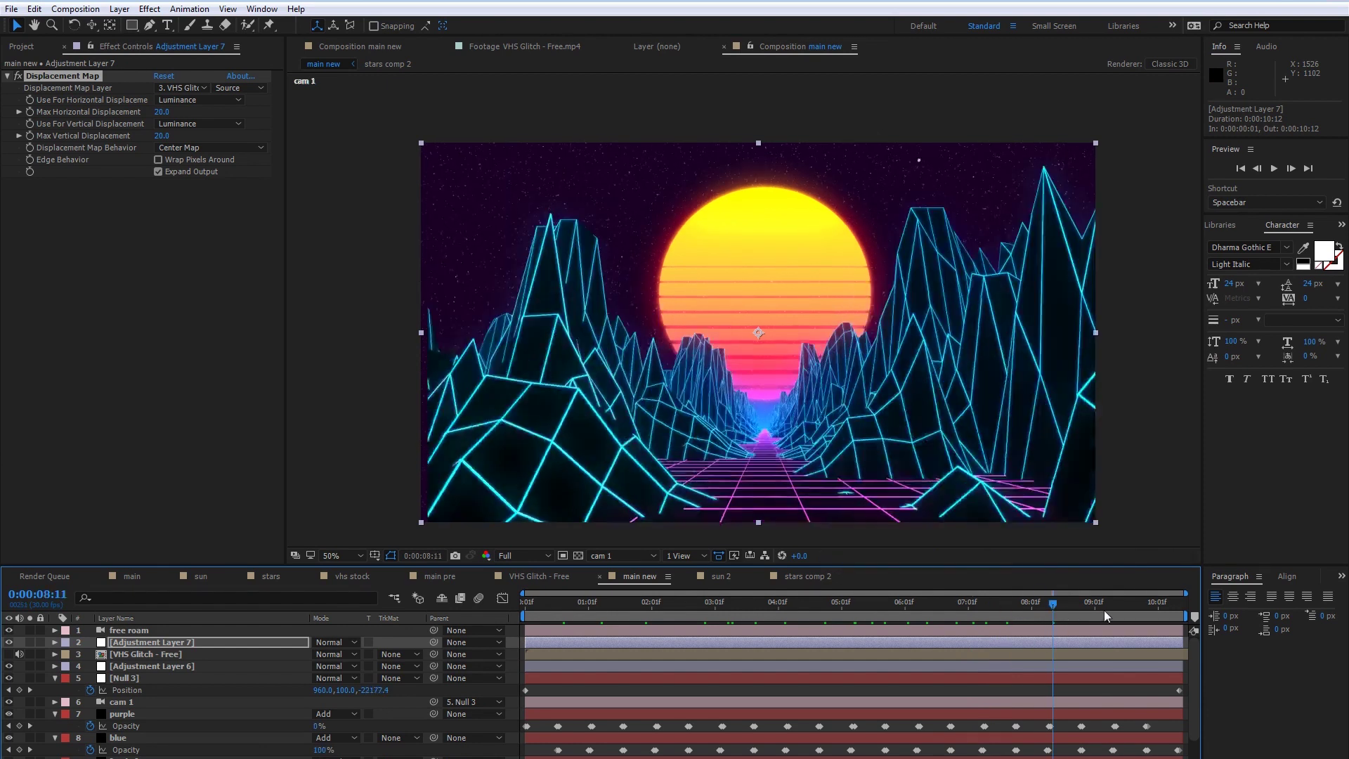
left_click(1111, 607)
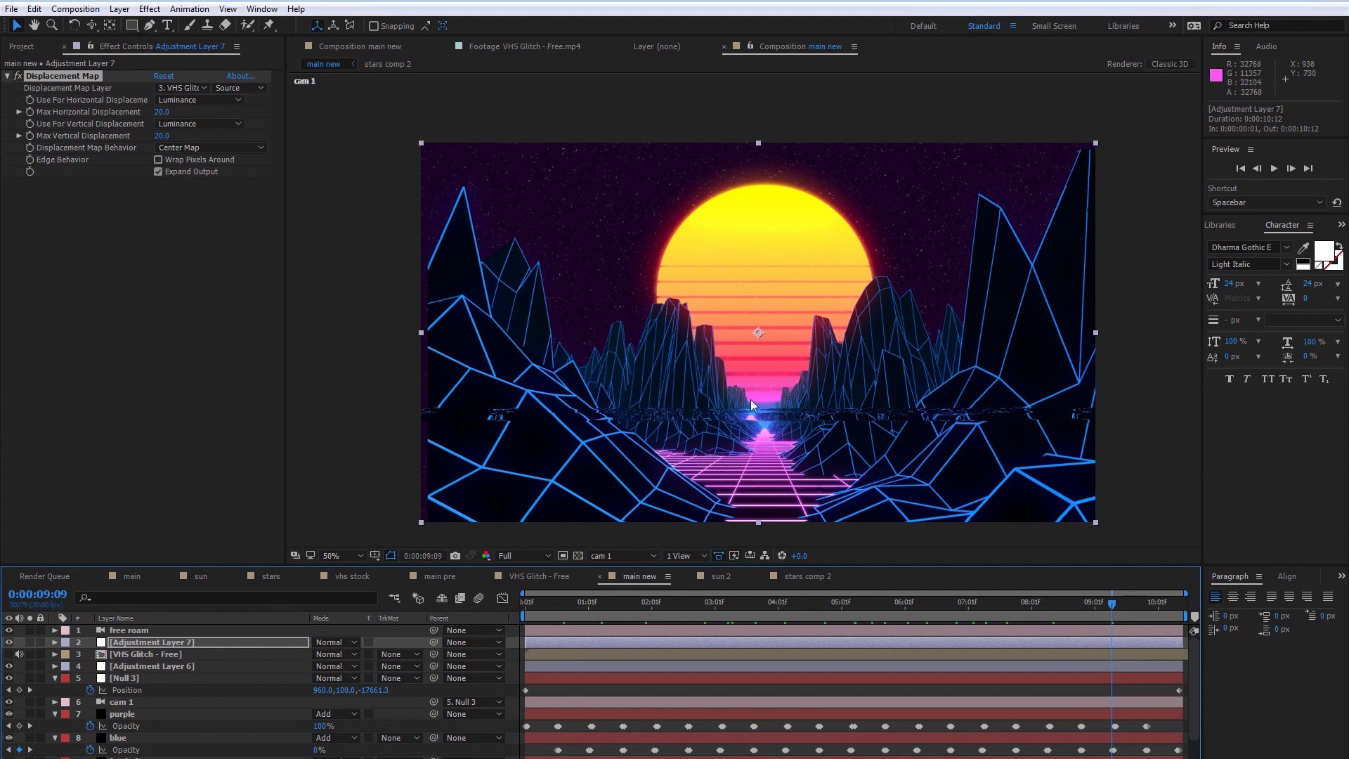
left_click(1133, 602)
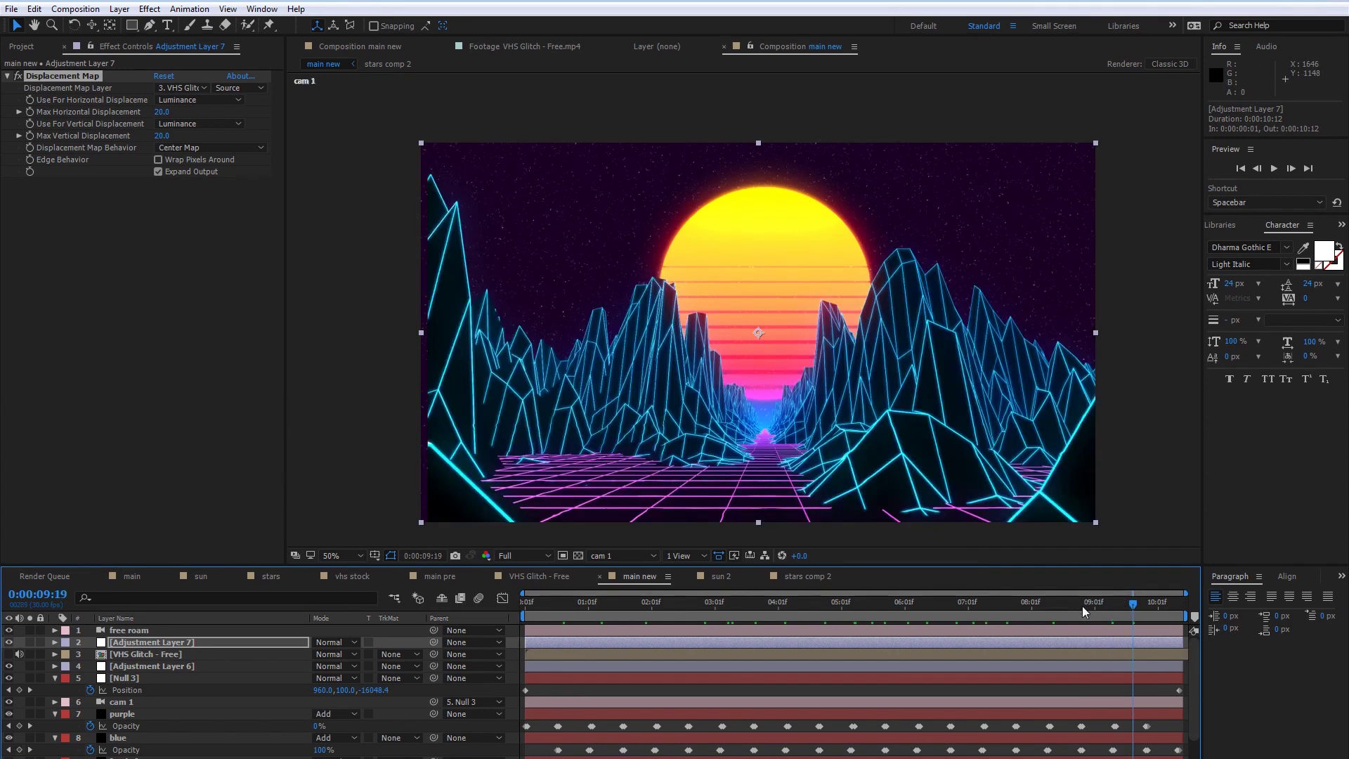
left_click(1082, 605)
left_click(972, 604)
left_click(864, 599)
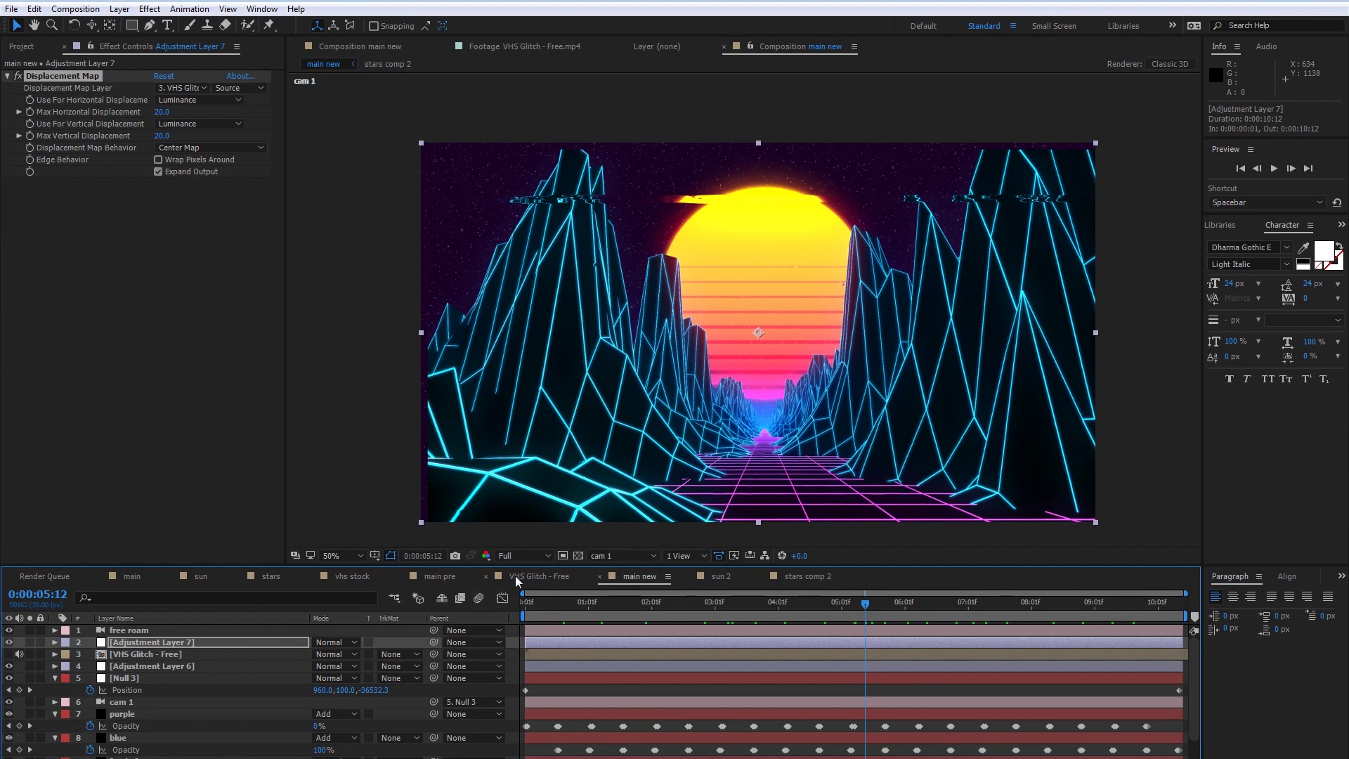
left_click_drag(549, 599, 518, 600)
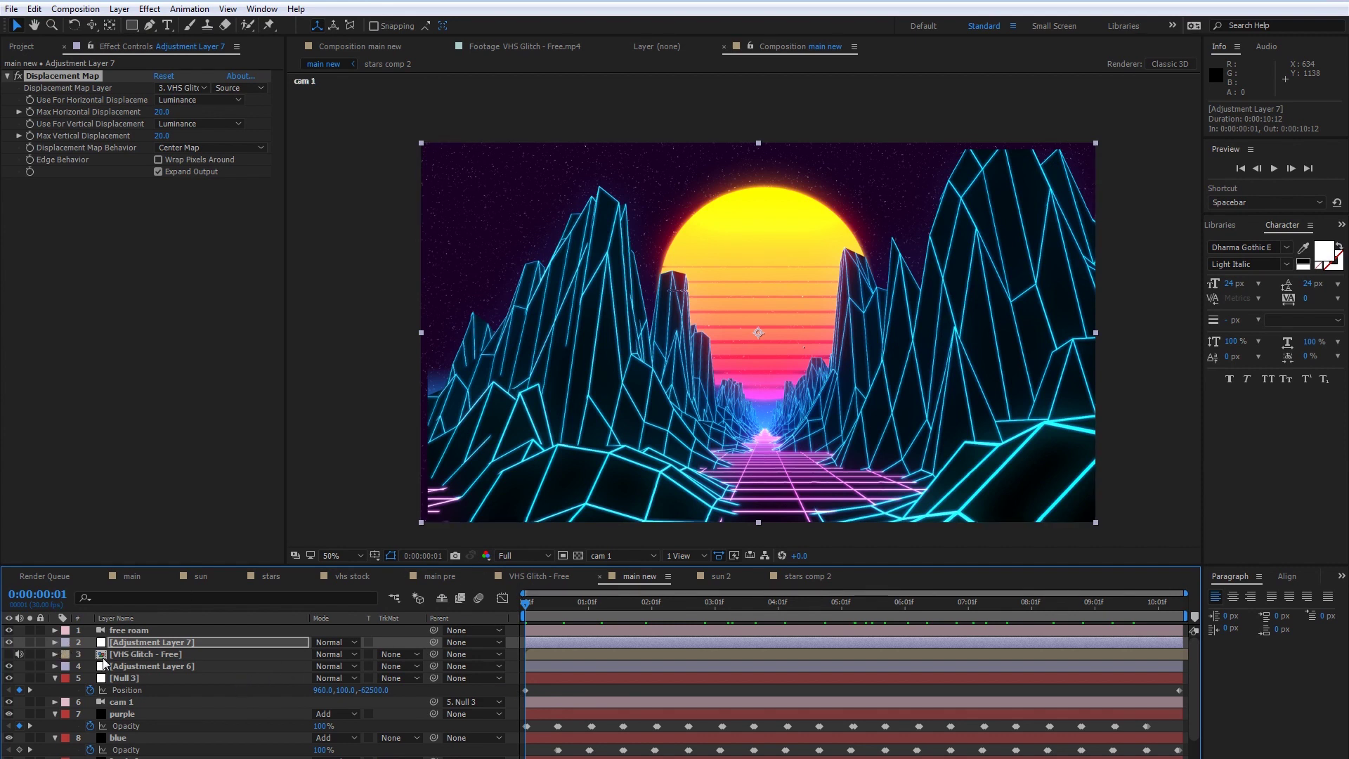
- Collapse the expanded properties of the Null 3, purple and blue layers in main new
left_click(58, 677)
left_click(55, 701)
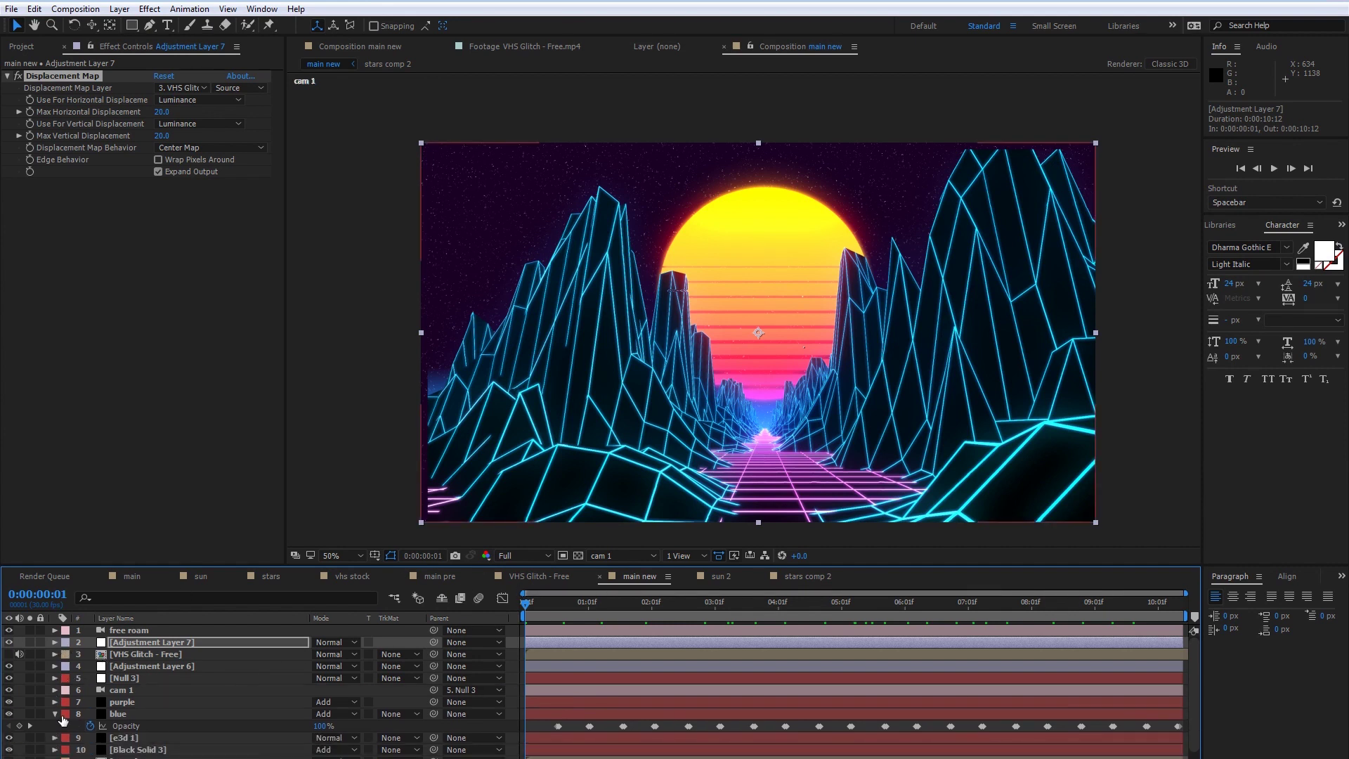
left_click(55, 713)
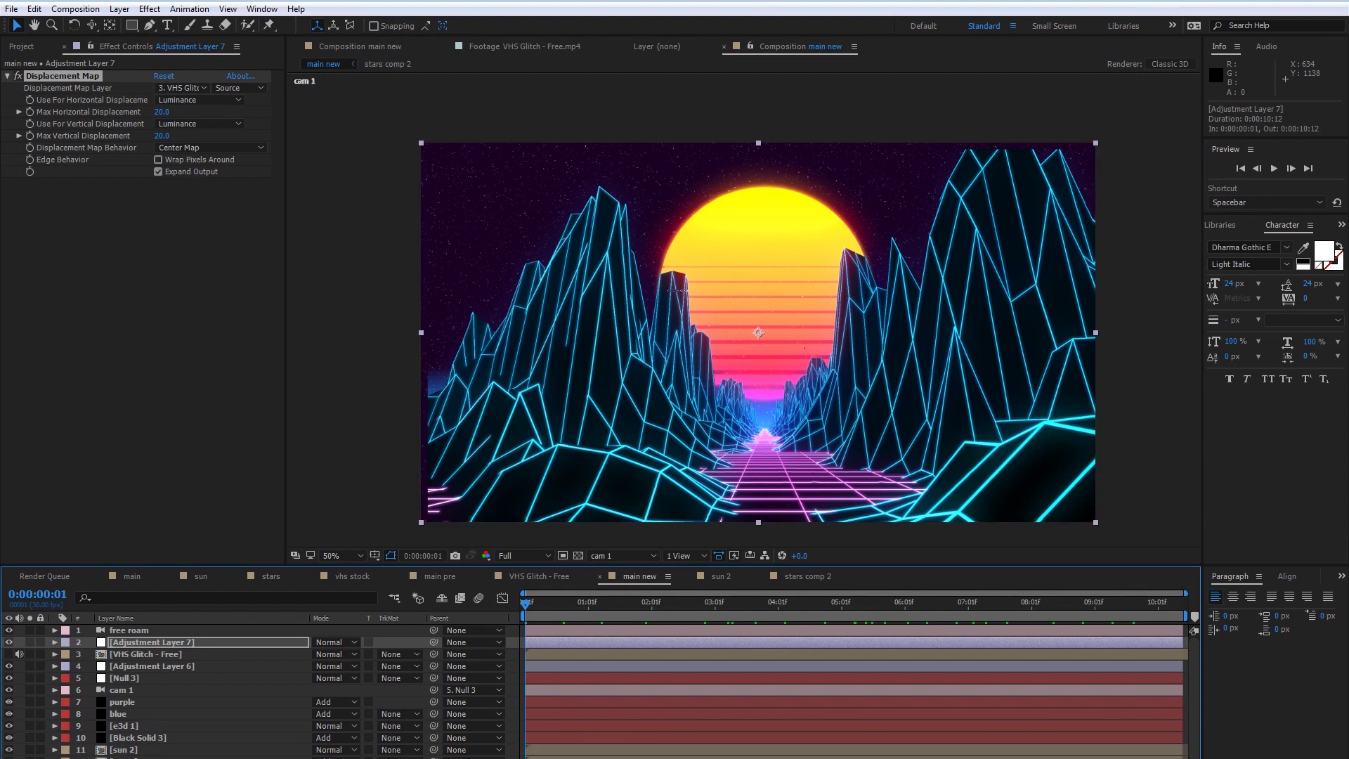
scroll(58, 714, "down", 1)
scroll(58, 730, "up", 1)
- Pre-compose all layers of main new except new.mp3 into a composition named main pre 2
left_click(126, 756)
left_click(126, 758)
scroll(127, 757, "up", 1)
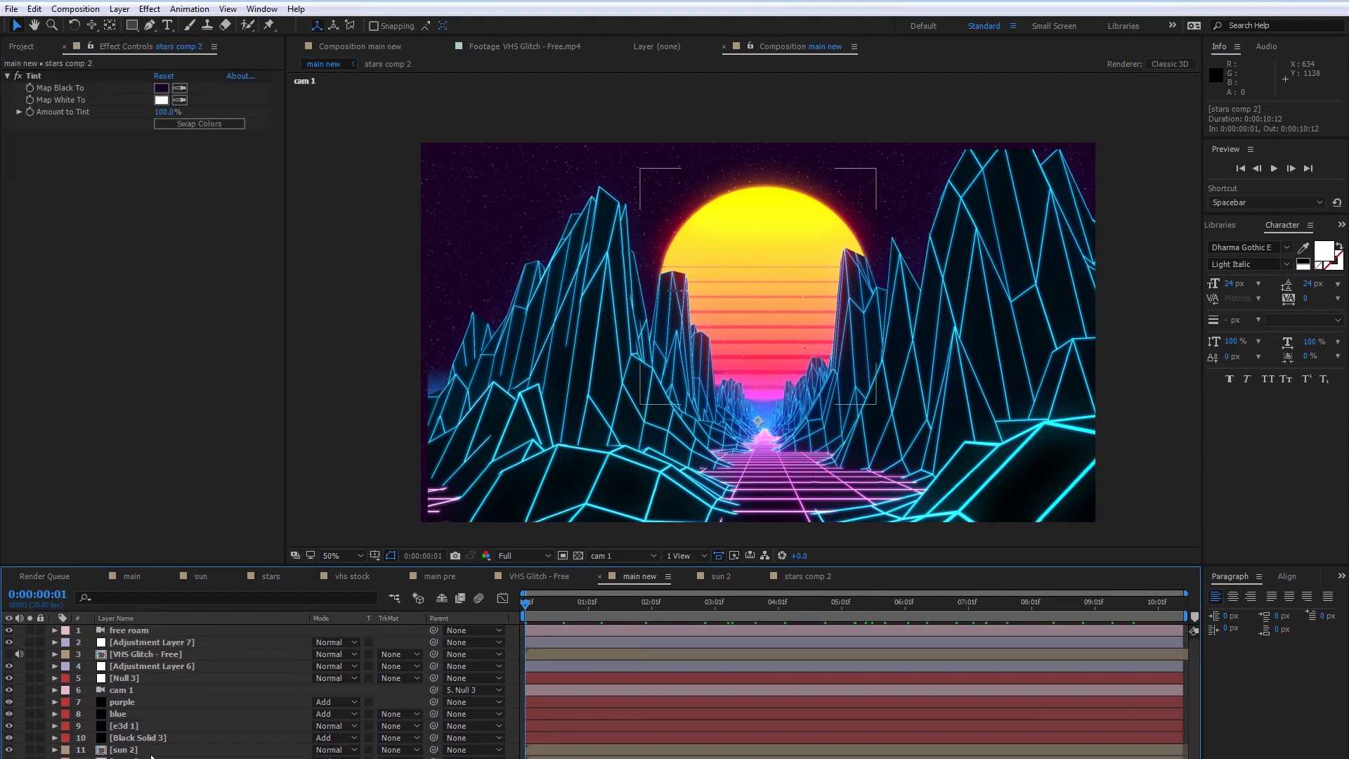
key("ctrl+a")
right_click(149, 631)
left_click(256, 505)
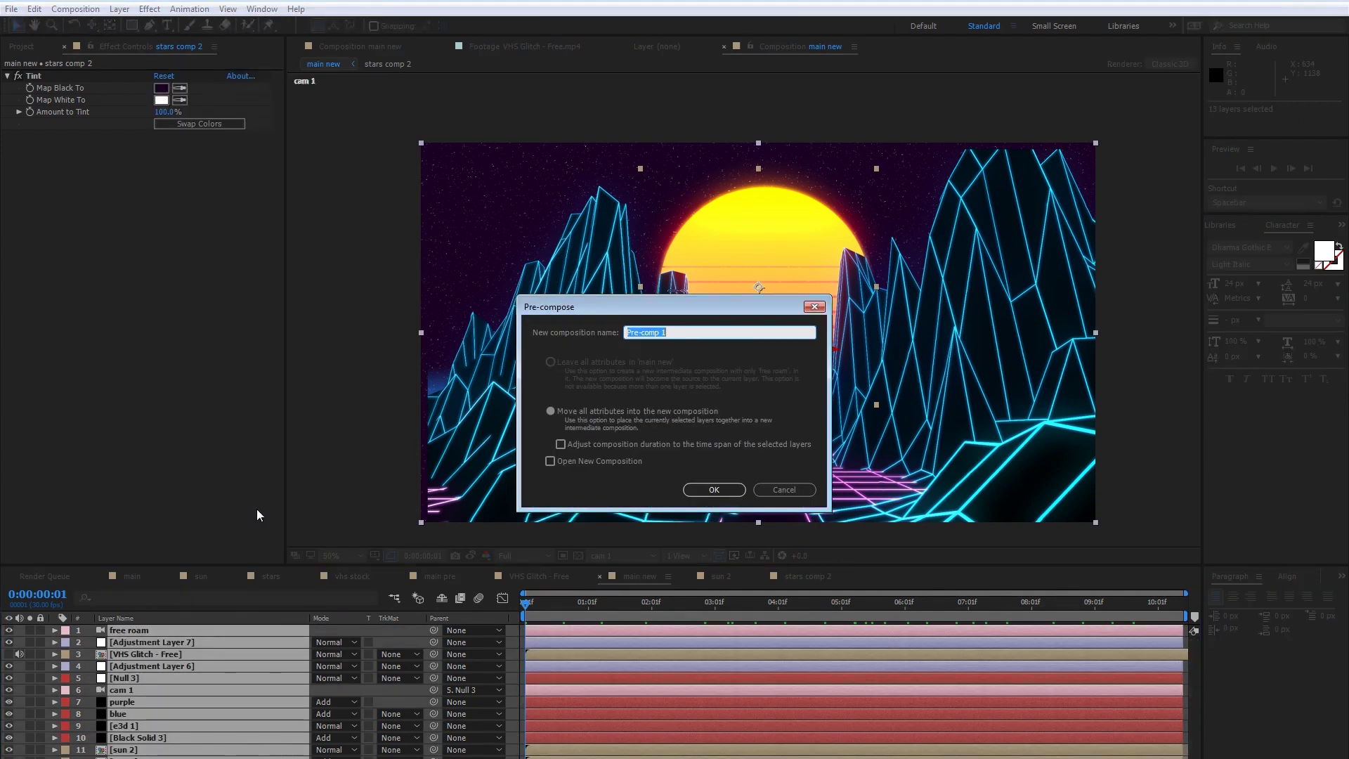
type("main pre 2")
left_click(714, 486)
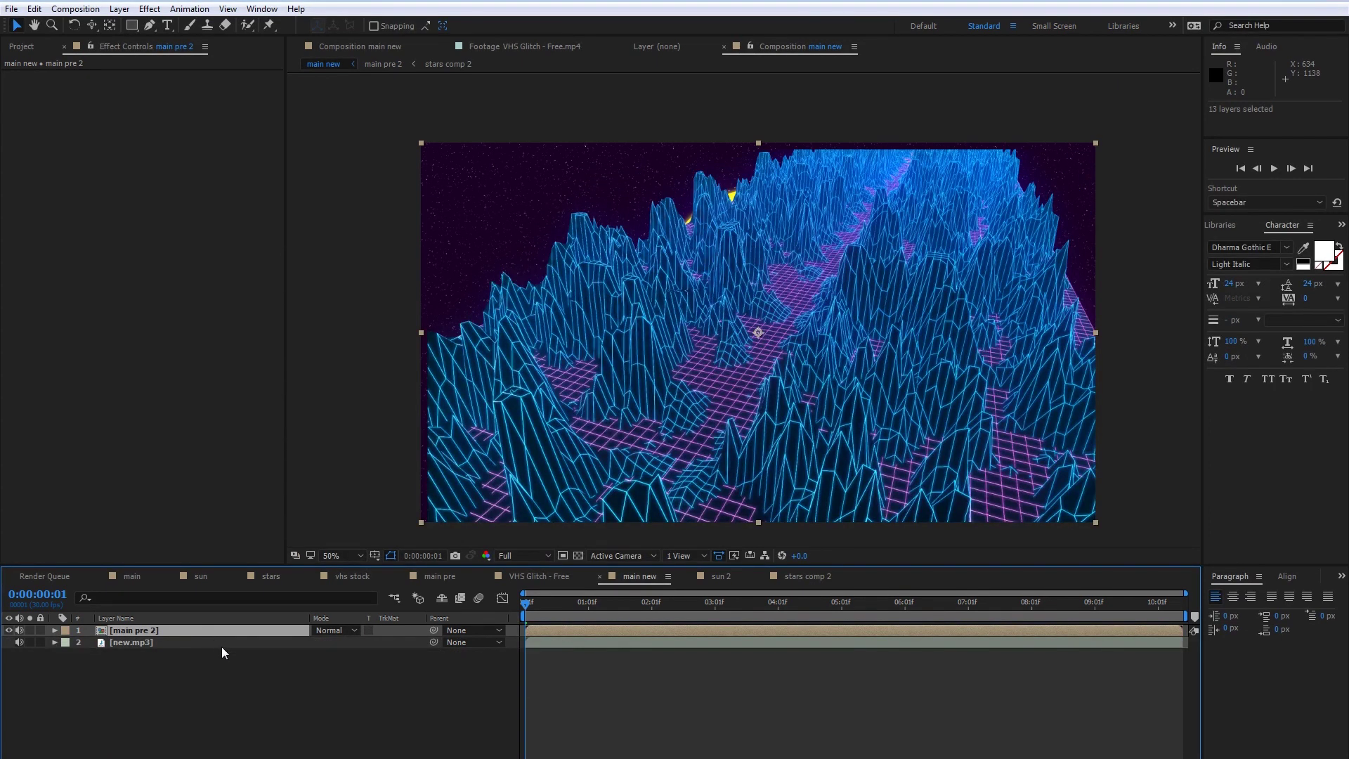
- Hide the free roam camera inside main pre 2 and return to the main new composition
left_click(631, 557)
left_click(155, 623)
double_click(154, 630)
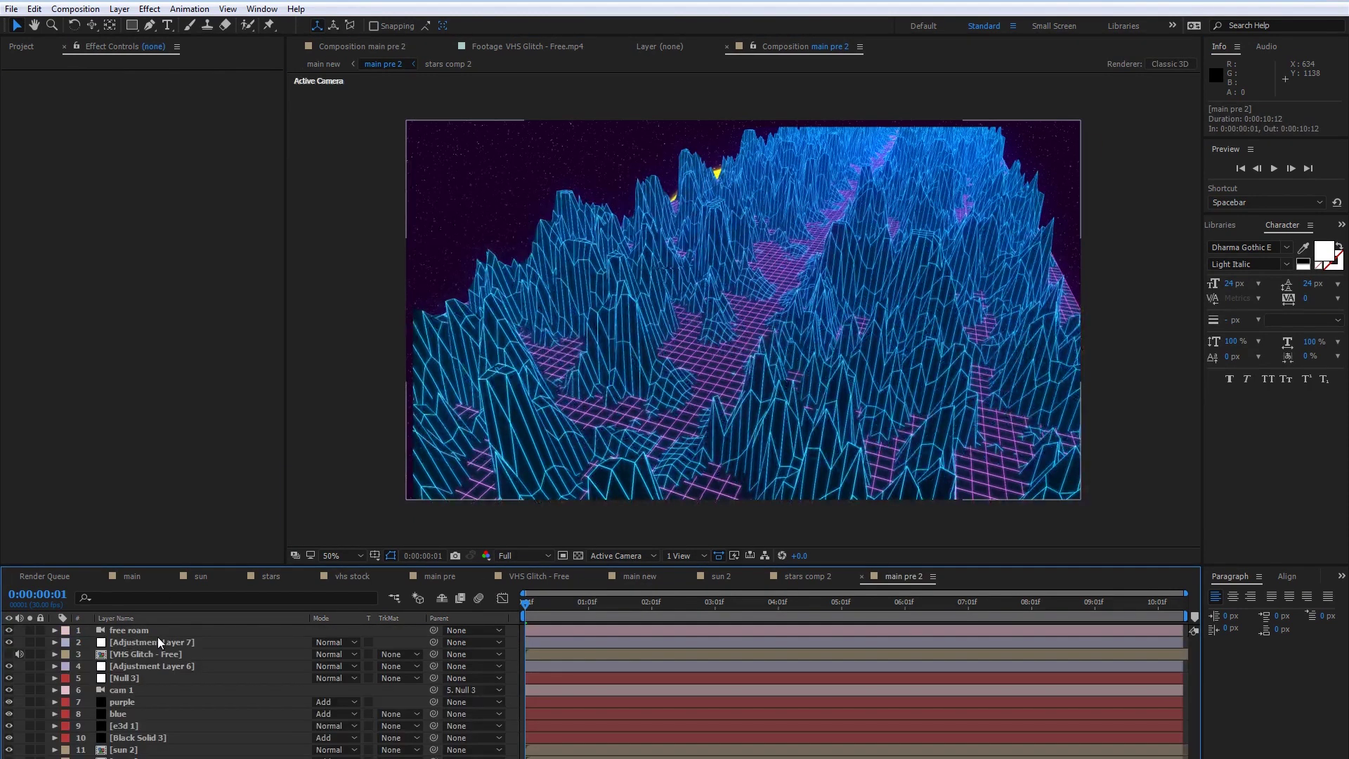
left_click(150, 629)
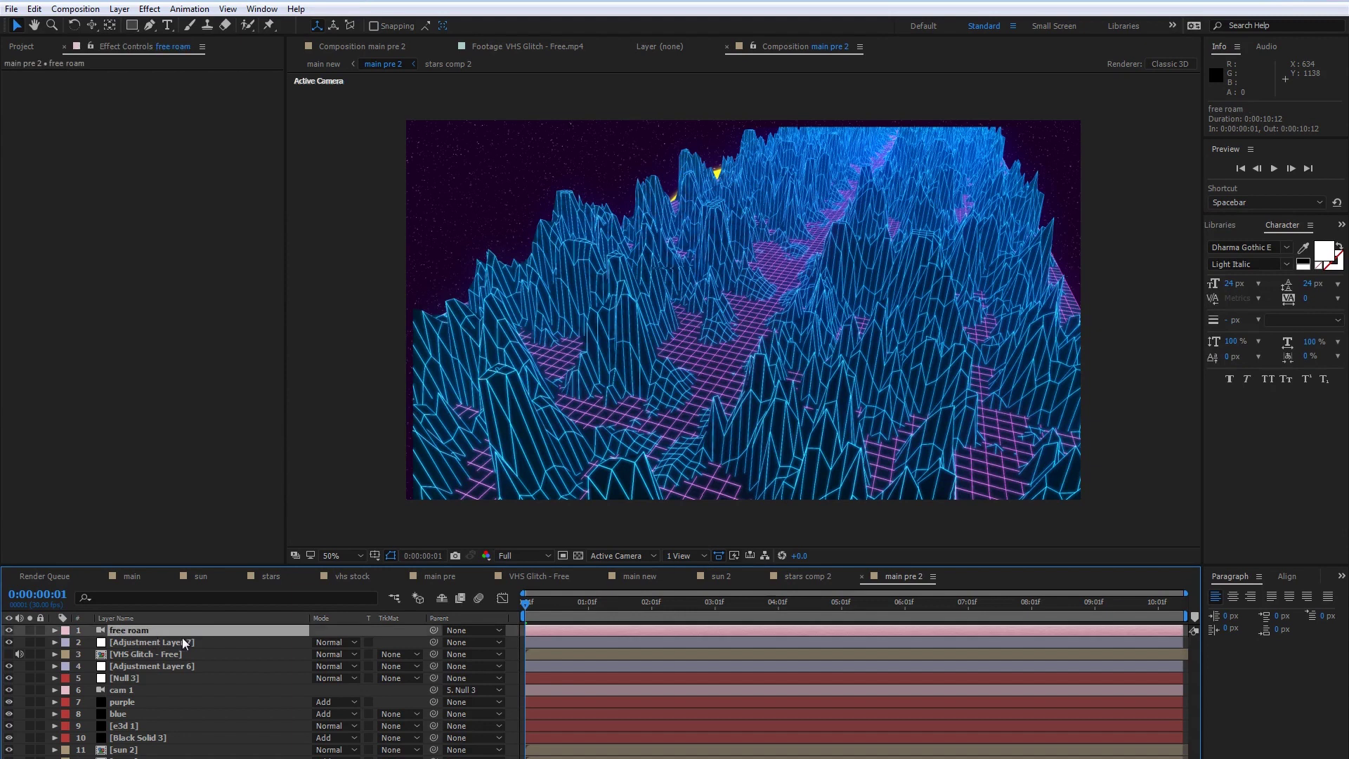
left_click(8, 631)
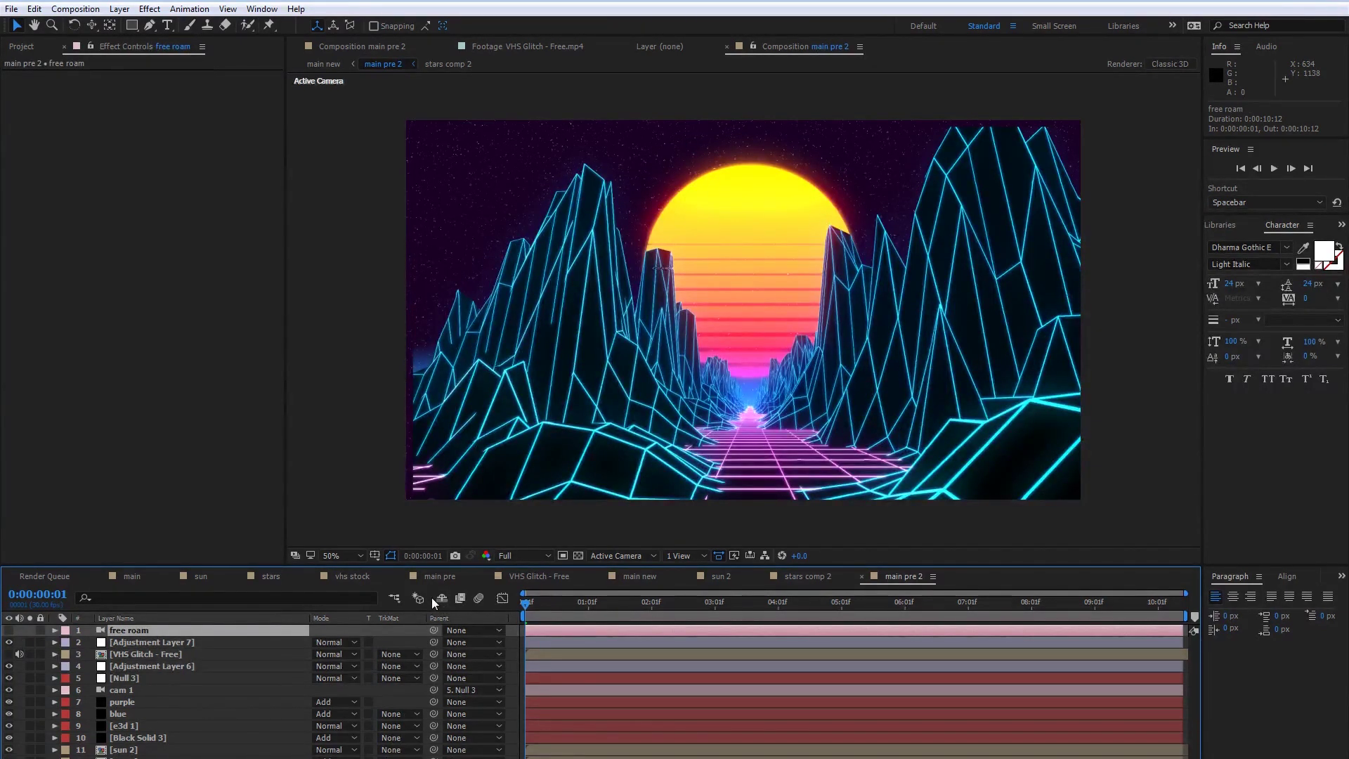
key("Tab")
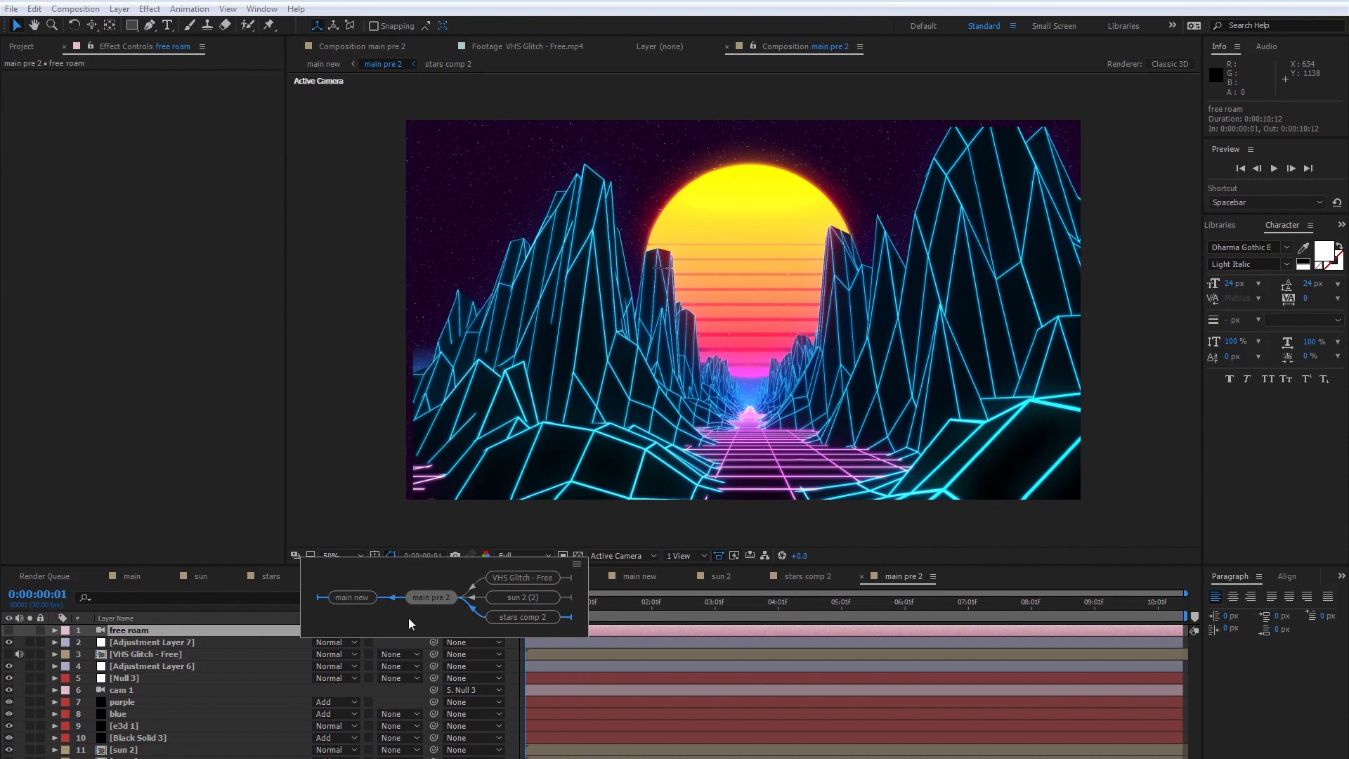
left_click(351, 600)
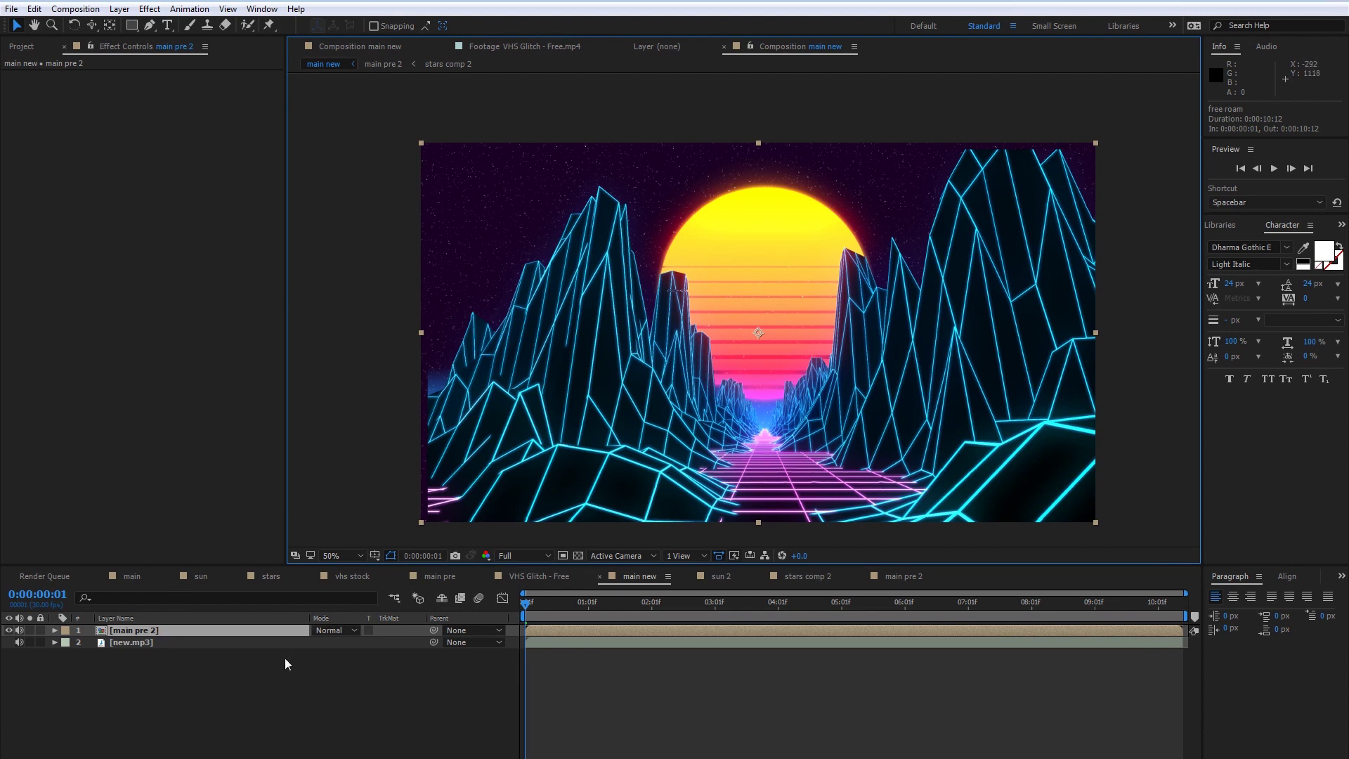
- Inspect the VHS source clips, scrub through the vhs stock composition, and see how it is used in main
left_click(22, 47)
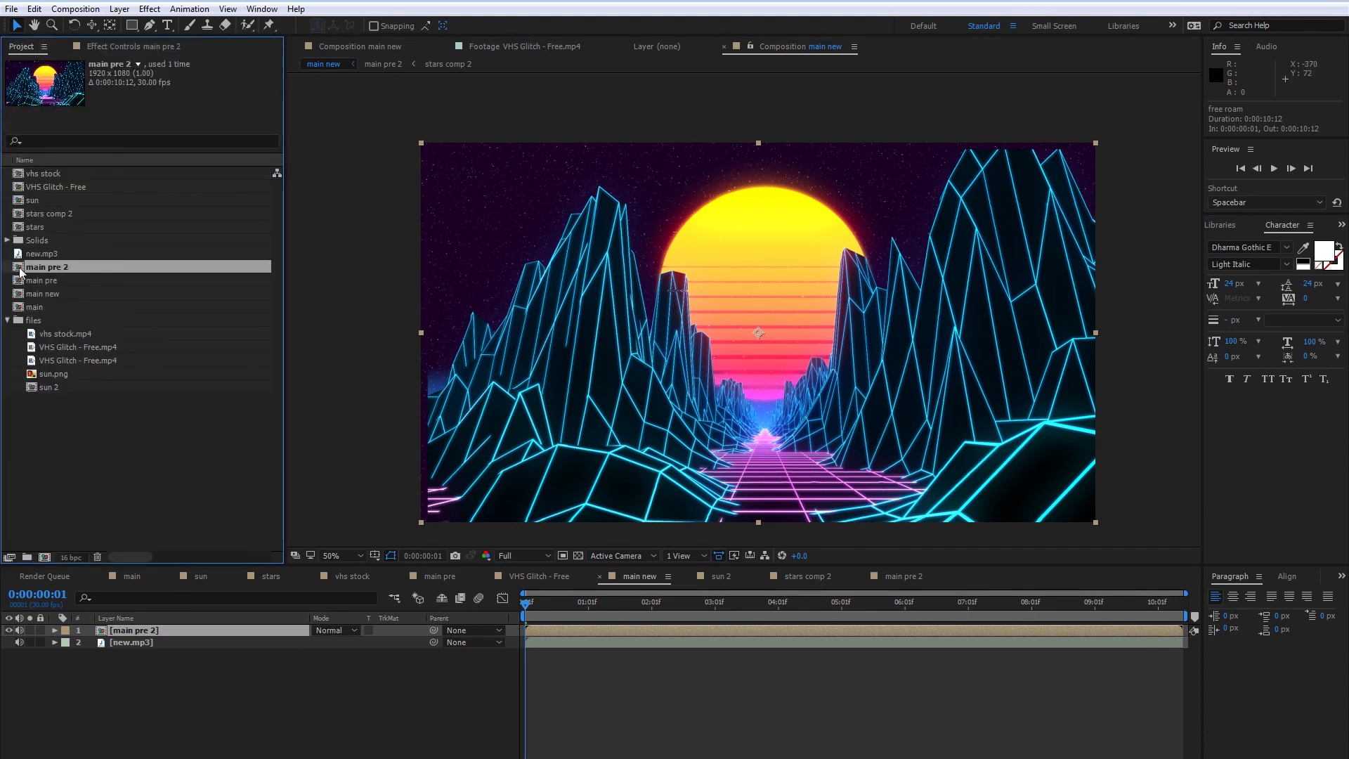
left_click(78, 360)
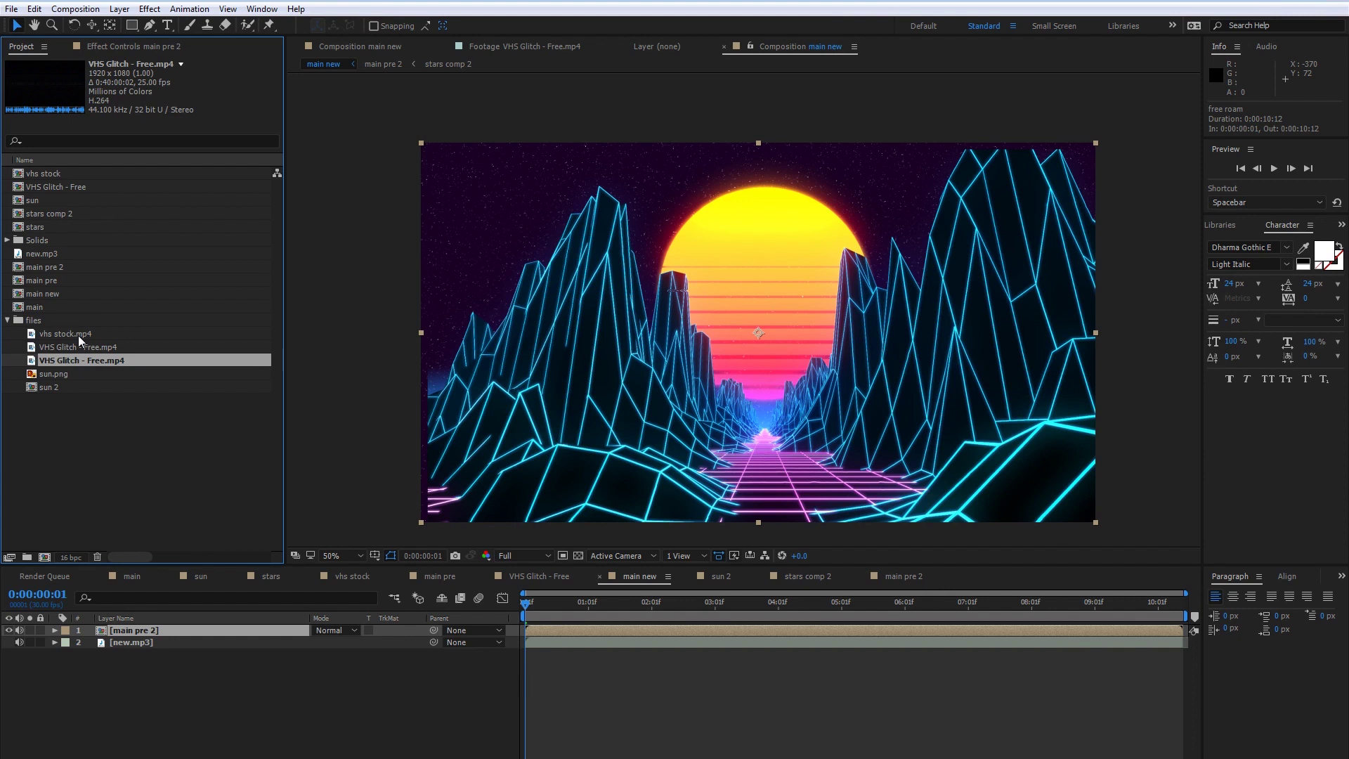
left_click(78, 335)
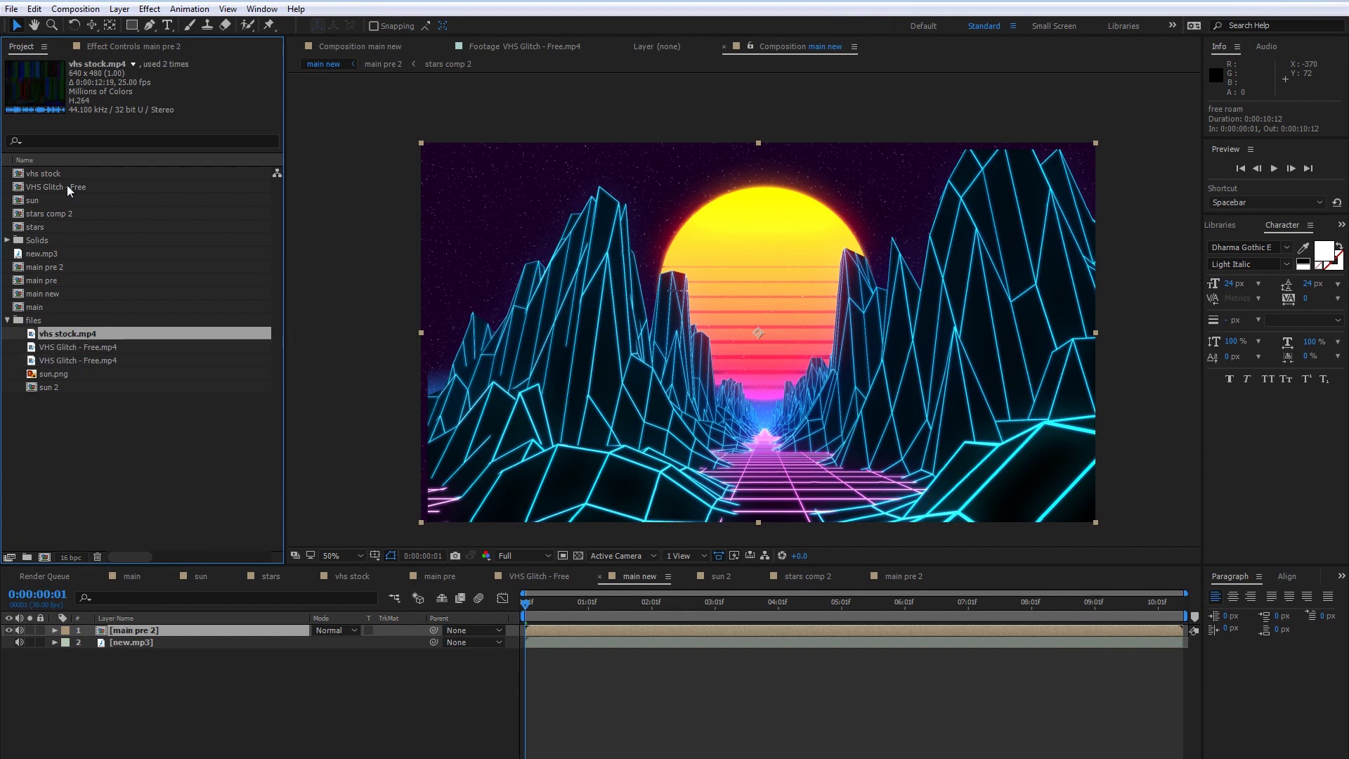
double_click(43, 174)
left_click_drag(531, 607, 1035, 634)
scroll(580, 468, "up", 1)
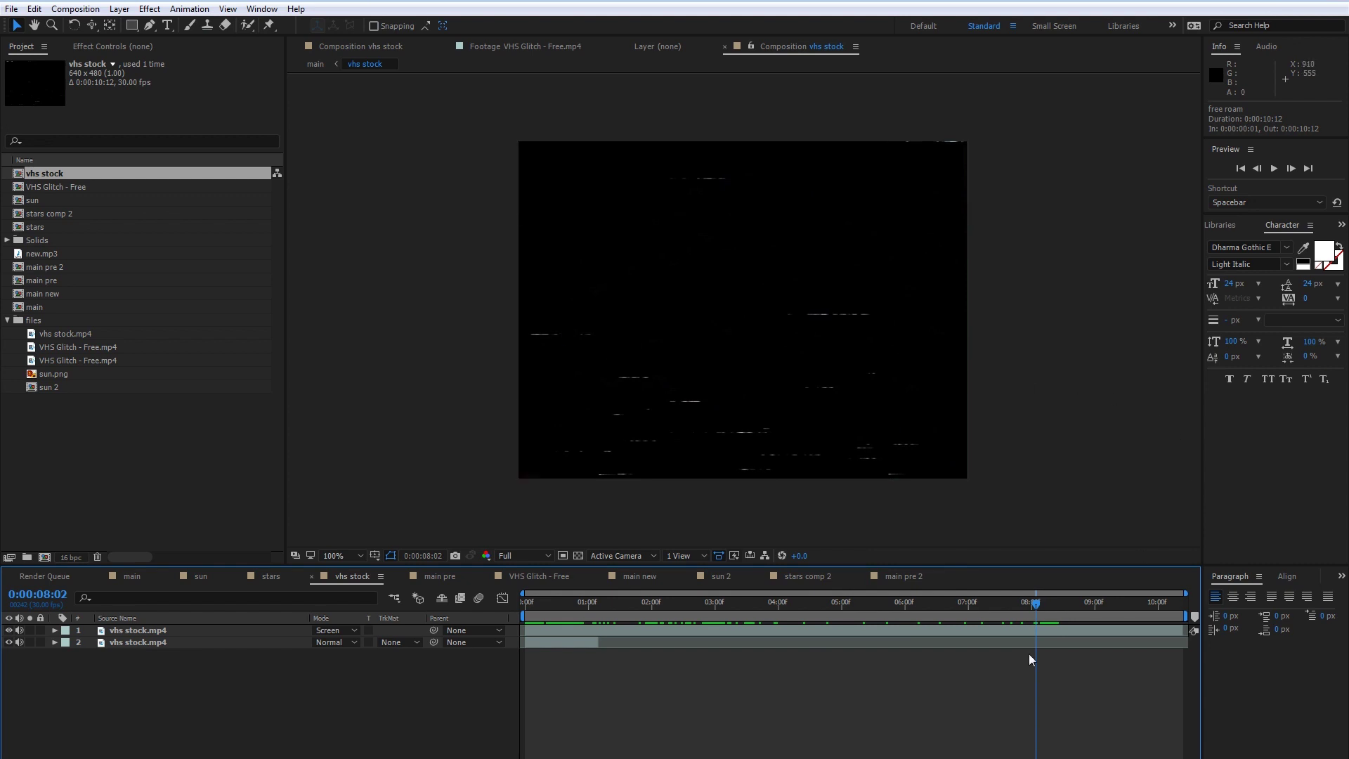
key("Home")
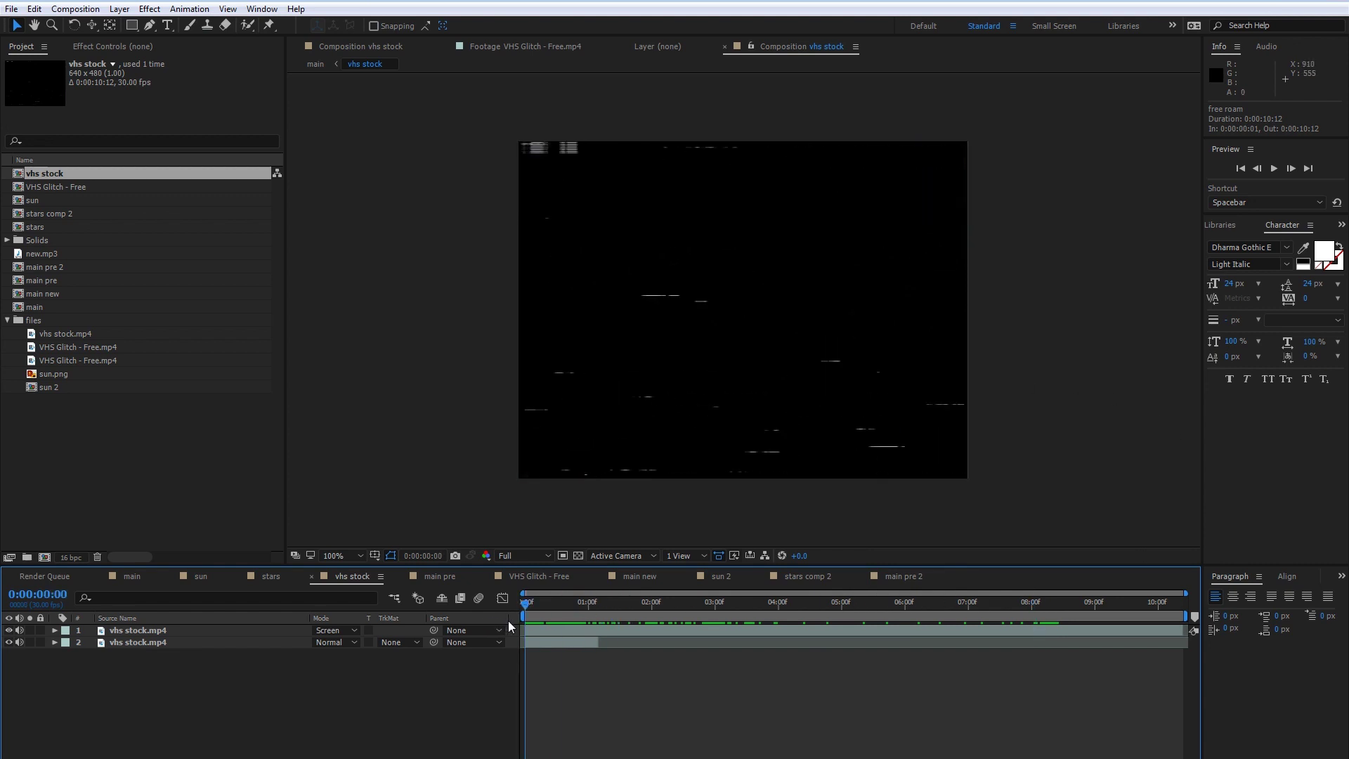
left_click_drag(522, 621, 710, 663)
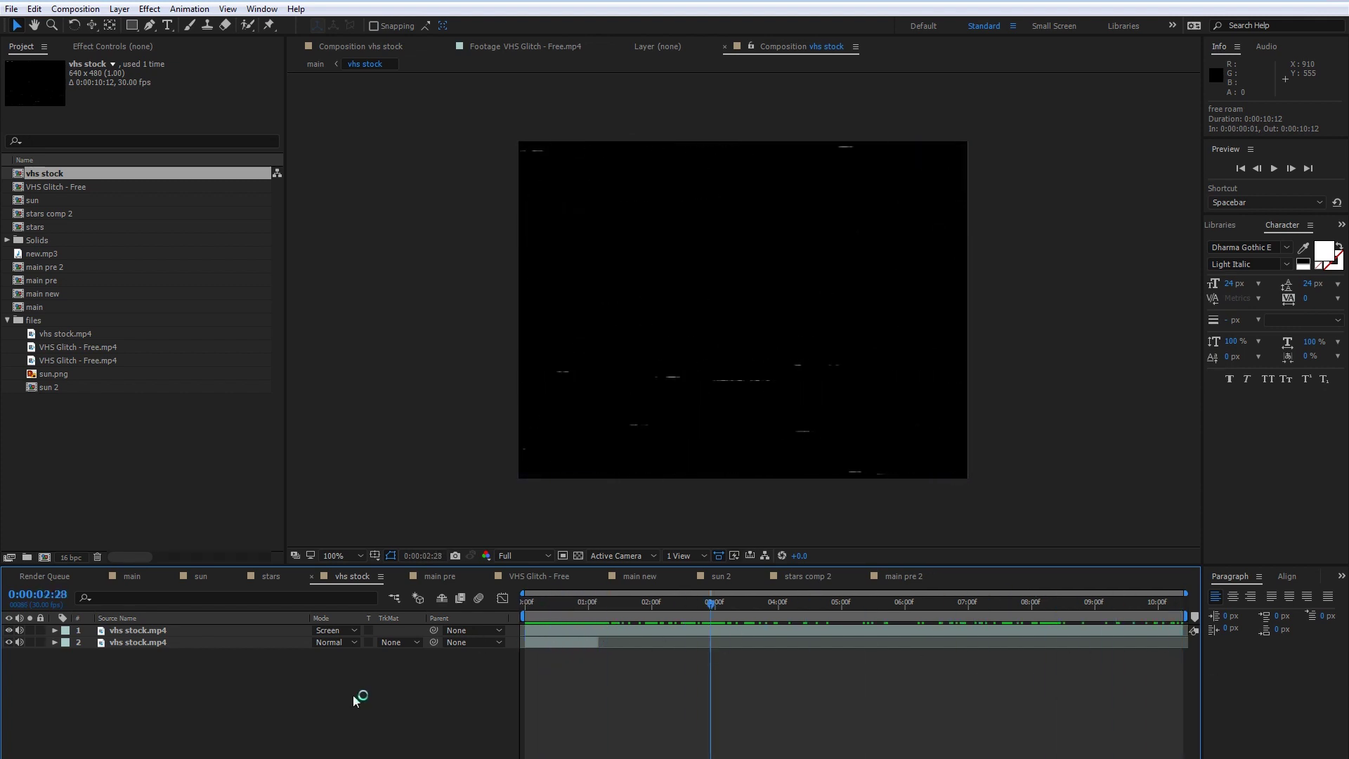
key("Tab")
left_click(365, 694)
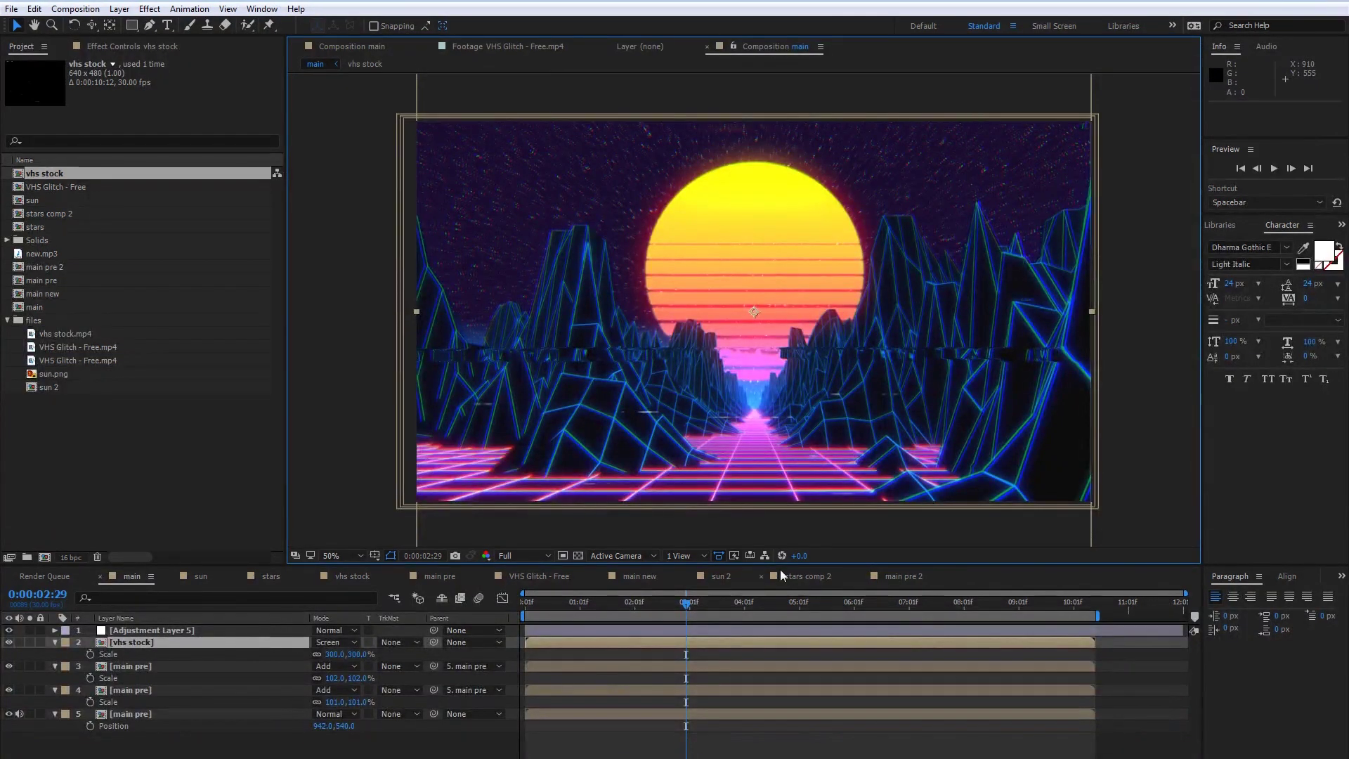
- Overlay the vhs stock composition on main pre 2 in main new at 300% scale in Screen mode
left_click(639, 575)
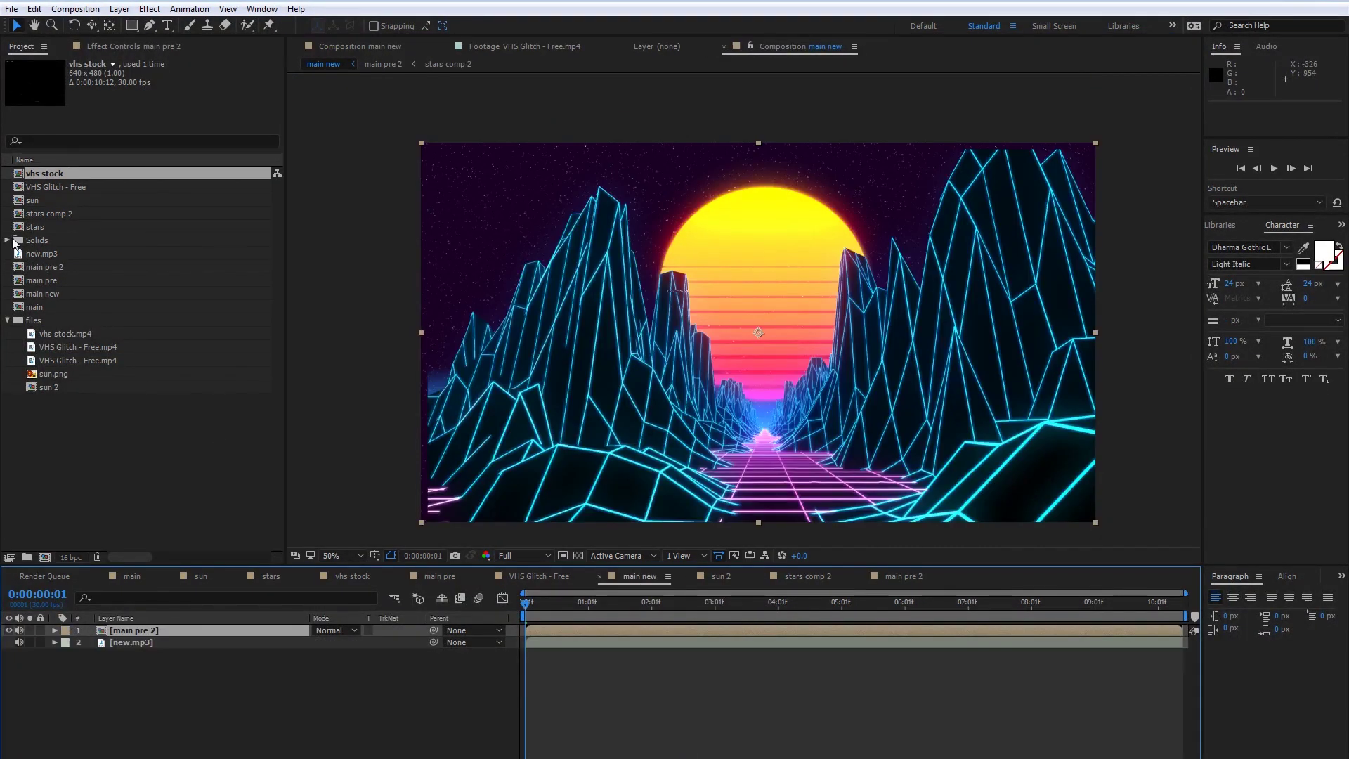
left_click_drag(58, 174, 243, 629)
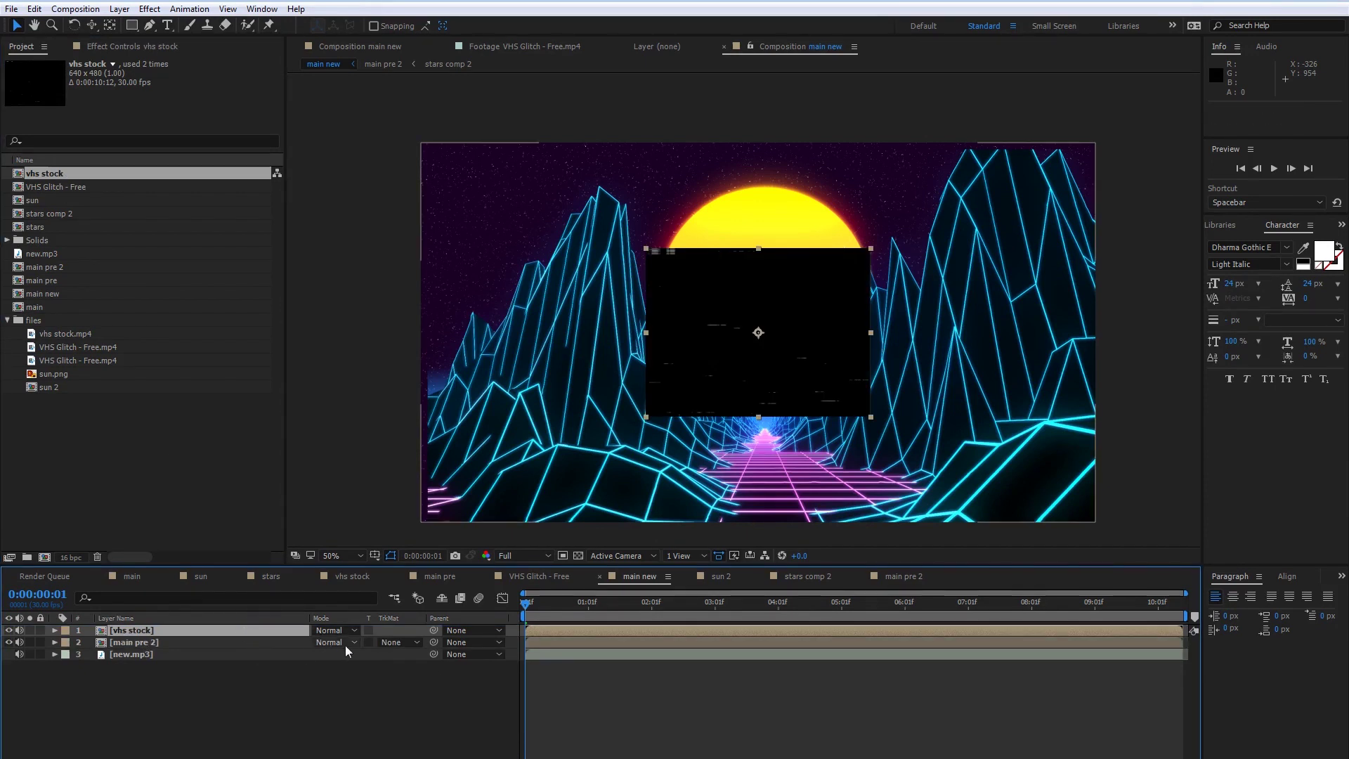
key("s")
left_click_drag(344, 642, 494, 656)
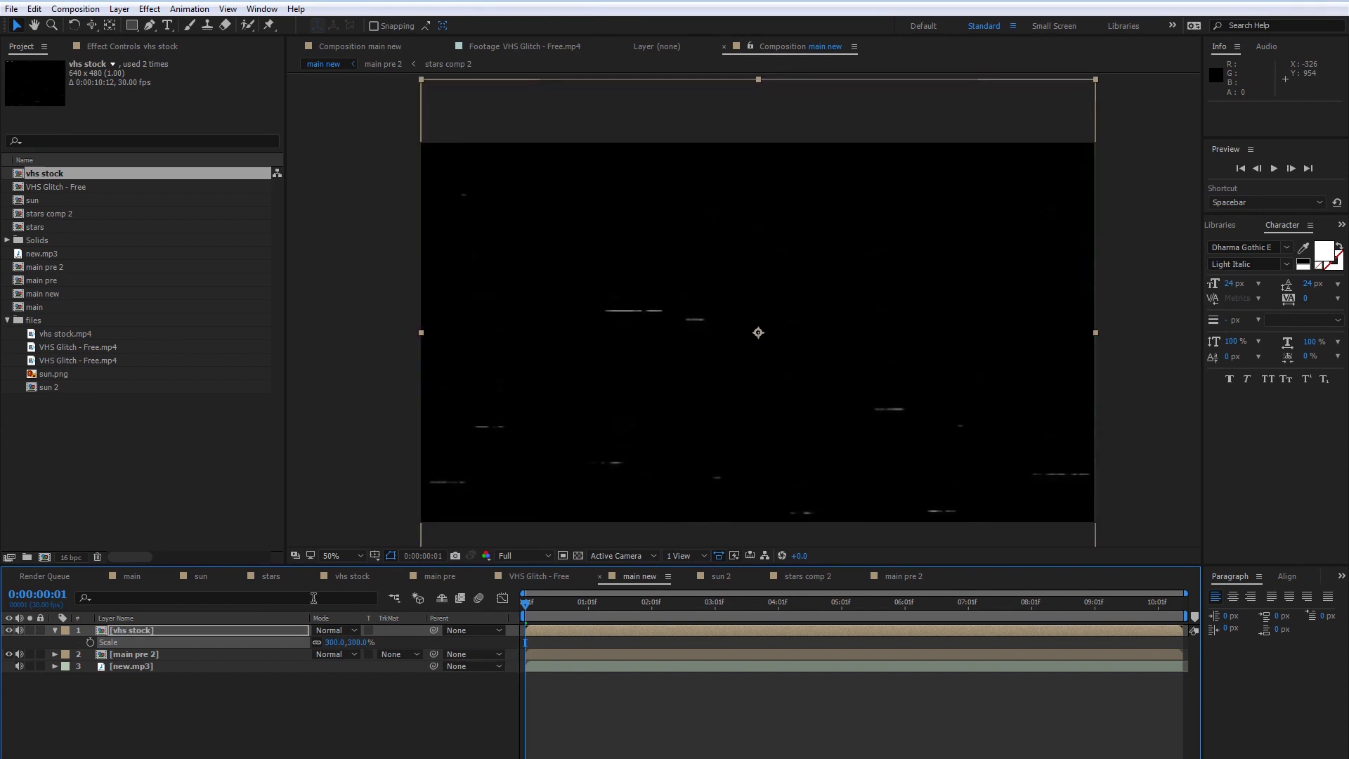
left_click(336, 630)
left_click(366, 193)
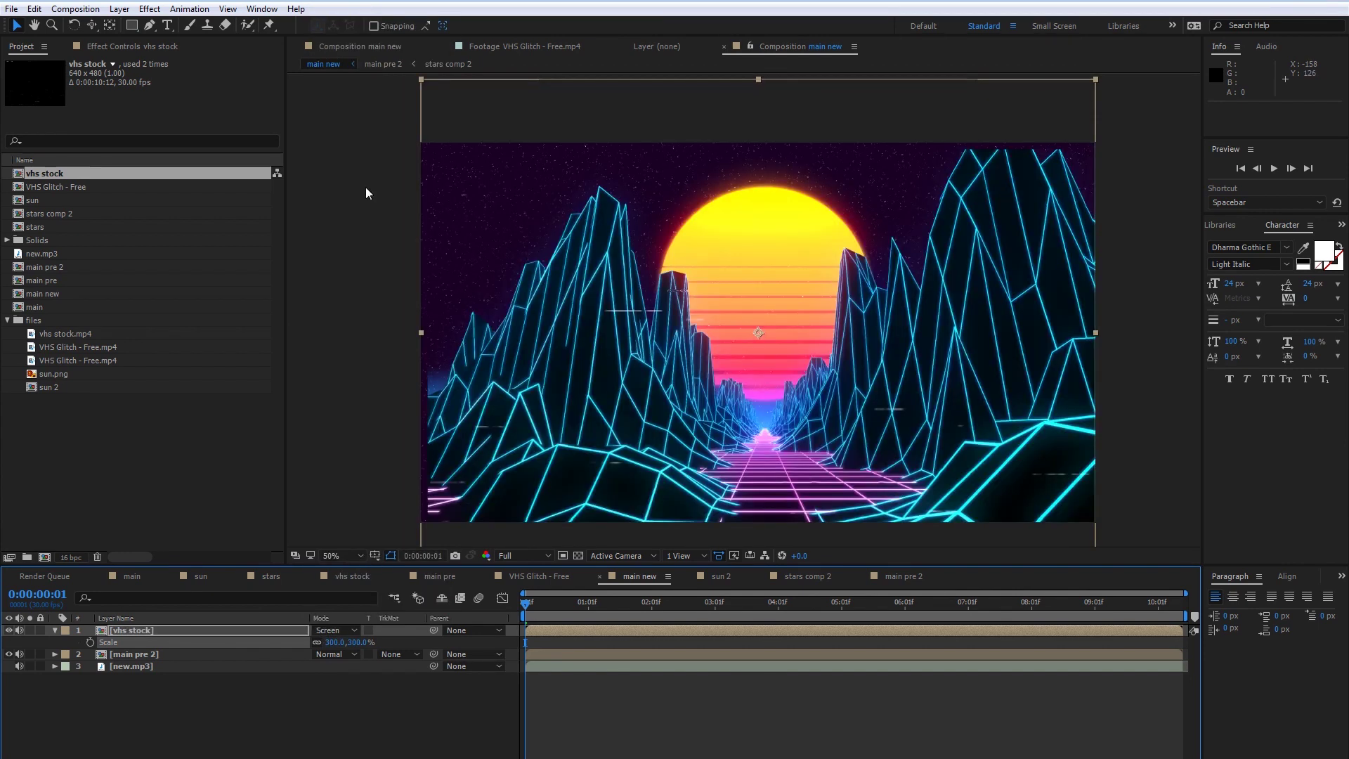
- Mute the new.mp3 and main pre 2 layers and preview main new from the start
key("space")
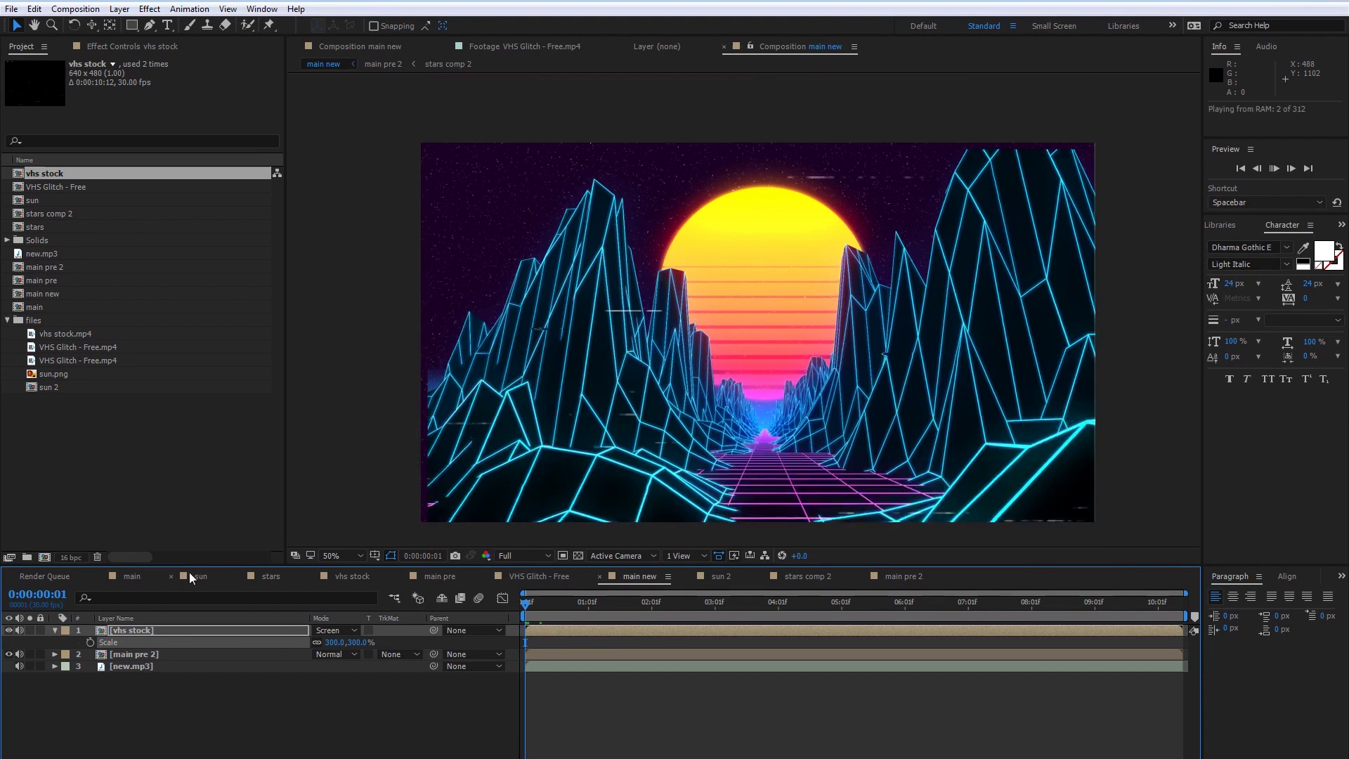
key("space")
left_click(21, 665)
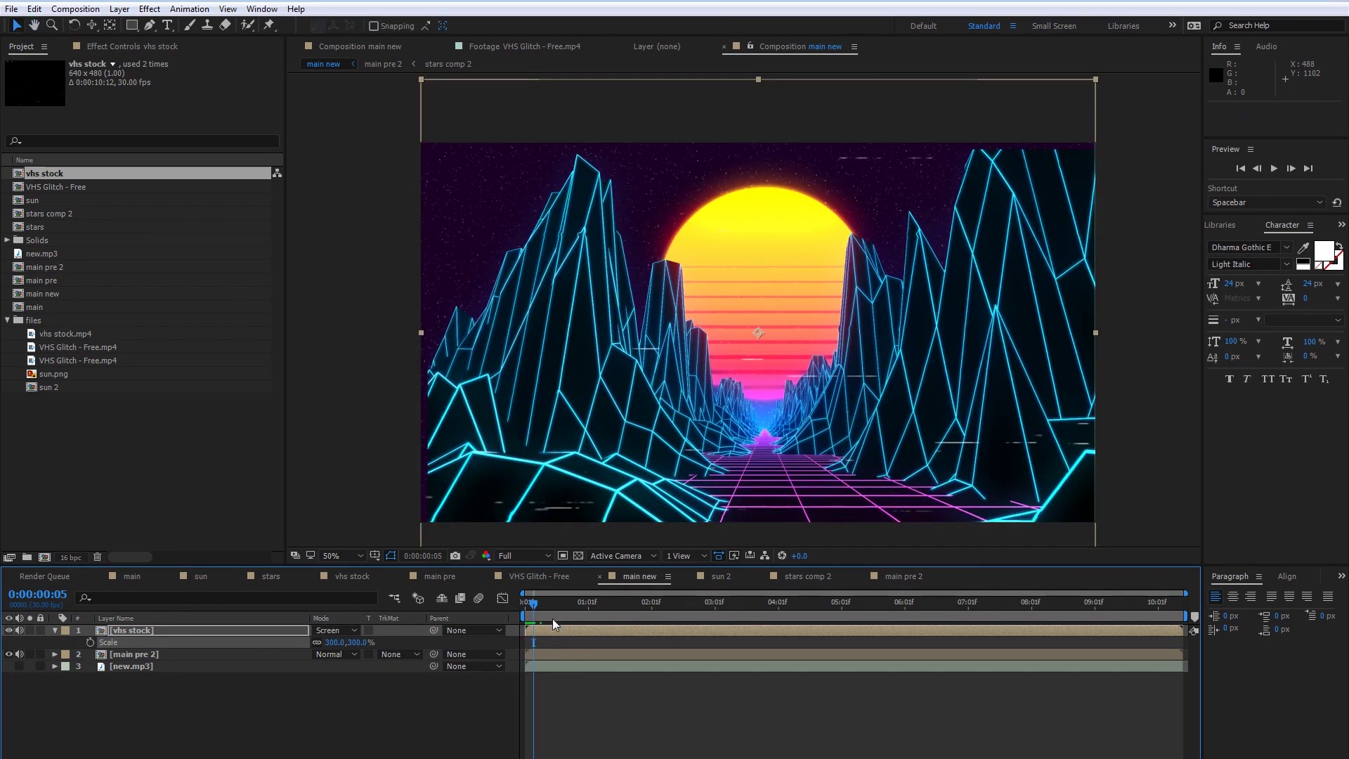
key("space")
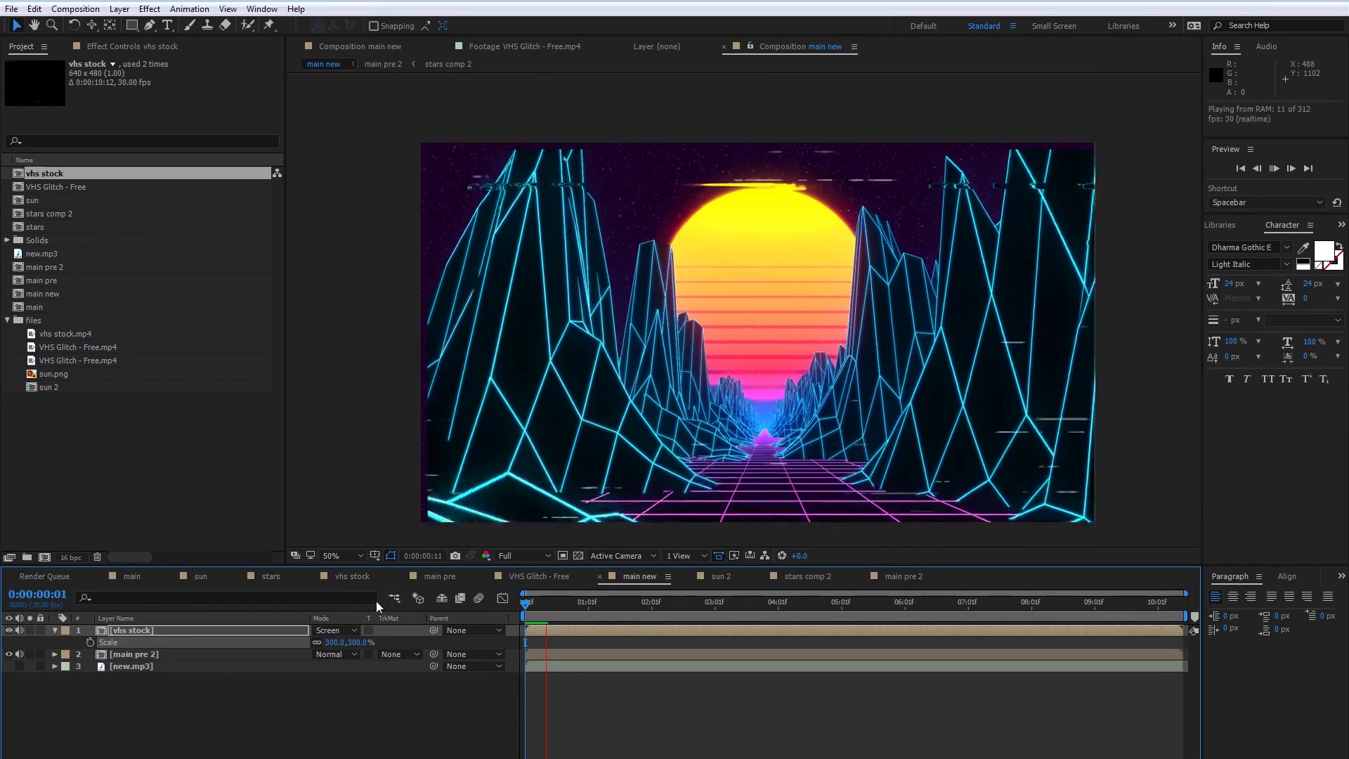
key("space")
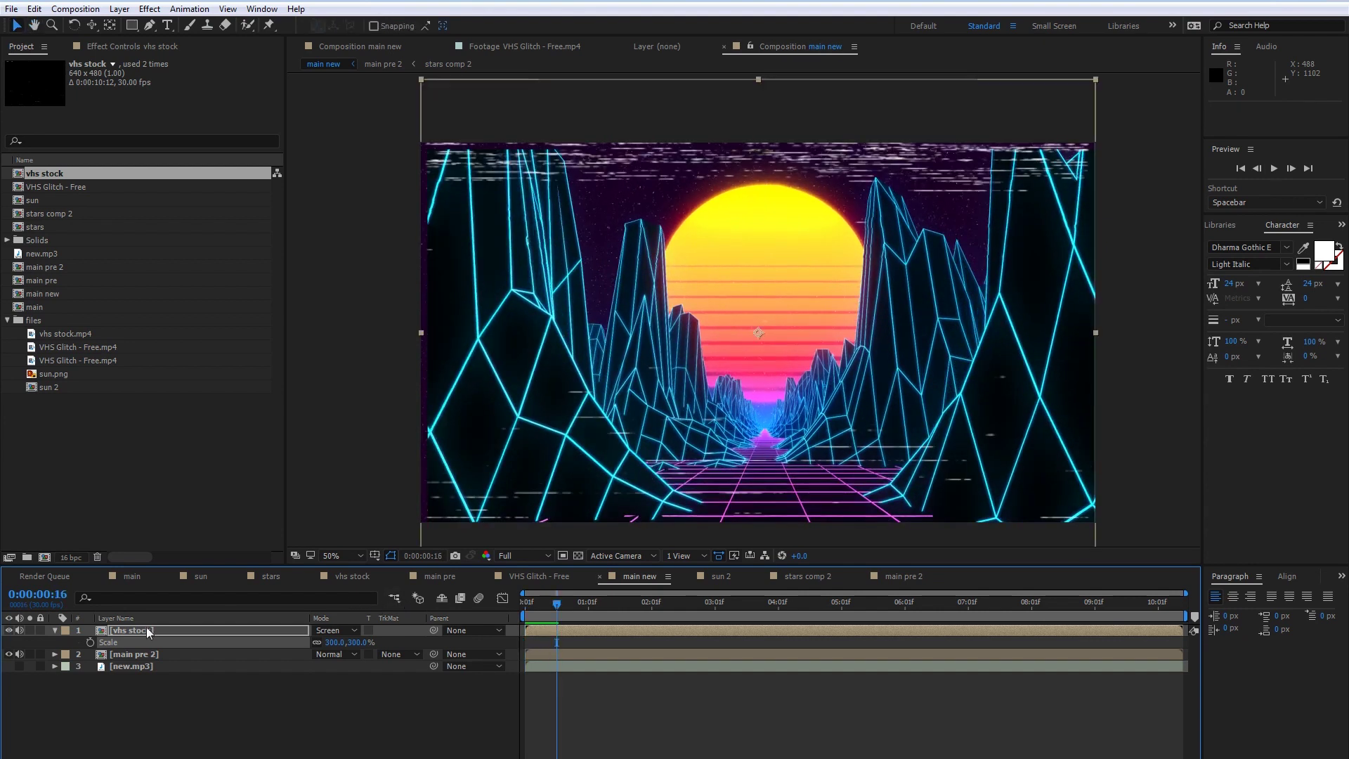
left_click(21, 655)
left_click_drag(550, 602, 427, 609)
key("space")
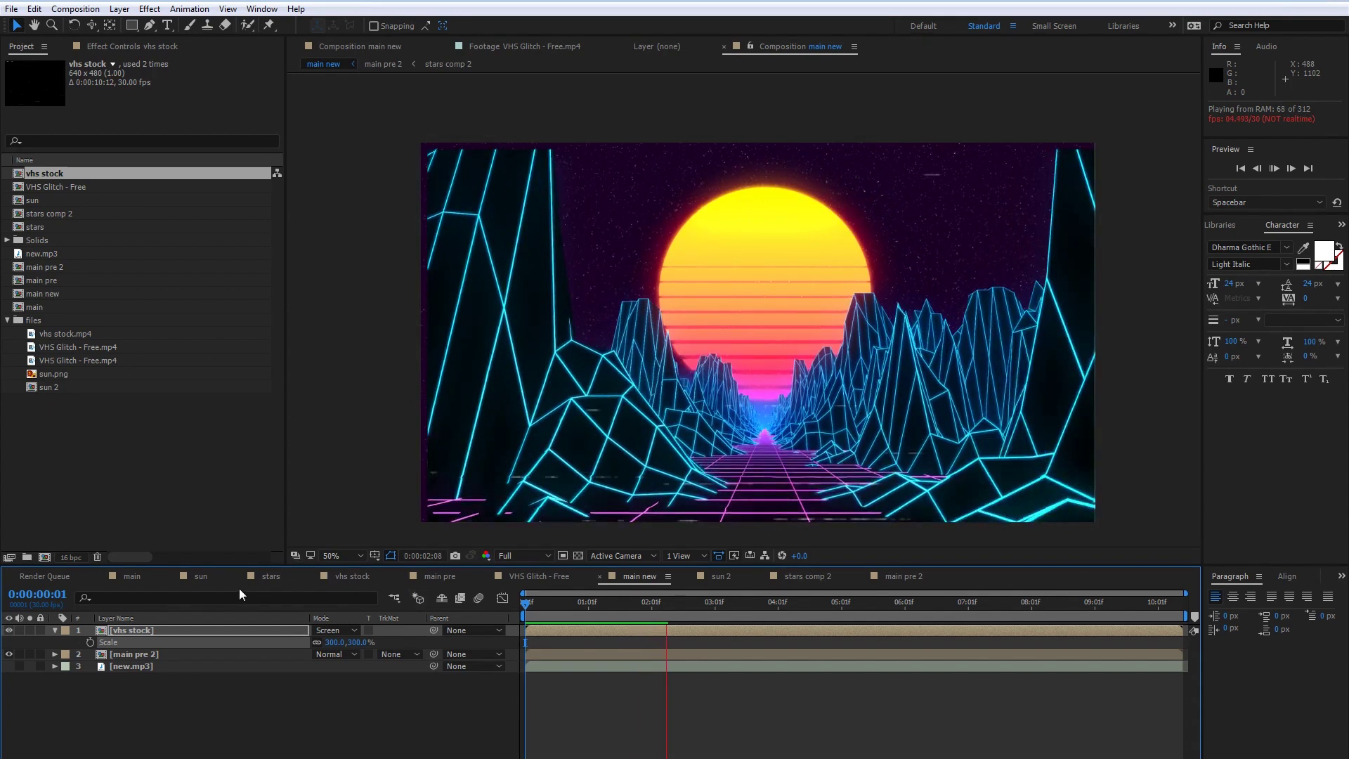
- Check the main composition for reference, return to main new, and apply the Set Channels effect to main pre 2
left_click(139, 576)
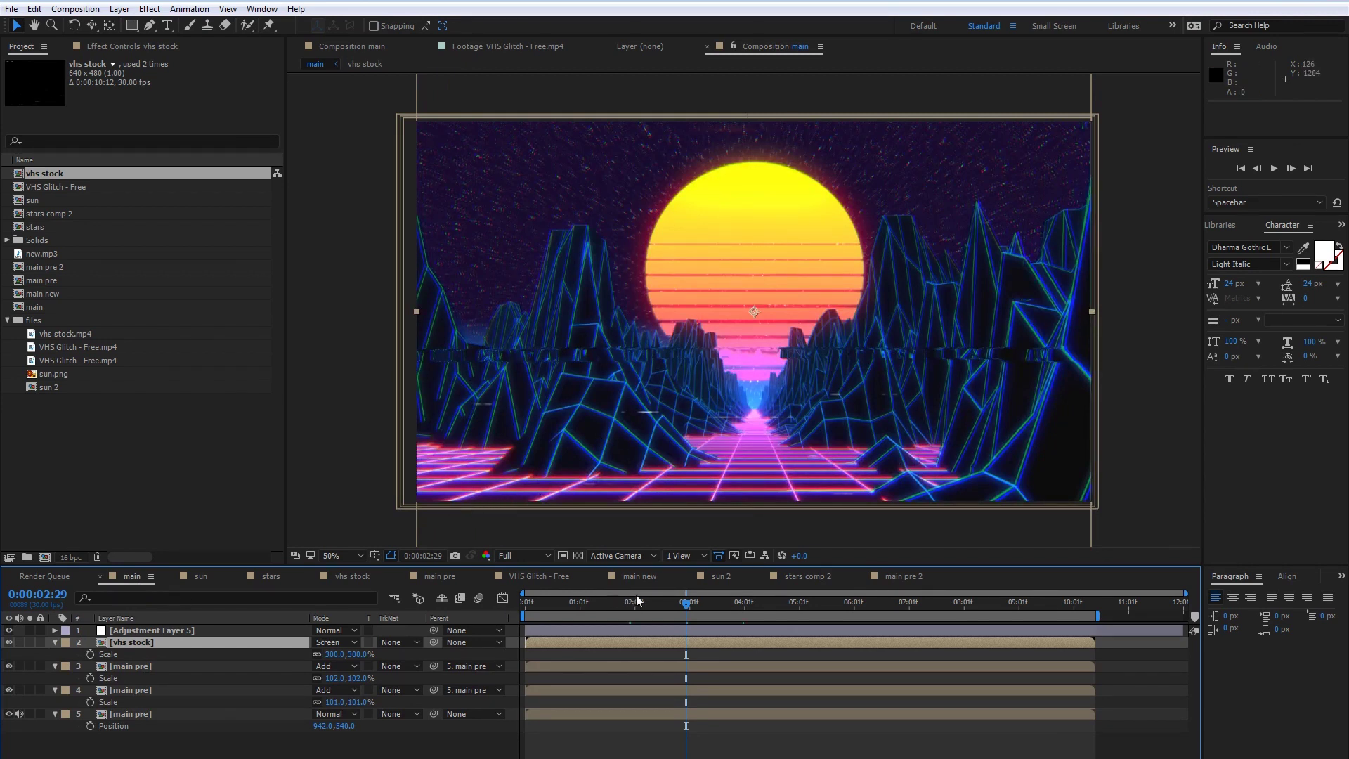
left_click(647, 575)
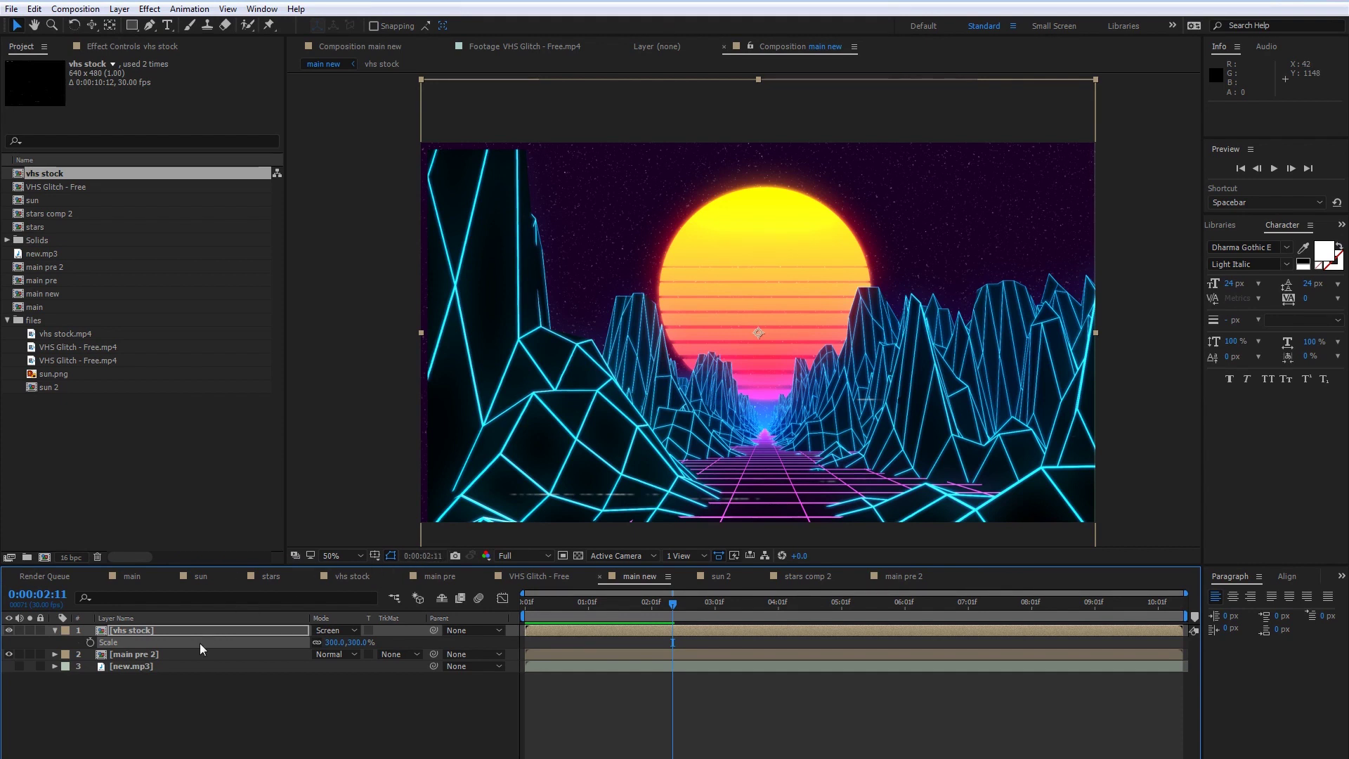
left_click(155, 658)
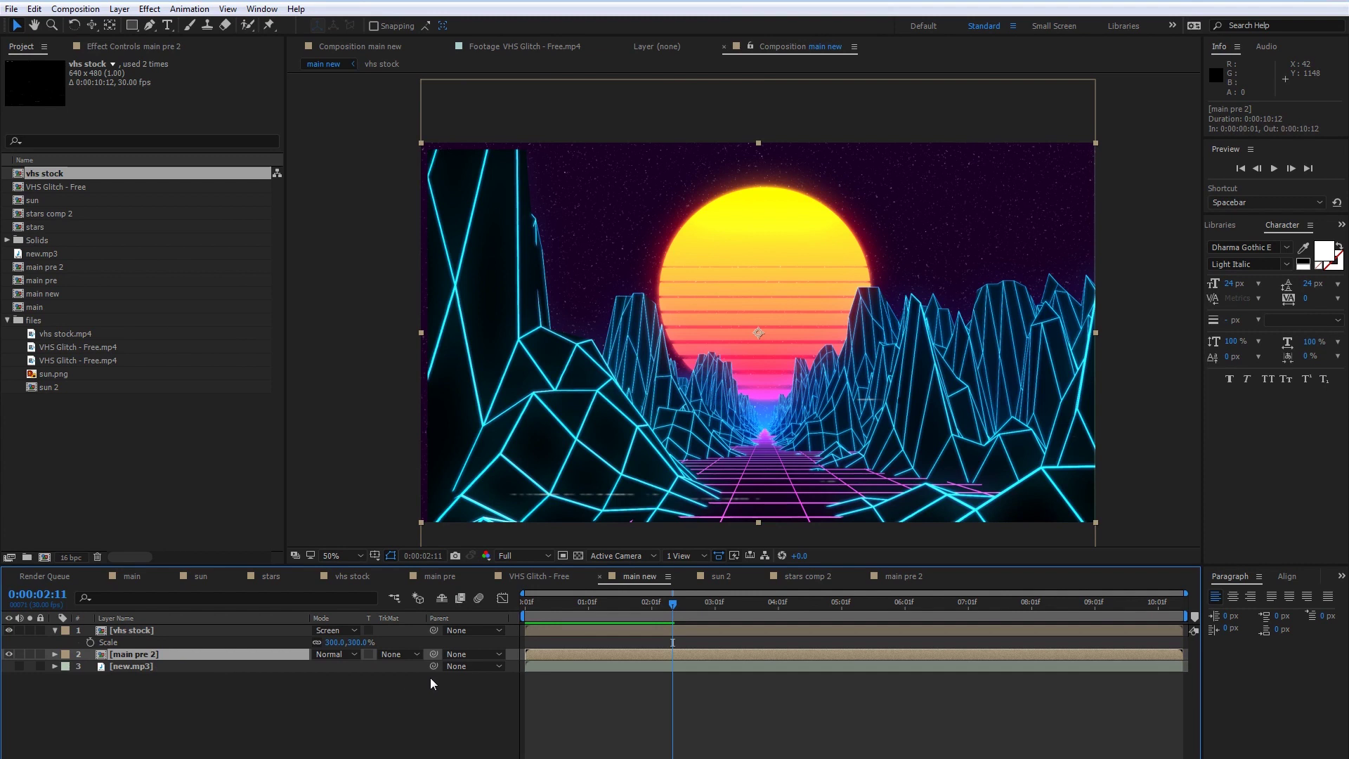
right_click(139, 653)
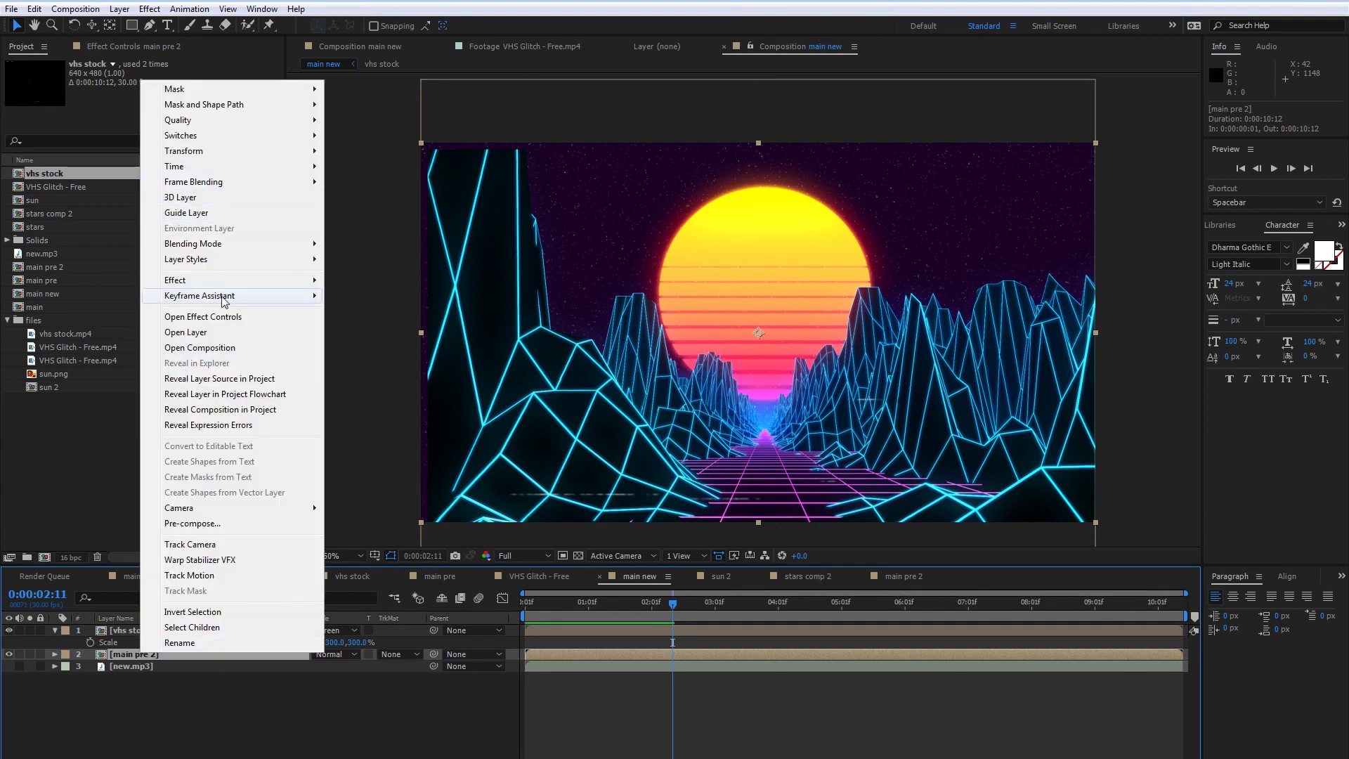
mouse_move(200, 282)
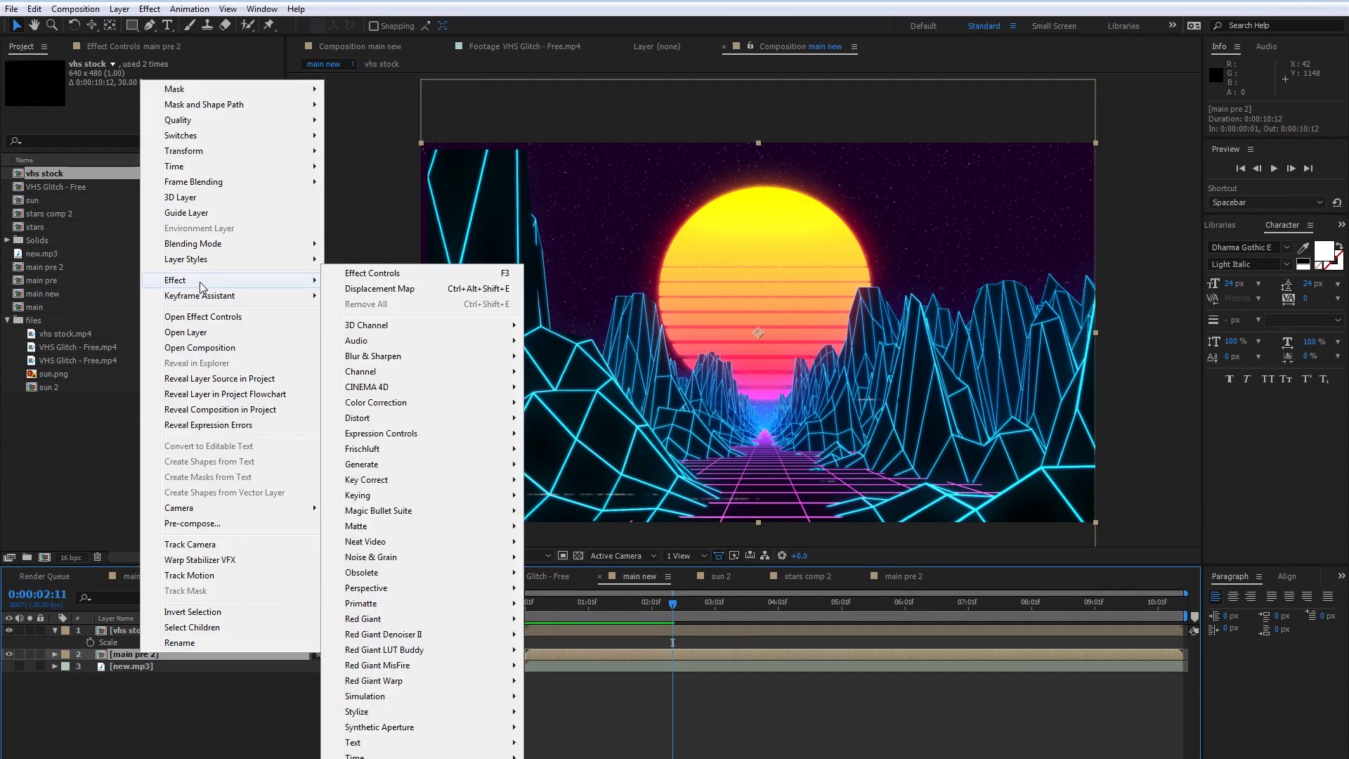
mouse_move(404, 404)
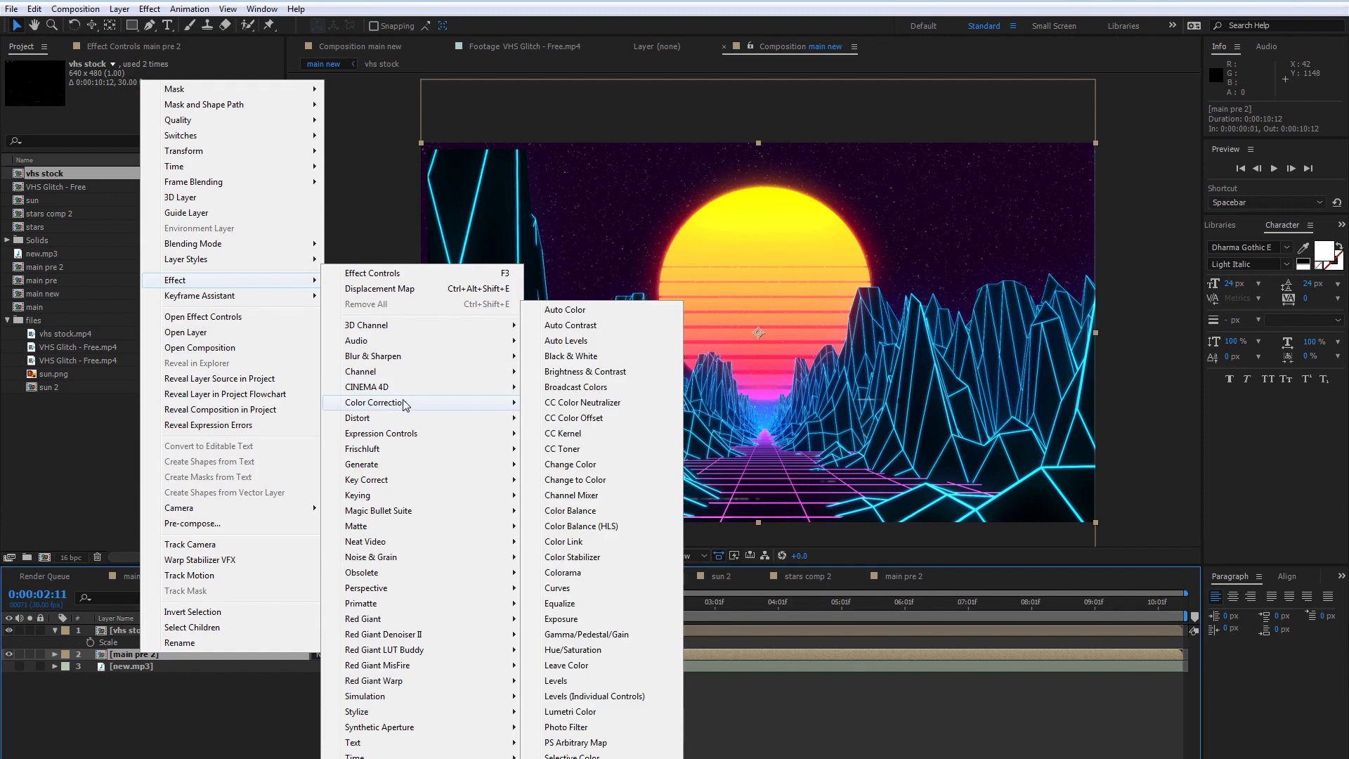
mouse_move(390, 371)
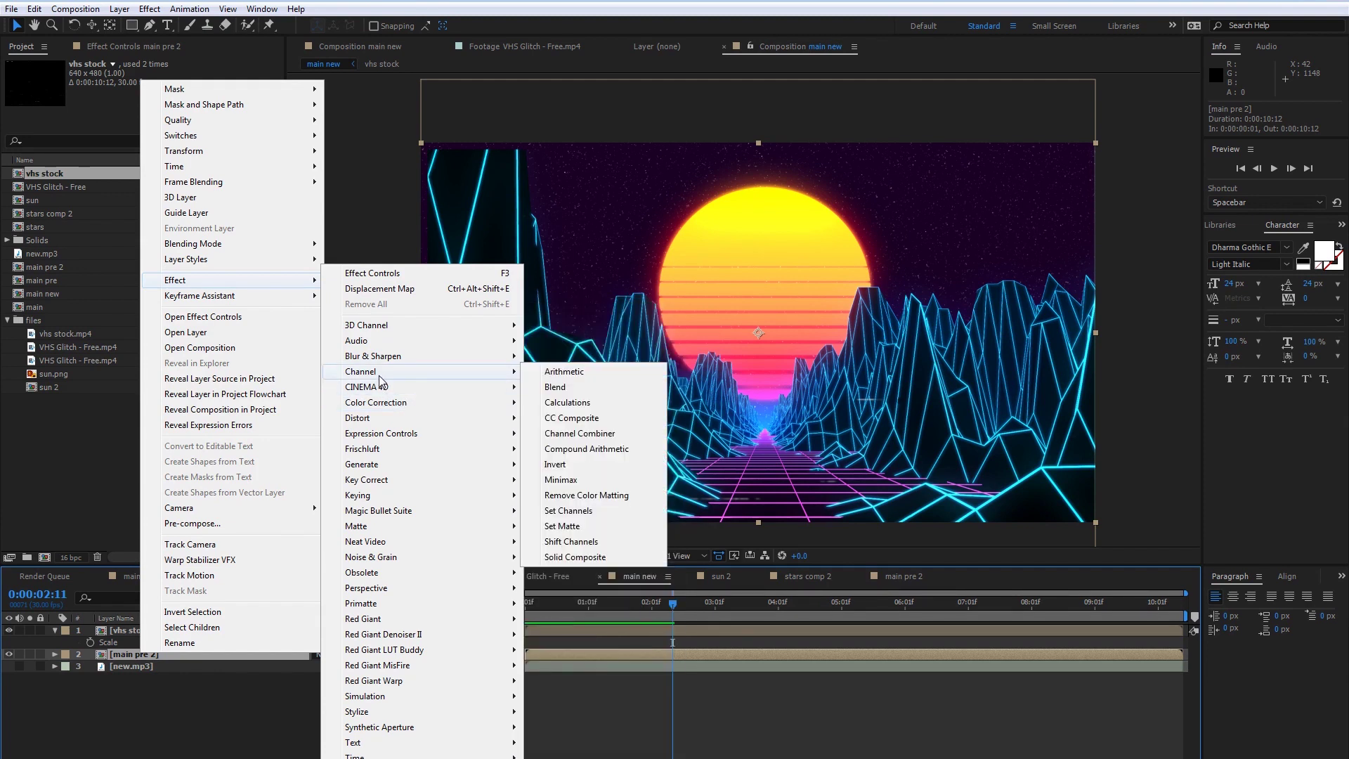
left_click(585, 510)
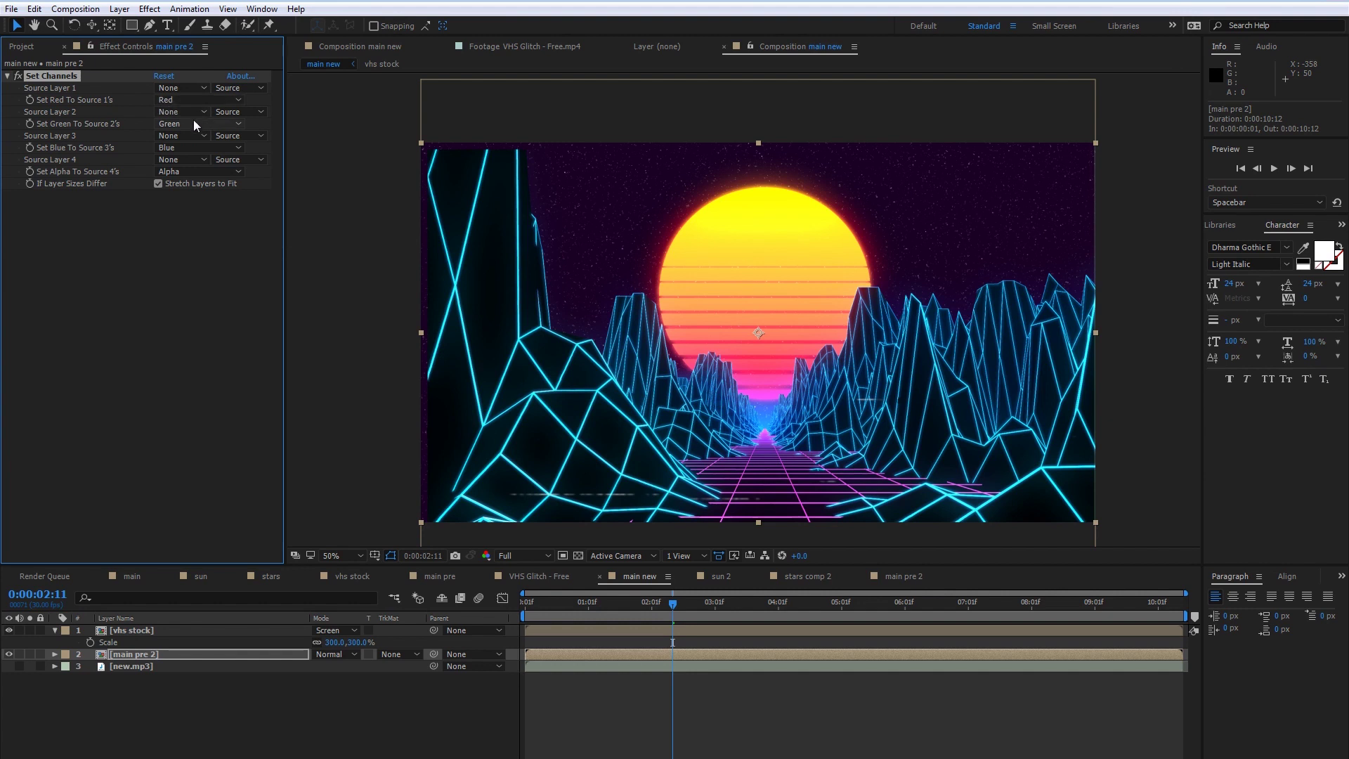
- Turn the green and blue sources Off in main pre 2's Set Channels effect, leaving only red
left_click(168, 123)
left_click(202, 279)
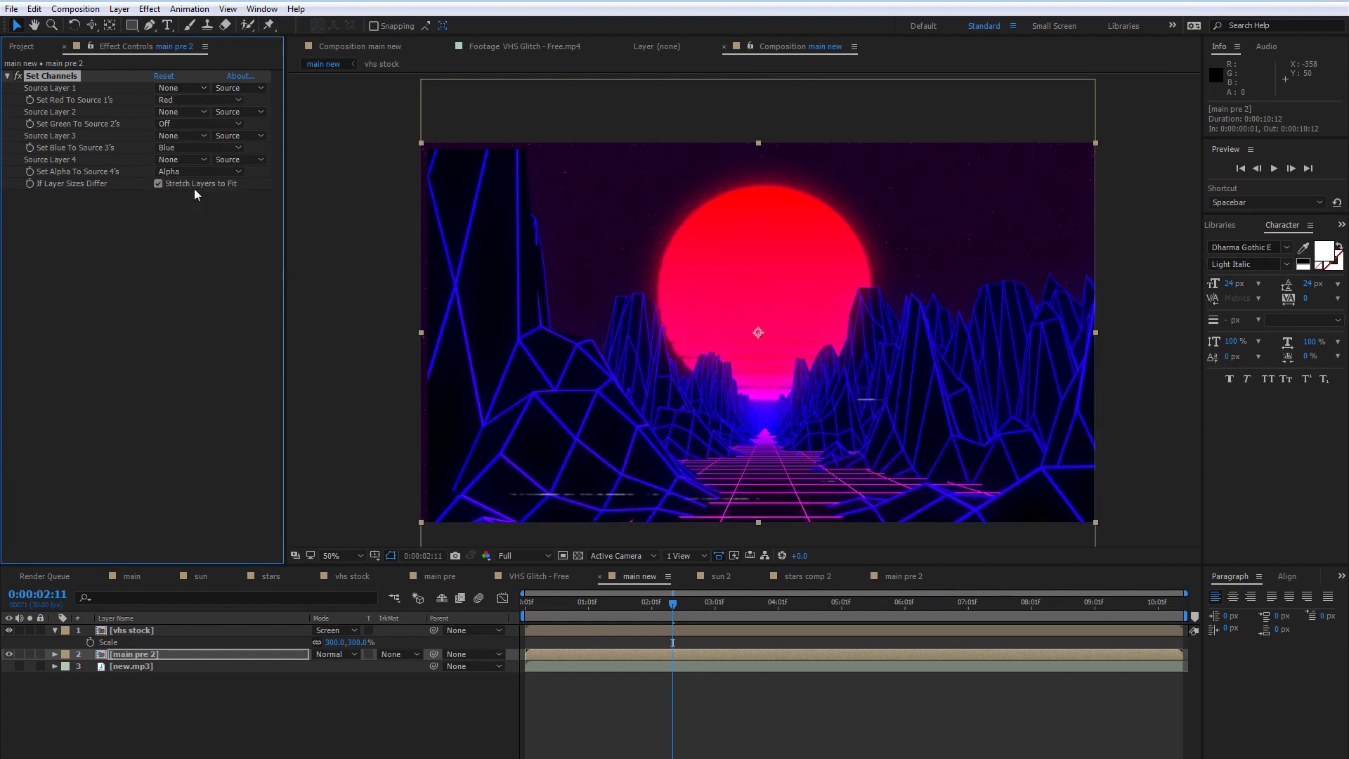
left_click(179, 146)
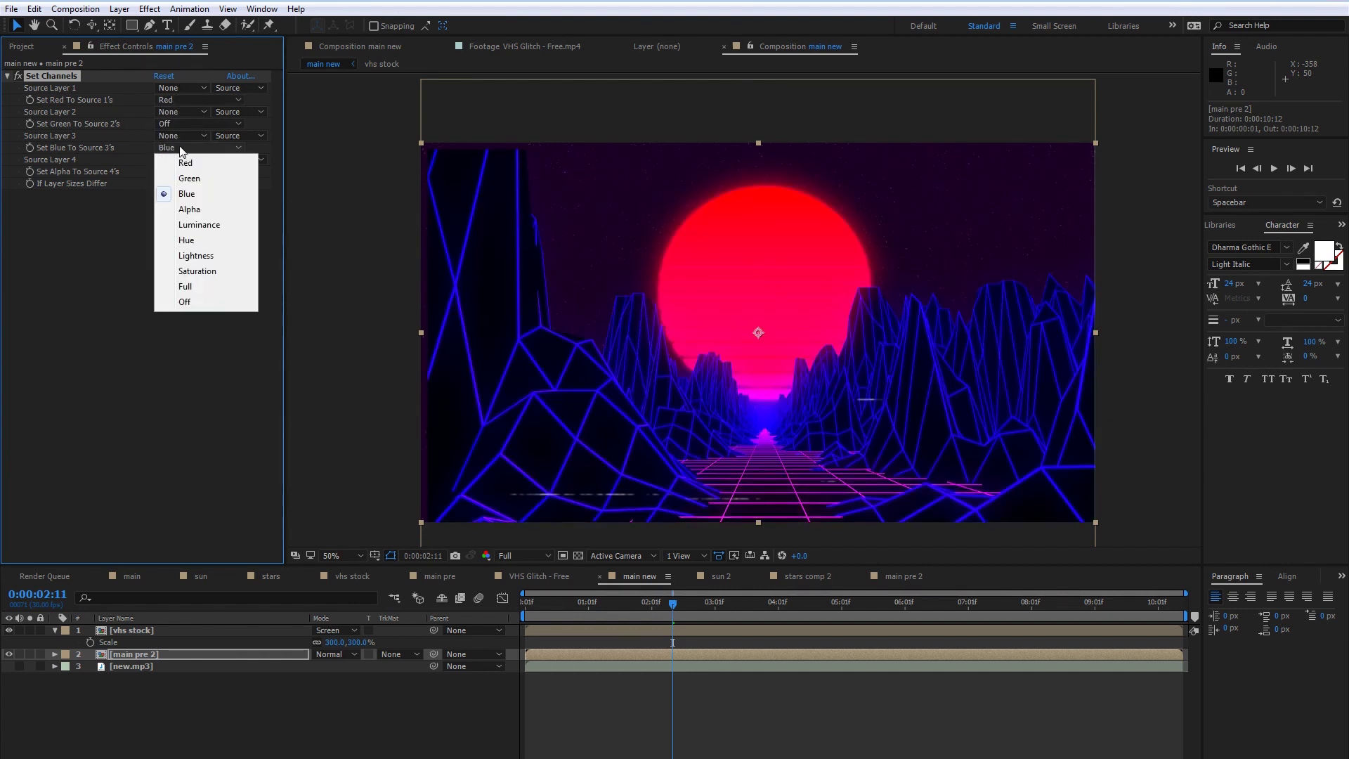
left_click(200, 303)
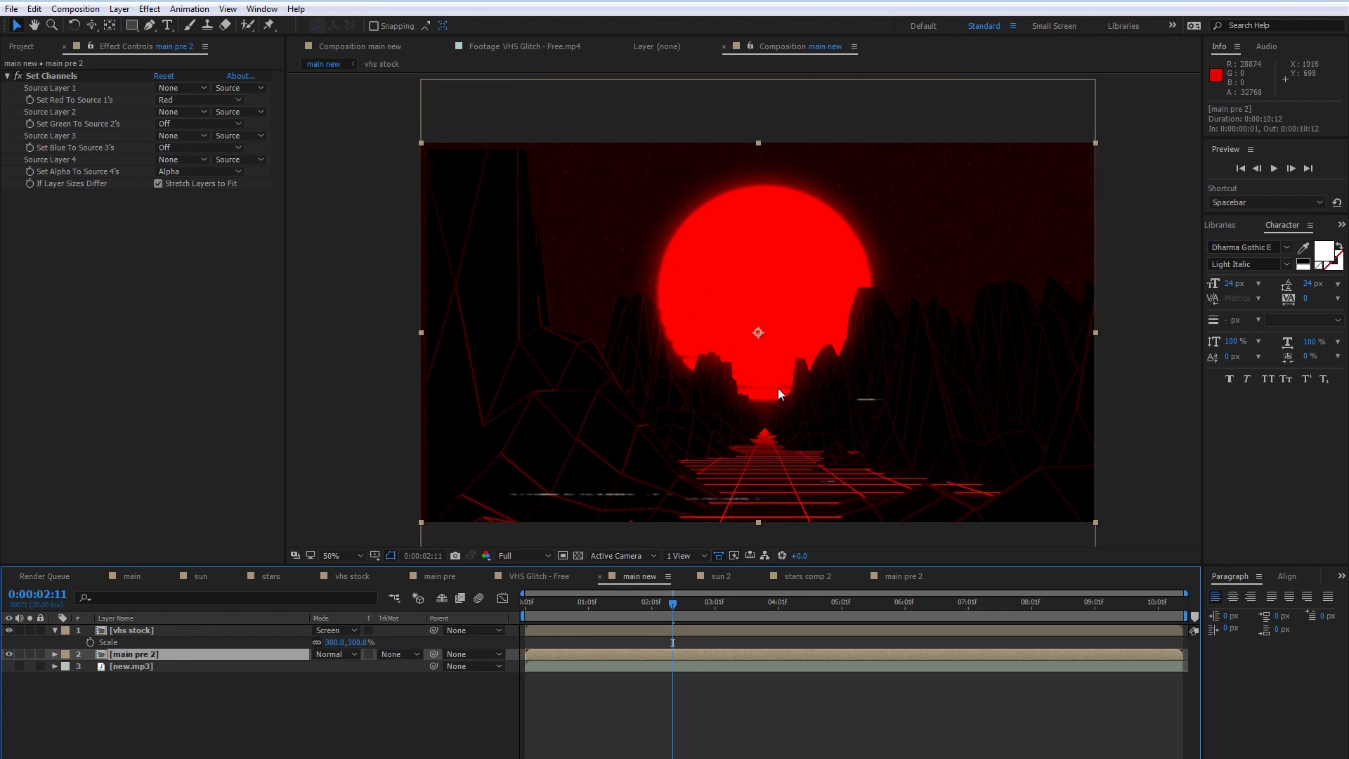
- Duplicate main pre 2 and make the copy green-only by setting its red source to Off and its green source to Green
left_click(172, 644)
left_click(166, 651)
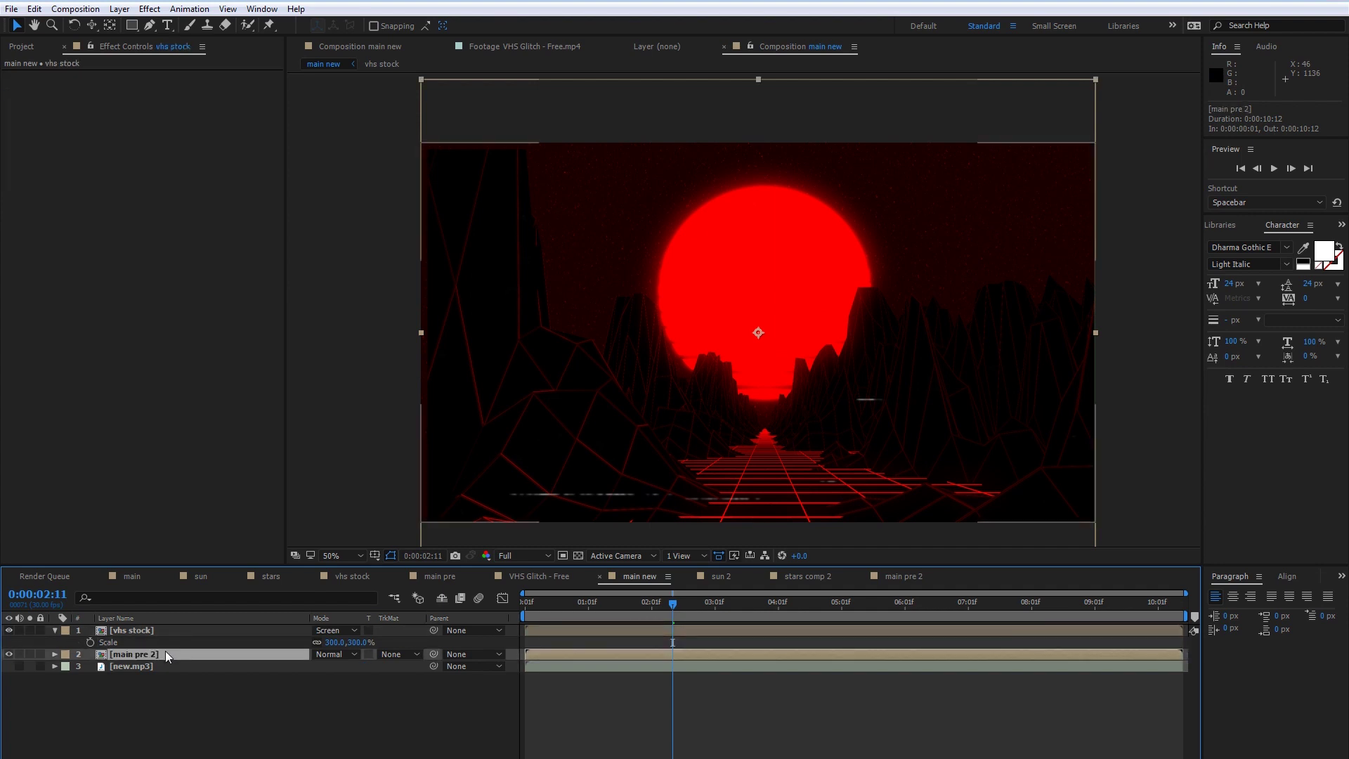
key("ctrl+d")
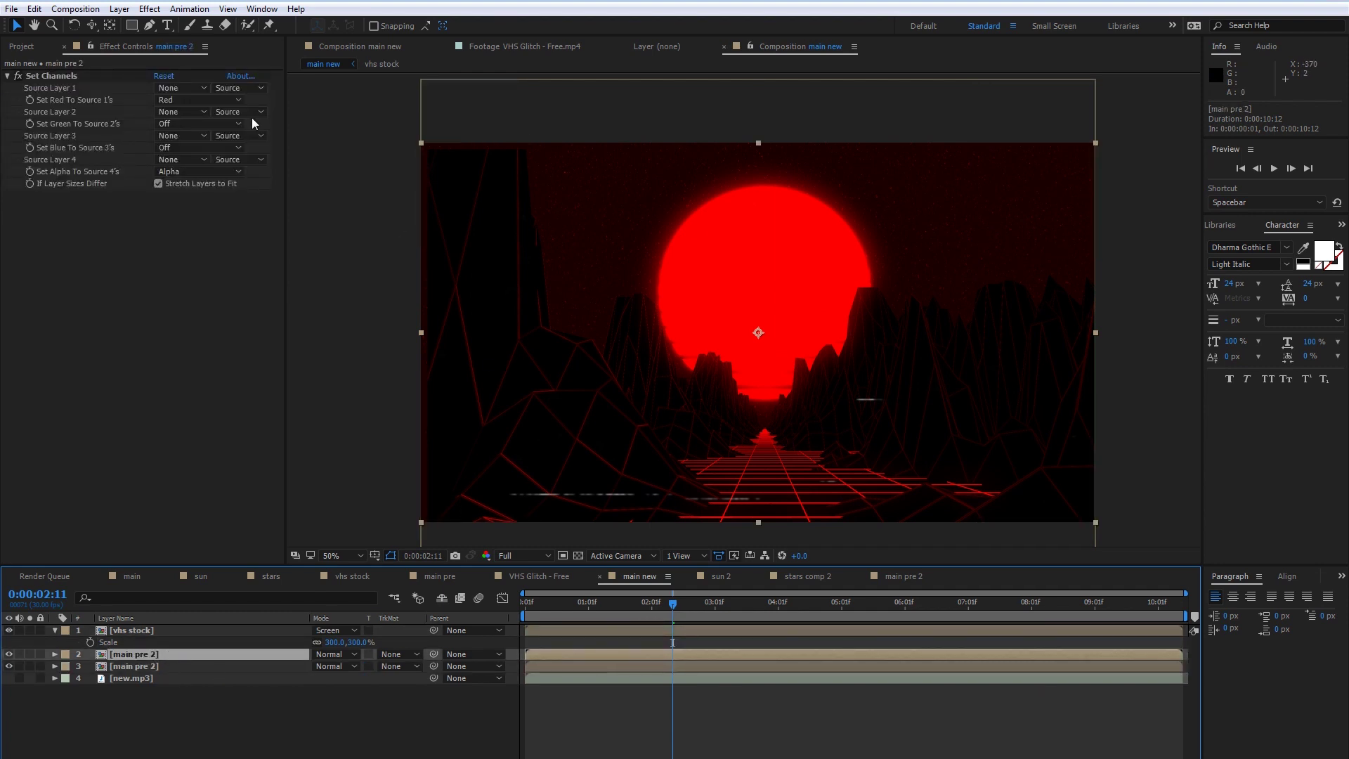
left_click(193, 103)
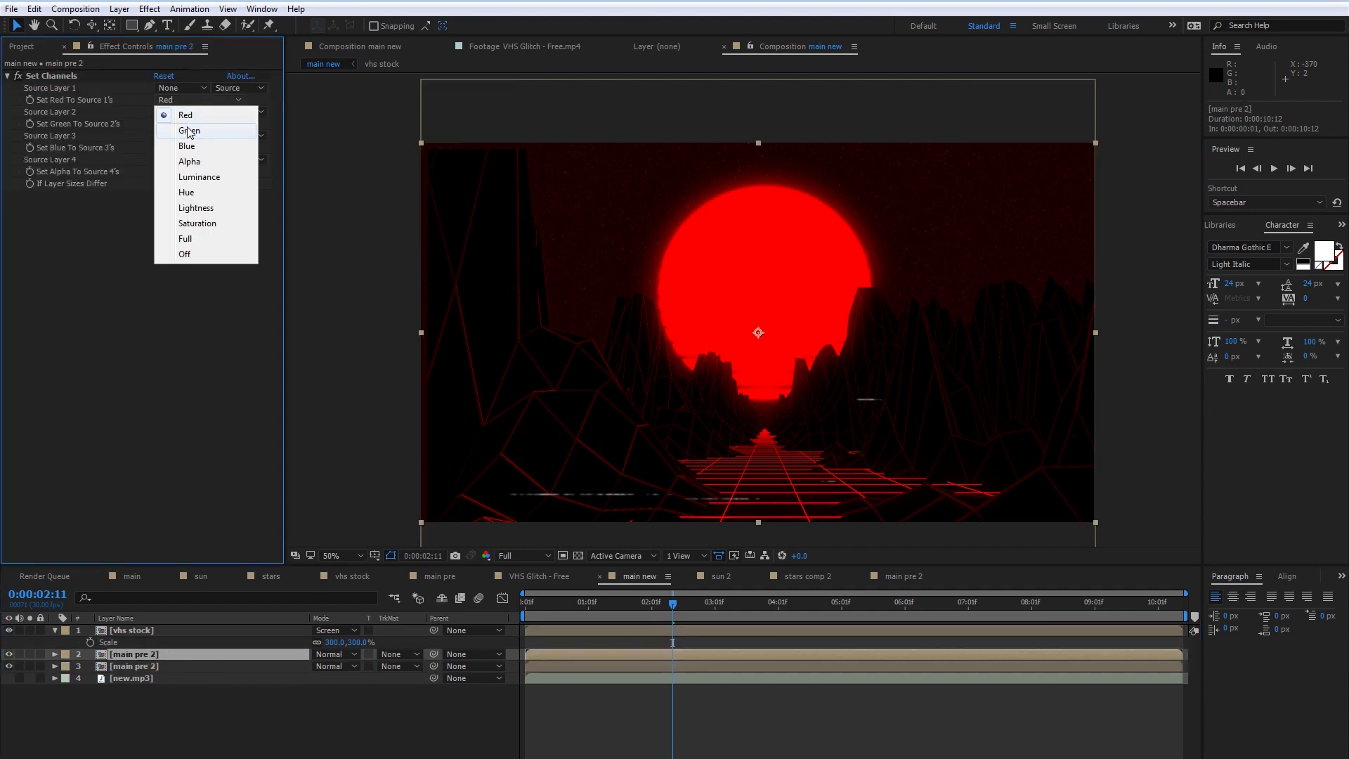
left_click(195, 257)
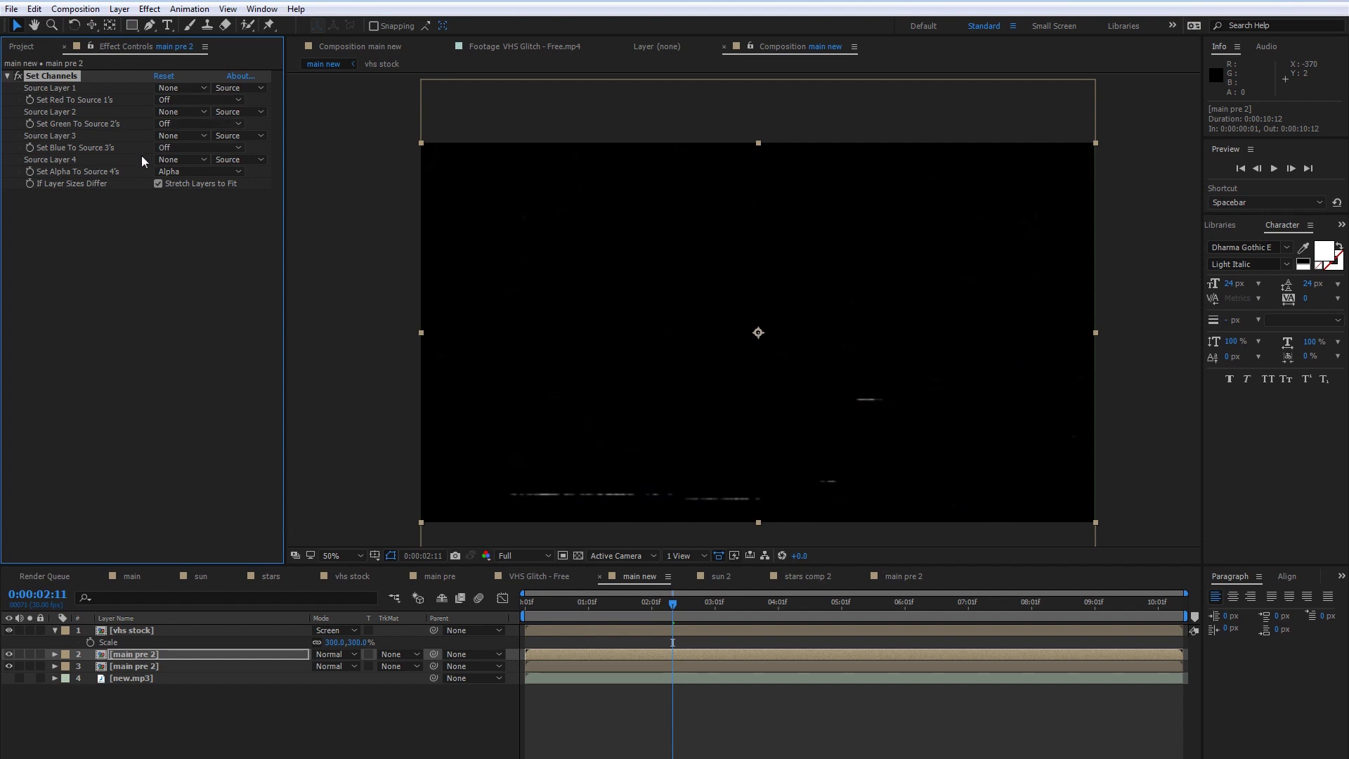
left_click(207, 124)
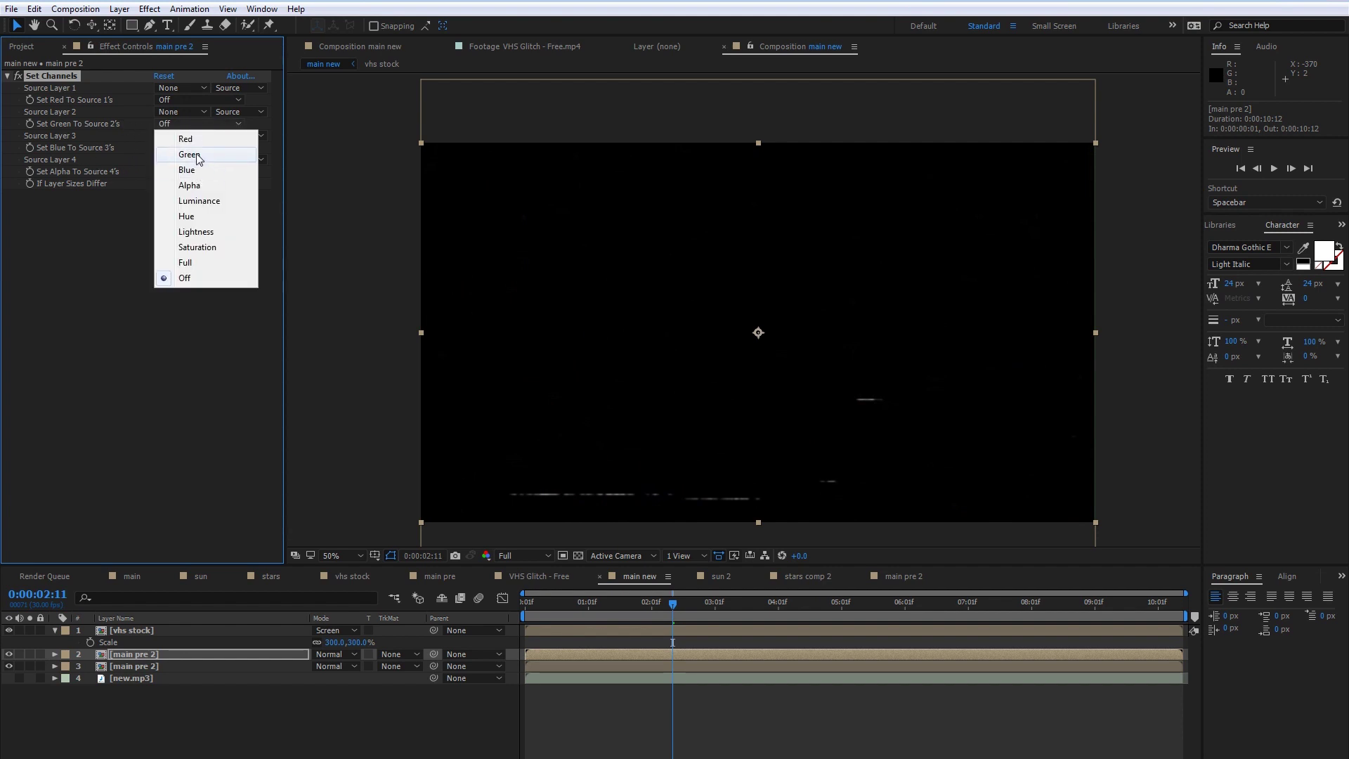
left_click(201, 154)
- Duplicate the green main pre 2 layer and make the copy blue-only, with green set to Off and blue set to Blue
left_click(138, 656)
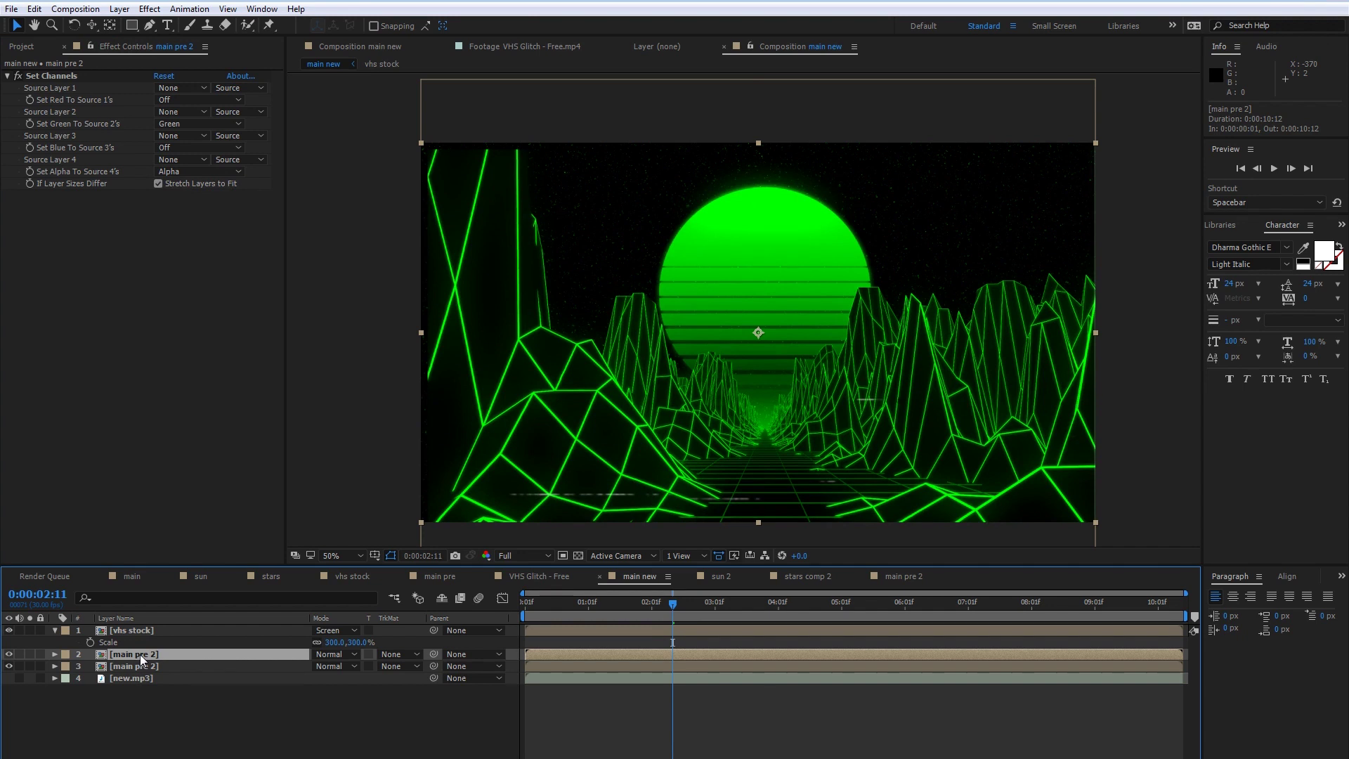
key("ctrl+d")
left_click(182, 126)
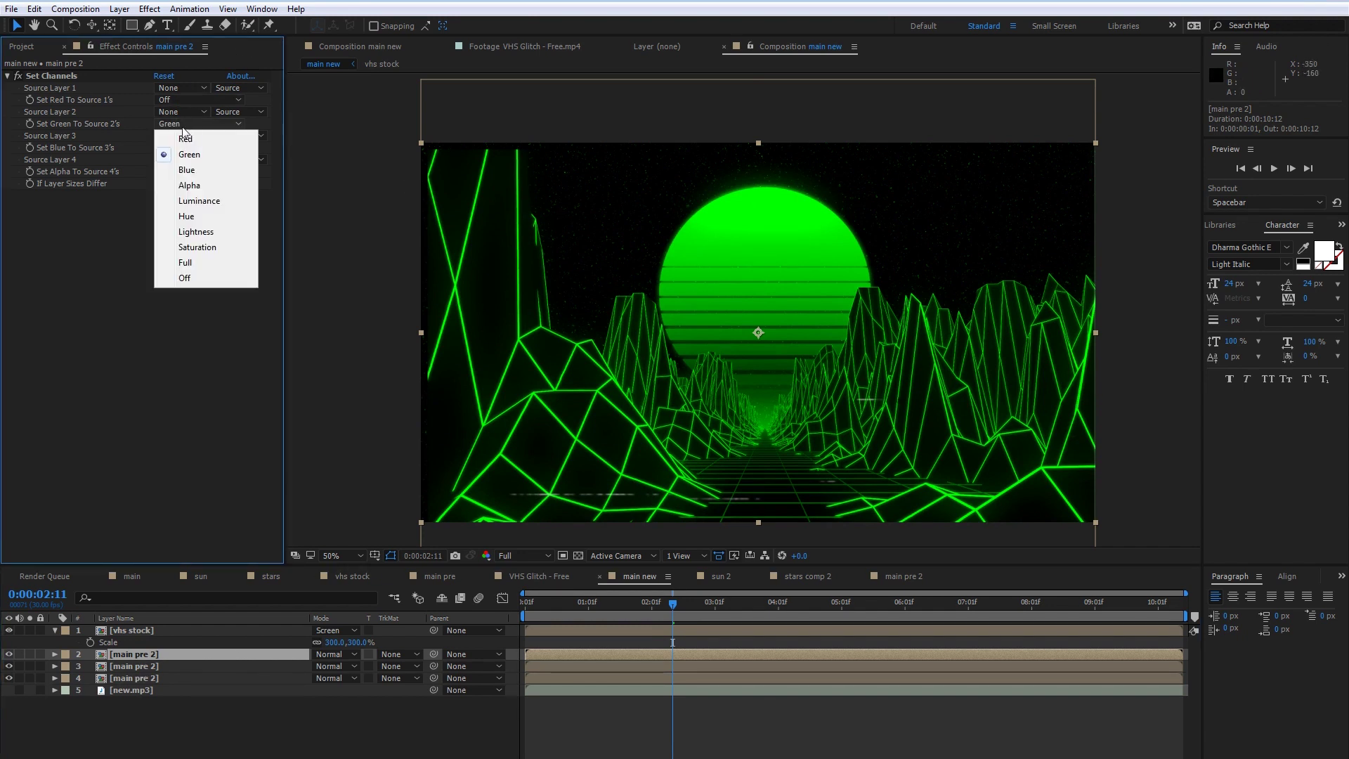
left_click(185, 277)
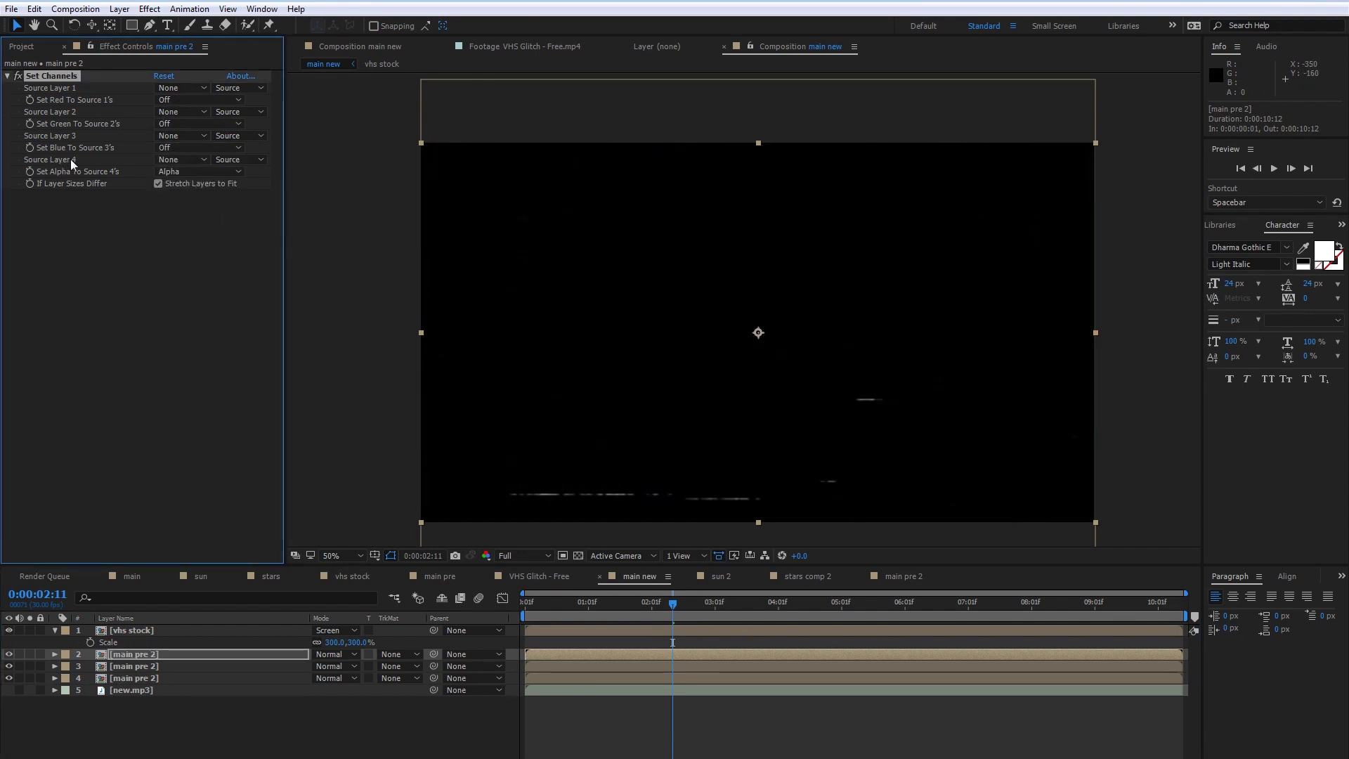
left_click(179, 149)
left_click(203, 197)
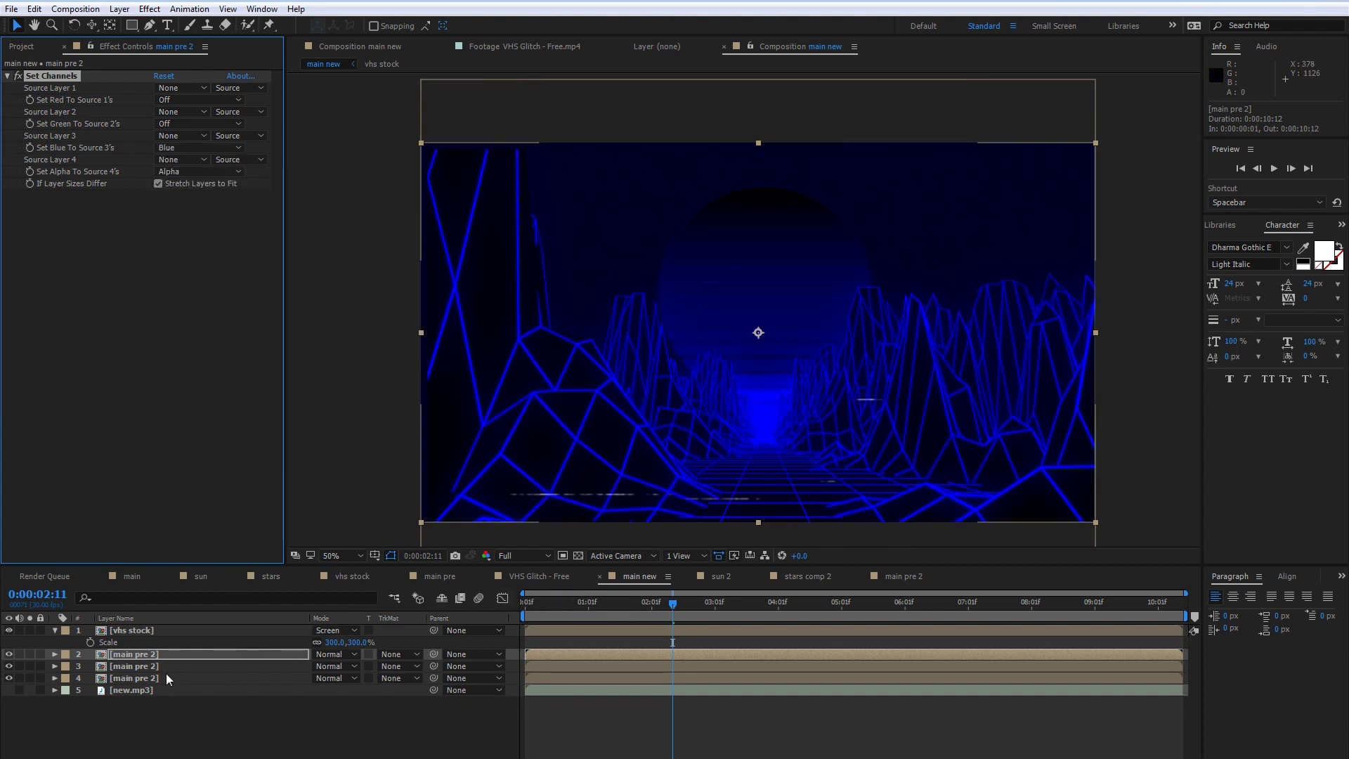
- Set the blending mode of the blue and green main pre 2 layers to Add
left_click(192, 666, "shift")
left_click(328, 655)
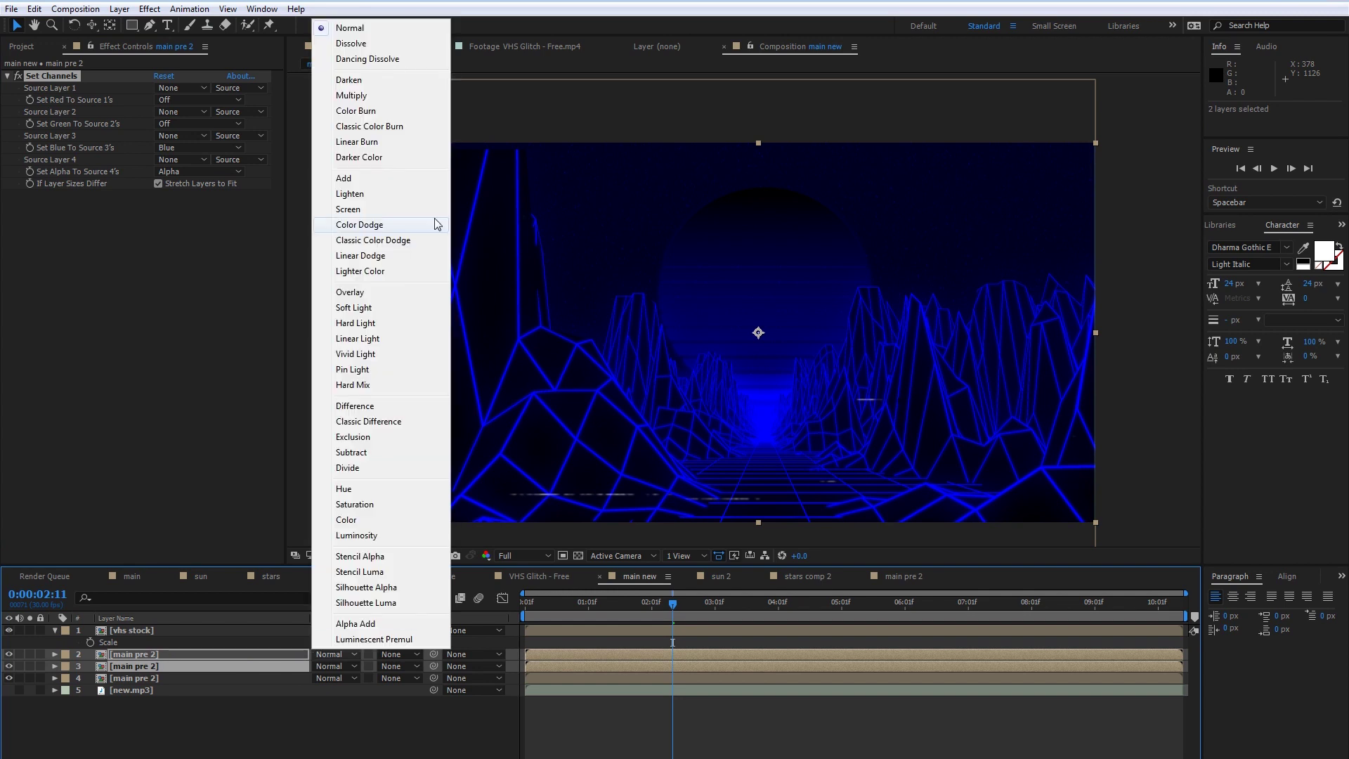
left_click(344, 178)
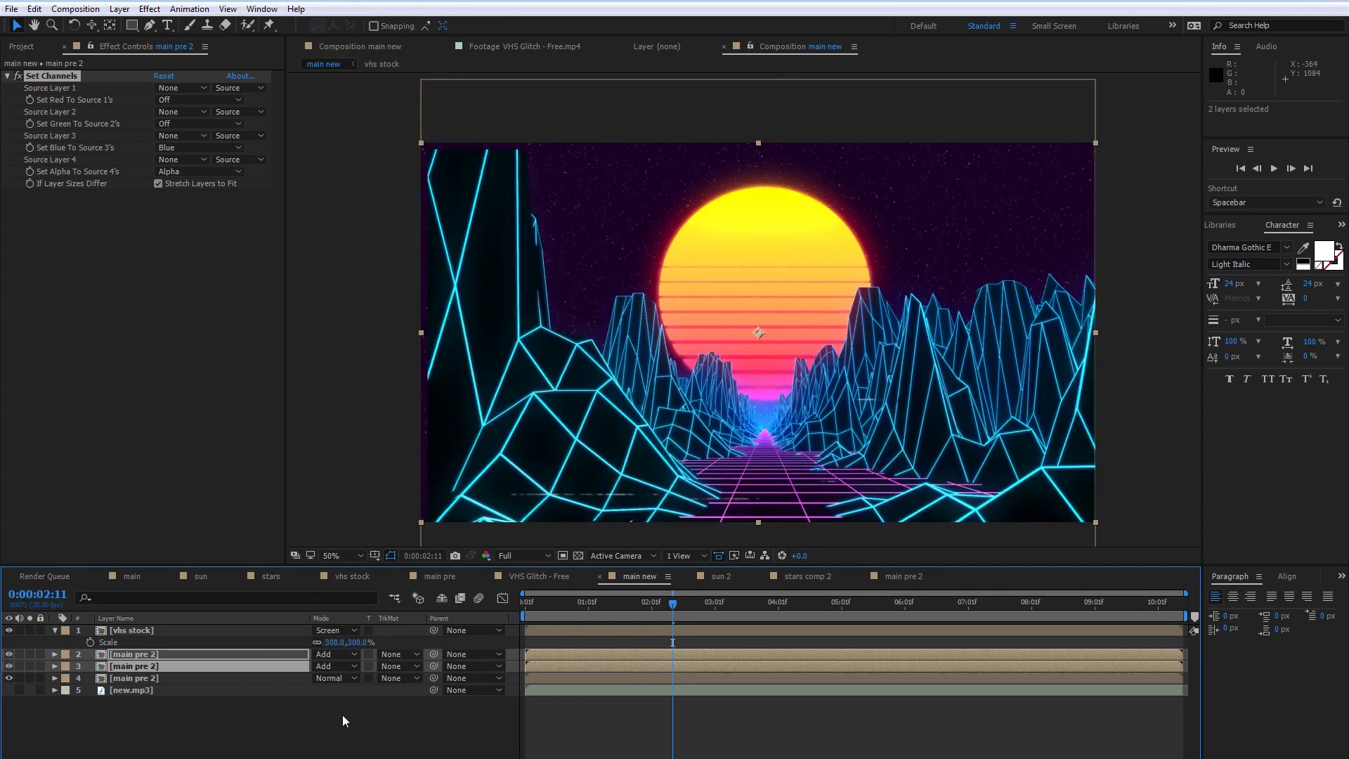
left_click(222, 746)
- Scale the green main pre 2 layer to 101% and the blue one to 102%
left_click(158, 666)
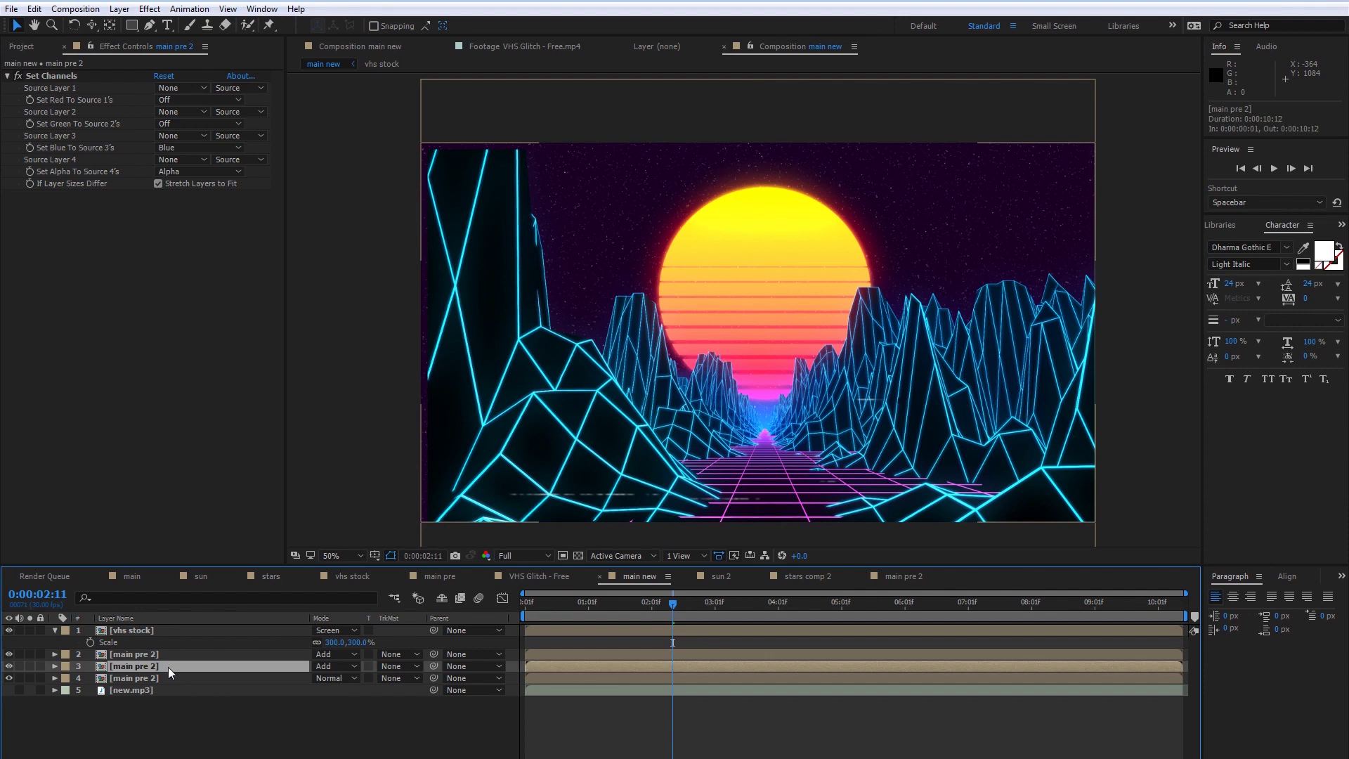
key("s")
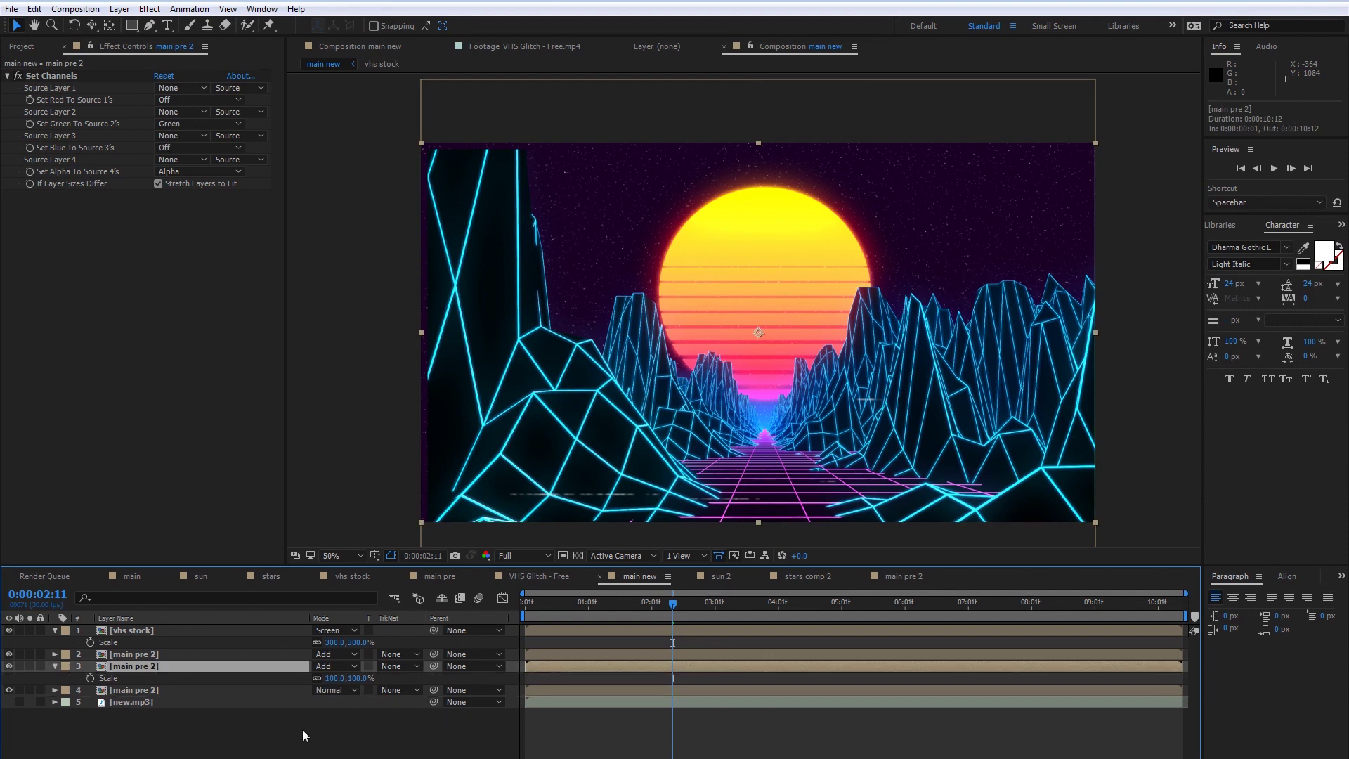
left_click(336, 678)
type("10")
key("Return")
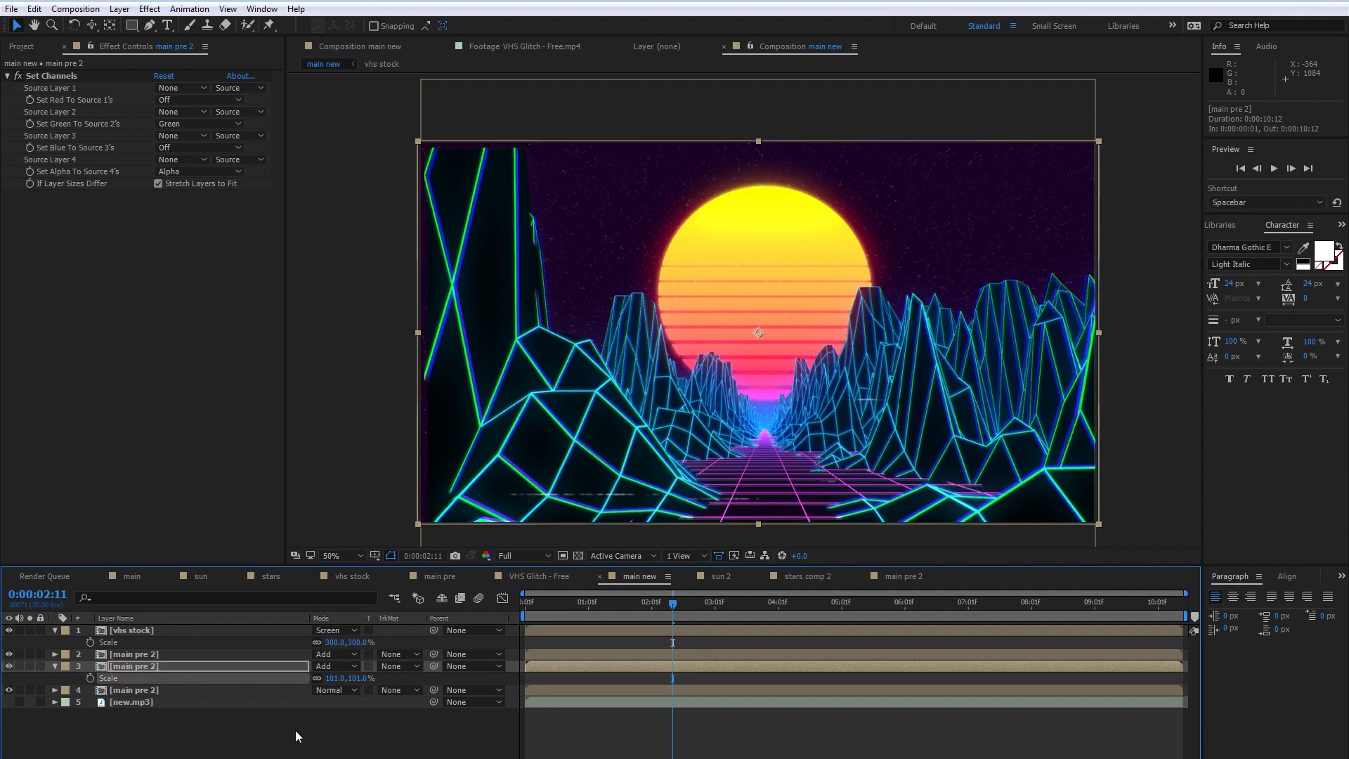
left_click(158, 654)
key("s")
left_click(342, 666)
type("102")
key("Return")
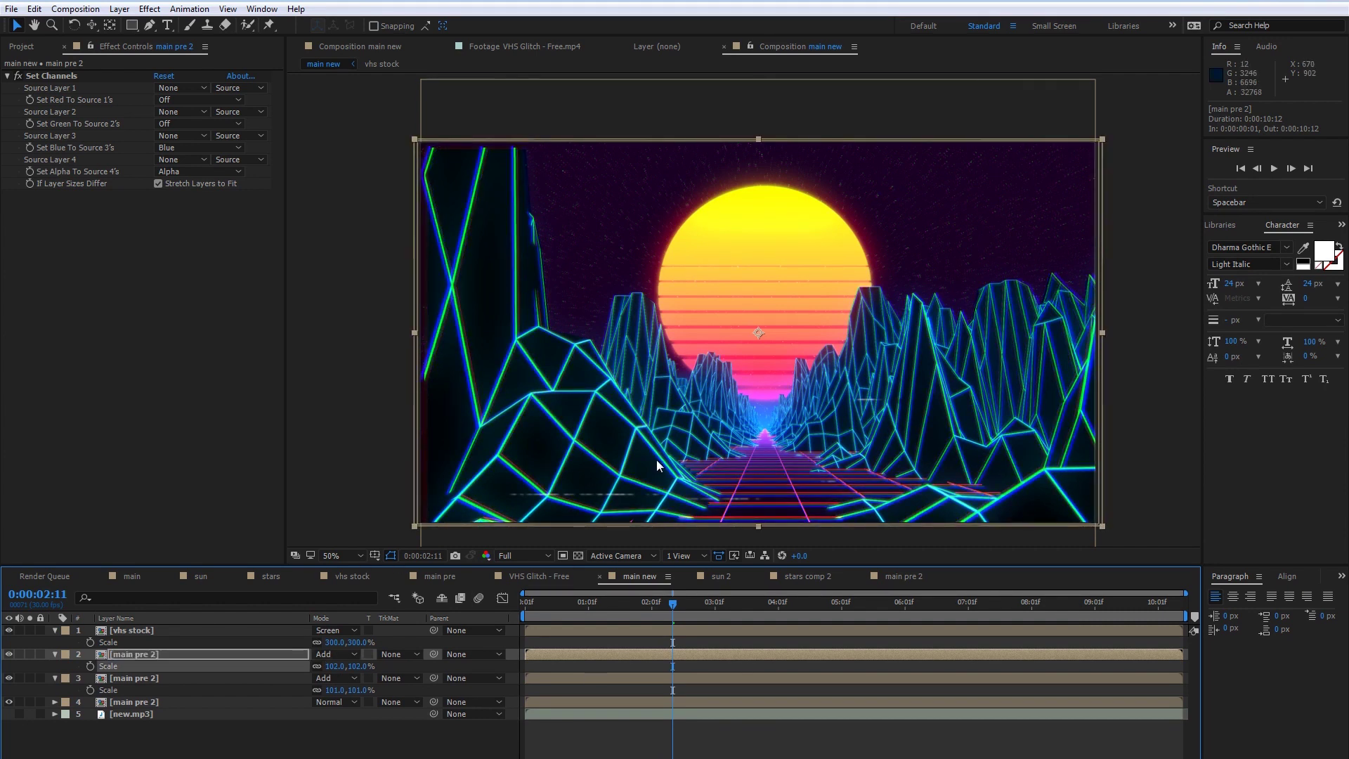
- Examine the colour-channel fringing at another frame and preview main new from the start
left_click_drag(647, 462, 612, 418)
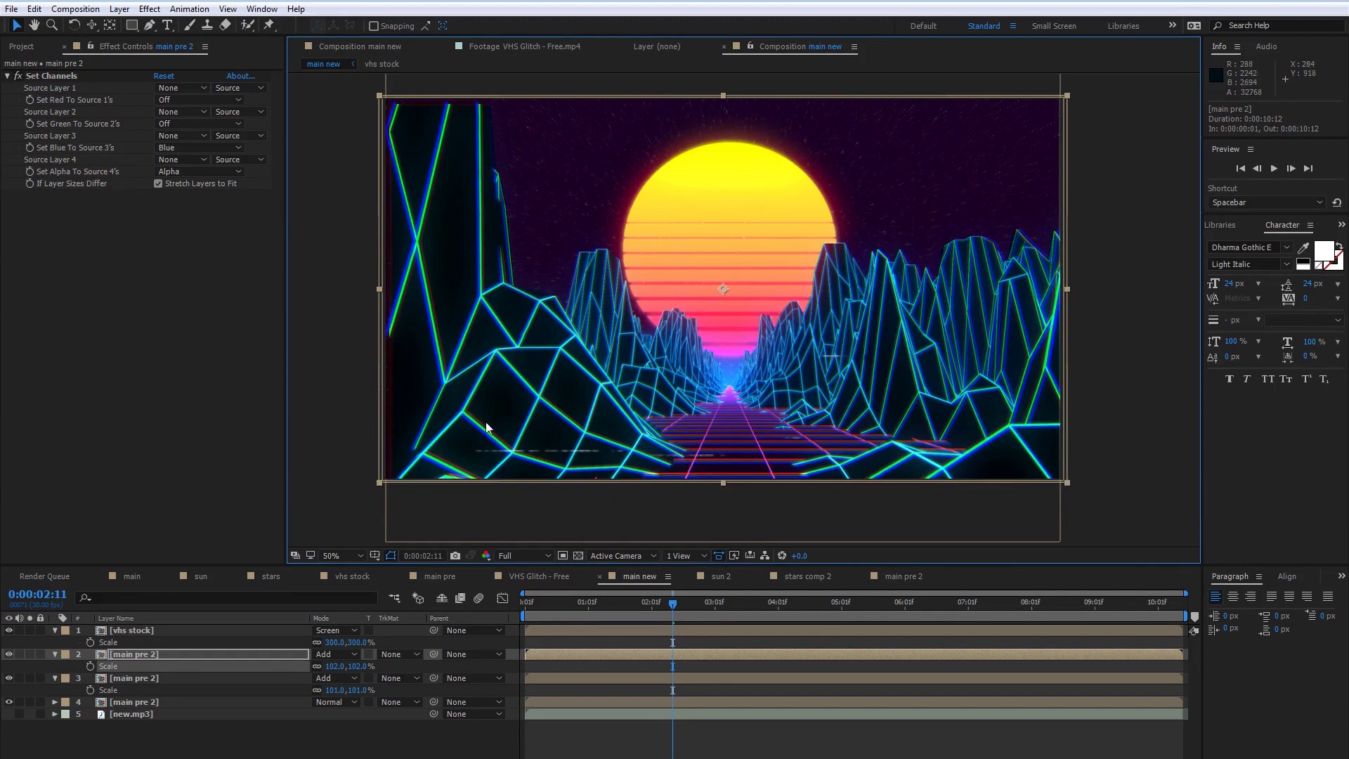
left_click(603, 602)
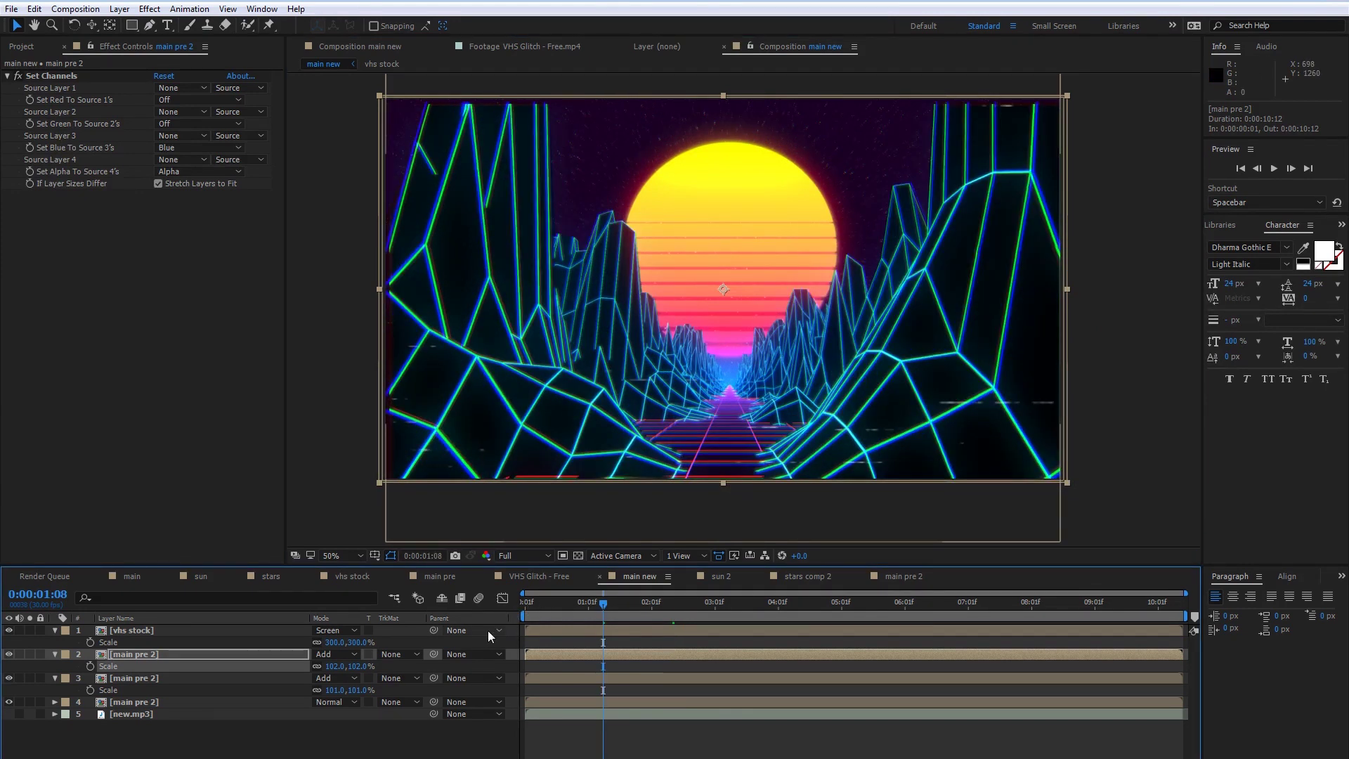
left_click_drag(608, 400, 610, 427)
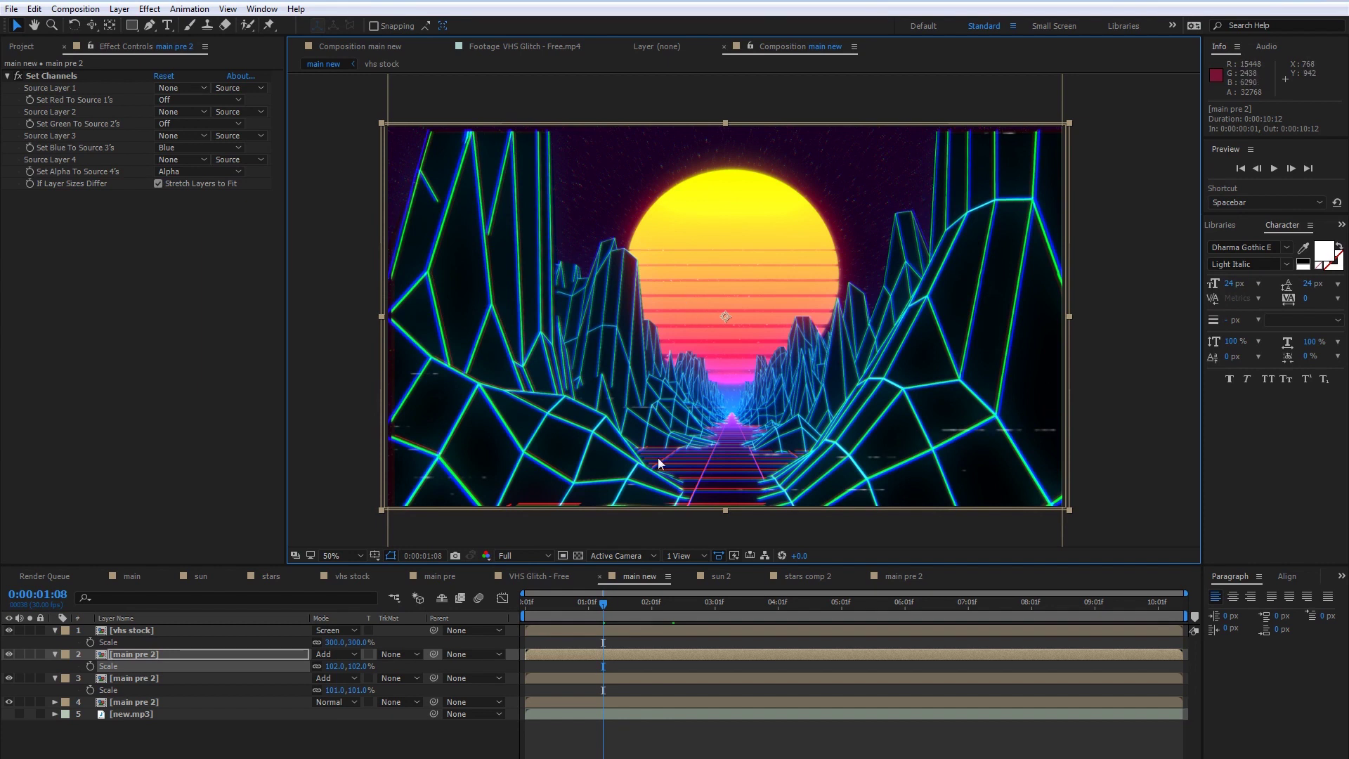
left_click_drag(571, 604, 379, 592)
key("space")
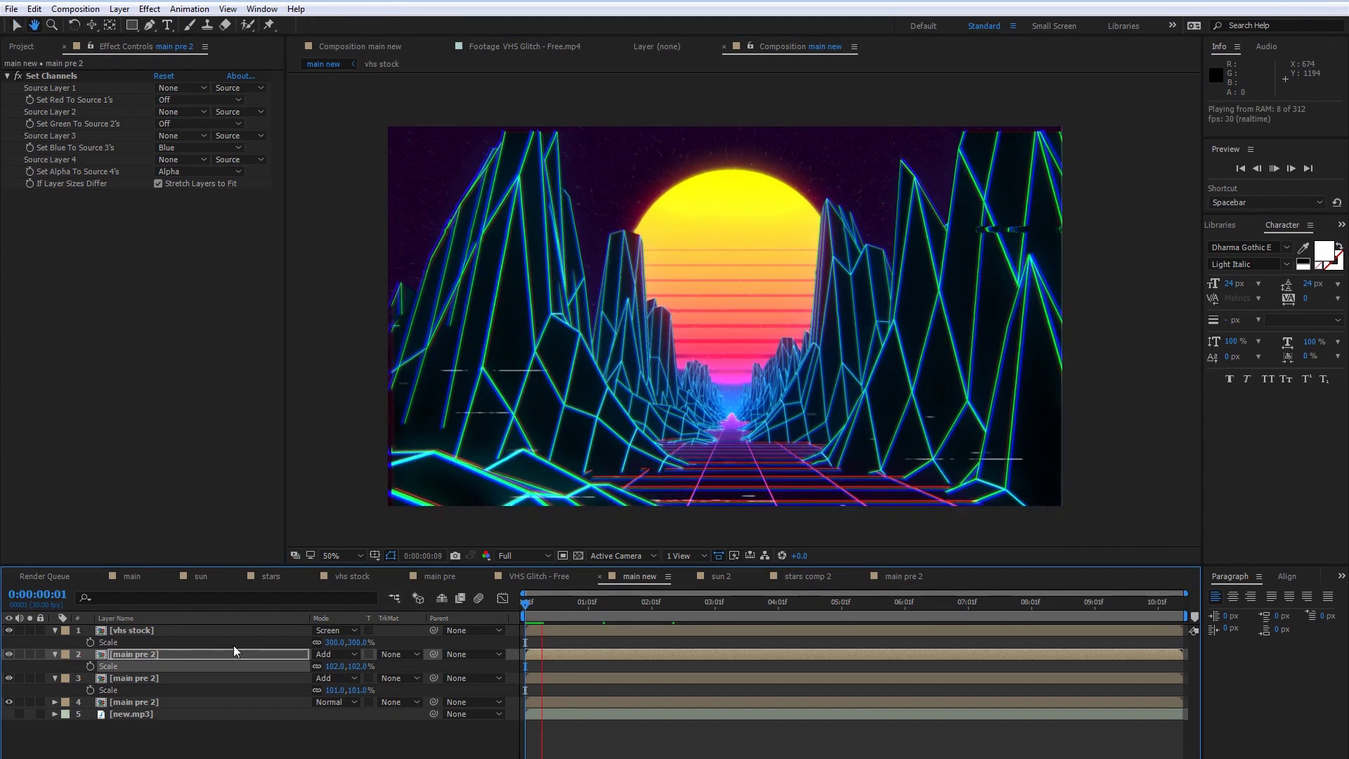
key("space")
- Parent the blue and green main pre 2 layers to the red main pre 2 layer
left_click(161, 679)
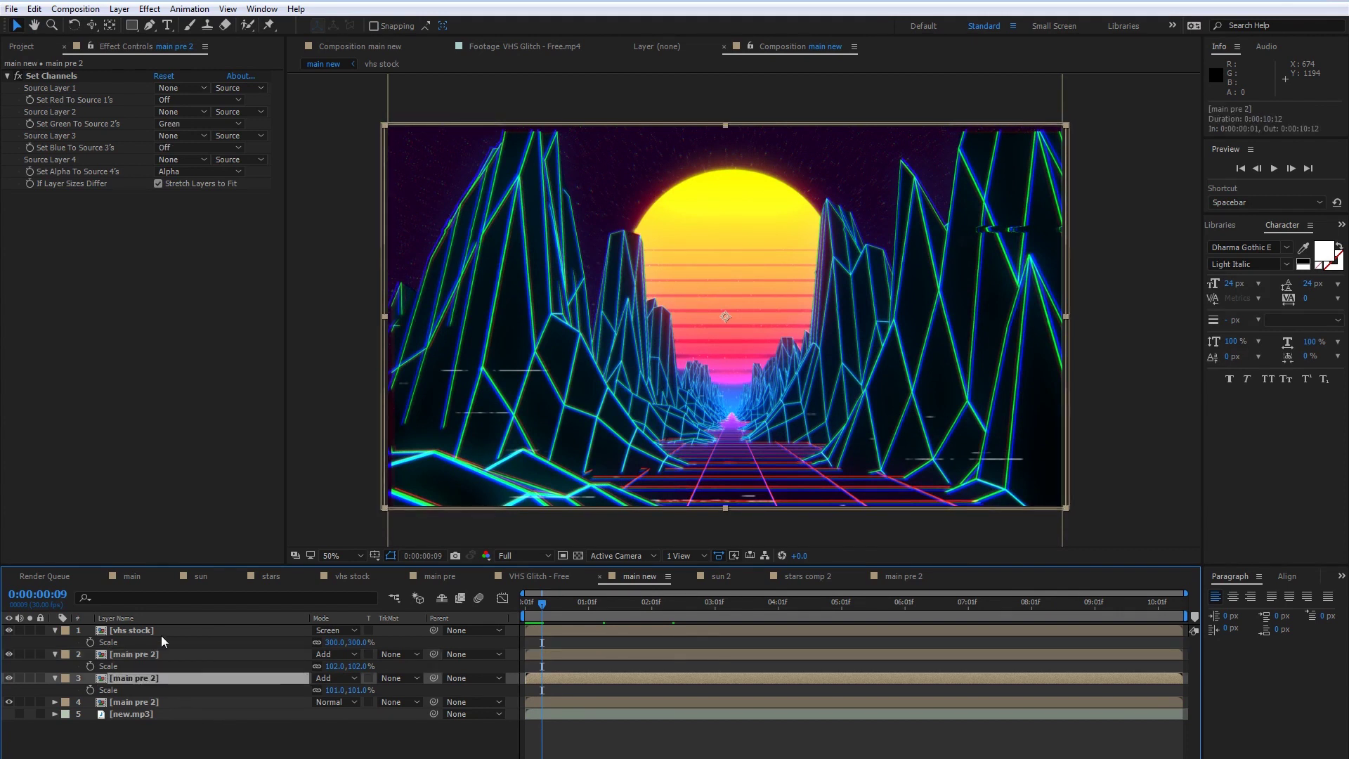
left_click(151, 701)
left_click(151, 654)
left_click(155, 677, "shift")
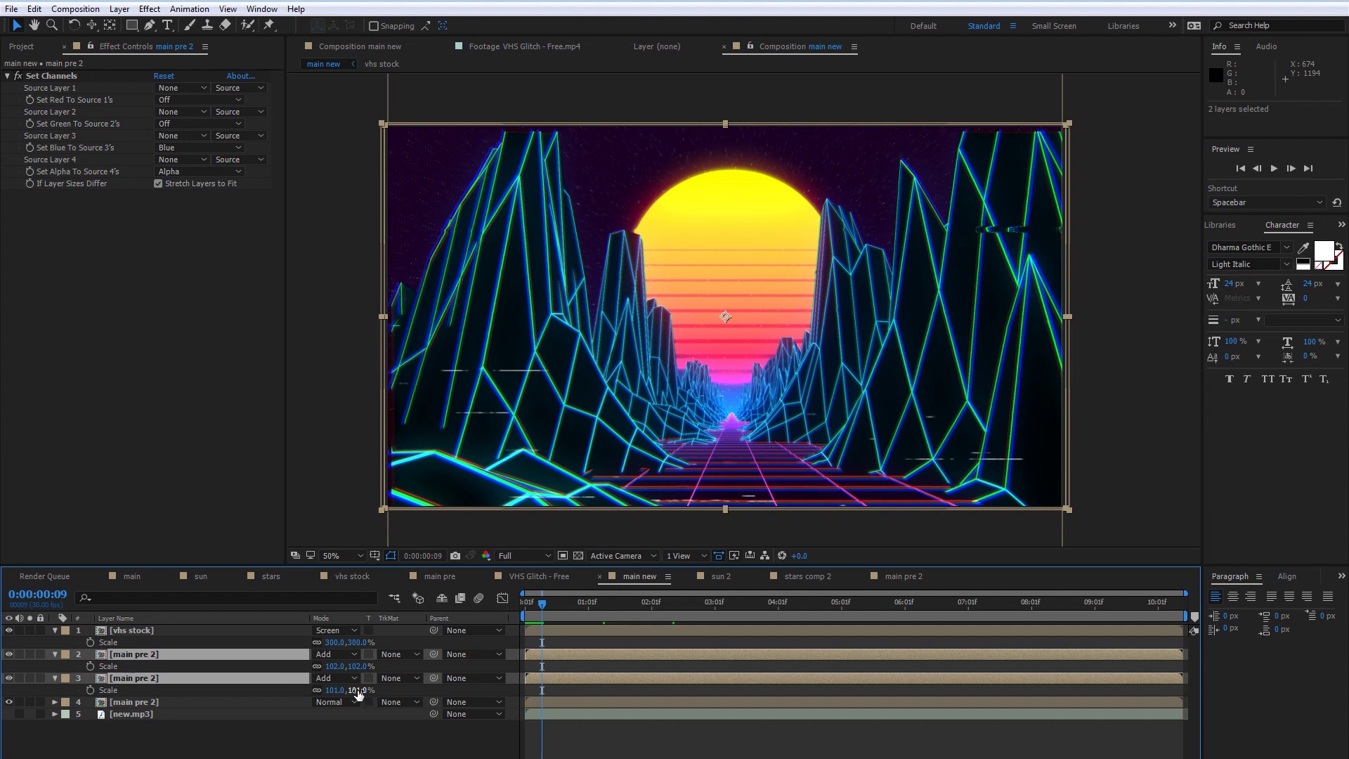
left_click_drag(433, 678, 151, 706)
- Try adjusting the scale of the red main pre 2 parent layer and undo the change
left_click(151, 706)
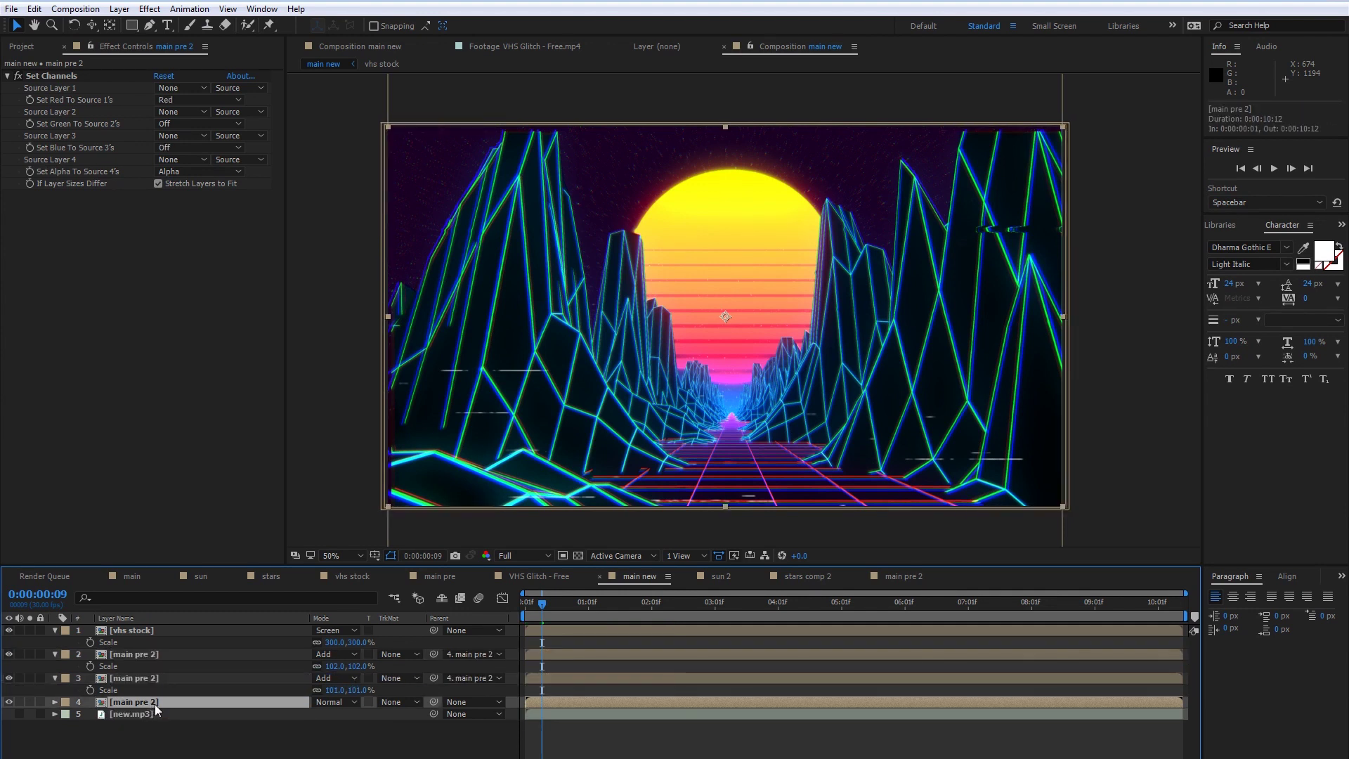
key("s")
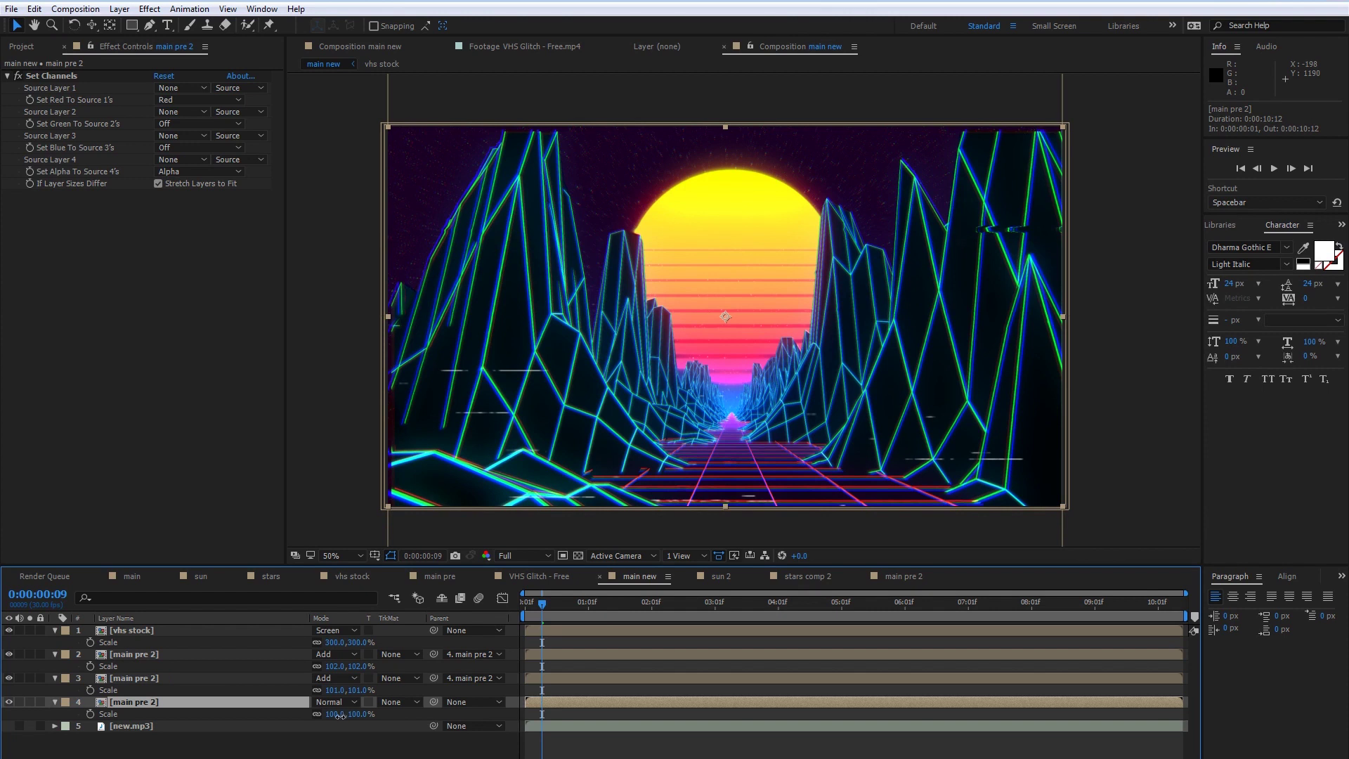
left_click_drag(341, 715, 344, 716)
key("ctrl+z")
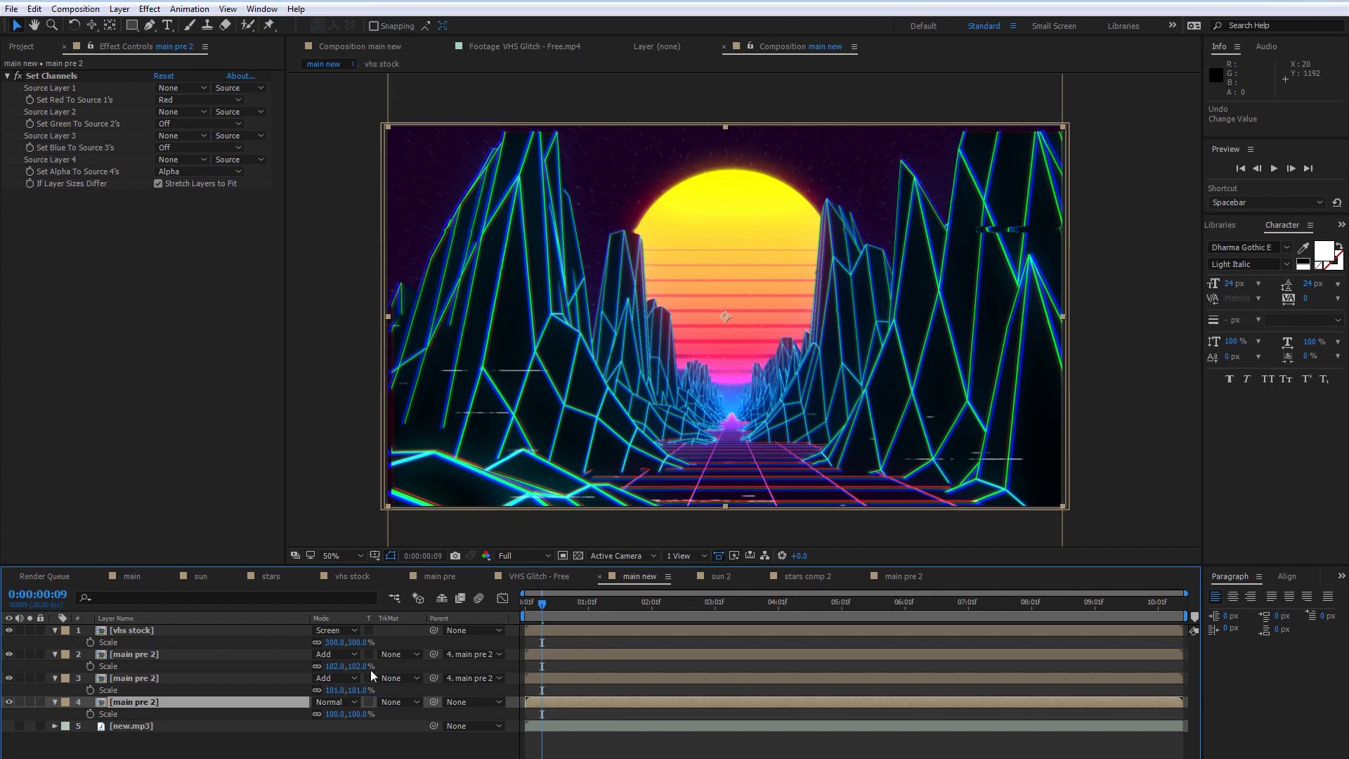
- Set the scale of the red main pre 2 parent layer to 102%
left_click(336, 713)
type("102")
key("Return")
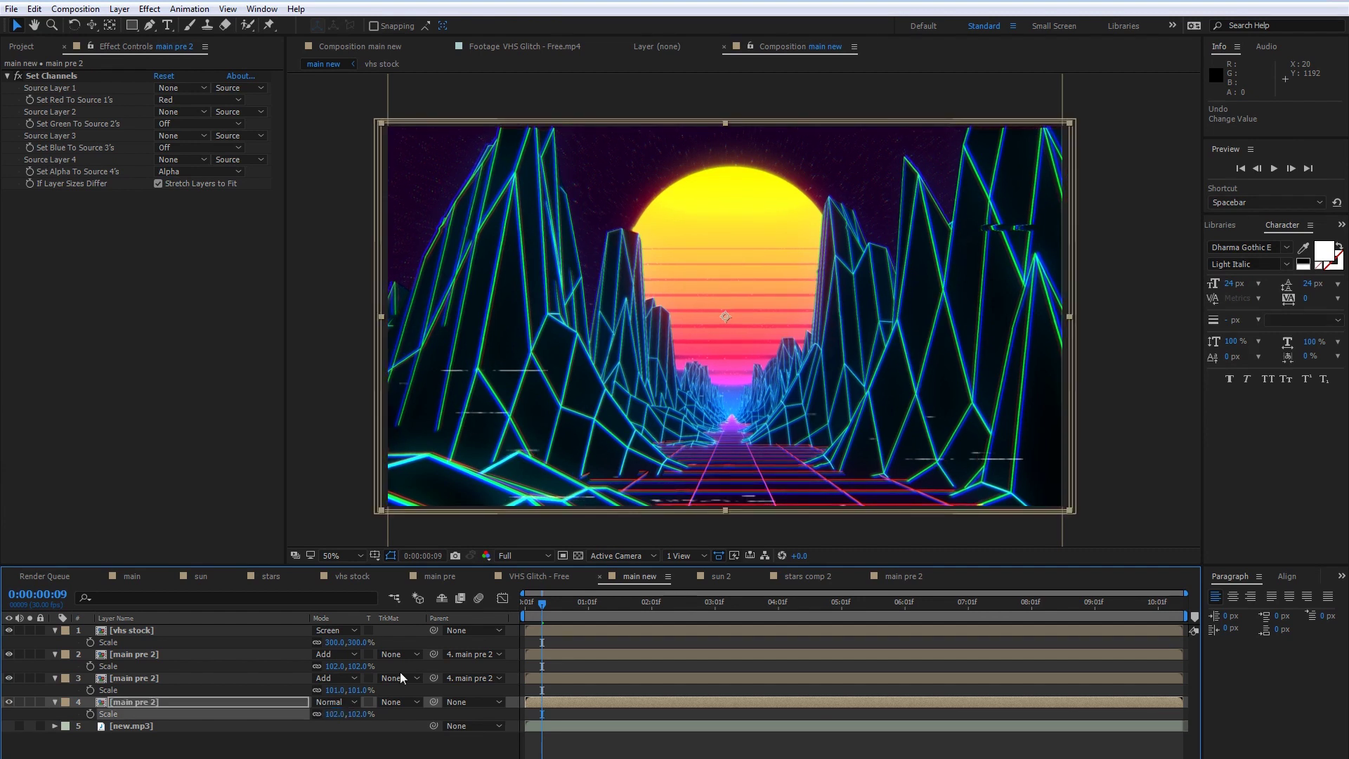
- Show the title/action safe guides and nudge the red main pre 2 parent layer to position 940, 534 to centre the sun
key("Up")
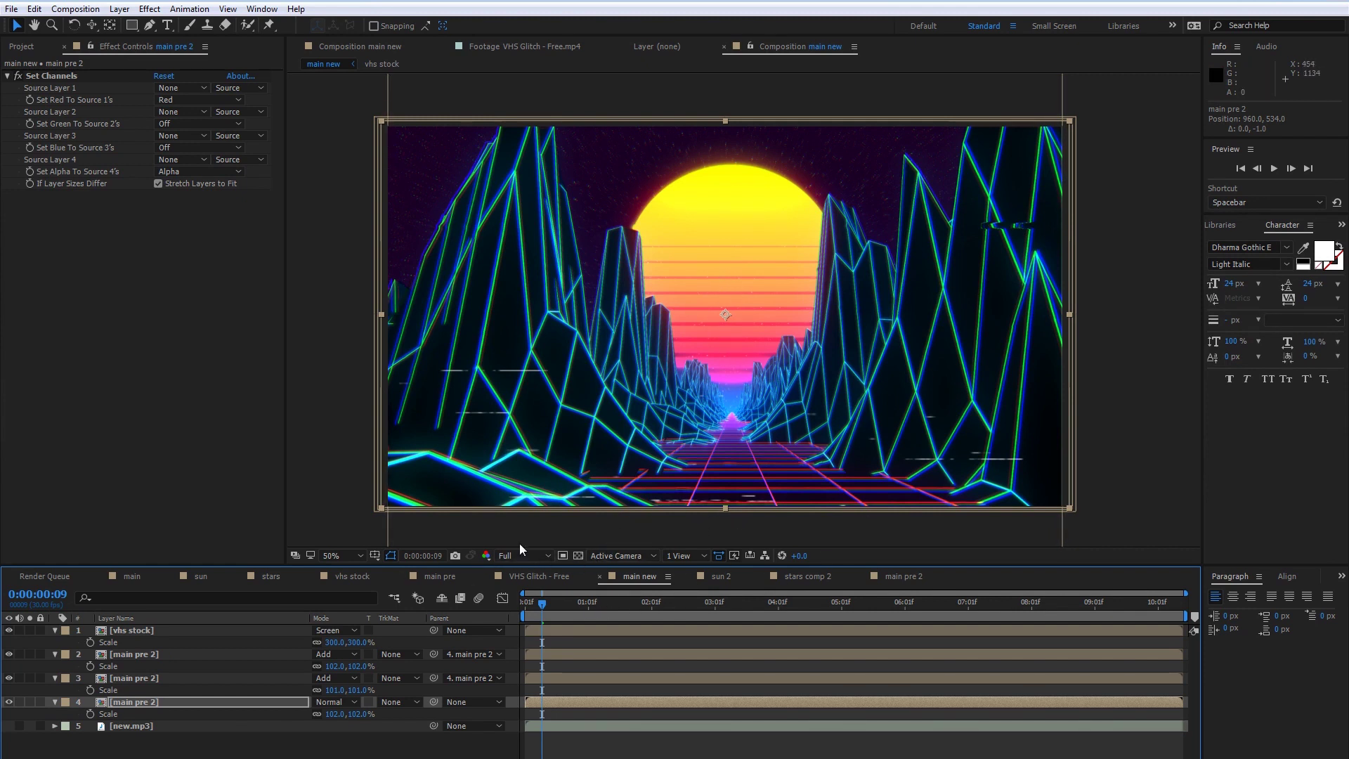
left_click(376, 555)
left_click(404, 571)
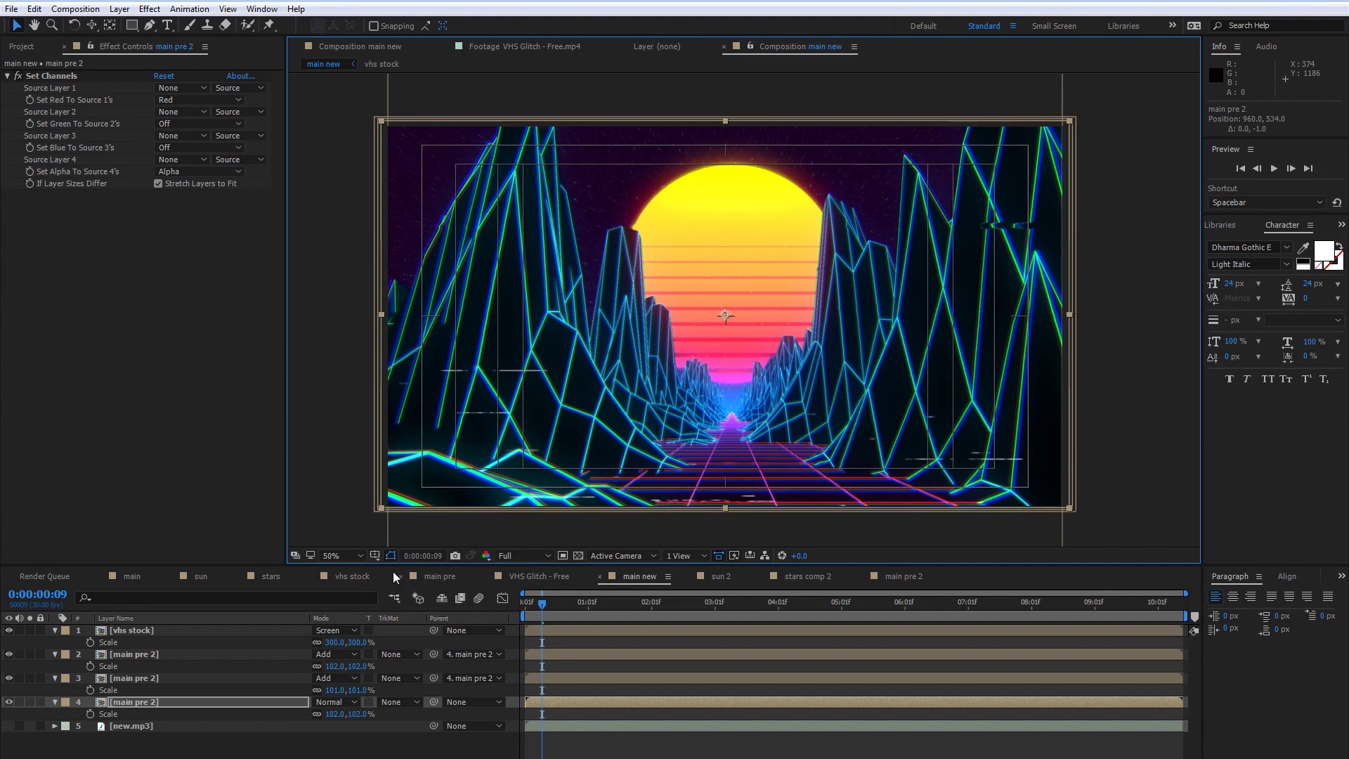
key("shift+Left")
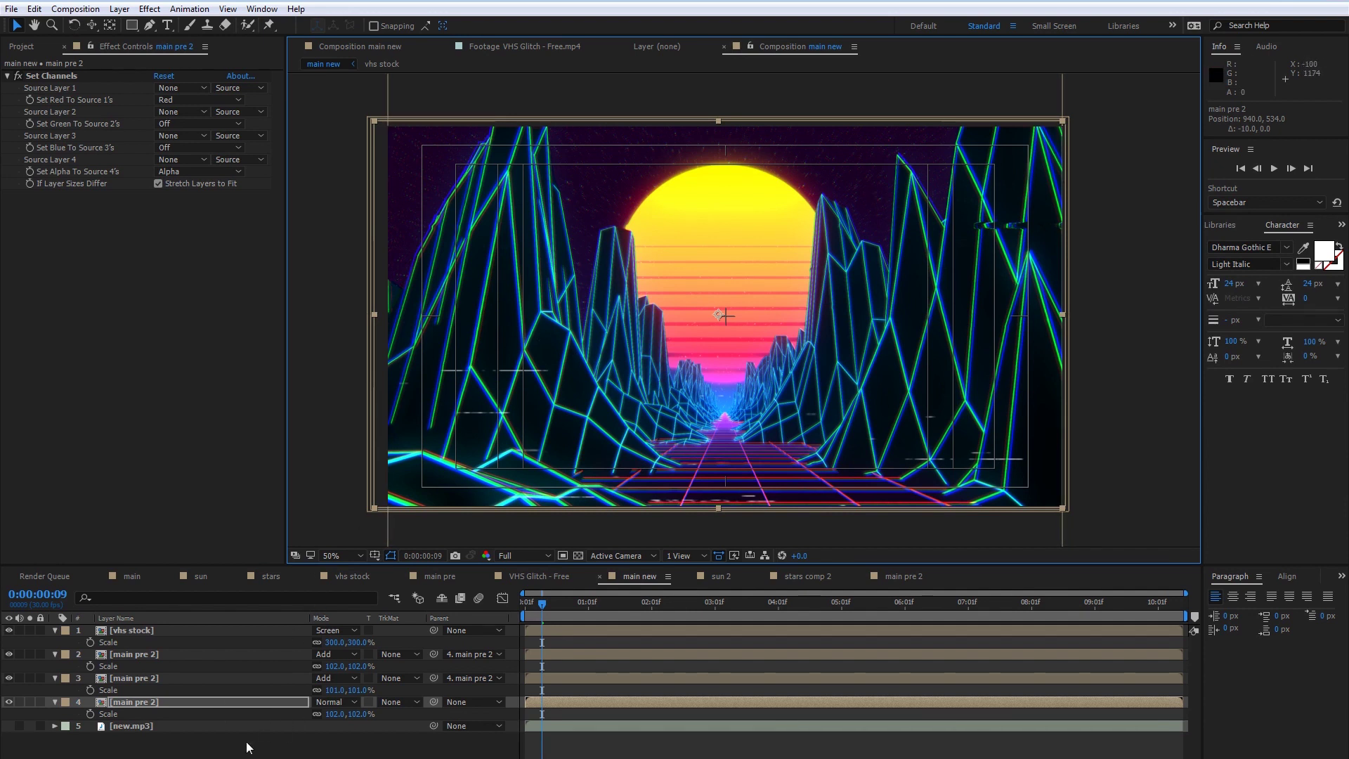
- Add a new adjustment layer above all other layers in main new
left_click(229, 754)
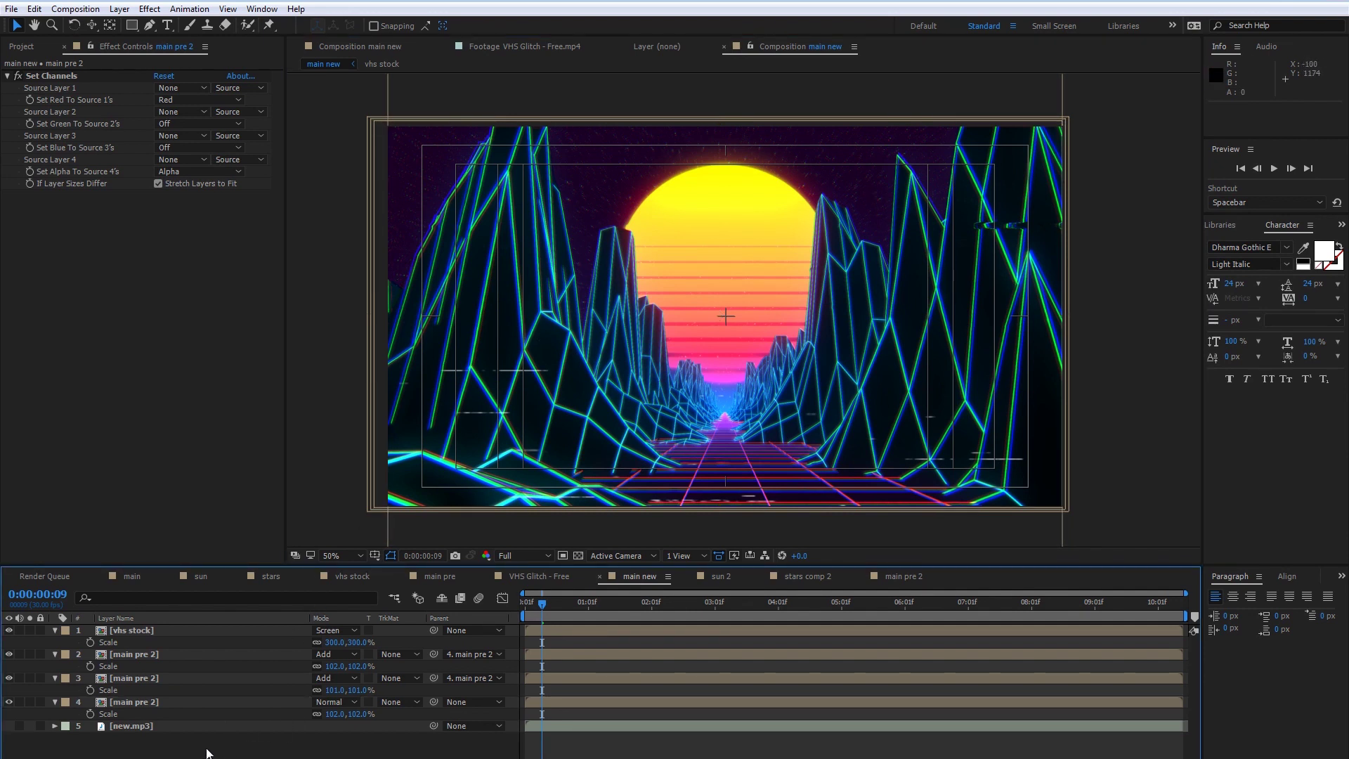
right_click(206, 753)
mouse_move(284, 594)
left_click(458, 709)
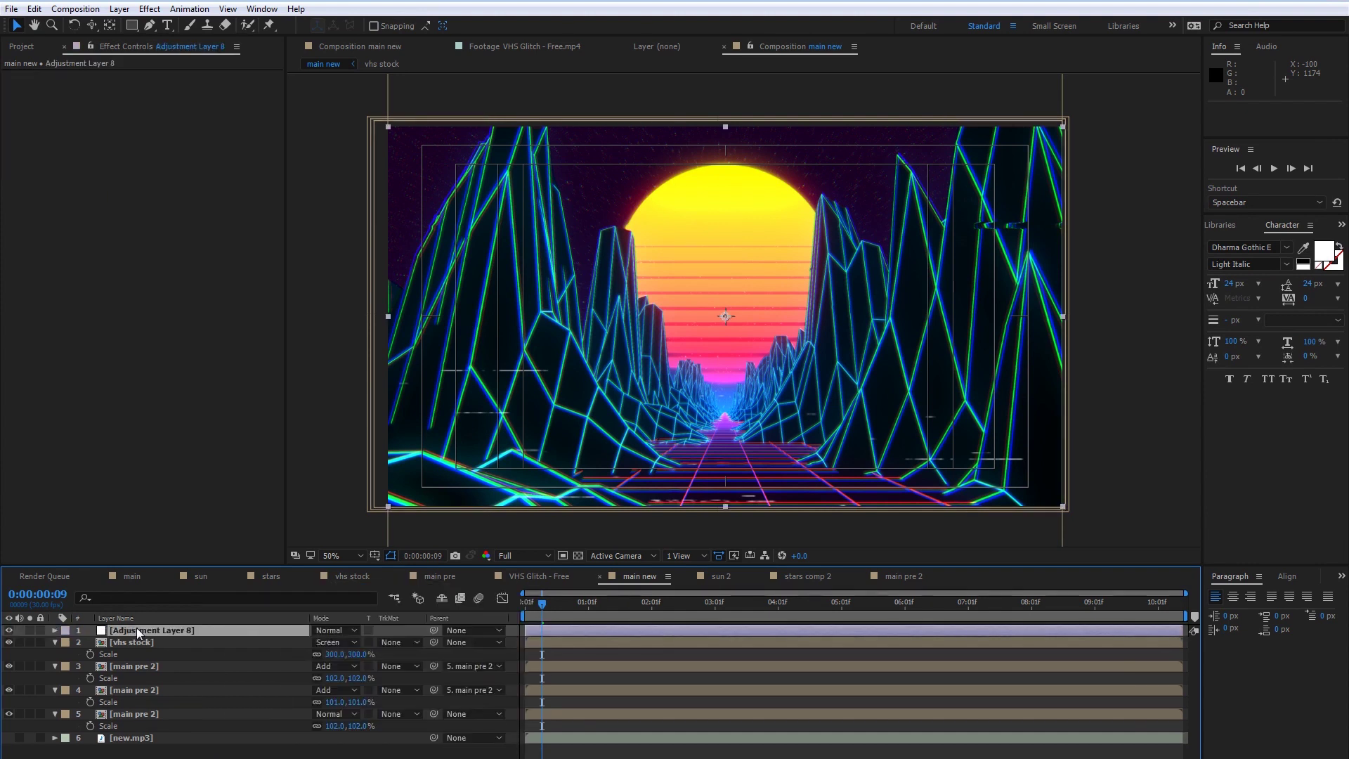
- Apply the Curves effect to the adjustment layer and slightly lift the shadow end of the RGB curve
right_click(139, 636)
mouse_move(222, 261)
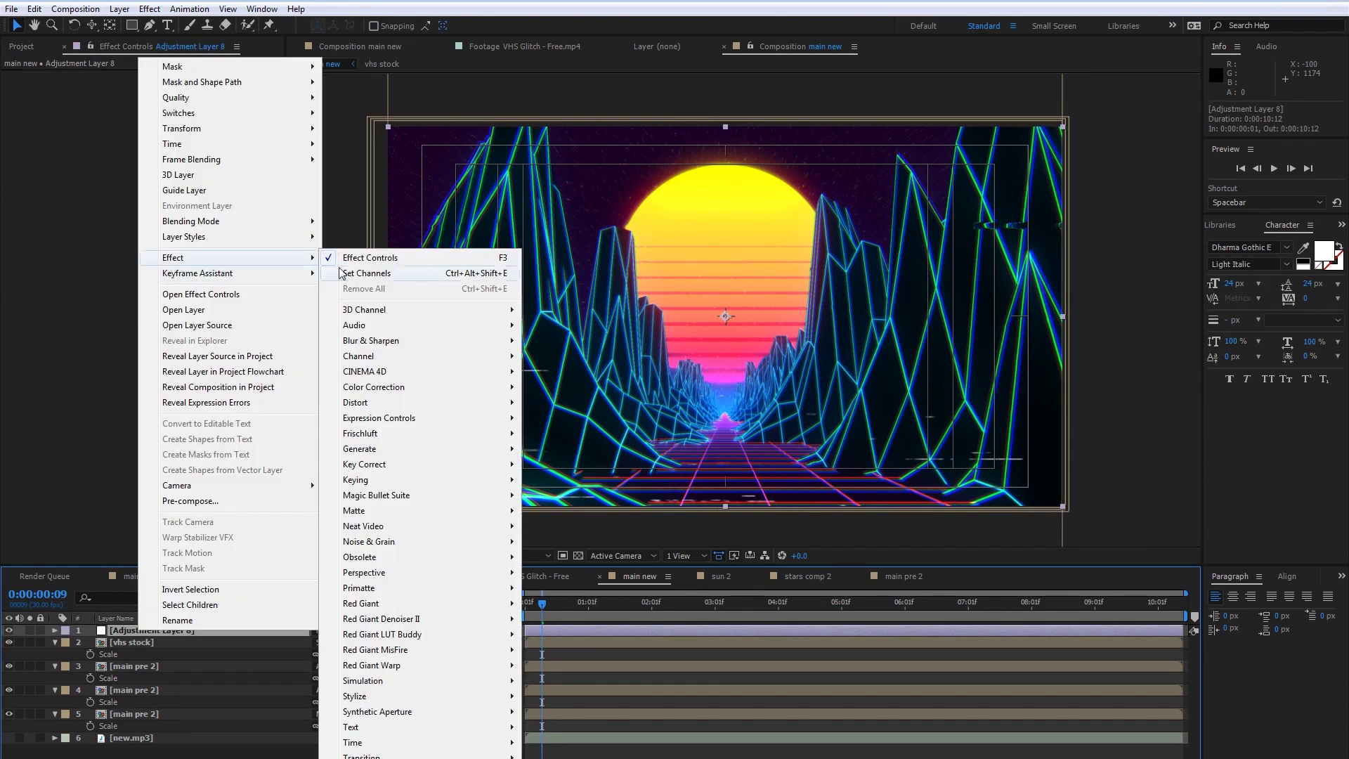
mouse_move(415, 395)
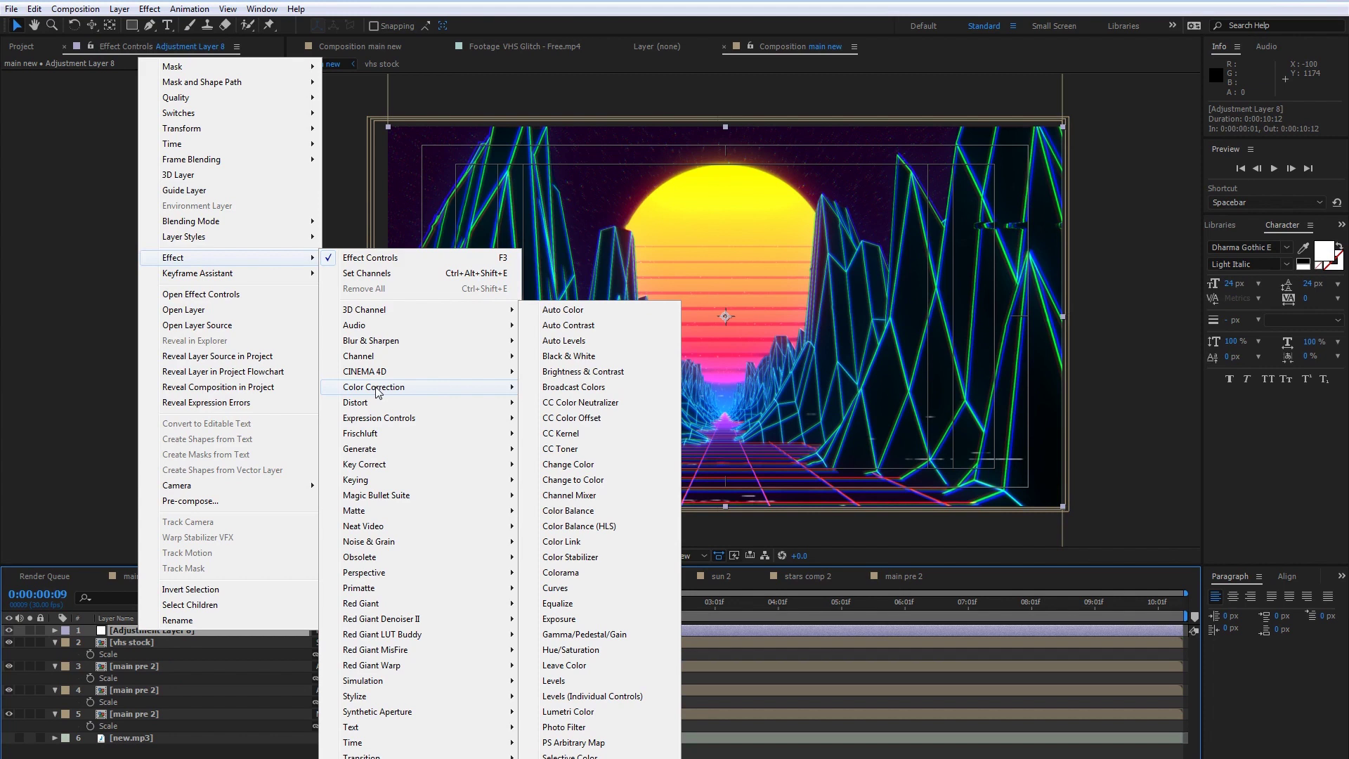
left_click(587, 589)
mouse_move(36, 302)
left_mouse_down()
mouse_move(56, 286)
mouse_move(45, 290)
left_mouse_up()
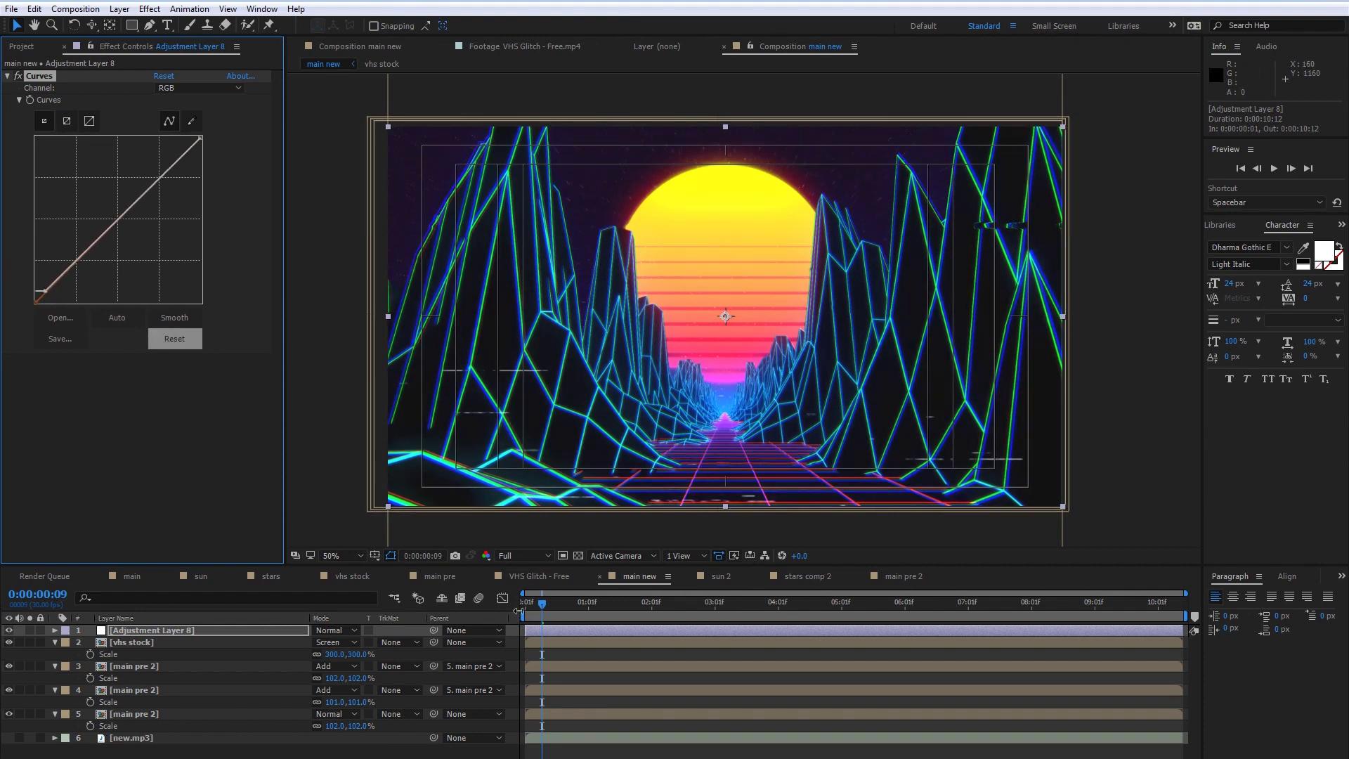
- Preview the graded main new composition from the start
key("space")
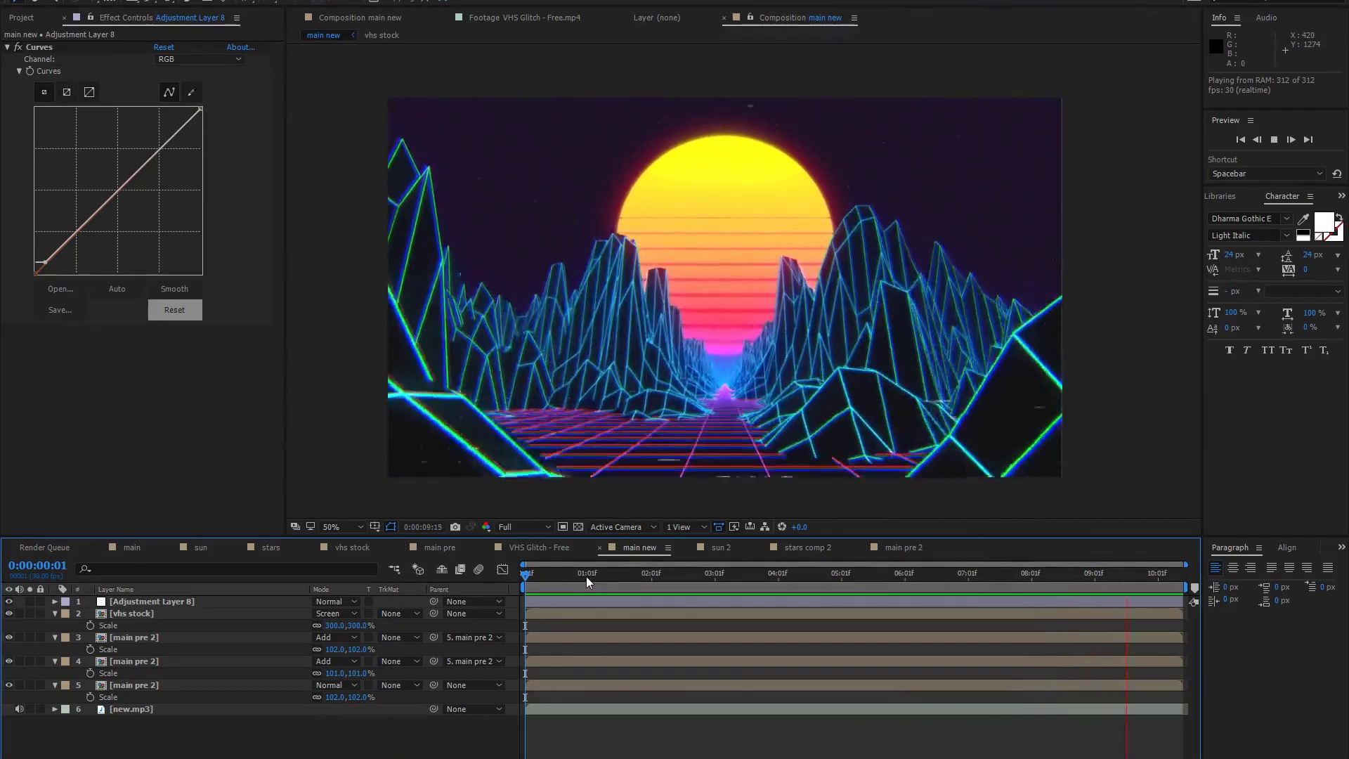
key("space")
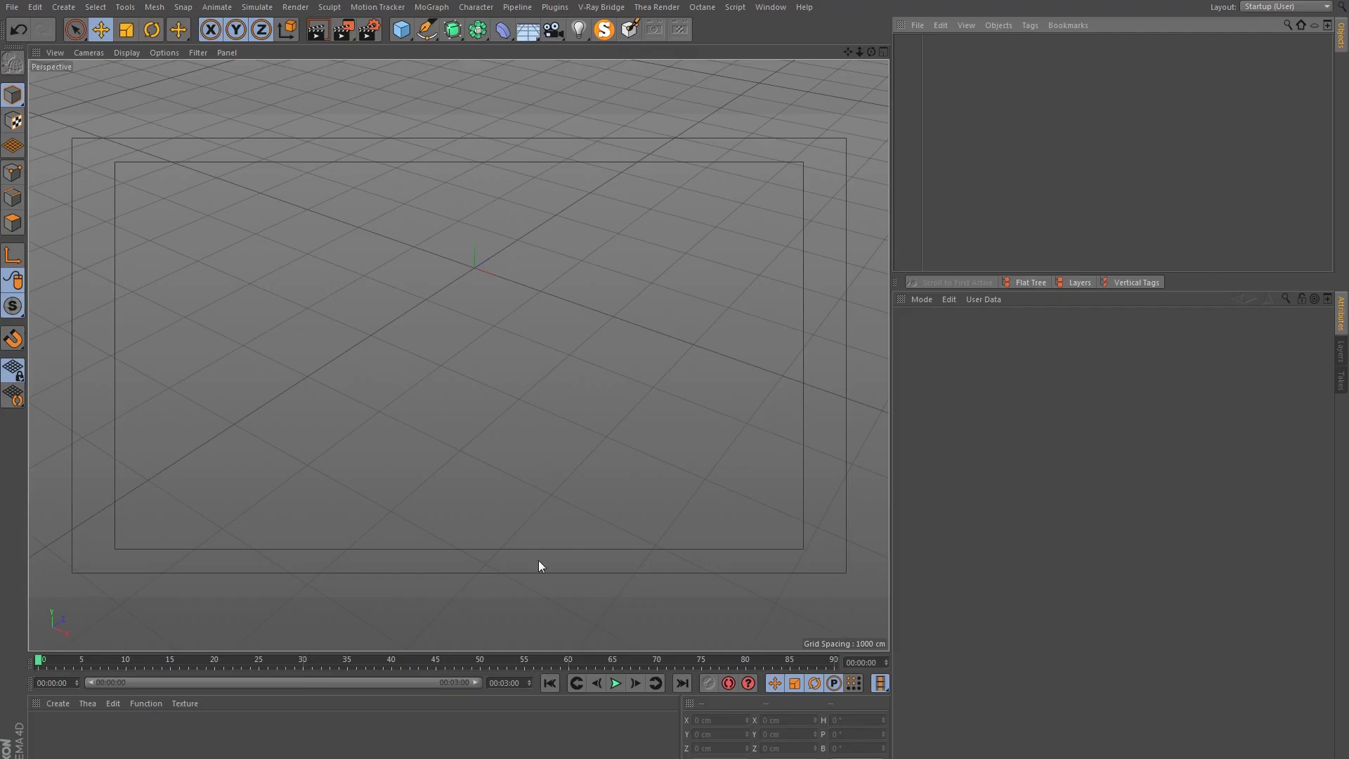
- Switch to Cinema 4D and examine the finished landscape scene with its floor, purple, blue and landscape objects
left_click_drag(474, 267, 484, 326)
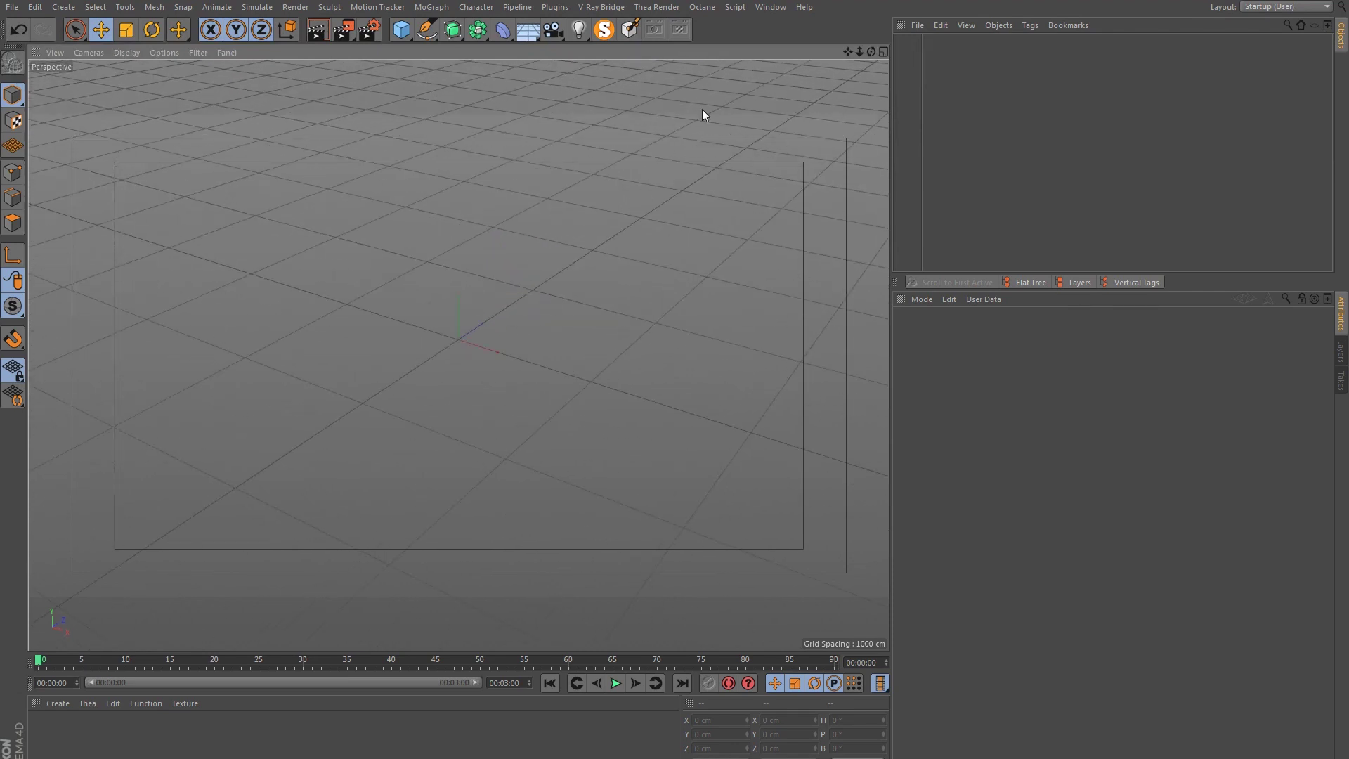
left_click(785, 7)
left_click(822, 357)
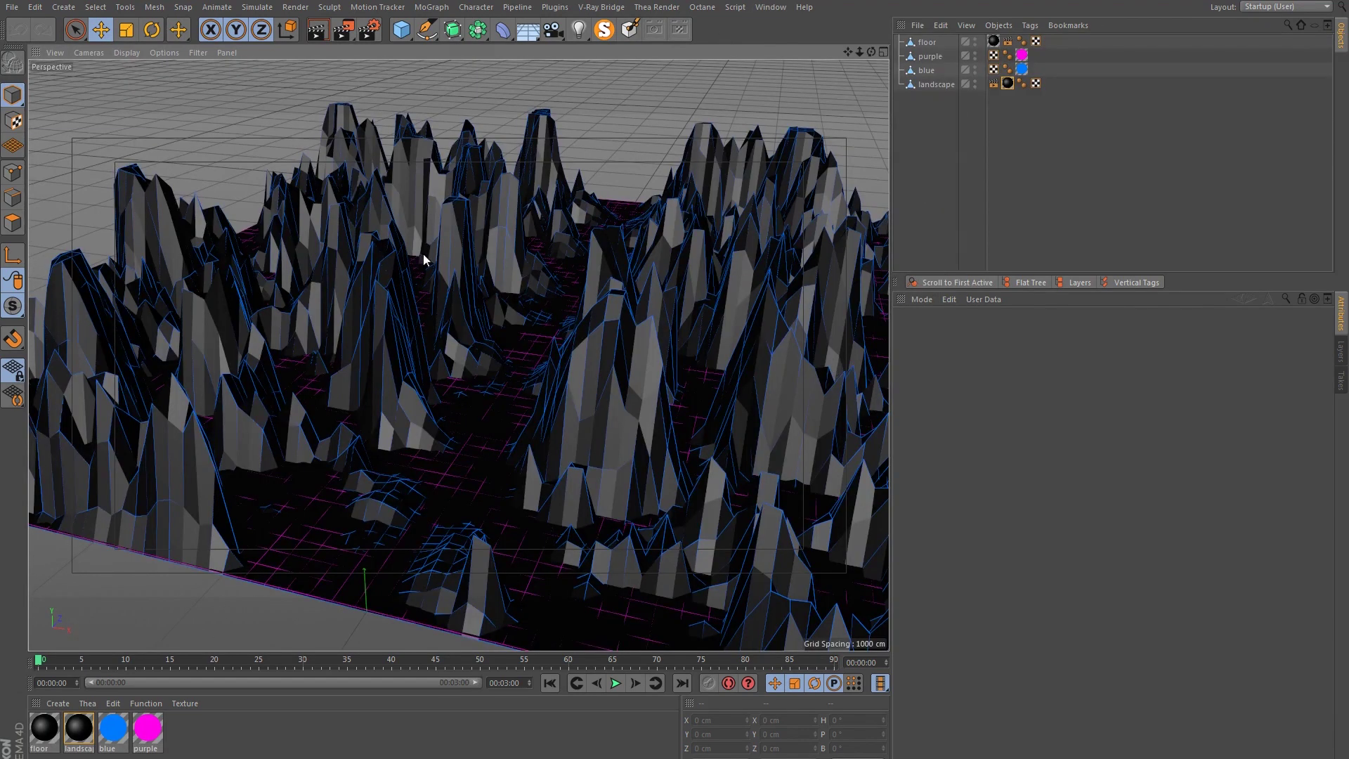
left_click_drag(520, 344, 456, 281)
left_click_drag(531, 318, 548, 347)
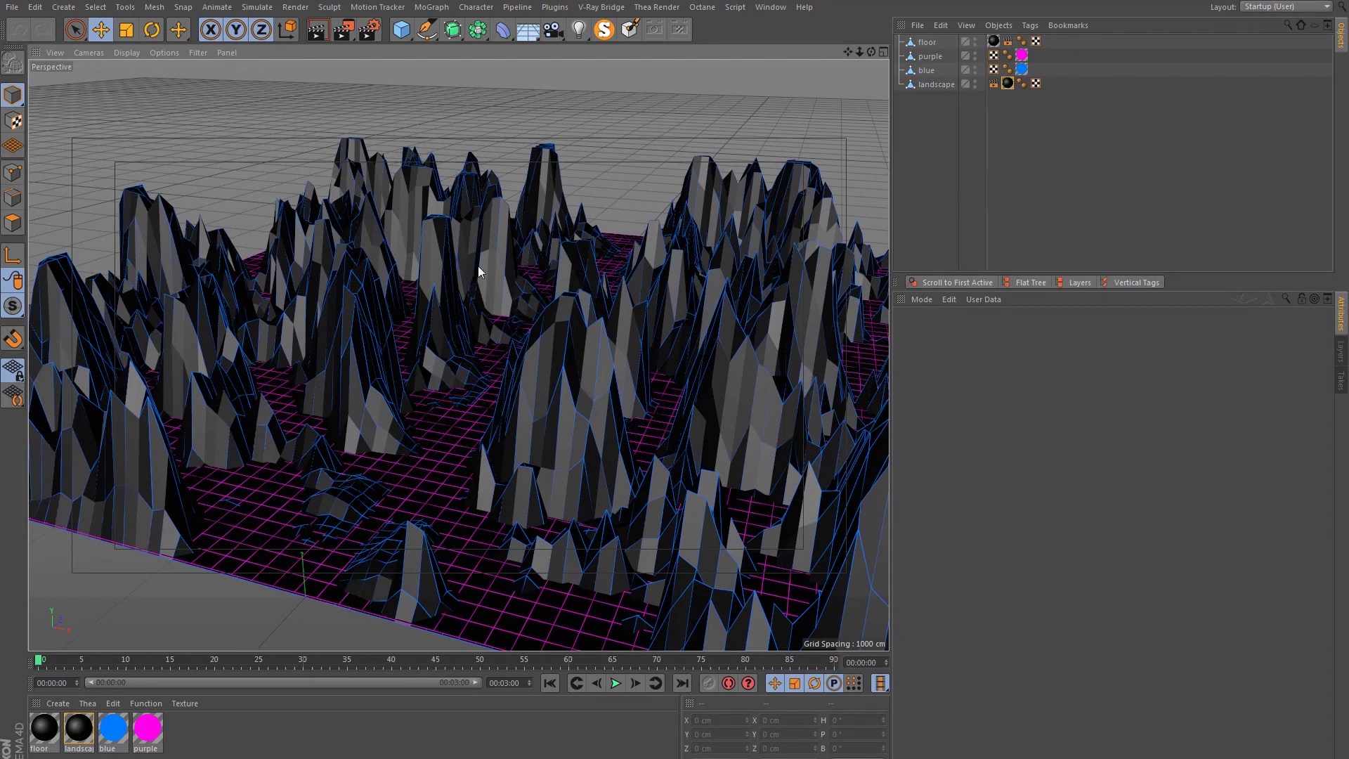
left_click_drag(465, 292, 428, 316)
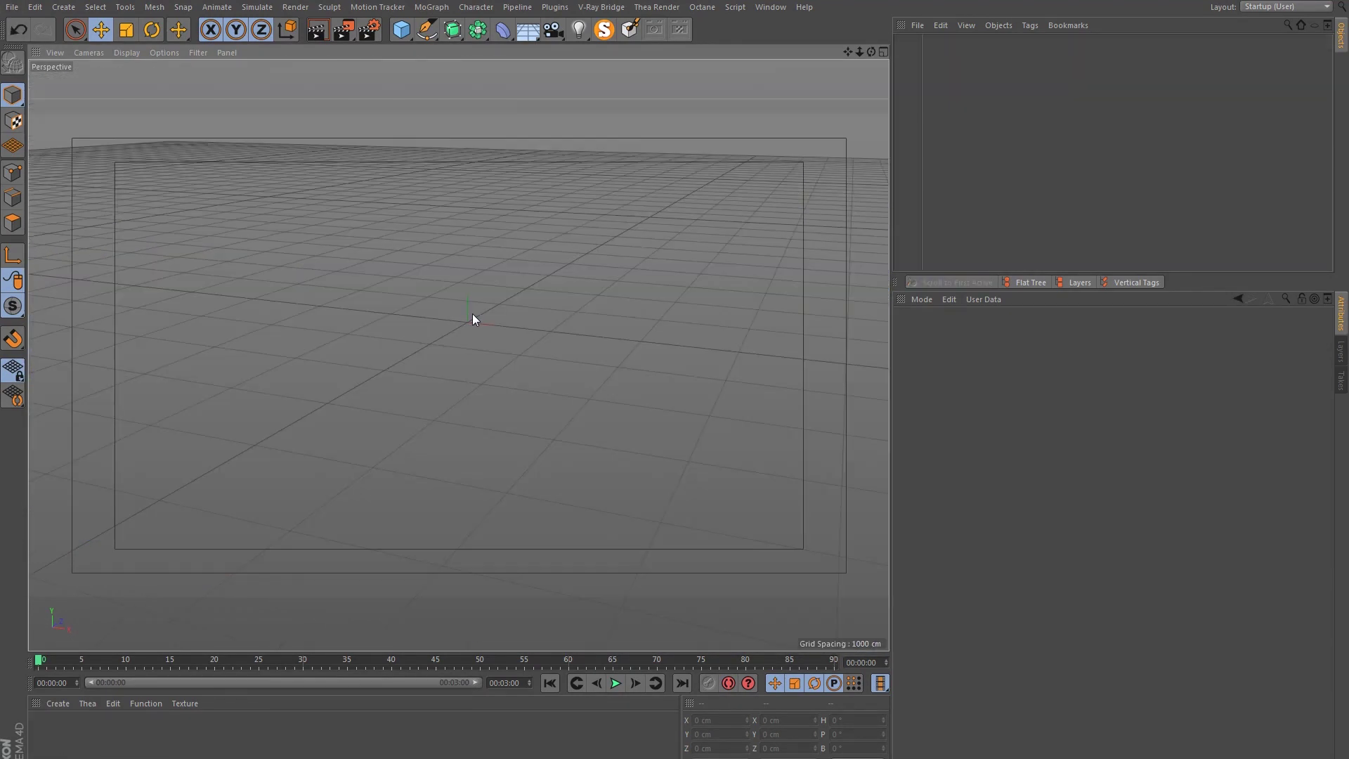
- Add a Plane to the empty scene and set its width and height to 10000 cm
left_click(401, 29)
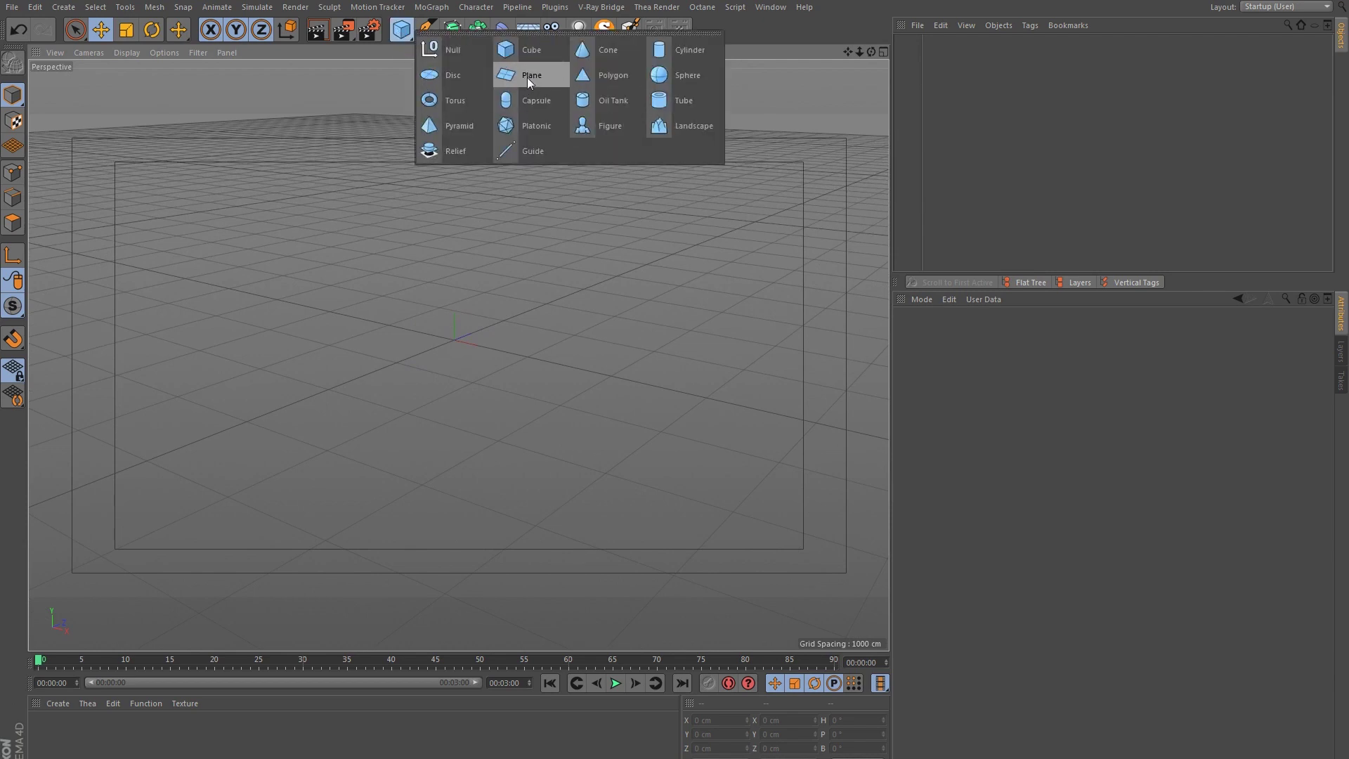
left_click(526, 77)
left_click(985, 391)
left_click_drag(1011, 362, 889, 344)
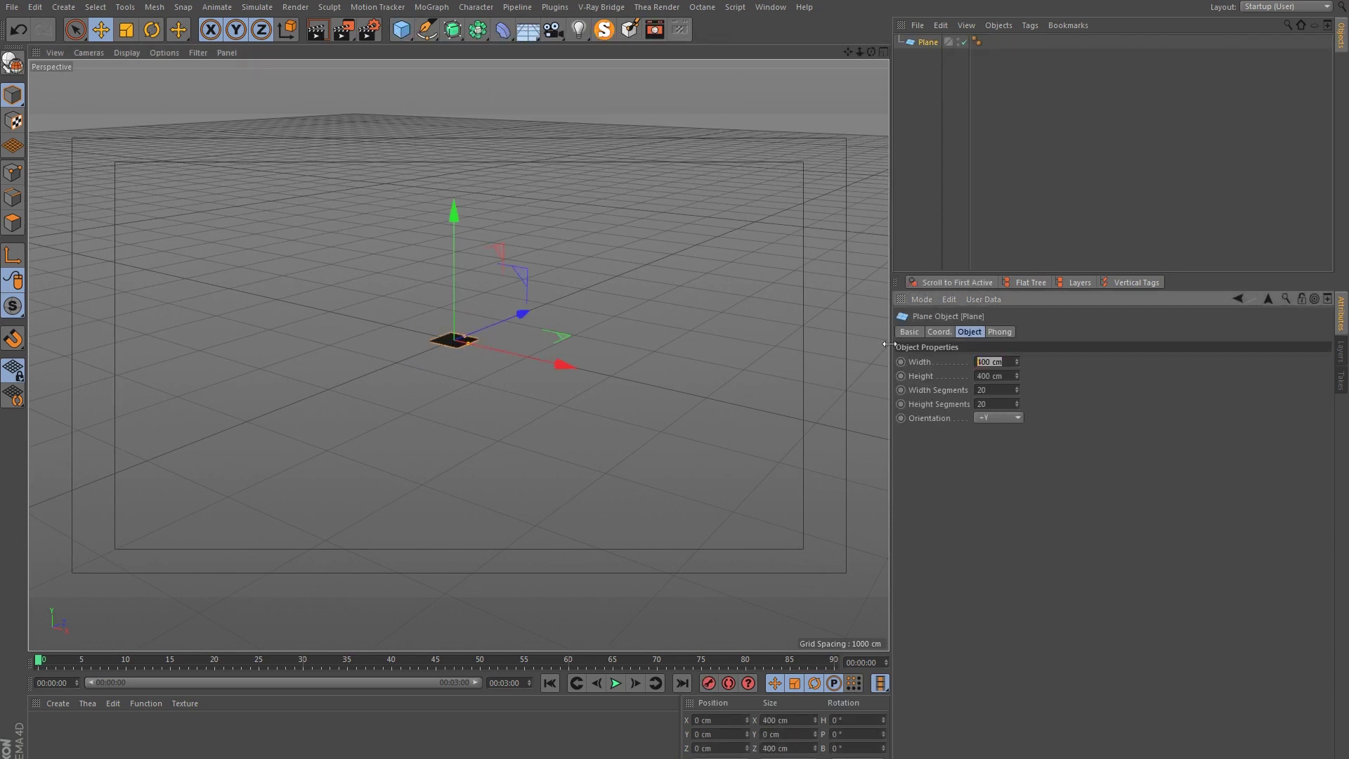
type("10000")
key("Tab")
type("10")
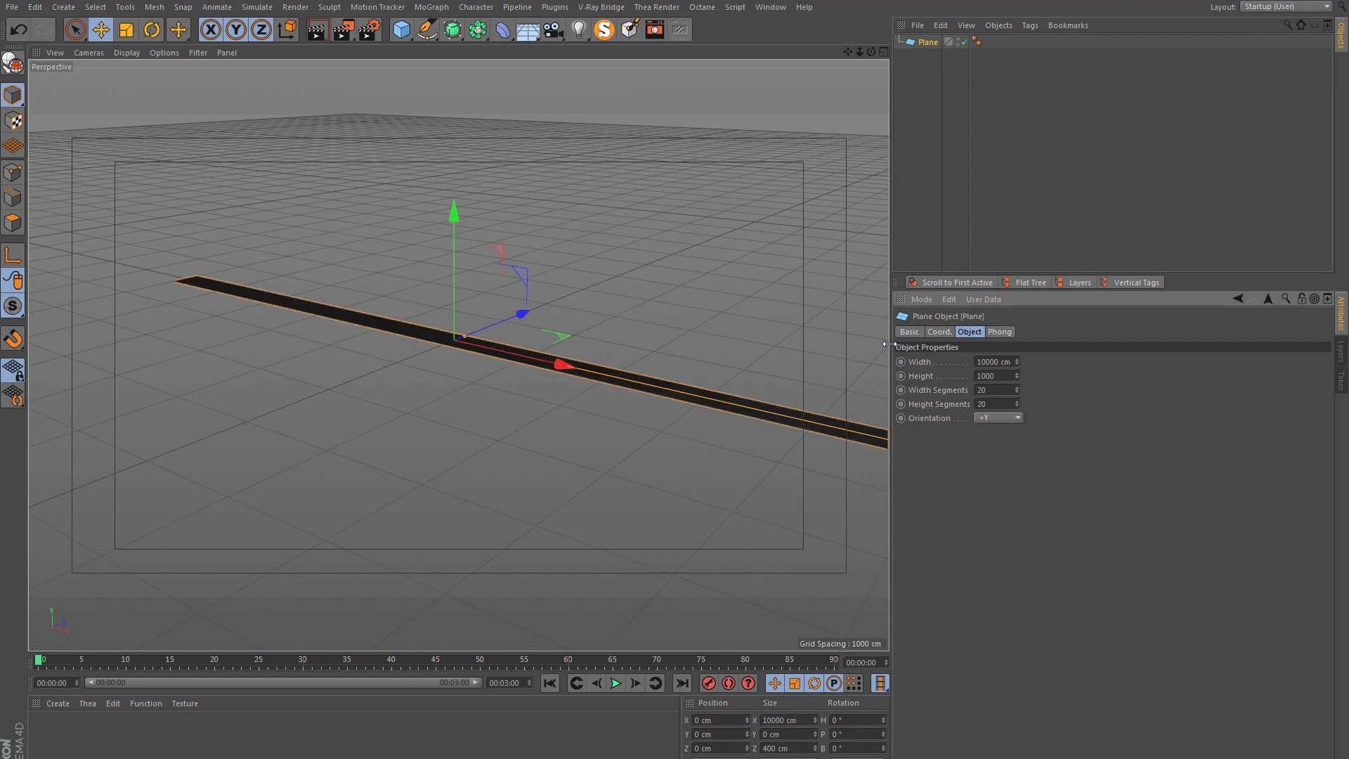
key("Return")
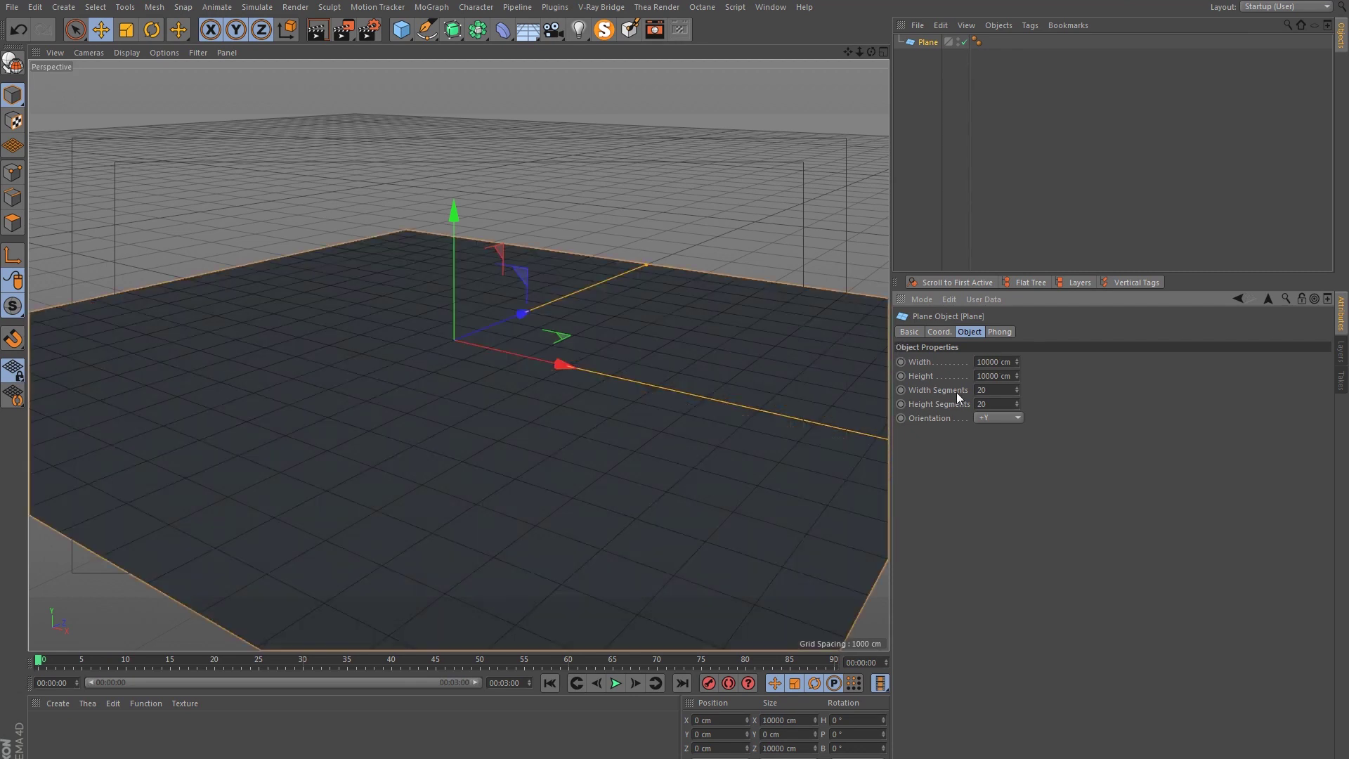
- Set the plane's width segments and height segments to 100
left_click_drag(1004, 391, 901, 387)
type("100")
key("Tab")
type("100")
key("Return")
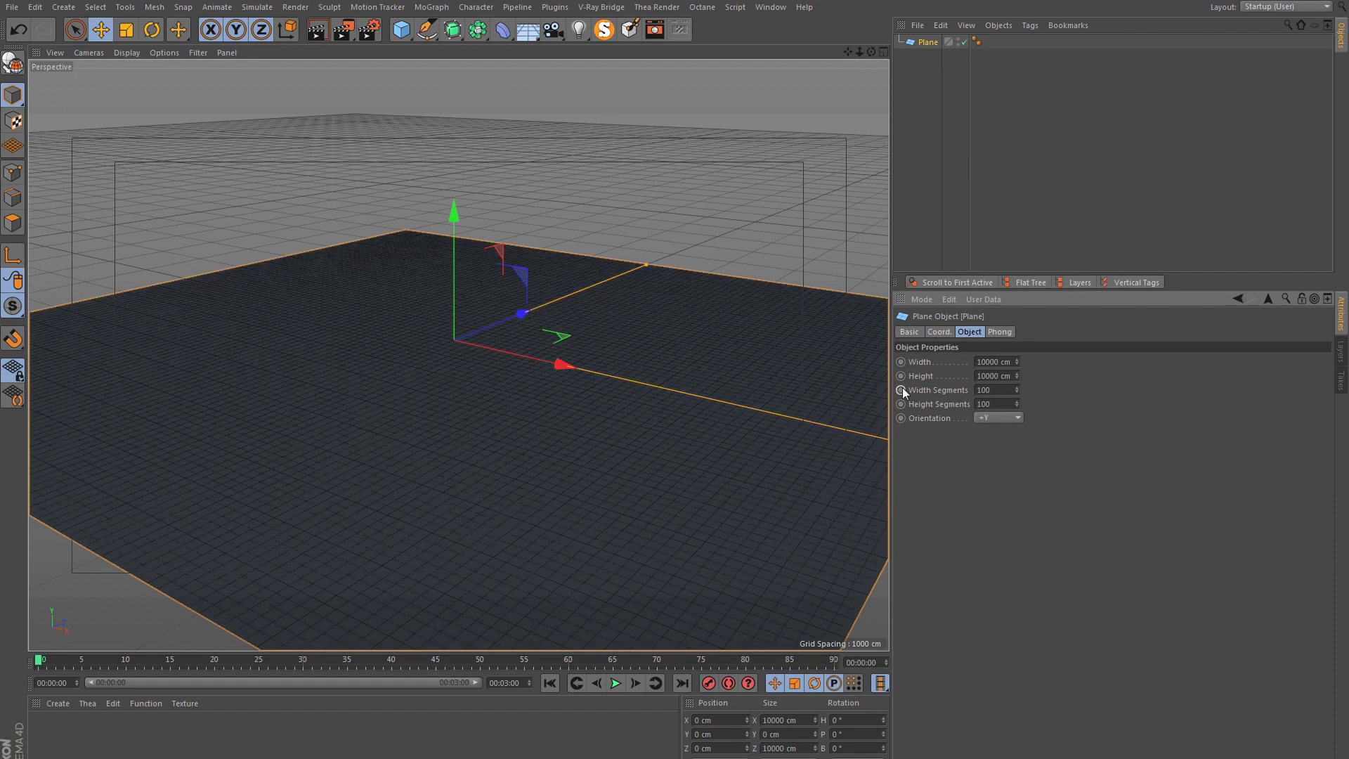
- Add a Displacer deformer and make it a child of the plane
left_click_drag(323, 347, 478, 385)
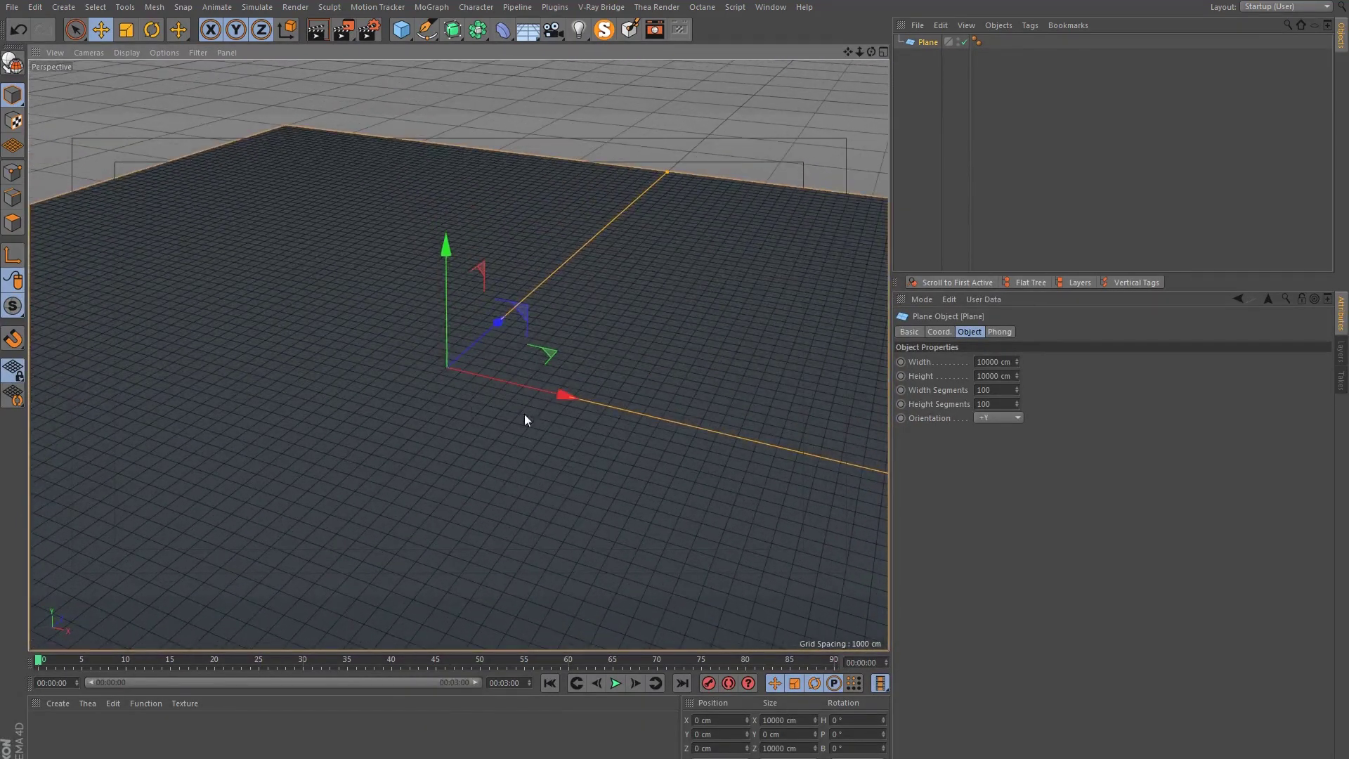
left_click(494, 33)
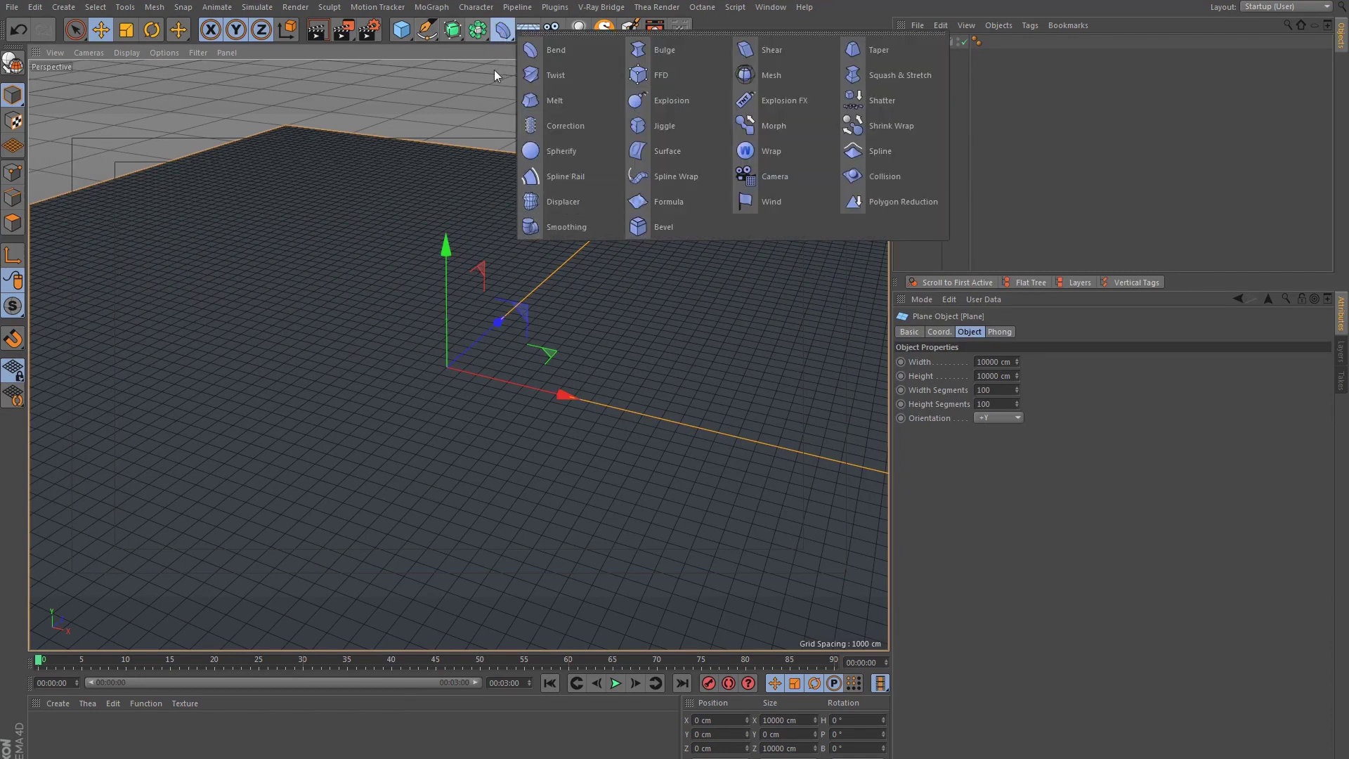
left_click(555, 202)
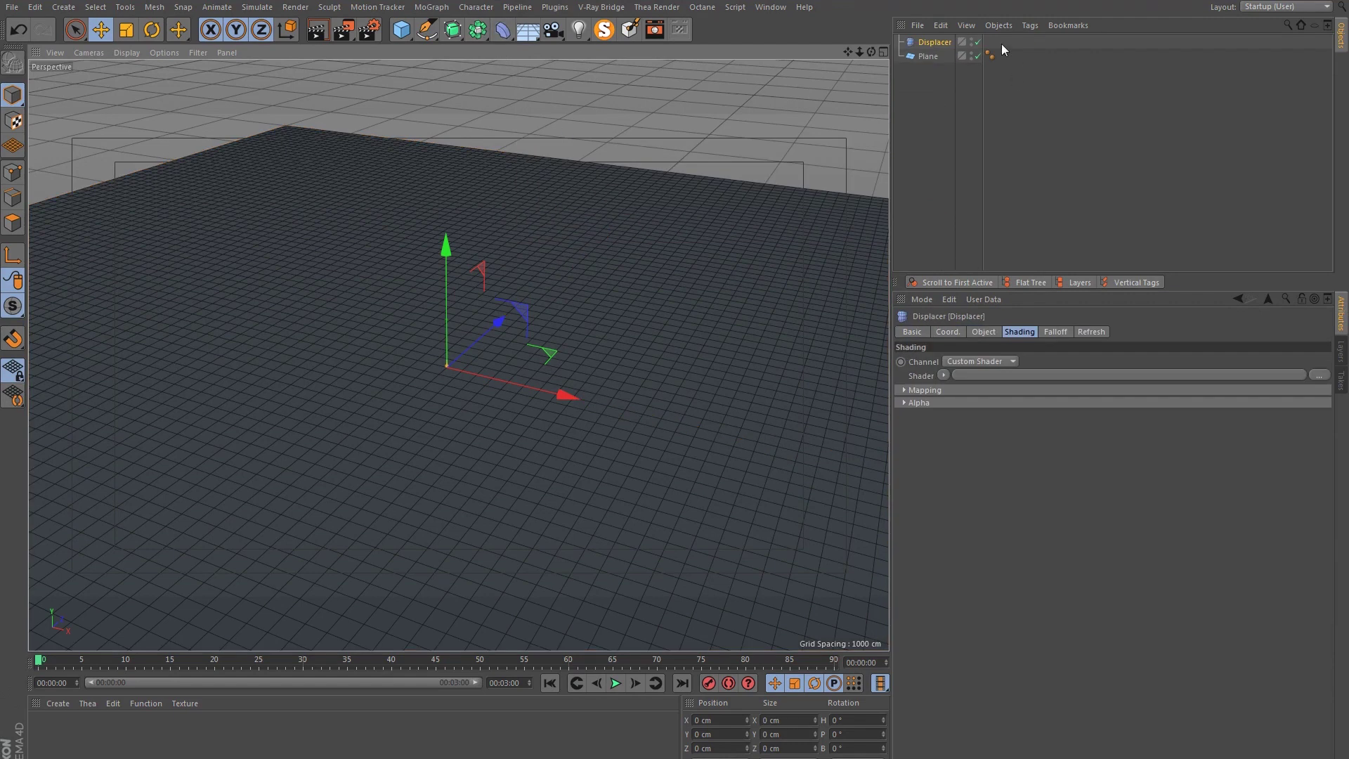
left_click_drag(920, 43, 919, 53)
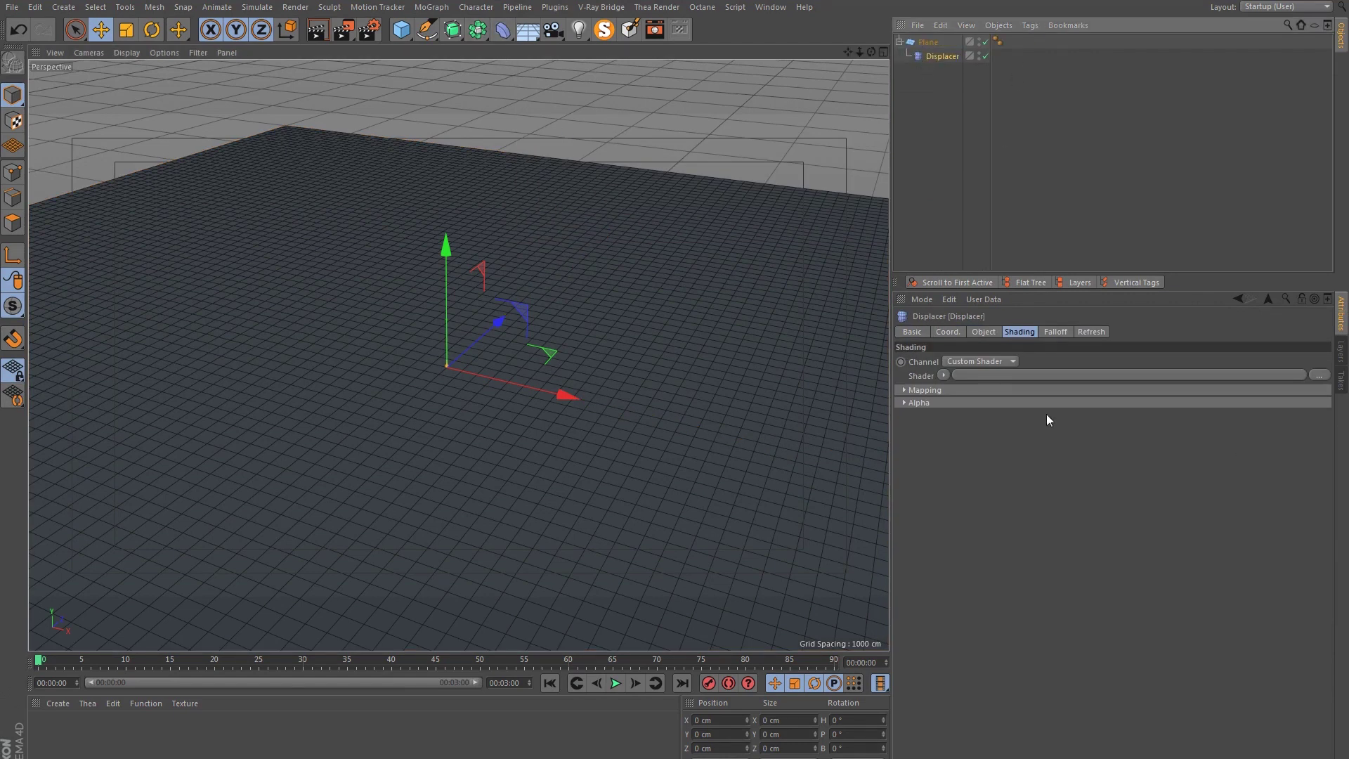
- Load a Noise shader into the Displacer's custom shader channel and open its settings
left_click(1018, 332)
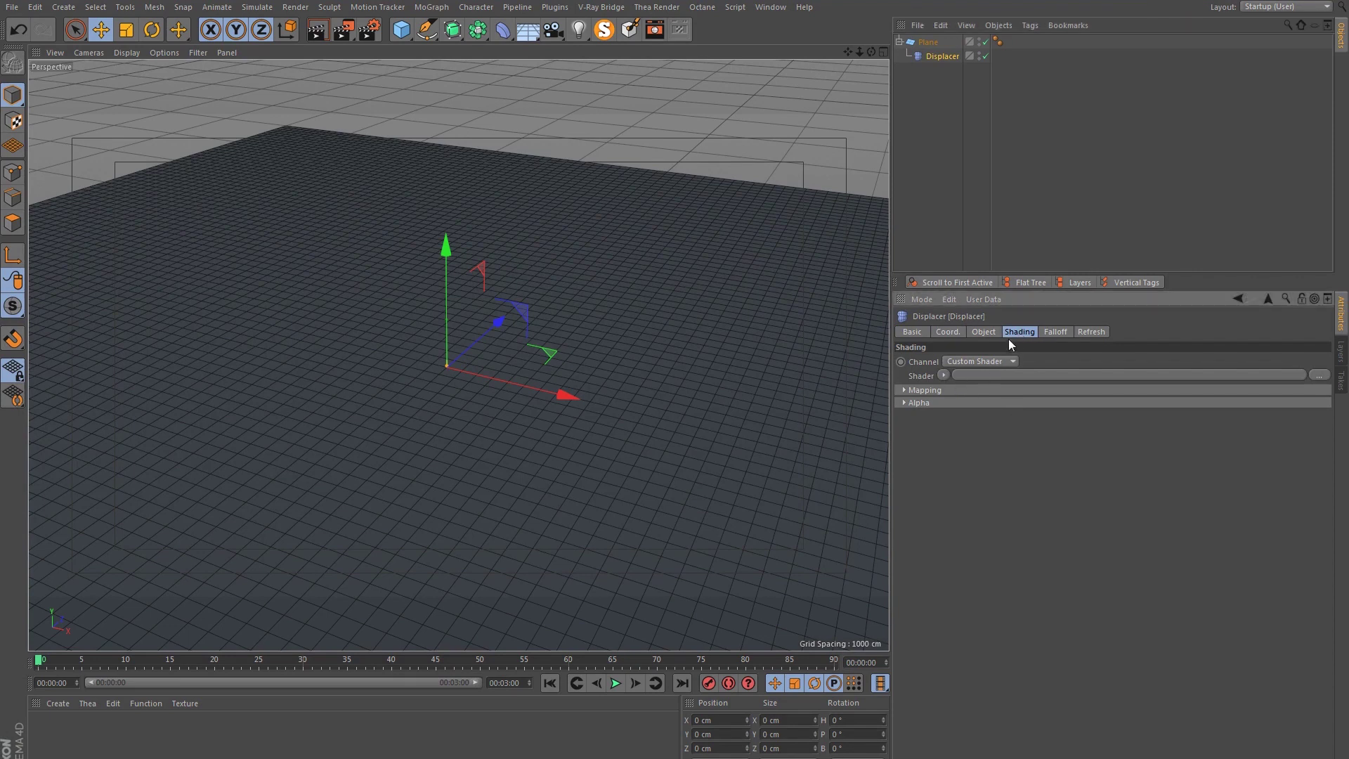
left_click(941, 375)
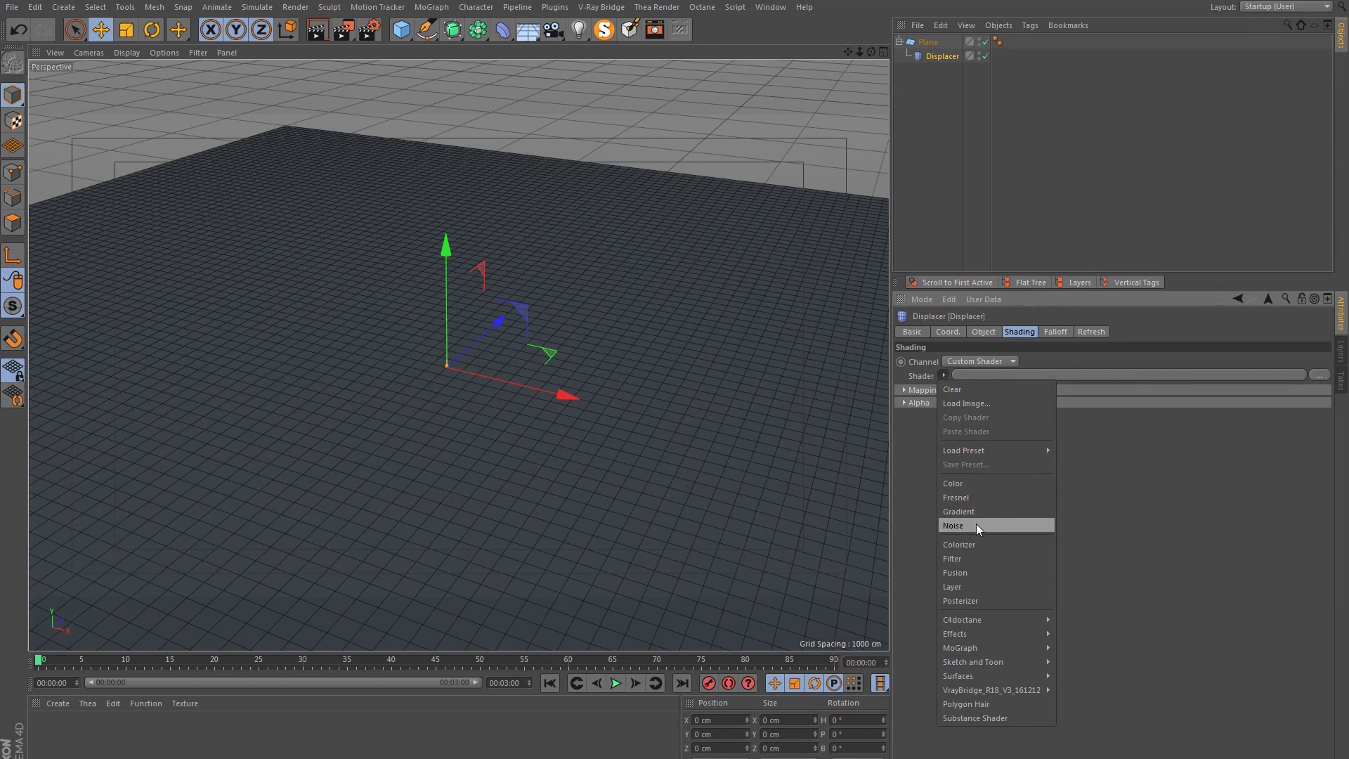
left_click(976, 524)
left_click(955, 411)
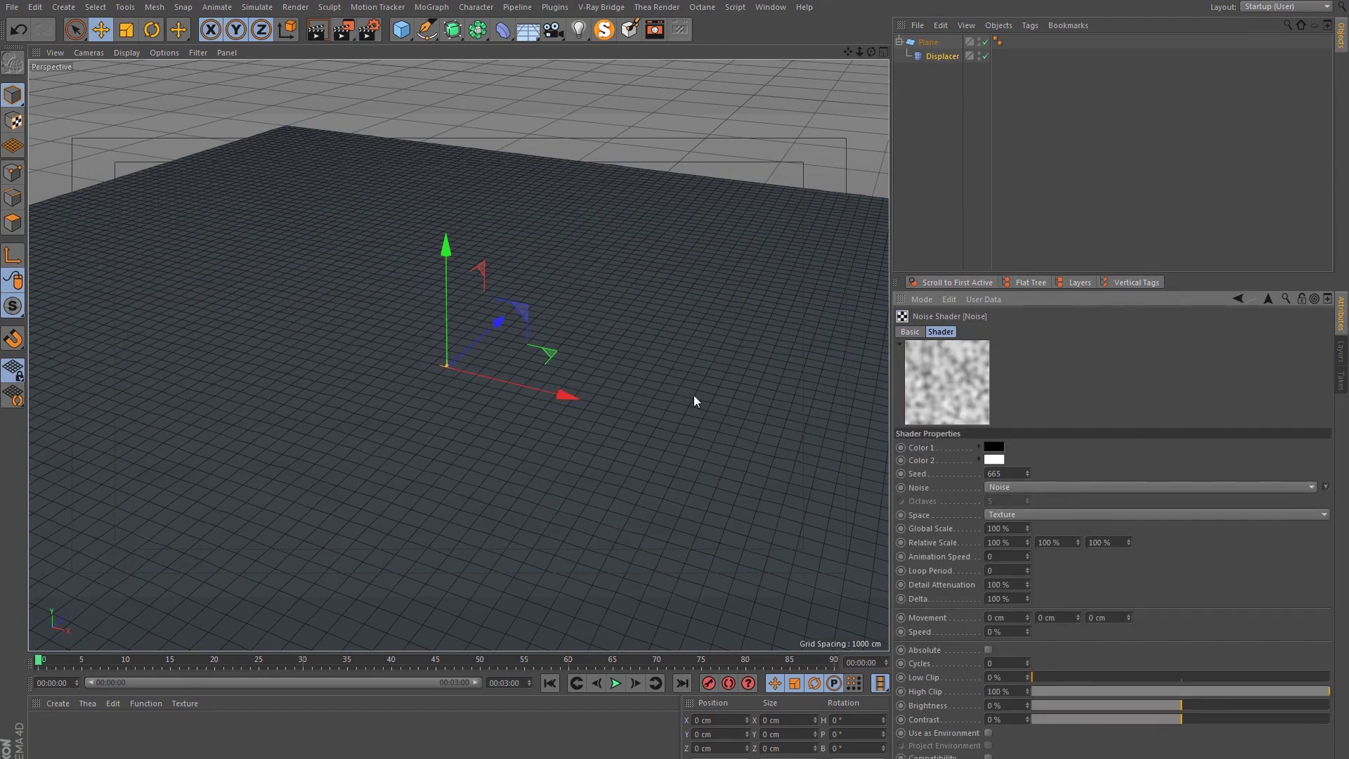
- Set the Displacer's height to 1000 cm
left_click(932, 44)
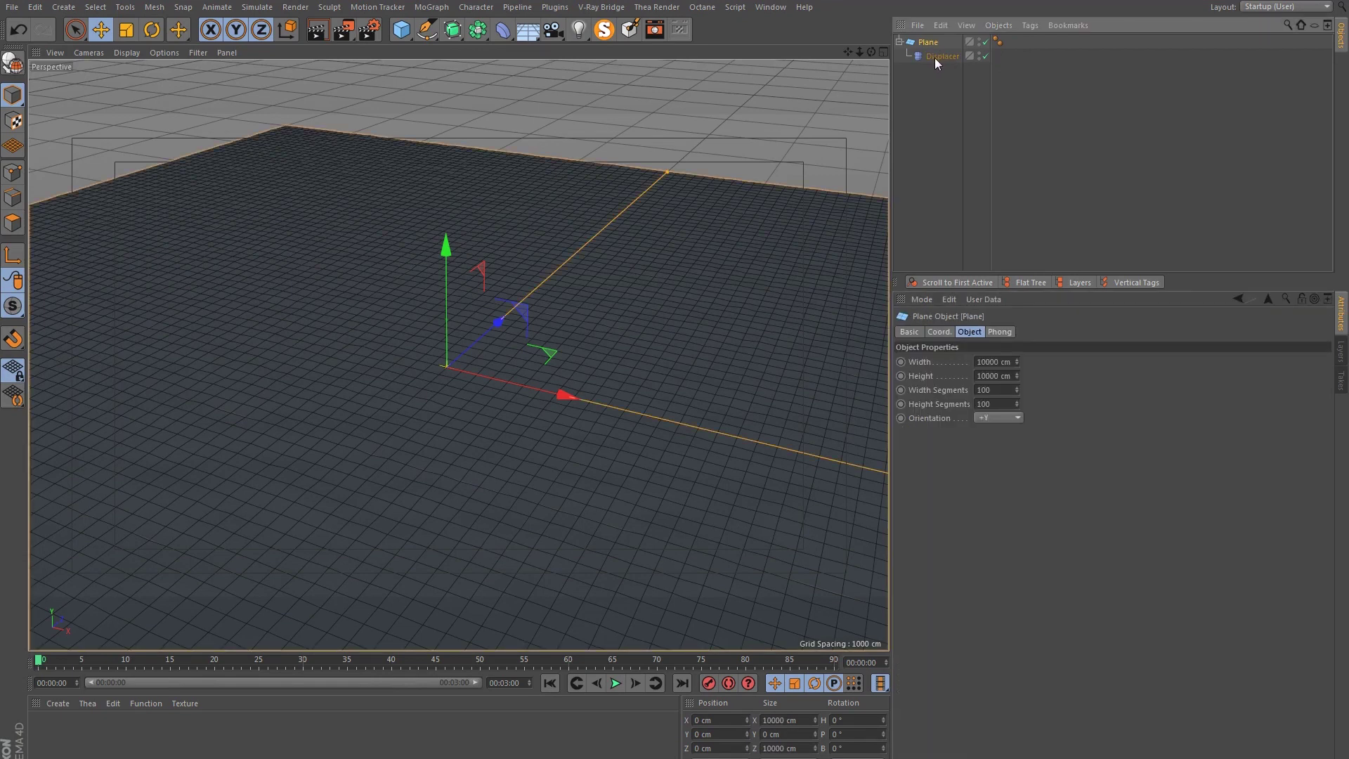
left_click(937, 56)
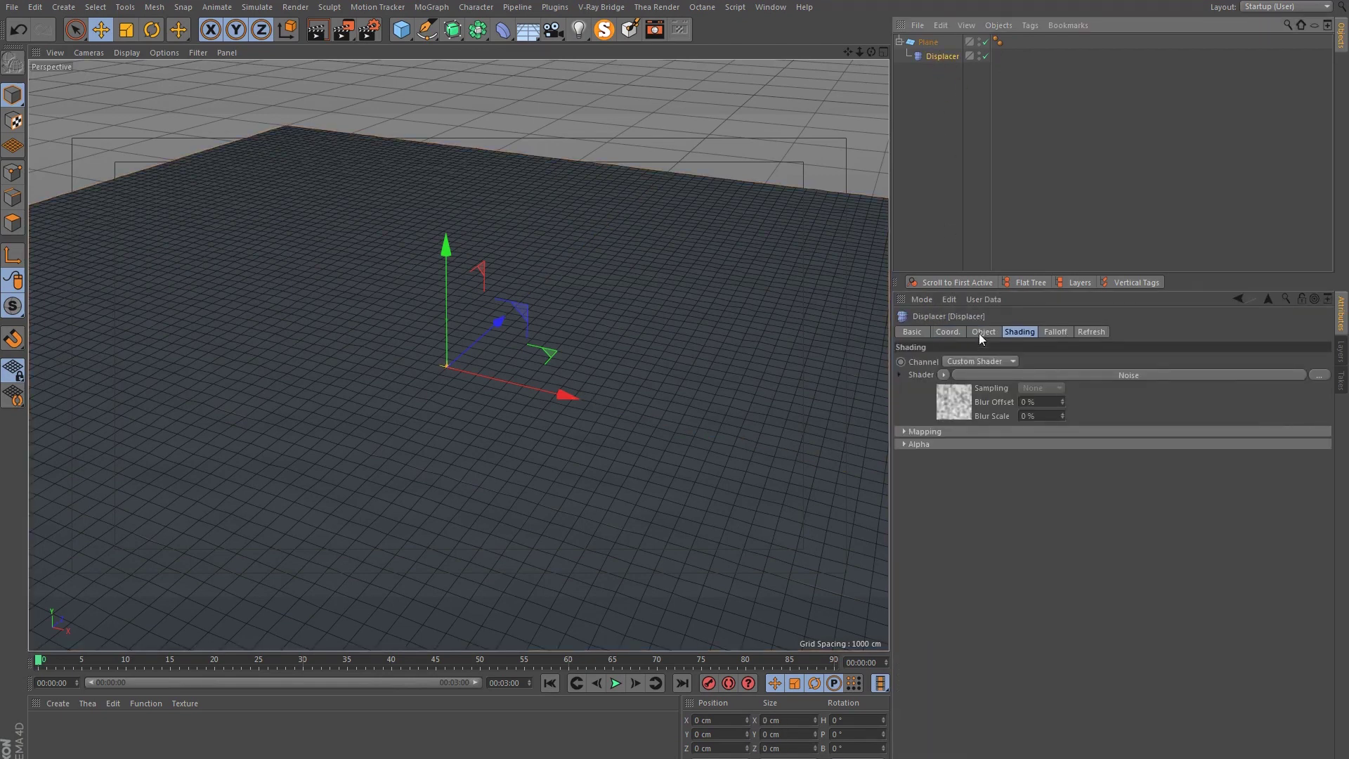
left_click(979, 334)
left_click_drag(977, 392, 881, 373)
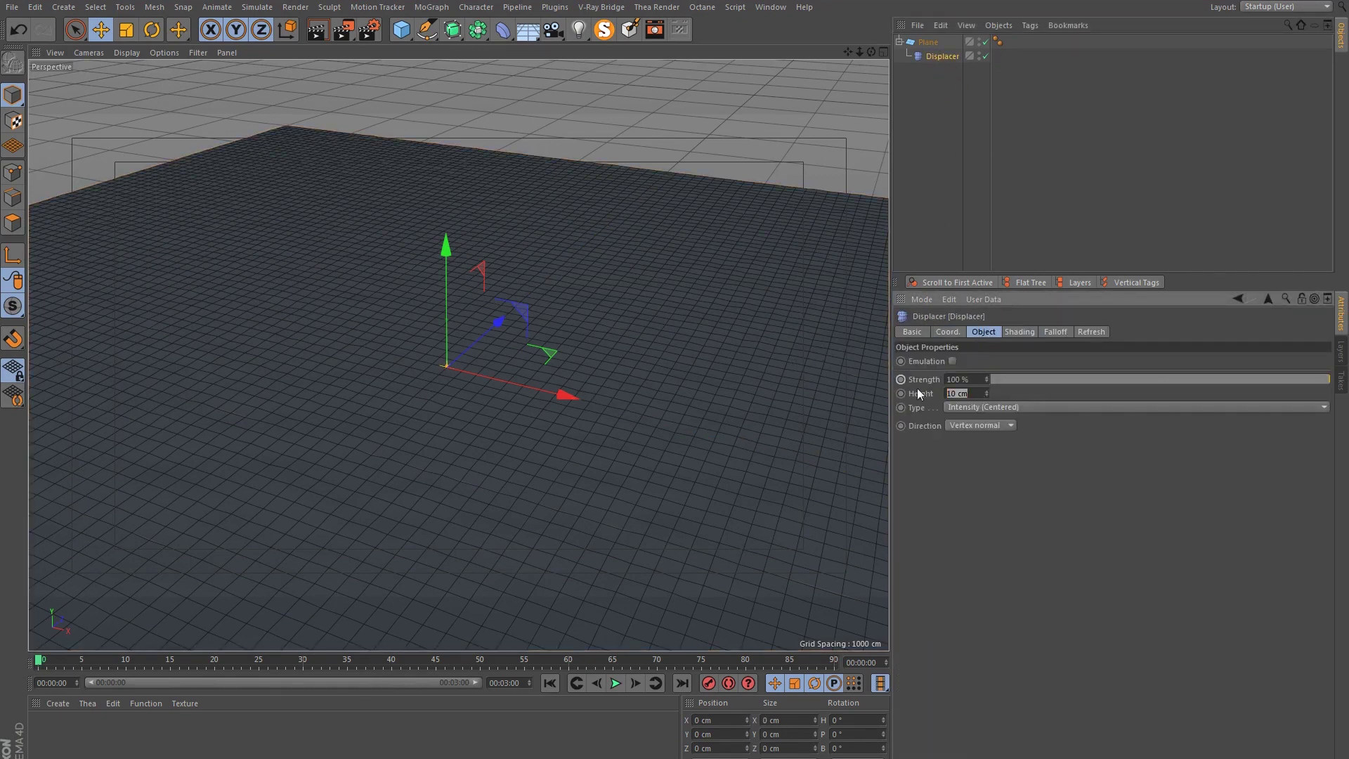
type("1000")
key("Return")
scroll(355, 408, "down", 3)
left_click_drag(355, 407, 528, 344)
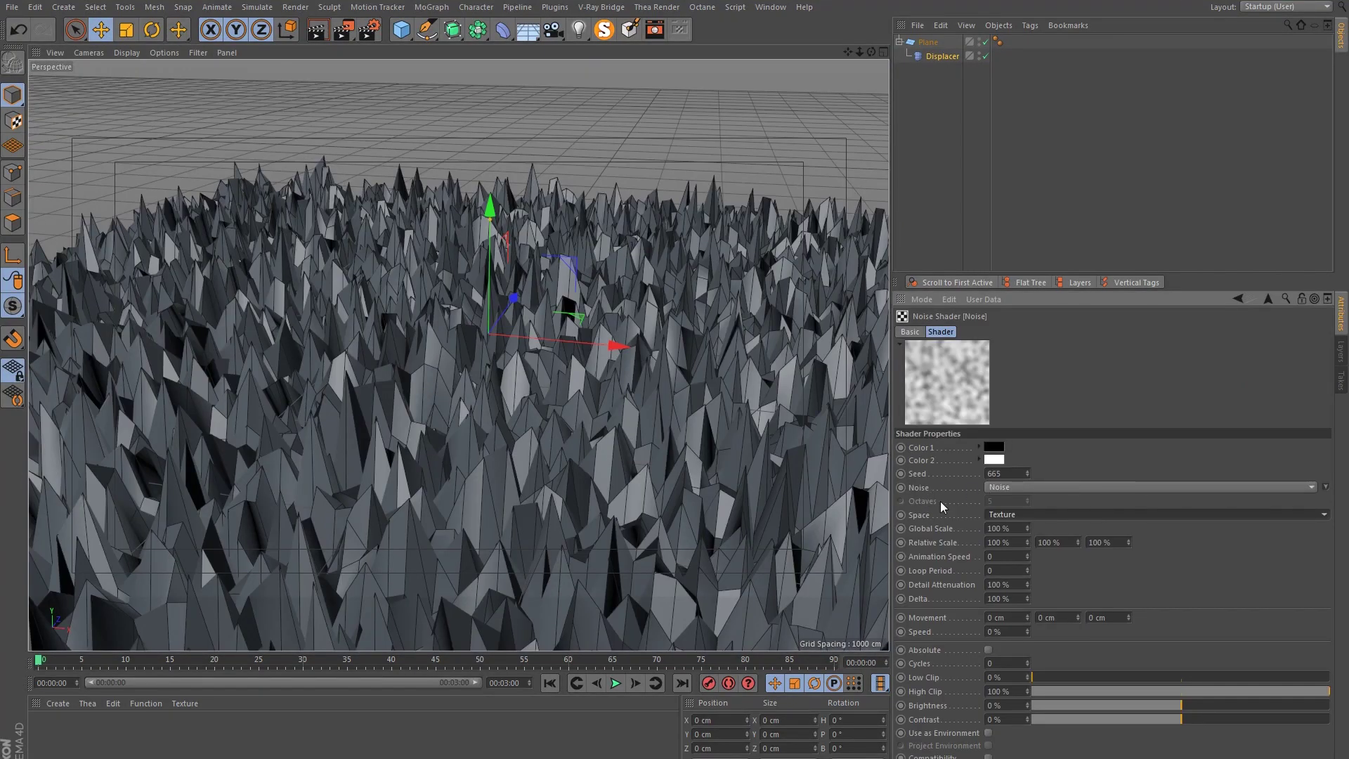
- Change the Displacer's noise shader to the Fire type and set its space to UV (2D)
left_click(1008, 485)
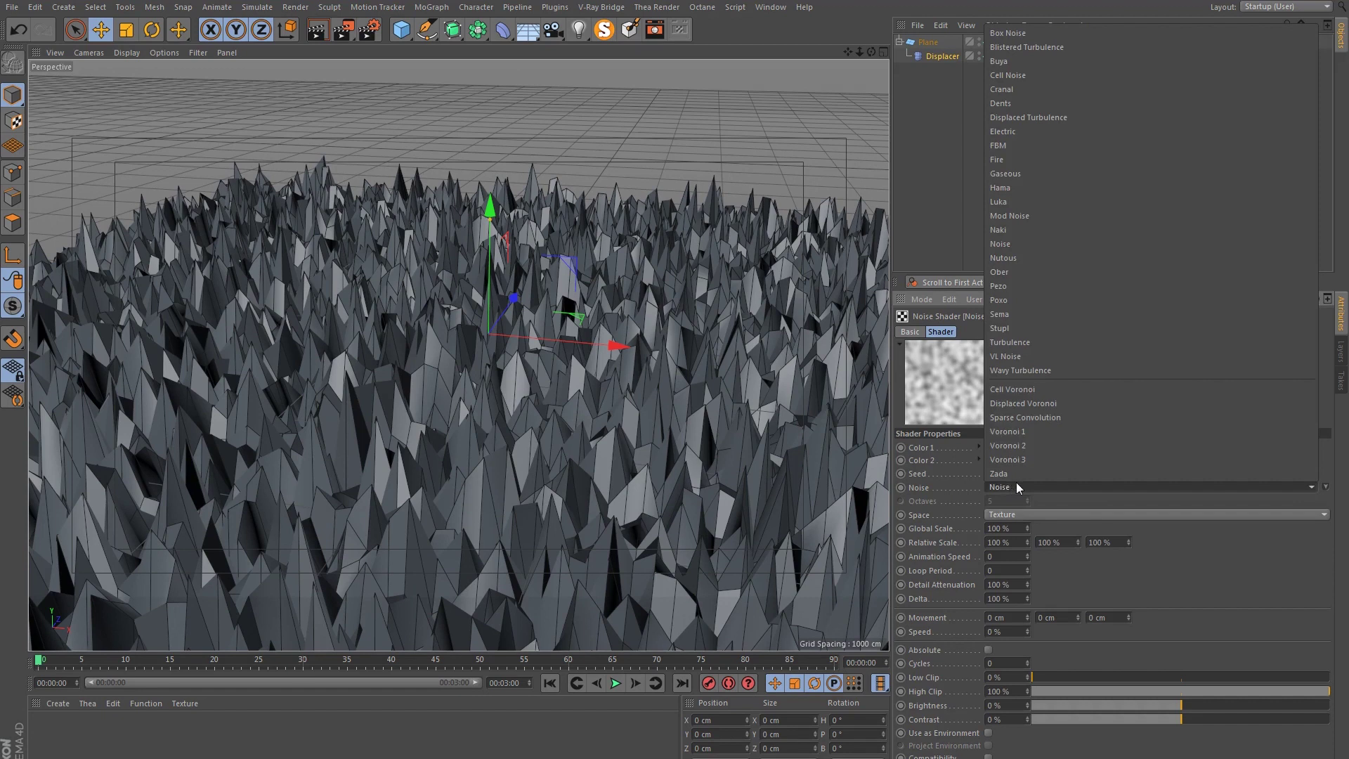
left_click(1002, 159)
left_click_drag(401, 530, 370, 508)
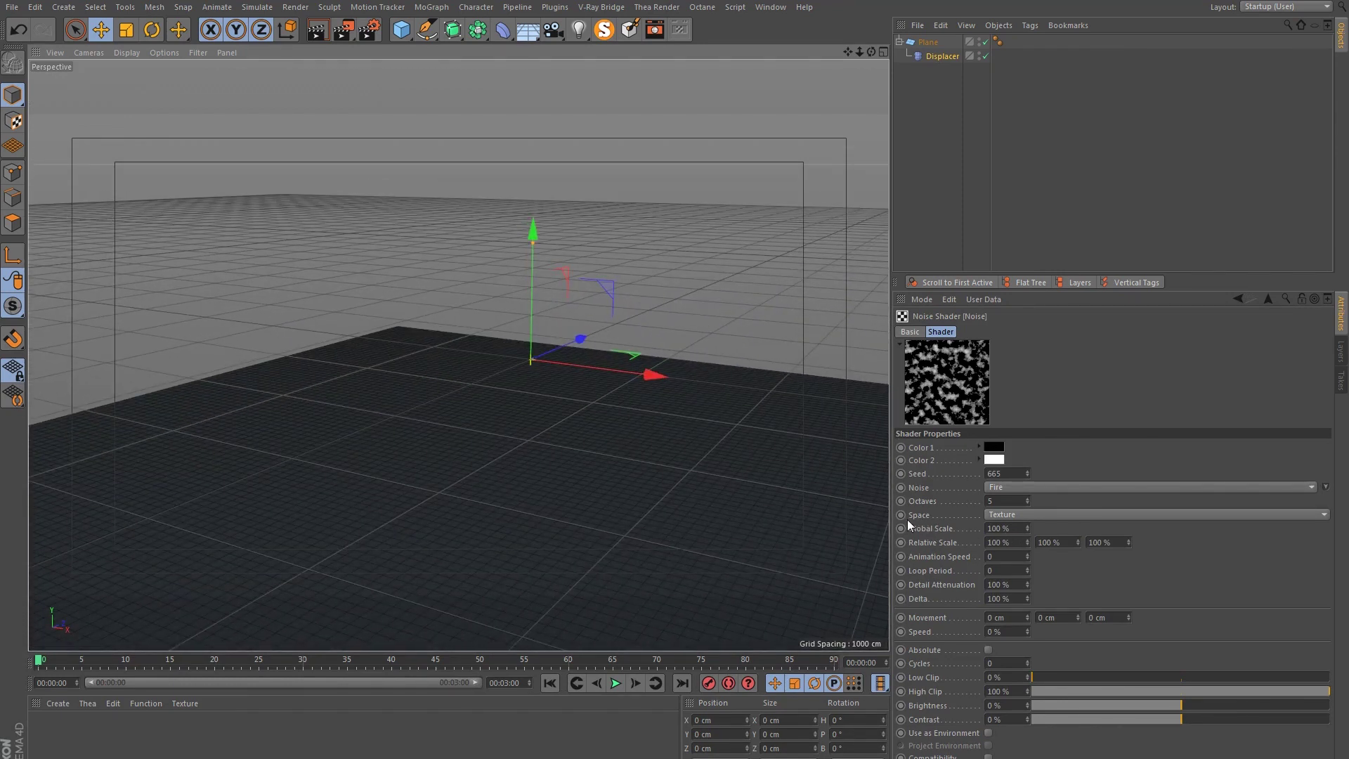
left_click(1012, 516)
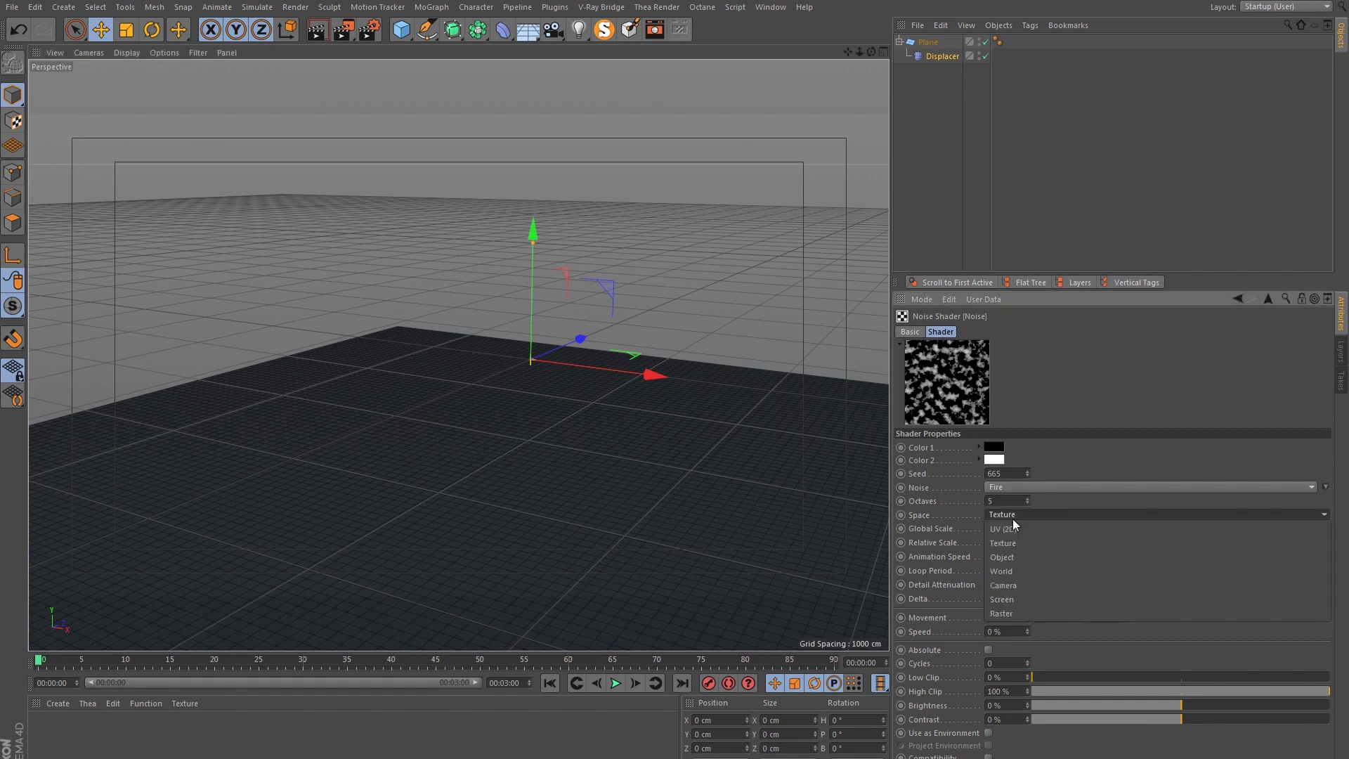
left_click(1012, 529)
left_click_drag(427, 396, 579, 377)
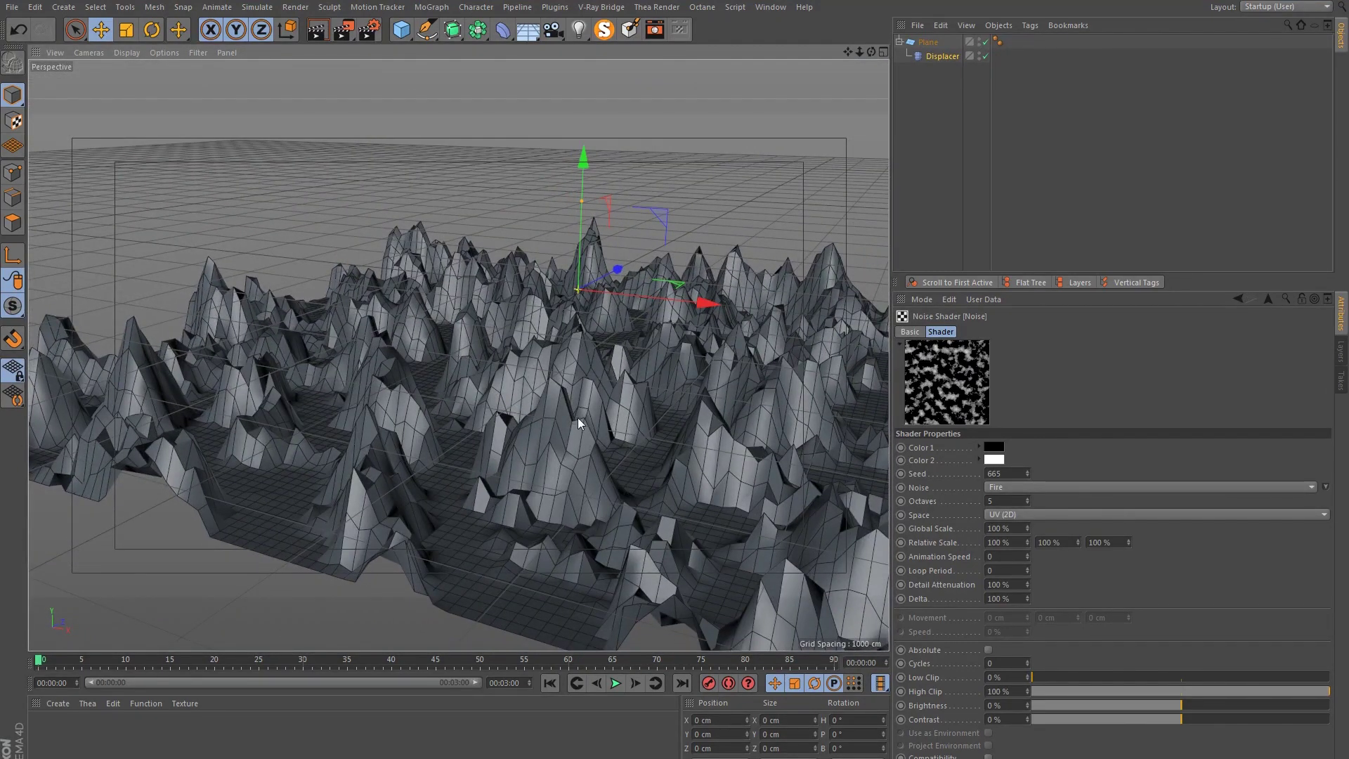
- Change the Displacer's displacement type to Intensity
left_click_drag(482, 437, 443, 439)
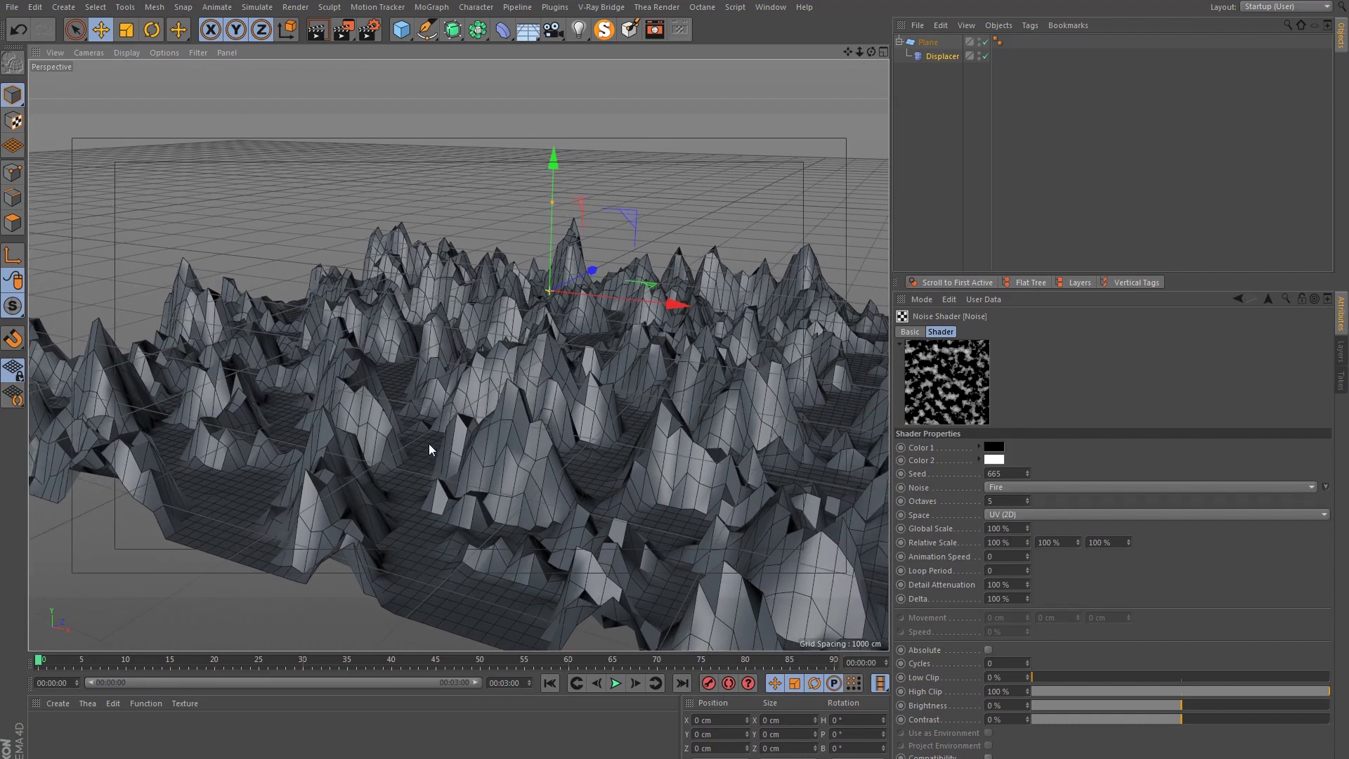
left_click_drag(423, 368, 519, 366)
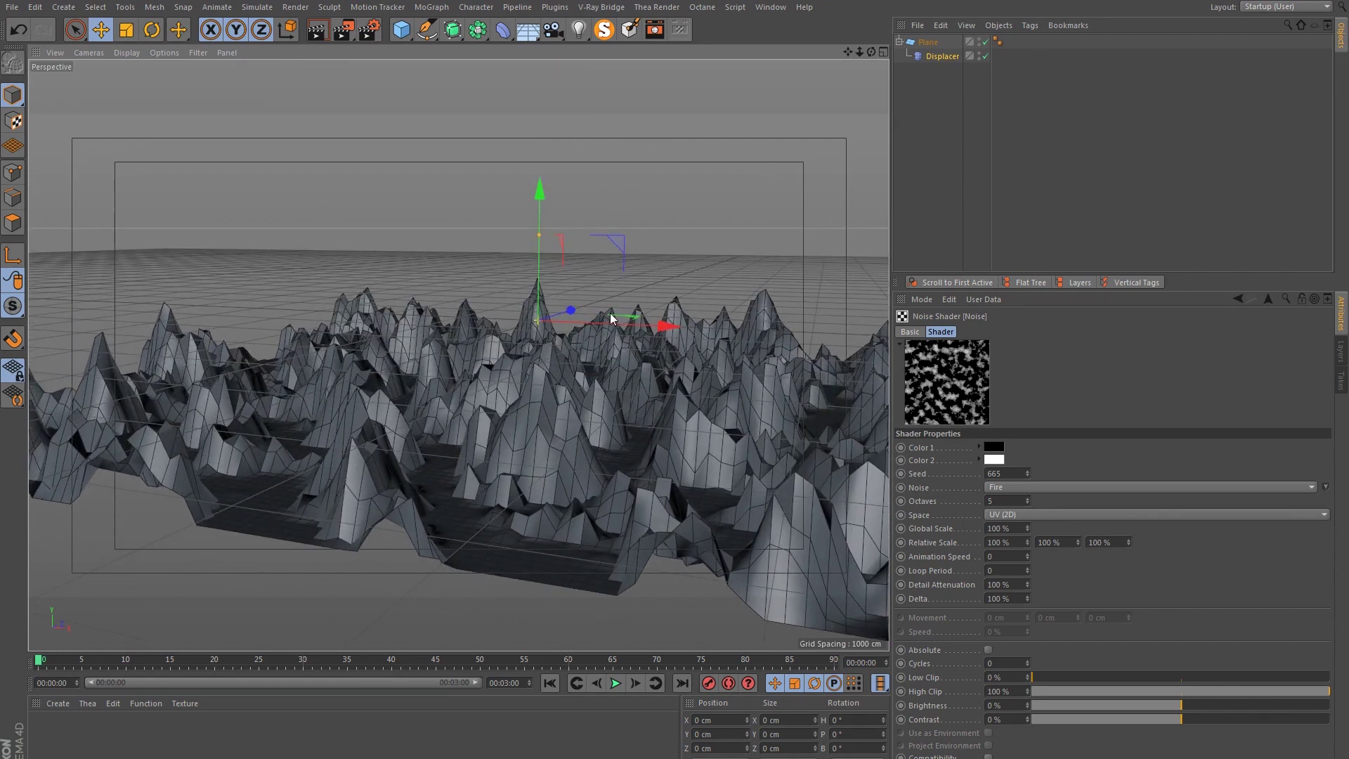
left_click(947, 59)
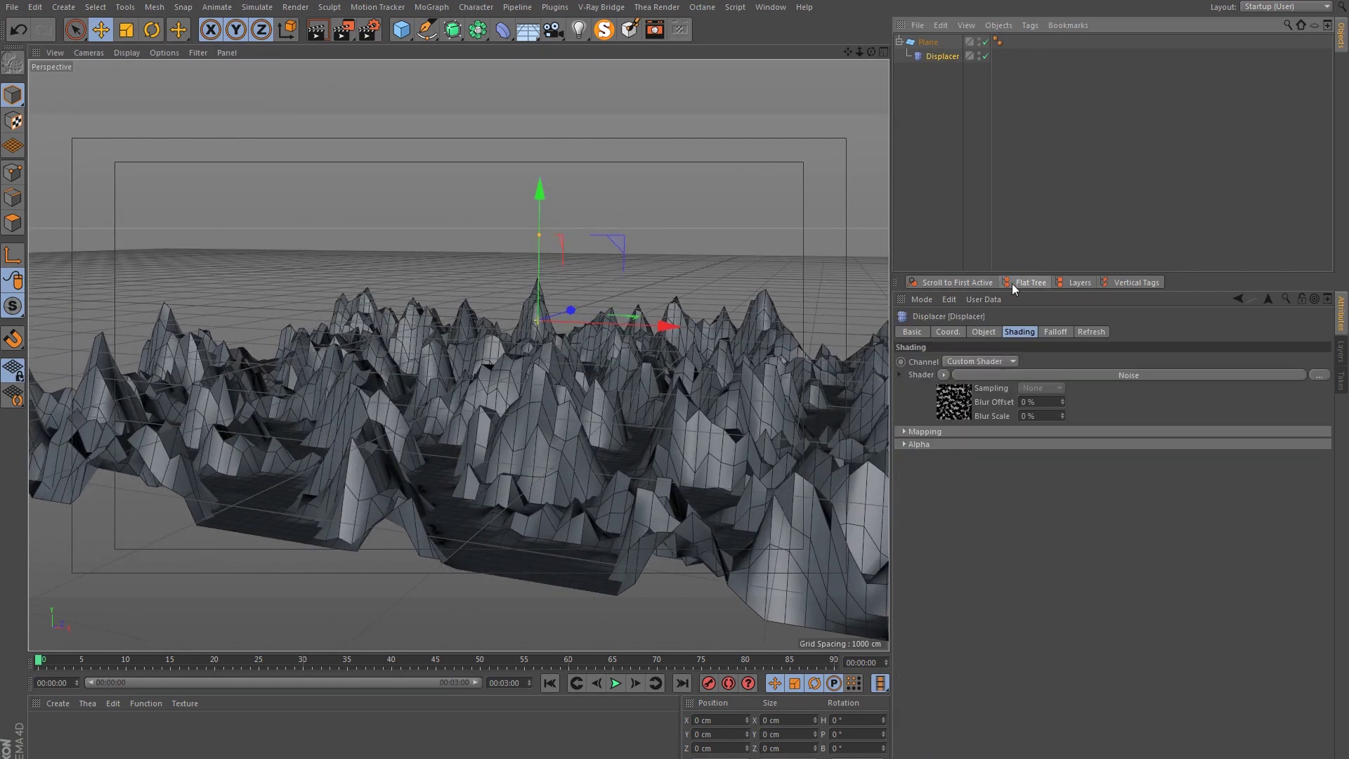
left_click(985, 331)
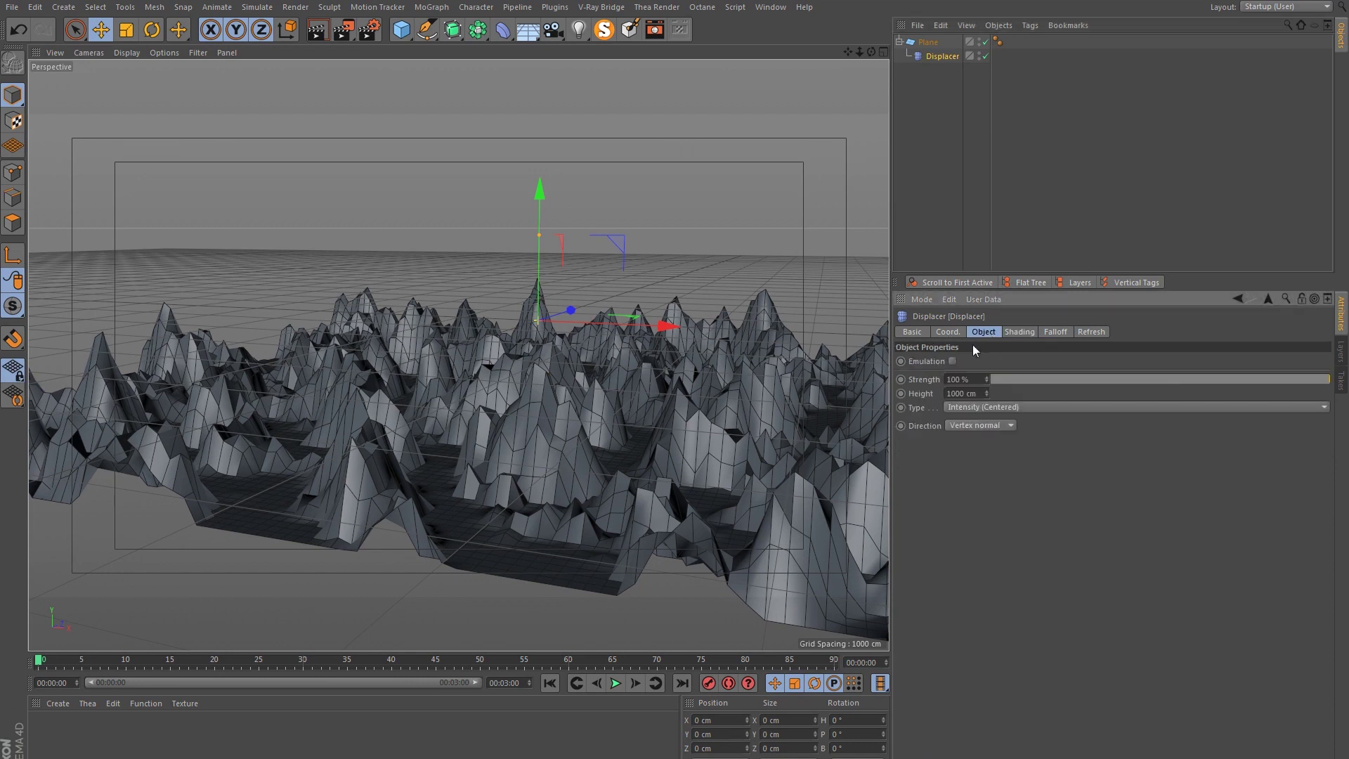
left_click(956, 407)
left_click(962, 422)
left_click_drag(492, 401, 503, 401)
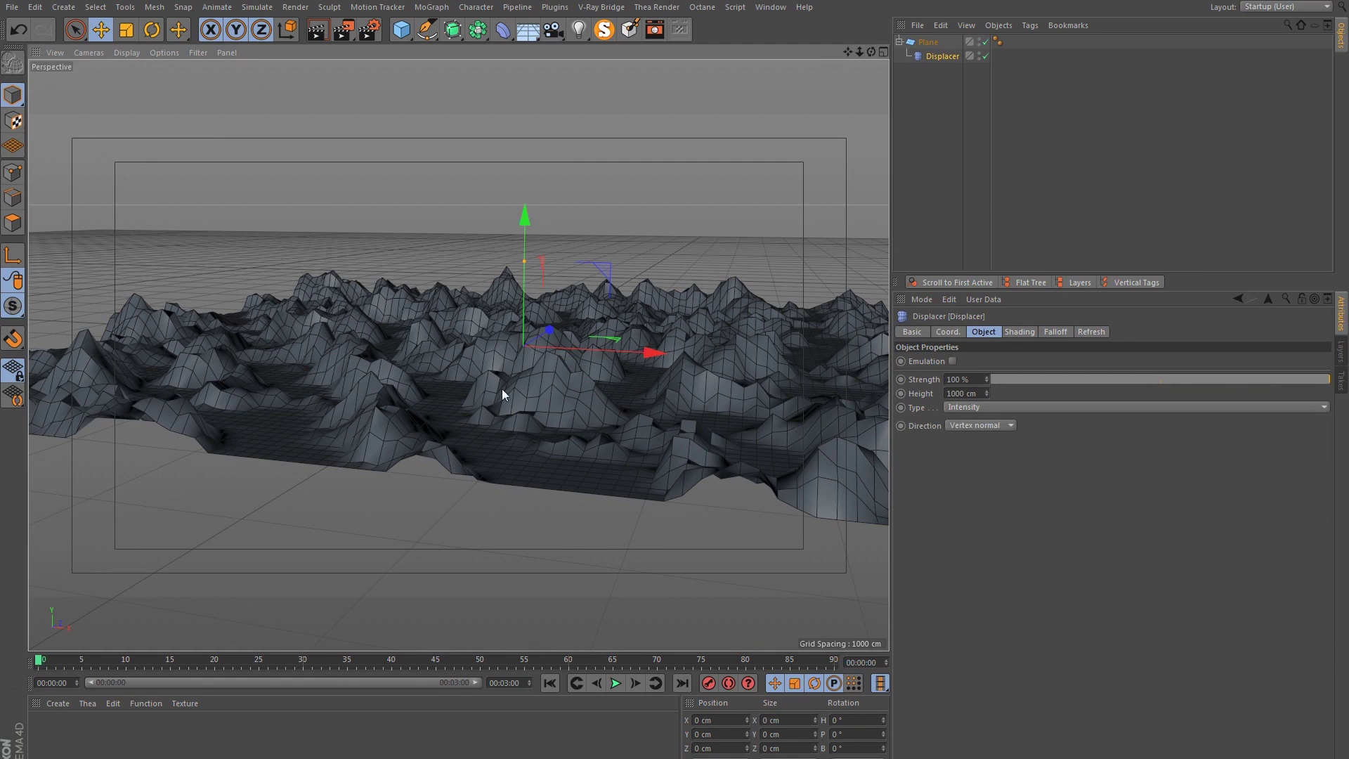
left_click_drag(532, 332, 531, 340)
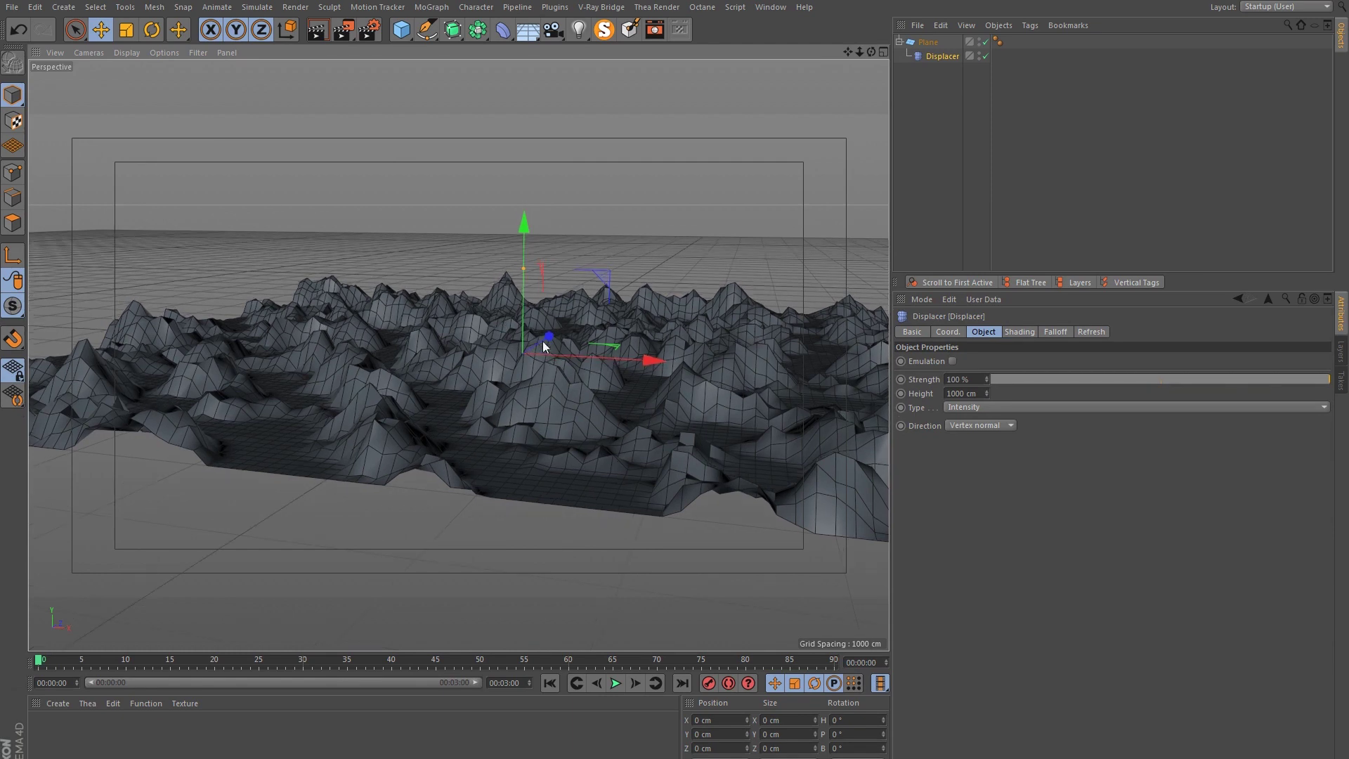
- Open the Displacer's noise shader and set its high clip to 50%
left_click(1015, 331)
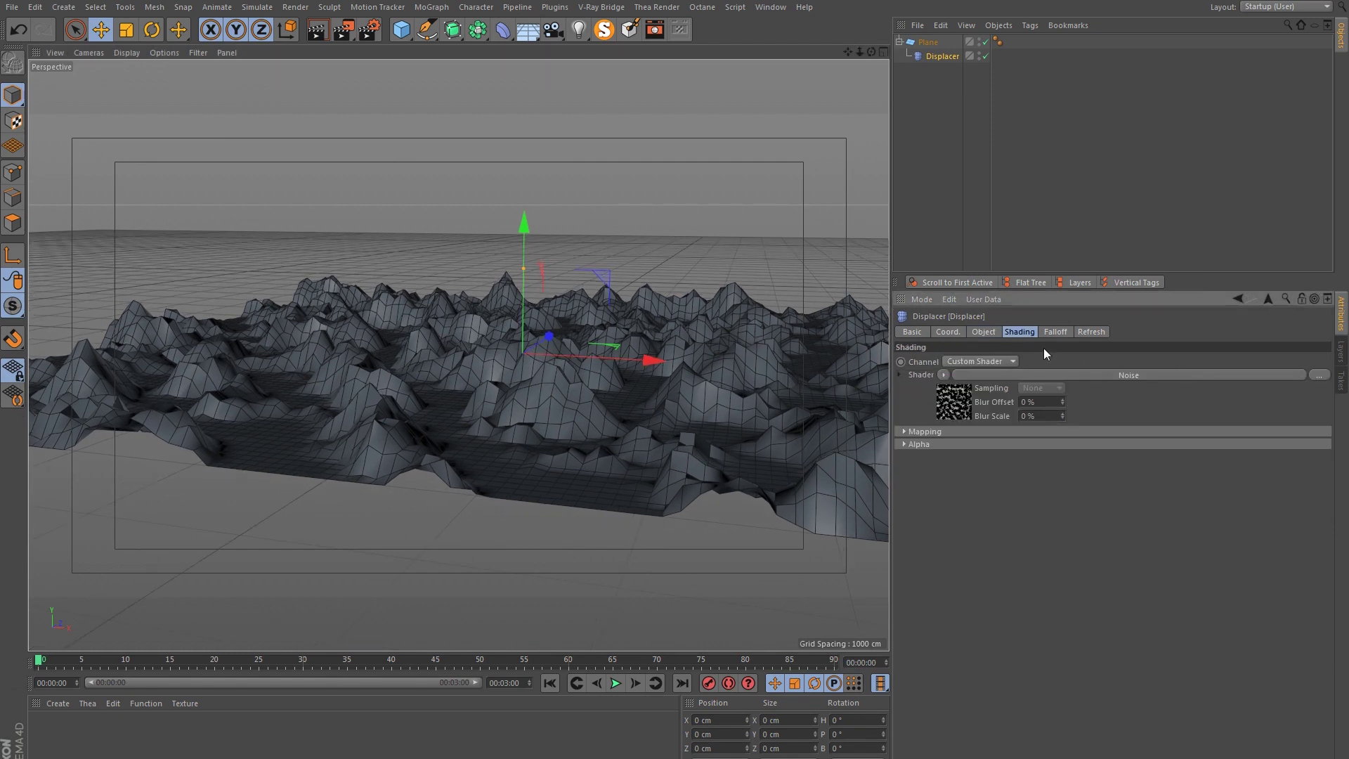
left_click(952, 393)
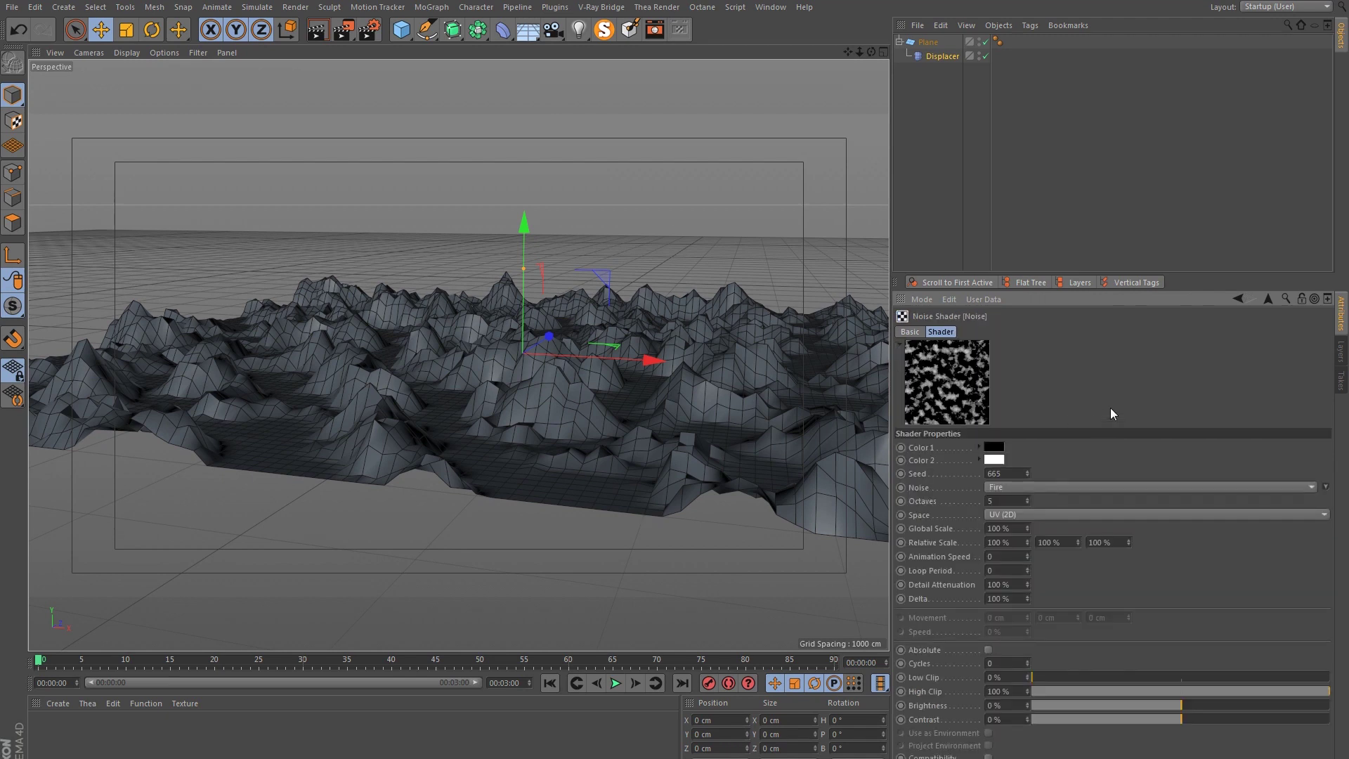
left_click_drag(1260, 690, 1291, 691)
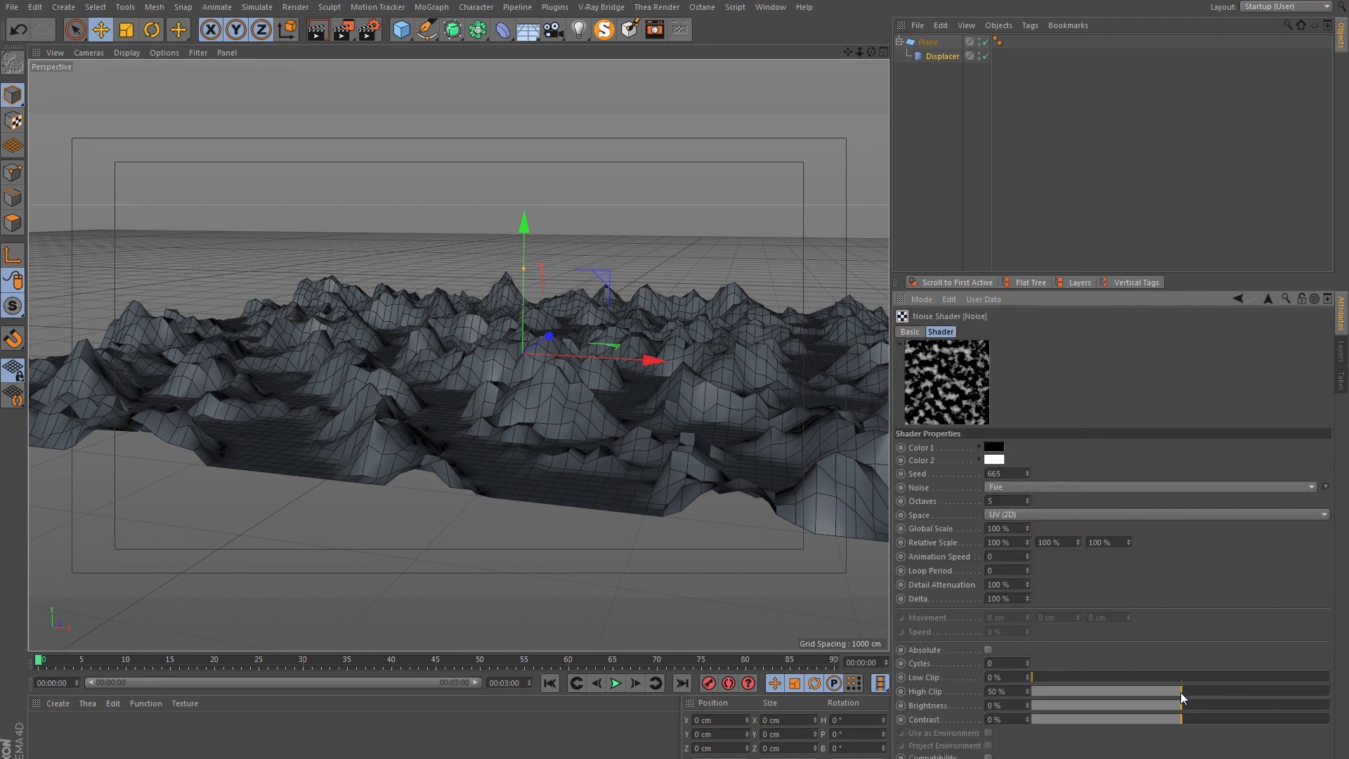
left_click_drag(757, 469, 506, 391)
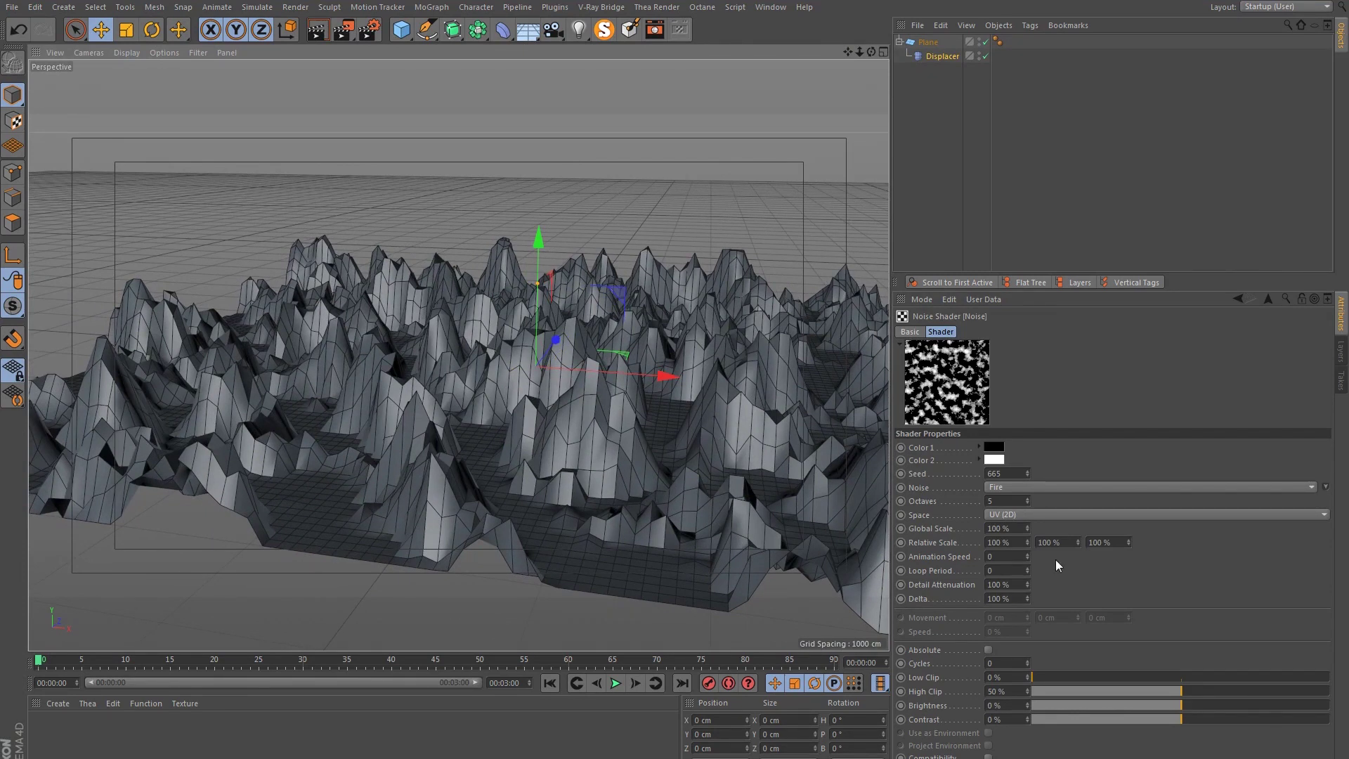
- Set the noise shader's seed to 669
left_click(1027, 470)
left_click(1027, 470)
left_click(1027, 470)
left_click(1027, 469)
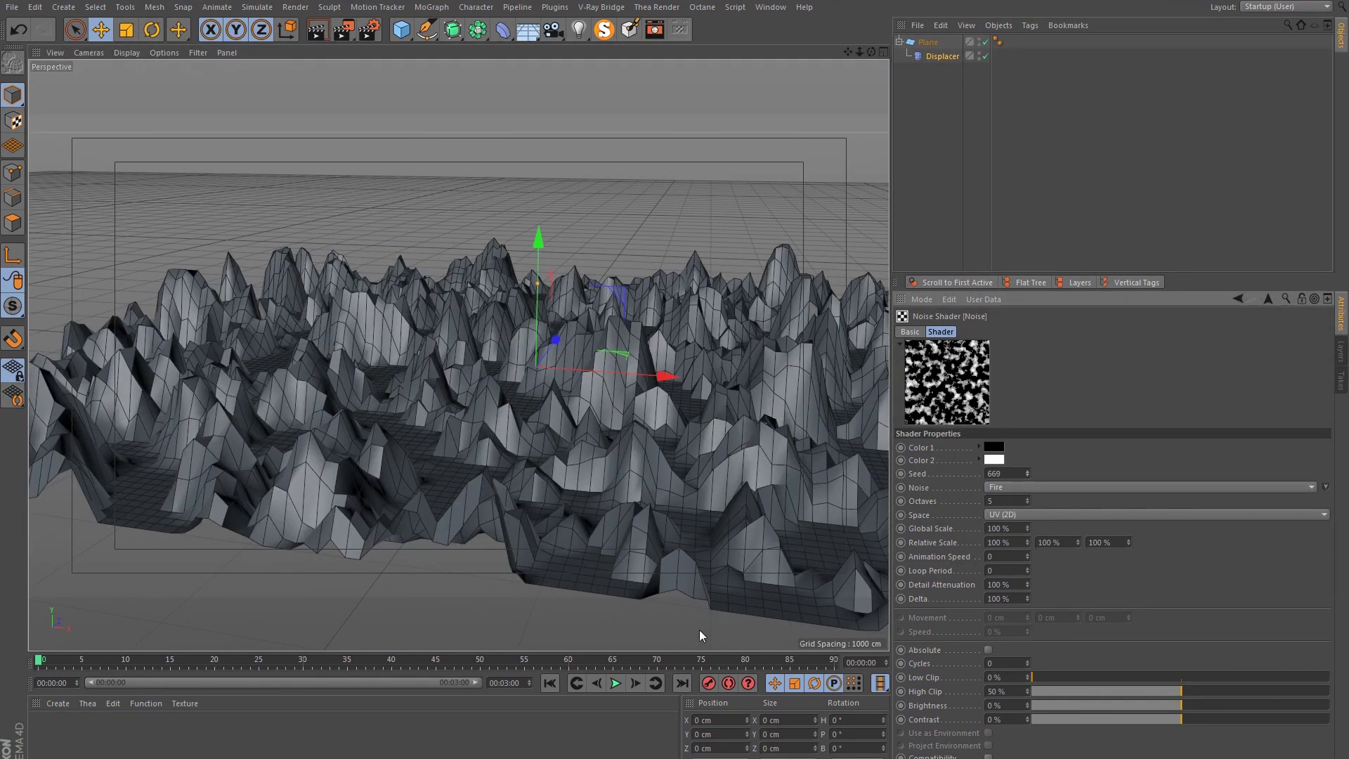
- Try a different global scale for the Displacer's noise and undo the change
left_click_drag(994, 528, 978, 549)
type("2")
key("Return")
key("ctrl+z")
- Set the Displacer's height to 1500 cm
left_click(940, 56)
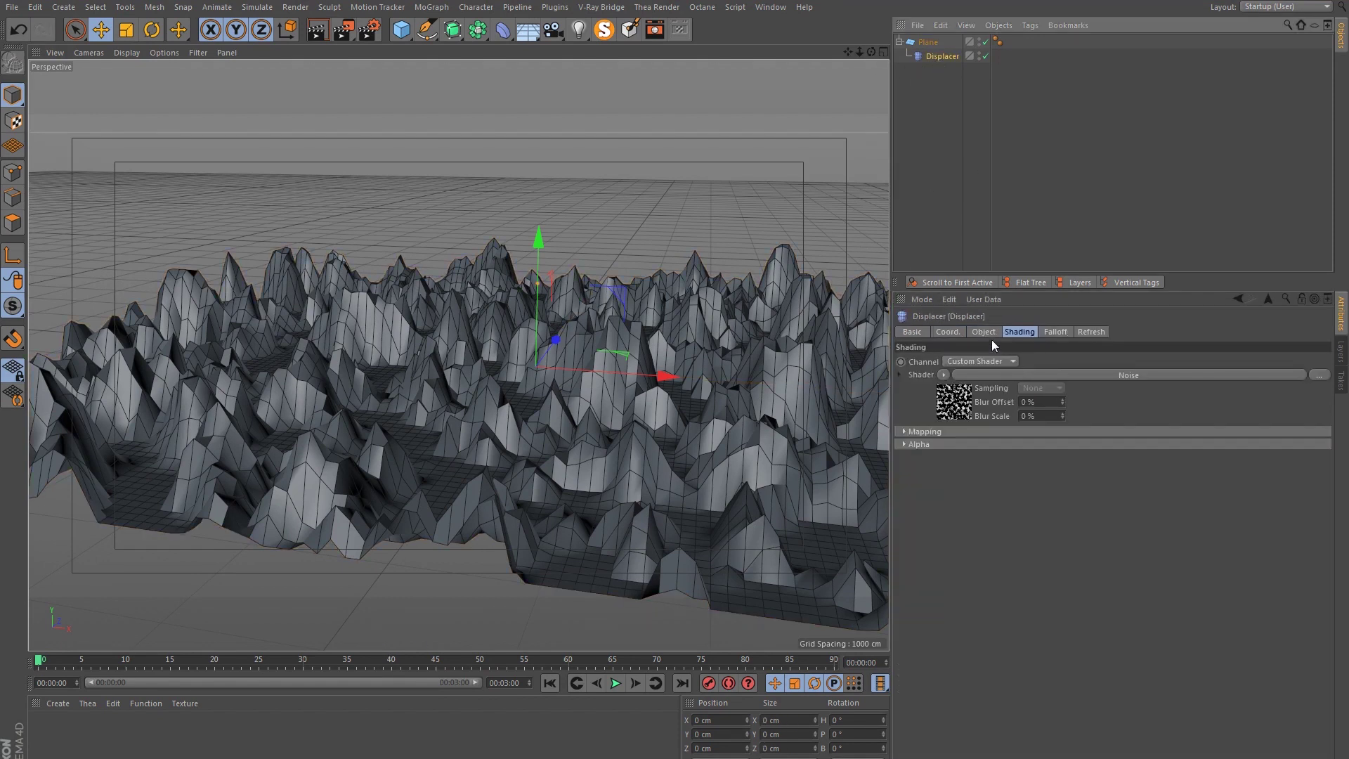
left_click(985, 332)
left_click_drag(958, 395, 952, 395)
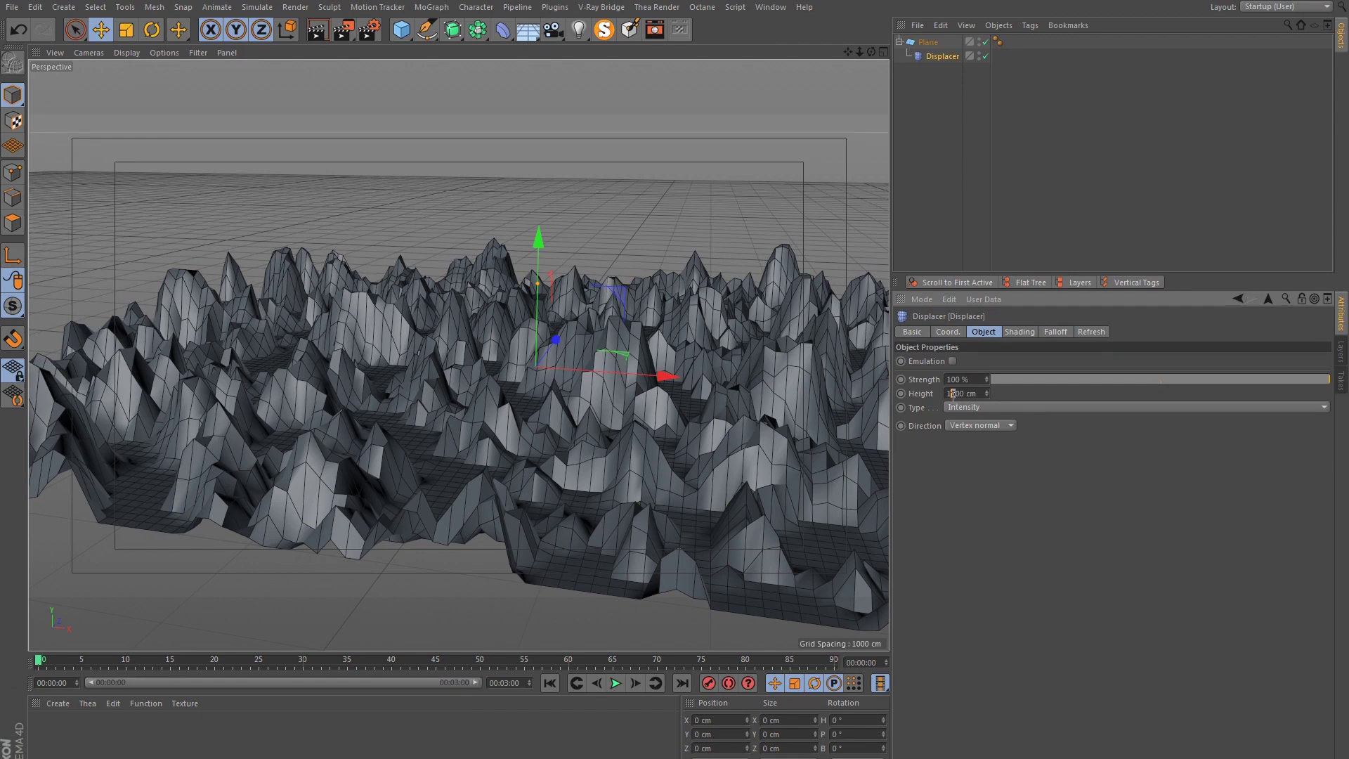
type("5")
key("Return")
left_click_drag(562, 414, 506, 365)
left_click_drag(602, 350, 584, 386)
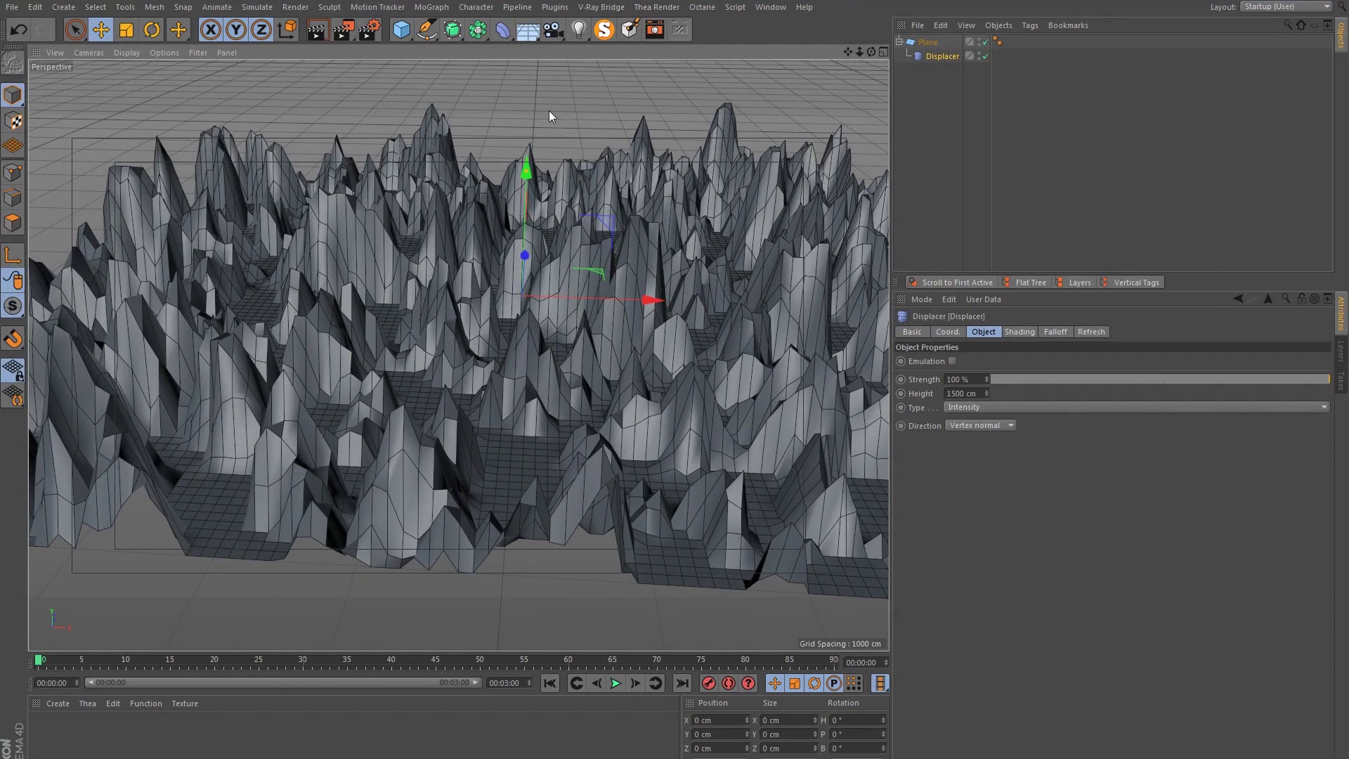
left_click_drag(488, 510, 491, 440)
- Place the Displacer's noise inside a Layer shader and open the Layer shader's settings
left_click(926, 42)
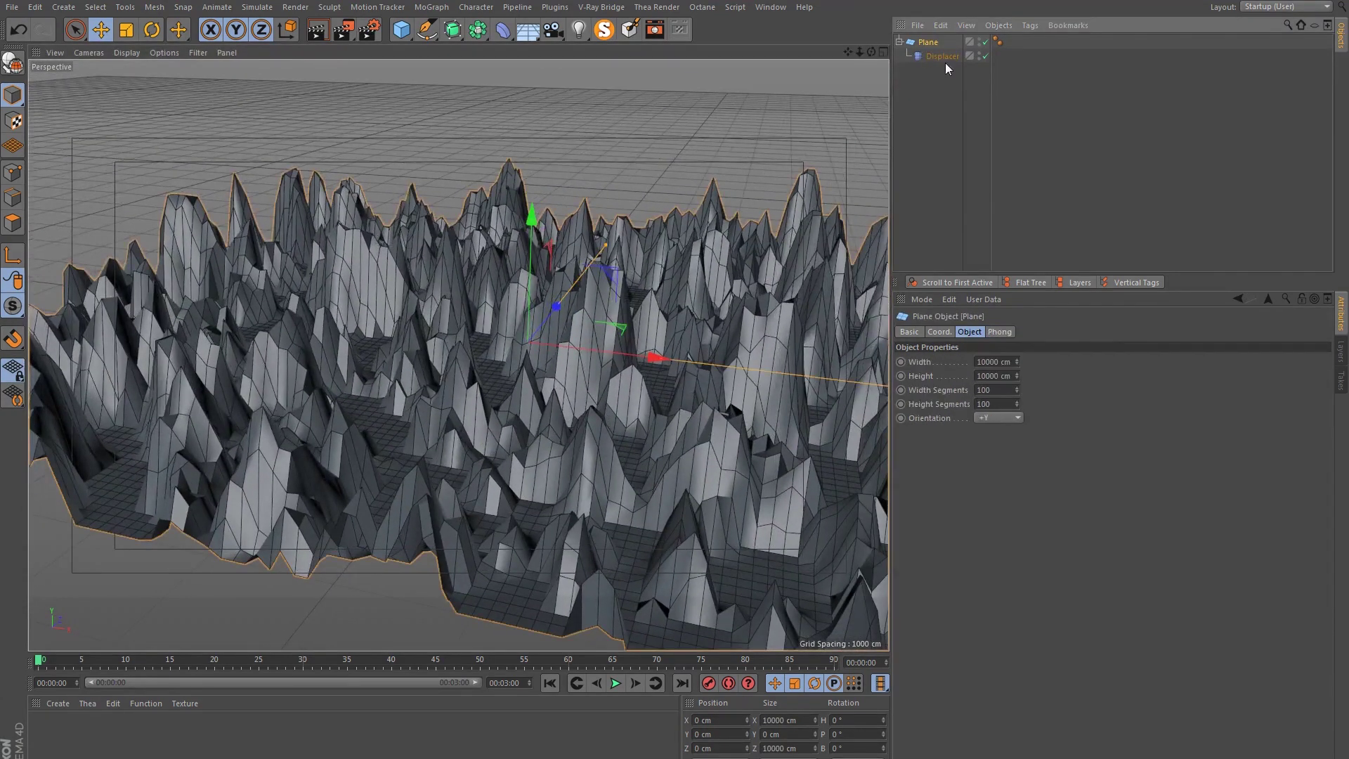
left_click(939, 58)
left_click(1011, 331)
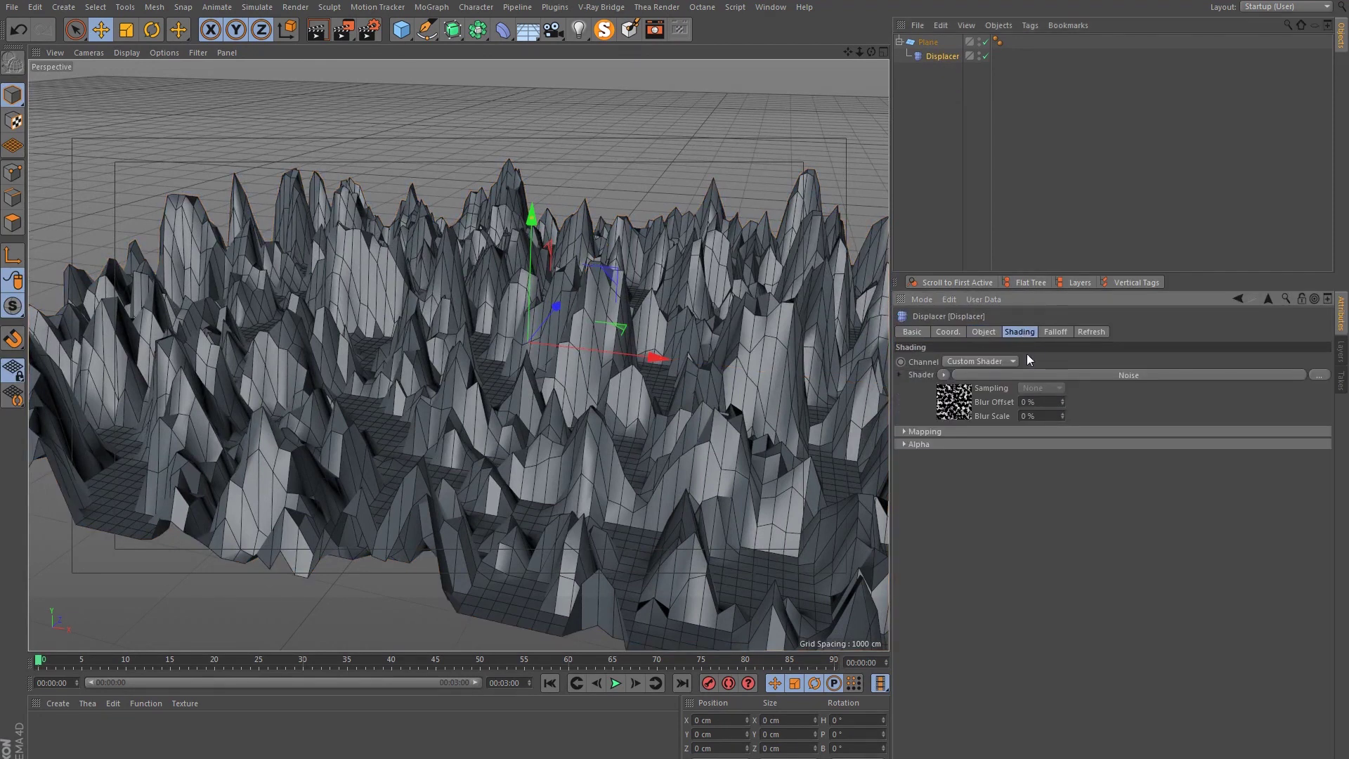
left_click(943, 375)
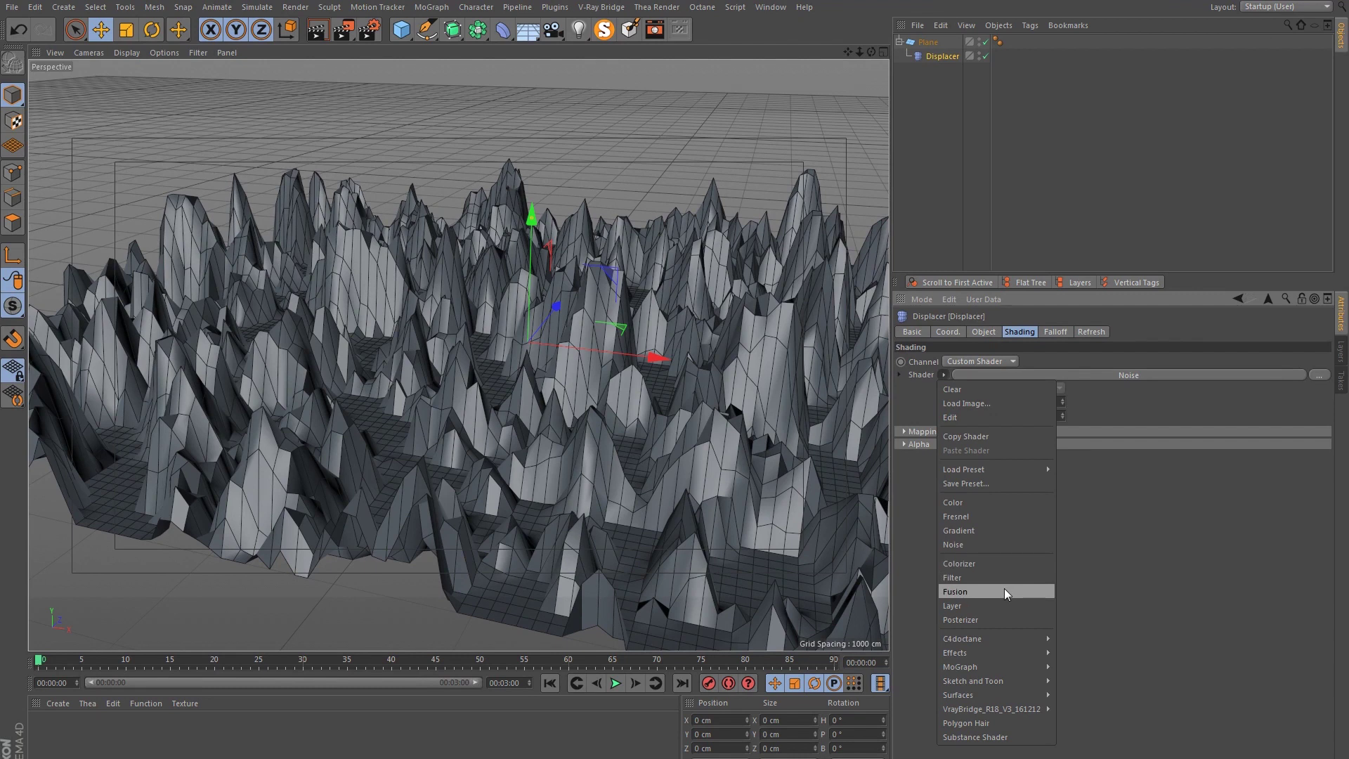
left_click(965, 606)
left_click(943, 392)
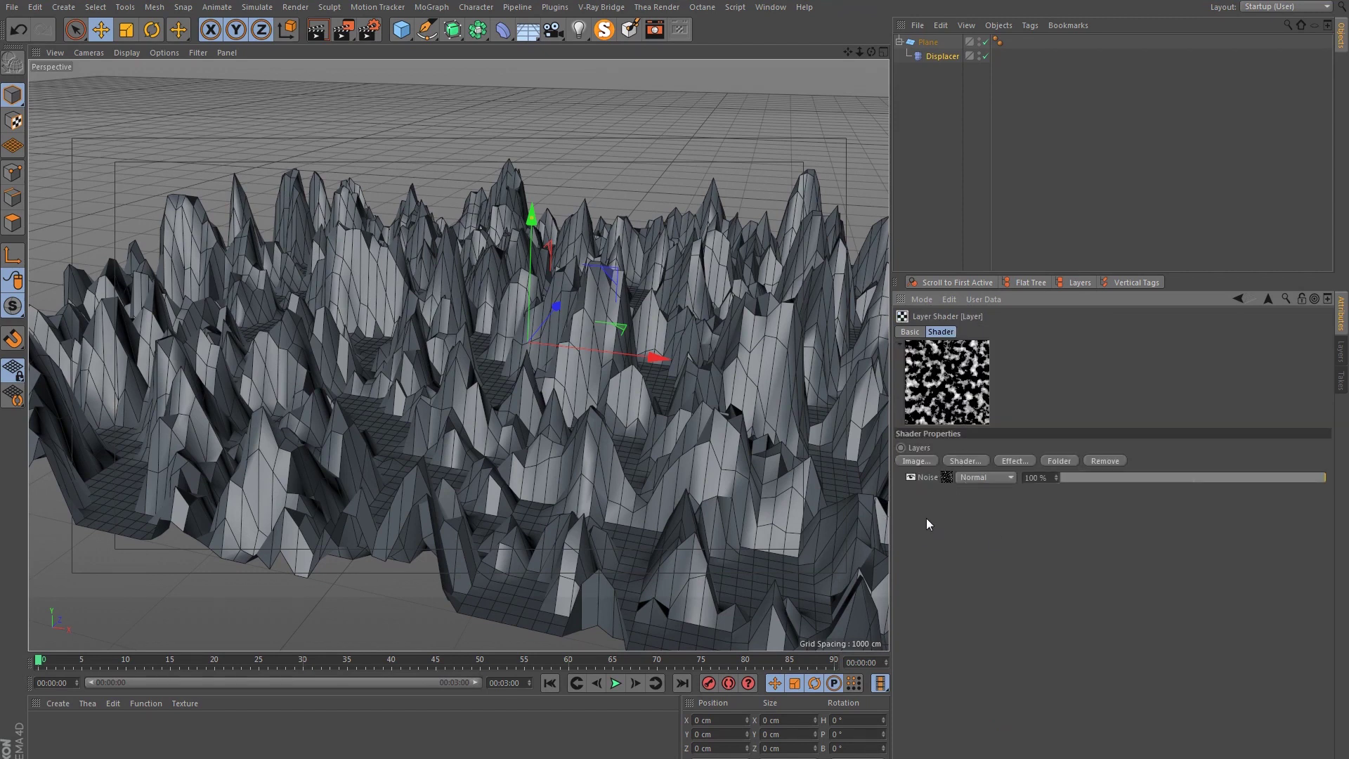
- Add a Gradient shader above the noise in the Layer shader and open its settings
left_click(982, 462)
left_click(1026, 518)
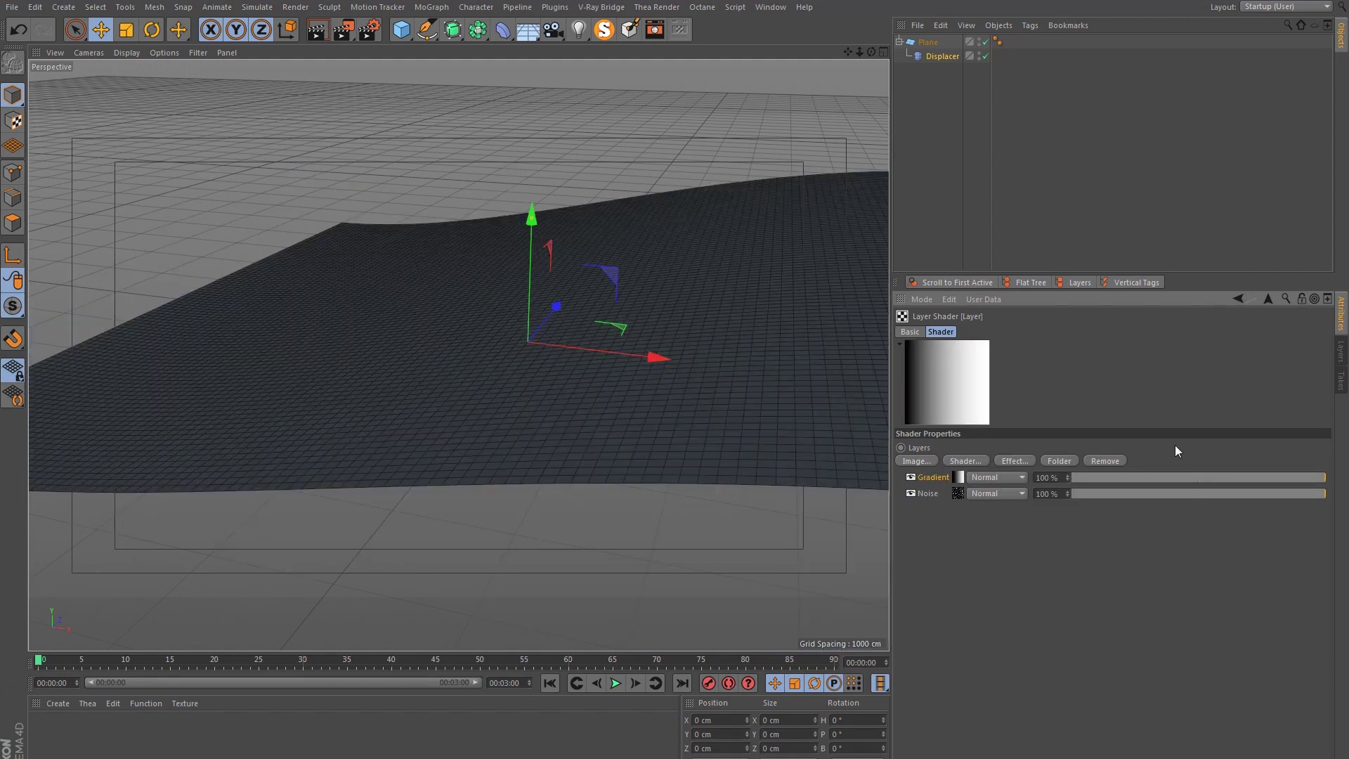
left_click(958, 477)
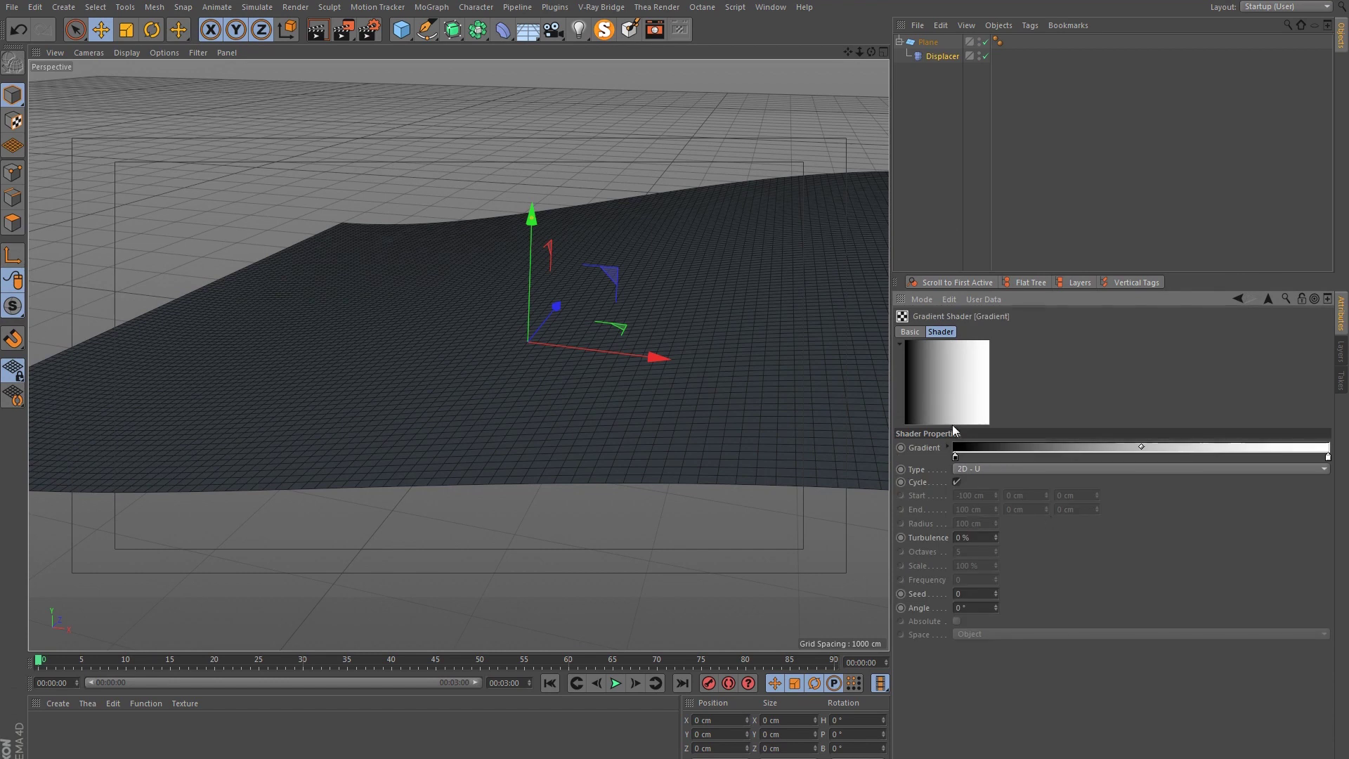
- Build a white-black-white gradient with the black knot in the centre and space the three knots evenly
left_click_drag(955, 456, 1135, 456)
double_click(1018, 455)
left_click_drag(1060, 481, 1173, 483)
left_click(983, 503)
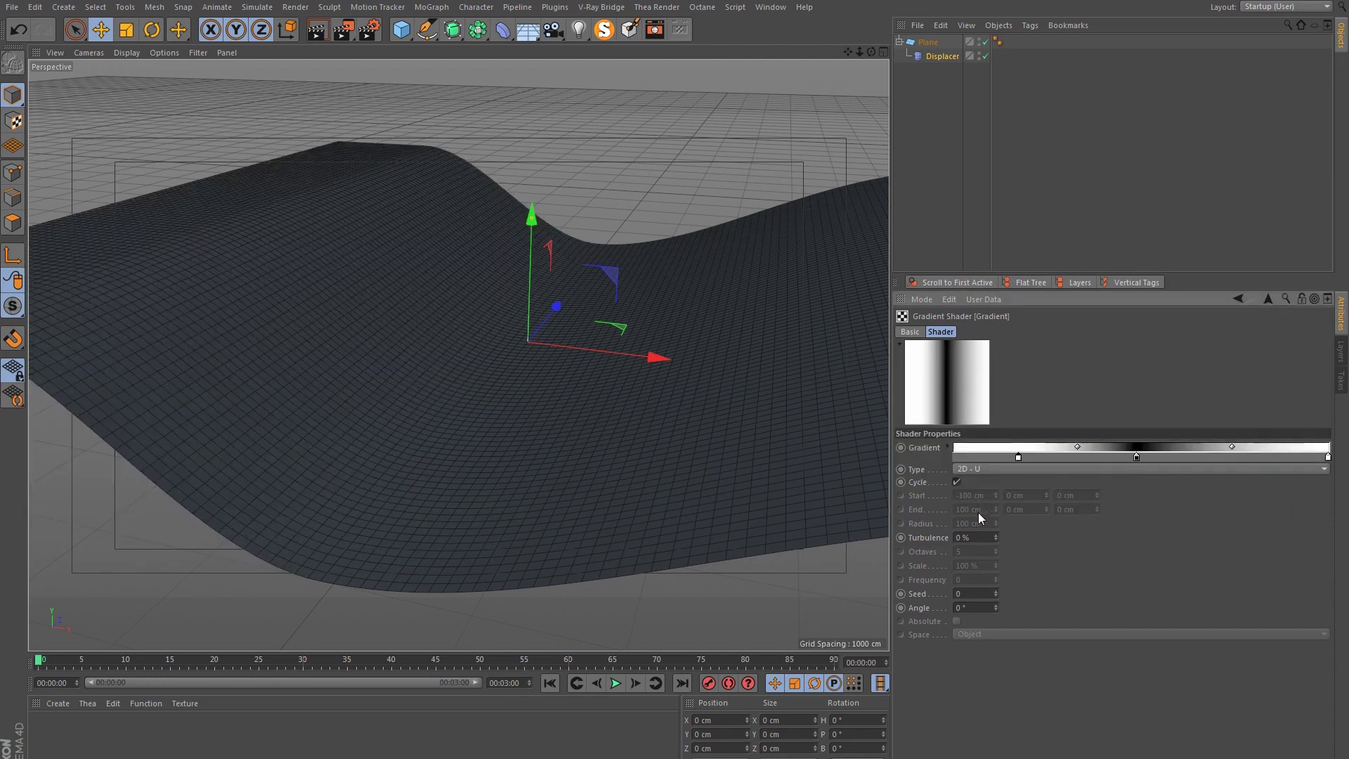
right_click(1138, 458)
left_click(1146, 496)
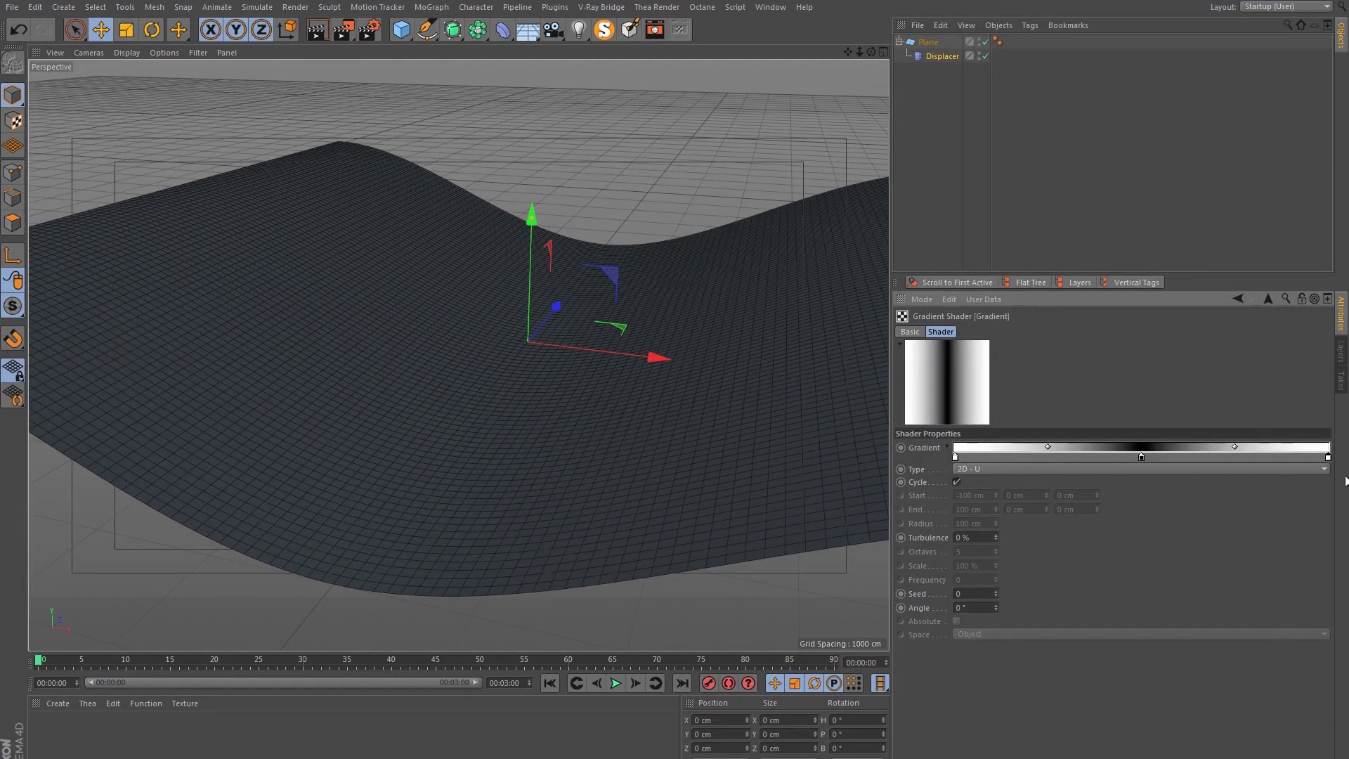
- Add copies of the white knots on both sides, up to five per side, and space all knots evenly to narrow the black band
left_click_drag(956, 457, 1109, 461)
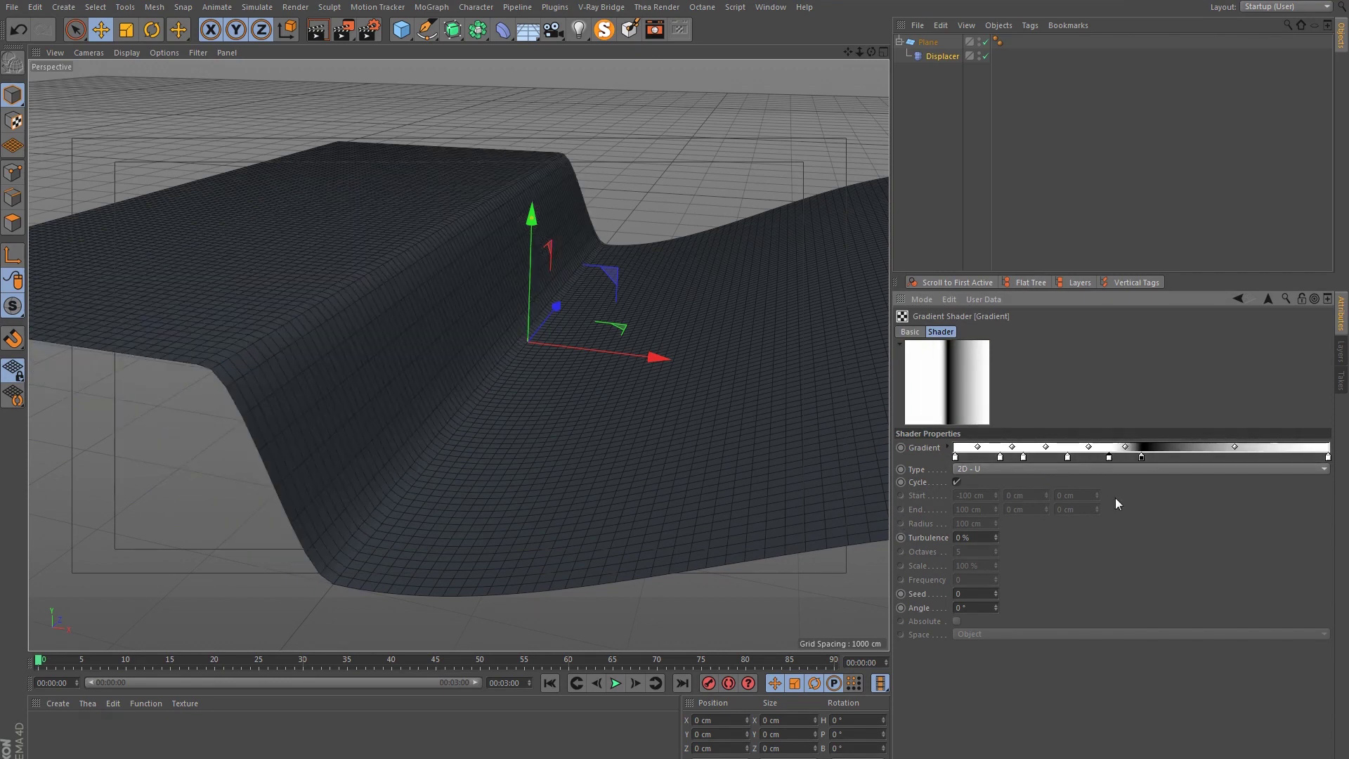
left_click_drag(1327, 458, 1232, 460)
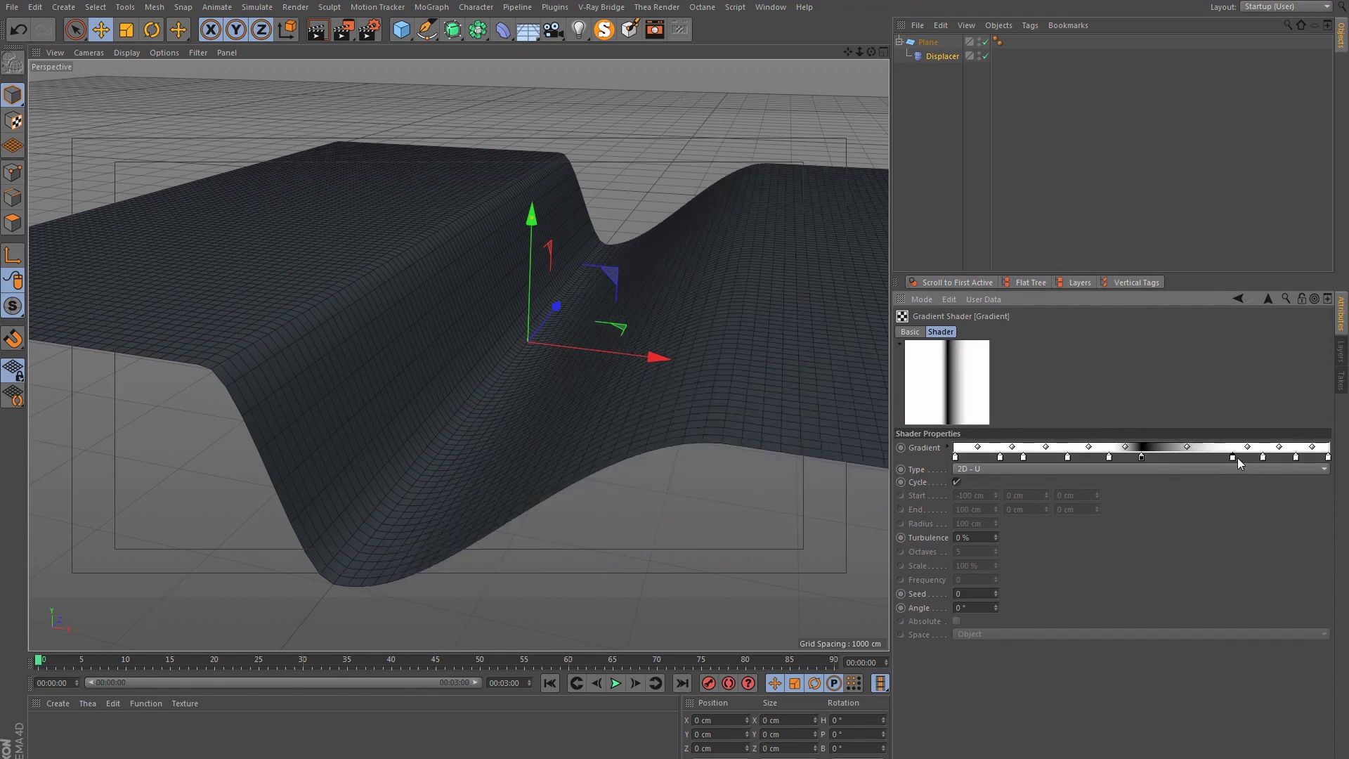
left_click_drag(1232, 458, 1224, 460)
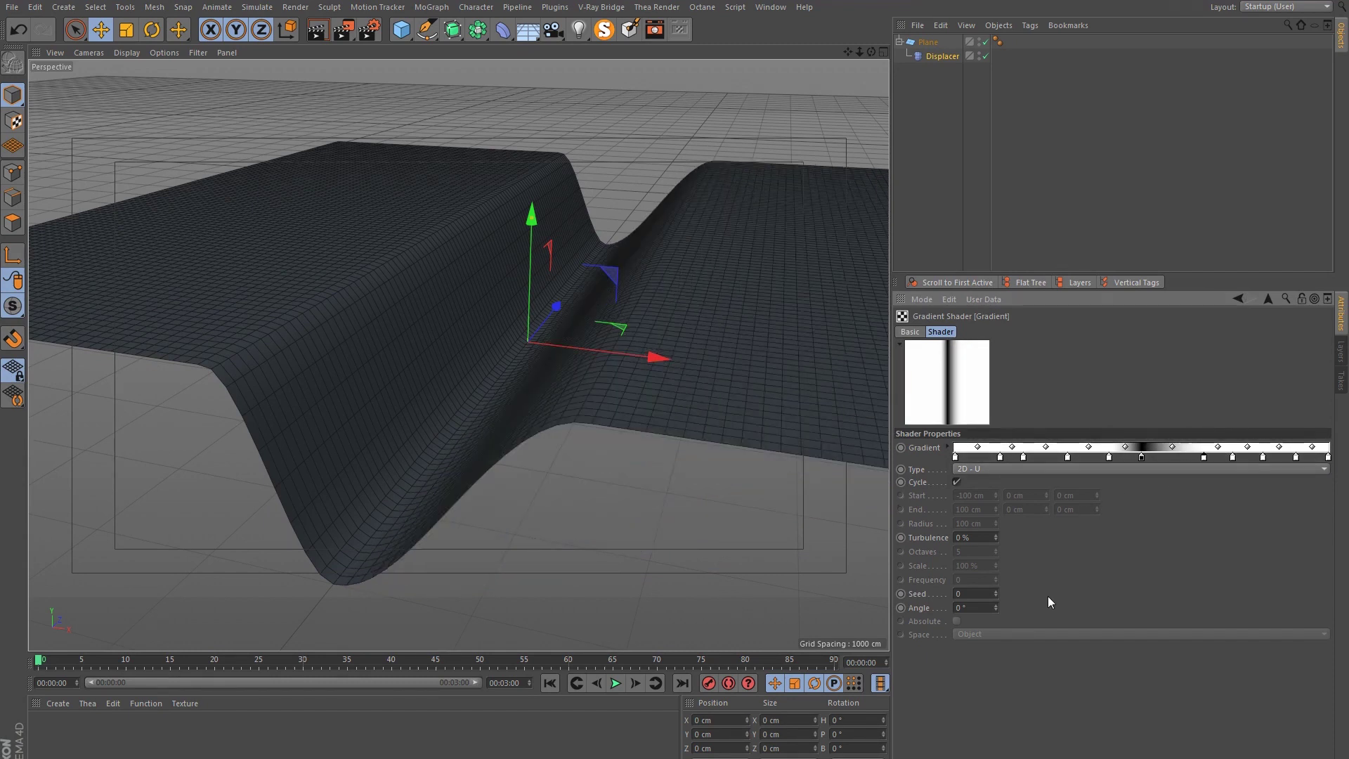
right_click(1065, 455)
left_click(1093, 492)
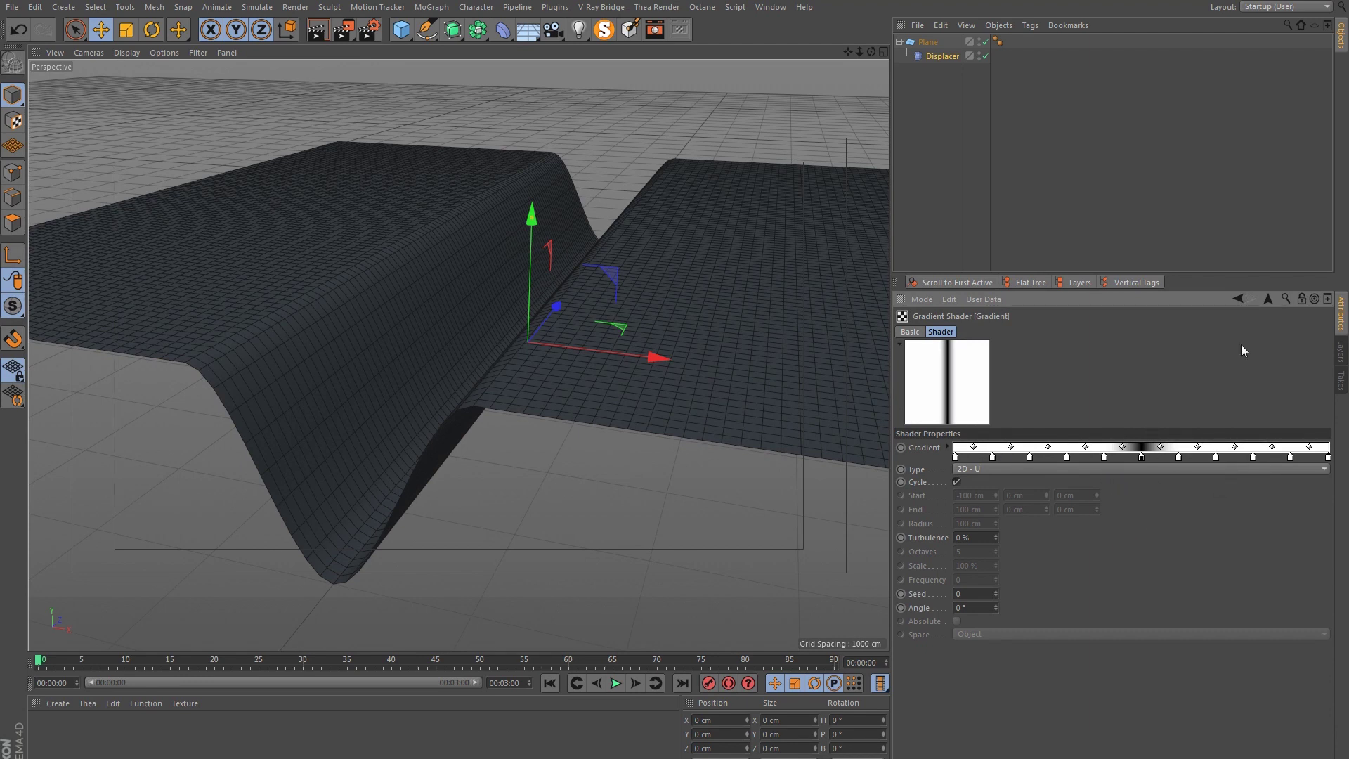
- Return to the Layer shader and set the gradient layer's blend mode to Multiply over the noise
left_click(1237, 299)
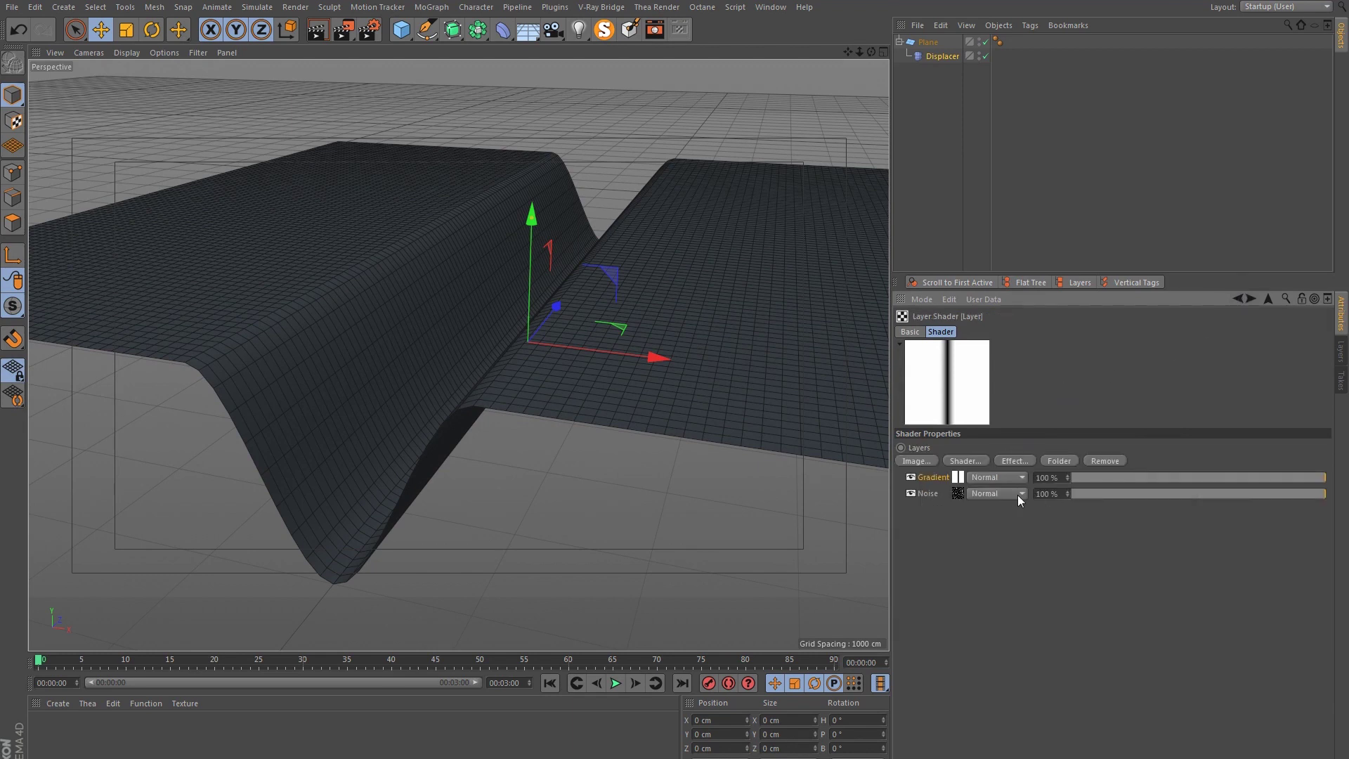
left_click(985, 479)
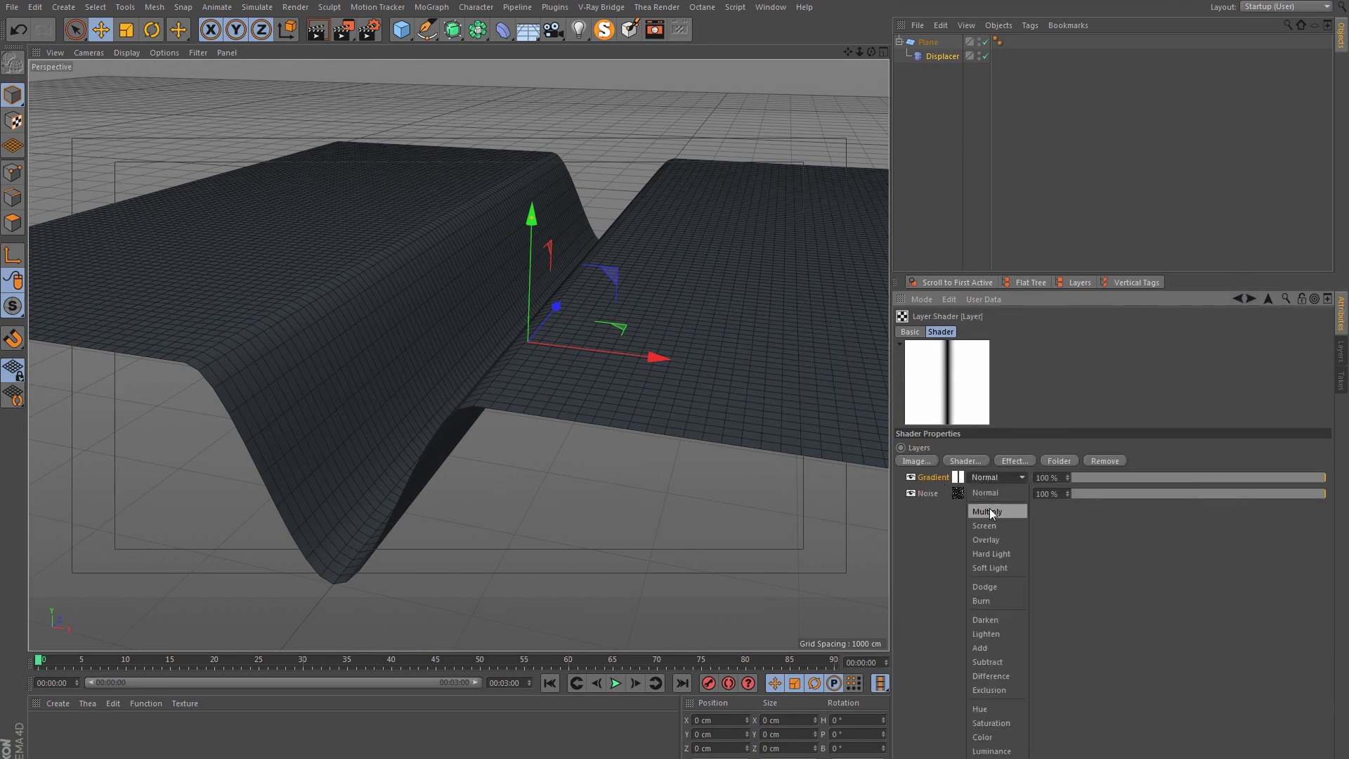
left_click(991, 512)
left_click_drag(390, 423, 478, 445)
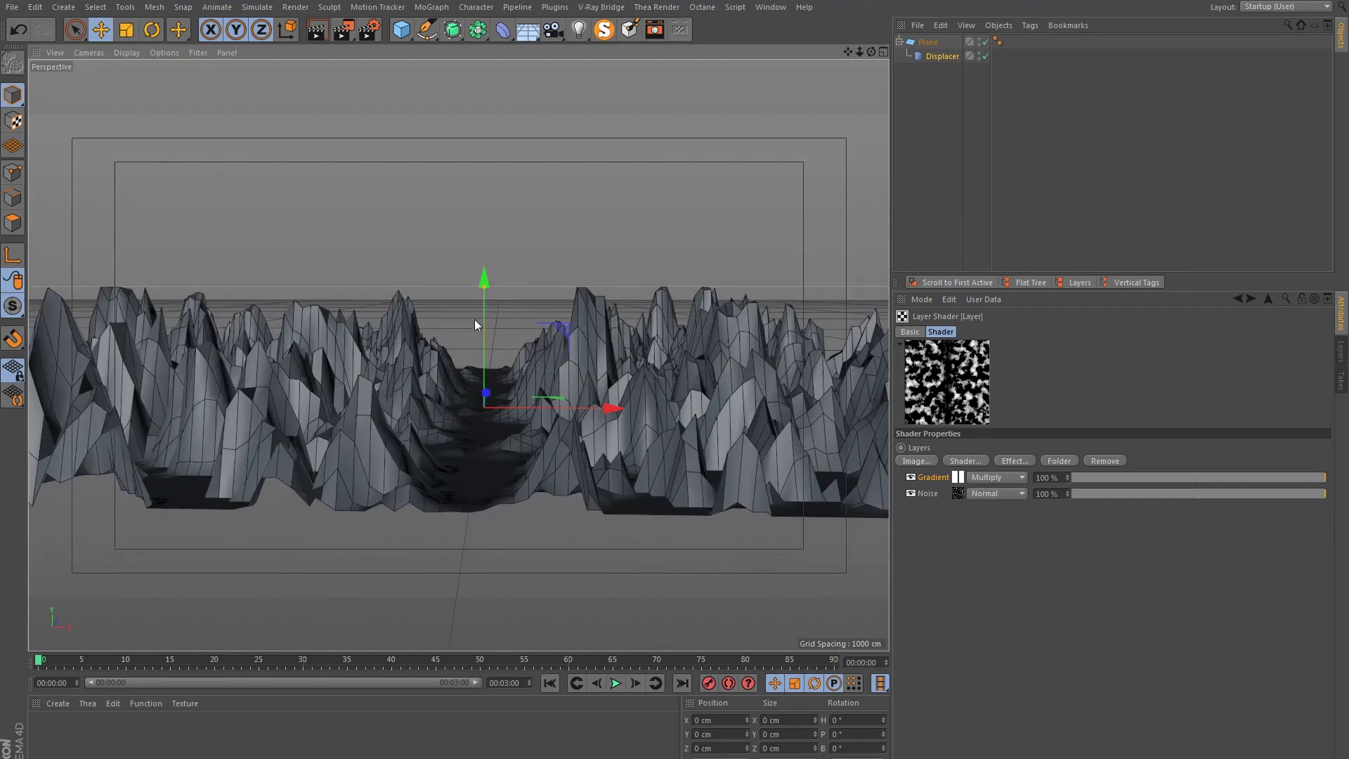
left_click_drag(455, 495, 461, 439)
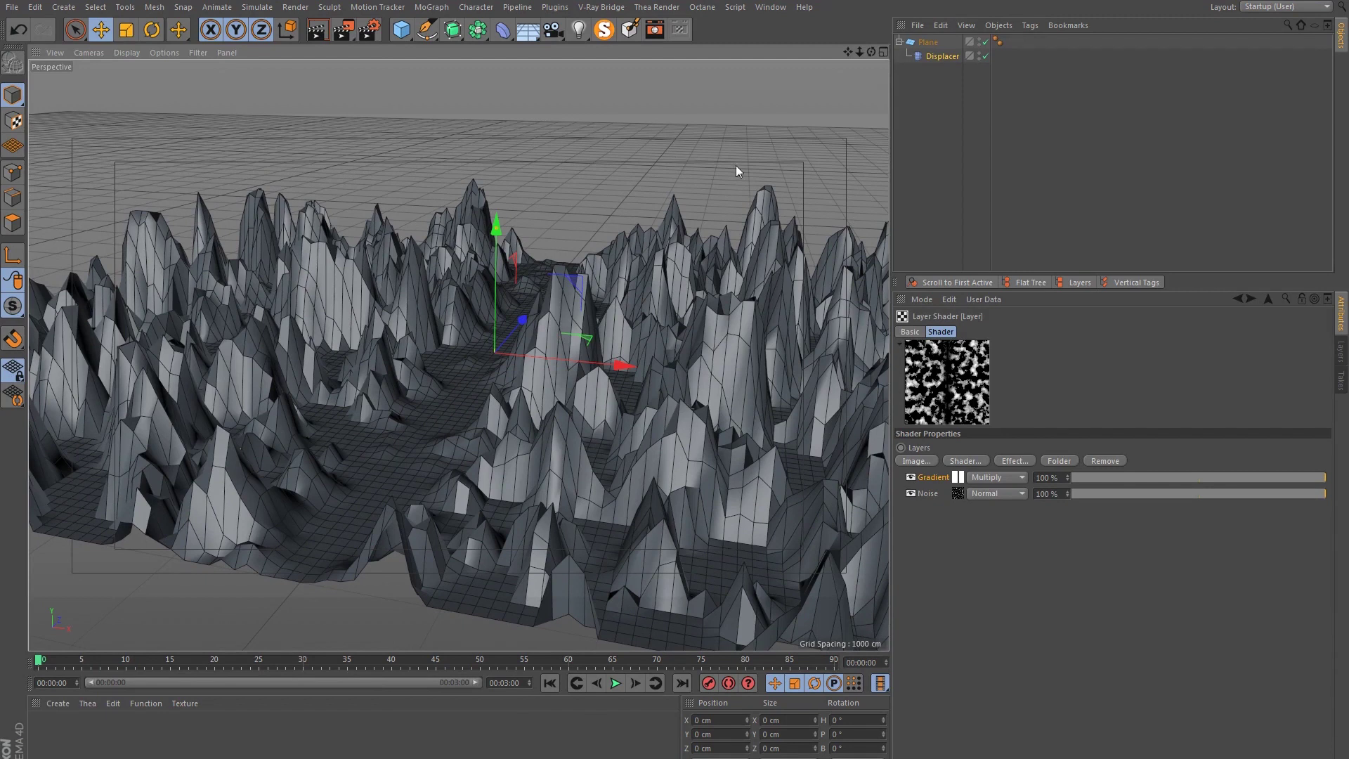
- Duplicate the displaced plane and delete the Displacer from the copy
left_click(946, 96)
left_click(920, 43)
left_click(899, 42)
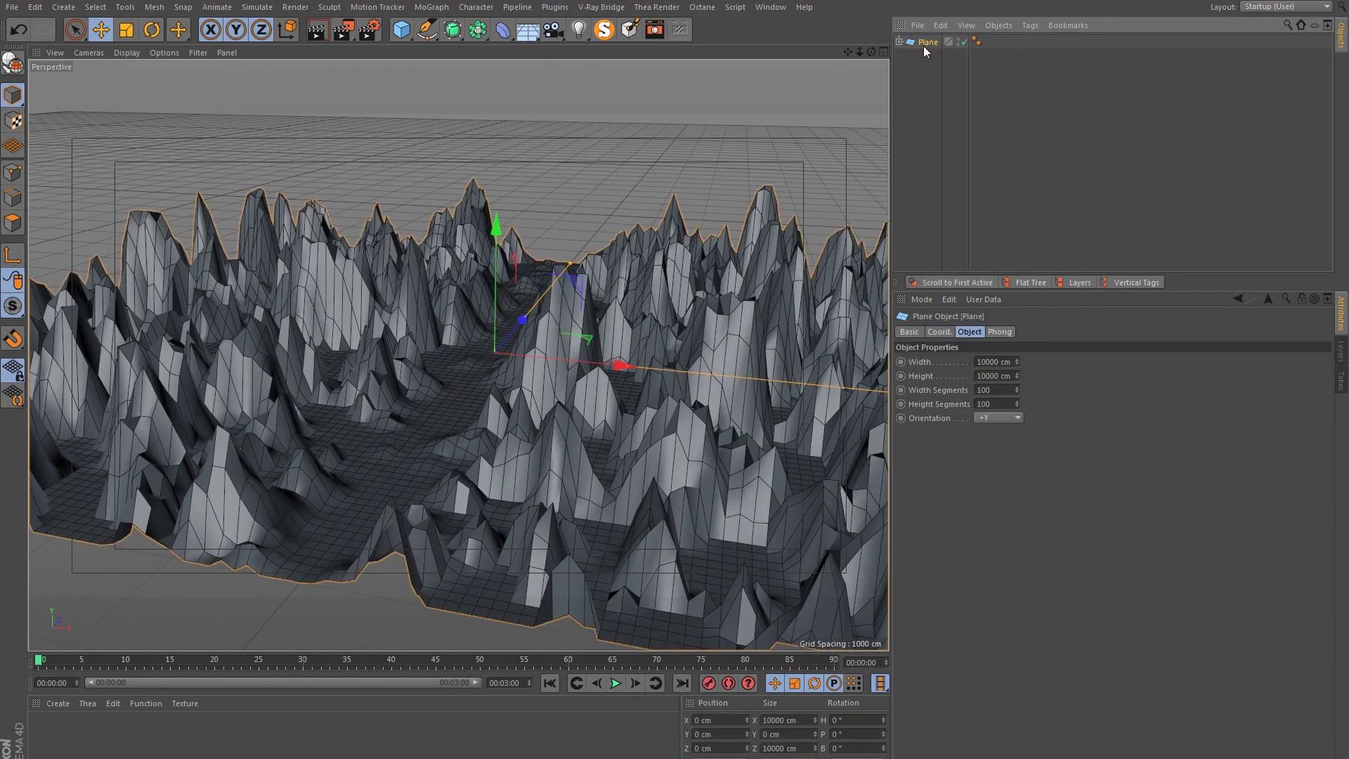
left_click_drag(923, 44, 945, 98, "ctrl")
left_click(955, 144)
left_click(899, 56)
left_click(946, 71)
key("Delete")
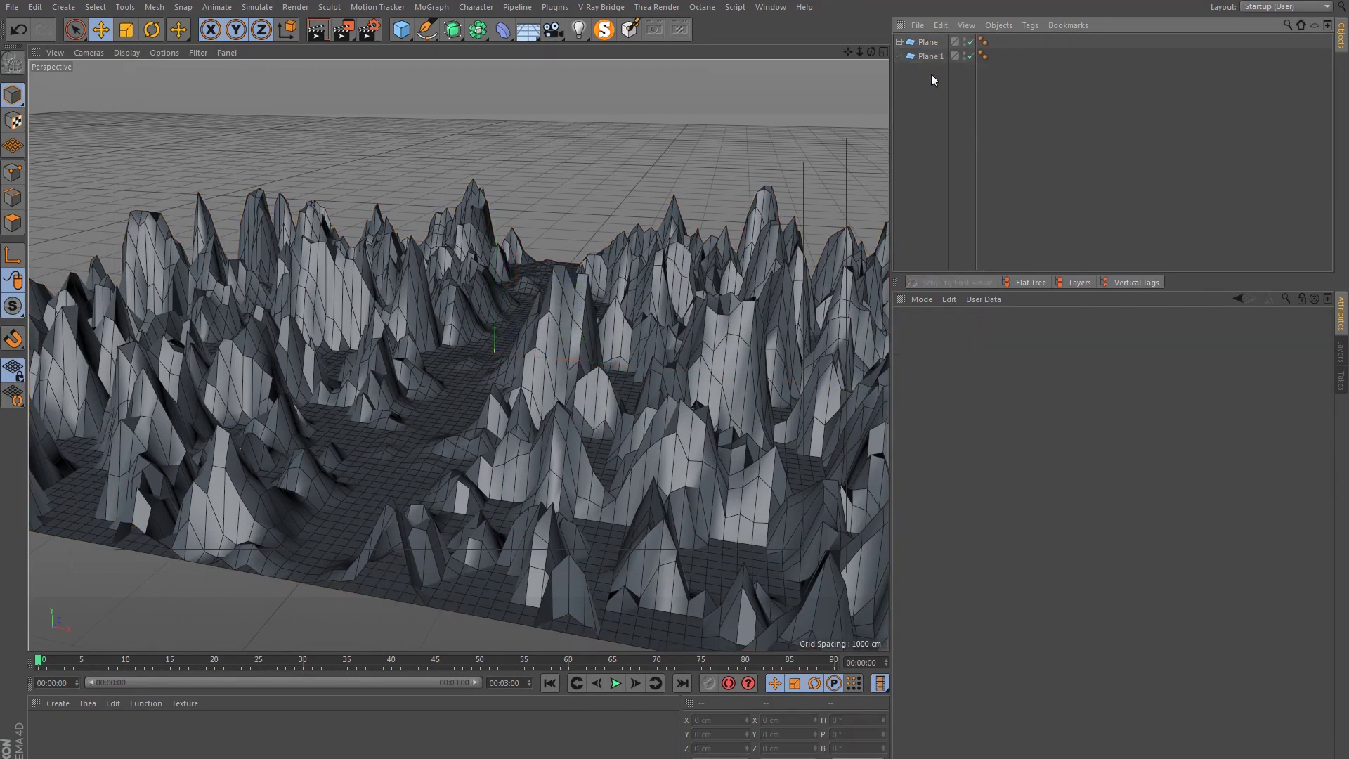
- Rename the displaced plane as landscape
left_click(928, 42)
double_click(930, 41)
key("BackSpace")
type("landscape")
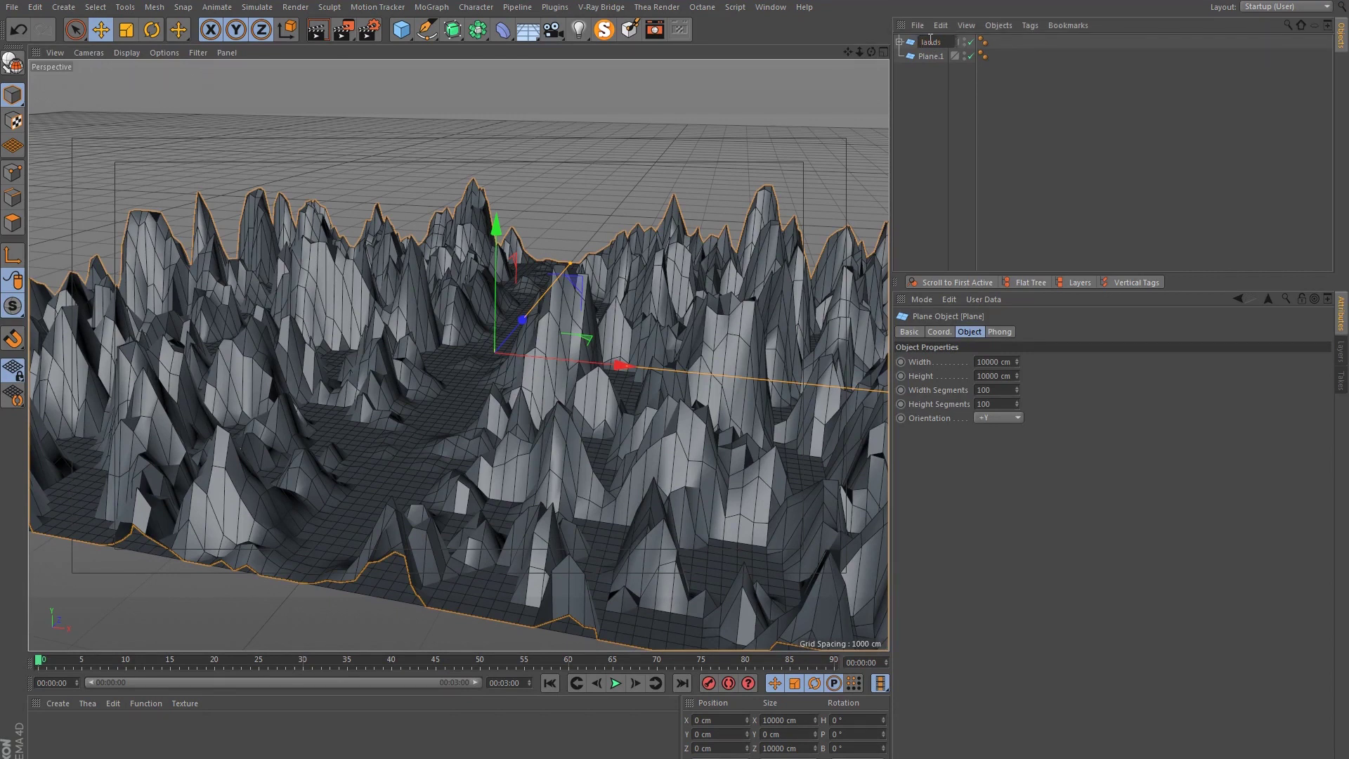
key("Return")
- Rename the flat duplicate plane as floor
left_click(934, 60)
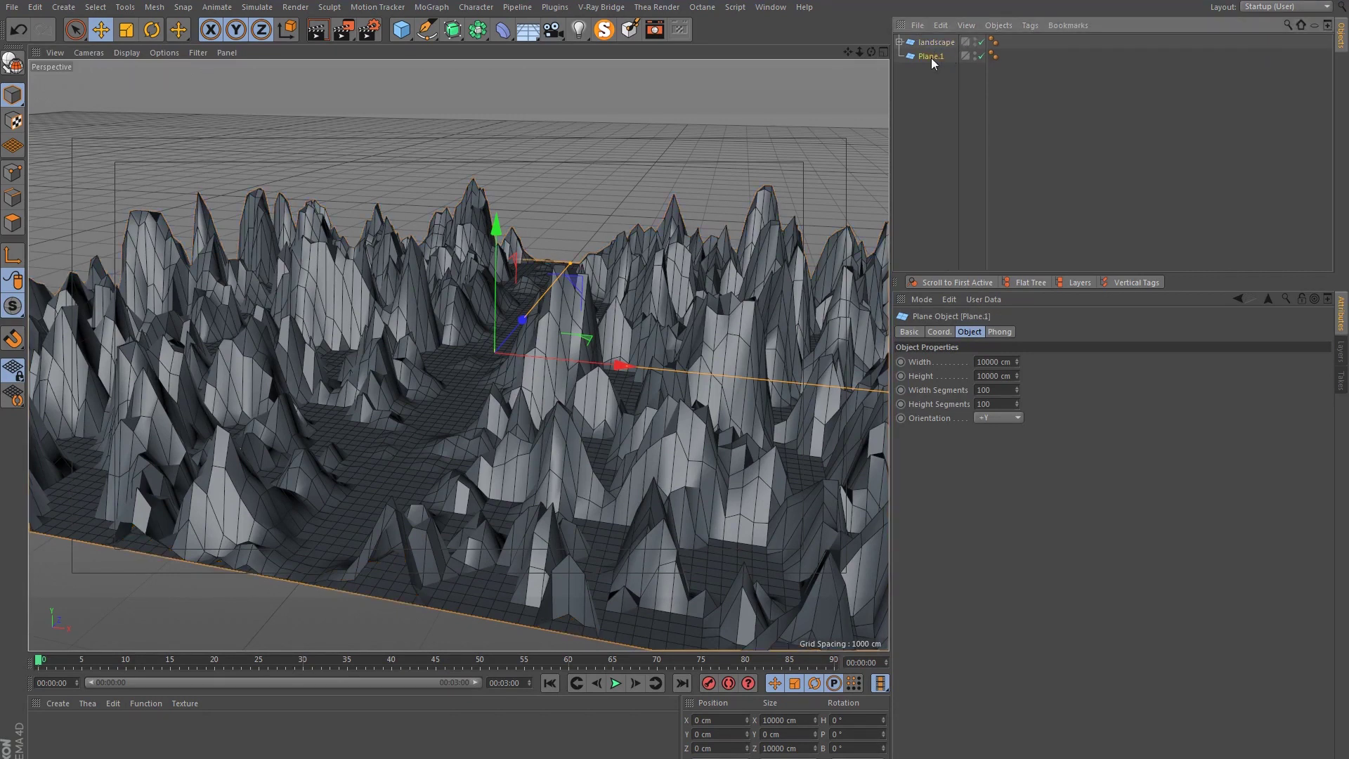
double_click(930, 57)
type("flo")
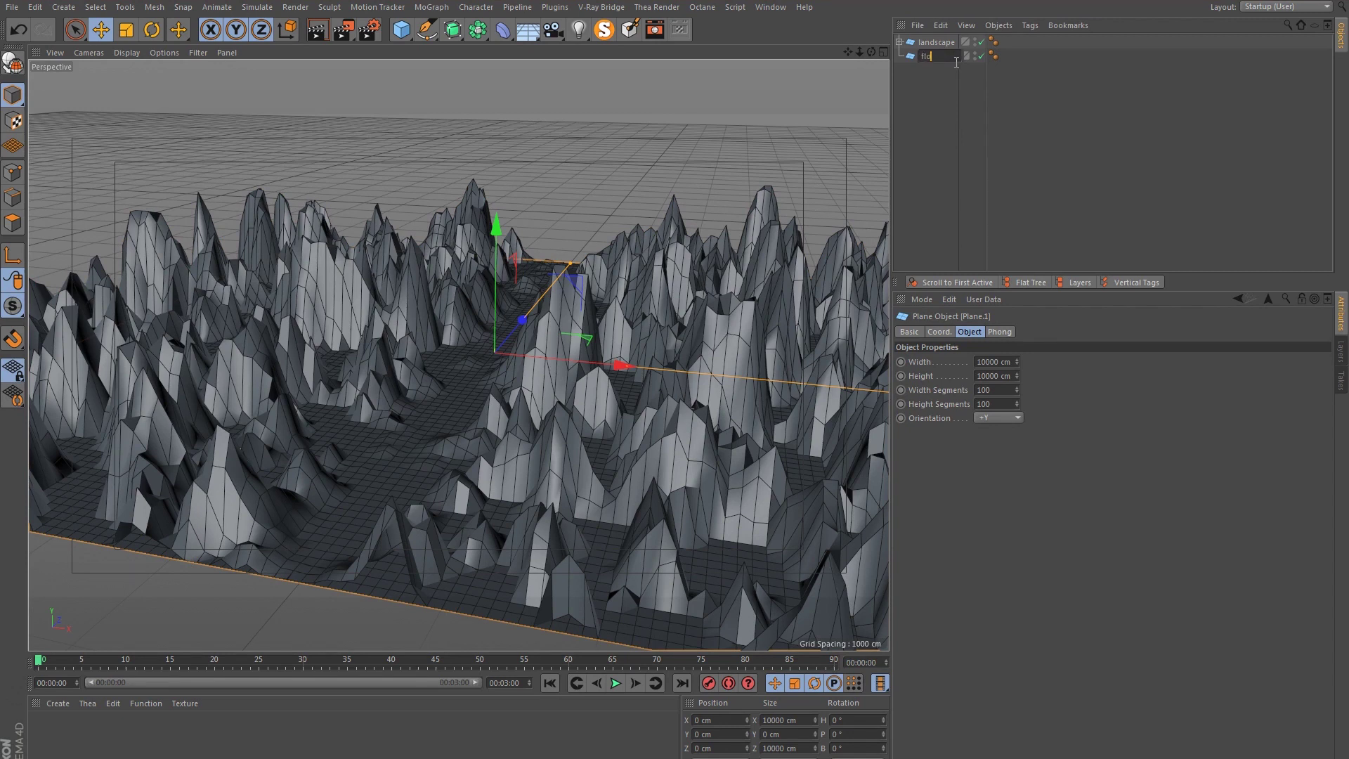
type("or")
key("Return")
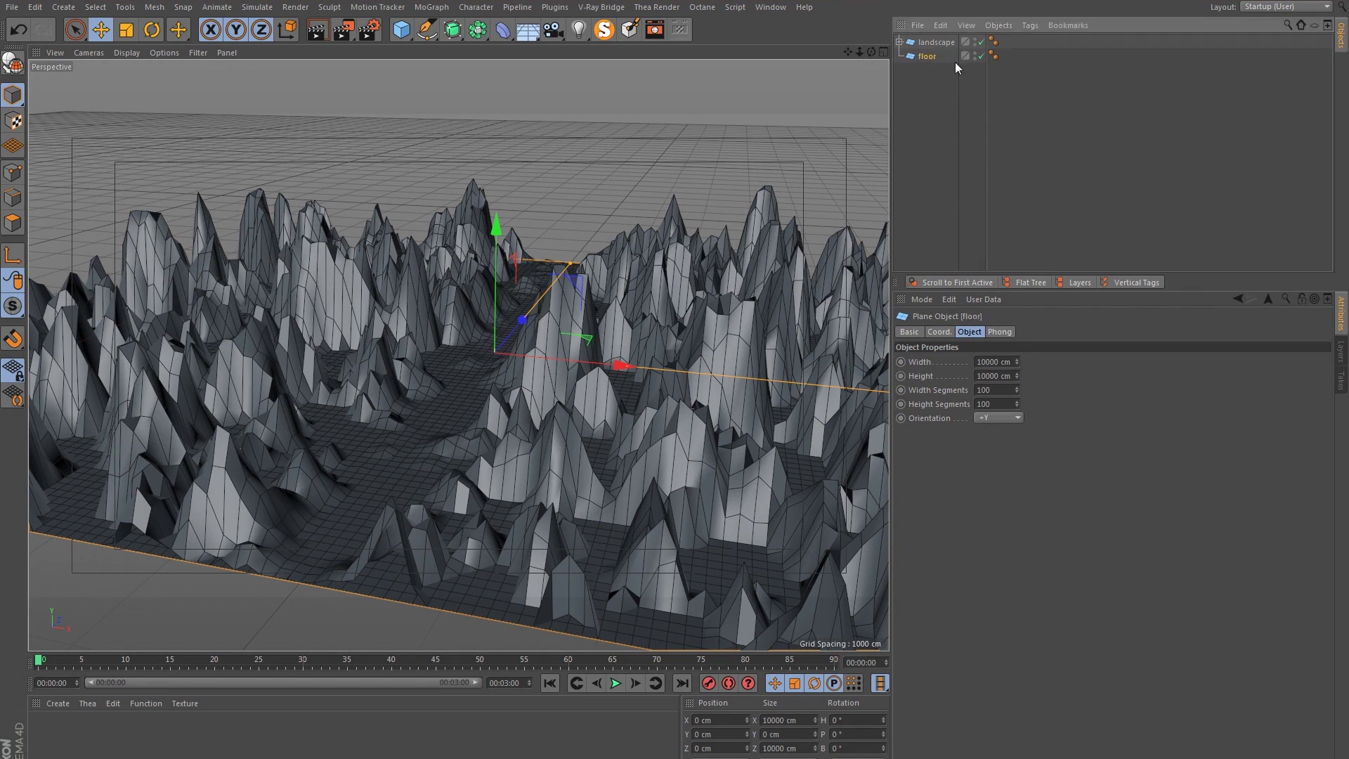
- Set the floor plane's Y position to 20 cm and check its height against the mountains
left_click_drag(270, 390, 688, 403)
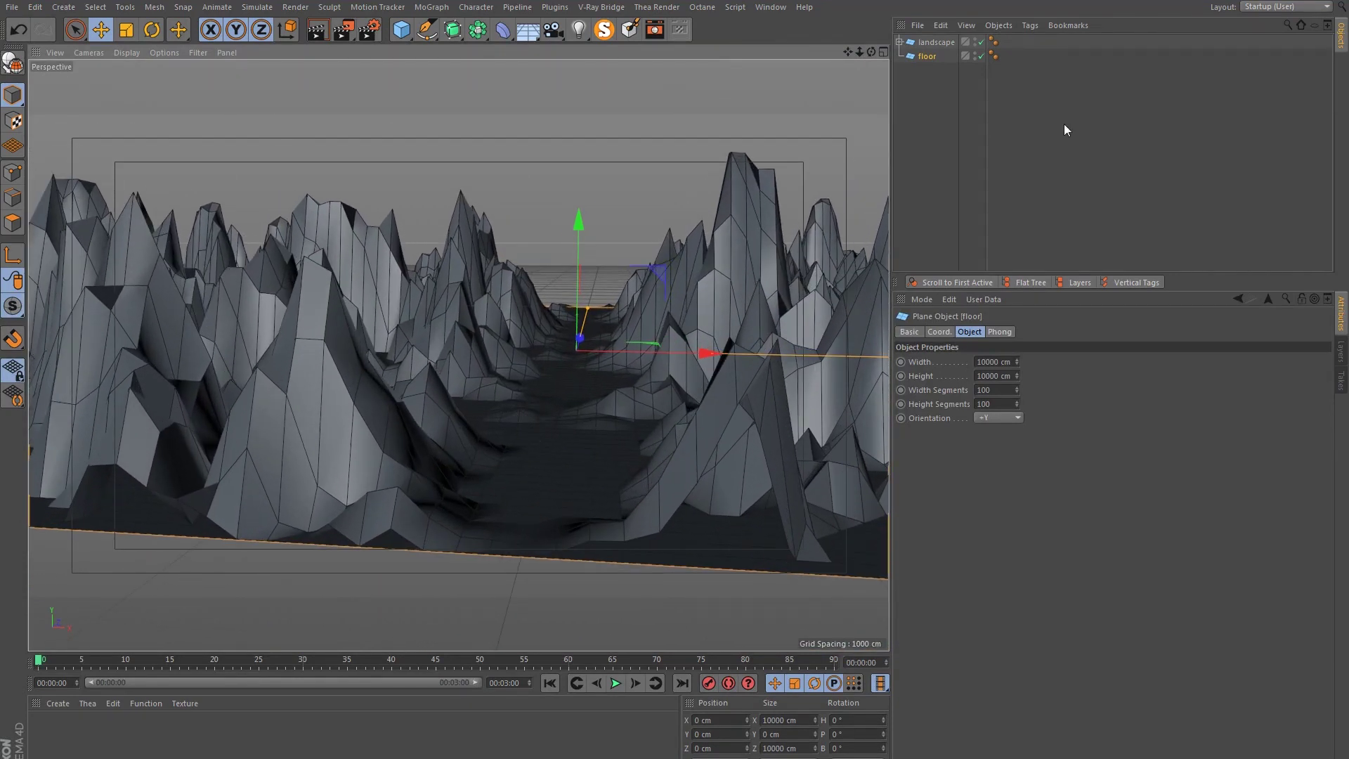
left_click(942, 332)
left_click_drag(960, 377, 846, 350)
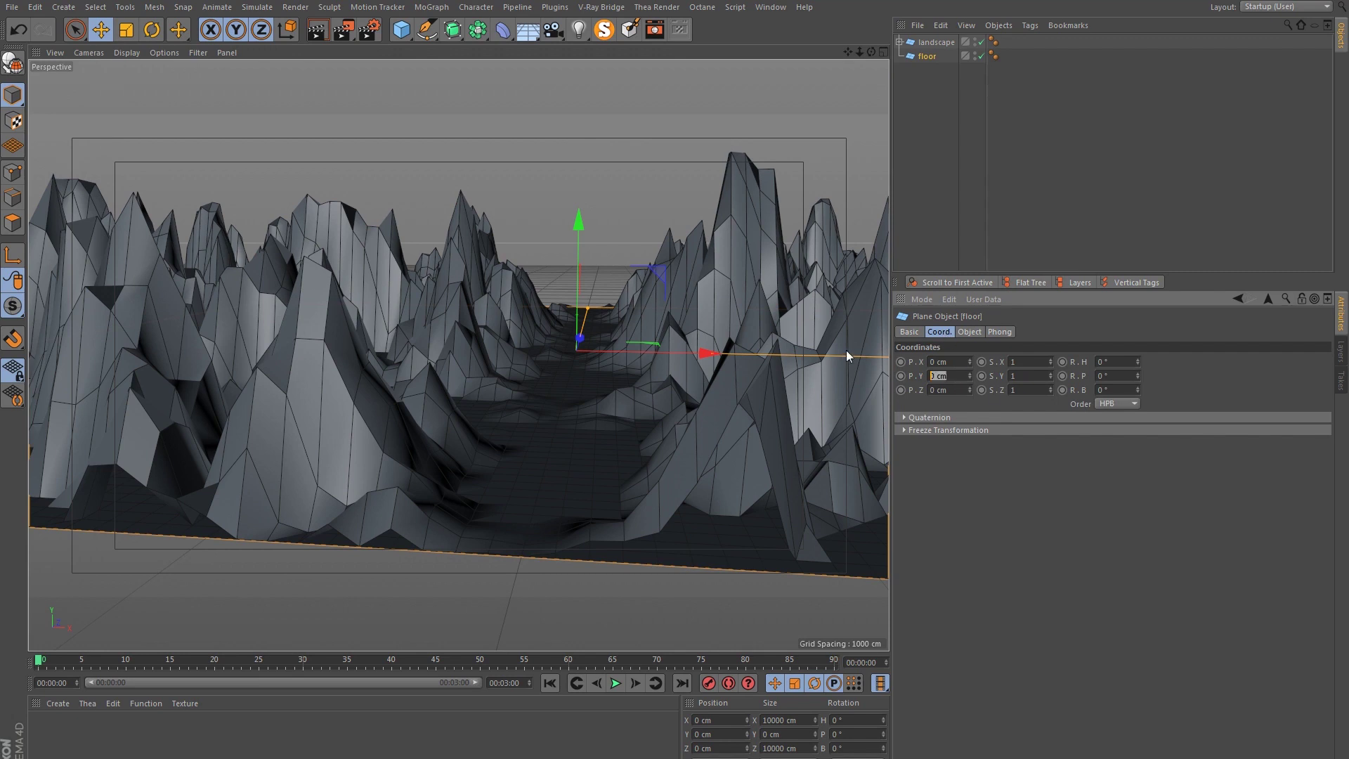
type("20")
key("Return")
left_click_drag(491, 454, 551, 485)
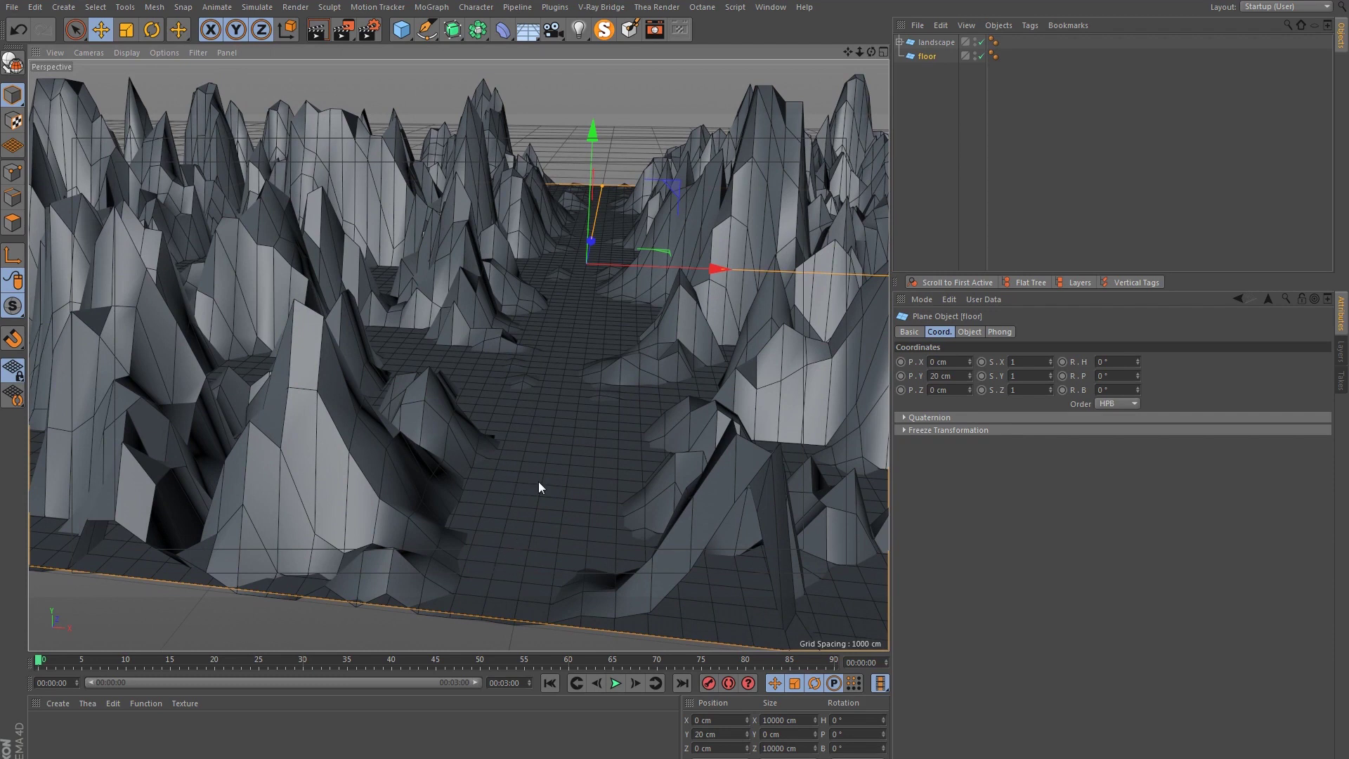
left_click_drag(541, 499, 582, 435)
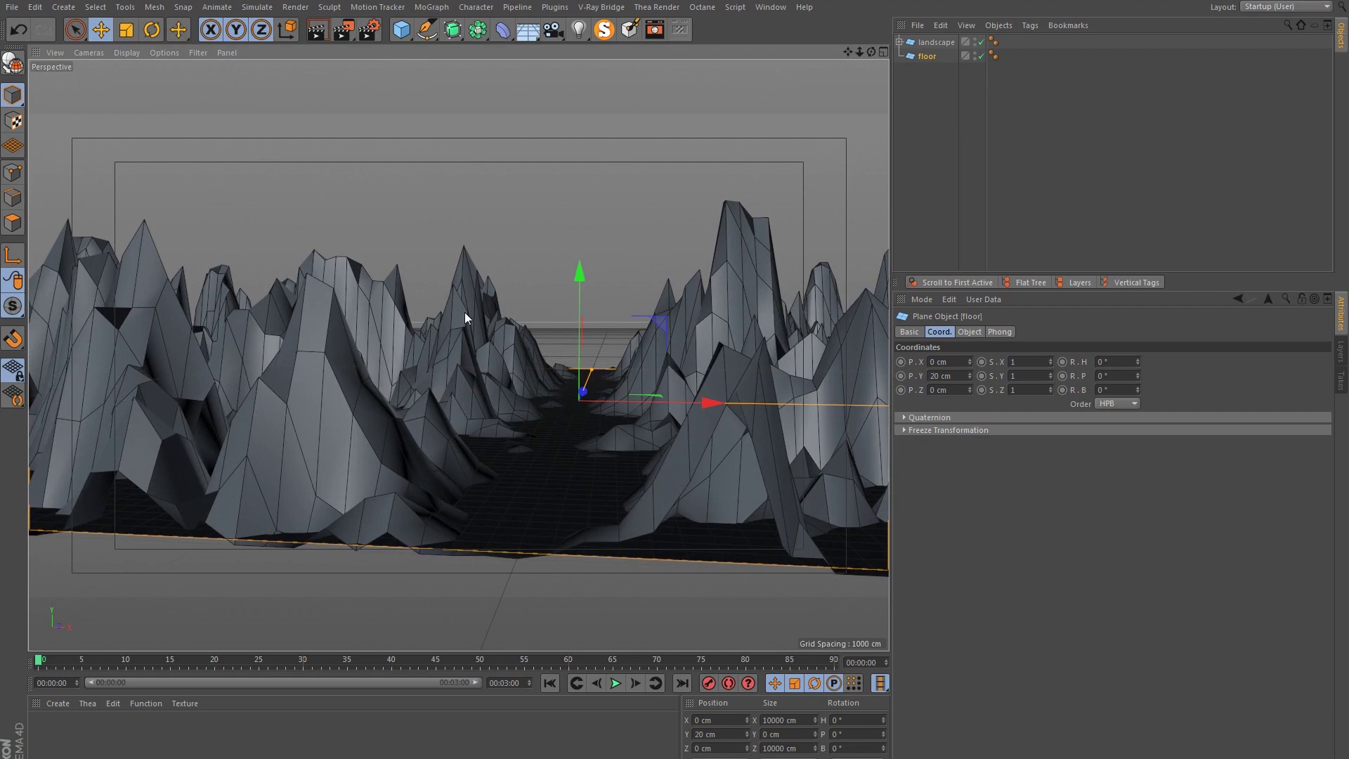
left_click_drag(399, 367, 513, 392)
- Create a new material, set its color to black with a value of 0%, and apply it to the floor plane
double_click(56, 747)
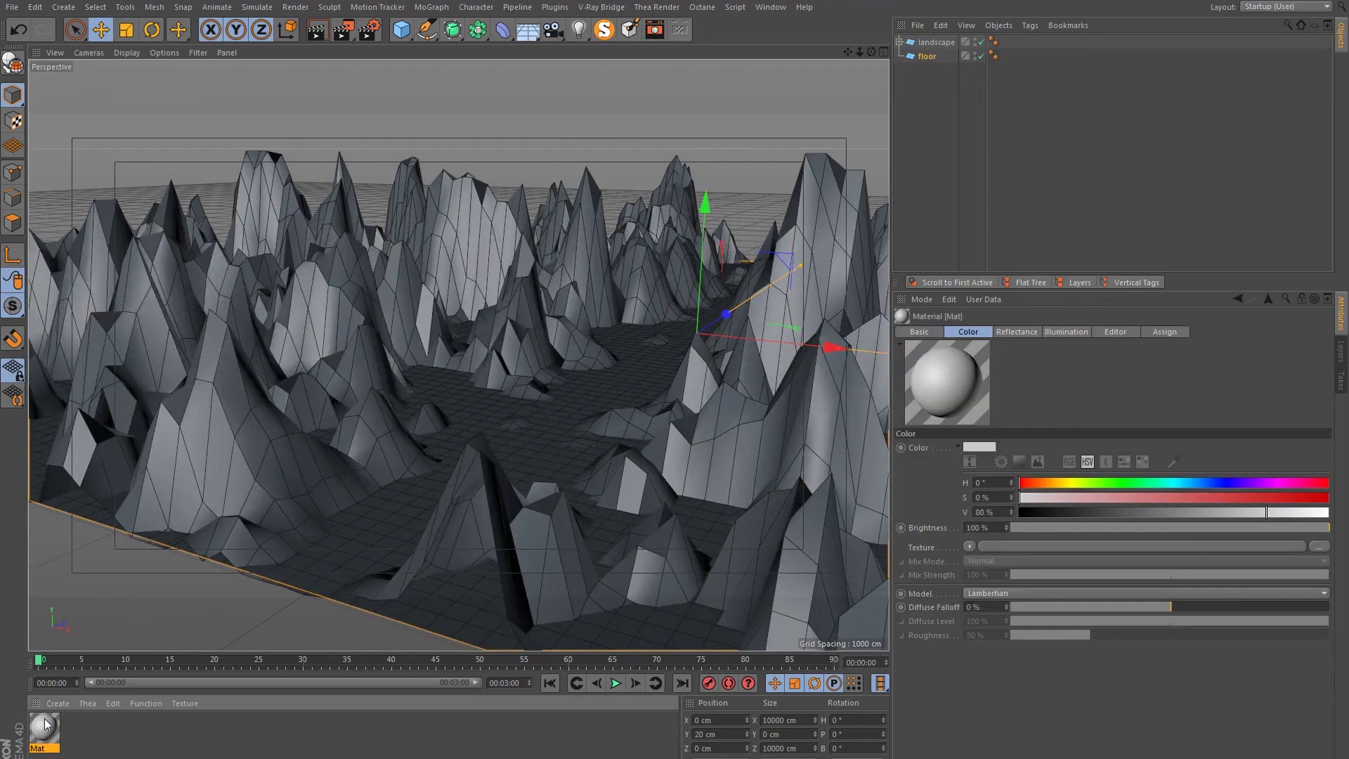
double_click(44, 724)
left_click(396, 128)
left_click_drag(378, 155, 334, 156)
left_click(373, 178)
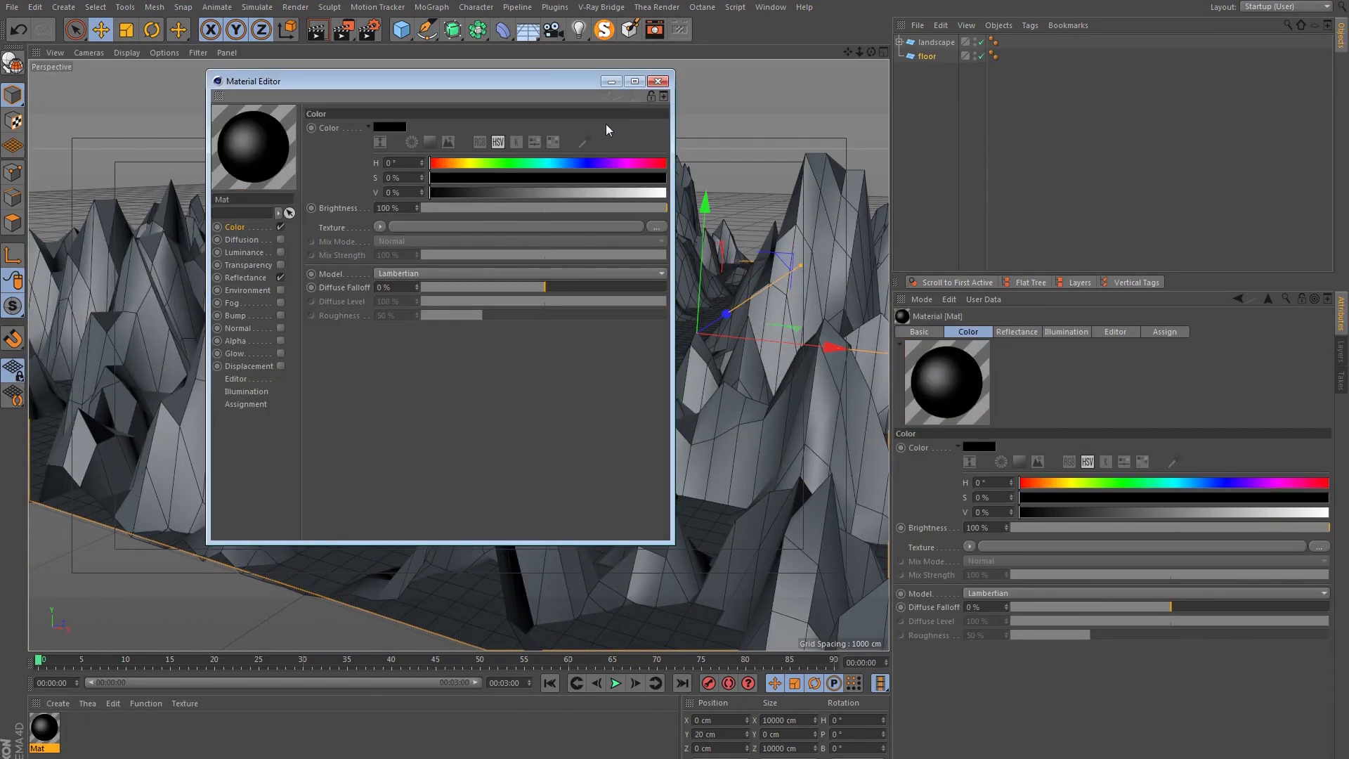
left_click(658, 82)
left_click_drag(49, 724, 924, 56)
- Duplicate the black material, name the copy floor, and assign it to the floor plane's texture tag
left_click_drag(51, 726, 61, 731)
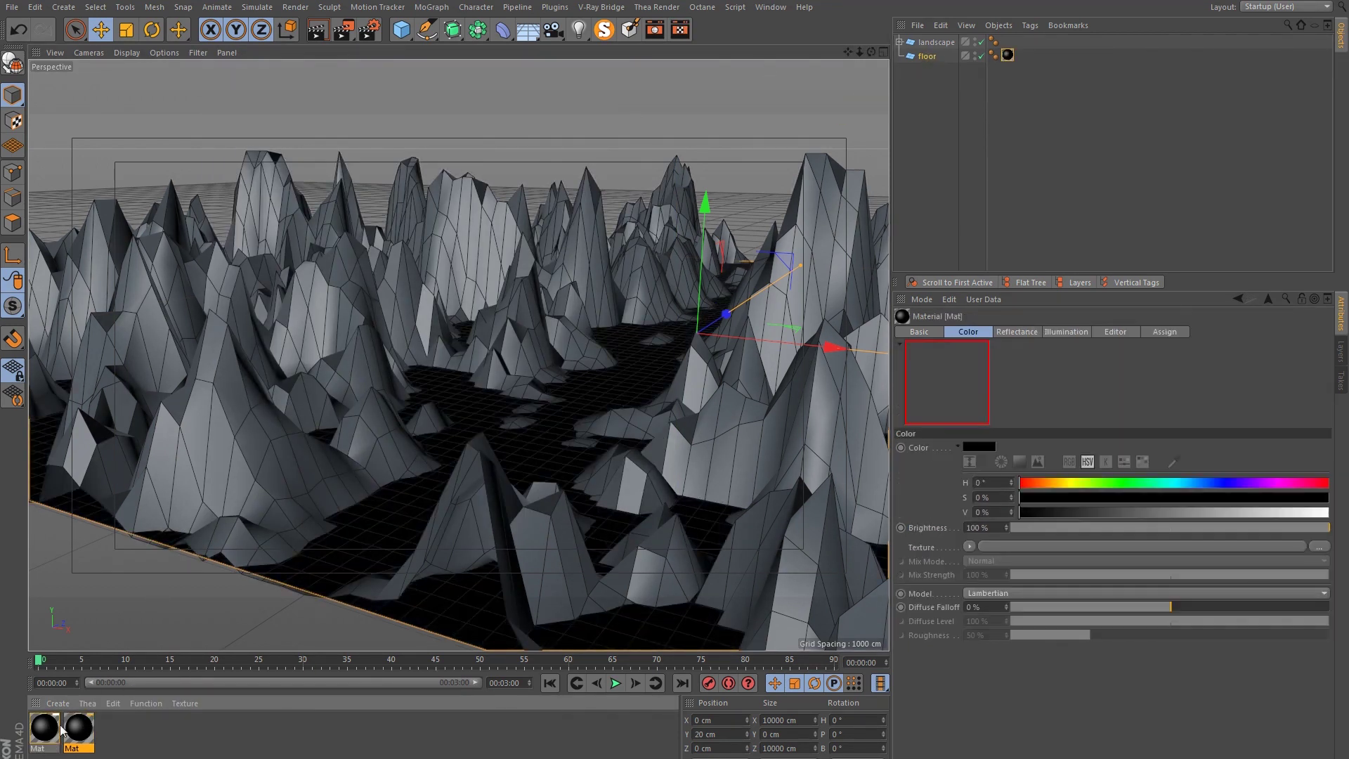
double_click(79, 728)
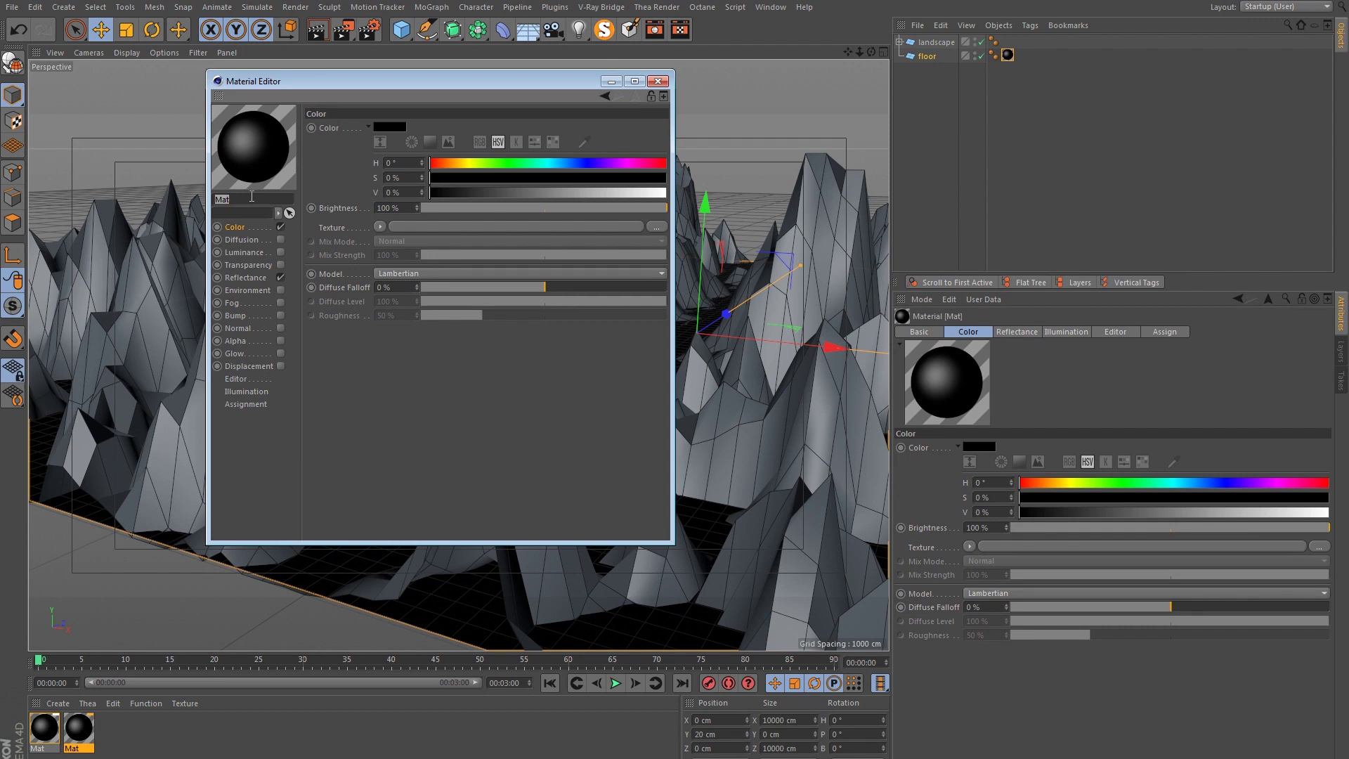
type("floor")
key("Return")
left_click(658, 82)
left_click_drag(85, 726, 1008, 55)
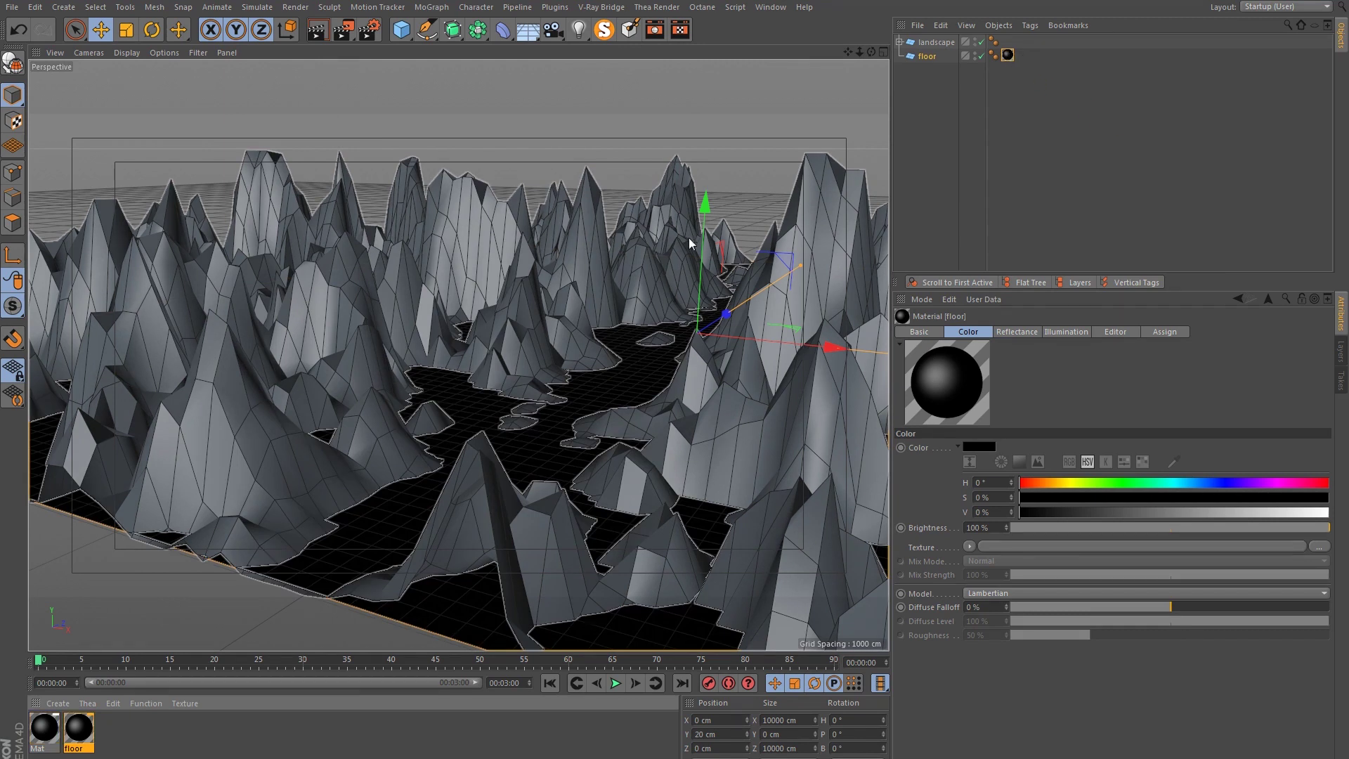
- Rename the original black material as landscape and apply it to the landscape plane
double_click(45, 727)
type("landscape")
key("Return")
left_click(658, 81)
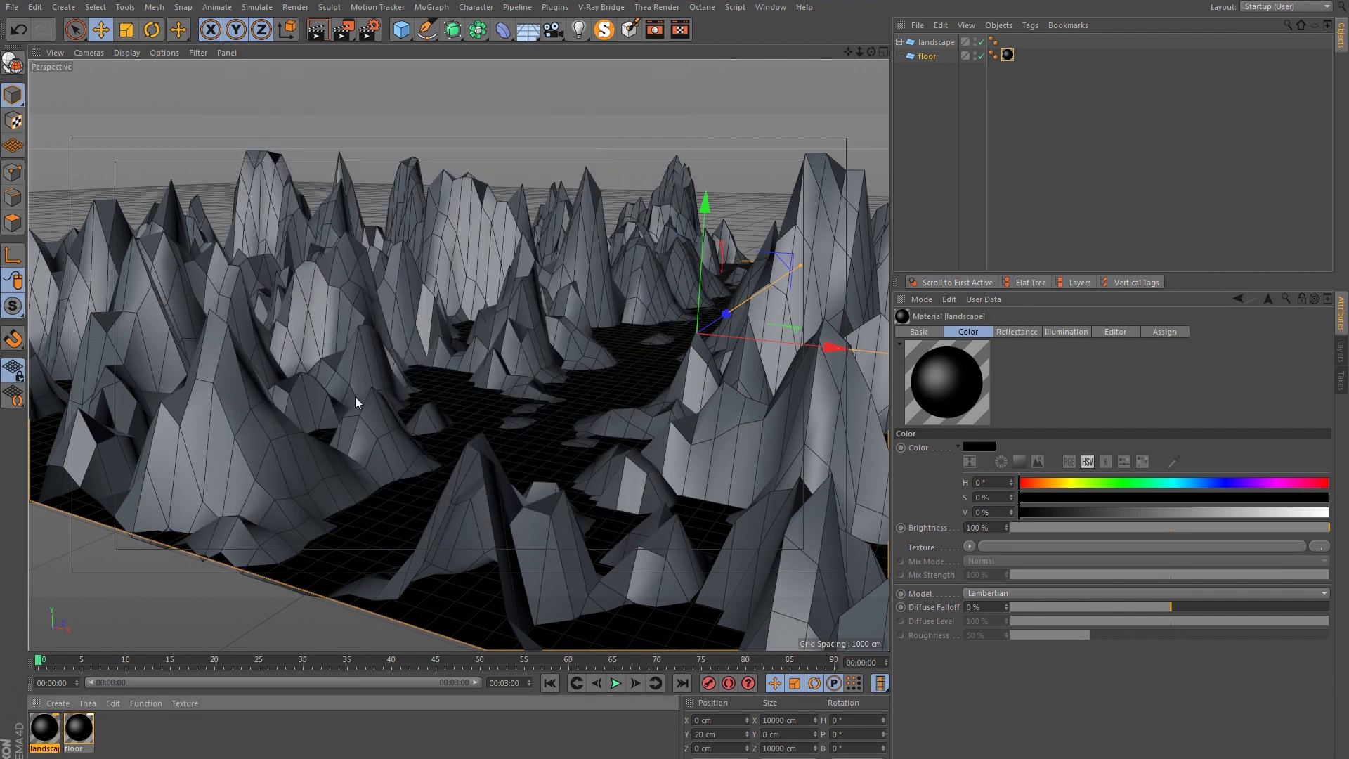
left_click_drag(47, 733, 931, 43)
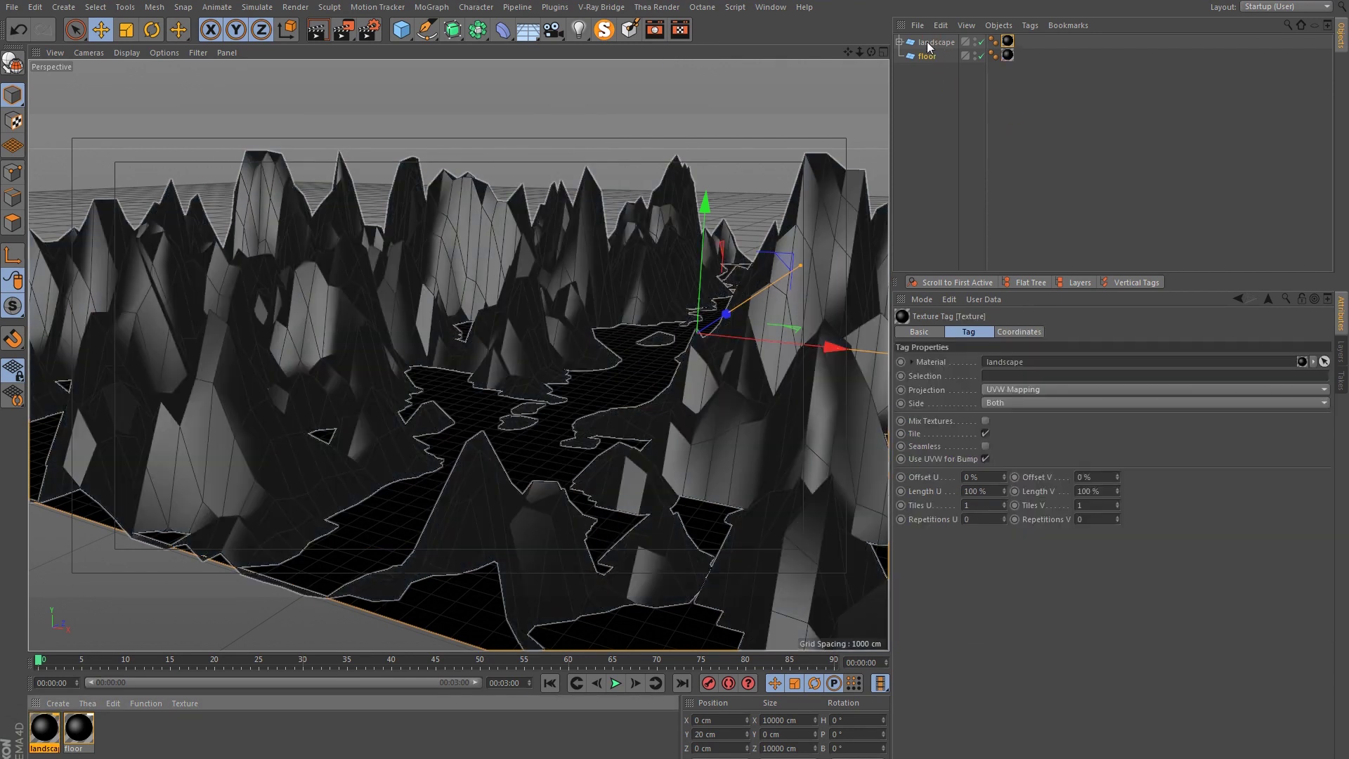
- Change the landscape material's color to a mid grey with a value of 37%
double_click(42, 727)
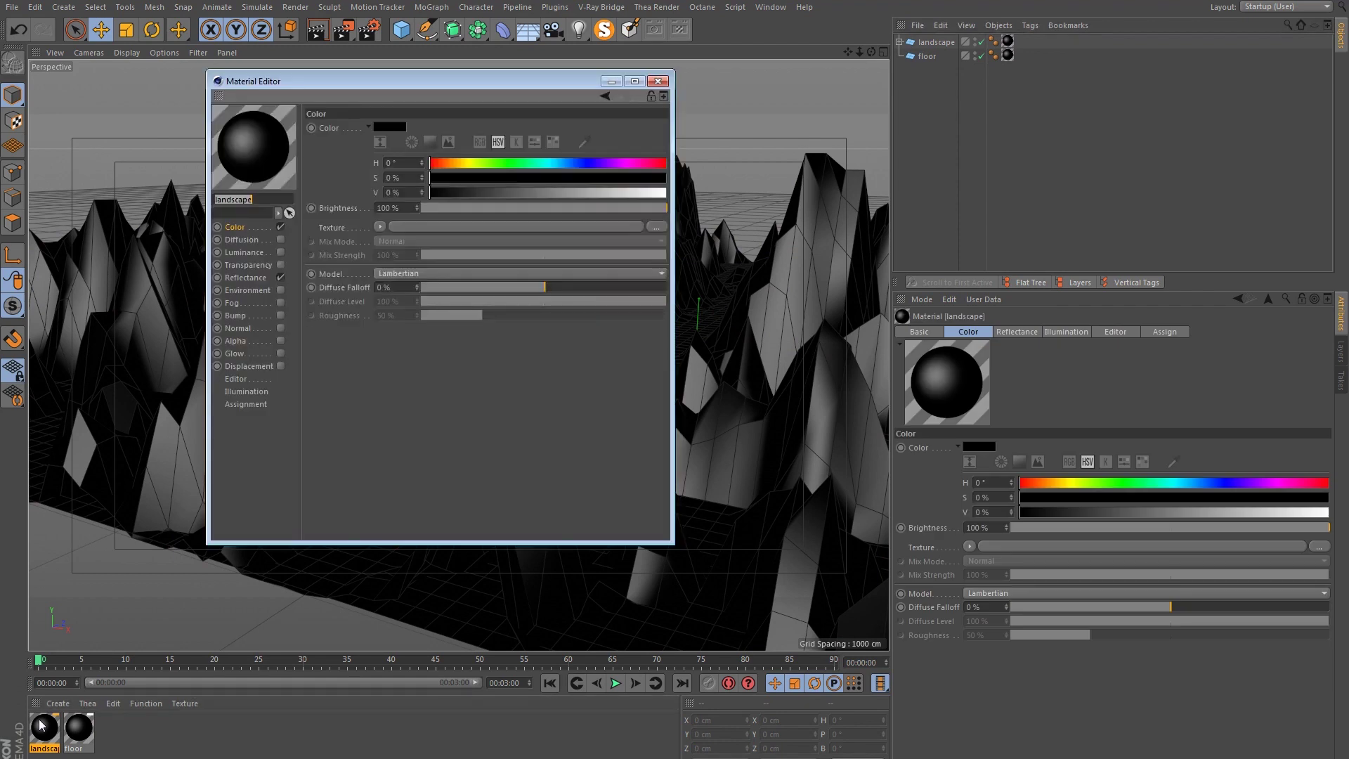
left_click(391, 127)
left_click(396, 153)
left_click(367, 175)
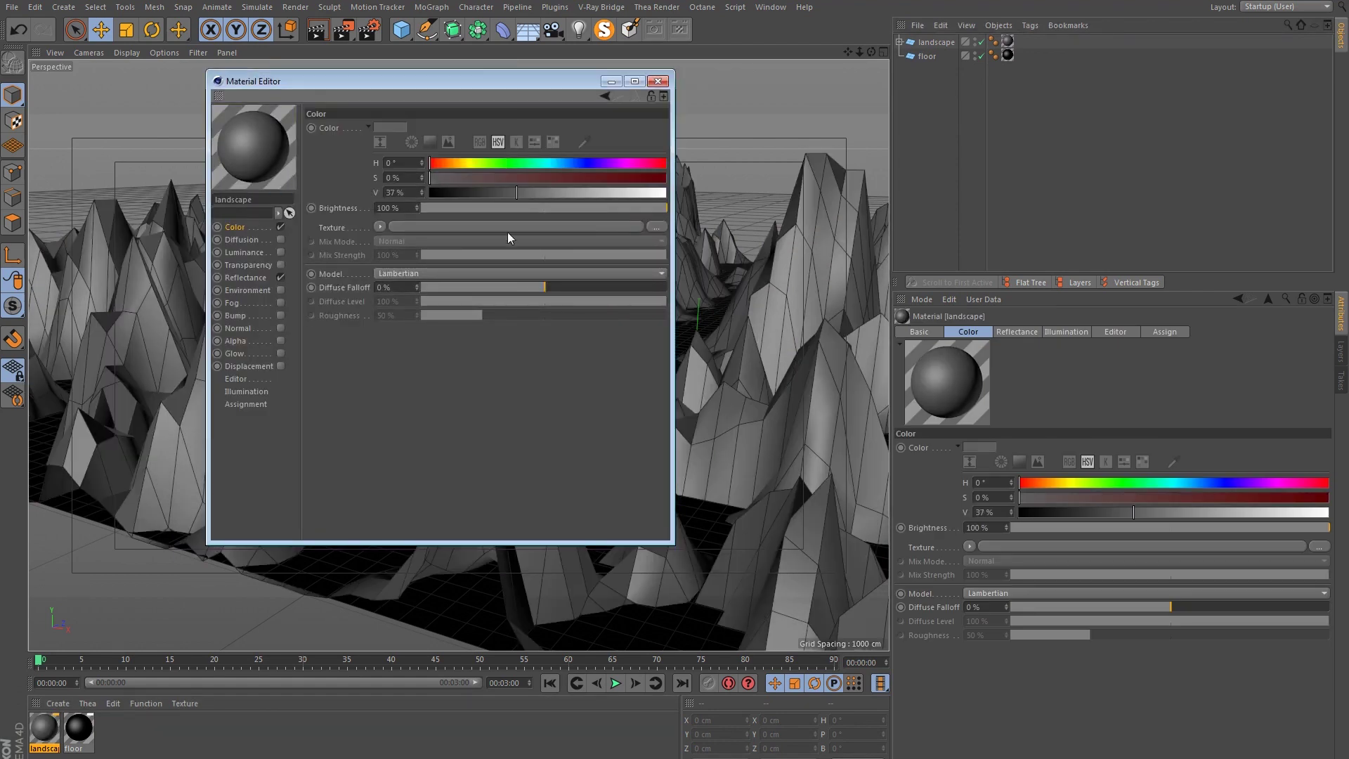
left_click(657, 82)
mouse_move(467, 387)
left_mouse_down()
mouse_move(583, 418)
mouse_move(503, 420)
mouse_move(507, 406)
mouse_move(442, 369)
mouse_move(432, 385)
left_mouse_up()
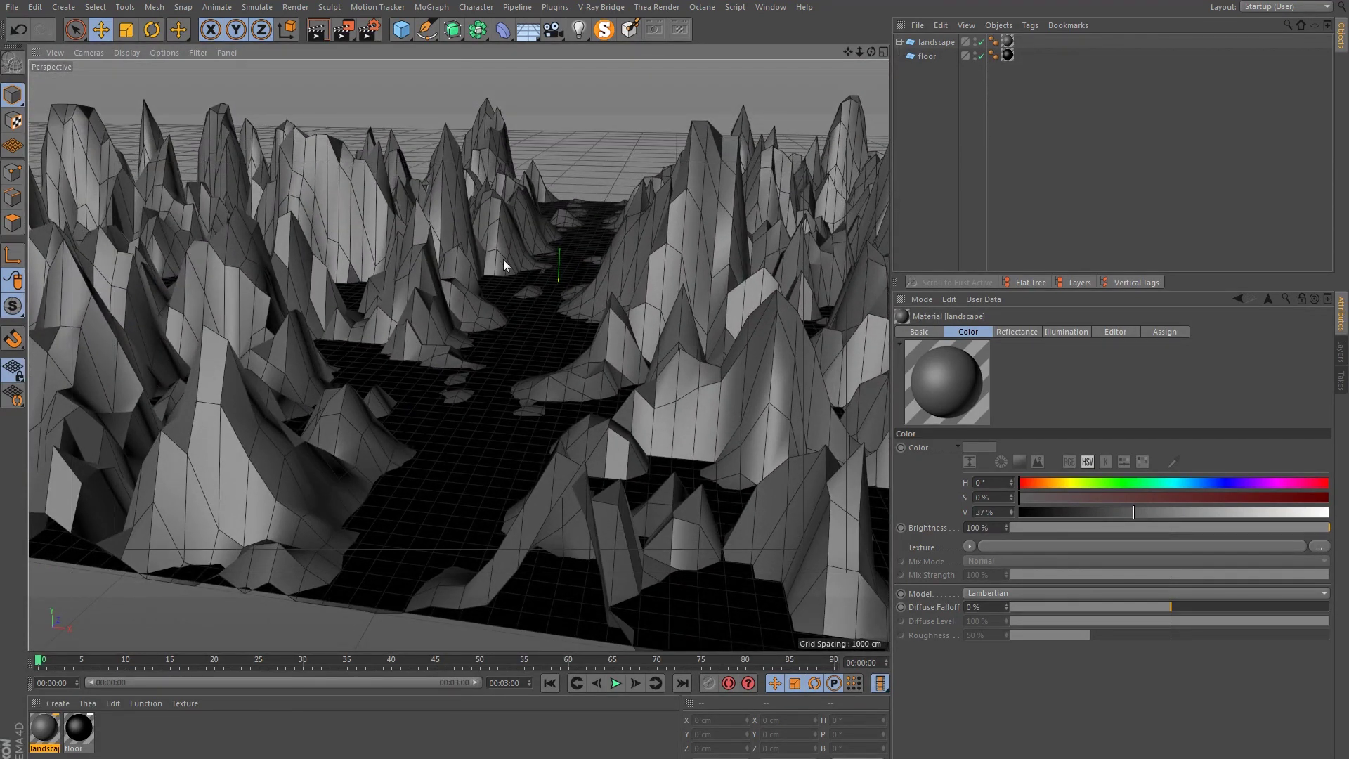
mouse_move(450, 305)
left_mouse_down()
mouse_move(529, 338)
mouse_move(508, 355)
left_mouse_up()
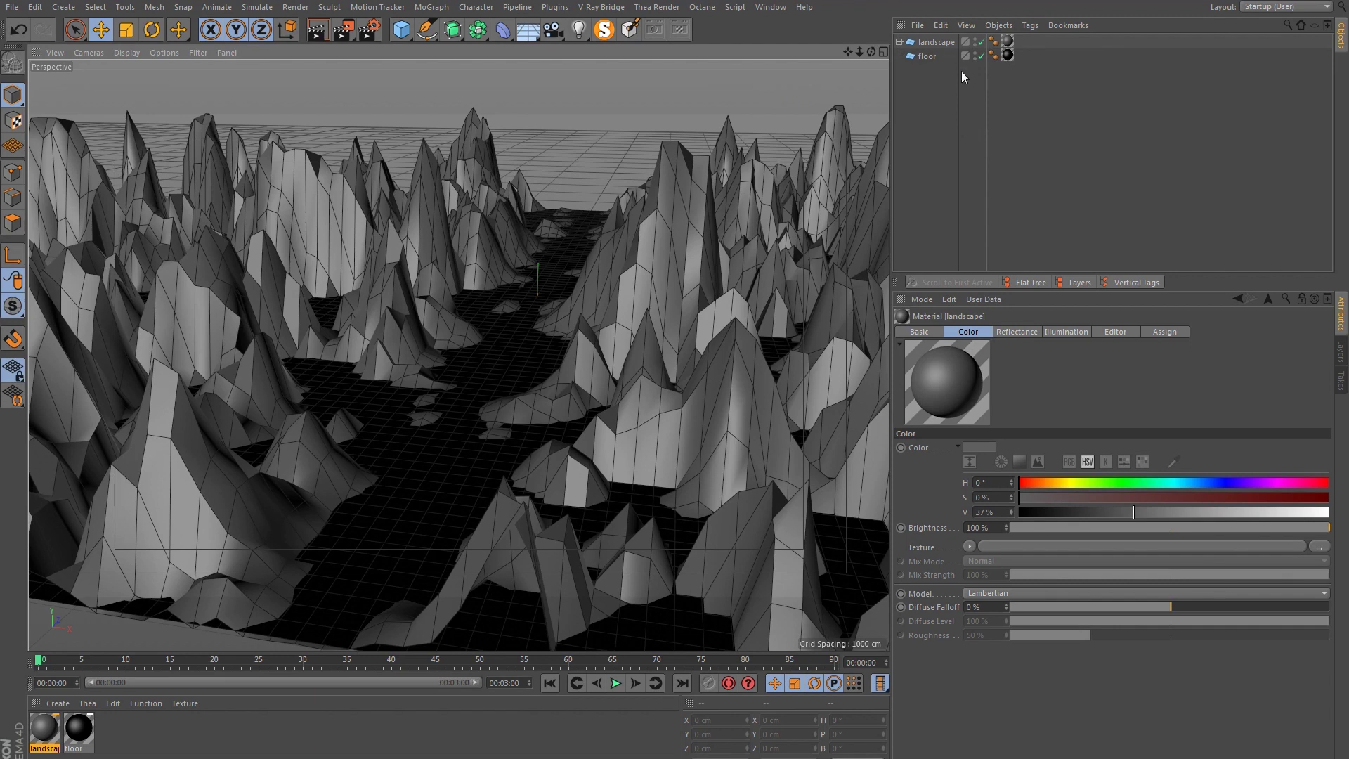
- Create an instance of the landscape plane
left_click(900, 43)
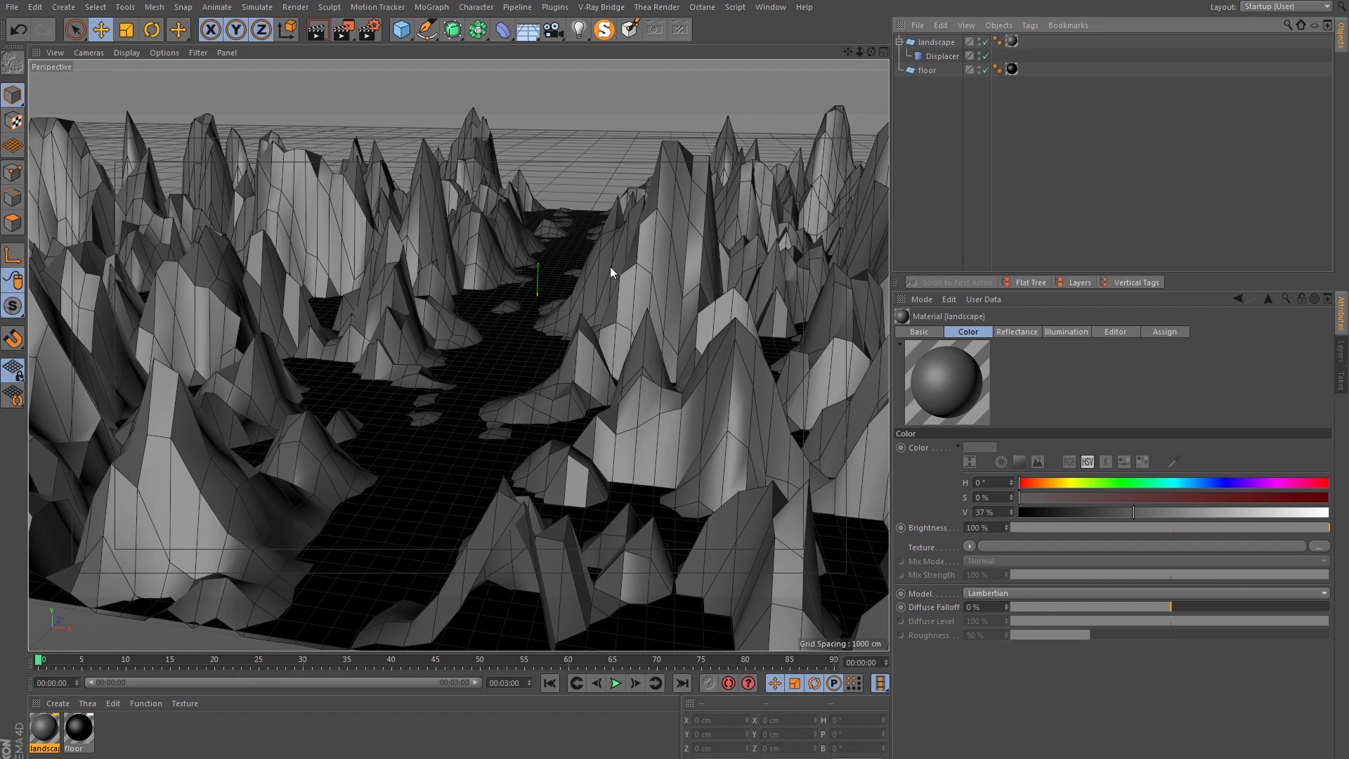
left_click(934, 42)
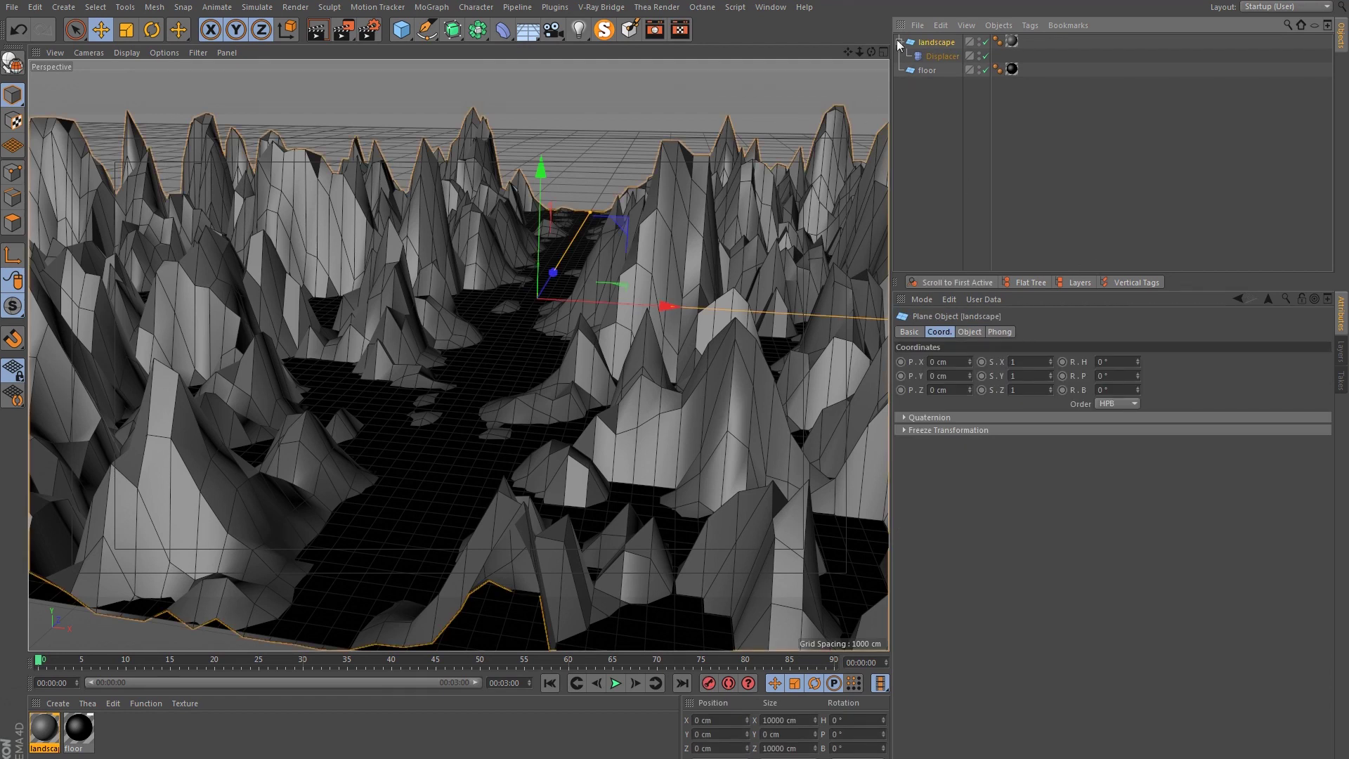
left_click(485, 35)
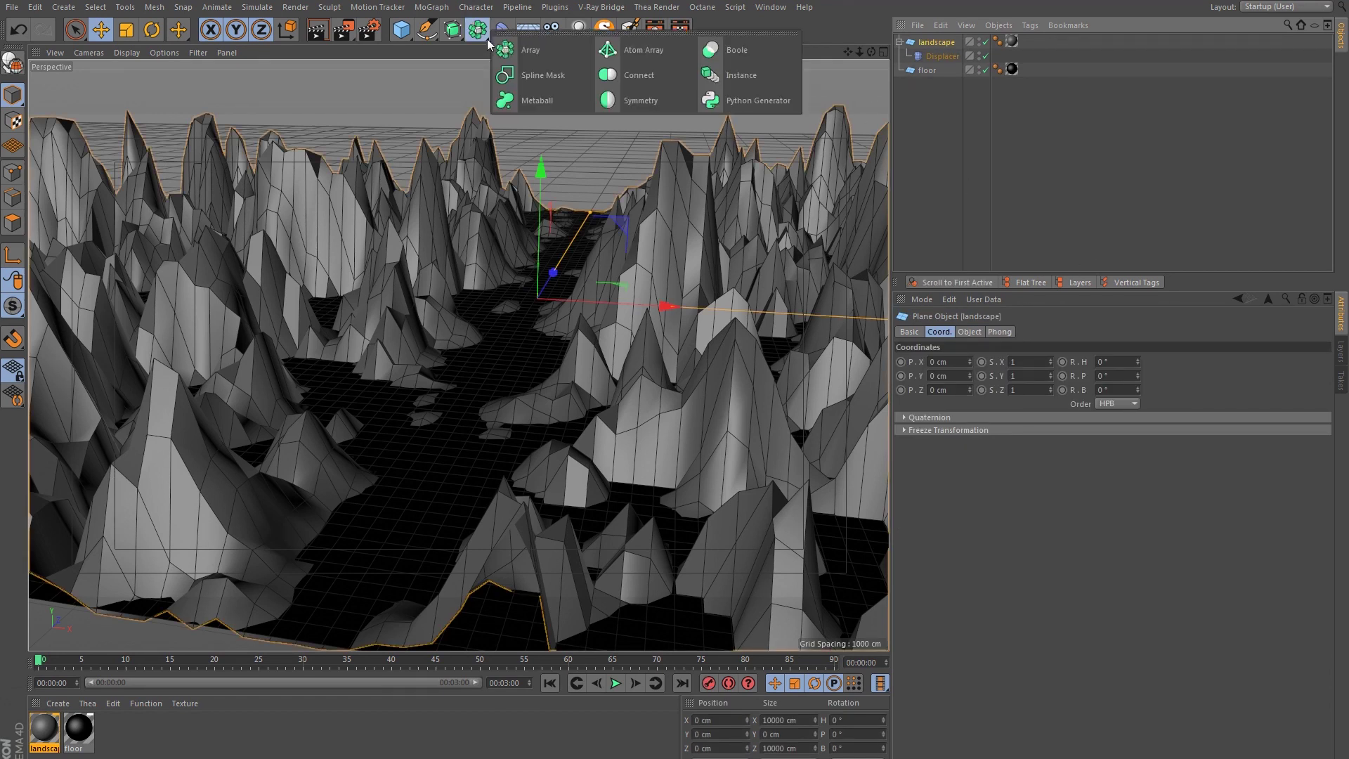
left_click(724, 76)
- Move the landscape instance along X to about 12847 cm, clear of the original landscape
scroll(673, 318, "down", 10)
left_click_drag(614, 293, 347, 296)
left_click_drag(470, 314, 1066, 347)
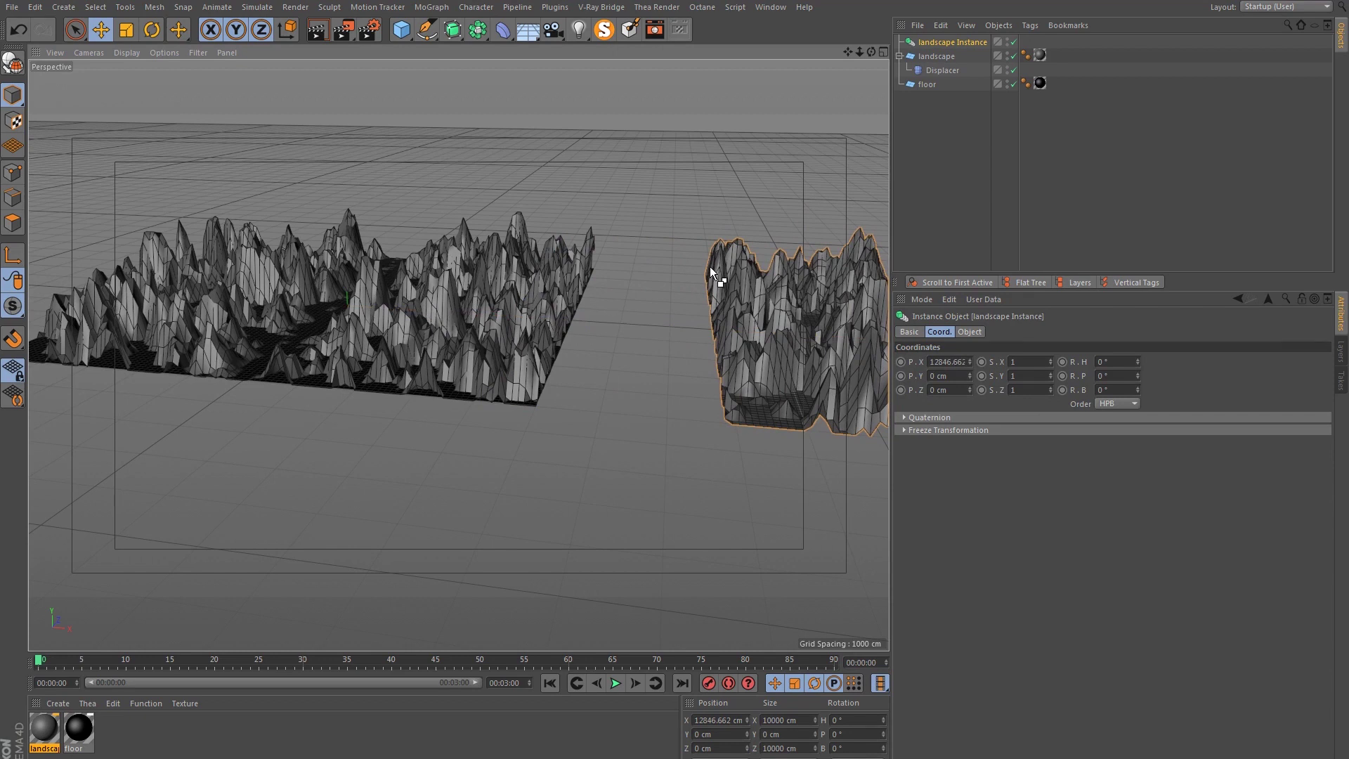
- Try a seed of 671 for the noise in the Displacer's Layer shader, and undo the seed changes
left_click(941, 75)
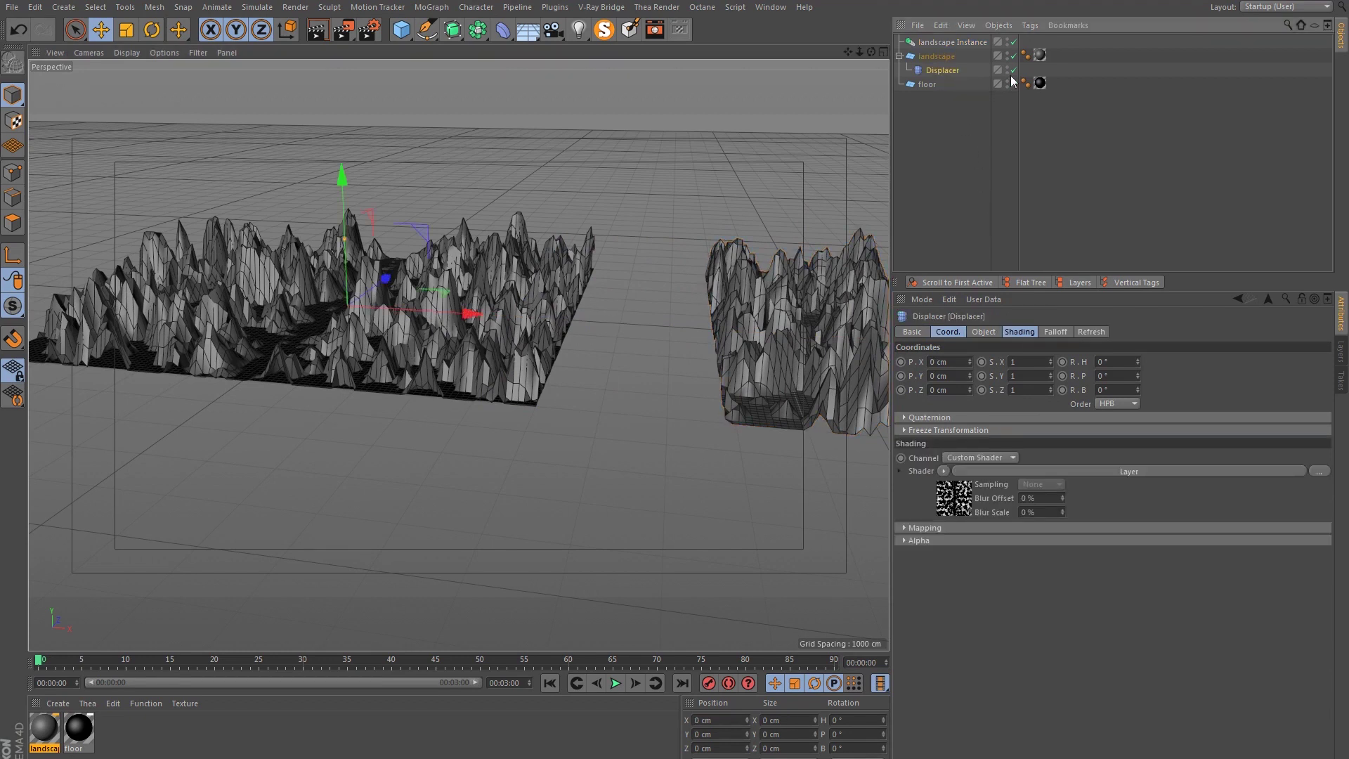
left_click(942, 504)
left_click(957, 492)
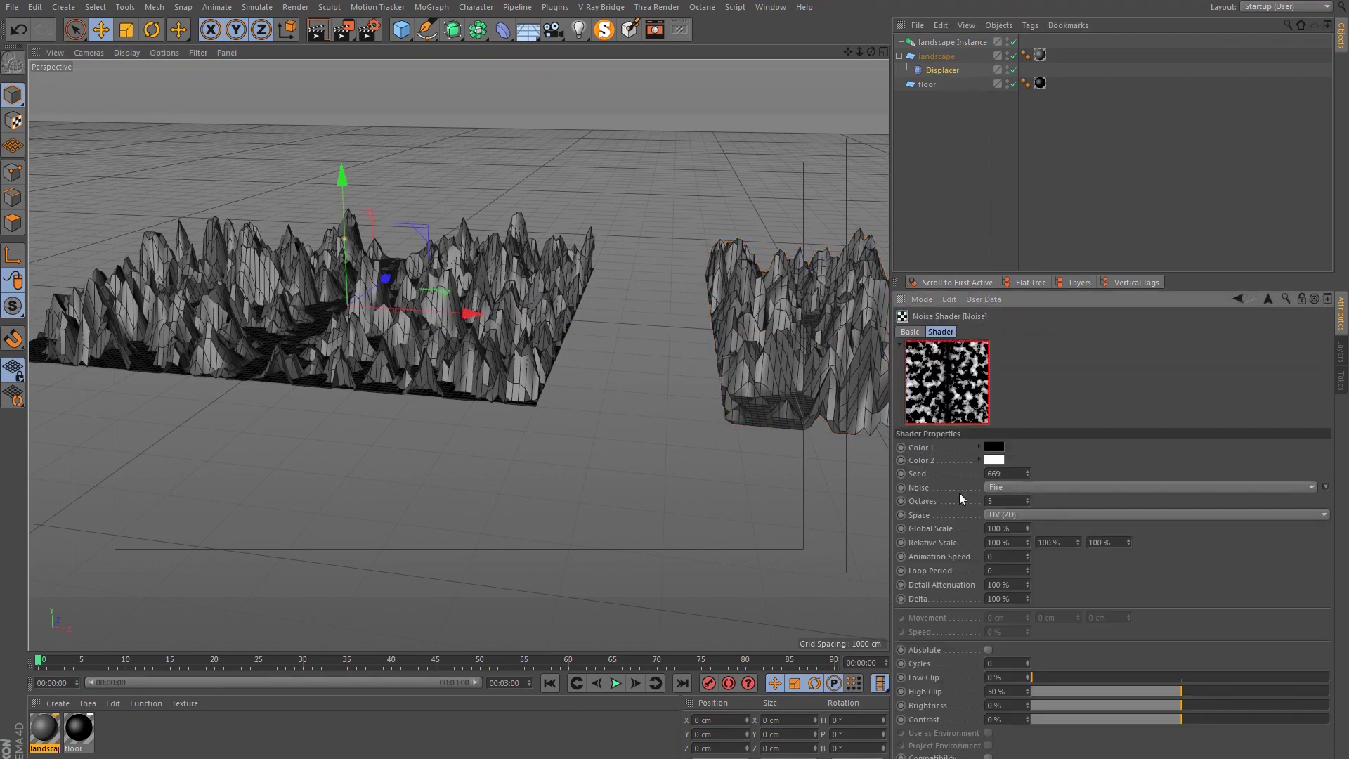
left_click(1028, 471)
left_click(1028, 471)
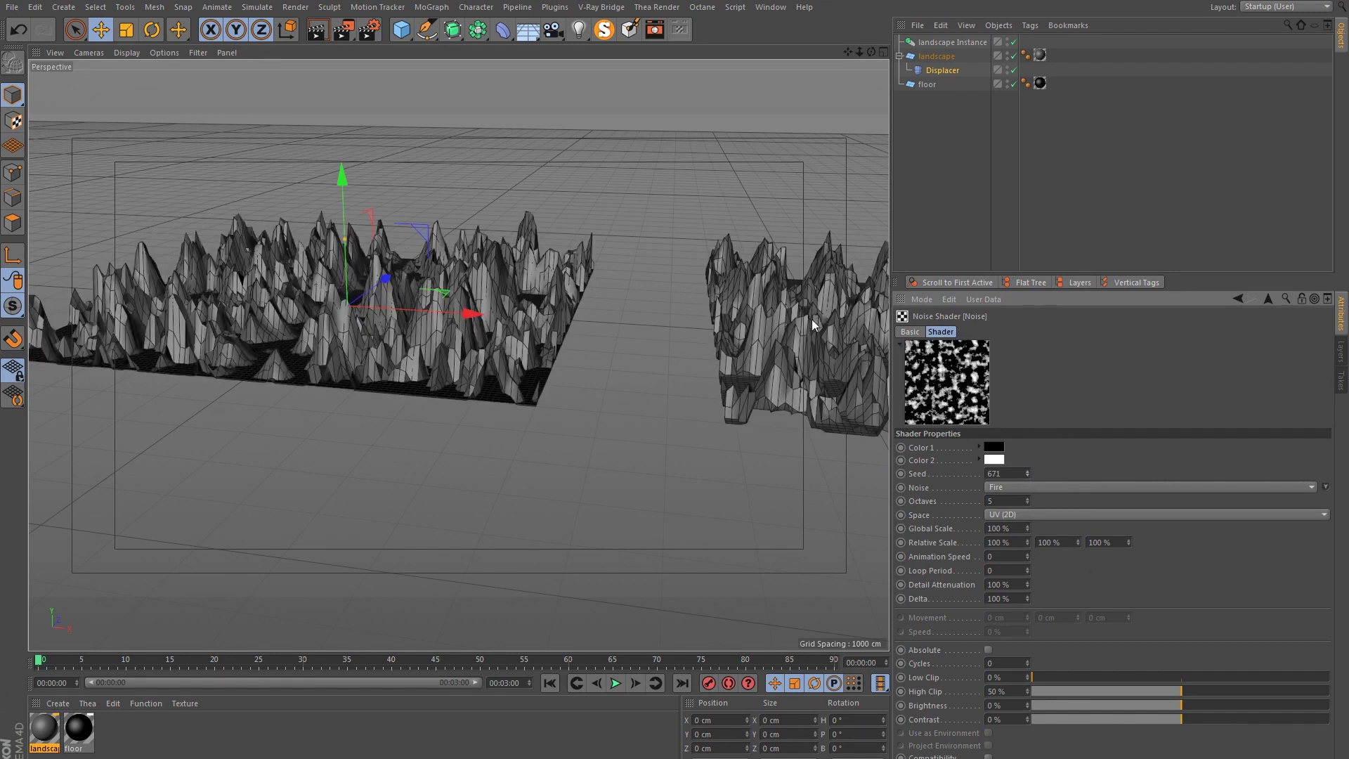
key("ctrl+z")
key("ctrl+z")
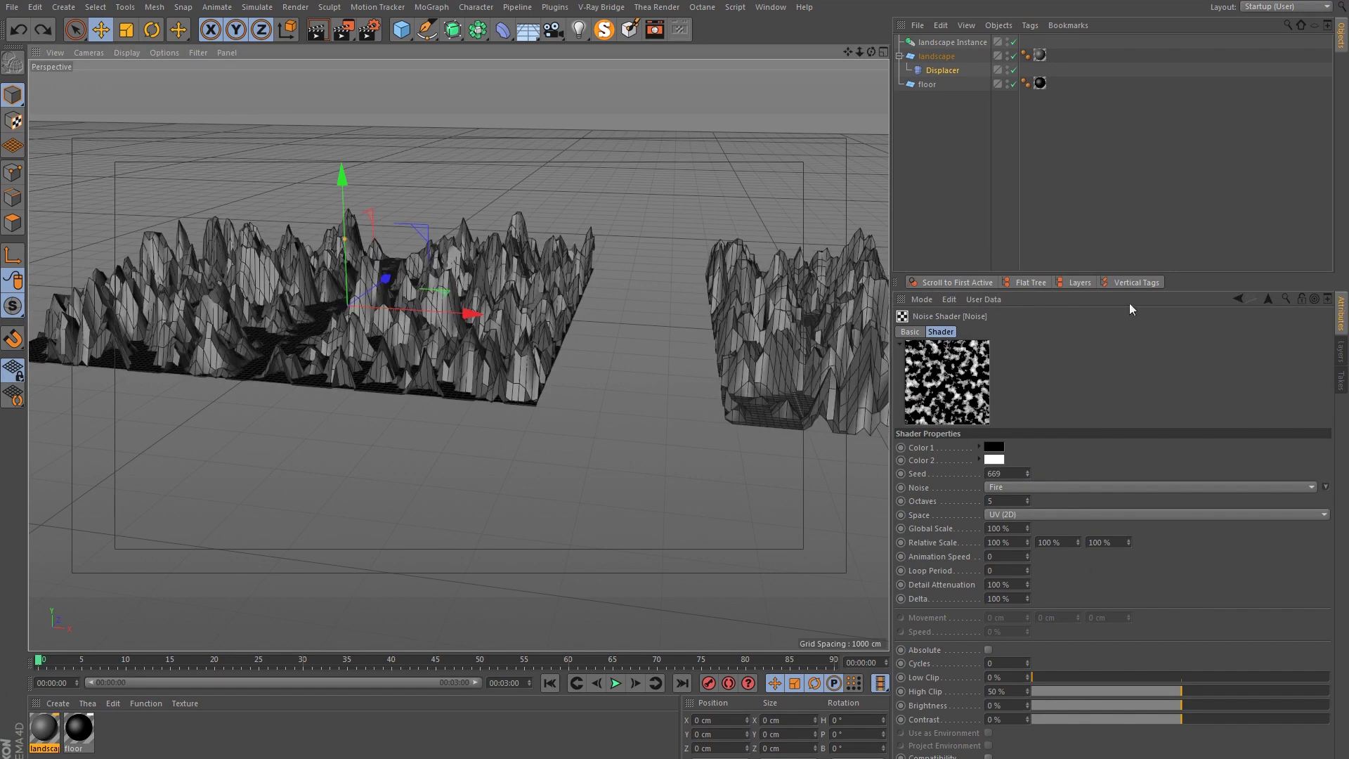
- Set the landscape instance's X position to 0 cm so that it overlaps the original
left_click(929, 42)
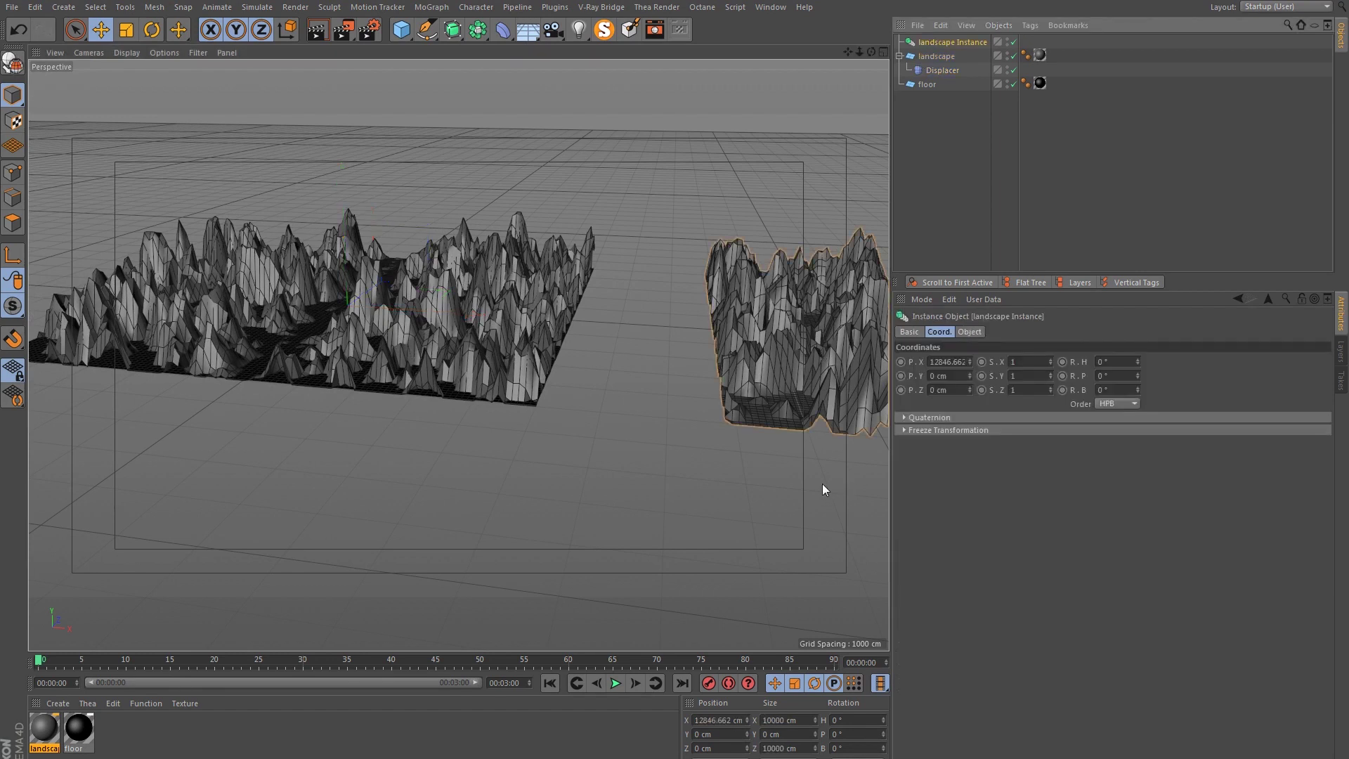
double_click(953, 361)
type("0")
key("Return")
left_click_drag(336, 311, 593, 379)
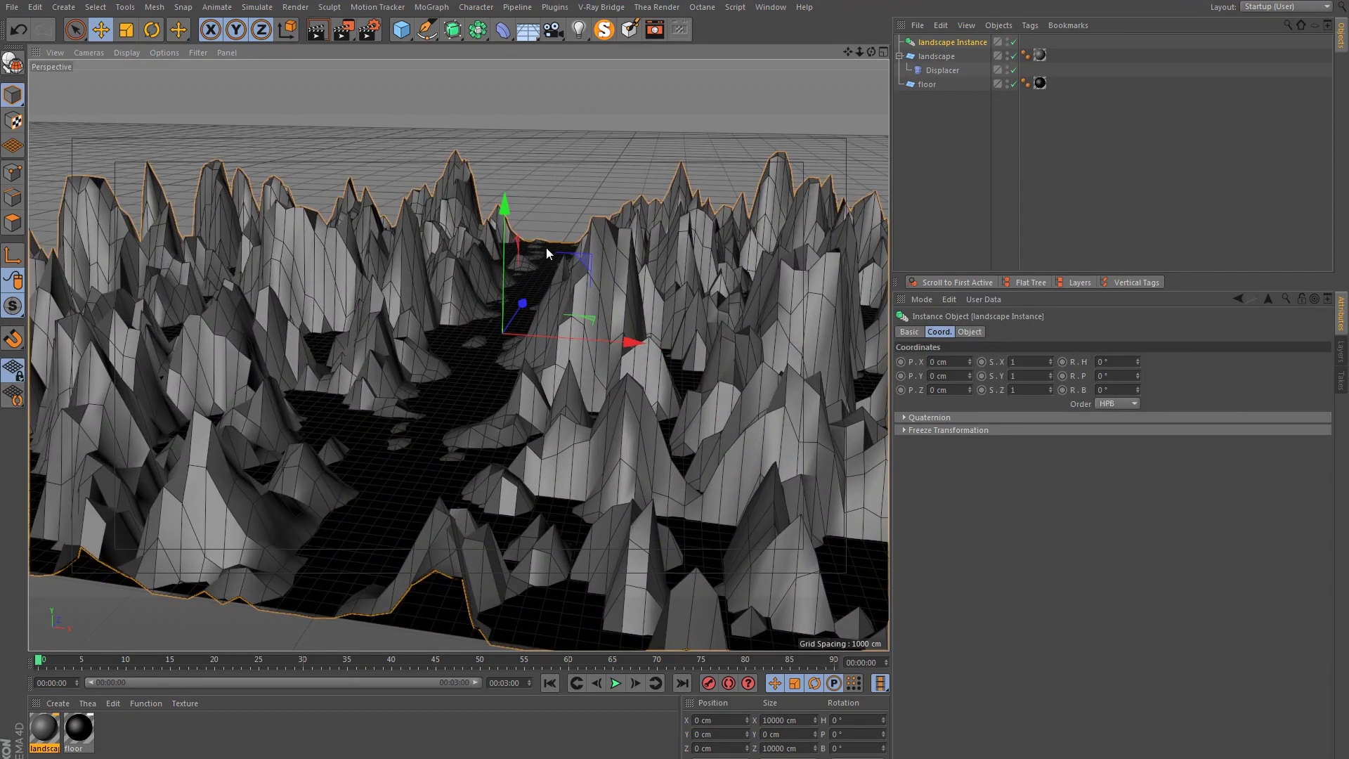
- Add an Atom Array and make the landscape instance its child
left_click(482, 31)
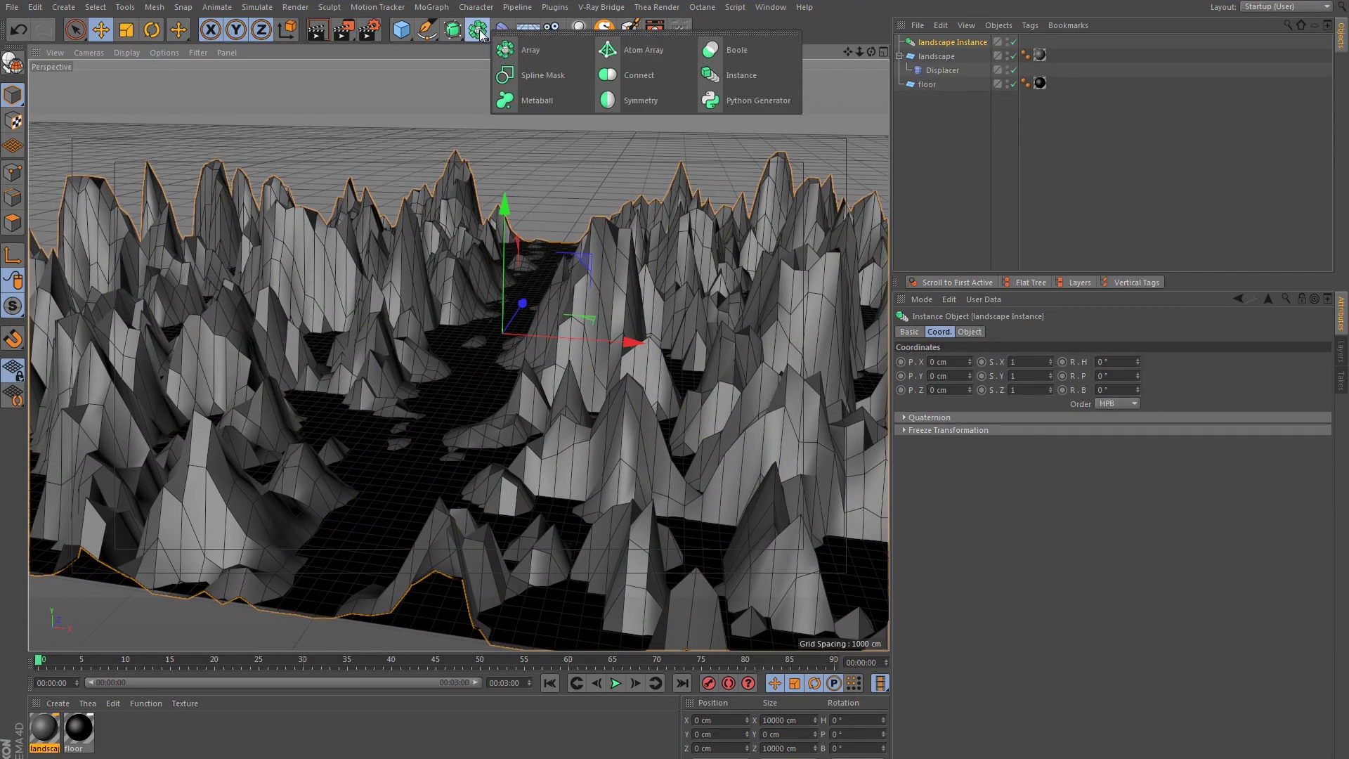
left_click(635, 55)
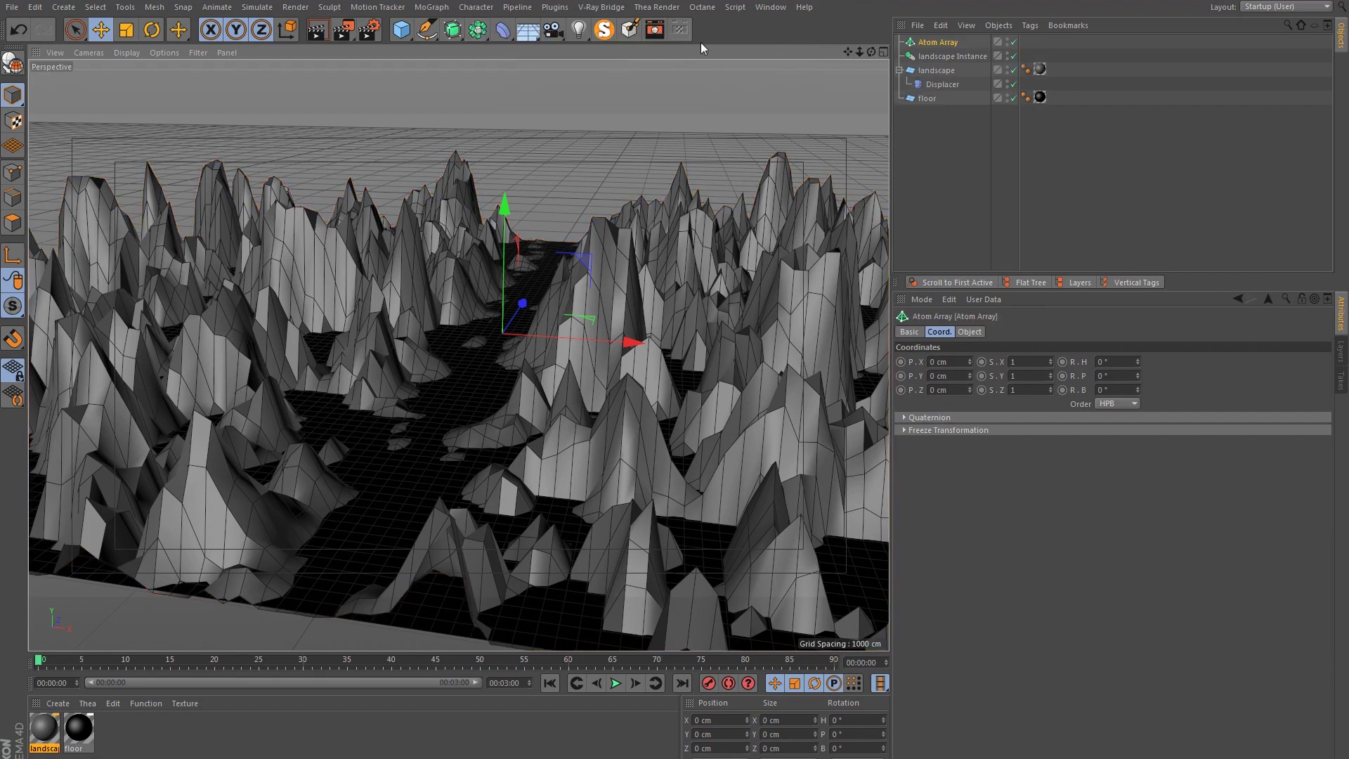
left_click_drag(914, 59, 919, 43)
- Switch the perspective view's display mode to Constant Shading
left_click_drag(594, 422, 619, 272)
left_click(132, 52)
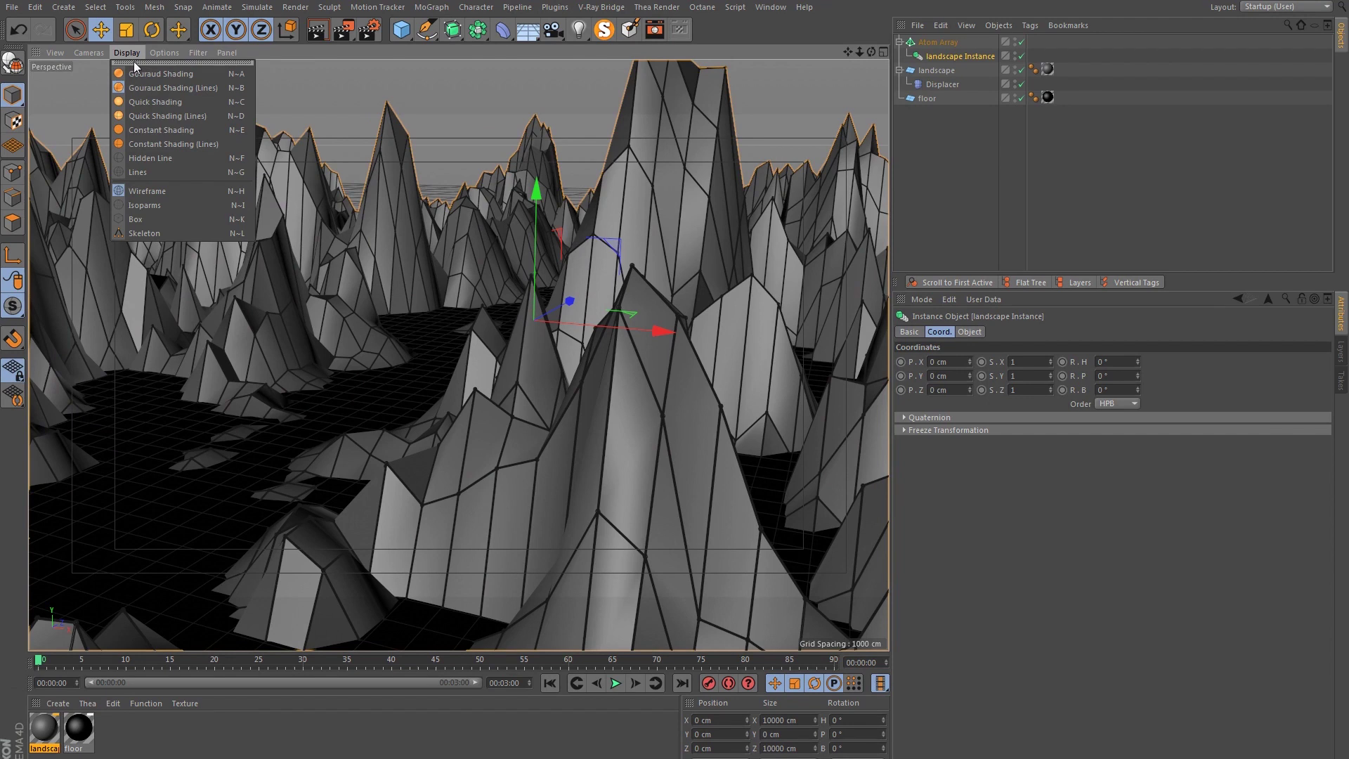
left_click(149, 130)
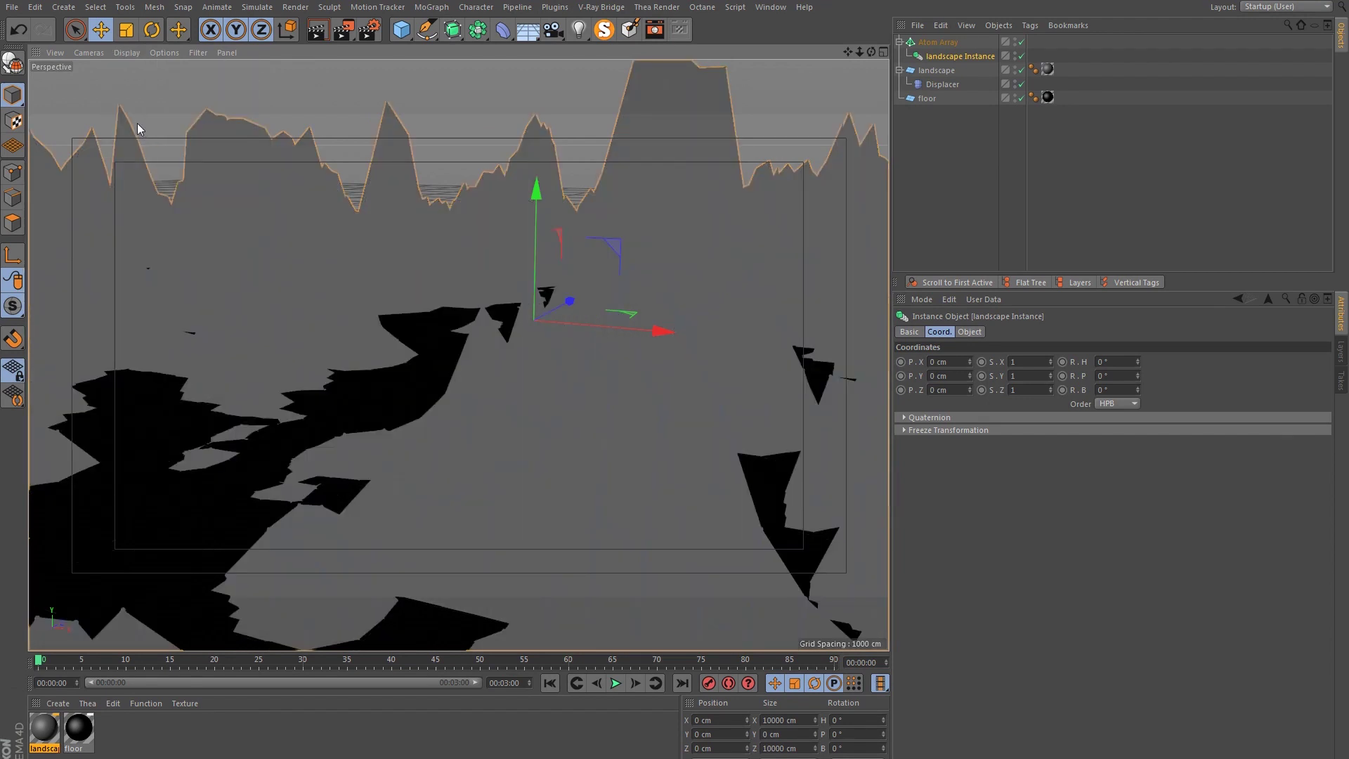
- Create a new material with Color and Reflectance disabled and Luminance enabled
double_click(127, 739)
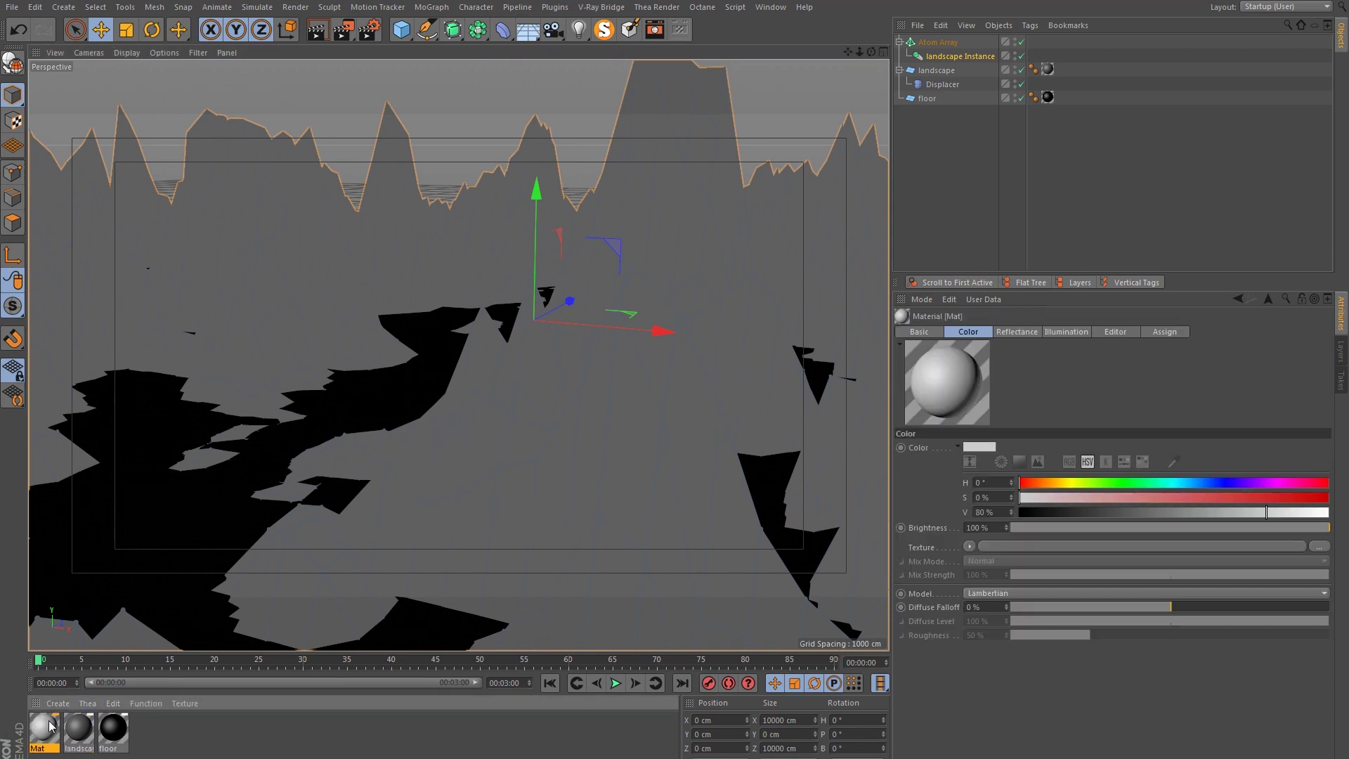
double_click(49, 726)
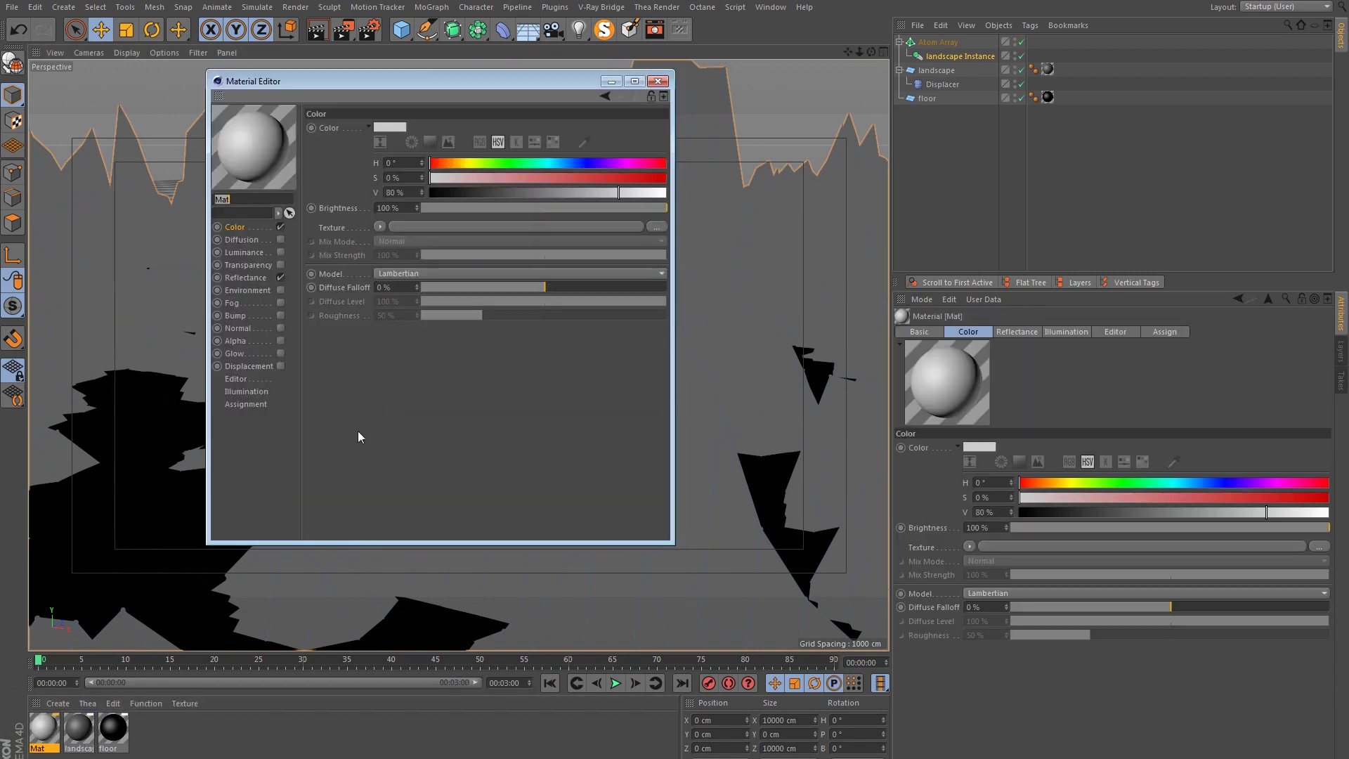
left_click(281, 227)
left_click(279, 252)
left_click(280, 277)
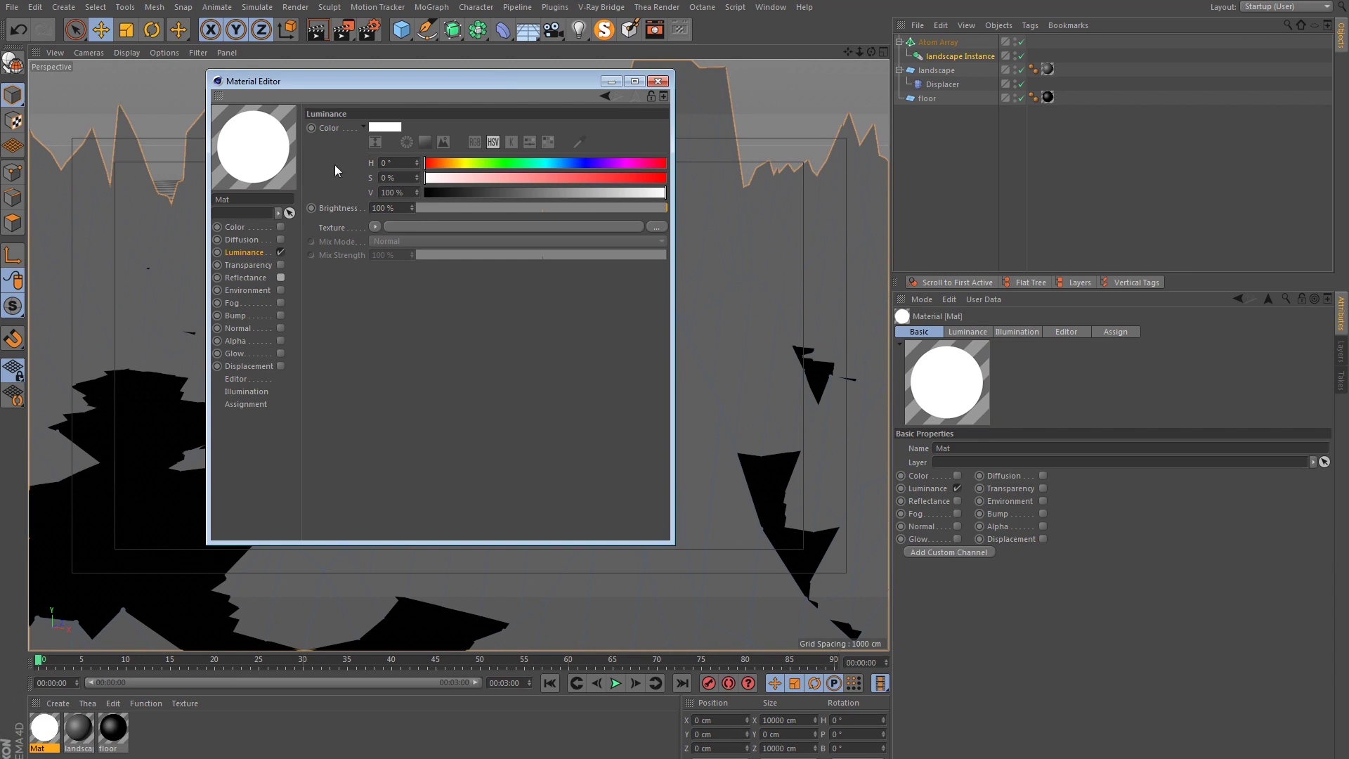
- Set the new material's luminance color to a saturated blue with hue 200°, saturation 100% and value 100%
left_click(375, 129)
mouse_move(420, 129)
left_mouse_down()
mouse_move(405, 126)
mouse_move(425, 124)
left_mouse_up()
type("21")
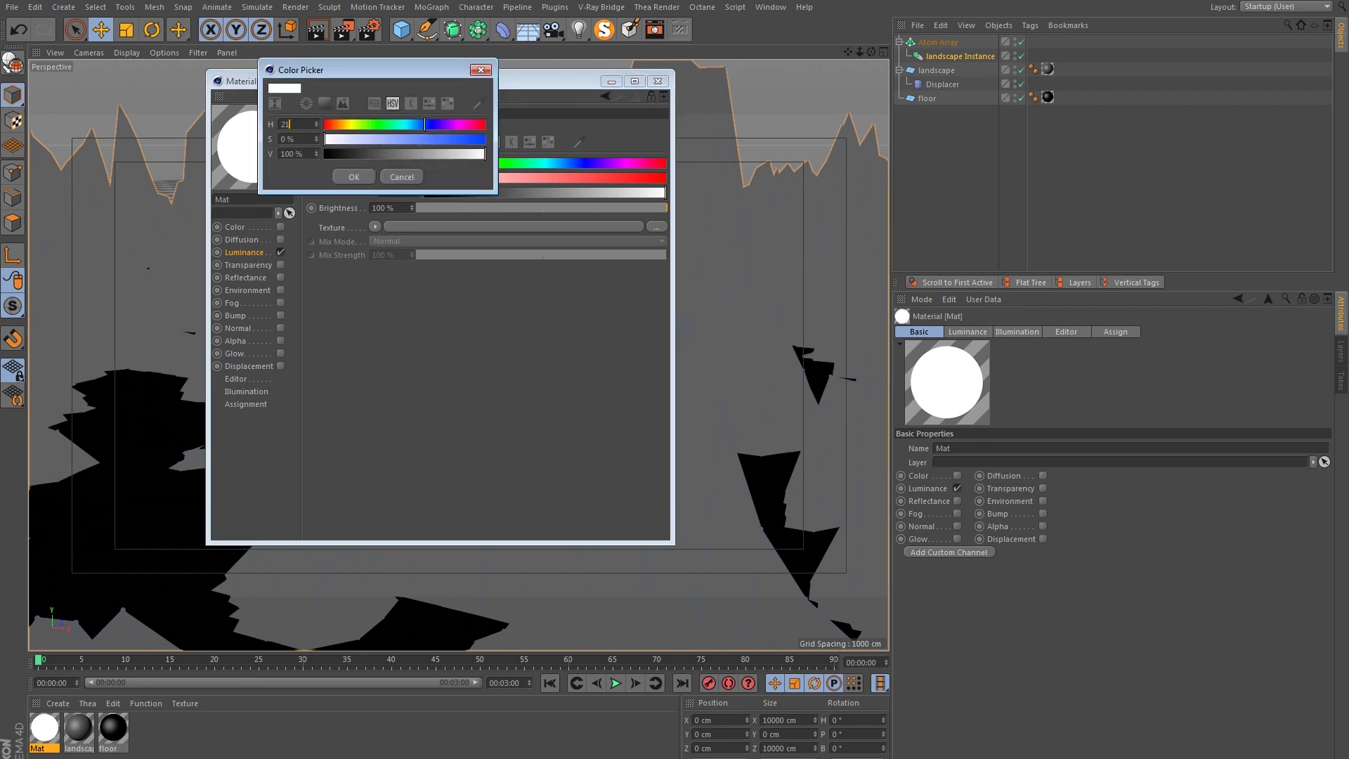
key("BackSpace")
type("00")
left_click(318, 176)
left_click_drag(371, 142, 537, 153)
left_click(353, 176)
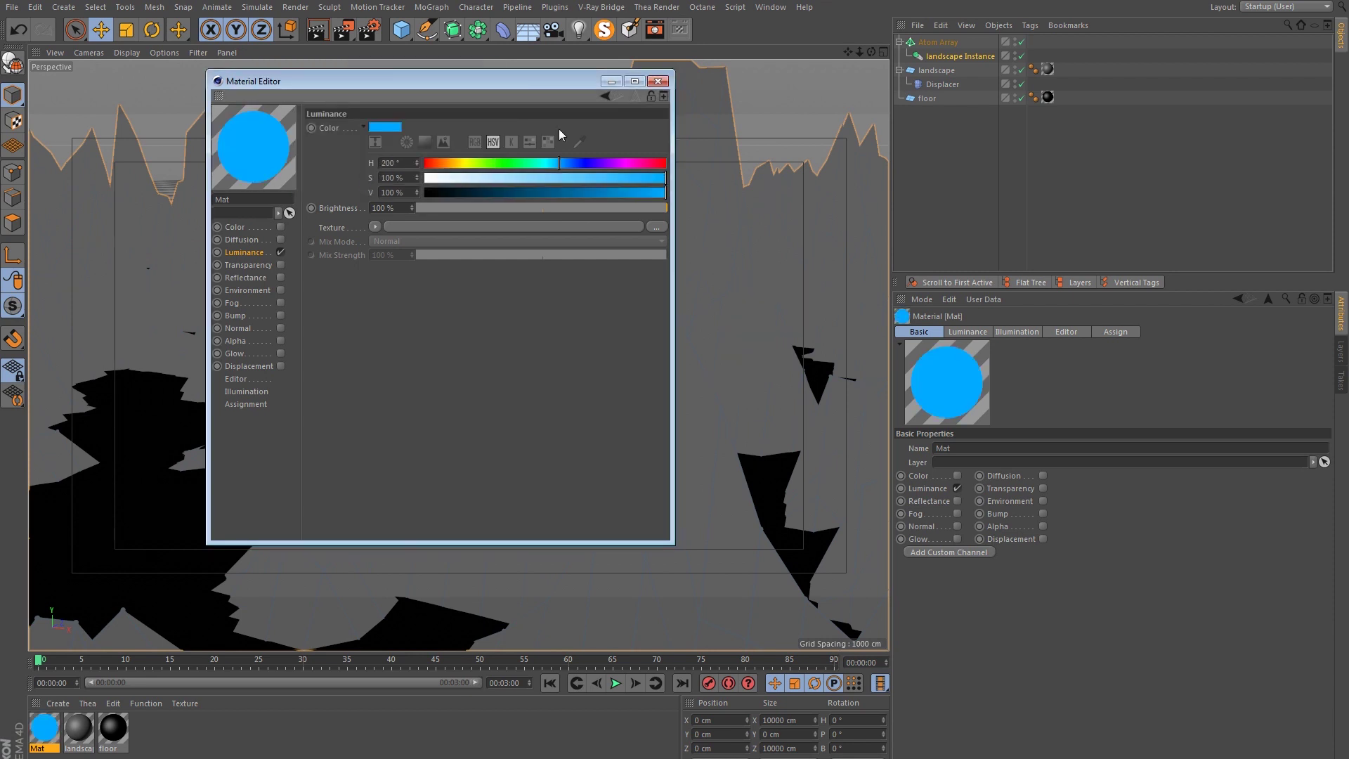
- Close the Material Editor and apply the blue luminous material to the Atom Array
left_click(657, 81)
left_click_drag(52, 727, 935, 43)
left_click(953, 127)
left_click_drag(370, 432, 441, 397)
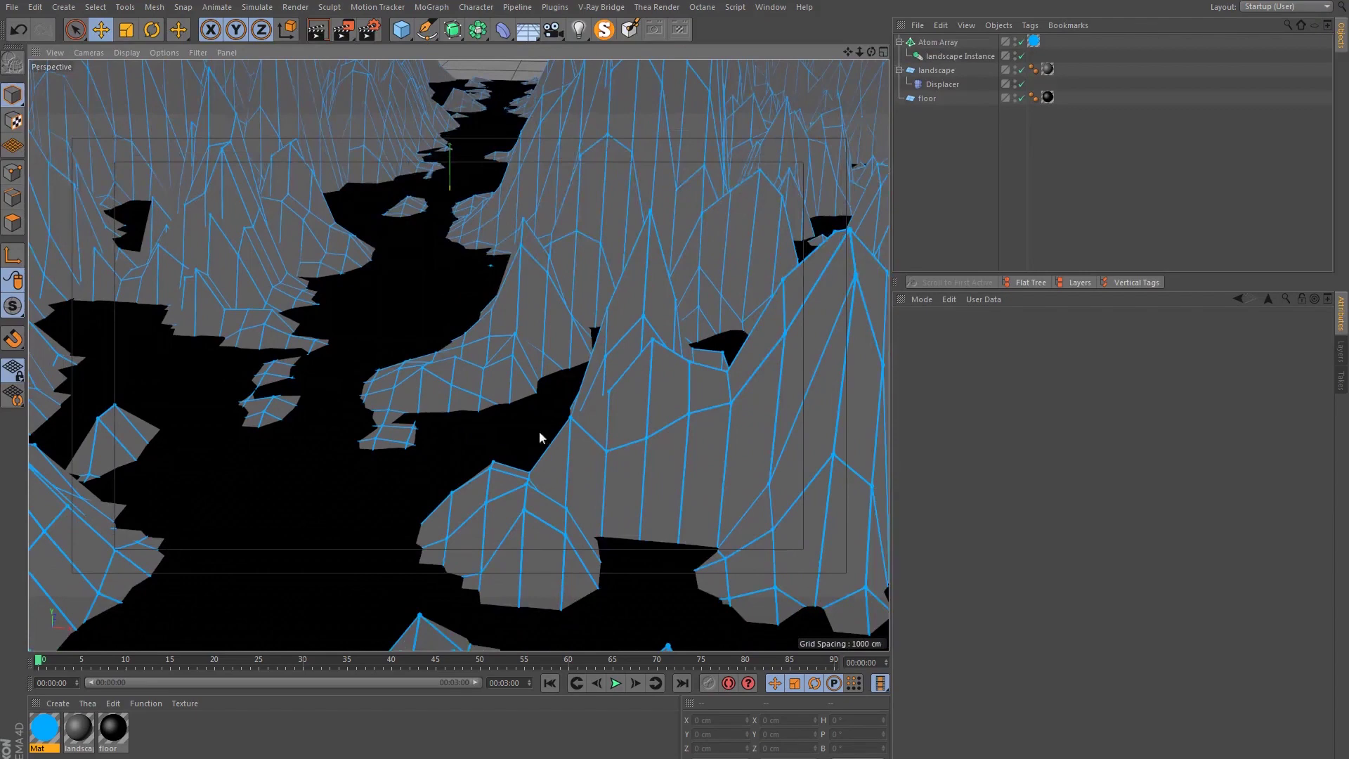
left_click_drag(579, 437, 378, 425)
scroll(566, 231, "up", 4)
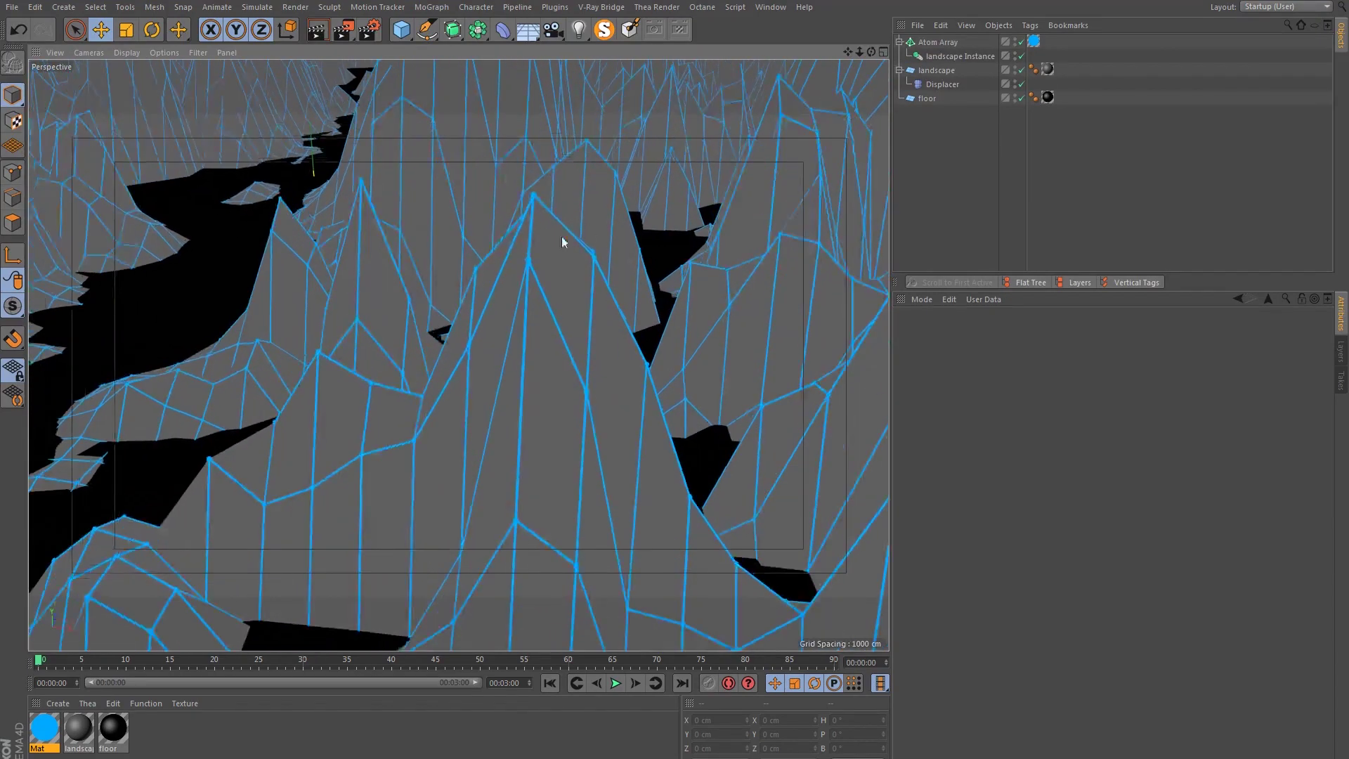
- Select the Atom Array and switch the perspective view's display mode to Constant Shading (Lines)
left_click(946, 41)
left_click_drag(492, 347, 637, 110)
mouse_move(575, 173)
left_mouse_down()
mouse_move(488, 170)
mouse_move(447, 144)
left_mouse_up()
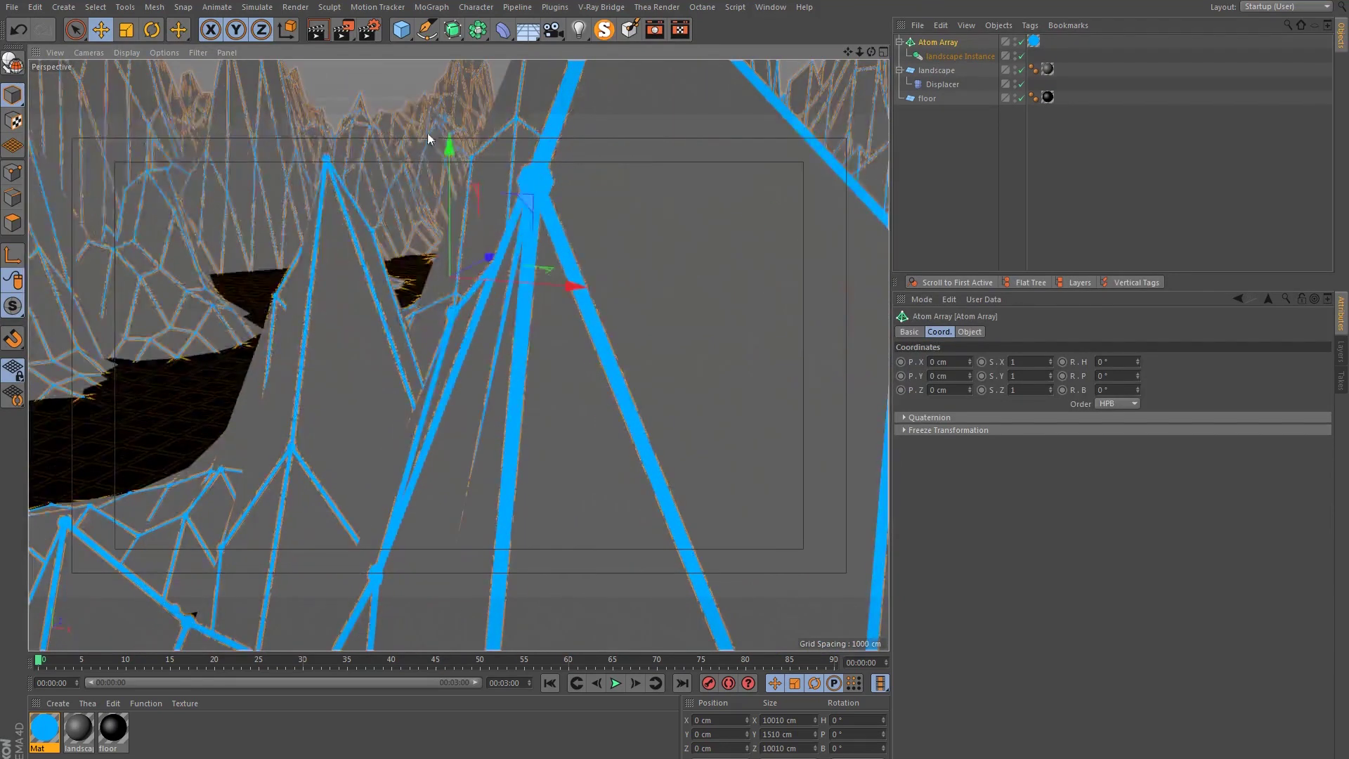
left_click(127, 52)
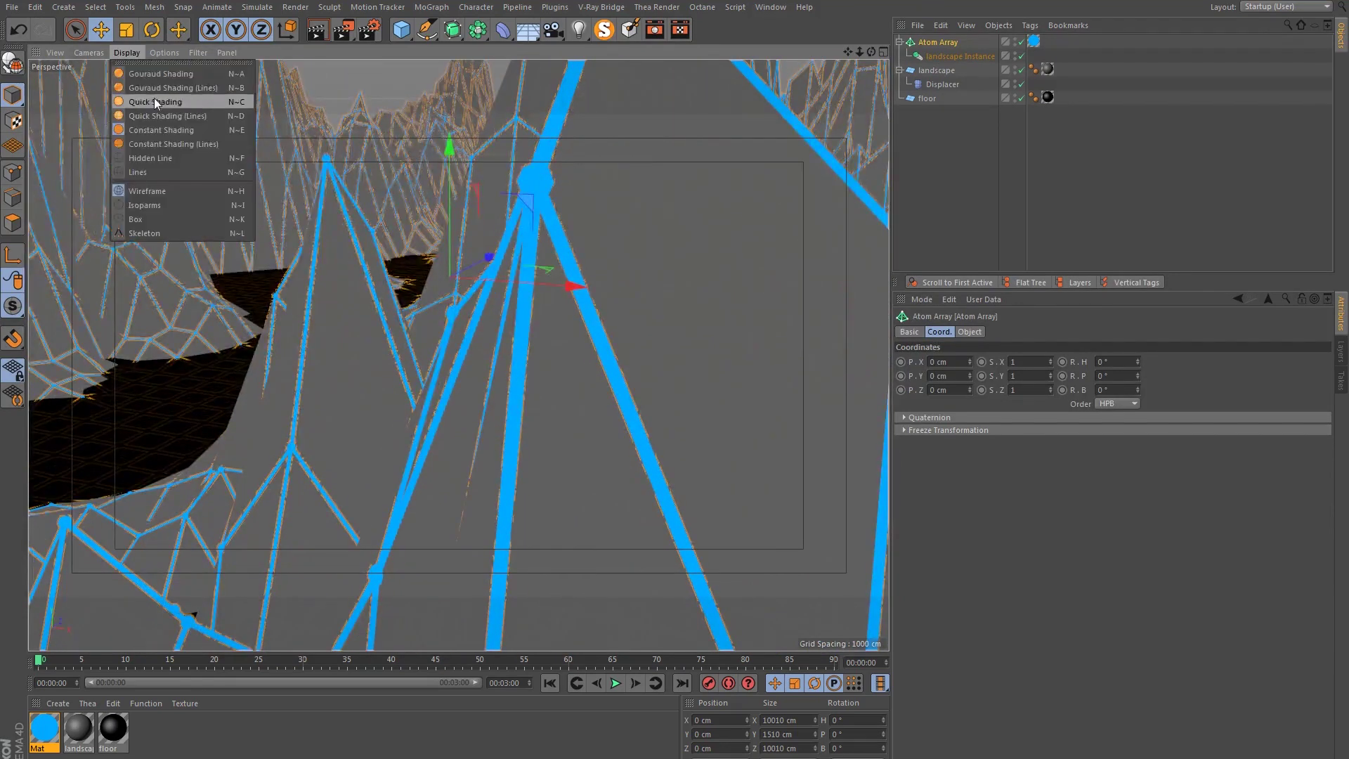
left_click(154, 145)
mouse_move(553, 234)
left_mouse_down()
mouse_move(469, 258)
mouse_move(440, 220)
mouse_move(470, 229)
left_mouse_up()
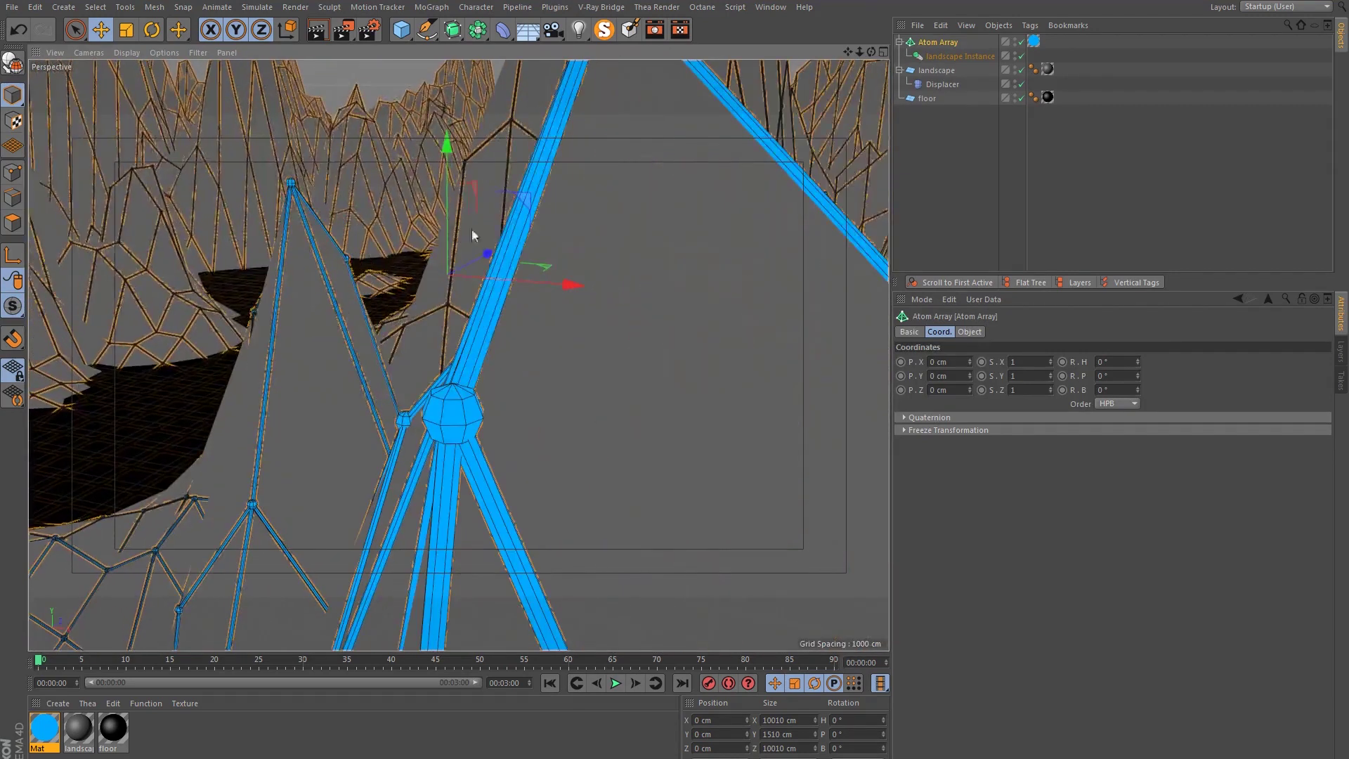
- Set the Atom Array's Sphere Radius to 2 cm to match the cylinder radius
left_click(970, 332)
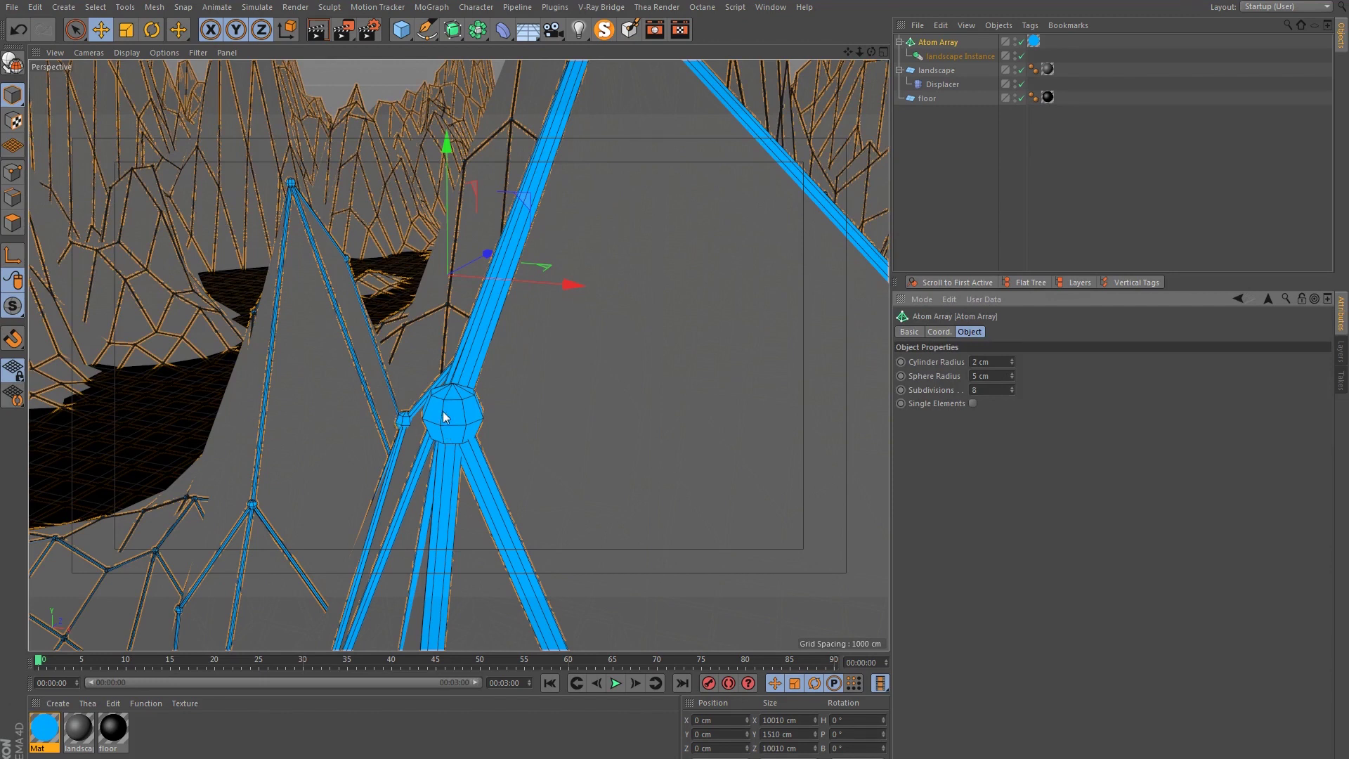
double_click(981, 376)
type("2")
key("Return")
left_click_drag(427, 424, 477, 400)
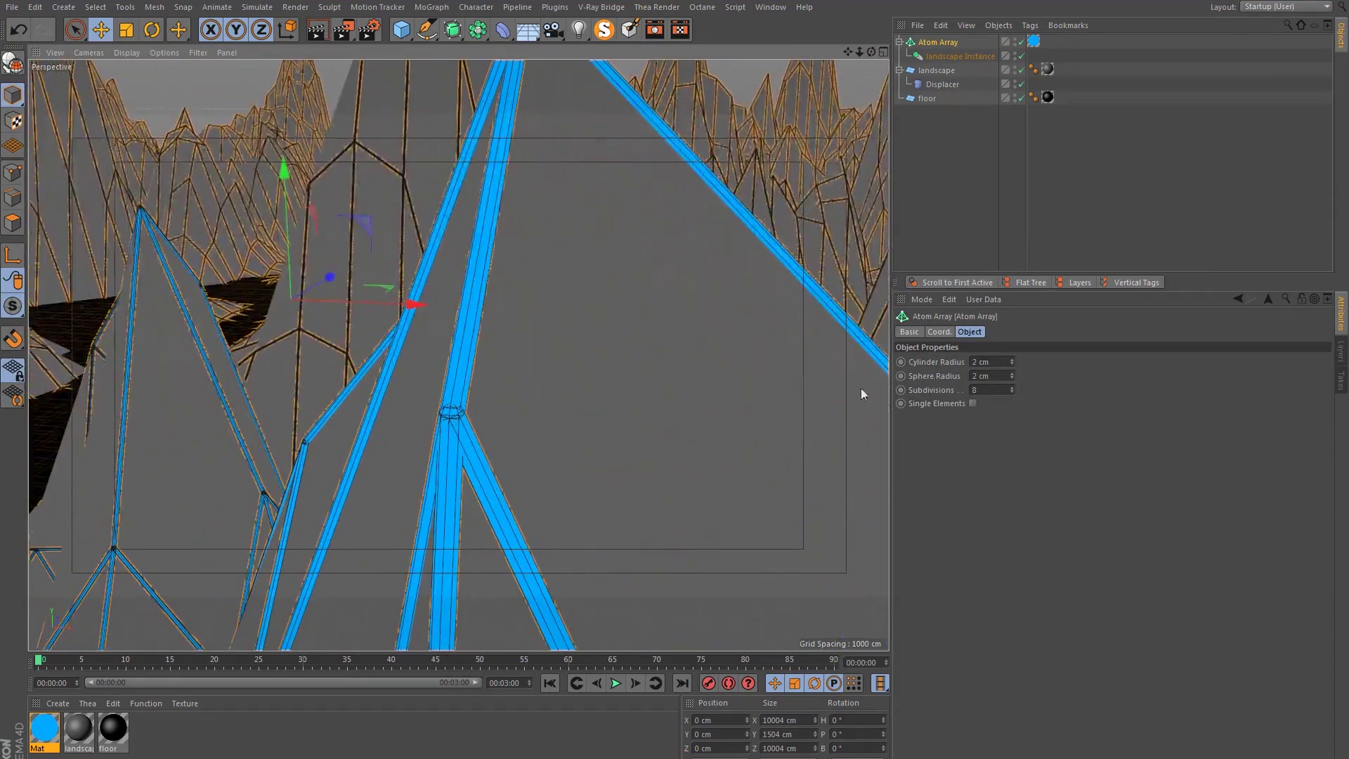
- Try a Sphere Radius of 10 cm on the Atom Array and preview the render in the viewport
left_click_drag(1003, 378, 852, 357)
type("10")
key("Return")
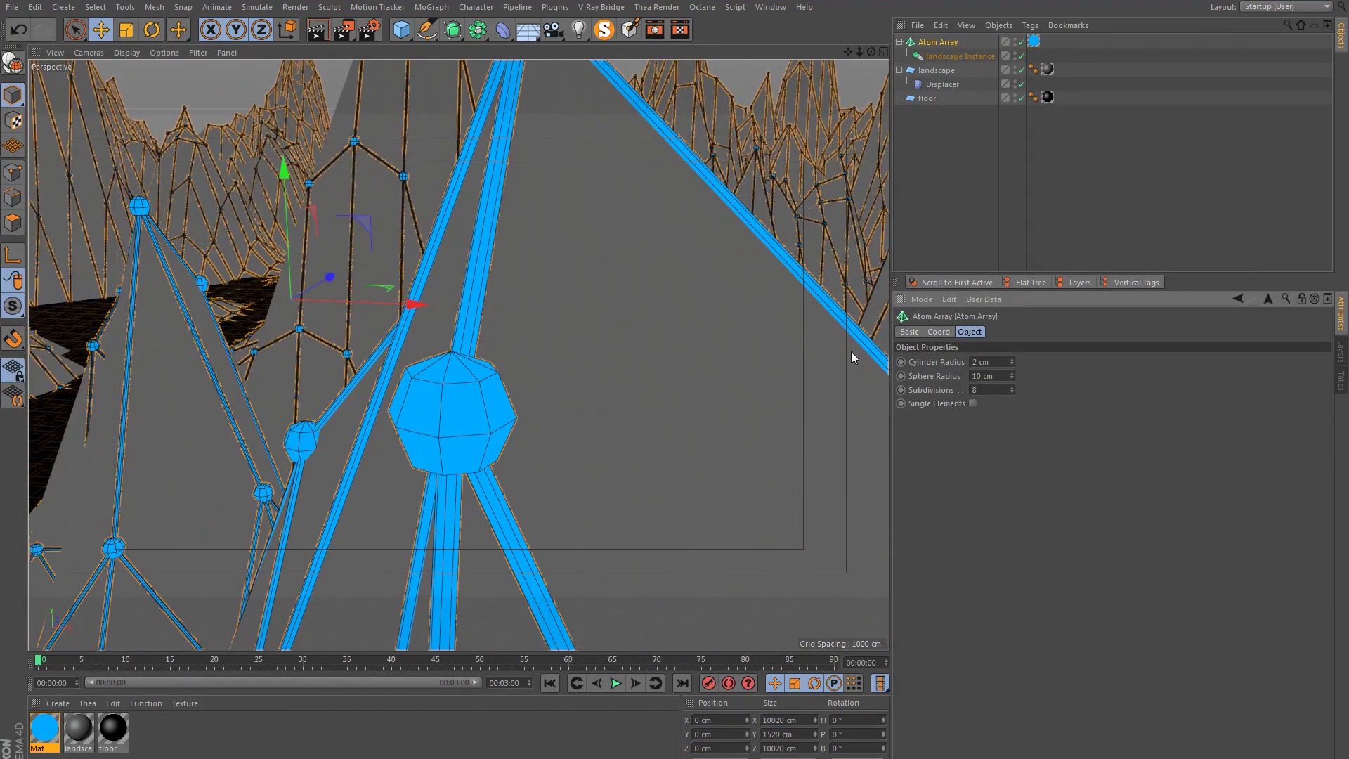
left_click_drag(478, 340, 591, 390)
left_click(317, 30)
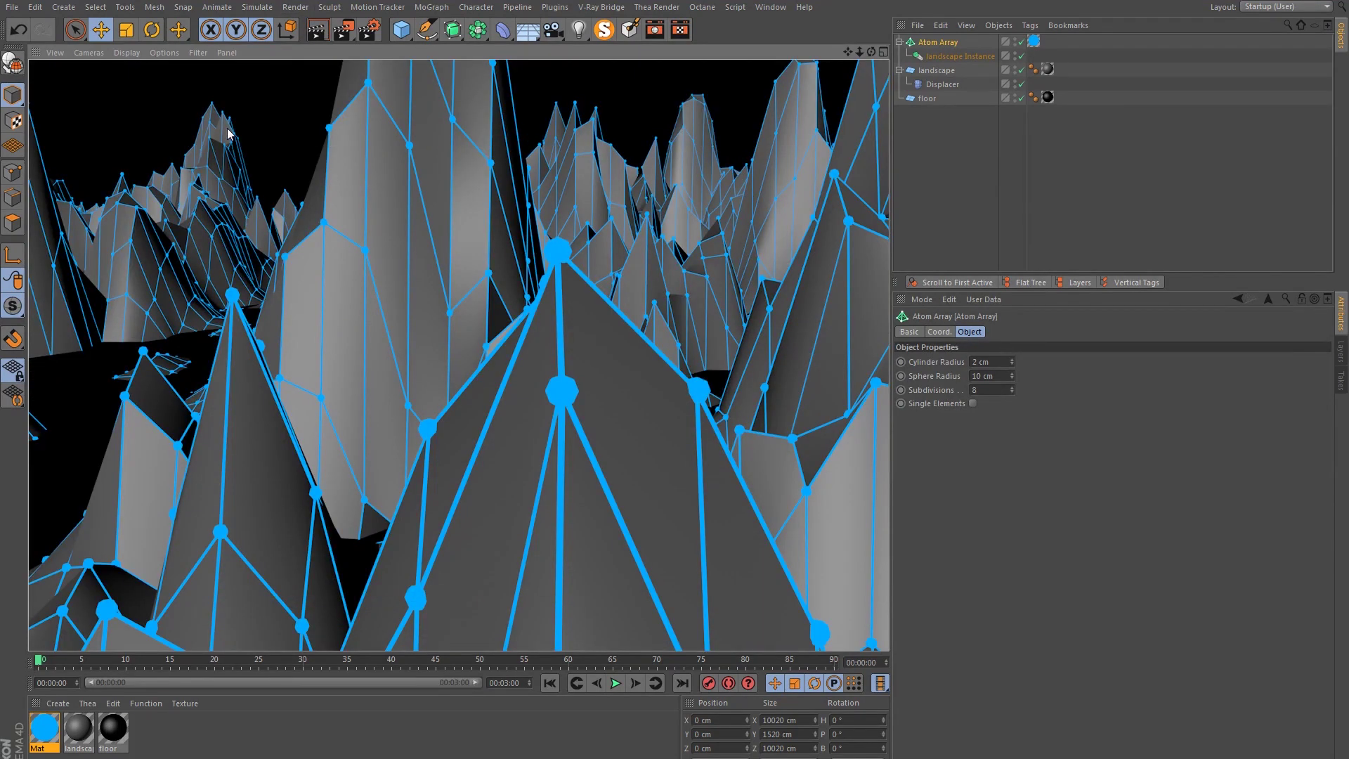
- Set the Atom Array's Sphere Radius to 2 cm and its Subdivisions to 3
left_click_drag(1004, 377, 972, 376)
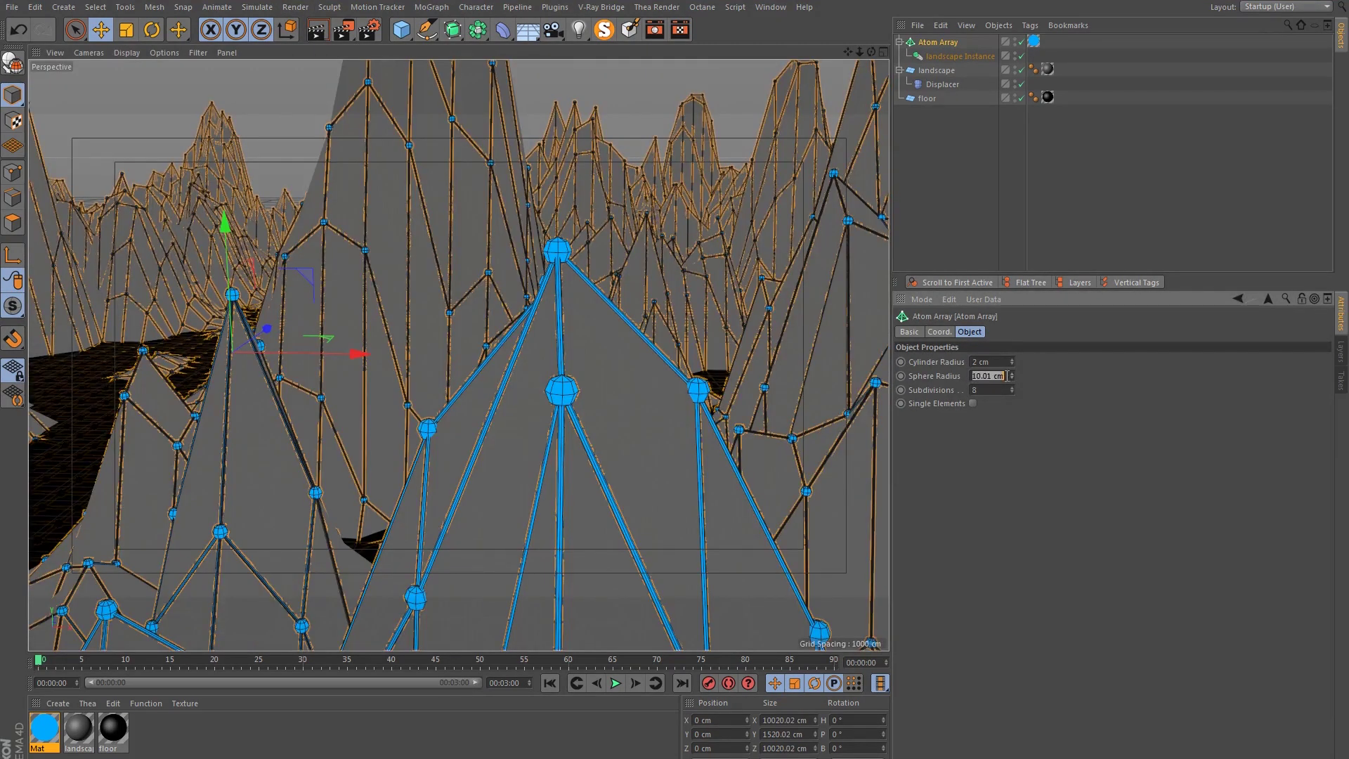
type("2")
key("Return")
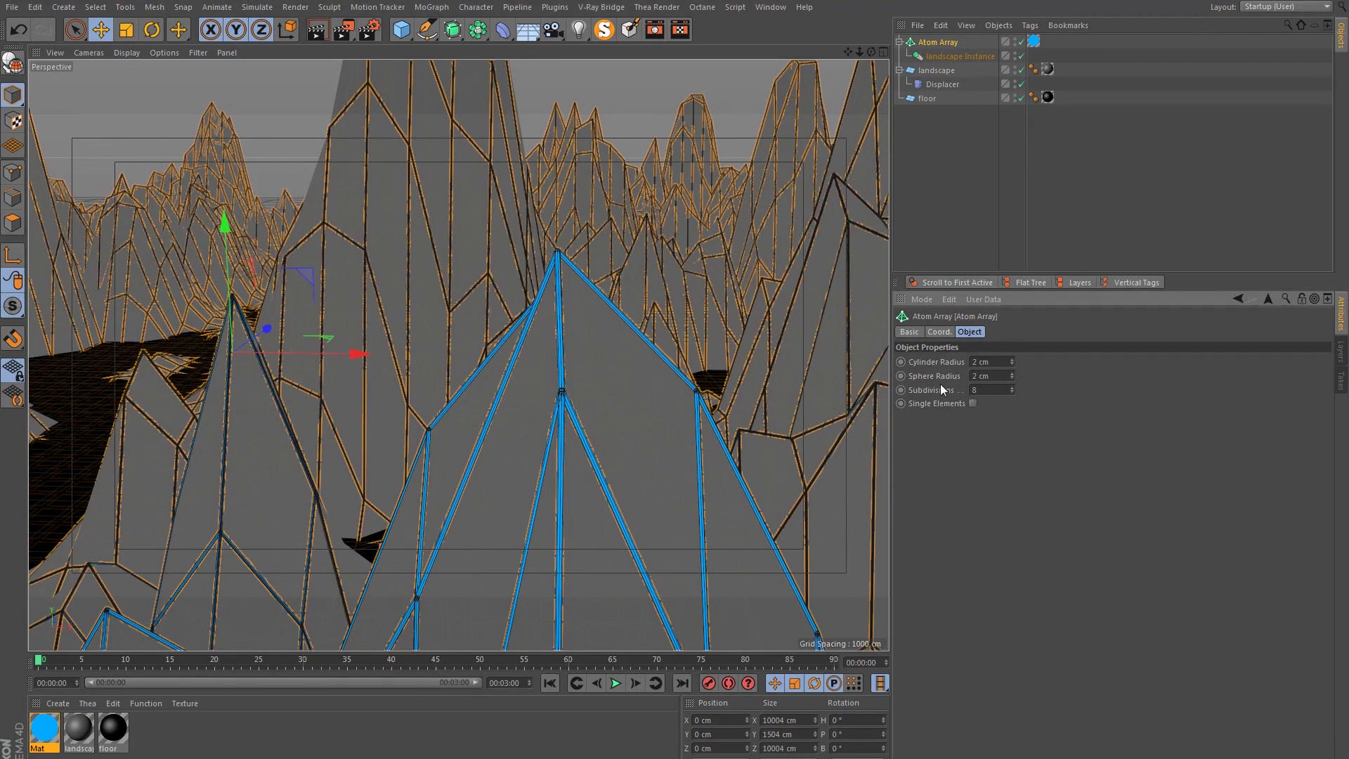
left_click_drag(1004, 392, 817, 376)
type("3")
key("Return")
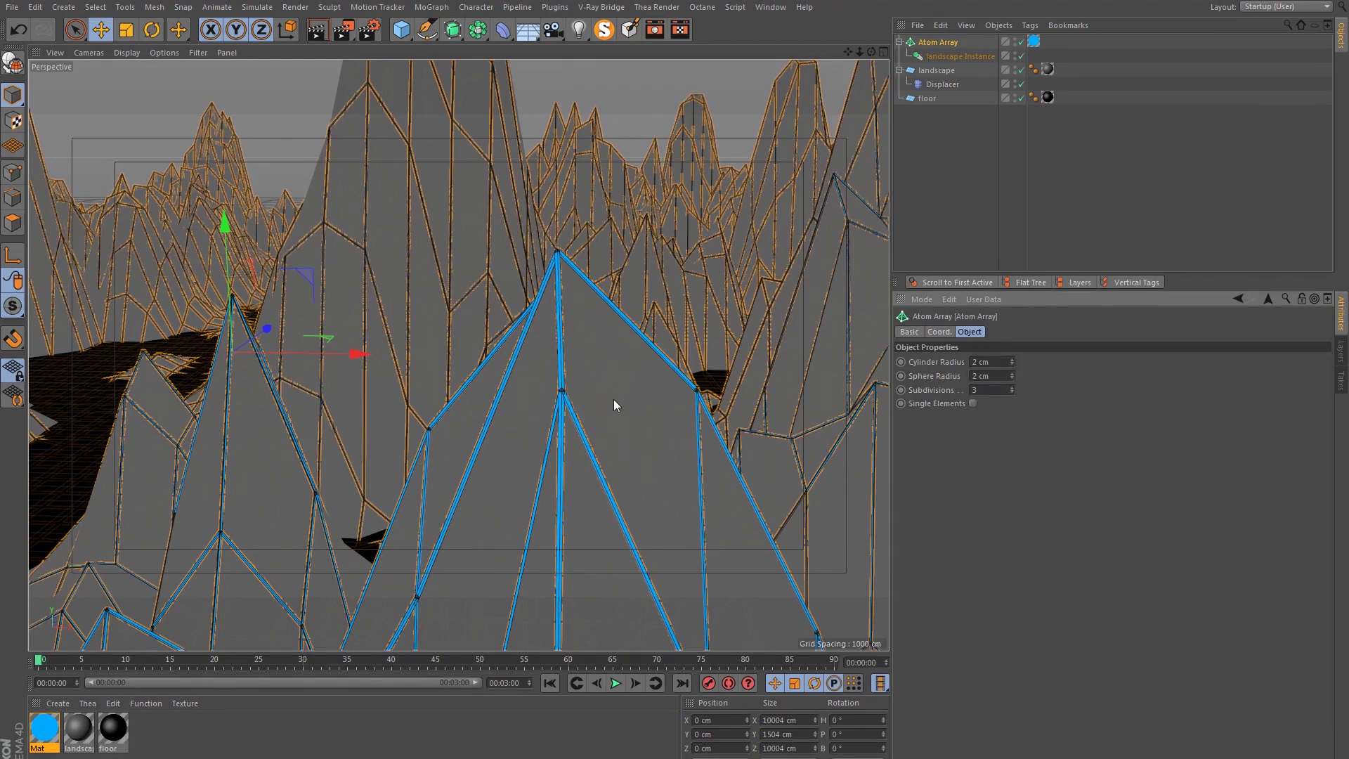
- Duplicate the Atom Array together with its landscape instance and expand the copy in the hierarchy
left_click_drag(583, 390, 233, 425)
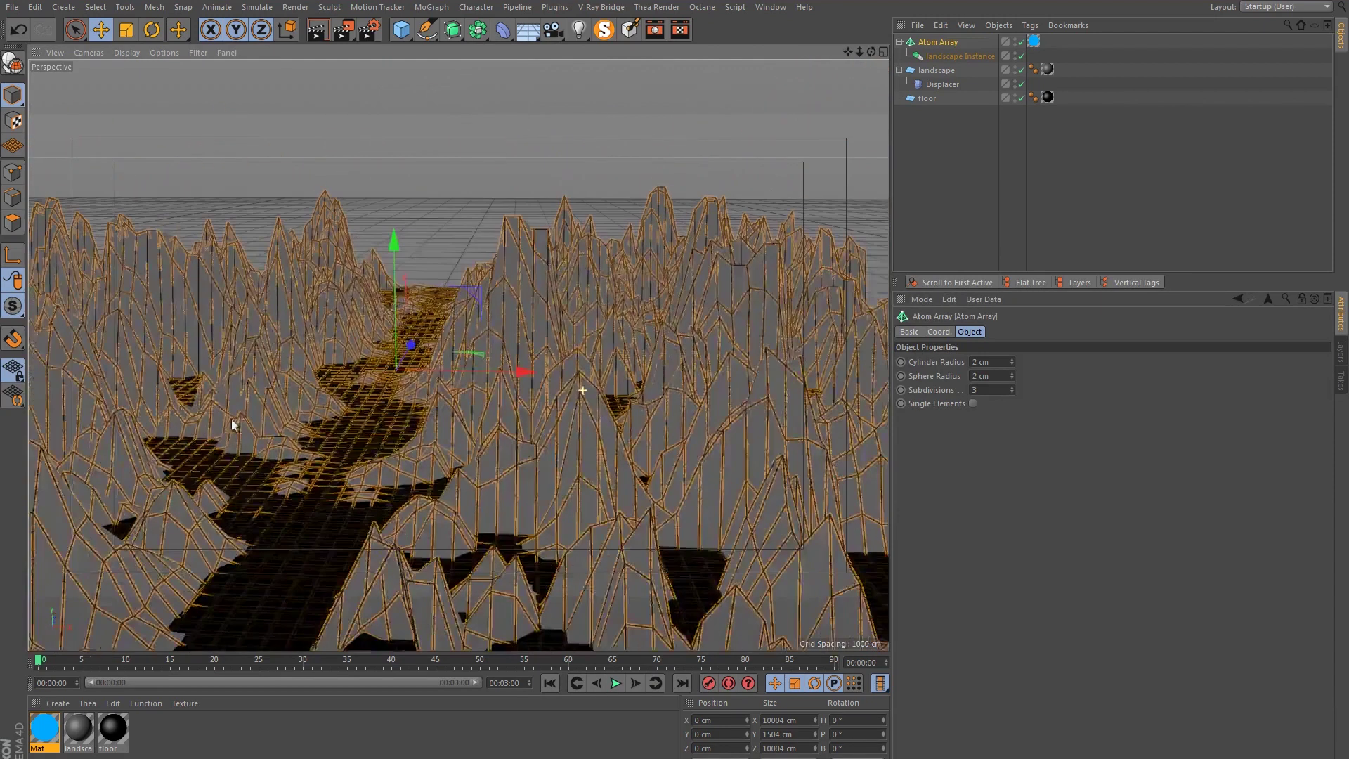
left_click(900, 42)
left_click_drag(926, 42, 929, 50)
left_click(900, 56)
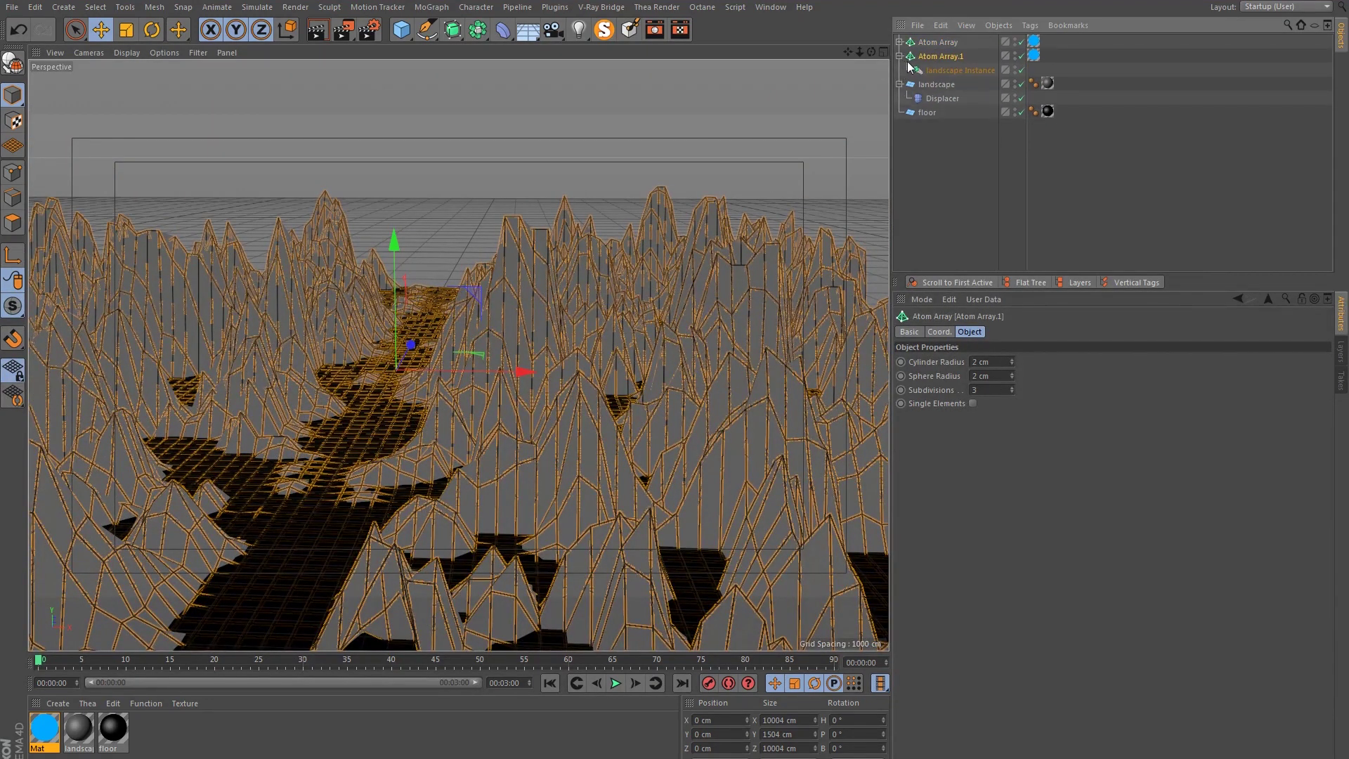
- Rename the original Atom Array as L E and the duplicate as Floor
double_click(957, 43)
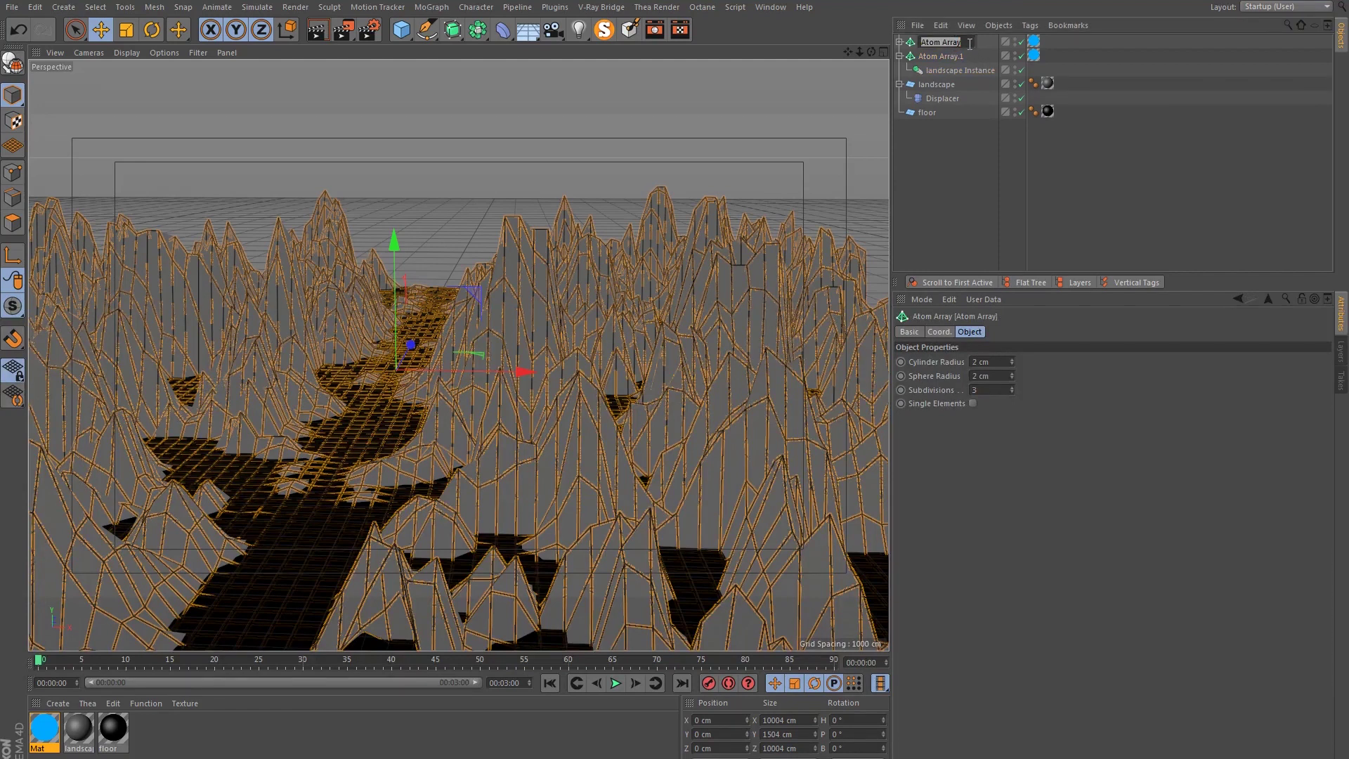
type("la")
key("Return")
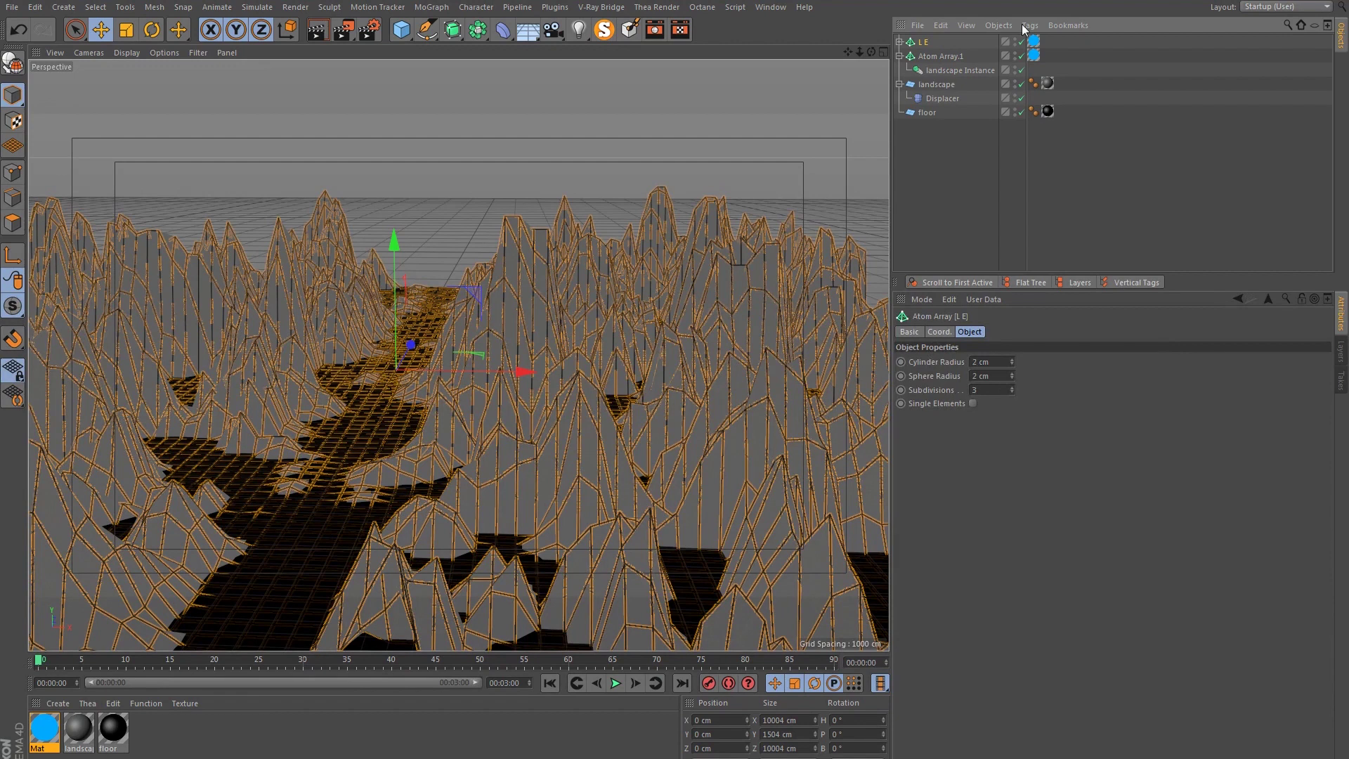
double_click(946, 54)
type("Flo")
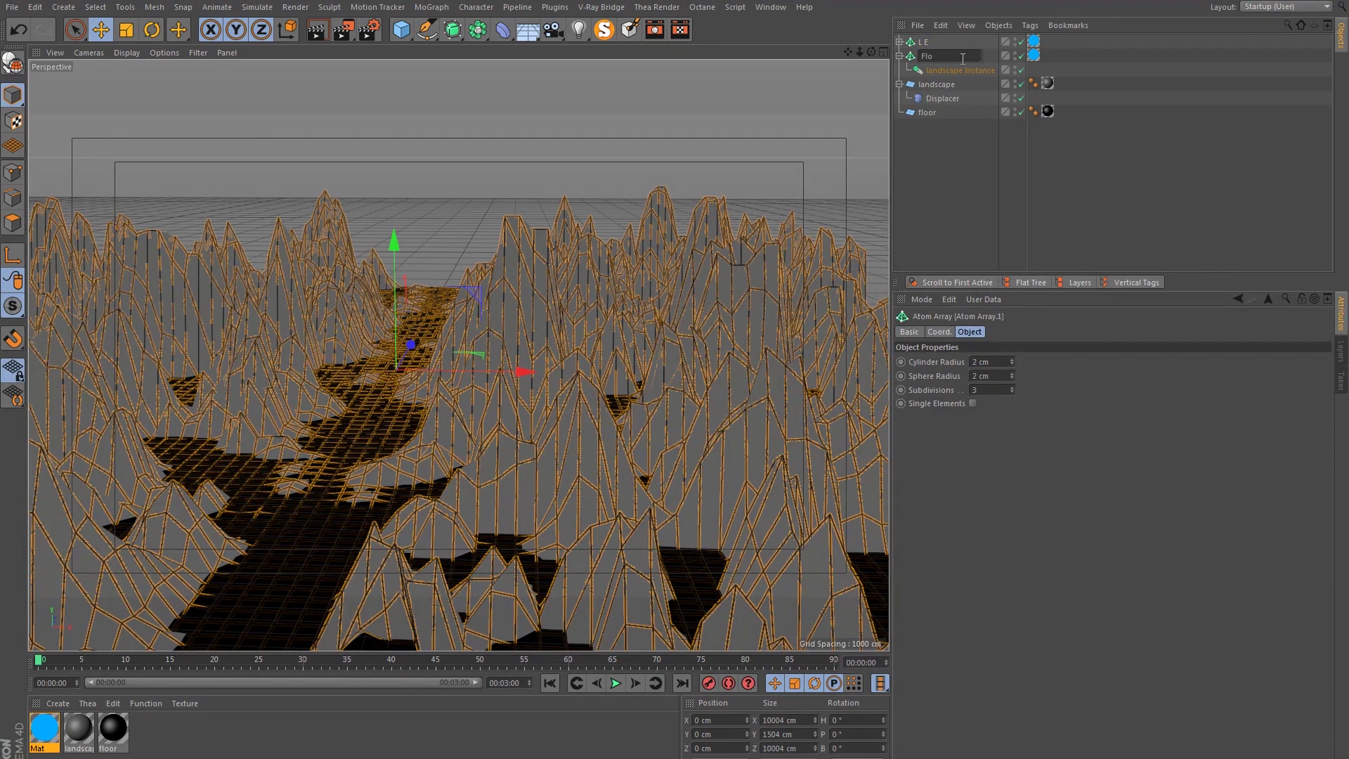
type("or")
key("Return")
- Try using the Displacer as the reference object of the landscape instance under the Floor array
left_click(936, 69)
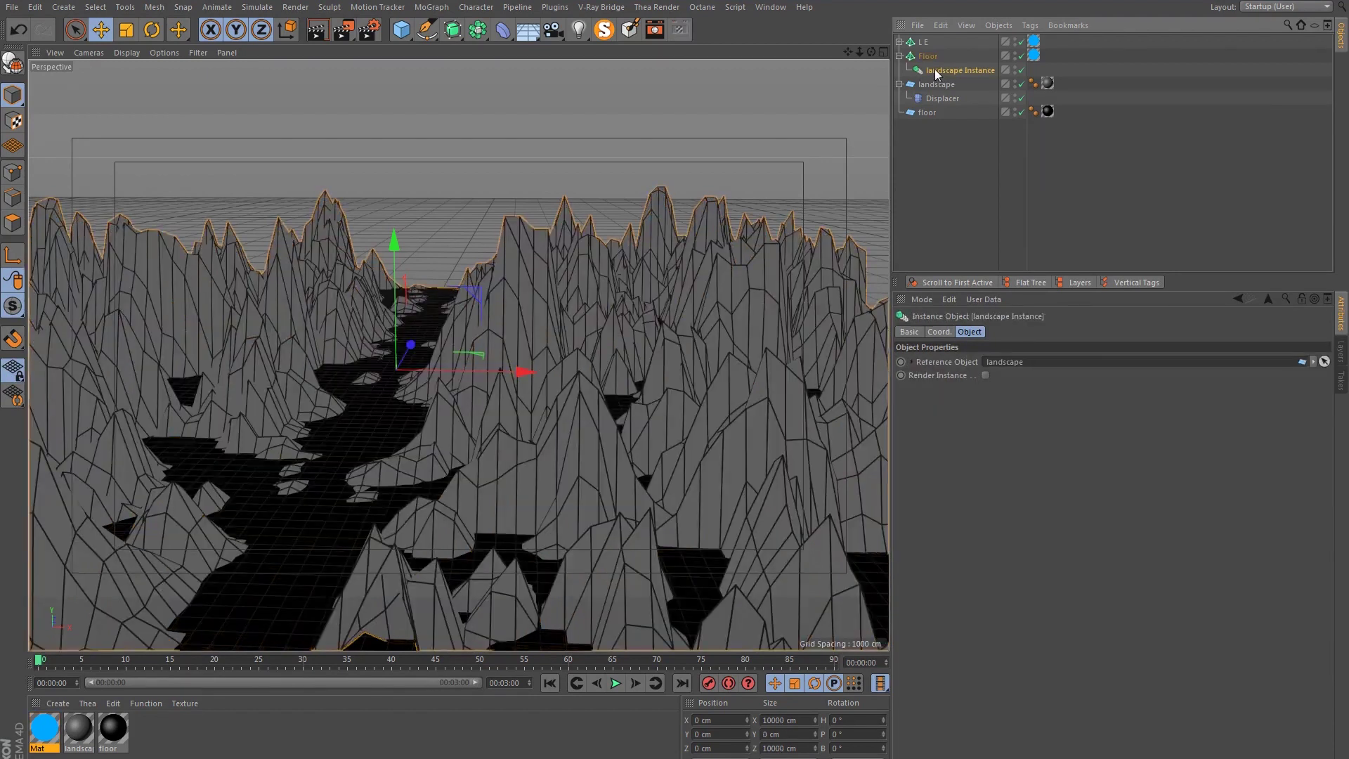
left_click_drag(934, 98, 1017, 366)
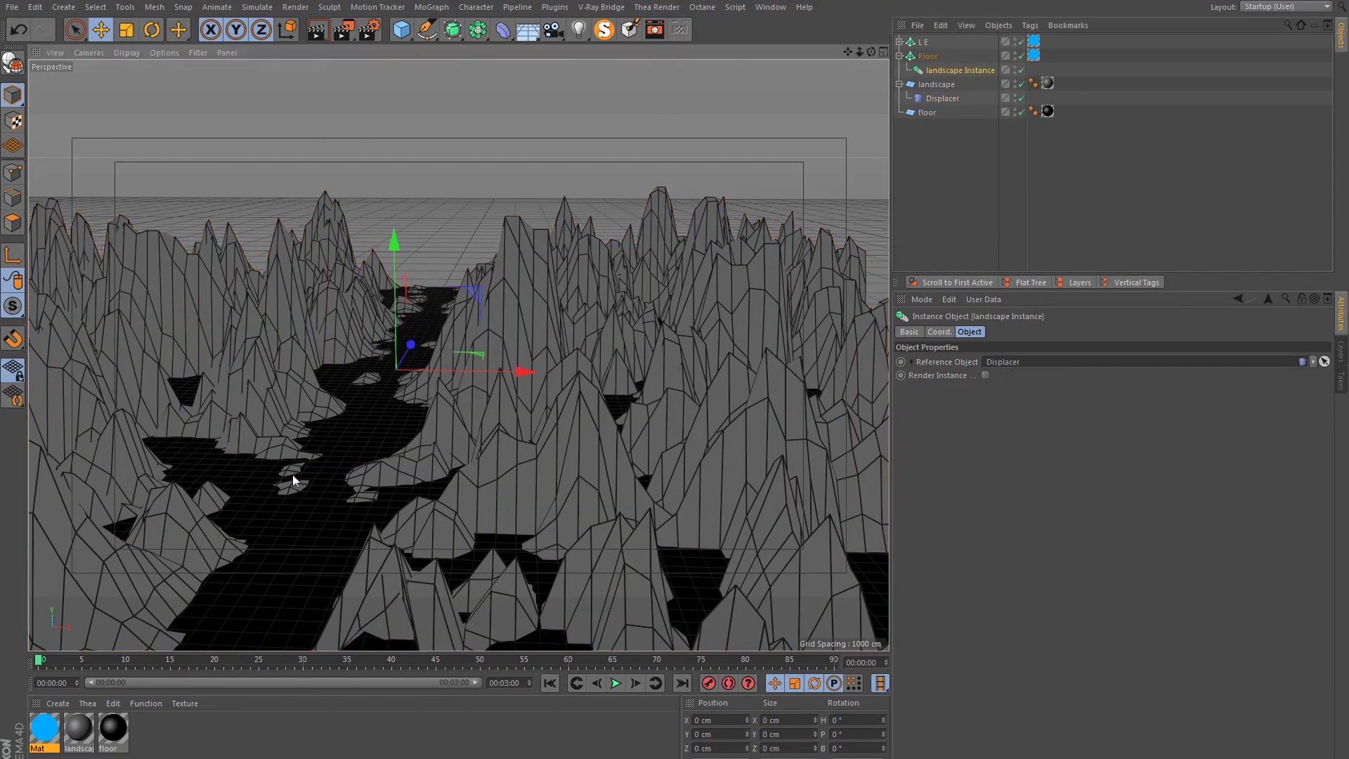
left_click_drag(294, 473, 429, 385)
mouse_move(443, 437)
left_mouse_down()
mouse_move(539, 413)
mouse_move(482, 404)
mouse_move(407, 484)
mouse_move(411, 416)
mouse_move(396, 423)
left_mouse_up()
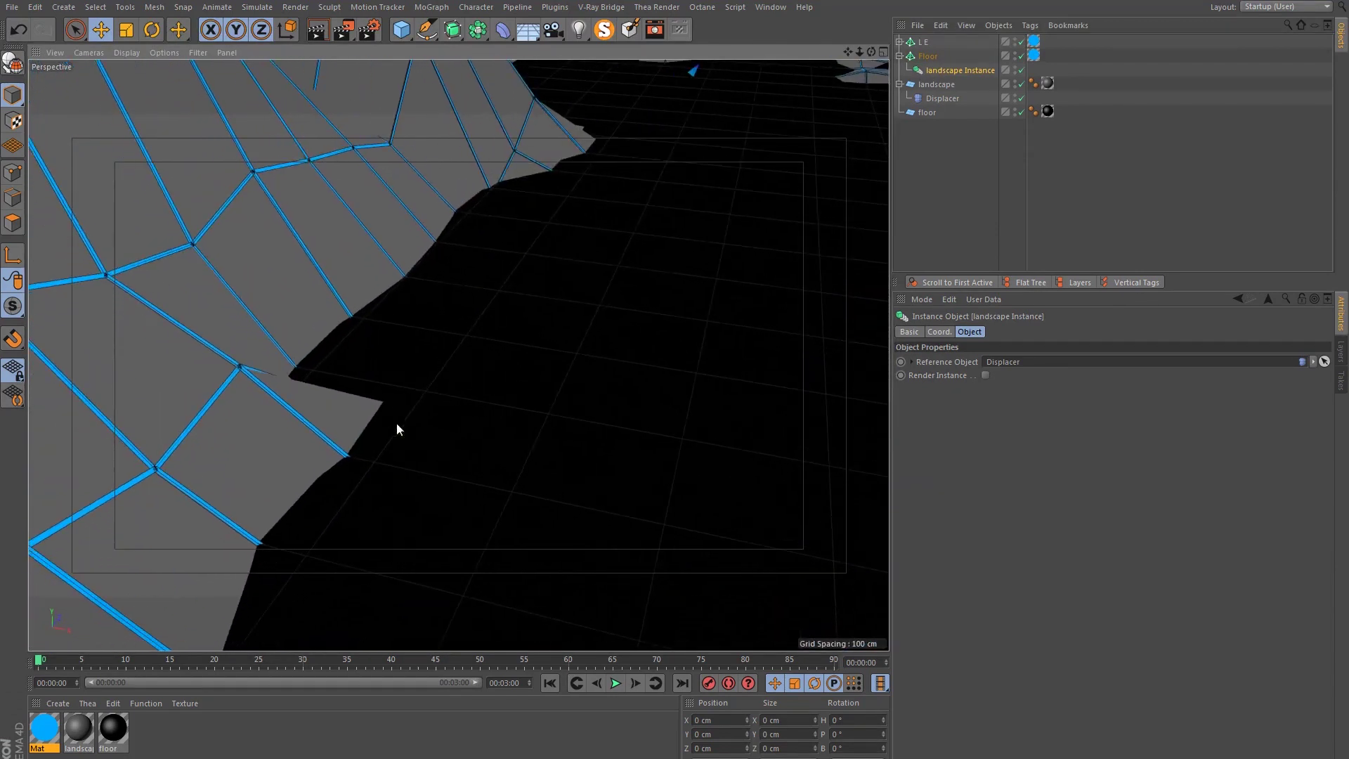
left_click(925, 57)
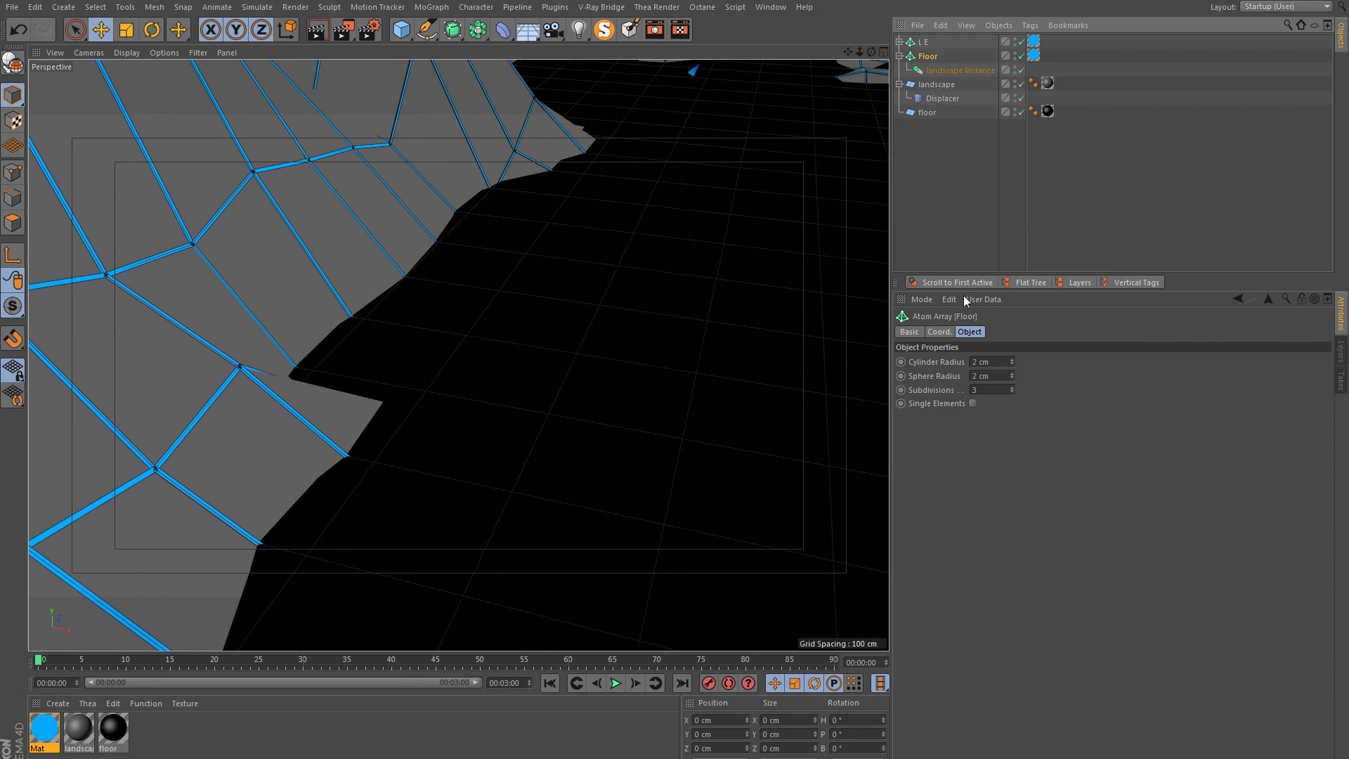
left_click(941, 85)
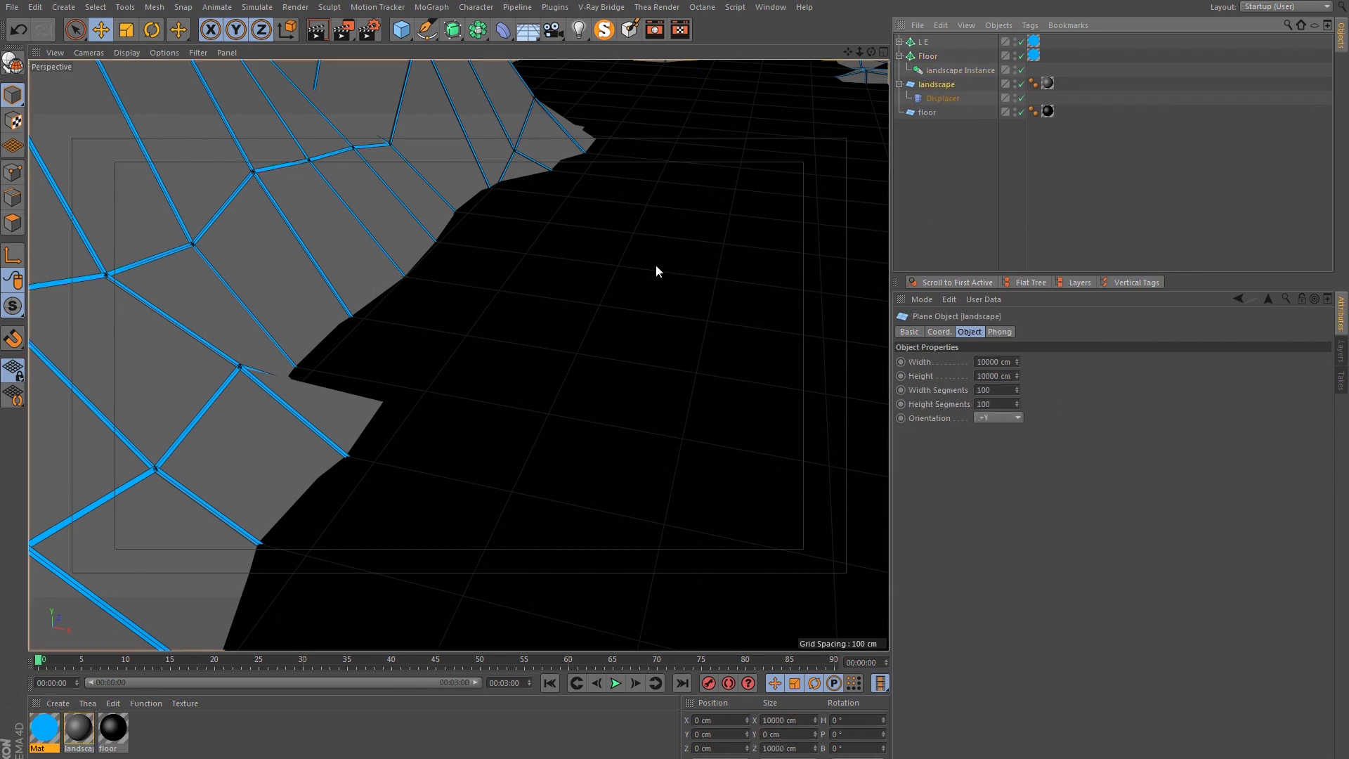
left_click(944, 73)
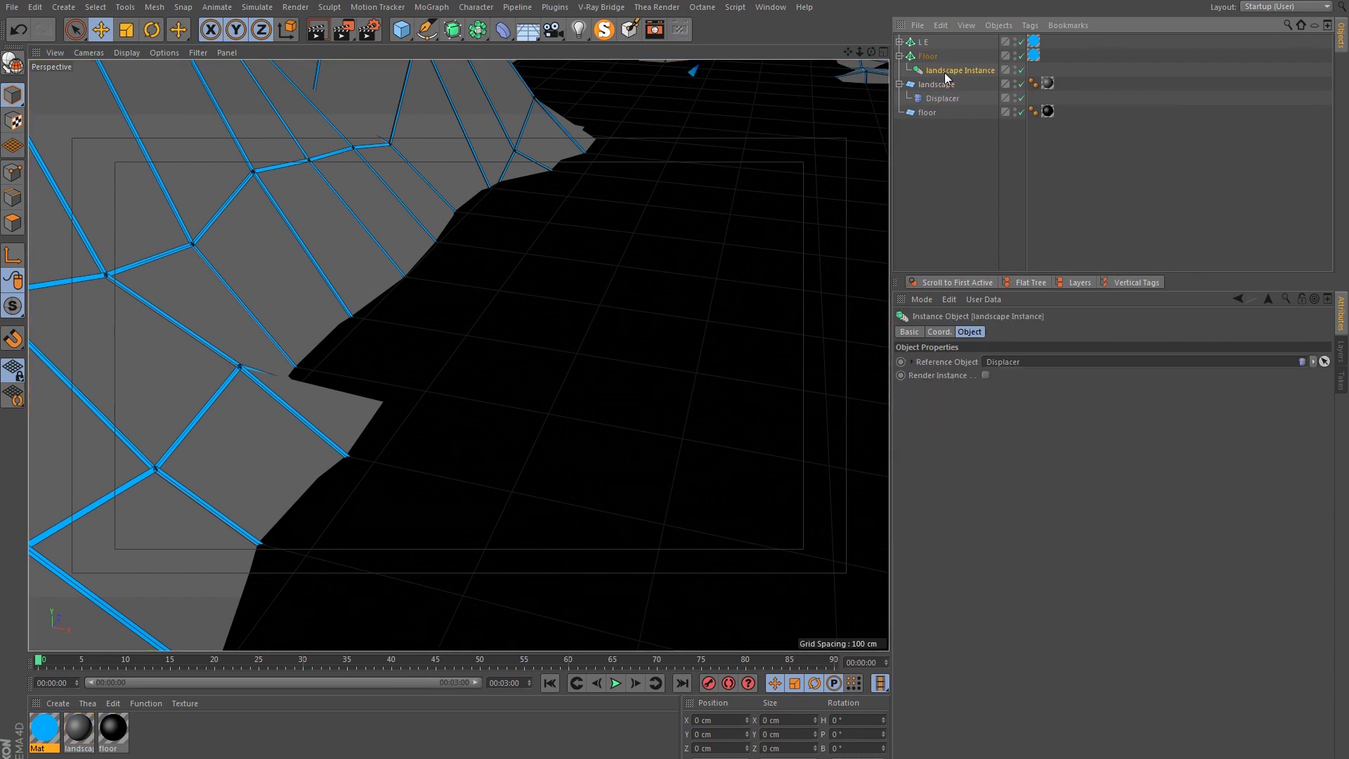
left_click(924, 57)
- Set the reference object of the instance under the Floor array to the floor plane
left_click(944, 71)
left_click_drag(903, 111, 1002, 361)
left_click(926, 58)
scroll(695, 281, "down", 5)
left_click_drag(548, 424, 570, 357)
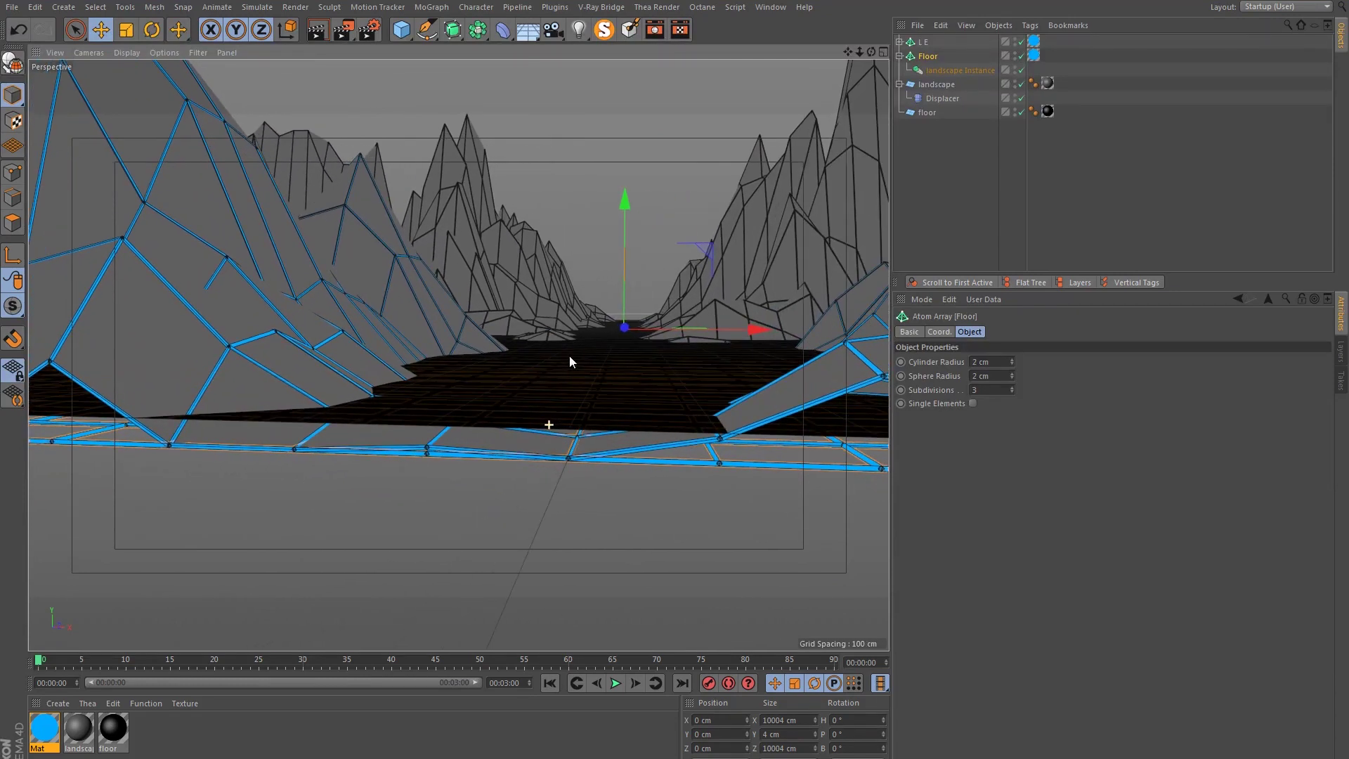
- Set the Y position of the instance under the Floor array to 20 cm
left_click(946, 73)
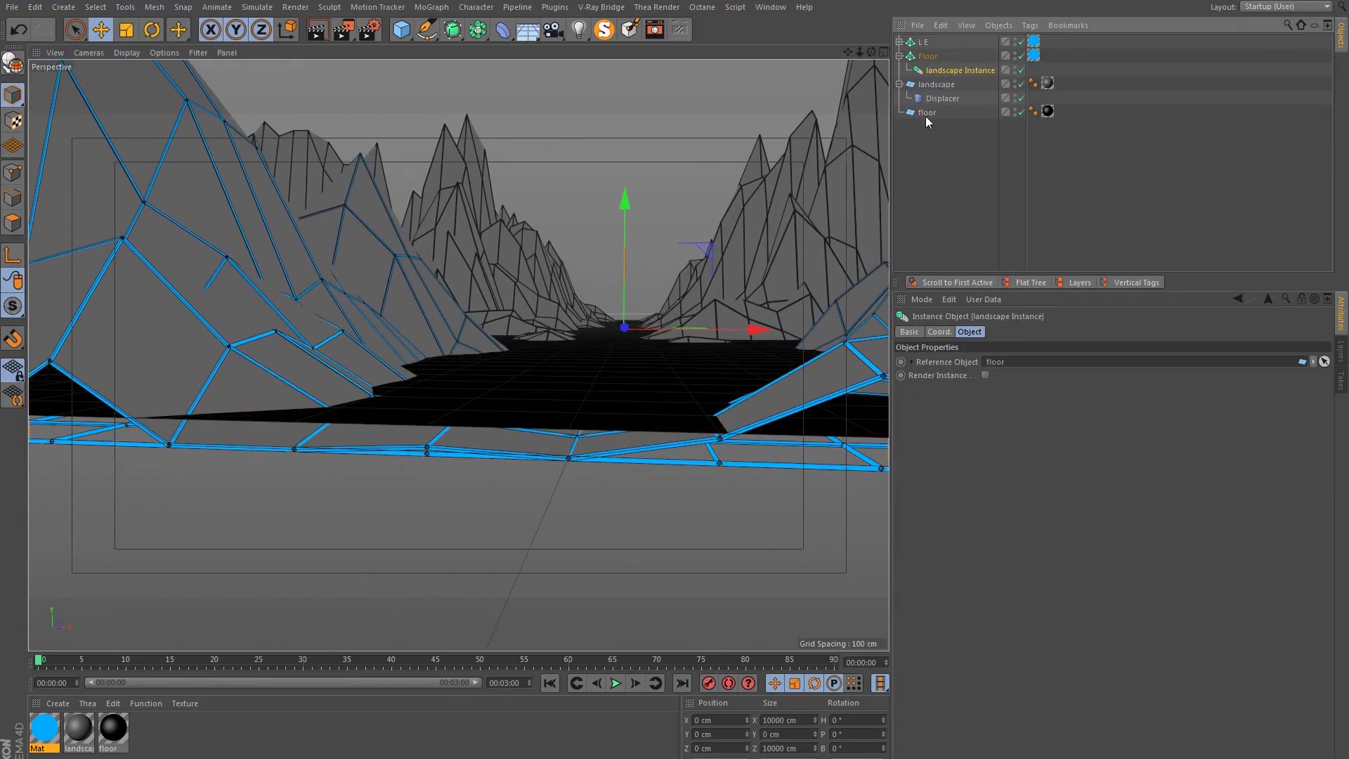
left_click(940, 333)
left_click_drag(970, 375, 970, 365)
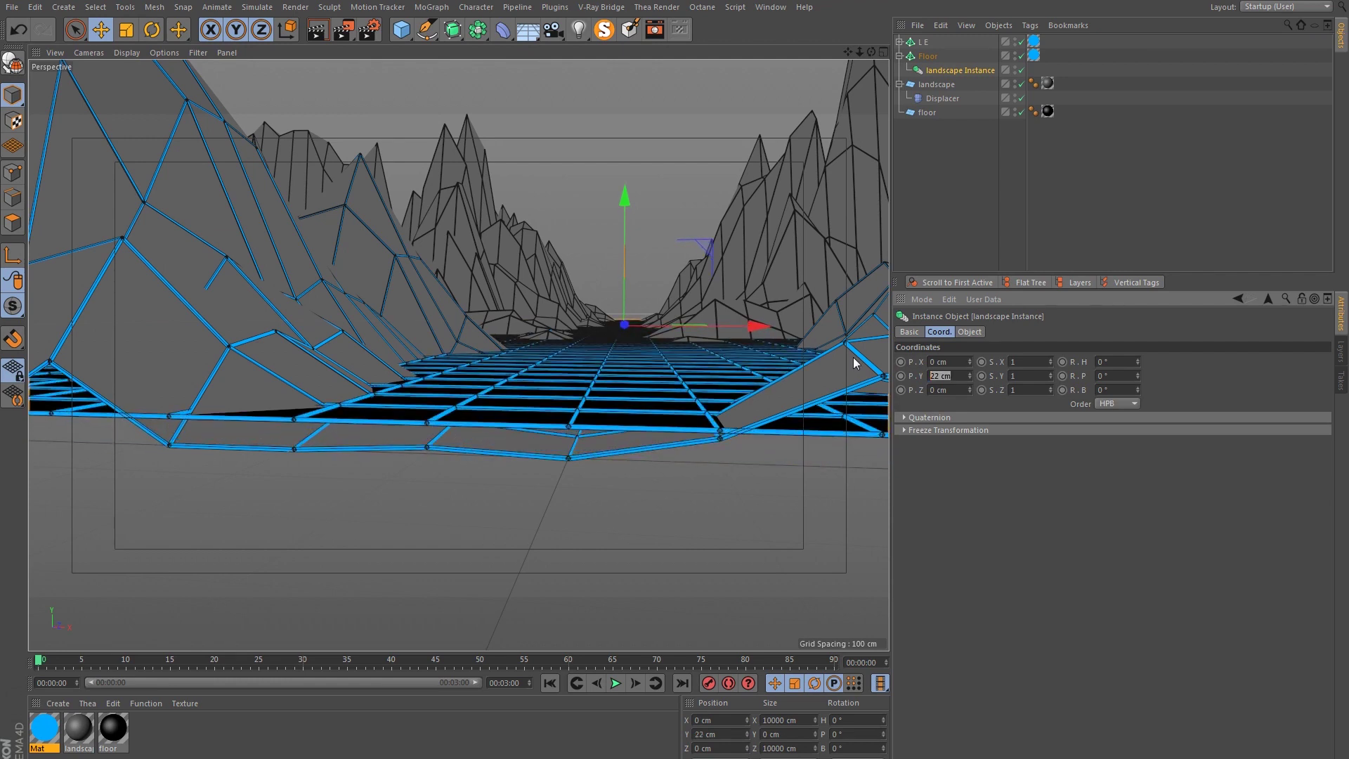
type("20")
key("Return")
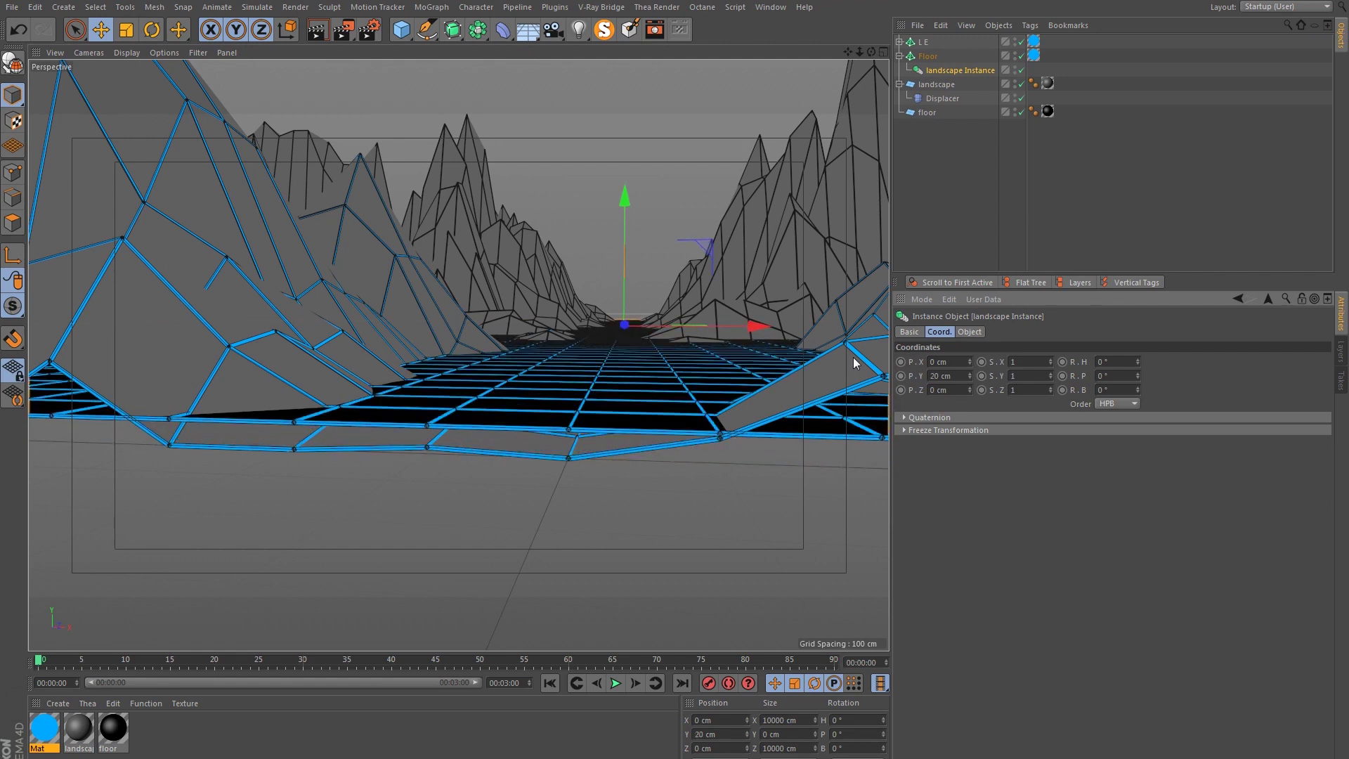
- Delete the landscape instance from the Floor array
double_click(932, 70)
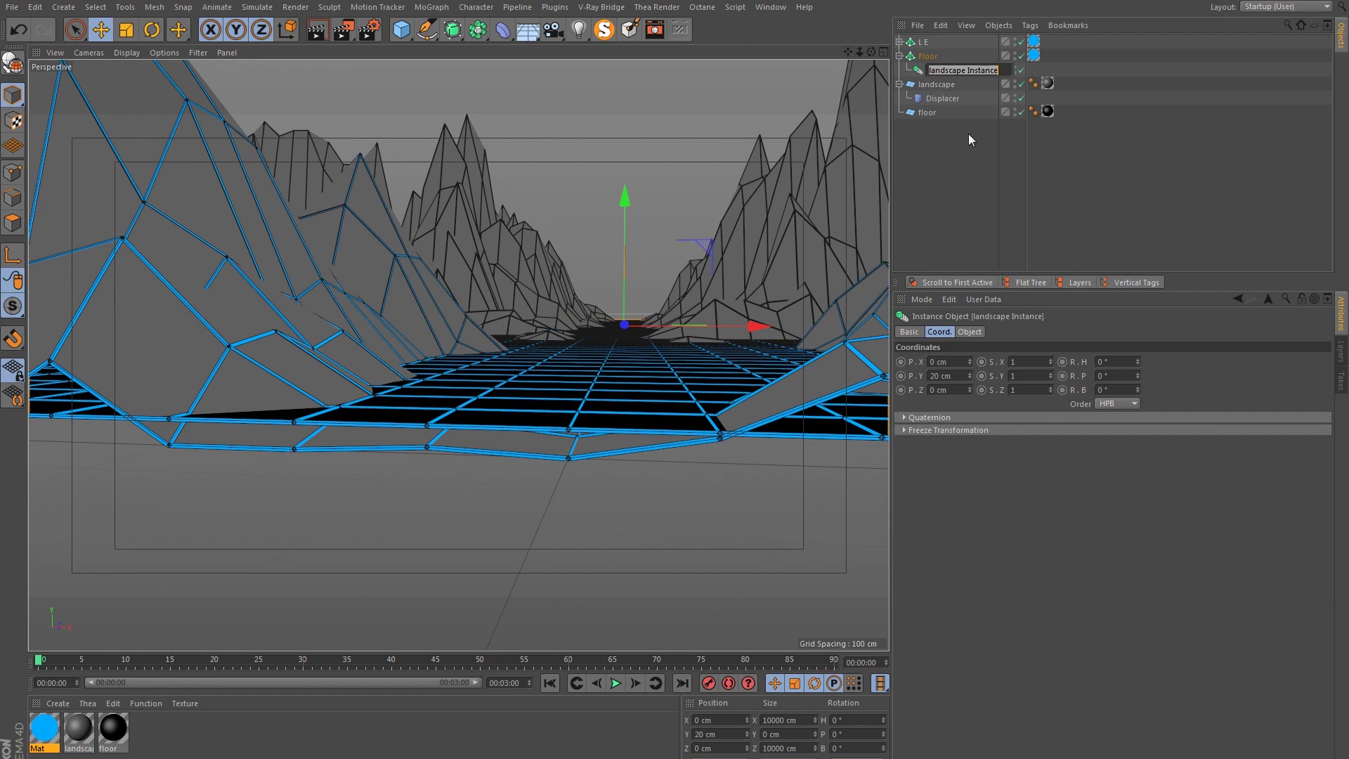
left_click(968, 134)
key("Delete")
- Create a new instance of the floor plane and make it a child of the Floor Atom Array
left_click(928, 99)
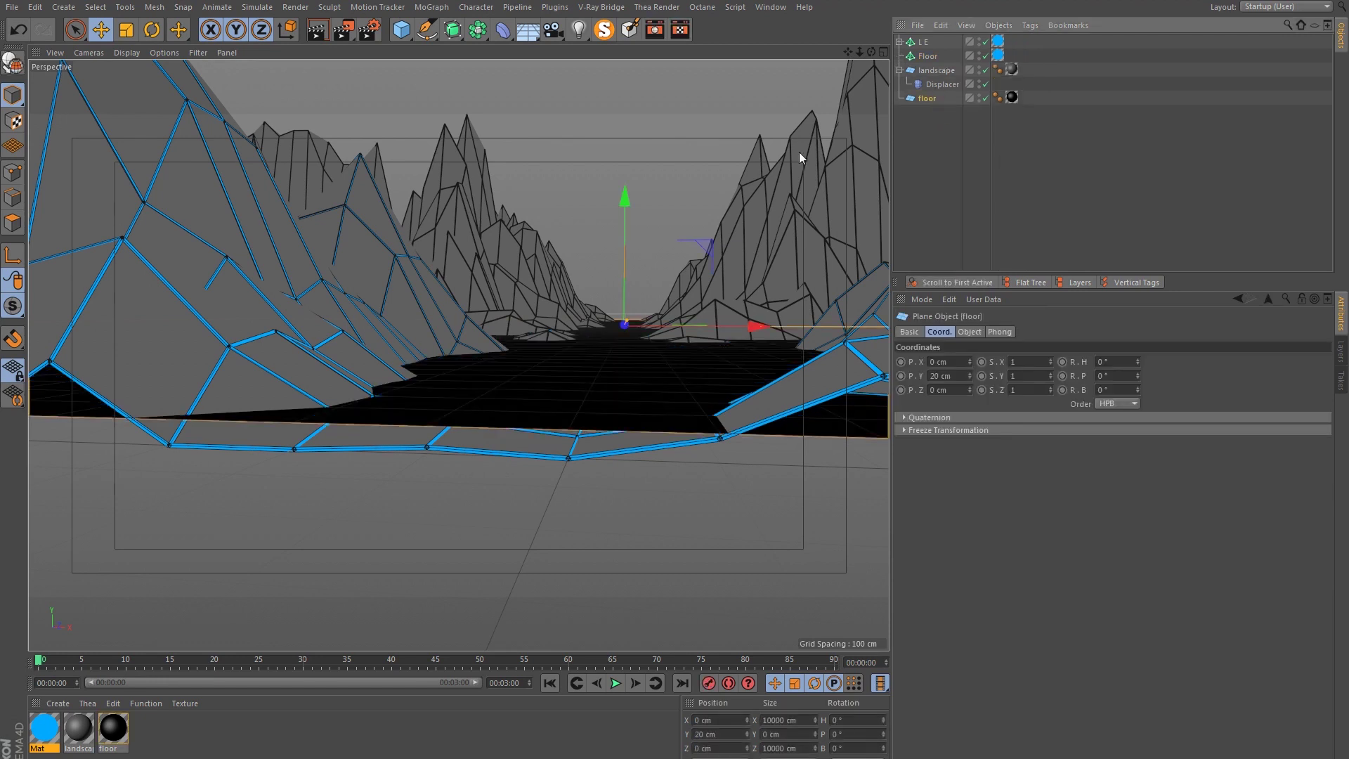
left_click_drag(482, 29, 746, 78)
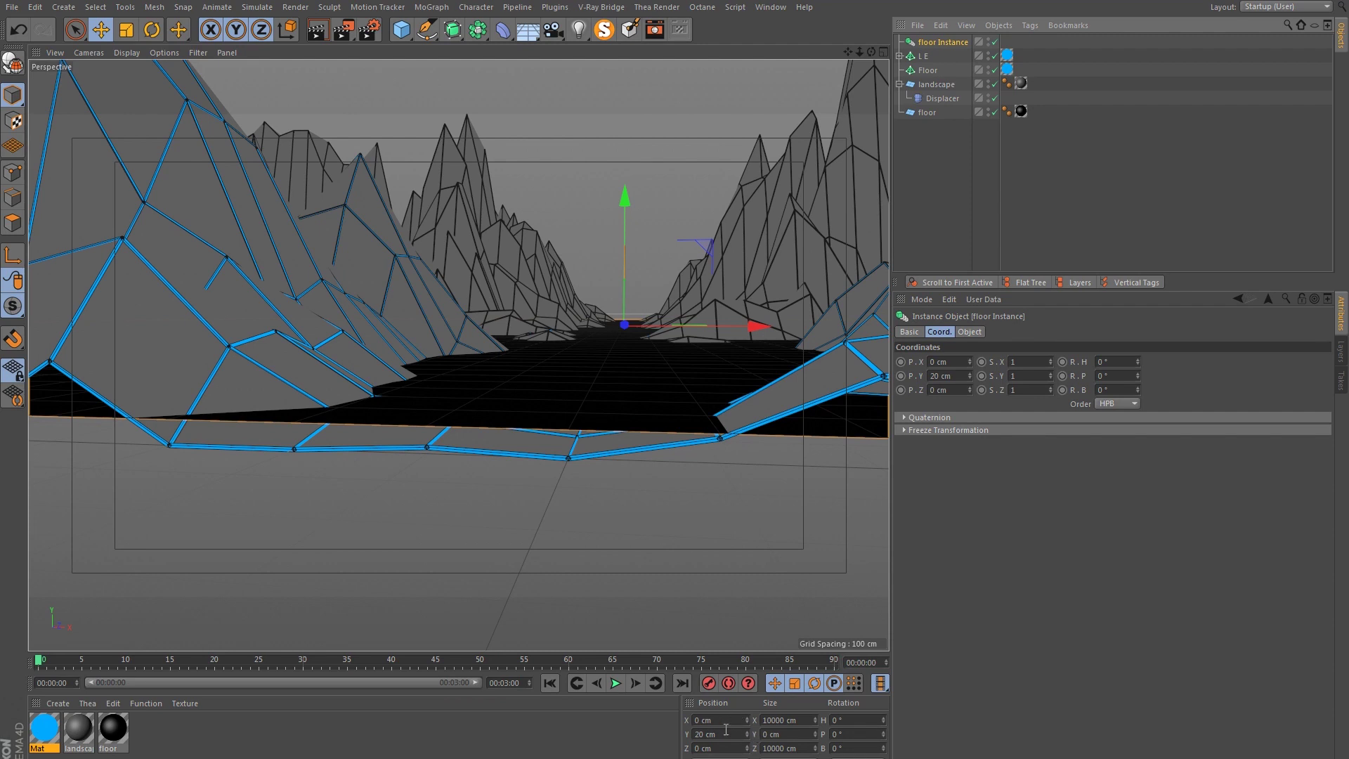
left_click_drag(940, 40, 928, 74)
left_click_drag(563, 382, 567, 433)
left_click_drag(458, 355, 536, 399)
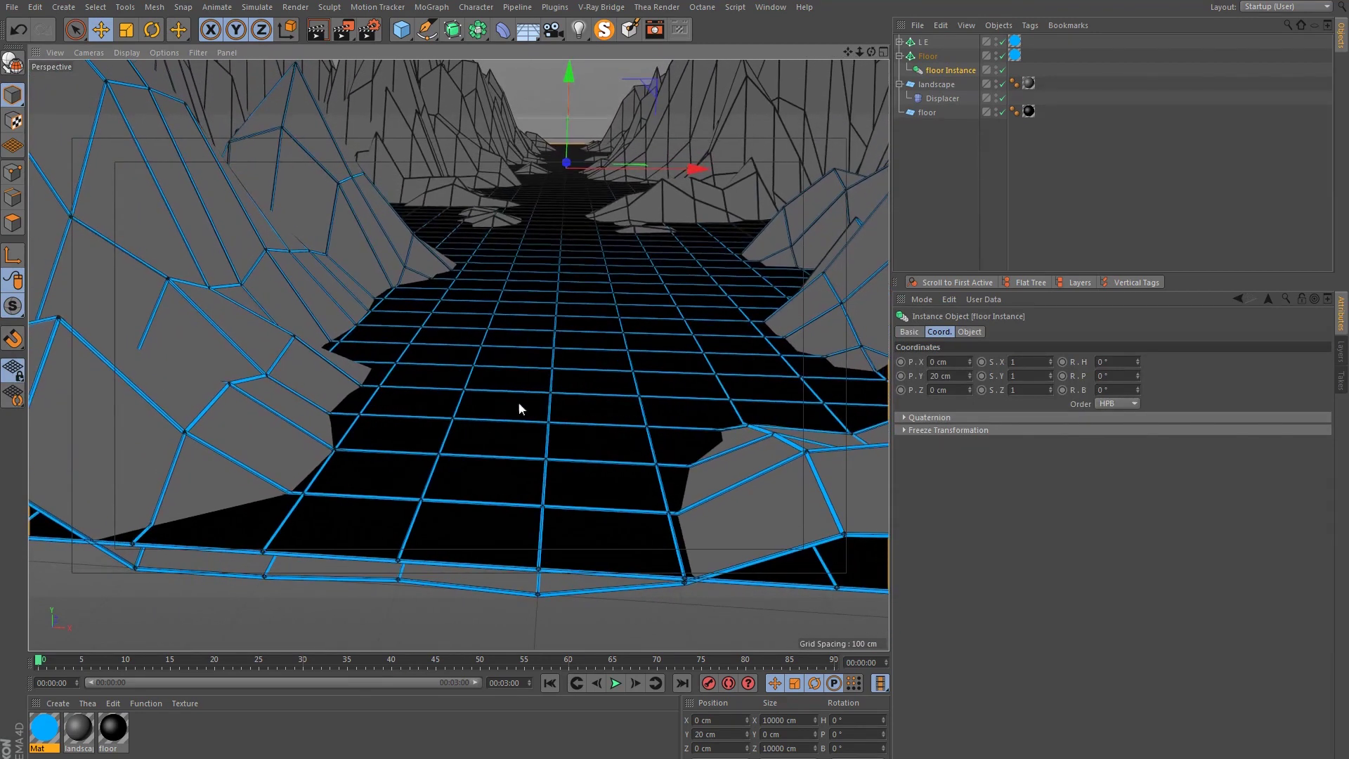
- Duplicate the blue luminous material and set the copy's luminance hue to 285° for a purple colour
left_click_drag(42, 739, 65, 738)
double_click(73, 735)
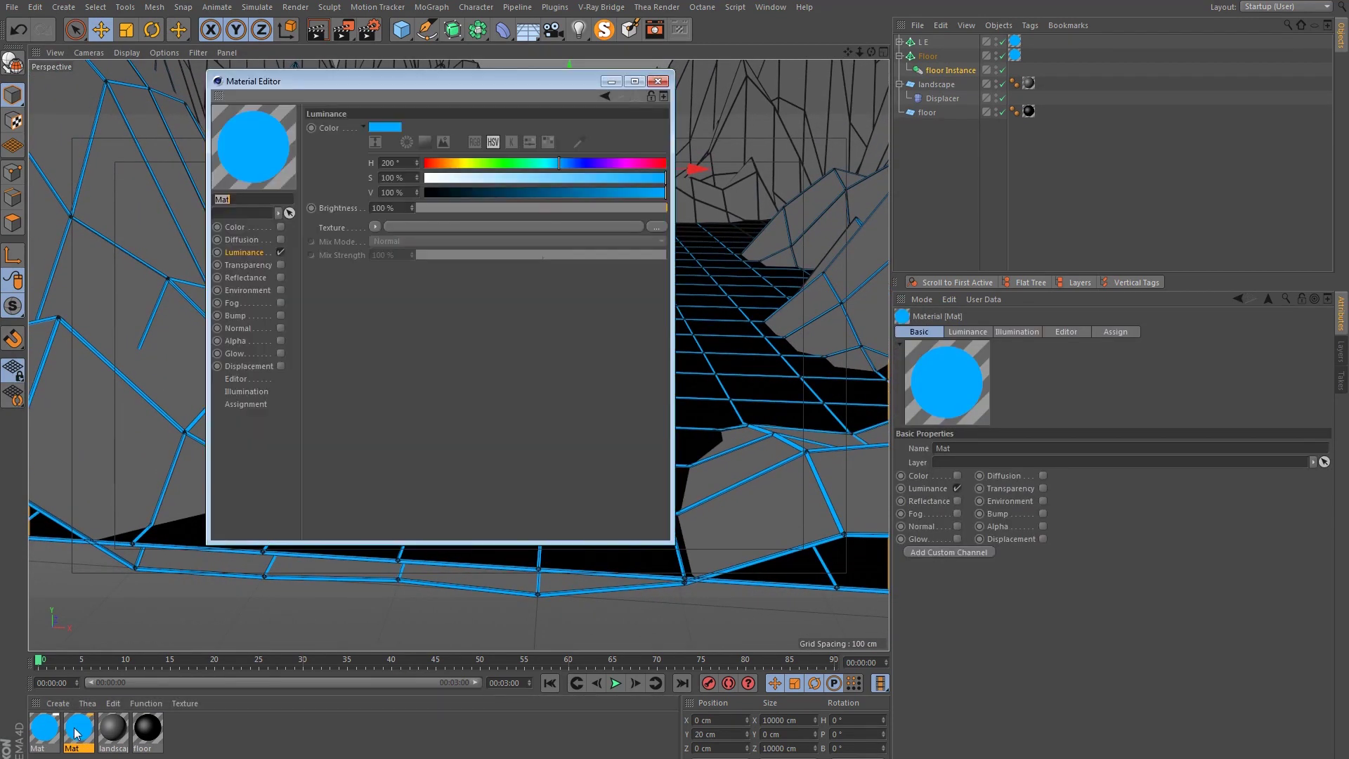
left_click(381, 130)
left_click_drag(438, 130, 460, 132)
left_click_drag(305, 127, 264, 124)
type("2")
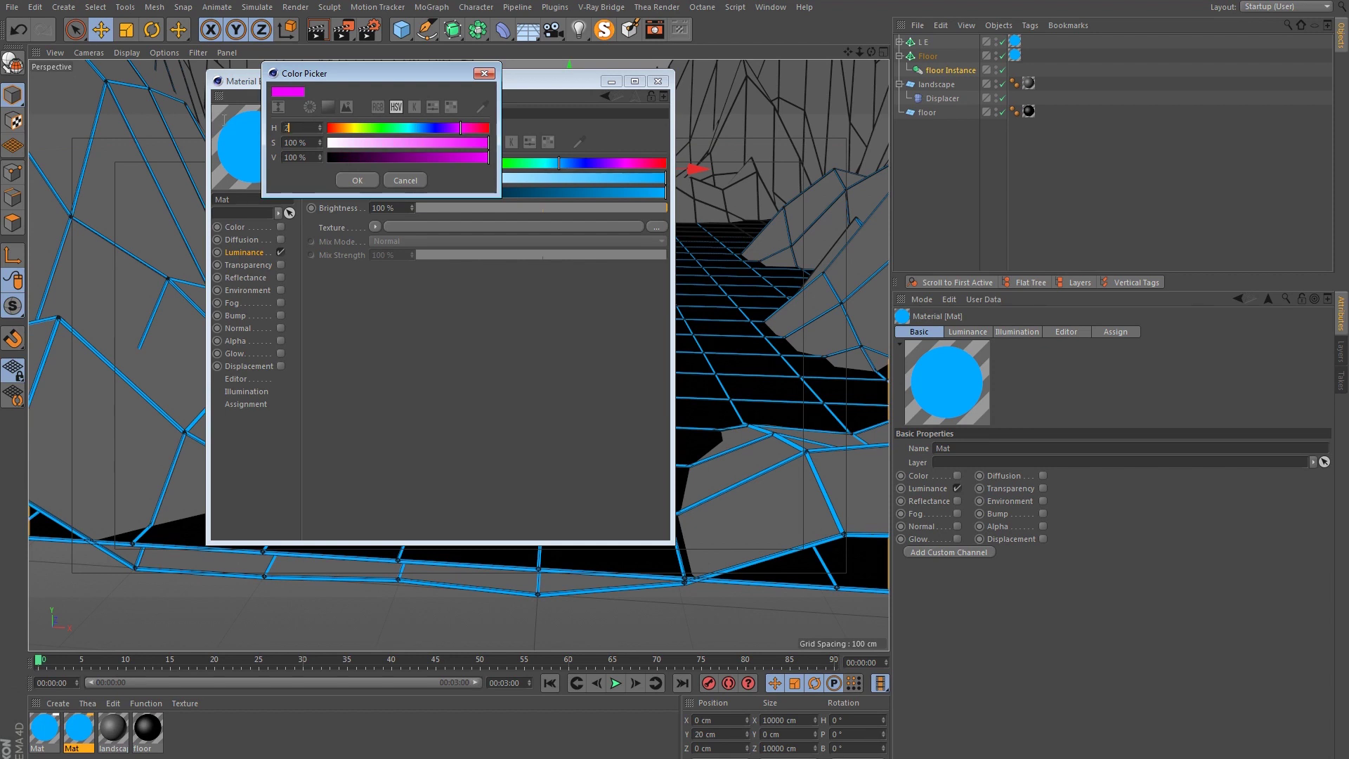
type("65")
key("Return")
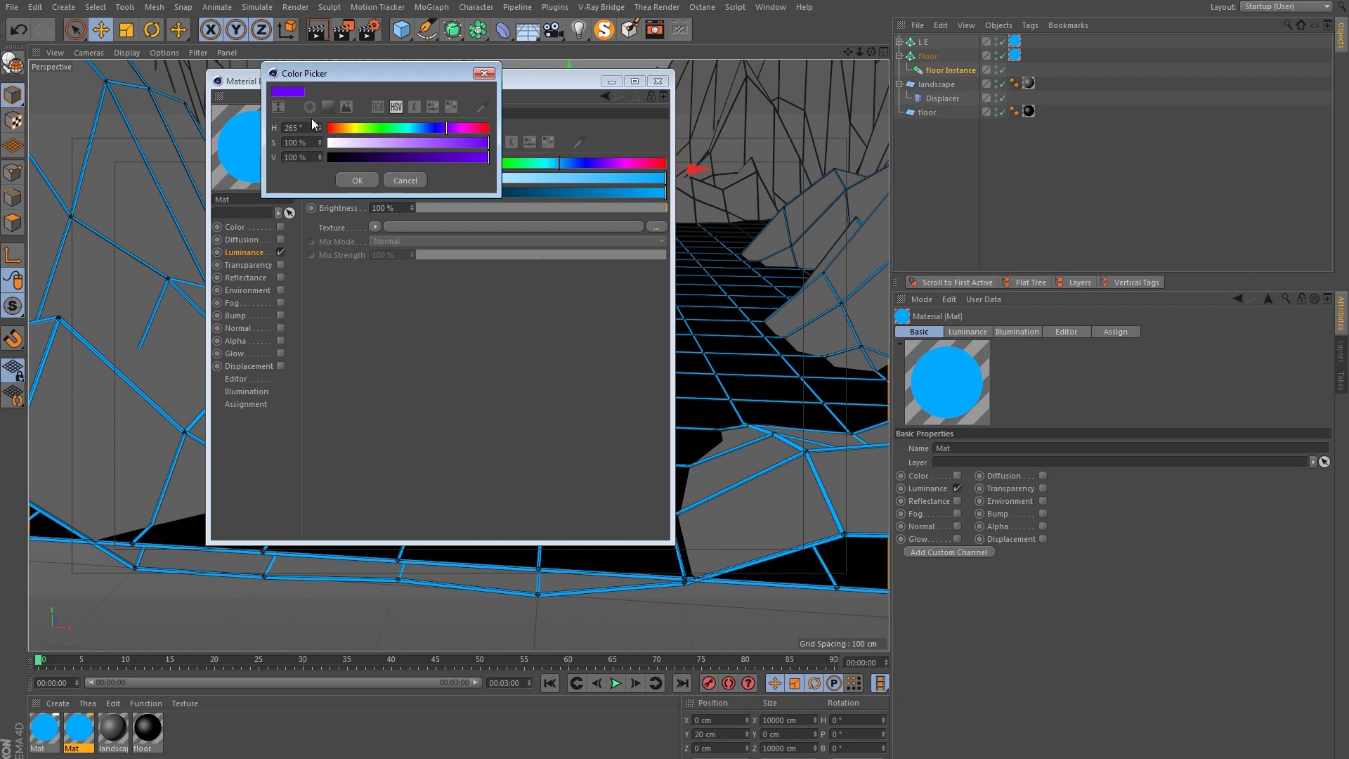
type("285")
key("Return")
left_click(367, 179)
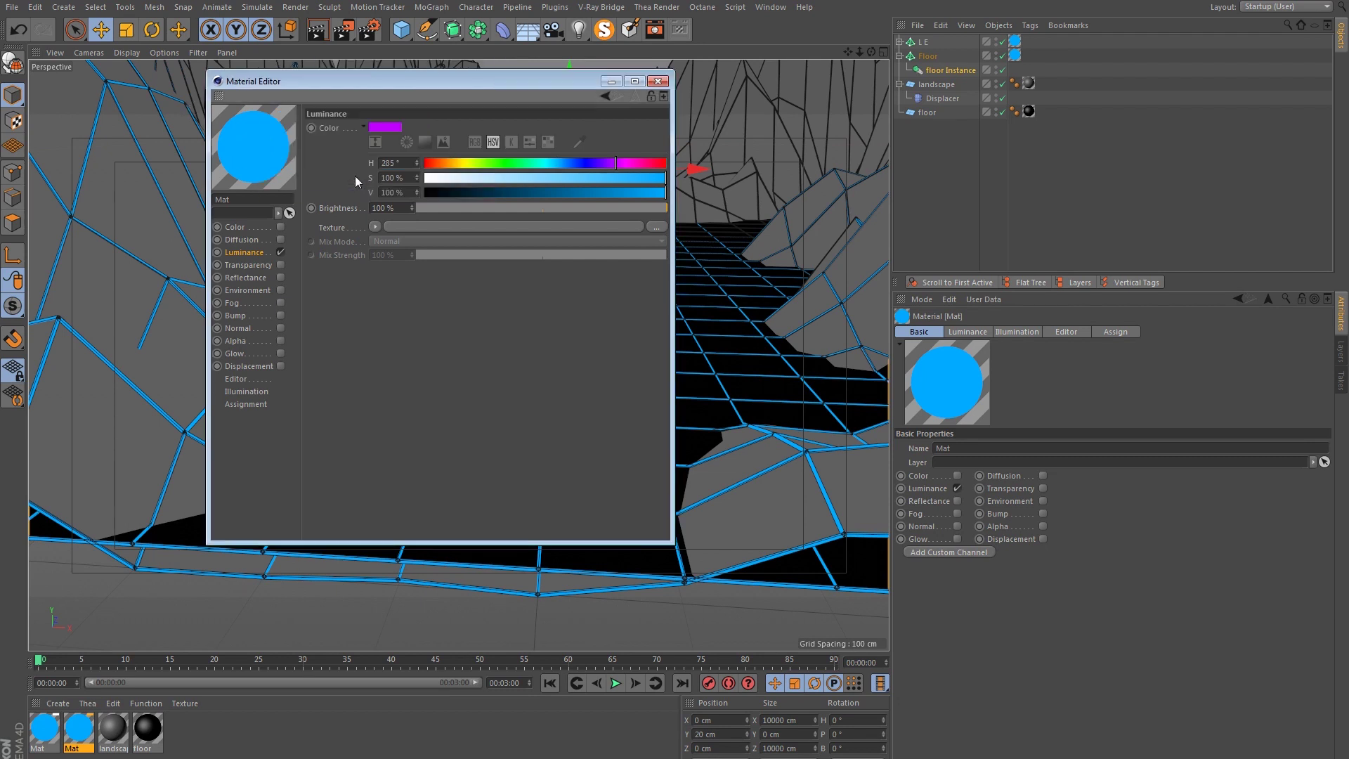
left_click(659, 78)
- Replace the blue material on the Floor Atom Array with the purple luminous material
left_click_drag(97, 751, 923, 60)
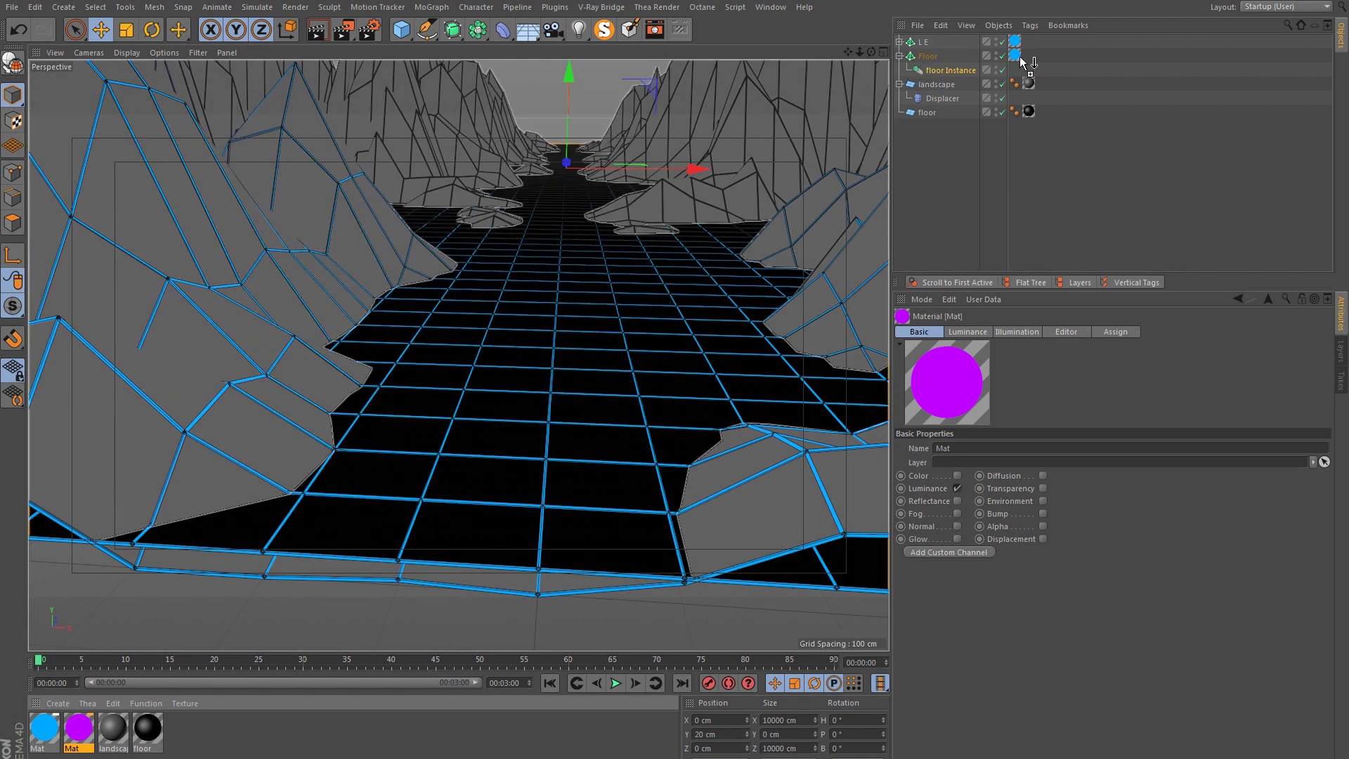
left_click(960, 179)
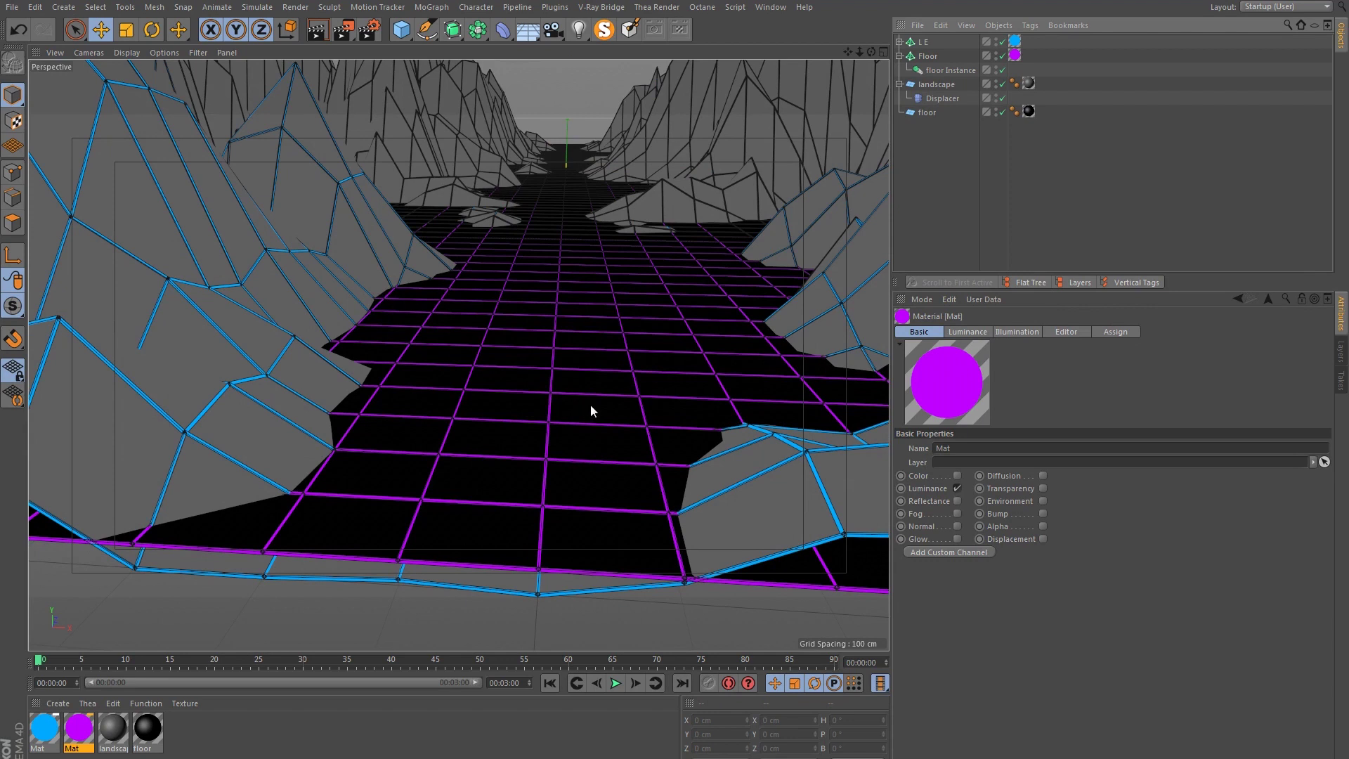
scroll(568, 398, "down", 5)
scroll(519, 397, "up", 3)
mouse_move(495, 398)
left_mouse_down()
mouse_move(511, 452)
mouse_move(508, 385)
left_mouse_up()
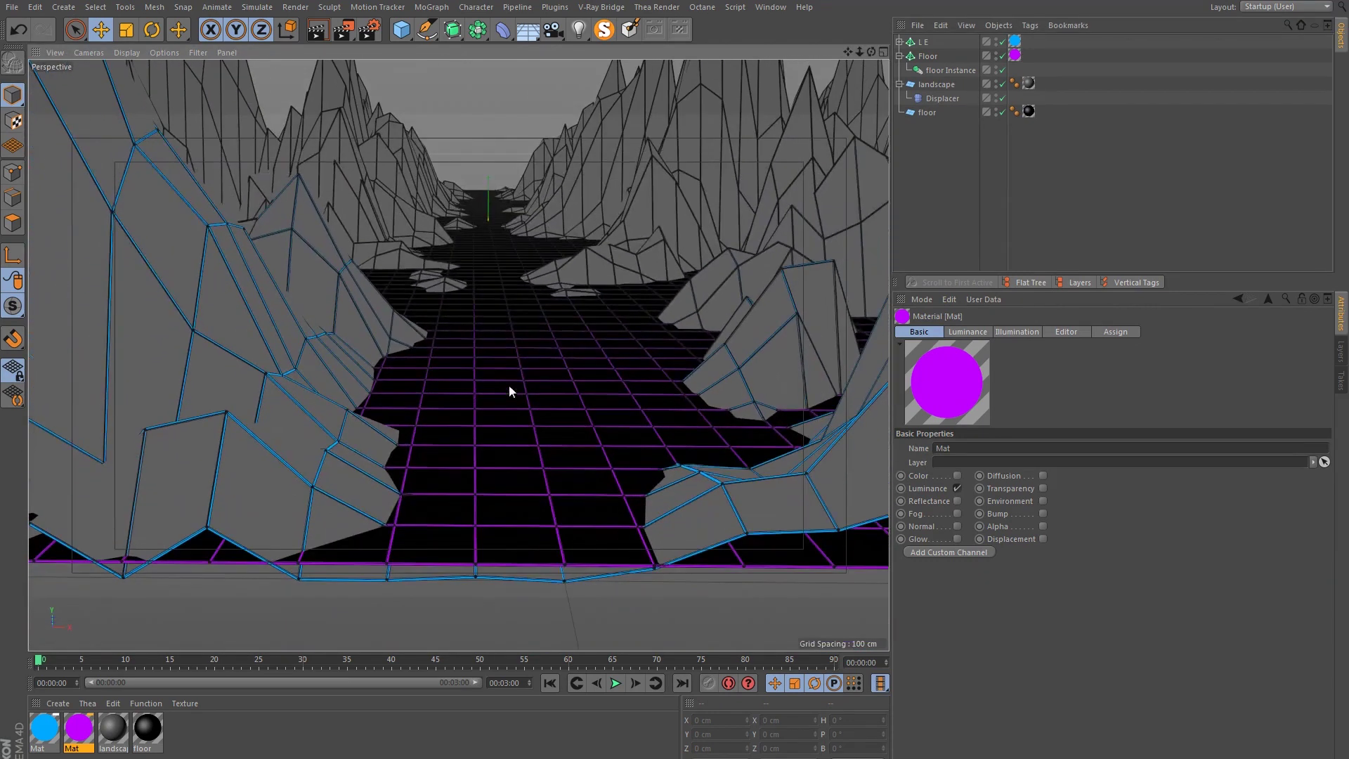
scroll(497, 403, "up", 1)
- Set the landscape material's colour to black with a value of 0%
double_click(109, 736)
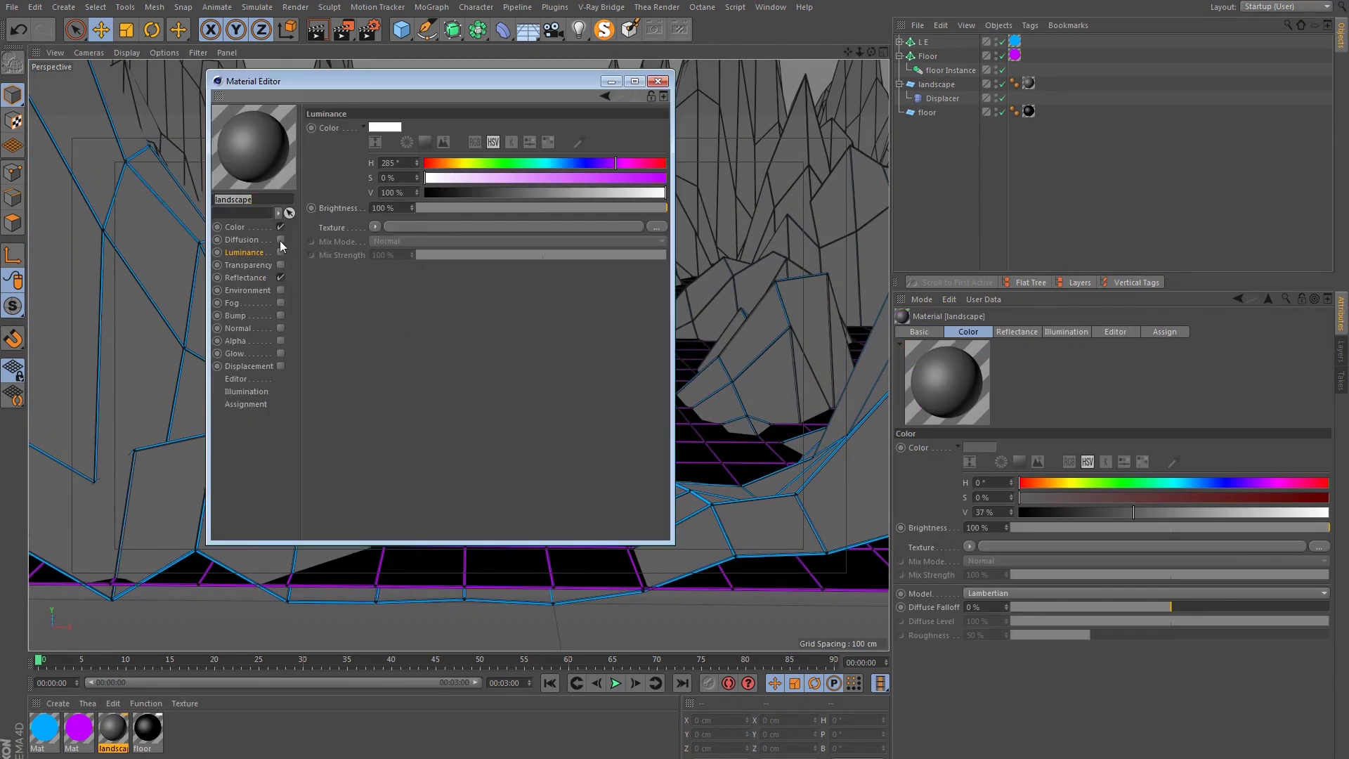
left_click(251, 227)
left_click(393, 128)
left_click_drag(386, 154, 327, 166)
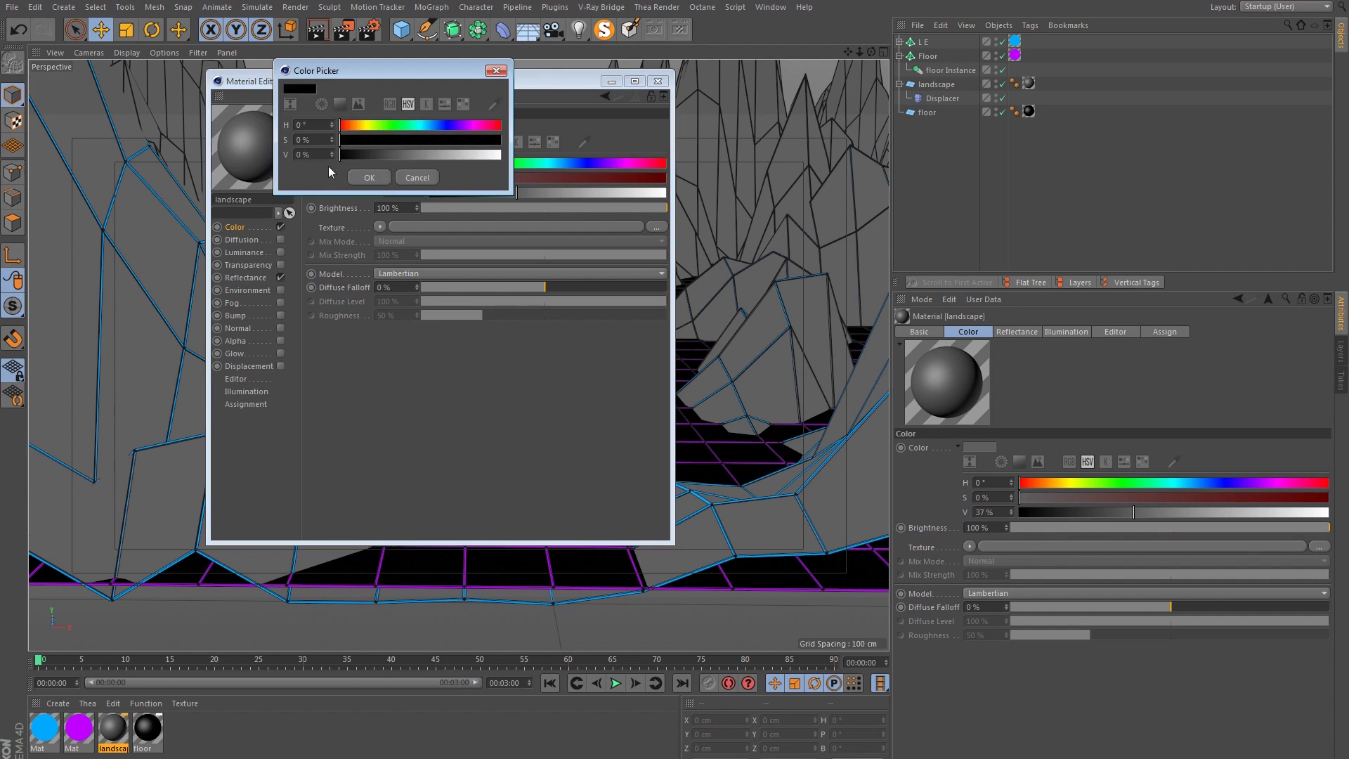
left_click(369, 177)
left_click(655, 82)
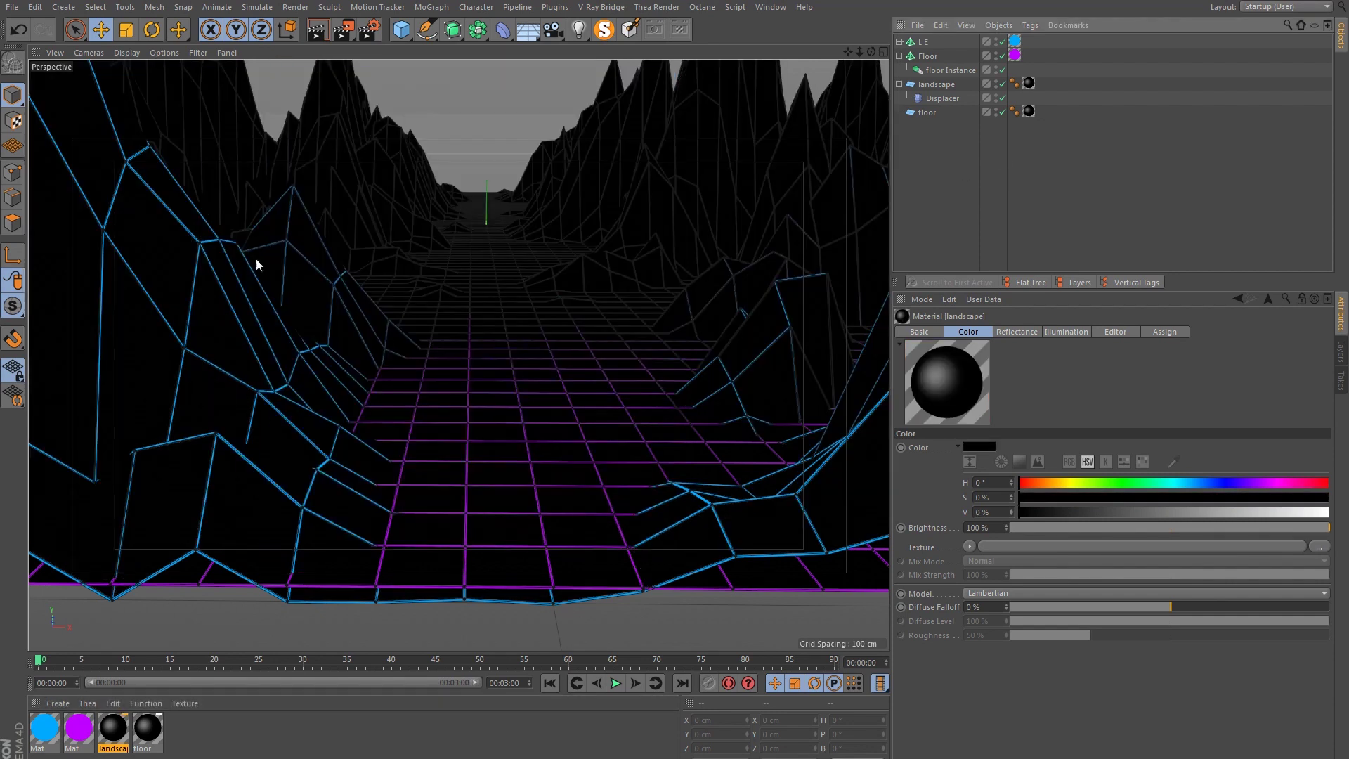
- Switch the perspective viewport's display mode to Constant Shading
left_click(140, 52)
left_click(176, 131)
left_click(966, 205)
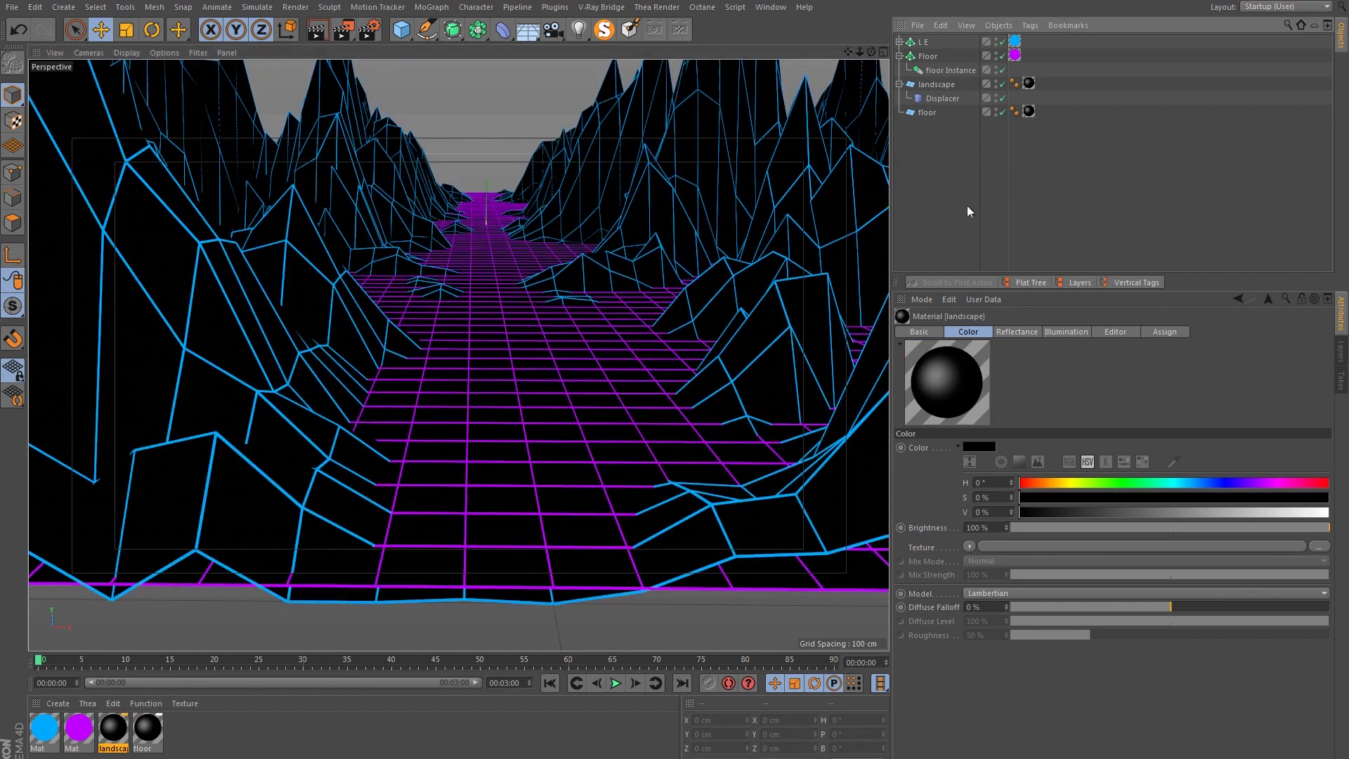
- Collapse the object hierarchies, create a null and make both Atom Arrays, the landscape and the floor its children
mouse_move(456, 418)
left_mouse_down()
mouse_move(407, 491)
mouse_move(400, 454)
mouse_move(420, 493)
mouse_move(448, 487)
mouse_move(427, 503)
mouse_move(441, 506)
left_mouse_up()
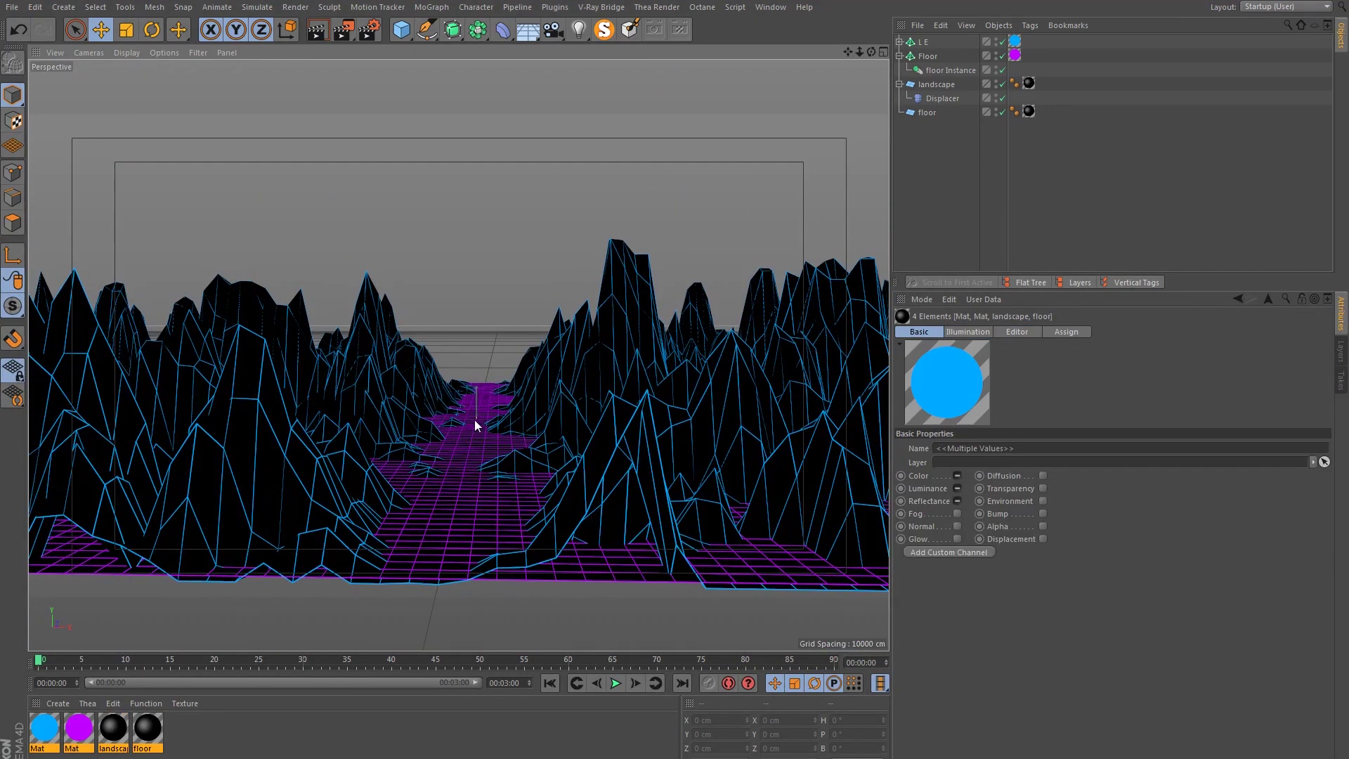
left_click_drag(474, 420, 466, 428)
left_click_drag(457, 355, 369, 464)
left_click_drag(375, 384, 378, 402)
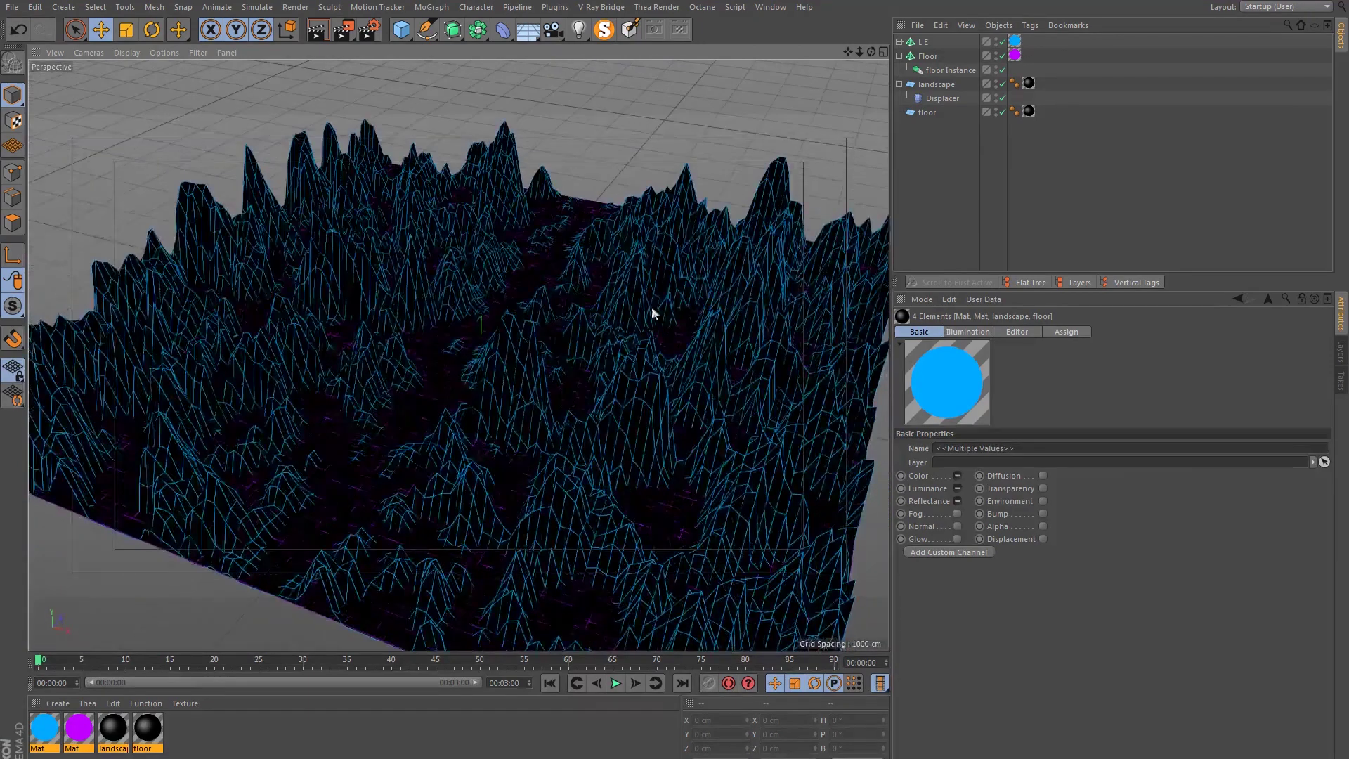
left_click(900, 57)
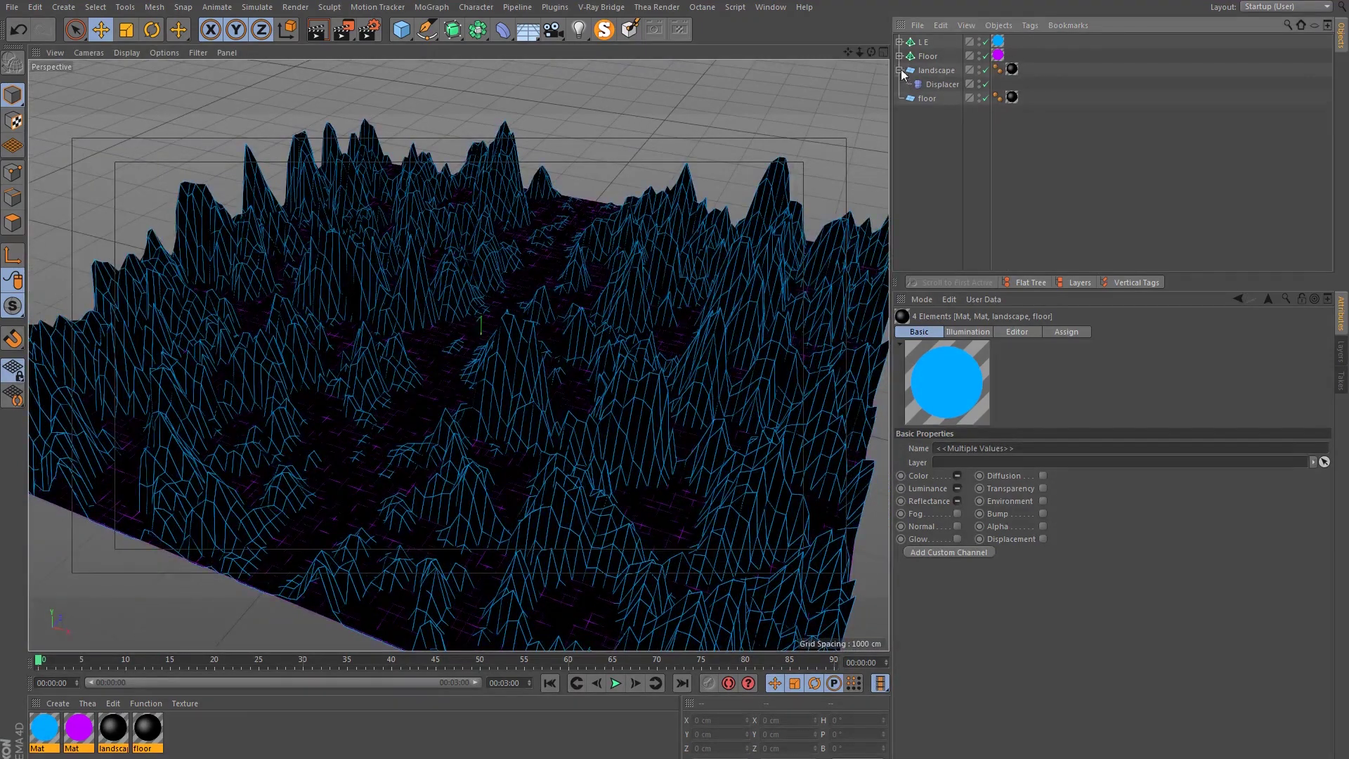
left_click(899, 70)
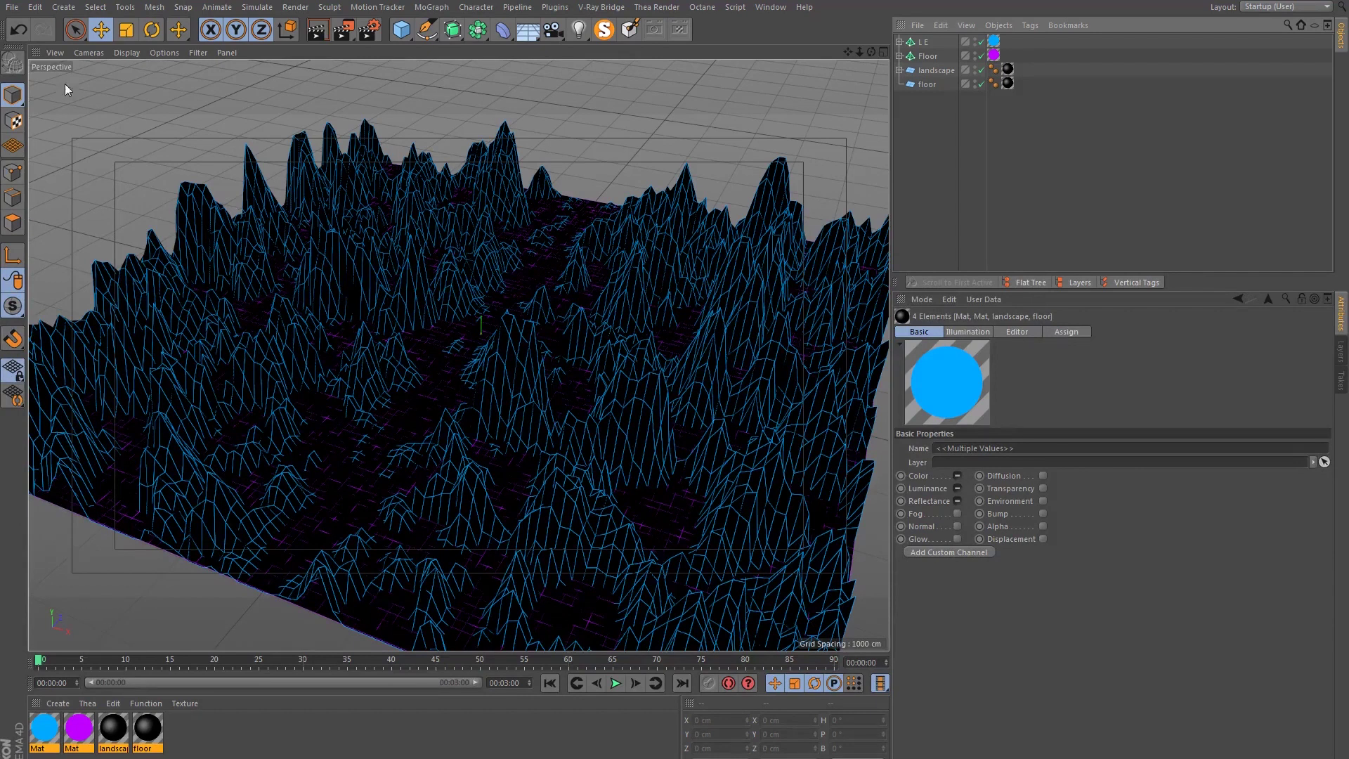
left_click(63, 7)
mouse_move(84, 34)
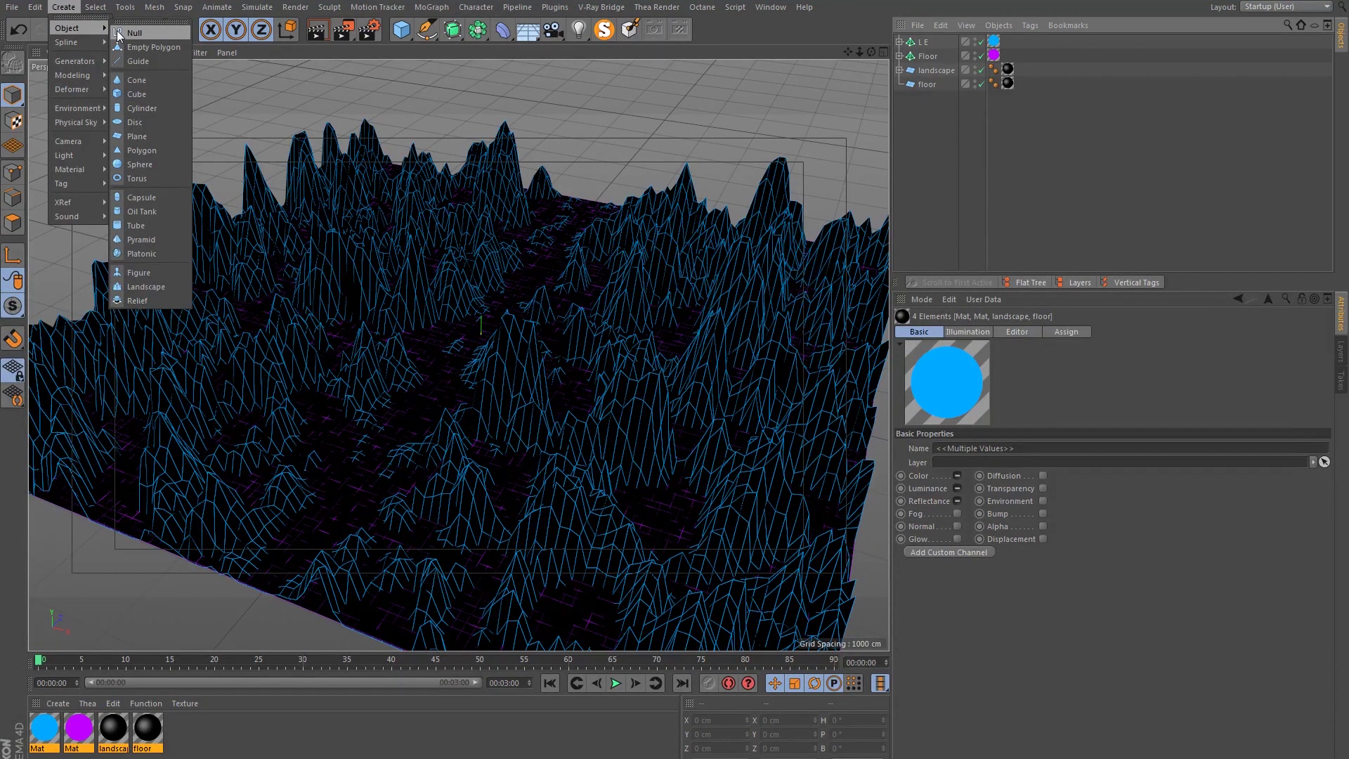
left_click(118, 33)
left_click_drag(925, 141, 924, 43)
left_click(925, 43)
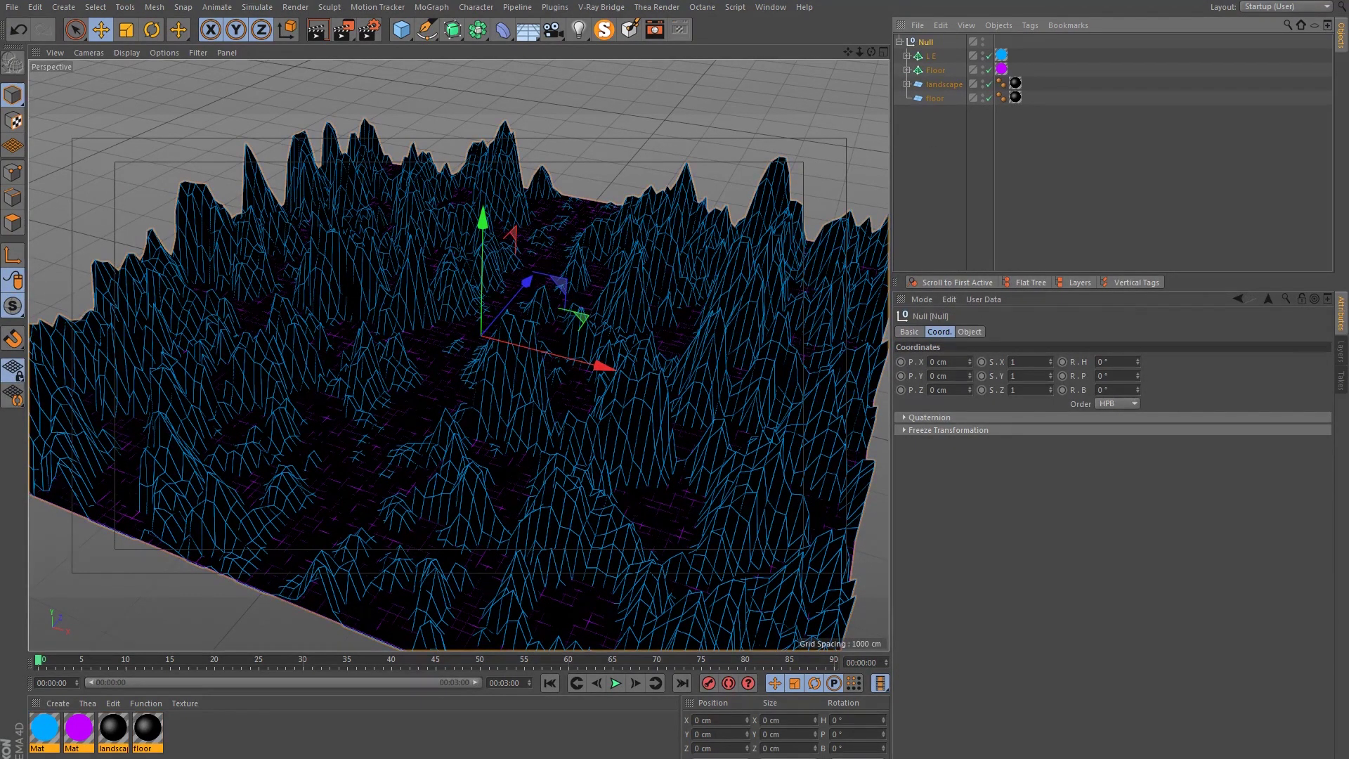
- Create an instance of the null that holds the landscape, floor and wireframe arrays
left_click(478, 29)
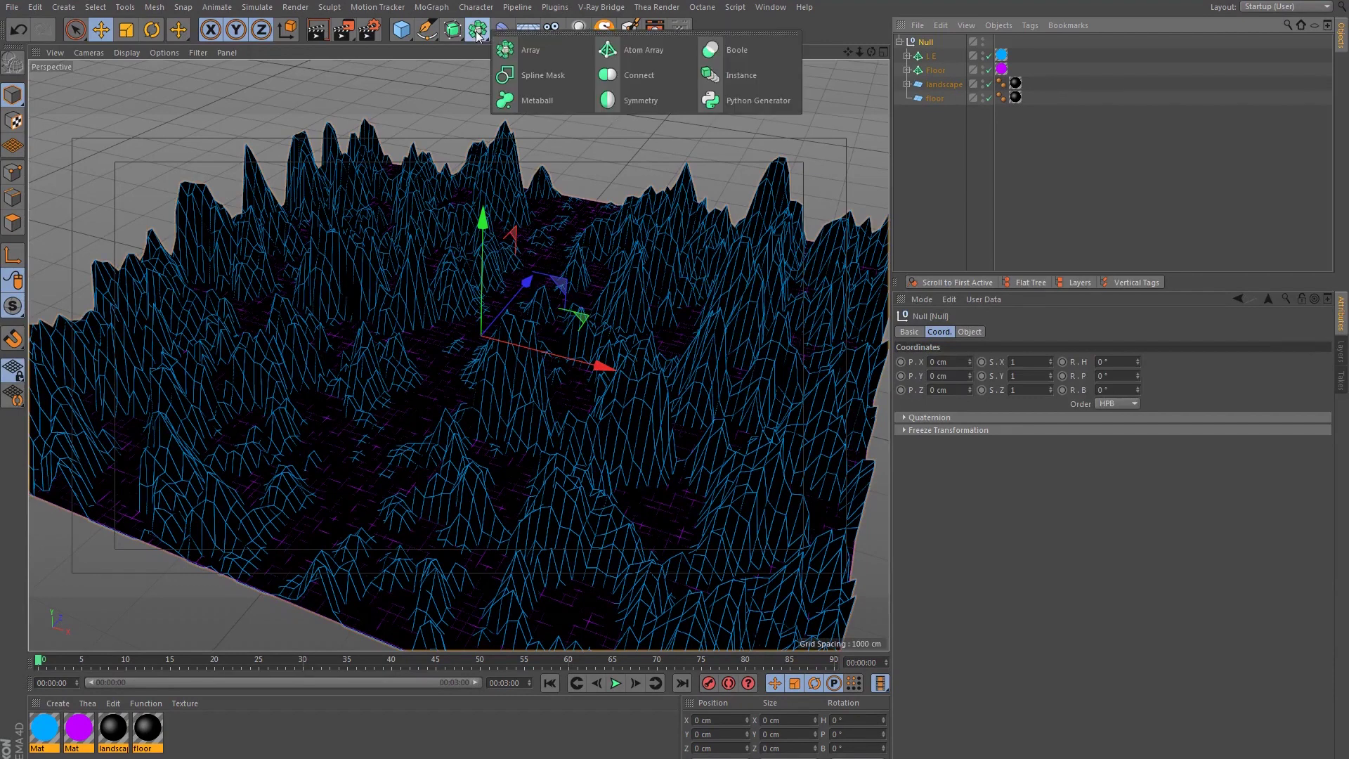
left_click(747, 75)
mouse_move(484, 271)
left_mouse_down()
mouse_move(476, 403)
mouse_move(729, 514)
mouse_move(658, 493)
left_mouse_up()
scroll(485, 404, "down", 5)
key("ctrl+z")
left_click_drag(469, 354, 594, 283)
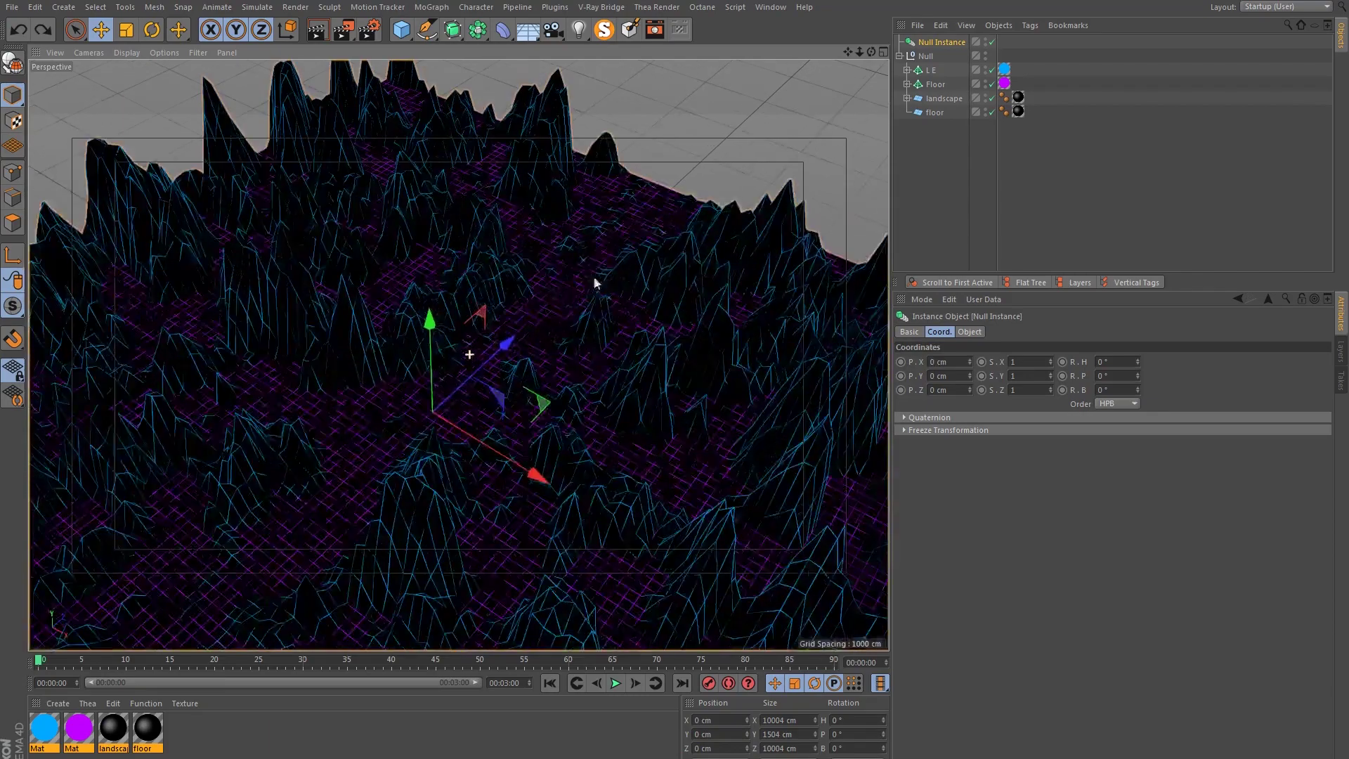
- Move the null instance back along the Z axis and set its Z position to 10000 cm
left_click_drag(454, 395, 840, 134)
left_click_drag(674, 239, 428, 418)
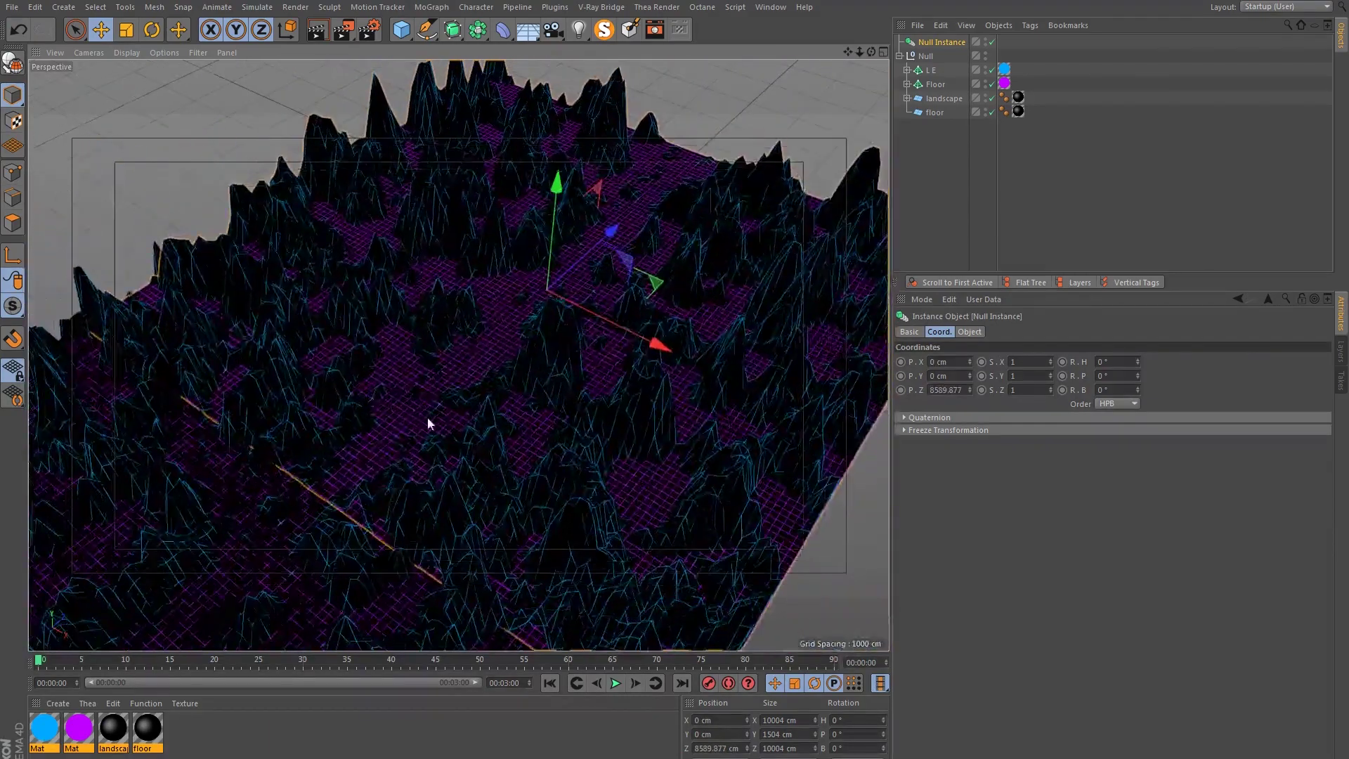
scroll(428, 418, "up", 3)
left_click_drag(623, 224, 701, 167)
left_click(709, 749)
double_click(710, 749)
type("10000")
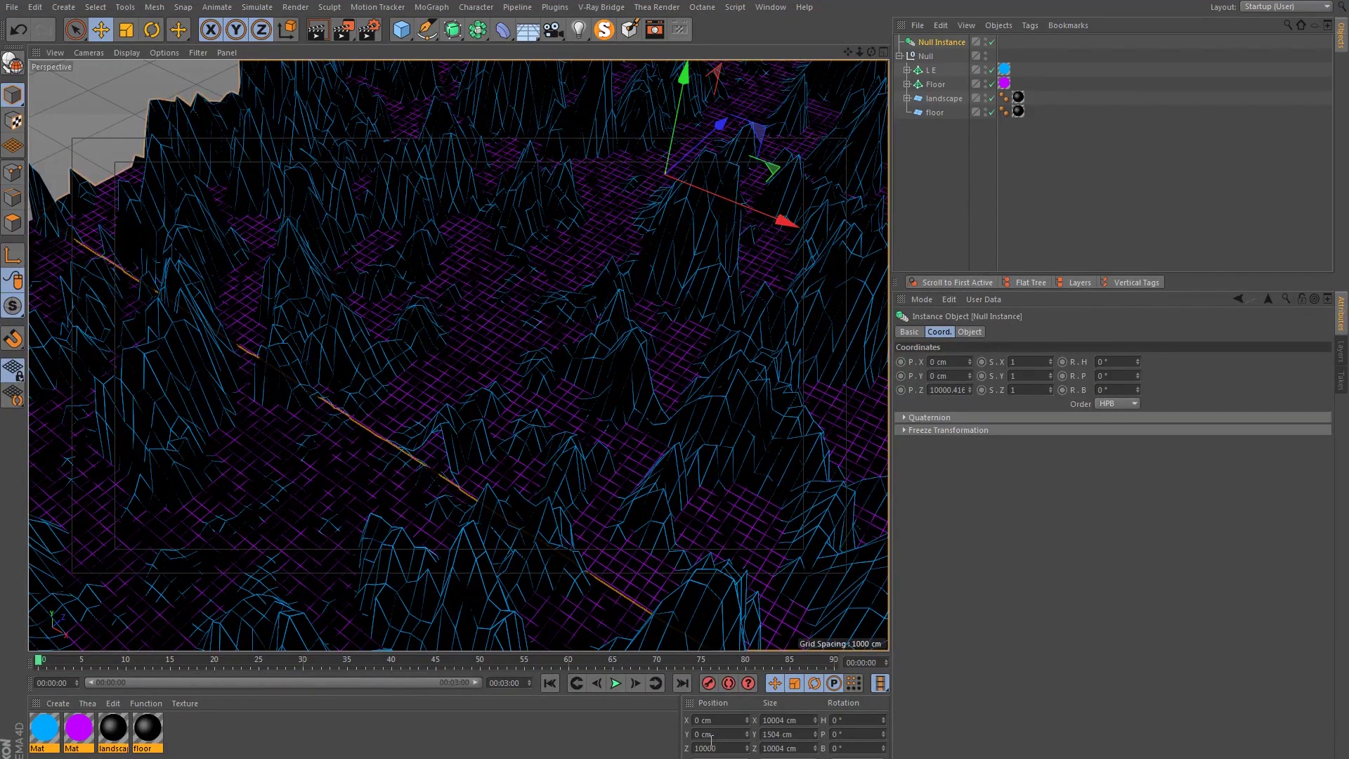
key("Return")
- Switch the viewport's display mode to Gouraud Shading and undo the accidental move of the null instance
mouse_move(371, 444)
left_mouse_down()
mouse_move(489, 421)
mouse_move(417, 473)
mouse_move(513, 452)
mouse_move(536, 461)
mouse_move(491, 429)
mouse_move(530, 474)
mouse_move(491, 472)
left_mouse_up()
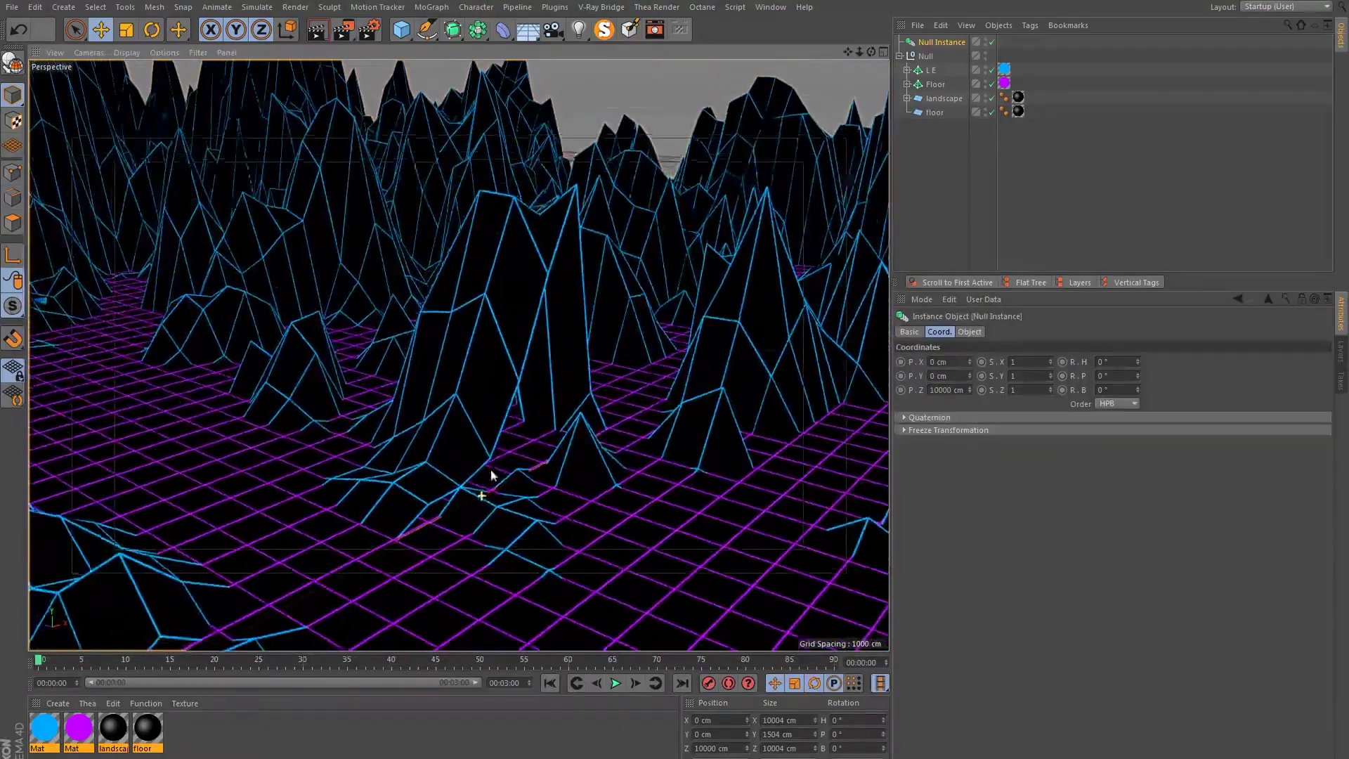
left_click(134, 54)
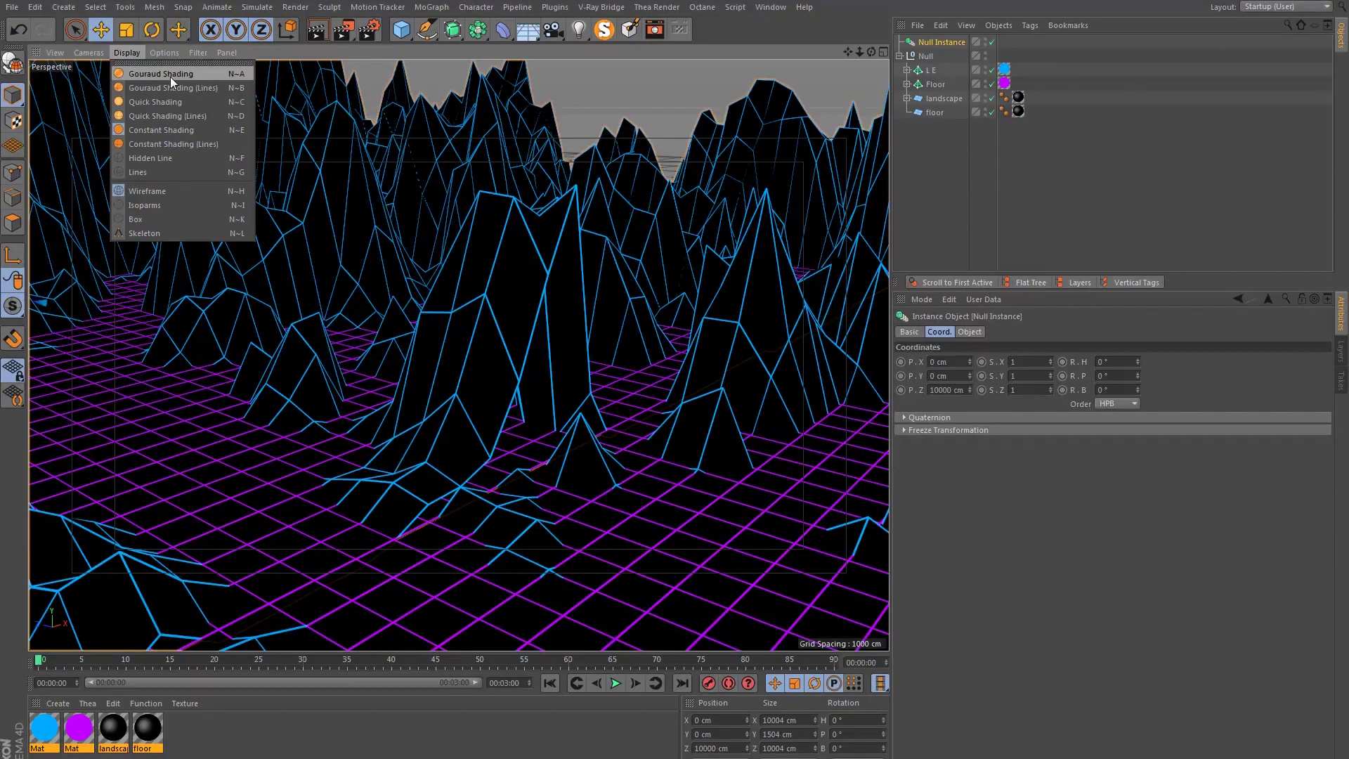
left_click(172, 81)
mouse_move(445, 514)
left_mouse_down()
mouse_move(310, 547)
mouse_move(265, 530)
mouse_move(361, 465)
left_mouse_up()
left_click_drag(340, 453, 745, 383)
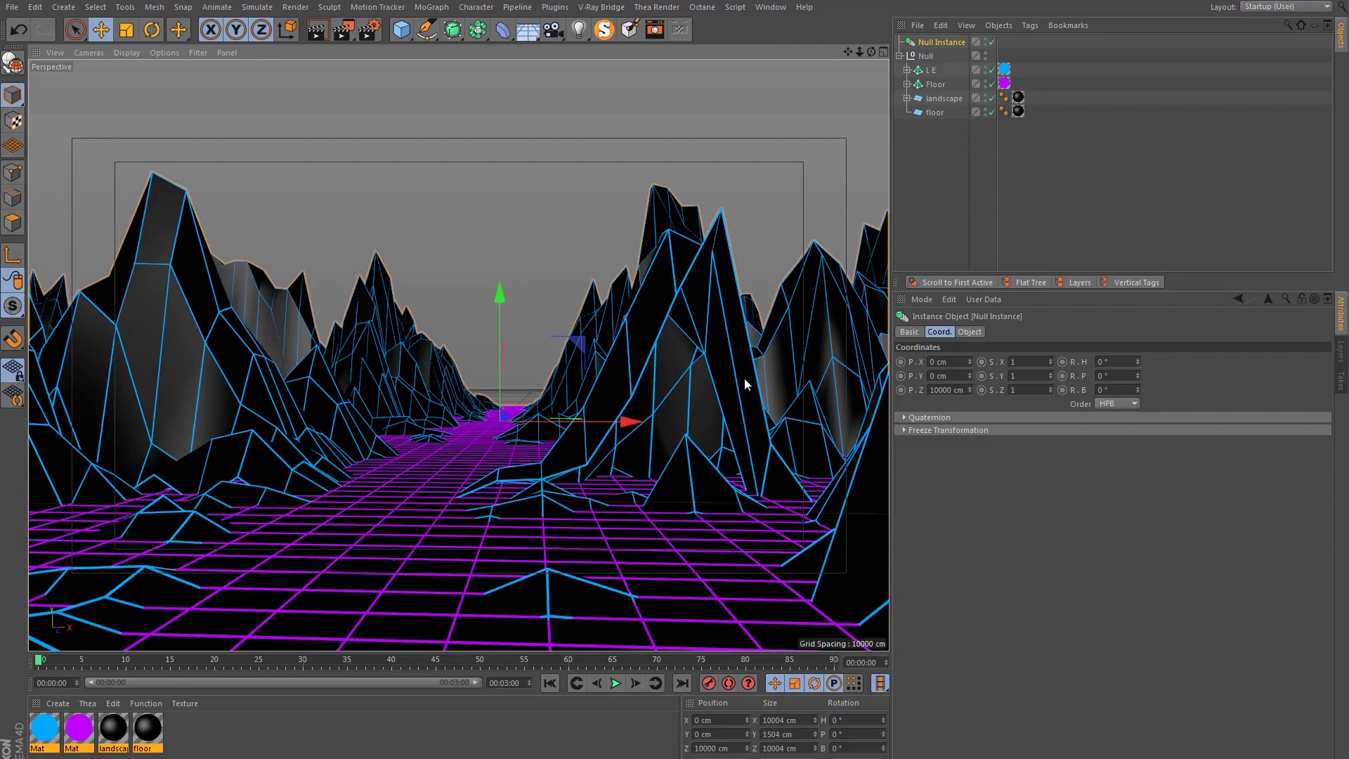
left_click_drag(611, 396, 110, 638)
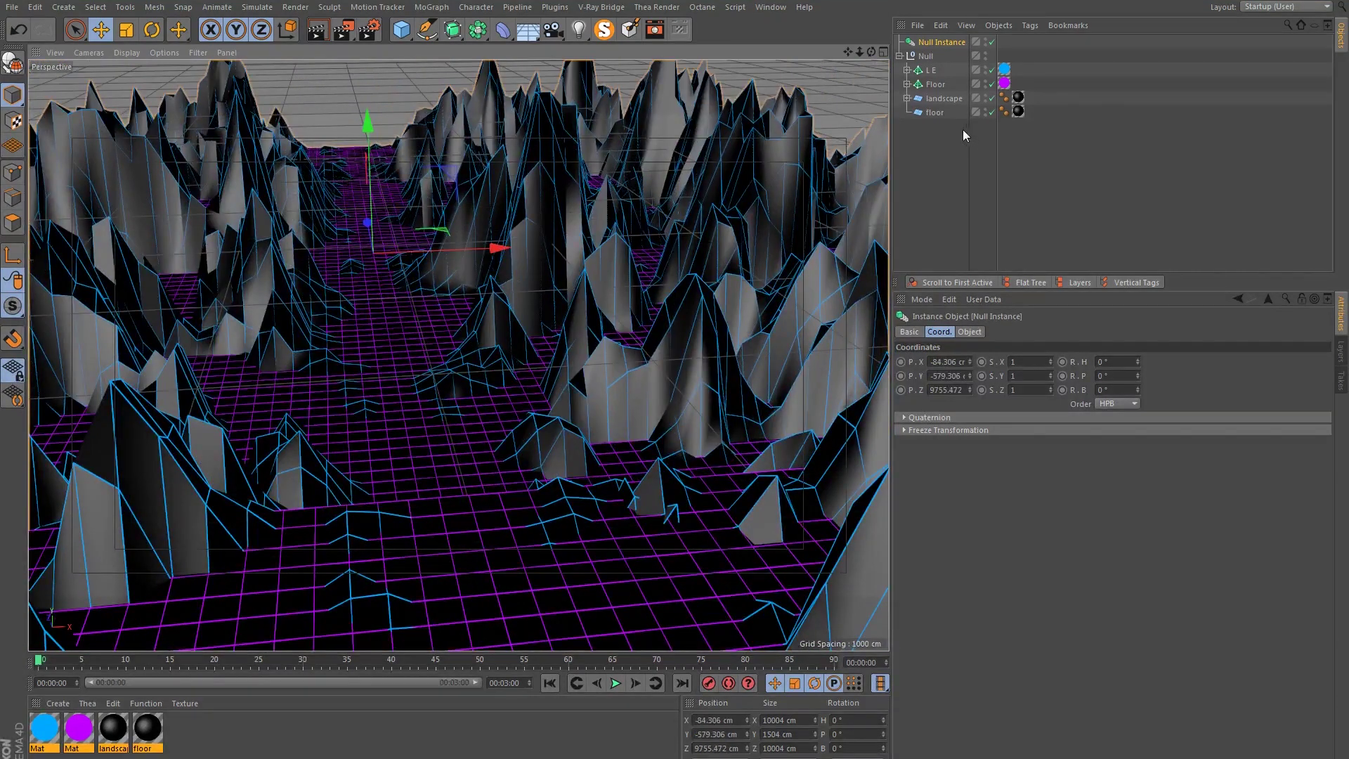
key("ctrl+z")
- Expand the null's hierarchy and set the seed of the noise in the landscape Displacer's layer shader to 670
left_click(907, 84)
left_click(907, 70)
left_click(907, 127)
left_click(935, 140)
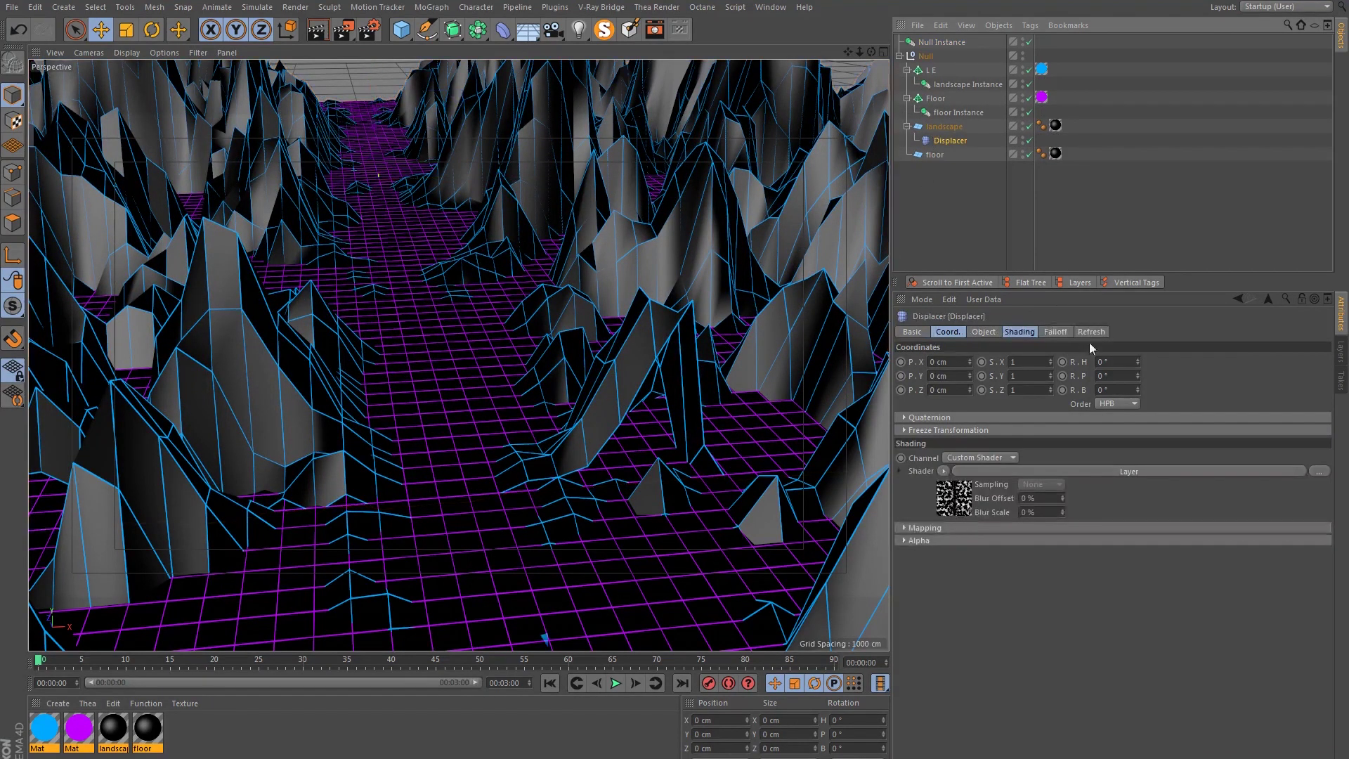
left_click(954, 497)
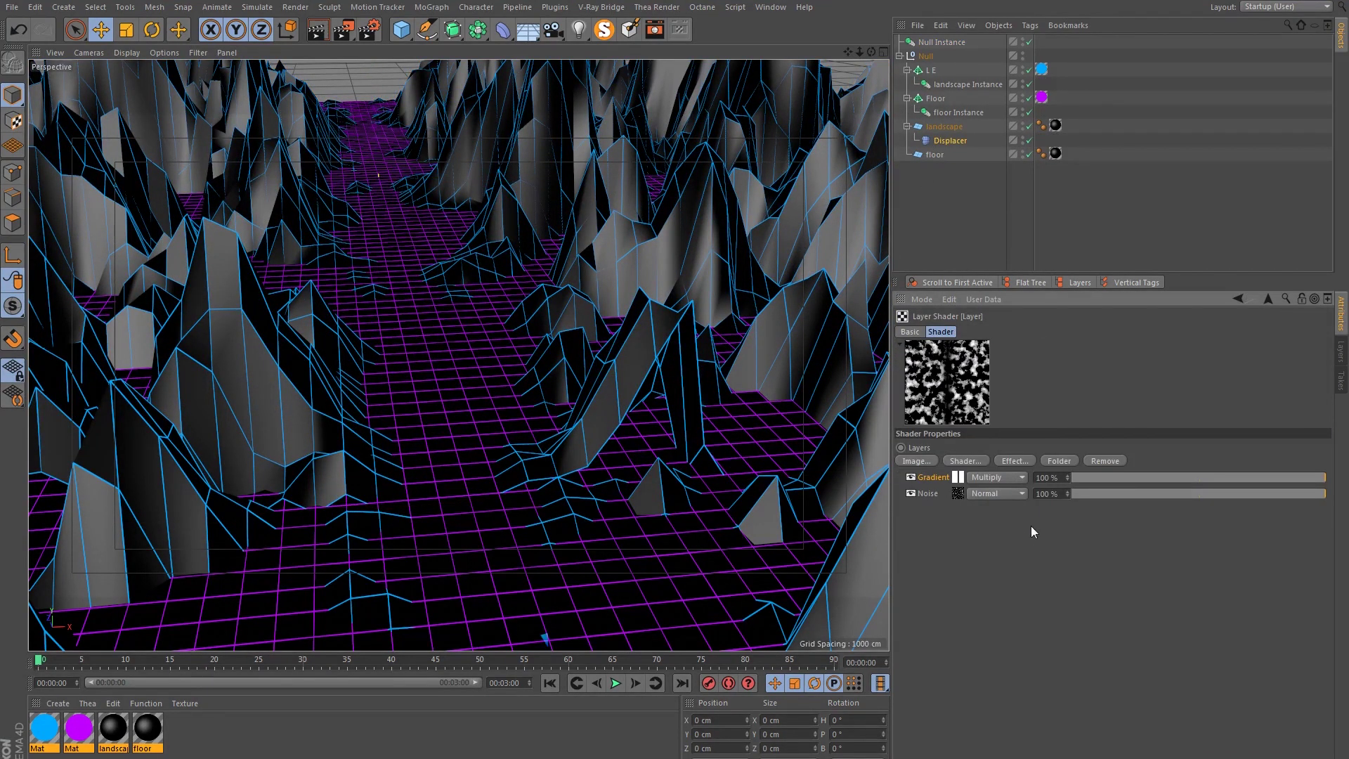
left_click(958, 492)
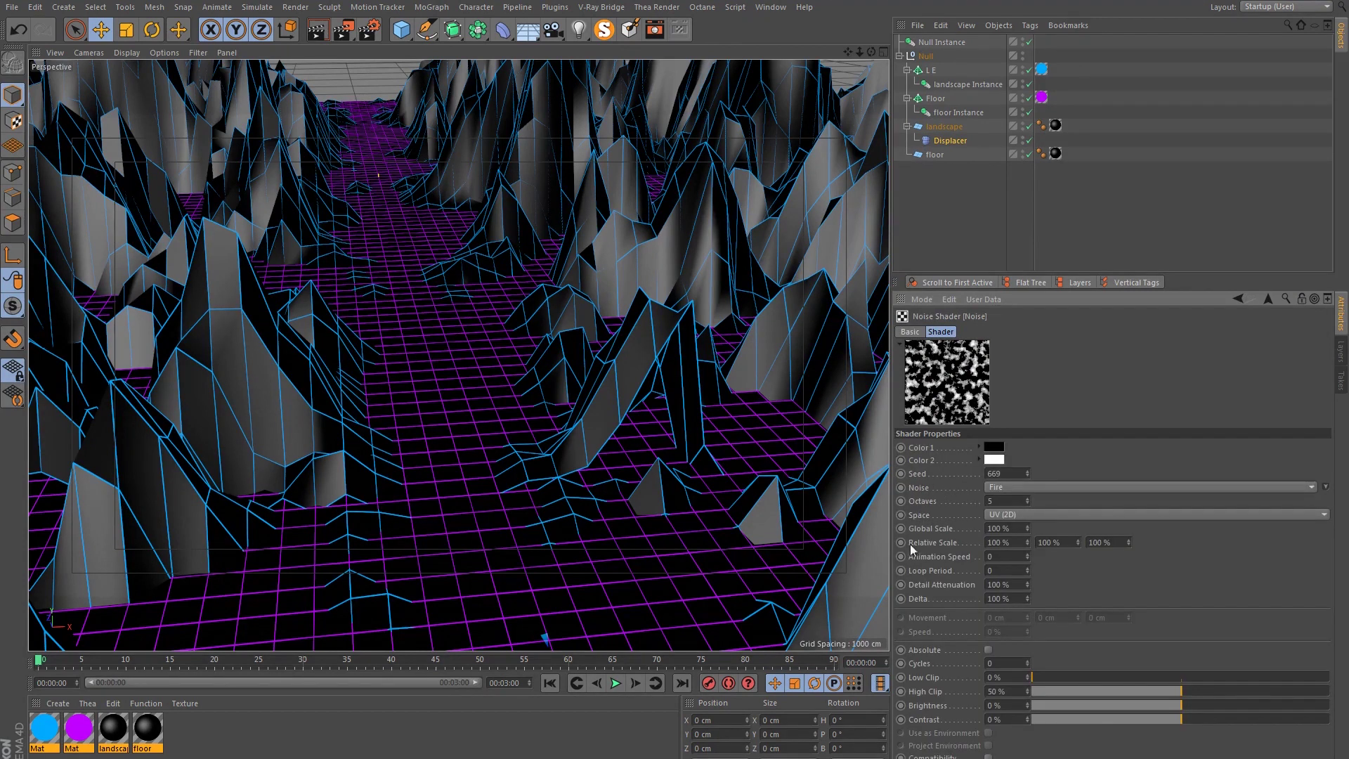
left_click(1027, 471)
- Try moving the null instance farther back along Z to about 13784 cm, and undo the move
left_click_drag(467, 281, 333, 314)
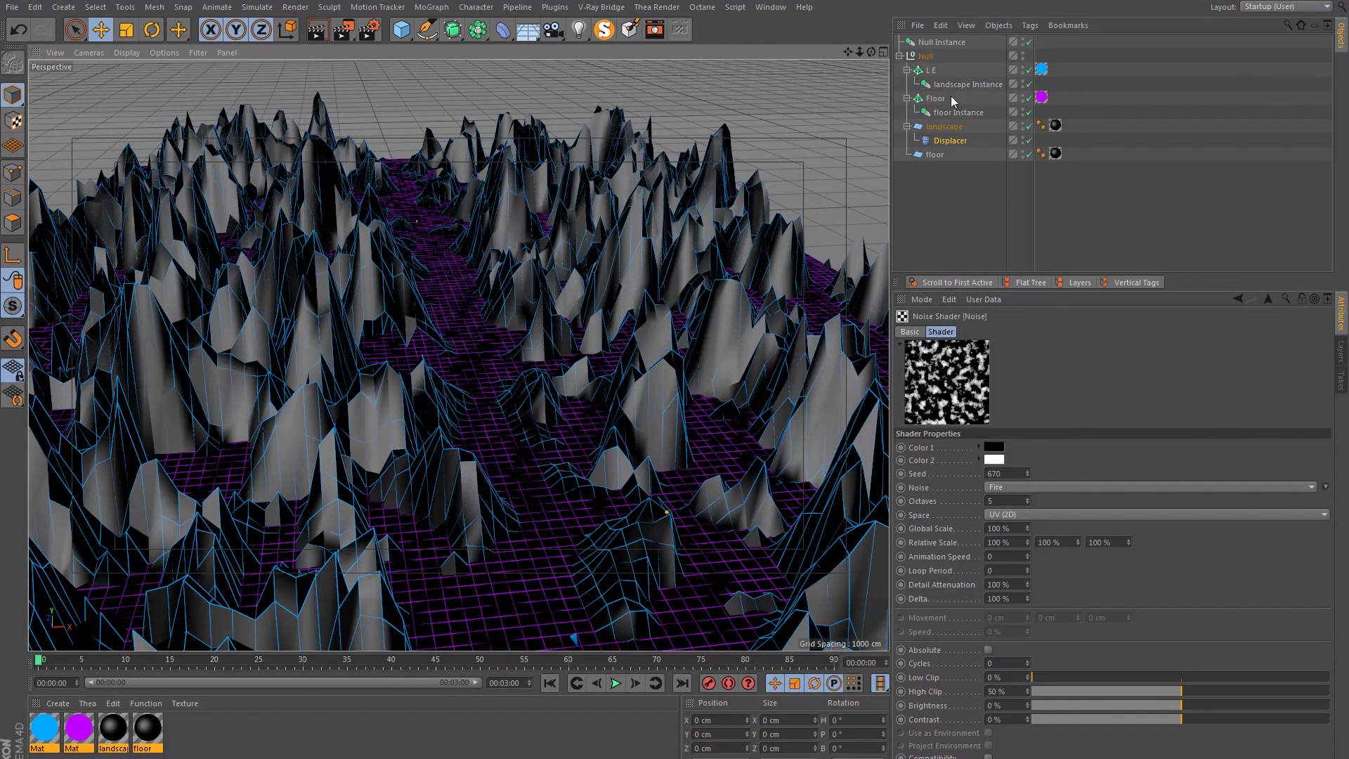
left_click(952, 45)
left_click_drag(409, 202, 409, 146)
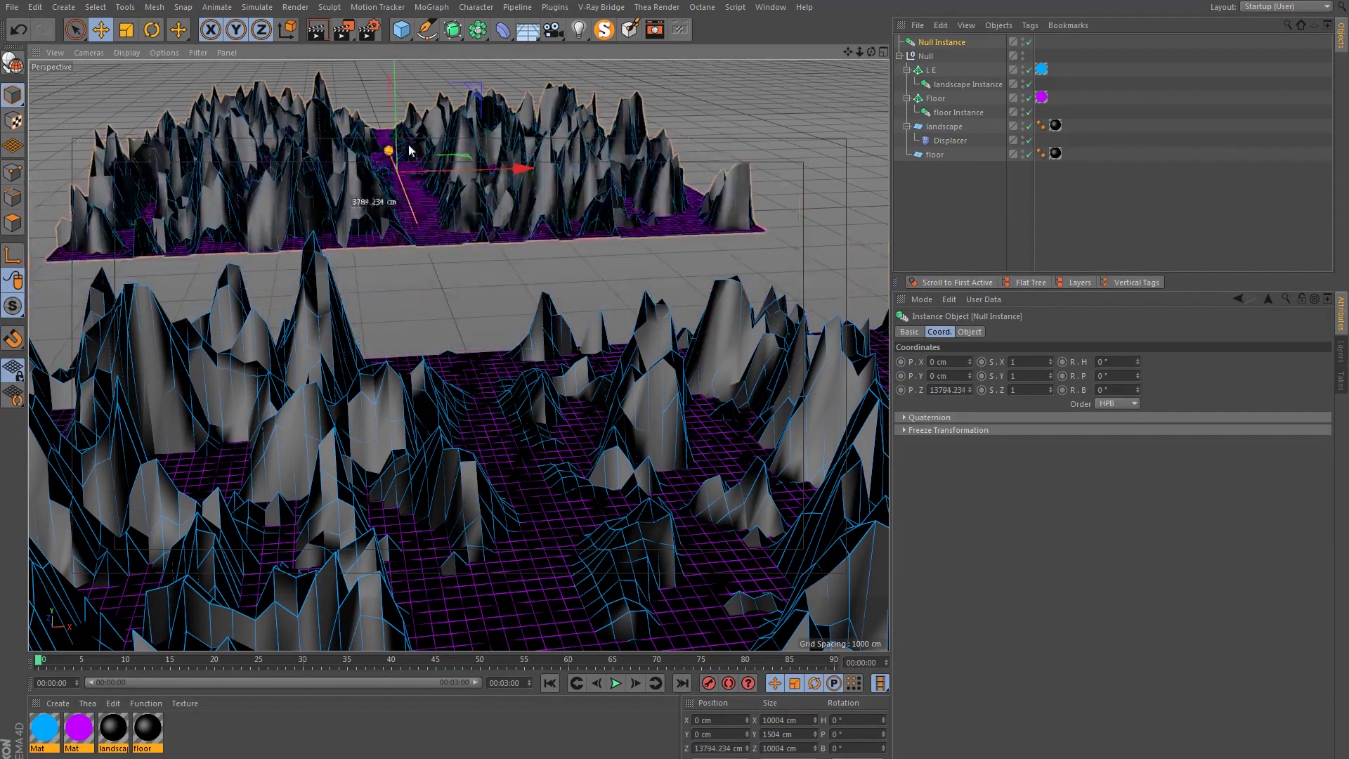
key("ctrl+z")
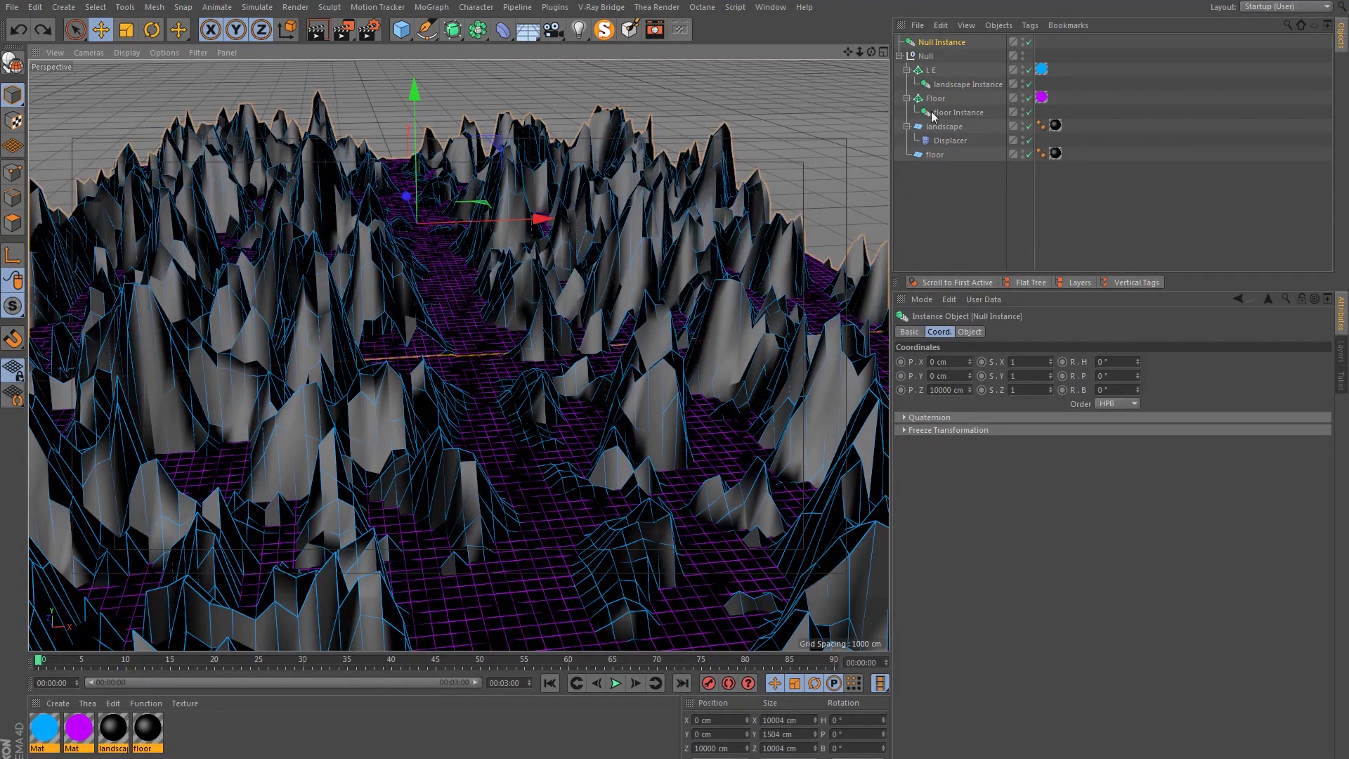
- Add another gradient layer to the layer shader of the landscape's Displacer
left_click(948, 144)
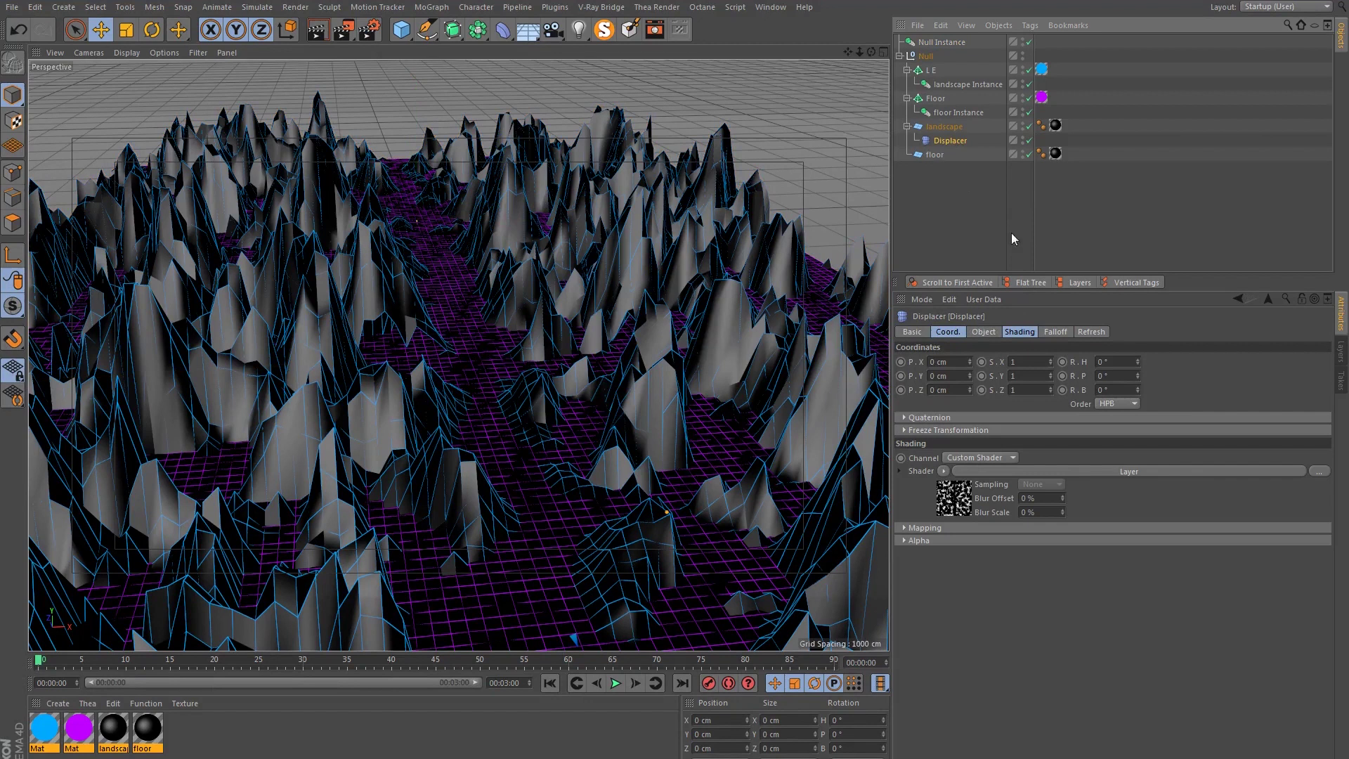
left_click(952, 493)
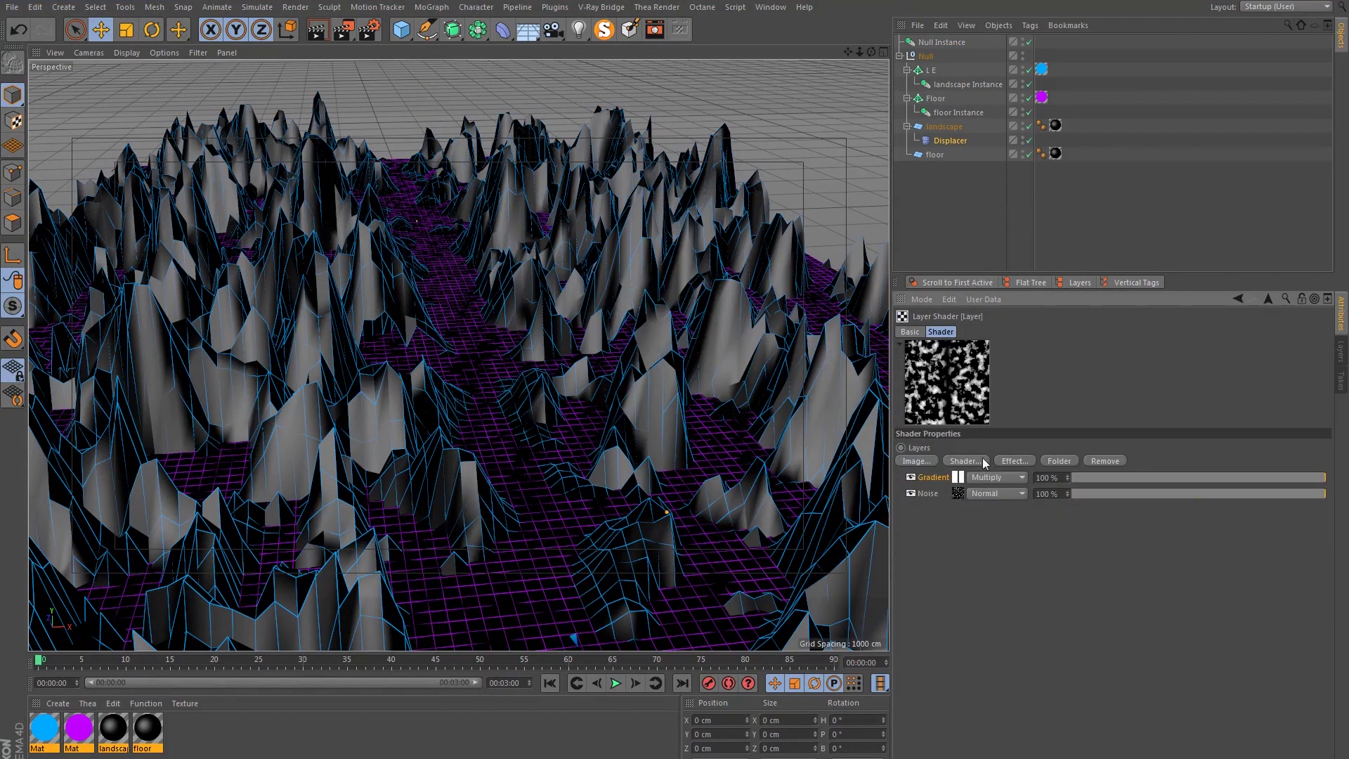
left_click(963, 465)
left_click(1033, 526)
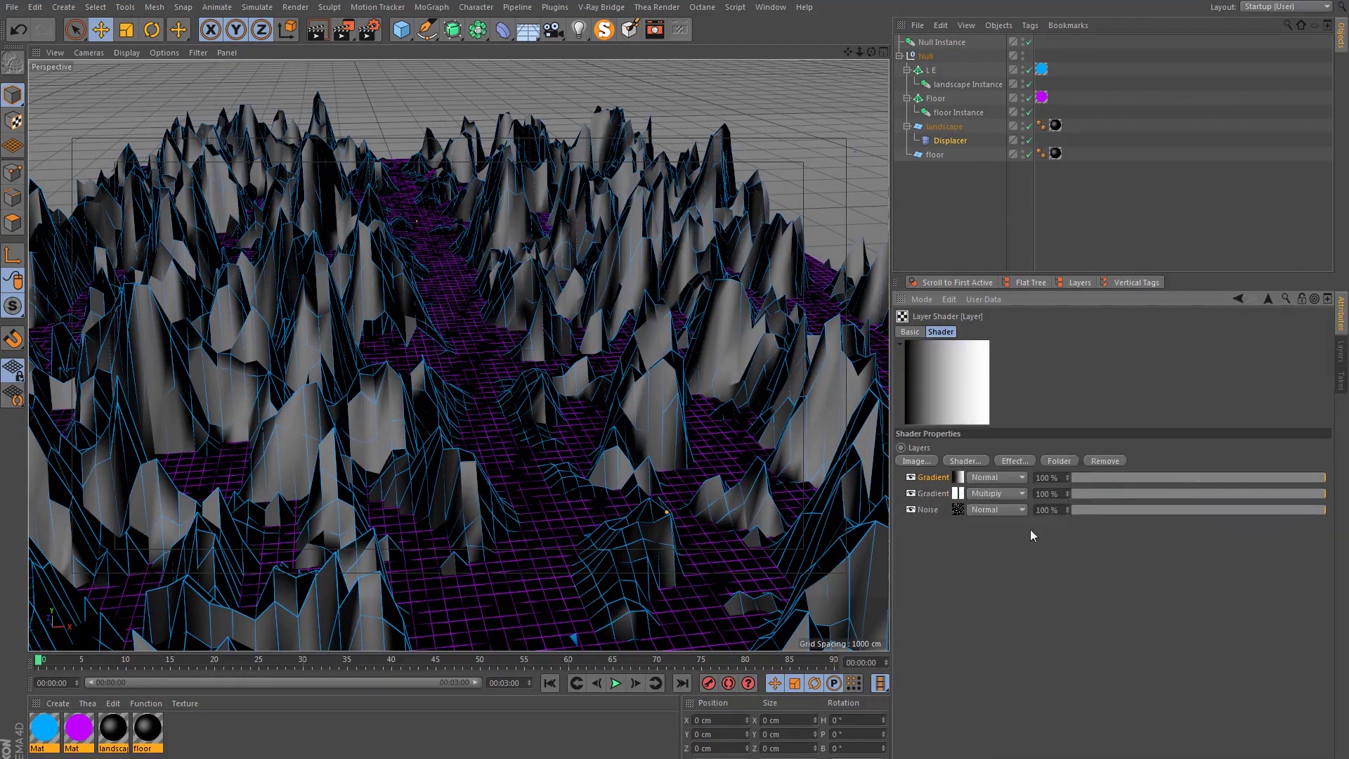
- Set the new gradient's type to 2D - Box and invert its knots
left_click(959, 478)
left_click(985, 469)
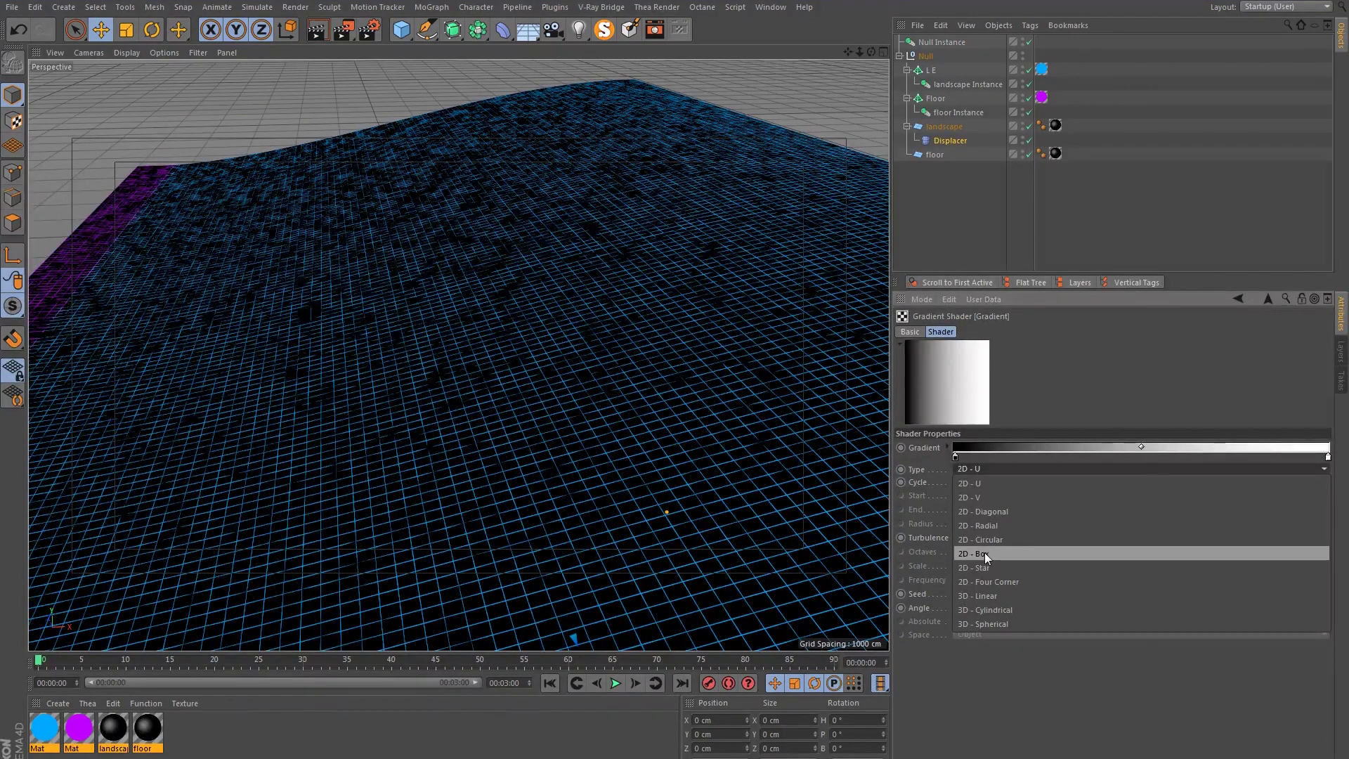
left_click(984, 552)
right_click(957, 458)
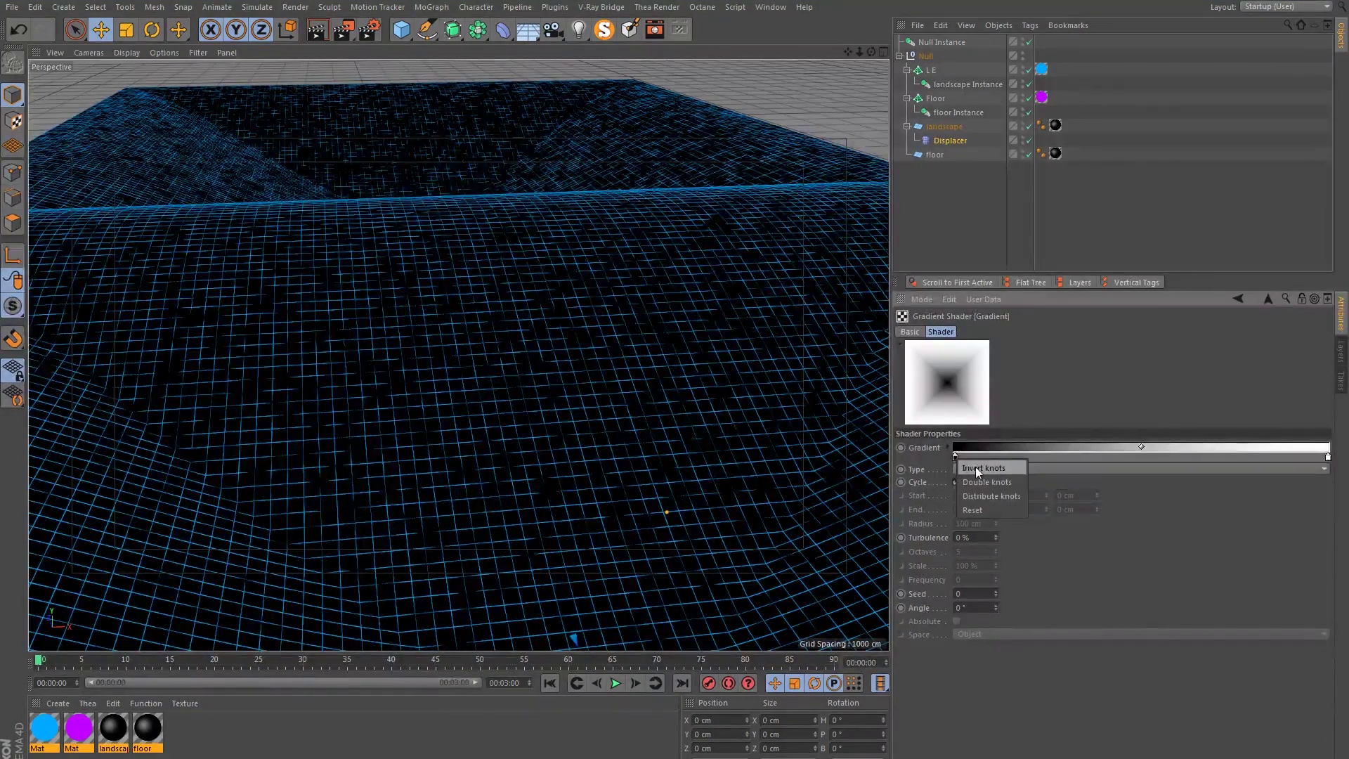
left_click(974, 466)
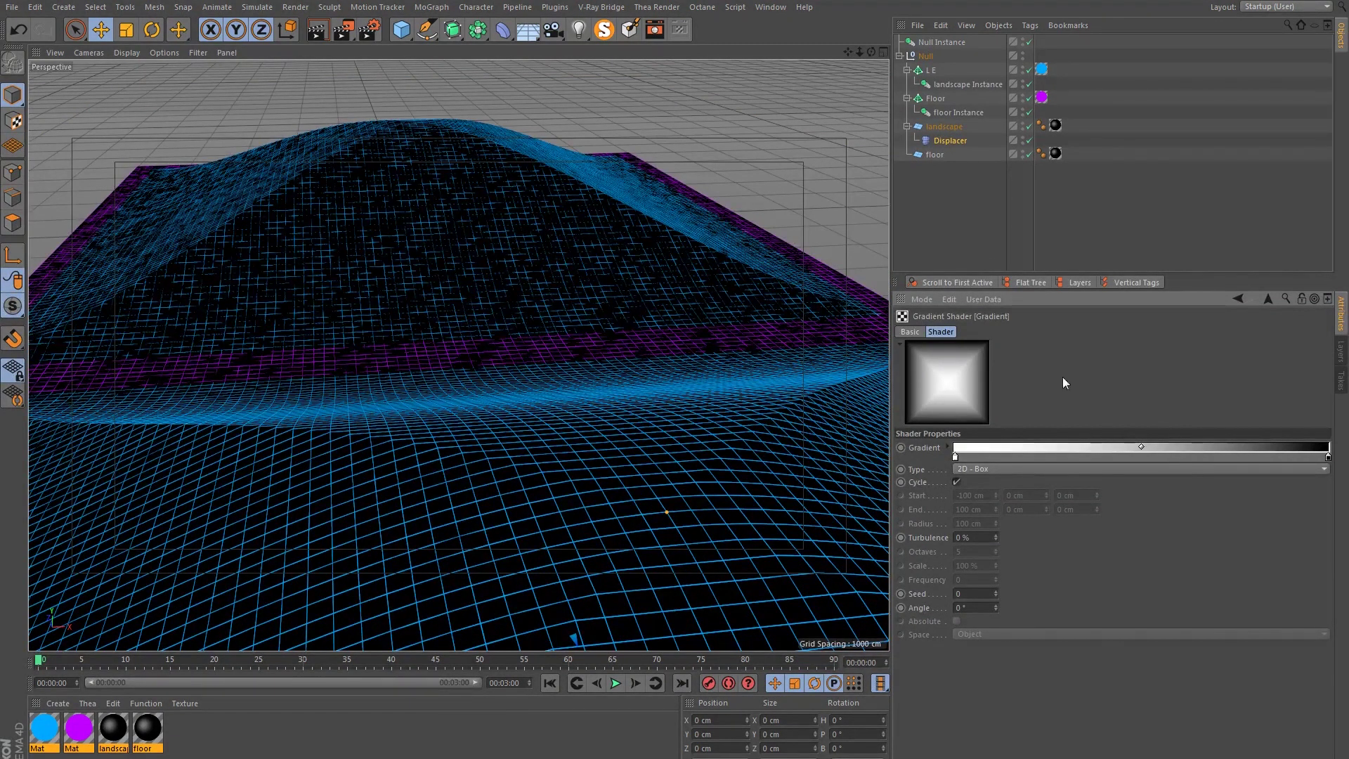
- Set the box gradient layer's blend mode to Multiply in the Displacer's layer shader
left_click(1238, 297)
left_click(990, 476)
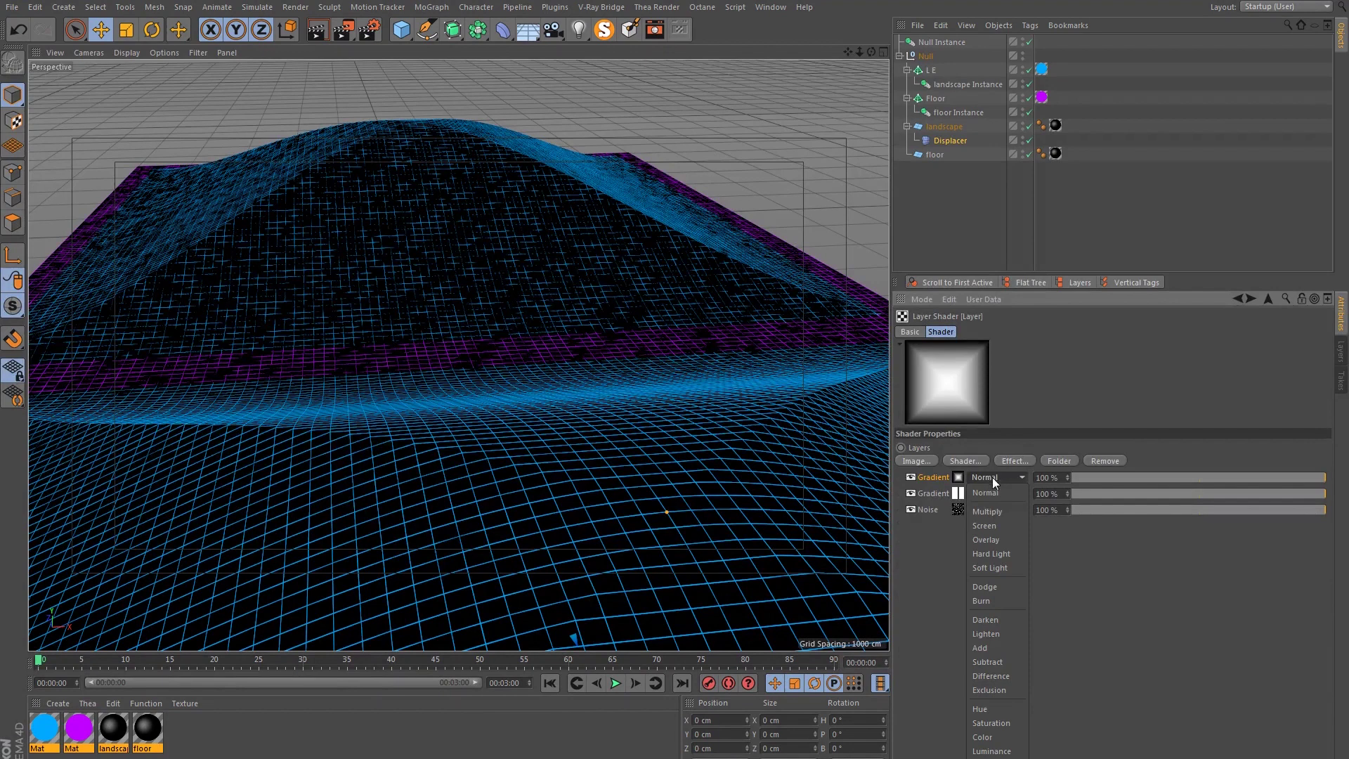
left_click(990, 511)
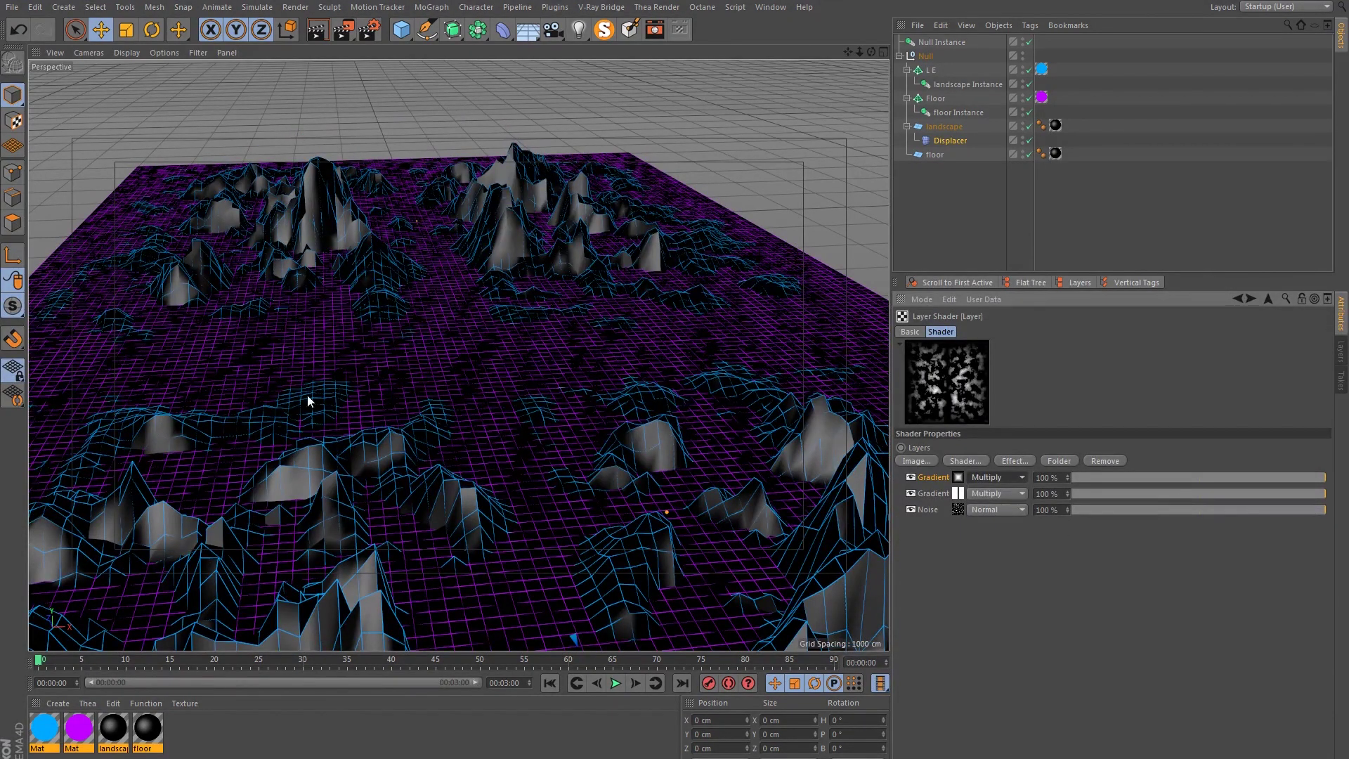
- Move the box gradient's white knot close to the black end knot, limiting the fade to the landscape's outer borders
mouse_move(526, 353)
left_mouse_down()
mouse_move(254, 364)
mouse_move(521, 365)
left_mouse_up()
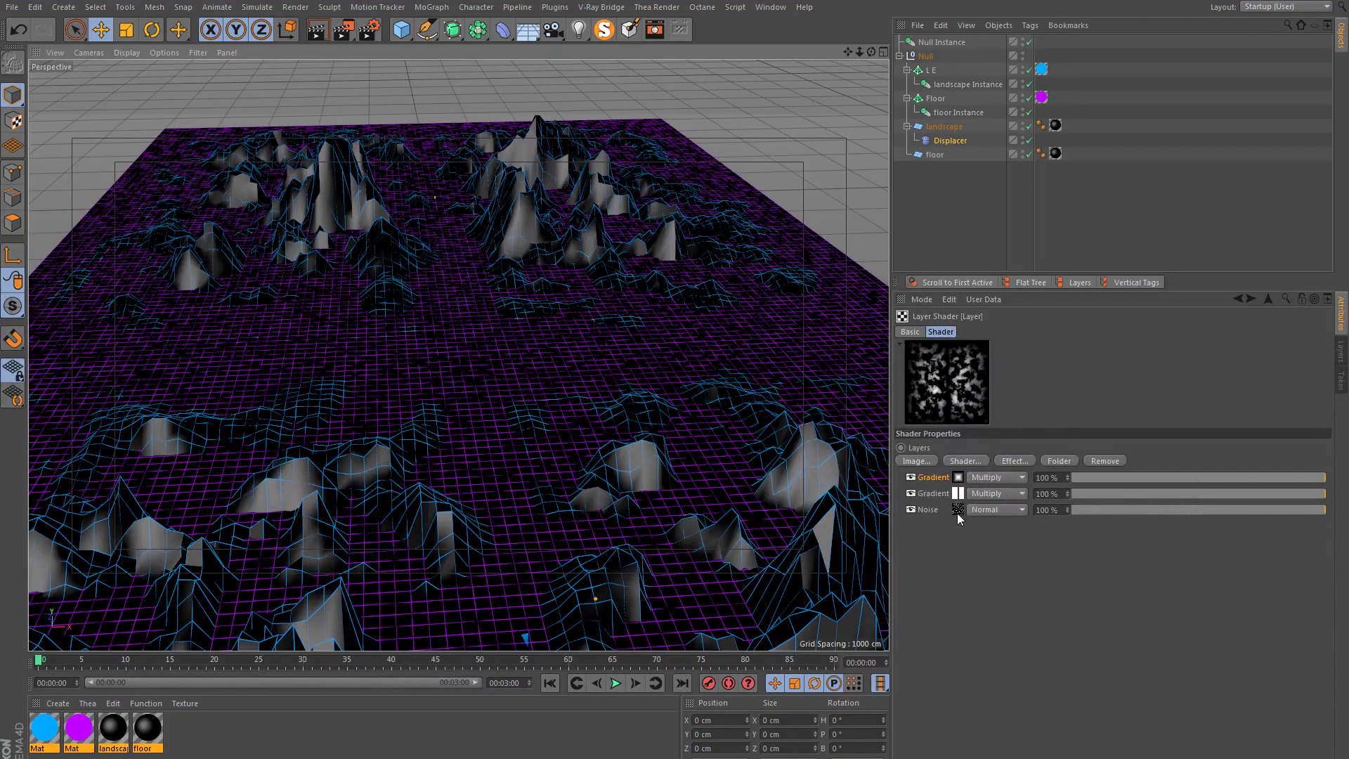
left_click(958, 480)
left_click_drag(955, 458, 1298, 461)
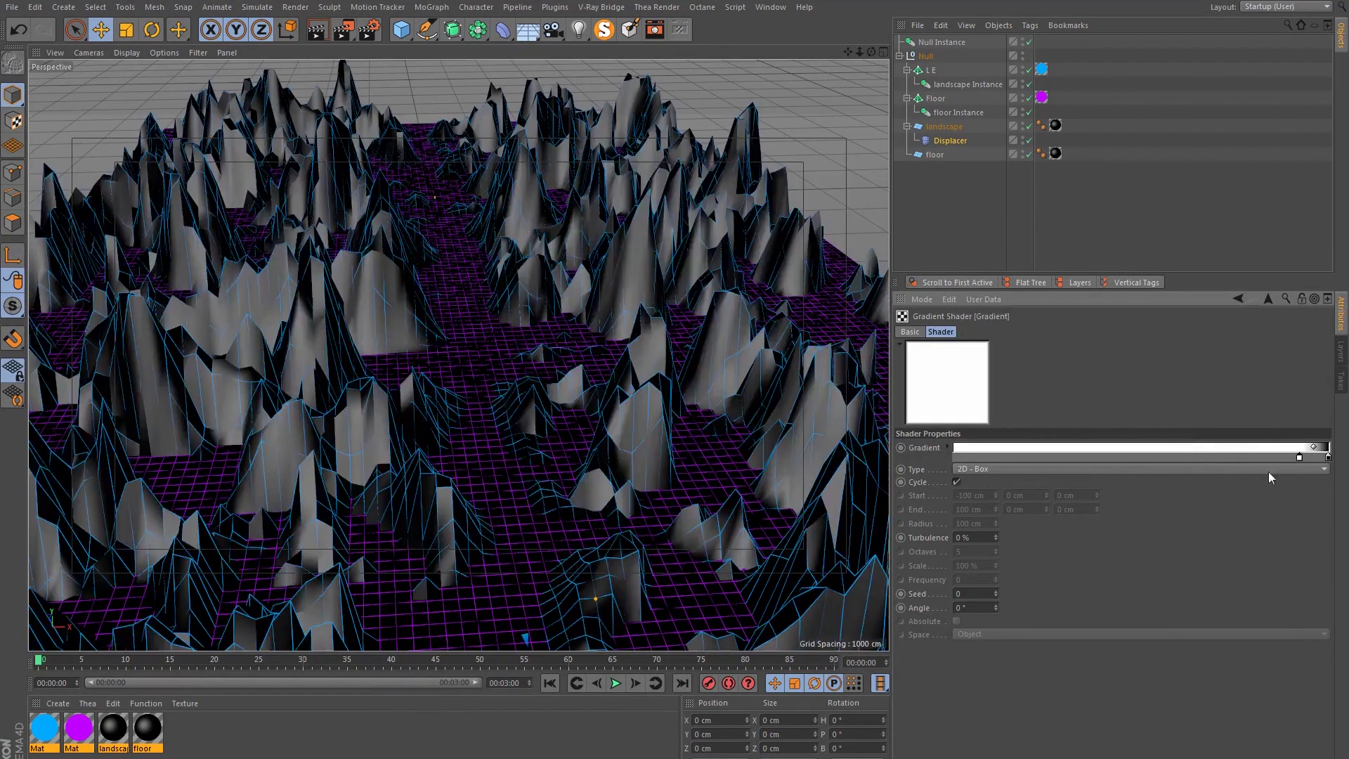
left_click_drag(493, 410, 430, 378)
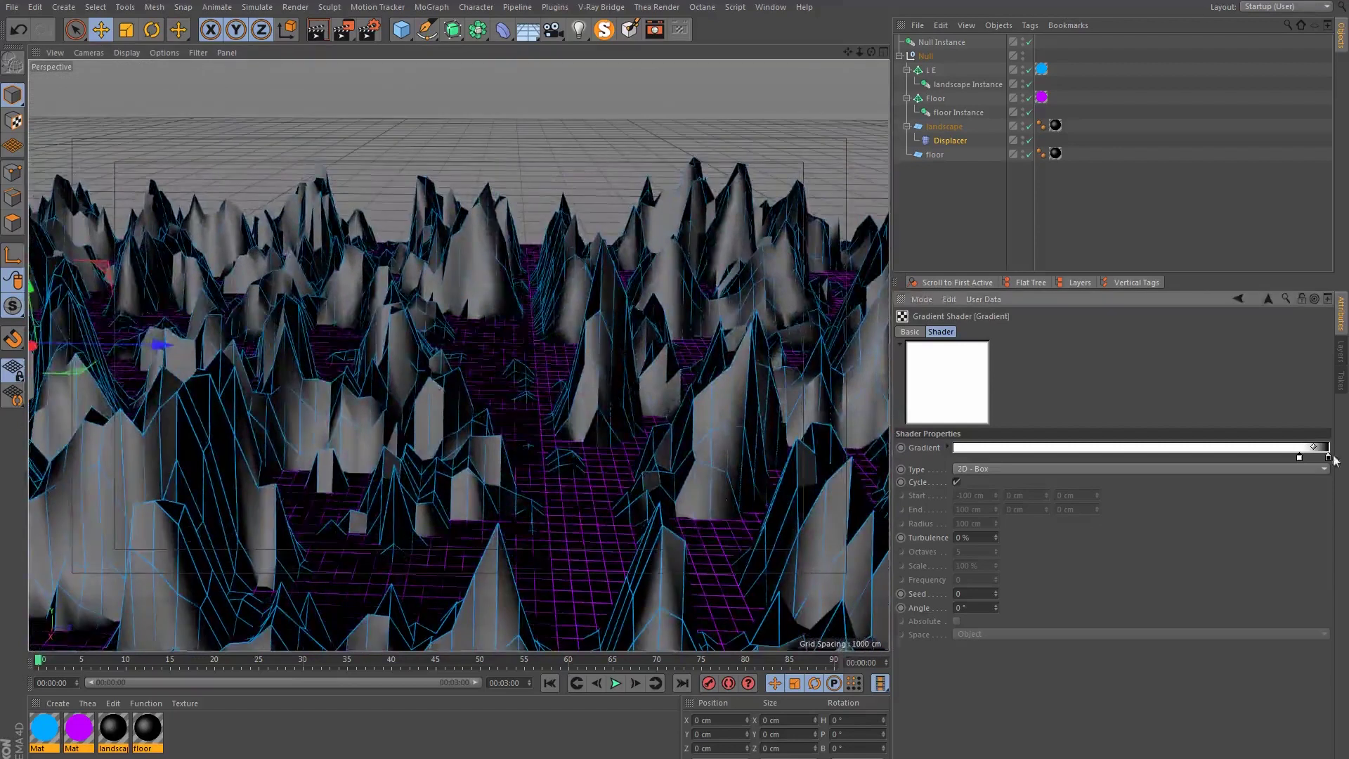
mouse_move(1301, 461)
left_mouse_down()
mouse_move(1286, 465)
mouse_move(1300, 460)
left_mouse_up()
- Delete the null instance that repeats the landscape
left_click(937, 209)
left_click_drag(581, 465, 507, 417)
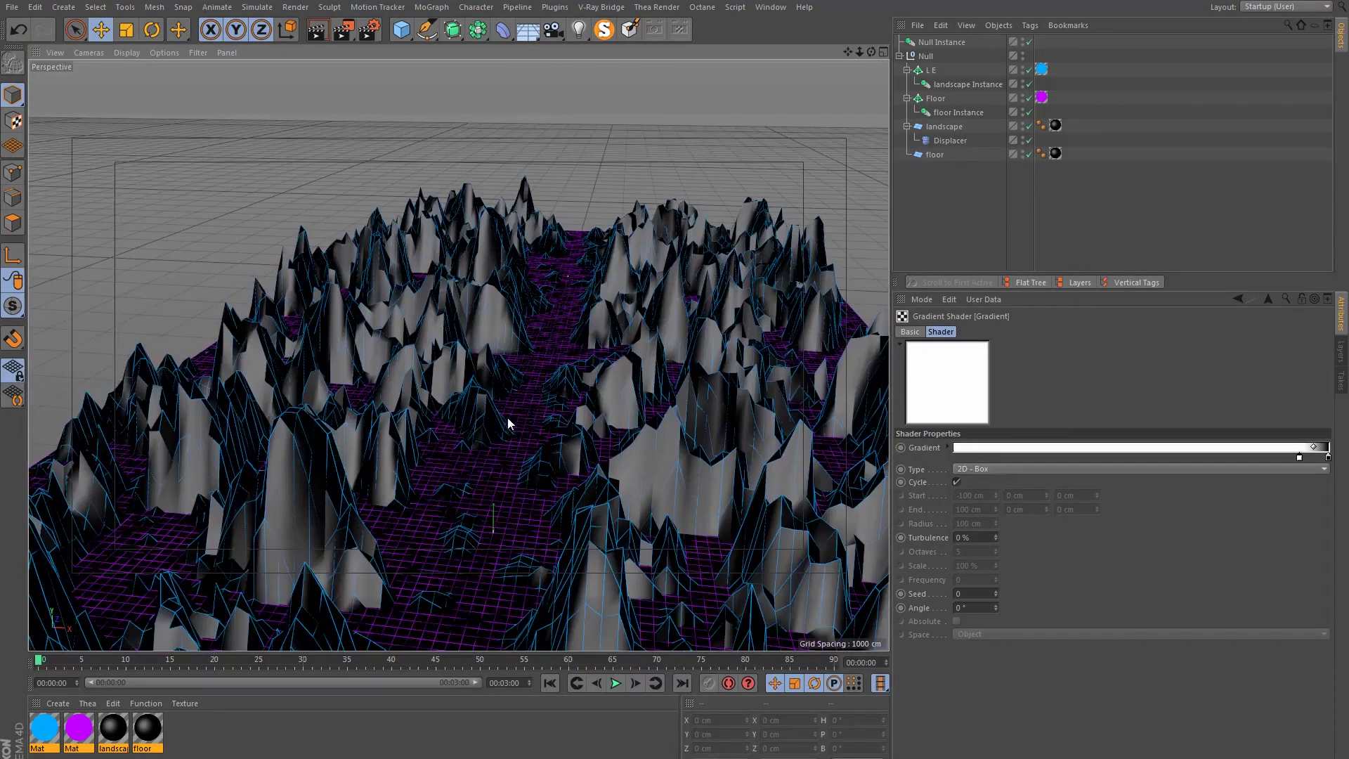
left_click(938, 45)
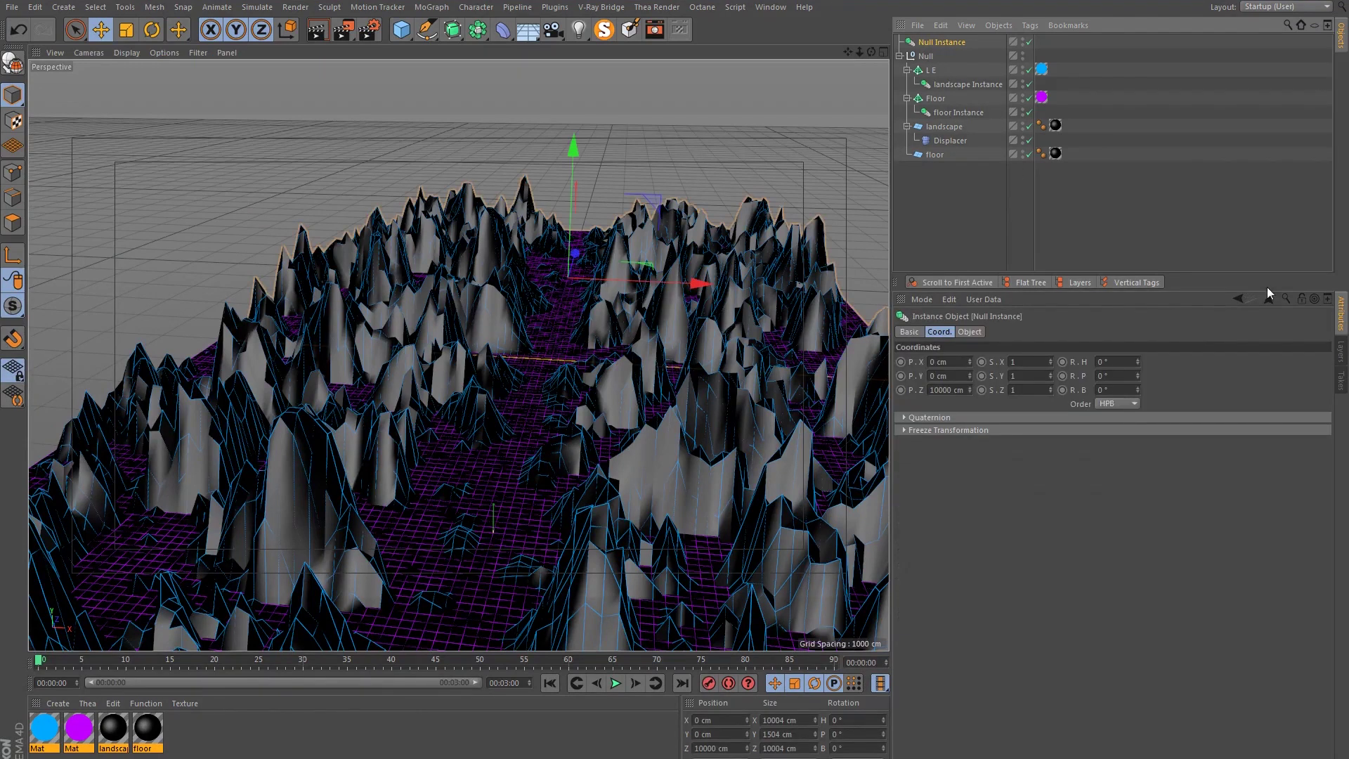
key("Delete")
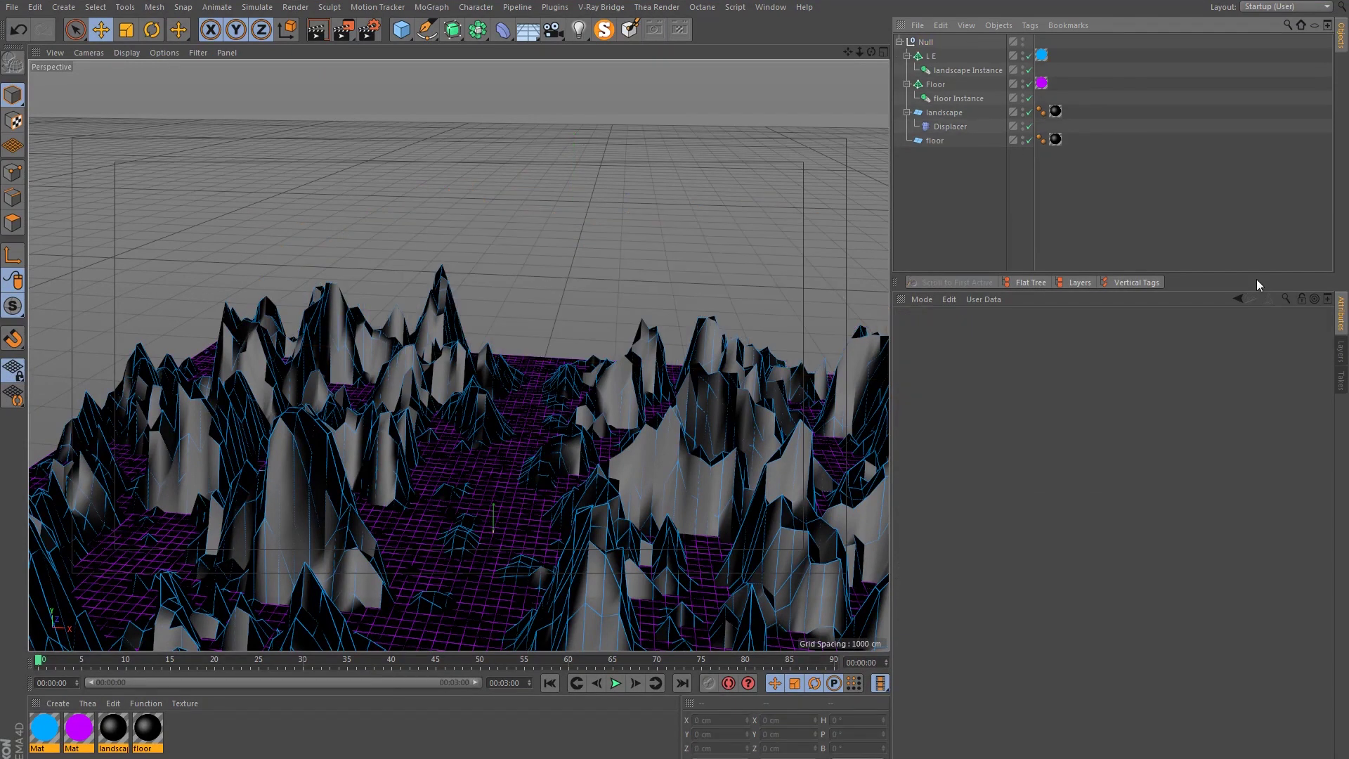
- Convert the landscape null and its whole hierarchy to a polygon copy with Current State to Object
left_click_drag(388, 470, 453, 372)
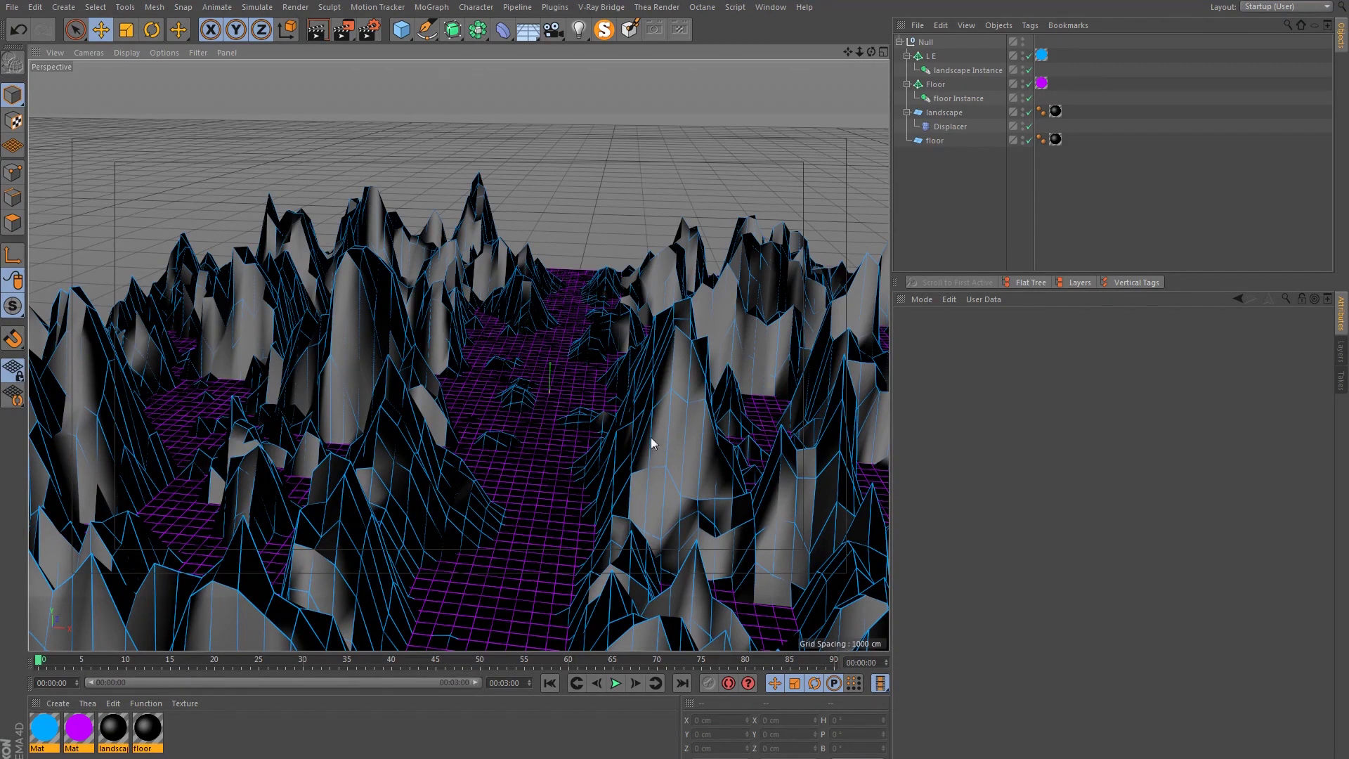
left_click_drag(597, 430, 517, 340)
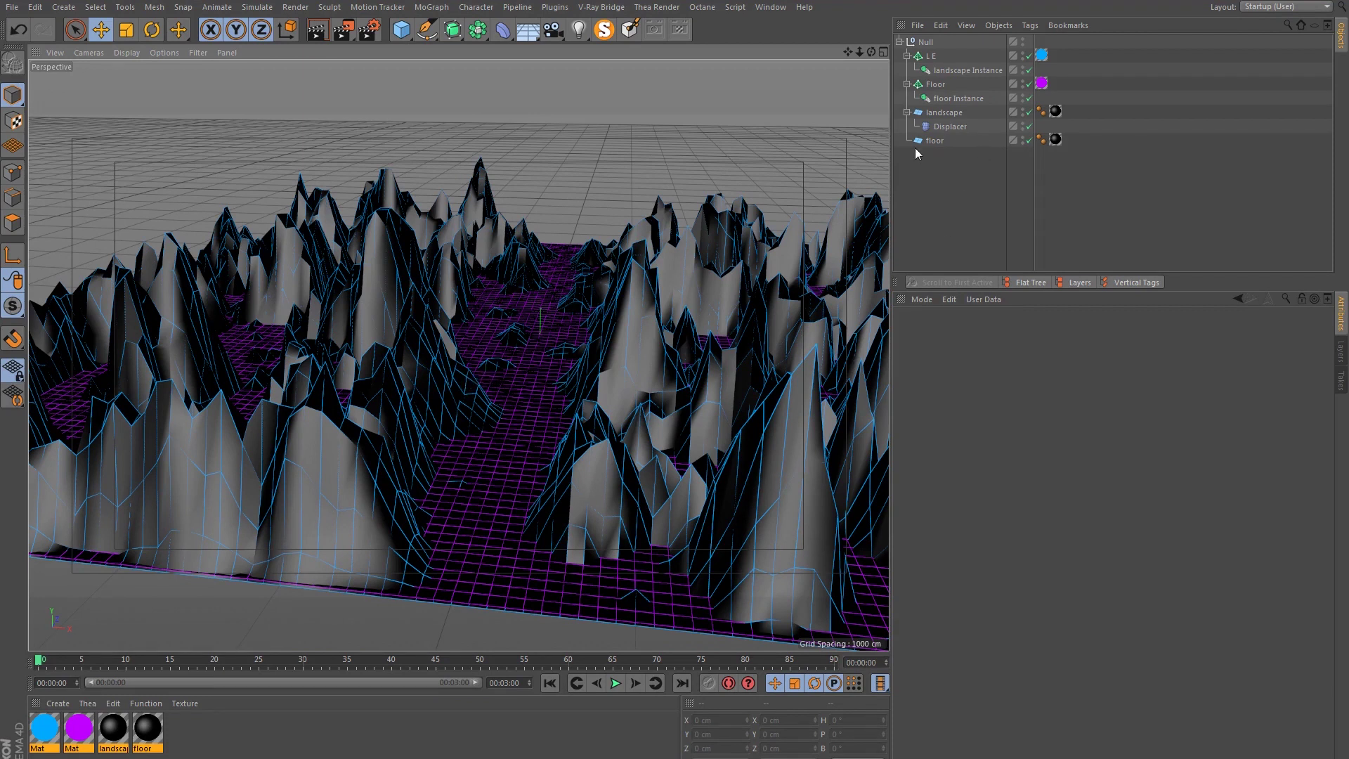
right_click(935, 58)
left_click(927, 41)
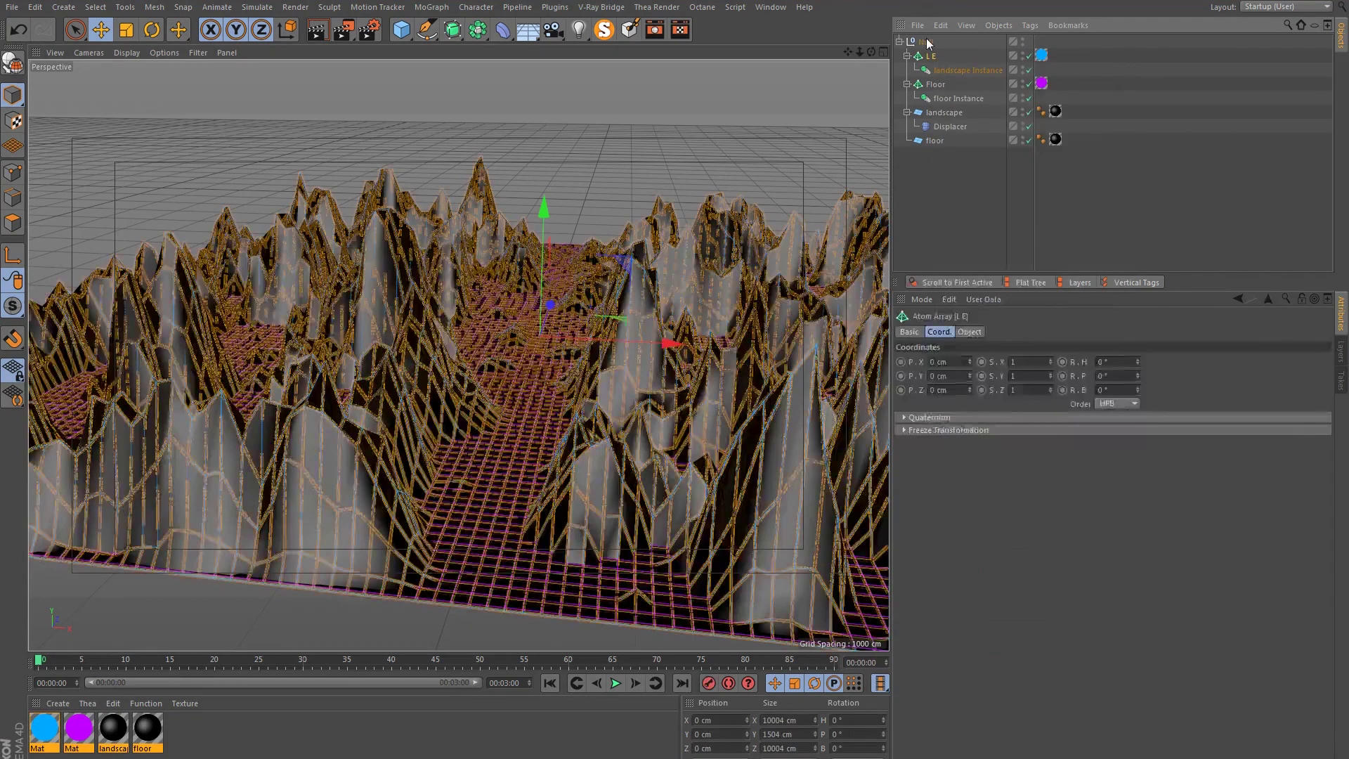
right_click(926, 42)
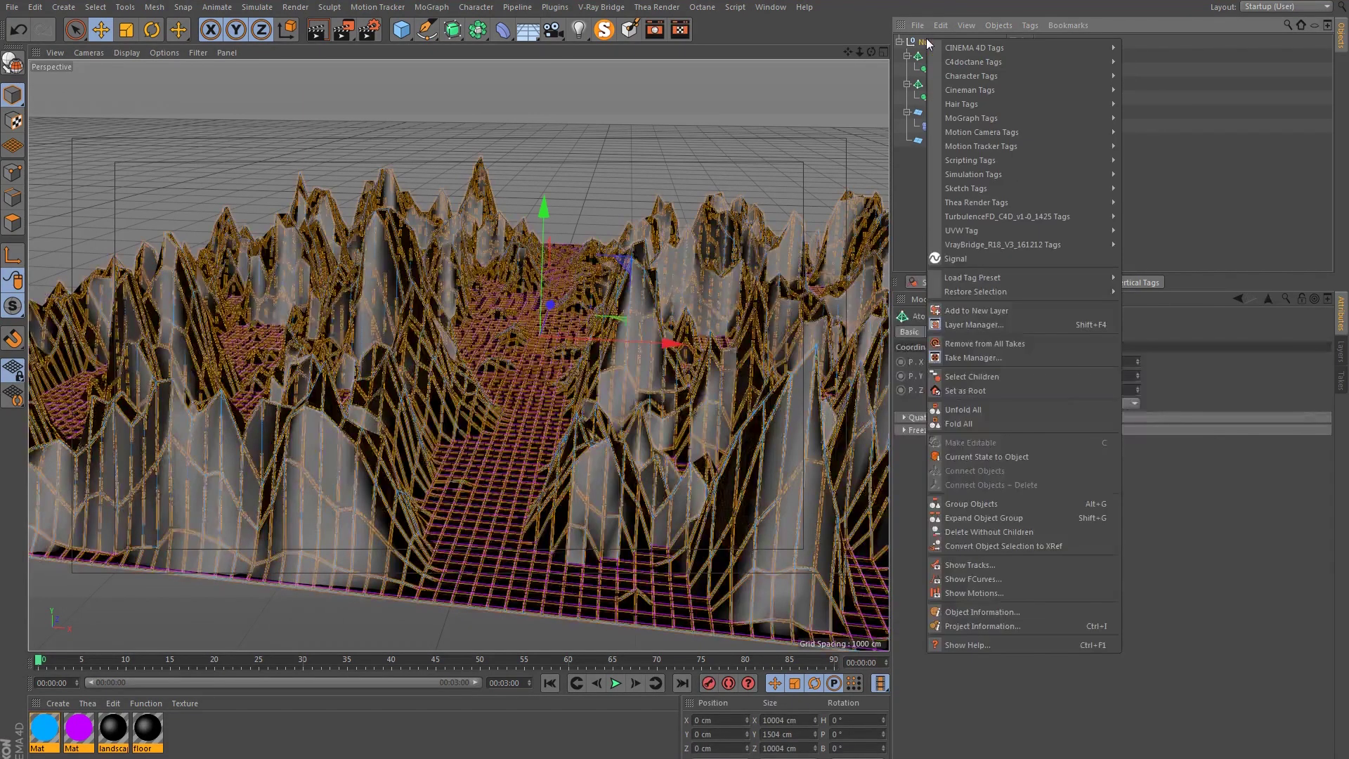
left_click(1000, 456)
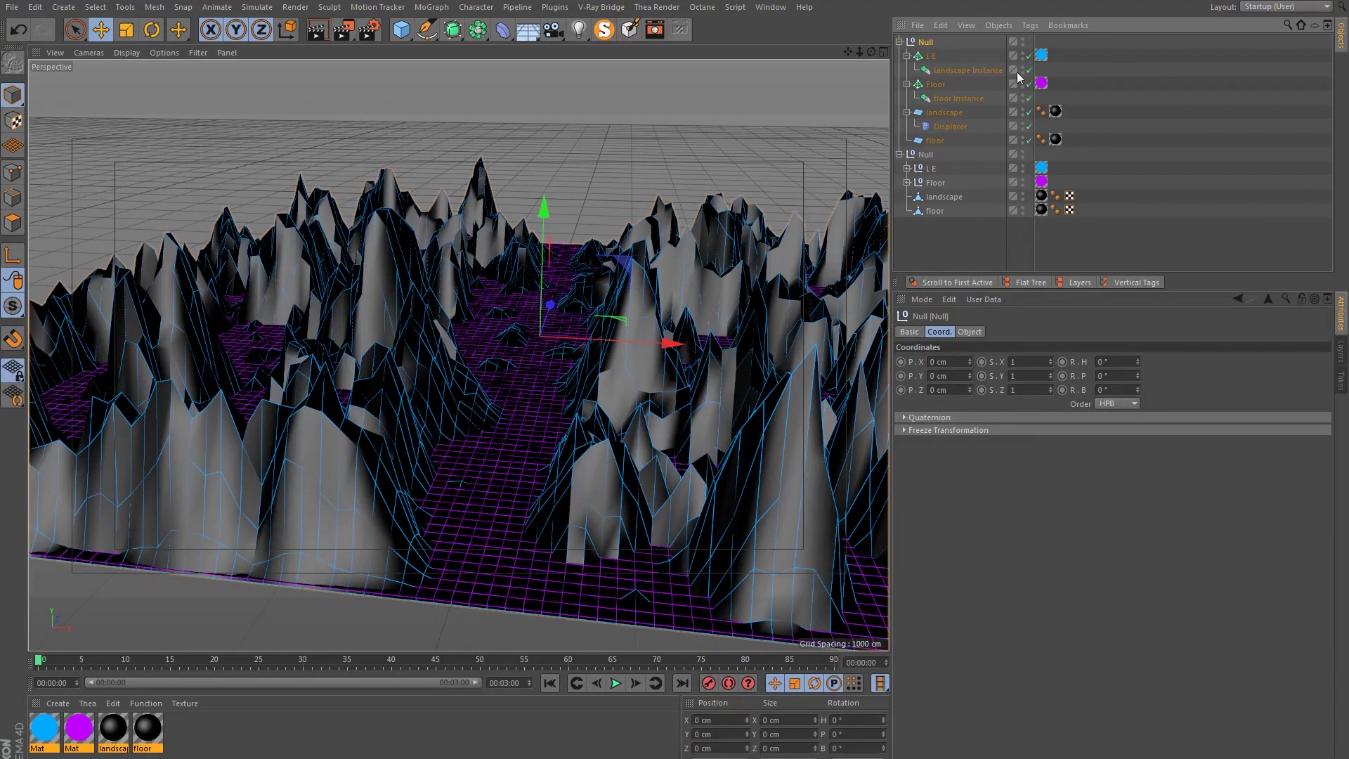
- Hide and collapse the original null, and expand the L E and Floor groups in the converted null
left_click(1021, 41)
left_click(898, 42)
left_click(922, 55)
left_click(907, 70)
left_click(907, 99)
- Move the four landscape and floor meshes out of the converted null's hierarchy to the top level
left_click_drag(935, 162, 938, 108)
left_click_drag(929, 154, 930, 165)
left_click(934, 181)
mouse_move(949, 85)
left_mouse_down()
mouse_move(935, 173)
mouse_move(947, 95)
left_mouse_up()
- Try moving the four selected meshes together to about 995 cm in X, and undo the move
mouse_move(554, 346)
left_mouse_down()
mouse_move(546, 379)
mouse_move(576, 301)
mouse_move(548, 316)
mouse_move(571, 329)
left_mouse_up()
left_click_drag(622, 254, 693, 223)
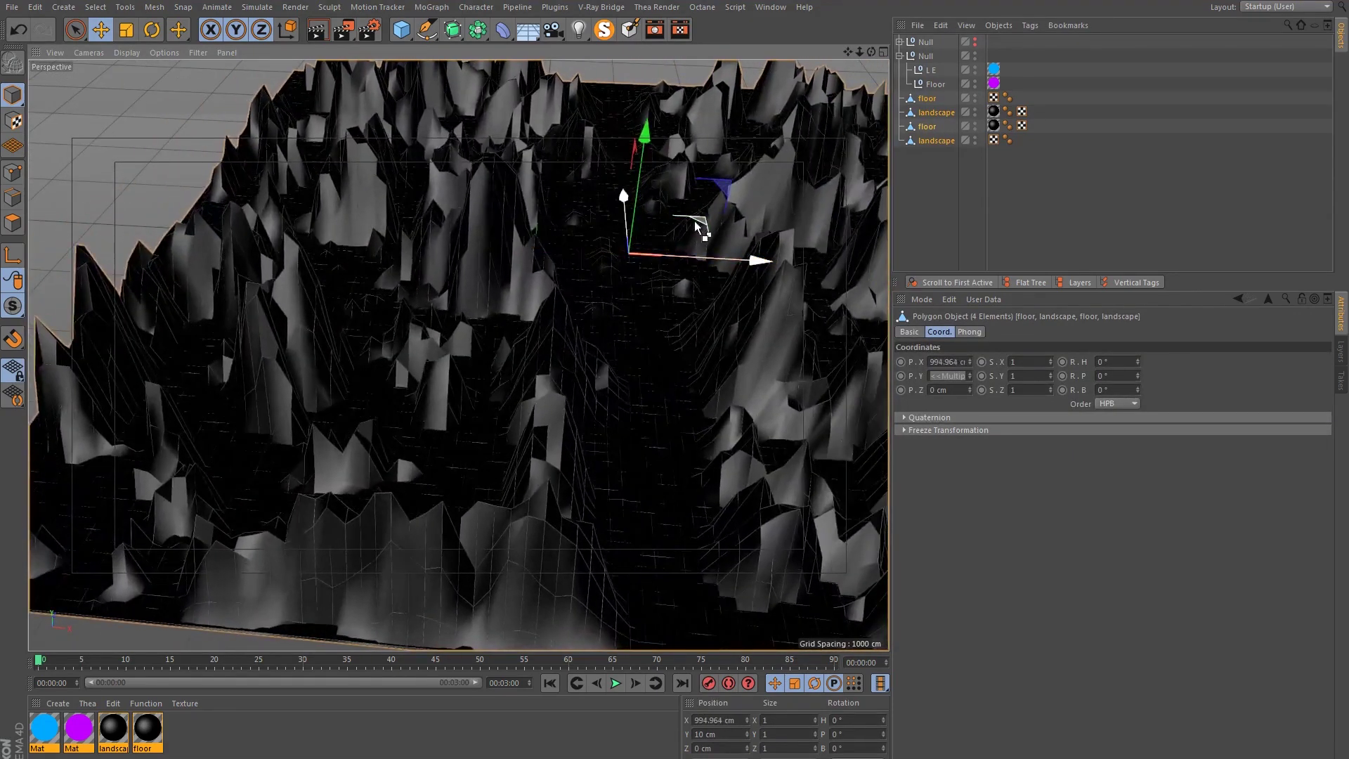
key("ctrl+z")
- Apply the purple material to the wireframe floor mesh and the blue material to the wireframe landscape mesh
left_click(1190, 163)
left_click(171, 741)
left_click_drag(81, 724, 932, 141)
left_click(942, 200)
left_click_drag(556, 420, 490, 353)
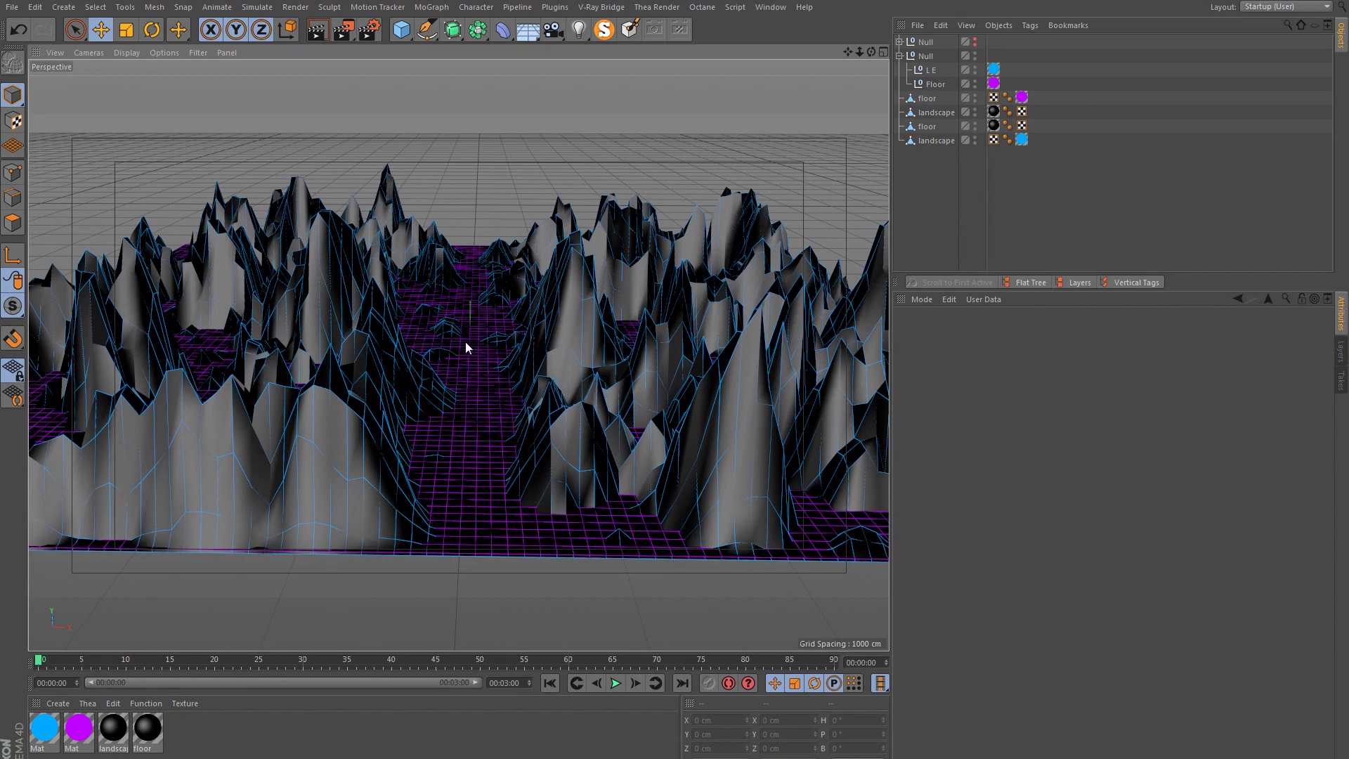
scroll(482, 371, "up", 3)
left_click_drag(482, 373, 487, 302)
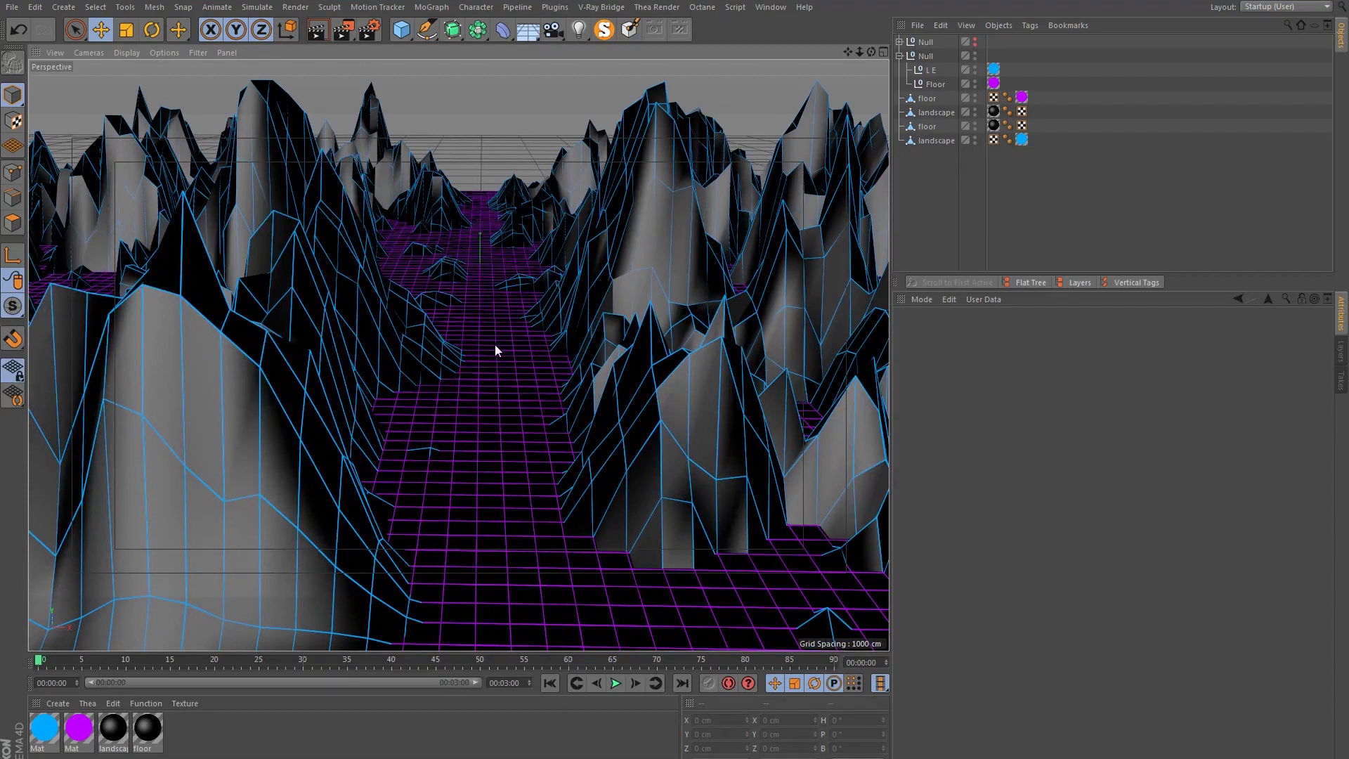
left_click_drag(453, 380, 443, 328)
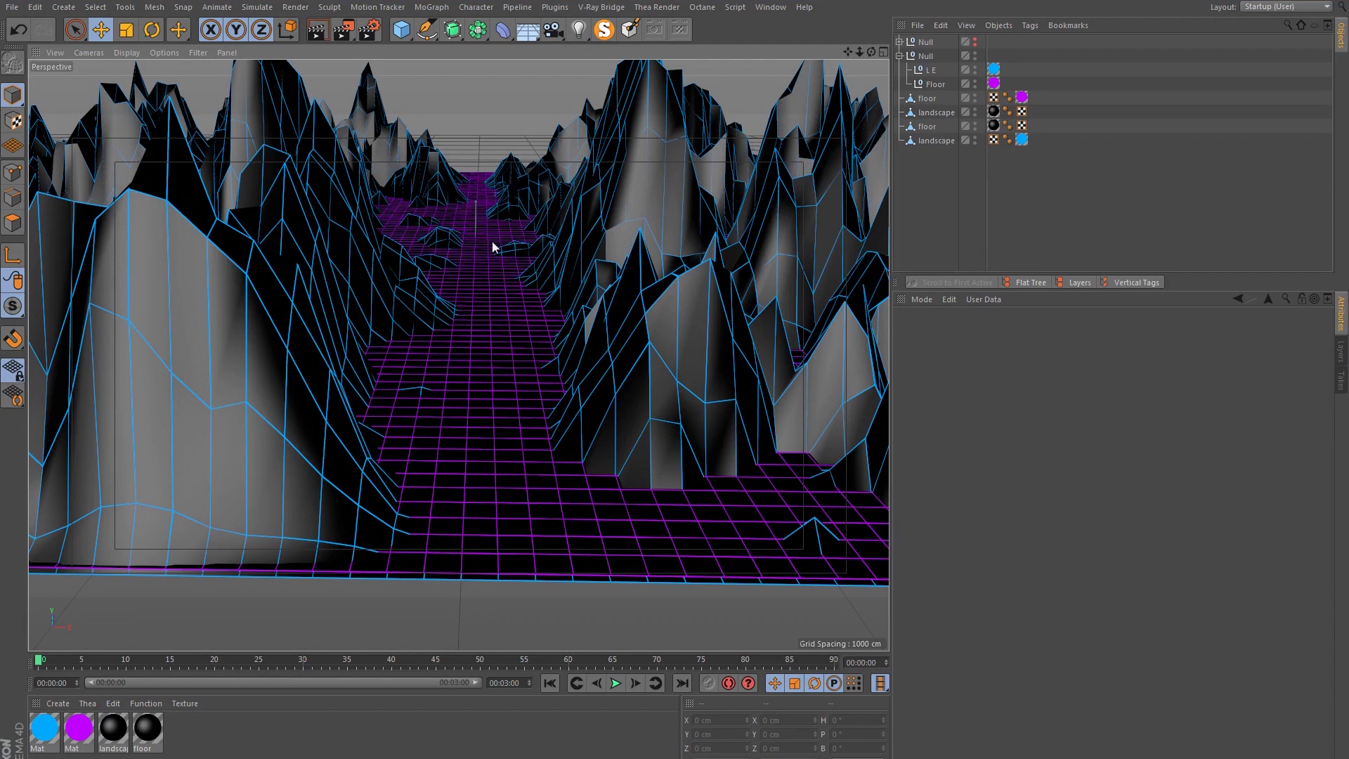
left_click_drag(485, 247, 483, 264)
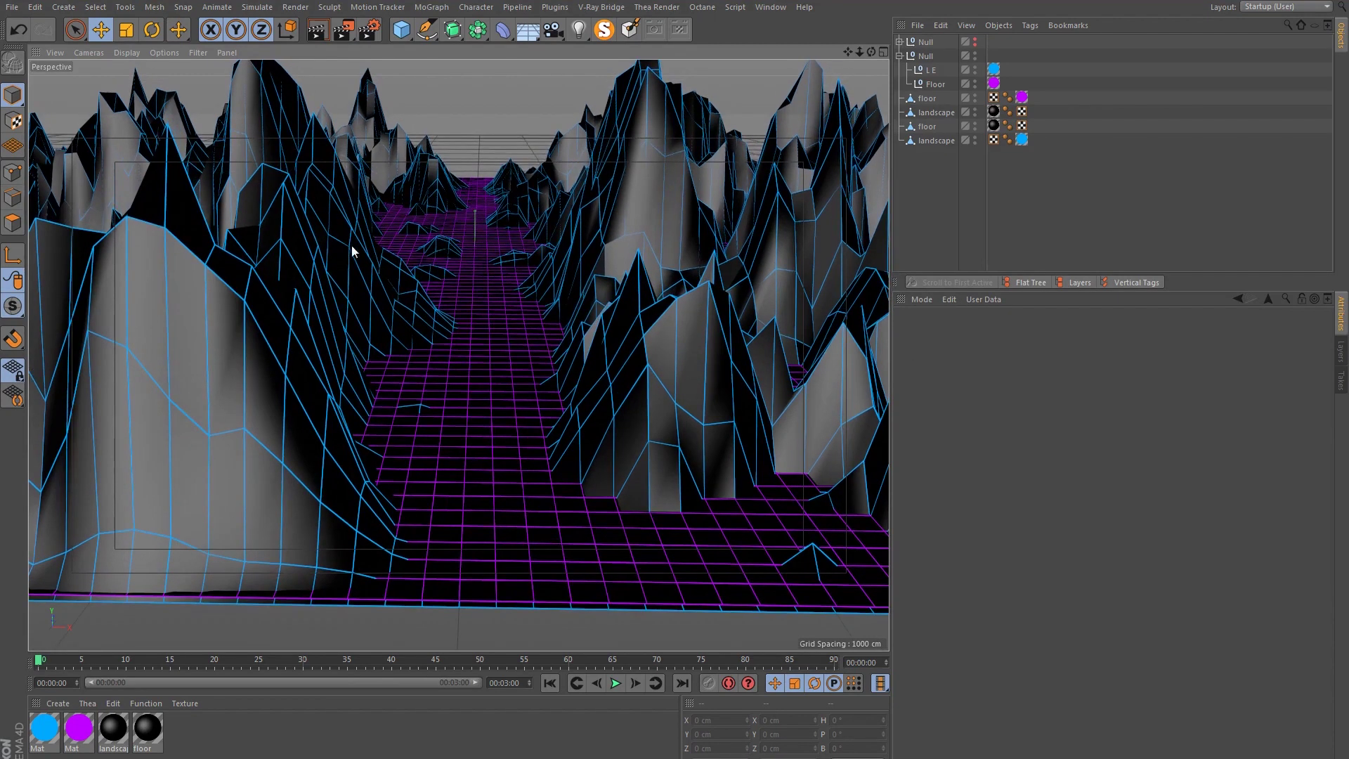